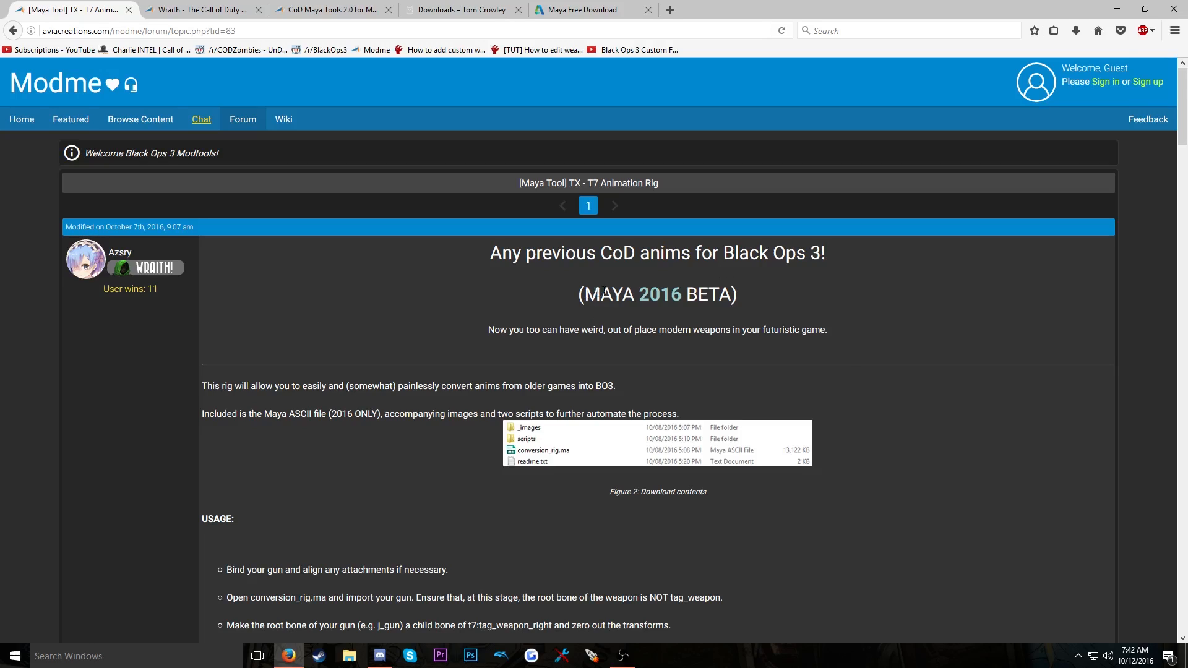
Read the heading of the T7 Animation Rig thread, including its target game and Maya version
drag(580, 295, 739, 293)
click(738, 289)
drag(526, 253, 705, 253)
click(706, 254)
drag(832, 257, 681, 254)
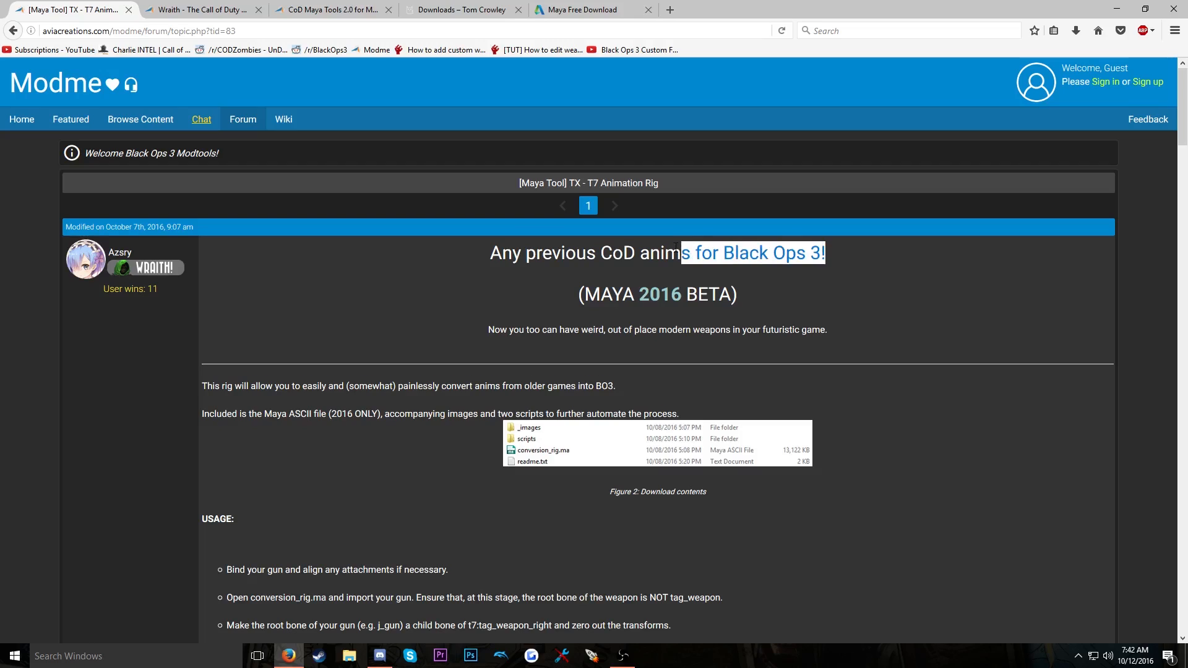
click(521, 270)
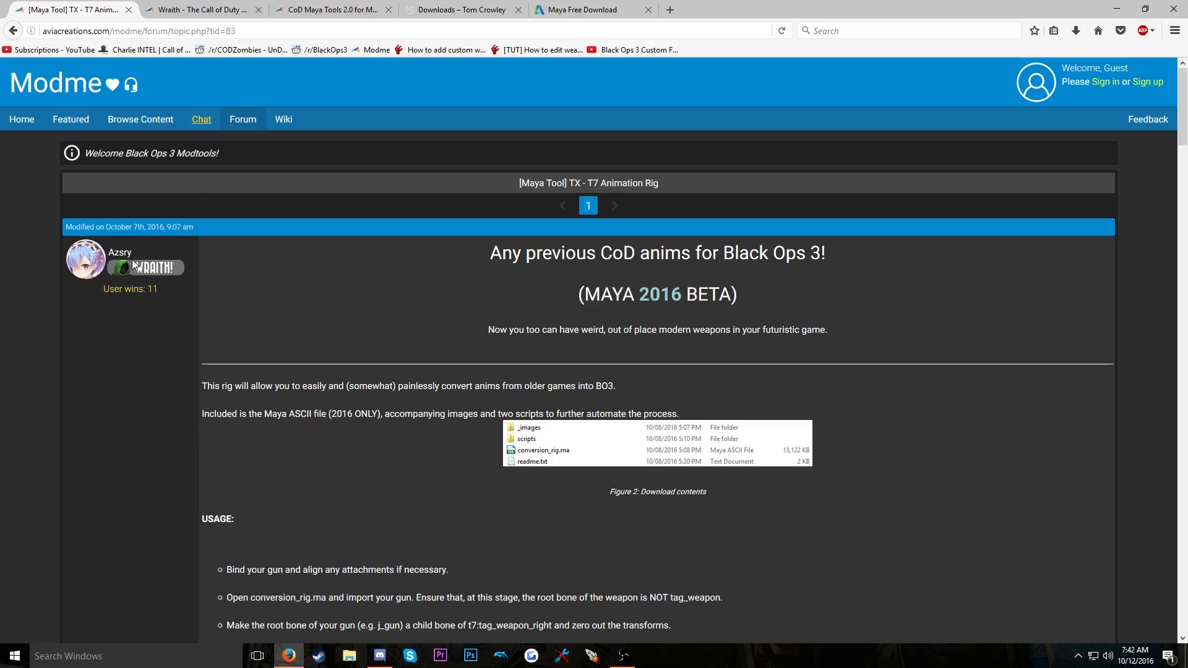
Look through the Wraith thread, the CoD Maya Tools 2.0 thread, the Maya tanim plugins entry and the Autodesk Maya download page
click(208, 10)
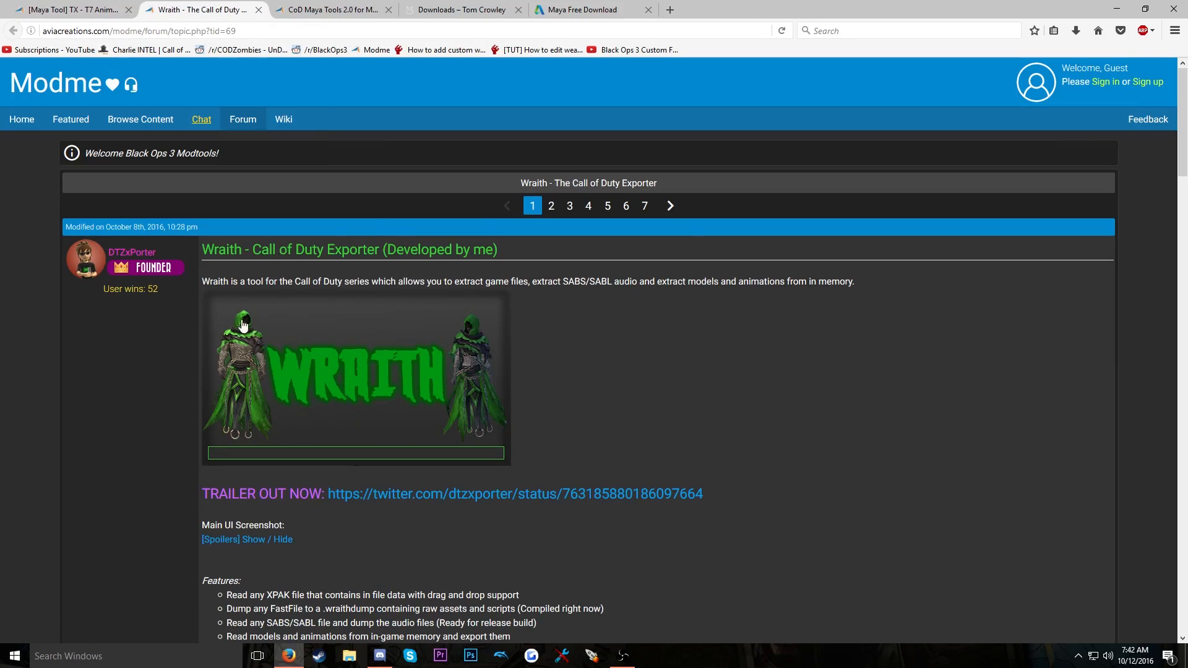
click(327, 10)
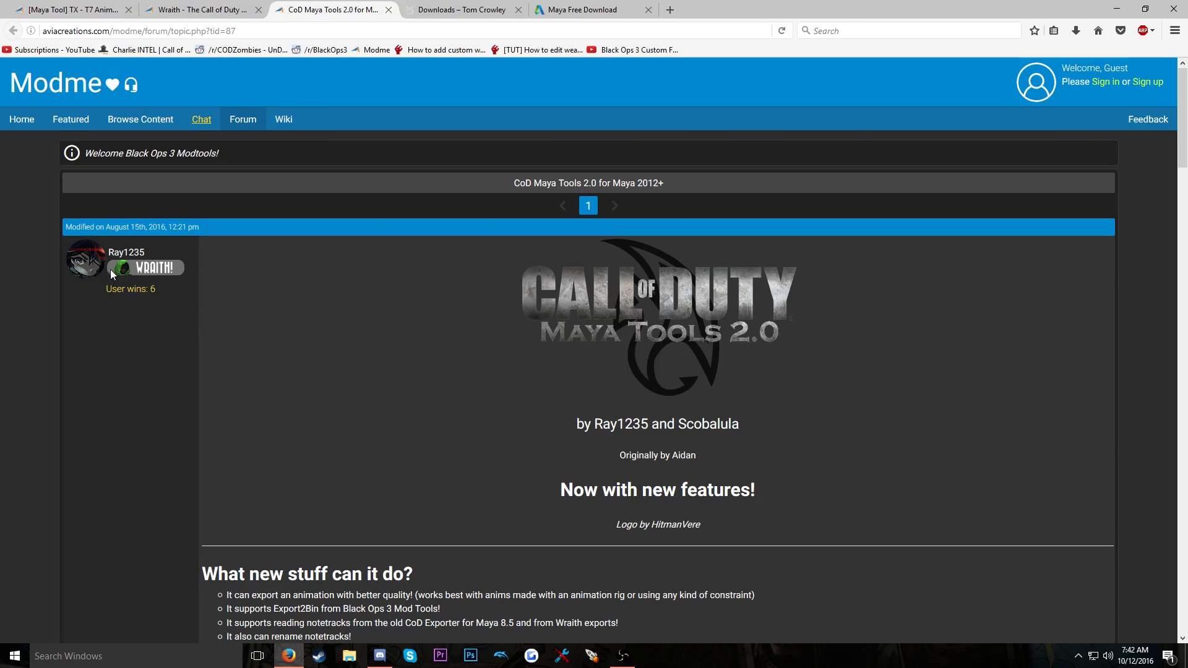
click(453, 10)
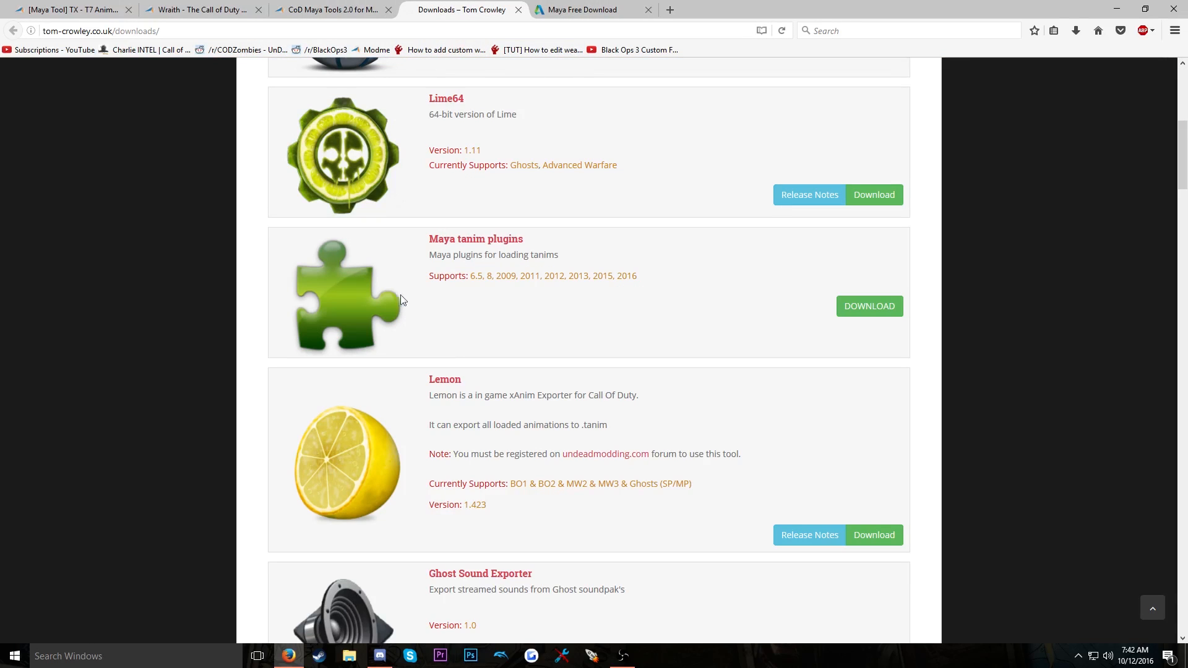
drag(430, 238, 531, 243)
click(581, 9)
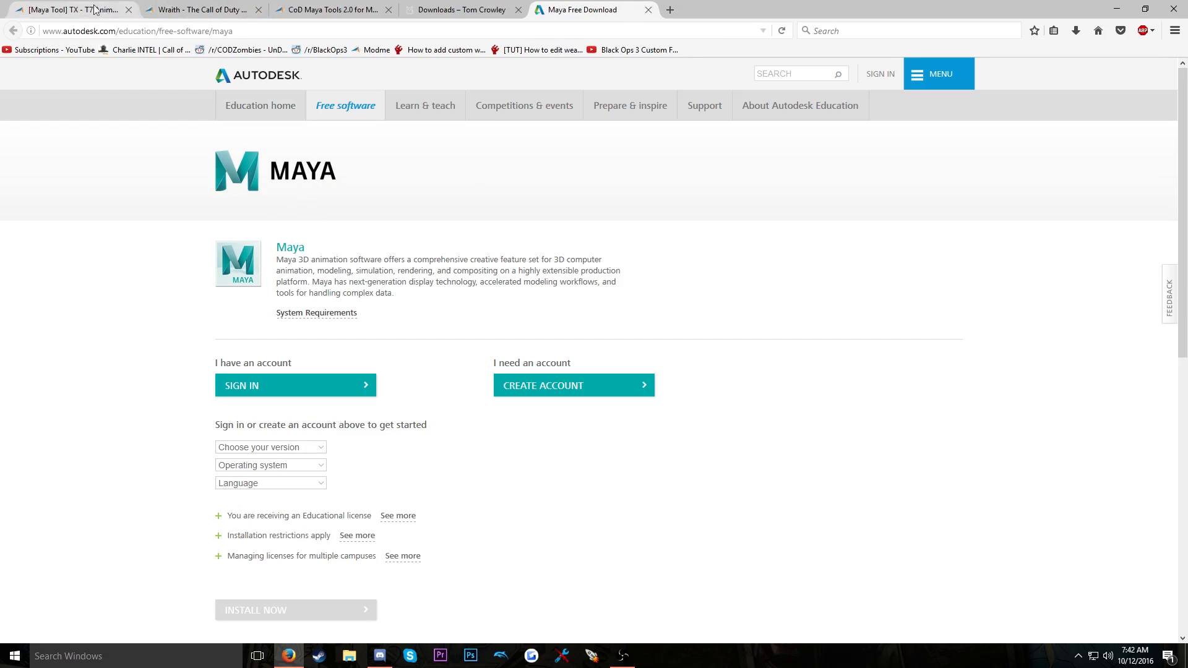
Examine the T7 Animation Rig thread's usage steps and the Maya version required by each of its downloads
click(71, 10)
scroll(614, 328, down, 8)
scroll(614, 329, up, 5)
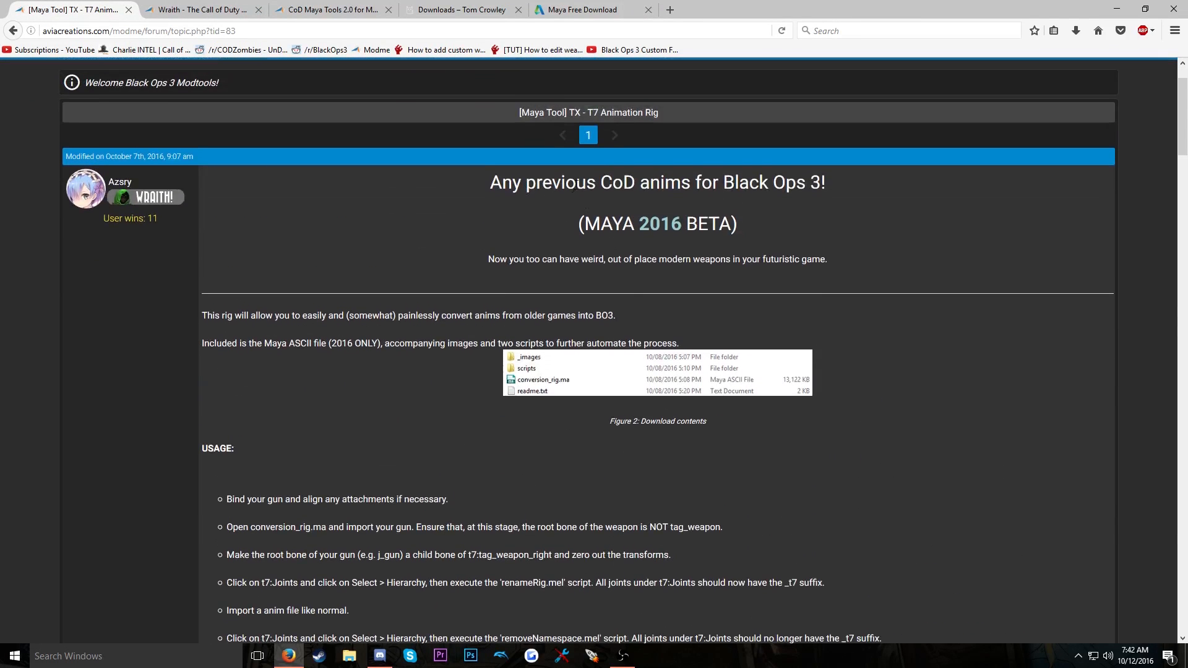
scroll(633, 228, up, 2)
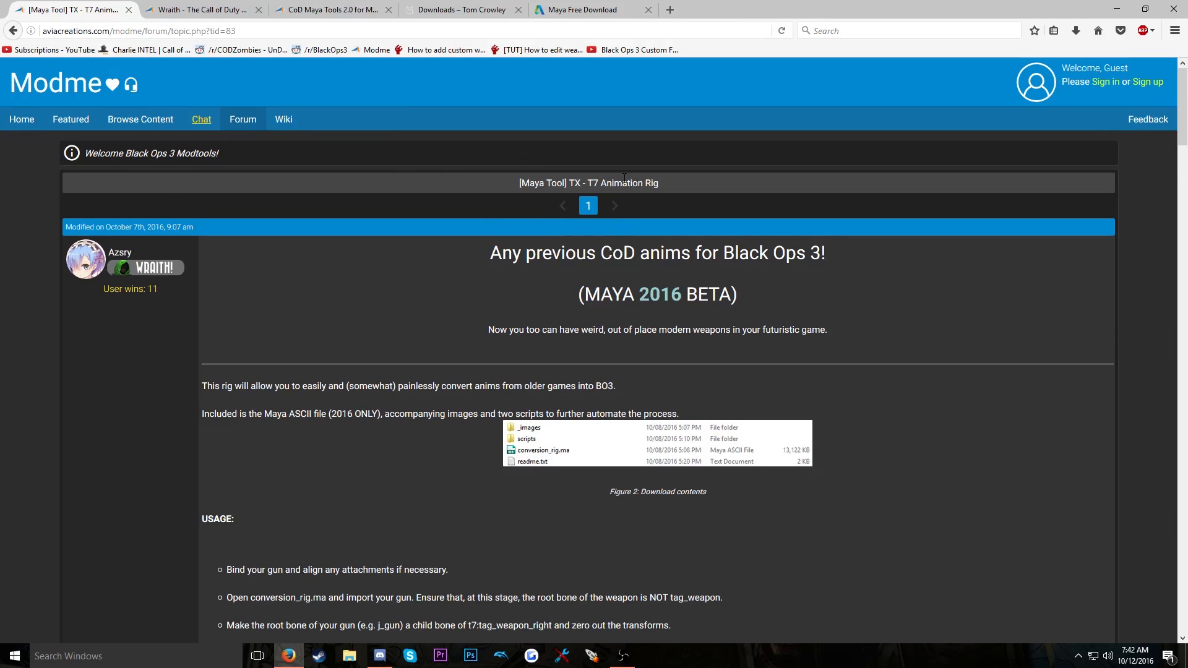
scroll(621, 278, down, 6)
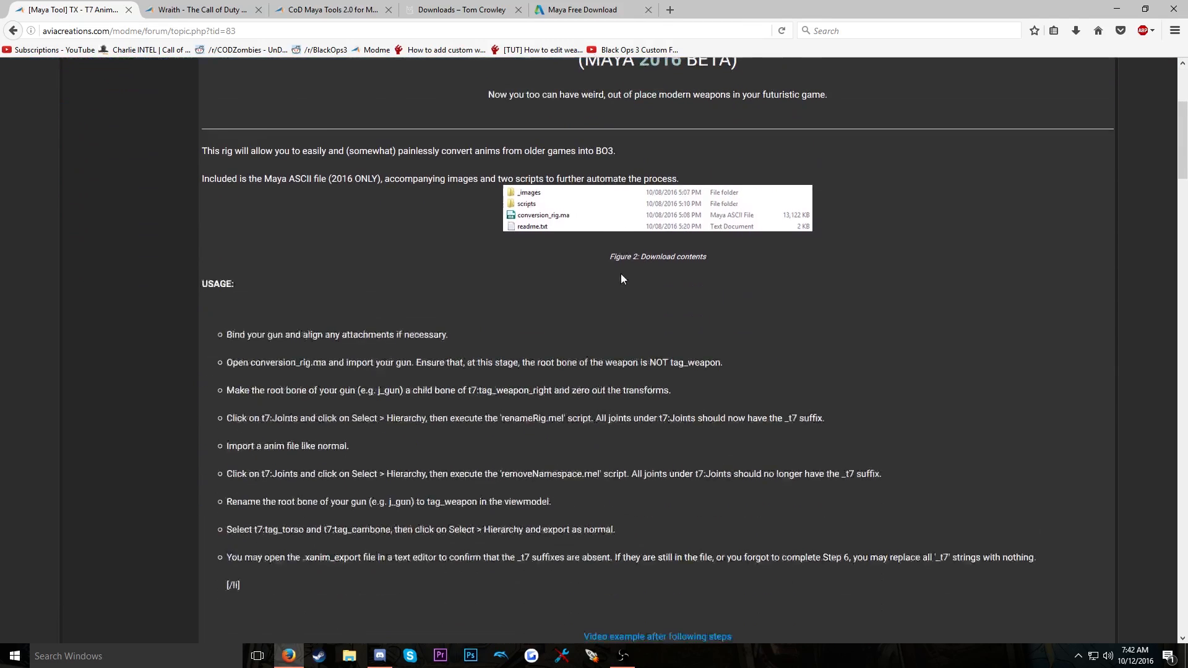
scroll(621, 278, down, 15)
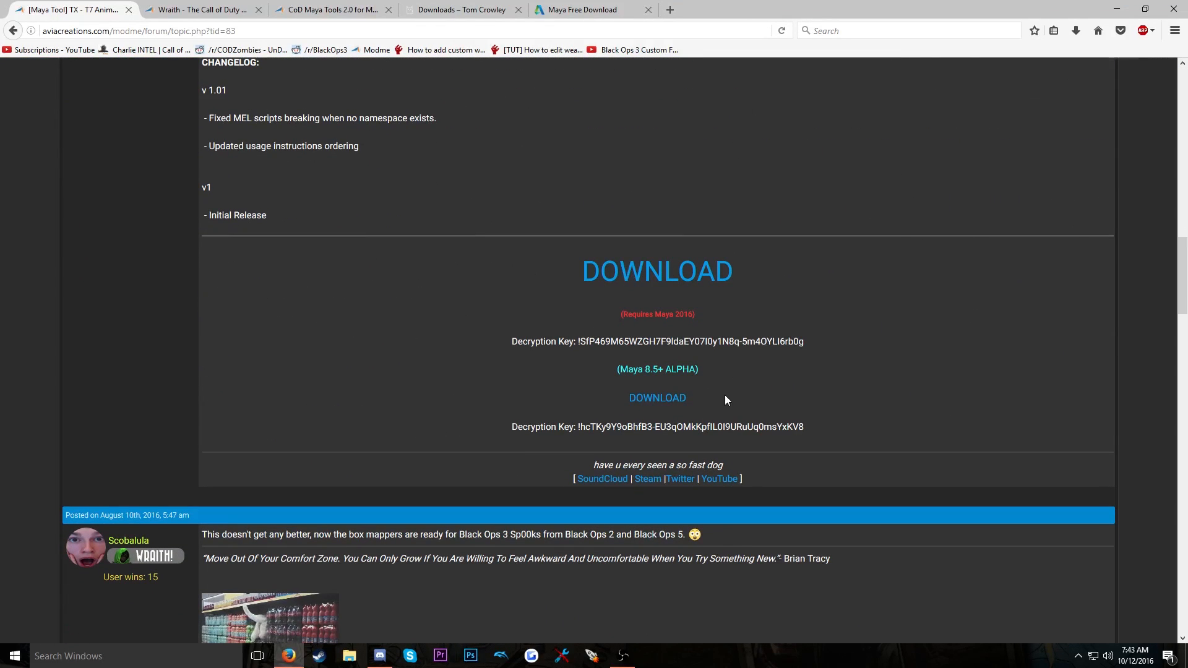
drag(623, 314, 696, 321)
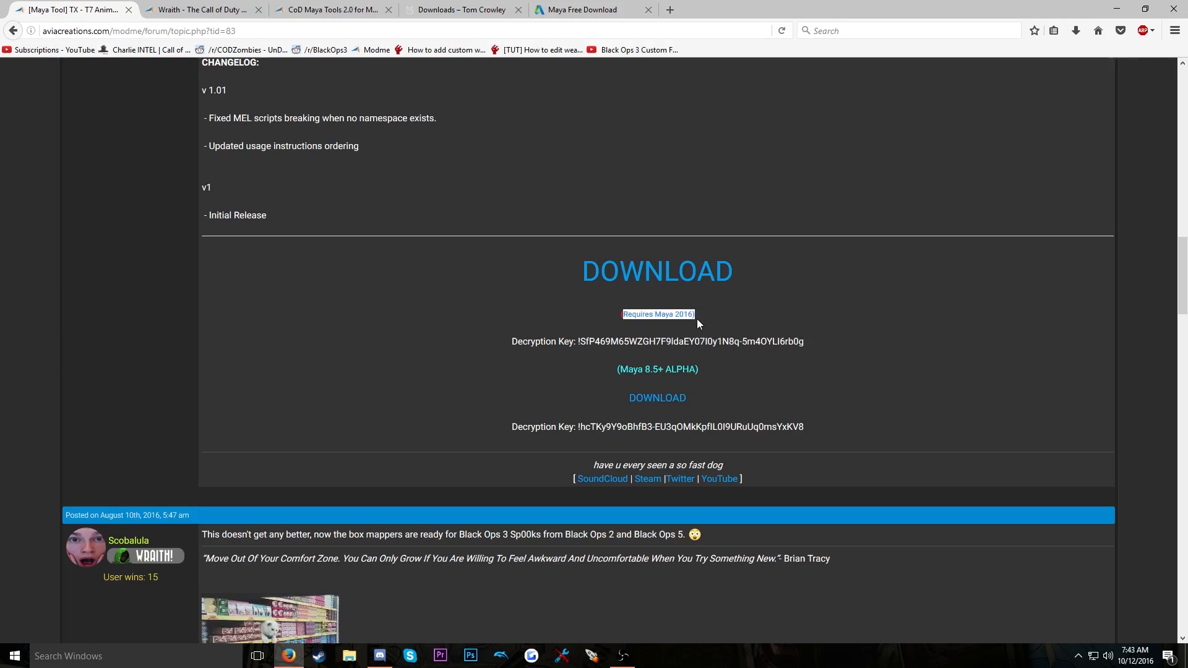
click(696, 318)
drag(619, 369, 665, 365)
click(674, 360)
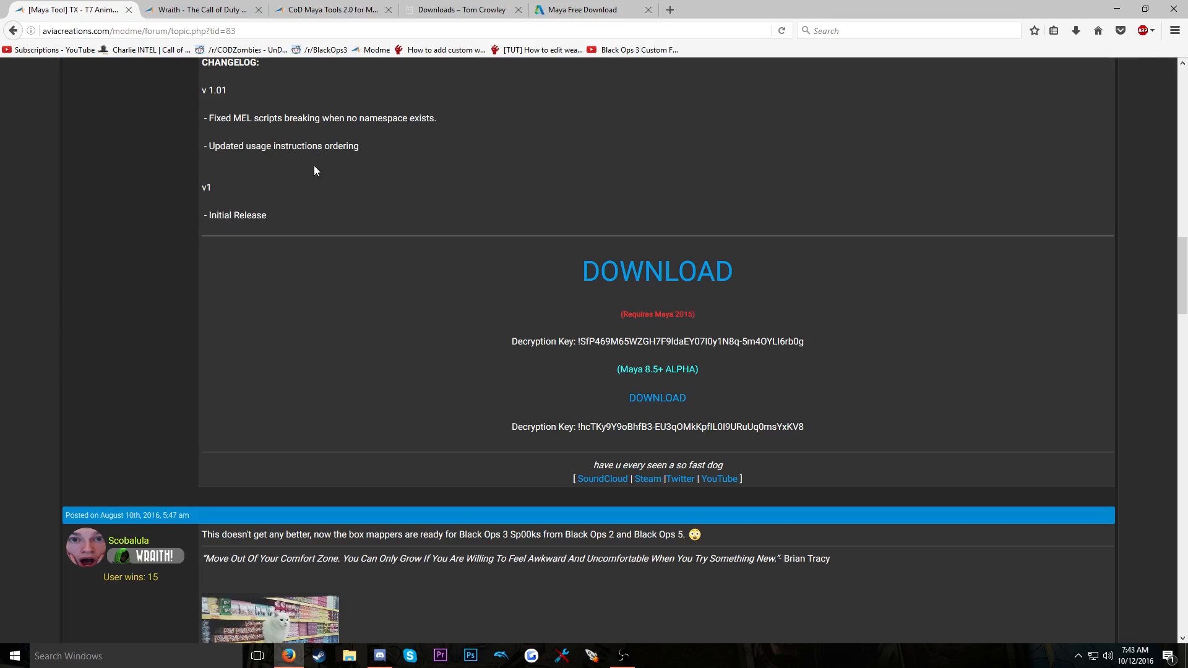
scroll(285, 250, up, 6)
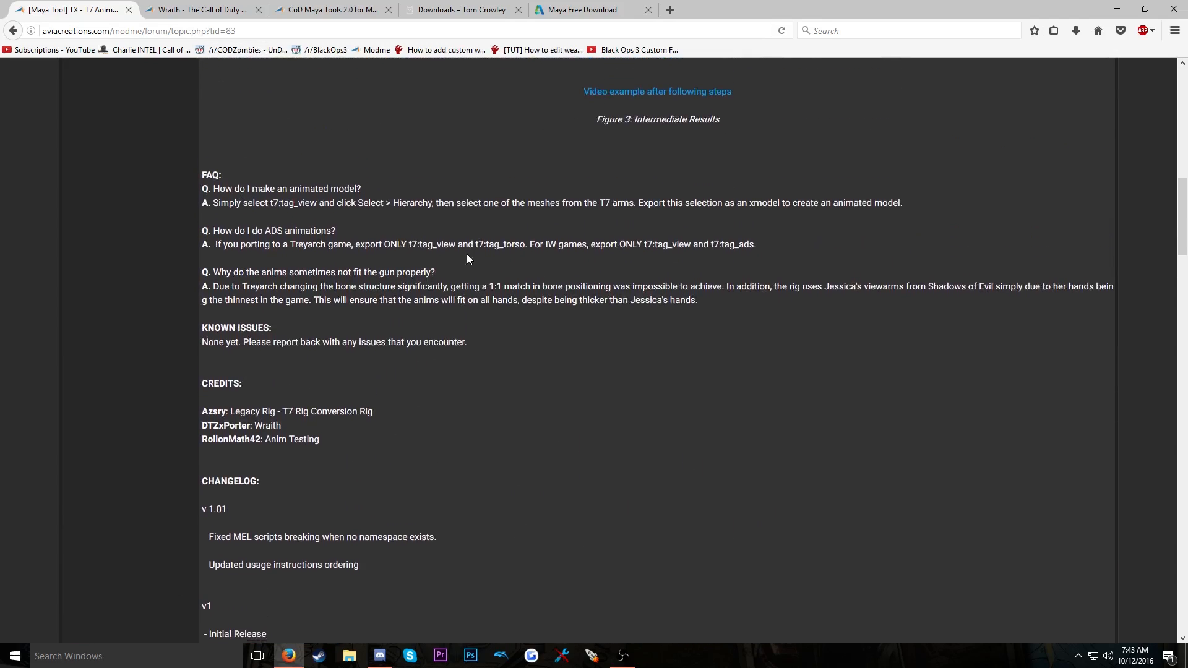
View the Autodesk Maya Free Download page, close it, and return to the T7 Animation Rig thread
click(576, 7)
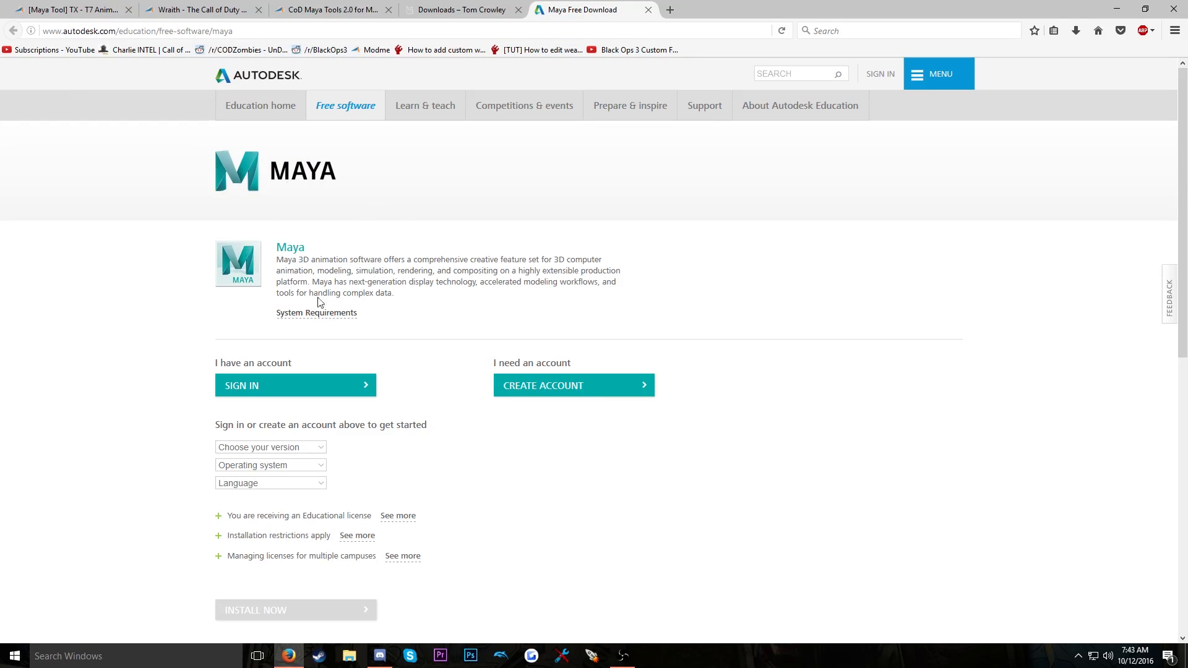
click(649, 10)
click(73, 9)
Examine the Wraith exporter thread for its features, account requirement, usage agreement and download section
click(185, 11)
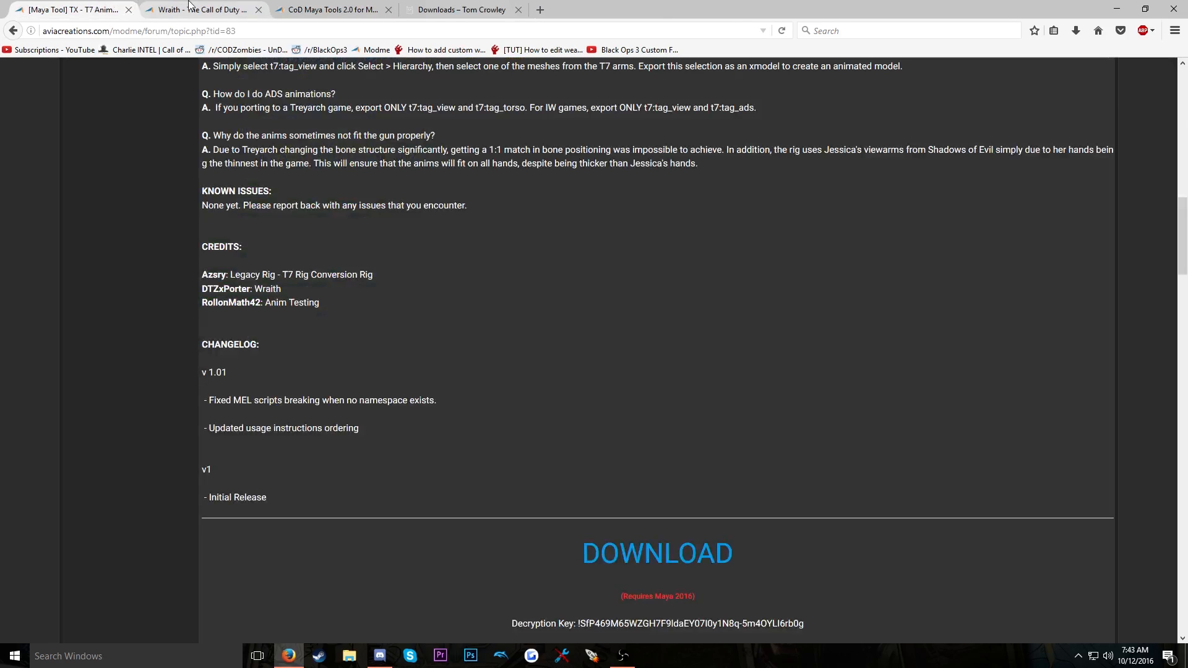
scroll(525, 266, down, 3)
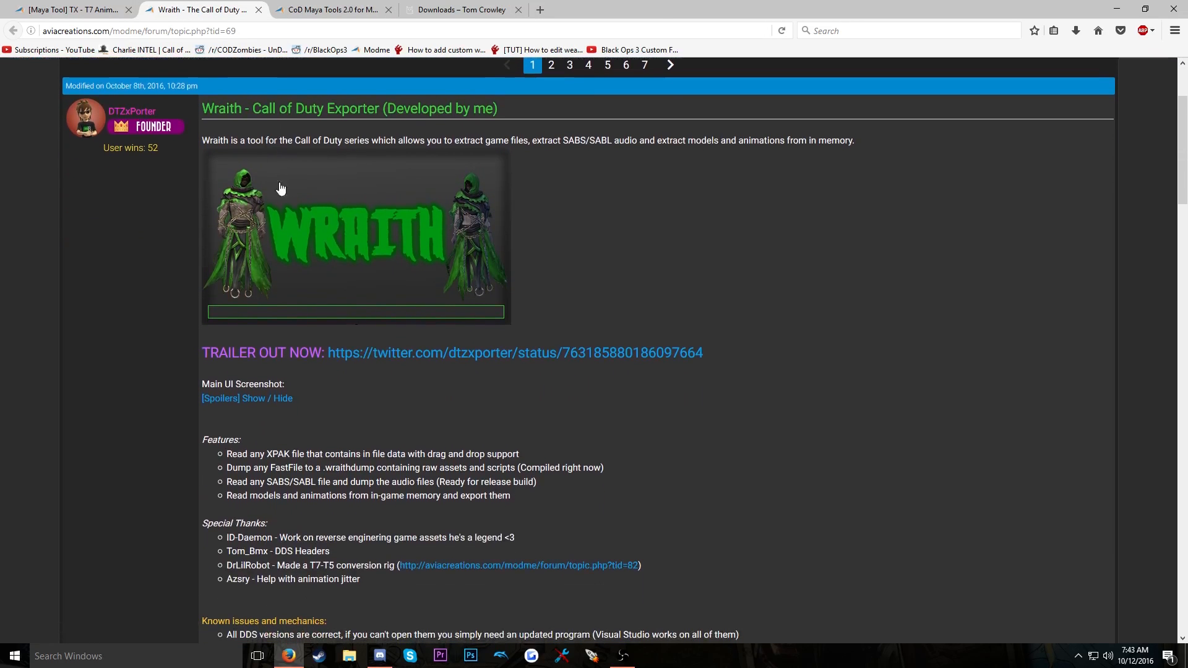
scroll(525, 266, up, 3)
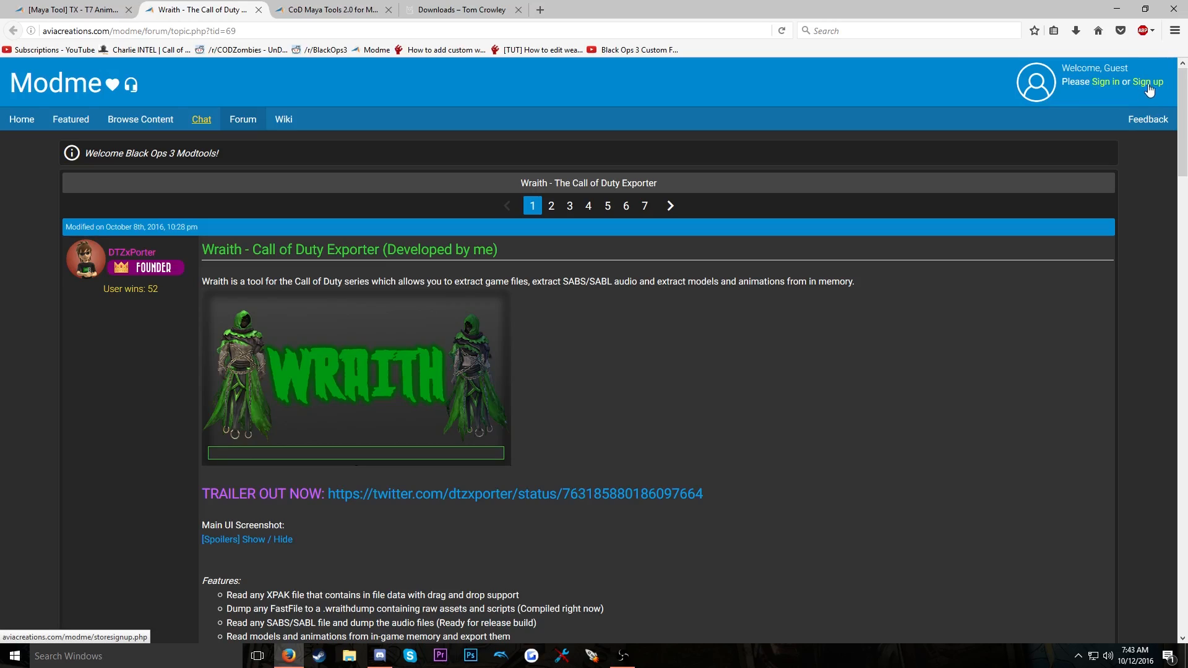
scroll(547, 317, down, 15)
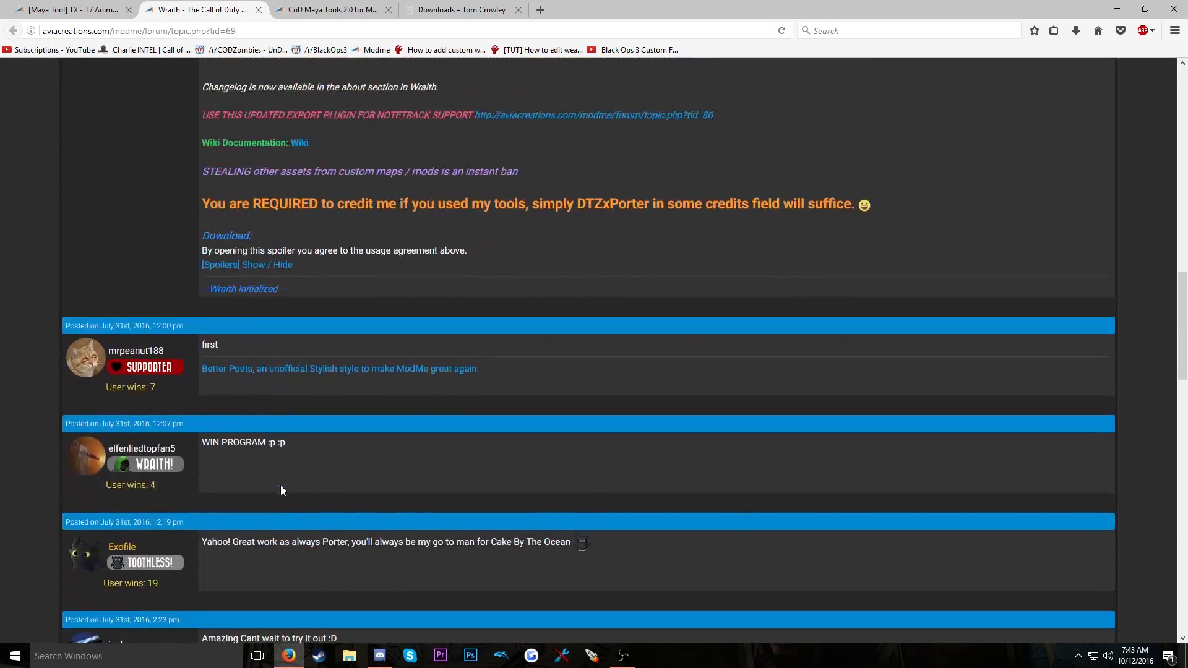
scroll(787, 299, up, 15)
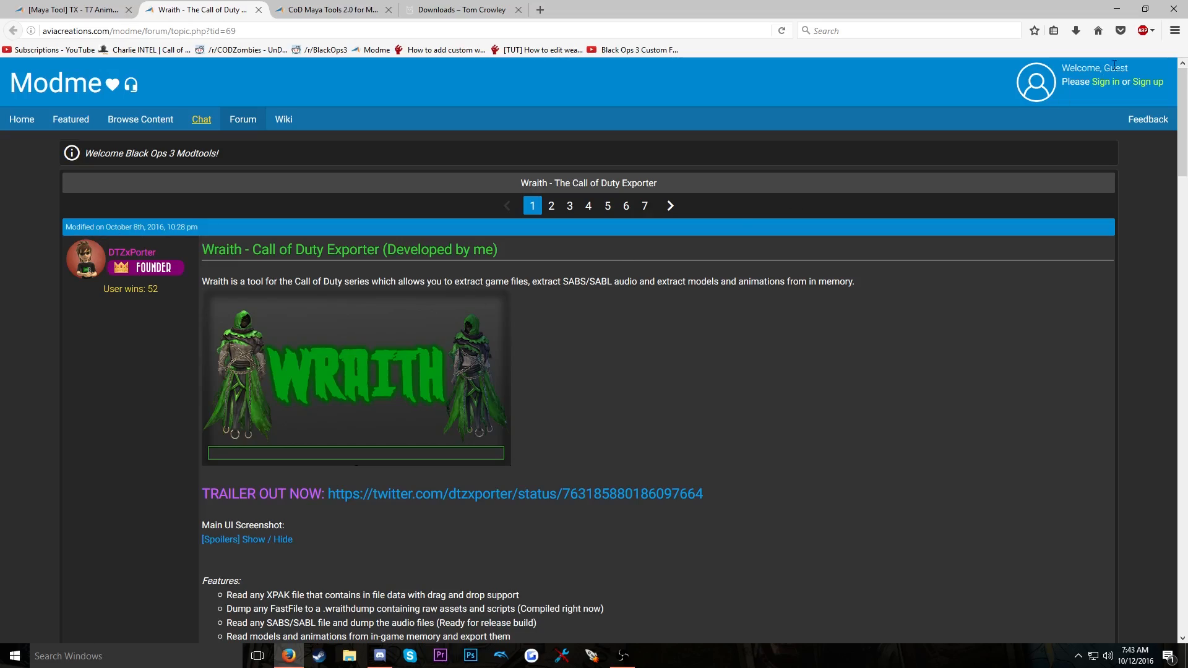
scroll(263, 262, down, 15)
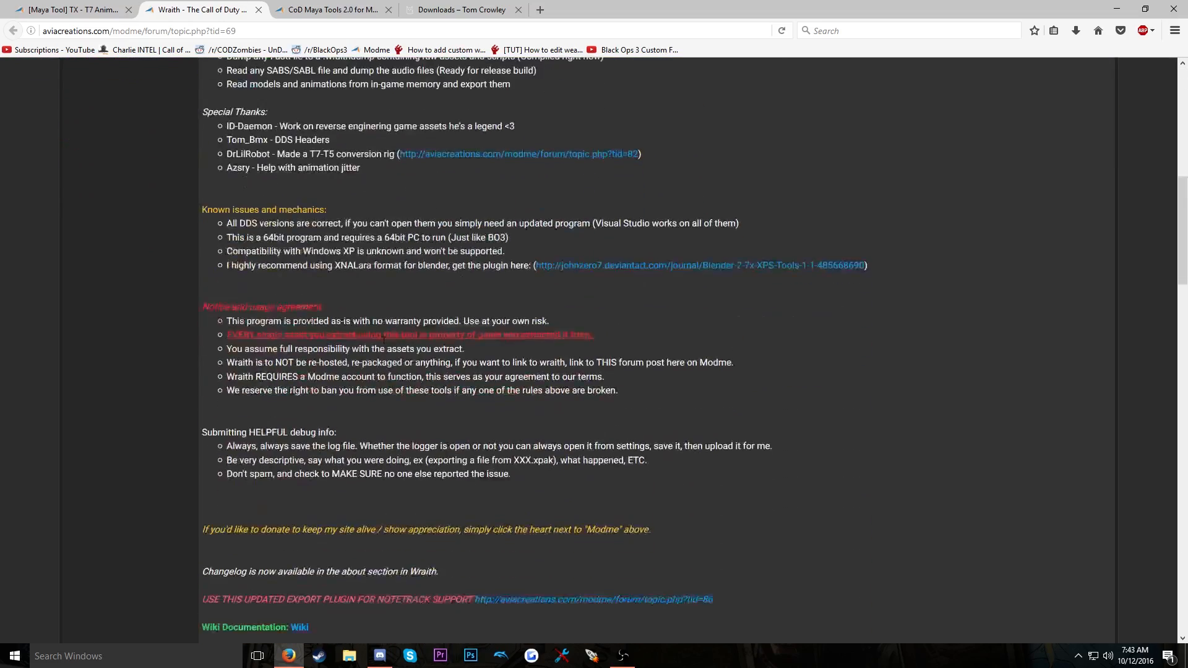
scroll(253, 220, up, 15)
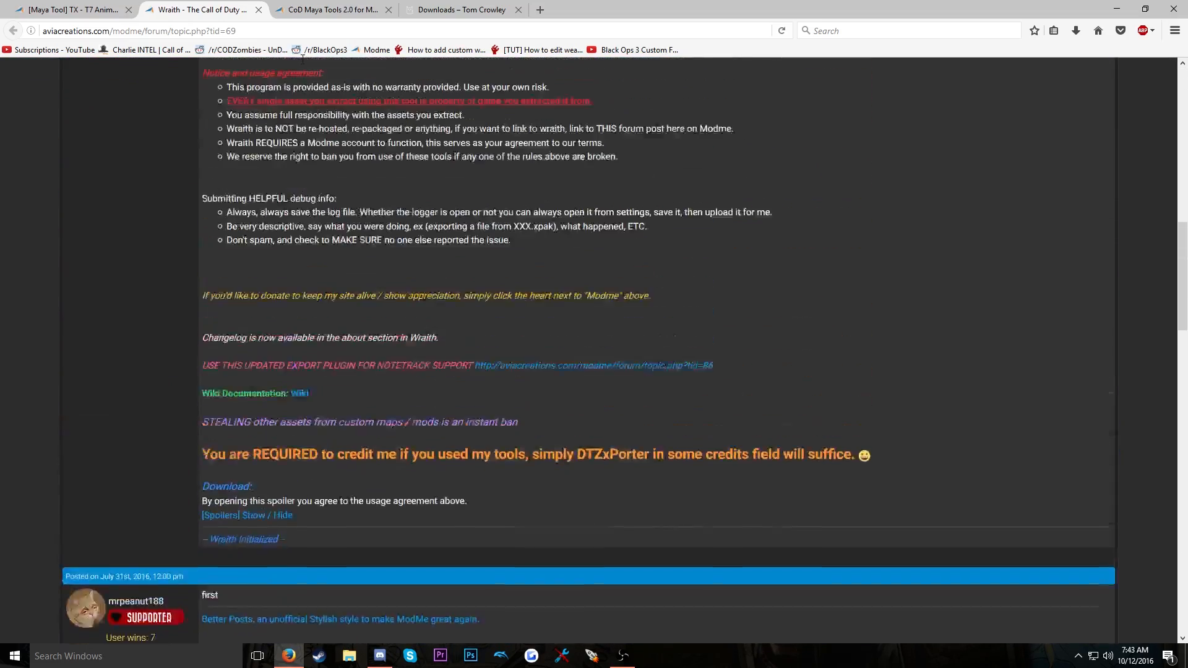
scroll(367, 156, up, 4)
Download the stable, recommended version of CoD Maya Tools 2.0 from its forum thread
key(ctrl+Tab)
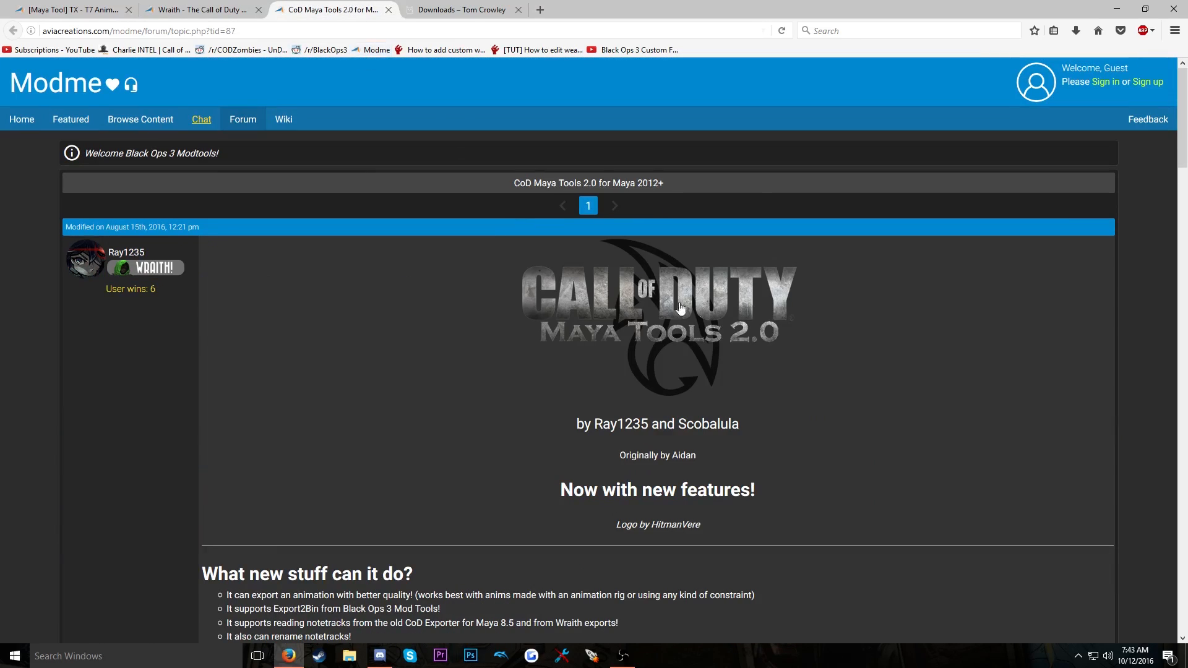
scroll(662, 347, down, 6)
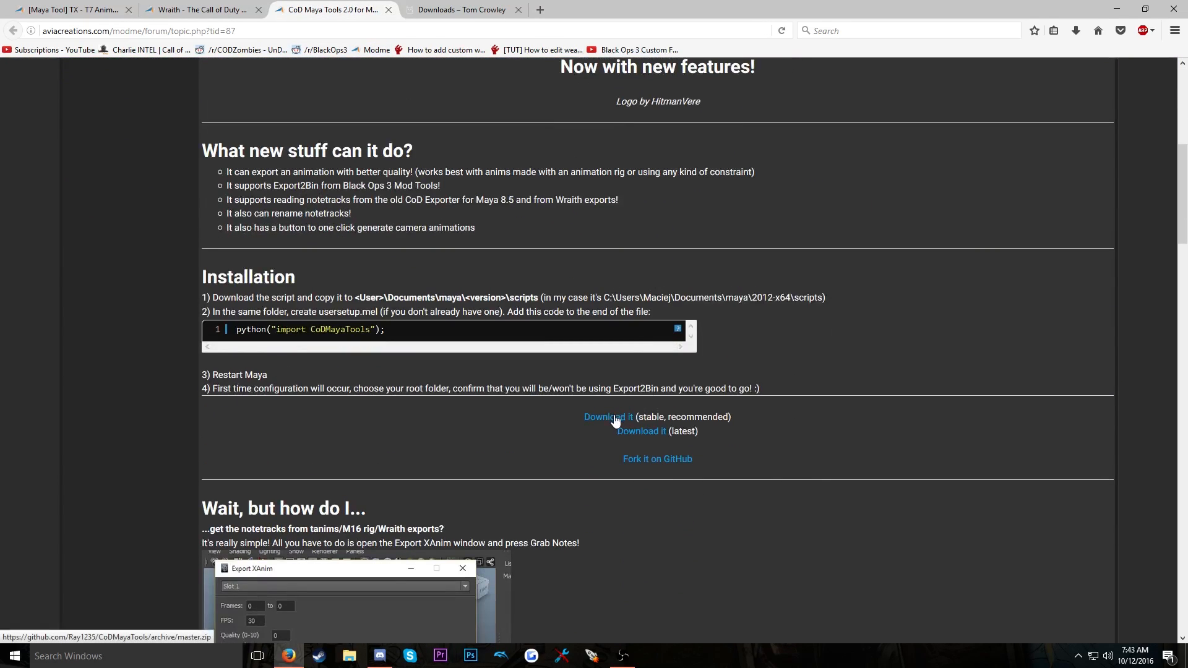
click(615, 418)
click(215, 364)
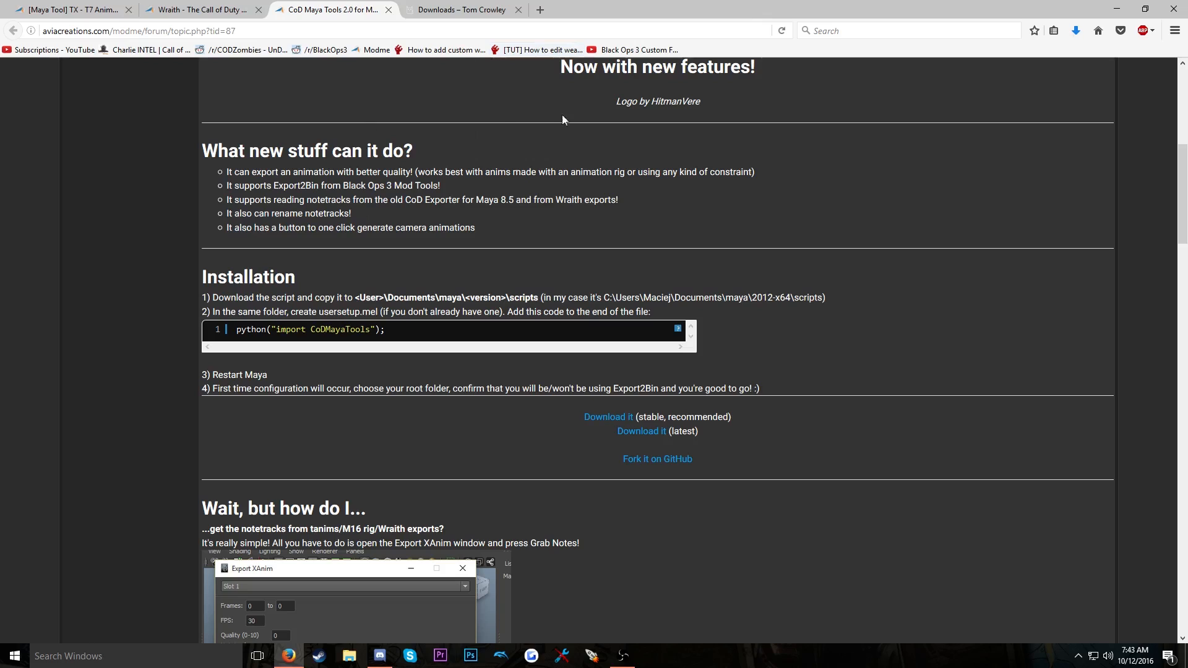
Shrink the browser window and place the downloaded CoDMayaTools-master(1).zip on the desktop below the Lime64 folder
double_click(747, 8)
click(1077, 40)
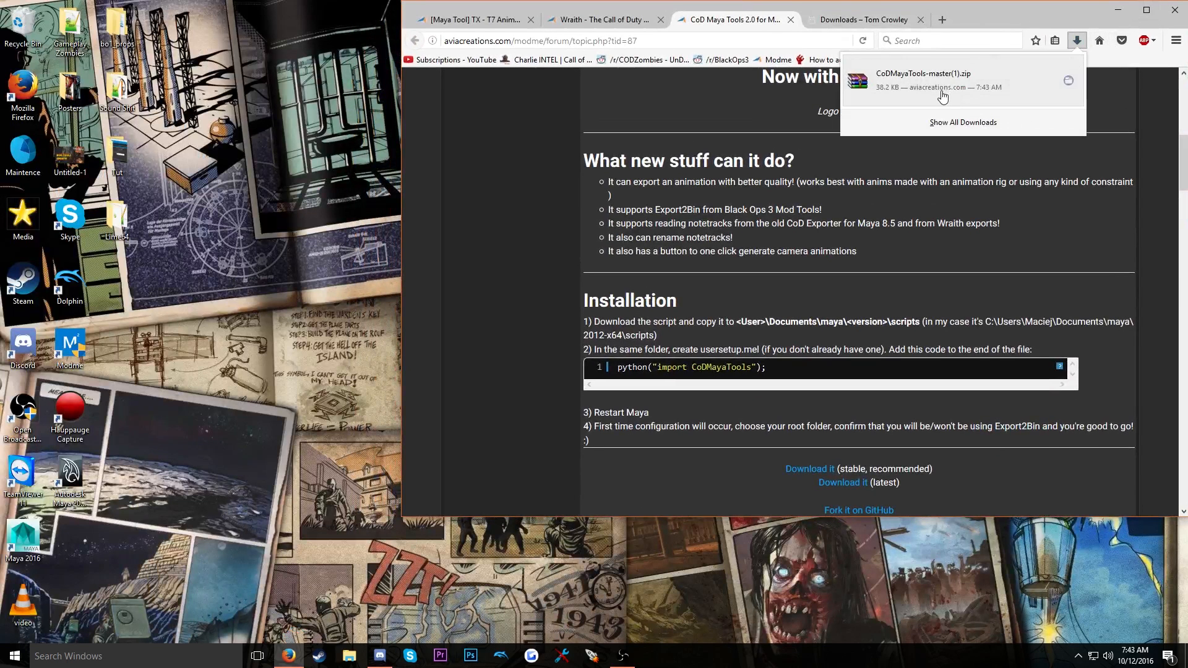
drag(942, 96, 258, 209)
drag(275, 162, 128, 288)
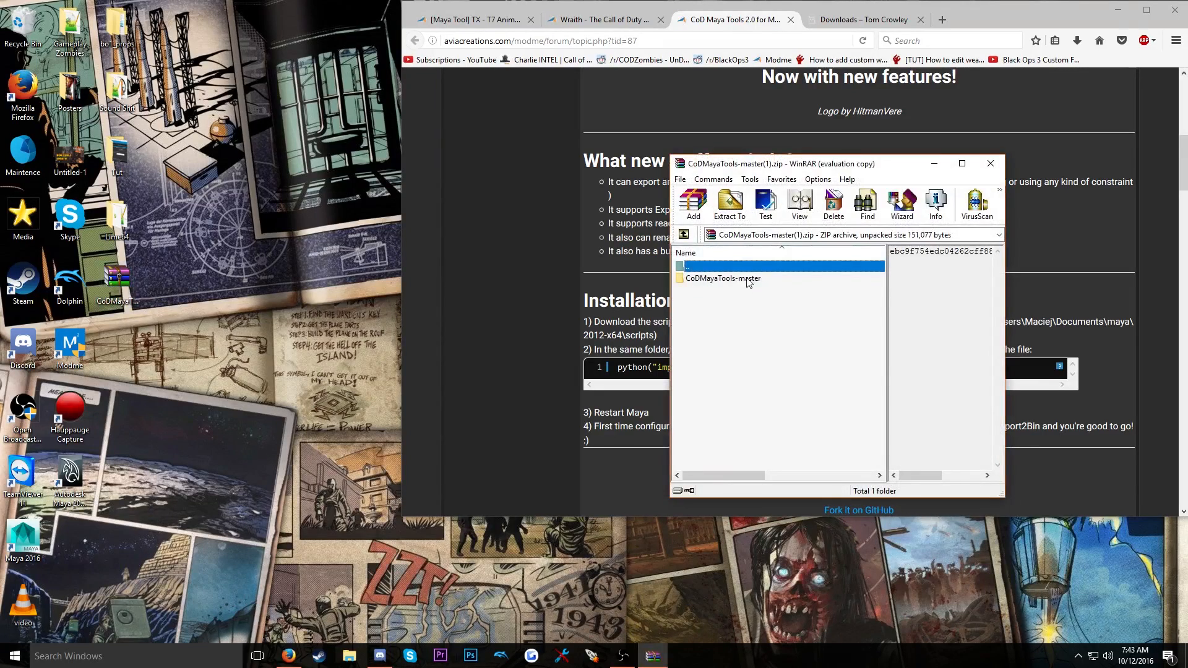
Open the CoDMayaTools-master folder inside the archive, dismiss the WinRAR licence reminder and select CoDMayaTools.py
double_click(723, 279)
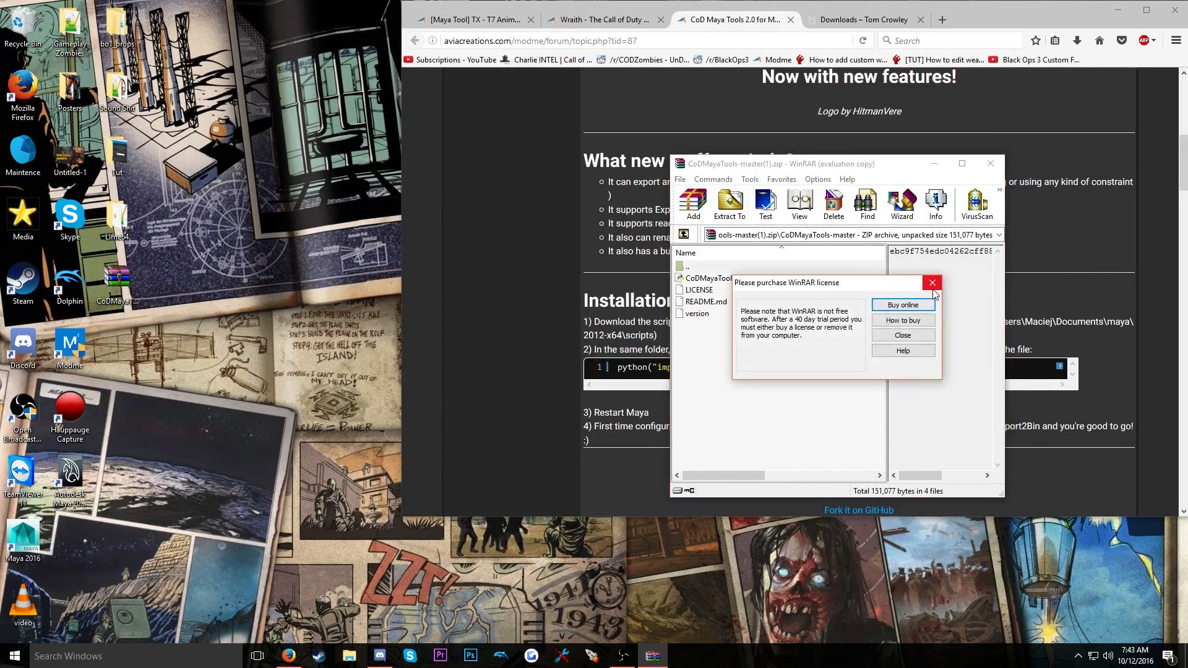
click(932, 283)
click(767, 256)
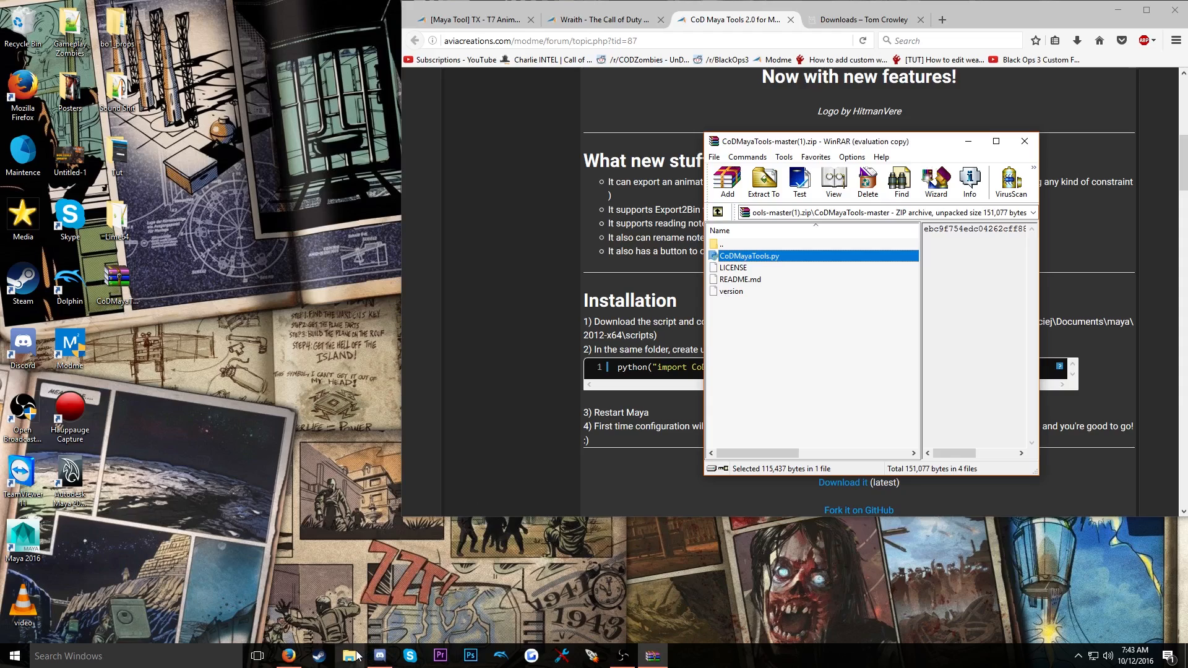
Empty the Recycle Bin
right_click(26, 33)
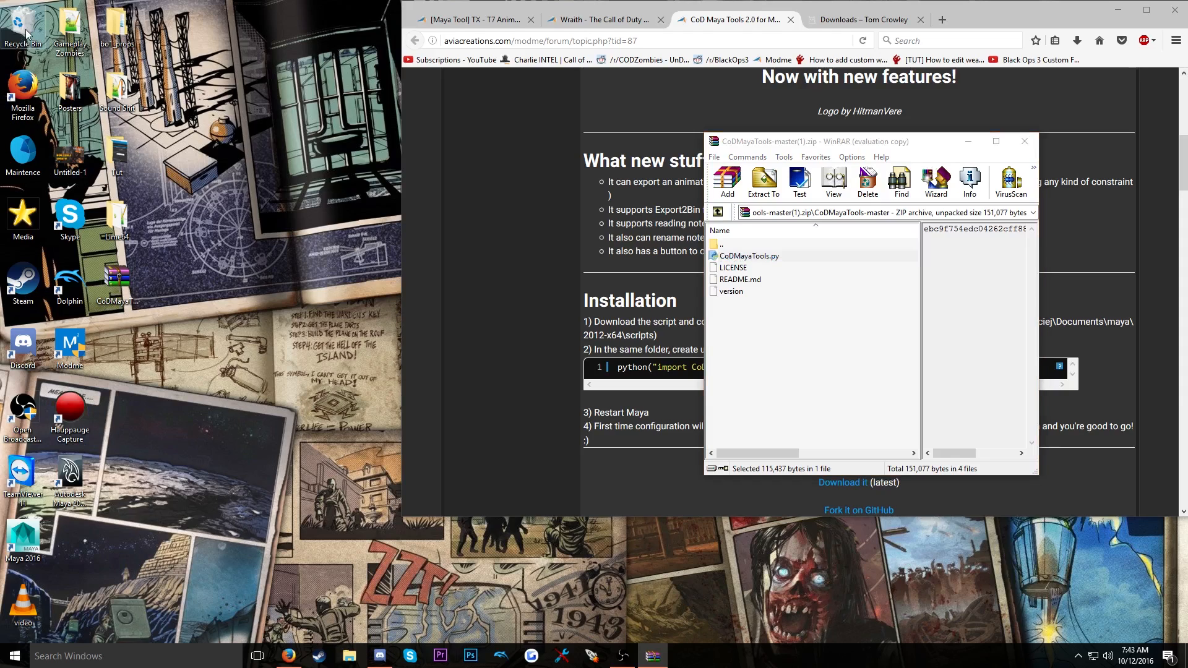
click(62, 53)
key(Return)
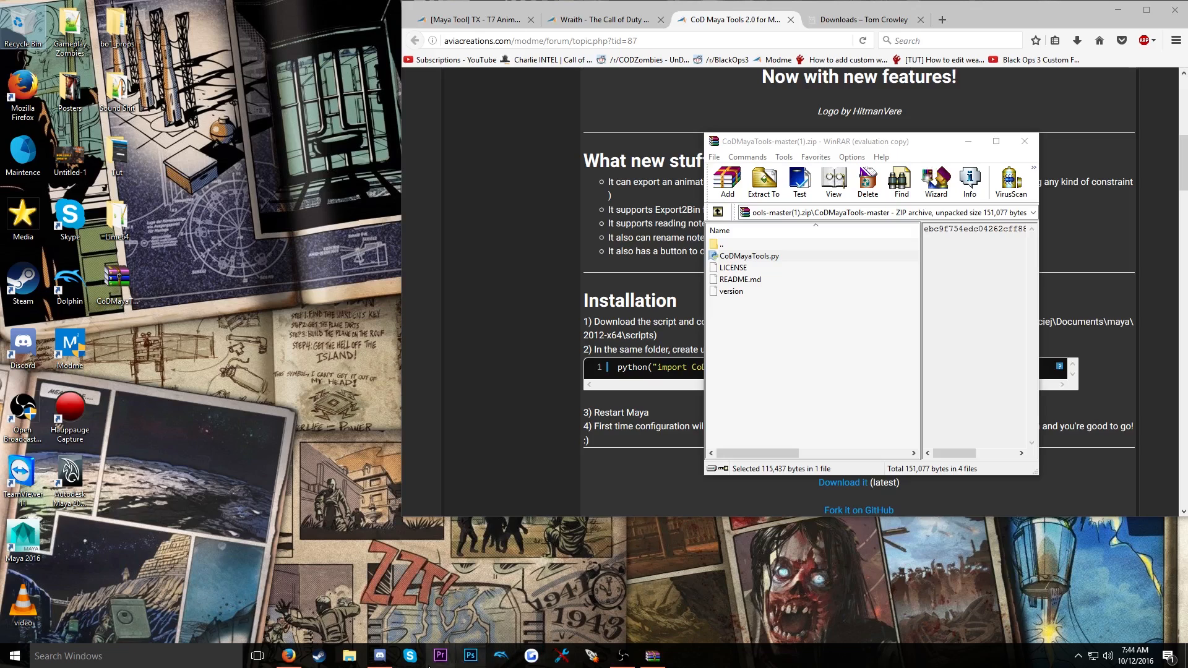
Open the Documents\maya\2016\scripts folder in File Explorer, with its window placed beside the WinRAR archive
click(349, 656)
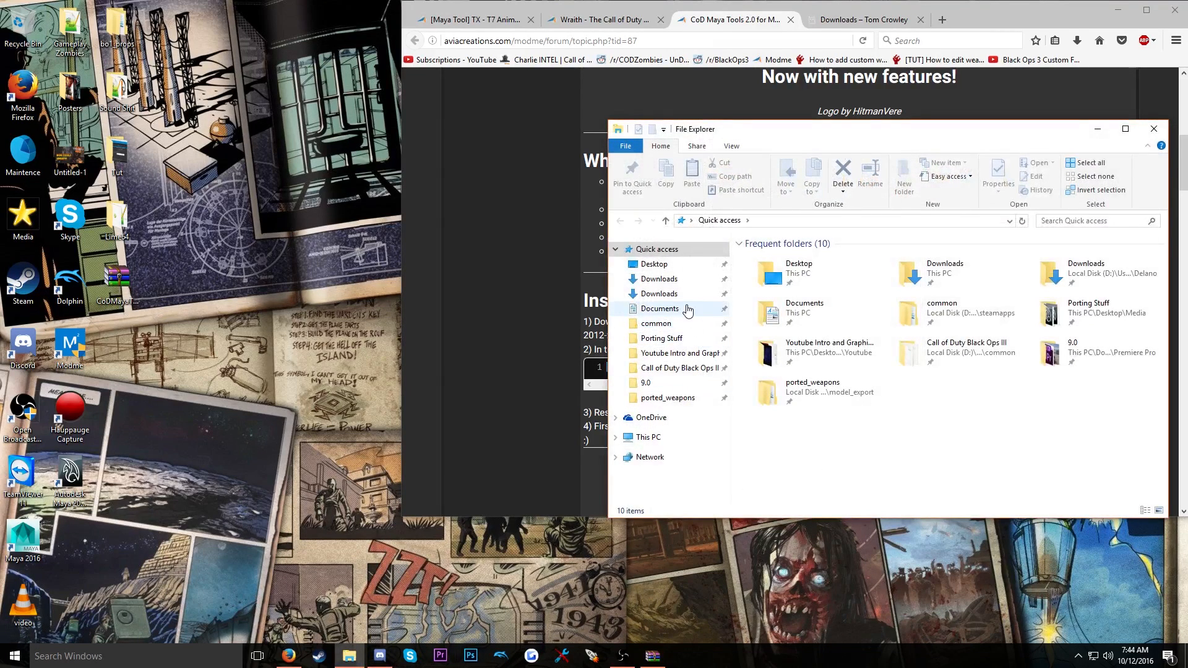
click(660, 308)
drag(753, 132, 265, 102)
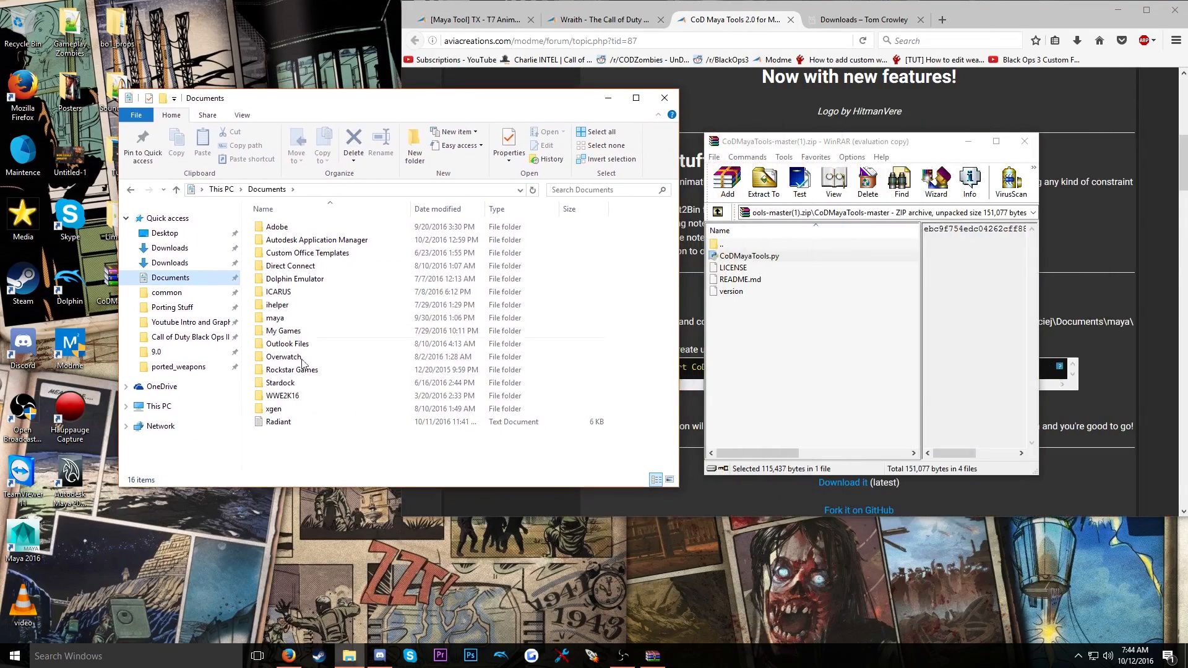
double_click(291, 317)
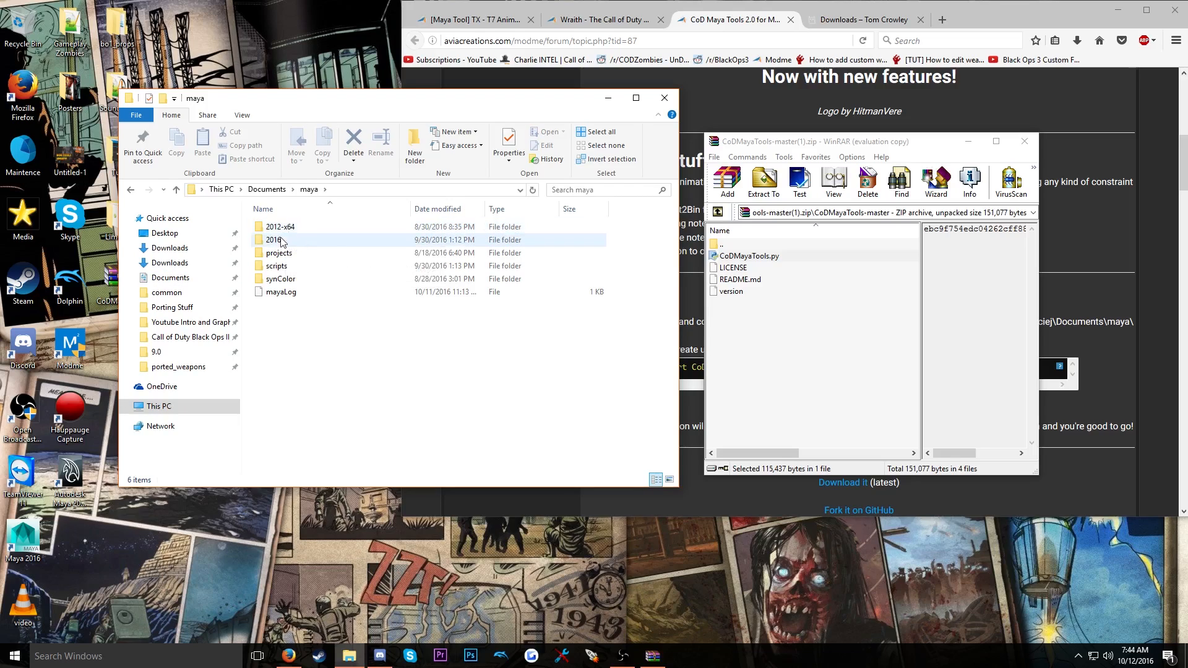
double_click(284, 243)
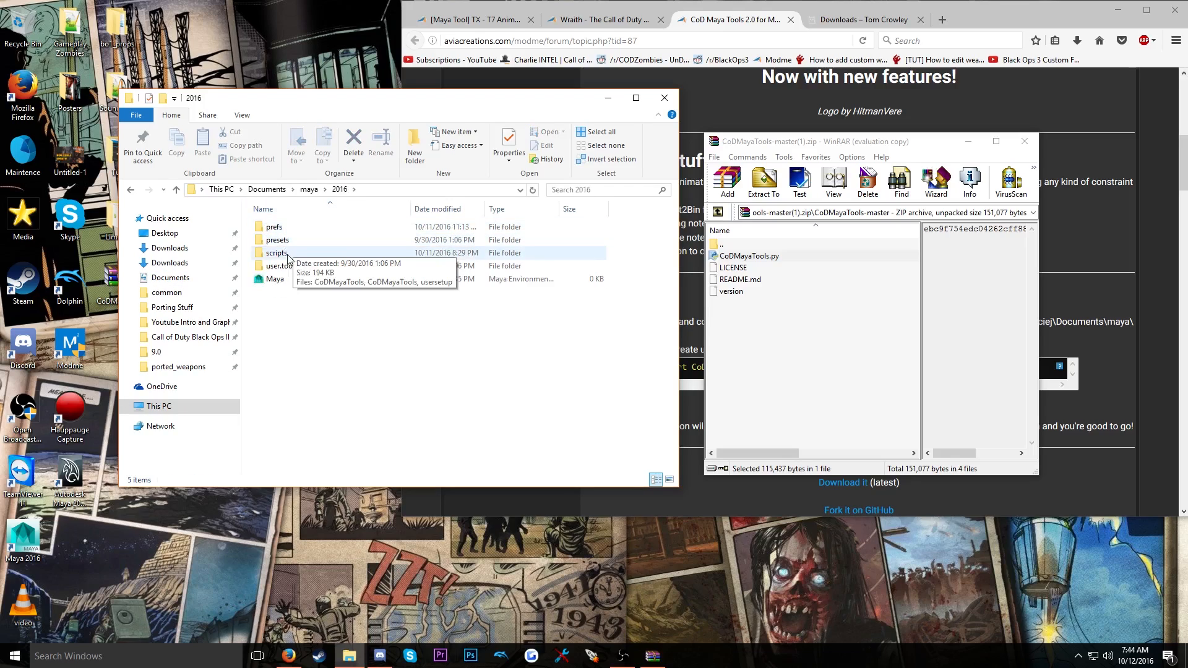
double_click(276, 253)
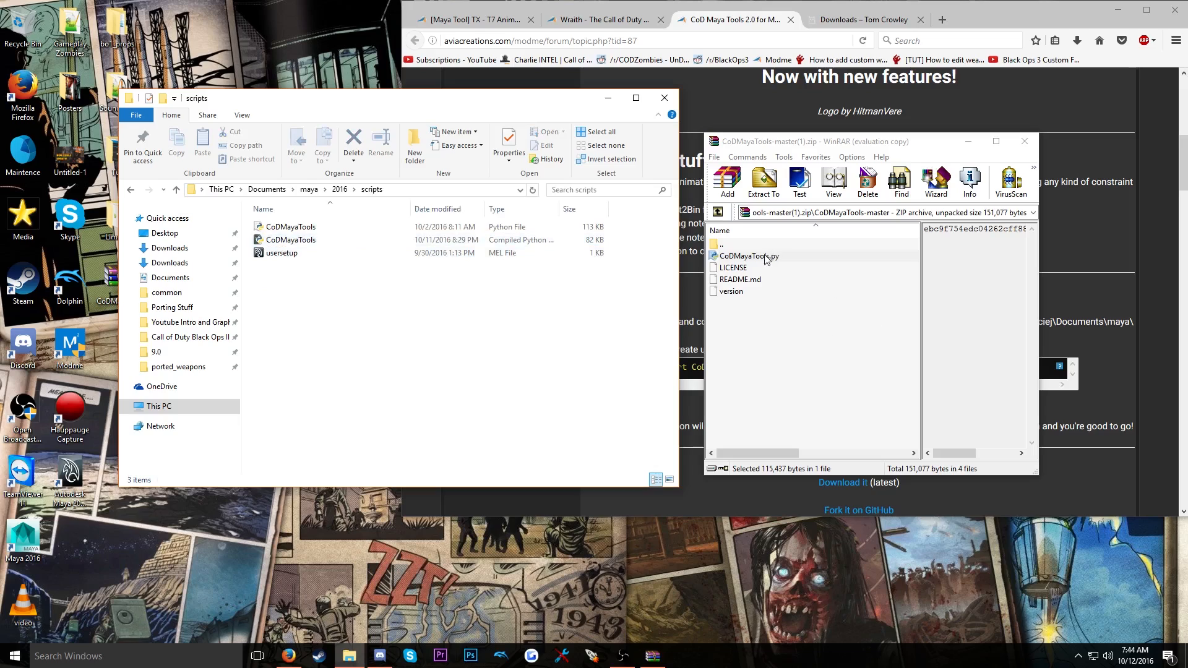
Copy CoDMayaTools.py from the archive into the Maya 2016 scripts folder, replacing the existing file
drag(767, 259, 746, 256)
drag(495, 316, 495, 317)
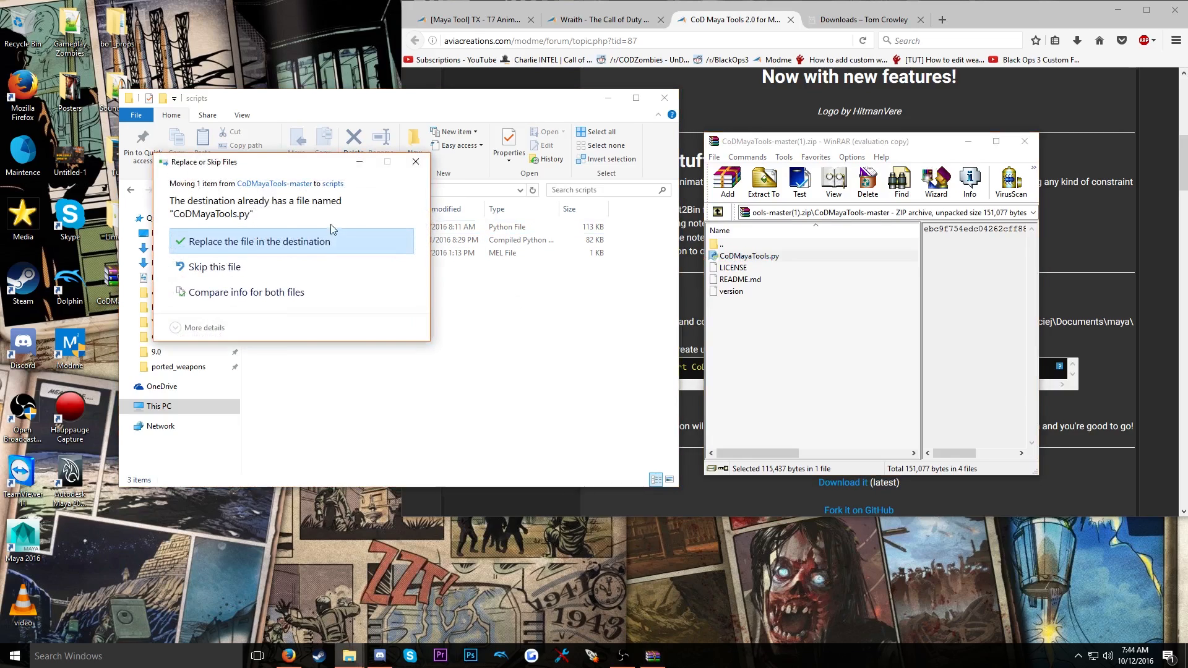
click(309, 243)
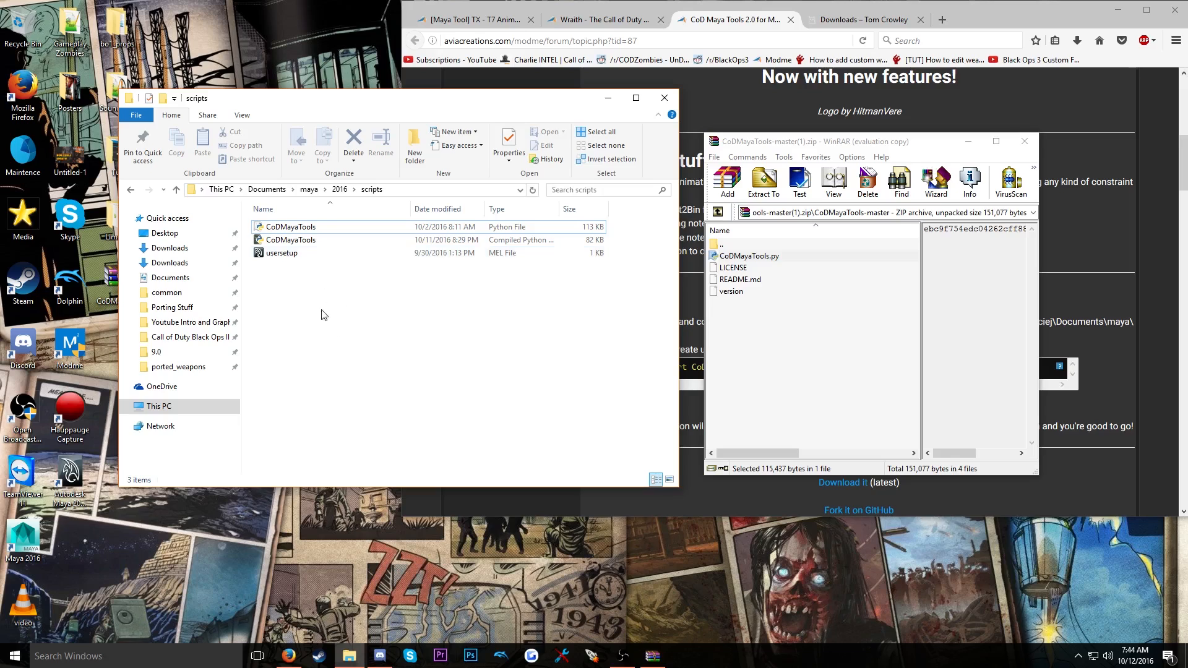
Launch Notepad++ and bring its blank document to the front
right_click(325, 348)
key(super)
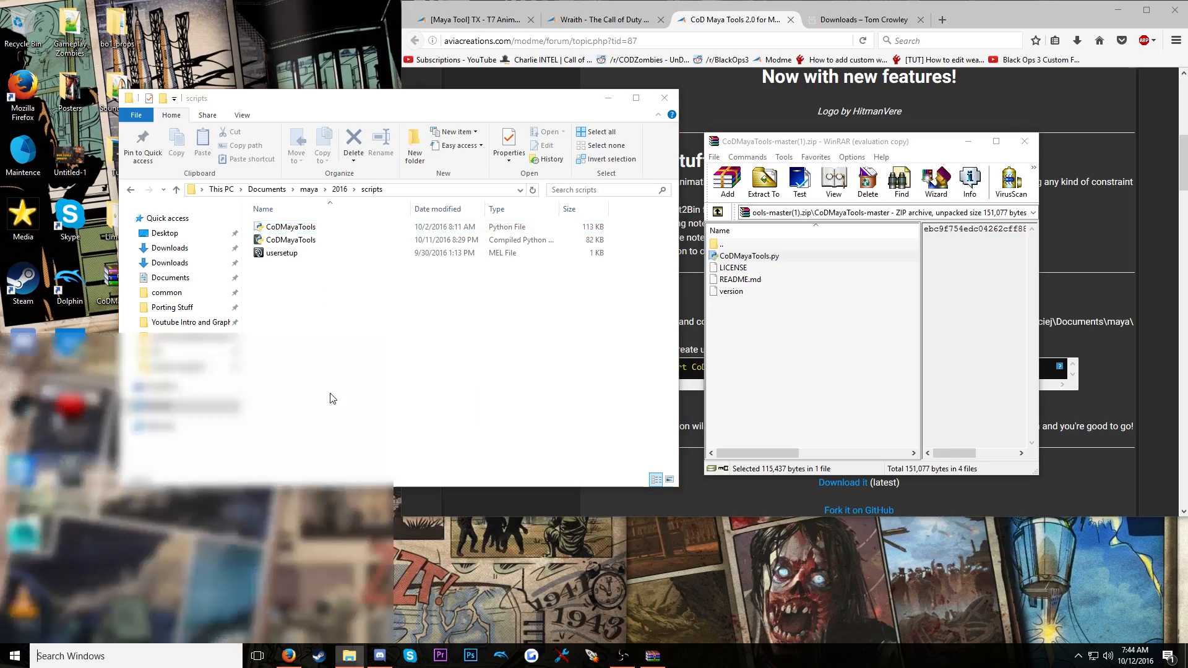
text(notepad)
key(Return)
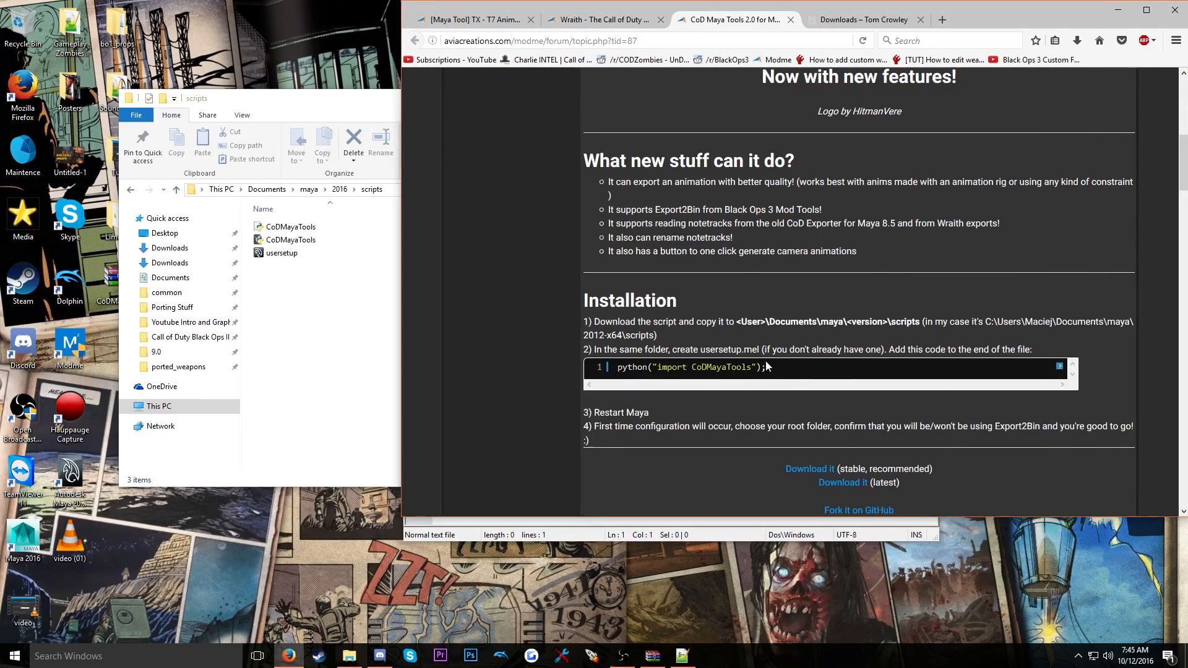
click(682, 655)
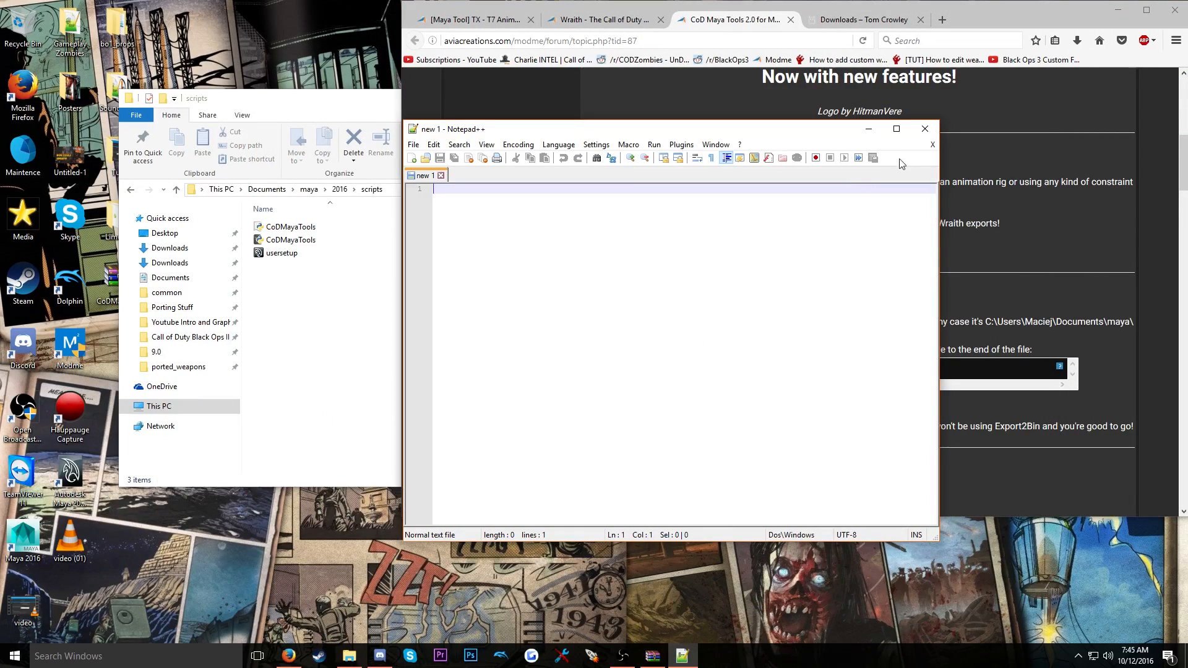
Copy the line python("import CoDMayaTools"); from the Installation section into the blank Notepad++ document, without a leading blank line or indent
click(874, 128)
drag(767, 367, 608, 374)
key(ctrl+c)
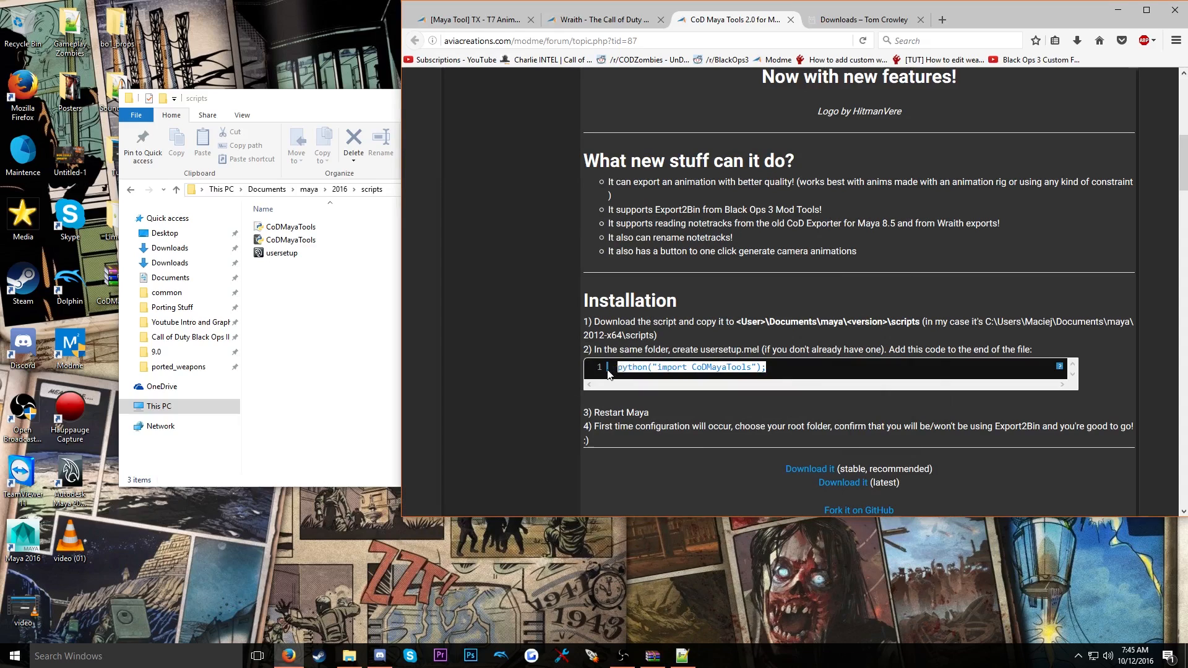
click(681, 655)
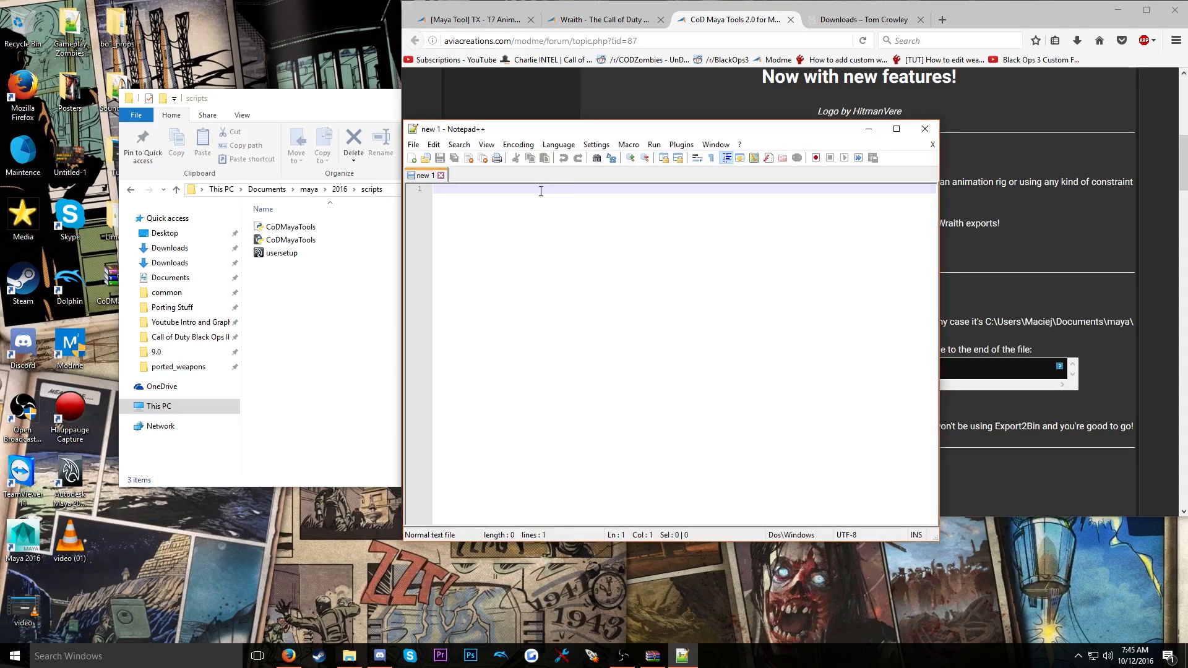
drag(494, 124, 548, 98)
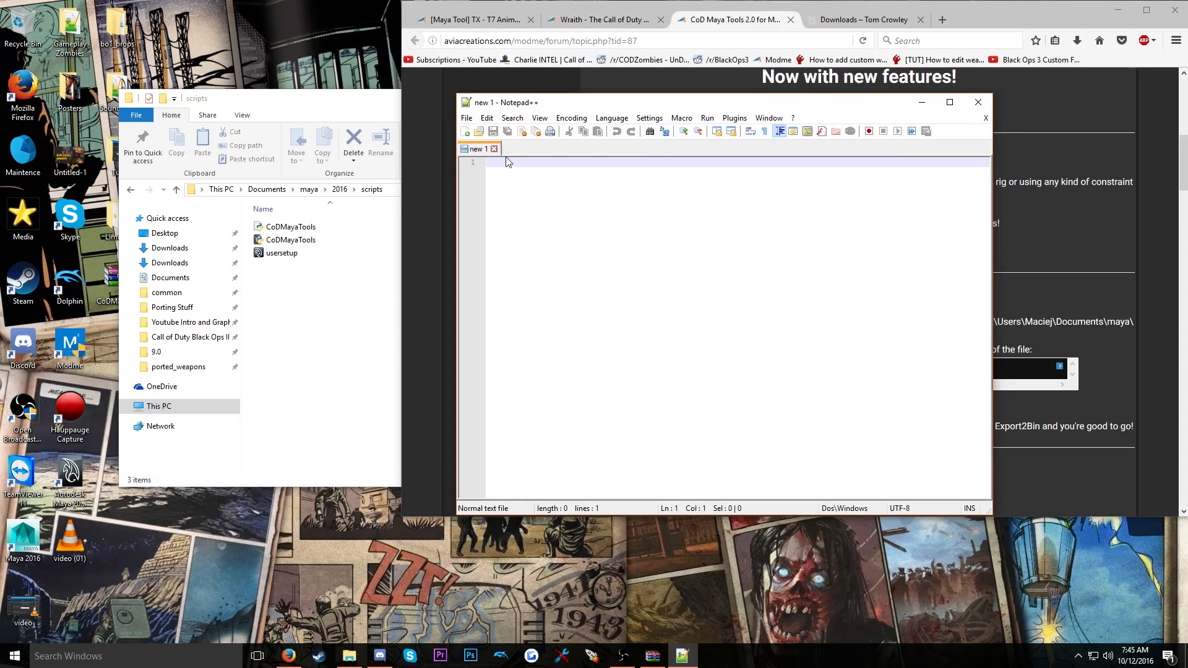
key(ctrl+v)
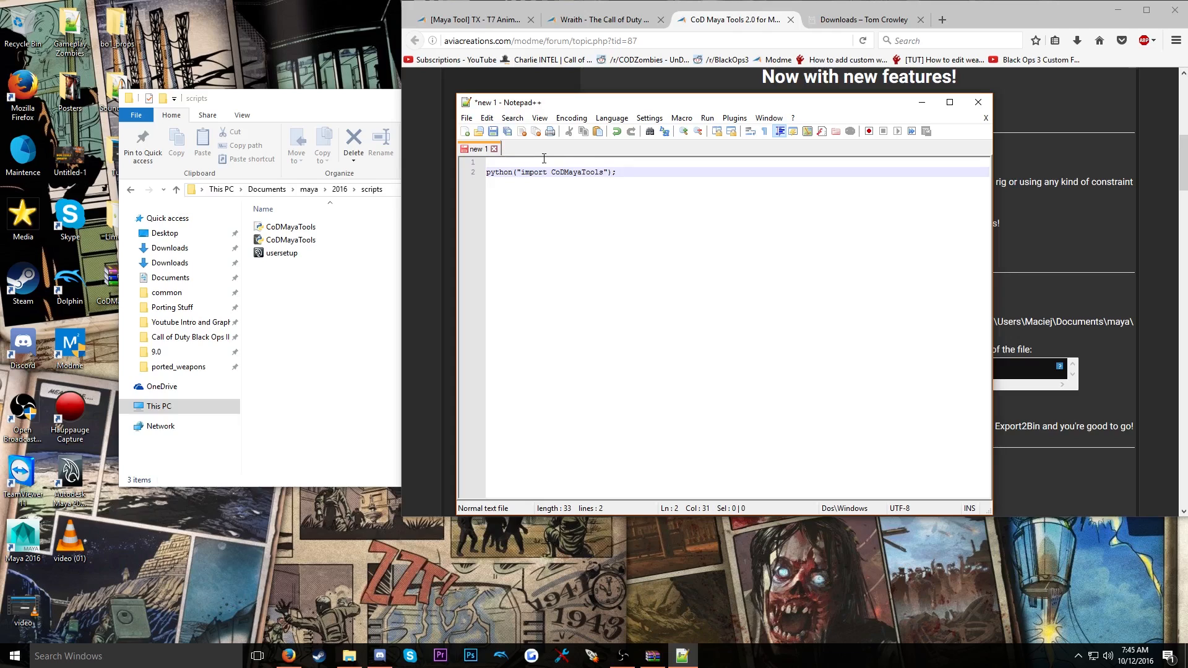
key(BackSpace)
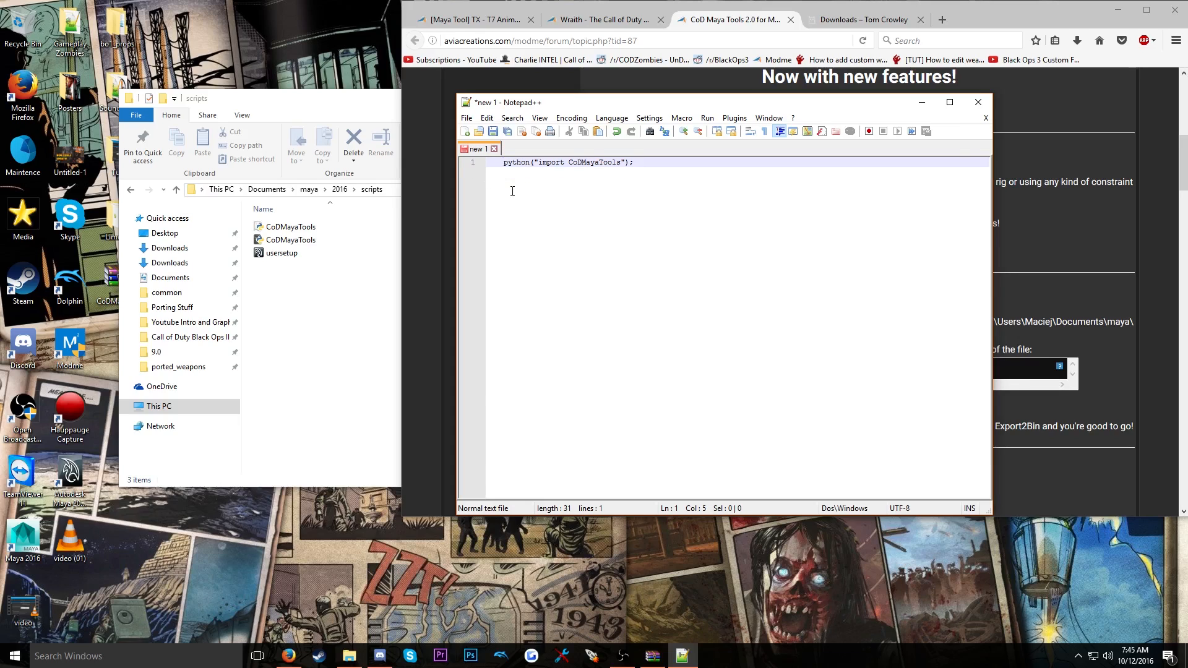
key(BackSpace)
Save the document to the desktop as usersetup.mel with the file type set to All types
click(466, 117)
click(506, 220)
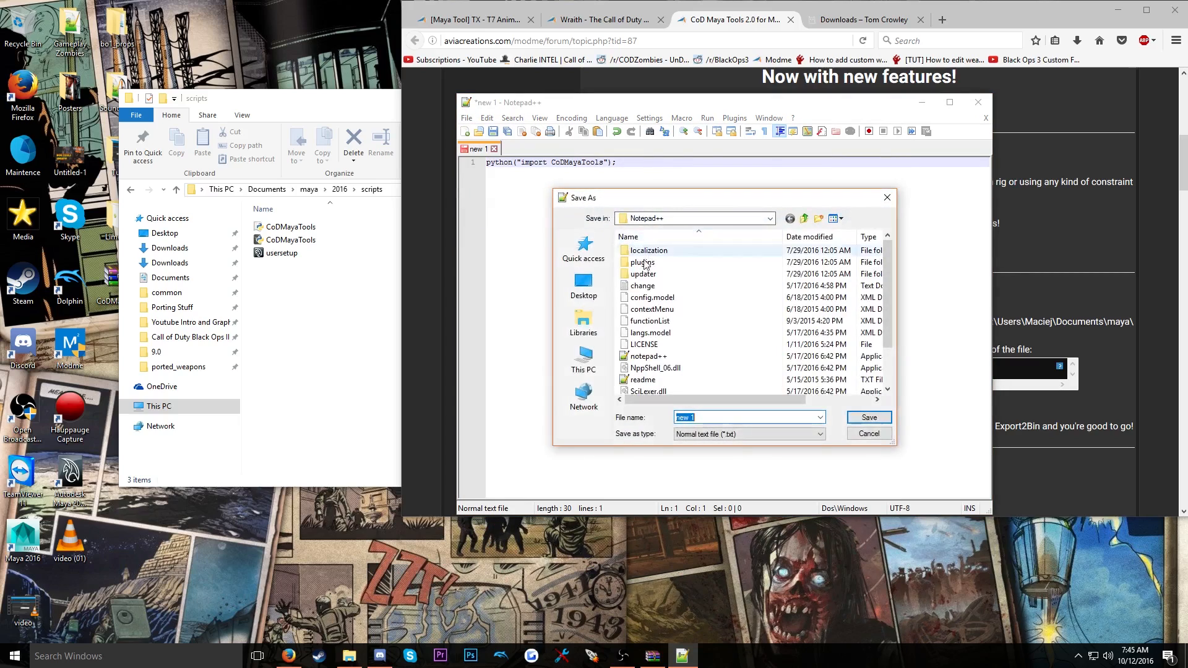
click(742, 433)
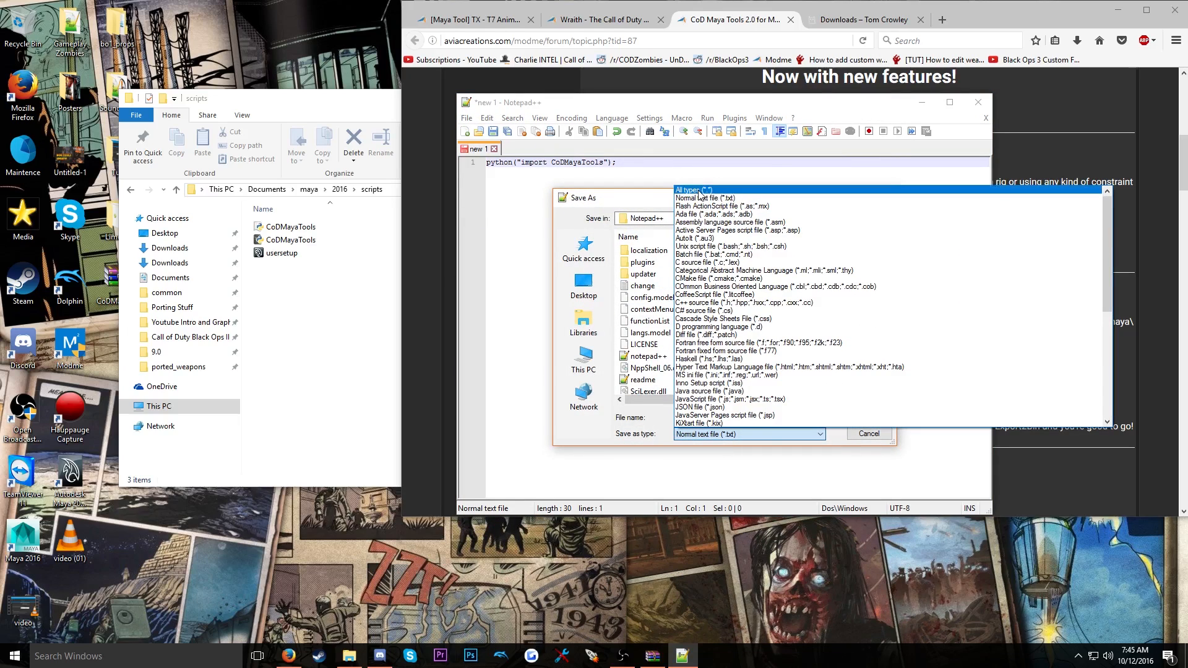
click(699, 192)
click(708, 435)
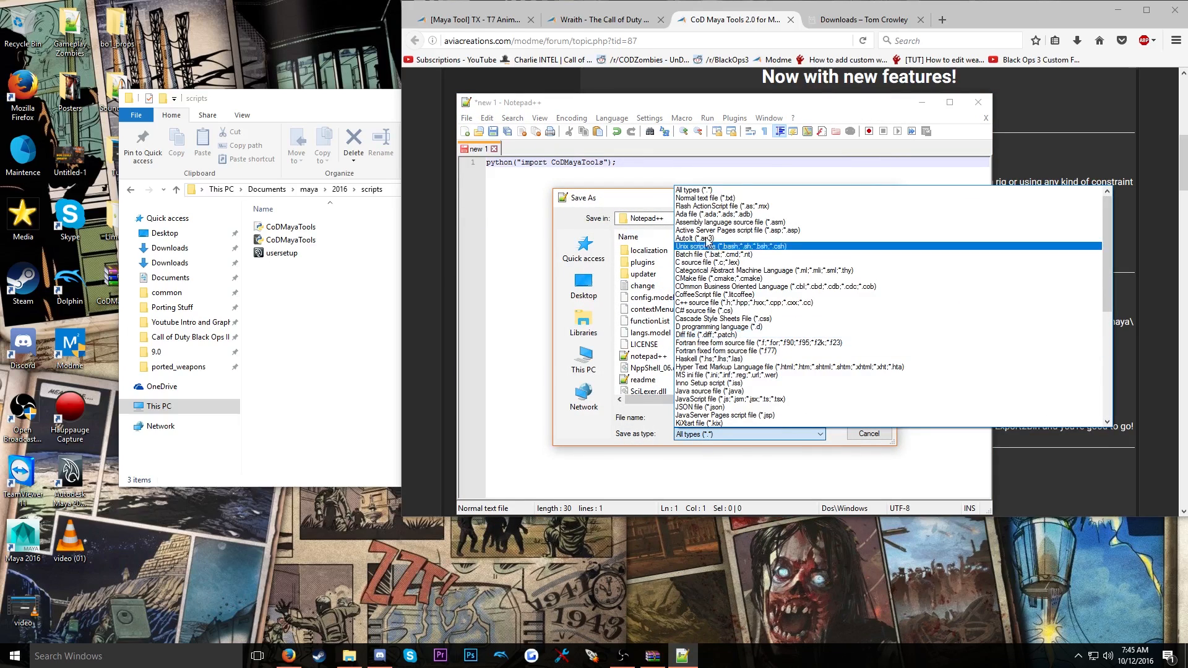
click(686, 192)
click(584, 285)
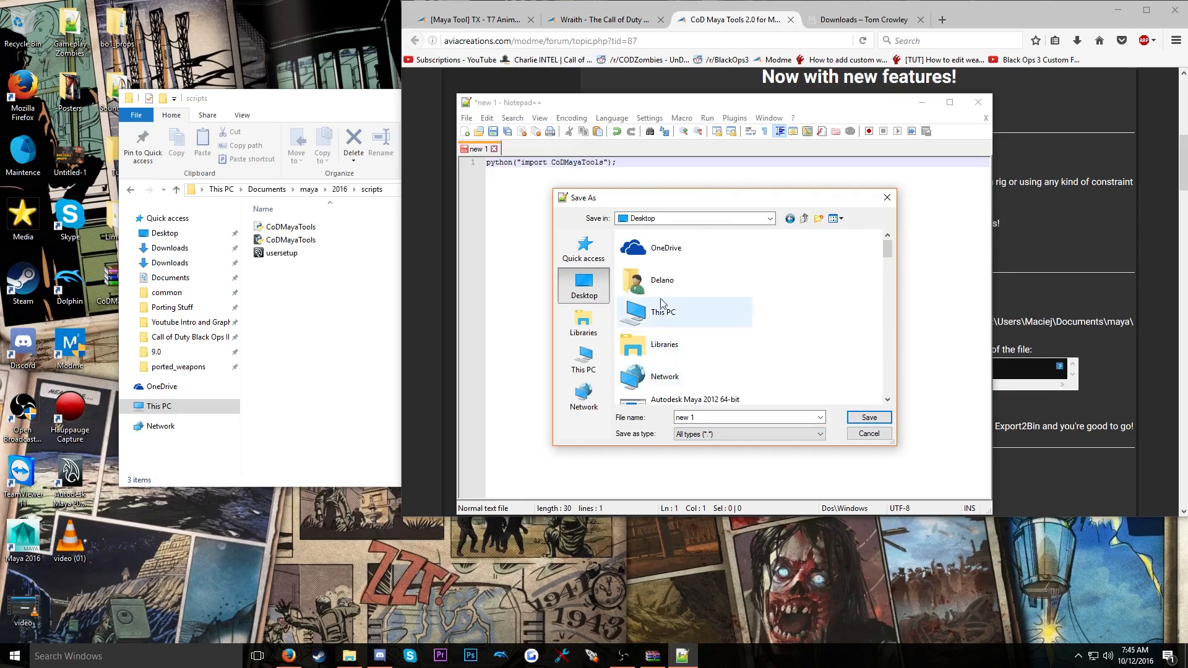
double_click(730, 415)
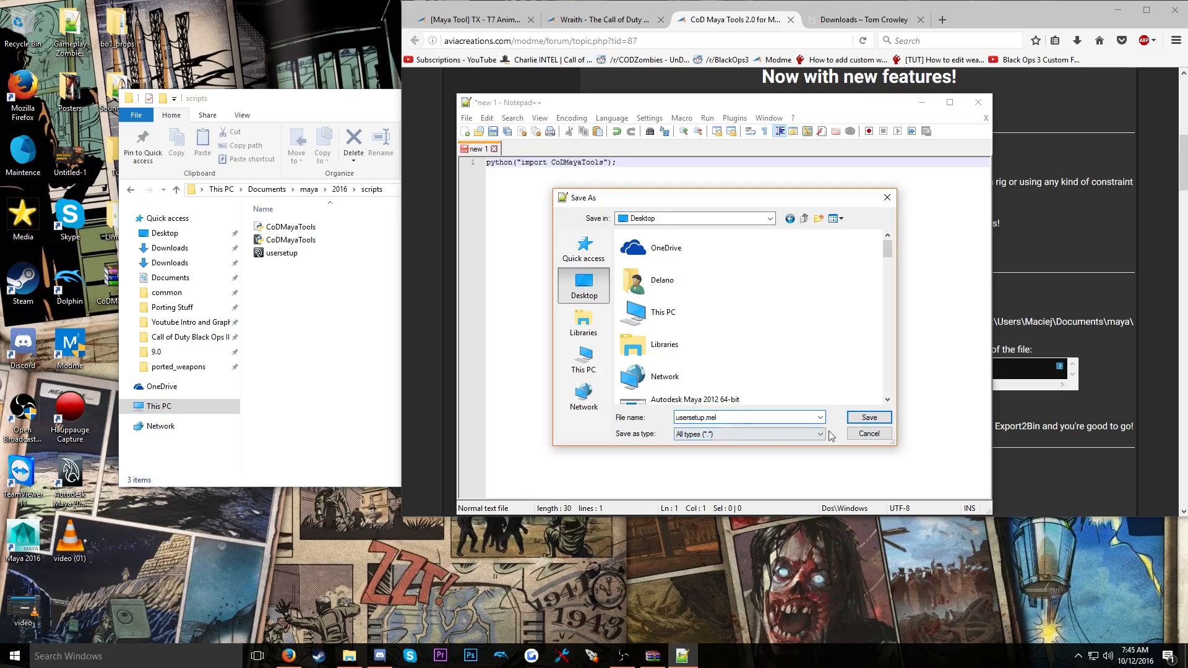
click(869, 418)
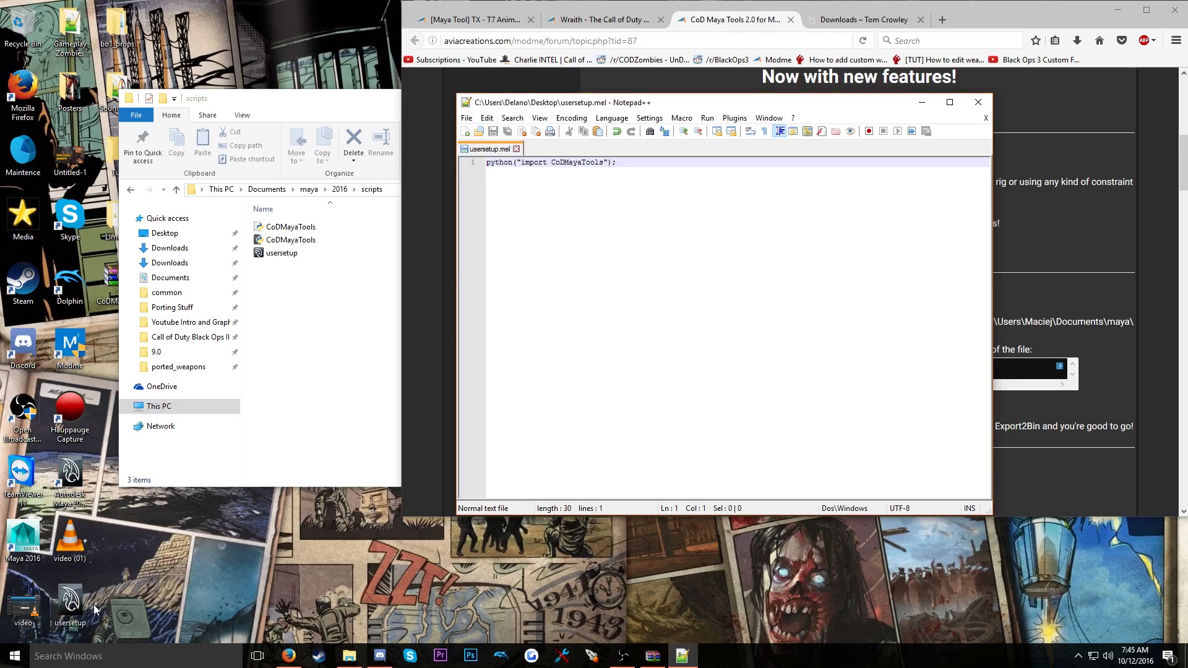
Try to move usersetup.mel from the desktop into the scripts folder, skipping the file that already exists there
click(119, 541)
click(303, 370)
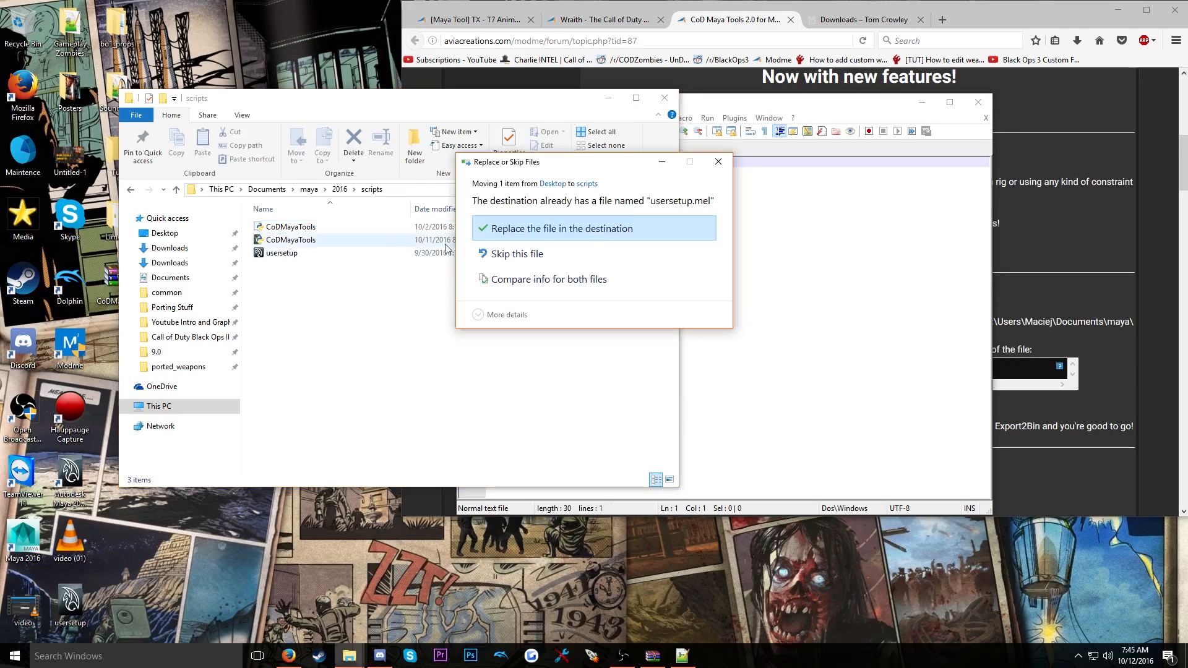
click(618, 243)
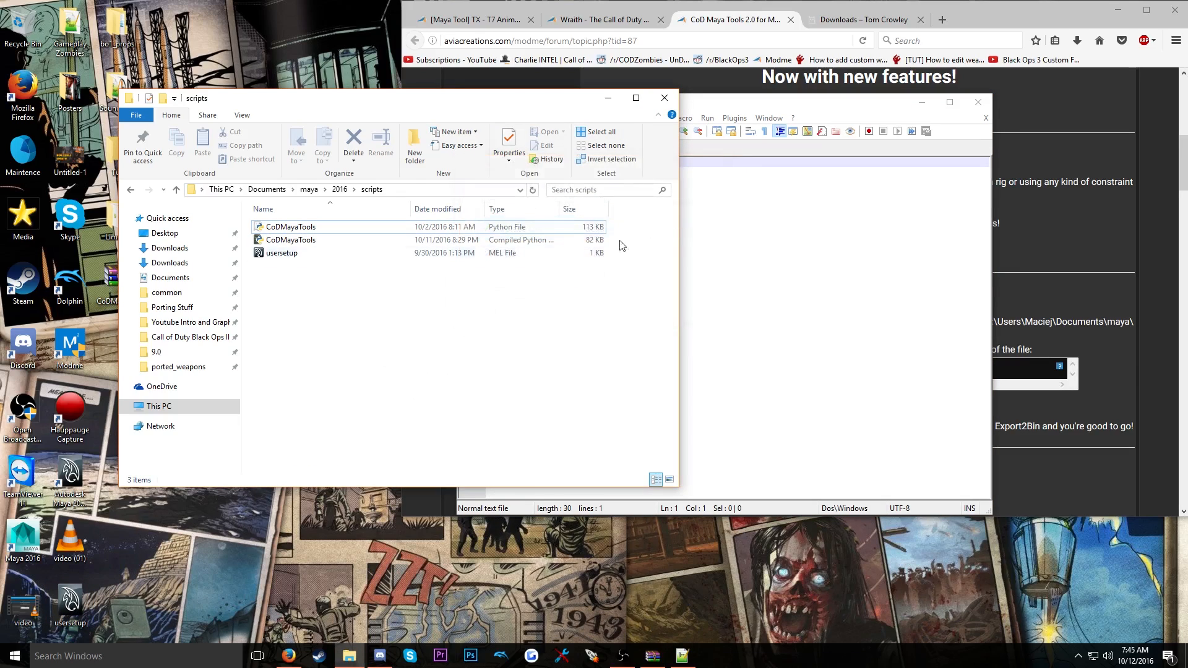
Send the desktop copy of usersetup.mel to the Recycle Bin and empty the bin
drag(64, 593, 23, 31)
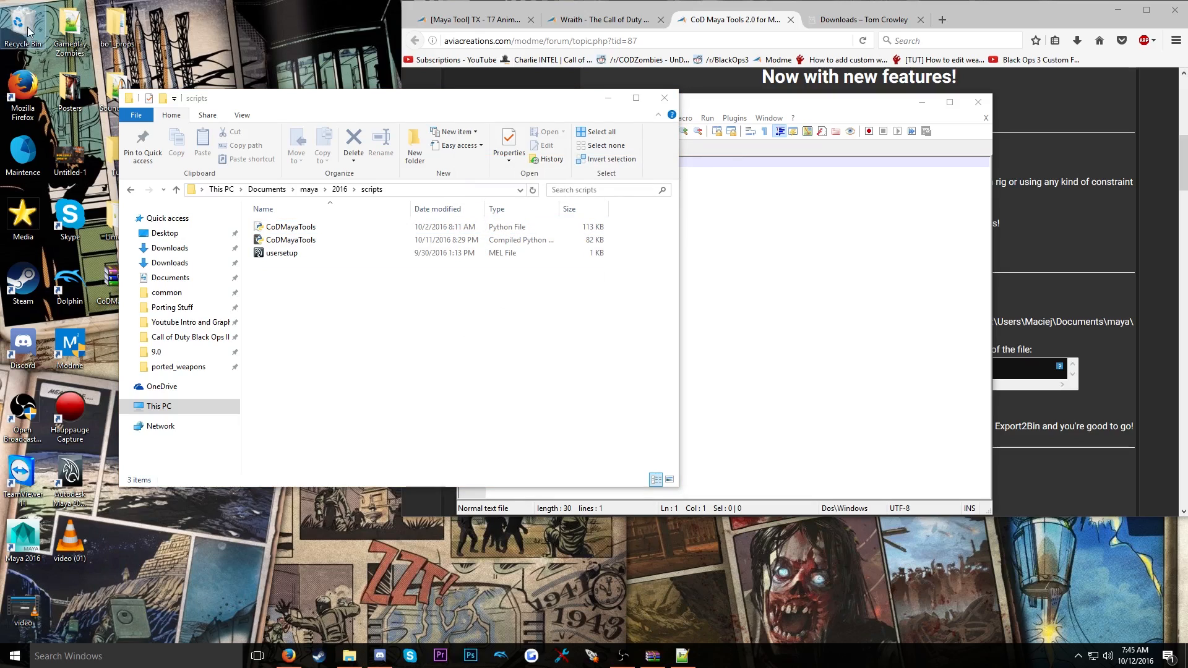
right_click(22, 28)
click(68, 47)
click(640, 377)
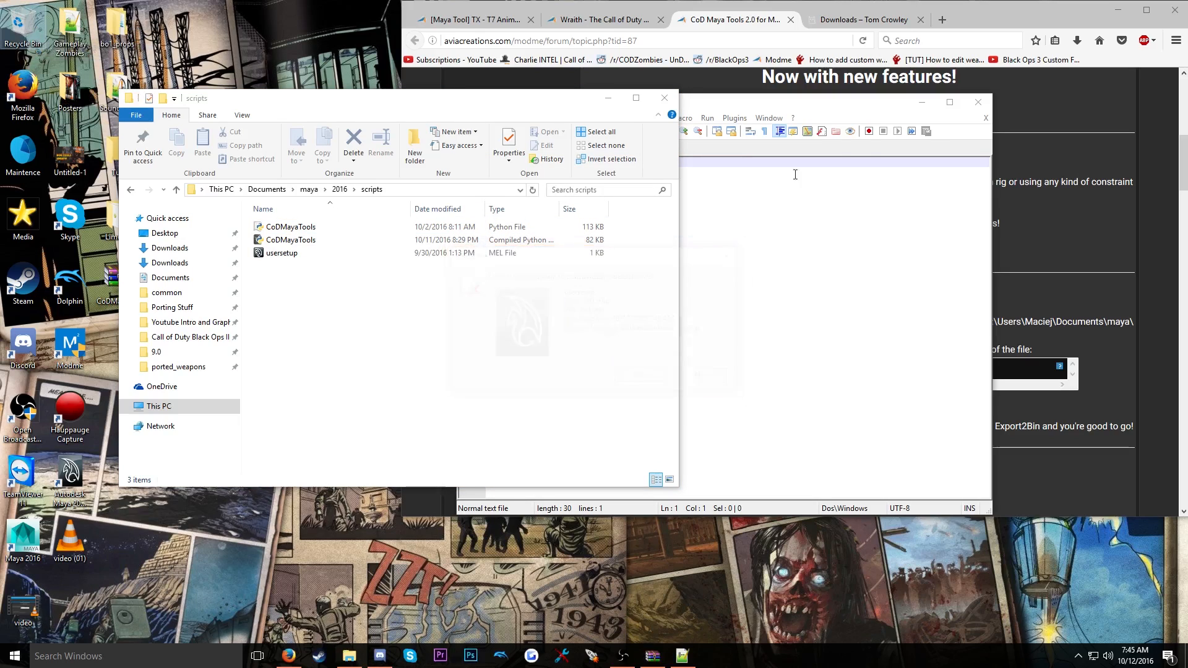
Close Notepad++ and the scripts folder window, and permanently delete the CoDMayaTools archive from the desktop
click(977, 102)
click(662, 98)
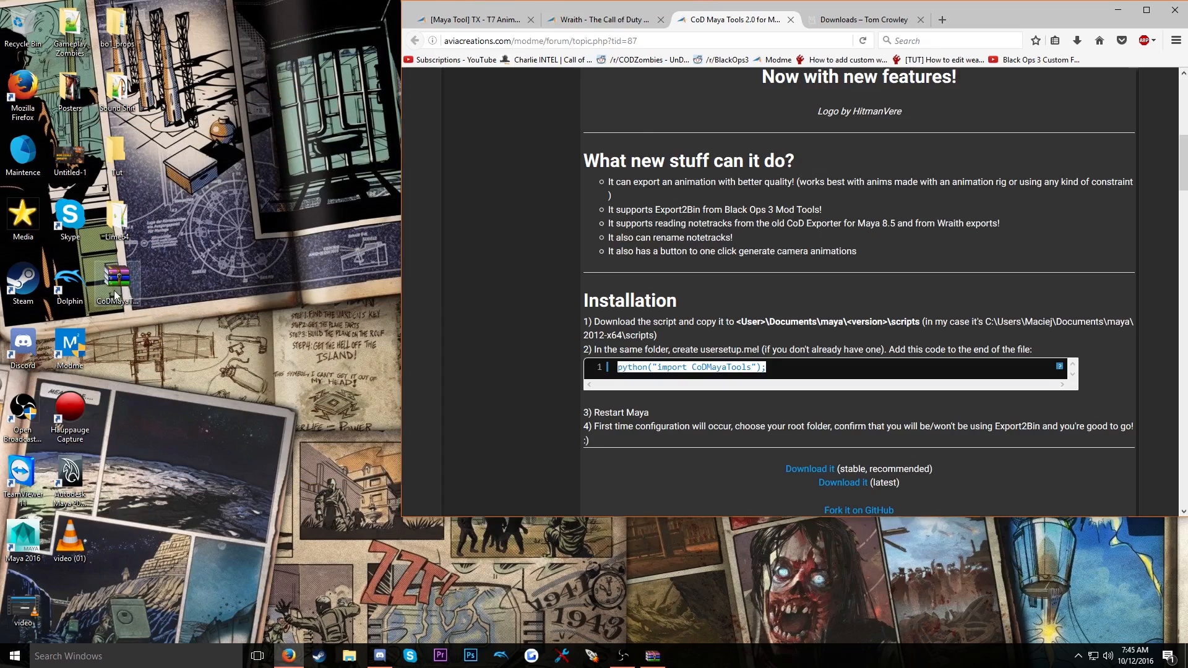
drag(117, 281, 22, 28)
right_click(22, 28)
click(68, 47)
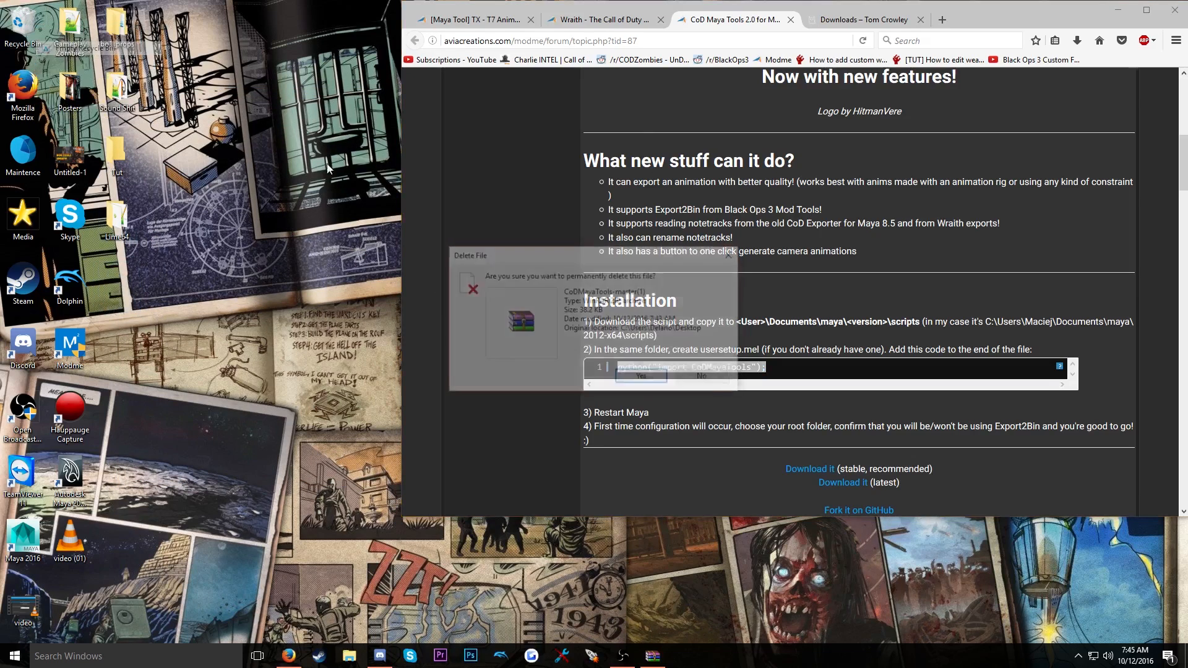
click(641, 376)
Maximize the browser and open the Maya tanim plugins download, tanim-maya-plugins.rar, from the Downloads page in WinRAR
double_click(965, 12)
click(470, 9)
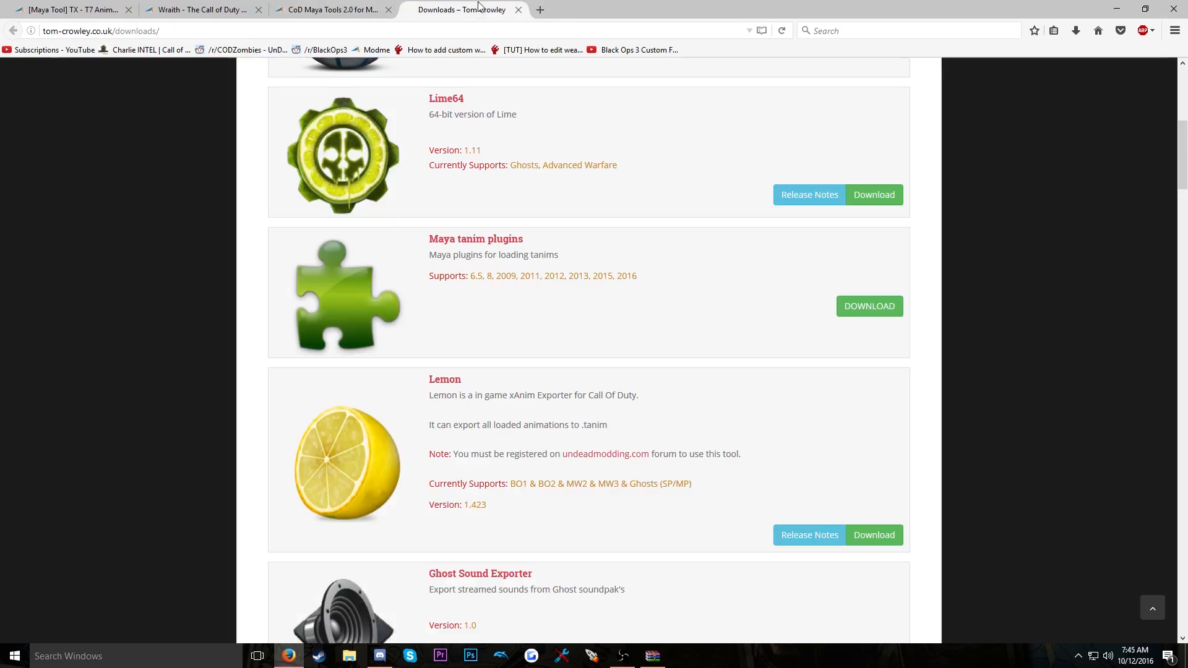
drag(438, 239, 541, 246)
click(544, 244)
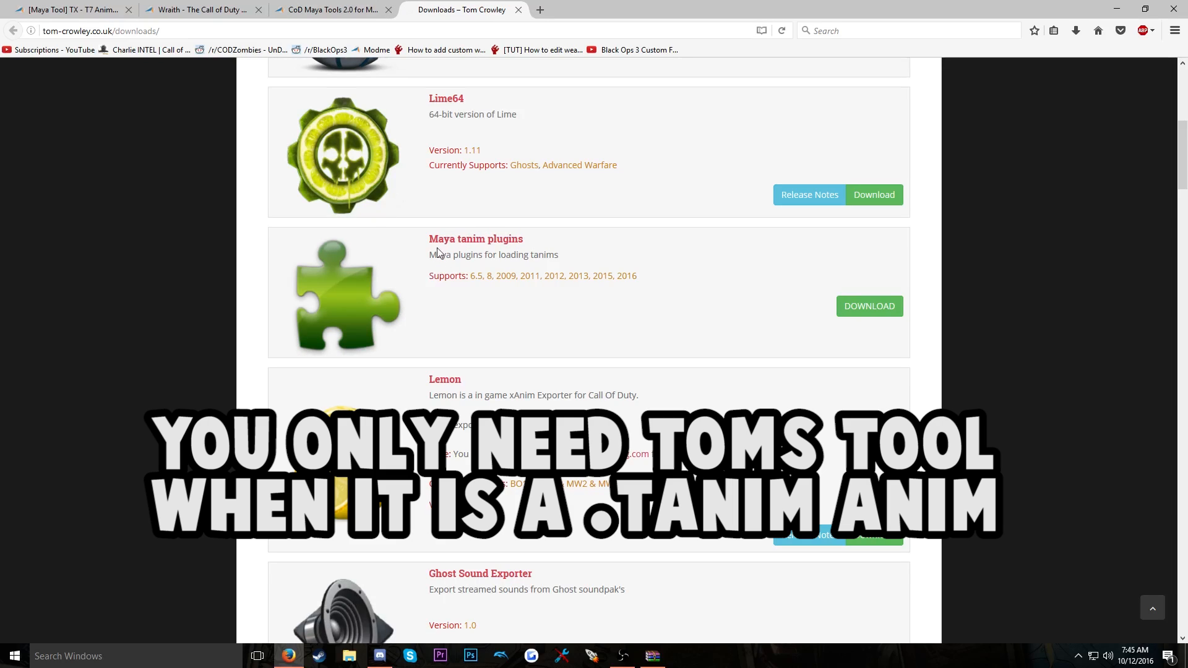
drag(433, 238, 538, 248)
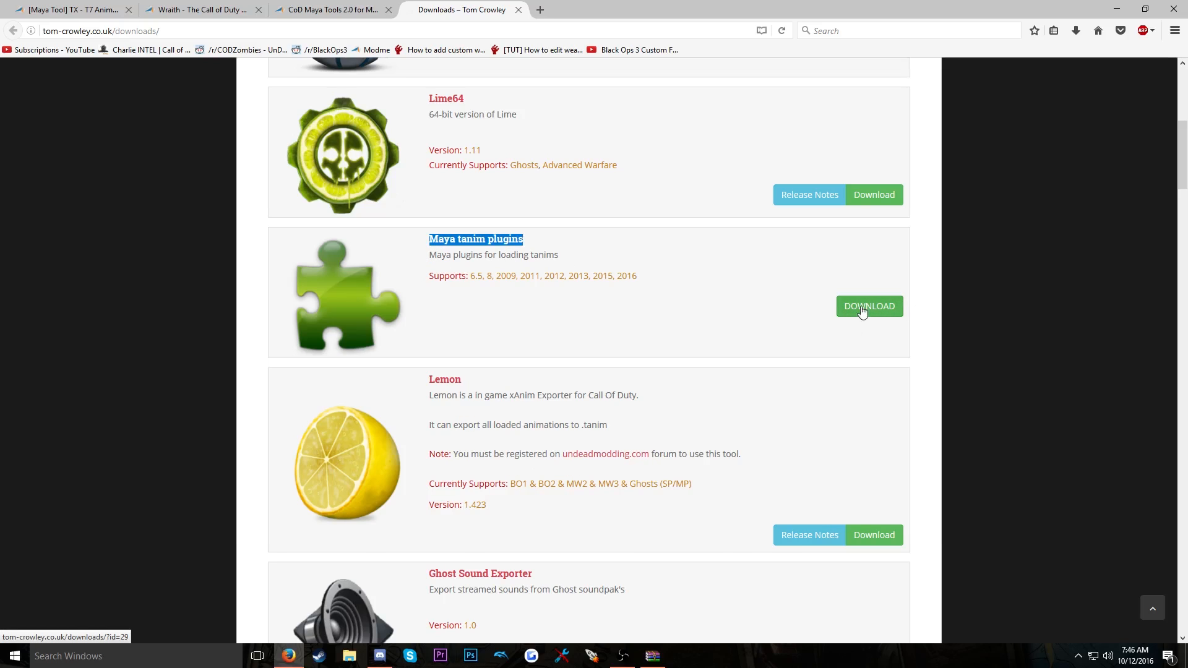
click(863, 311)
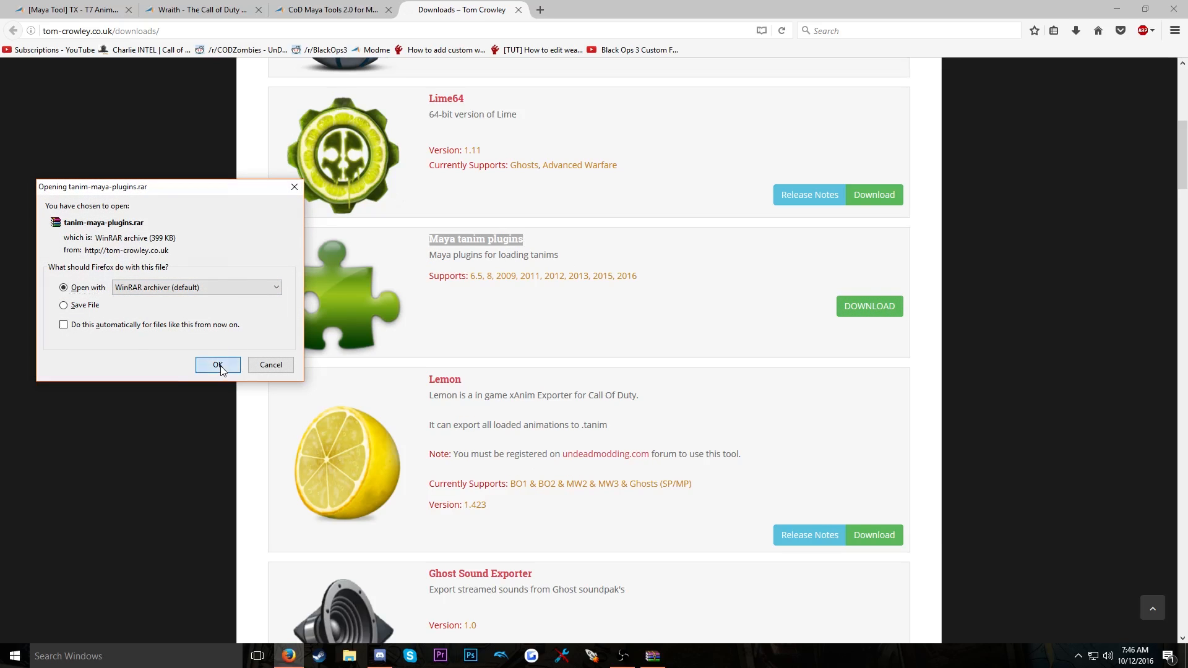
click(223, 364)
click(809, 139)
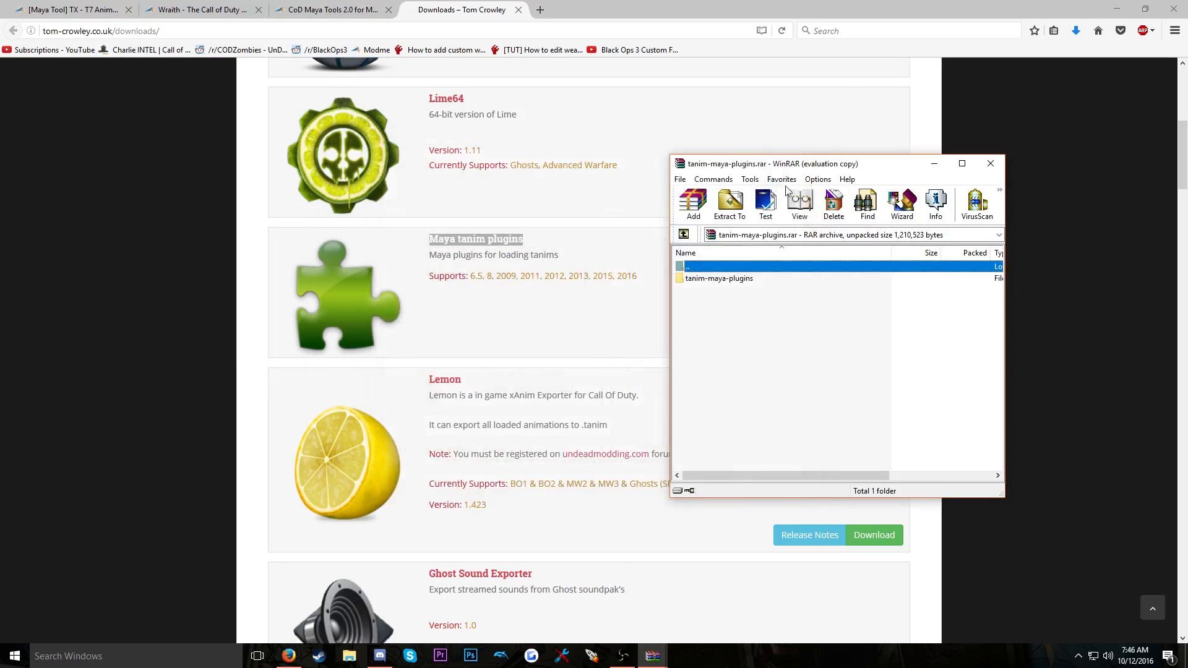
Read the installation steps in ReadME.txt from the tanim-maya-plugins folder, and close the text file and the archive
double_click(703, 302)
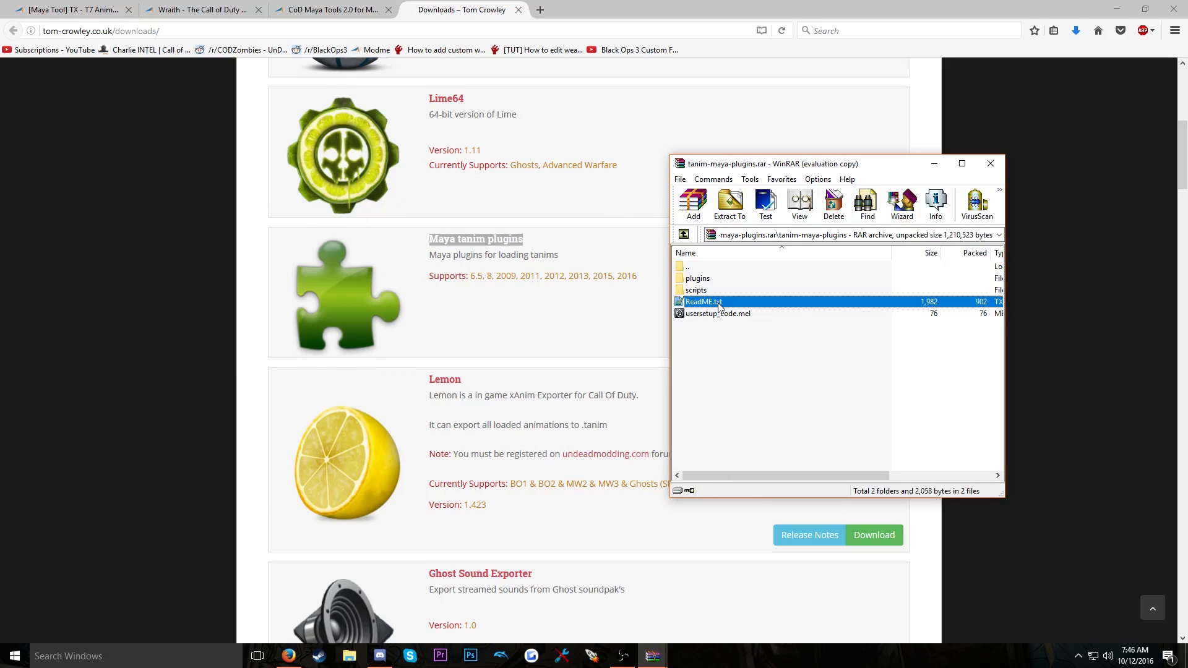
scroll(556, 267, down, 2)
scroll(556, 267, down, 1)
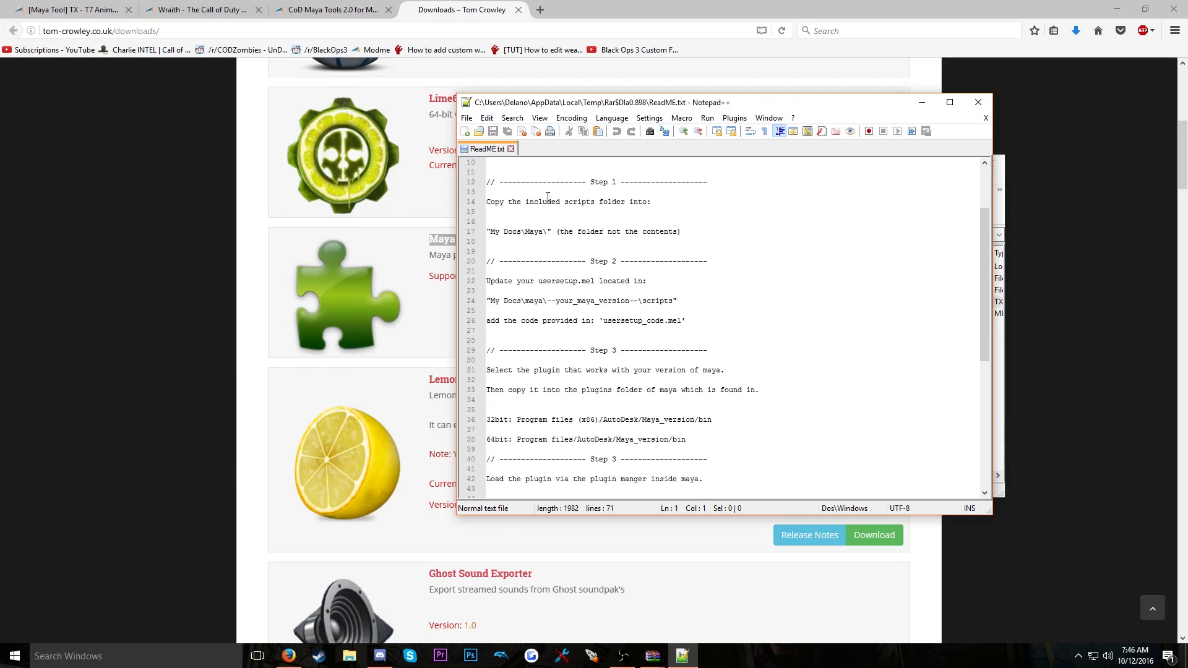
scroll(577, 324, down, 10)
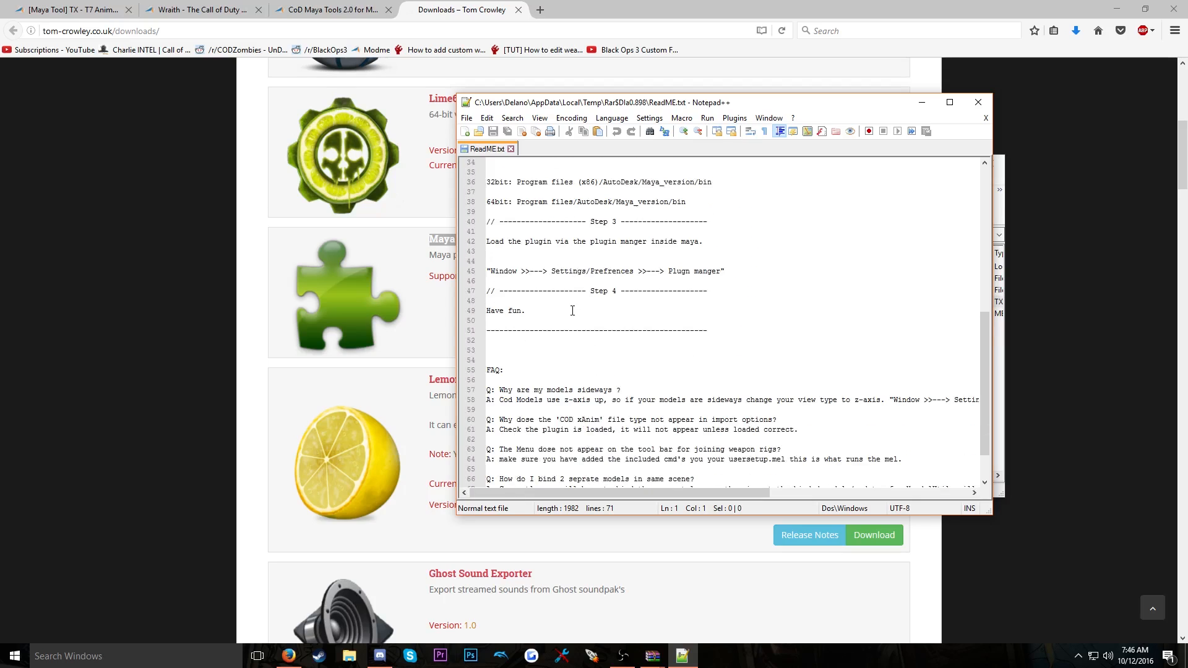
scroll(570, 314, up, 13)
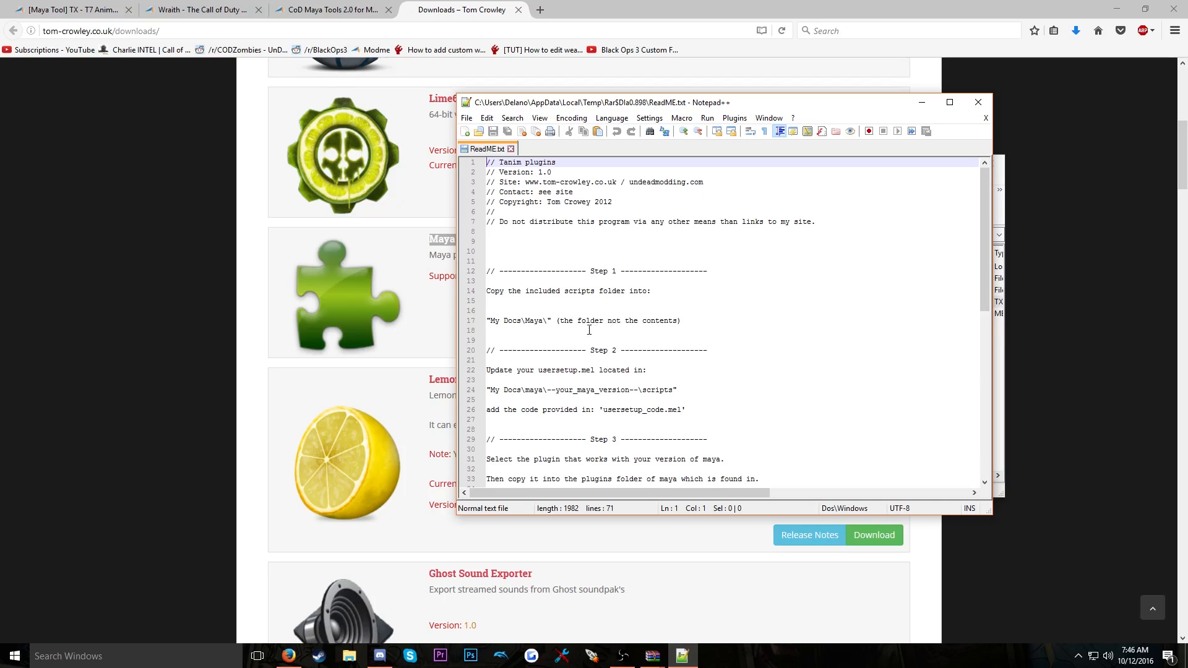
click(978, 102)
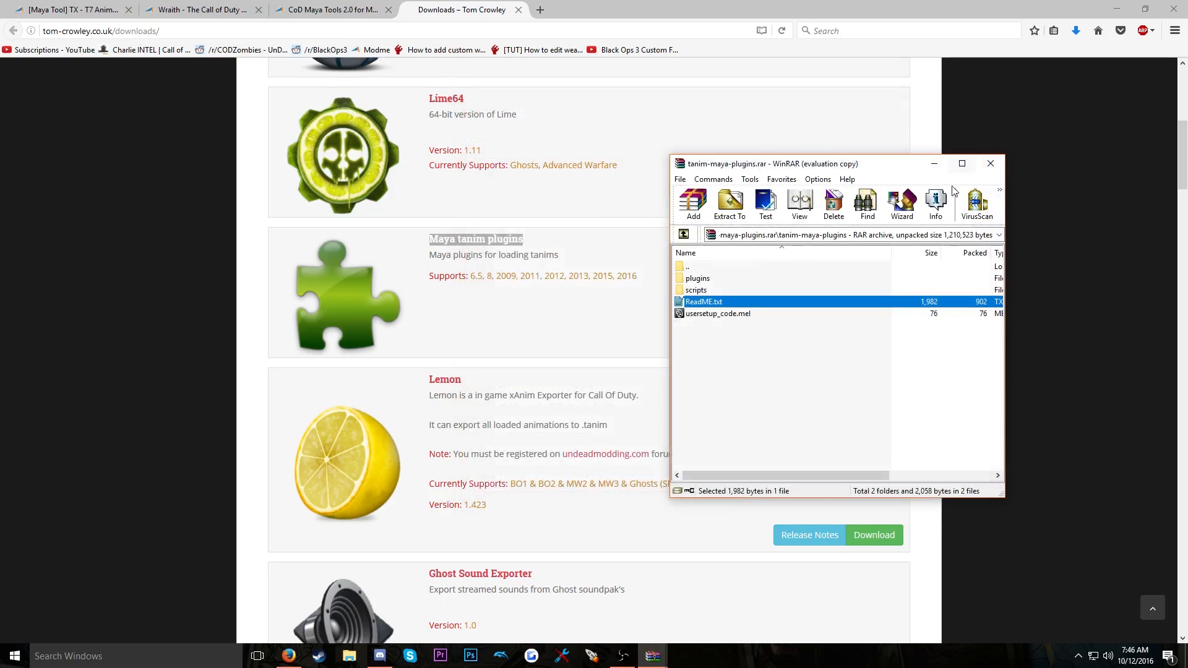
click(918, 145)
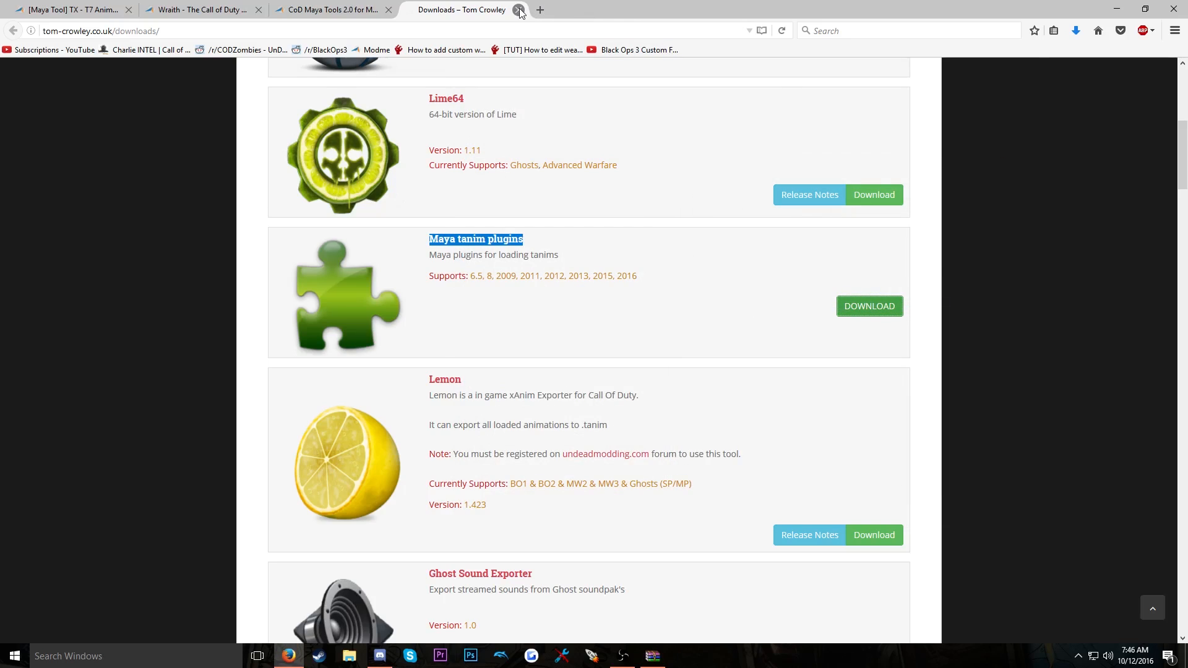
Close the Downloads page and switch to the Wraith - The Call of Duty Exporter forum topic
click(518, 10)
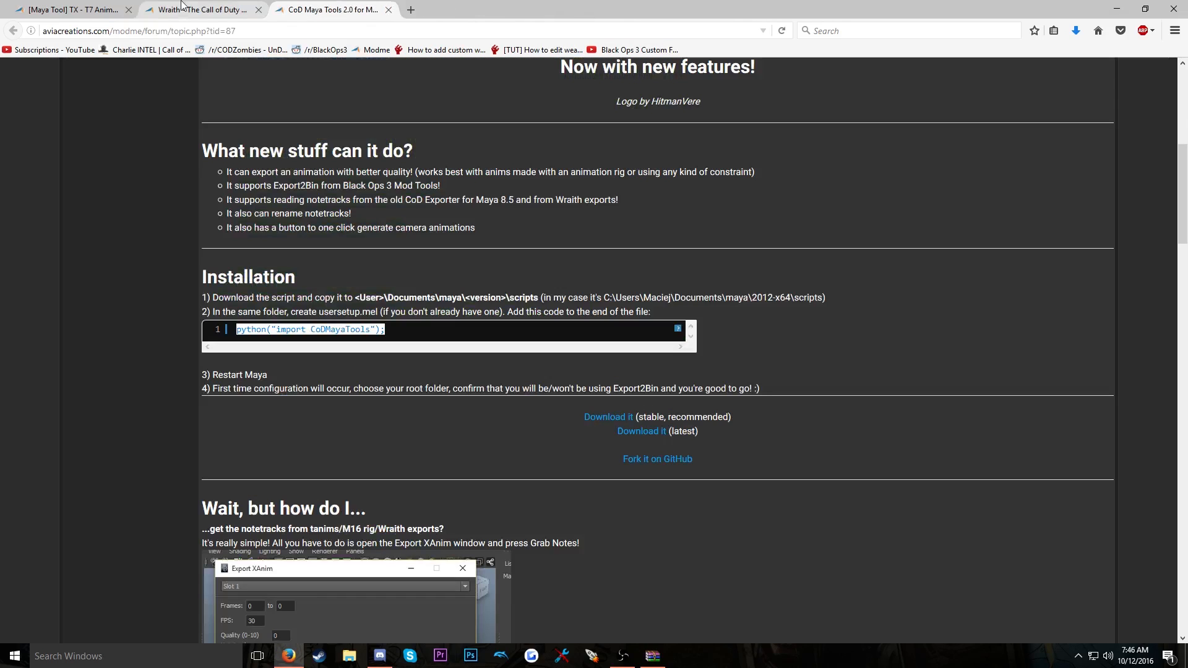
click(64, 7)
click(198, 8)
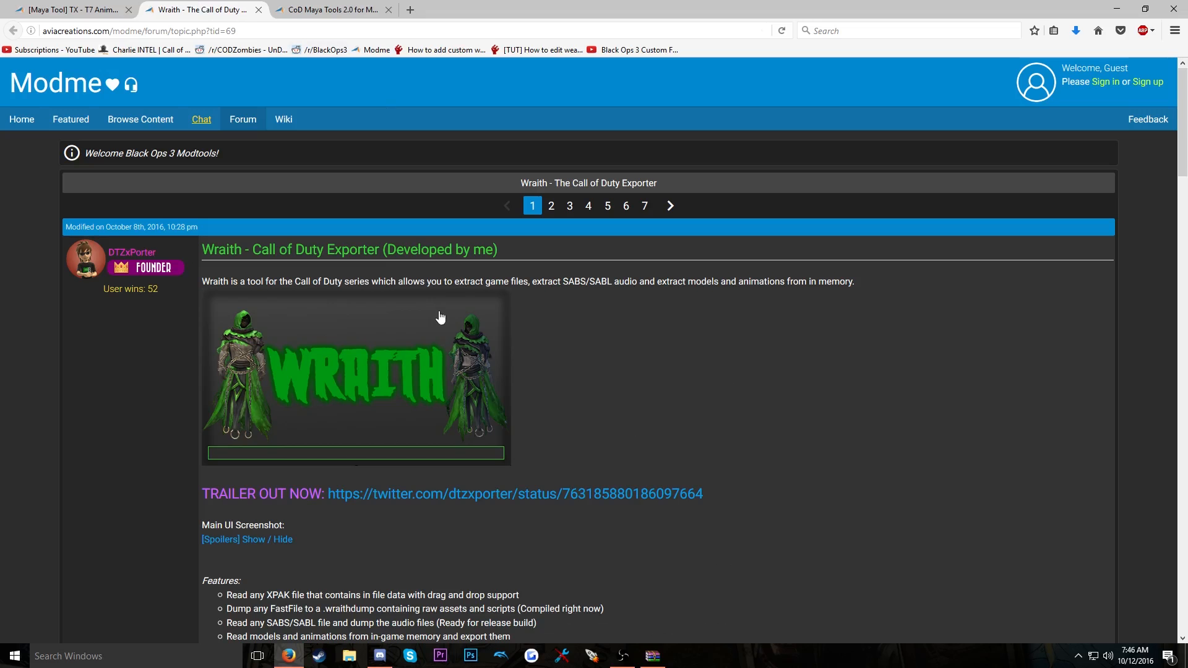
Switch to the CoD Maya Tools 2.0 topic, and look inside the Tom_xAnim_Exporter folder in Porting Stuff
click(321, 7)
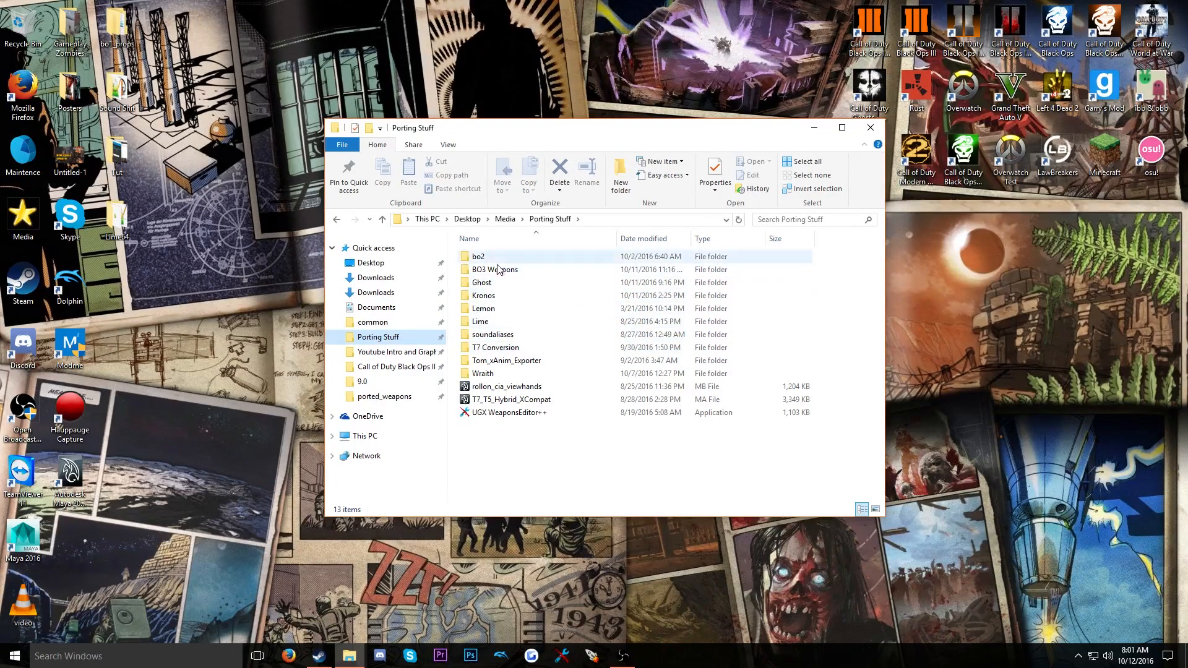
click(488, 373)
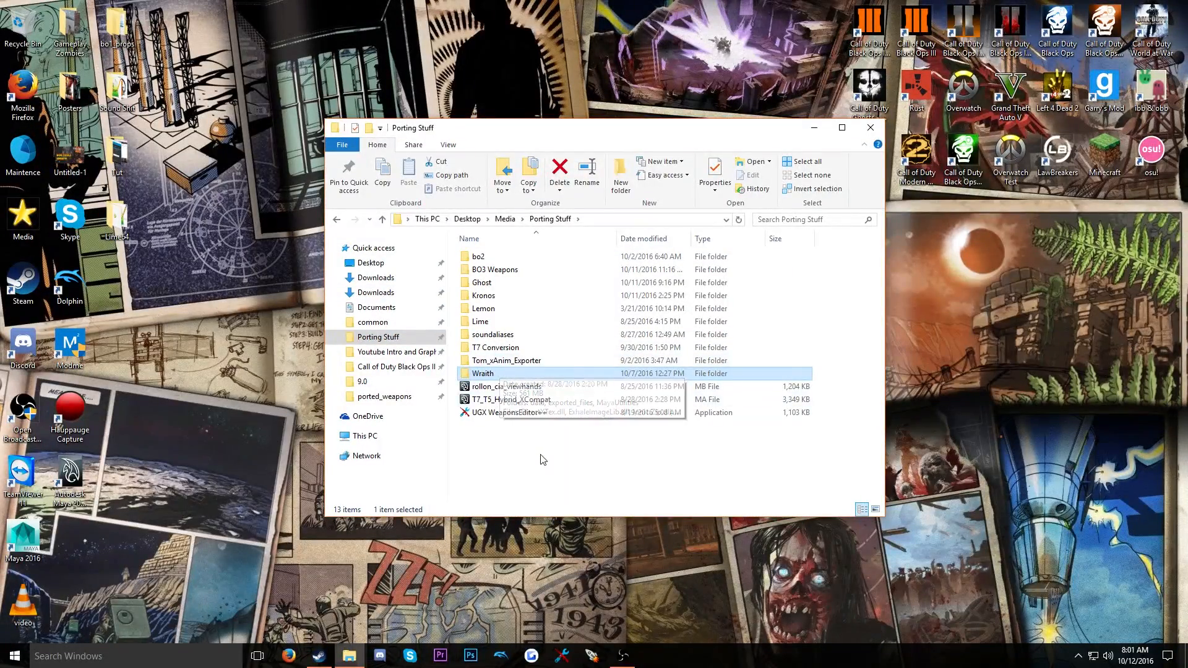
click(579, 466)
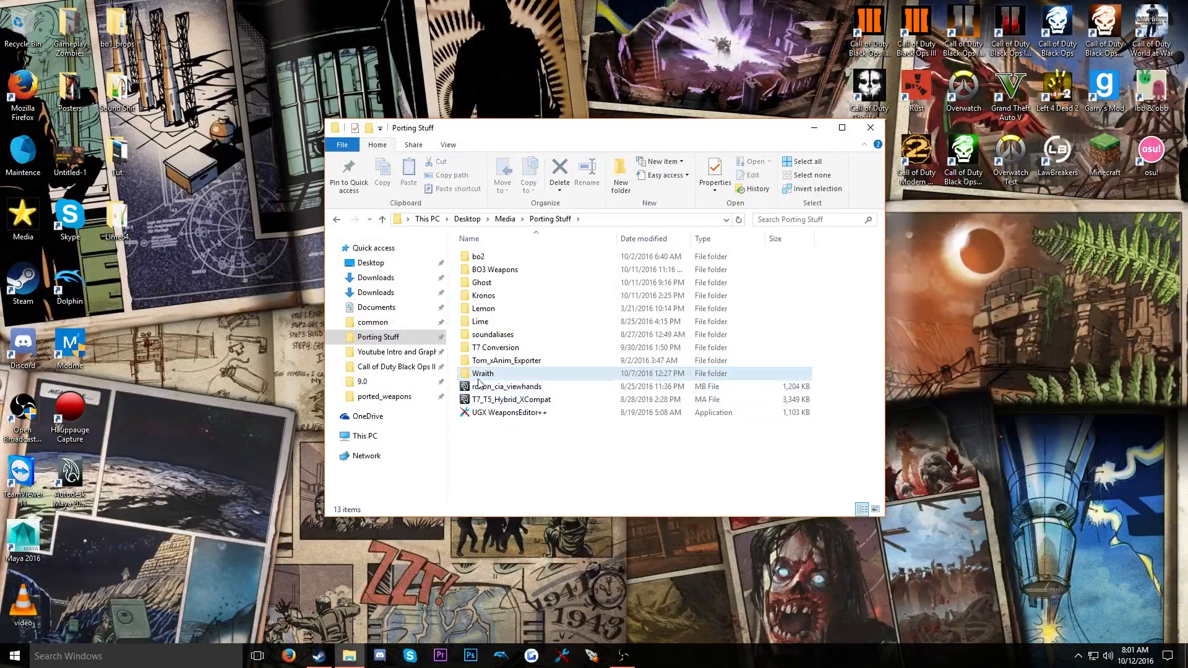
click(509, 361)
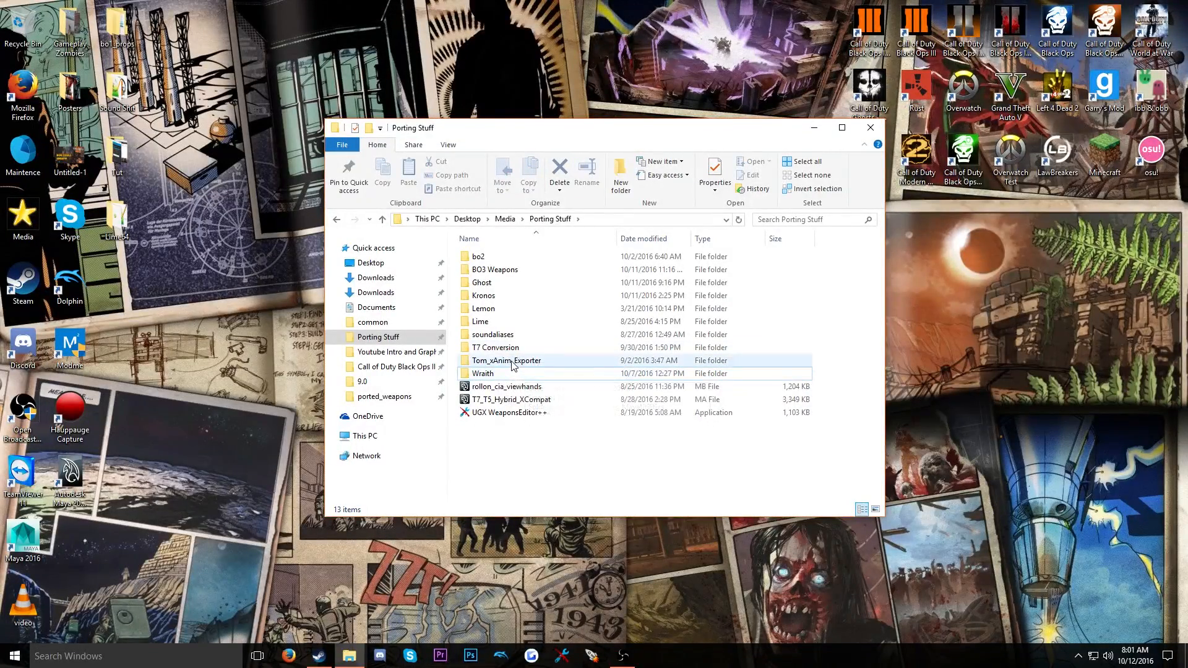
double_click(511, 362)
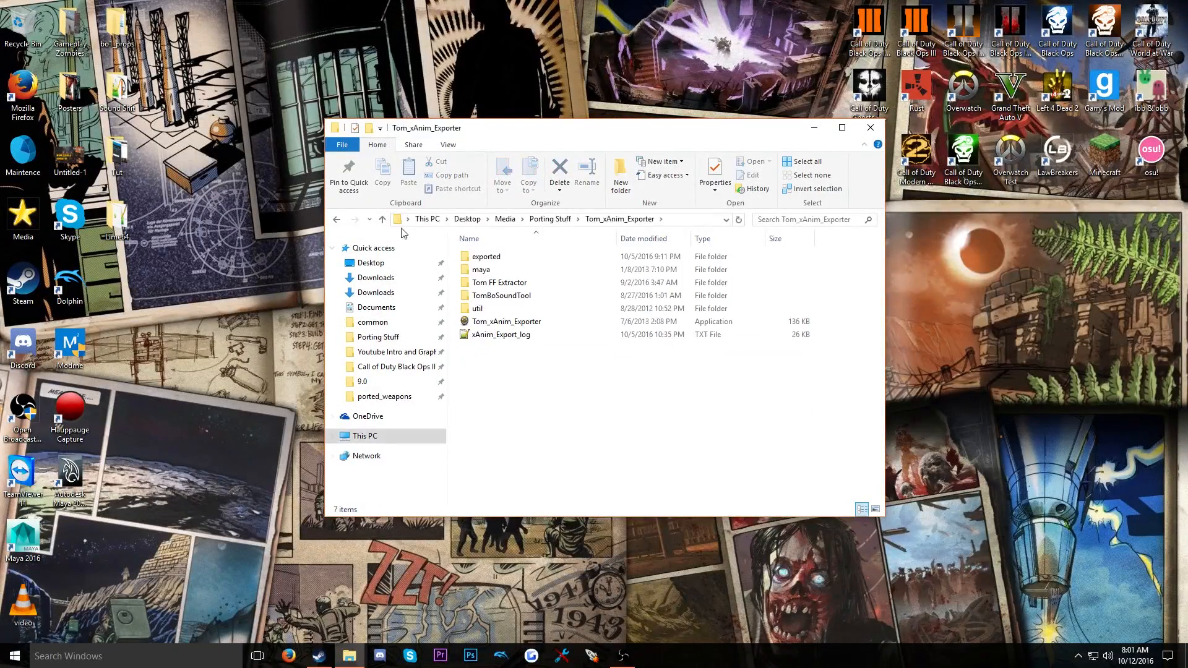
click(336, 219)
Point out the Wraith and T7 Conversion folders in Porting Stuff by selecting them, and clear the selection
click(486, 373)
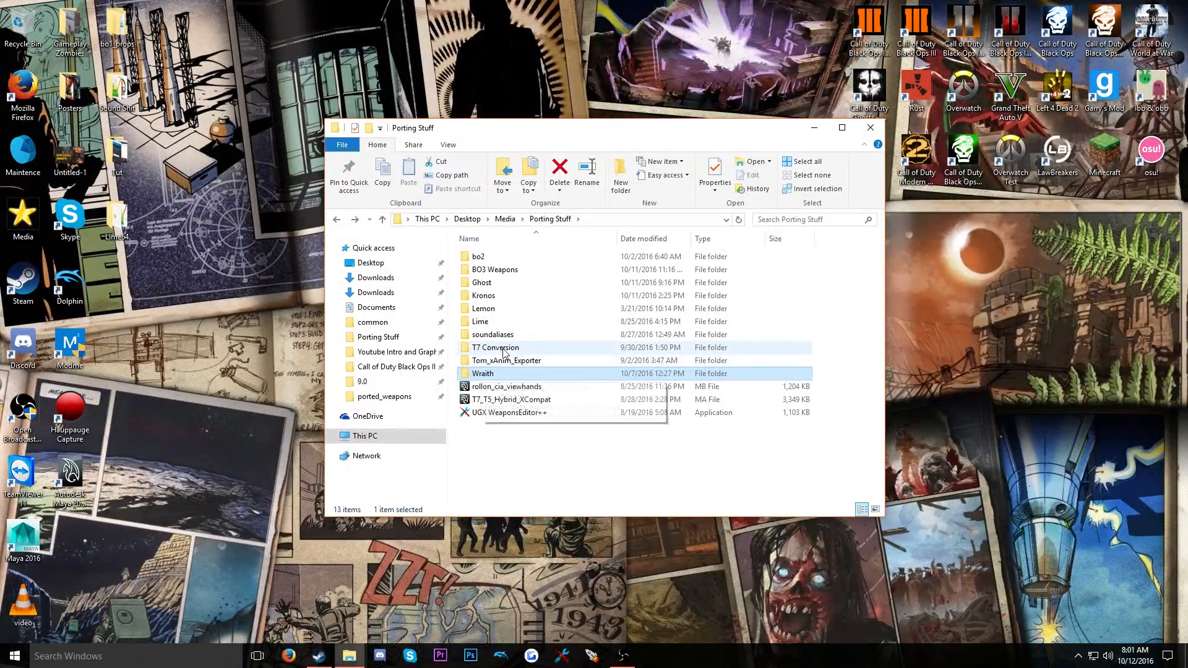
click(506, 352)
ctrl+click(489, 375)
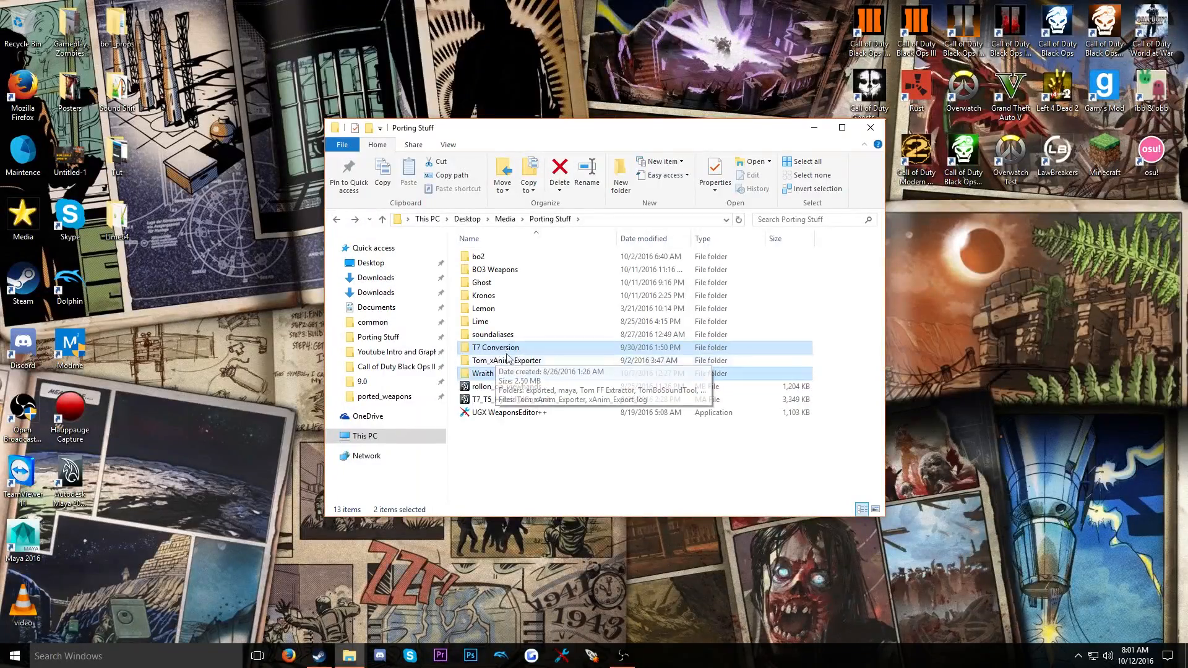
click(568, 479)
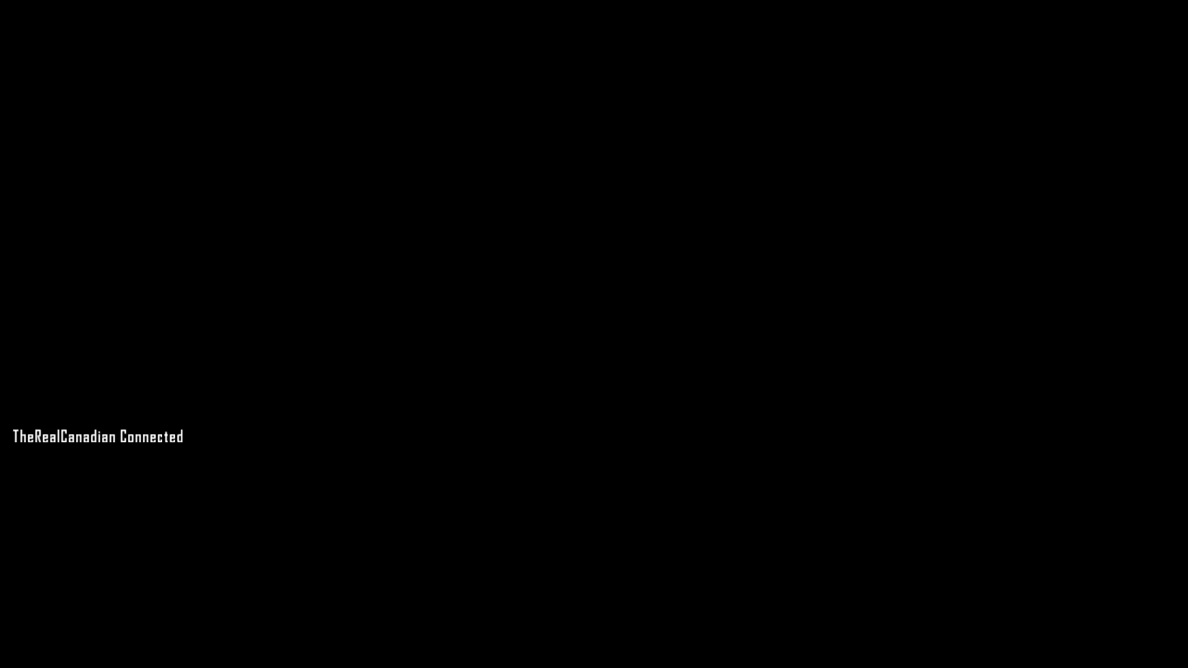
Find Wraith through the Windows search and launch it while the Black Ops 2 Zombies match is running
key(super)
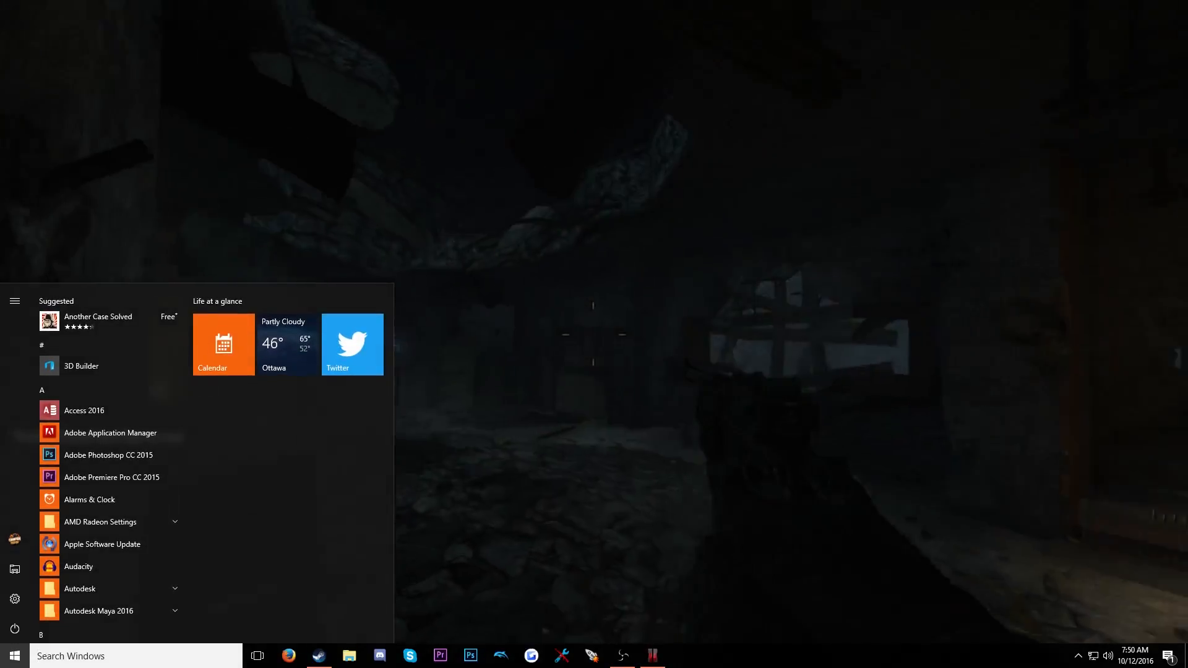
text(Wraith)
key(Return)
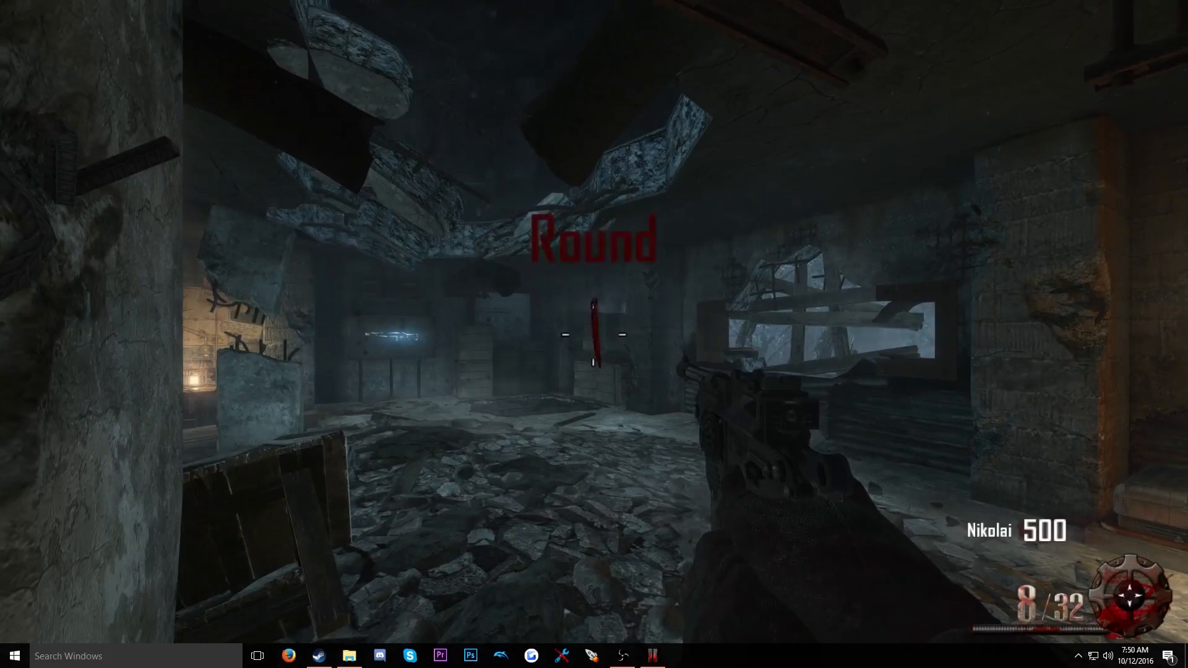
double_click(651, 400)
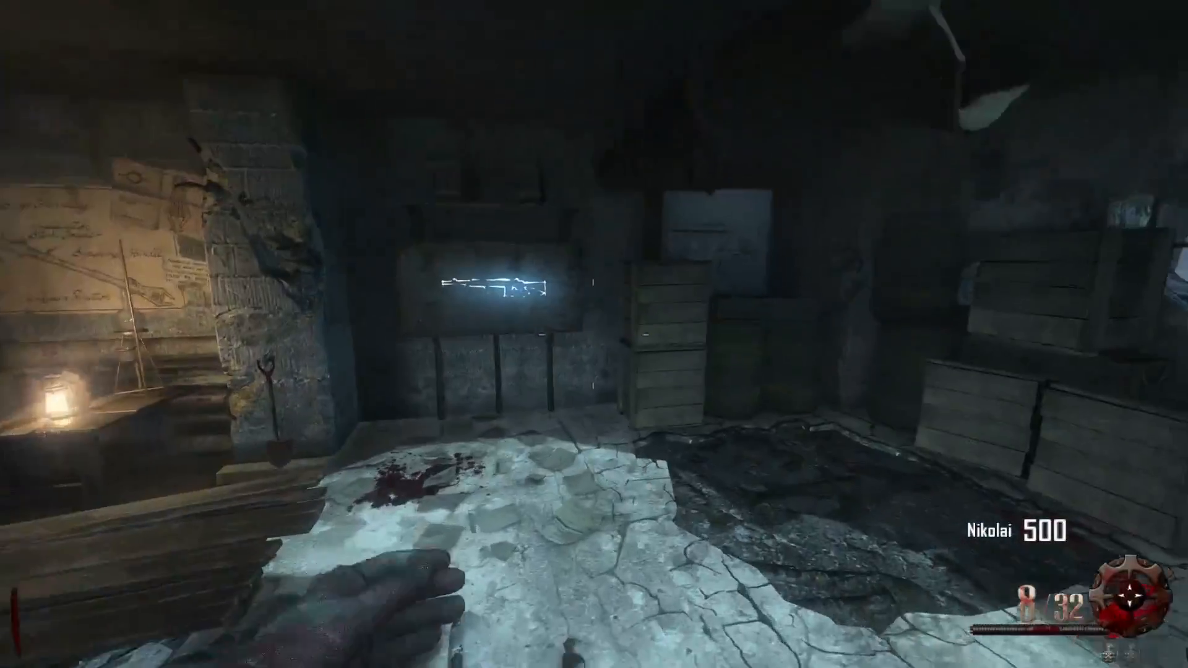
Reload the weapon, pause the Zombies match and bring the Wraith Archon window up over the game
key(r)
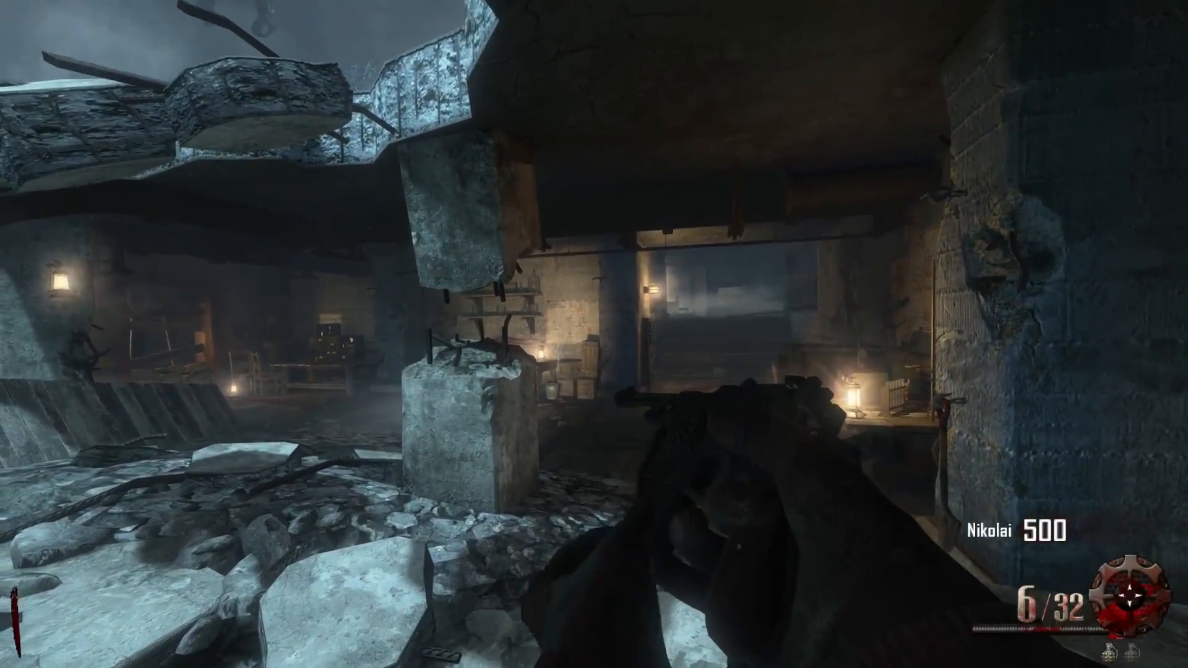
key(Escape)
key(super)
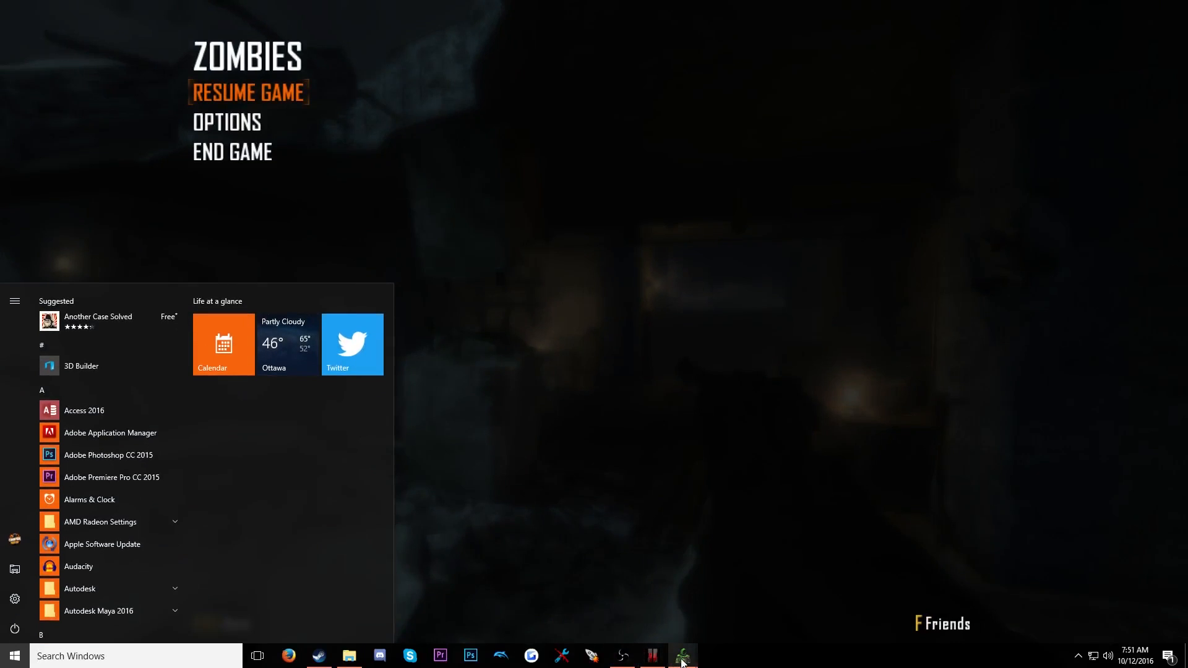
mouse_move(683, 654)
click(699, 605)
drag(494, 190, 456, 160)
Try out the Black Ops 2, Black Ops 1, Black Ops 3 and World at War + Modern Warfare game choices in Wraith
click(406, 186)
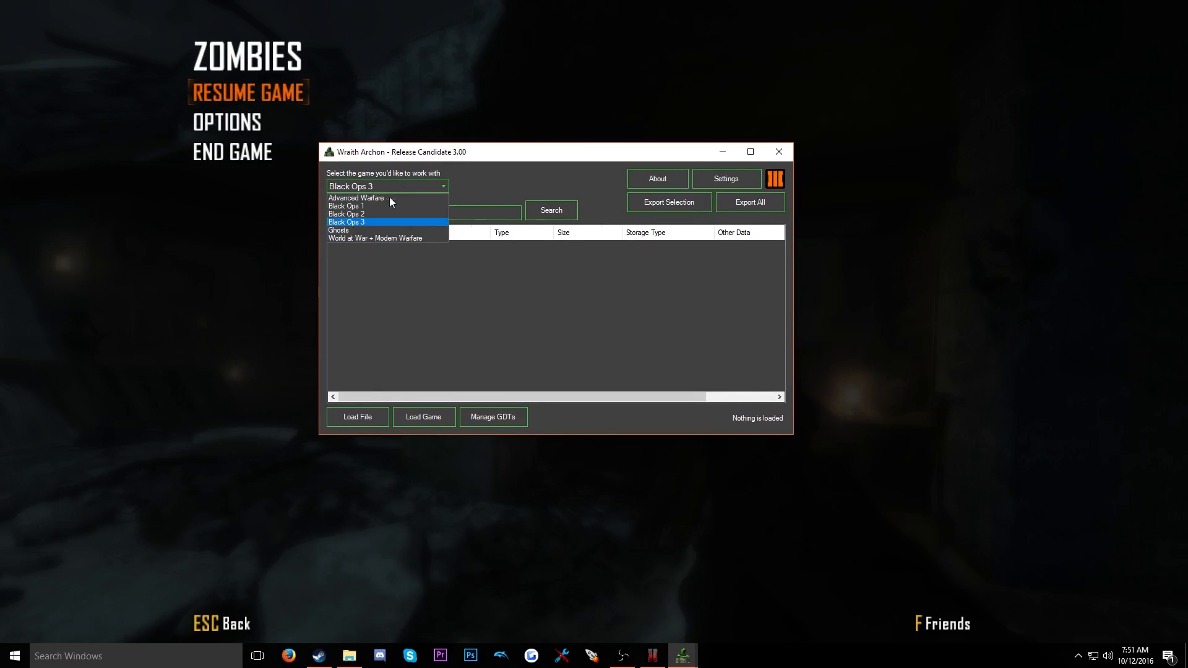
click(366, 213)
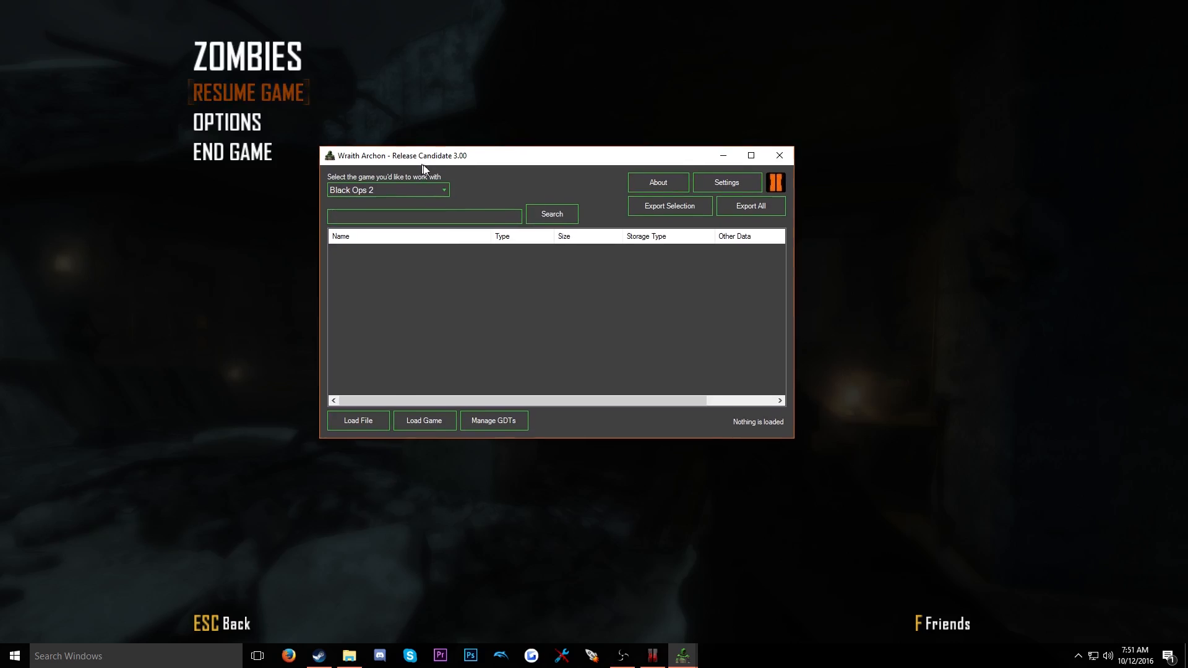
drag(421, 156, 480, 198)
click(444, 212)
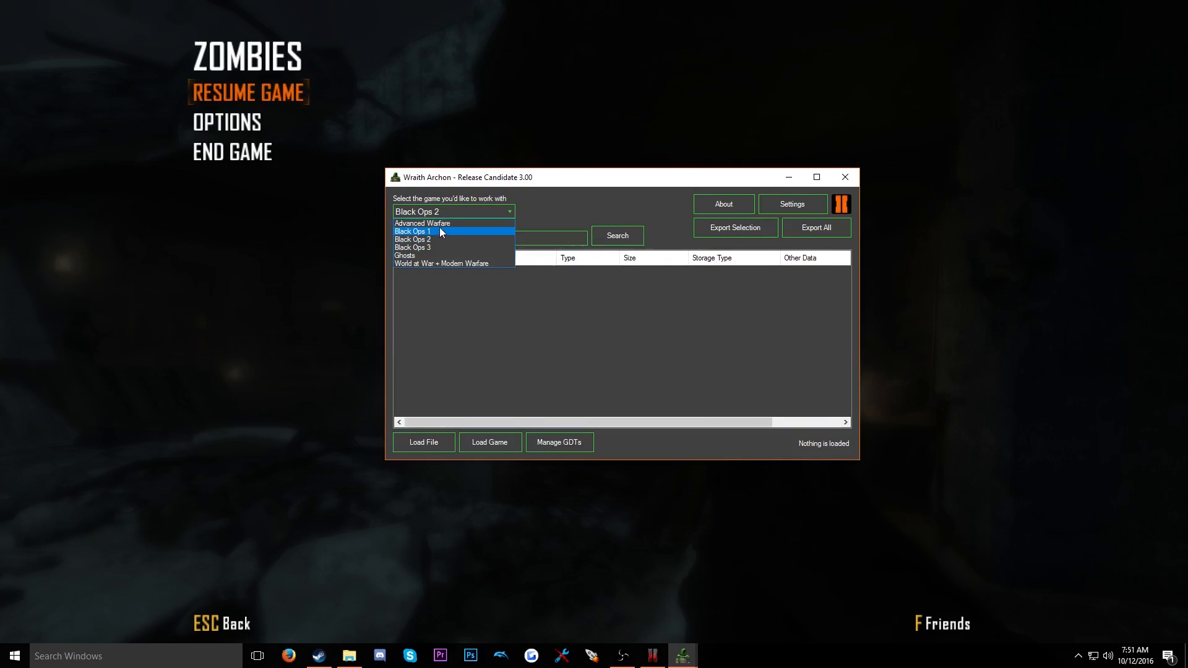
click(431, 232)
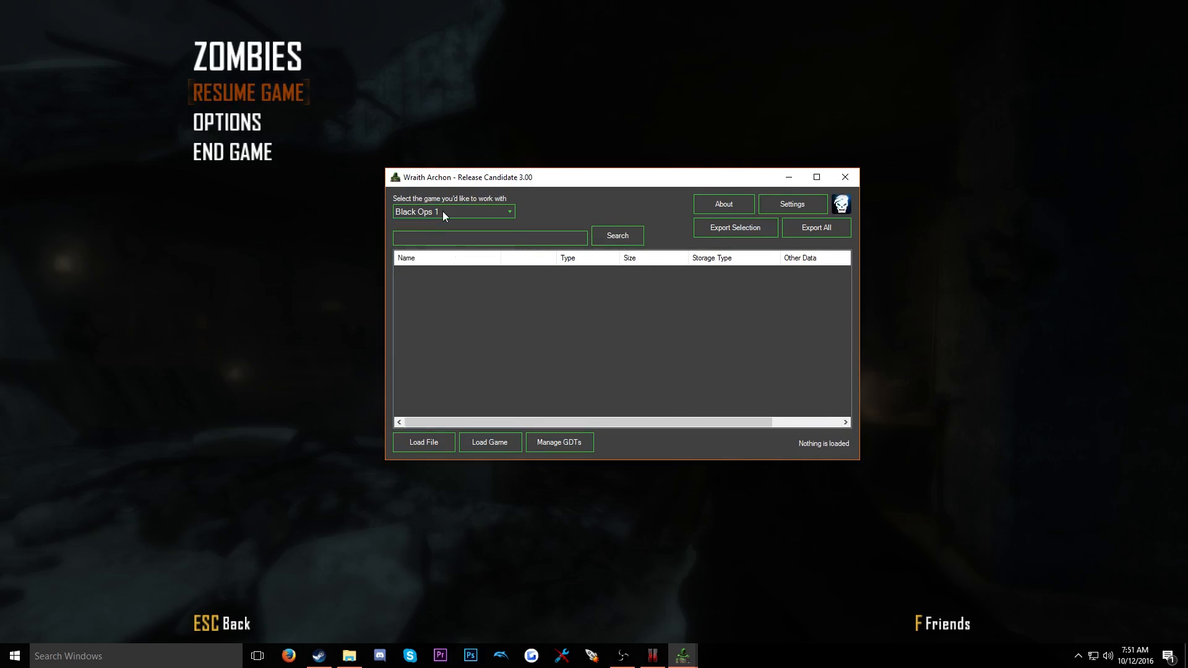
click(443, 211)
click(430, 240)
click(444, 212)
click(444, 247)
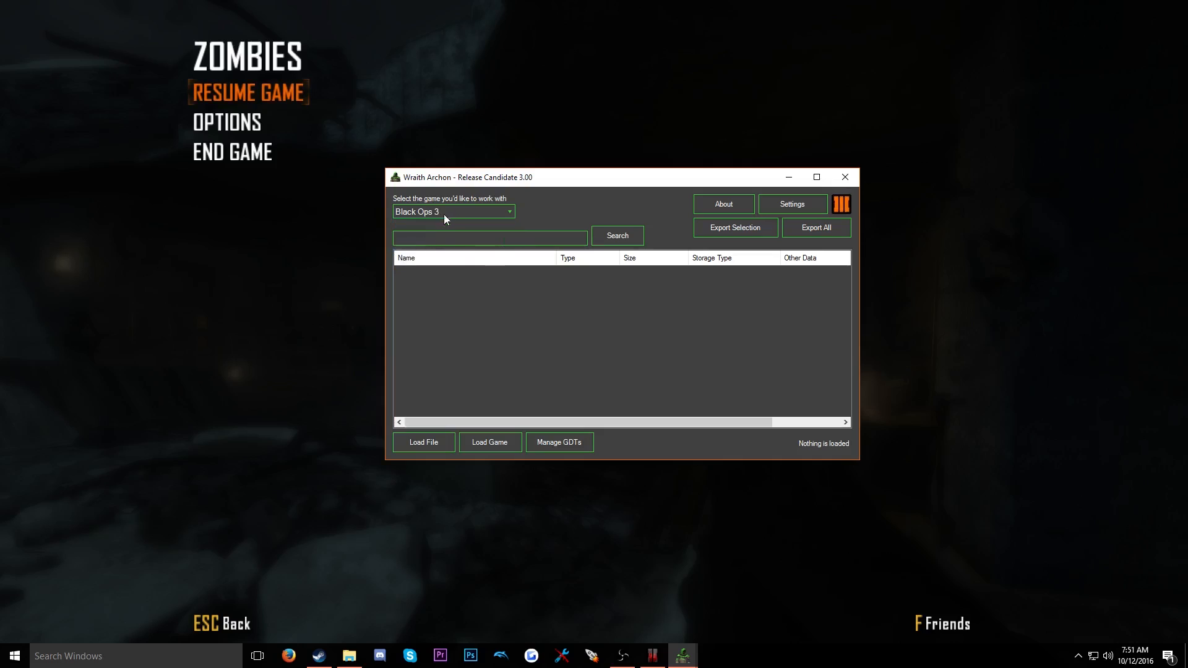
click(444, 212)
click(444, 264)
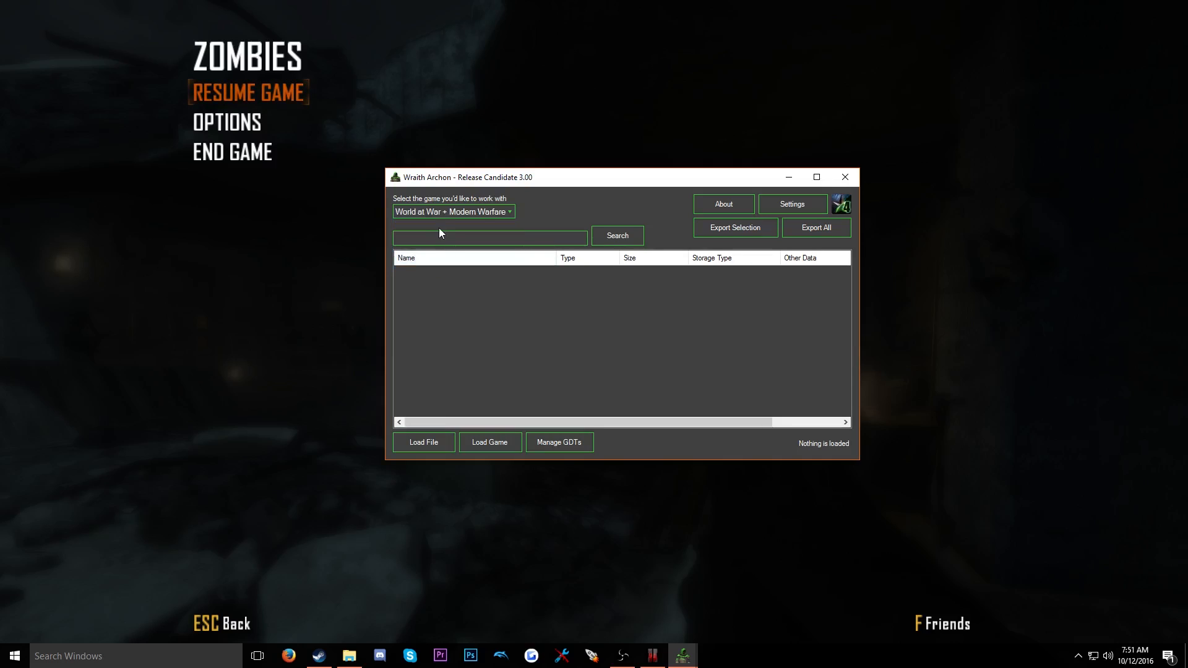
Set the game to work with to Black Ops 2 and load the assets from the running game
click(491, 212)
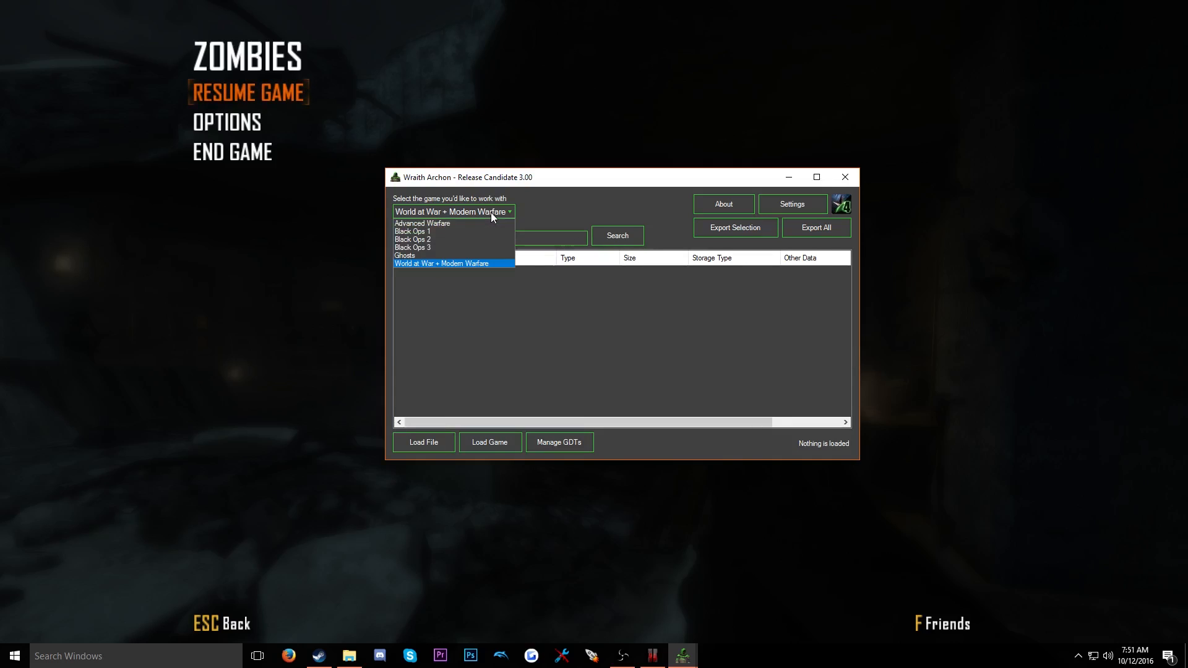
click(429, 240)
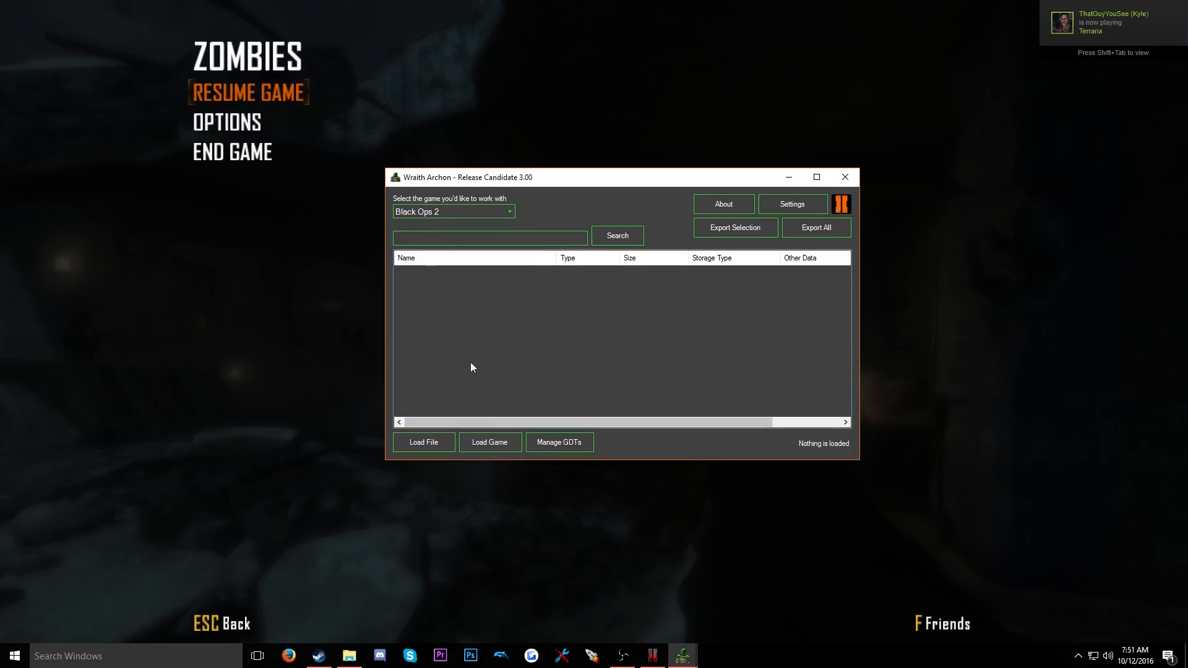
click(499, 441)
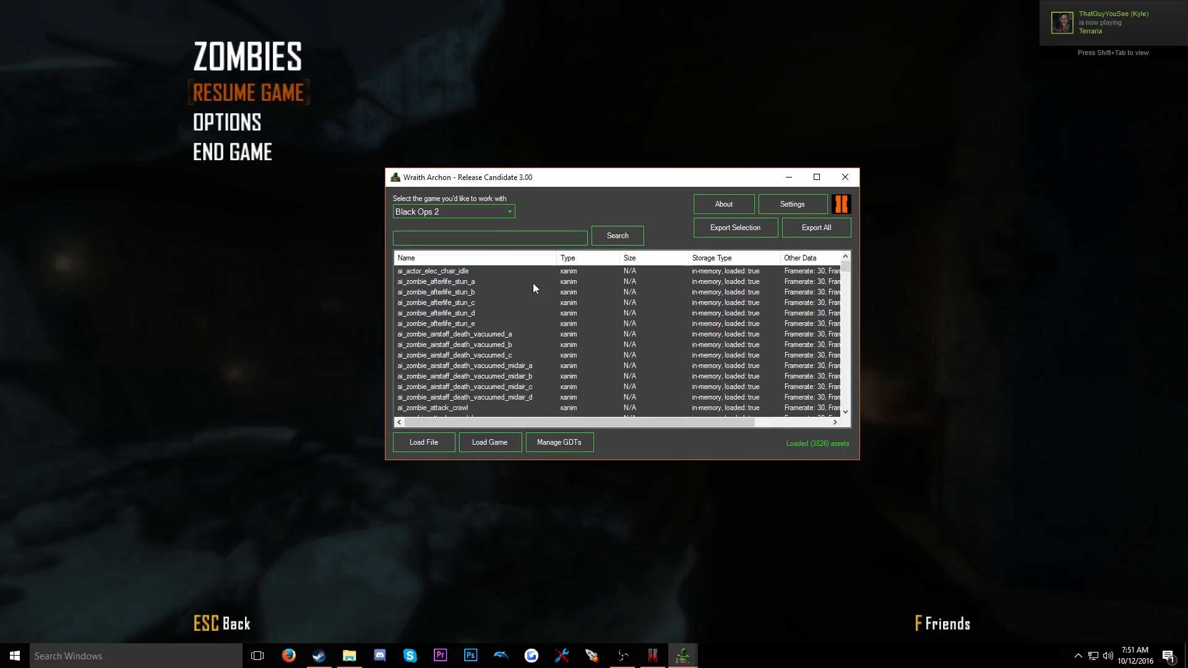
Select the view and world models of t6_wpn_zmb_mc96 and t6_wpn_zmb_mg08 in the asset list
scroll(680, 303, down, 10)
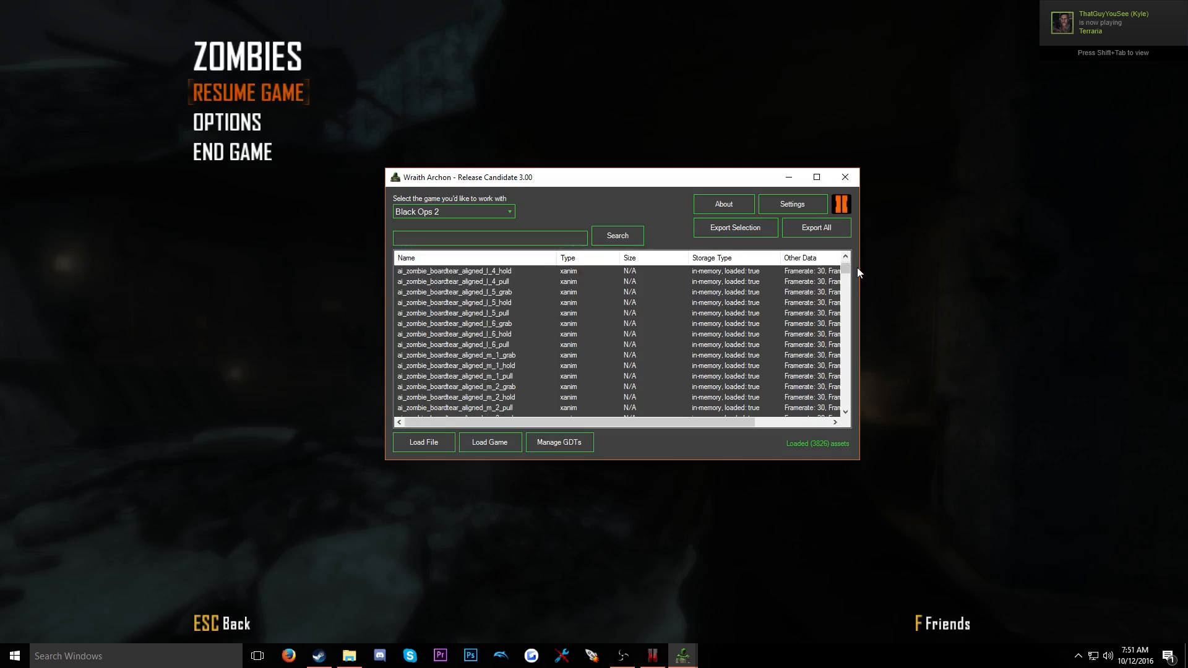
drag(845, 267, 861, 394)
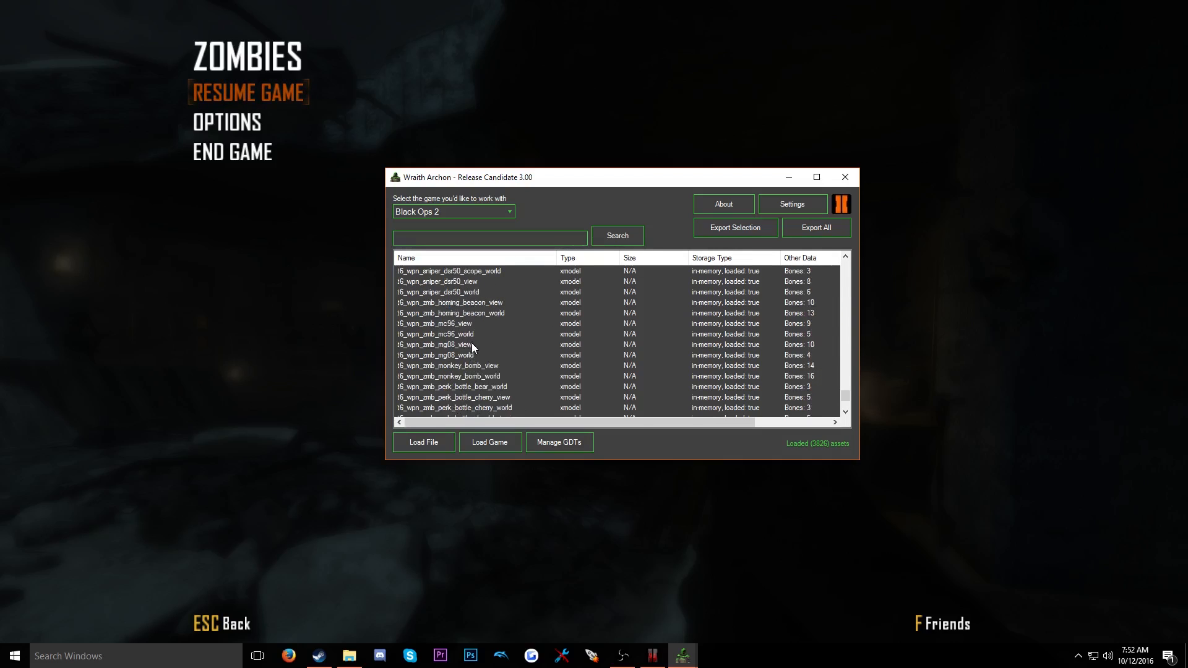
click(464, 345)
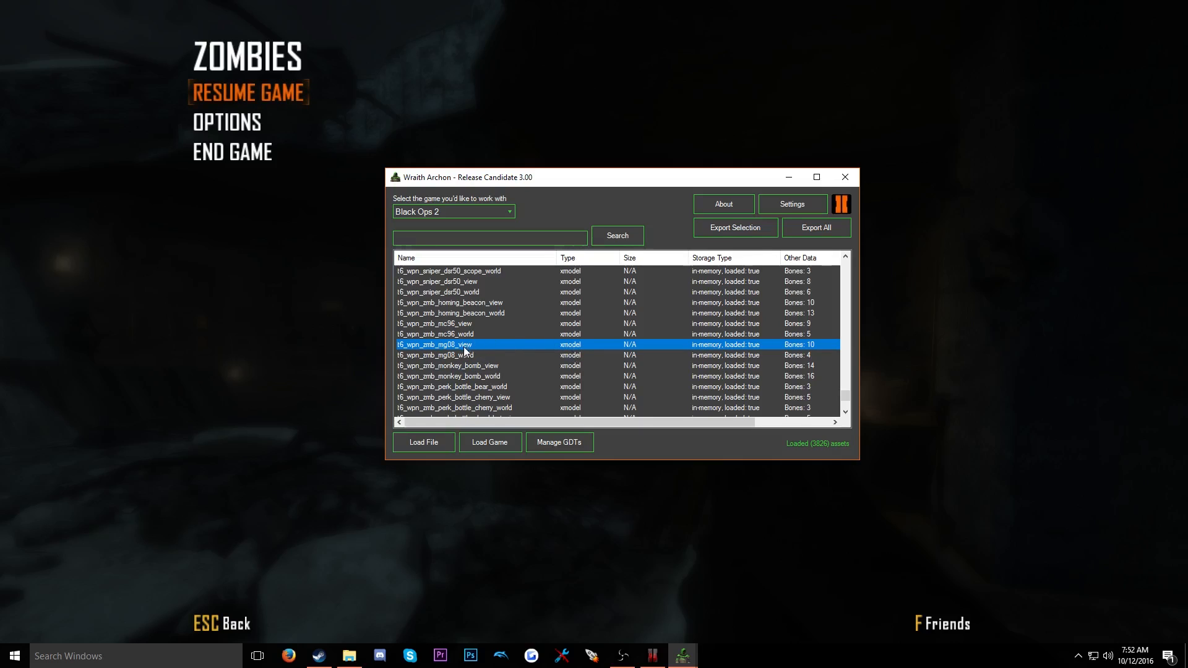
shift+click(469, 354)
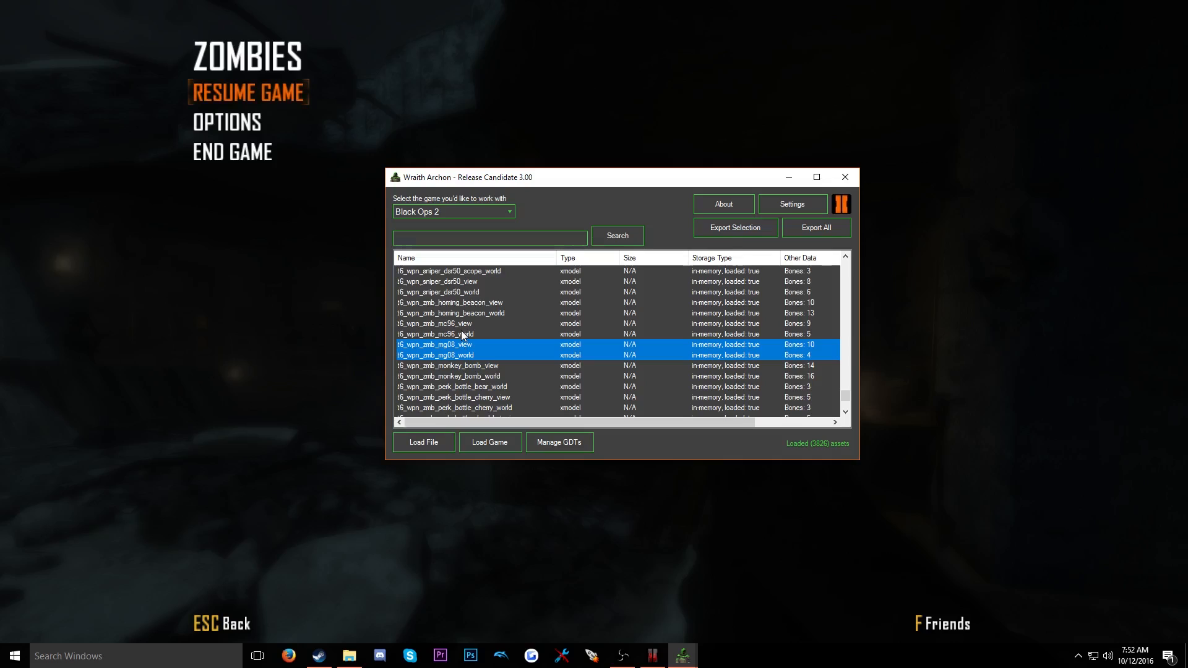
shift+click(465, 324)
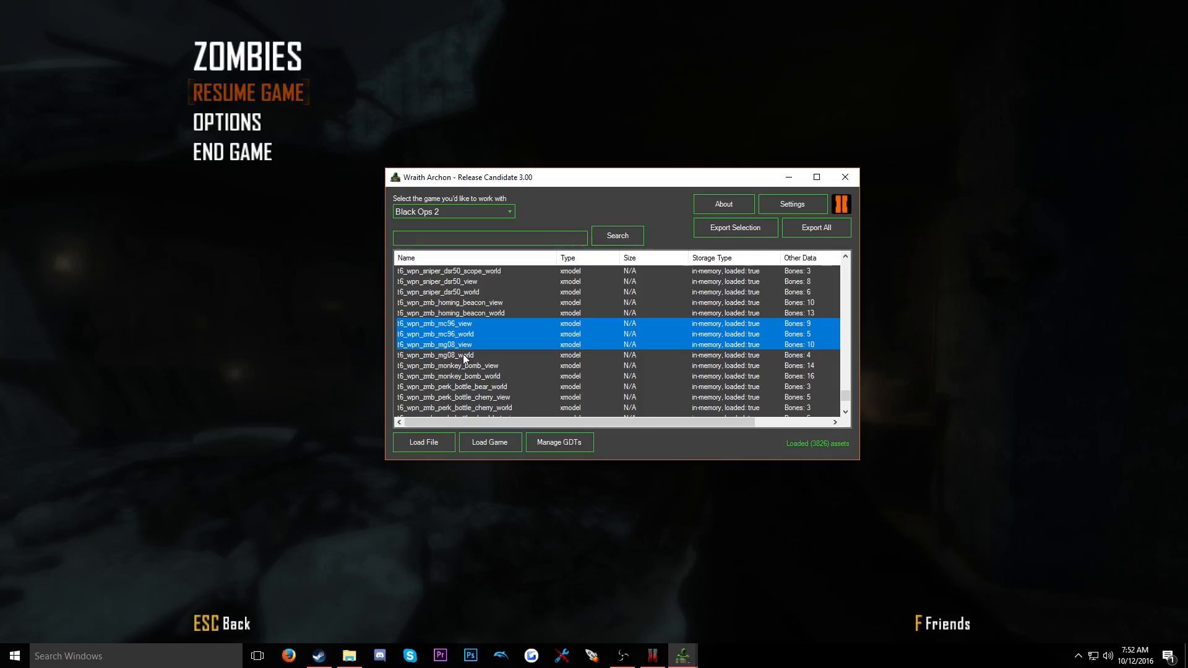
ctrl+click(463, 354)
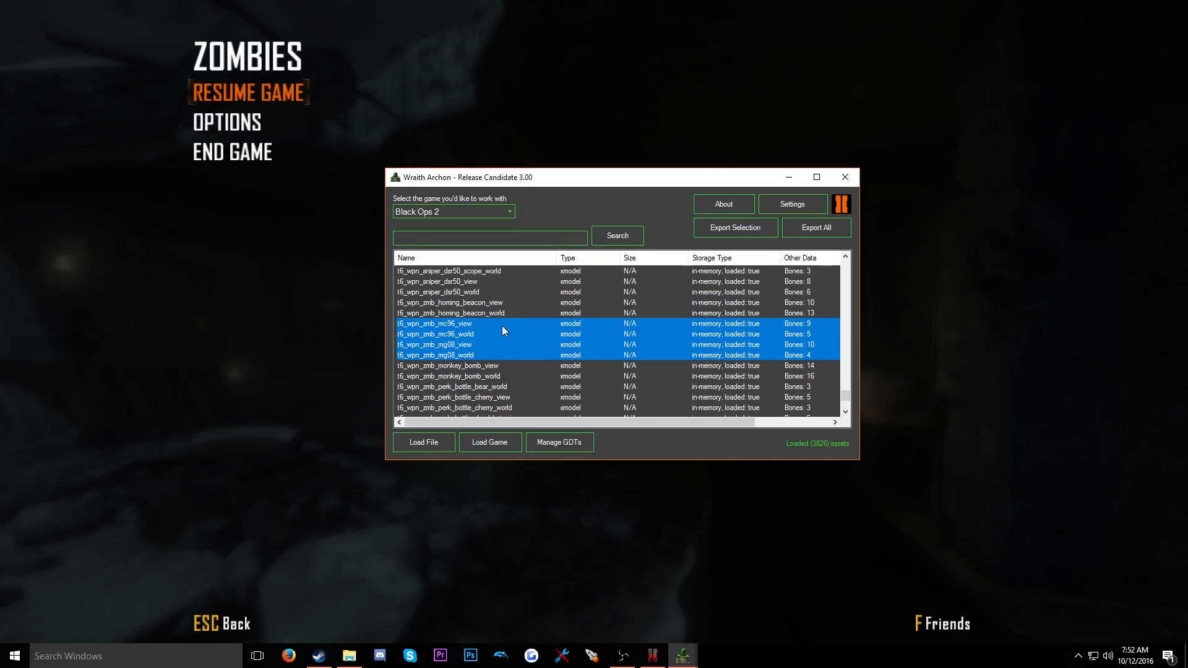
Select the ads, view and world models of t6_attach_zmb_mc96_scope in the asset list
scroll(502, 325, up, 10)
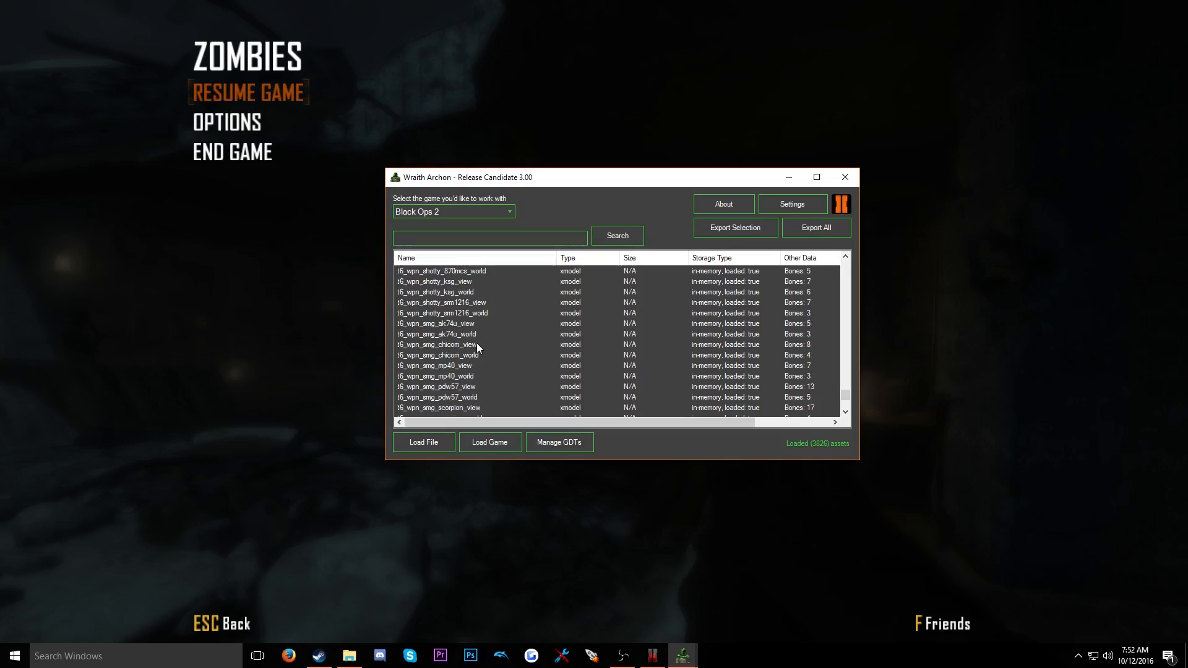
scroll(476, 343, up, 10)
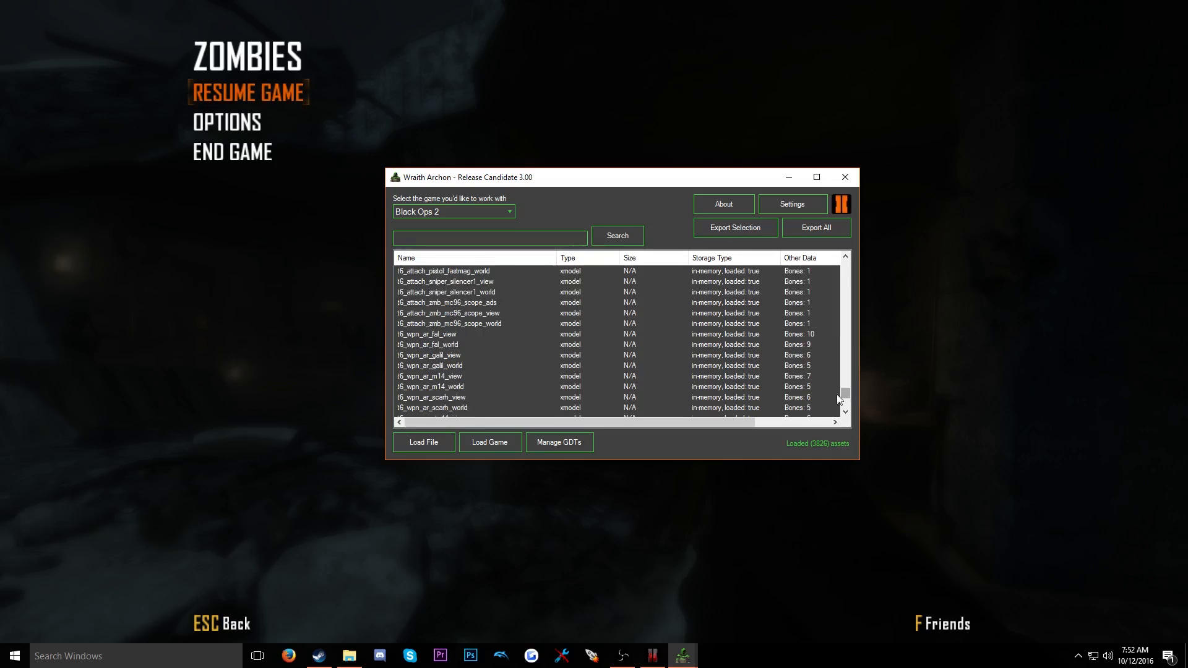
scroll(513, 347, down, 1)
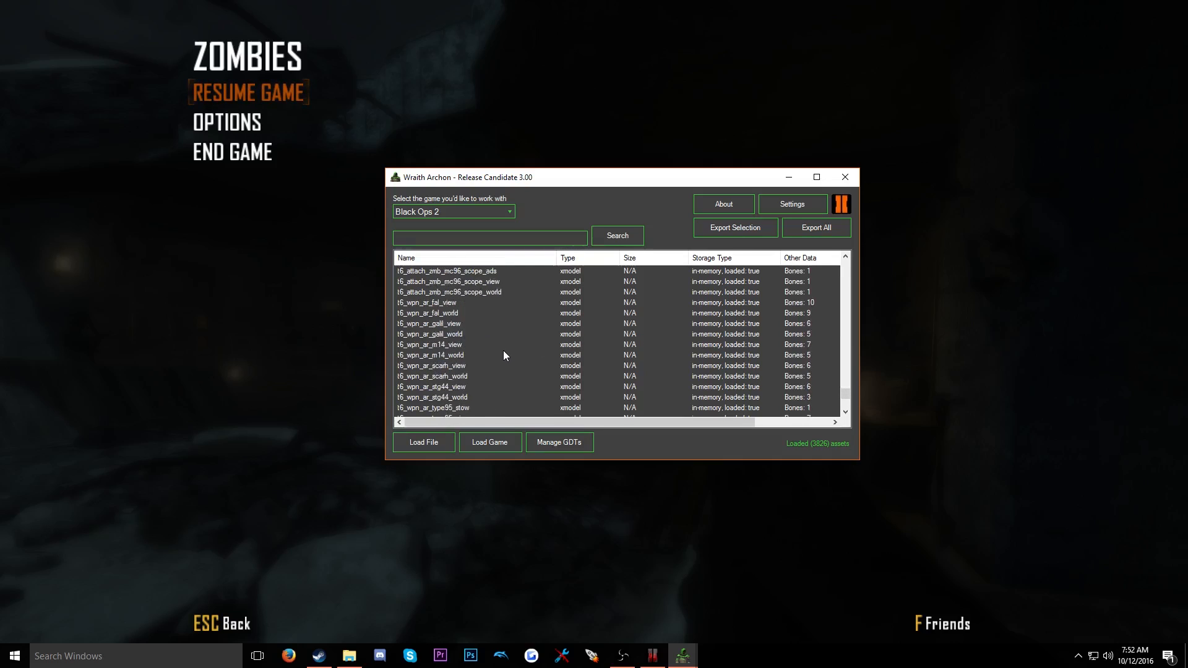
scroll(503, 355, up, 2)
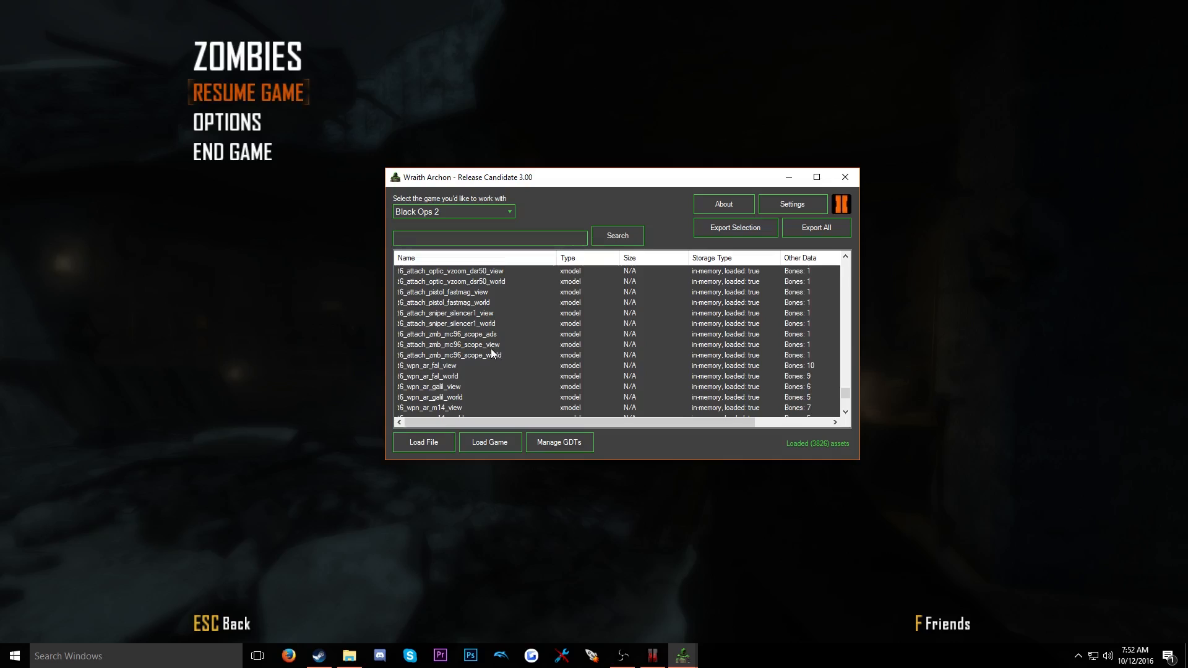
scroll(489, 343, up, 1)
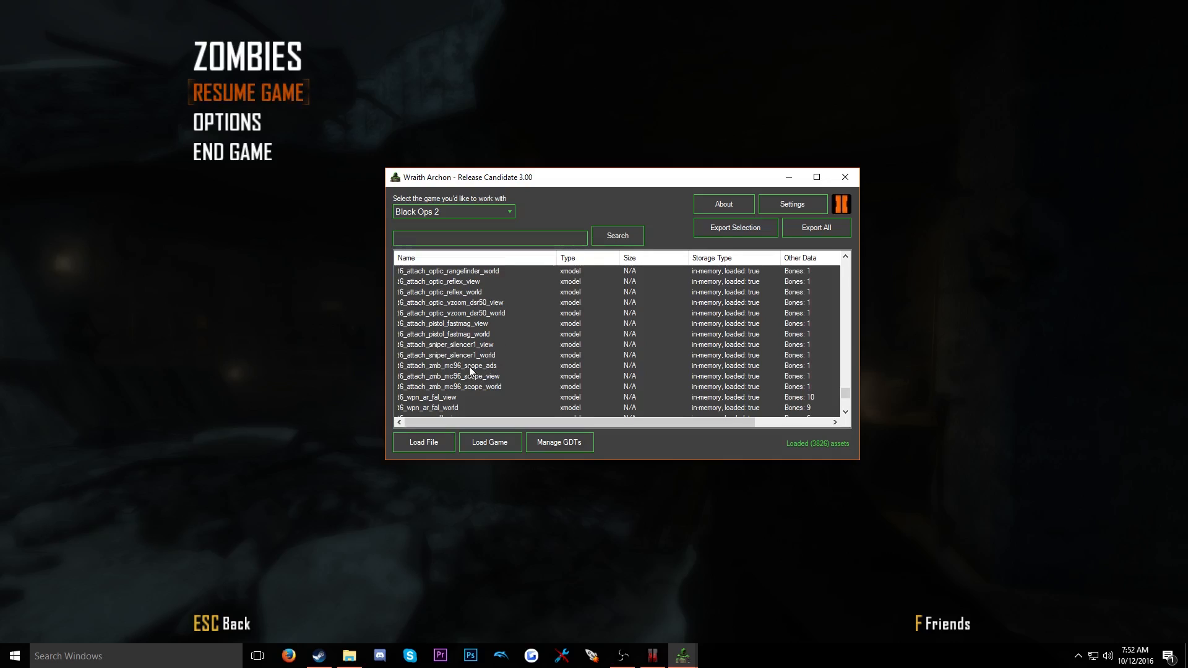
click(469, 366)
ctrl+click(475, 376)
ctrl+click(473, 387)
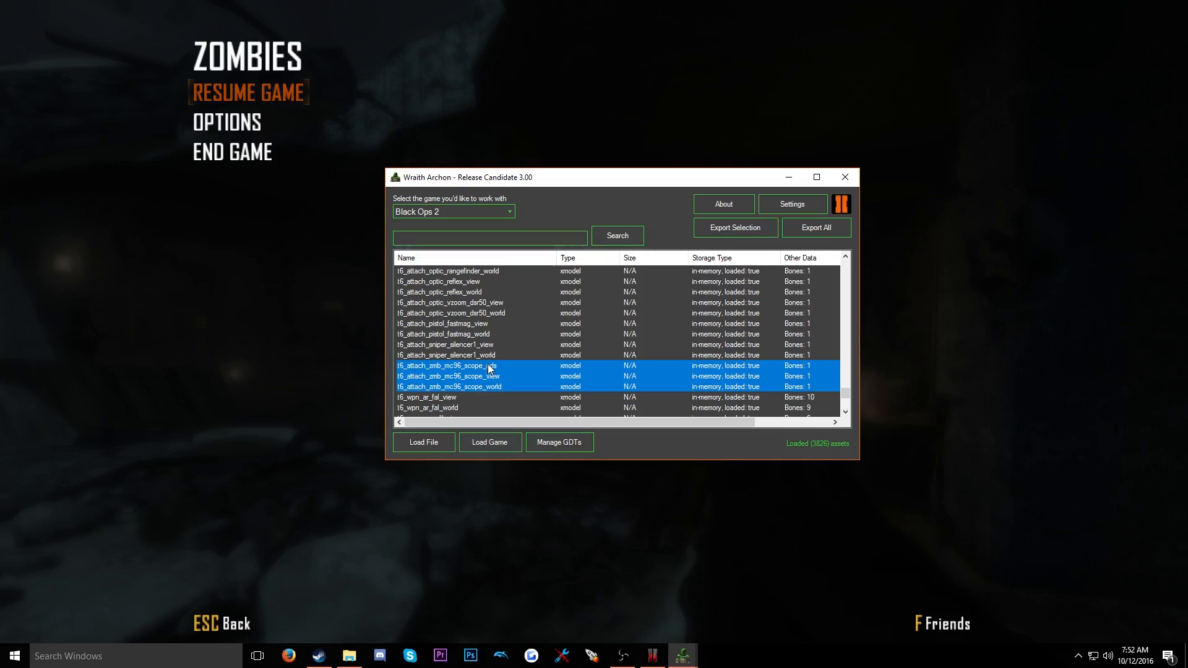
scroll(494, 365, up, 1)
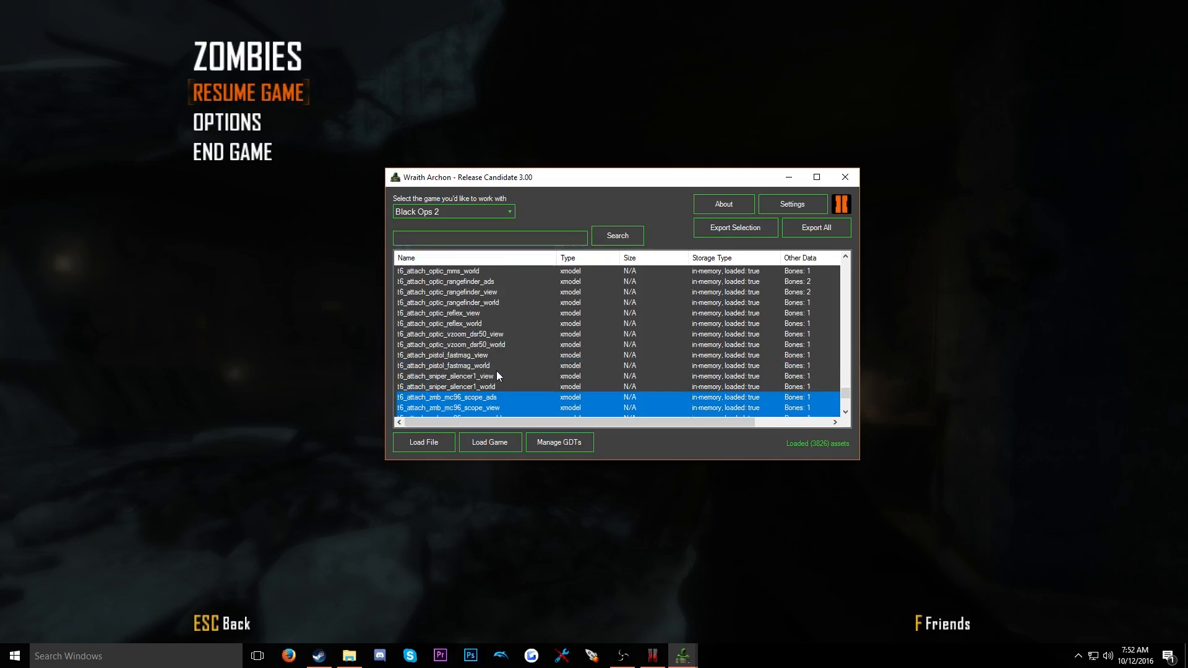
Look through the attachment and map prop models in the asset list above the selected scope models
scroll(485, 389, down, 1)
scroll(496, 375, up, 10)
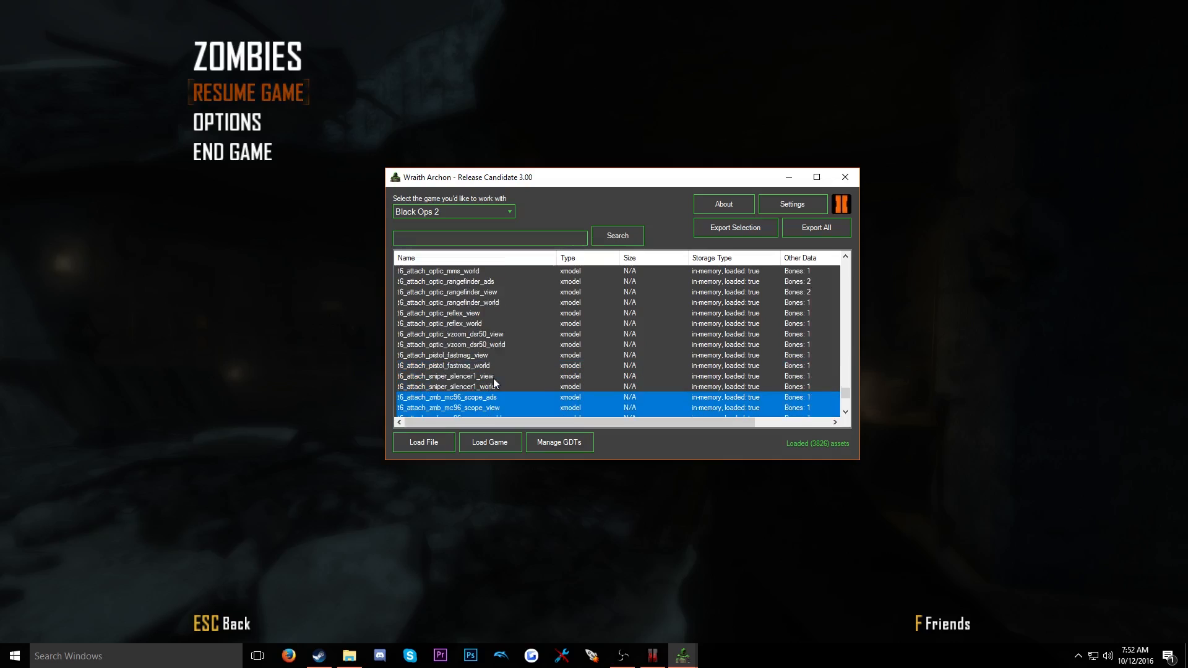
scroll(490, 384, up, 8)
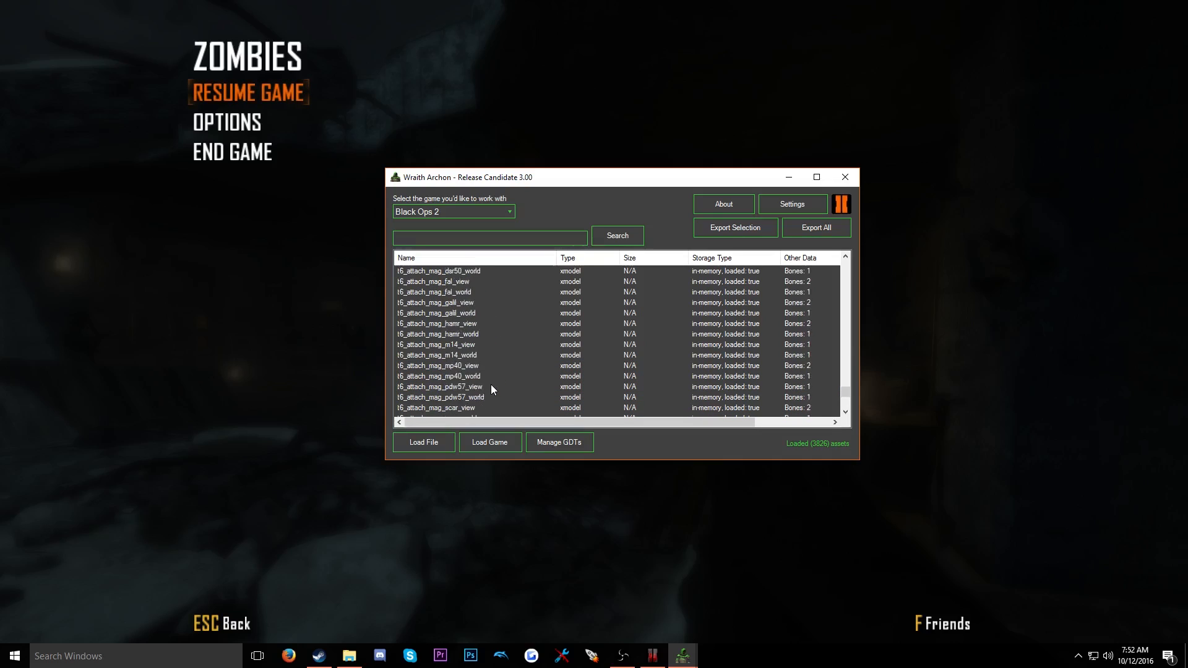
scroll(490, 385, up, 2)
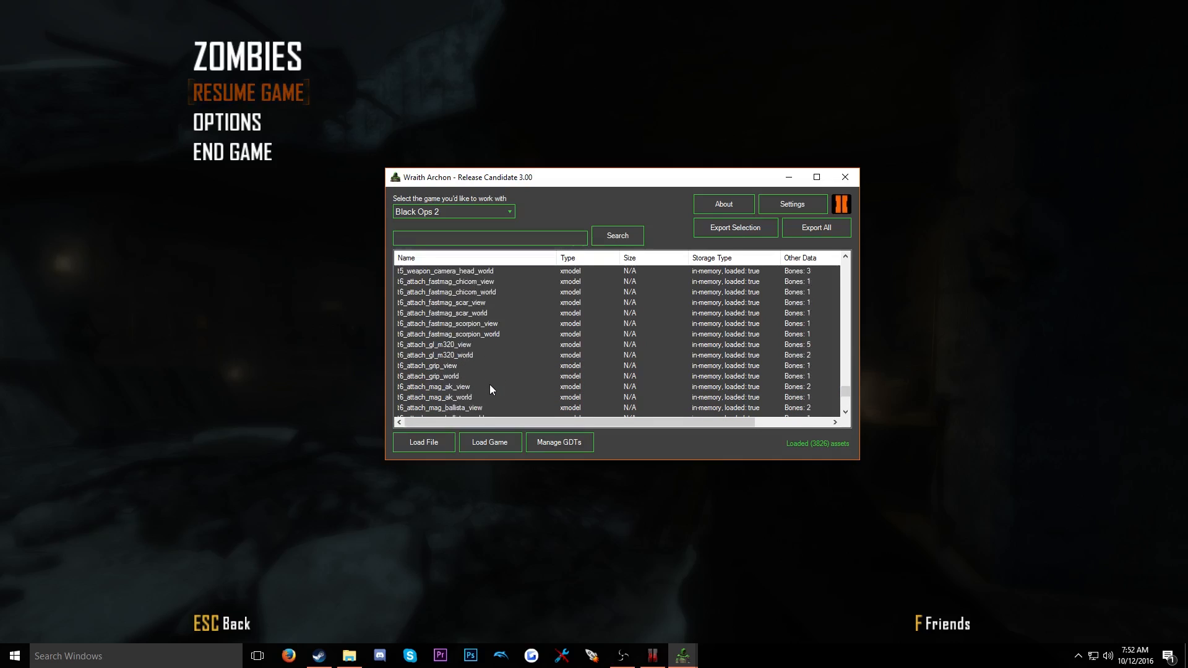
scroll(483, 378, up, 1)
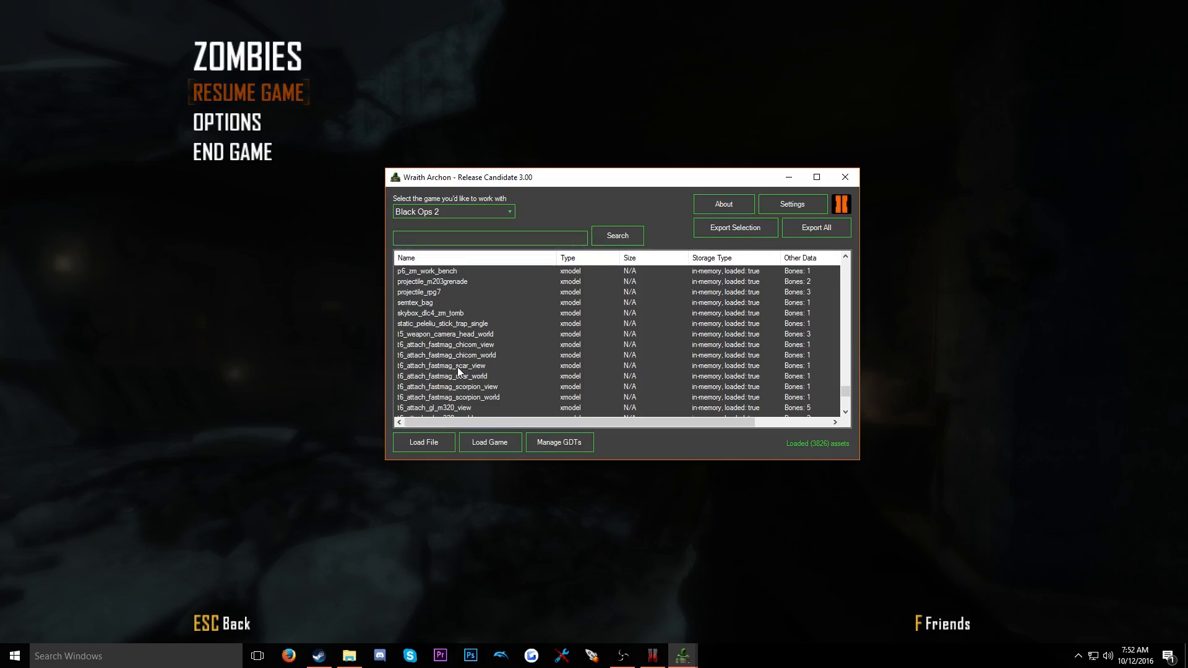
scroll(458, 367, down, 10)
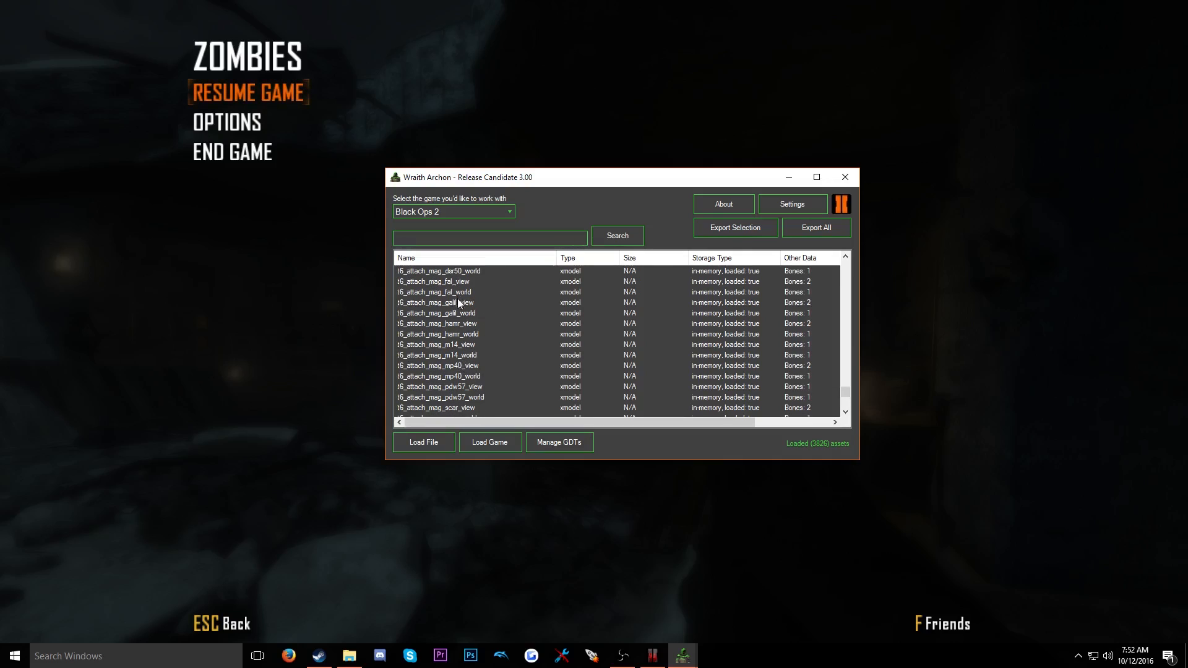
scroll(458, 303, down, 2)
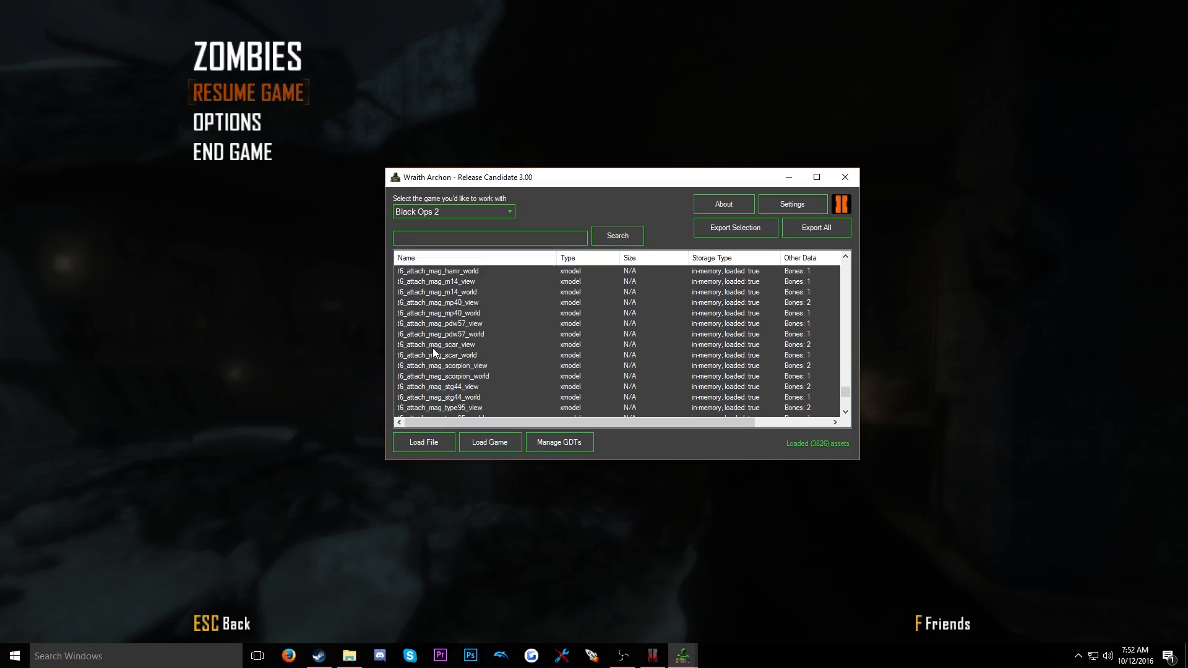
scroll(459, 350, up, 12)
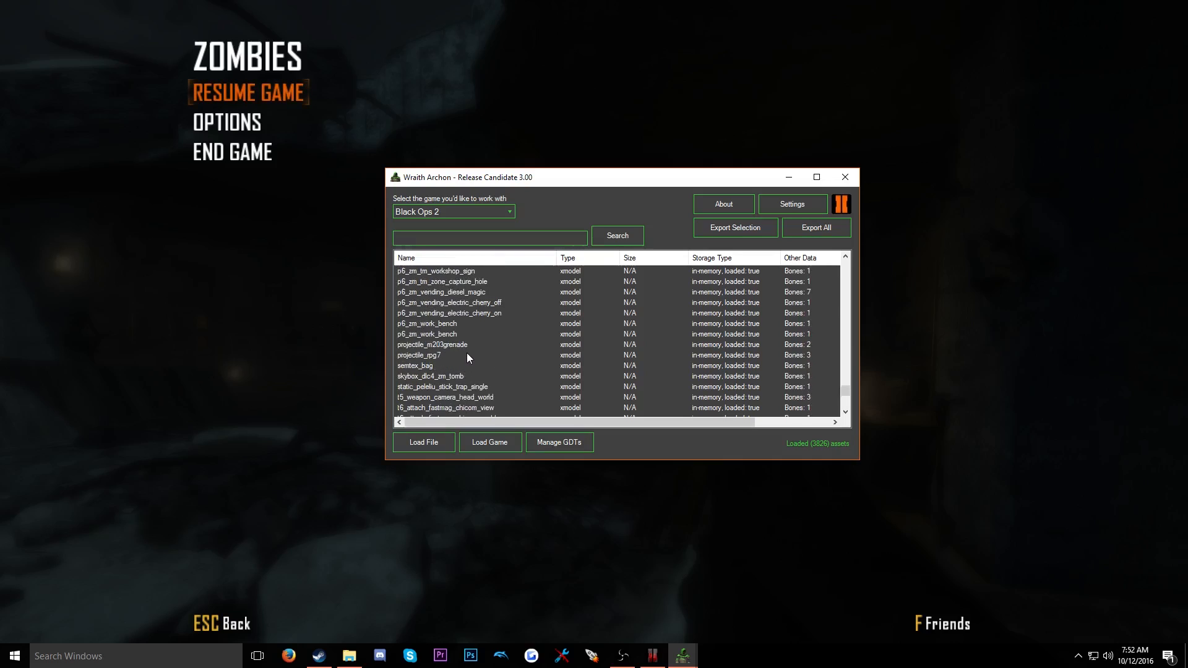
scroll(466, 357, up, 3)
scroll(467, 346, up, 7)
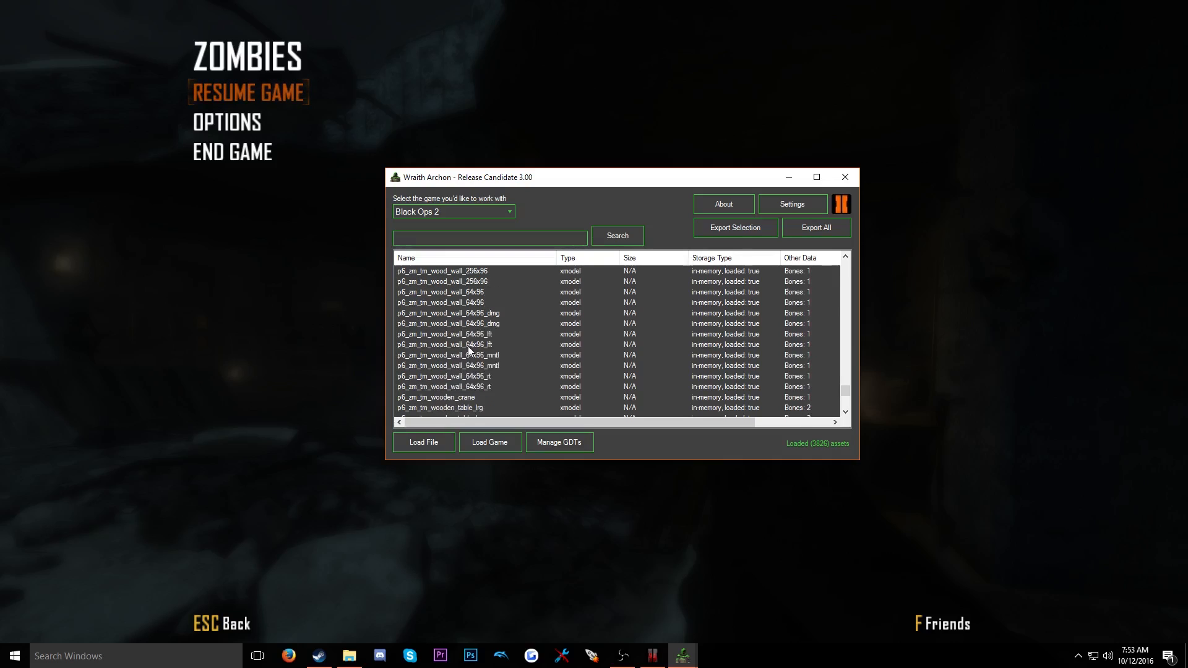
scroll(467, 347, up, 6)
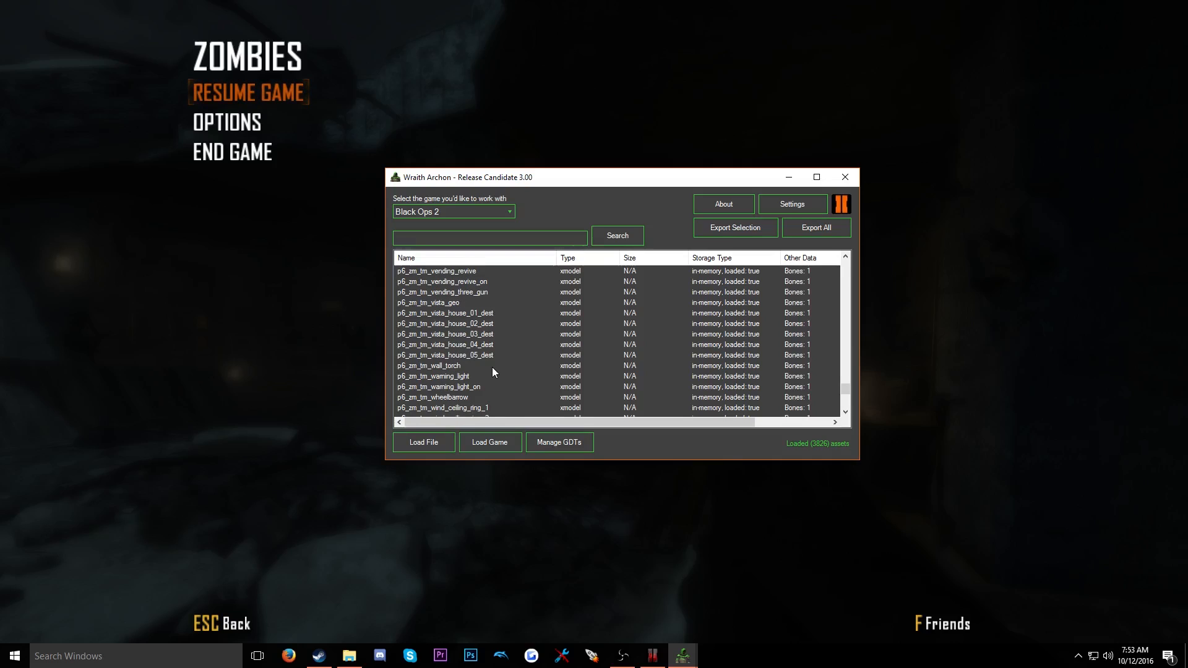
scroll(468, 352, up, 12)
scroll(471, 363, up, 3)
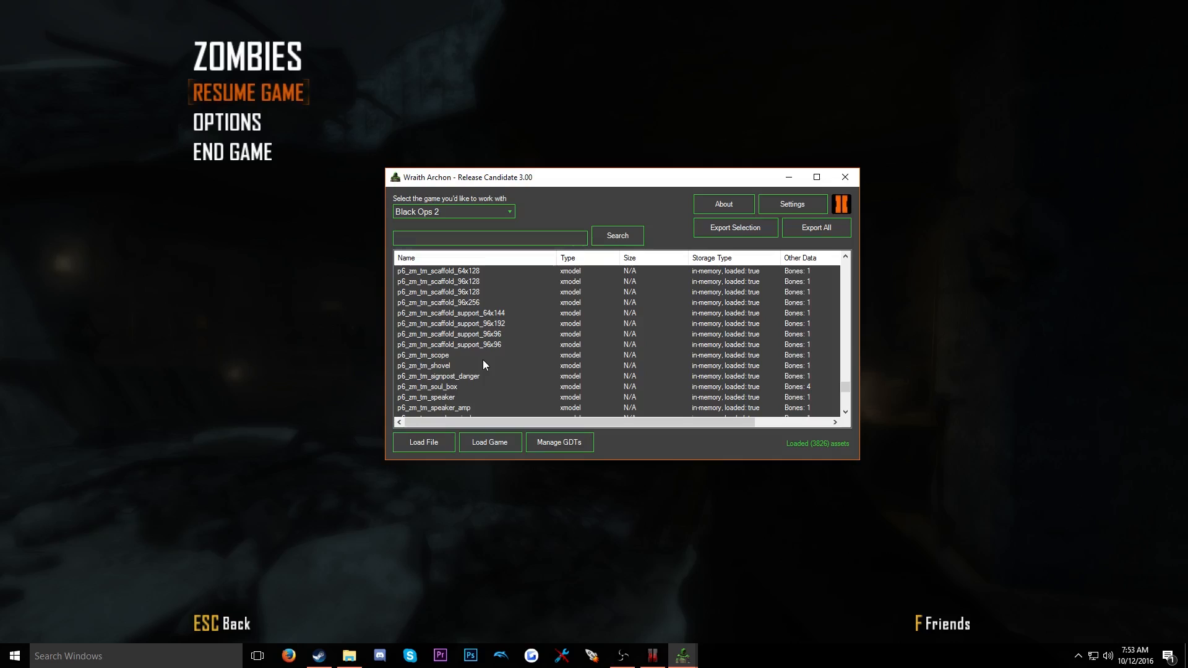
scroll(483, 364, up, 8)
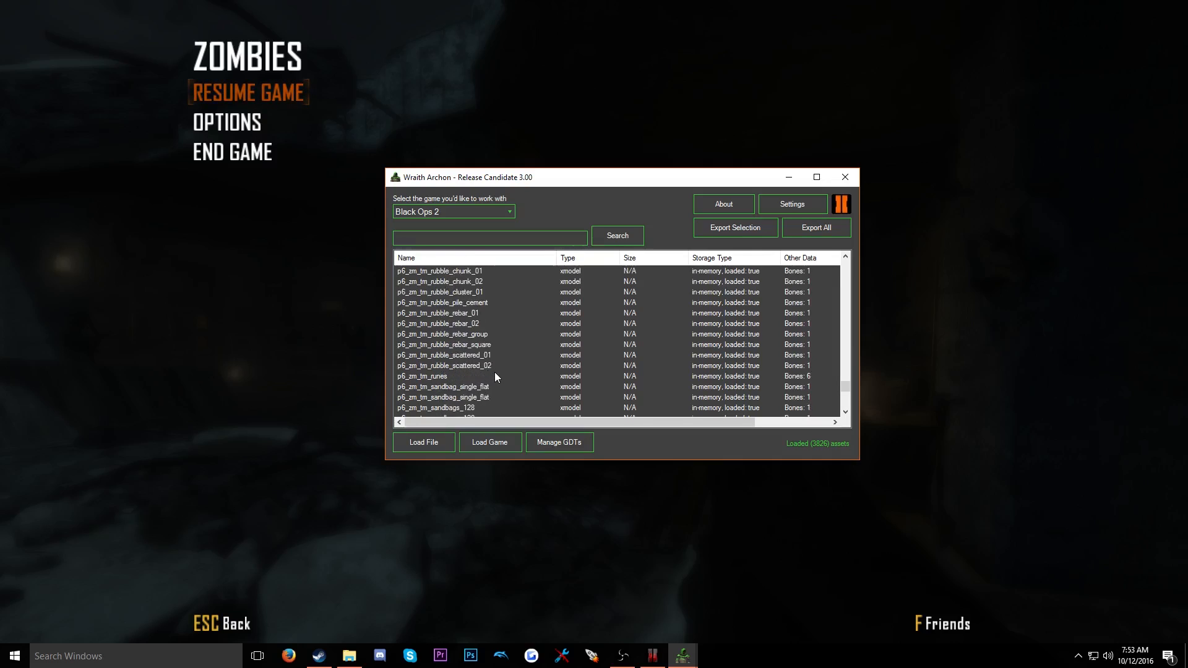
scroll(495, 373, up, 12)
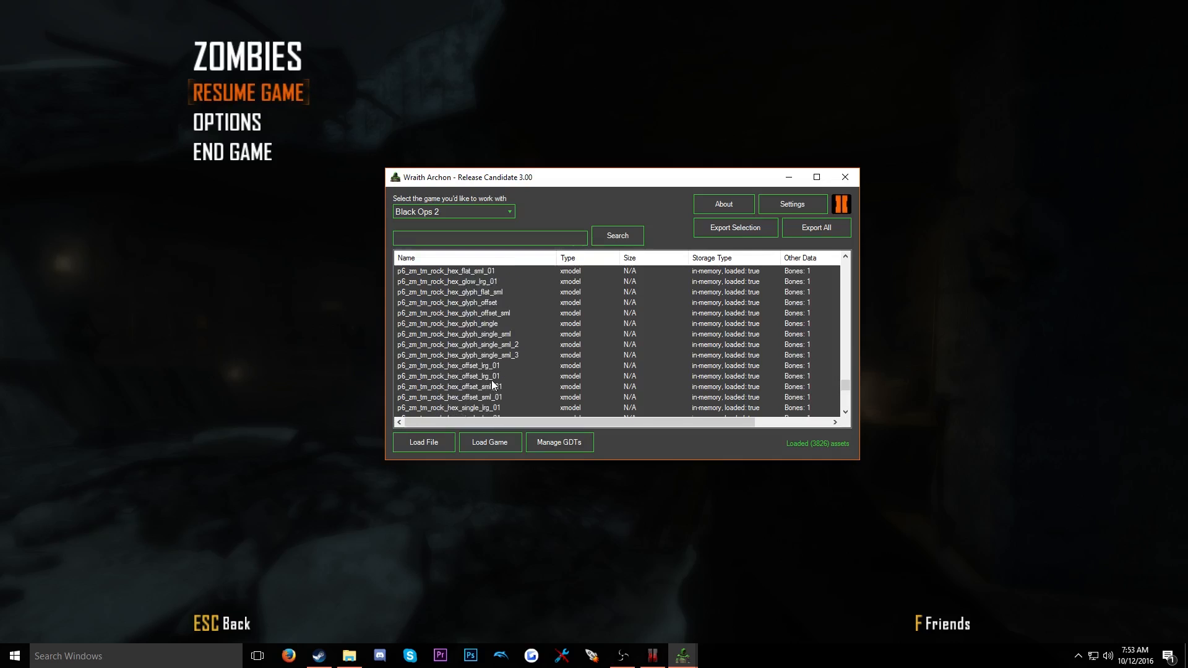
scroll(494, 378, up, 10)
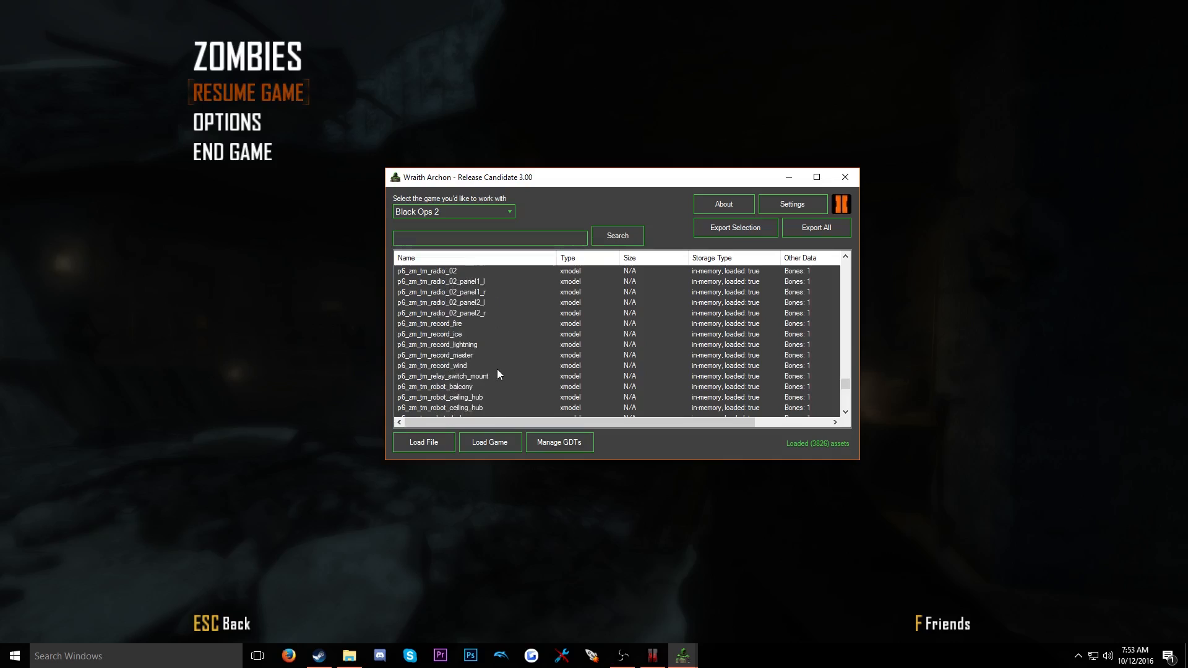
scroll(498, 371, up, 12)
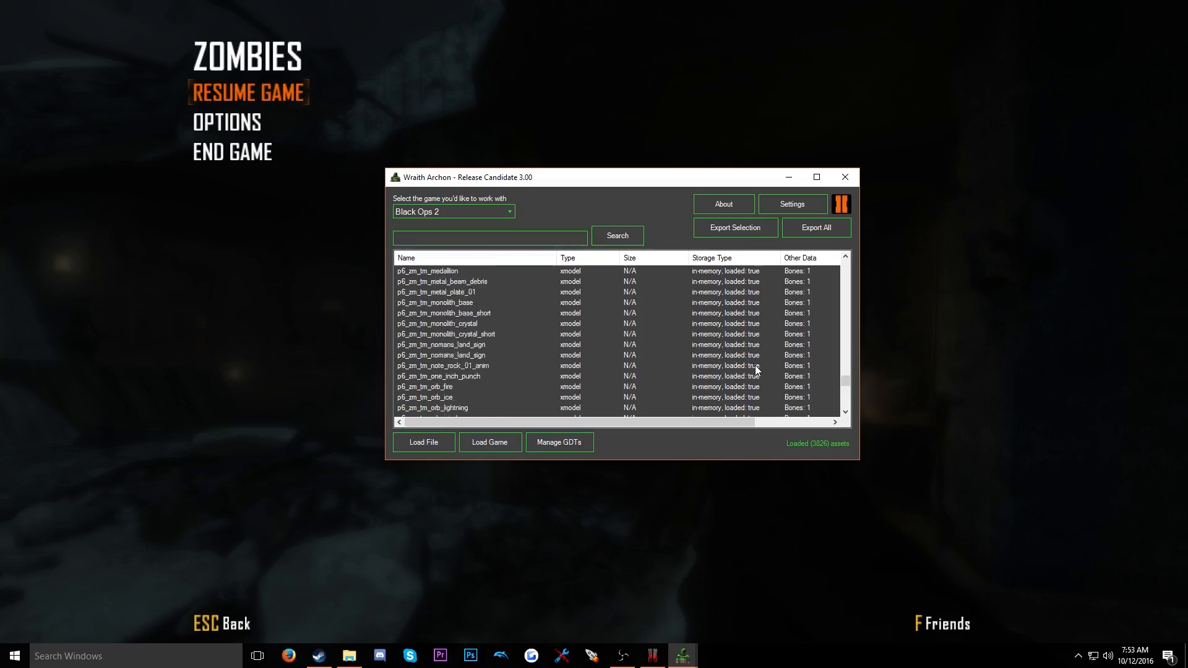
scroll(804, 370, up, 8)
Export the selected MC96 and MG08 weapon models together with the MC96 scope models
click(745, 231)
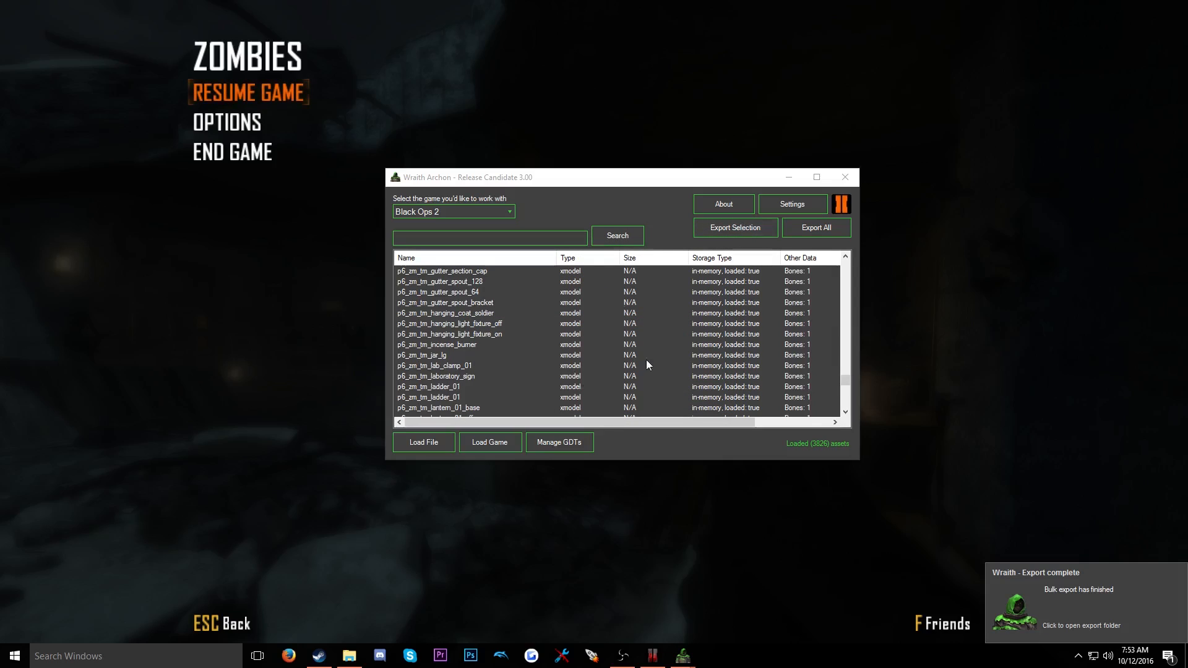
drag(849, 382, 846, 396)
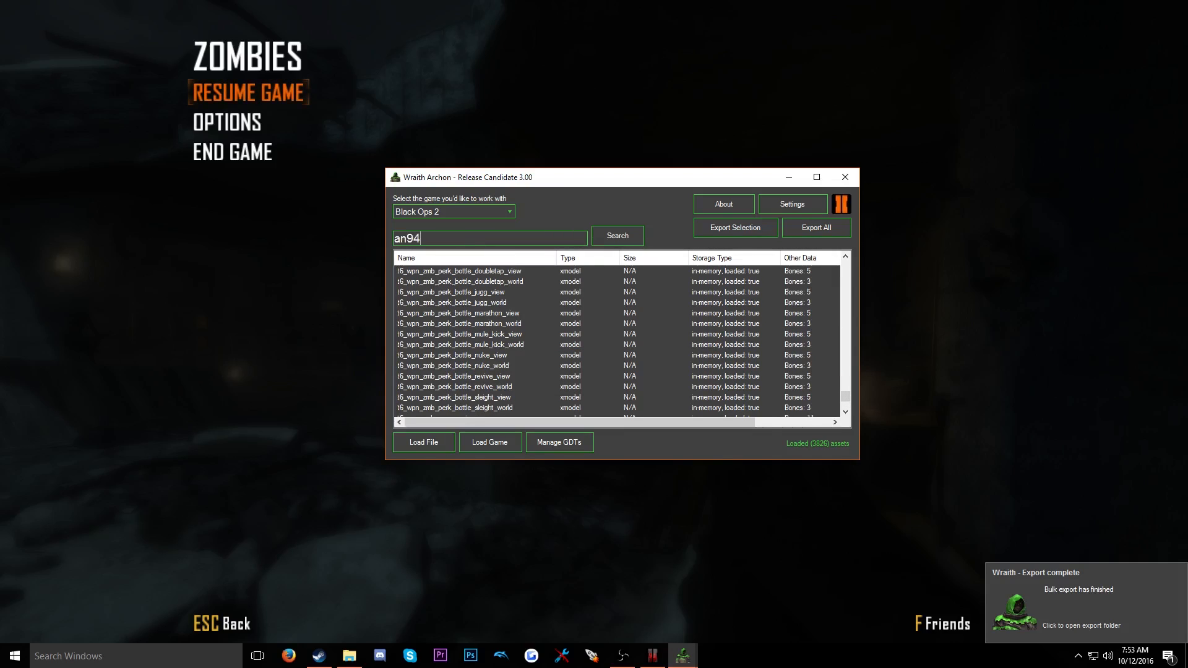
Search the loaded assets for an94, widen the search to an, and look through the matches
key(Return)
key(BackSpace)
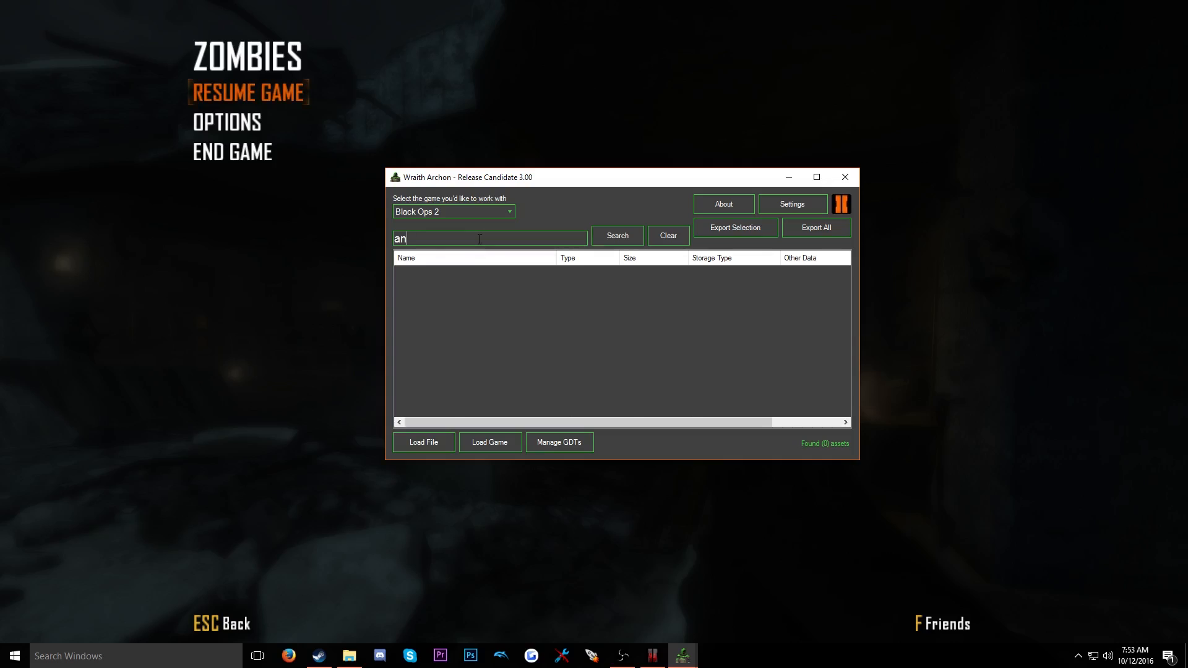
key(Return)
scroll(609, 349, down, 10)
mouse_move(845, 276)
mouse_down()
mouse_move(847, 424)
mouse_move(858, 376)
mouse_move(840, 255)
mouse_up()
Search the assets for scarh and select the view and world models of t6_wpn_ar_scarh
drag(427, 238, 323, 229)
key(BackSpace)
text(s)
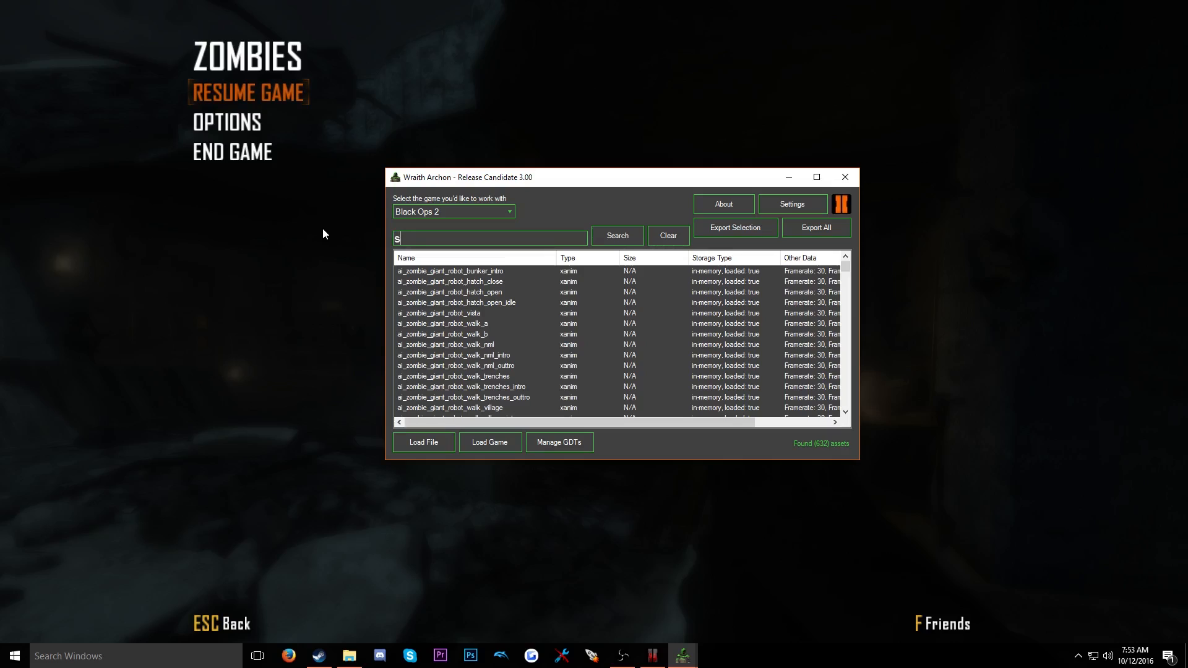
text(carh)
key(Return)
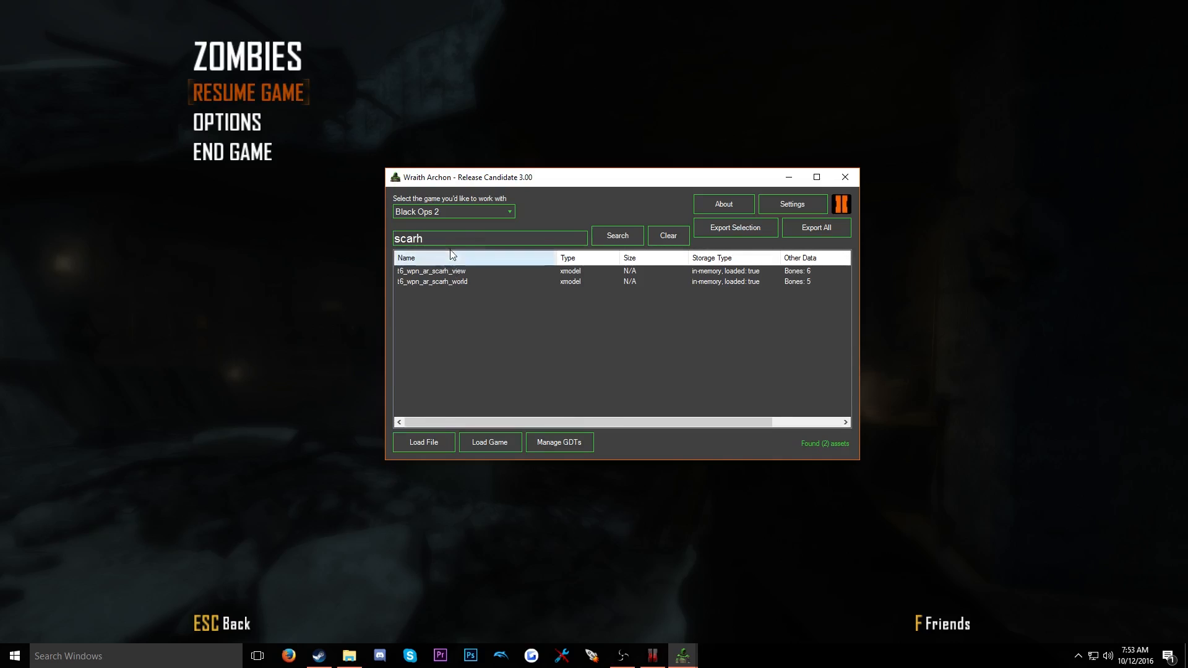
click(449, 272)
shift+click(449, 282)
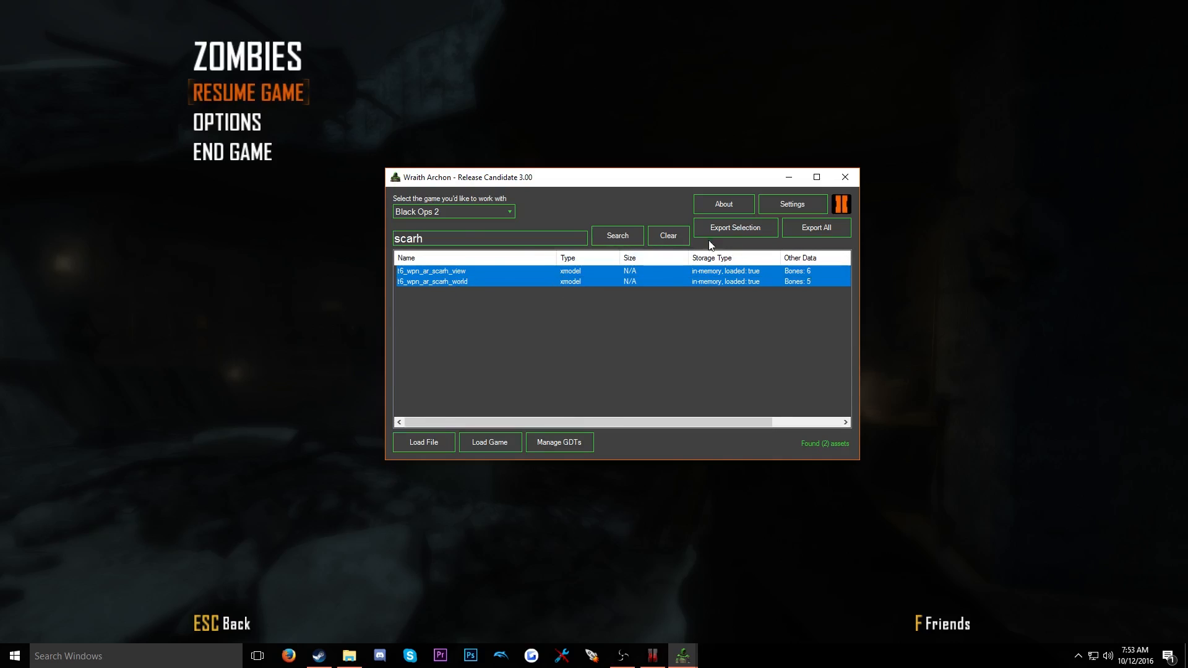
Search the assets for attach_mag_sch, then shorten the search term to attach_mag_sc
click(494, 242)
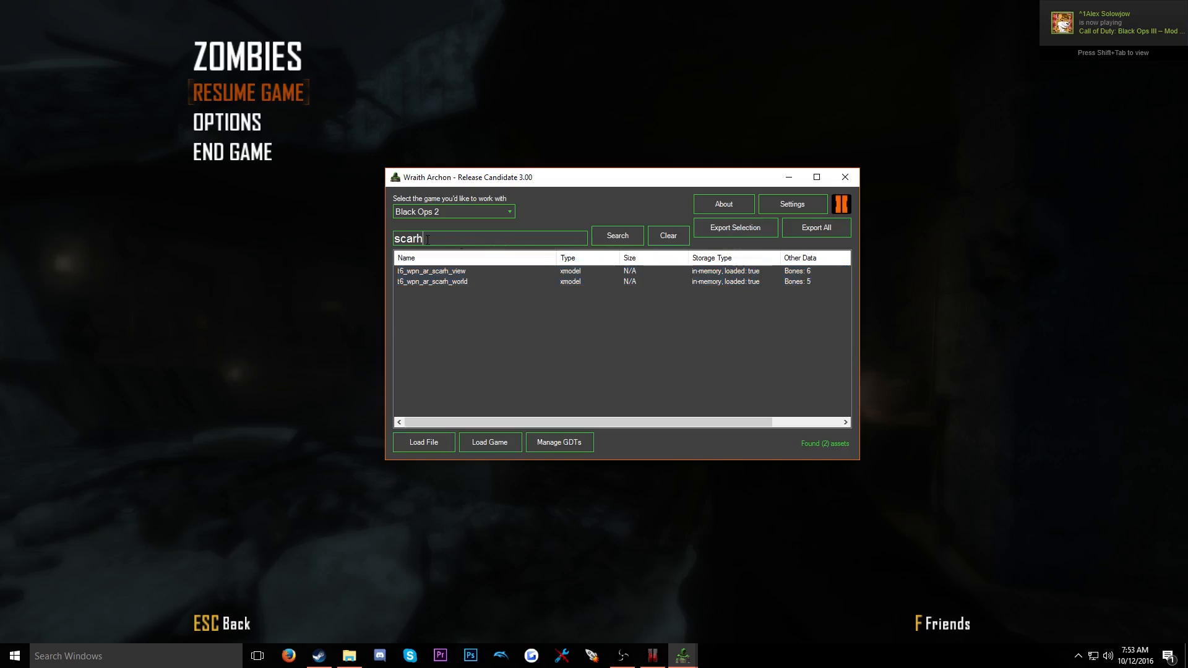
double_click(417, 239)
text(attac)
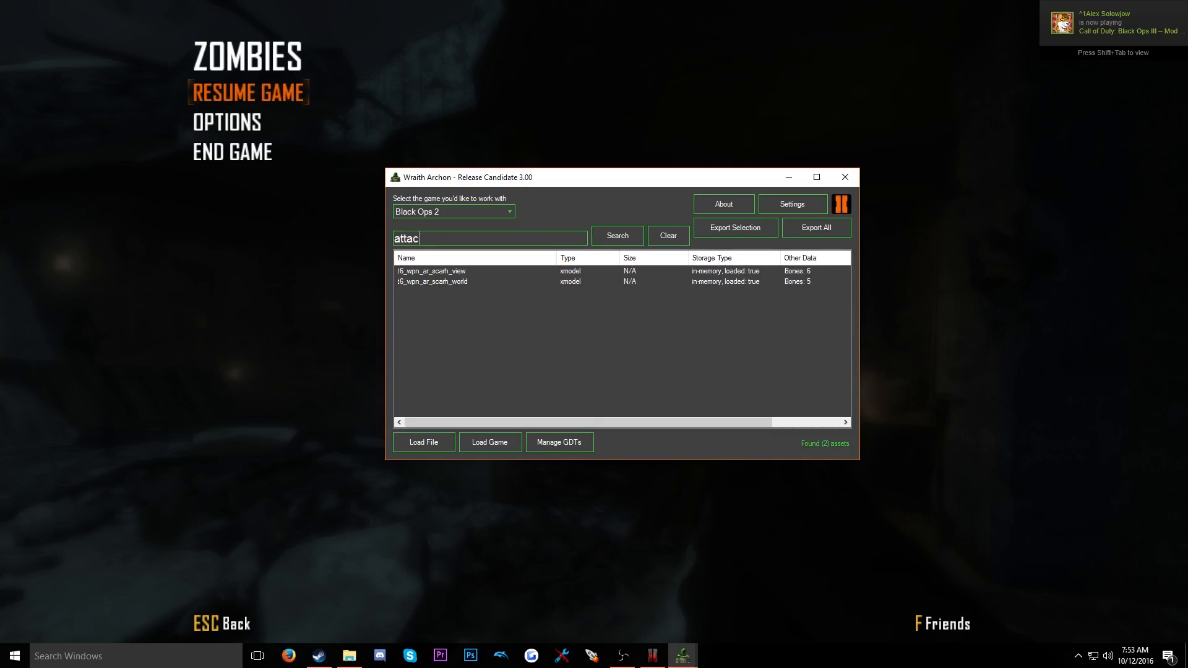
text(h_ma)
key(BackSpace)
text(mag)
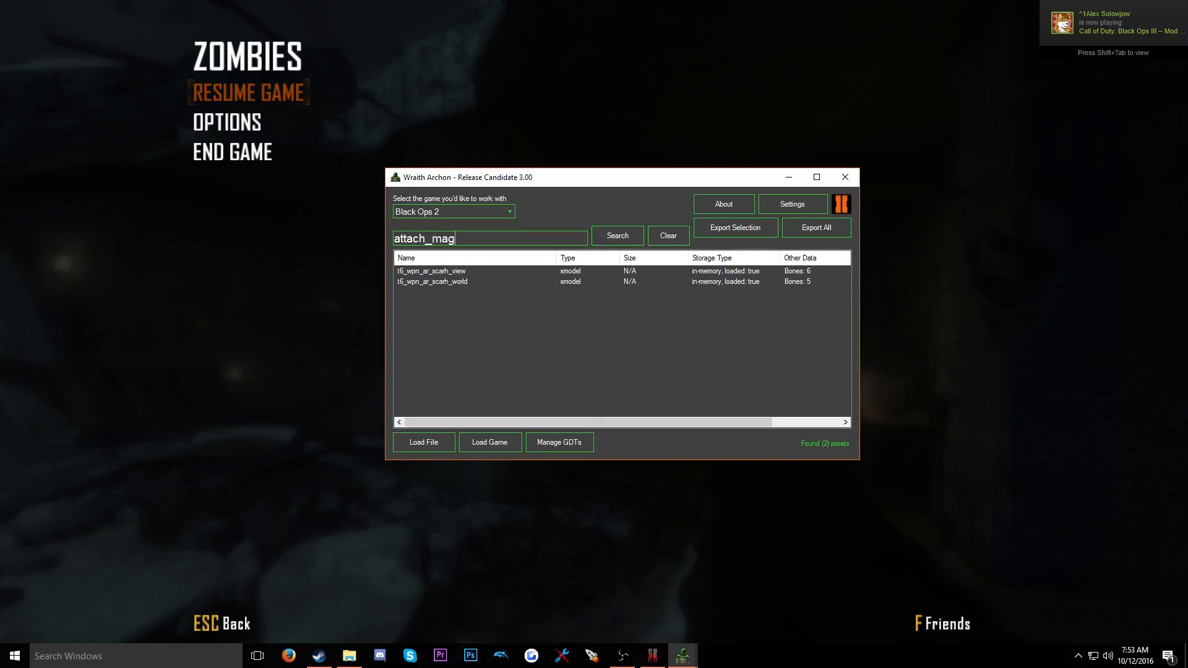
text(_sch)
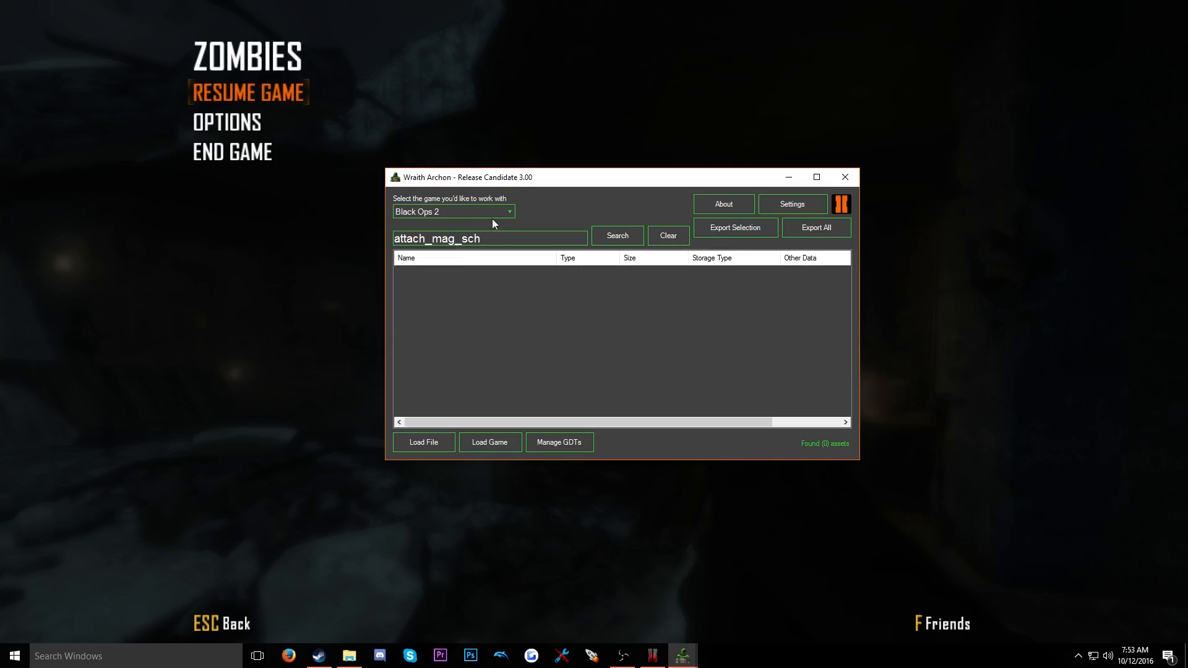
key(BackSpace)
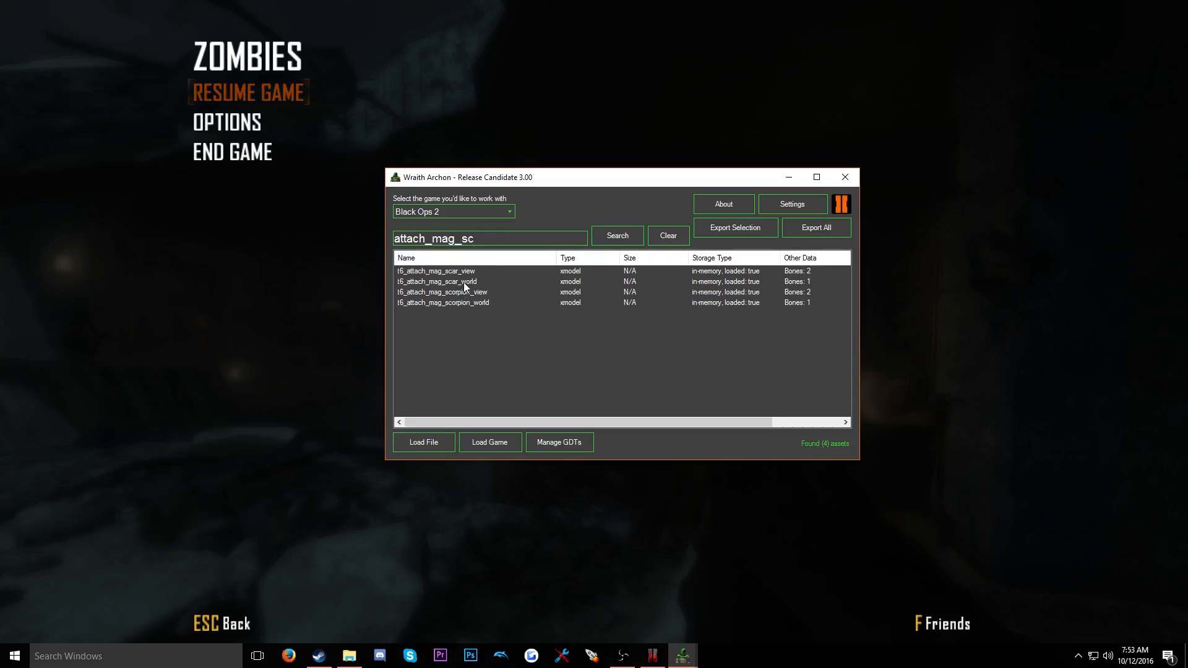
Select the view and world models of t6_attach_mag_scar and export the selection
click(464, 282)
shift+click(467, 273)
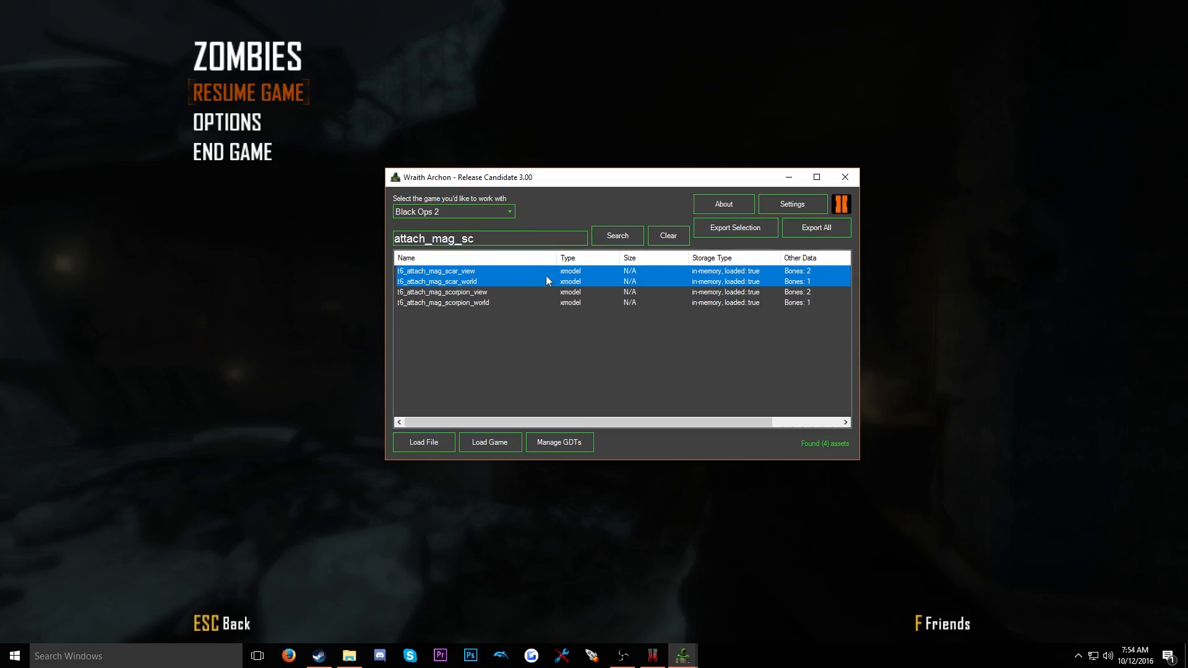
click(518, 243)
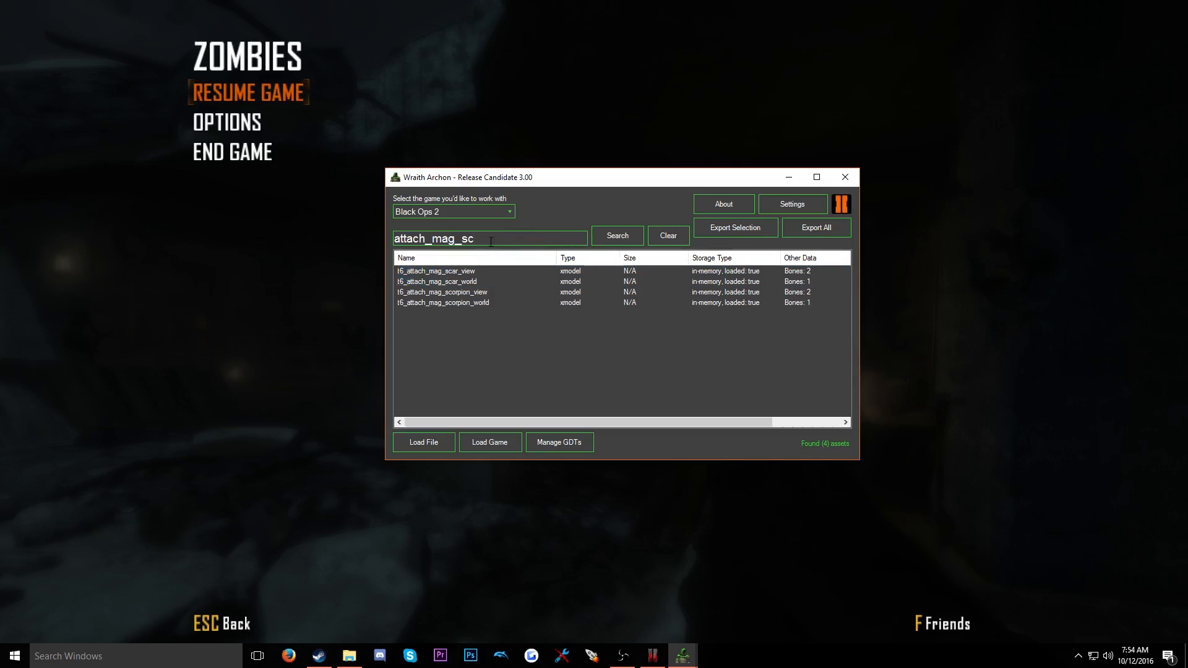
click(470, 271)
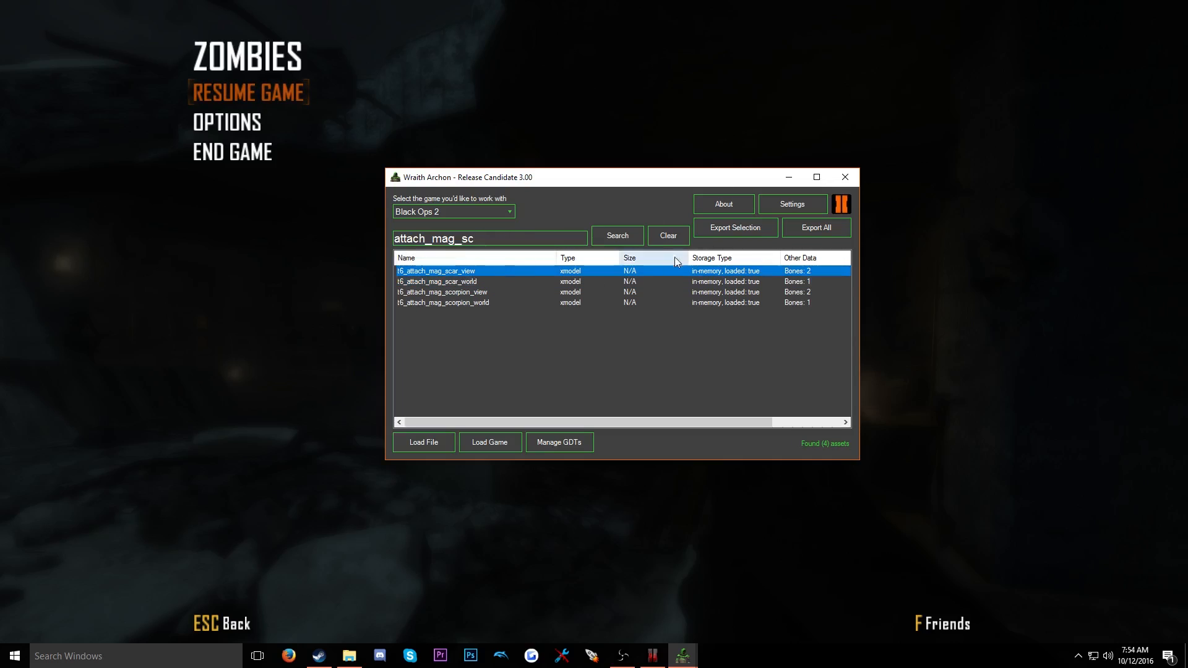
shift+click(469, 278)
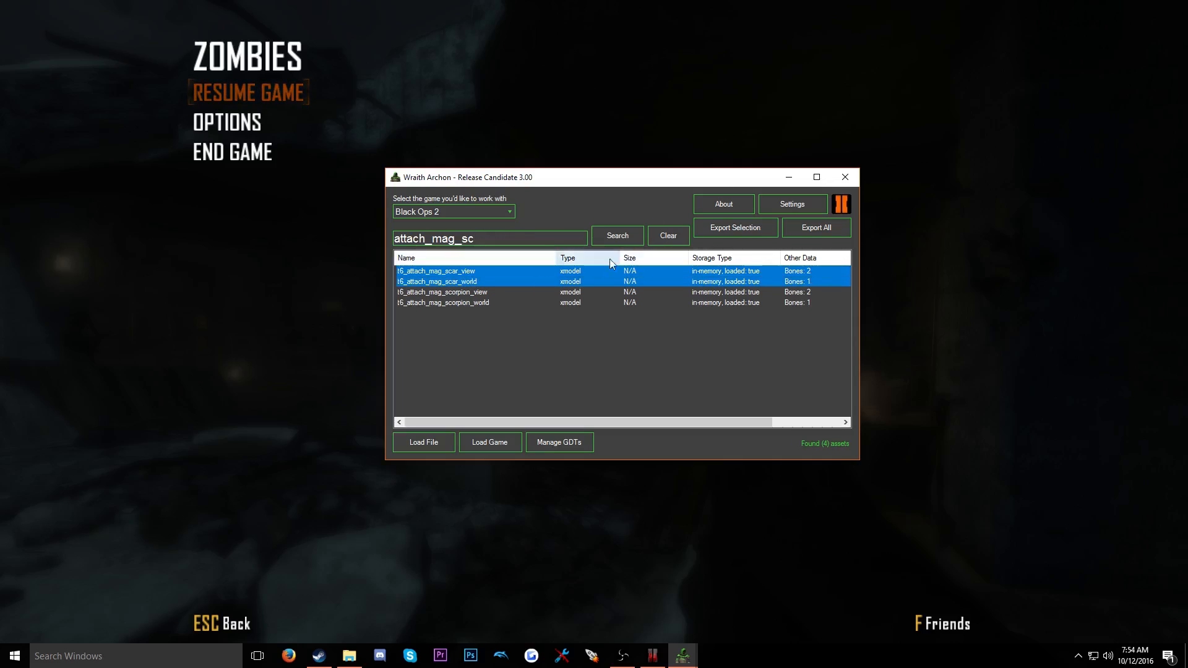
click(717, 230)
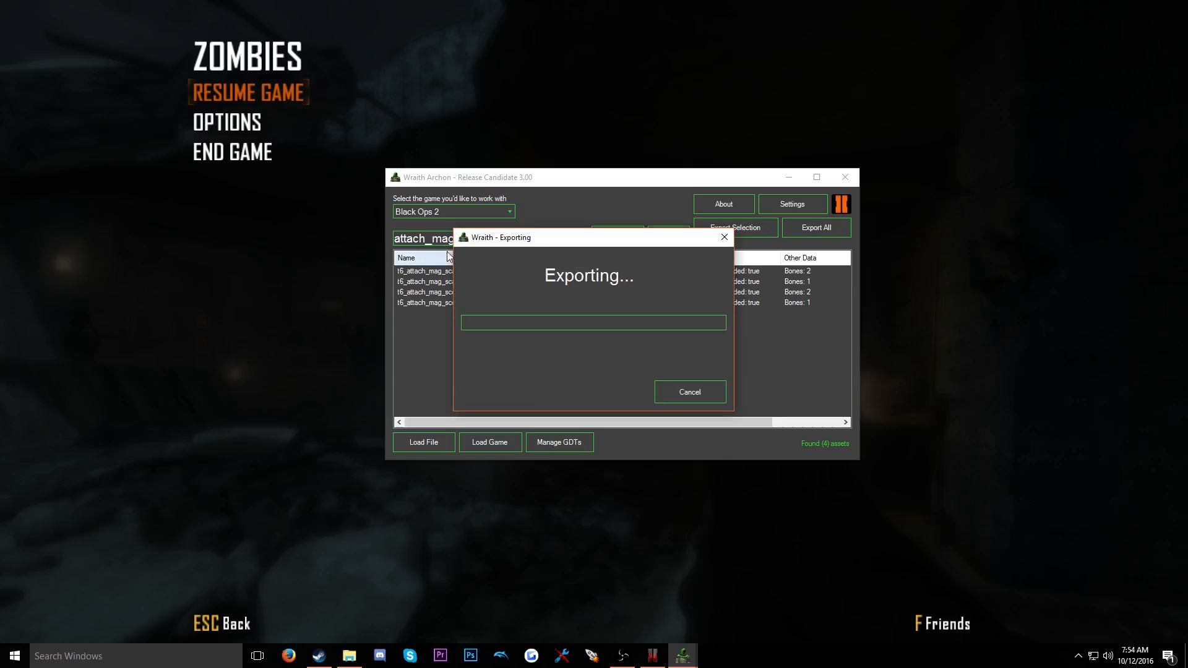
Search the assets for scarh and export both the view and world models of t6_wpn_ar_scarh
drag(461, 237, 399, 243)
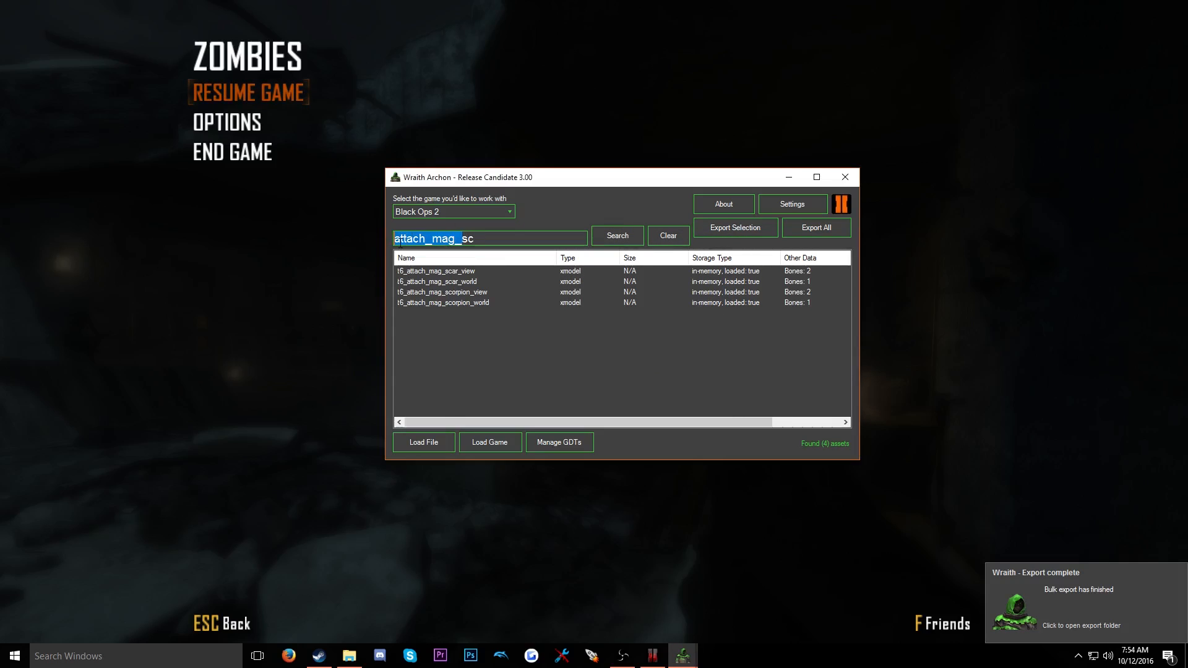
text(0)
key(BackSpace)
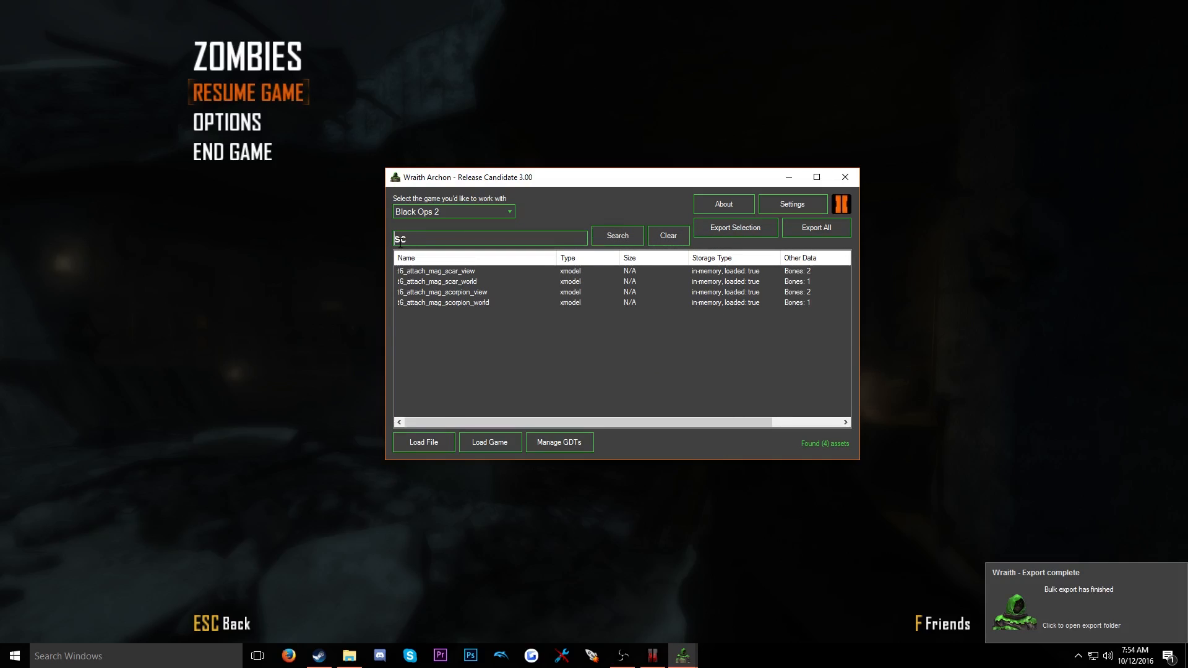
text(ar)
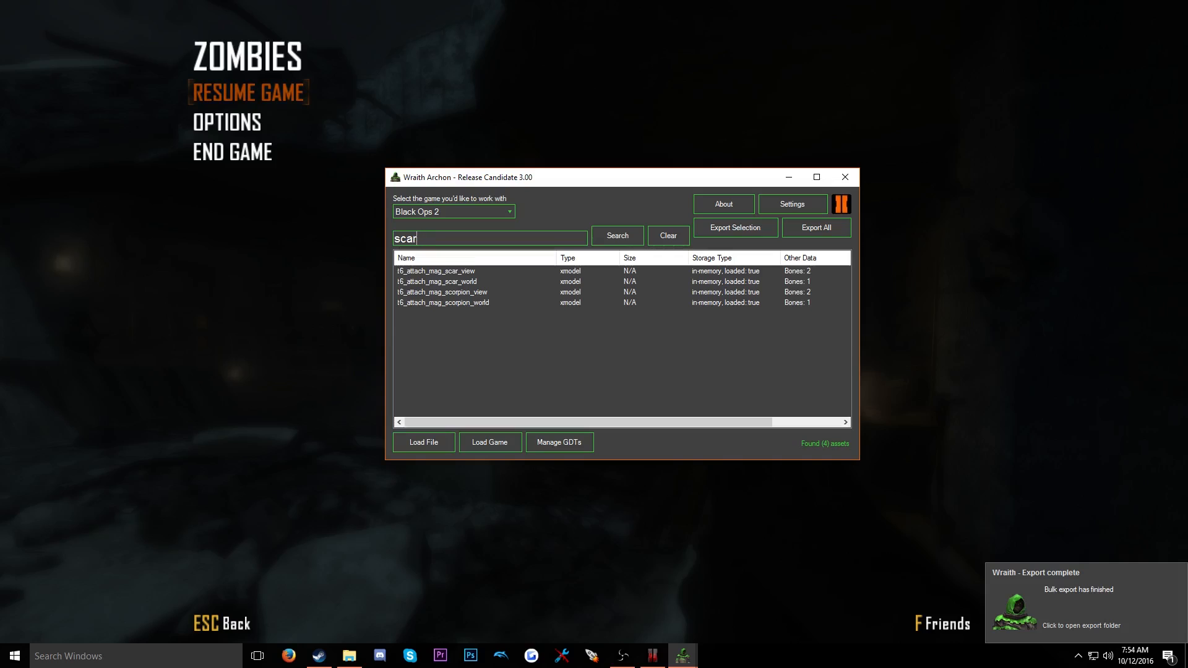
text(h)
click(461, 274)
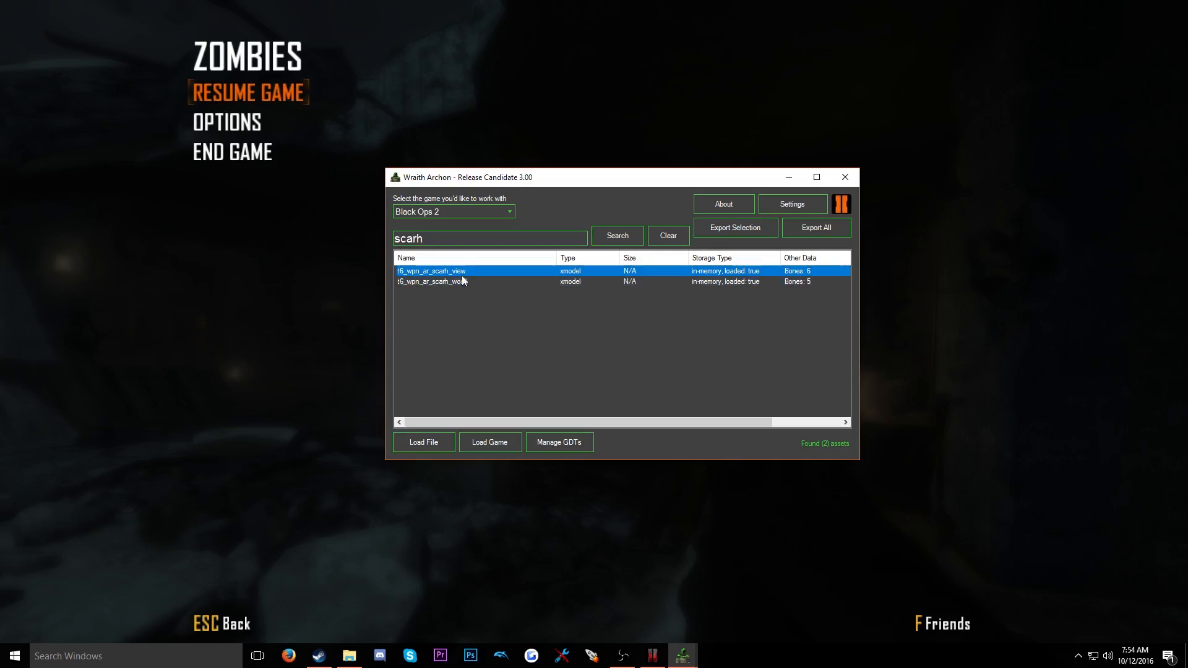
shift+click(460, 281)
click(714, 233)
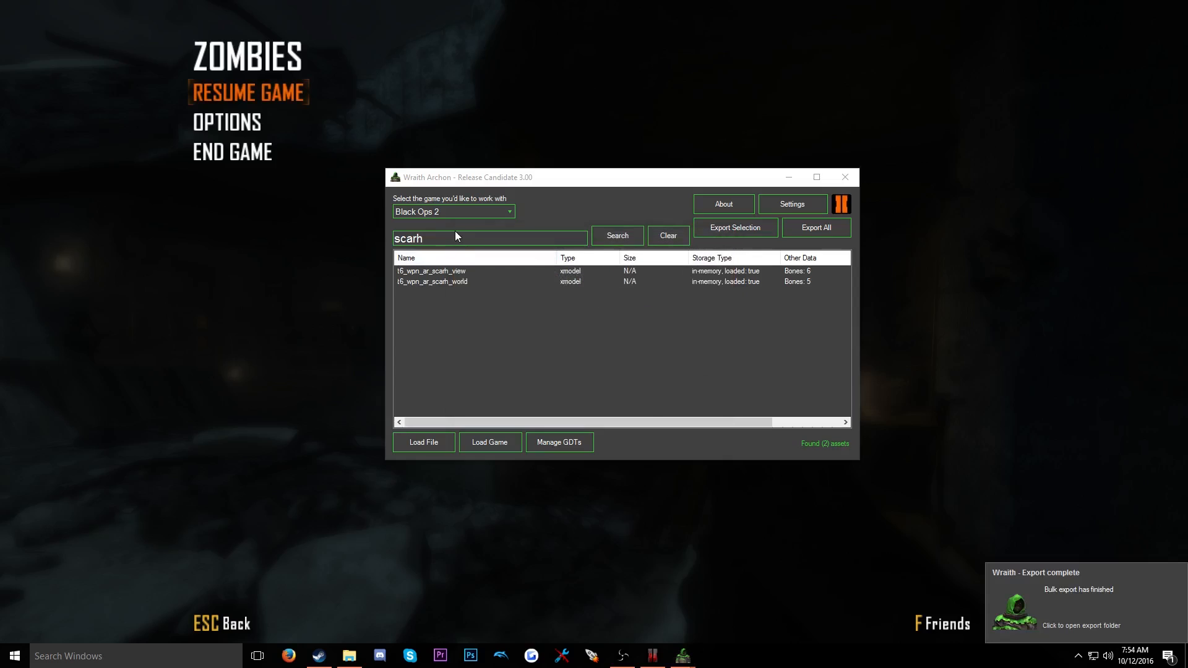
Search the assets for mc96, then clear the search to list all assets again
key(BackSpace)
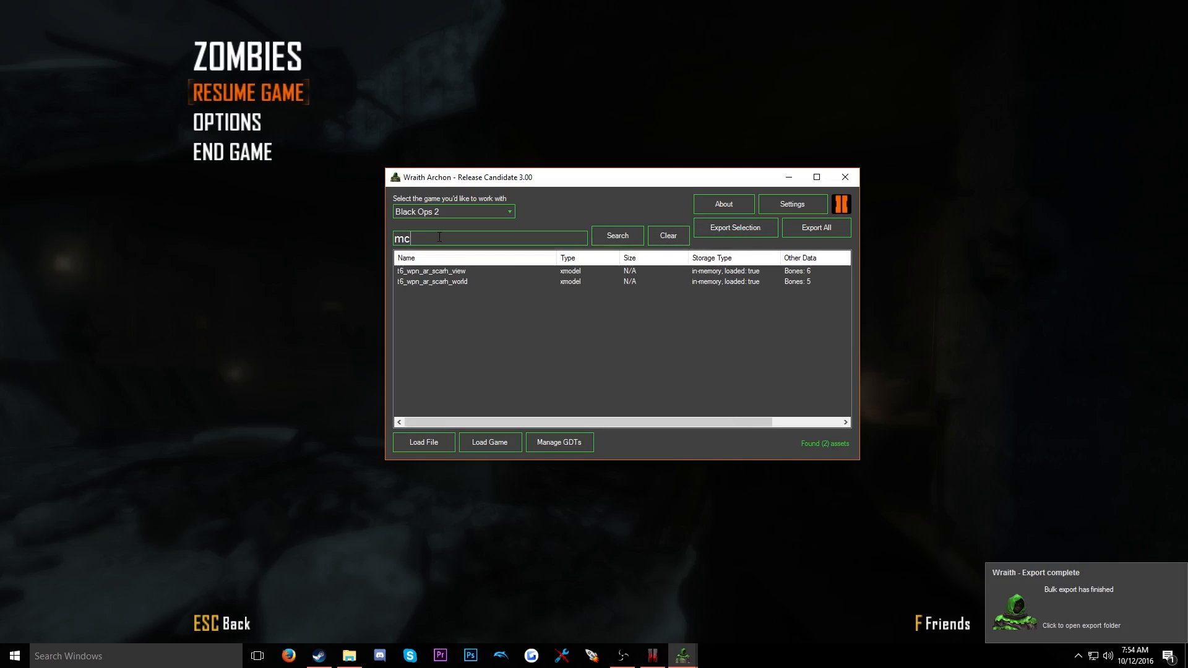
text(96)
key(Return)
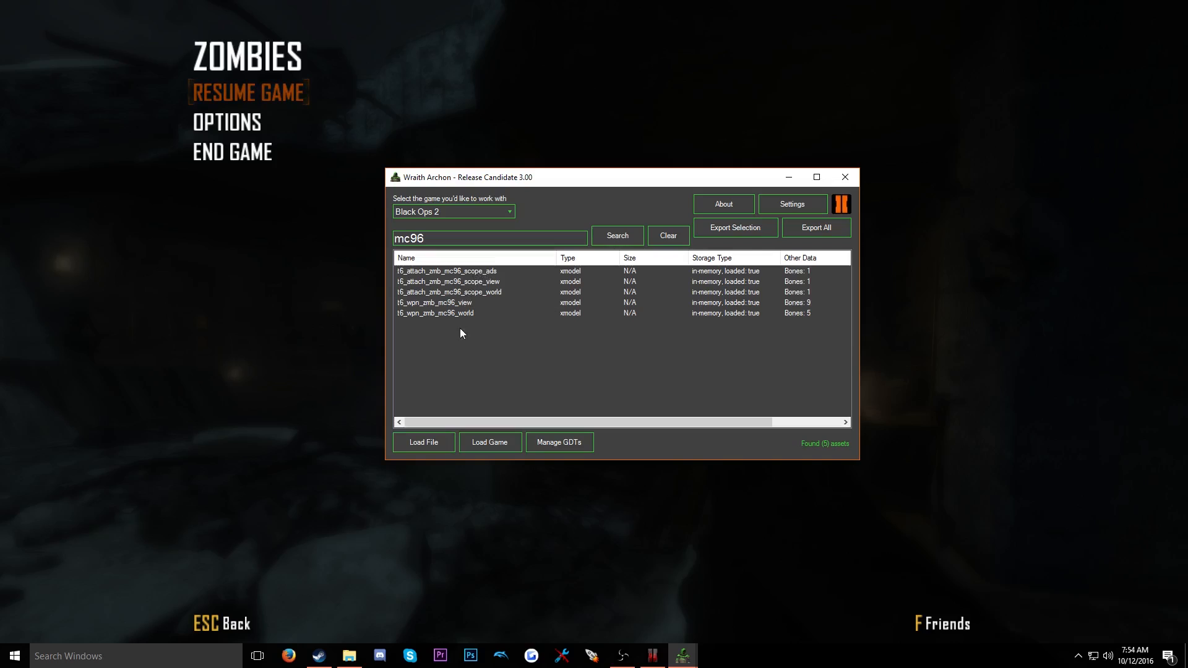
drag(471, 243, 394, 239)
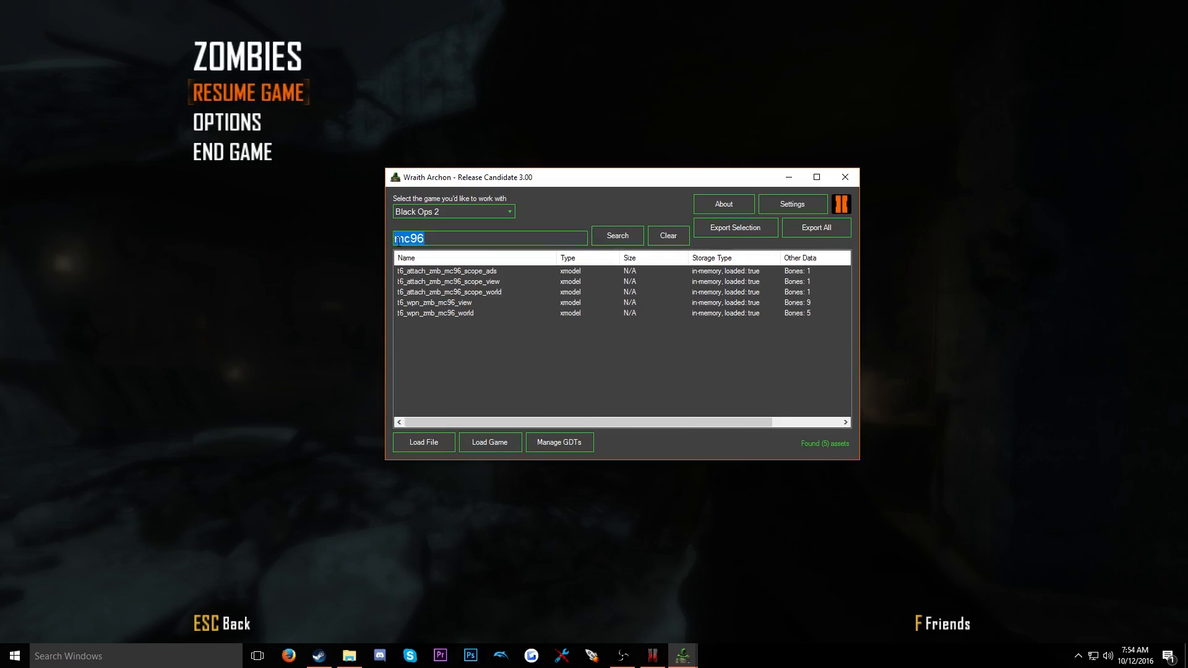
text(vm)
key(Return)
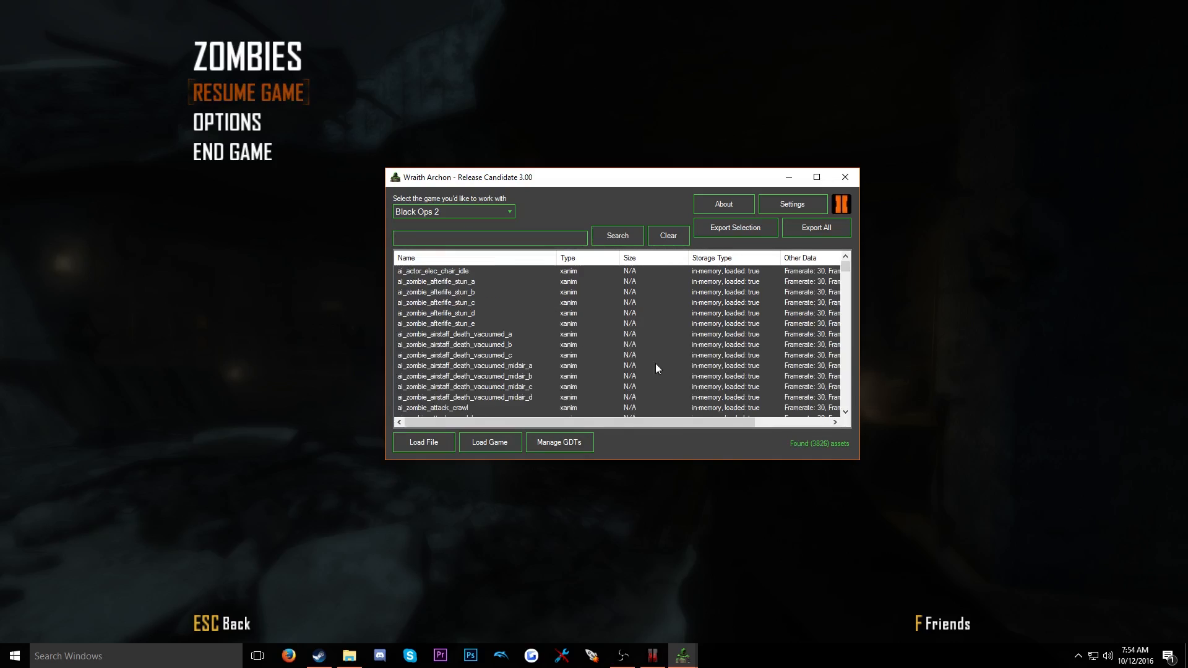
Select the viewmodel_scar_h animations from reload through sprint_out_empty
drag(845, 267, 845, 339)
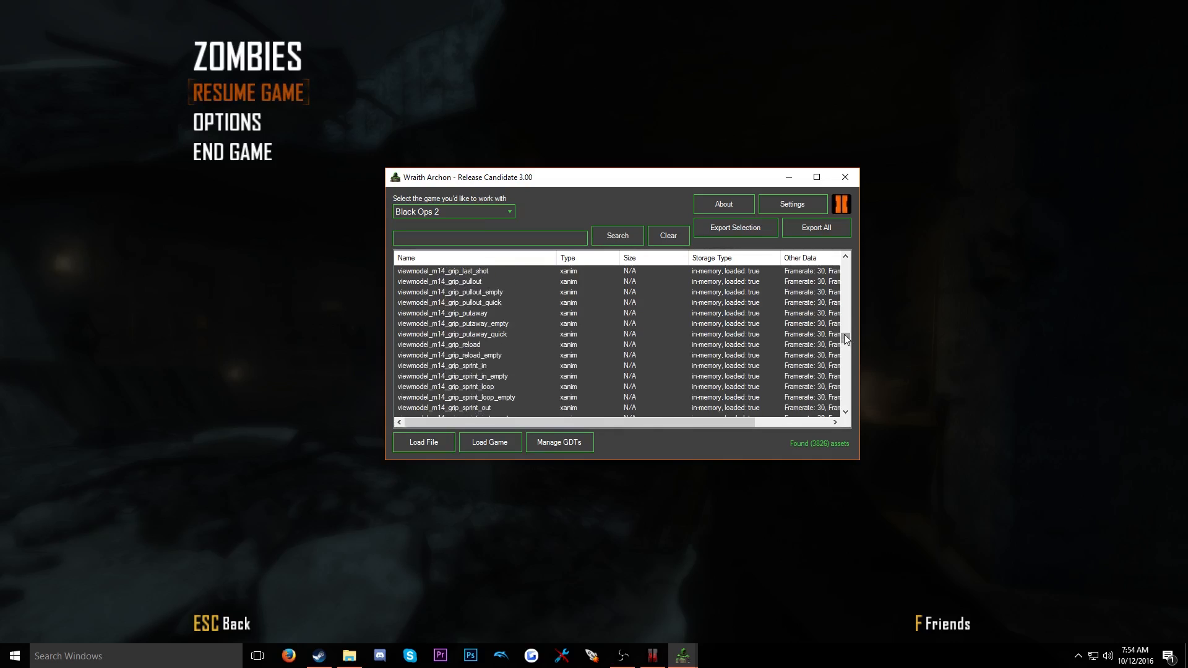
scroll(572, 305, down, 10)
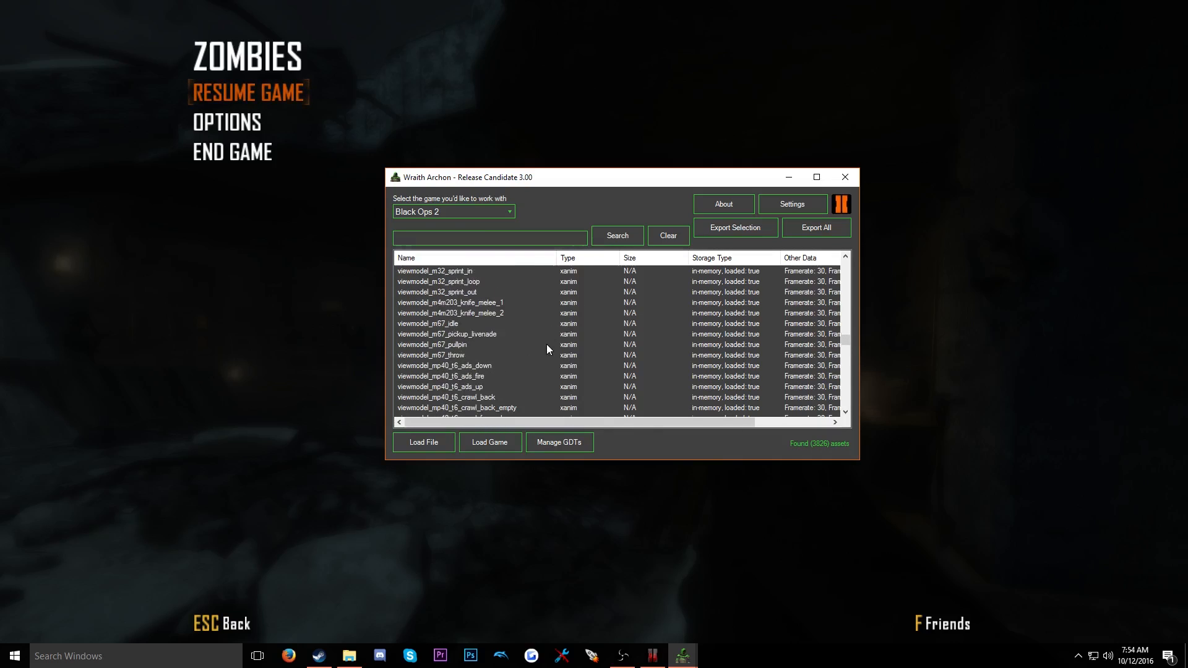
scroll(540, 351, down, 15)
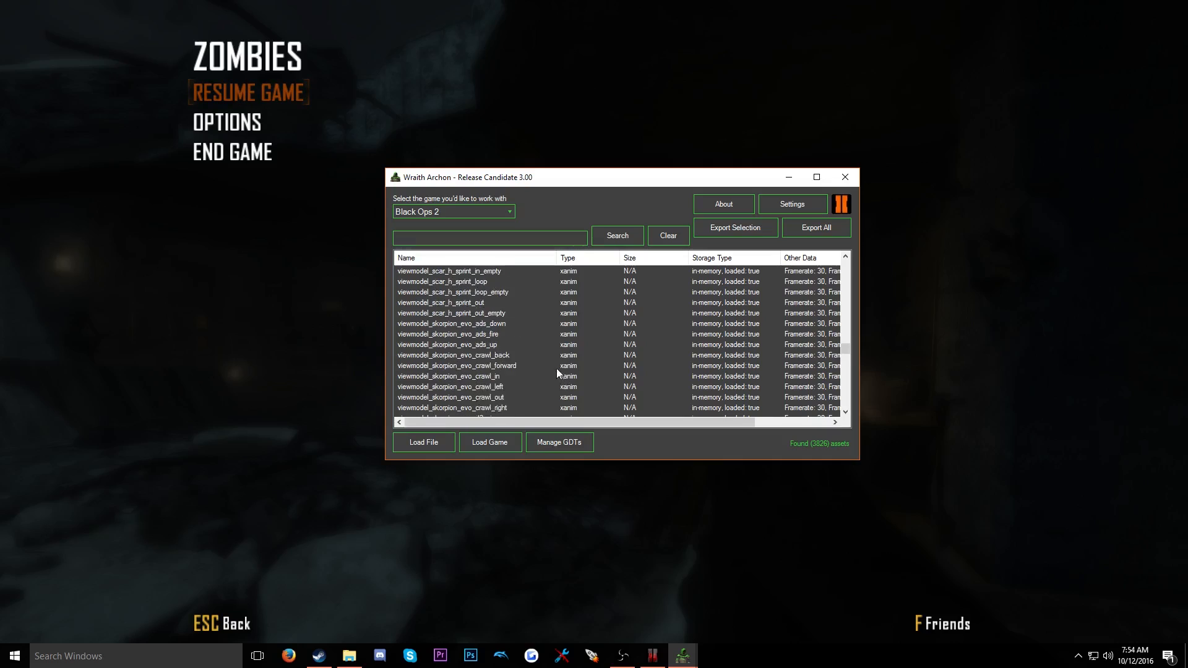
scroll(518, 362, down, 4)
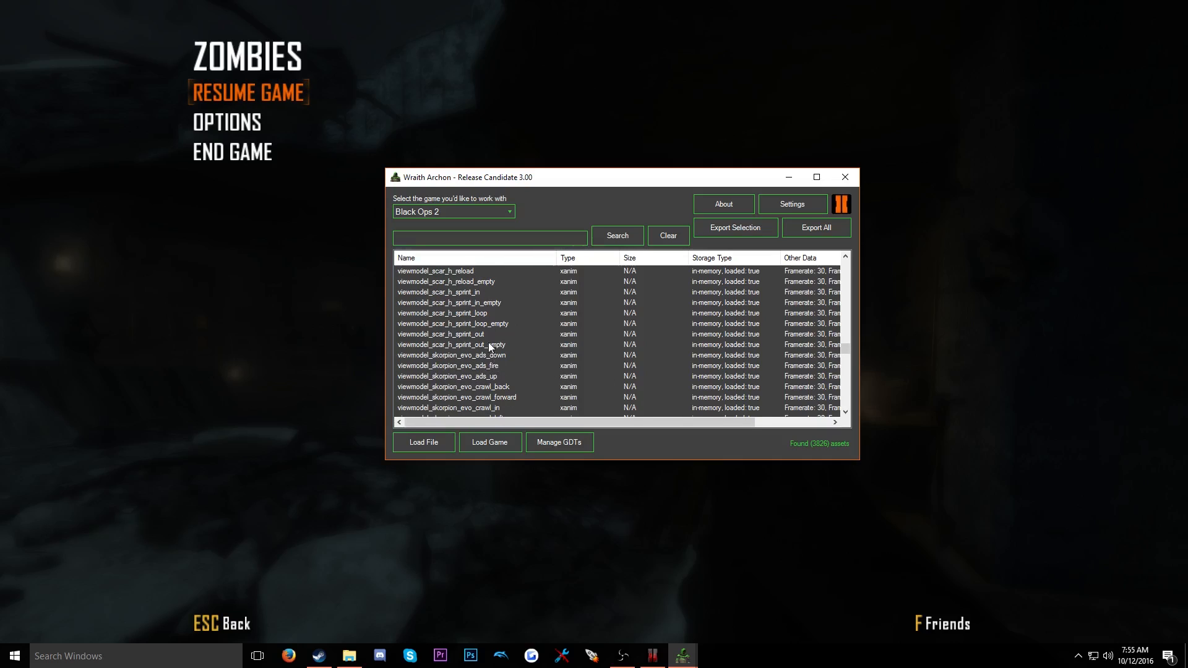
click(495, 345)
scroll(503, 362, up, 2)
scroll(498, 343, down, 1)
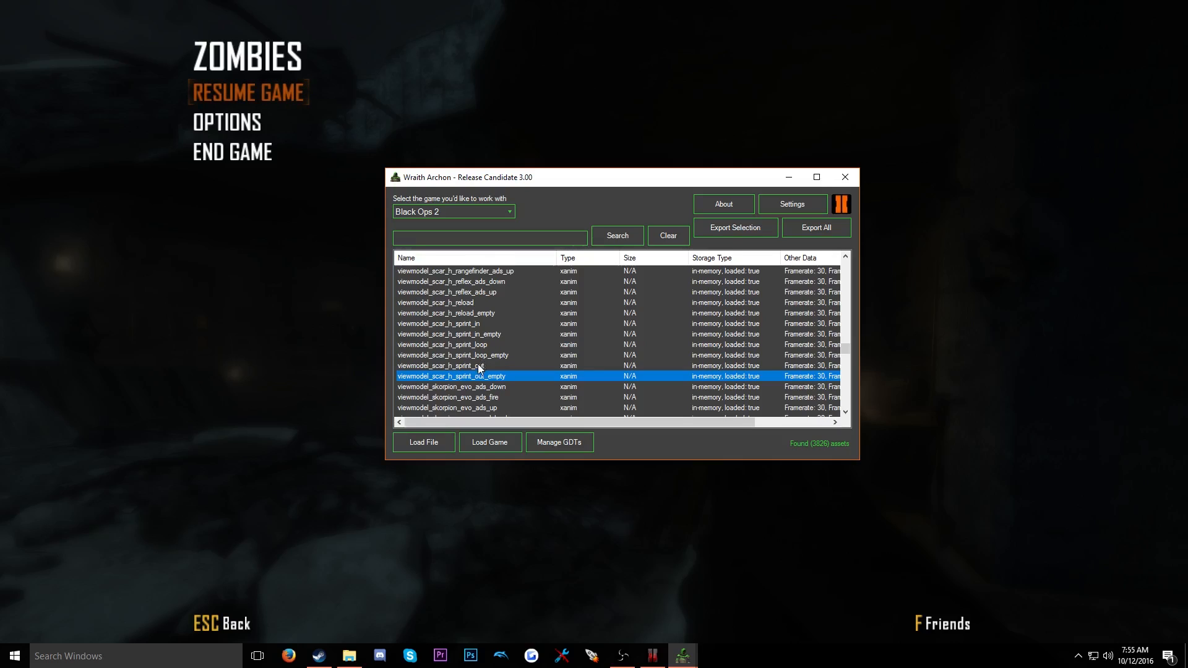
click(498, 367)
click(492, 376)
shift+click(476, 325)
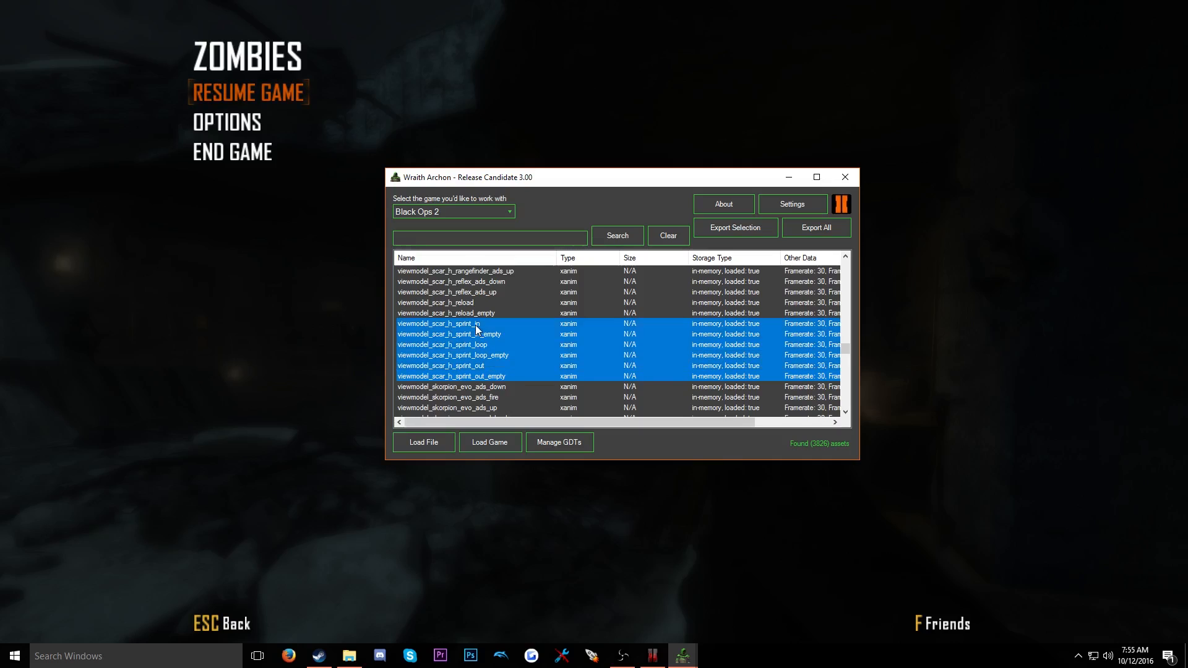
scroll(486, 328, up, 1)
shift+click(480, 335)
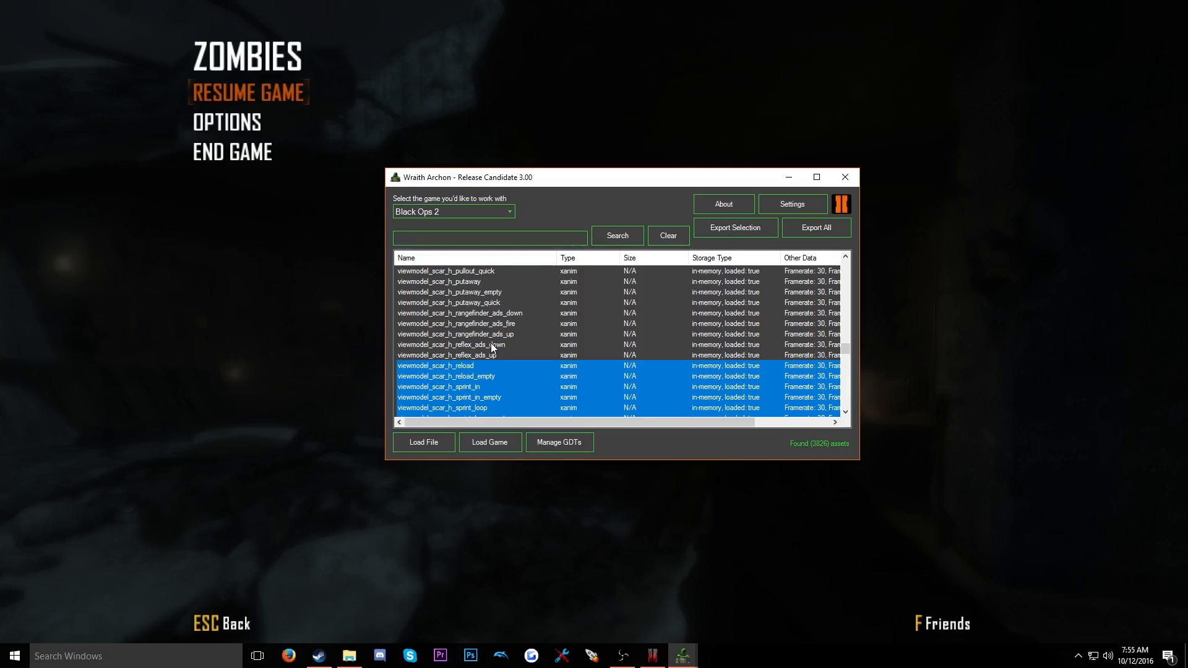
scroll(491, 344, down, 1)
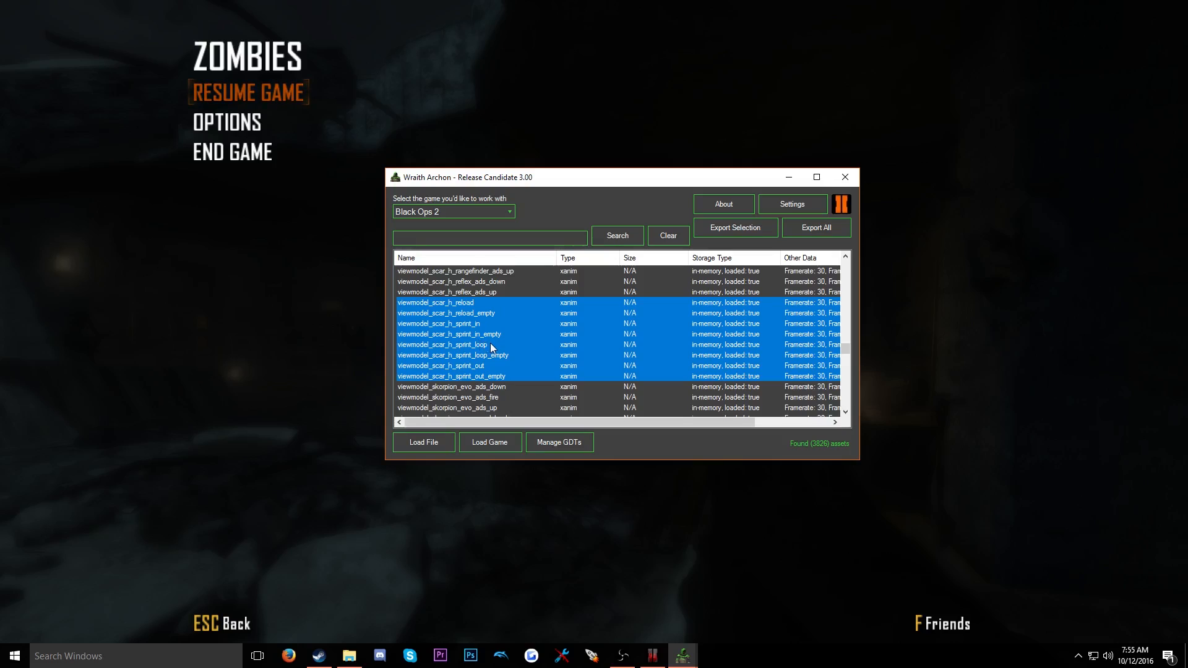
Add the viewmodel_scar_h animations pullout, pullout_quick, putaway and putaway_quick to the selection
scroll(480, 366, up, 3)
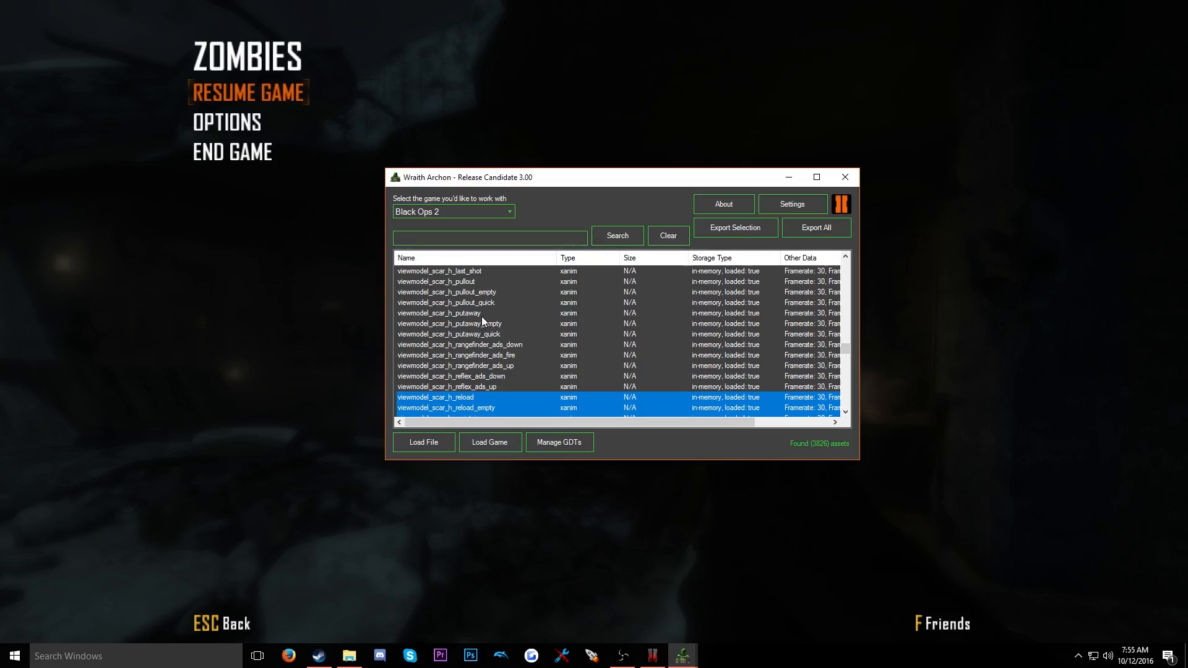
ctrl+click(466, 313)
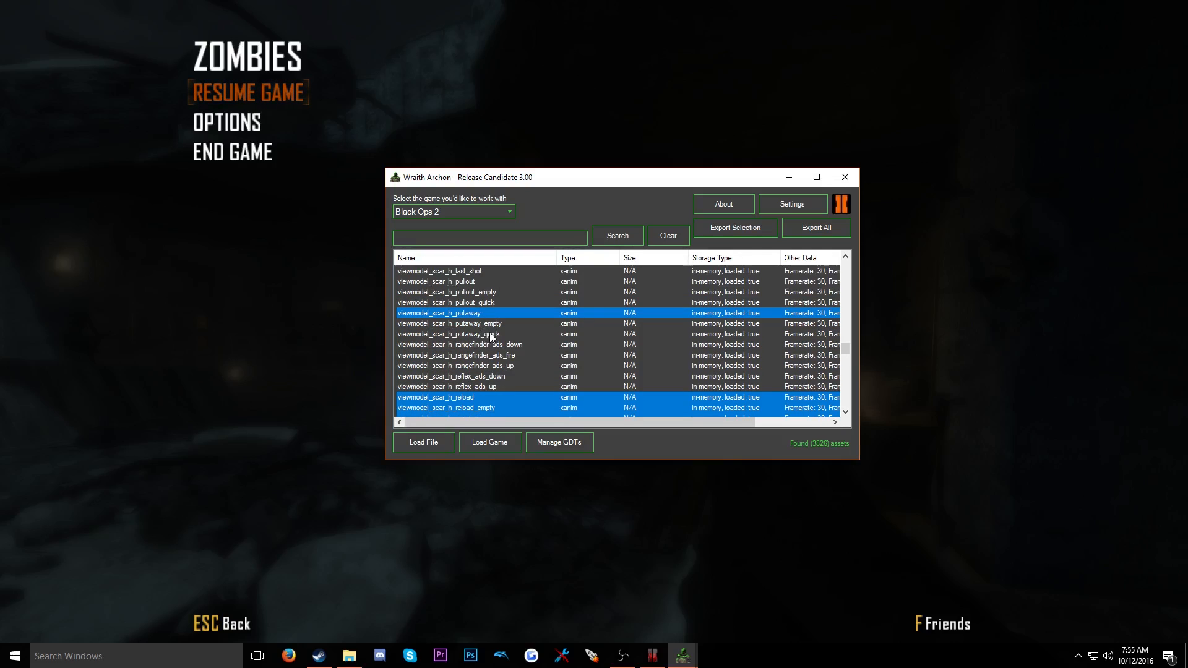
ctrl+click(469, 283)
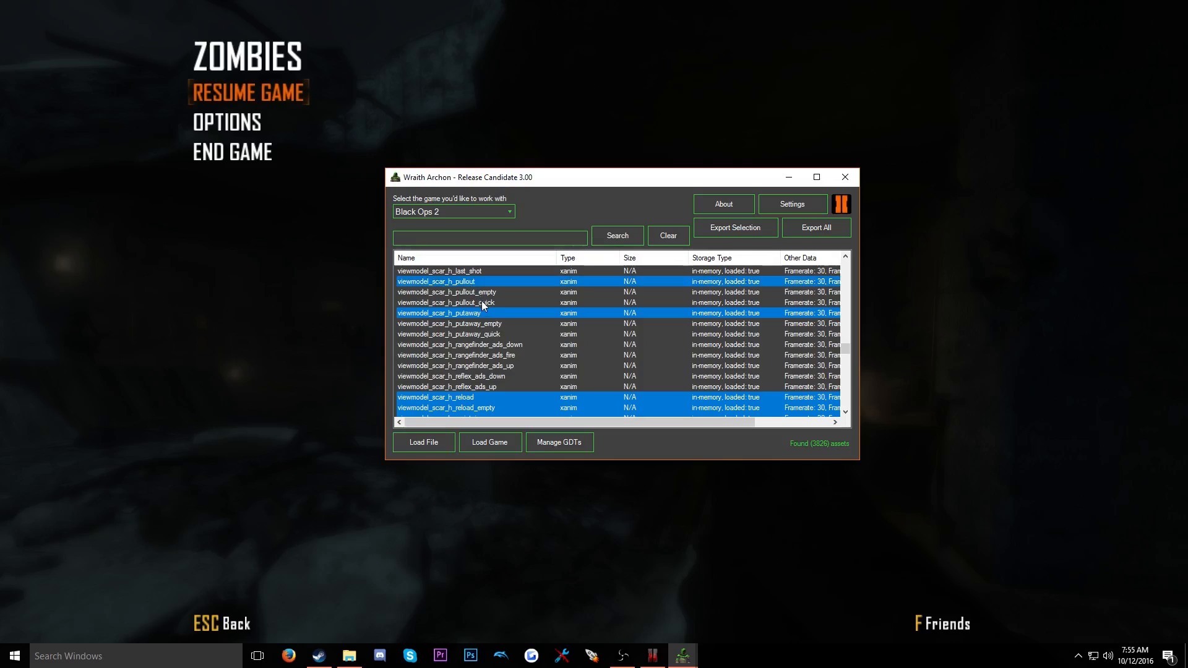
ctrl+click(481, 304)
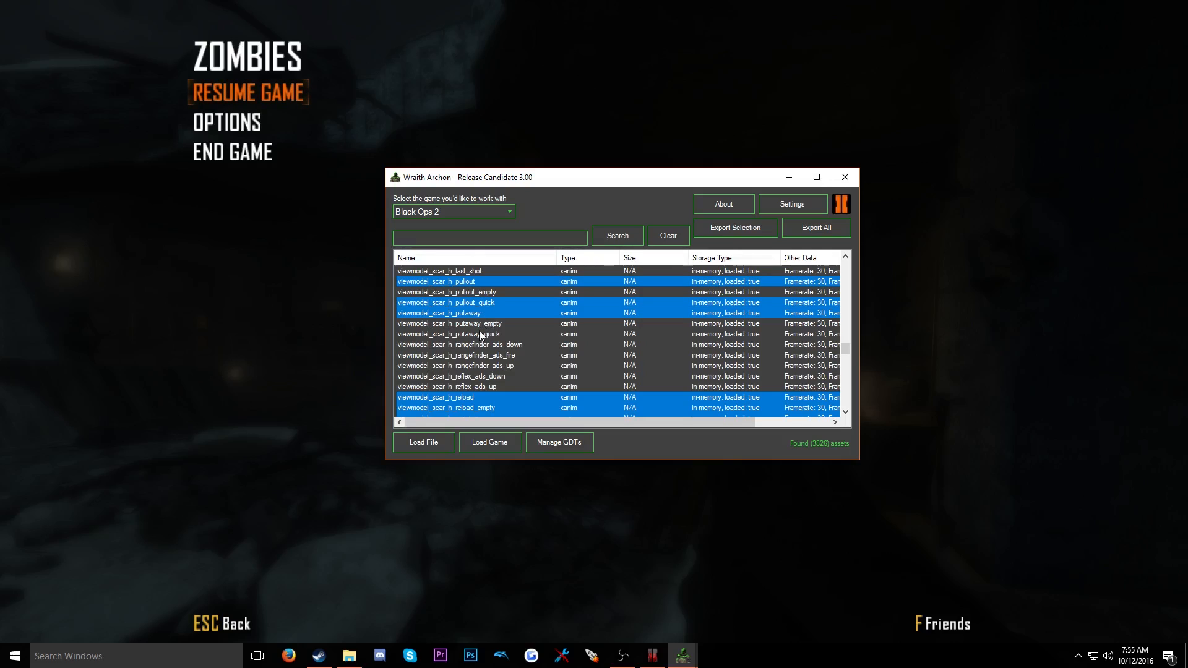
ctrl+click(479, 333)
Add the viewmodel_scar_h animations idle, idle_empty, fire and first_raise to the selection
scroll(481, 333, up, 2)
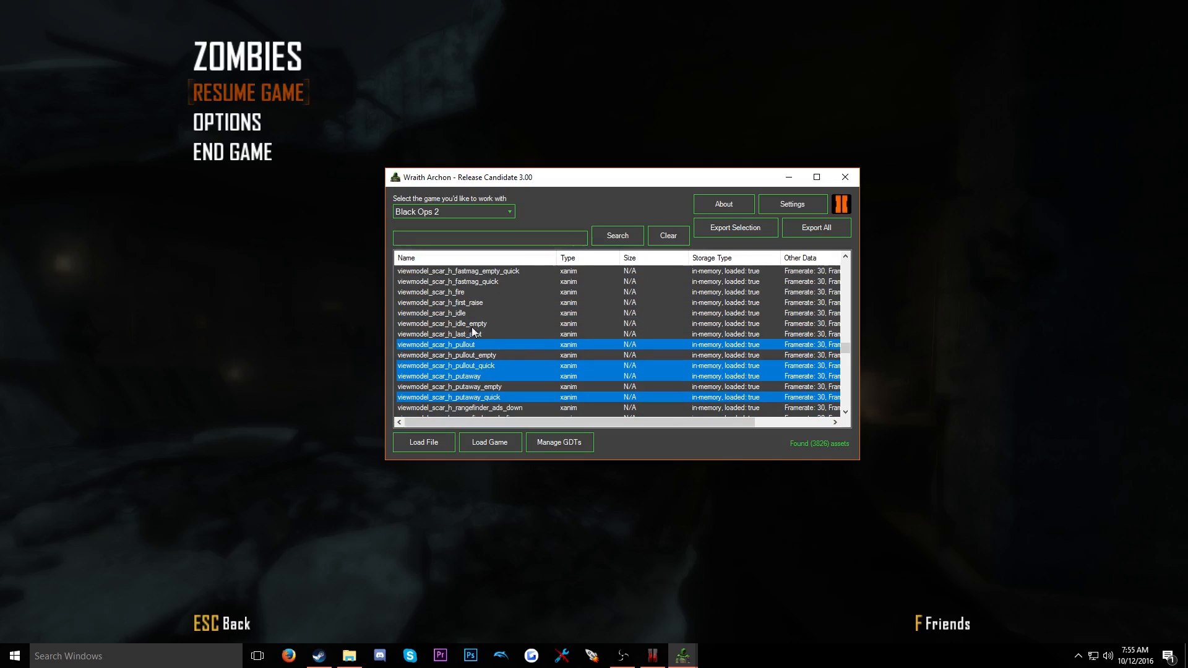
ctrl+click(463, 314)
ctrl+click(465, 324)
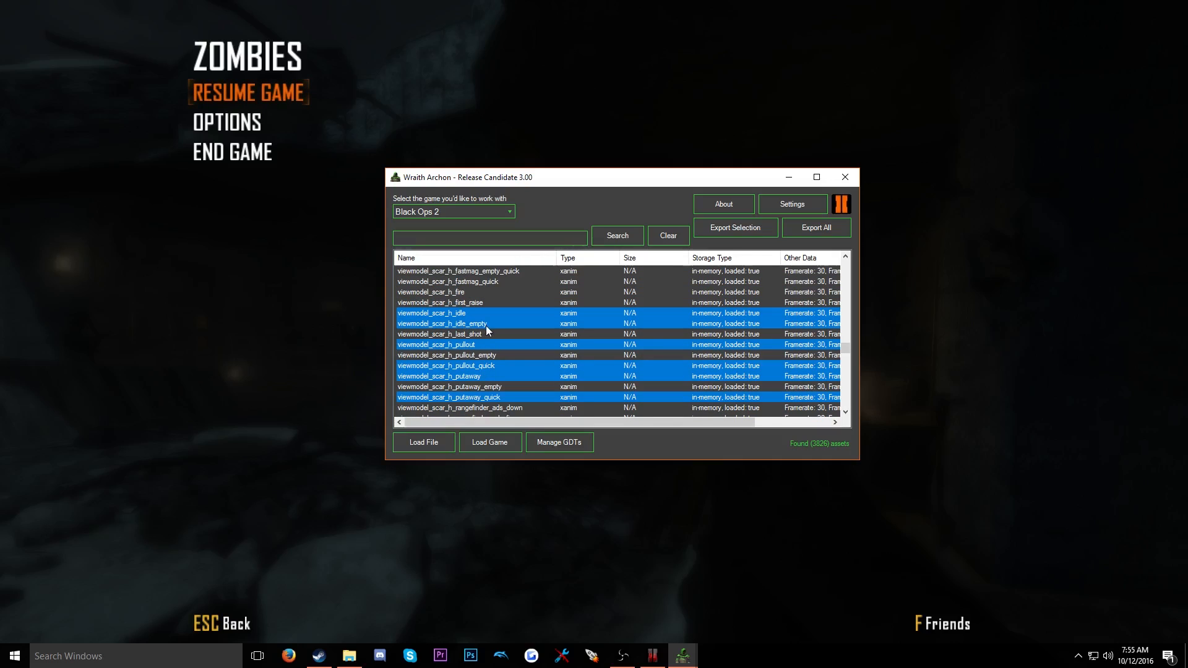
scroll(477, 328, up, 1)
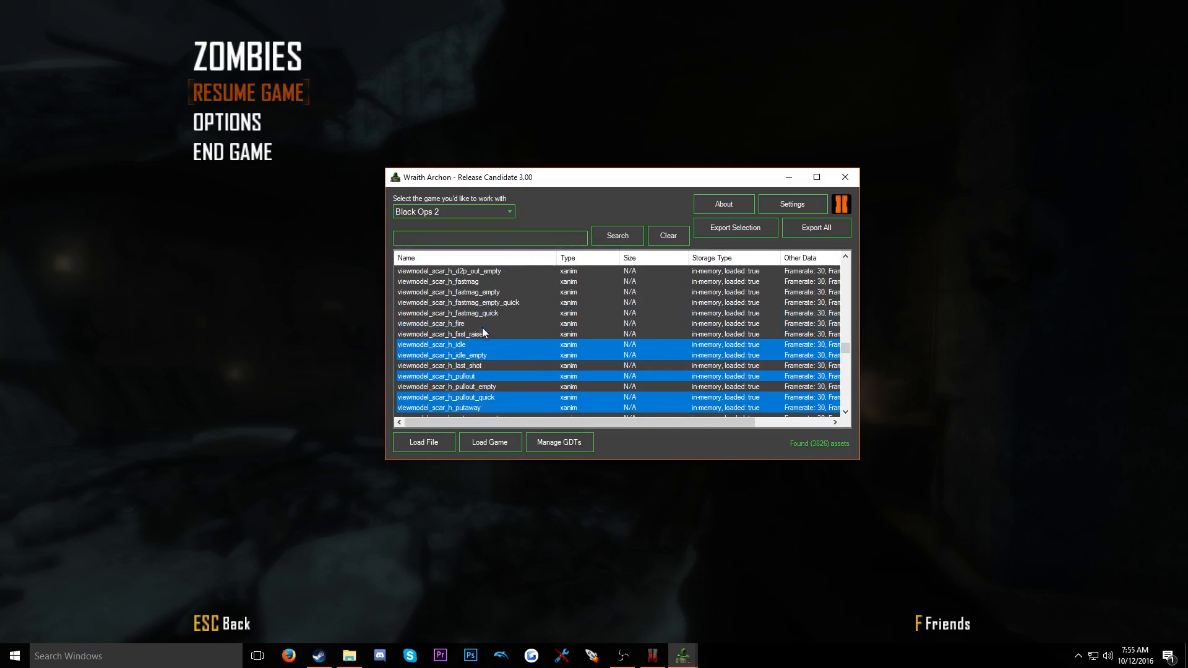
ctrl+click(461, 324)
ctrl+click(470, 333)
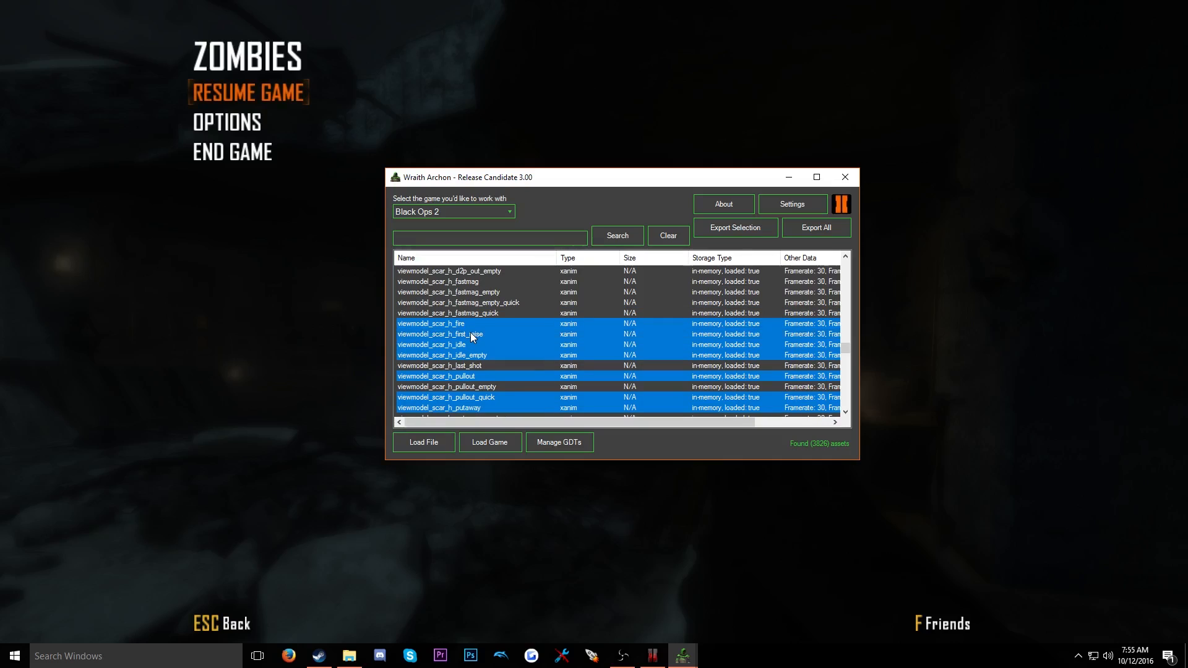
Add the viewmodel_scar_h crawl_left, crawl_out and crawl_right animations and their empty variants to the selection
scroll(474, 332, up, 1)
scroll(473, 348, up, 1)
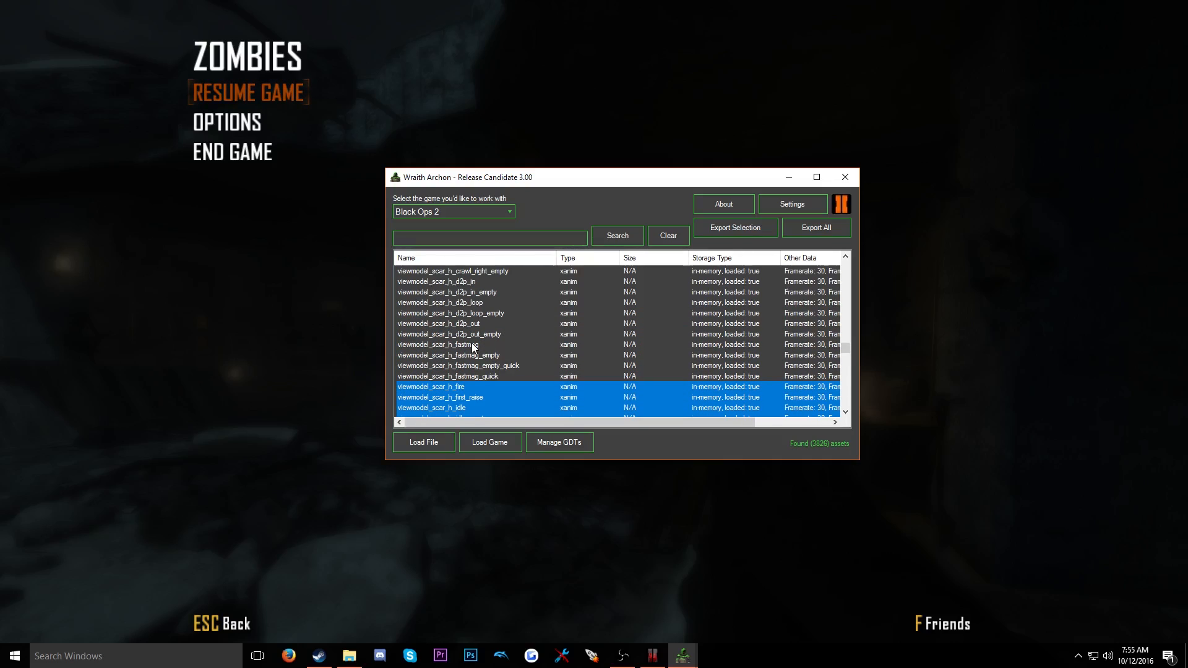
scroll(474, 348, up, 1)
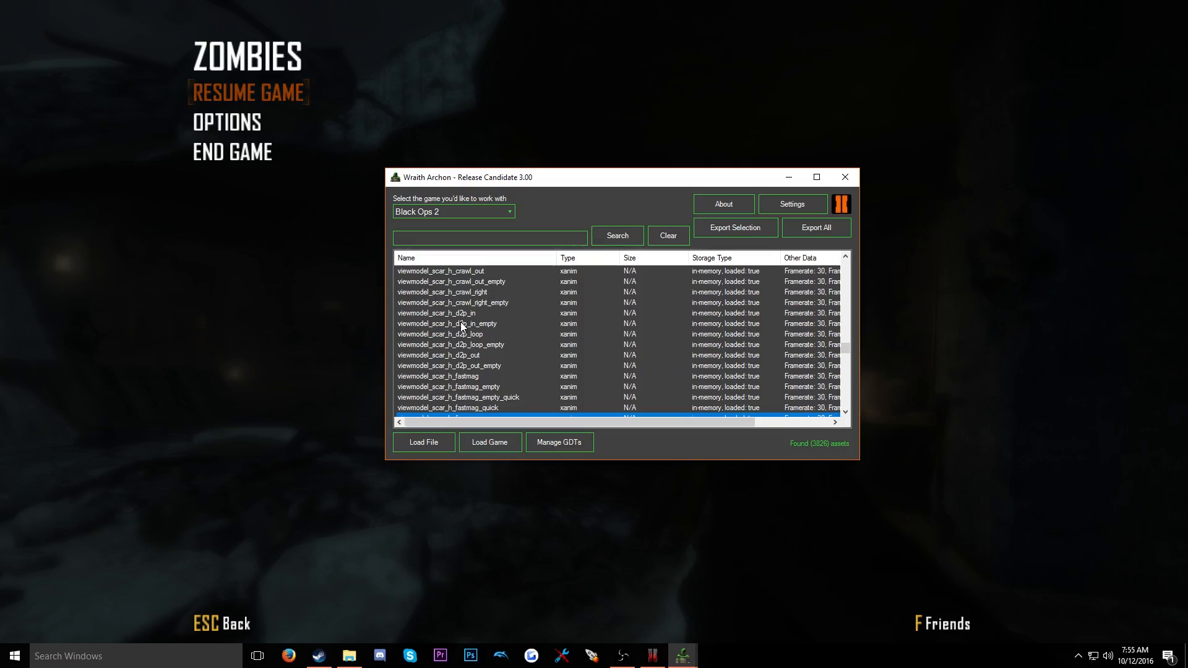
scroll(476, 362, up, 1)
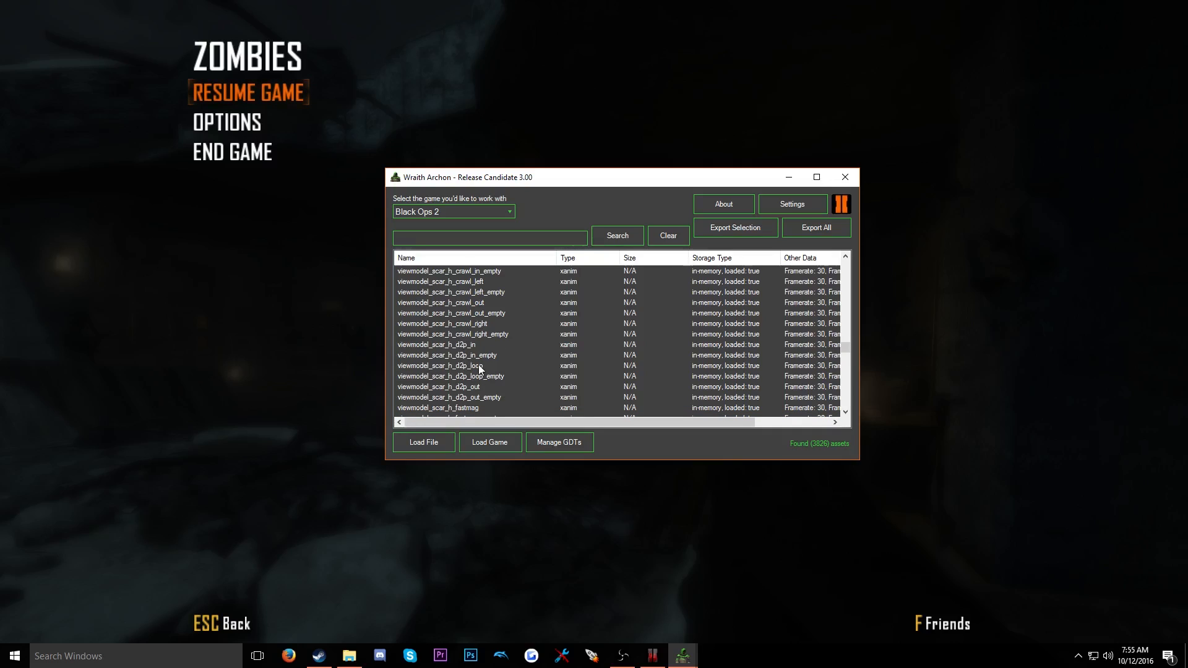
scroll(479, 364, up, 1)
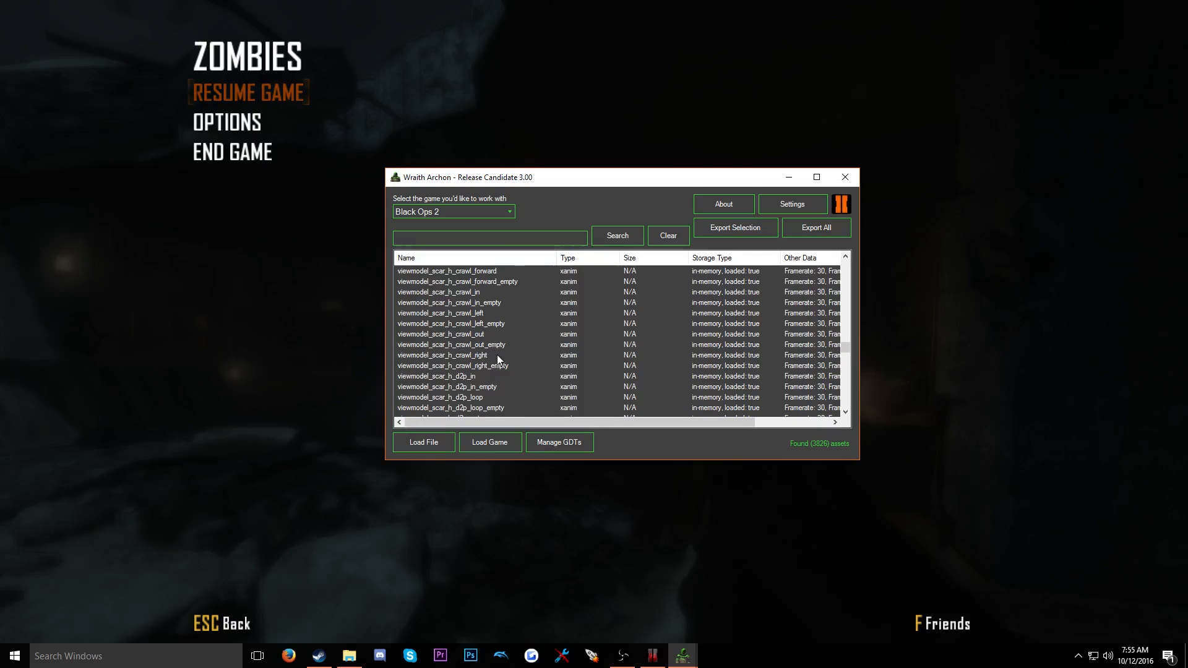
click(486, 355)
ctrl+click(490, 334)
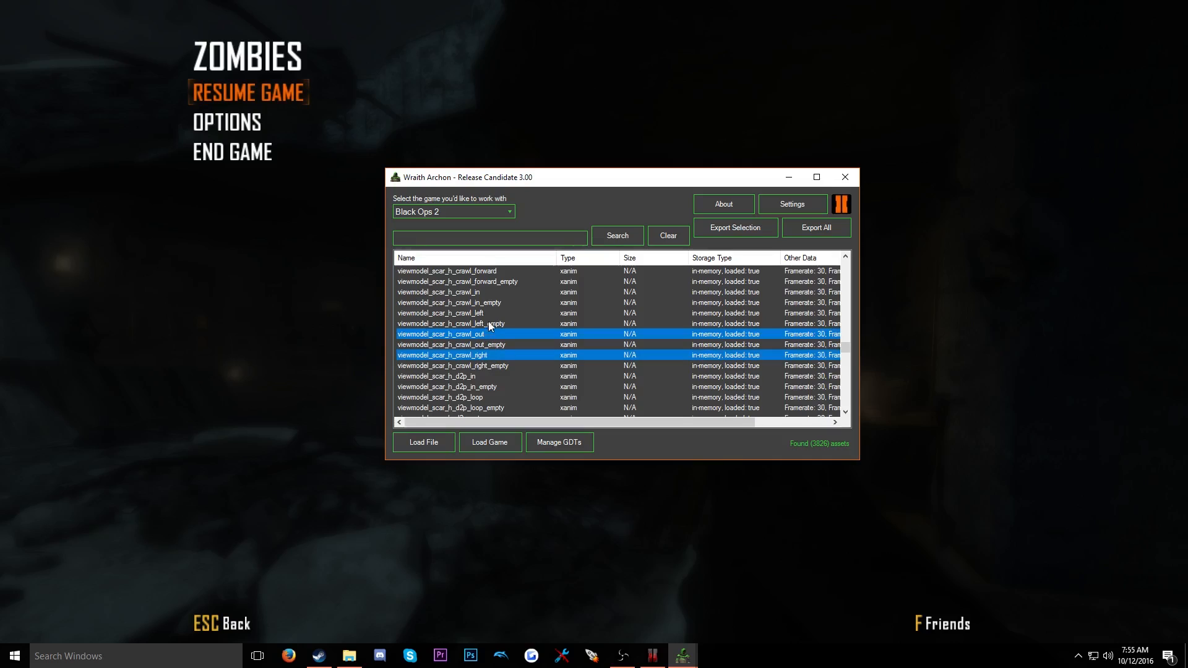
ctrl+click(490, 313)
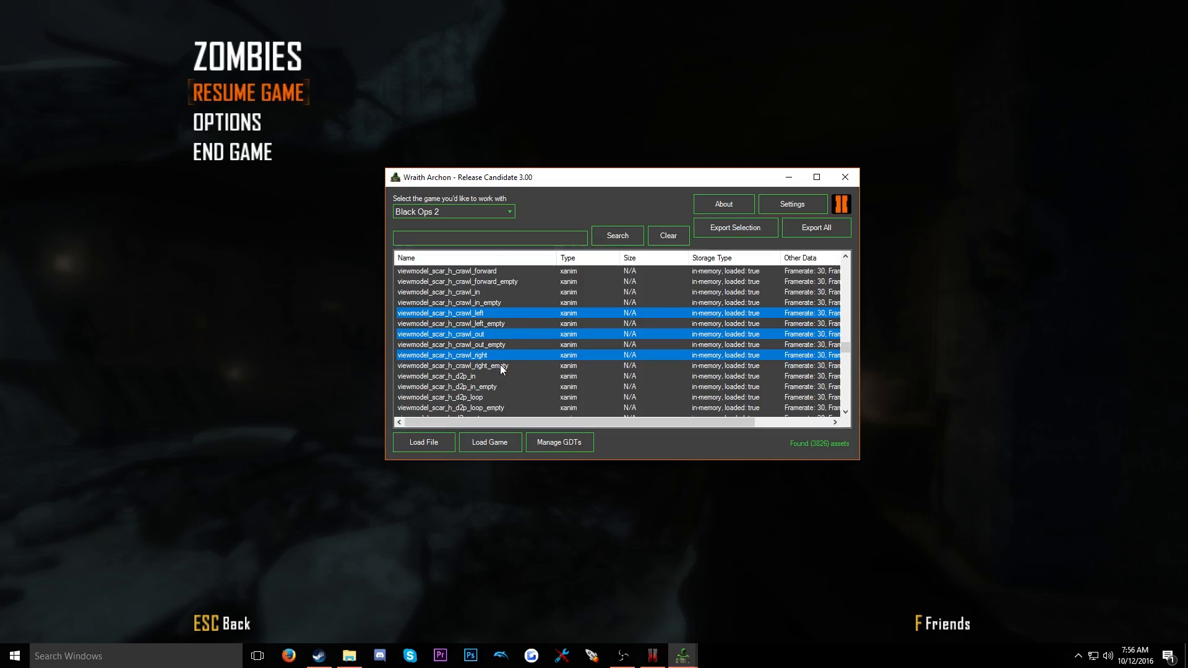
ctrl+click(500, 365)
ctrl+click(502, 345)
ctrl+click(502, 324)
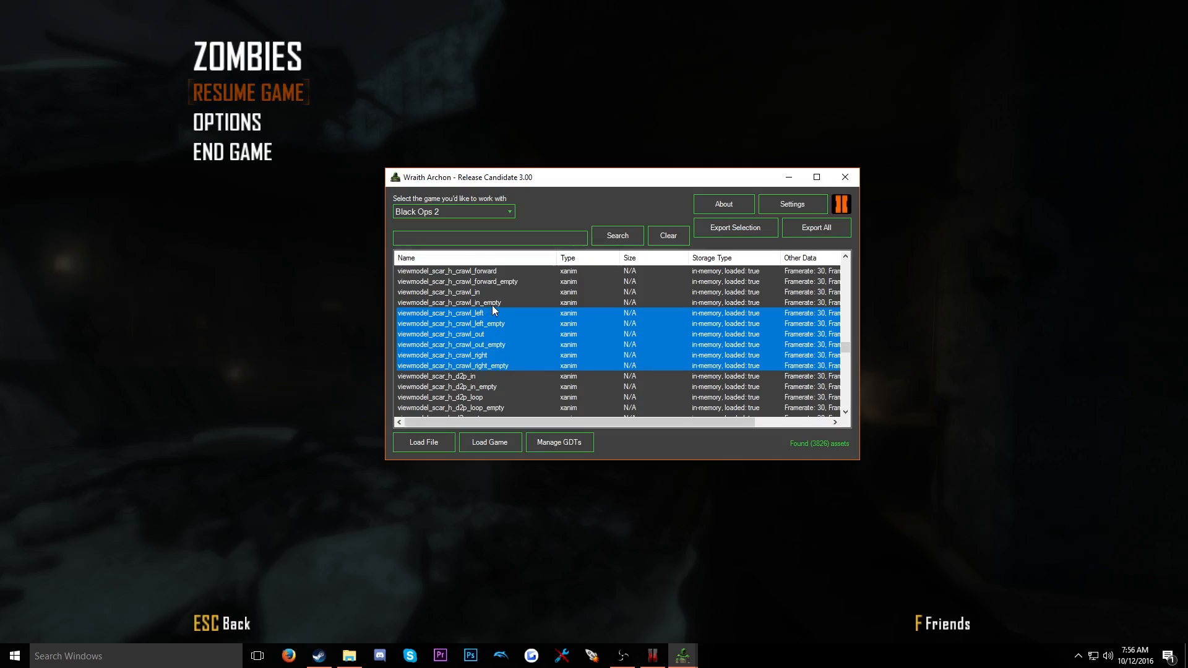
Add the viewmodel_scar_h crawl_in, crawl_forward and crawl_back animations and their empty variants to the selection
ctrl+click(494, 302)
ctrl+click(496, 293)
scroll(495, 312, up, 2)
ctrl+click(496, 324)
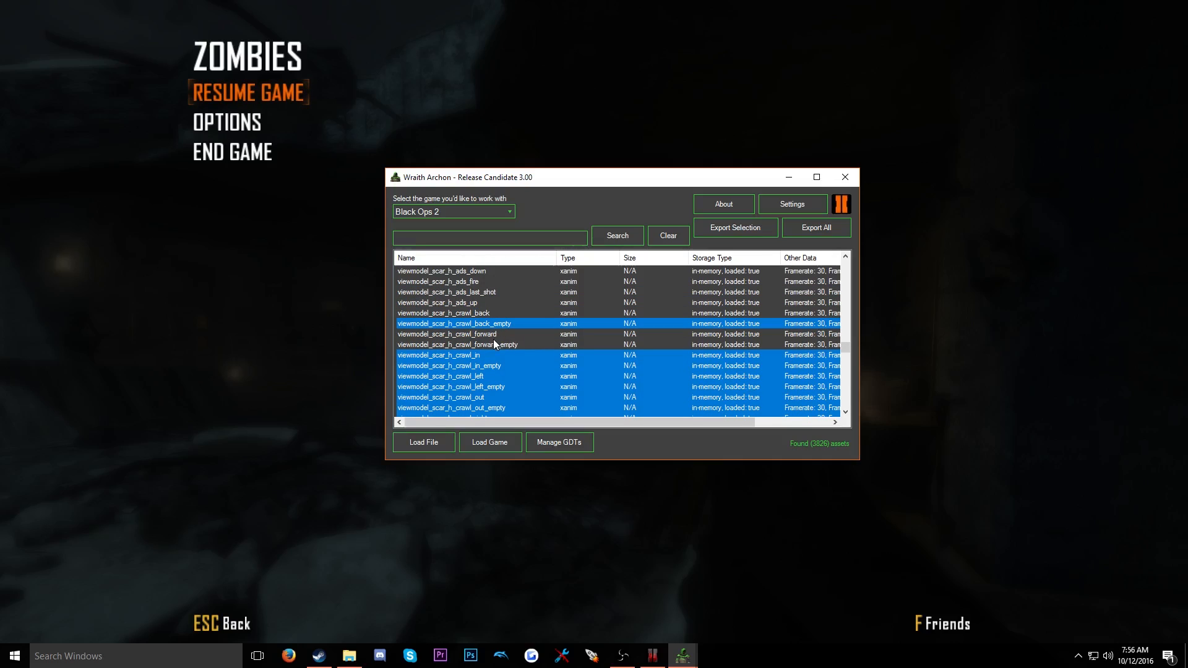
ctrl+click(492, 344)
ctrl+click(491, 334)
ctrl+click(489, 313)
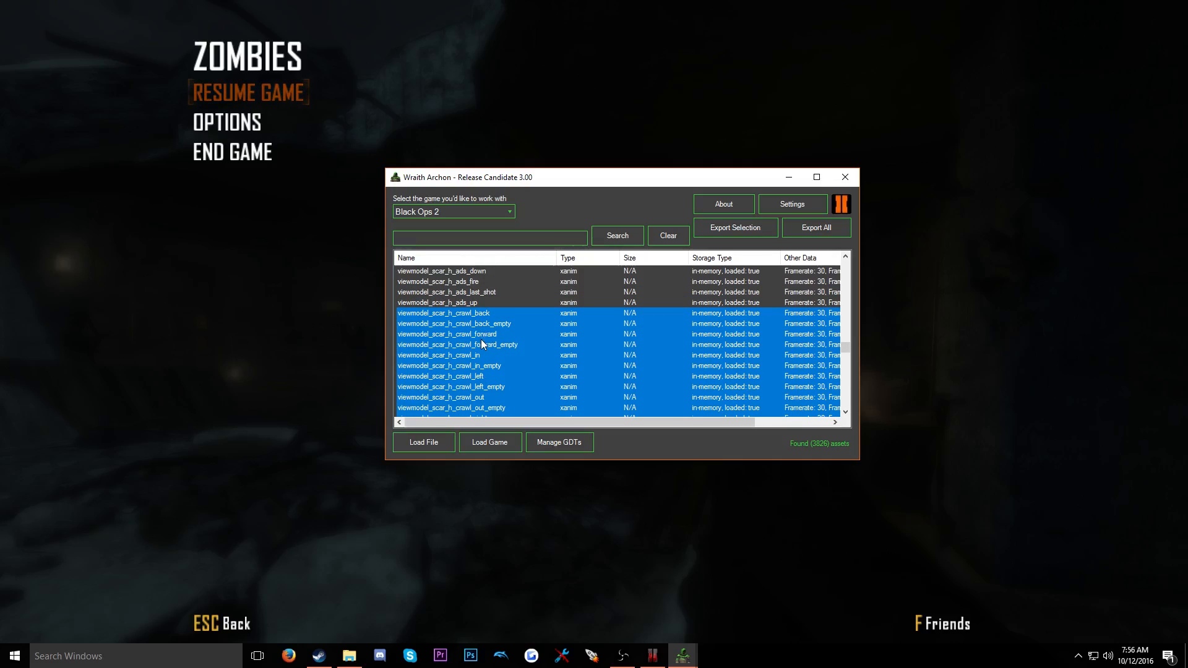
Add viewmodel_scar_h ads_up, ads_fire and ads_down to the selection and export all selected animations
scroll(475, 337, up, 1)
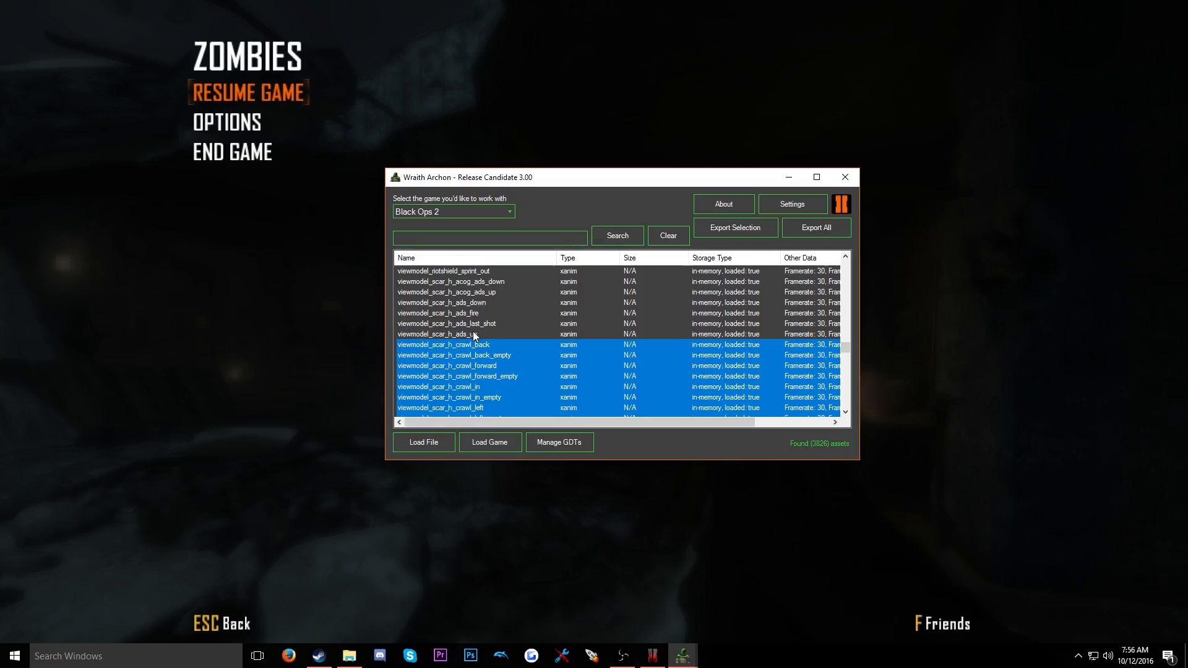
ctrl+click(471, 332)
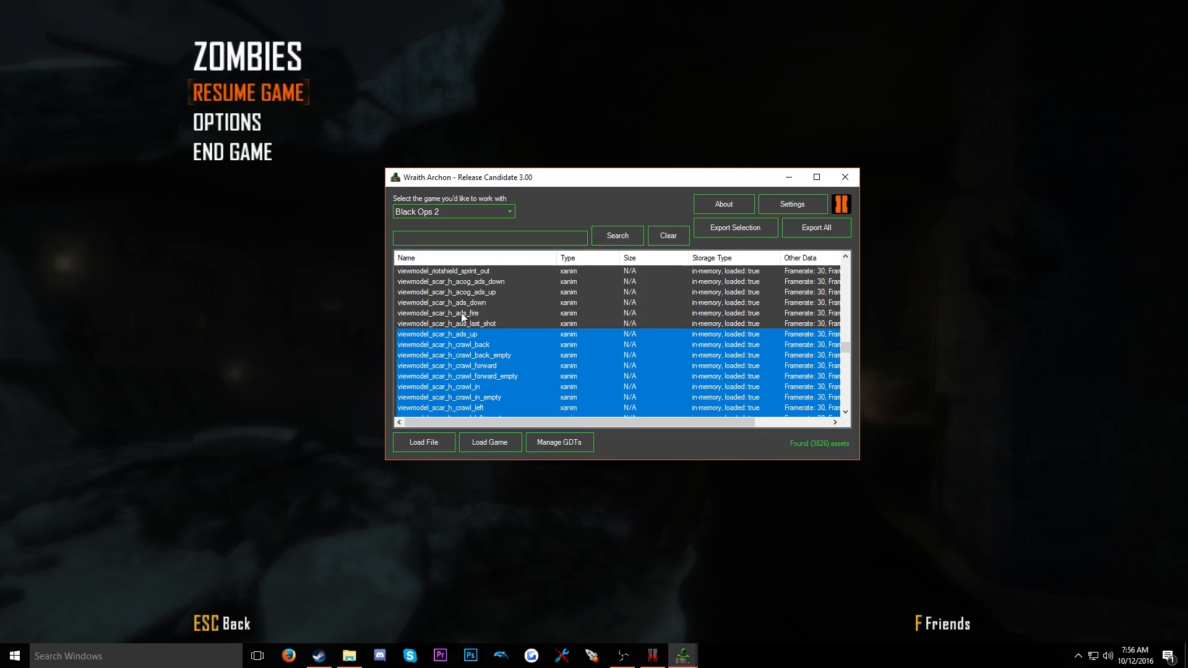
ctrl+click(473, 314)
ctrl+click(468, 303)
scroll(478, 322, up, 1)
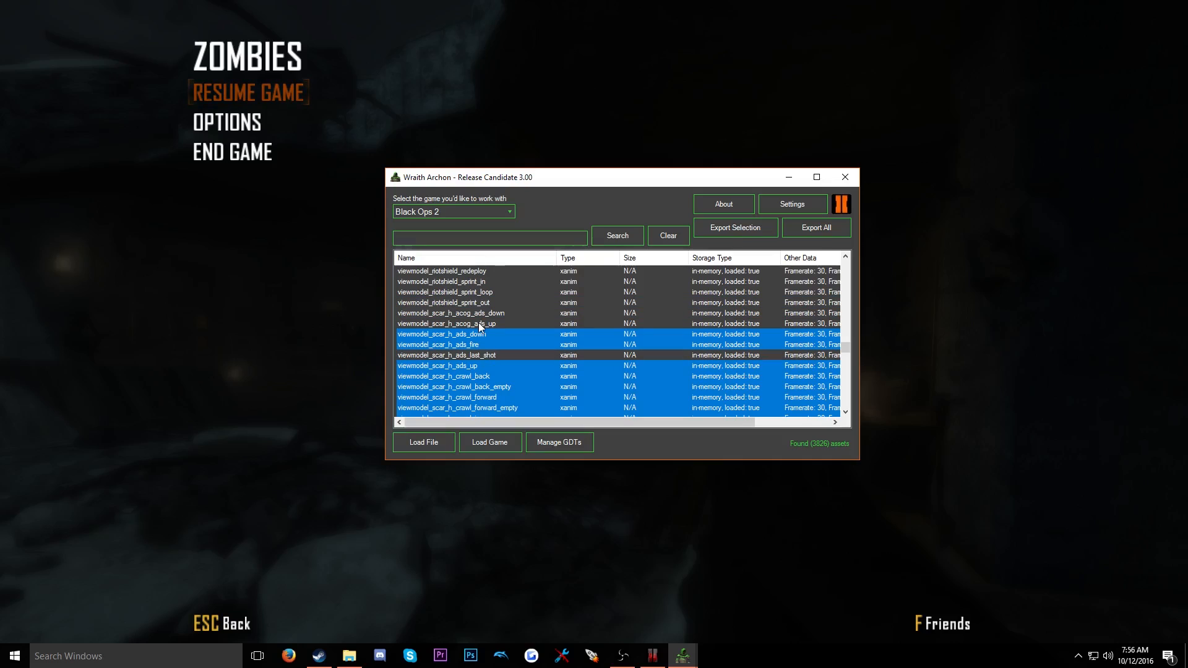
click(735, 227)
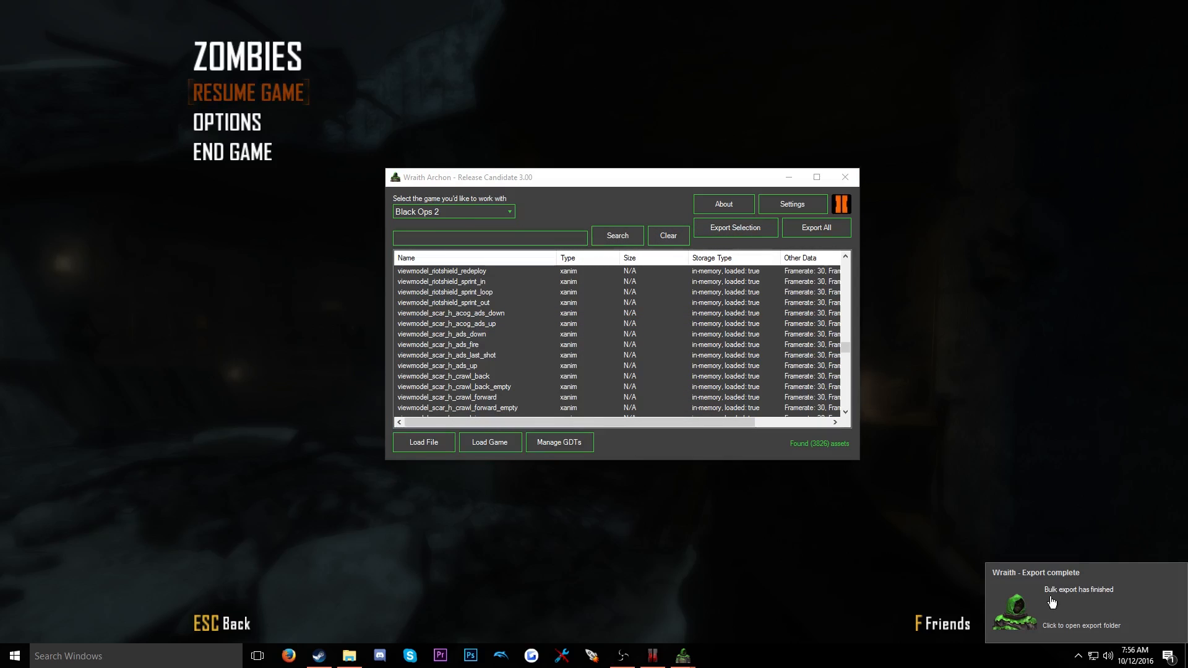
scroll(606, 388, up, 3)
scroll(577, 363, up, 7)
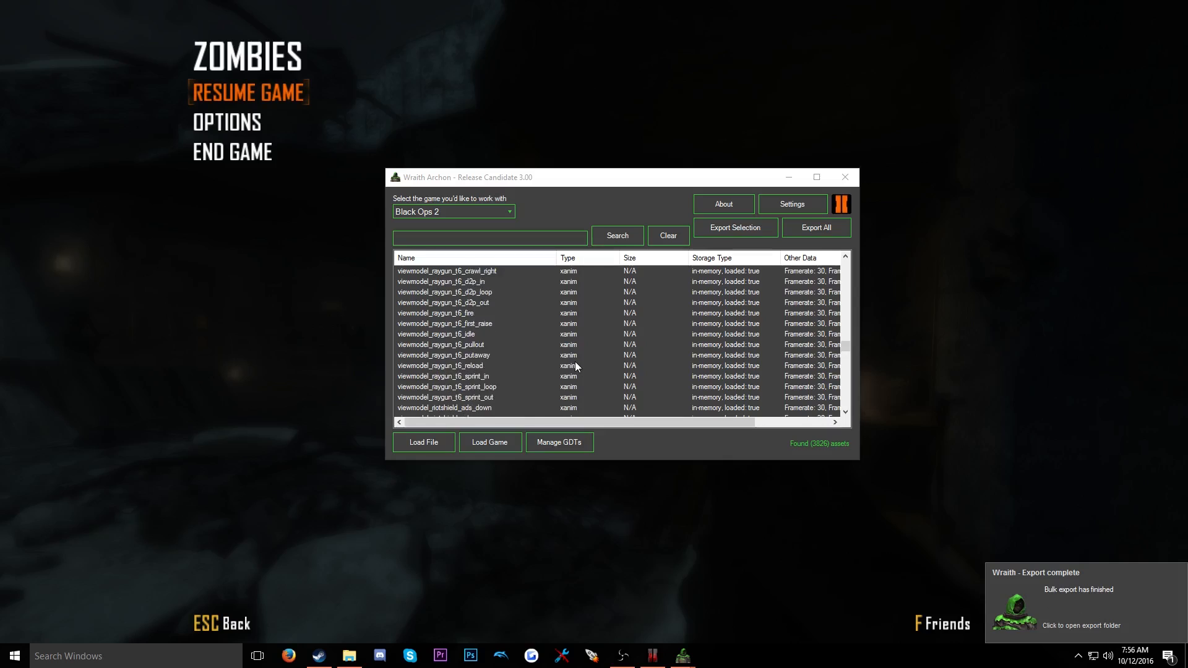
scroll(556, 359, up, 15)
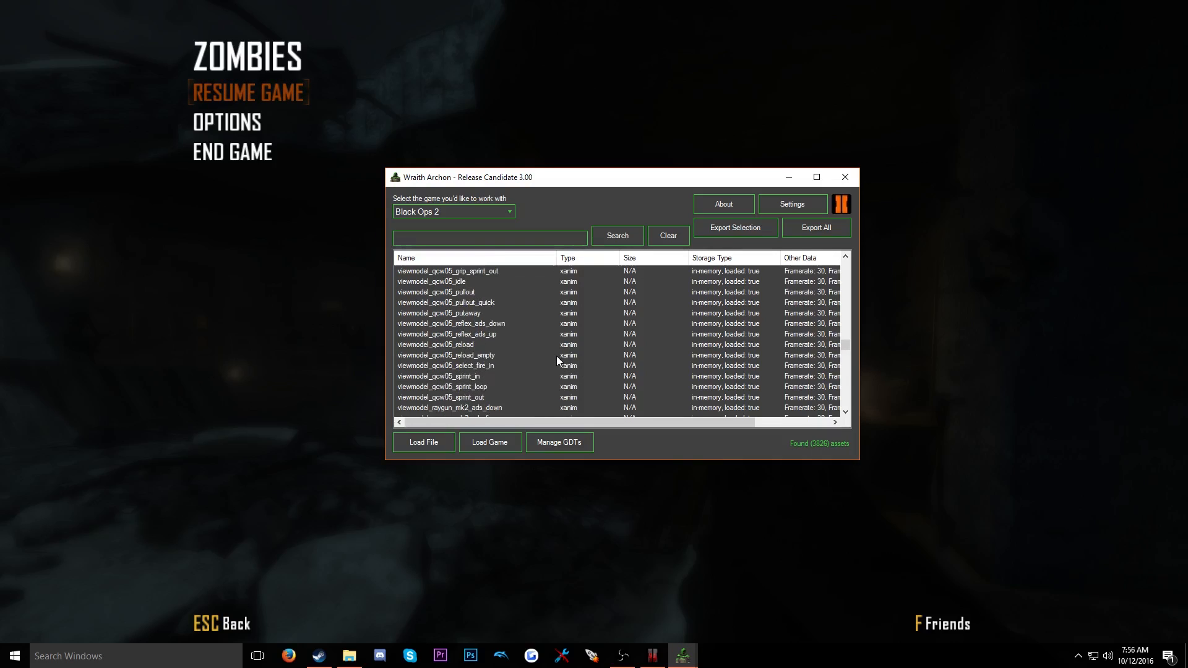
scroll(557, 359, up, 15)
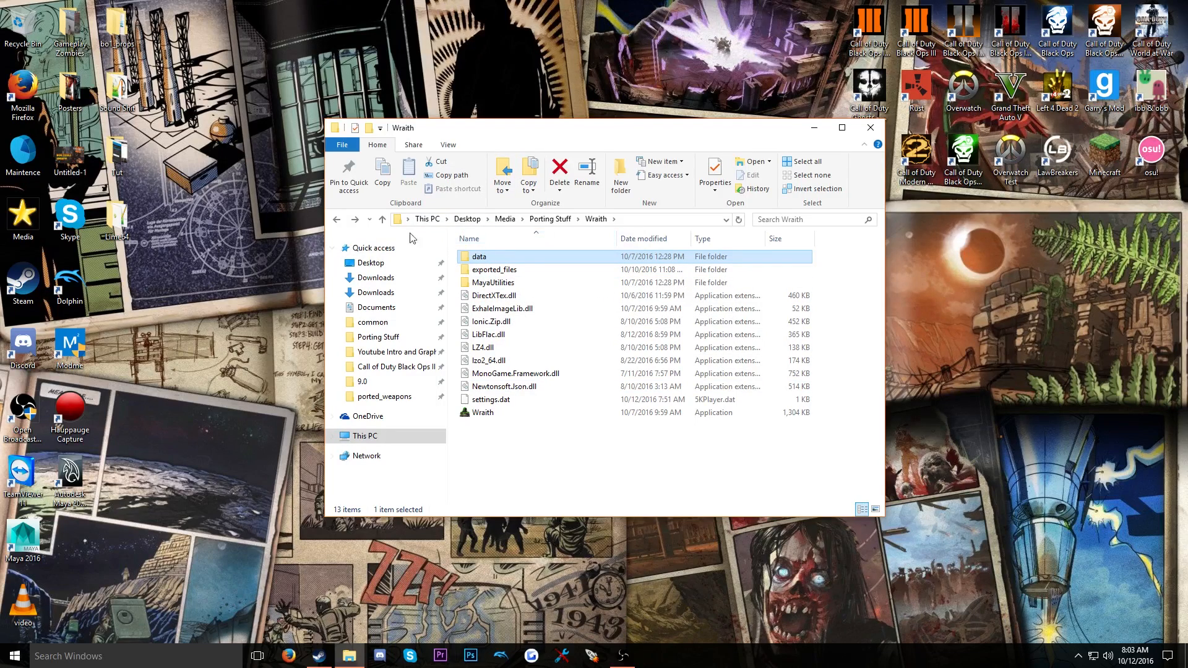
Open the exported t6_wpn_zmb_mc96_view model folder inside exported_files, black_ops_2, xmodels
double_click(504, 269)
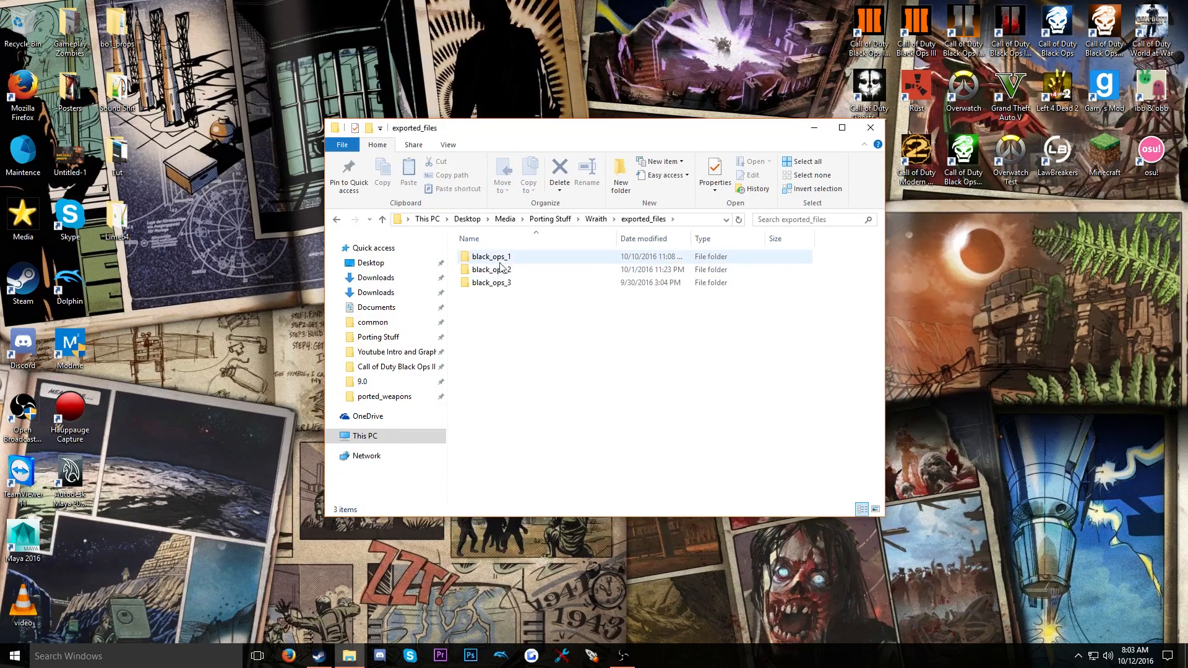
click(516, 271)
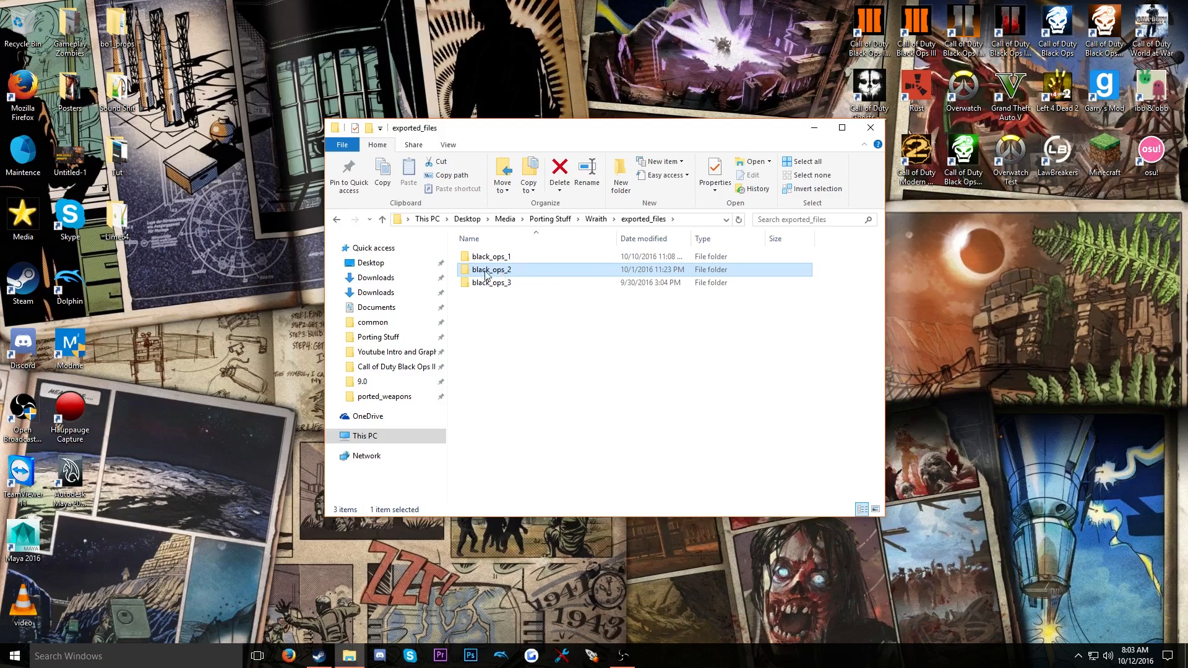
double_click(513, 273)
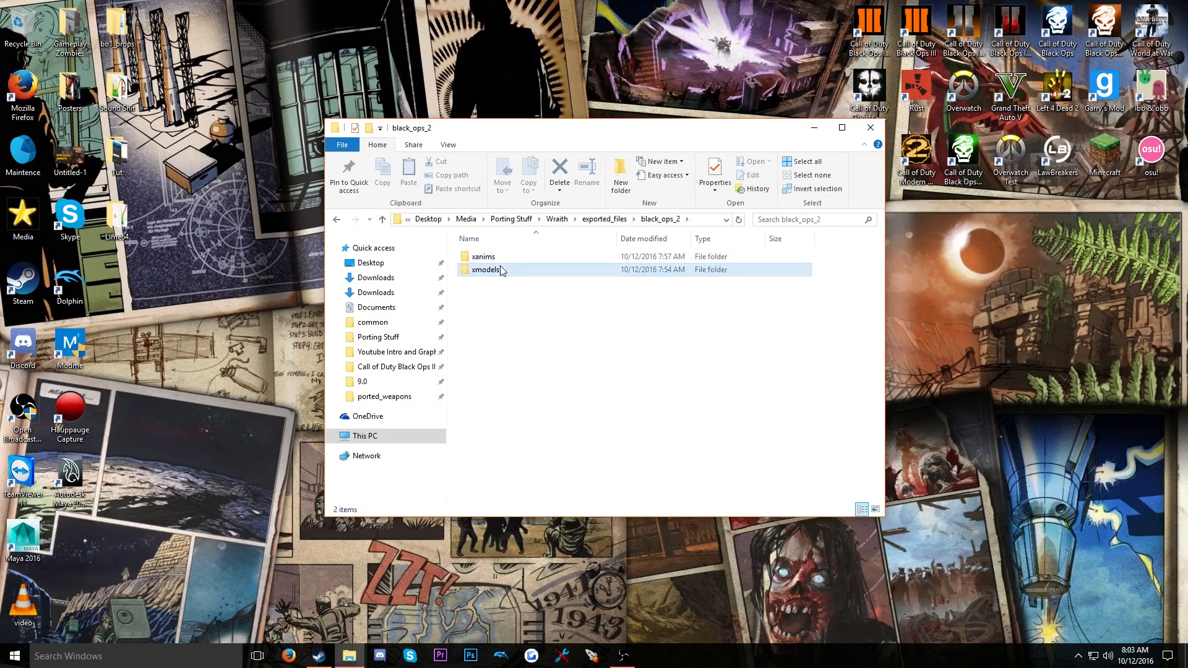
double_click(512, 270)
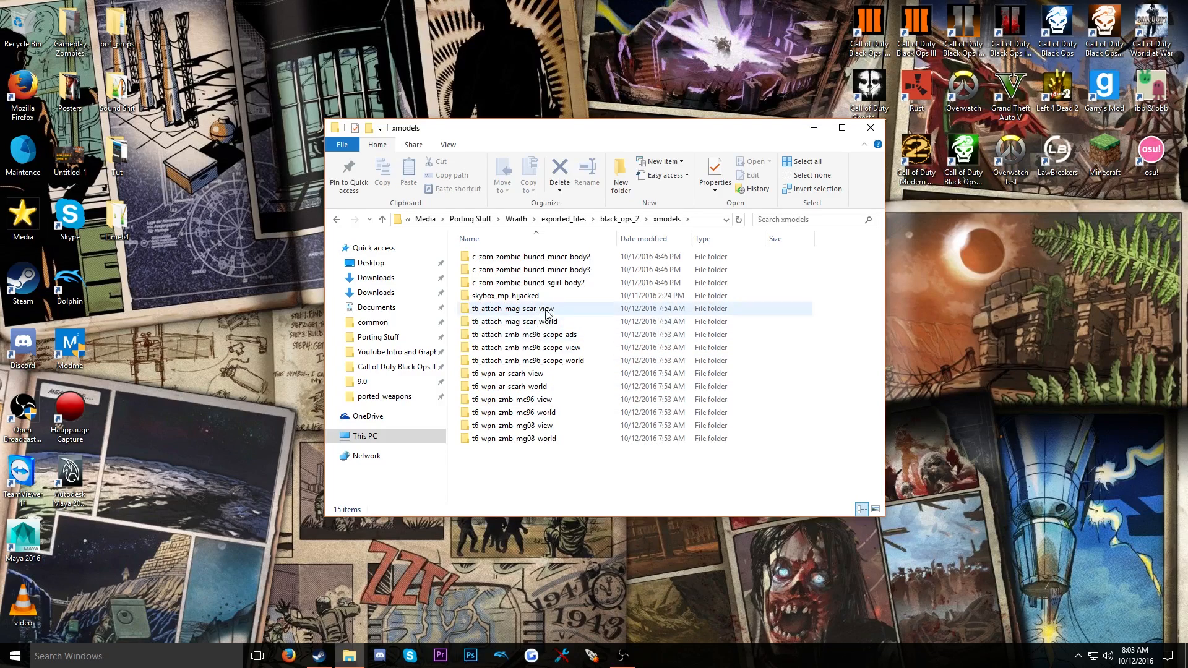
double_click(535, 401)
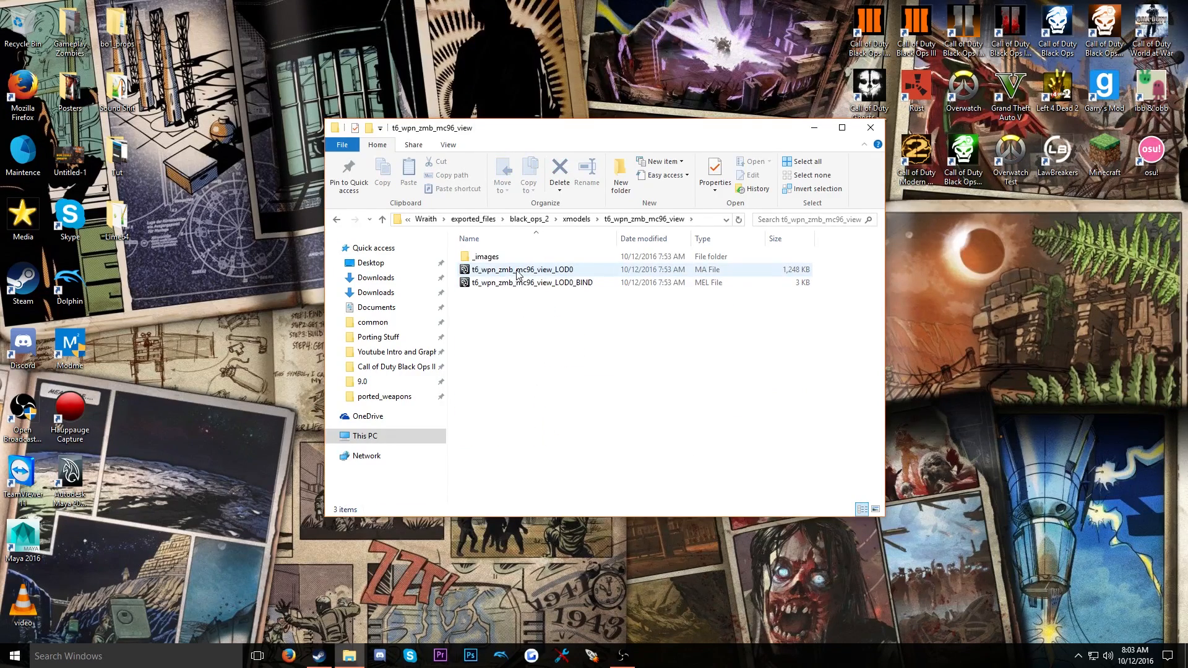
Inspect the exported colour and specular textures in the model's _images folder, and return to the t6_wpn_zmb_mc96_view folder
double_click(506, 260)
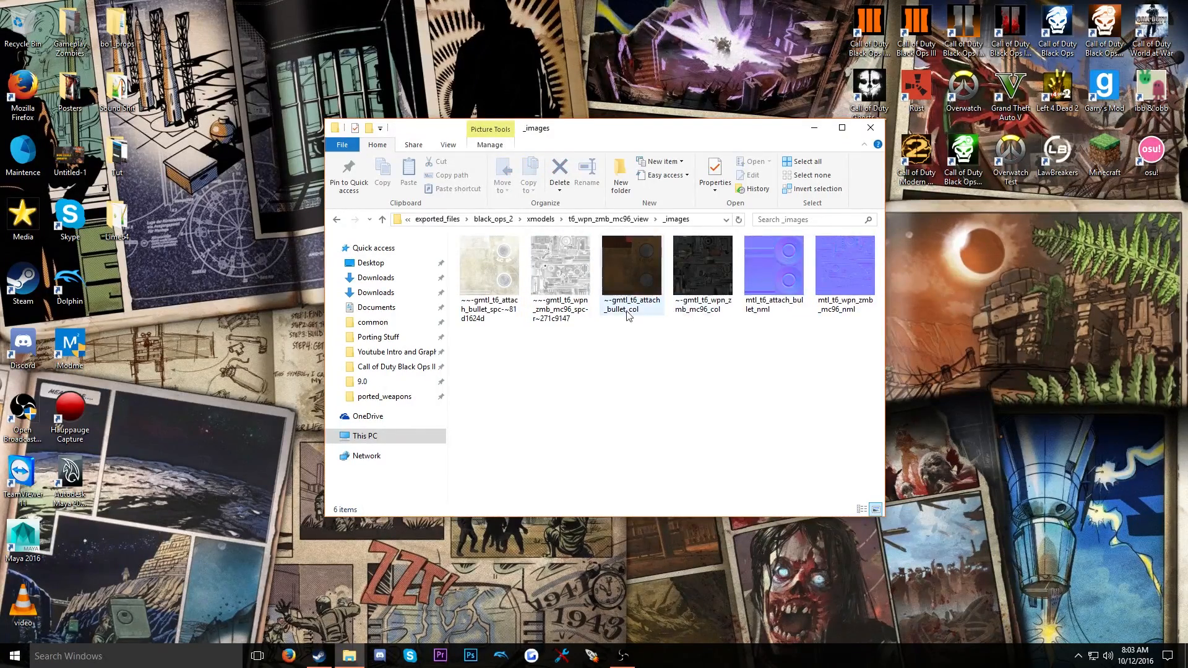
click(653, 310)
click(703, 272)
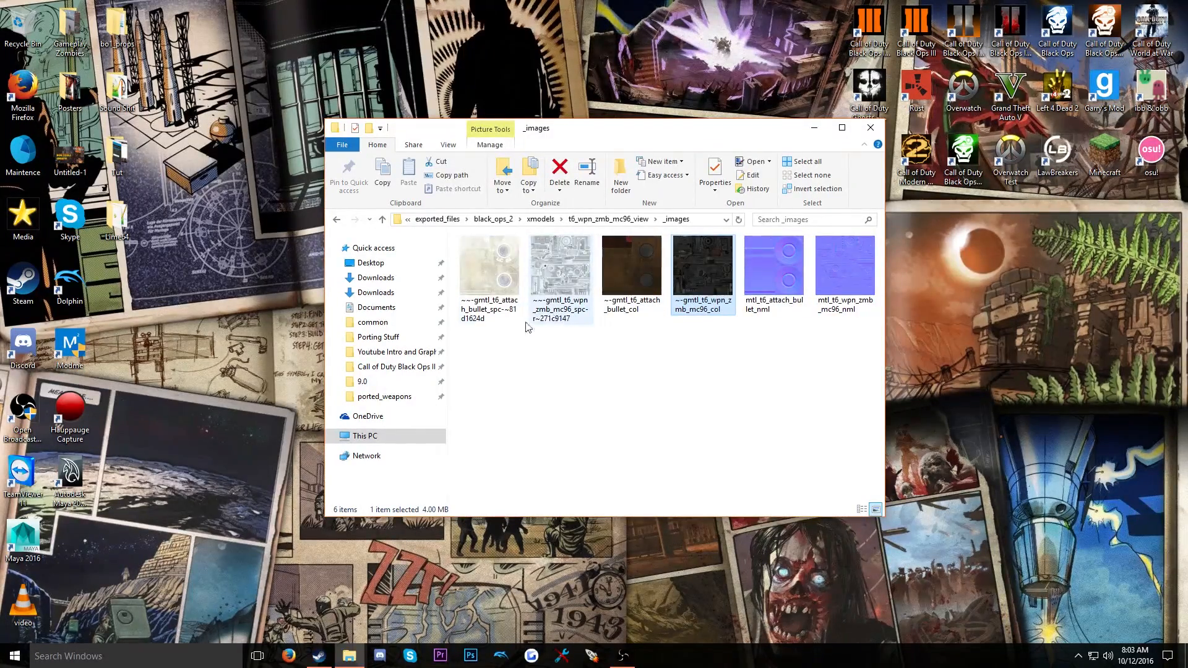
click(563, 289)
click(507, 275)
click(547, 272)
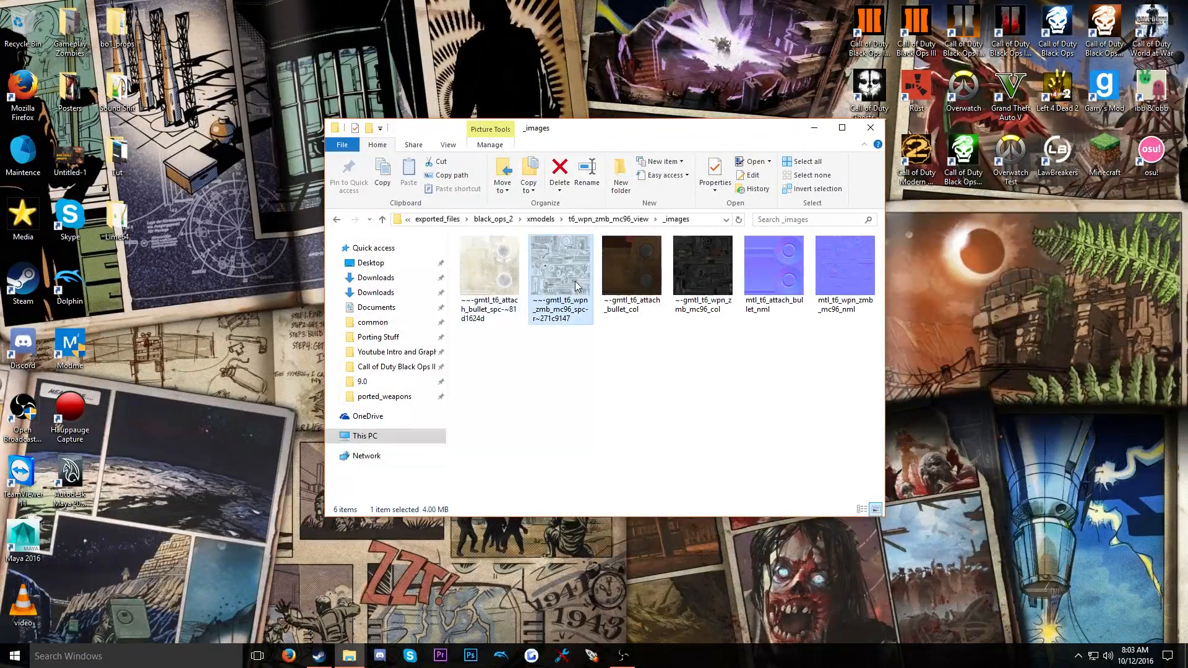
click(499, 275)
click(542, 265)
click(651, 399)
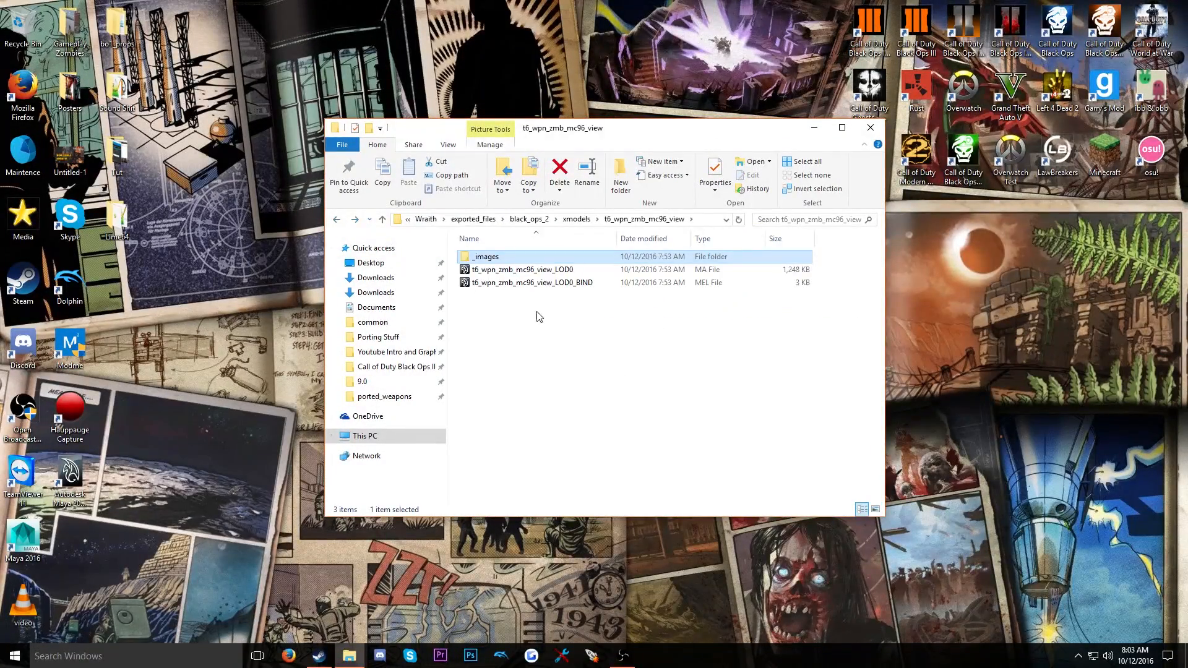
Open t6_wpn_zmb_mc96_view_LOD0 in Maya 2012 and close the Output Window
click(537, 314)
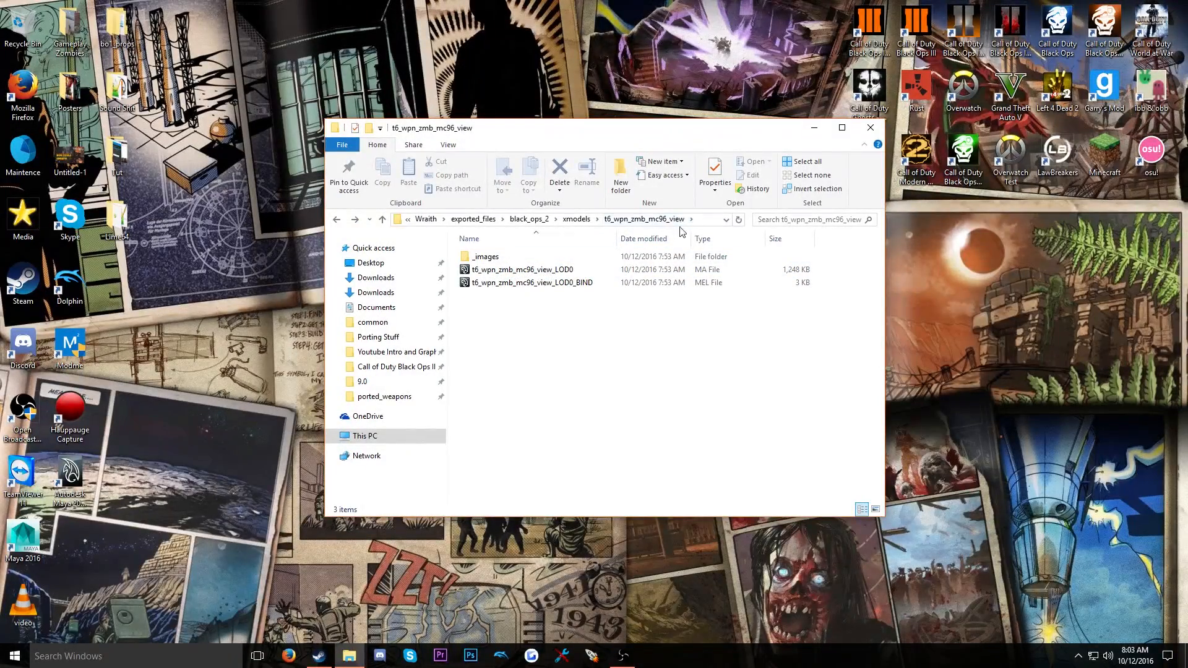
click(504, 270)
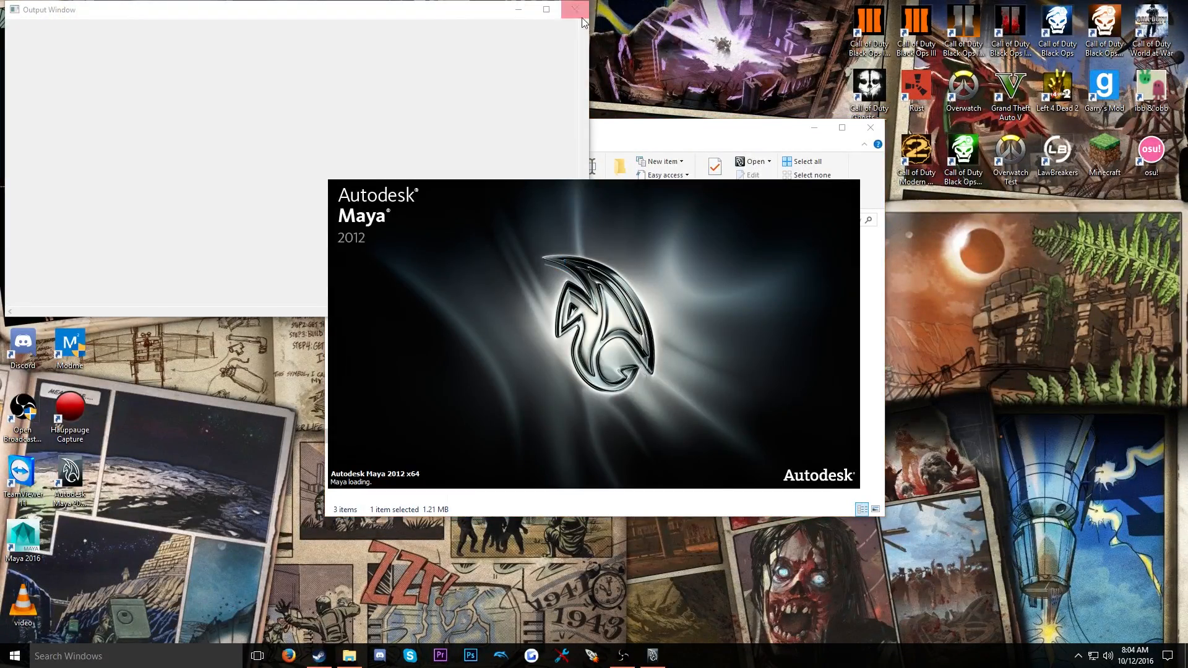
click(575, 10)
Bind the weapon model to its joints by running the t6_wpn_zmb_mc96_view_LOD0_BIND script on the Maya scene
drag(565, 136, 802, 92)
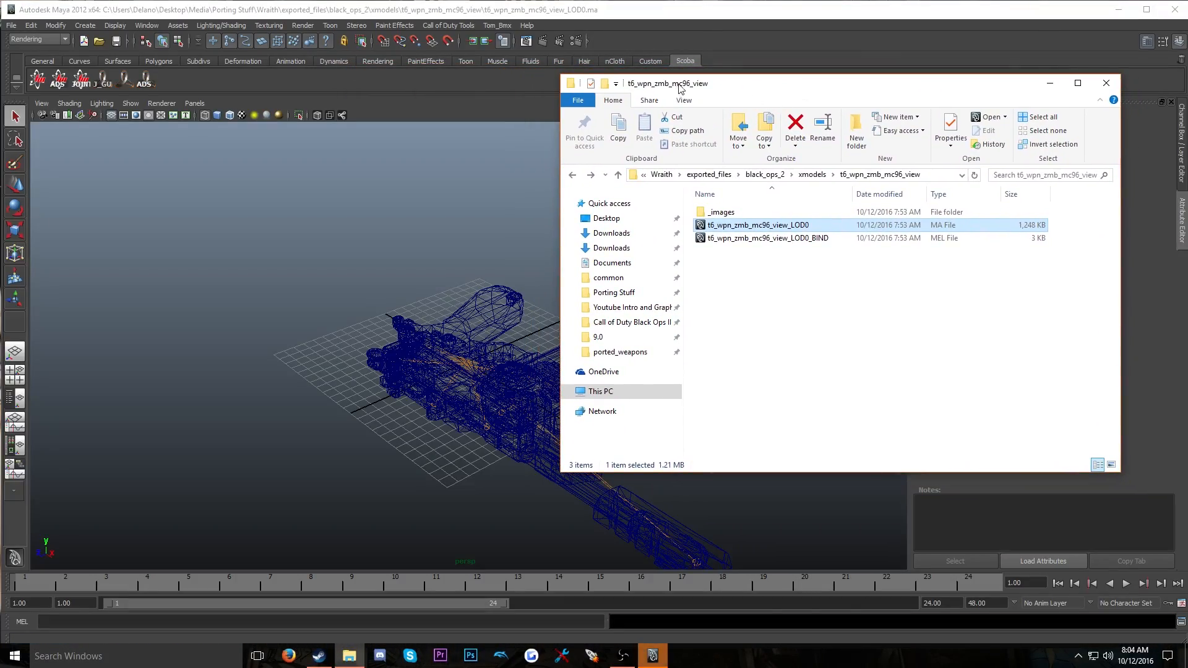
drag(679, 86, 694, 80)
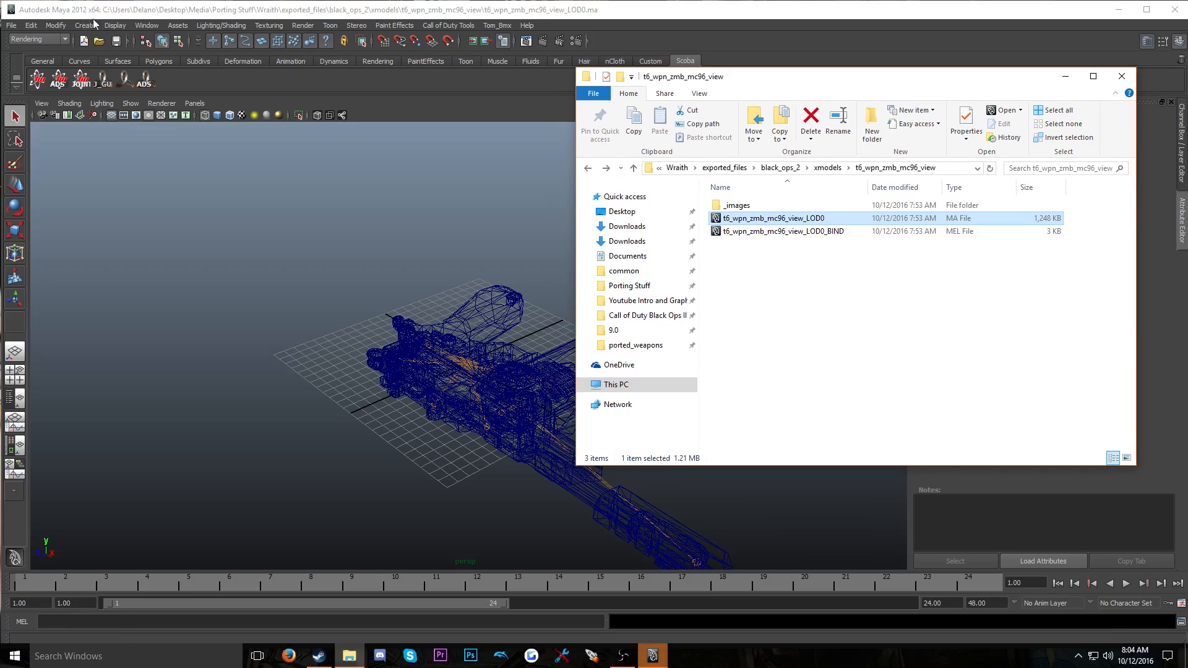
click(735, 232)
drag(735, 233, 529, 284)
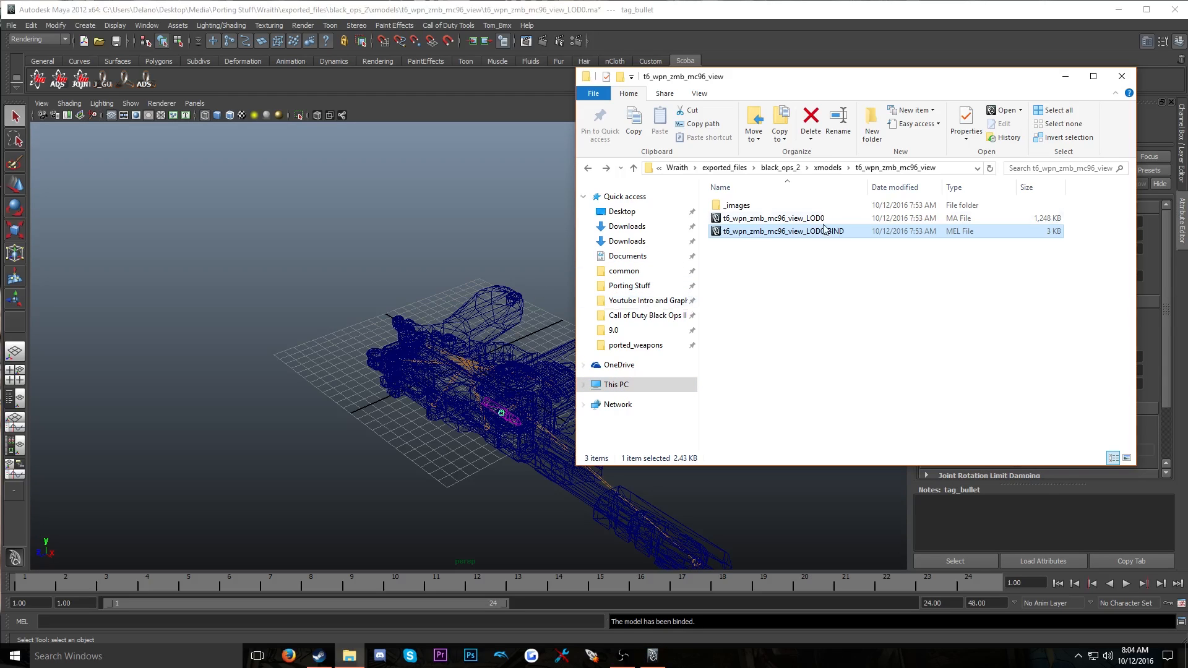
Clear the tag_bullet selection and examine the bound wireframe pistol from the side at several distances
alt+drag(520, 369, 427, 326)
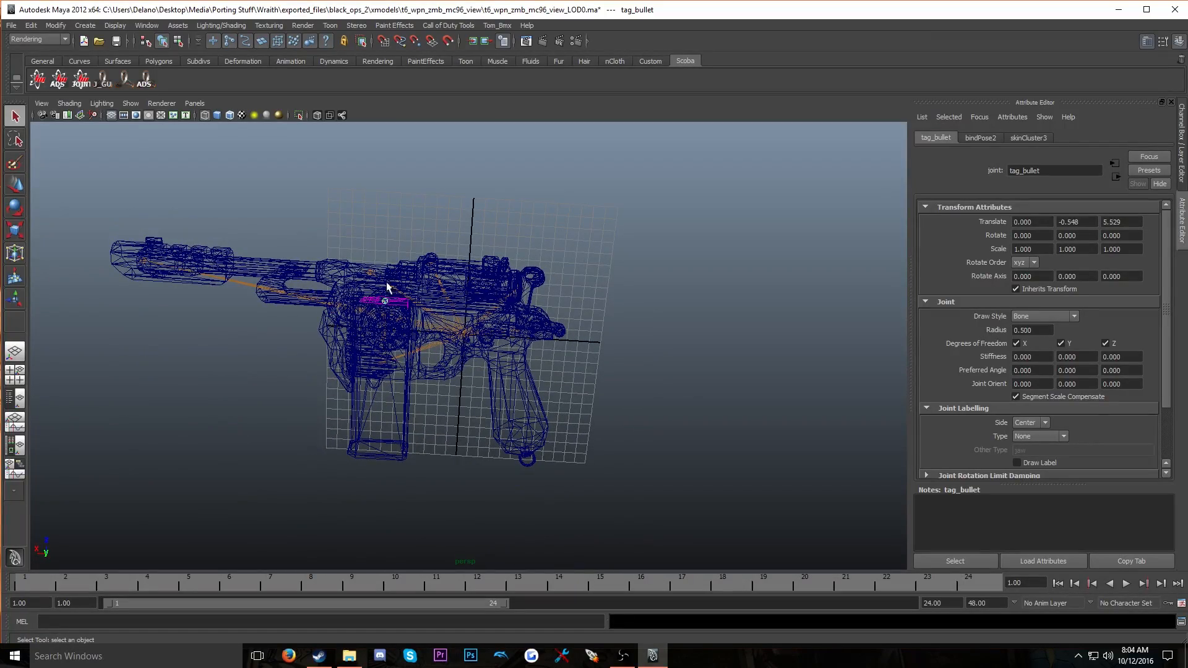
alt+drag(386, 281, 475, 288)
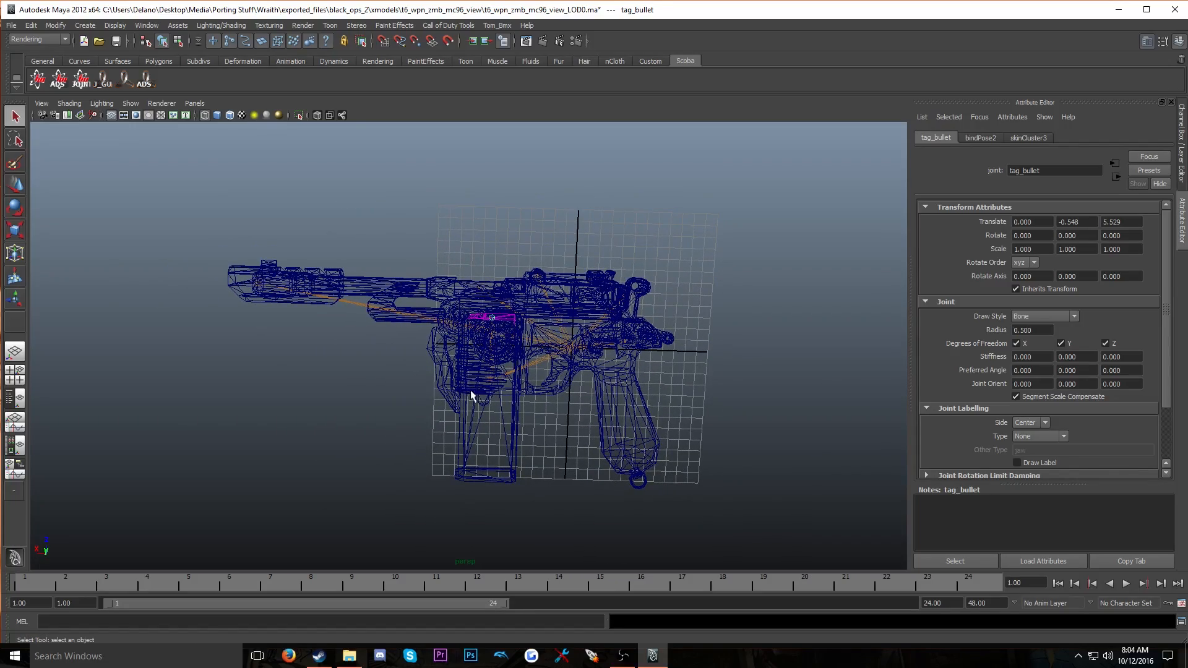
mouse_move(533, 332)
alt+mouse_down()
mouse_move(414, 249)
mouse_move(637, 392)
mouse_move(480, 522)
mouse_move(620, 252)
mouse_move(681, 410)
mouse_move(671, 466)
mouse_move(565, 310)
mouse_move(550, 416)
mouse_move(336, 337)
mouse_move(494, 333)
mouse_move(804, 477)
mouse_move(563, 347)
mouse_move(454, 259)
mouse_move(504, 291)
mouse_move(532, 337)
alt+mouse_up()
scroll(541, 363, down, 3)
scroll(543, 359, up, 3)
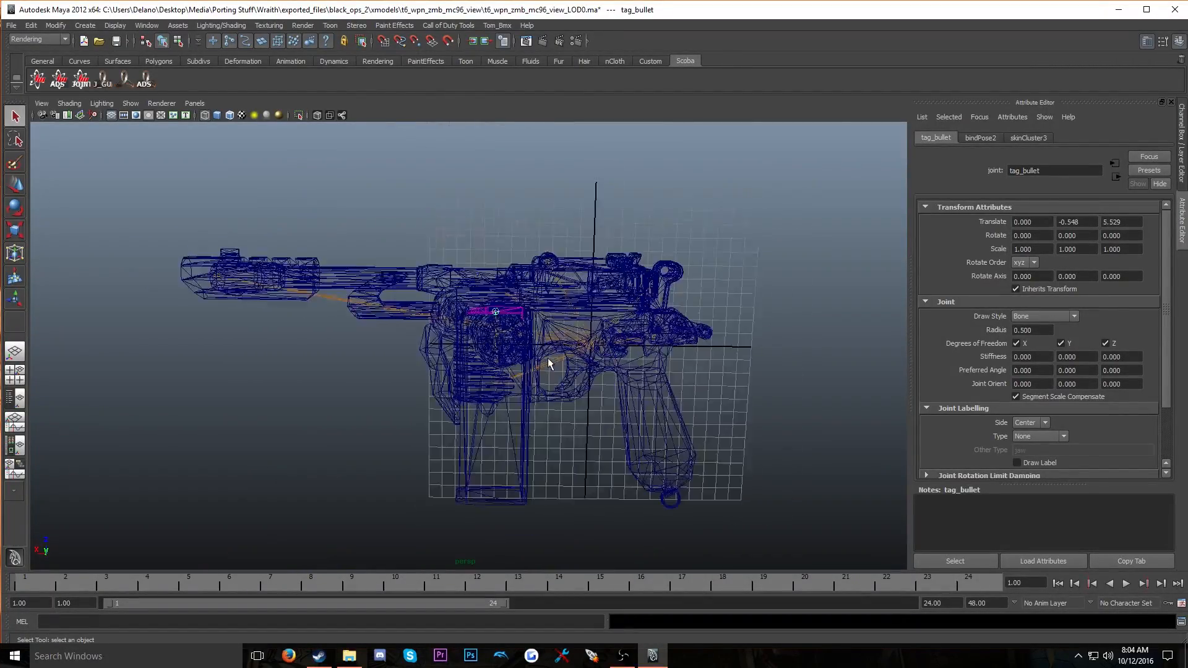
scroll(554, 364, down, 1)
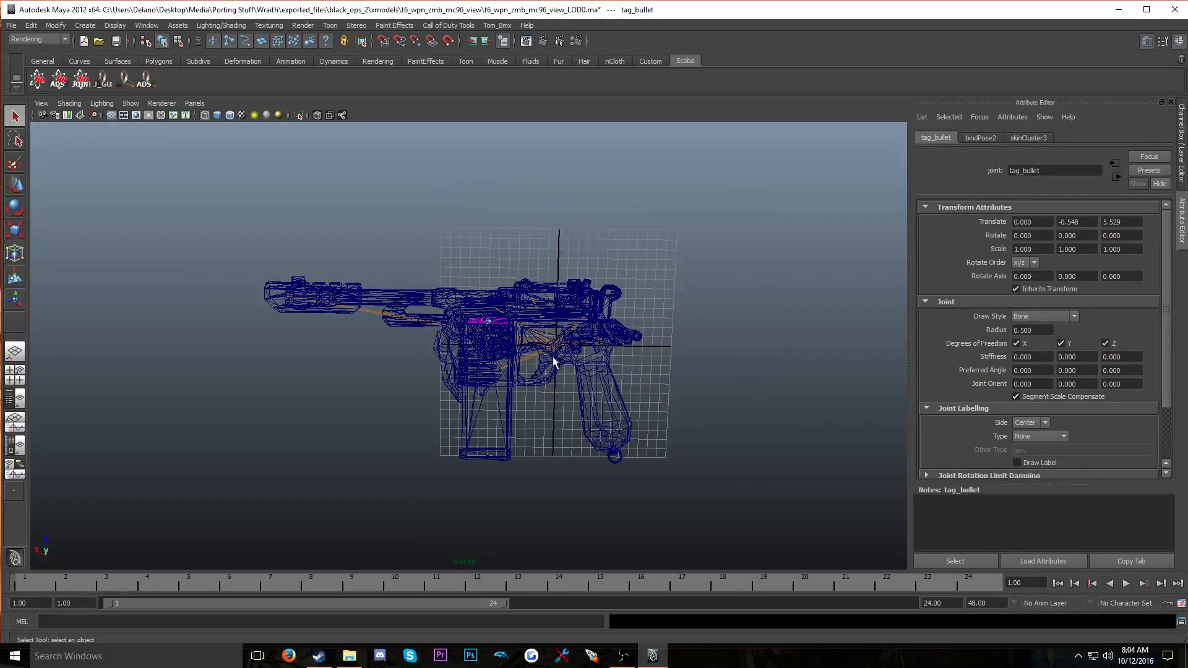
click(646, 371)
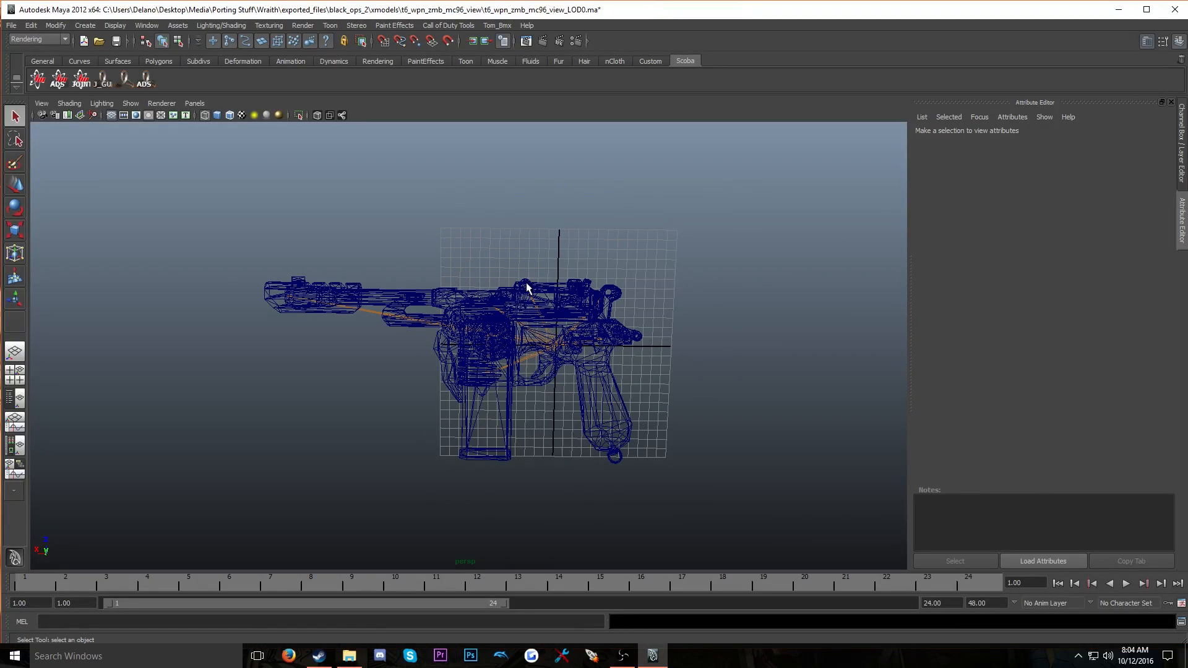
alt+right_drag(526, 288, 527, 336)
alt+right_drag(531, 284, 477, 441)
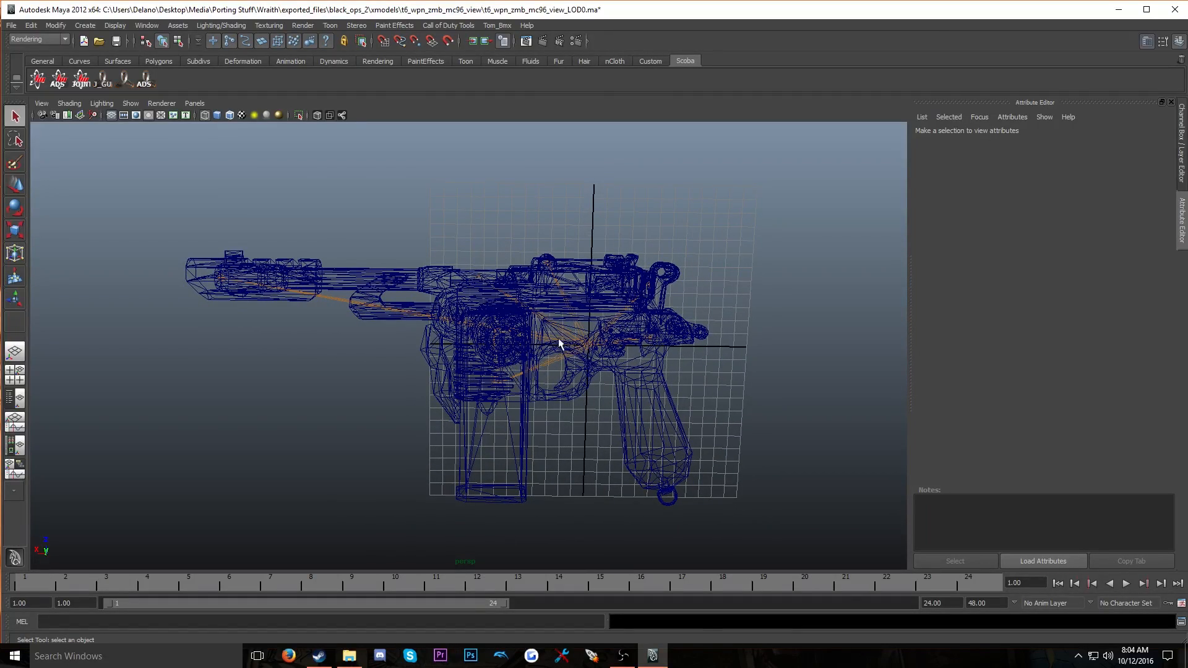
alt+middle_drag(559, 344, 532, 305)
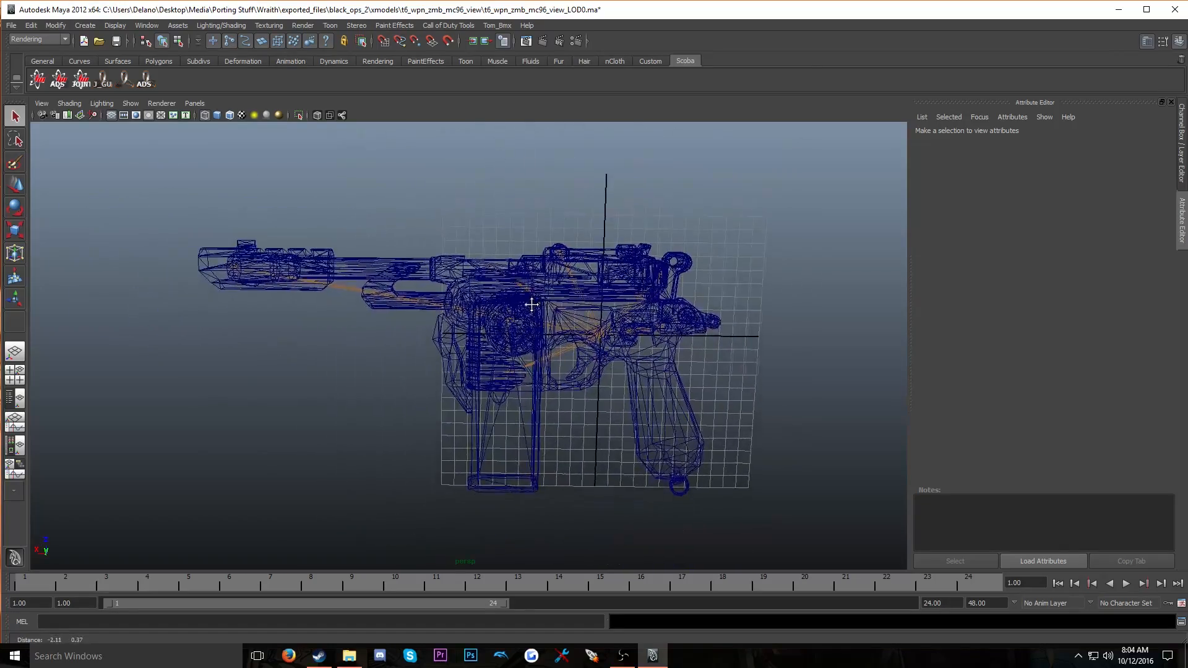
alt+drag(532, 304, 490, 304)
scroll(503, 307, down, 4)
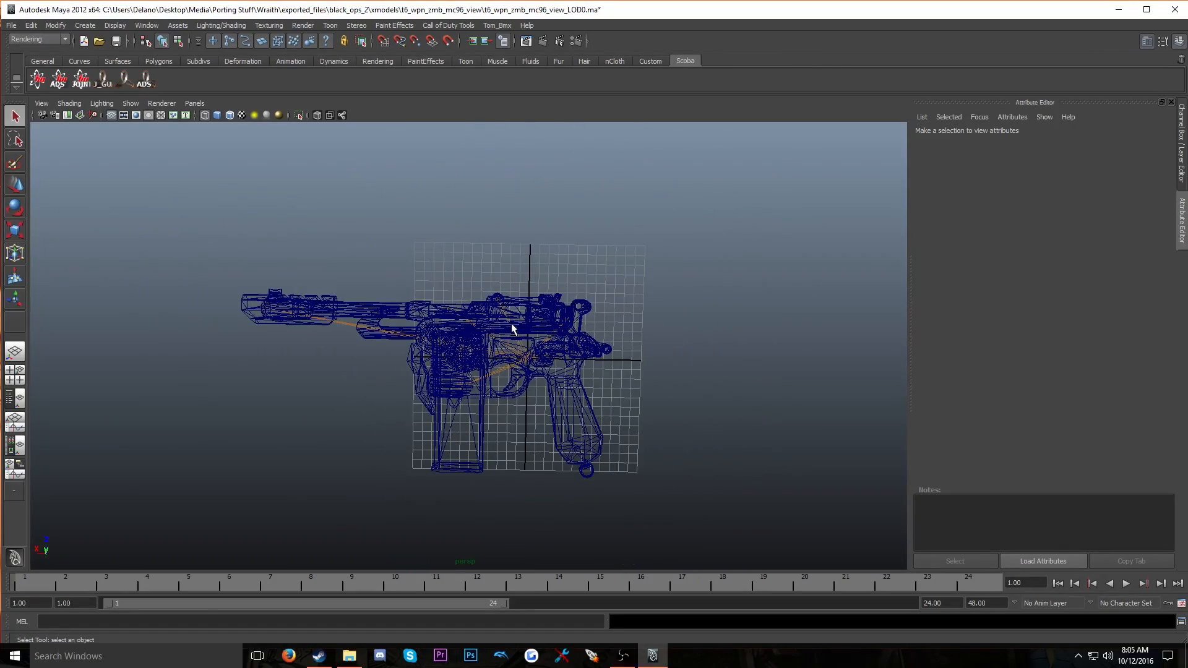
scroll(495, 332, up, 3)
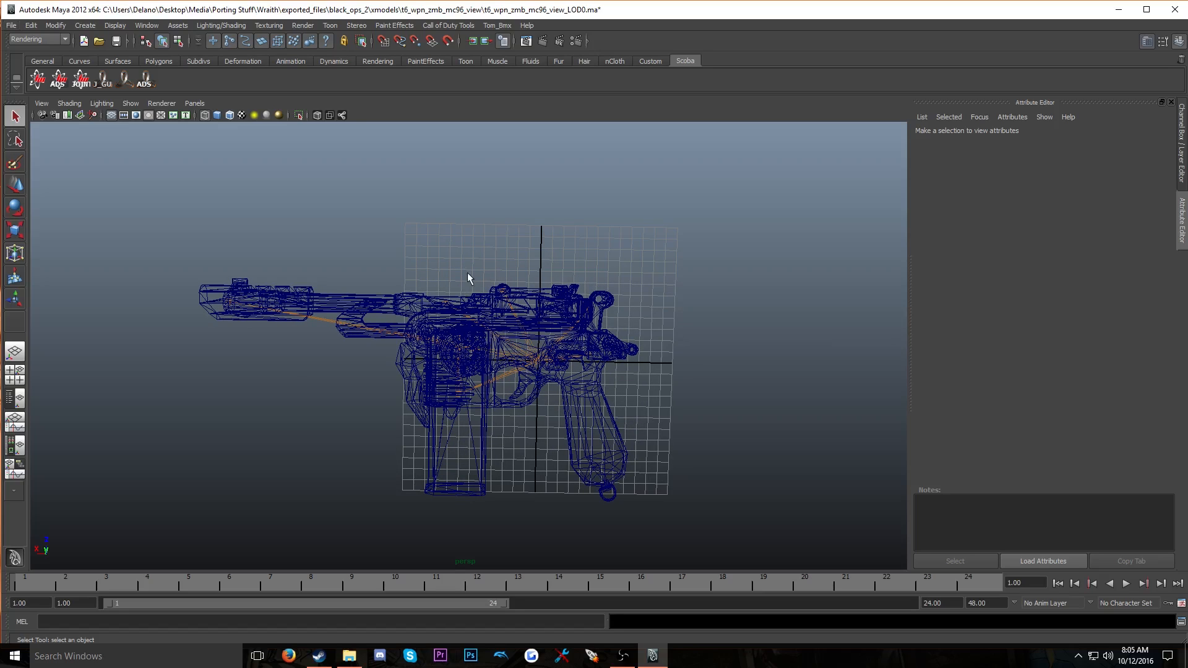
Switch the perspective view to textured shading for the pistol model
alt+drag(468, 279, 377, 313)
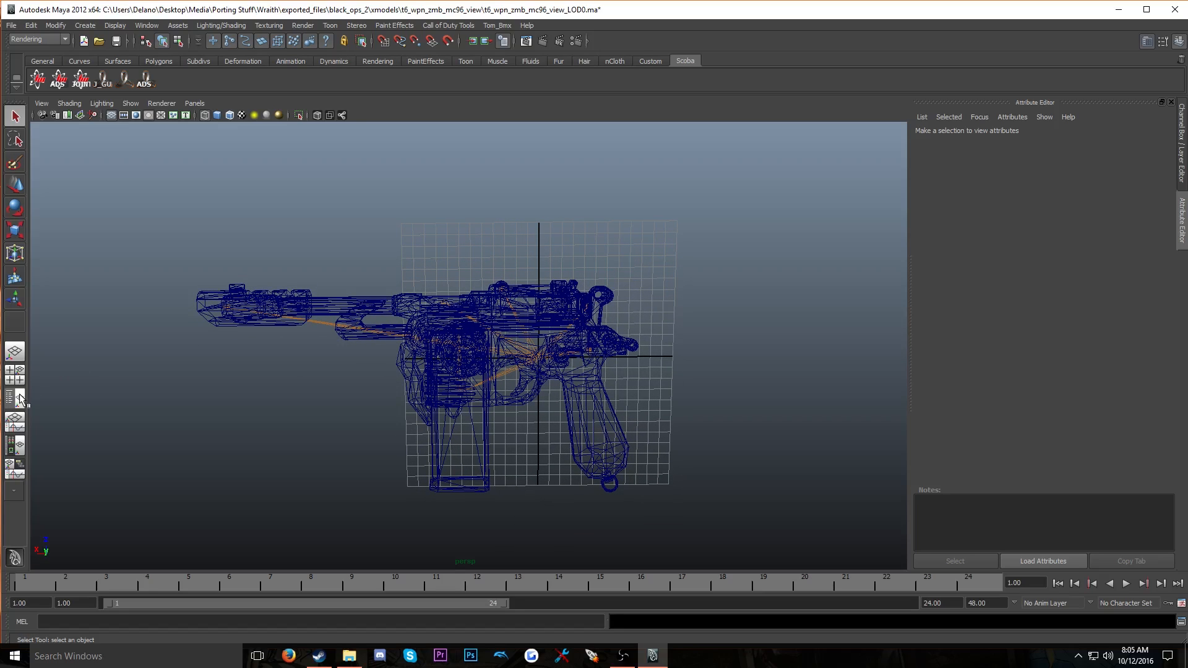
key(6)
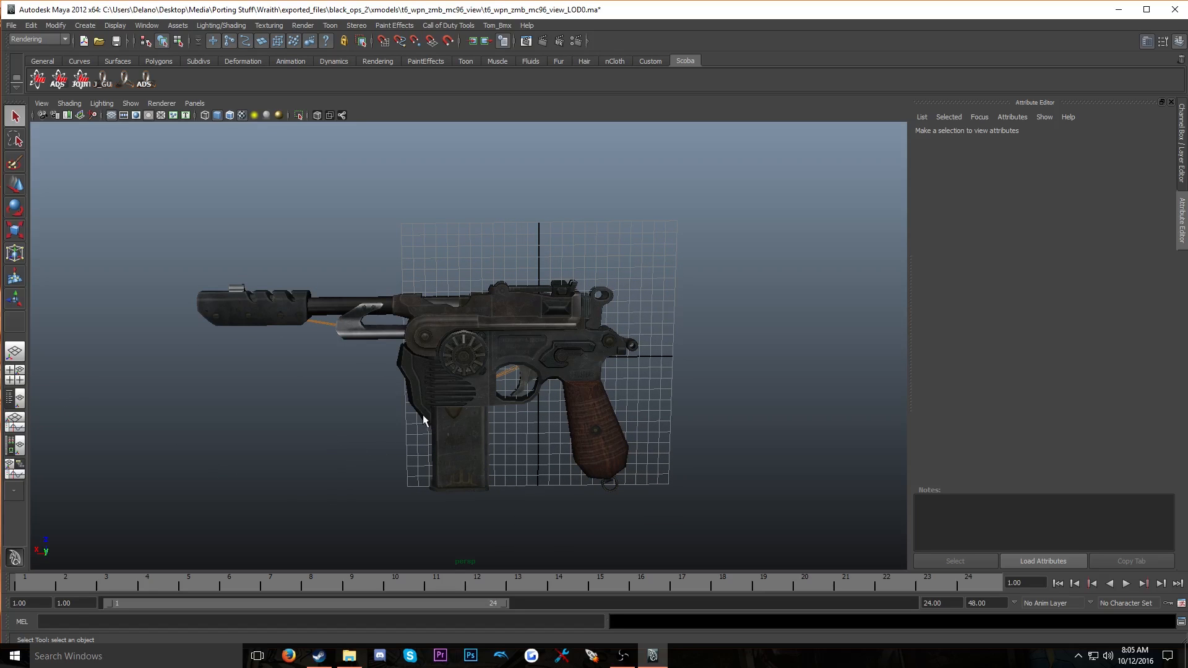
mouse_move(362, 381)
alt+mouse_down()
mouse_move(455, 376)
mouse_move(455, 464)
mouse_move(658, 536)
mouse_move(650, 543)
mouse_move(388, 425)
mouse_move(618, 306)
mouse_move(361, 361)
mouse_move(362, 375)
alt+mouse_up()
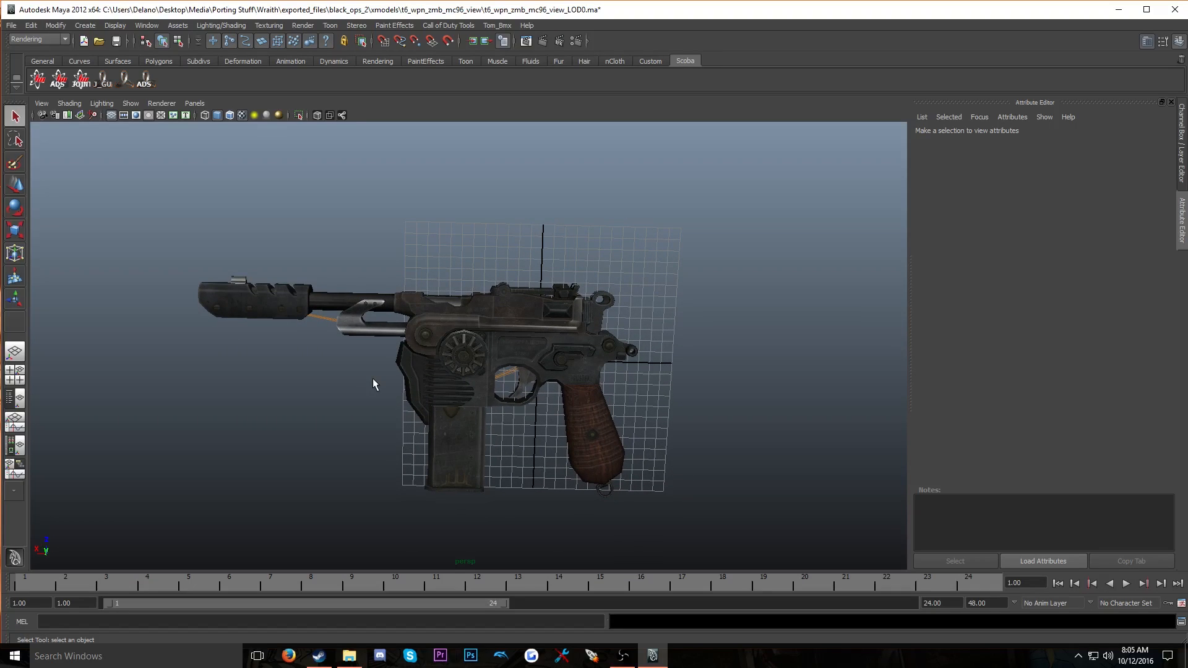
Rename the bullet colour texture in the model's _images folder to canadian_attach_bullet_col
click(349, 658)
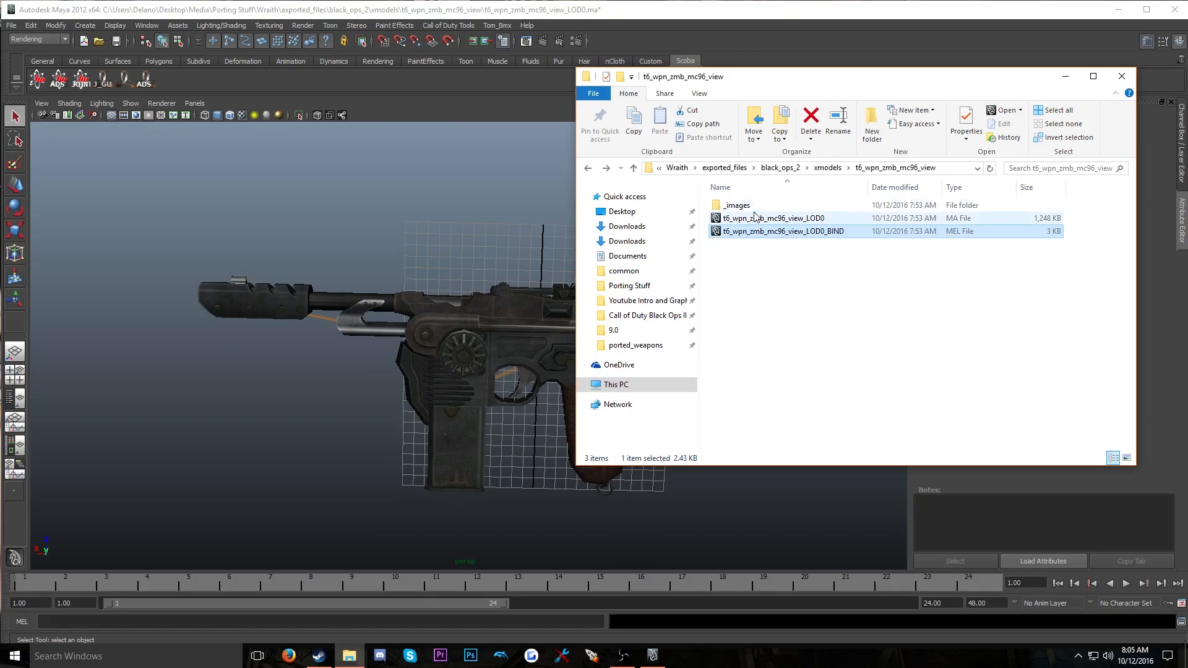
double_click(739, 206)
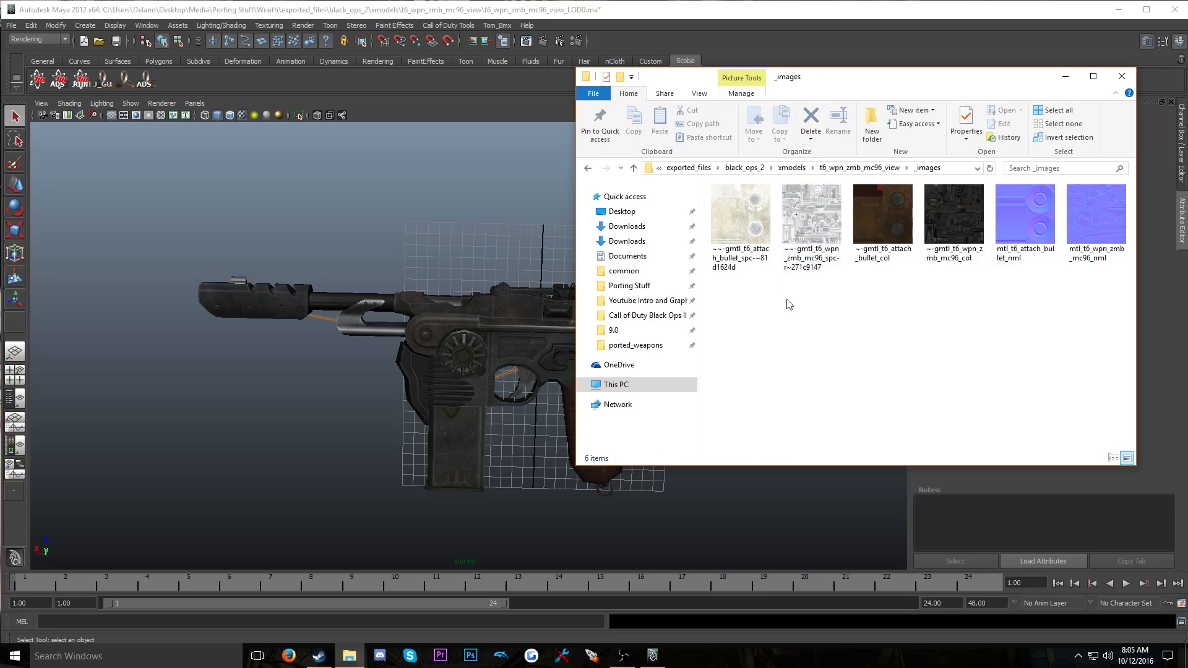
click(867, 266)
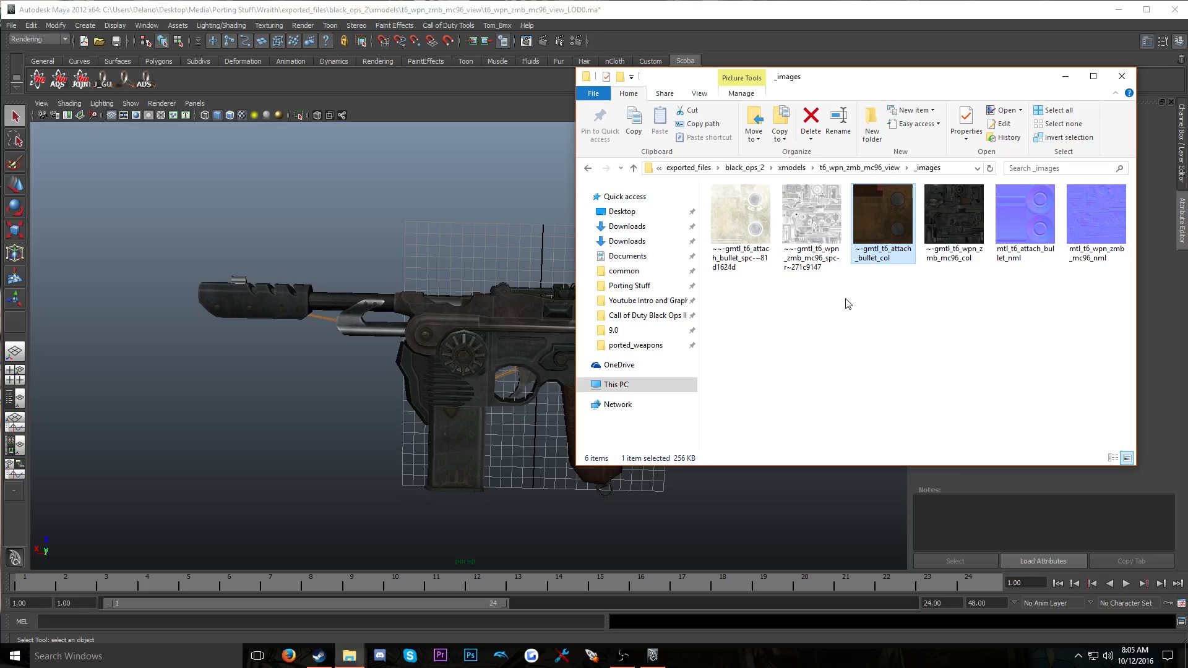
click(882, 265)
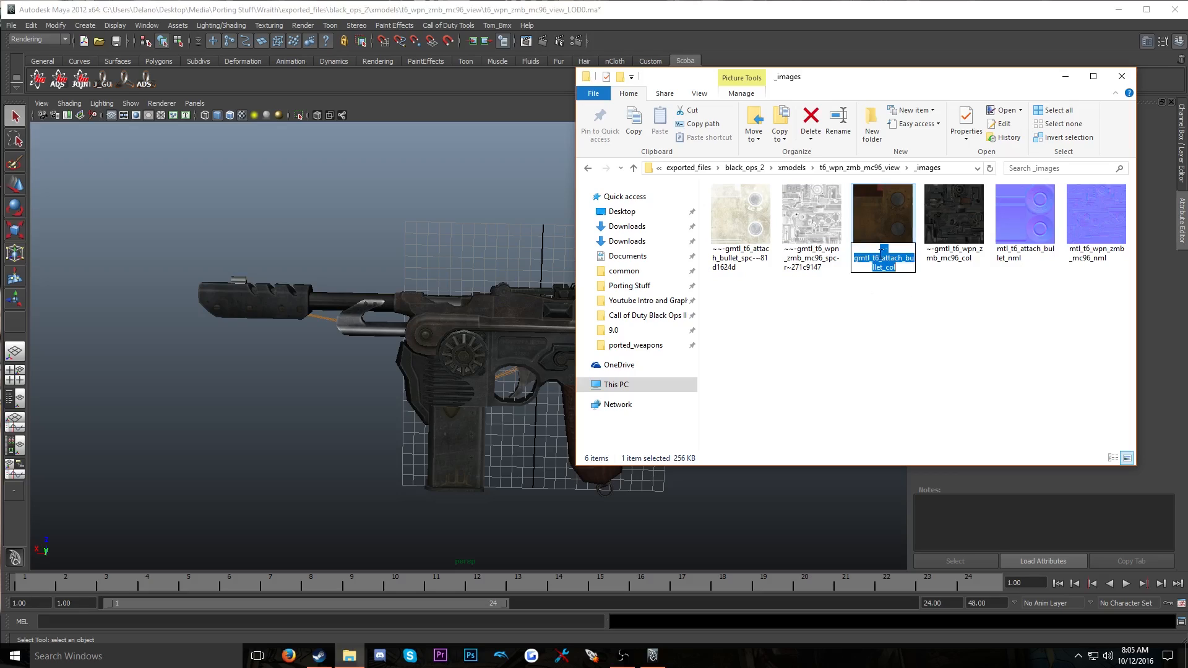
click(878, 252)
text(canadian)
key(Return)
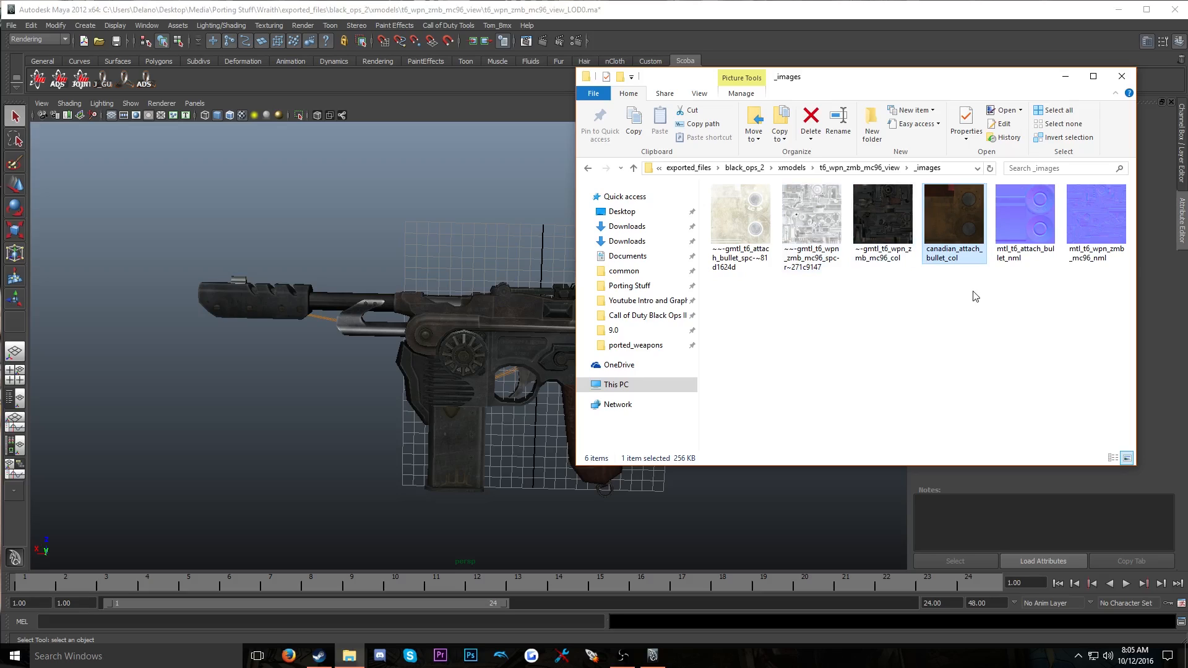
Rename the weapon's colour texture in the _images folder to canadian_wpn_zmb_mc96_col
click(889, 262)
click(891, 264)
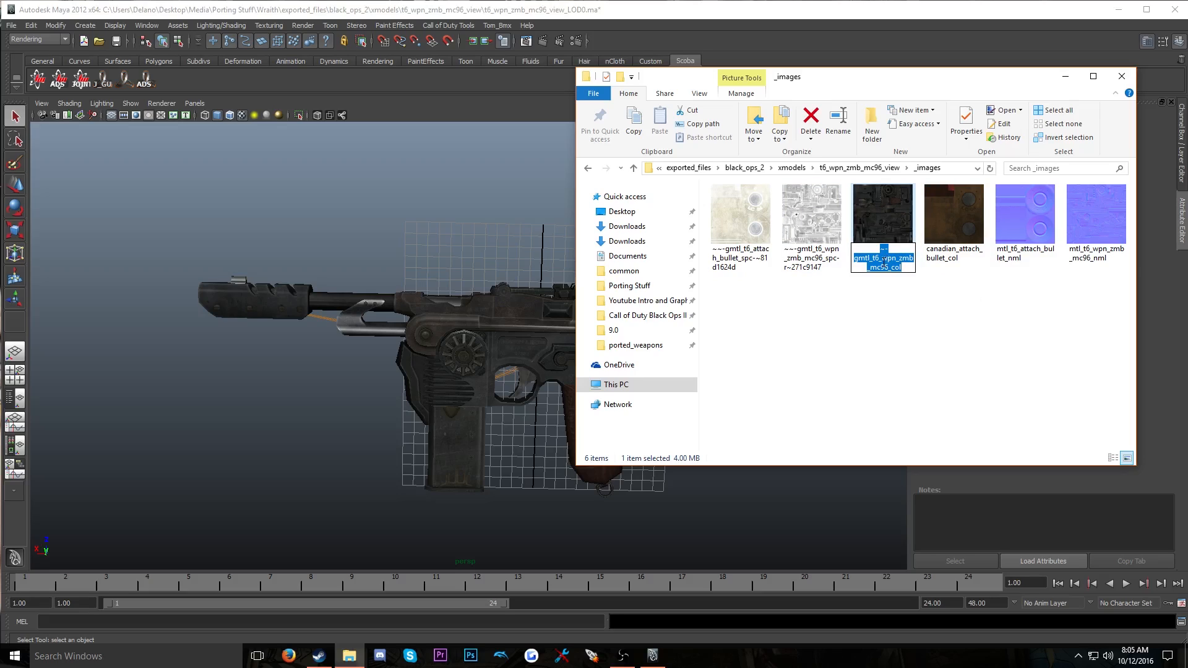
click(883, 261)
key(BackSpace)
key(BackSpace)
key(BackSpace)
key(BackSpace)
key(BackSpace)
key(BackSpace)
key(BackSpace)
key(BackSpace)
key(BackSpace)
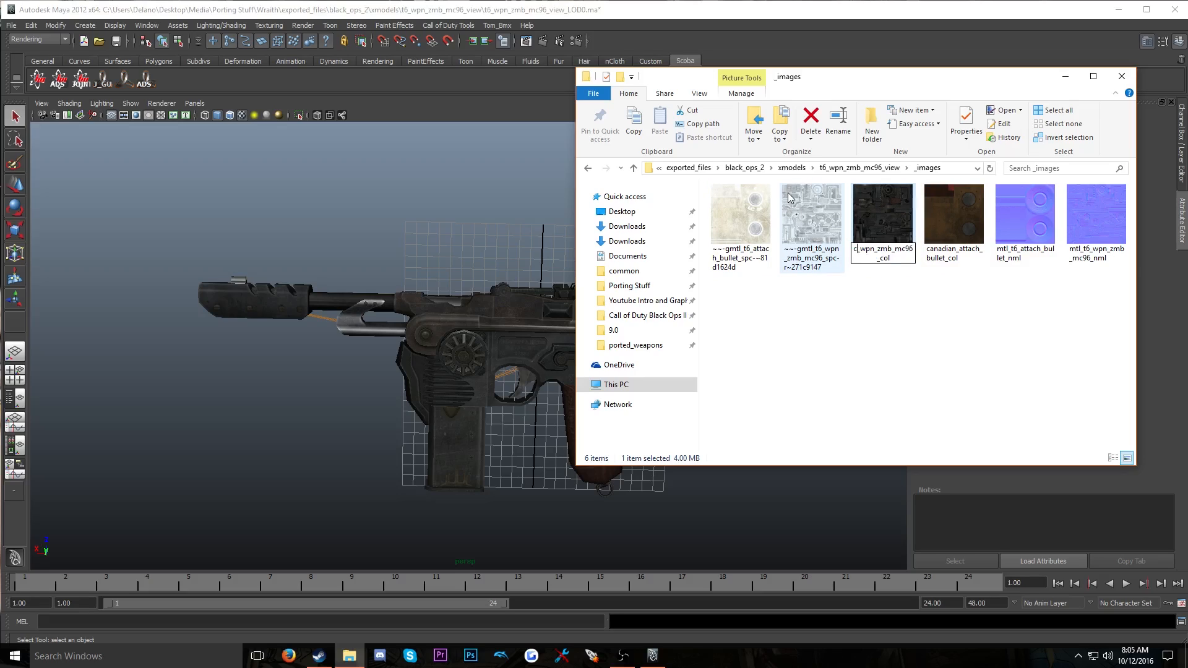
text(canadian)
key(Return)
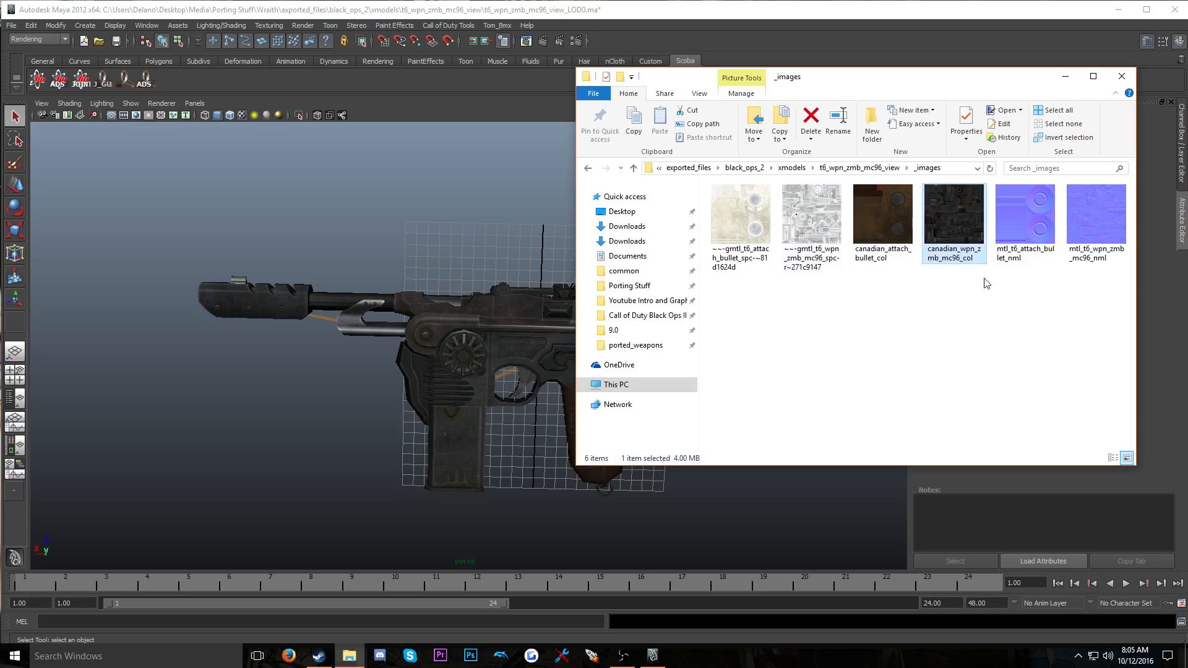
Rename the bullet's normal map texture to canadian_attach_bullet_nml
click(1021, 252)
key(F2)
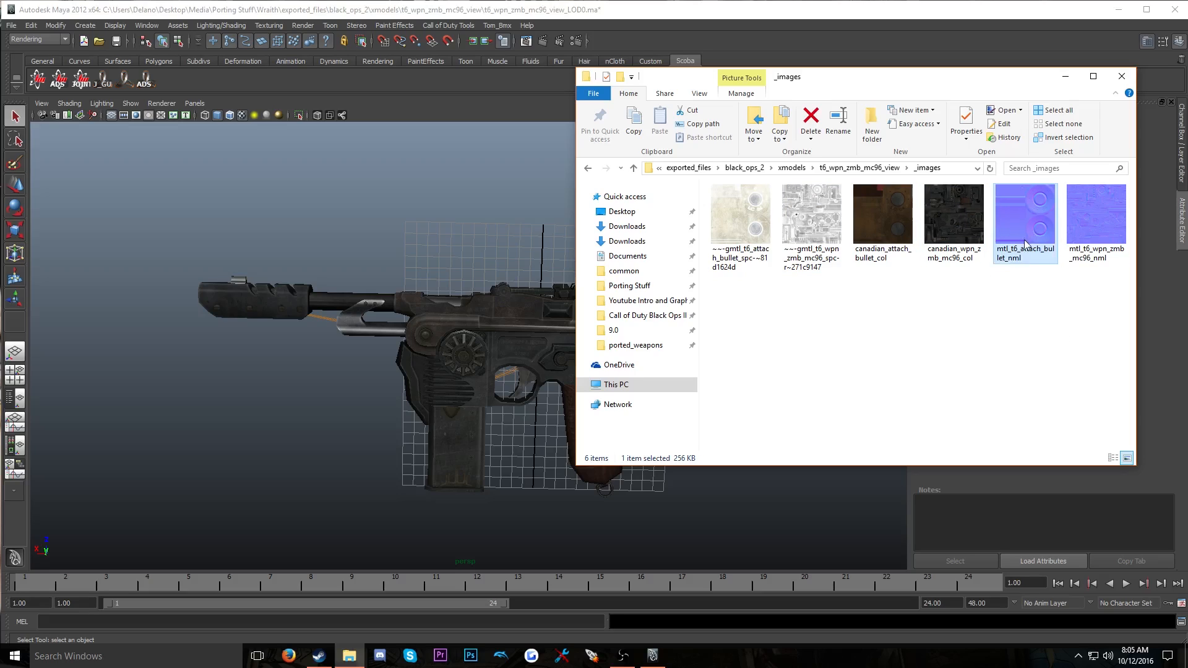
click(1022, 258)
click(1020, 249)
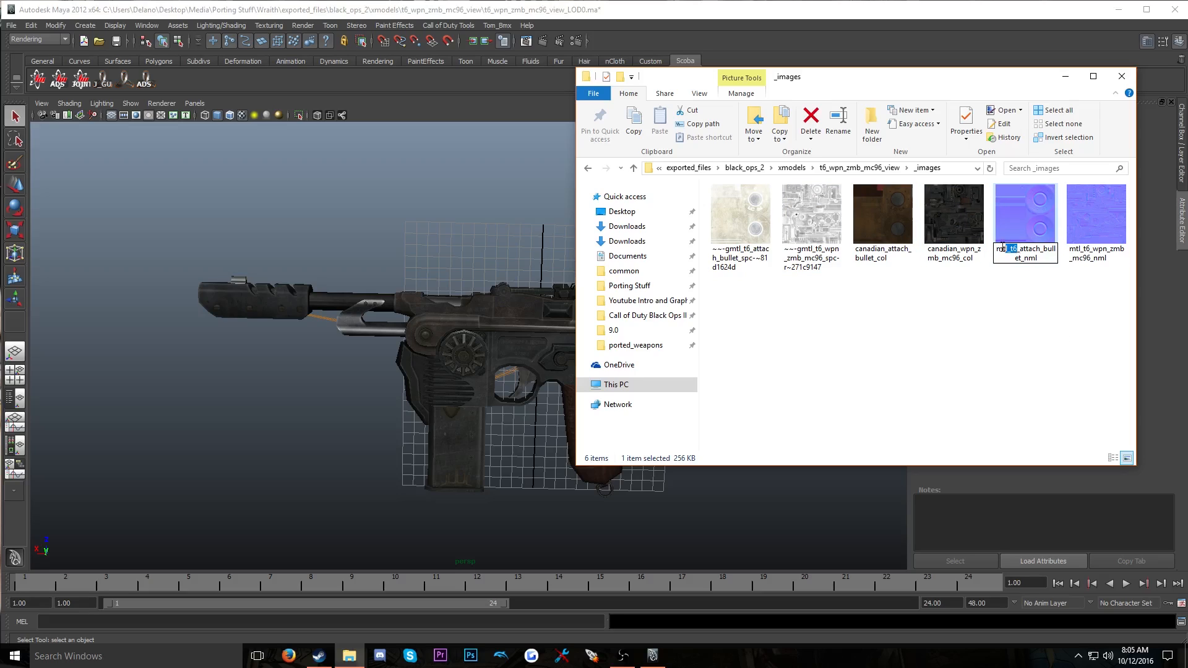
drag(1002, 246, 997, 248)
text(canadian)
key(Return)
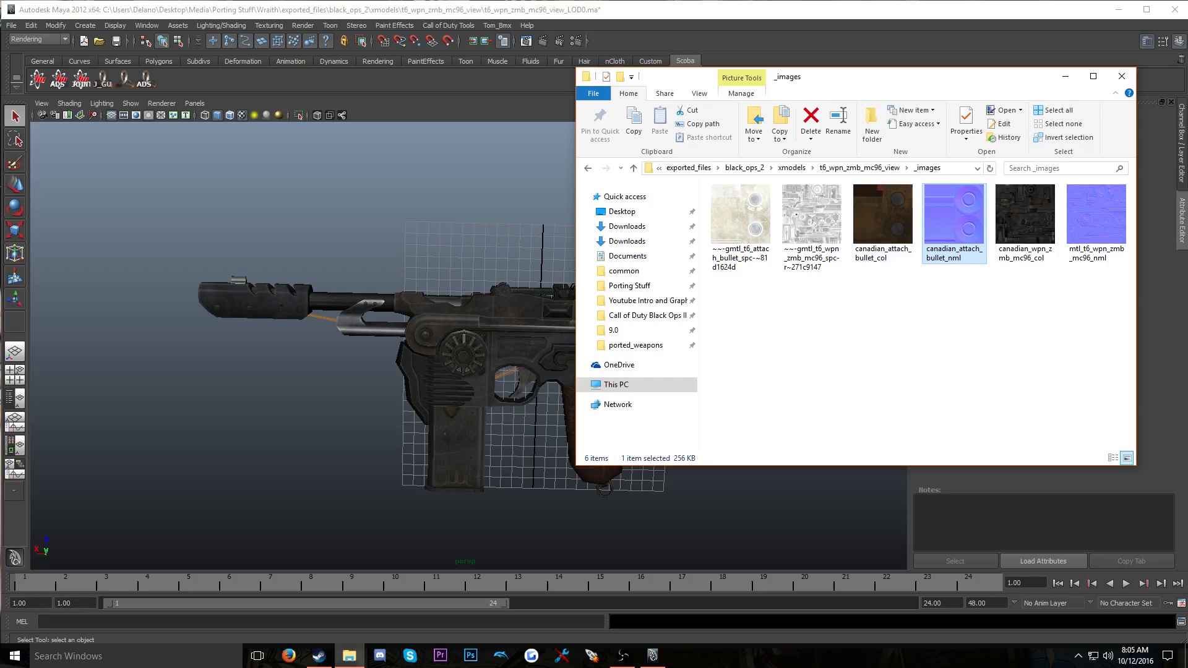
Rename the weapon's normal map texture to canadian_wpn_zmb_mc96_nml
click(1108, 252)
click(1083, 263)
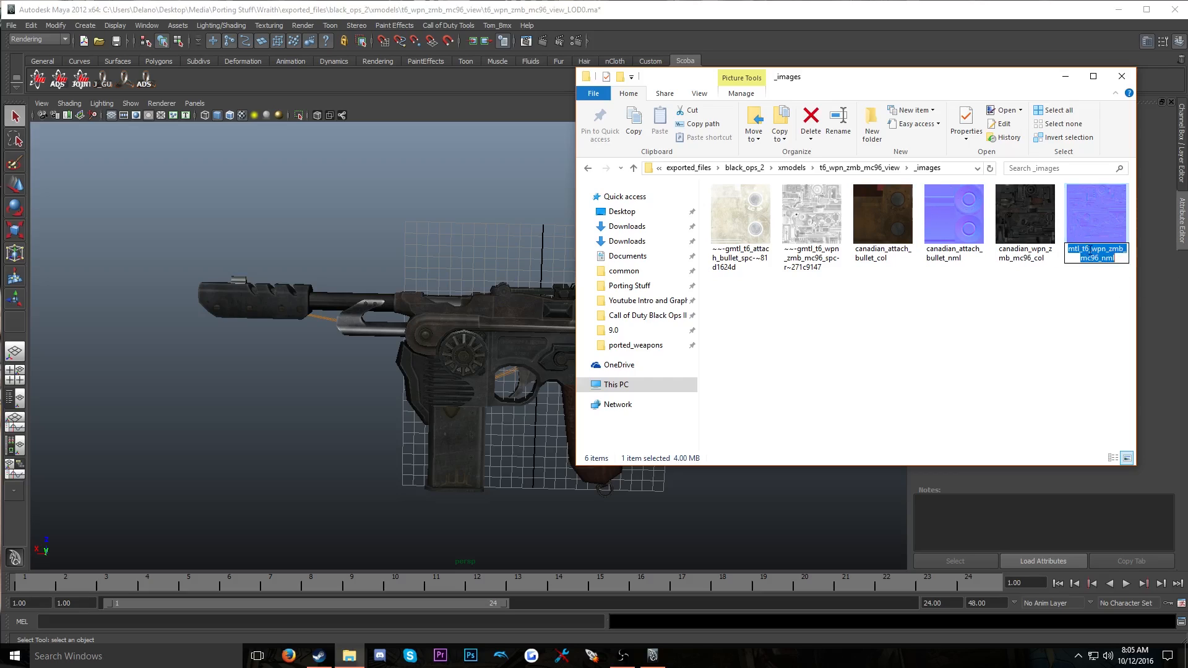
click(1082, 249)
text(canadian)
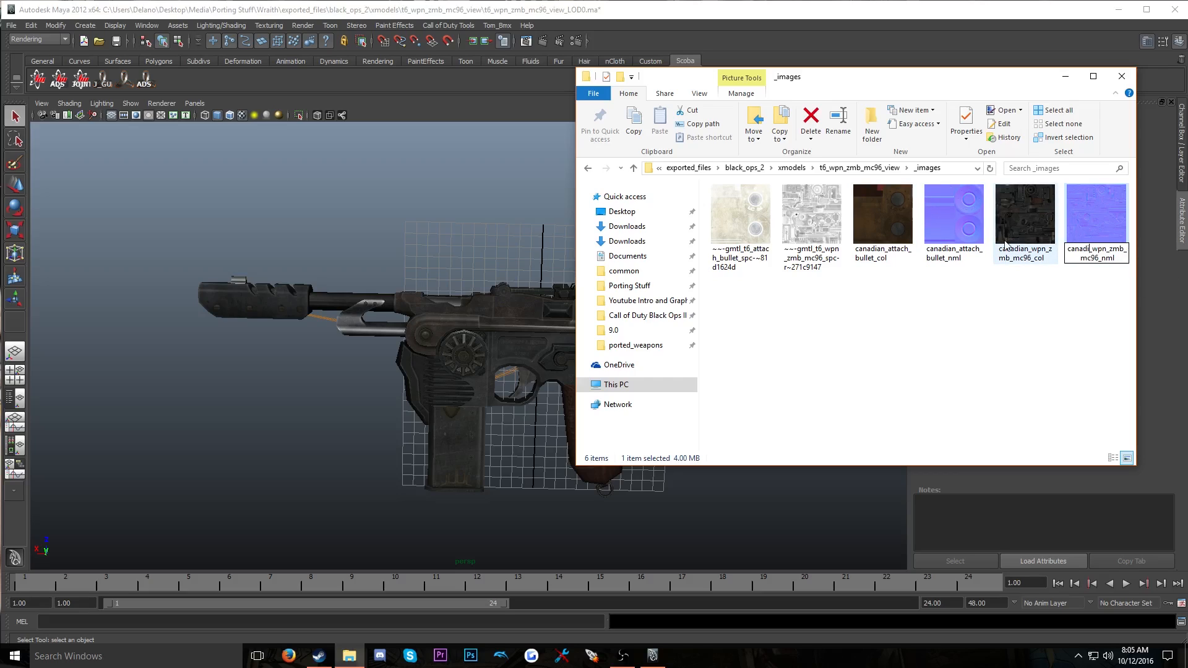
key(Return)
Rename the weapon's specular texture to canadian_wpn_zmb_mc96_spec, dropping the hash suffix
click(823, 266)
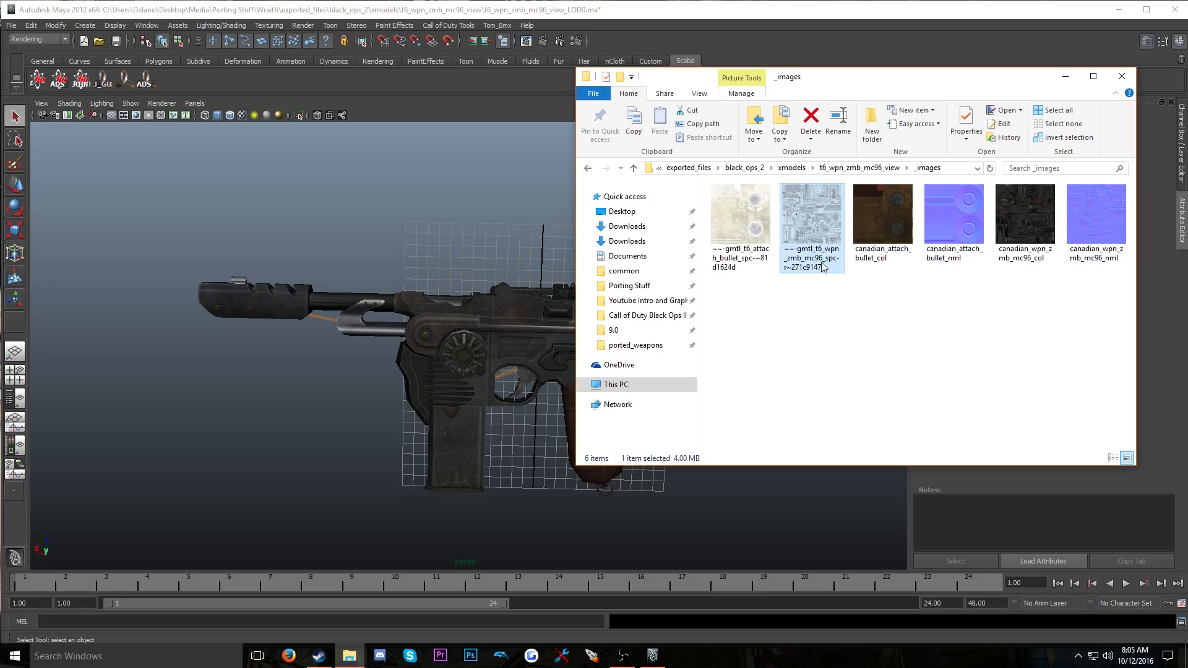
click(830, 260)
drag(832, 277, 692, 211)
text(ec)
text(canadian_)
key(Return)
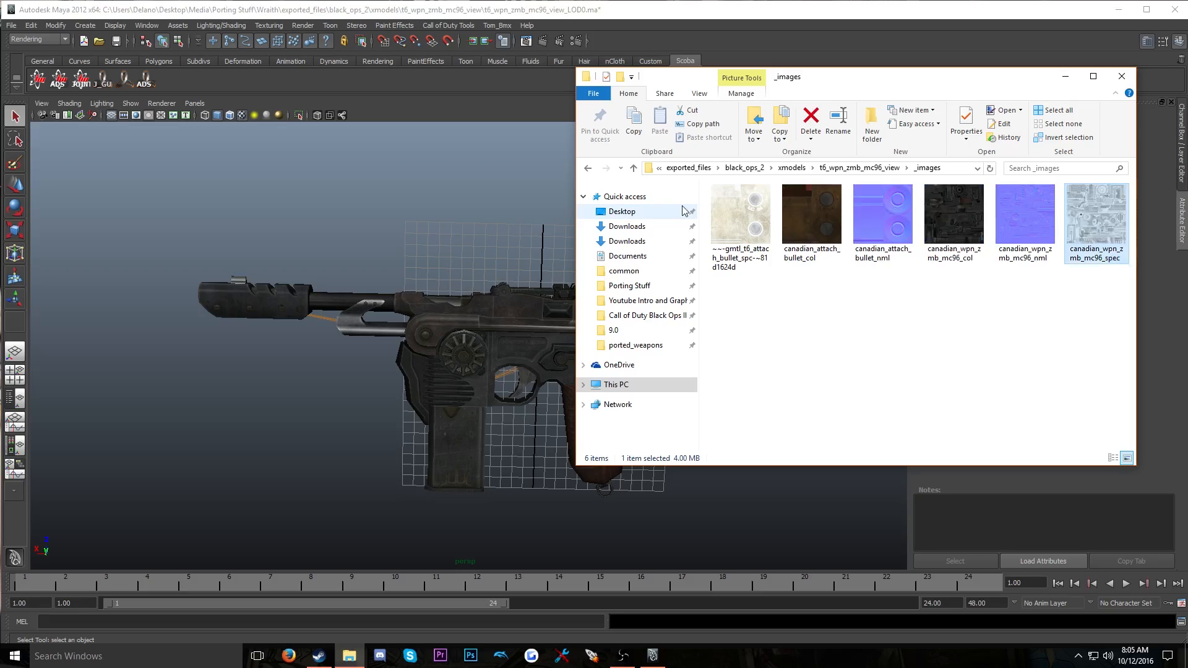
Rename the bullet's specular texture to canadian_attach_bullet_spec, removing its original prefix and hash suffix
click(744, 264)
click(753, 261)
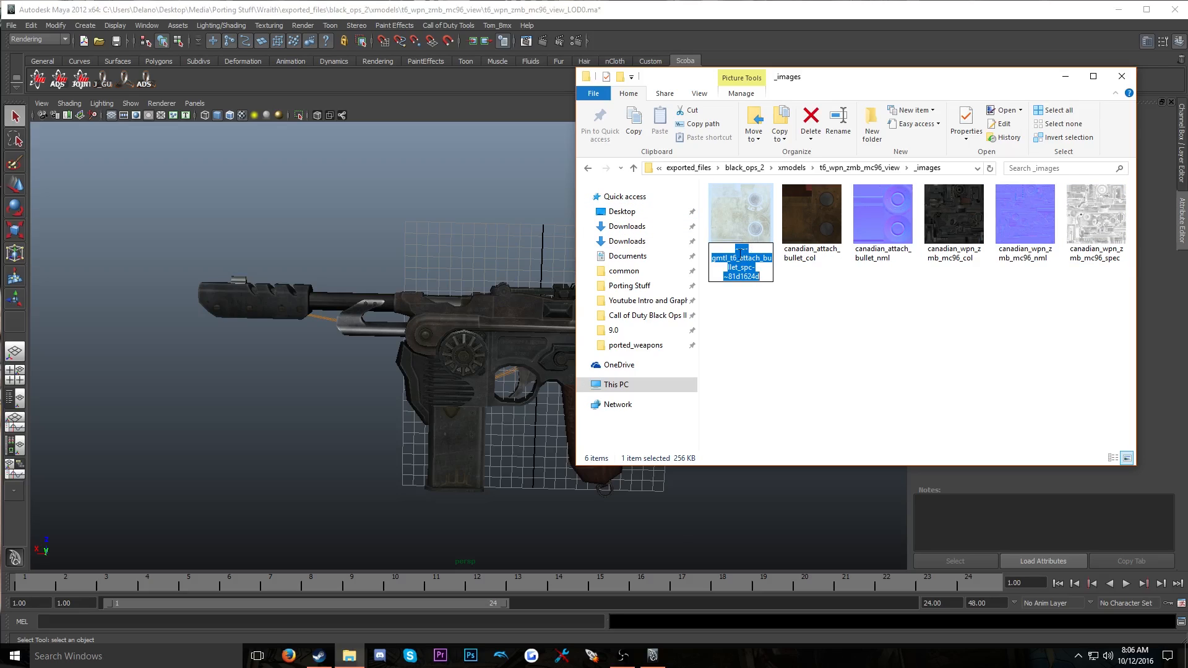
click(737, 258)
key(BackSpace)
key(BackSpace)
key(BackSpace)
key(BackSpace)
key(BackSpace)
key(BackSpace)
key(BackSpace)
key(BackSpace)
key(BackSpace)
key(BackSpace)
text(canadian)
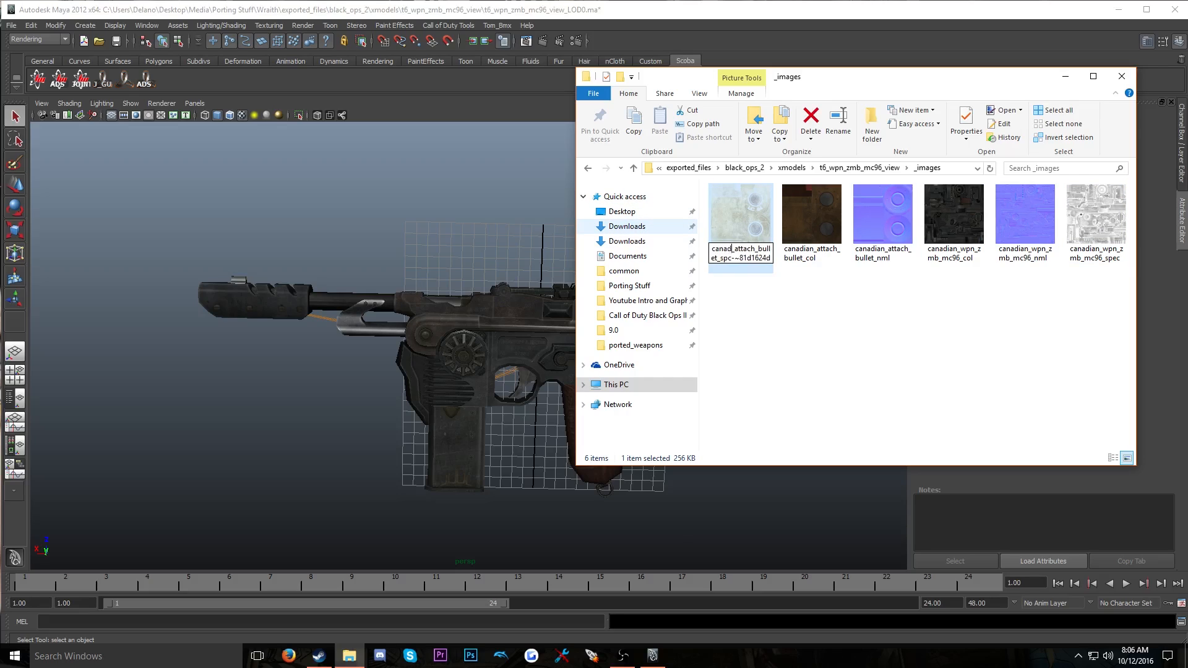
key(Return)
click(889, 266)
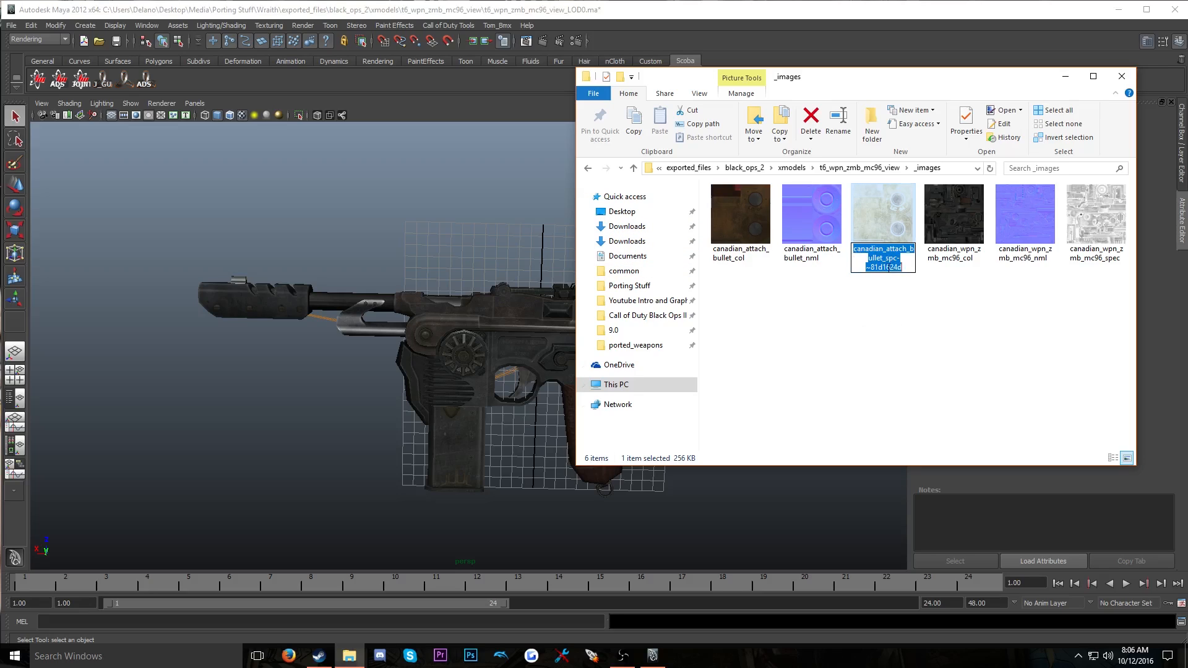
drag(908, 268, 898, 258)
text(e)
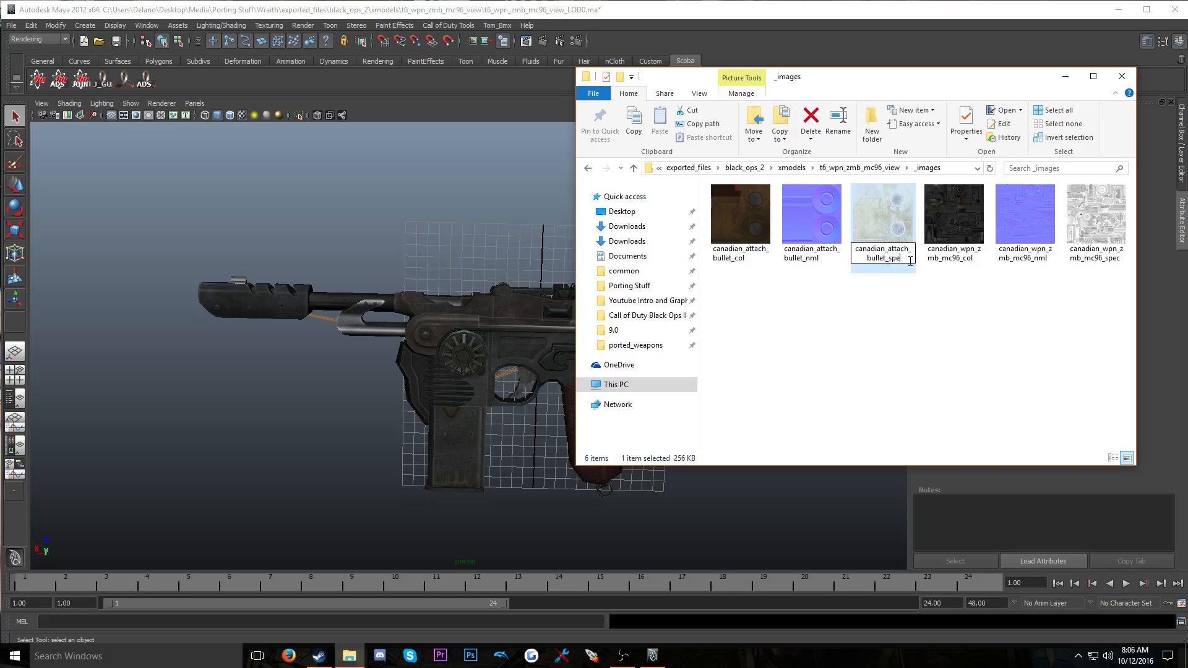
text(c)
key(Return)
Find the Kronos folder through Windows search, launch kronos and open its image converter
key(ctrl+a)
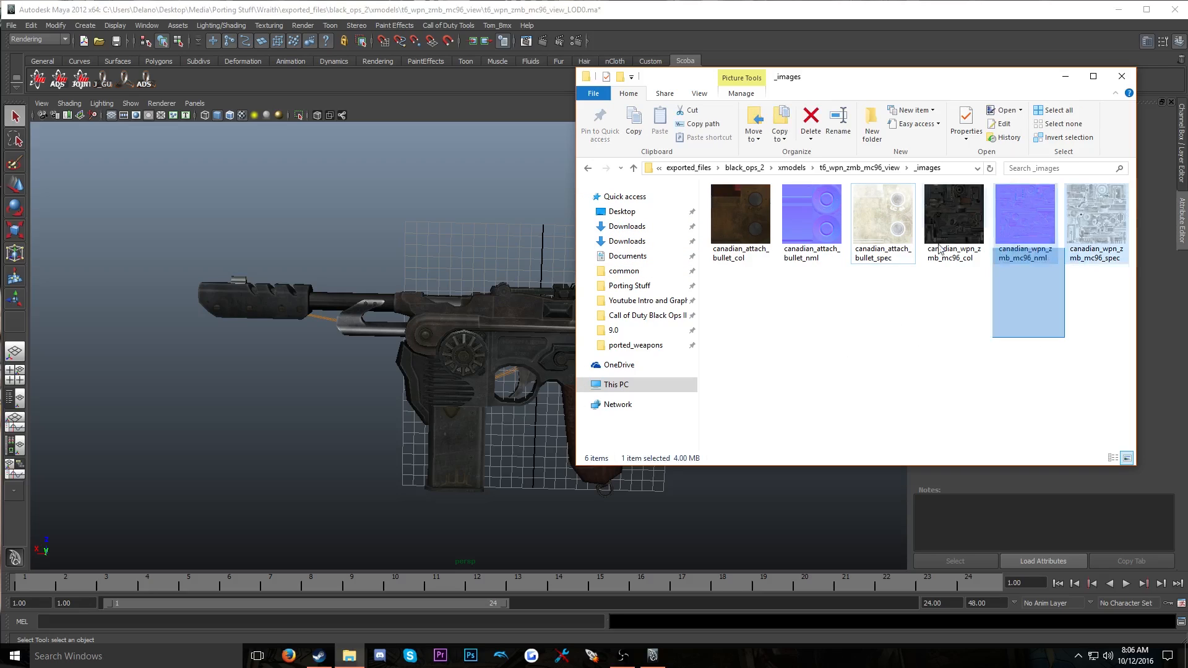
click(911, 350)
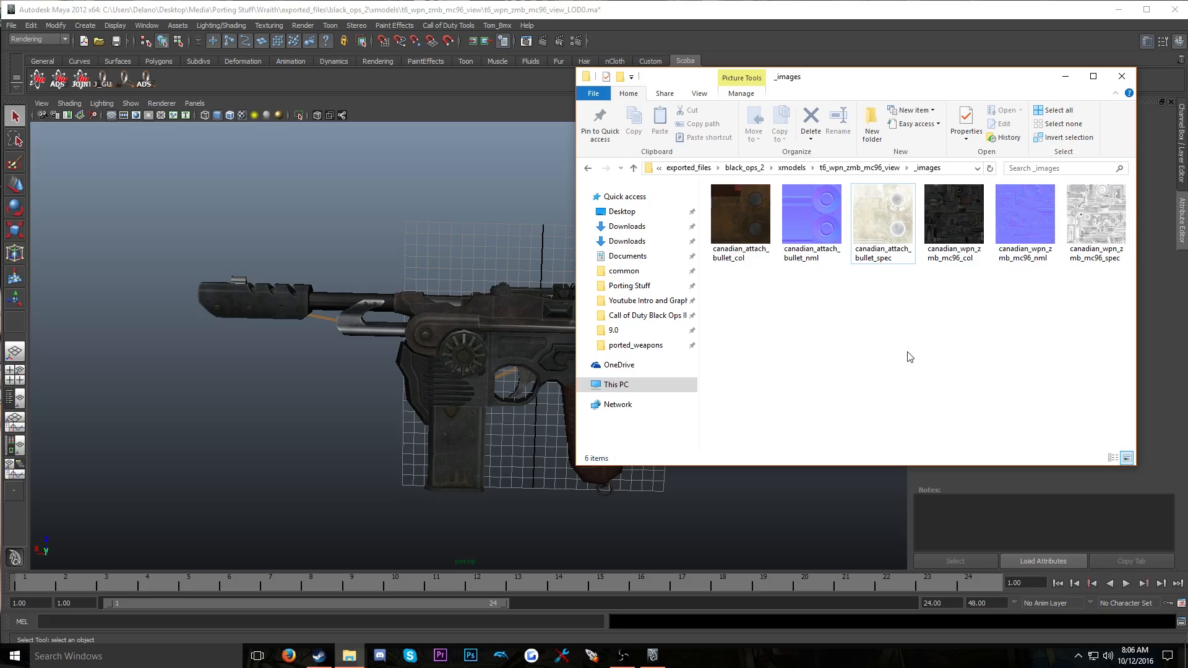
key(super)
text(Krono)
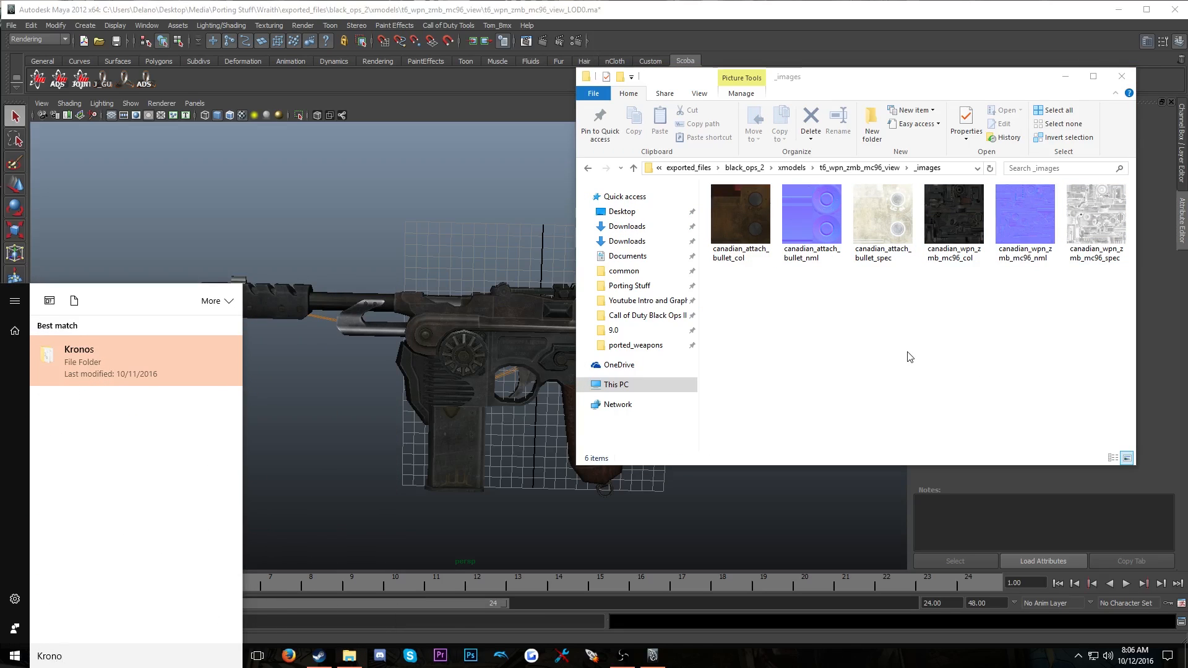
key(Return)
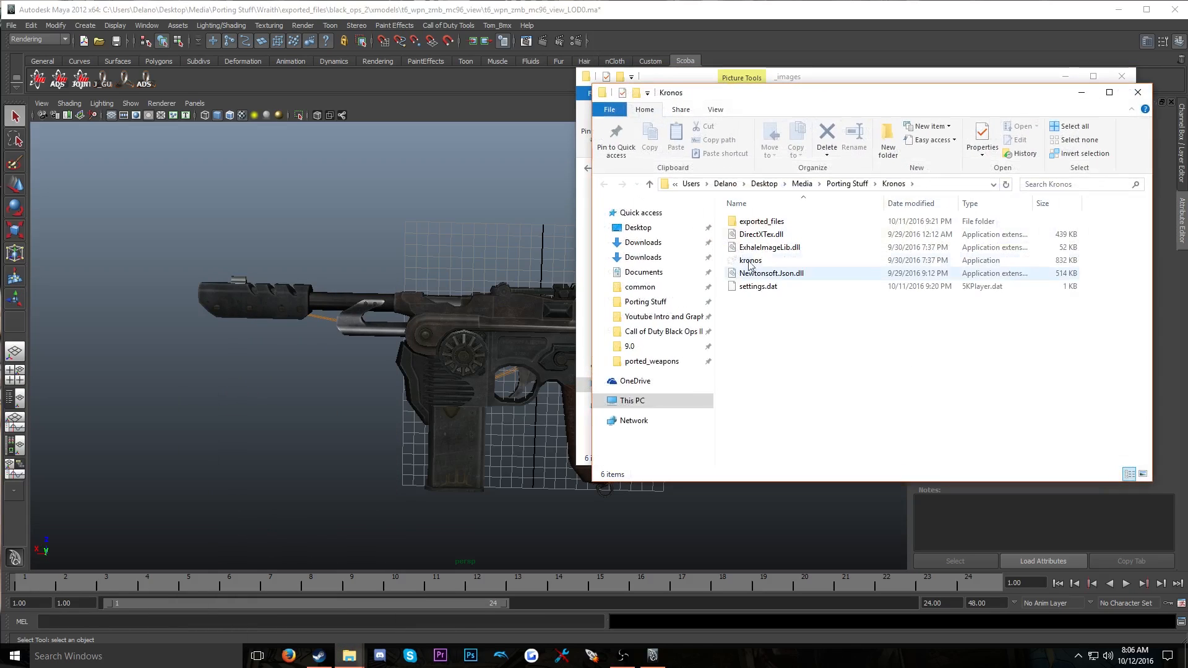
double_click(776, 262)
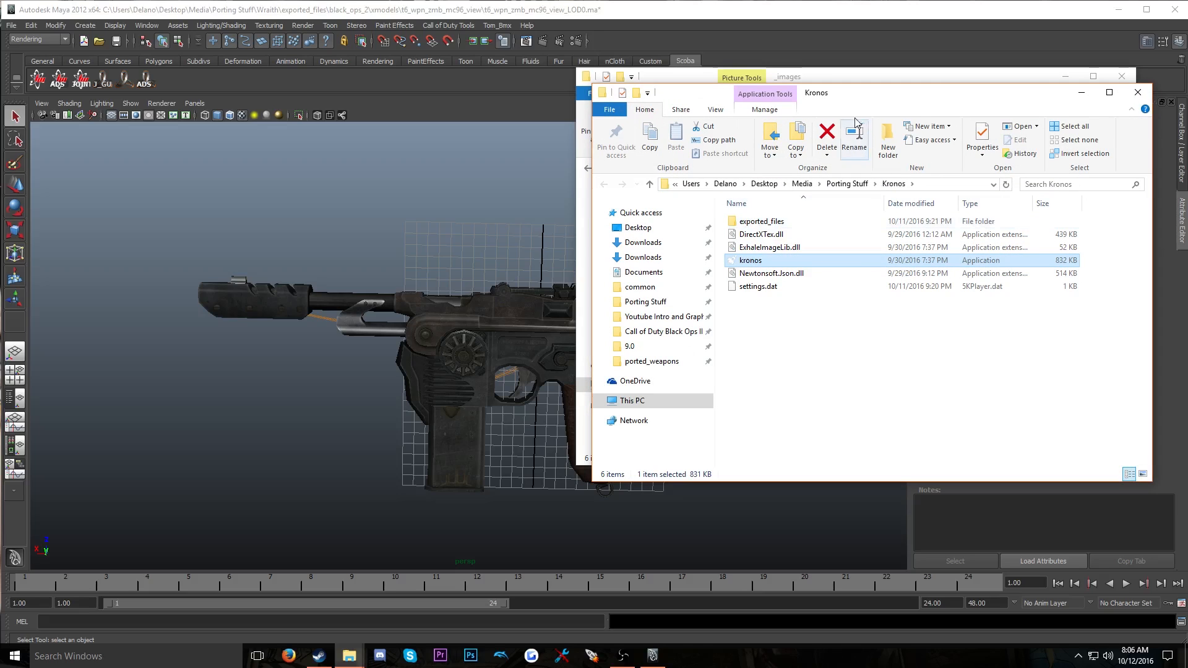
click(1080, 96)
drag(564, 201, 469, 178)
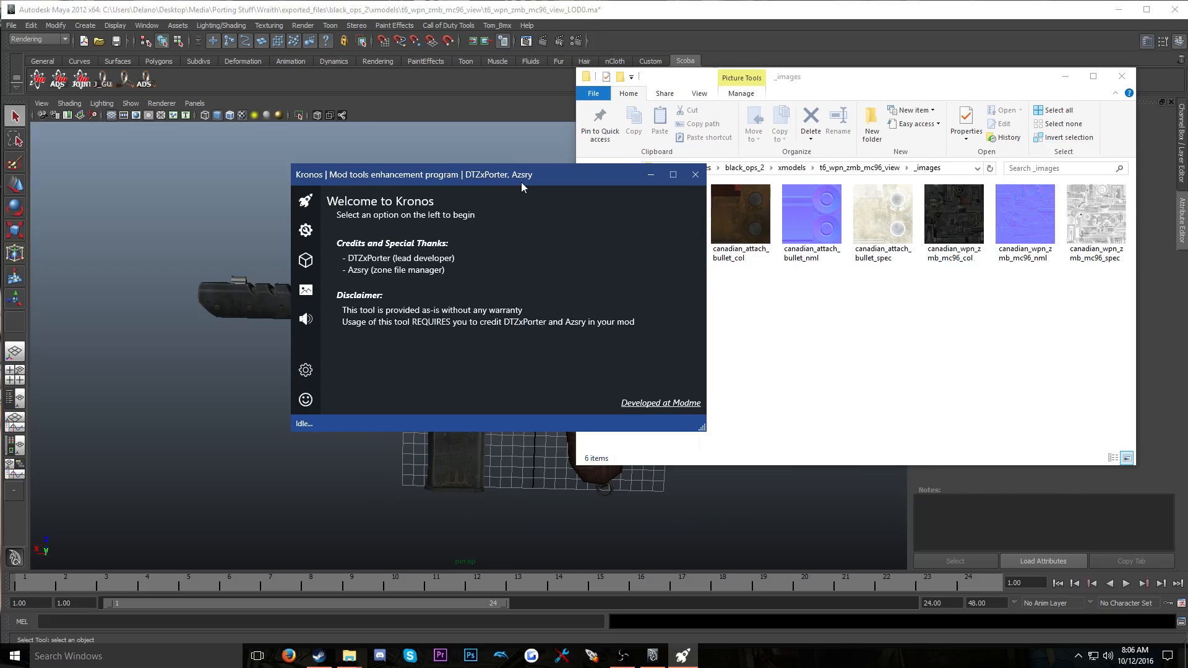
click(314, 289)
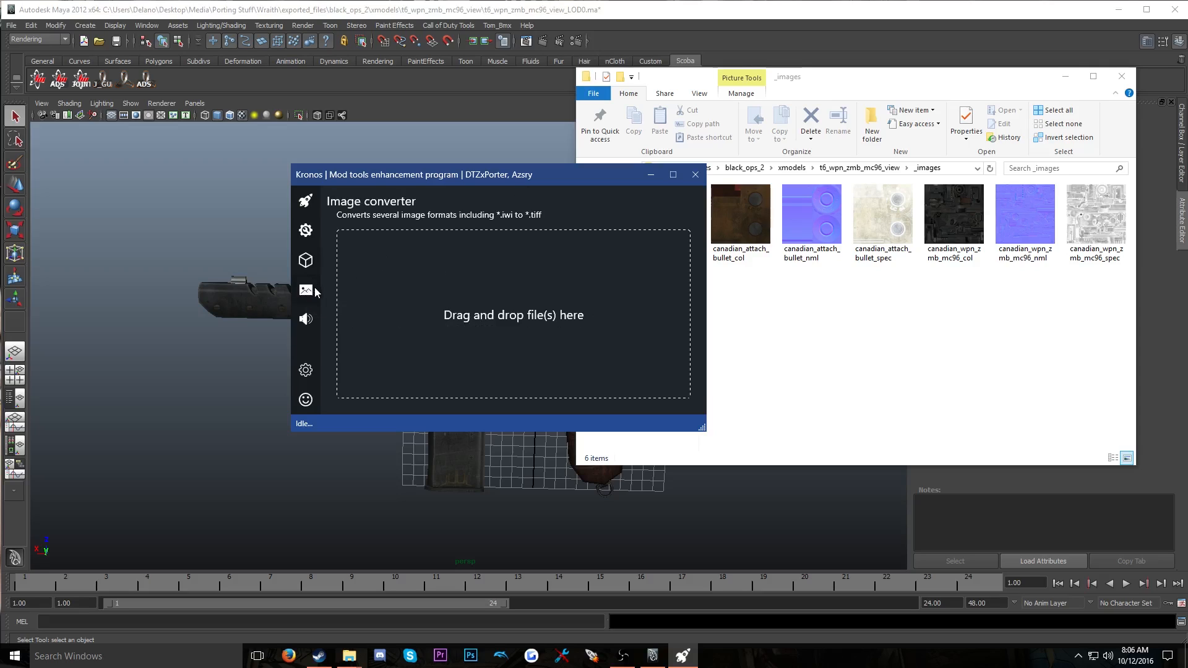
Convert all six renamed canadian textures from the _images folder with the Kronos image converter
click(758, 300)
drag(748, 286, 1128, 183)
drag(744, 217, 460, 313)
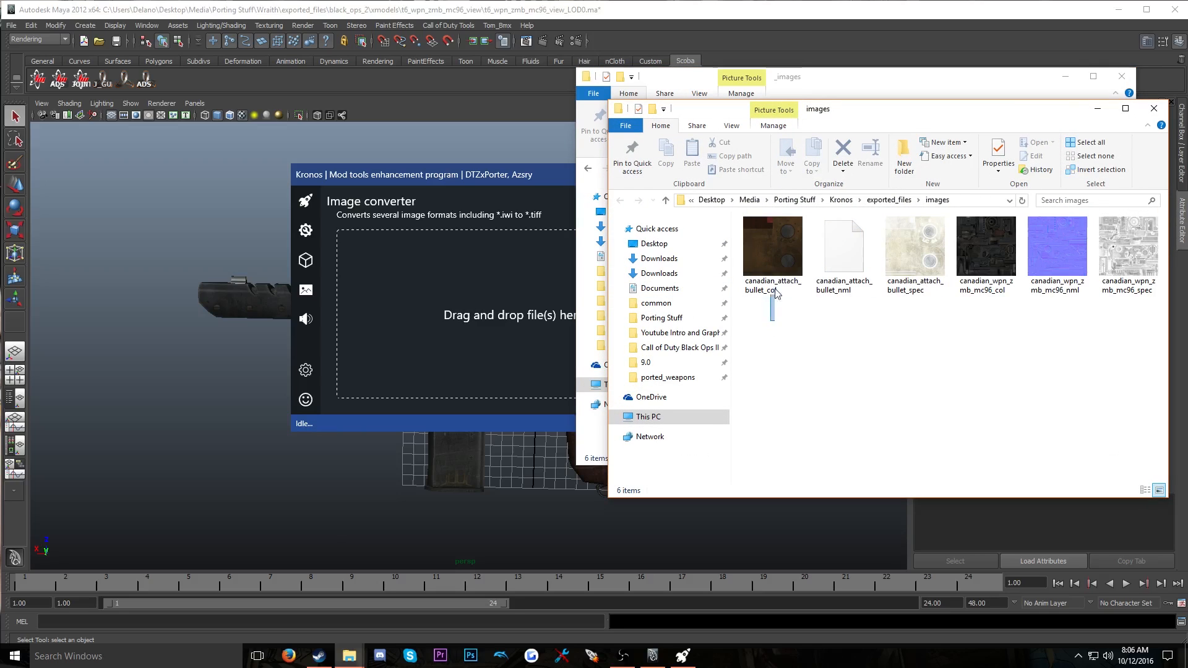
Copy the six converted textures from the Kronos images folder into the model's _images folder, replacing the originals
drag(776, 293, 1119, 225)
click(923, 97)
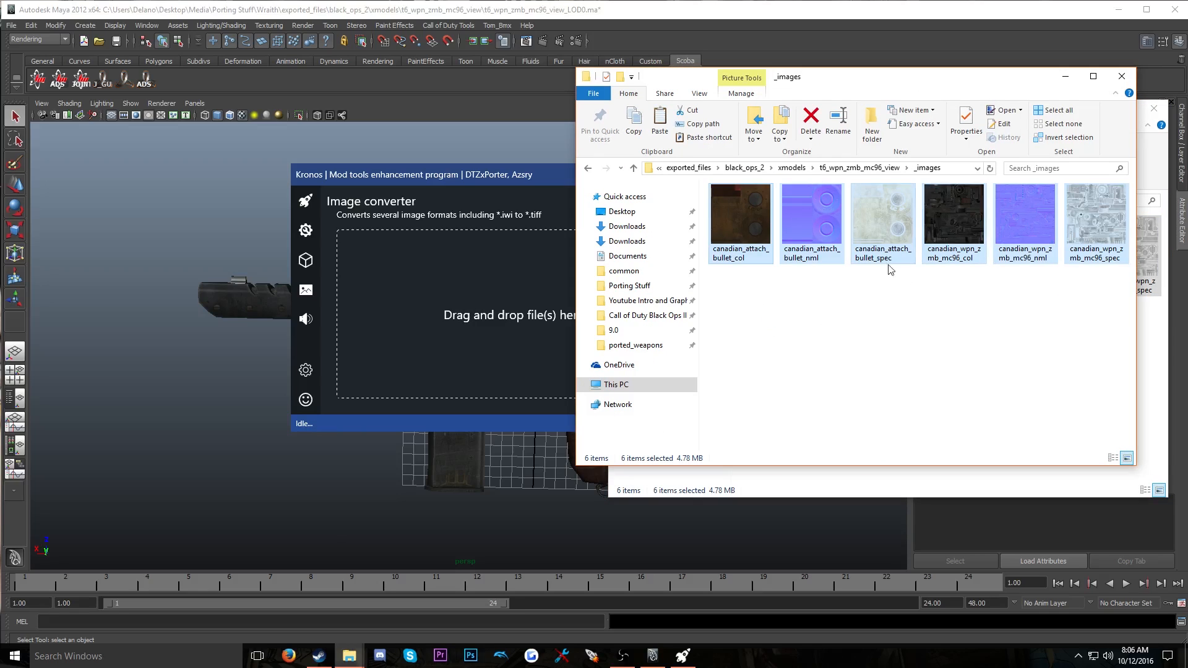
click(932, 273)
Close both image folder windows and Kronos to return to the Maya scene
drag(1020, 77, 935, 70)
drag(1071, 115, 1076, 112)
click(1155, 107)
click(1033, 71)
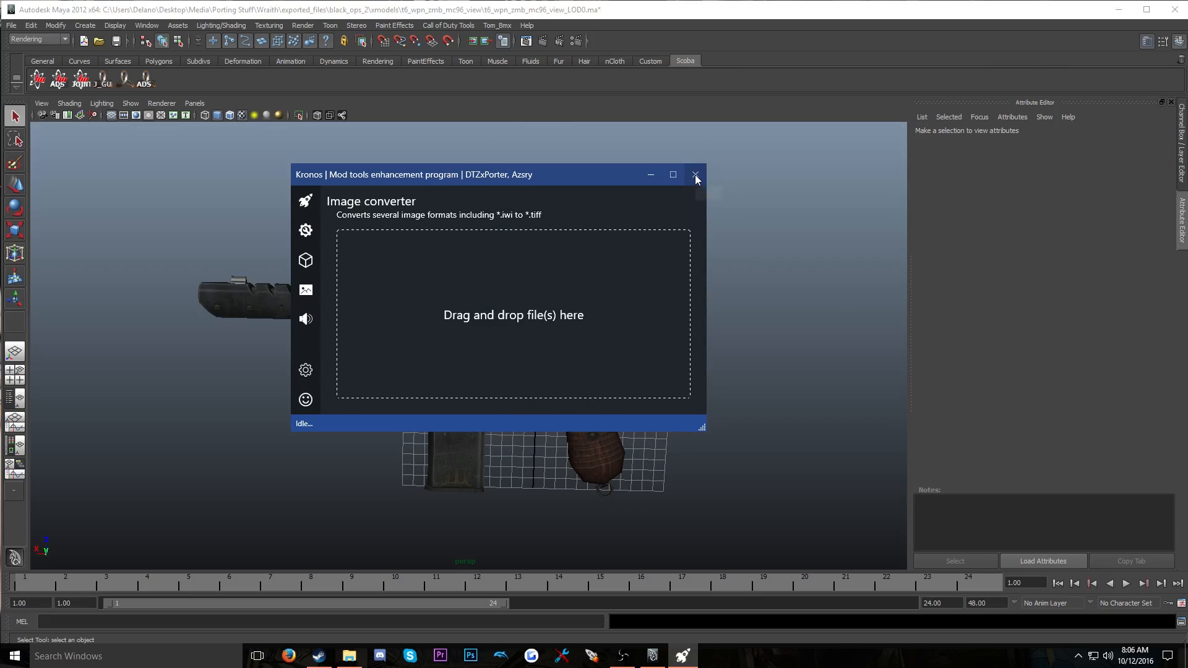
click(695, 175)
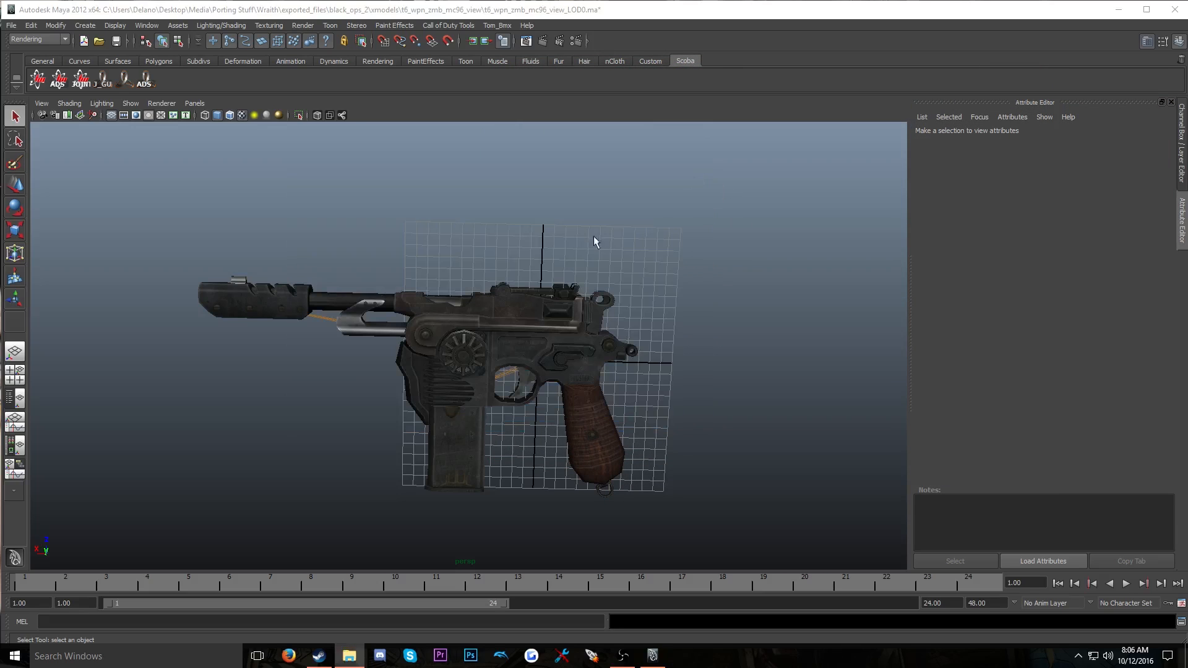
In the Hypershade layout, rename the bullet's phong material to canadian_attach_bullet and its file node to canadian_attach_bulletFILE
click(22, 399)
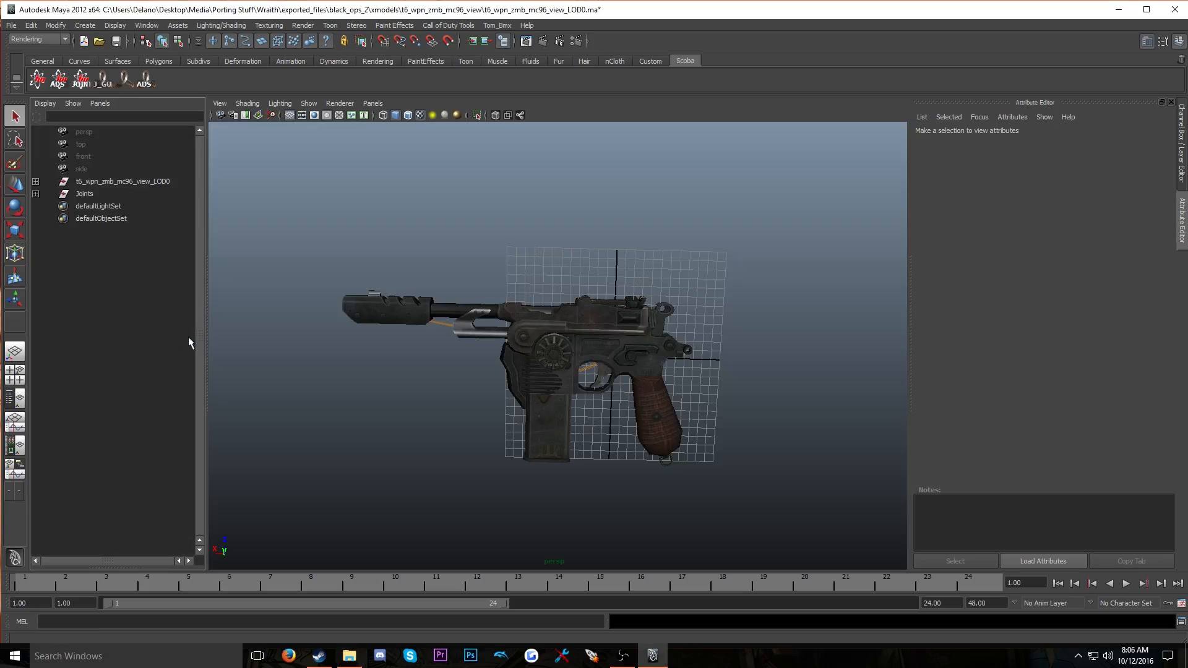
click(15, 446)
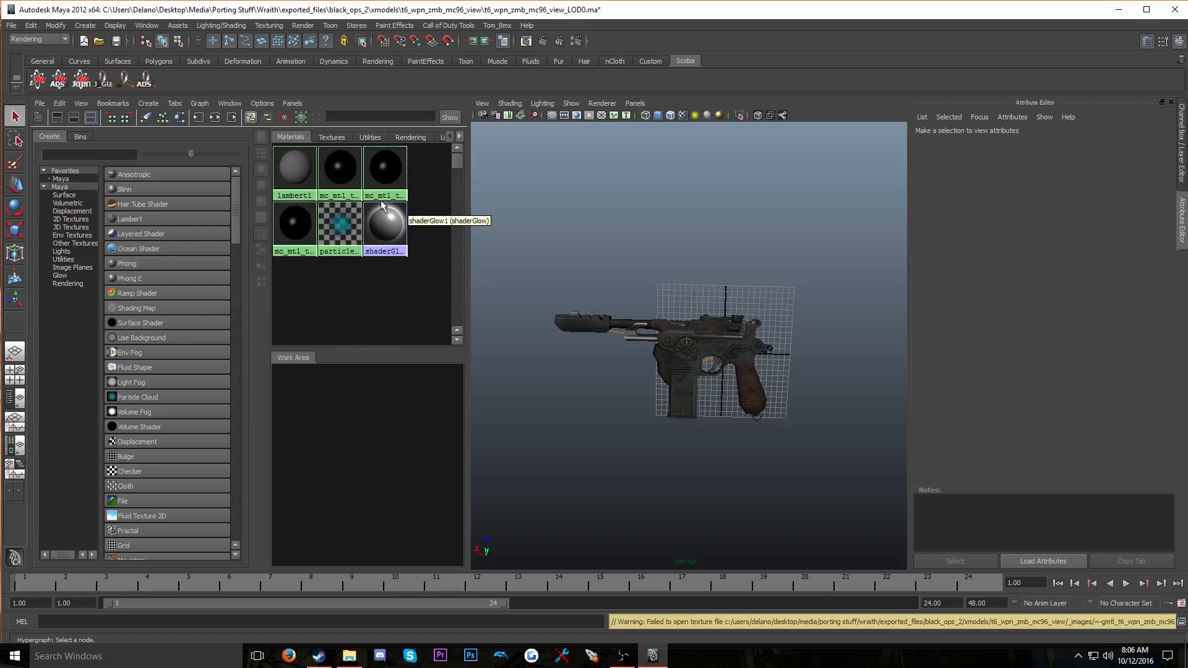
click(339, 174)
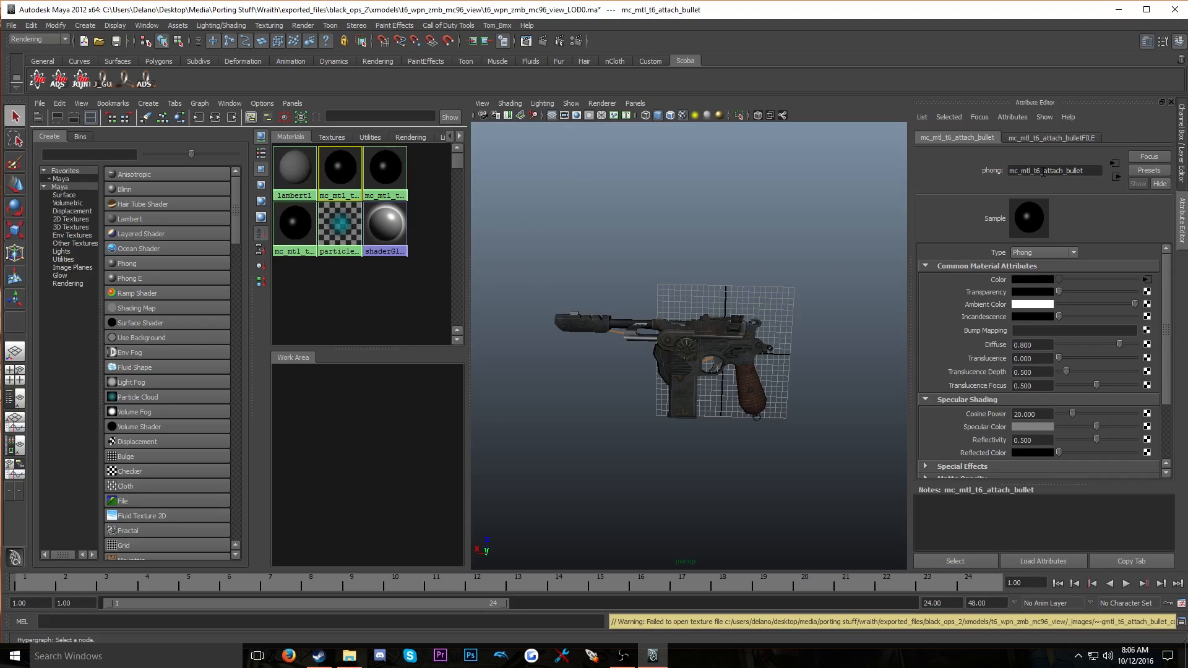
drag(1044, 170, 893, 157)
text(c)
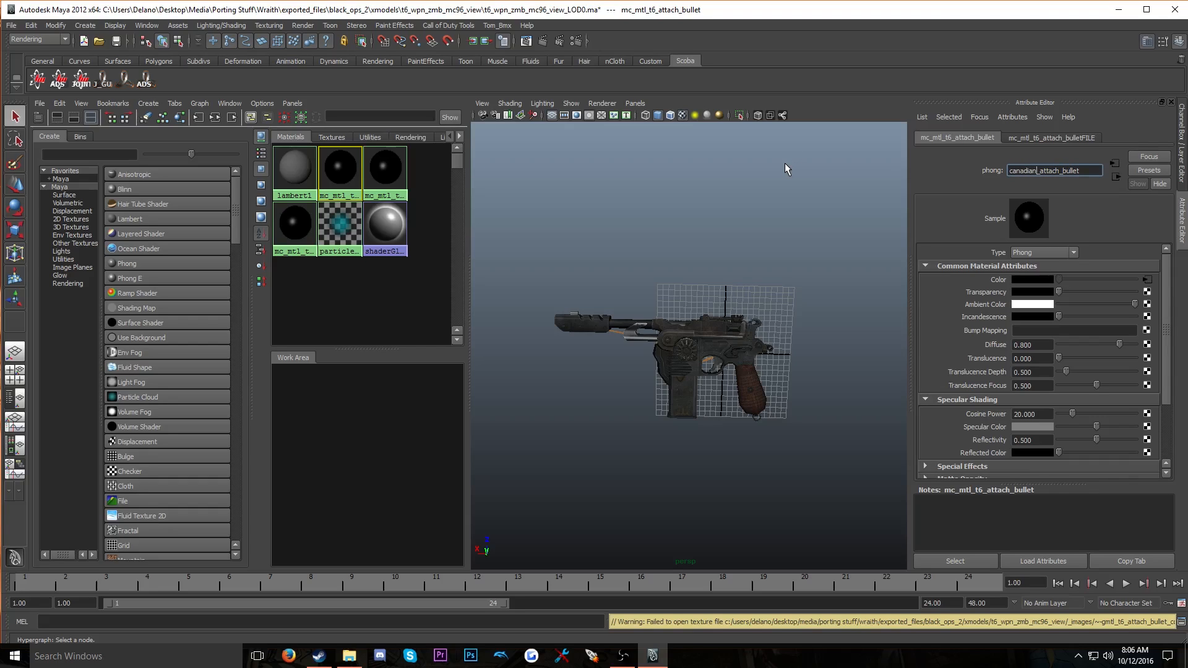
text(anadian)
key(Return)
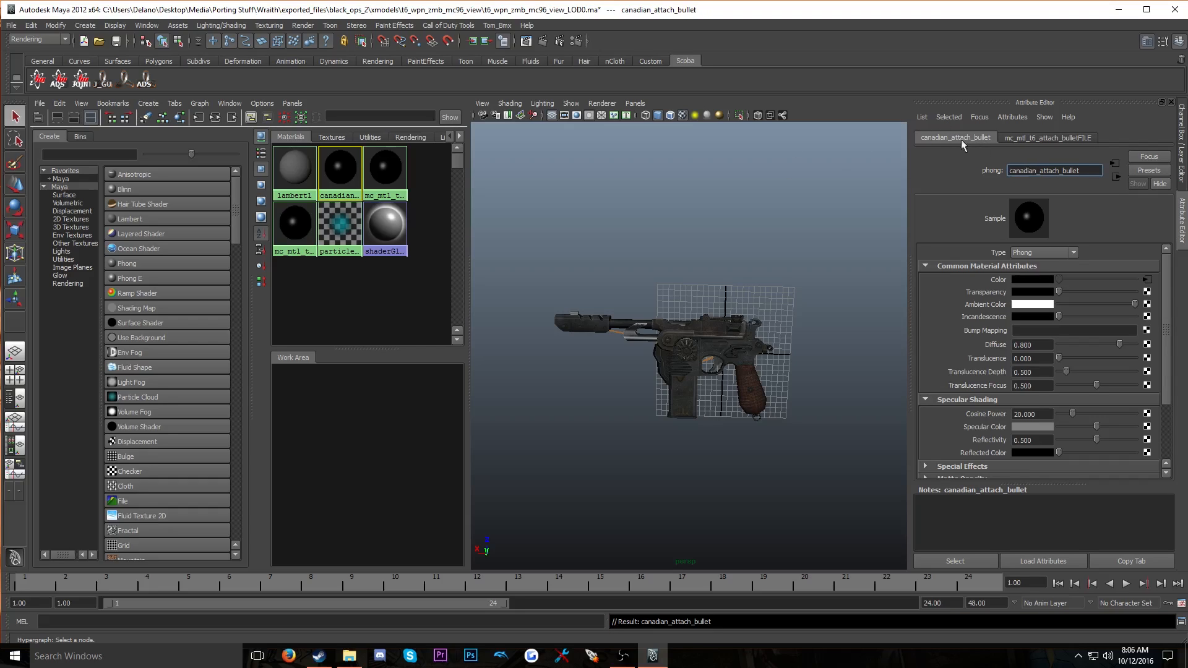
click(1042, 138)
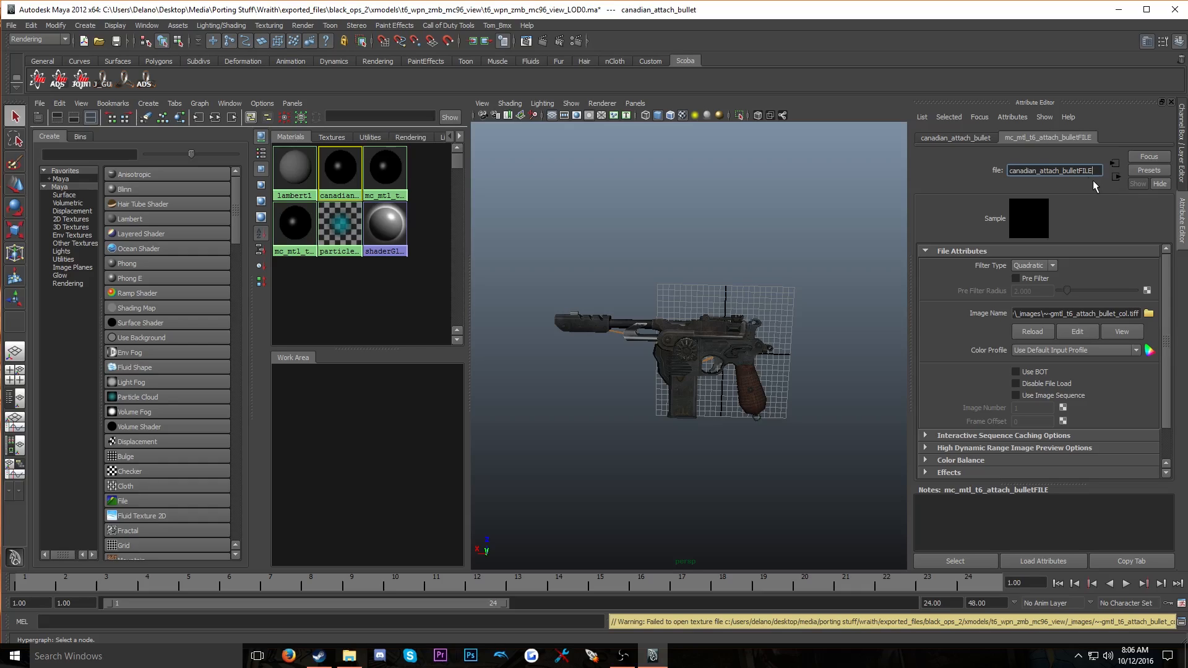
key(Return)
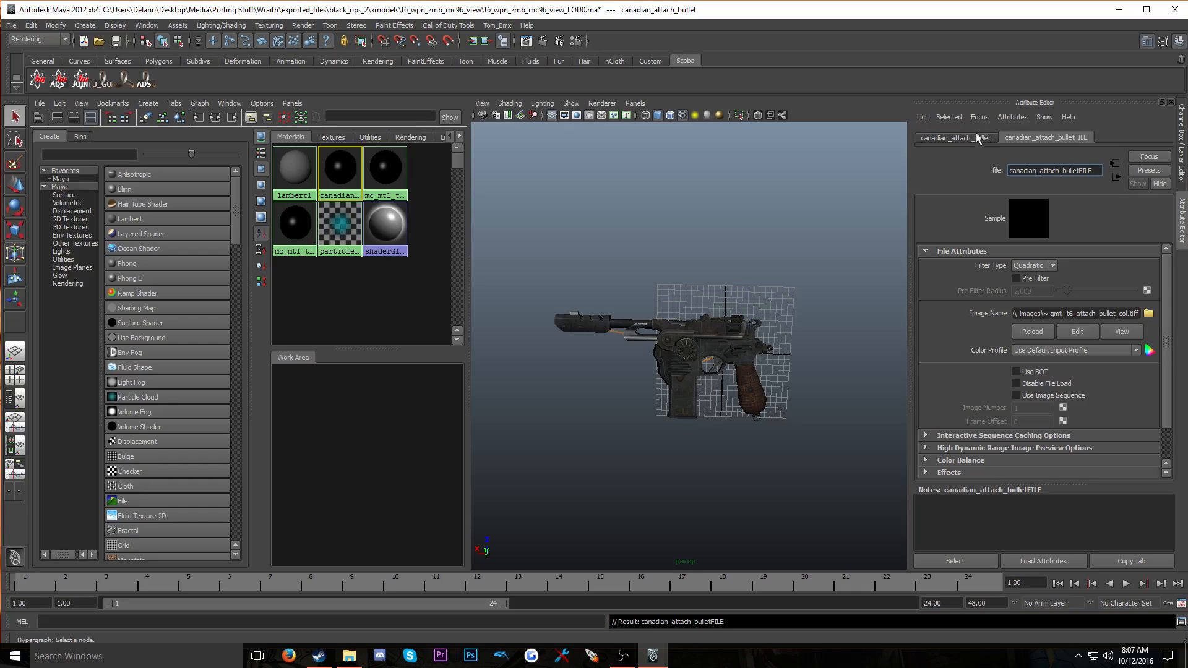
Set the canadian_attach_bulletFILE node's image to canadian_attach_bullet_col.tiff from the t6_wpn_zmb_mc96_view model's _images folder
click(1146, 315)
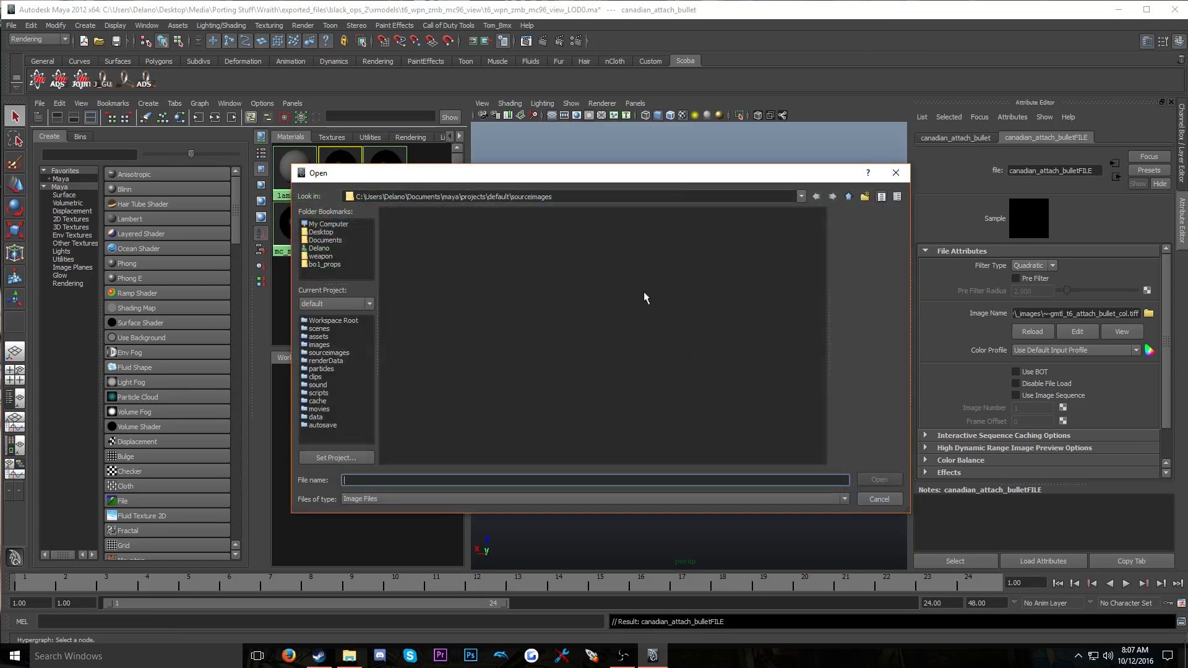
click(903, 172)
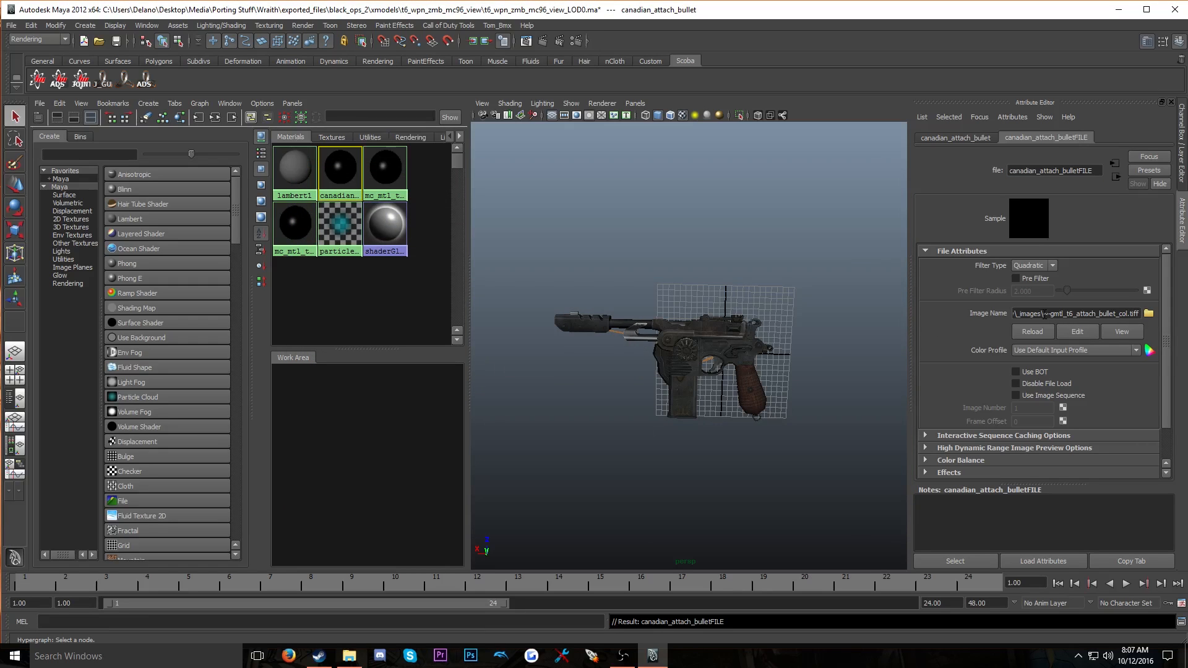
drag(1044, 314, 883, 304)
click(1149, 314)
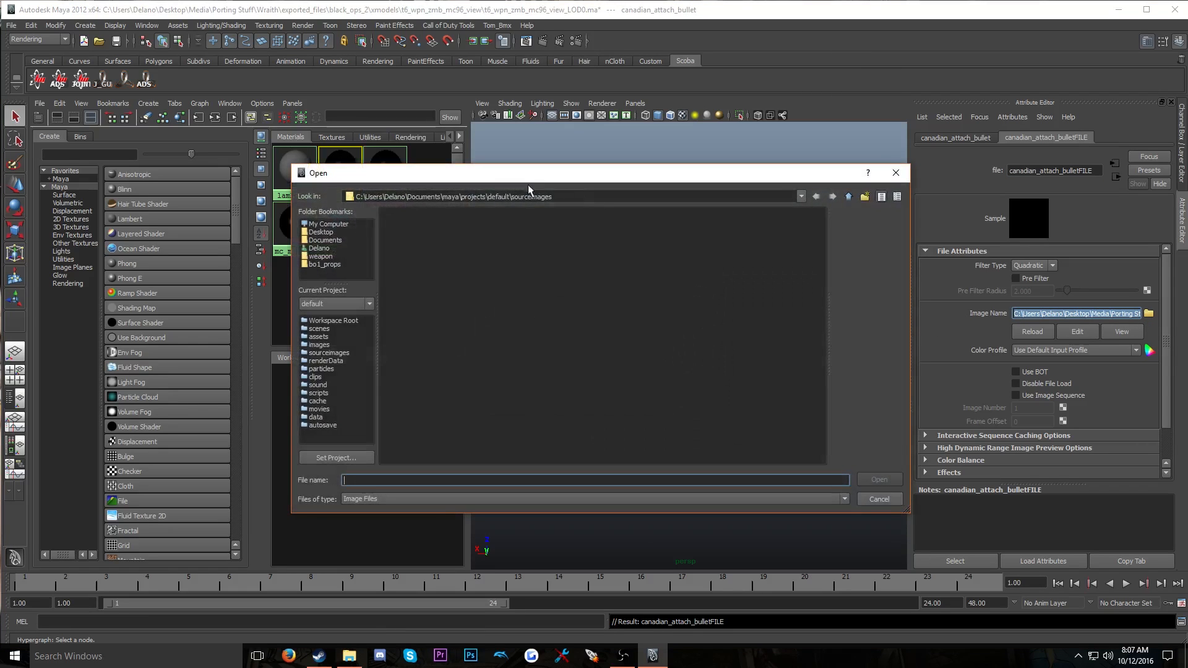
key(Return)
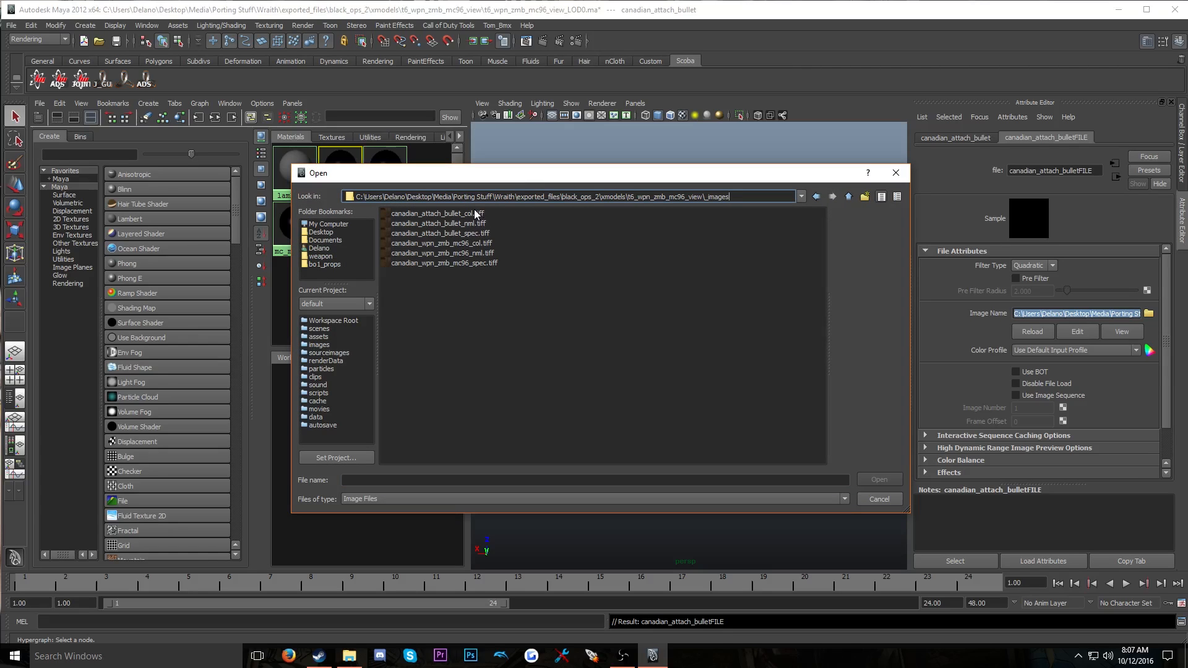
click(474, 213)
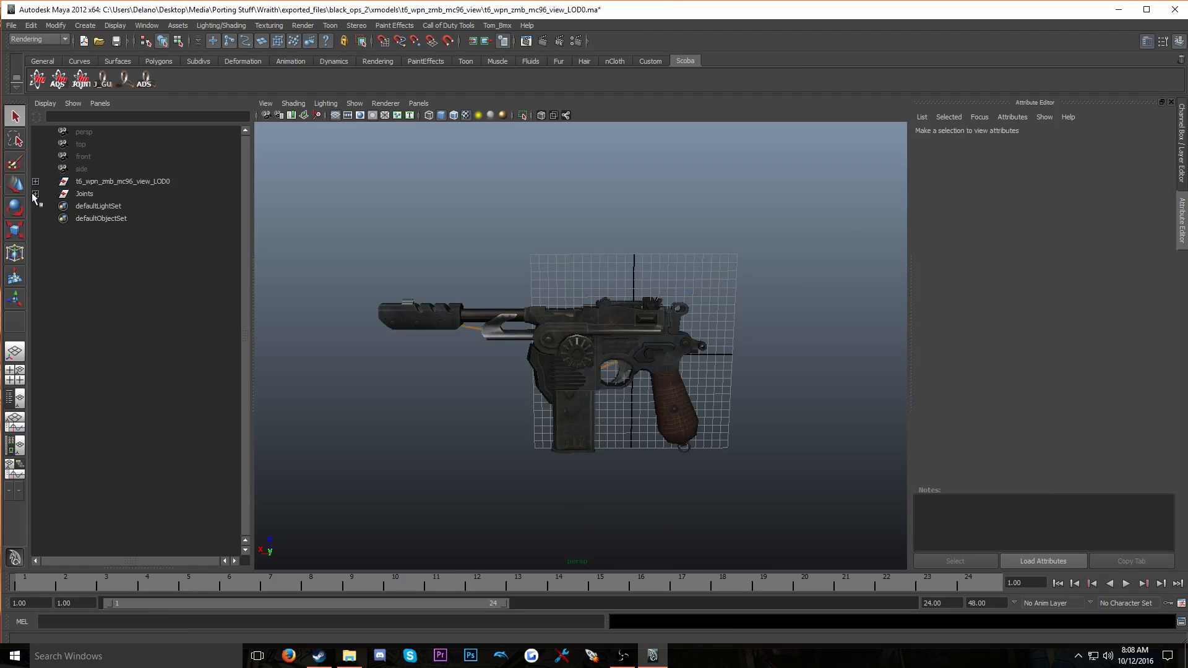
Save the scene to the desktop as Mauser_view in Maya Binary format and close Maya
click(11, 25)
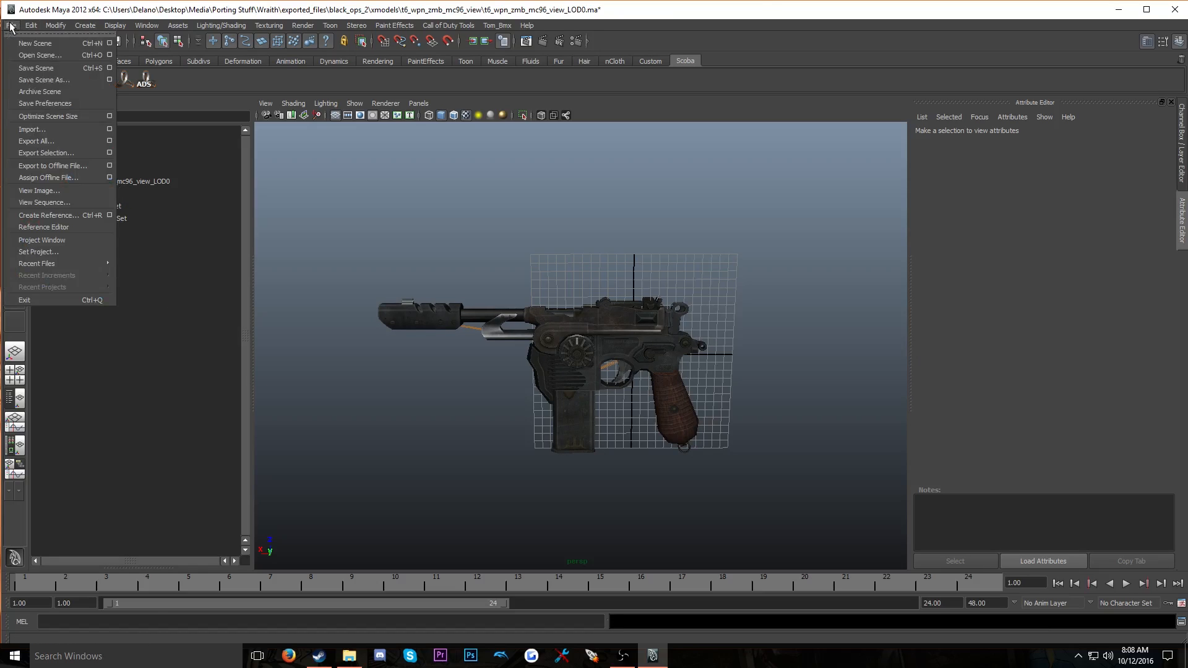
click(44, 79)
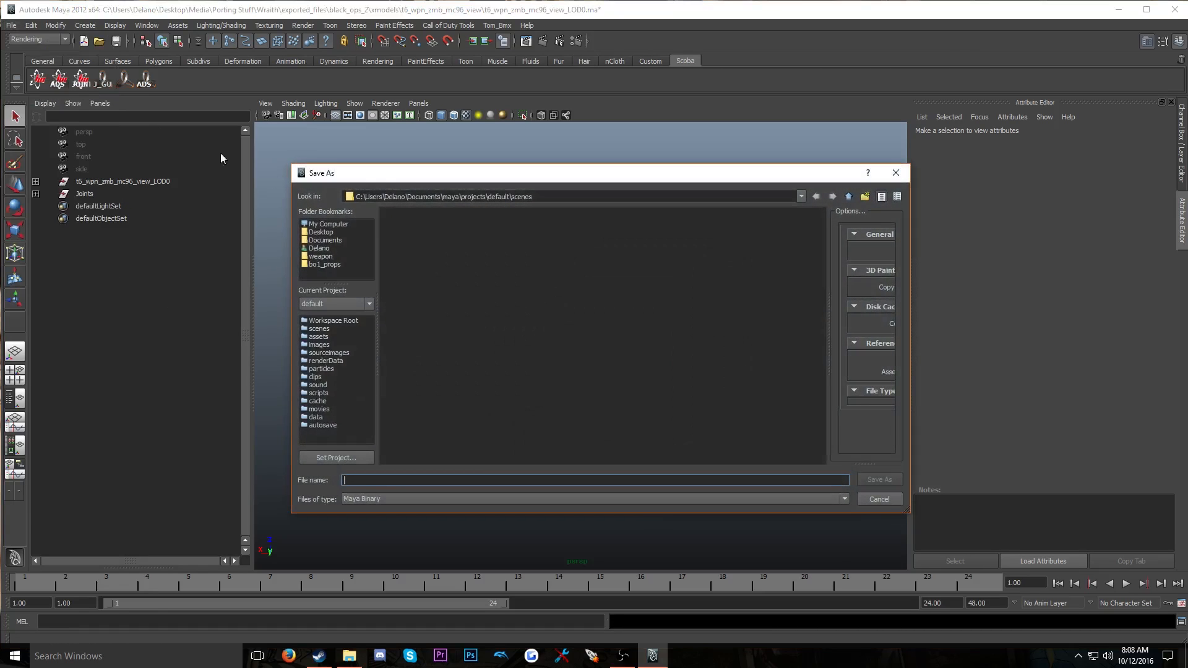
click(323, 232)
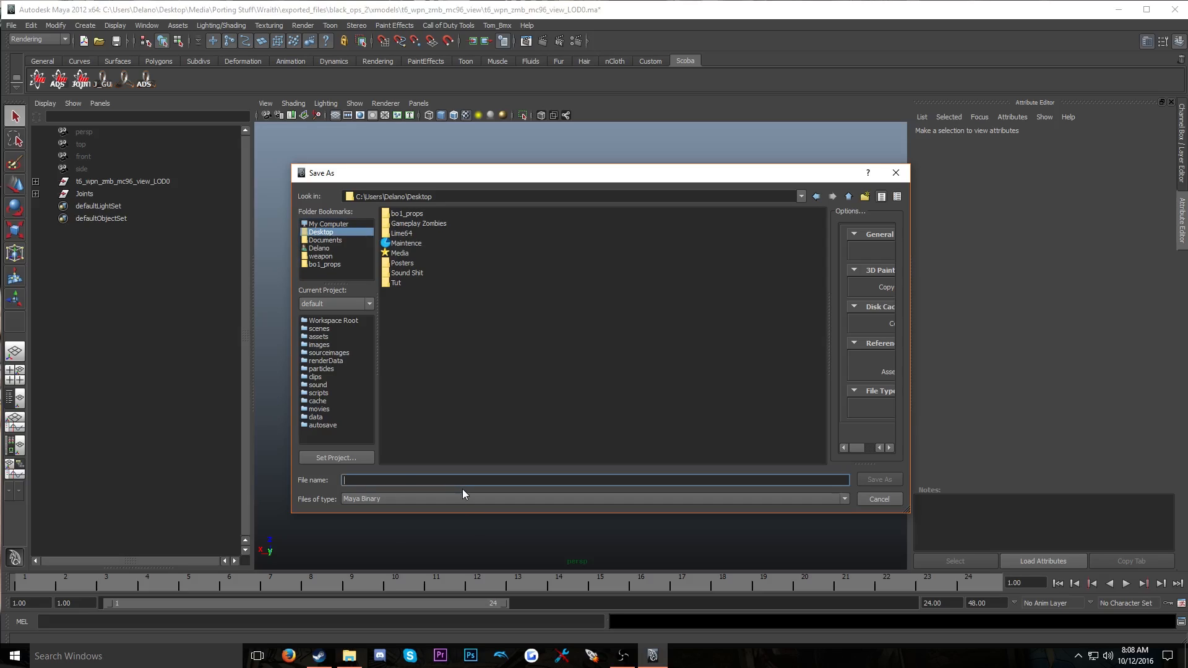
text(Muas)
key(BackSpace)
text(auser_view)
drag(386, 480, 301, 482)
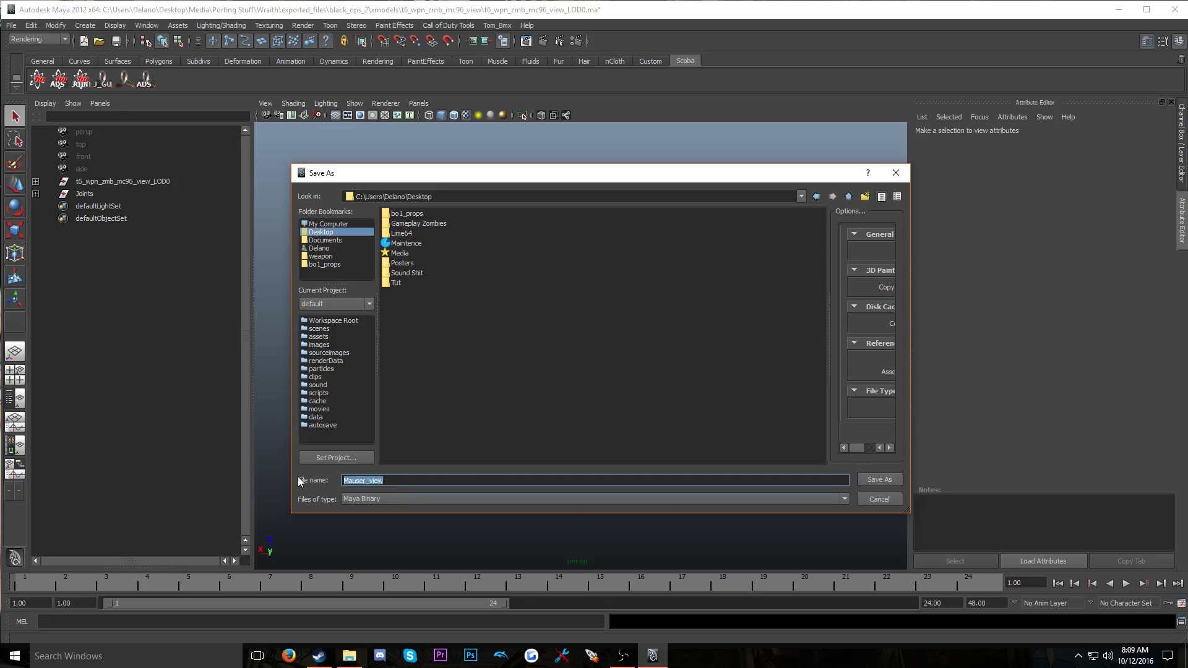
click(433, 474)
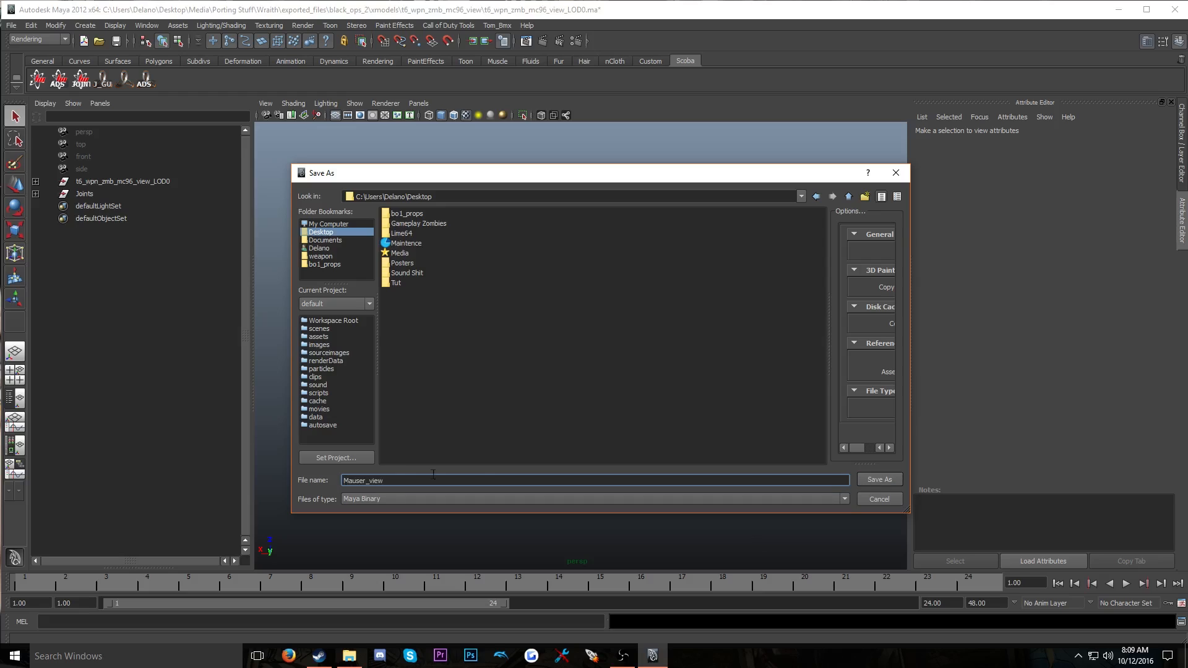
click(879, 477)
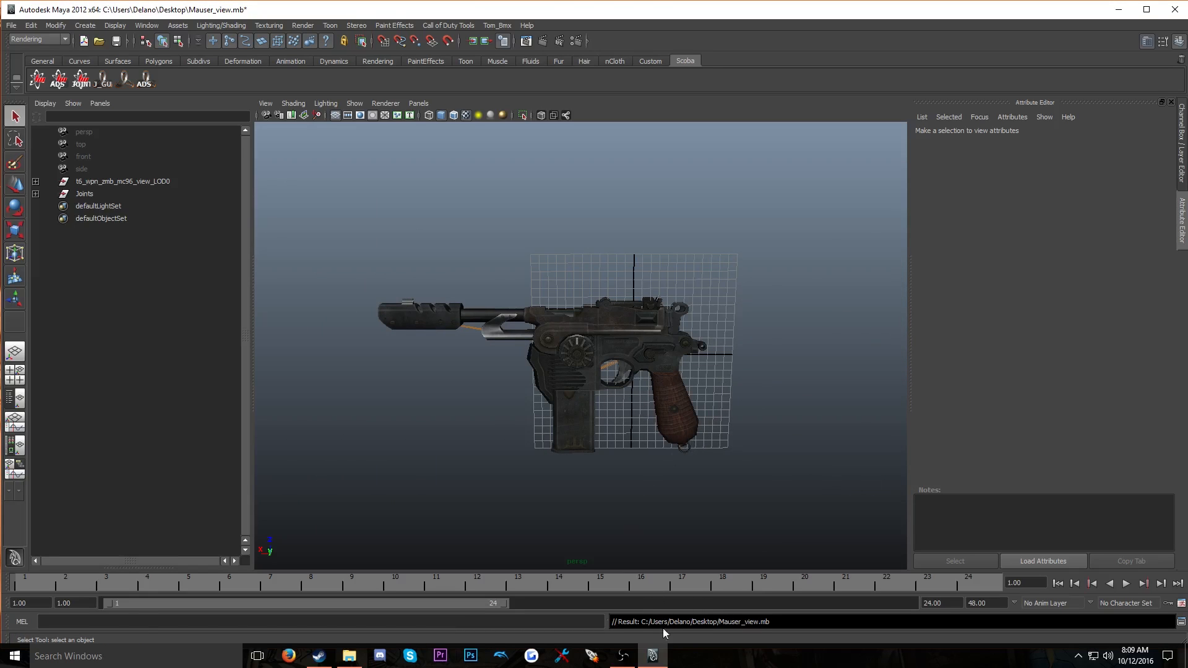
right_click(652, 656)
click(656, 625)
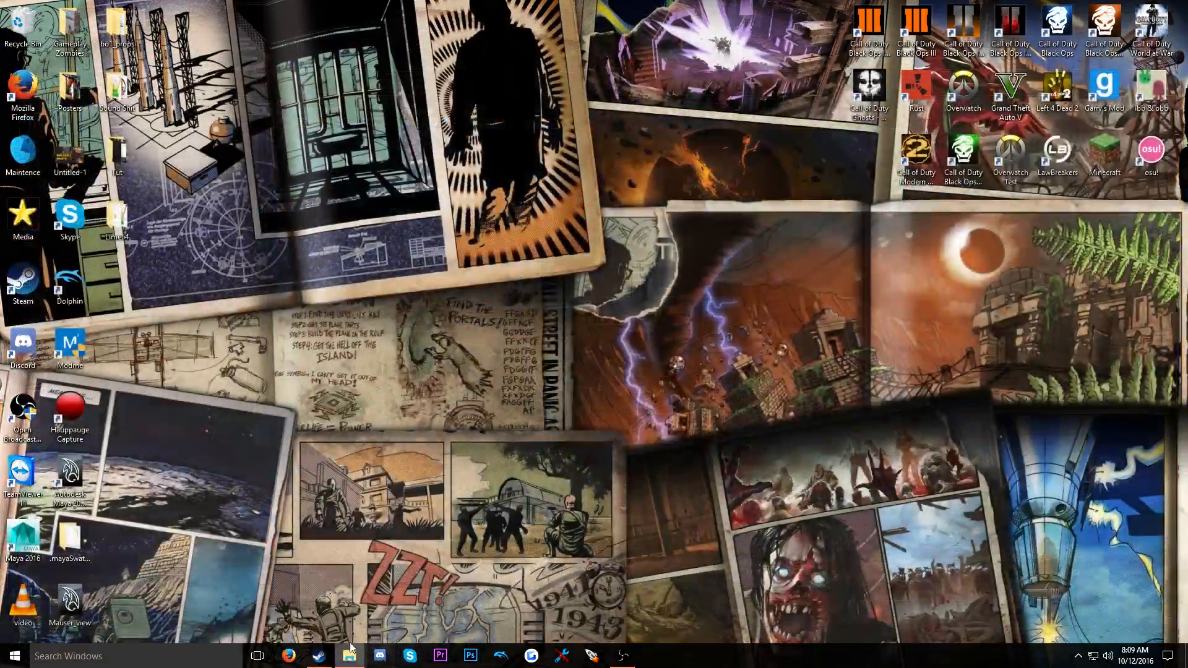
Find the t6_wpn_ar_scarh_view folder in Wraith's exported black_ops_2 xmodels and open t6_wpn_ar_scarh_view_LOD0 in Maya
click(349, 654)
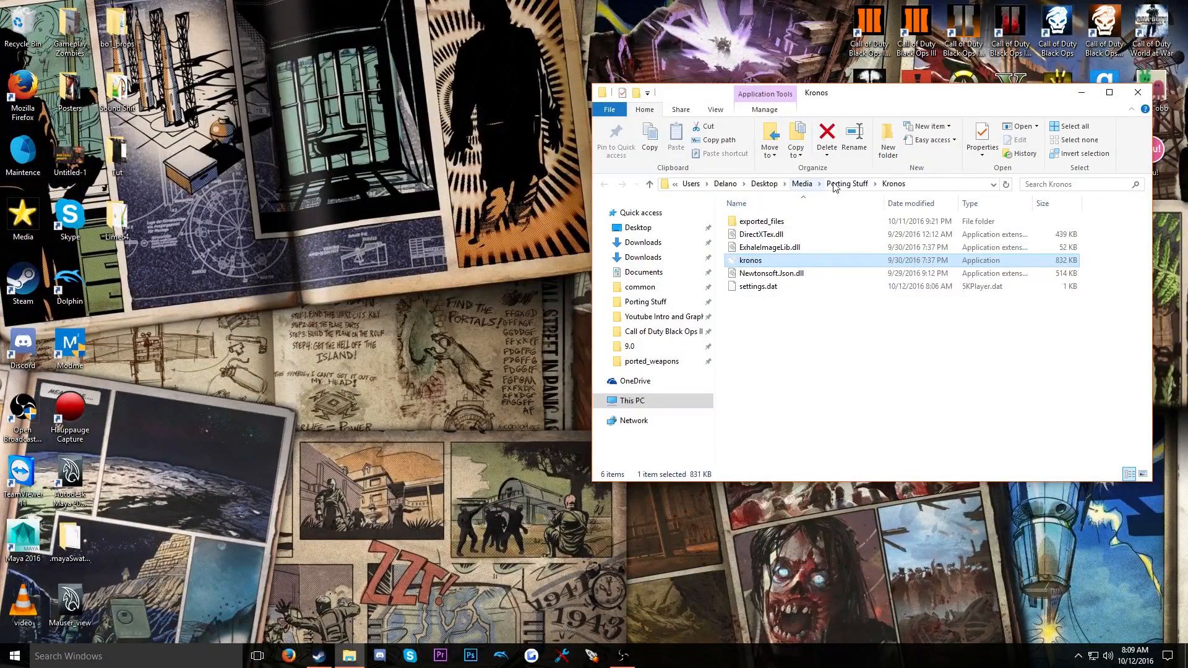
click(846, 184)
double_click(773, 329)
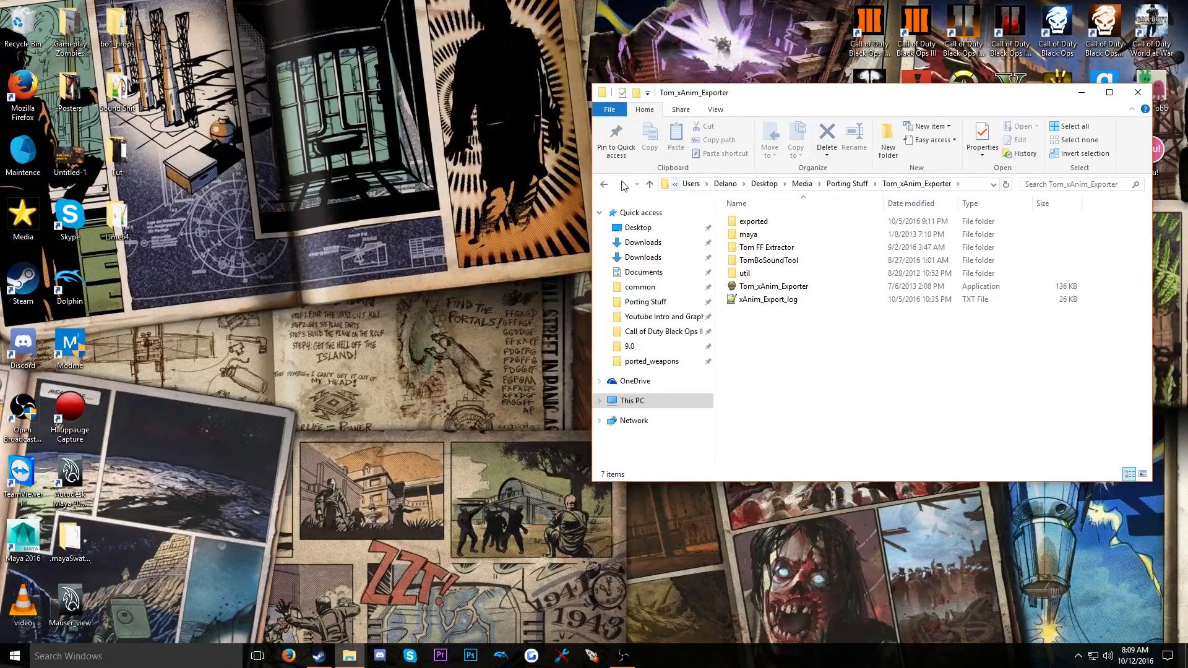
click(604, 183)
double_click(760, 342)
double_click(764, 234)
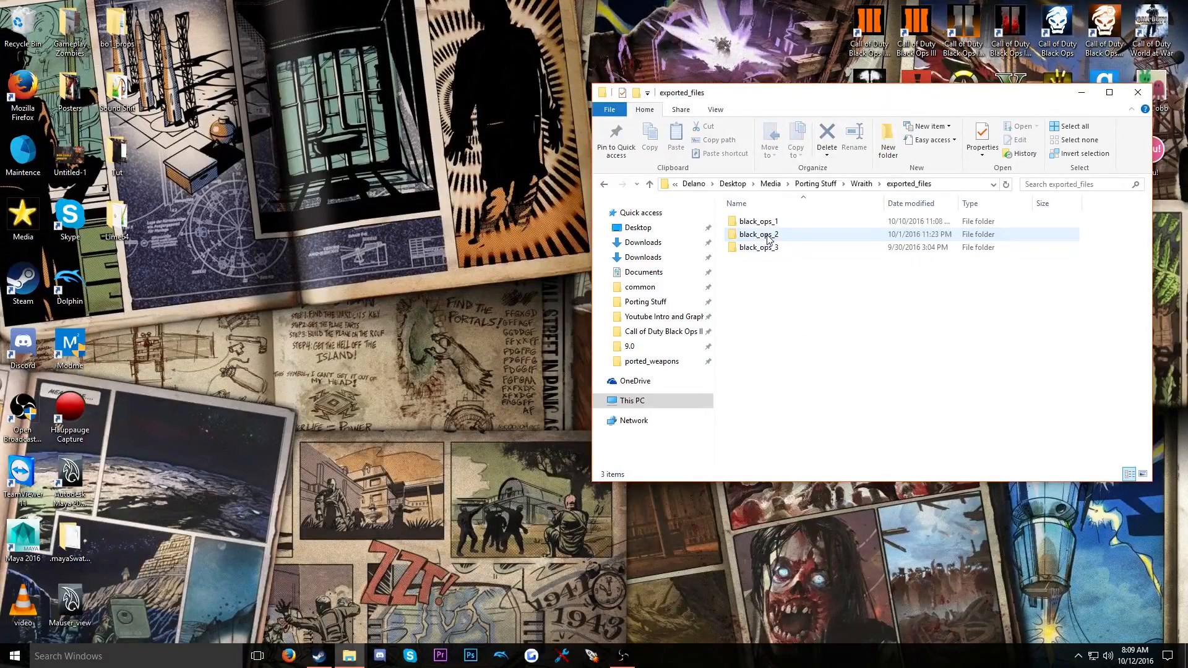
double_click(774, 235)
click(781, 235)
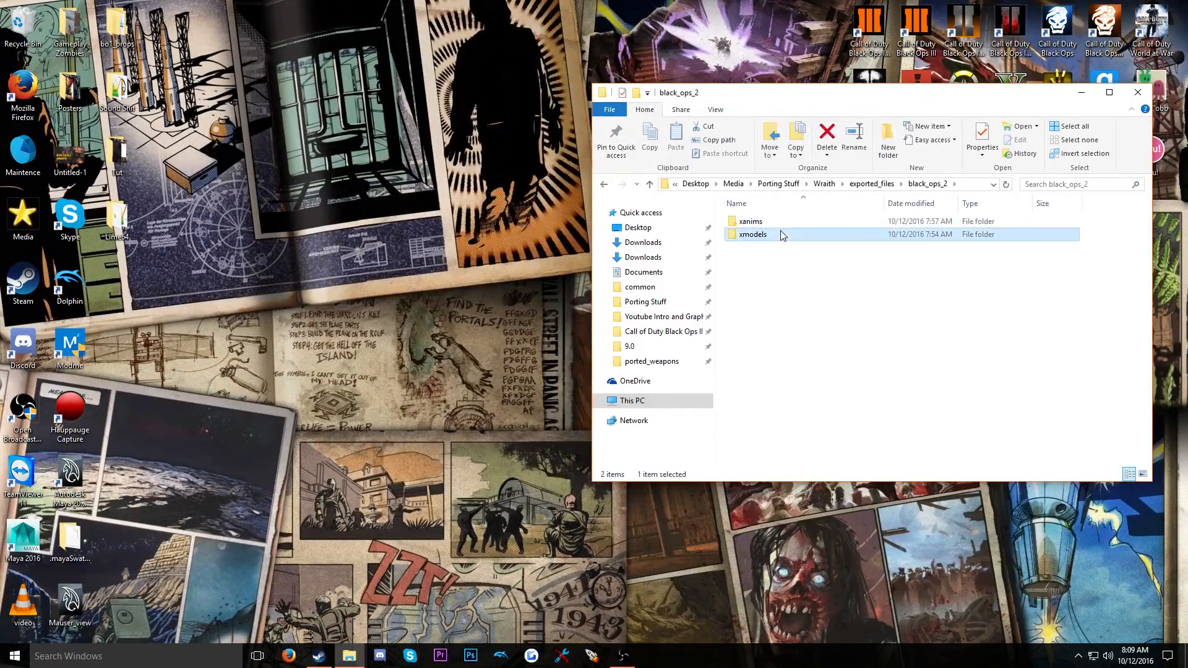
double_click(780, 234)
double_click(779, 336)
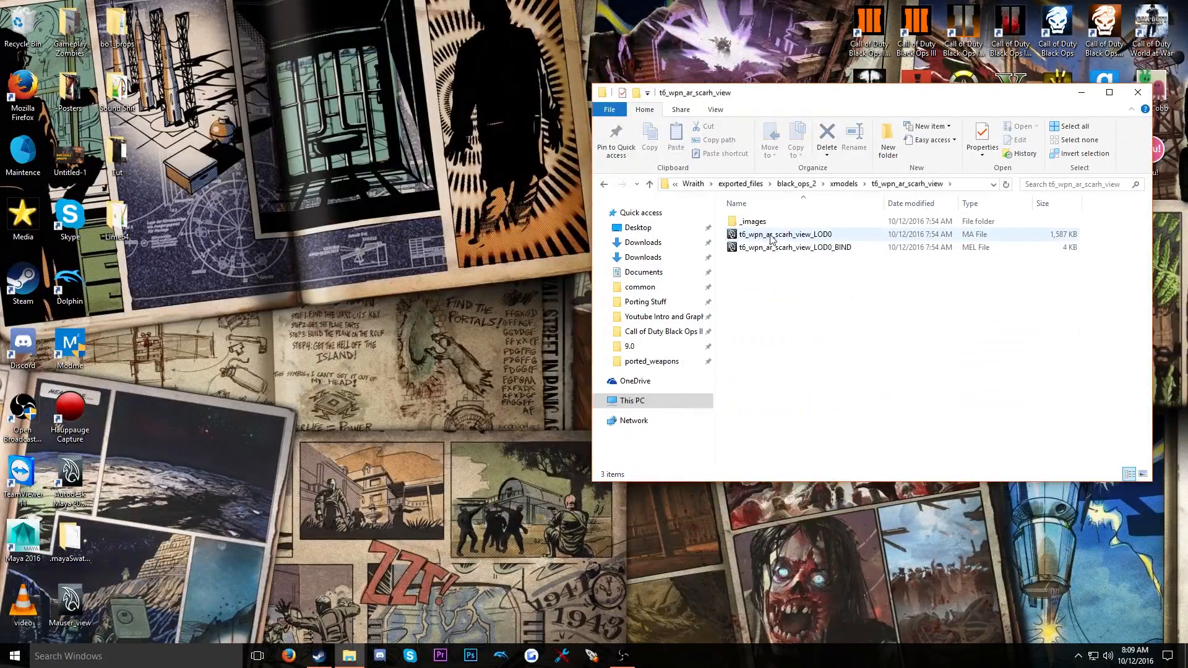
double_click(770, 235)
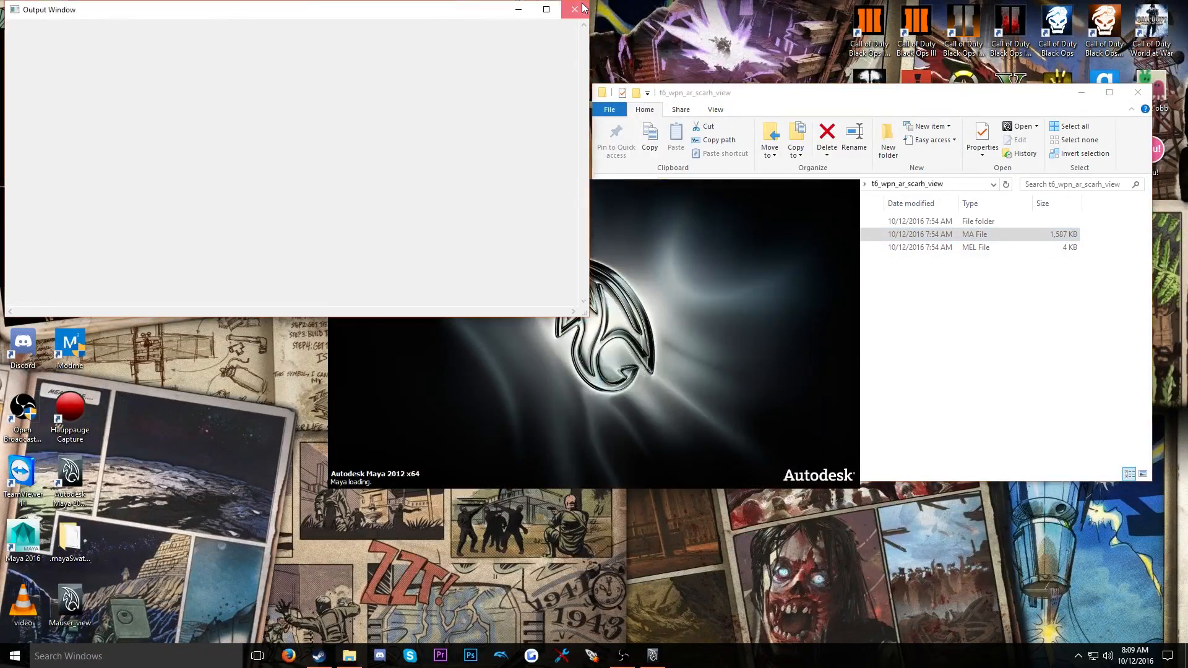
Close Maya's Output Window and permanently empty the Recycle Bin
click(574, 9)
right_click(16, 47)
click(44, 54)
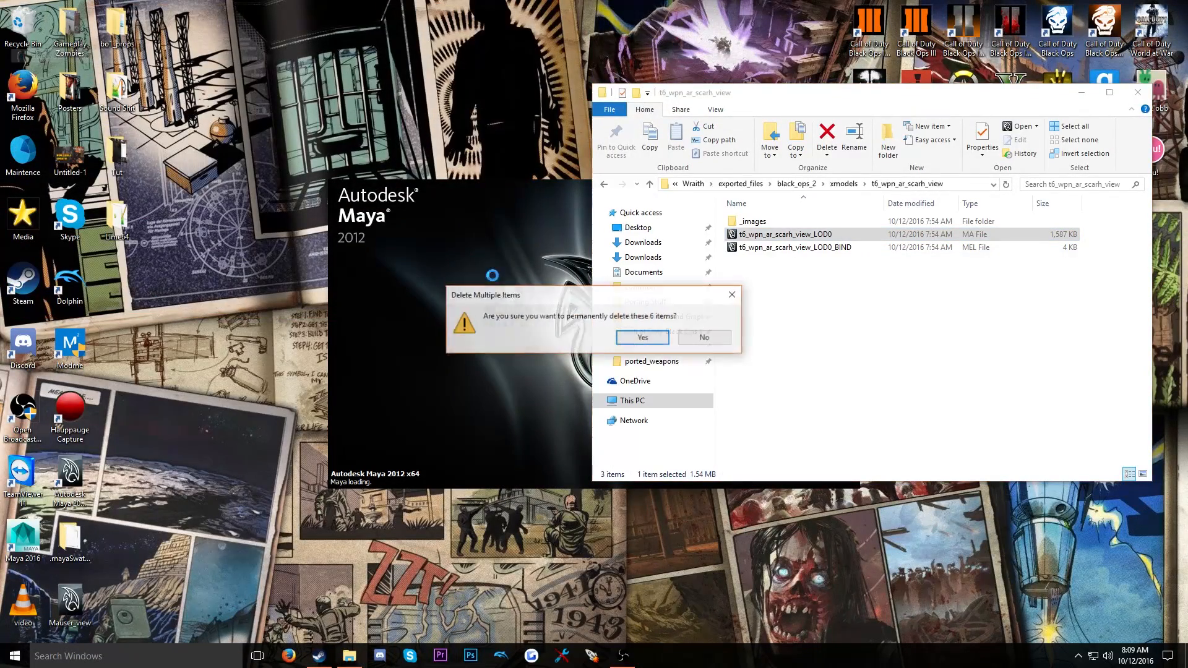
click(643, 337)
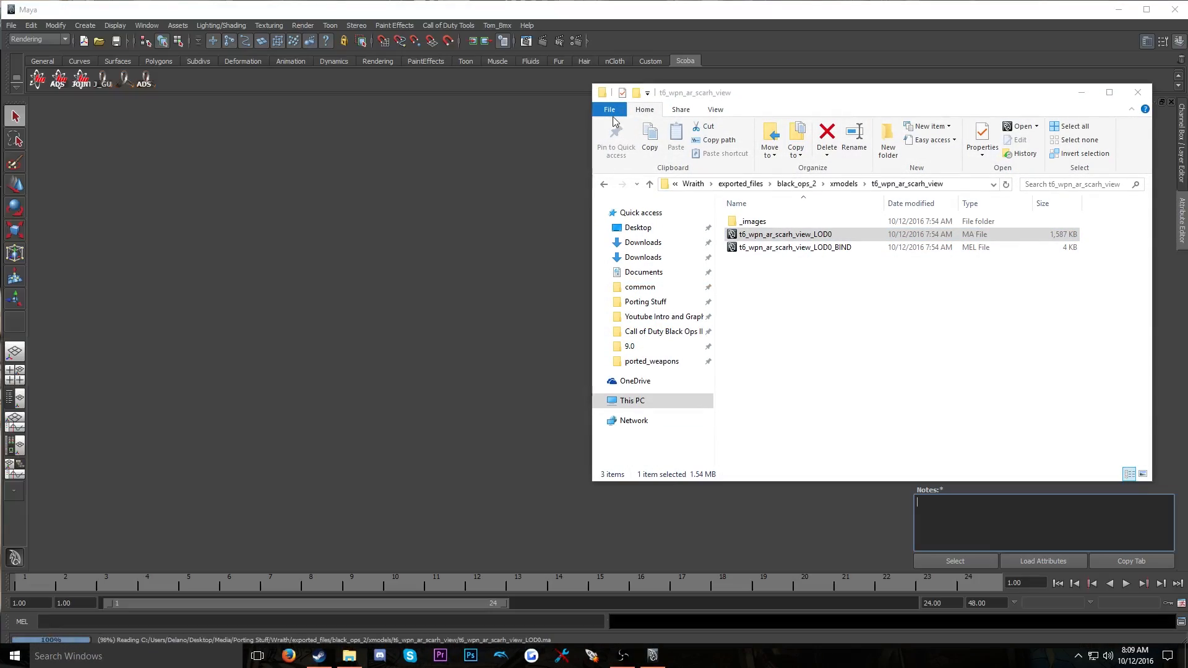
Bind the SCAR-H model with the t6_wpn_ar_scarh_view_LOD0_BIND script and display it with textures
click(804, 248)
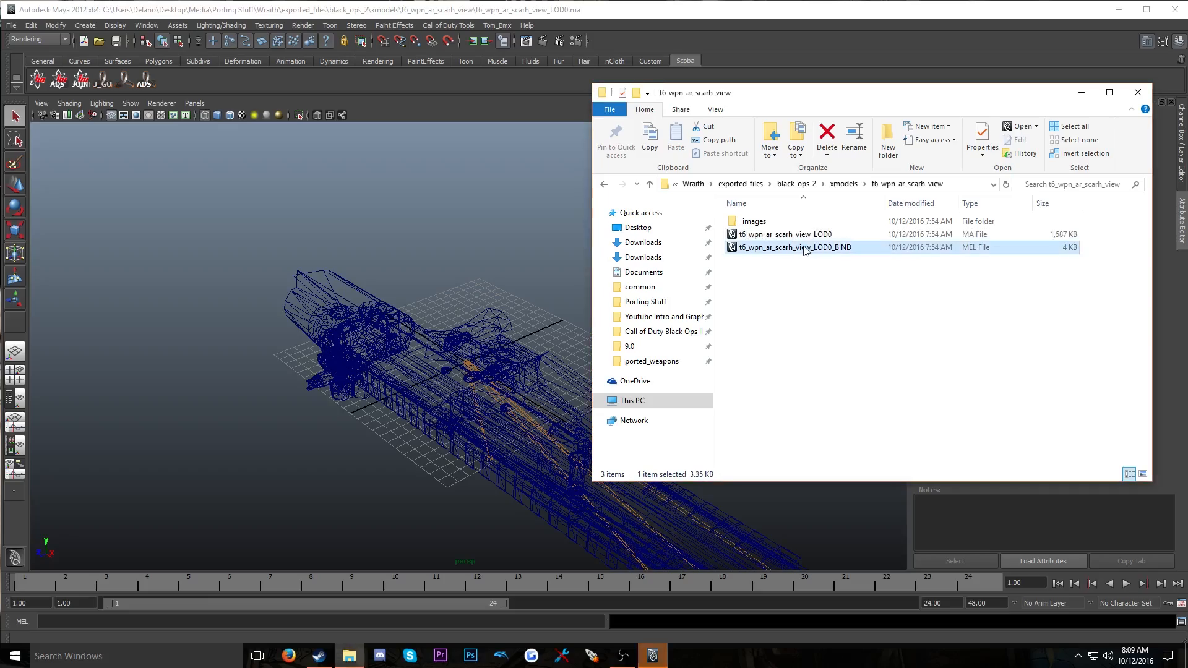
drag(804, 249, 501, 339)
mouse_move(512, 380)
alt+mouse_down()
mouse_move(433, 419)
mouse_move(313, 416)
mouse_move(327, 414)
mouse_move(317, 433)
mouse_move(512, 375)
alt+mouse_up()
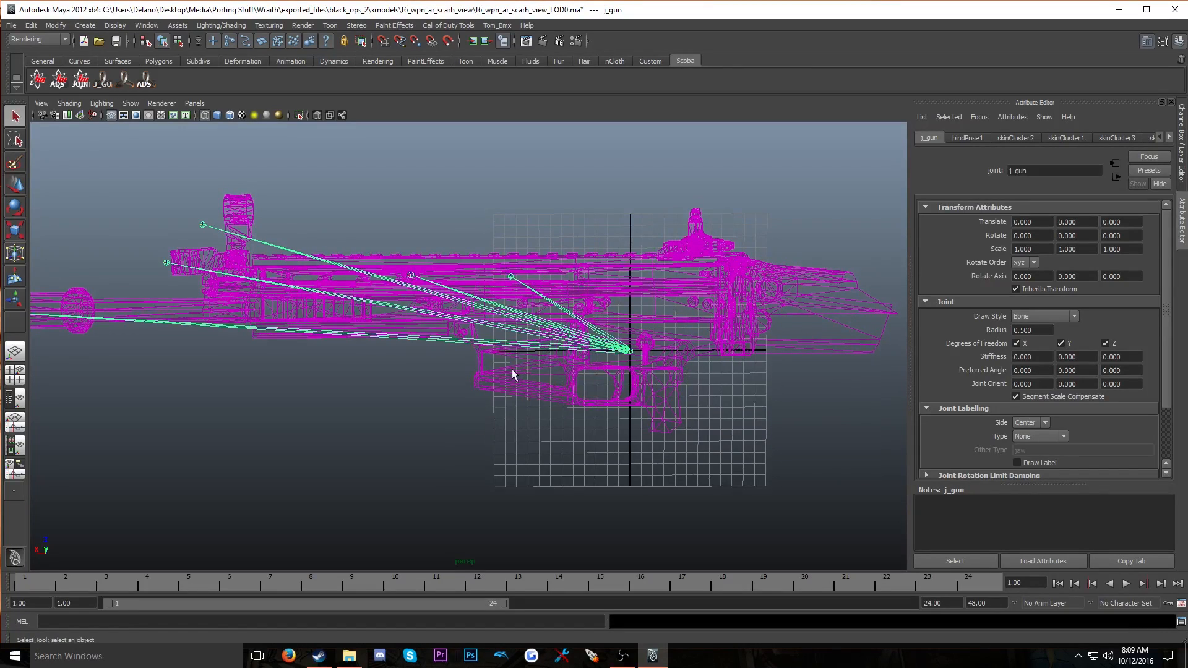
scroll(513, 374, down, 2)
key(6)
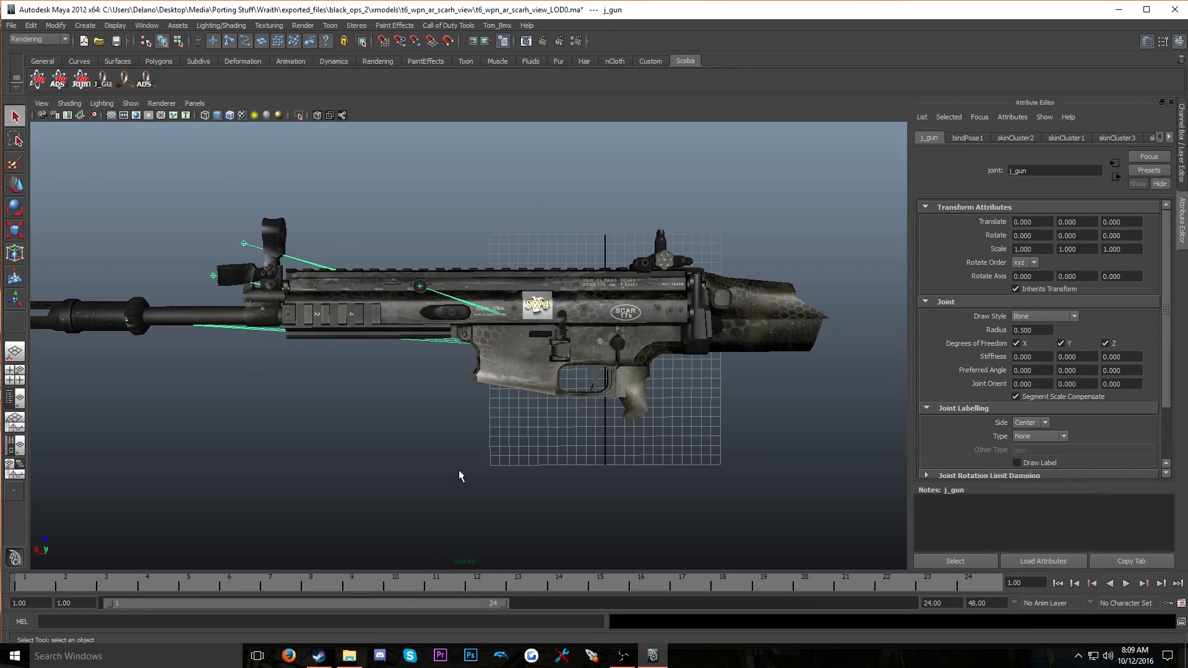
alt+drag(458, 403, 445, 512)
Open t6_attach_mag_scar_view_LOD0 from the t6_attach_mag_scar_view folder in the xmodels directory
click(357, 652)
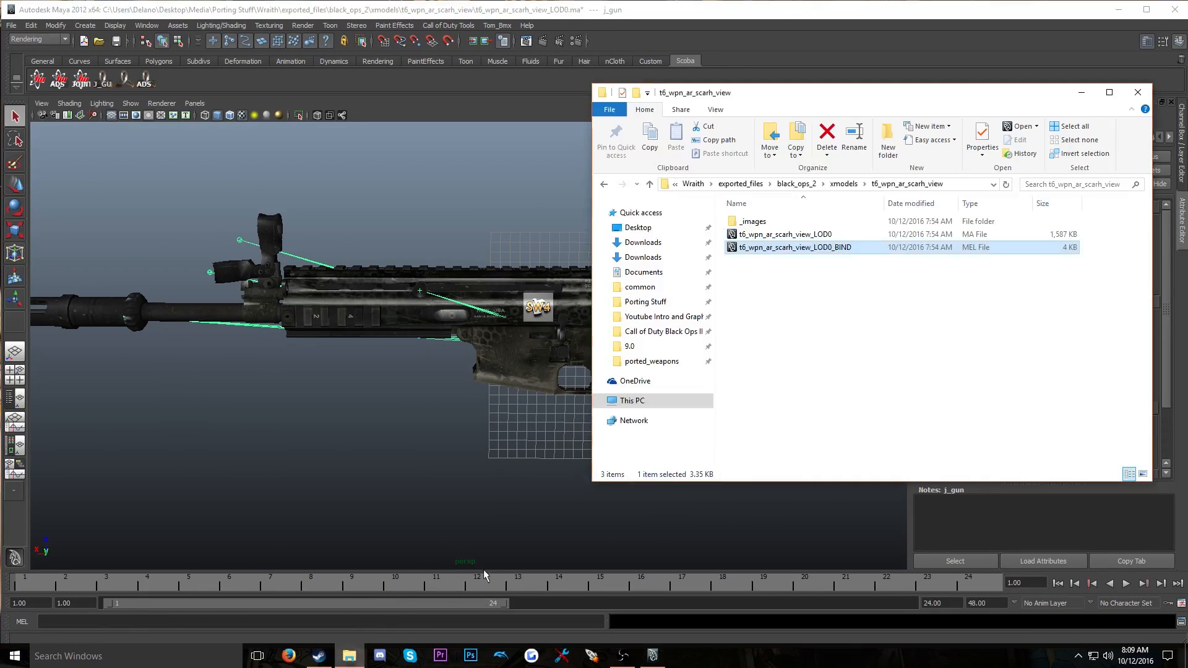
click(848, 185)
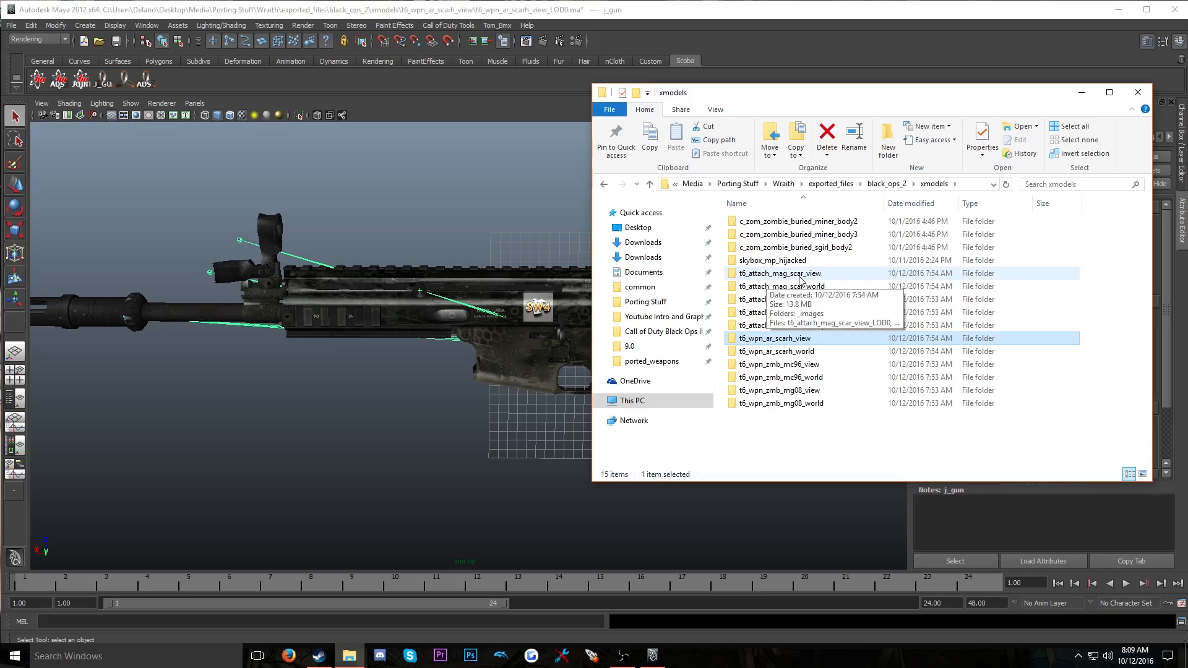
click(800, 279)
double_click(802, 279)
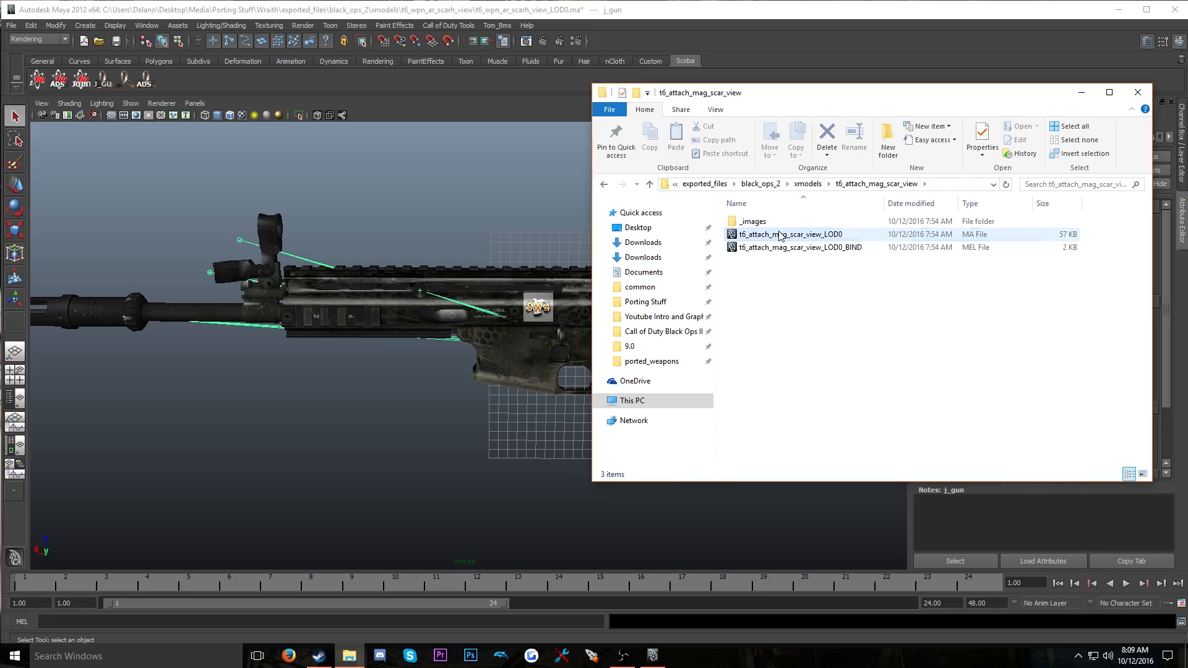
double_click(781, 234)
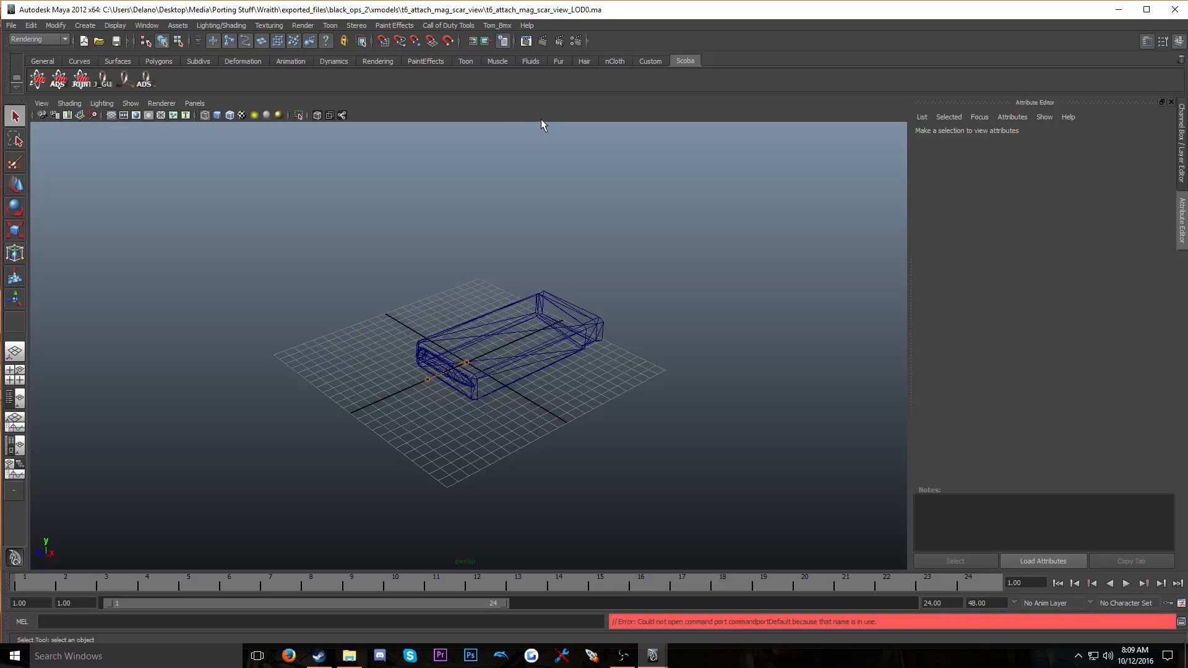
Bind the magazine model with the t6_attach_mag_scar_view_LOD0_BIND script and show the outliner beside the perspective view
click(350, 655)
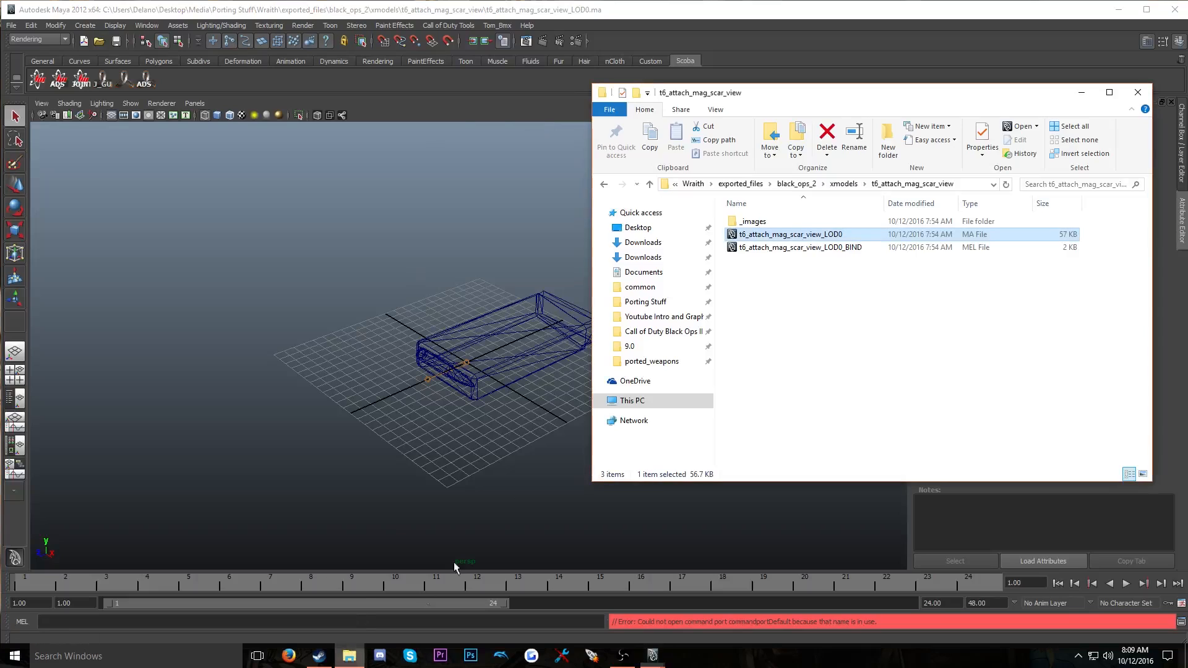
click(812, 249)
drag(812, 249, 473, 352)
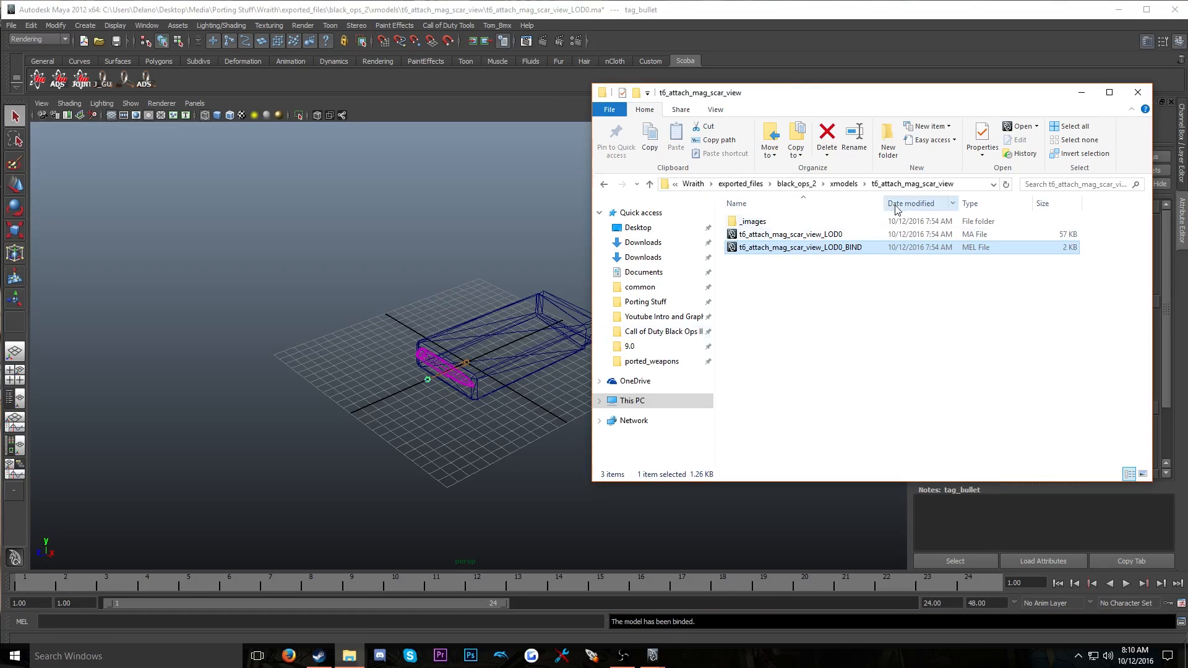
click(1081, 92)
alt+drag(684, 296, 406, 425)
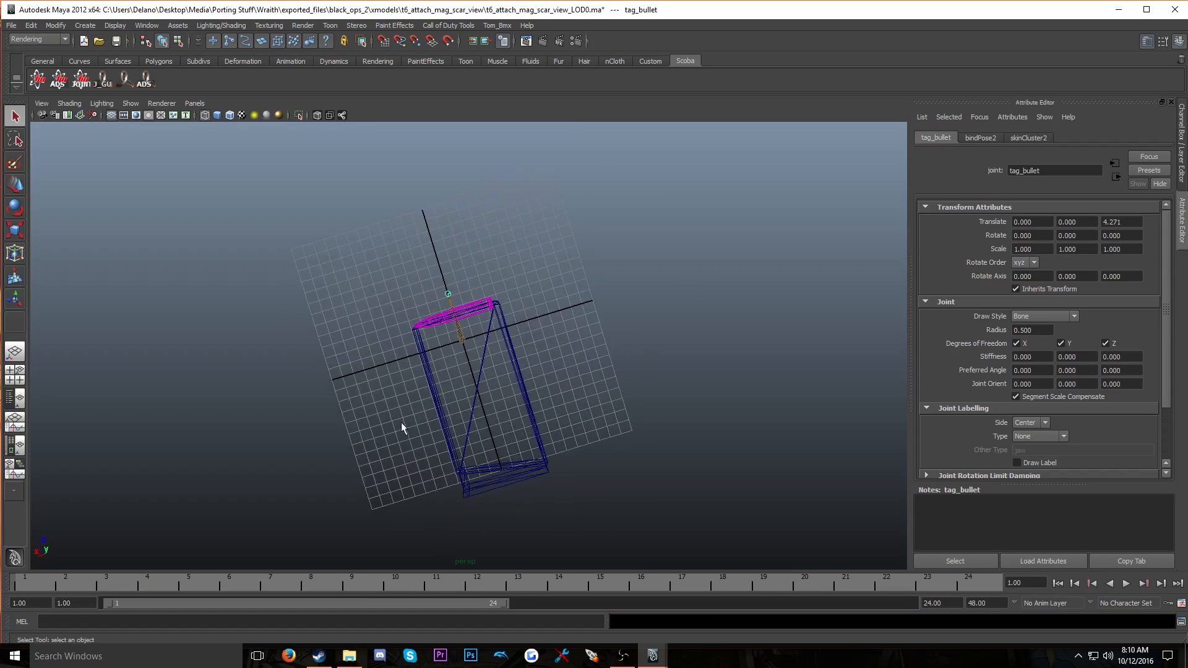
click(14, 397)
Save the magazine scene to the desktop as Scarh_mag in Maya Binary format
click(11, 25)
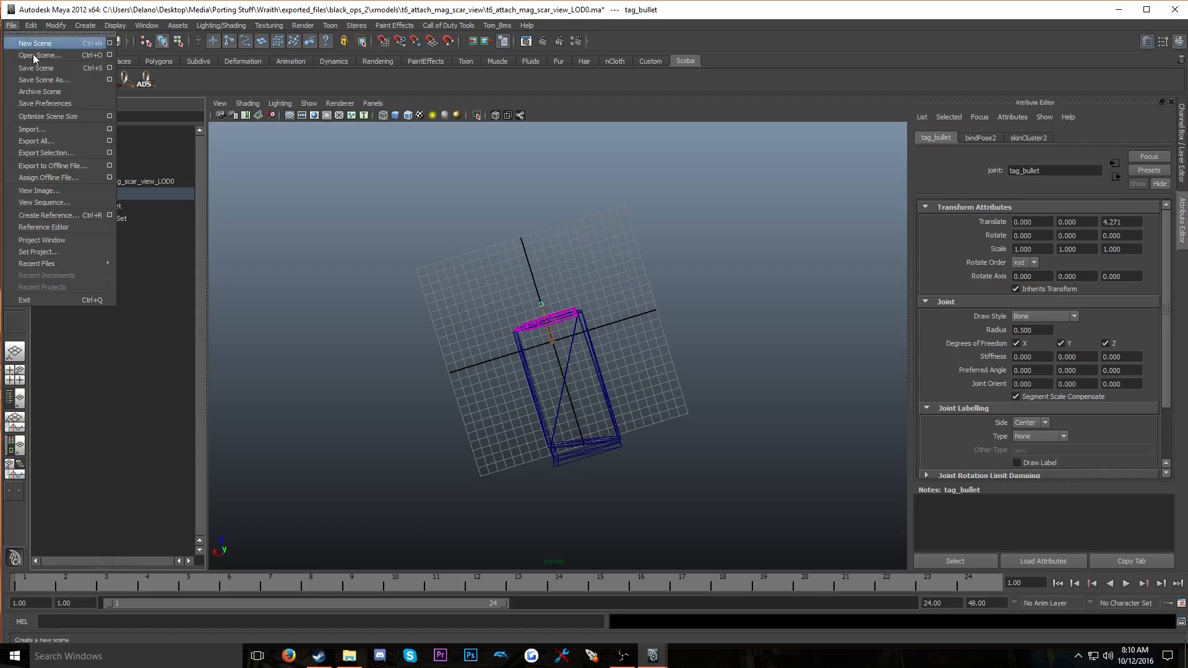
click(50, 79)
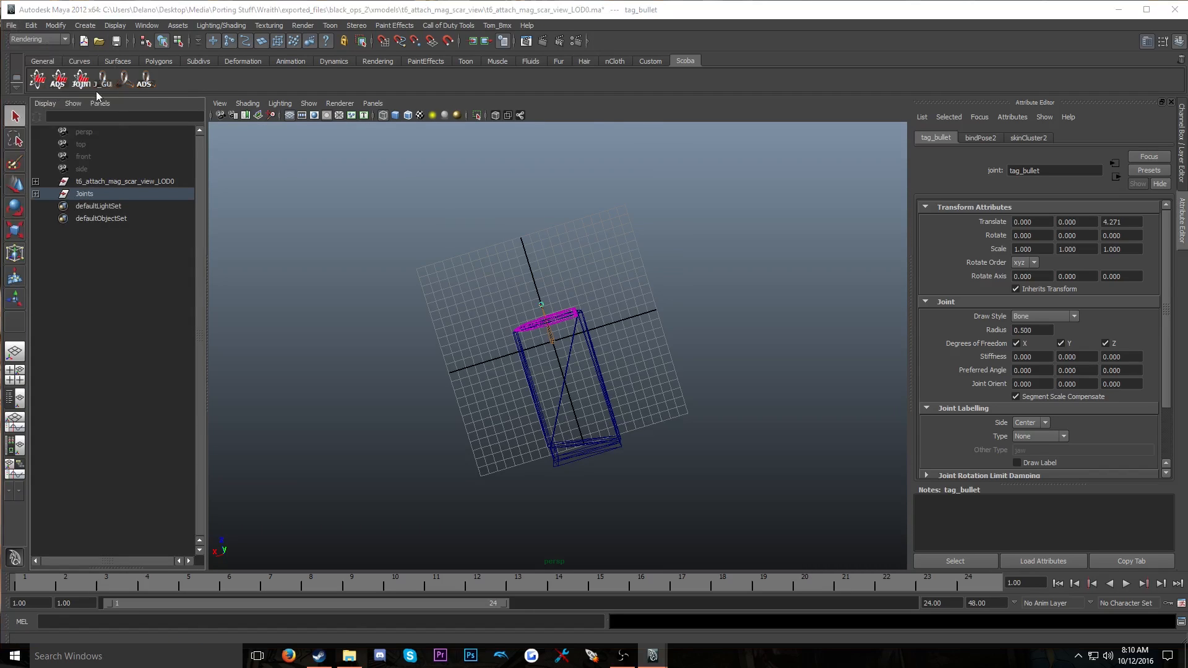
click(356, 231)
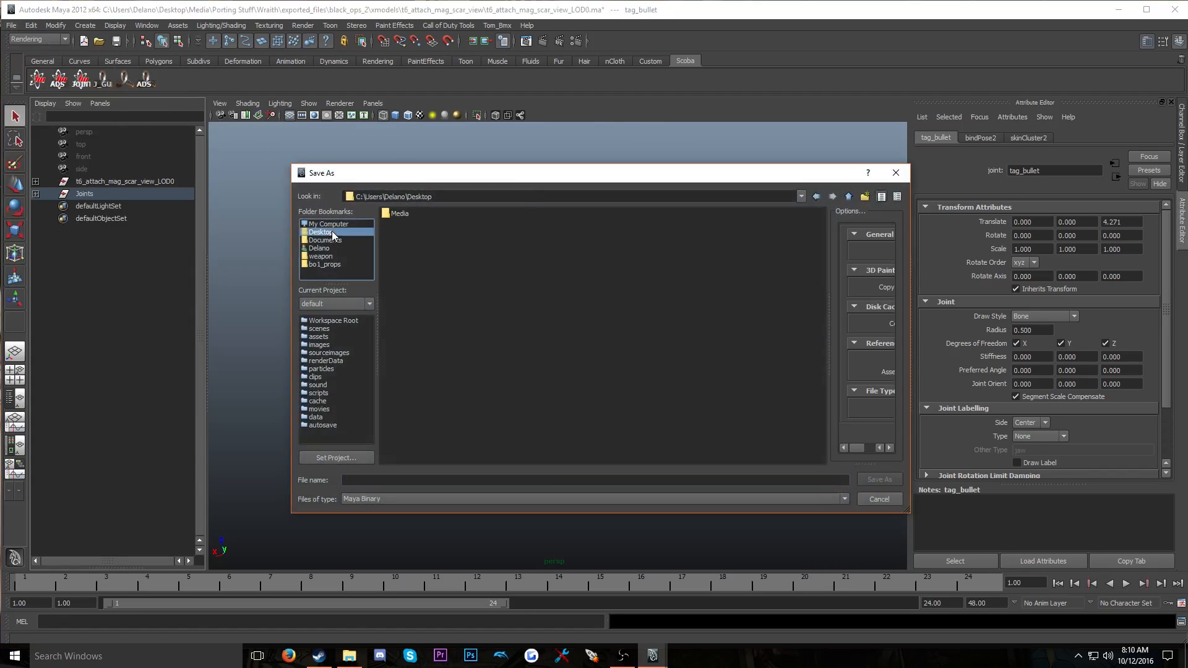
click(427, 476)
text(Sc)
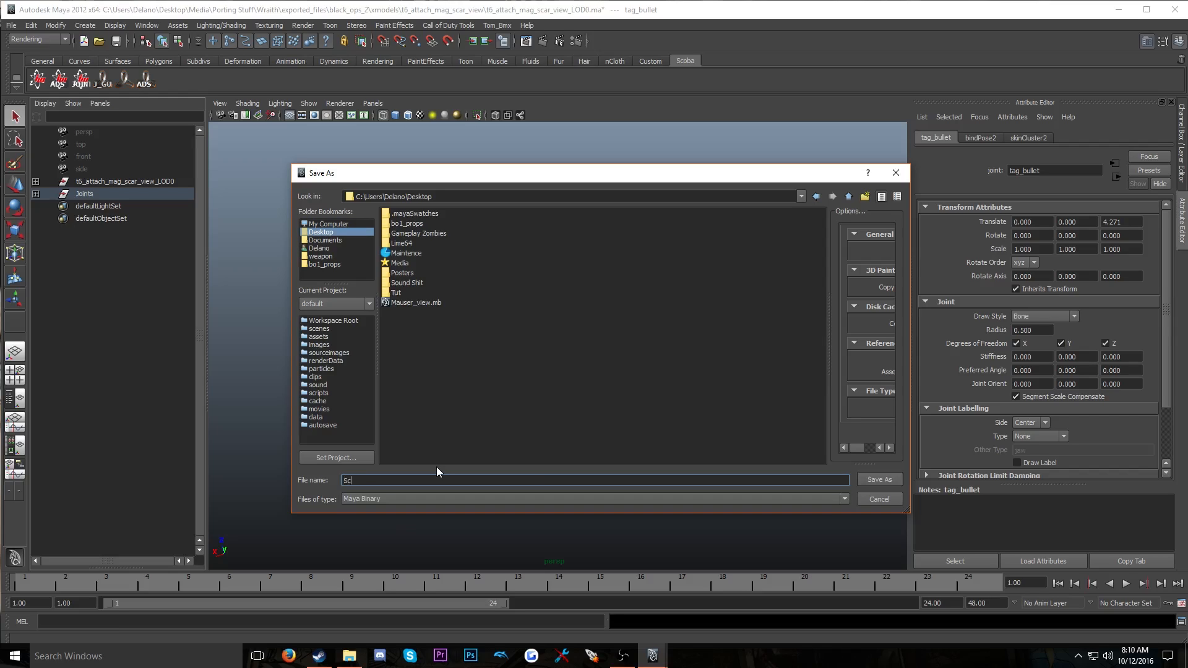
text(arH)
key(BackSpace)
text(h_mag)
key(Return)
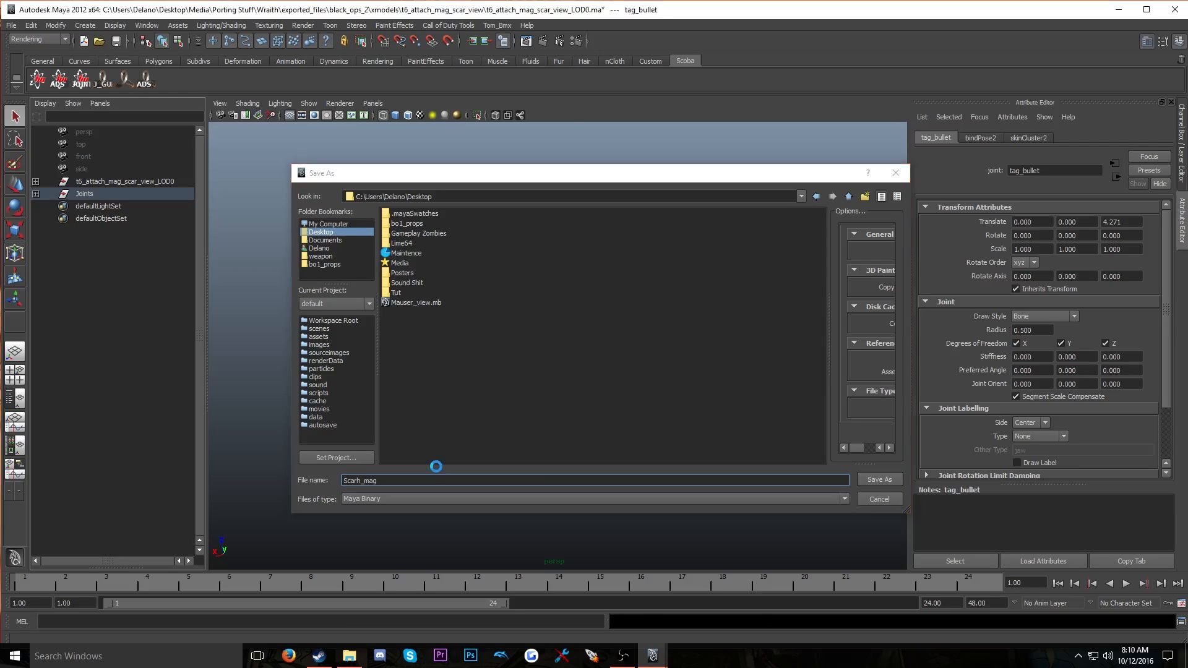
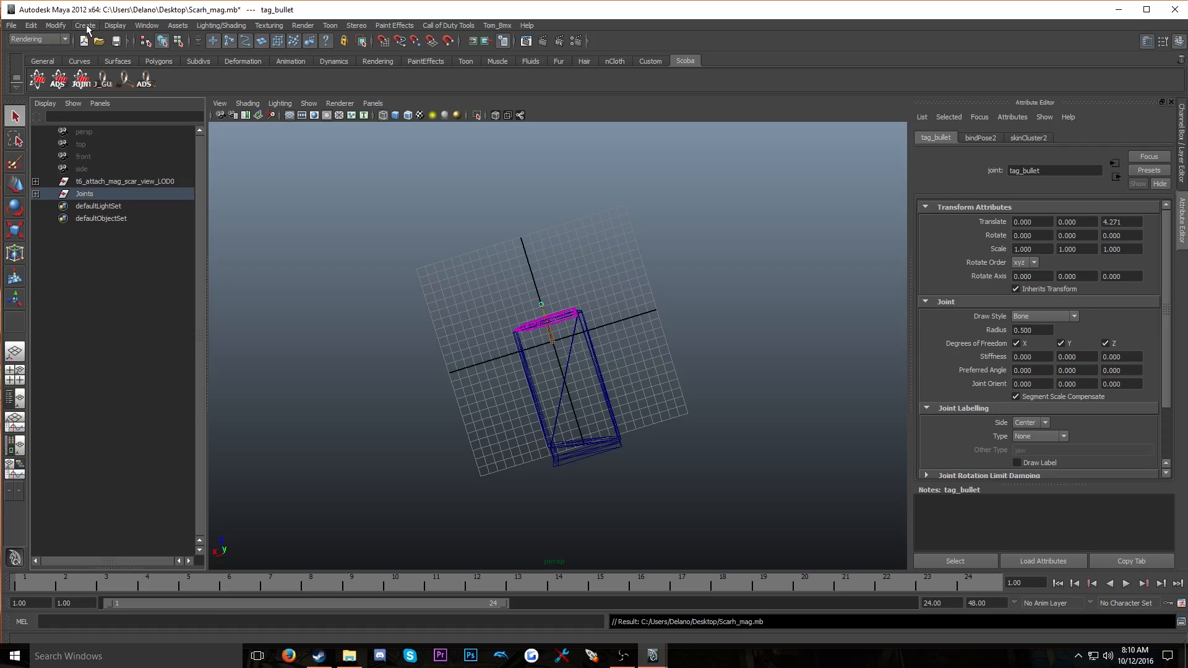
click(154, 27)
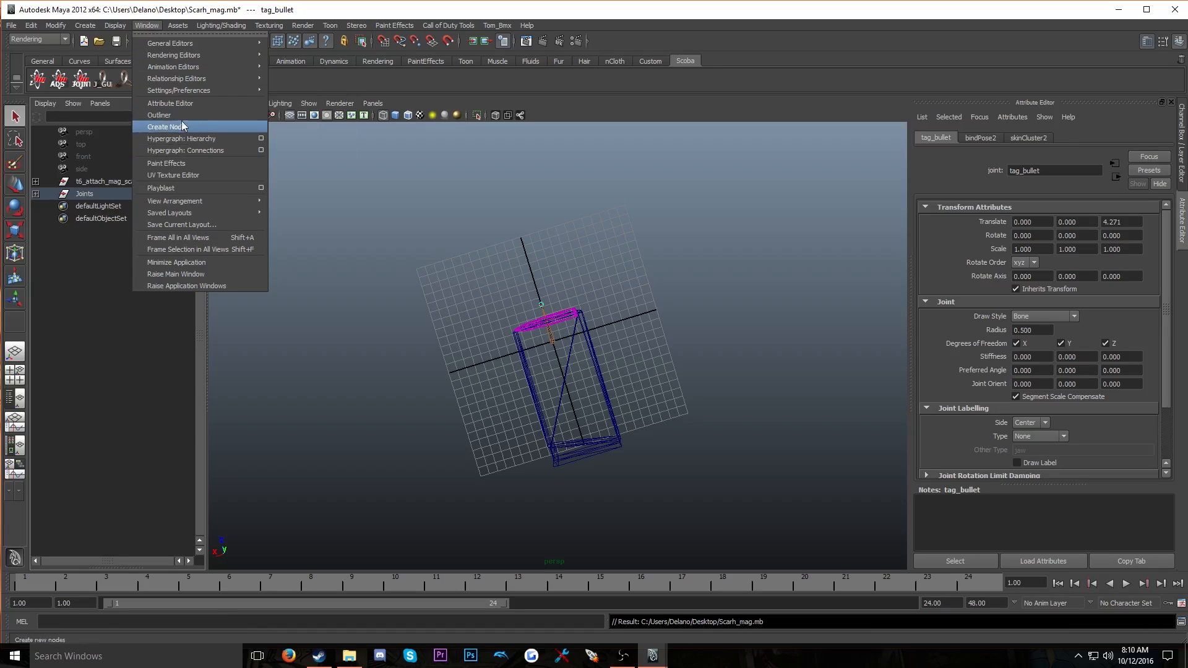
click(172, 115)
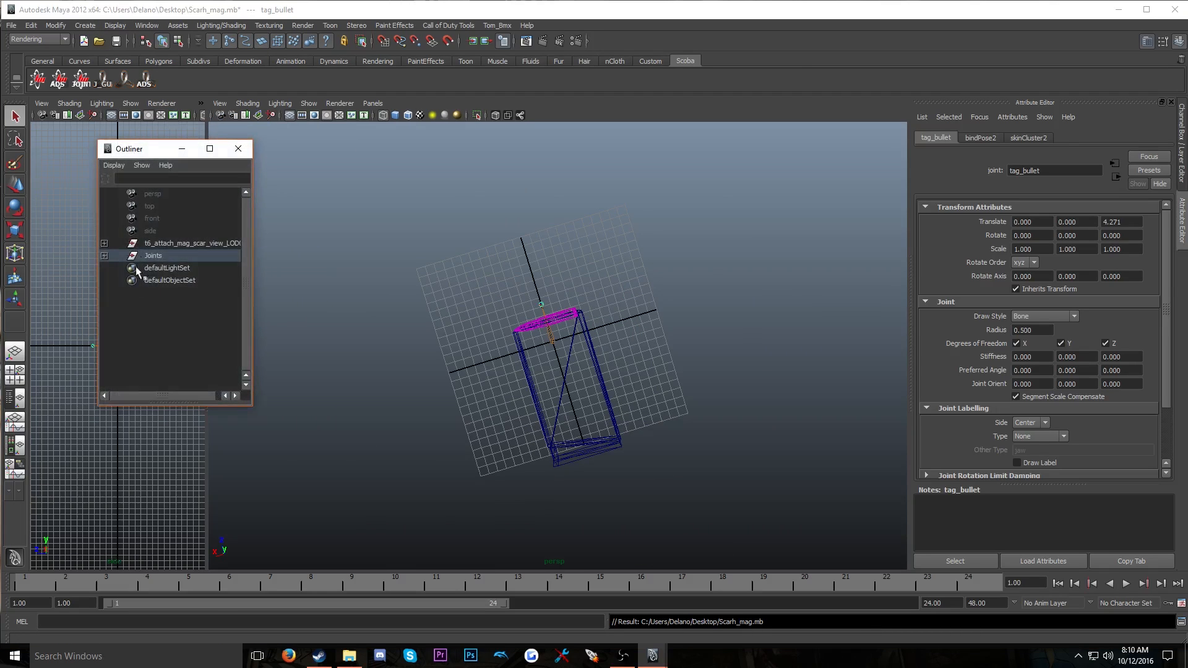
drag(144, 154, 195, 203)
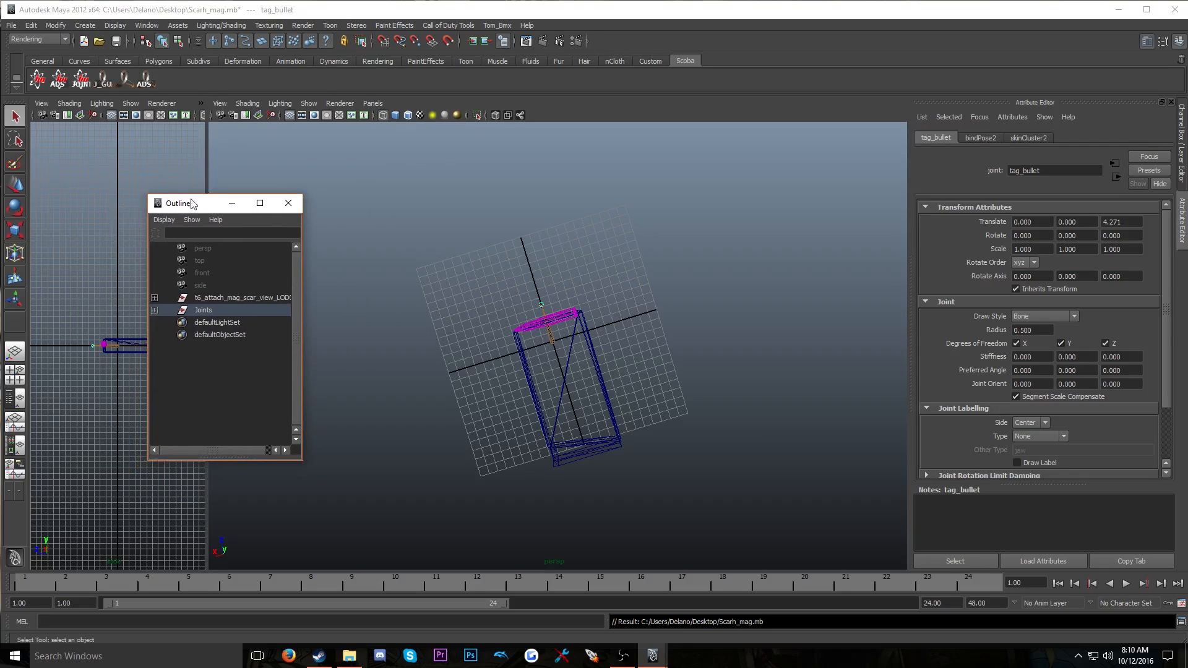
click(288, 203)
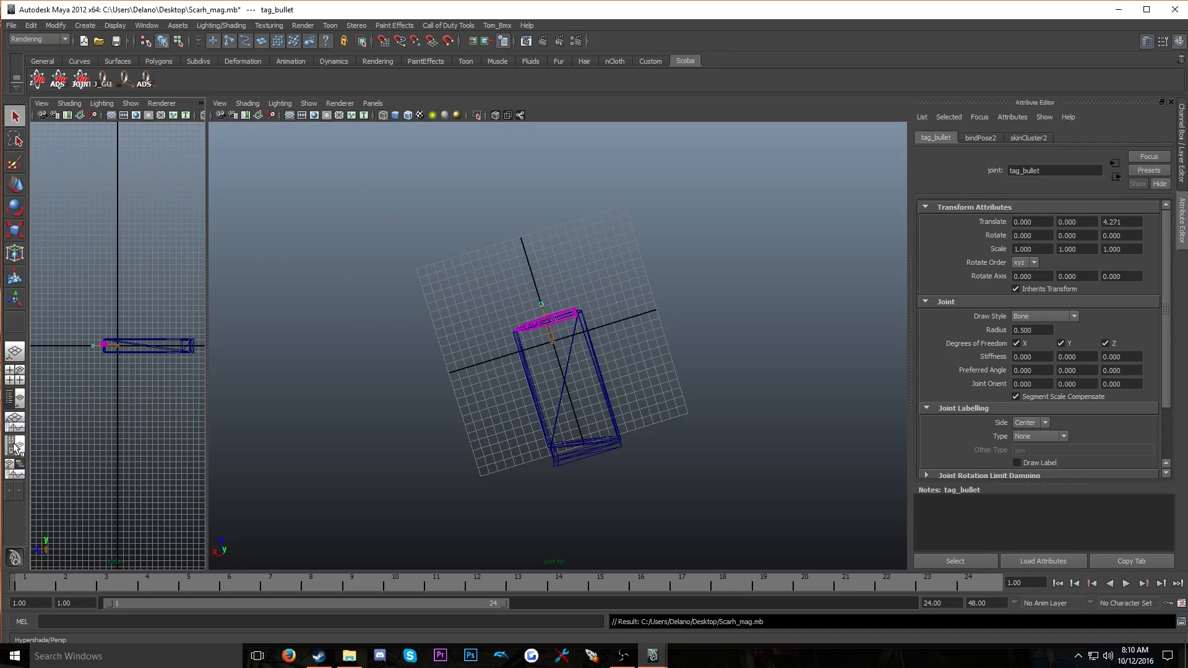
Examine the magazine scene's materials in the Hypershade and close it
click(141, 26)
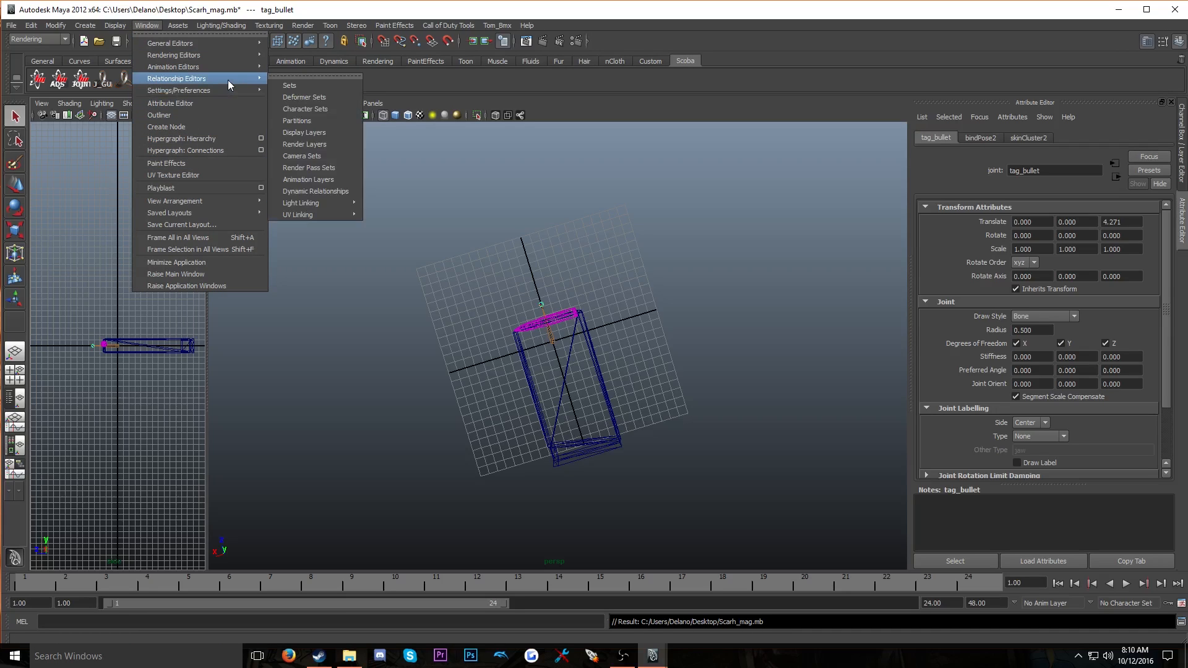
mouse_move(231, 59)
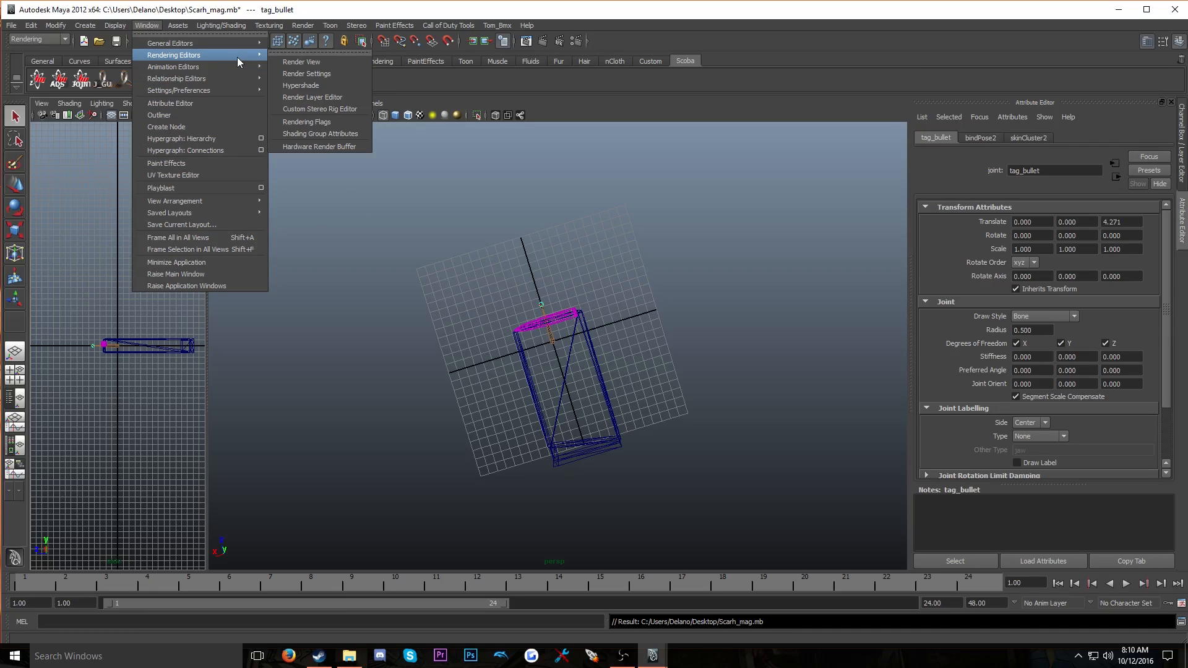
click(307, 84)
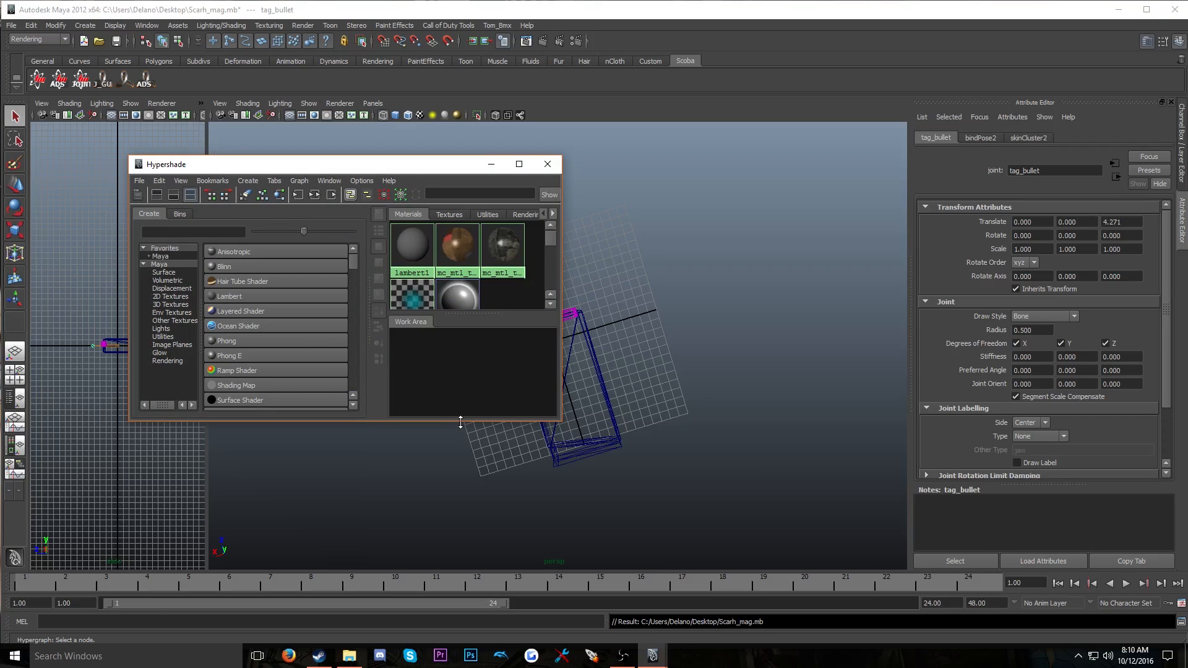
drag(460, 422, 472, 558)
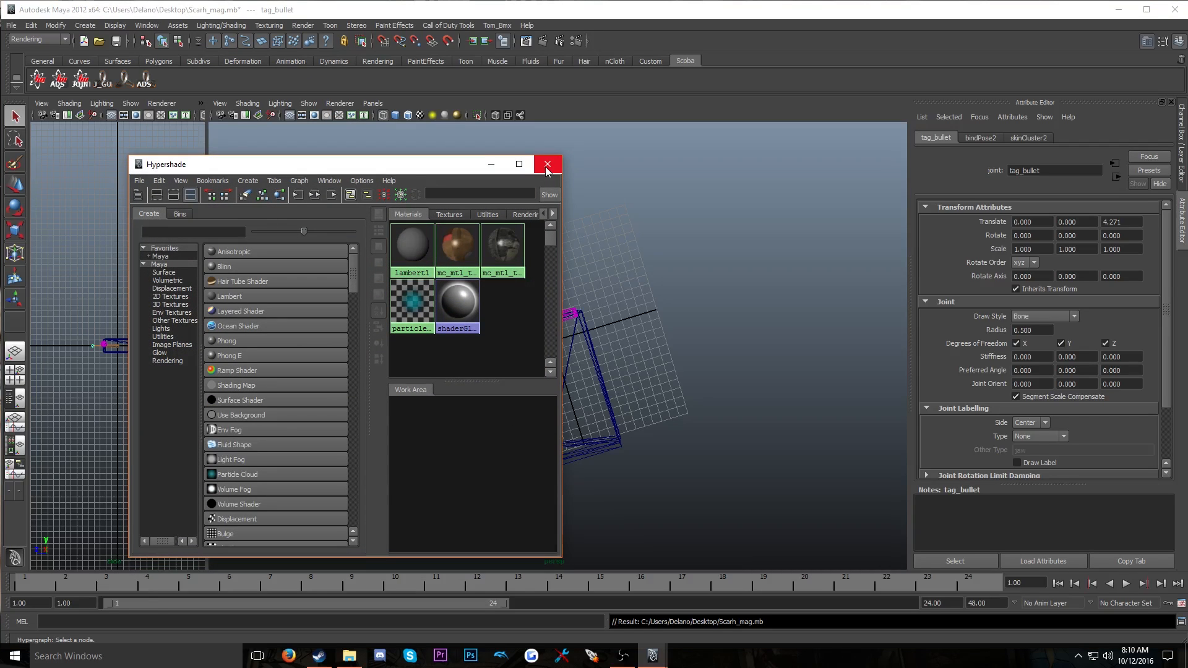
click(547, 164)
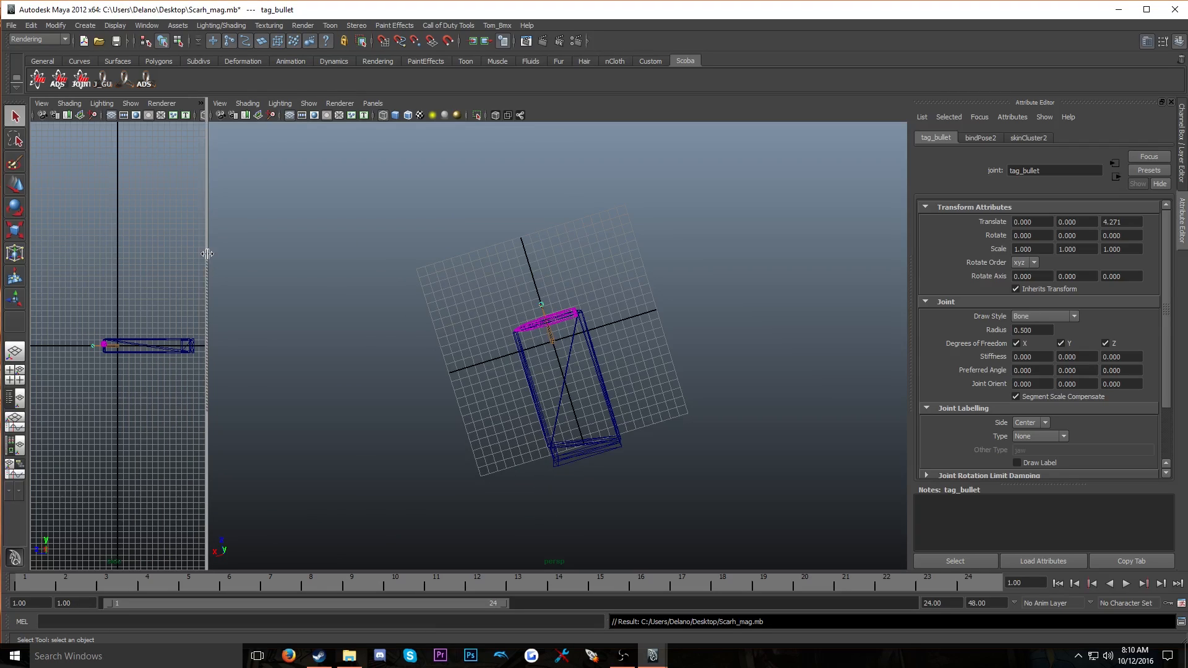
Save and close the magazine scene, and import Scarh_mag from the desktop into the SCAR-H weapon scene
click(1175, 8)
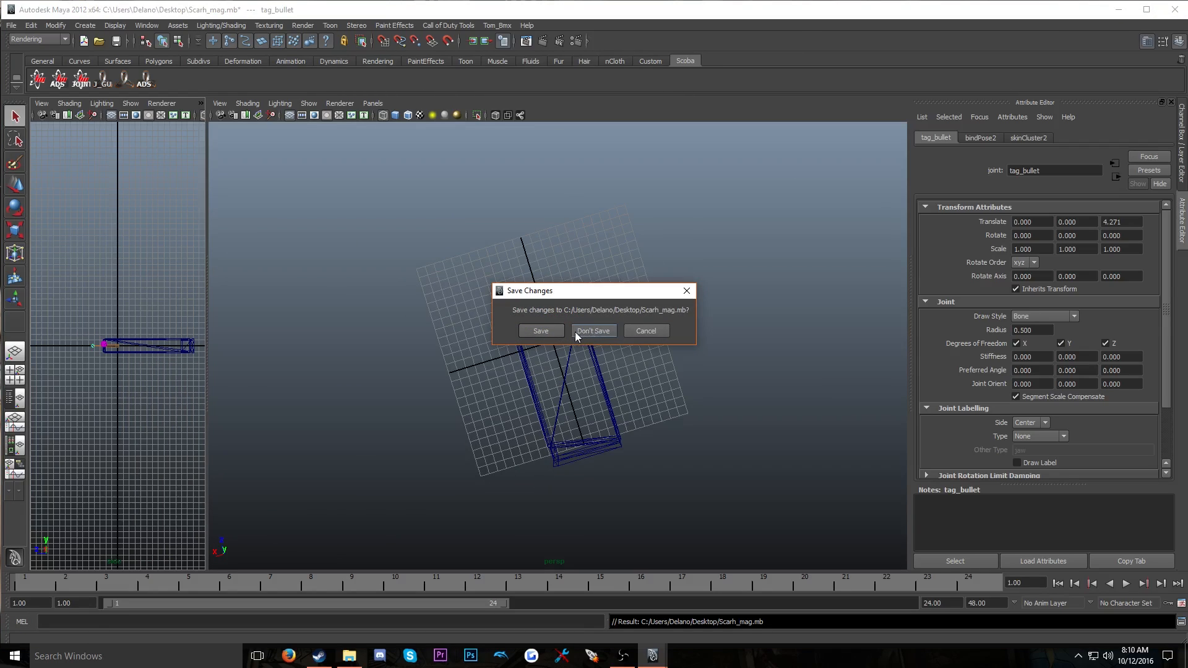
click(540, 331)
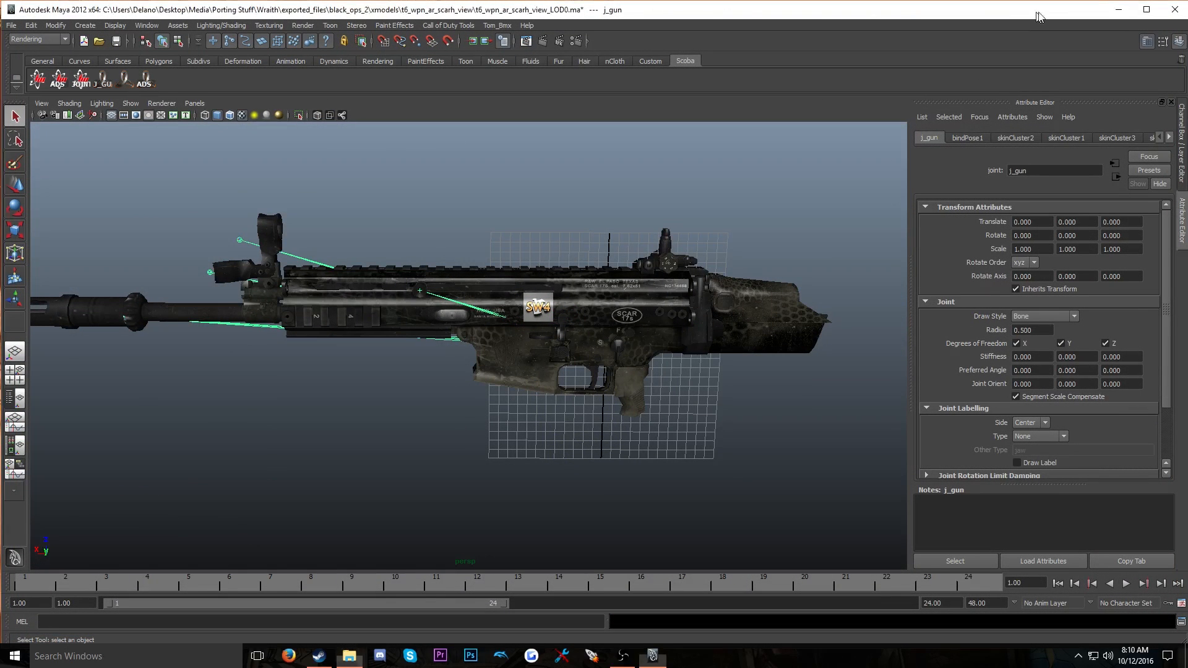
drag(1036, 12, 1079, 23)
drag(413, 11, 563, 2)
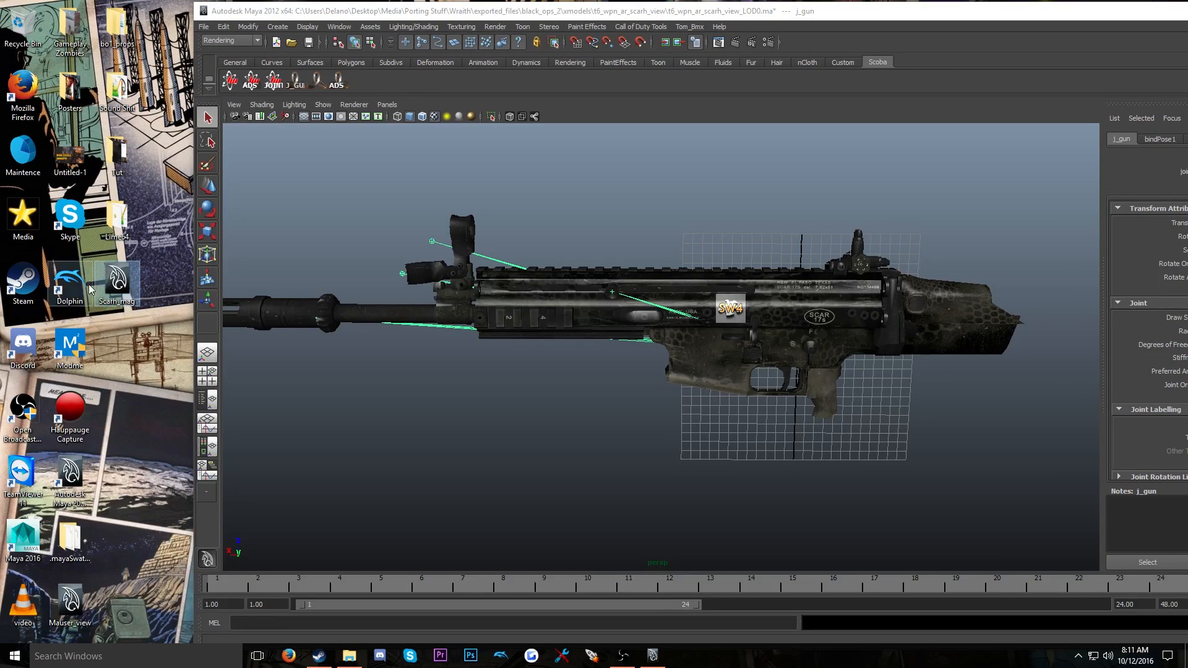
drag(112, 273, 725, 428)
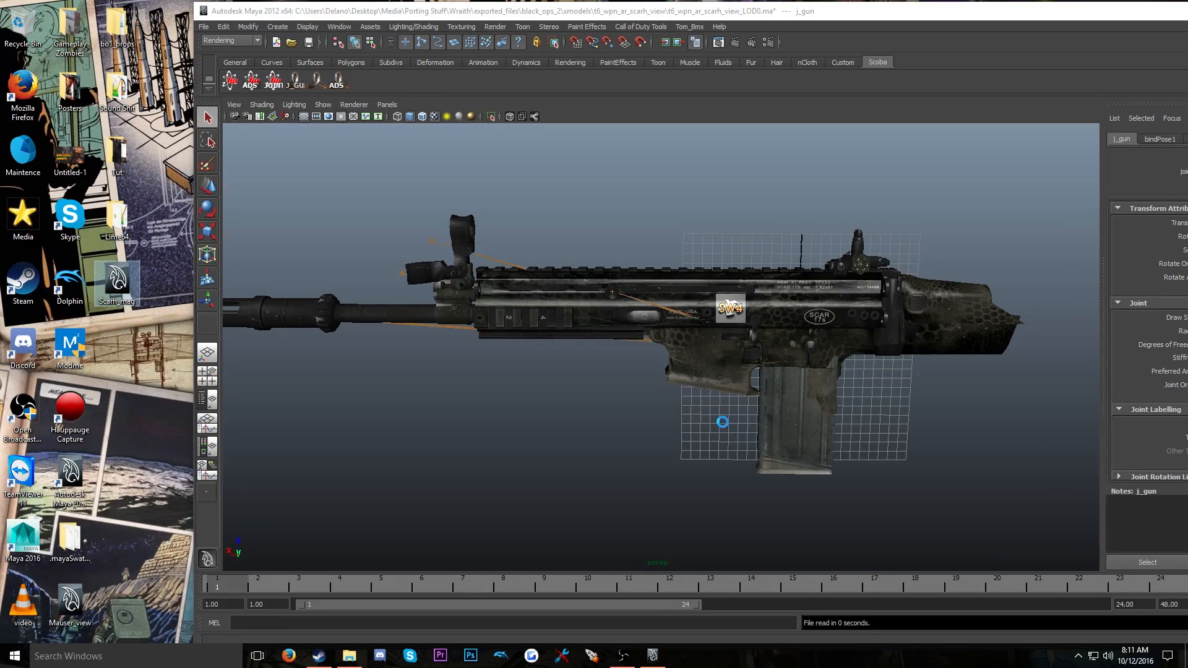
double_click(674, 15)
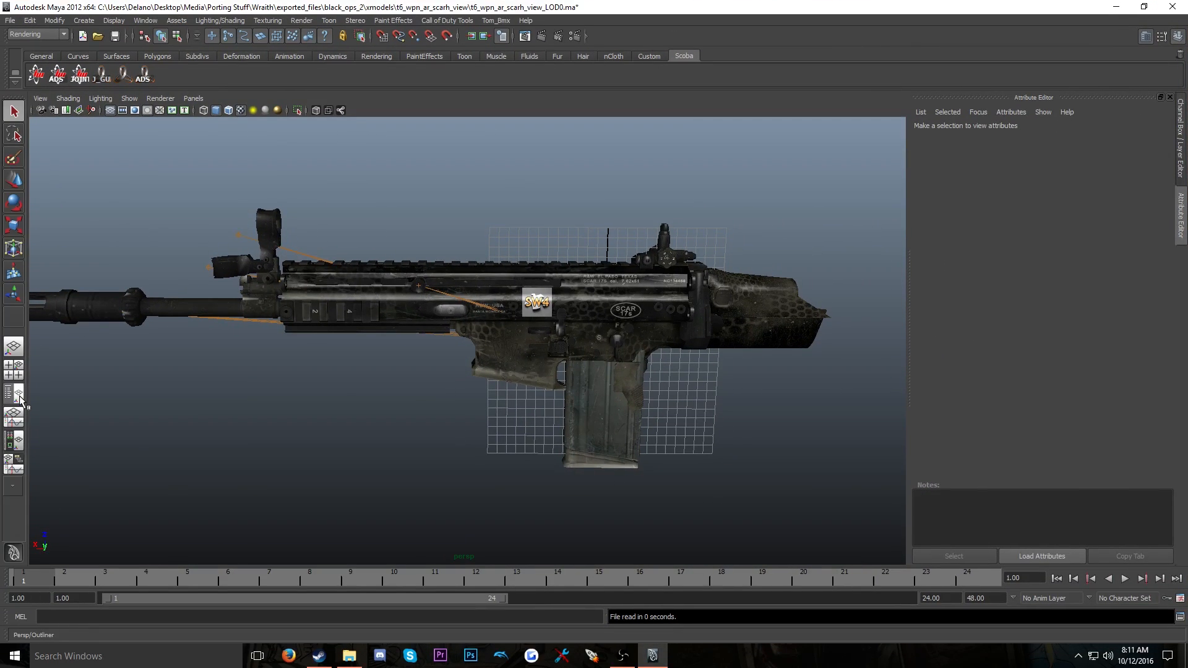
Show the outliner beside the perspective view and move the tag_clip joint under Scarh_mag_Joints forward to about 9.37 in X
click(17, 395)
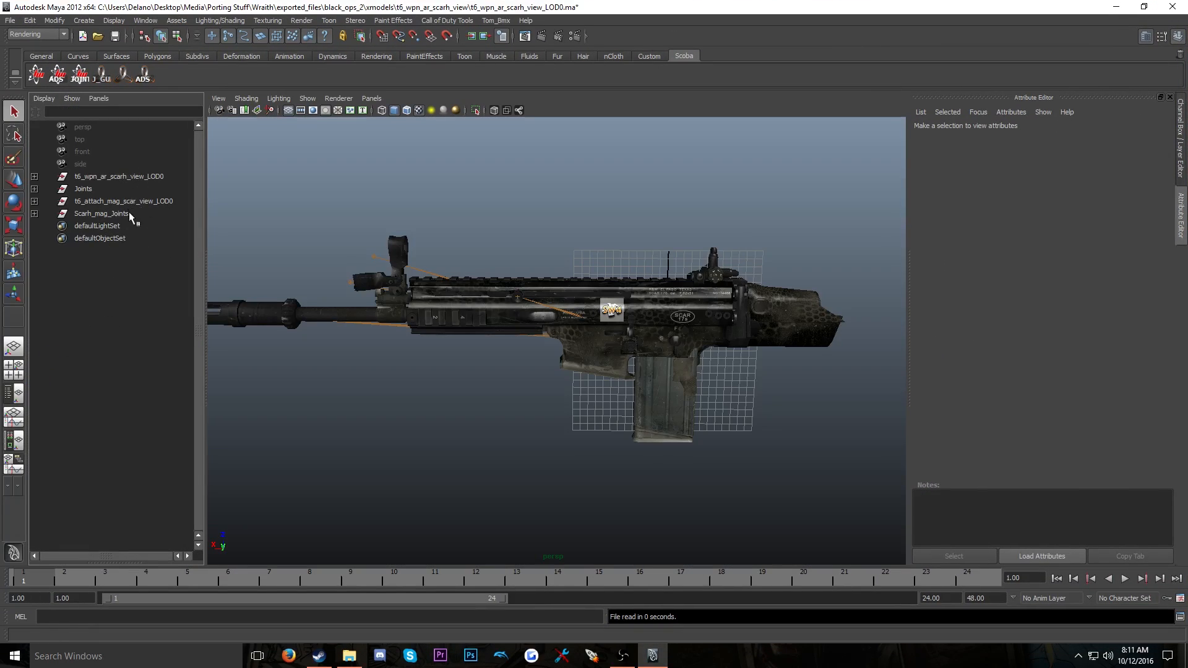
click(36, 214)
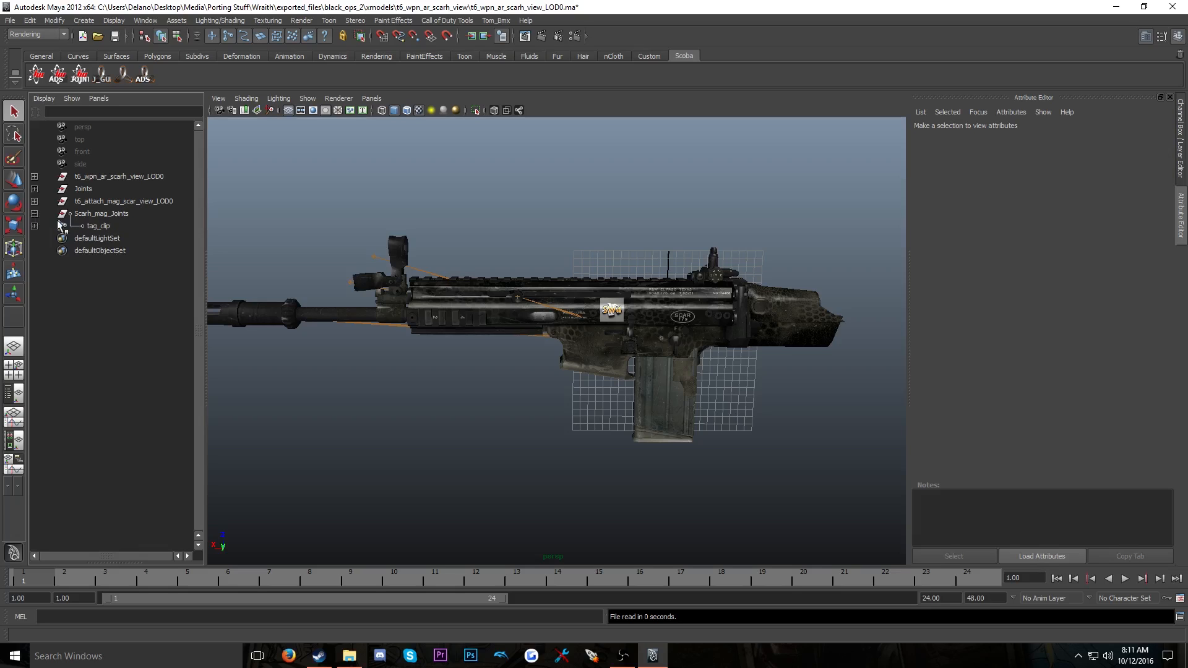
click(102, 229)
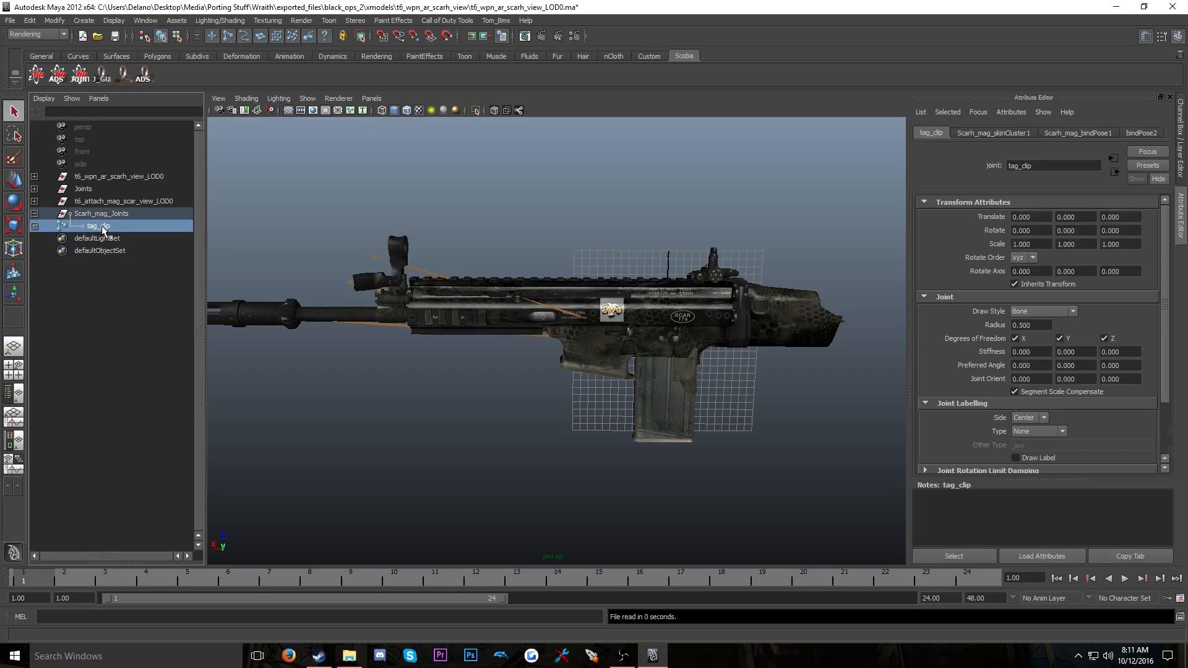
click(14, 185)
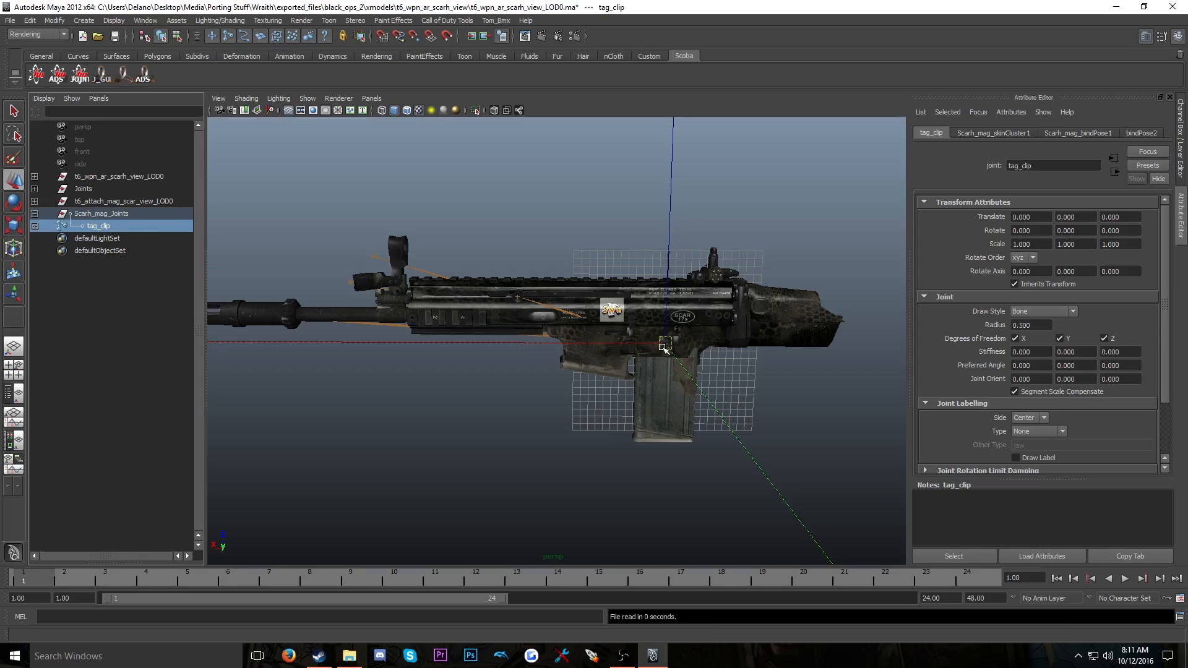
drag(581, 344, 510, 333)
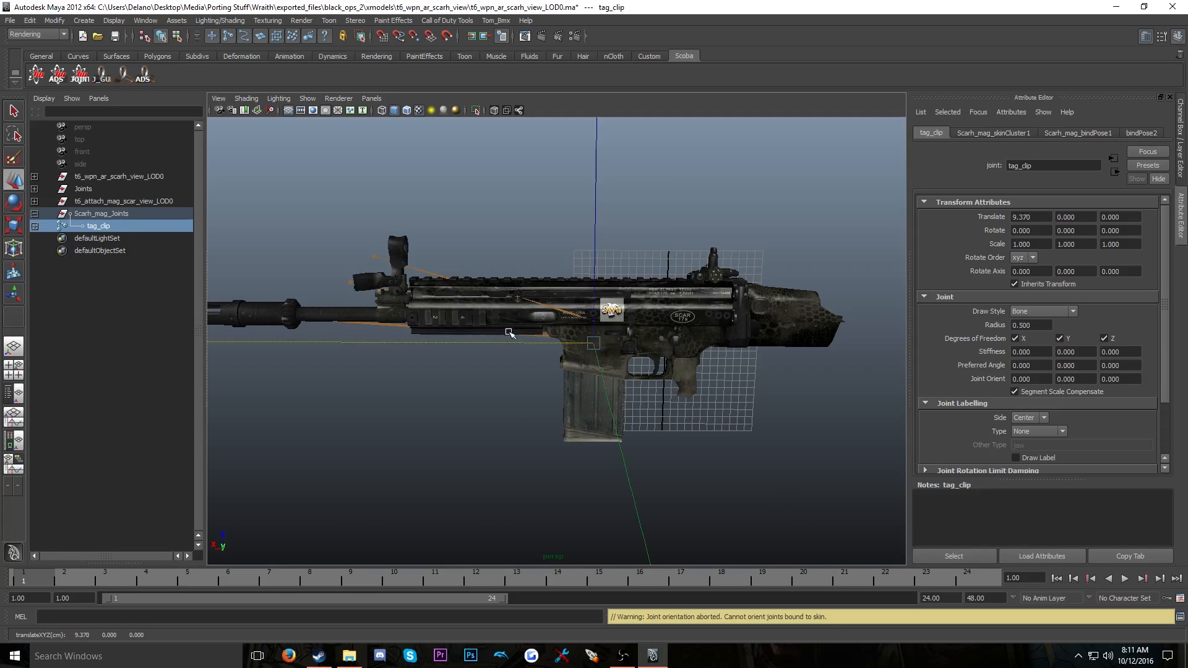
Fine-tune the tag_clip joint to about 9.397 in X and 0.922 in Z to seat the magazine in the SCAR-H receiver
alt+drag(560, 363, 585, 227)
scroll(626, 323, up, 8)
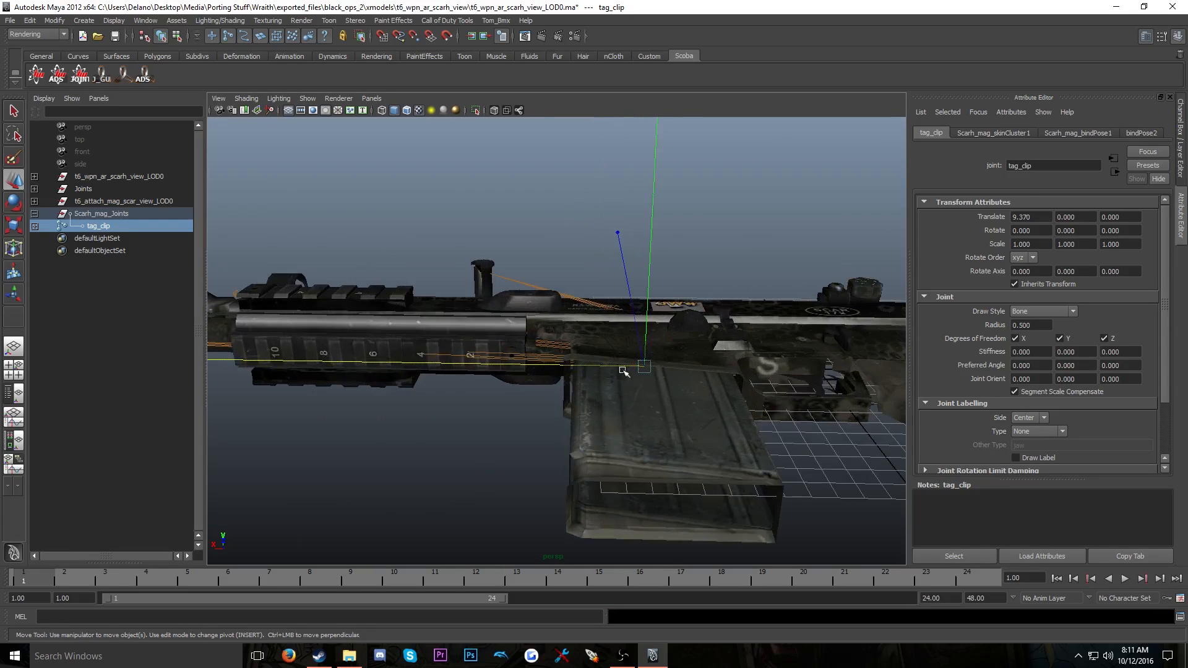
alt+drag(615, 332, 609, 286)
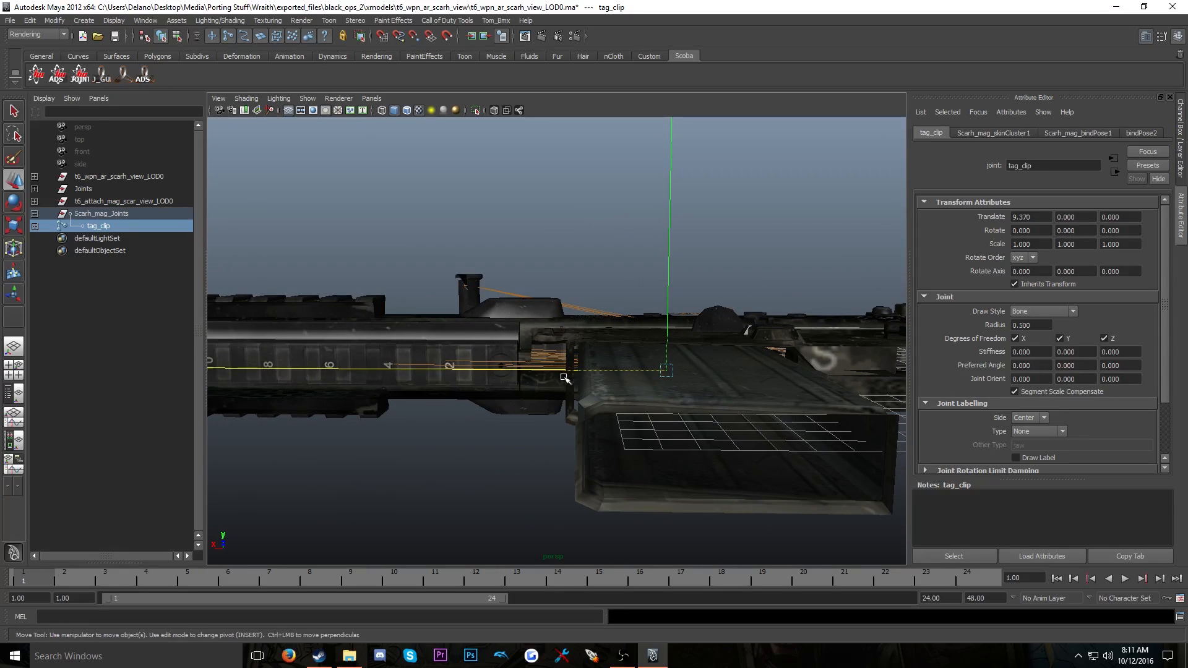
drag(555, 370, 705, 355)
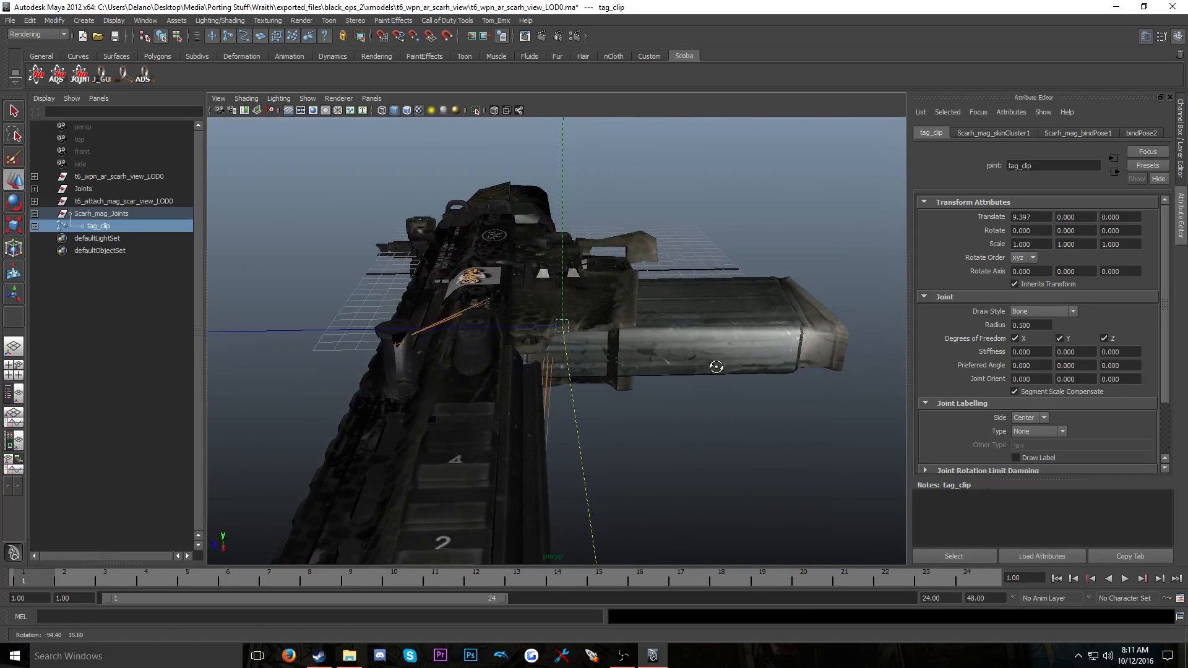
drag(527, 332, 526, 308)
alt+drag(657, 346, 509, 392)
scroll(516, 390, down, 3)
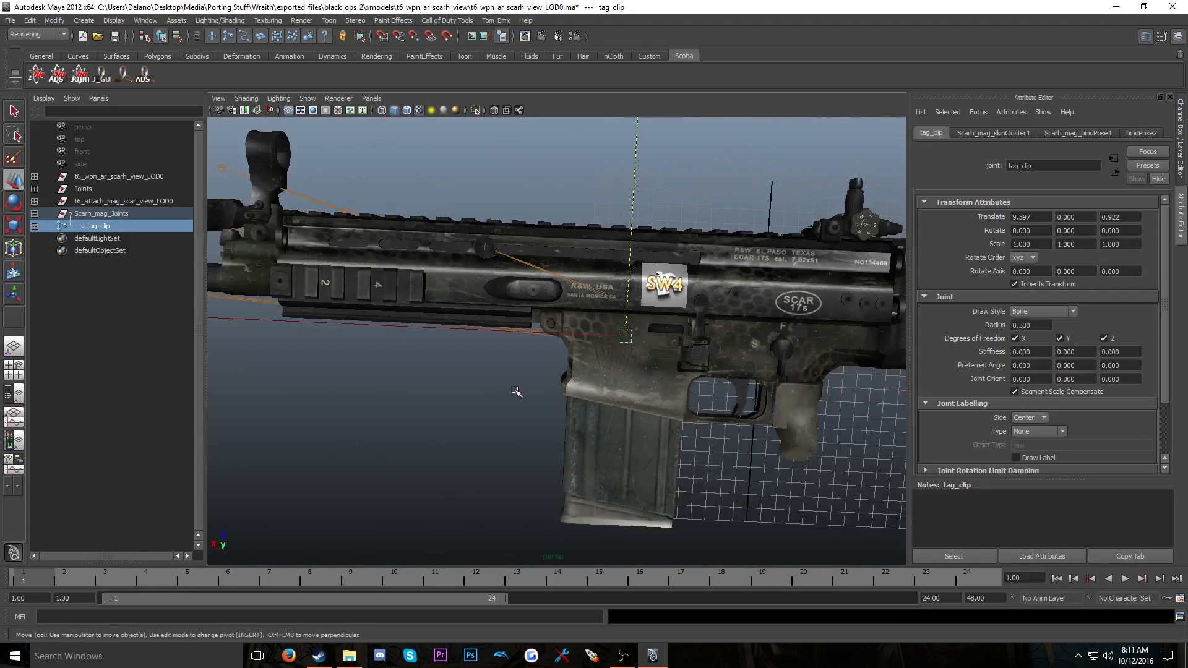
scroll(517, 392, down, 5)
alt+drag(532, 335, 526, 335)
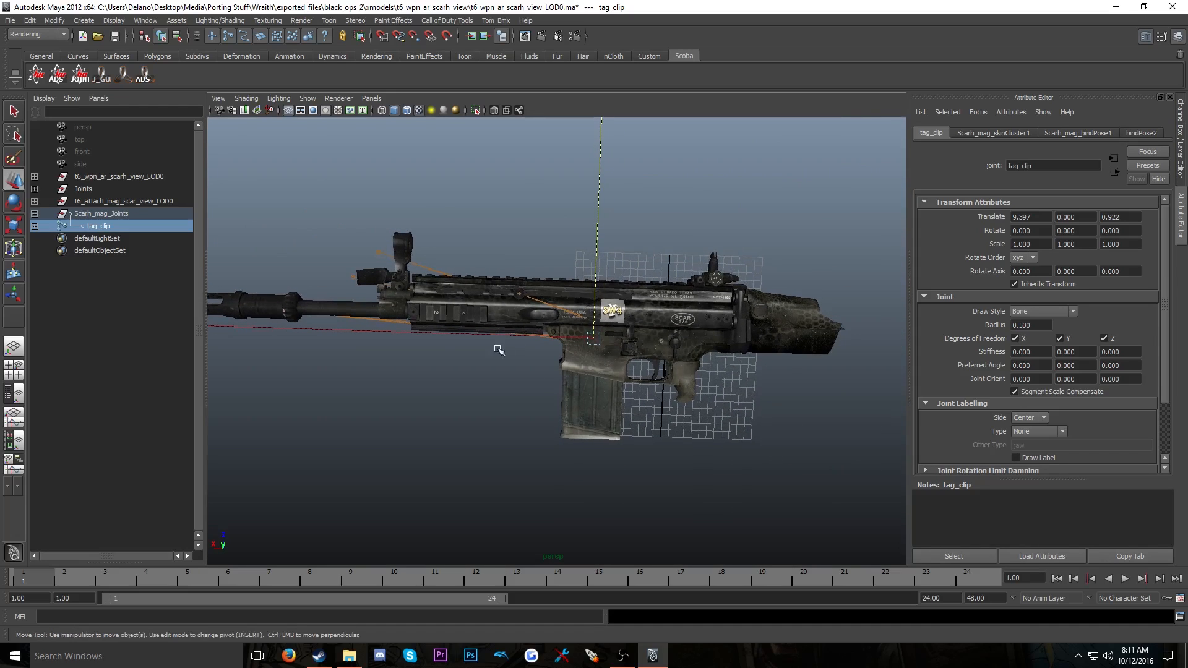
Expand the weapon's Joints hierarchy and parent the tag_clip joint under j_gun
click(132, 240)
click(100, 228)
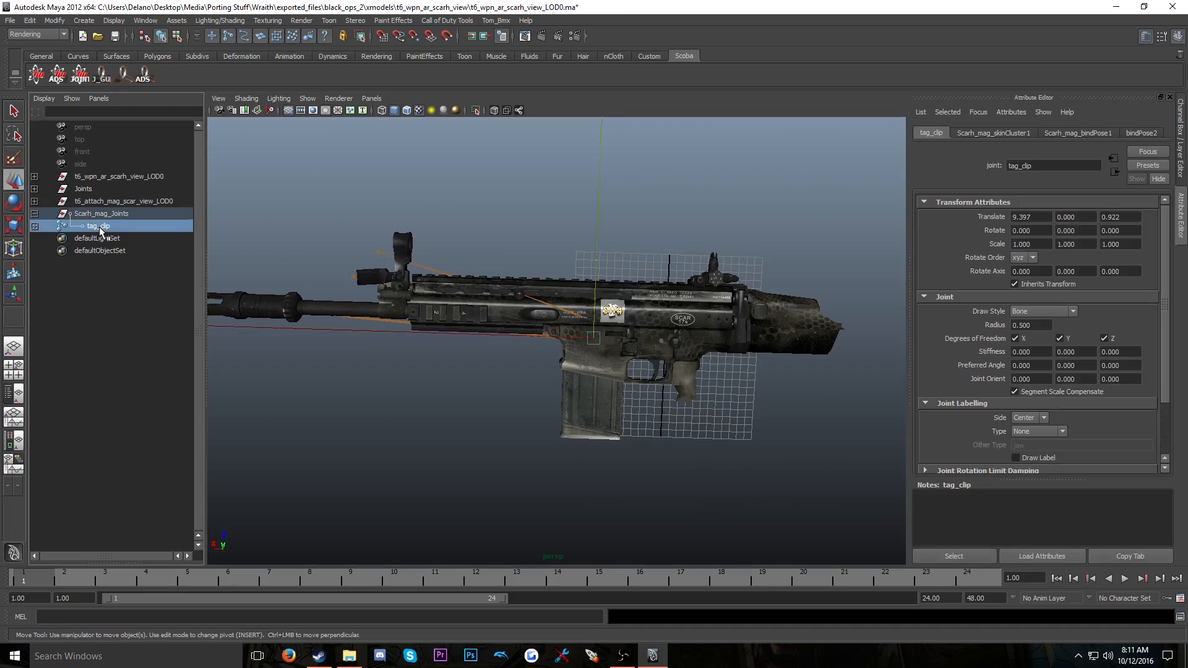
click(35, 189)
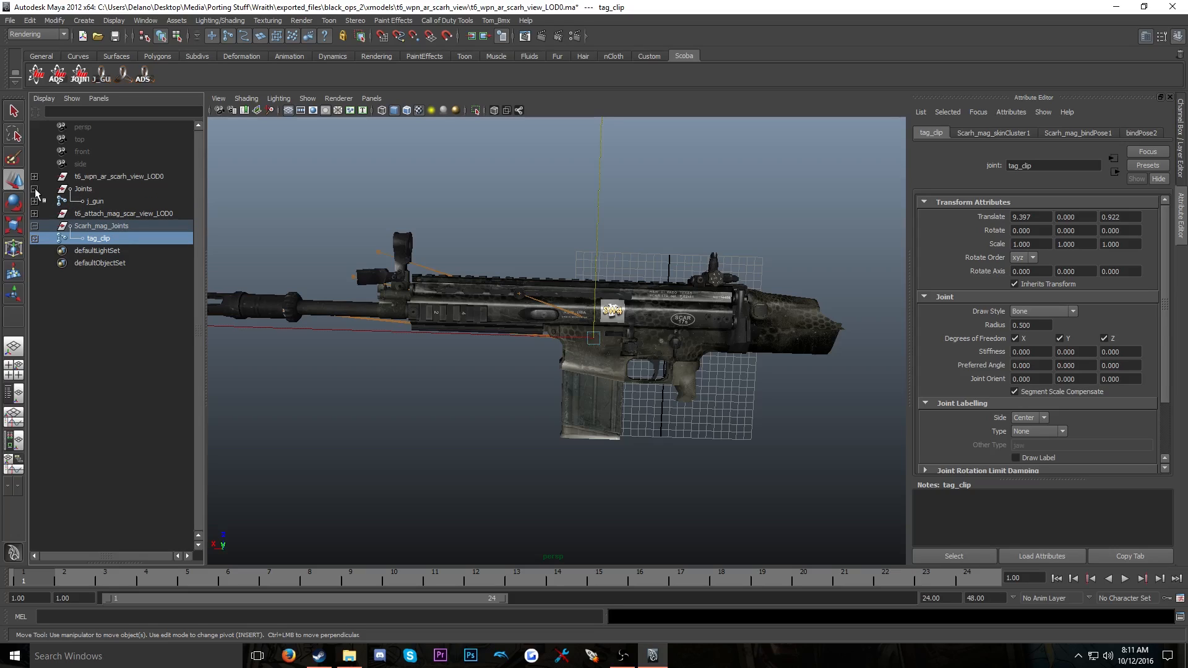
click(35, 201)
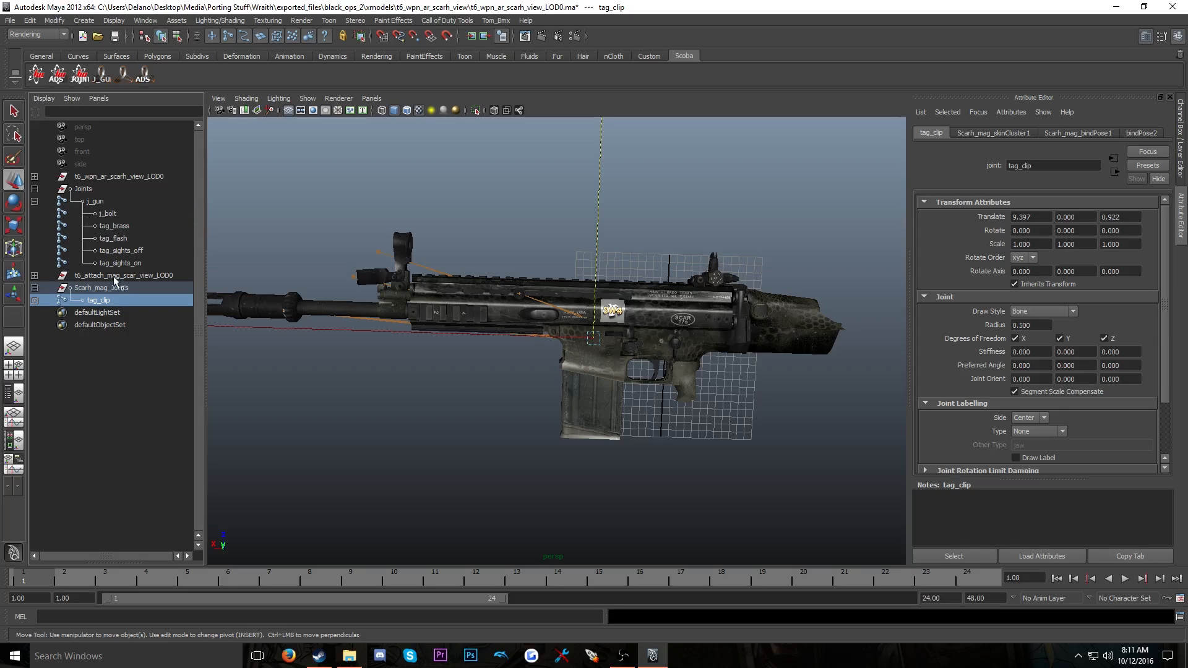
click(111, 358)
click(104, 301)
middle_drag(99, 303, 96, 207)
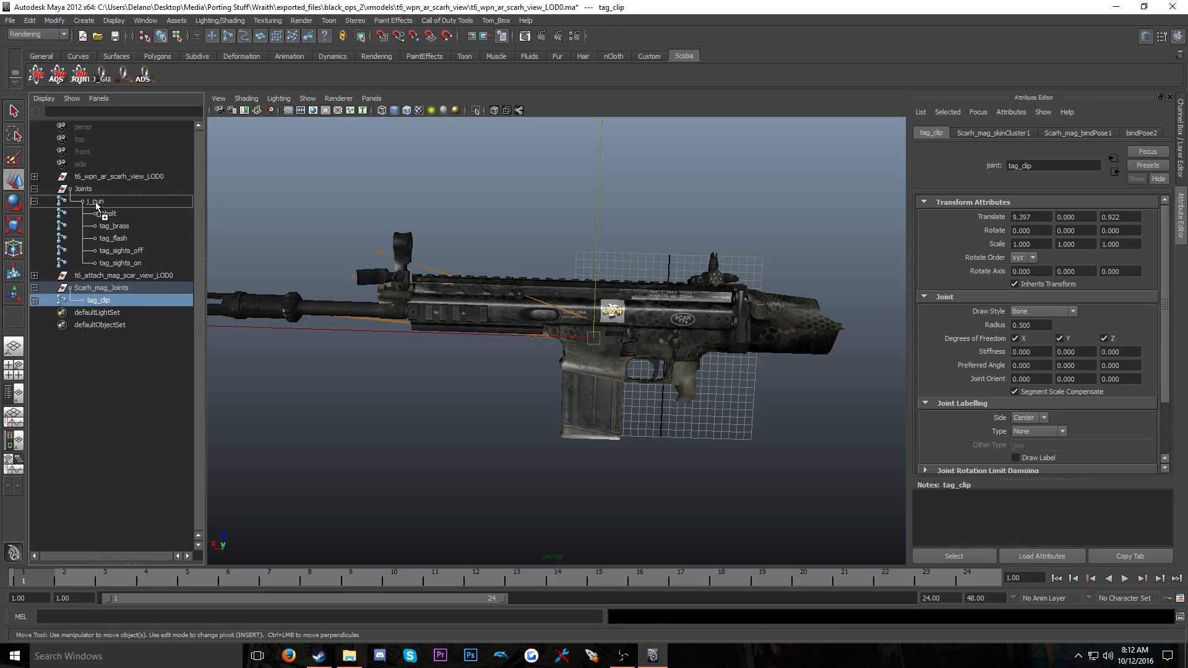
middle_drag(96, 205, 96, 204)
Switch to wireframe display and move the whole Joints group to about -3.554, -0.276, 2.601
click(94, 189)
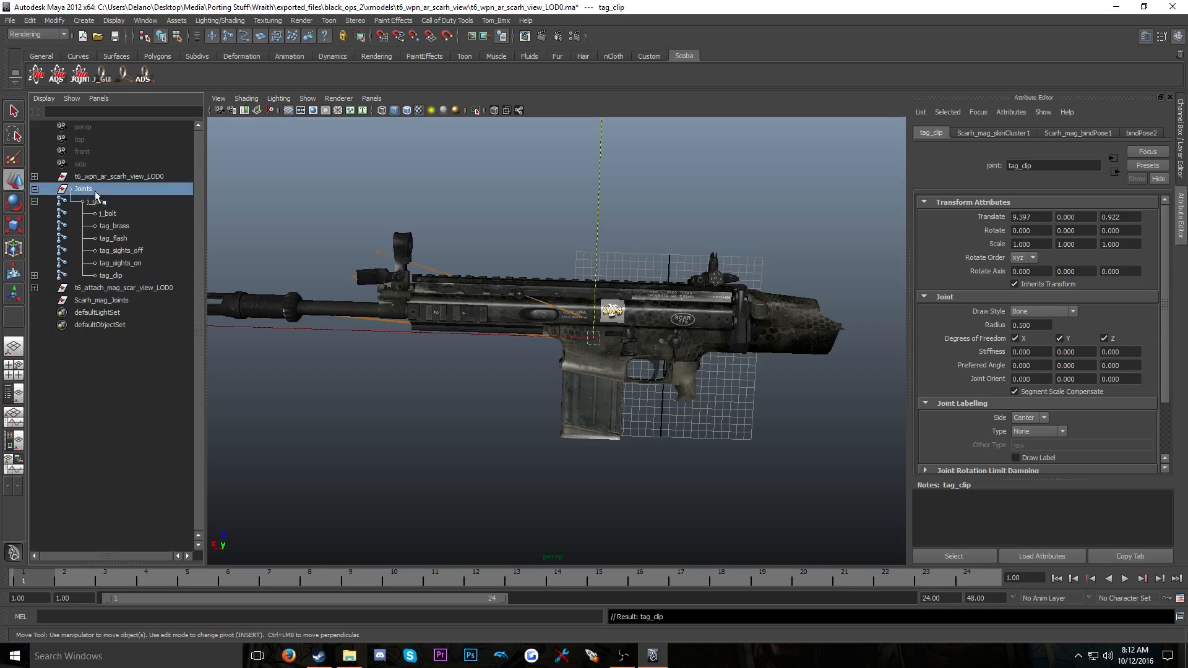
click(425, 411)
key(4)
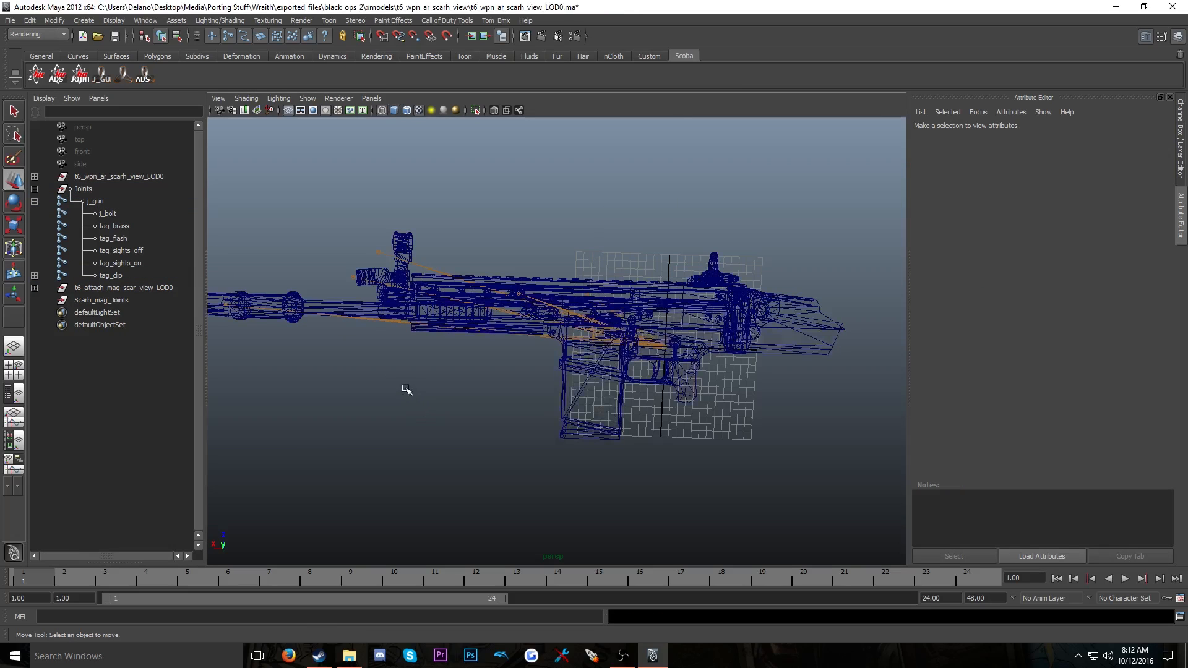
click(93, 188)
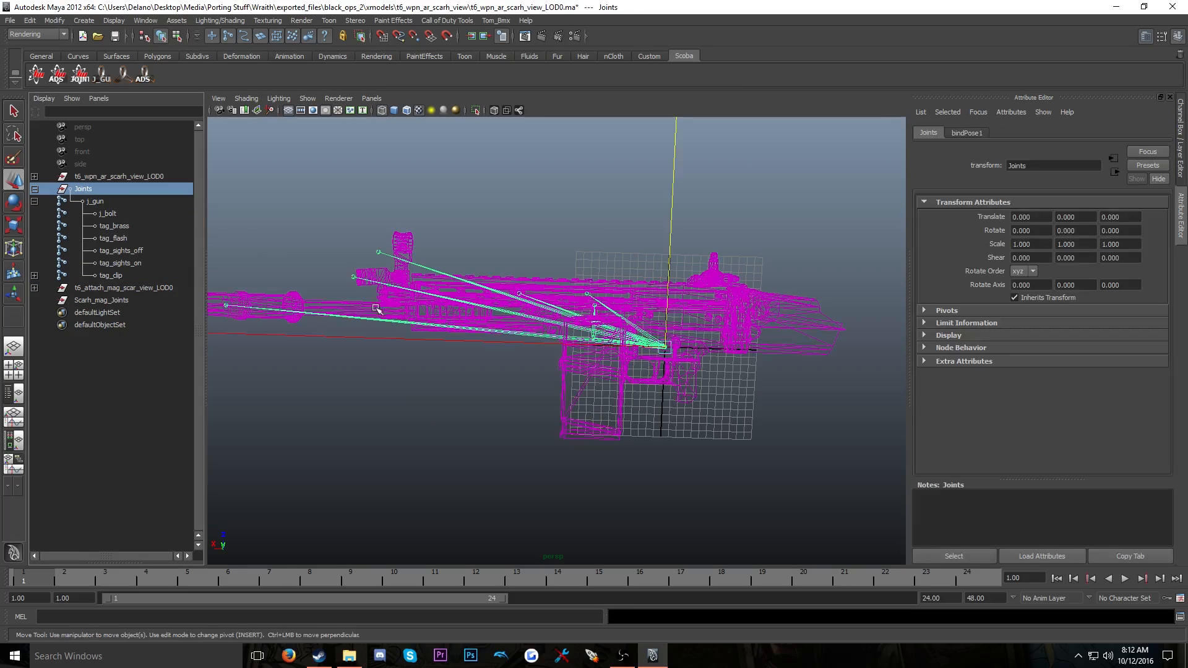
drag(671, 350, 676, 324)
click(159, 358)
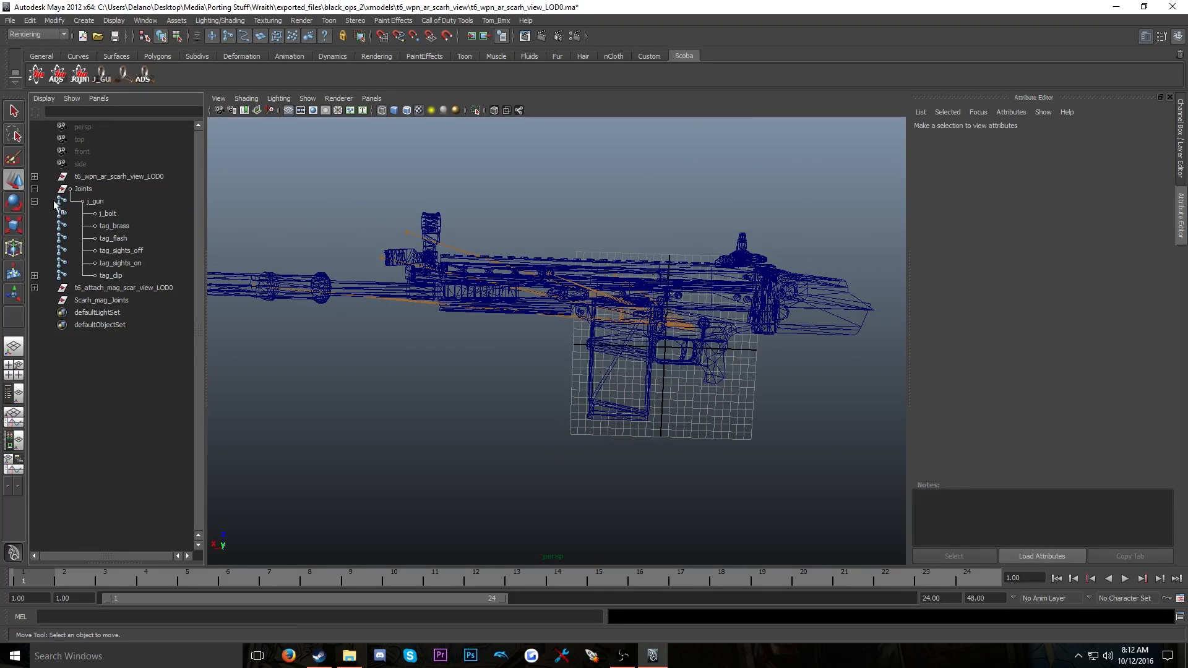
Collapse and select the Joints group, save the SCAR-H scene to the Desktop as scarh_view in Maya Binary format, and close Maya 2012
click(34, 188)
click(86, 189)
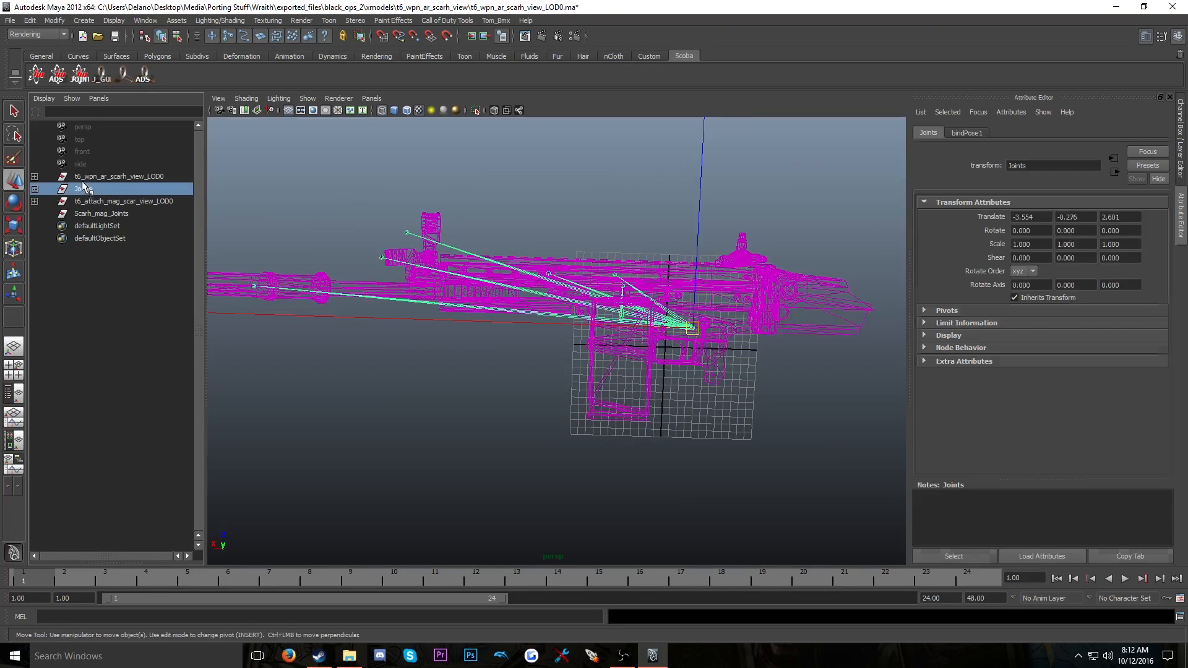
drag(217, 7, 348, 20)
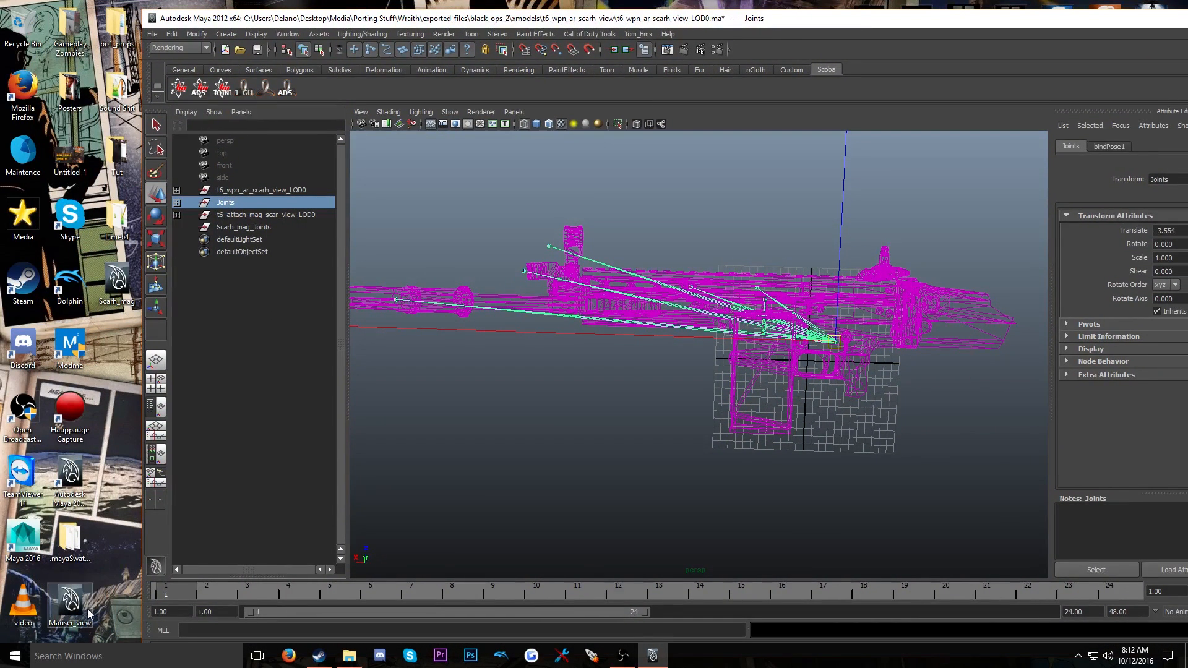
click(152, 34)
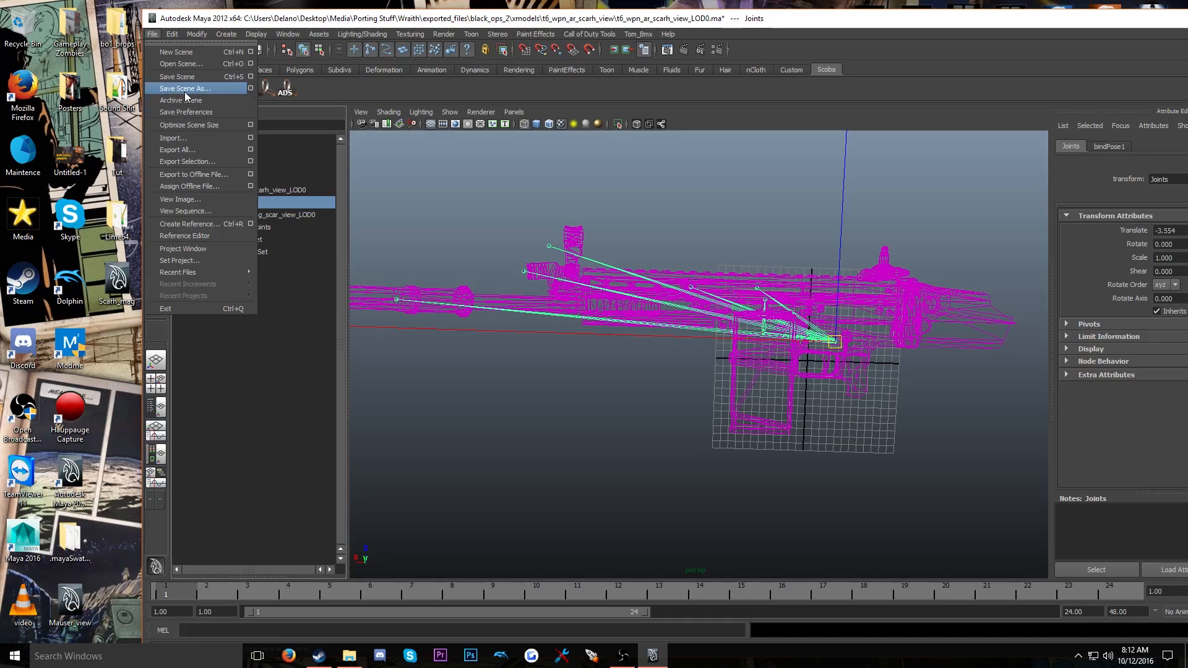
click(182, 93)
text(s)
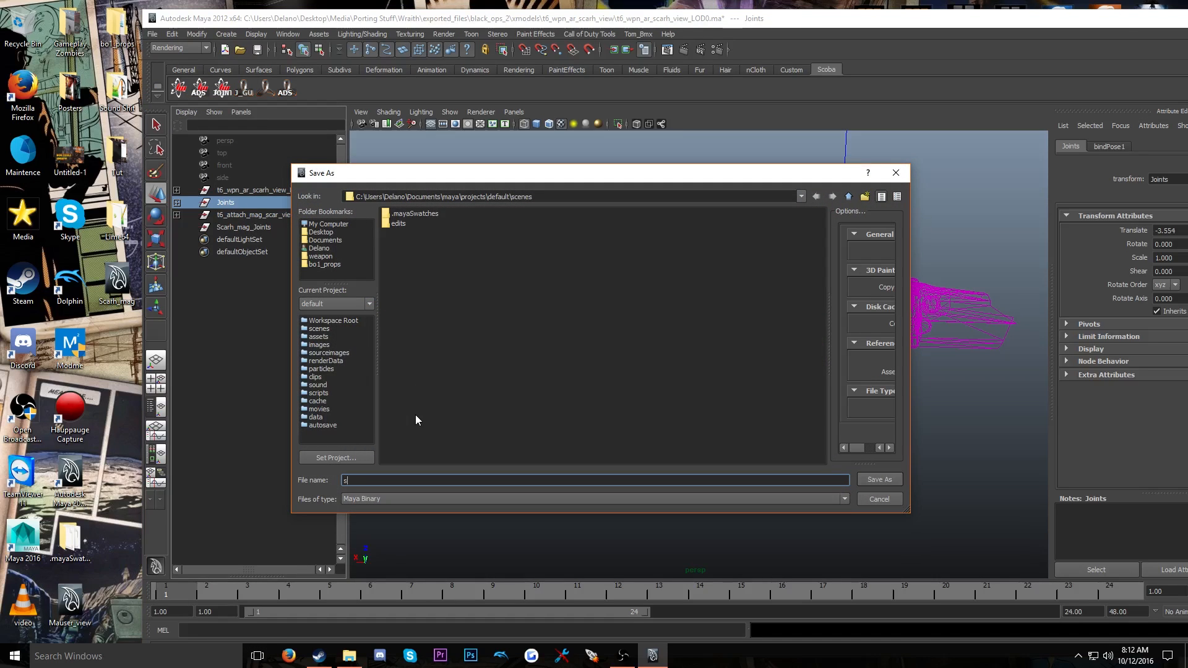
text(carh_view)
click(322, 232)
click(874, 478)
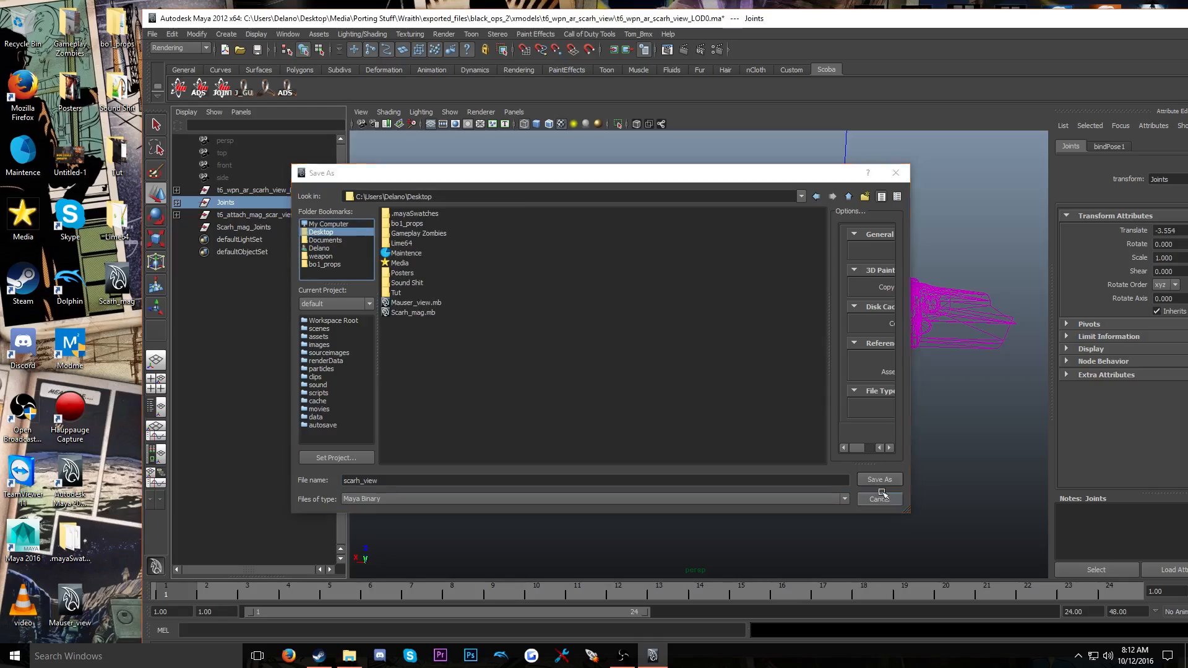
double_click(1157, 18)
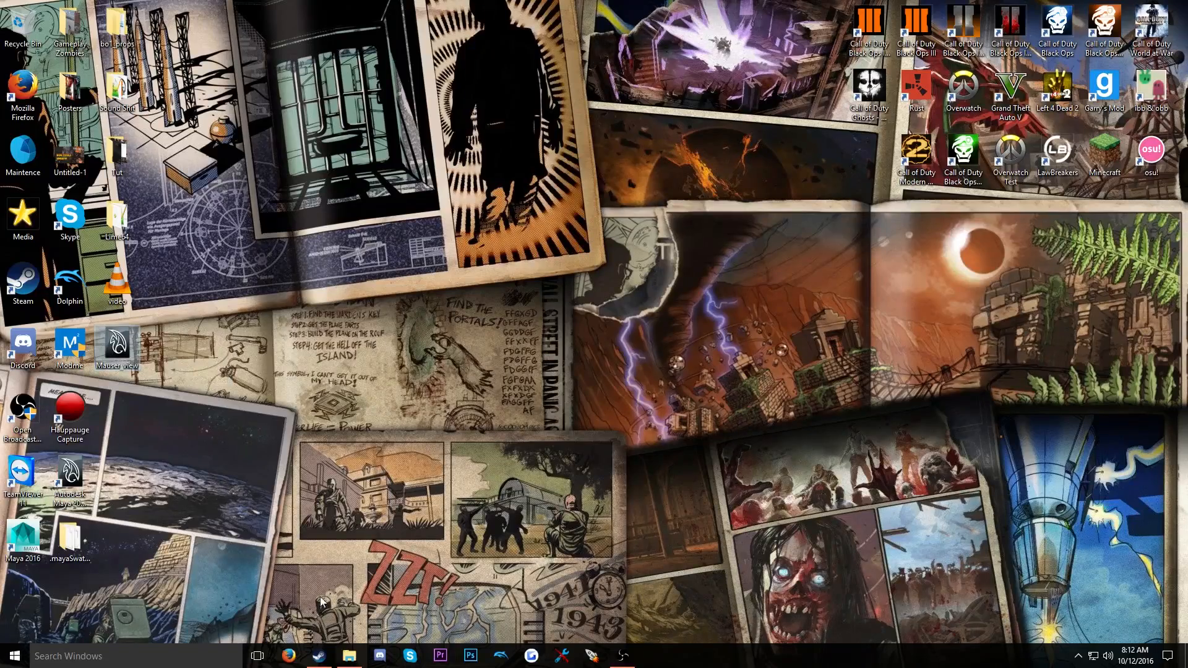
Open conversion_rig from the T7 Conversion folder in Porting Stuff with Maya 2016, and arrange the side panel and Outliner around the viewport
click(350, 656)
drag(867, 110, 729, 151)
click(511, 225)
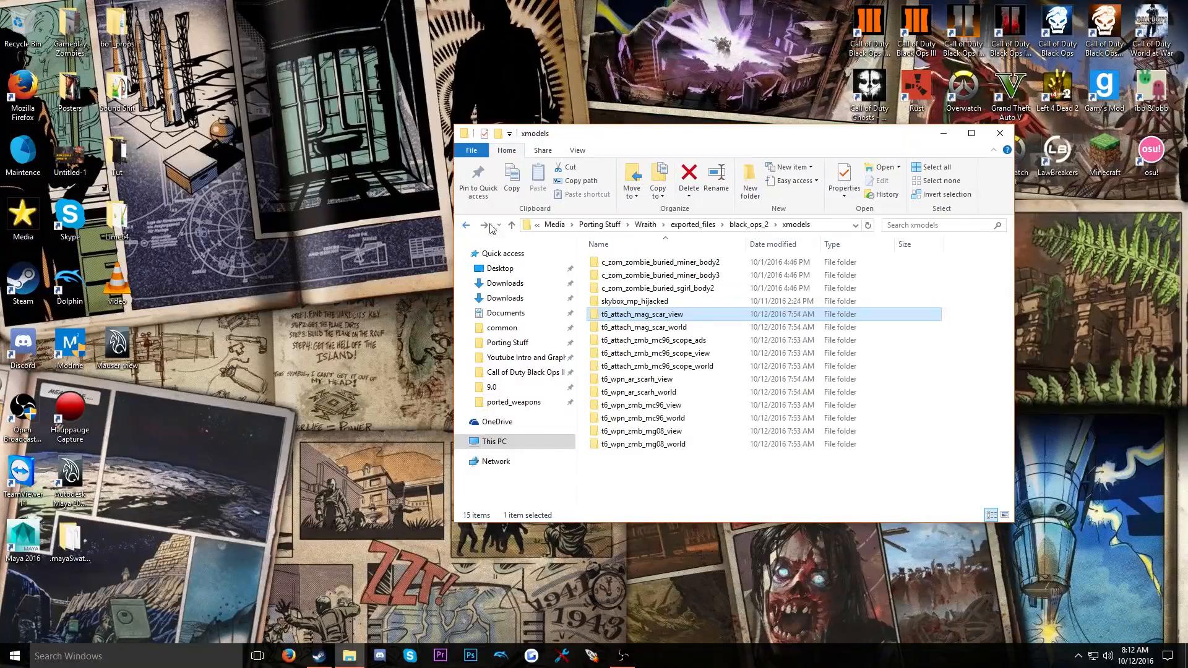
click(507, 342)
double_click(628, 353)
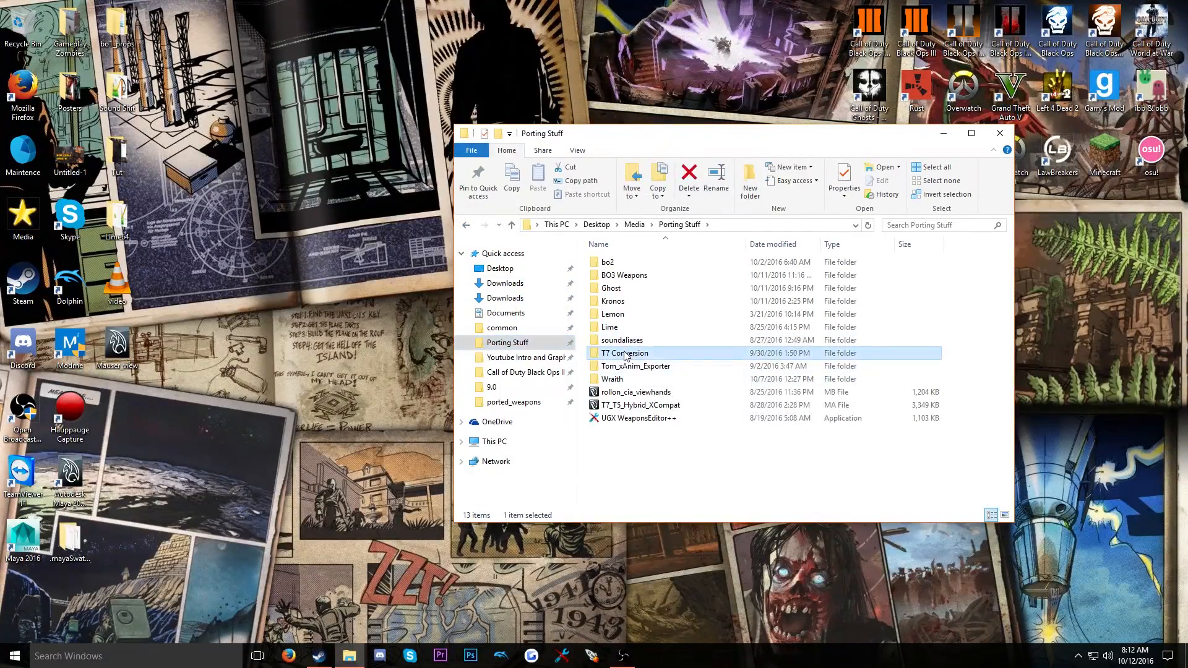
click(633, 288)
right_click(632, 289)
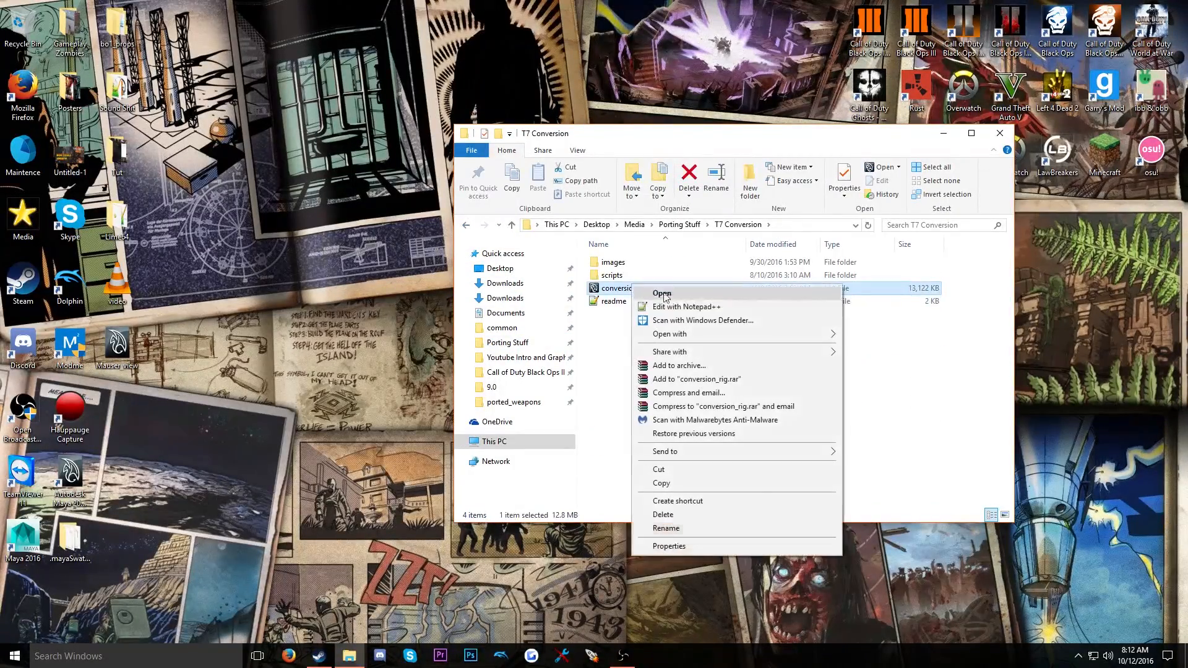
mouse_move(829, 334)
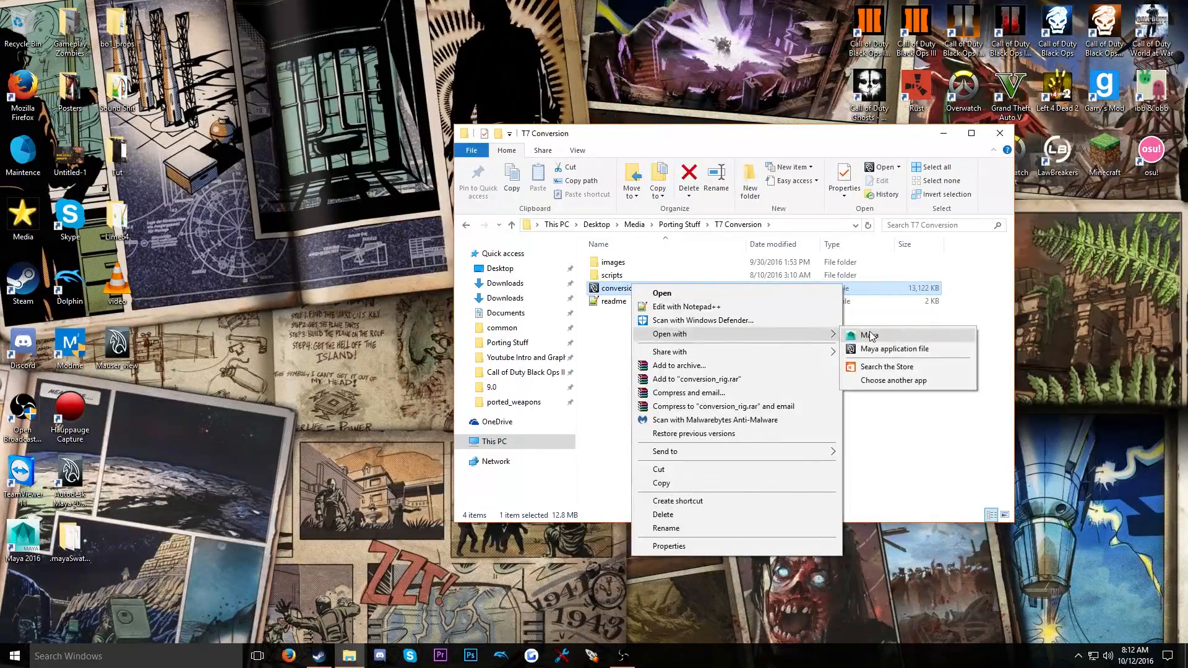
click(869, 335)
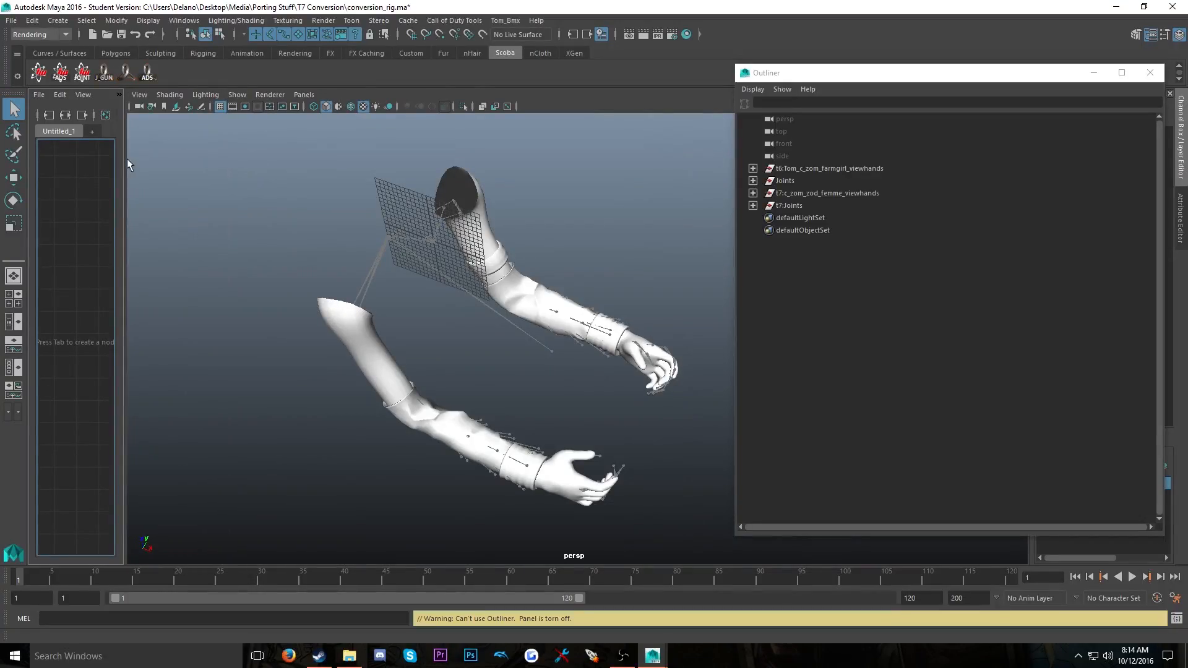
drag(126, 163, 218, 163)
mouse_move(788, 82)
mouse_down()
mouse_move(793, 69)
mouse_move(802, 78)
mouse_up()
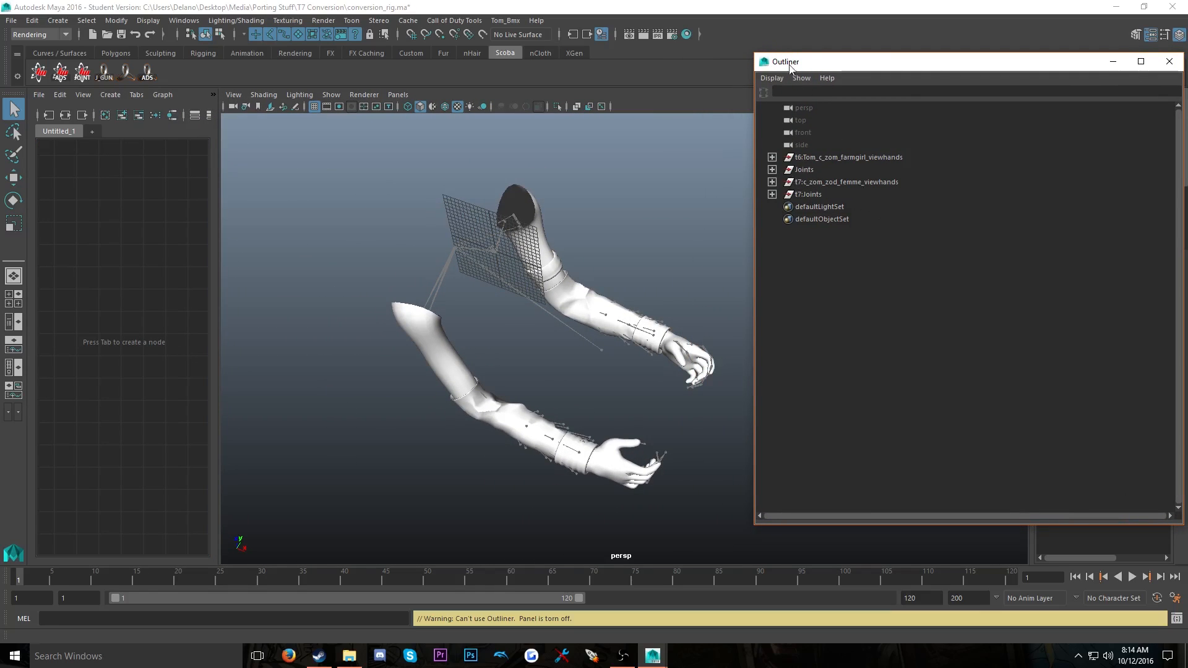
Import the Mauser_view file from the Desktop folder into the conversion rig scene and check the gun alongside the viewhands
click(349, 655)
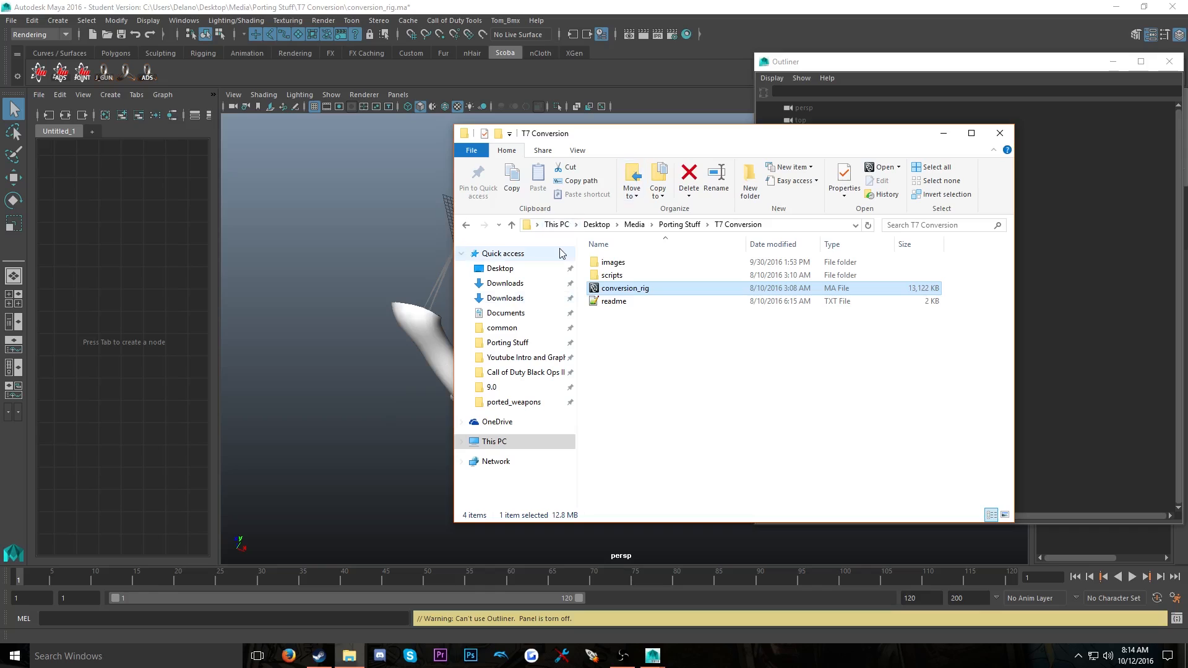
right_click(349, 655)
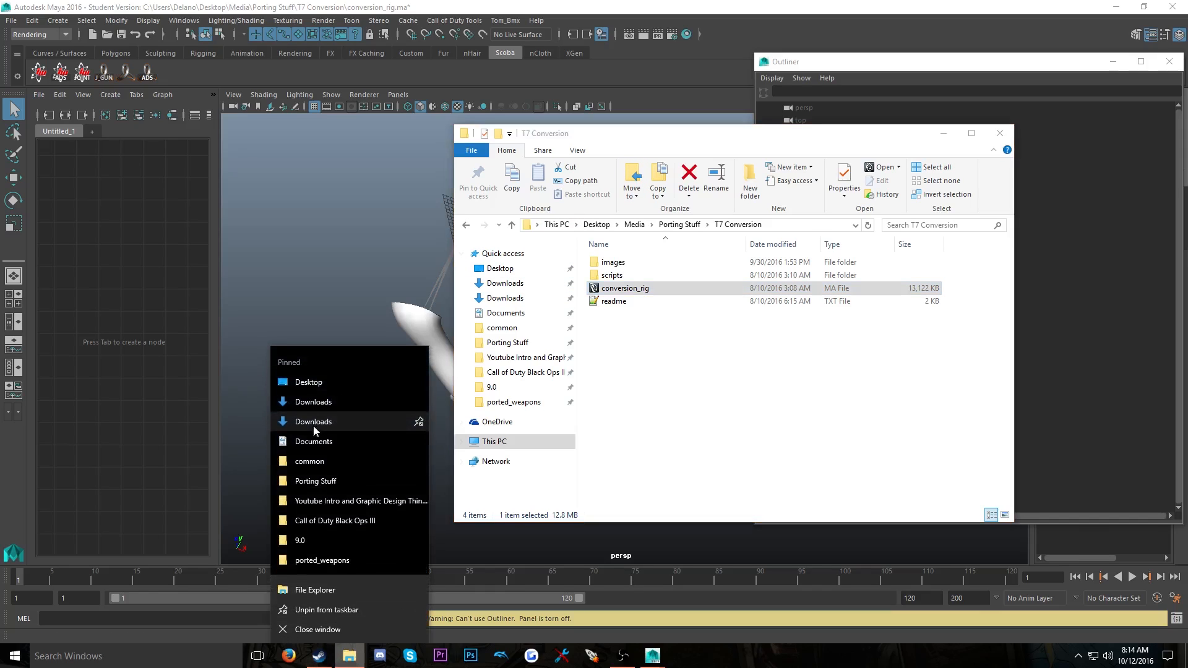
click(335, 378)
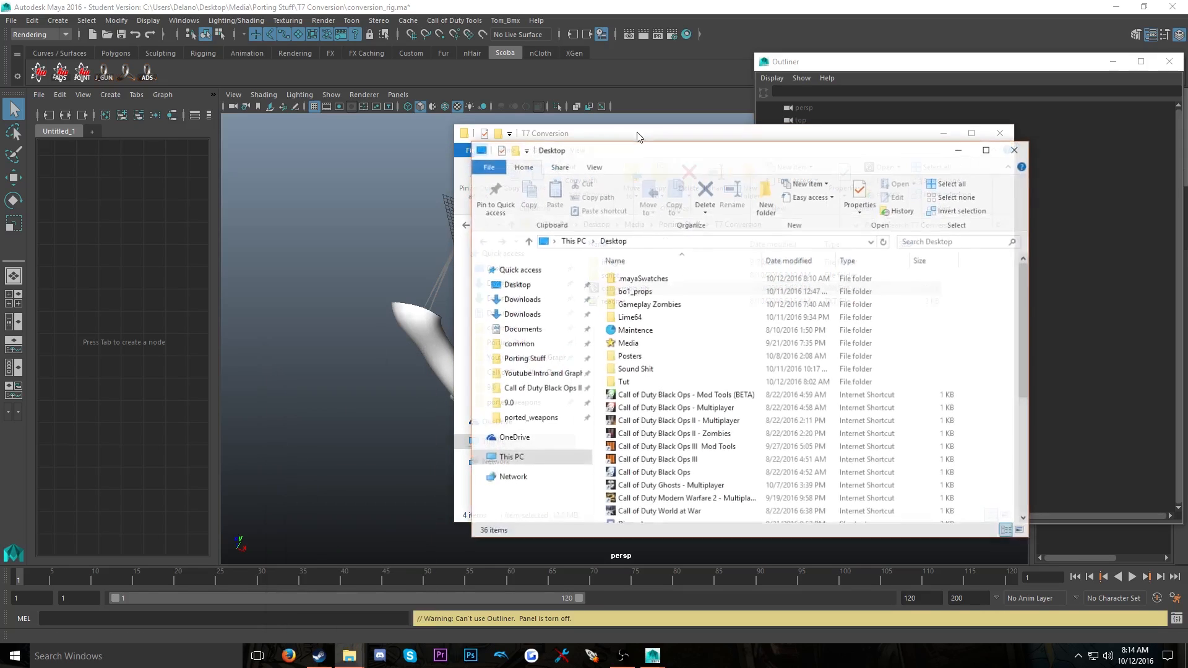
click(943, 134)
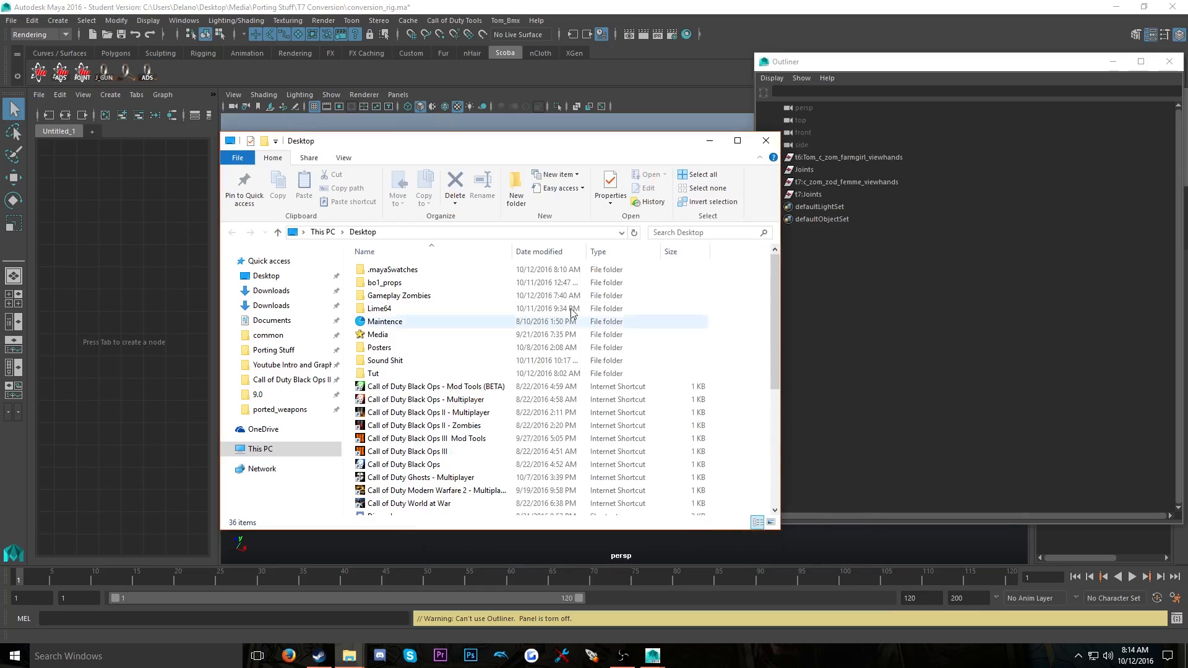
drag(437, 142, 424, 124)
scroll(399, 376, down, 4)
scroll(399, 376, down, 2)
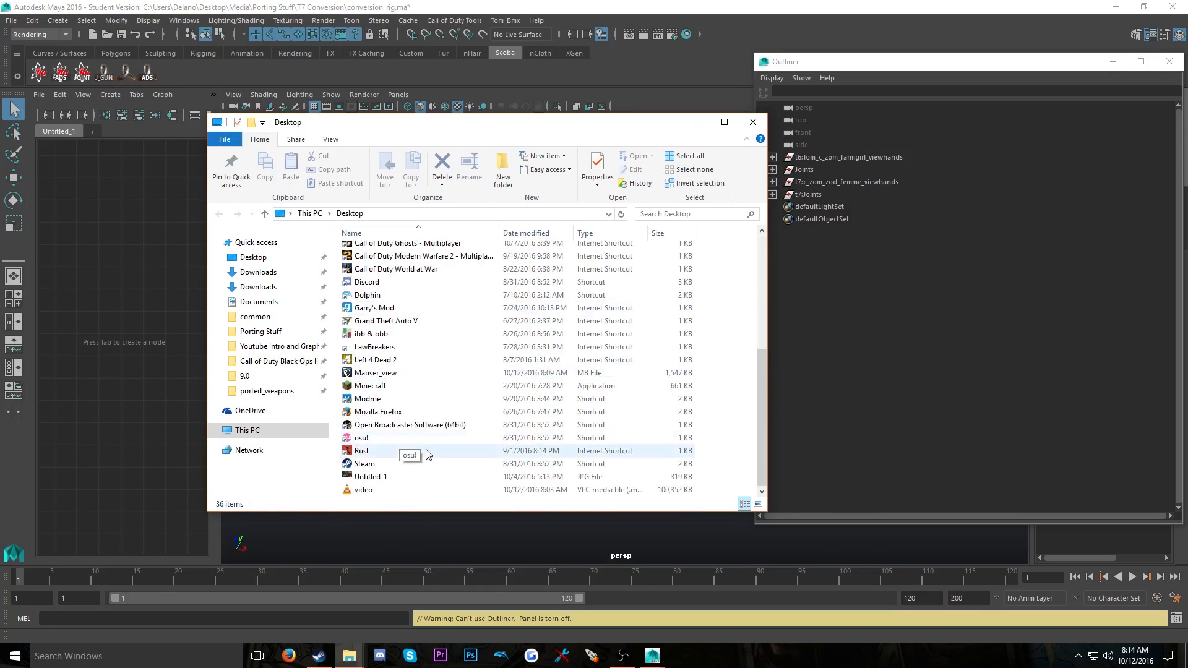
drag(383, 379, 588, 526)
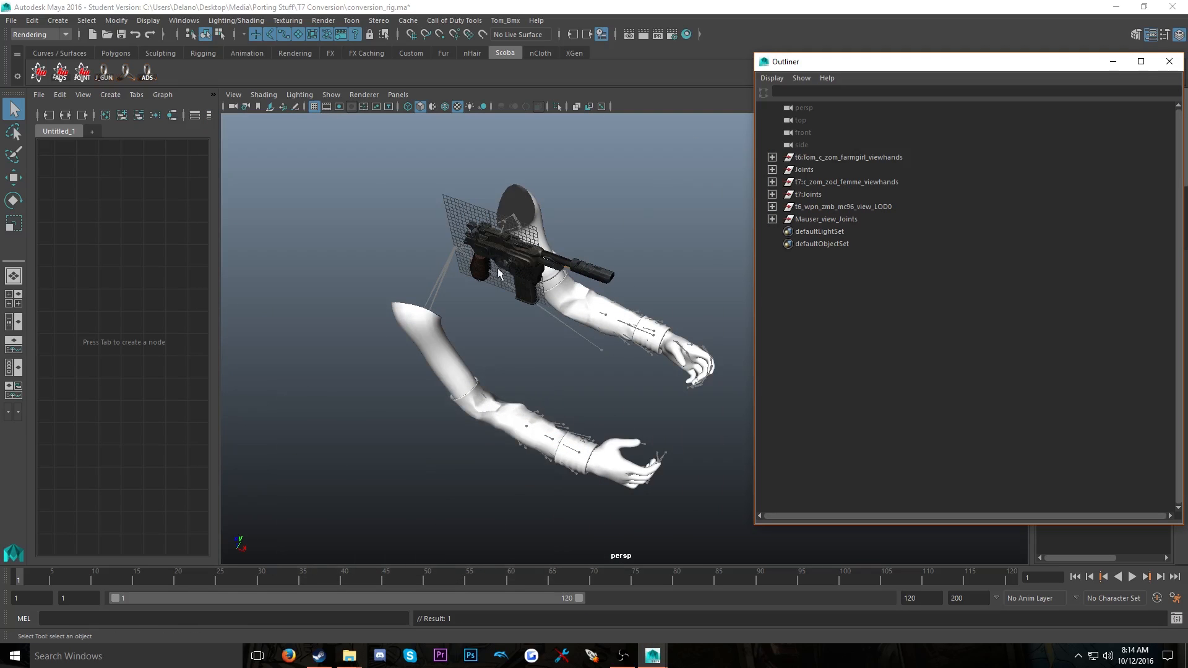
alt+drag(499, 272, 476, 275)
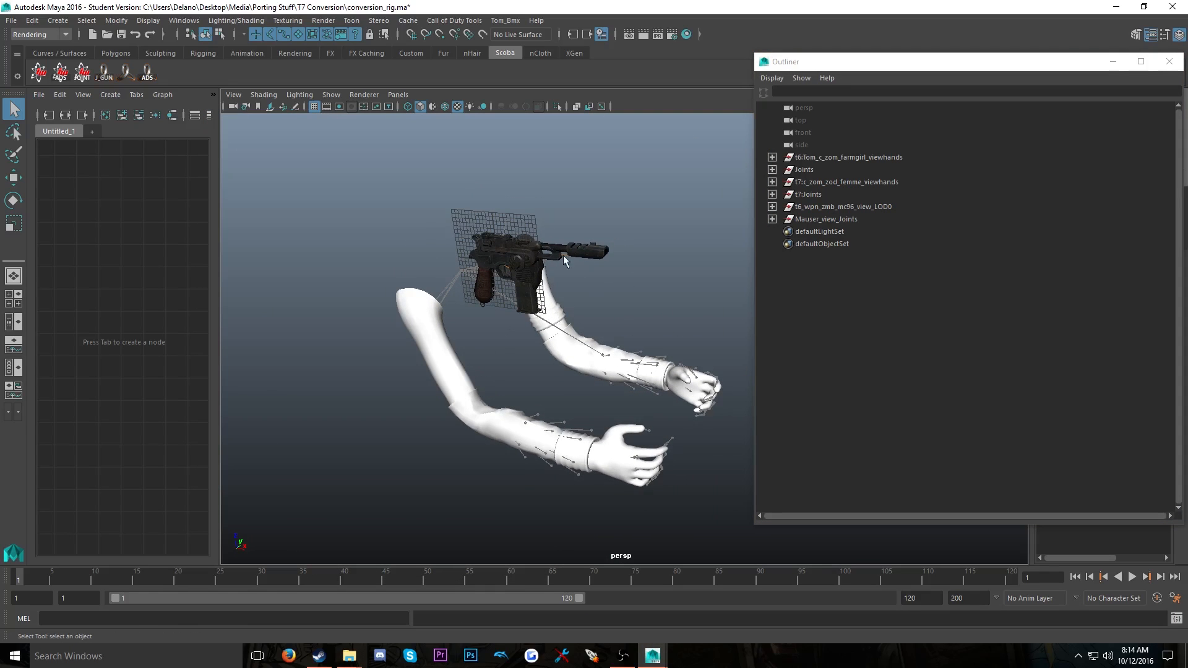
alt+drag(563, 260, 499, 277)
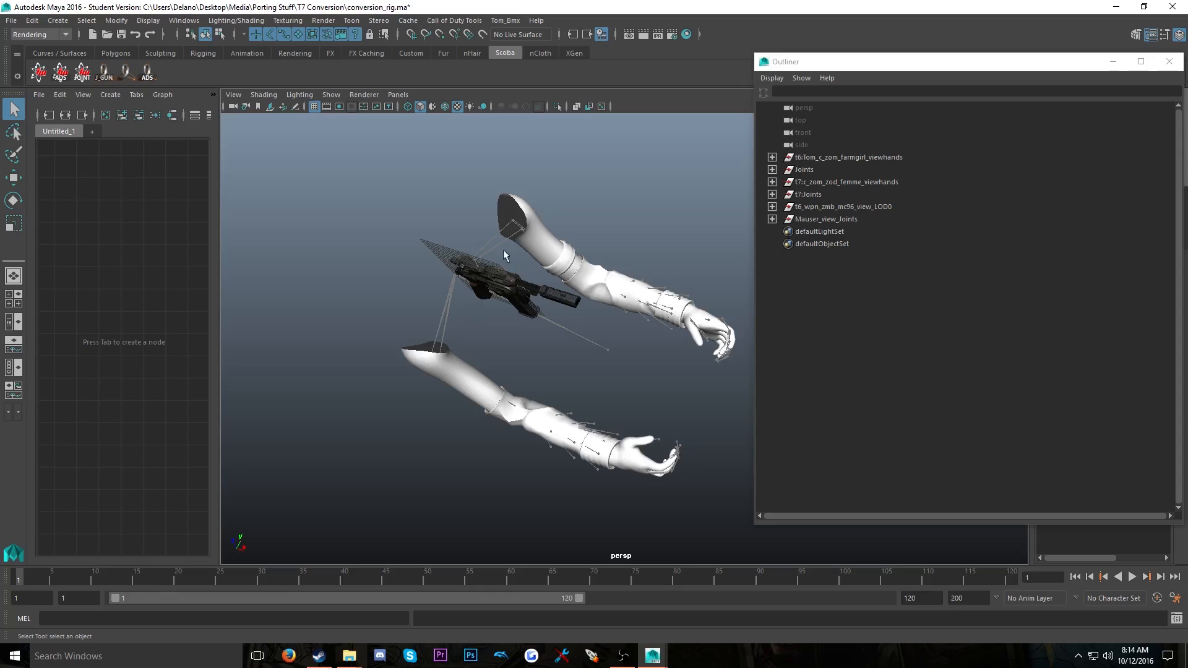
Parent the j_gun joint of Mauser_view_Joints under t7:tag_weapon_right in the t7:Joints hierarchy
alt+drag(570, 305, 448, 234)
alt+middle_drag(447, 233, 502, 260)
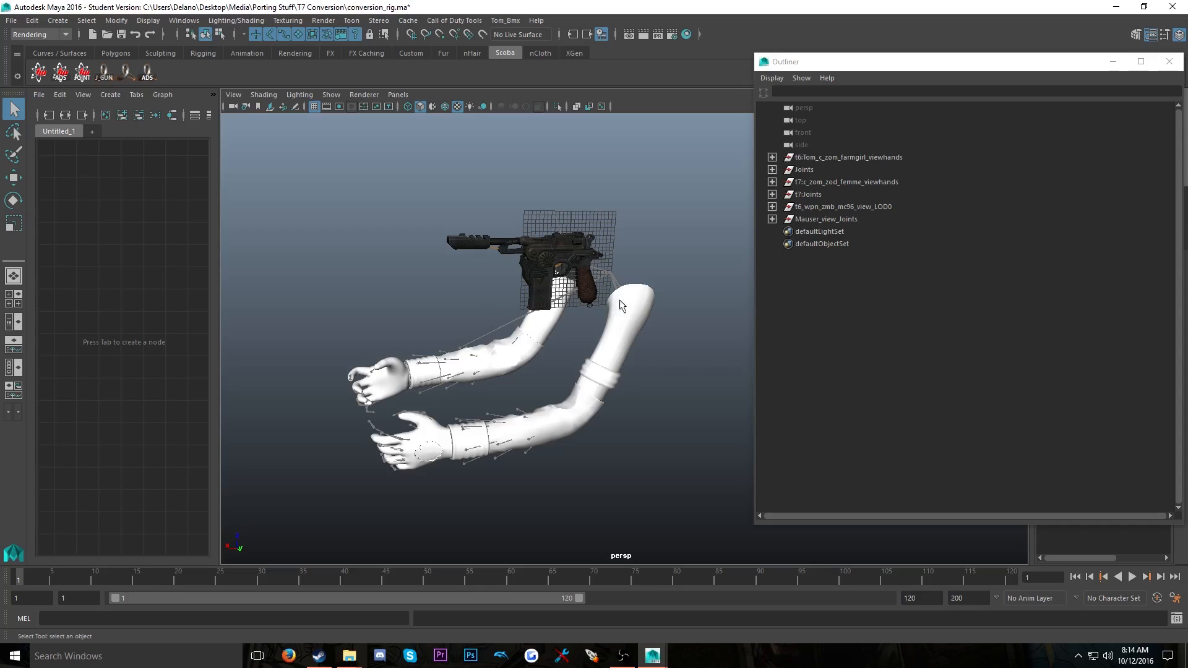
click(772, 219)
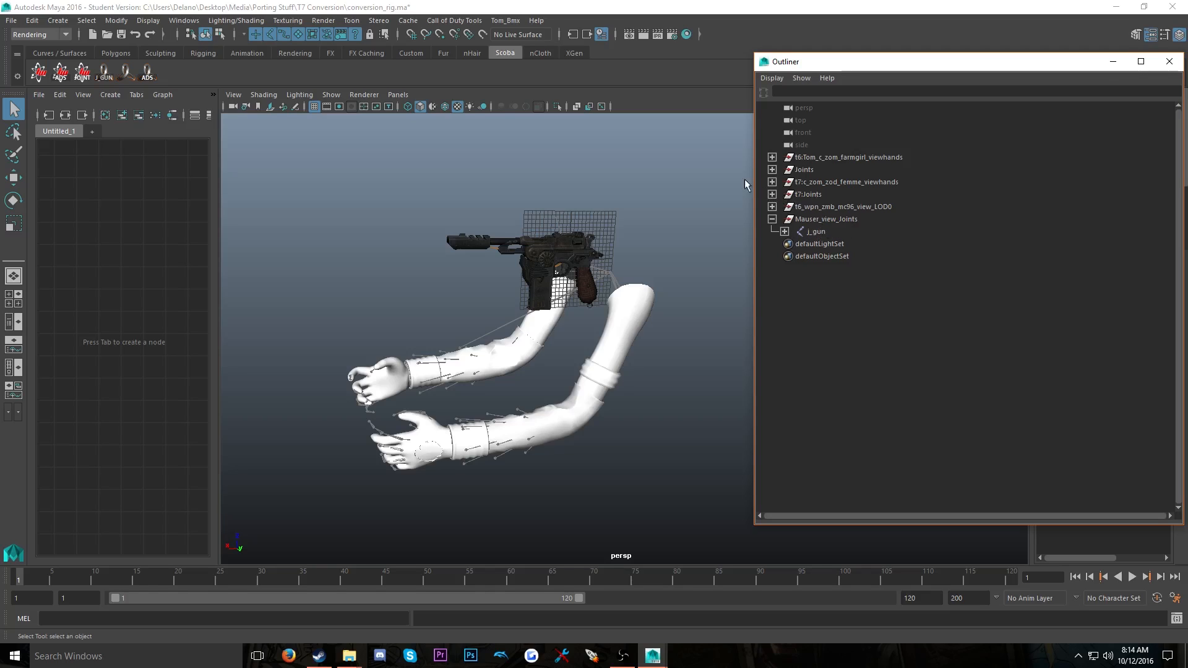
click(772, 194)
click(785, 207)
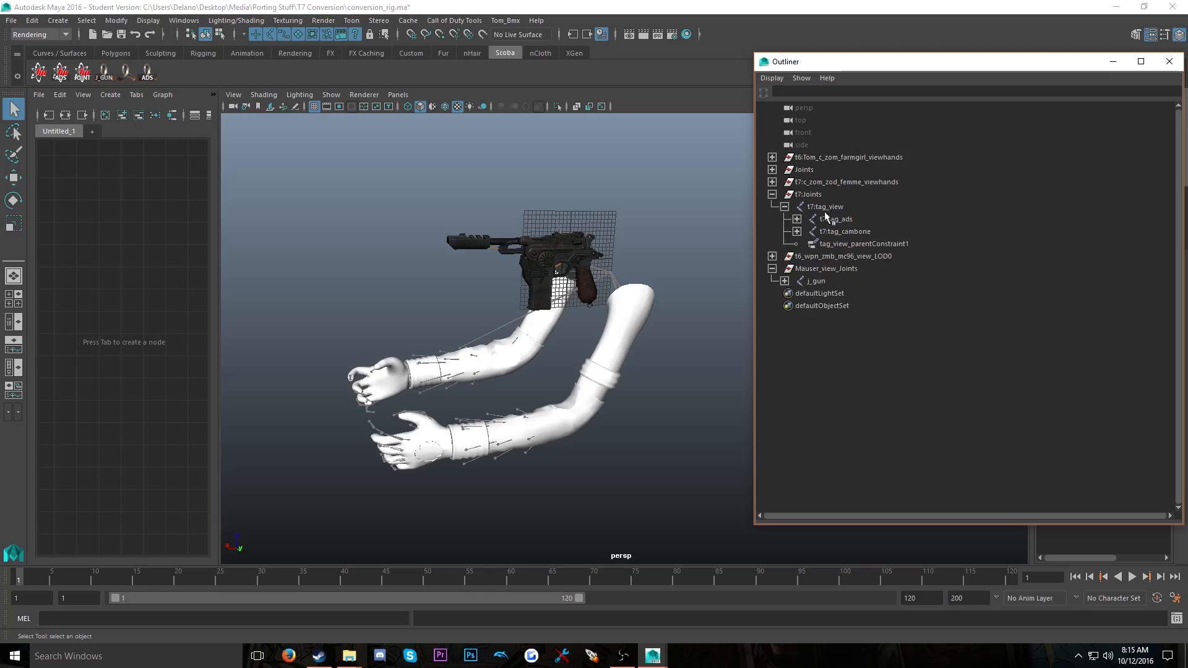
click(797, 219)
click(809, 231)
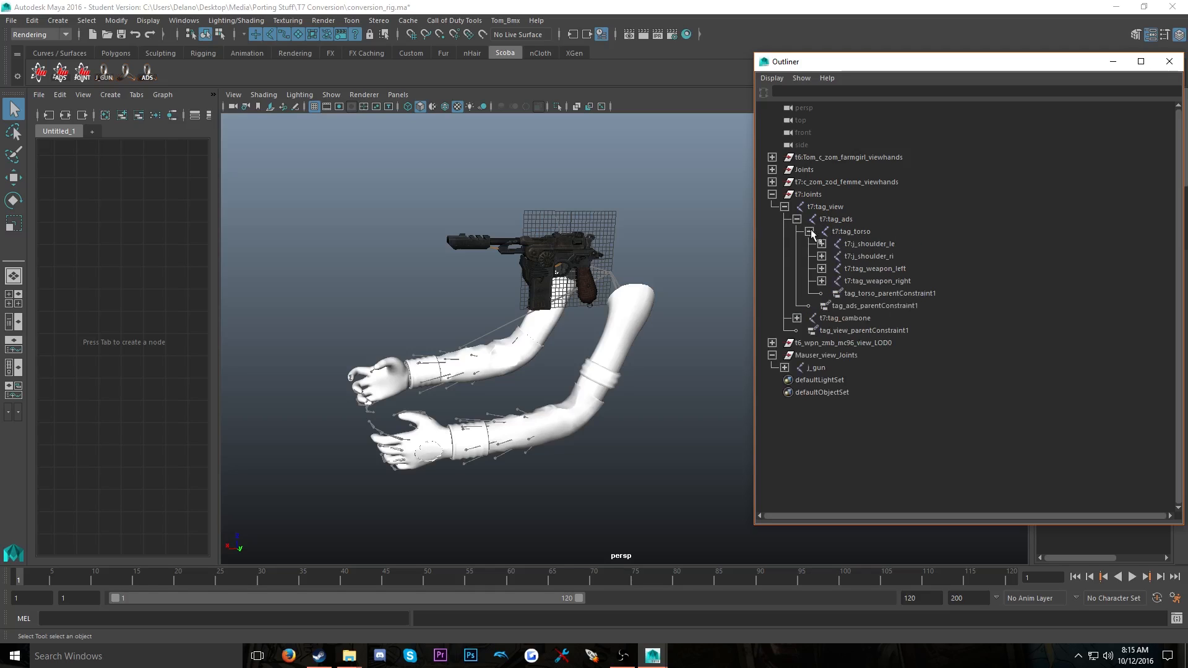
click(822, 281)
click(860, 281)
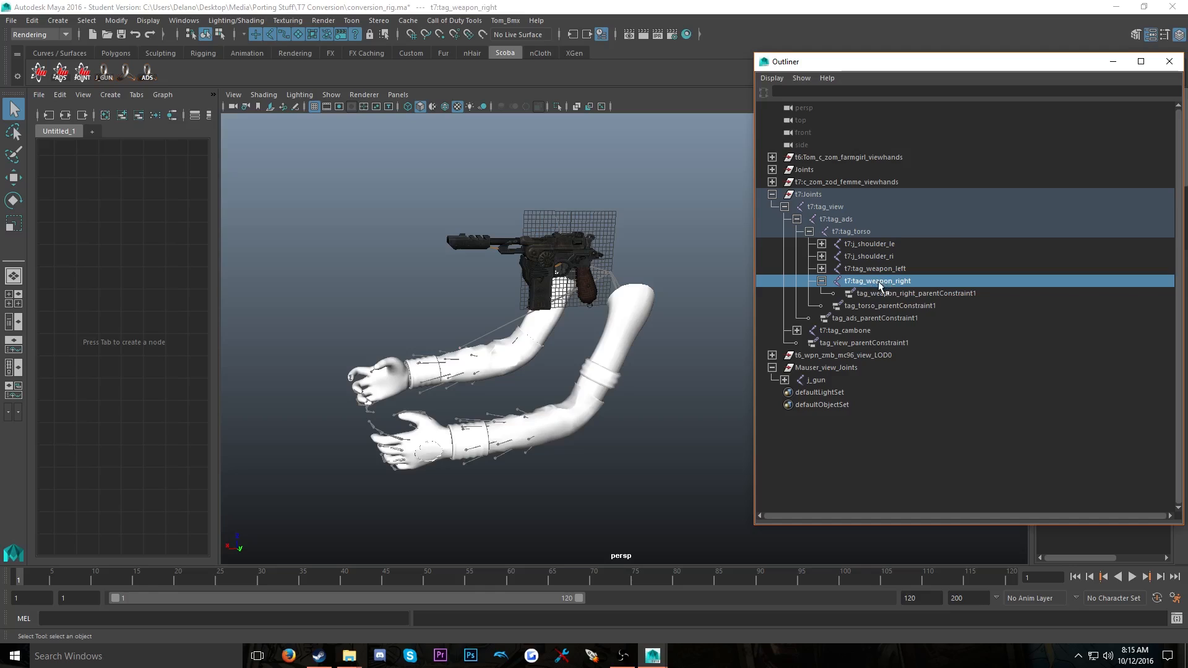
click(816, 380)
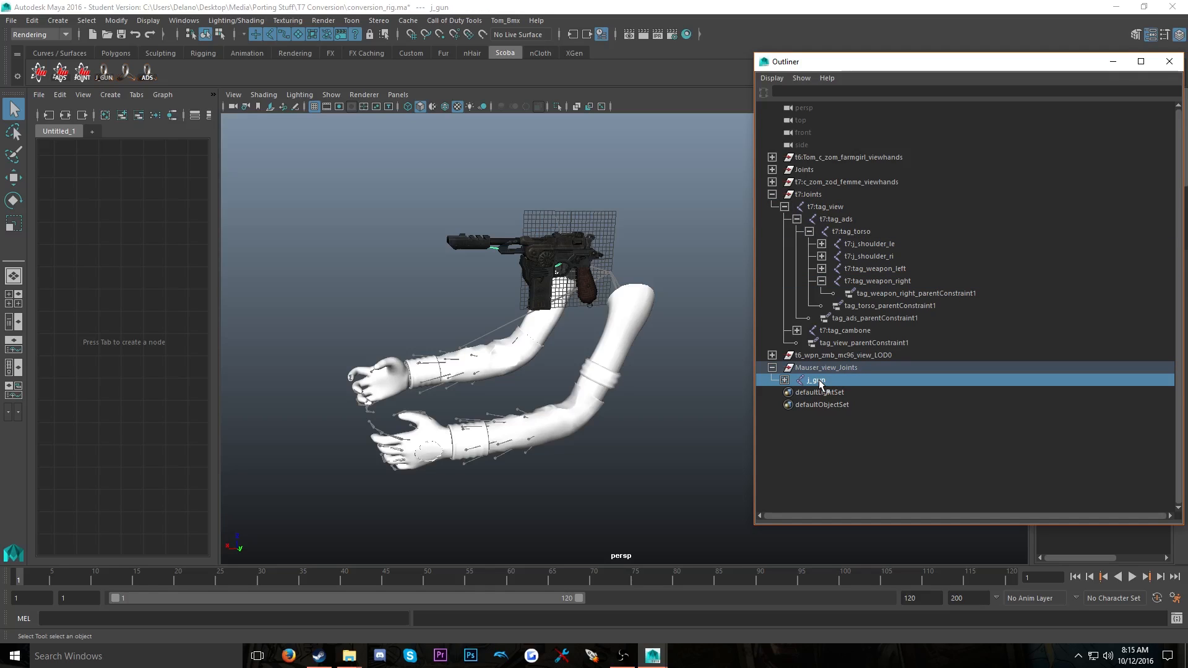
middle_drag(819, 380, 876, 281)
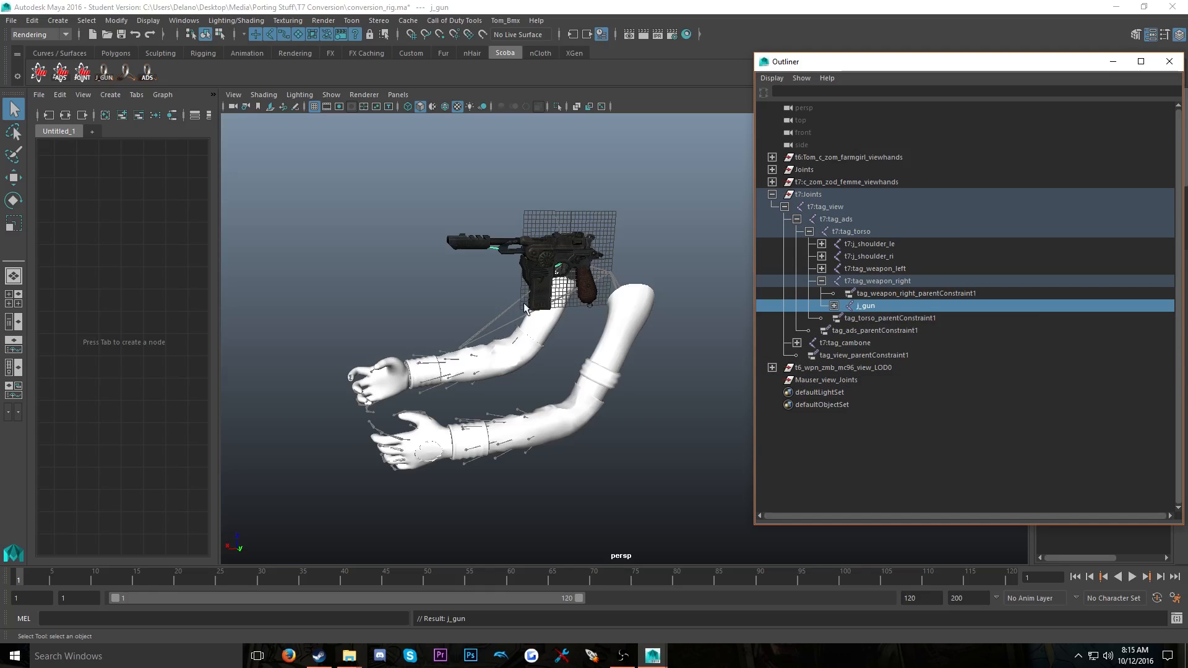
Set the j_gun joint's Translate X and Translate Z to 0 and check the gun's placement between the arms
drag(903, 68, 710, 71)
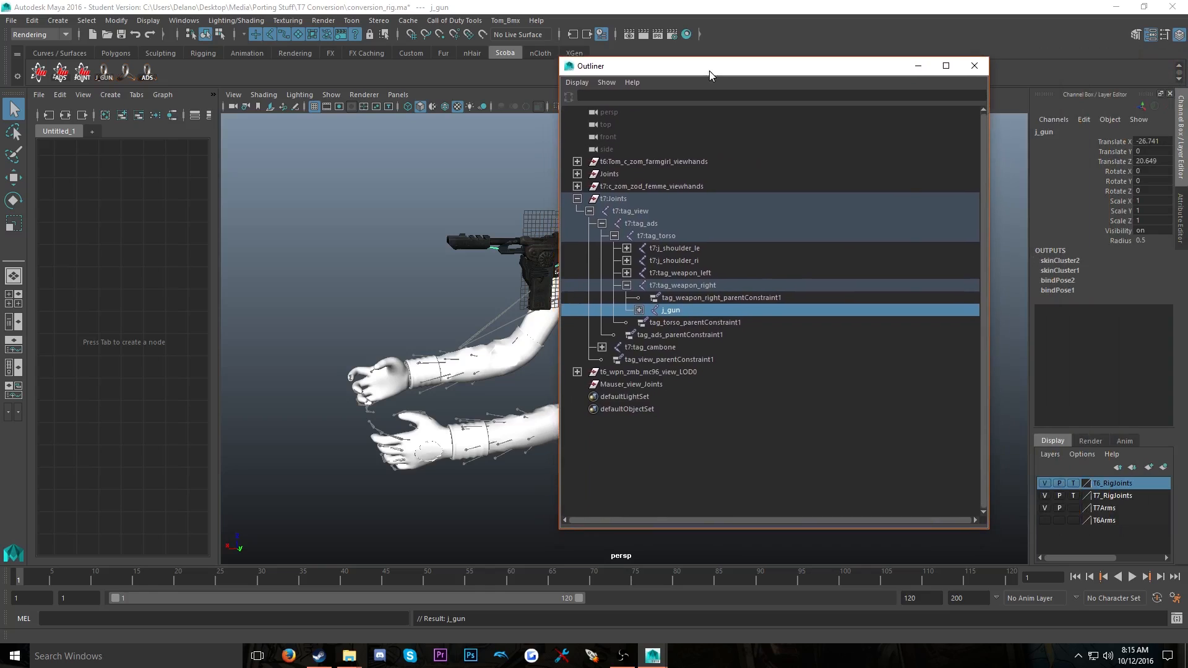
click(921, 65)
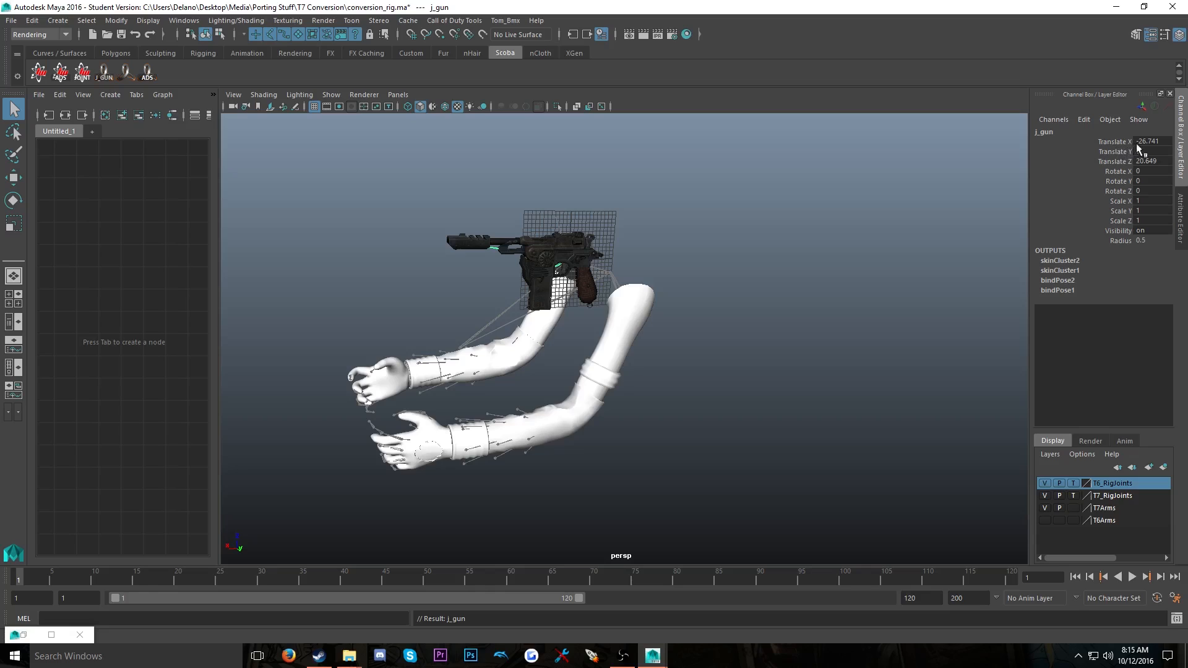
click(1155, 141)
text(0)
key(Return)
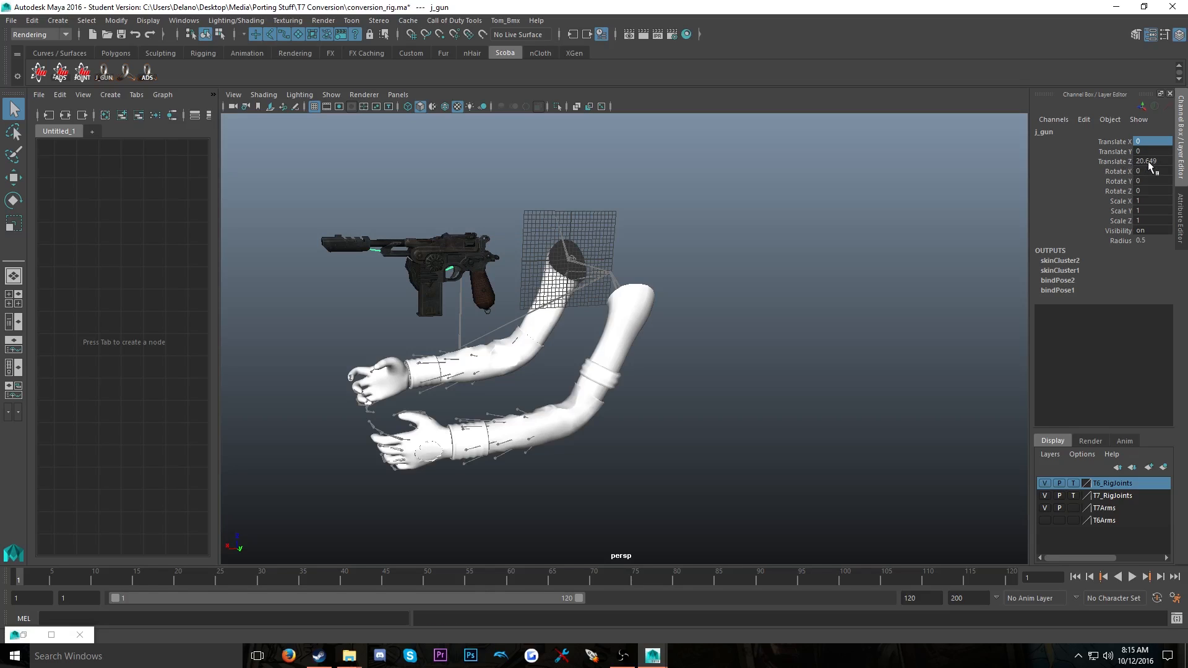
text(0)
key(Return)
alt+drag(433, 402, 463, 443)
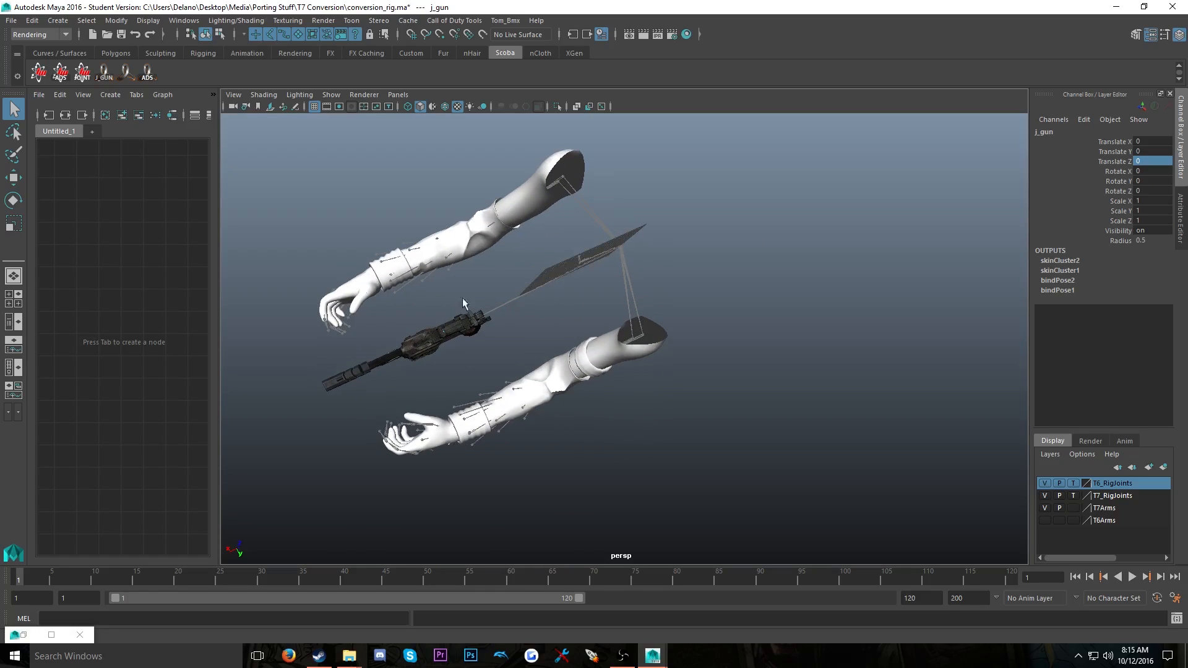
alt+drag(425, 298, 577, 280)
alt+middle_drag(577, 280, 597, 264)
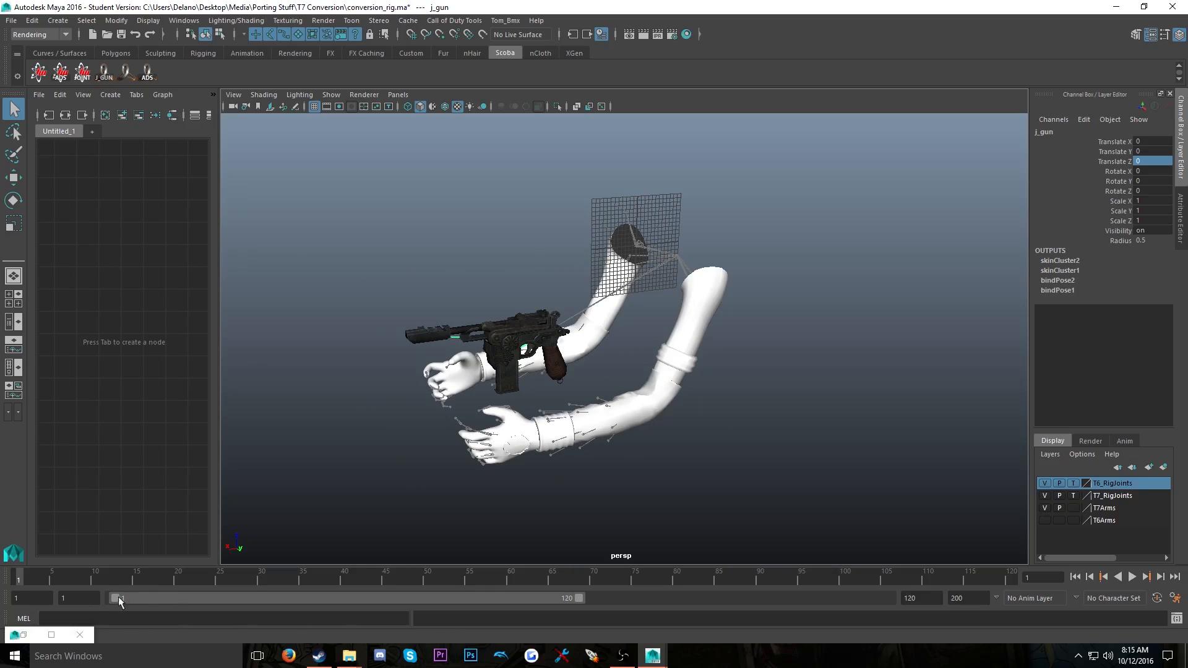
Select the t7:Joints group together with its entire hierarchy
click(51, 634)
double_click(373, 10)
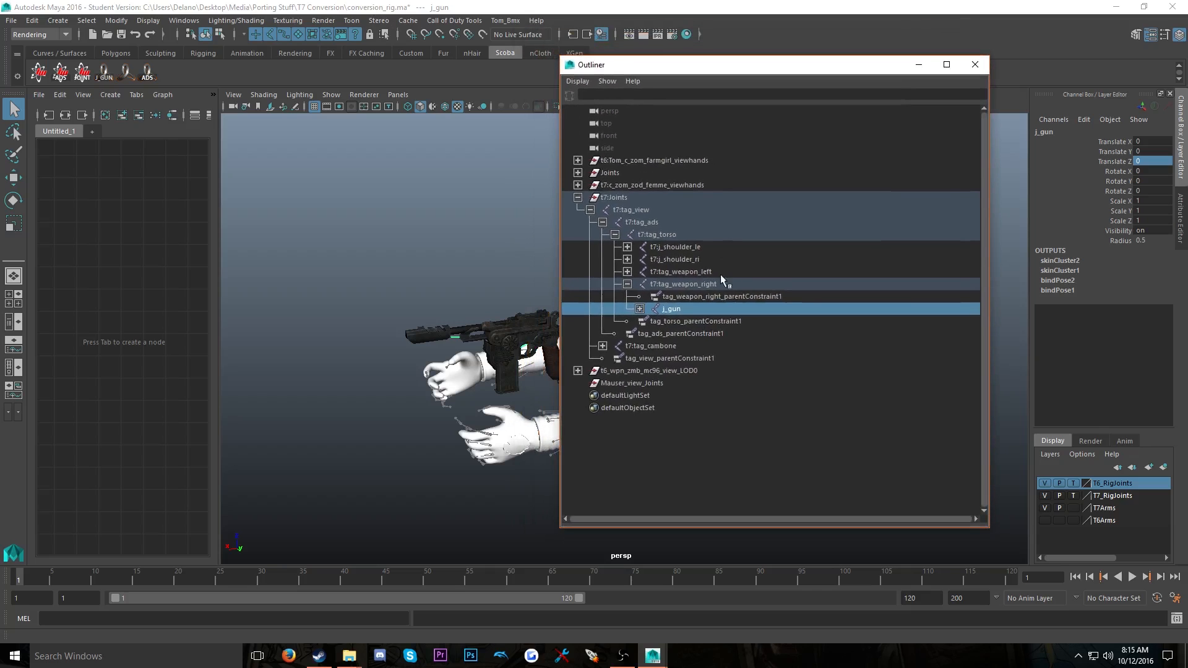
click(628, 198)
drag(661, 70, 774, 51)
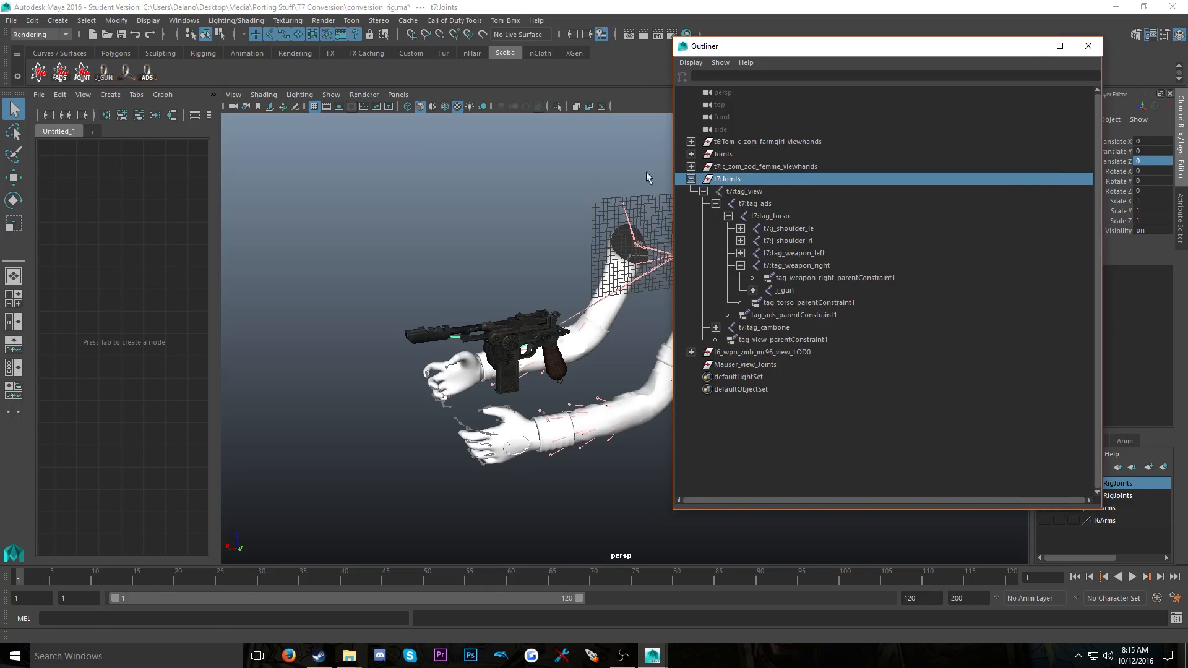
click(86, 20)
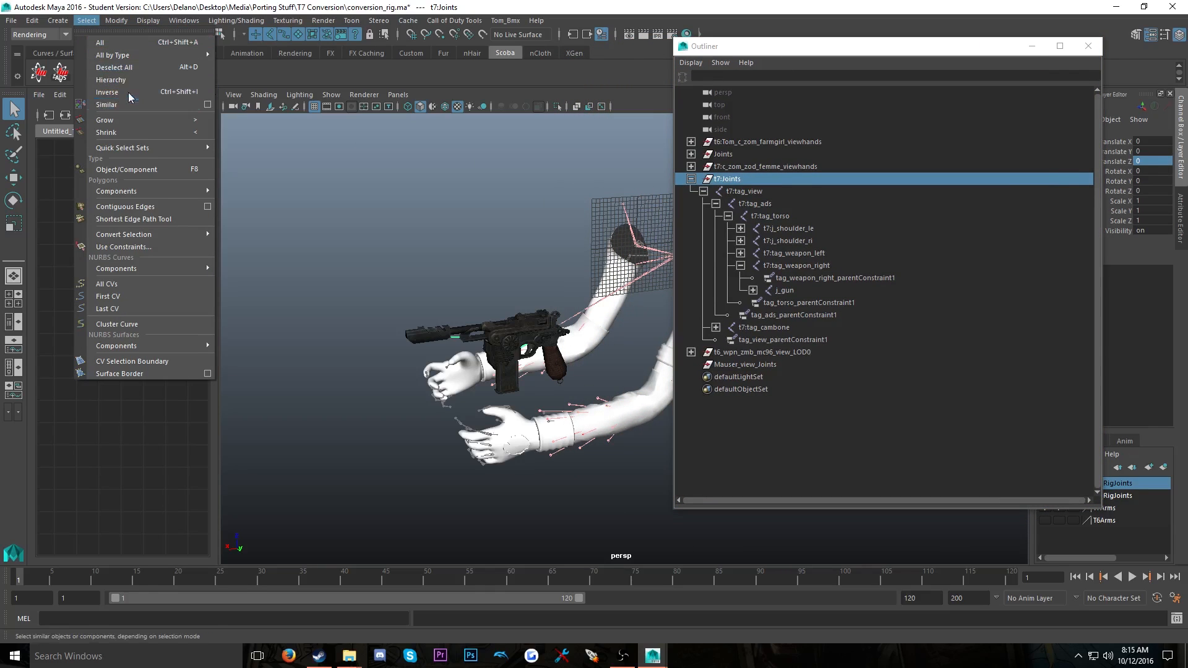
click(112, 80)
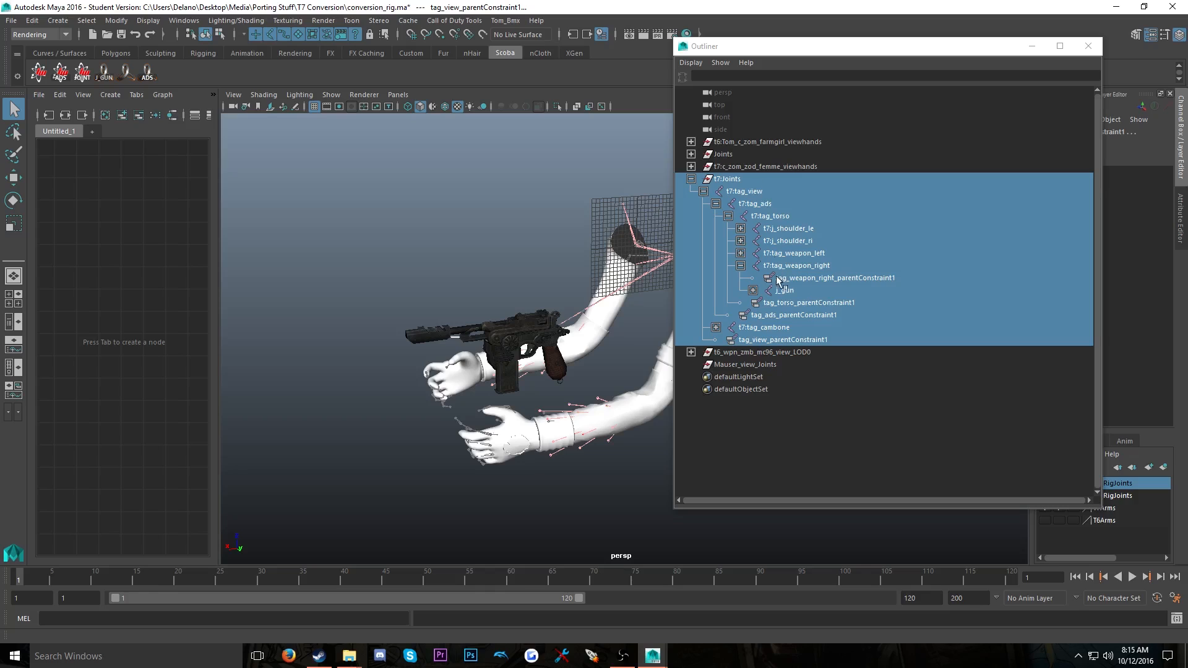
Switch to File Explorer, open the scripts folder inside T7 Conversion and position its window so the Maya viewport is reachable
mouse_move(350, 656)
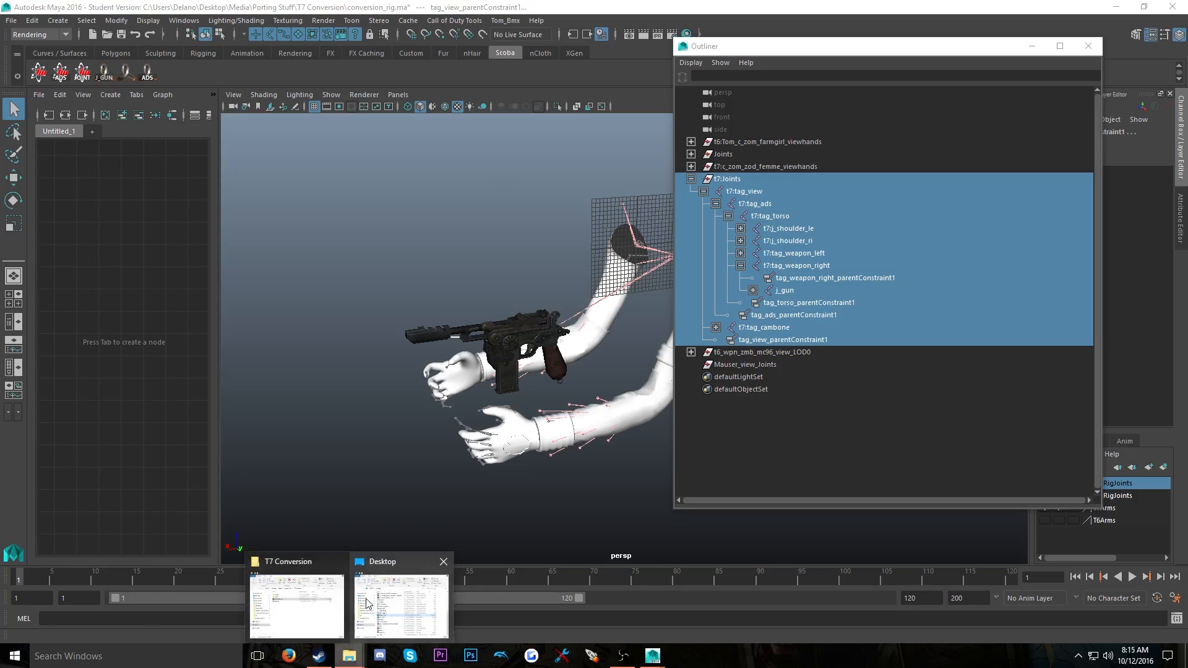
click(297, 603)
drag(654, 131, 290, 134)
drag(259, 280, 255, 289)
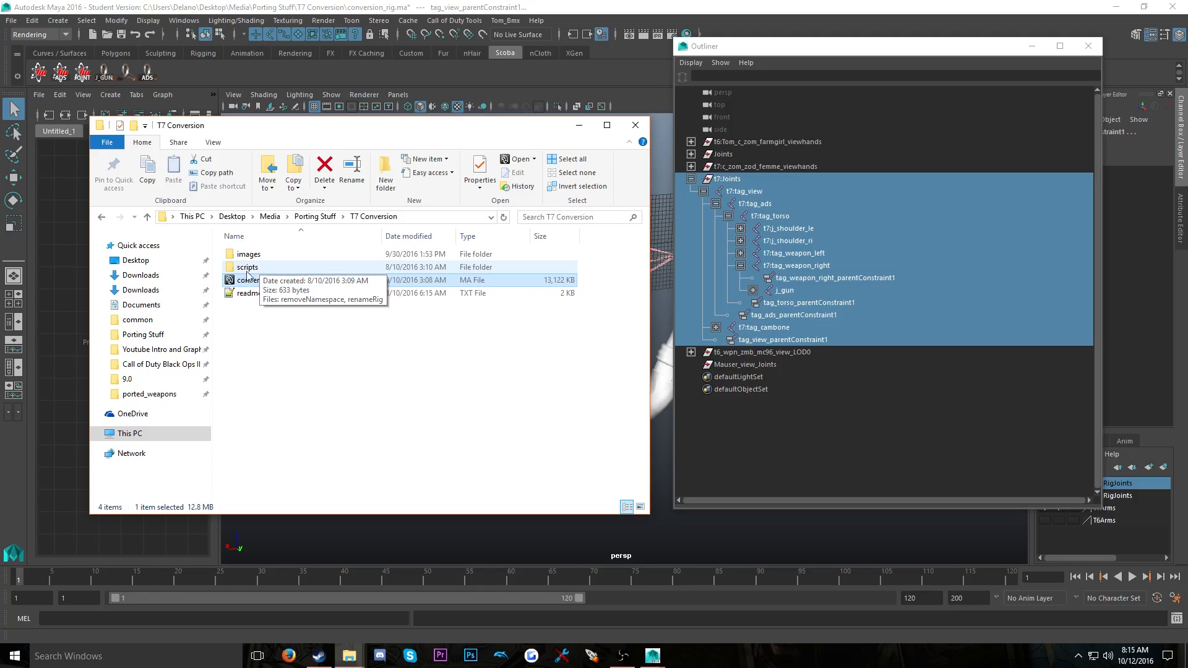
double_click(247, 268)
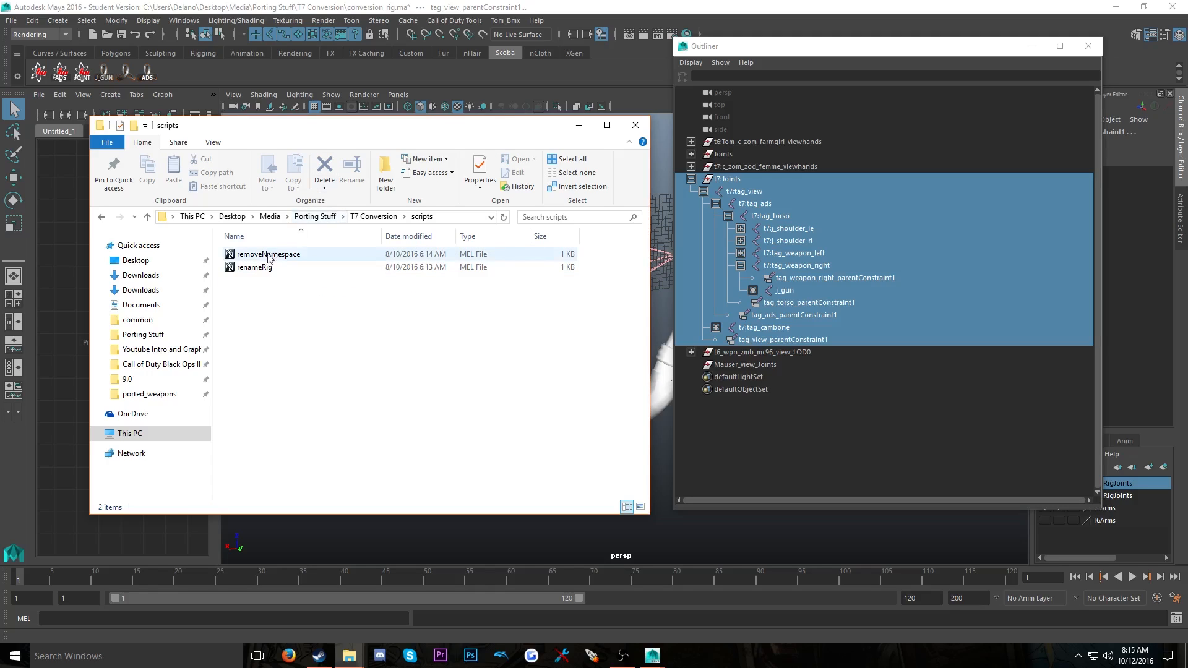
click(256, 268)
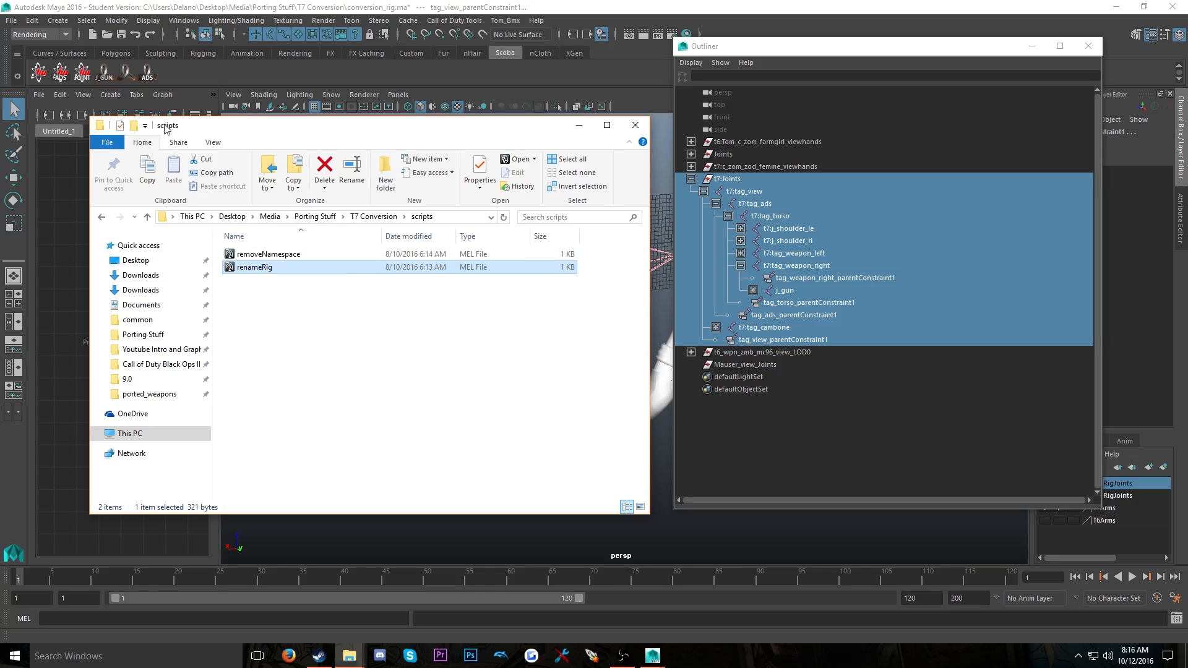
drag(90, 141, 214, 141)
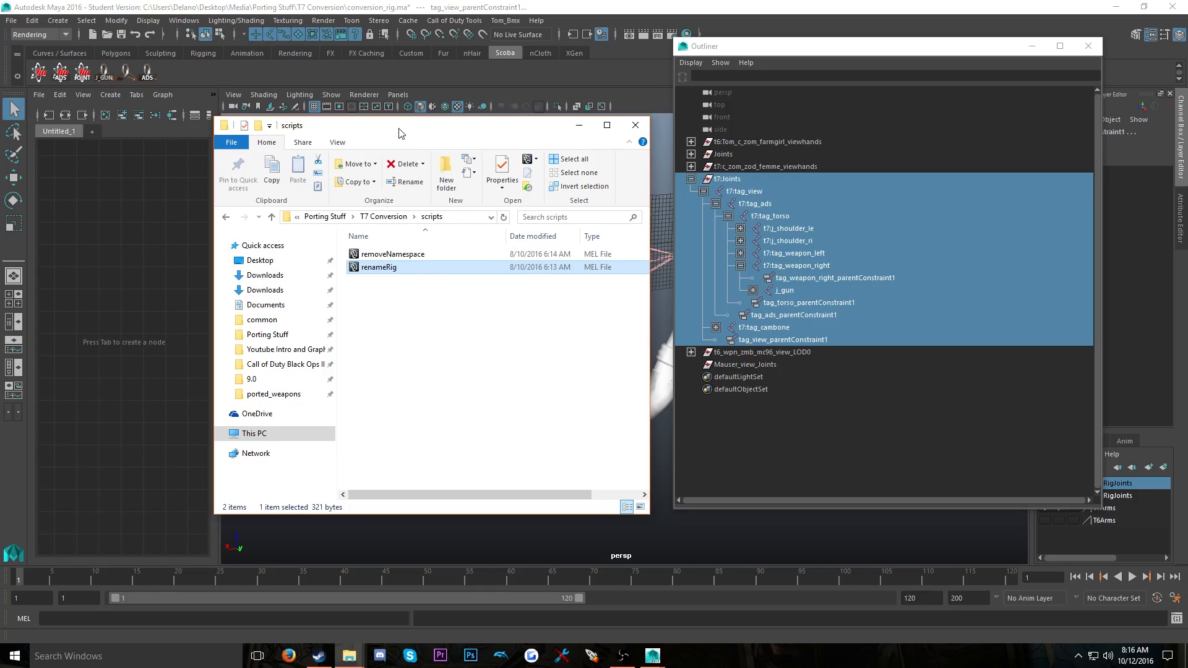
drag(399, 133, 168, 120)
Run the renameRig script on the selected hierarchy, put the scripts folder window away and select only the t7:Joints_t7 group
drag(146, 259, 528, 283)
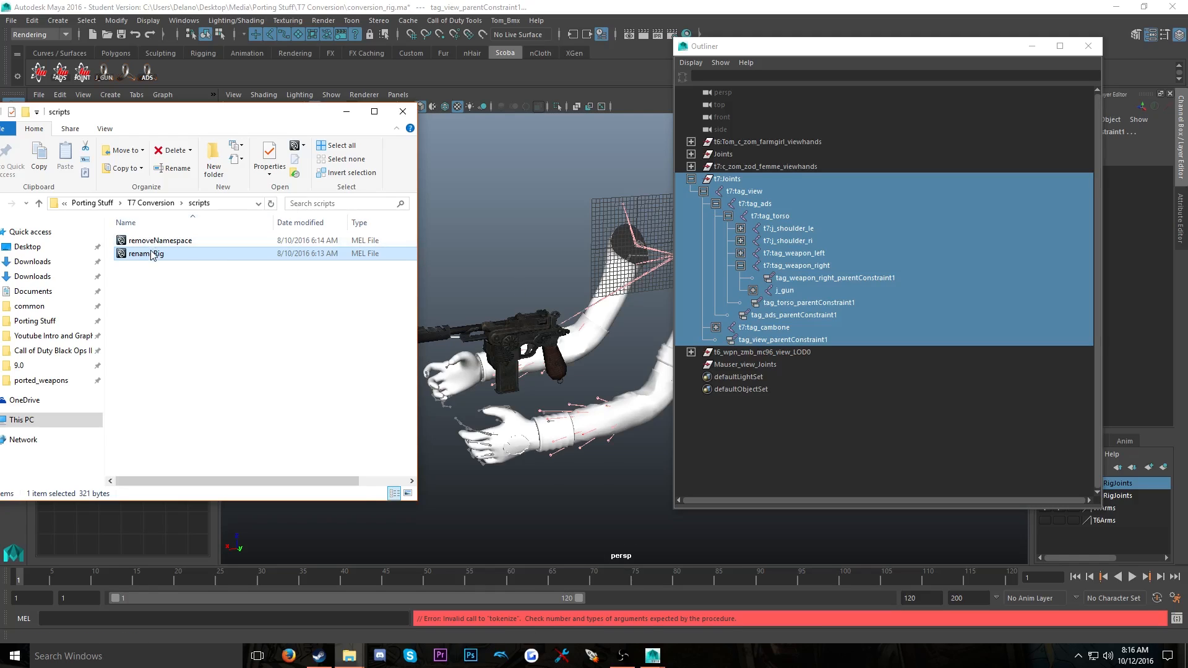
drag(147, 253, 600, 313)
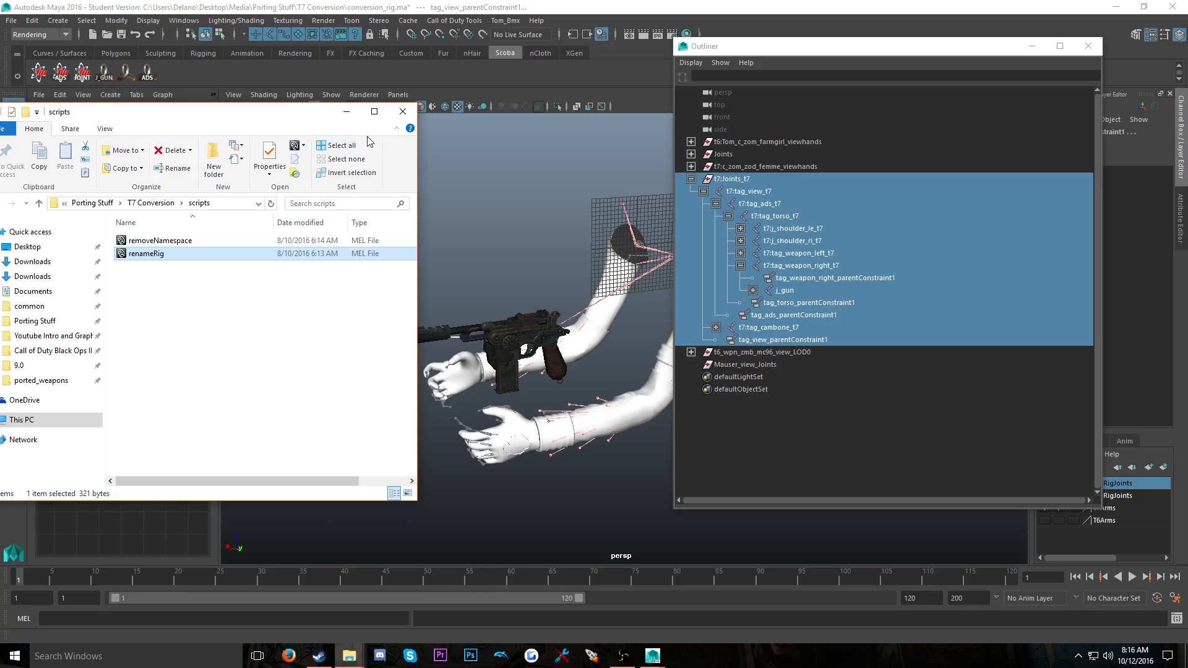
click(347, 111)
click(746, 181)
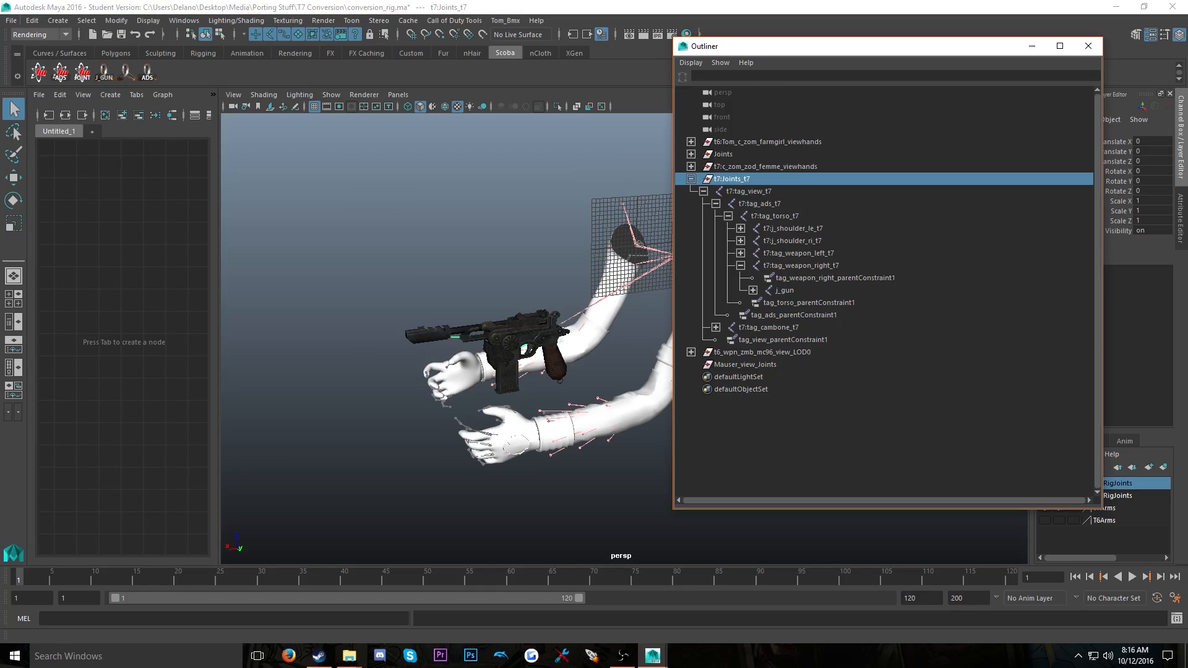
Save the scene to the Desktop as conversion_rig.mb in Maya Binary format, accepting the student version notice
click(8, 23)
click(63, 85)
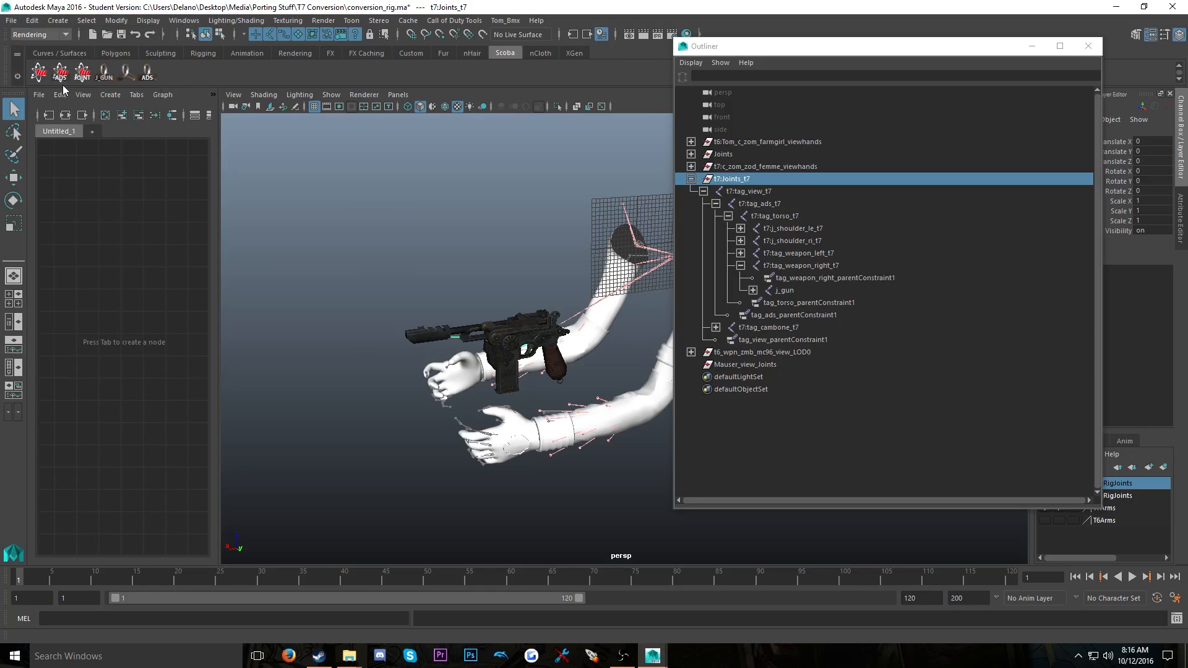
click(188, 186)
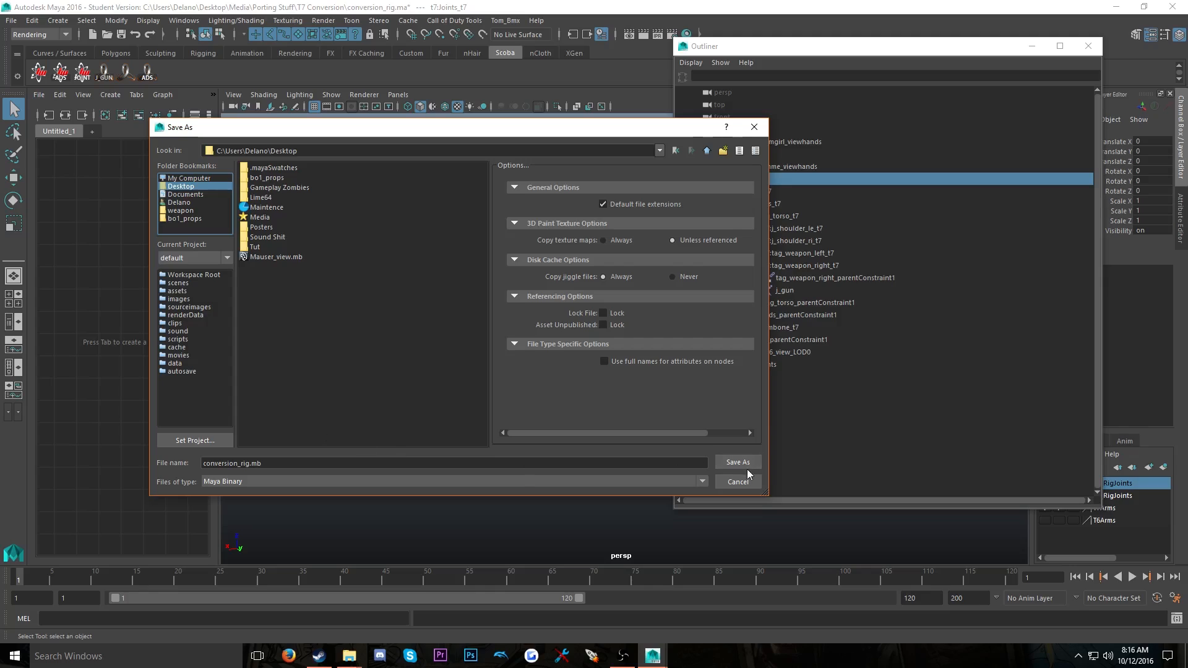
double_click(250, 461)
click(391, 468)
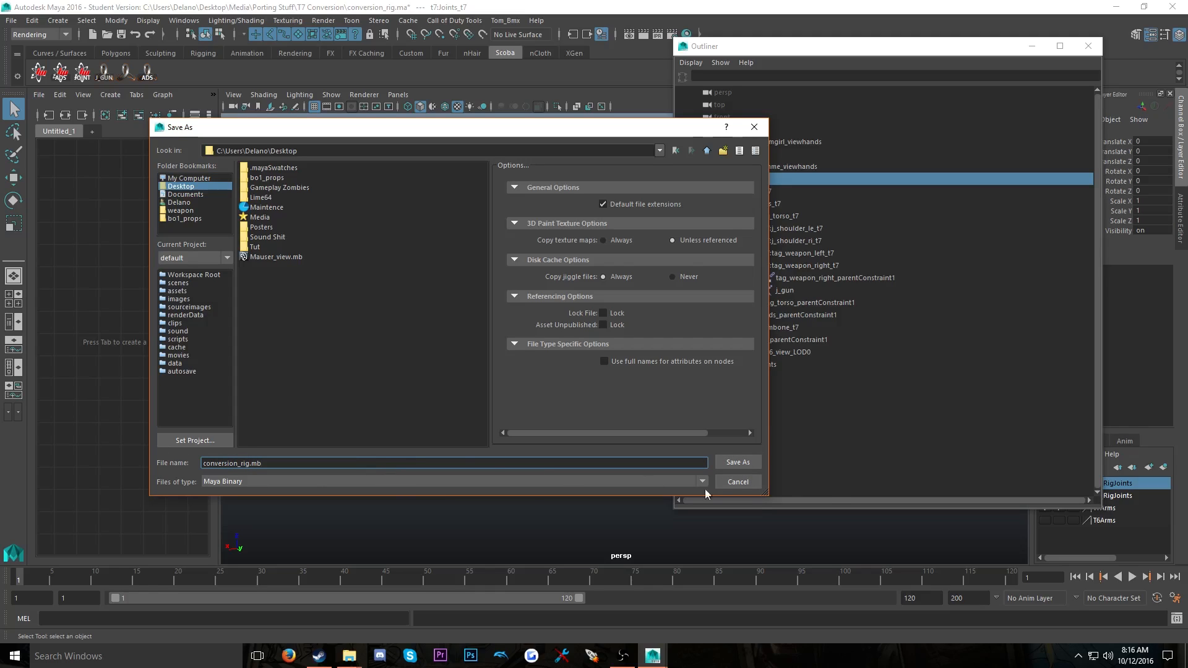
click(738, 462)
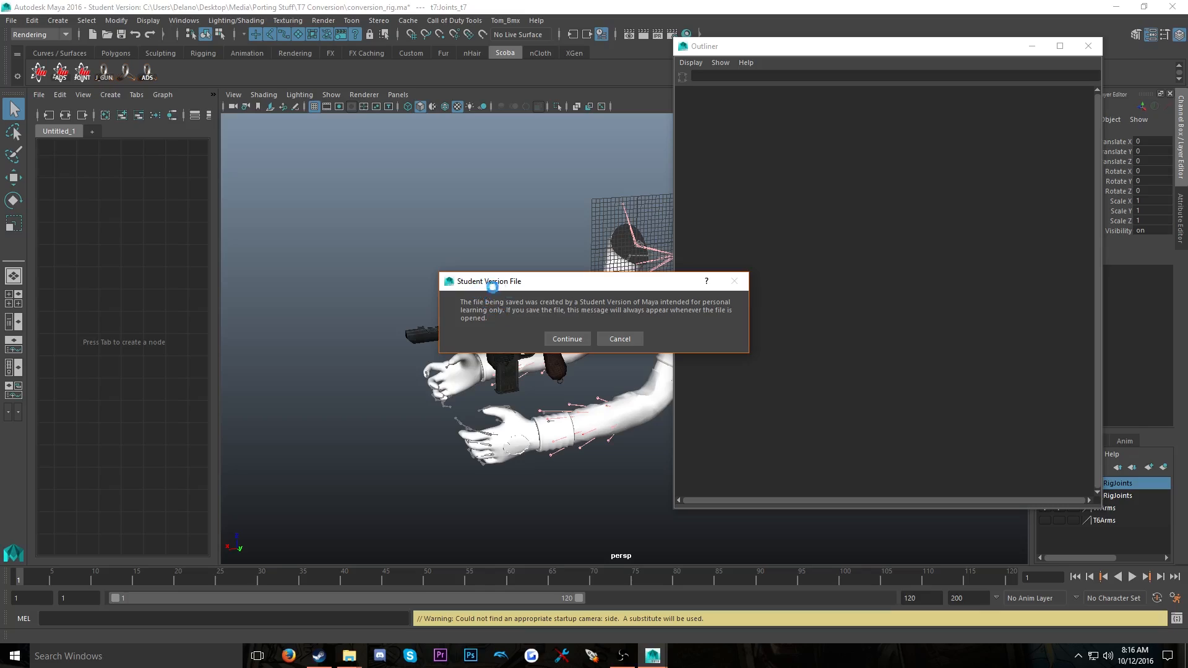
click(565, 340)
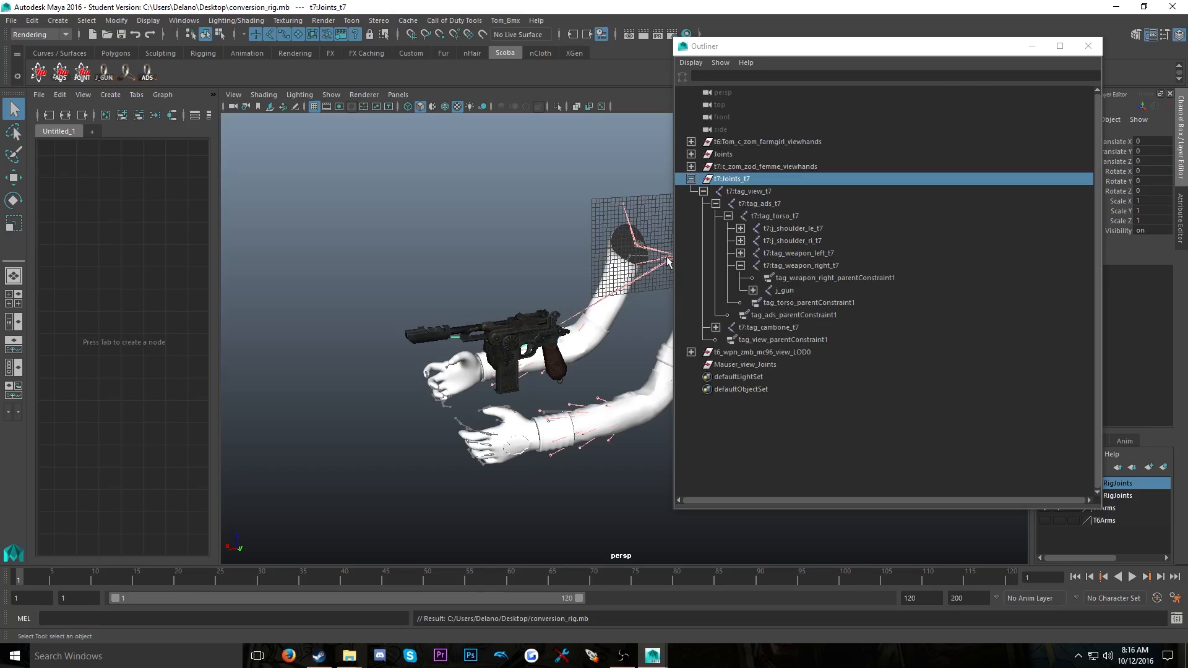
Switch to the Windows desktop, move the conversion_rig file to a free area and delete the .mayaSwatches folder
click(1037, 43)
click(1116, 7)
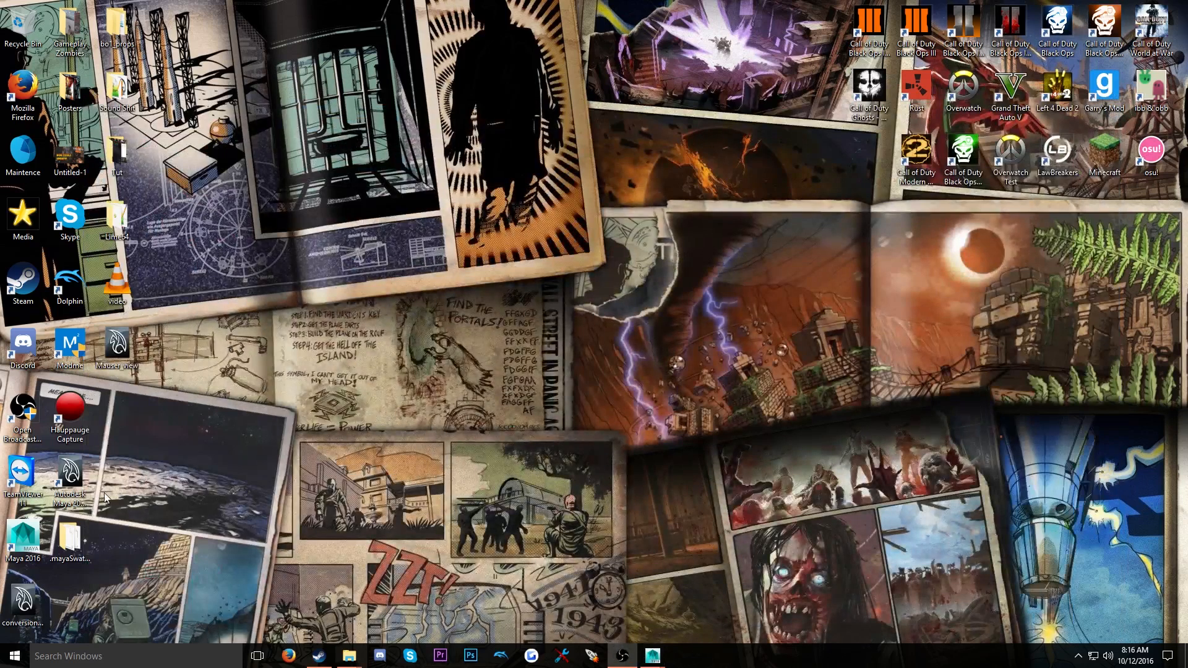
drag(27, 599, 211, 421)
click(78, 544)
key(Delete)
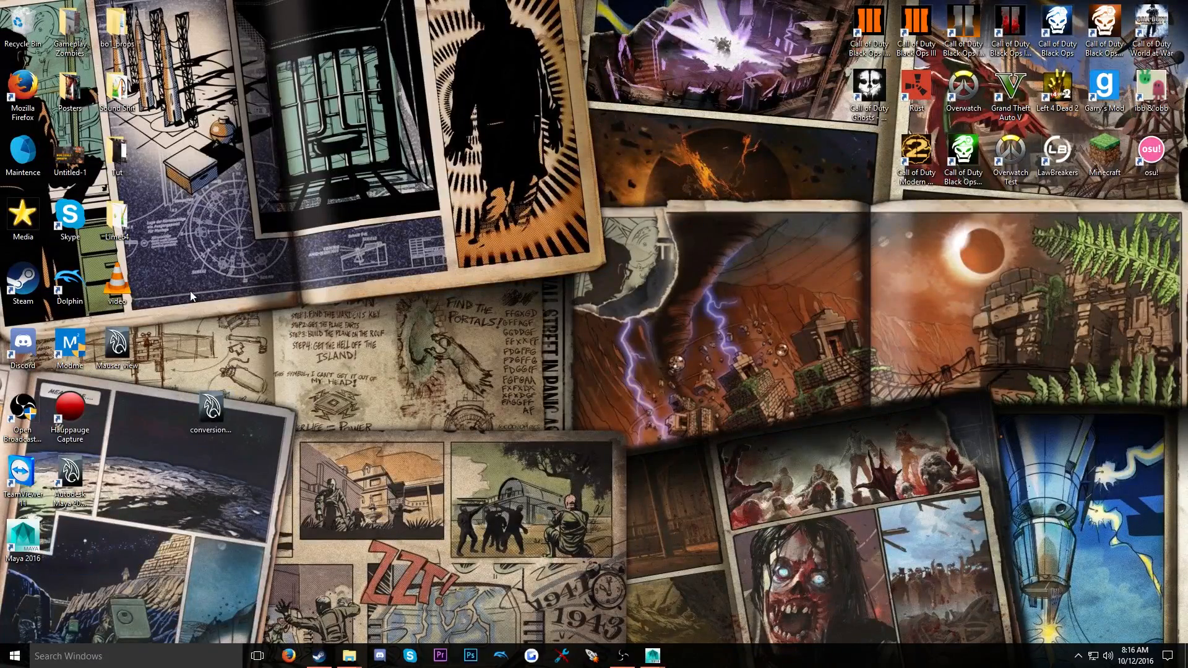
Create a desktop folder named Mauser and move the conversion_rig and Mauser_view files into it
right_click(190, 291)
click(342, 414)
text(Mauser)
key(Return)
drag(211, 410, 116, 399)
drag(164, 433, 116, 279)
Empty the Recycle Bin, permanently deleting the .mayaSwatches folder
right_click(19, 8)
click(66, 38)
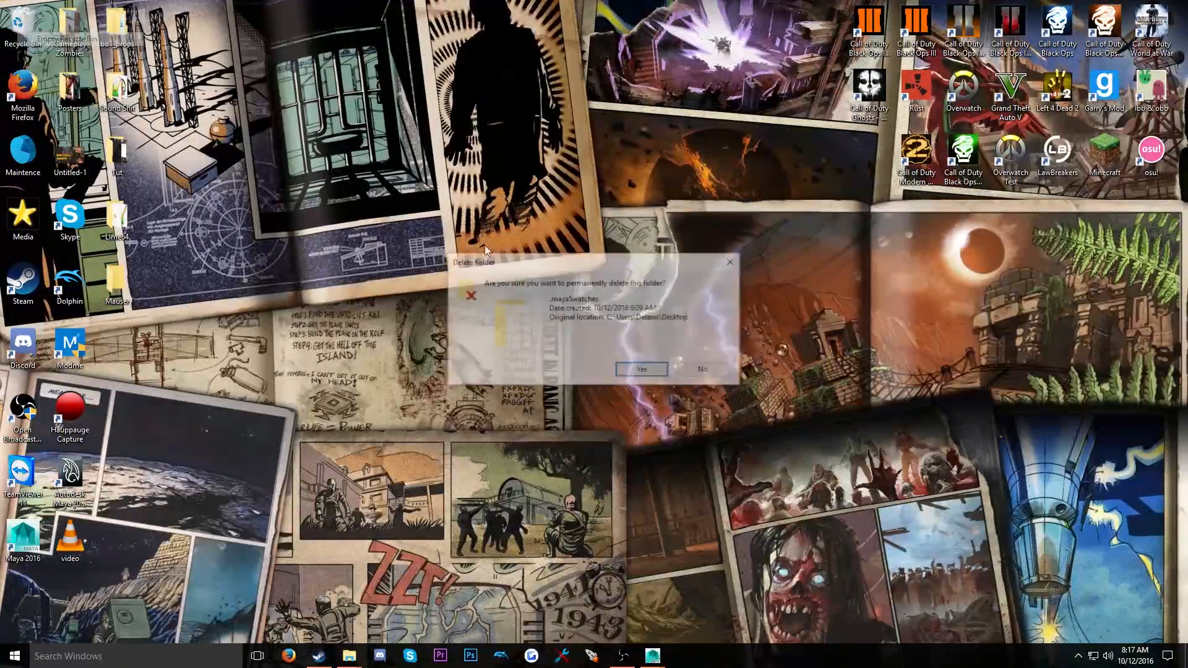
click(661, 373)
Switch back to the Maya scene and move the Outliner window aside to uncover more of the viewport
mouse_move(652, 655)
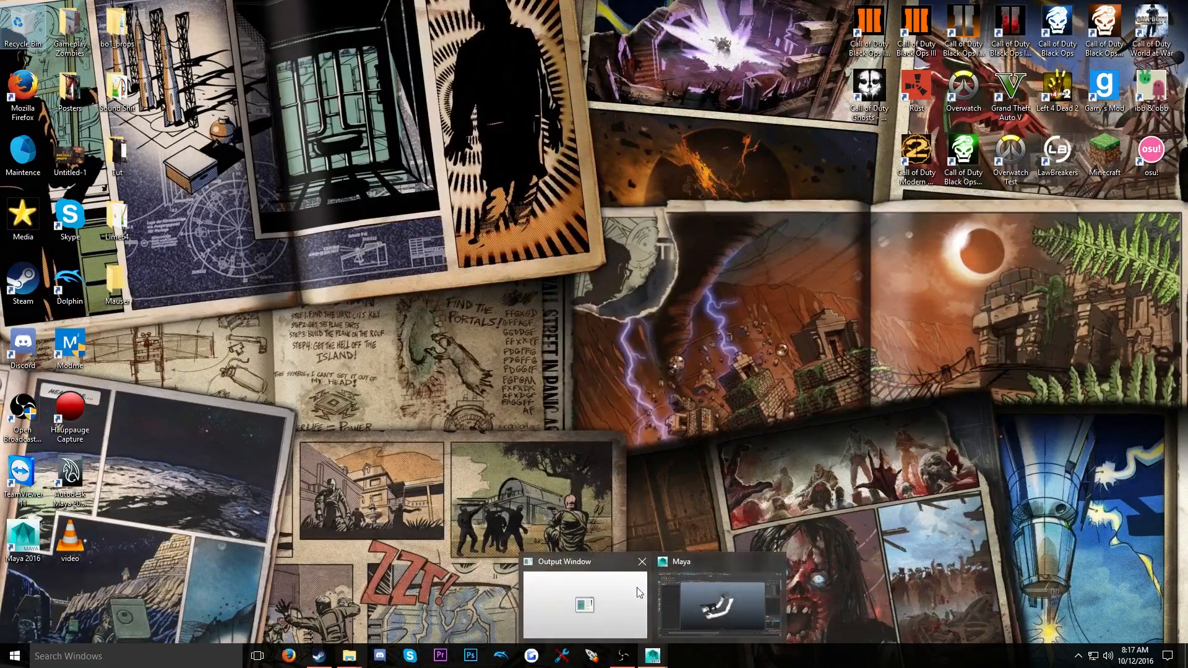
click(623, 607)
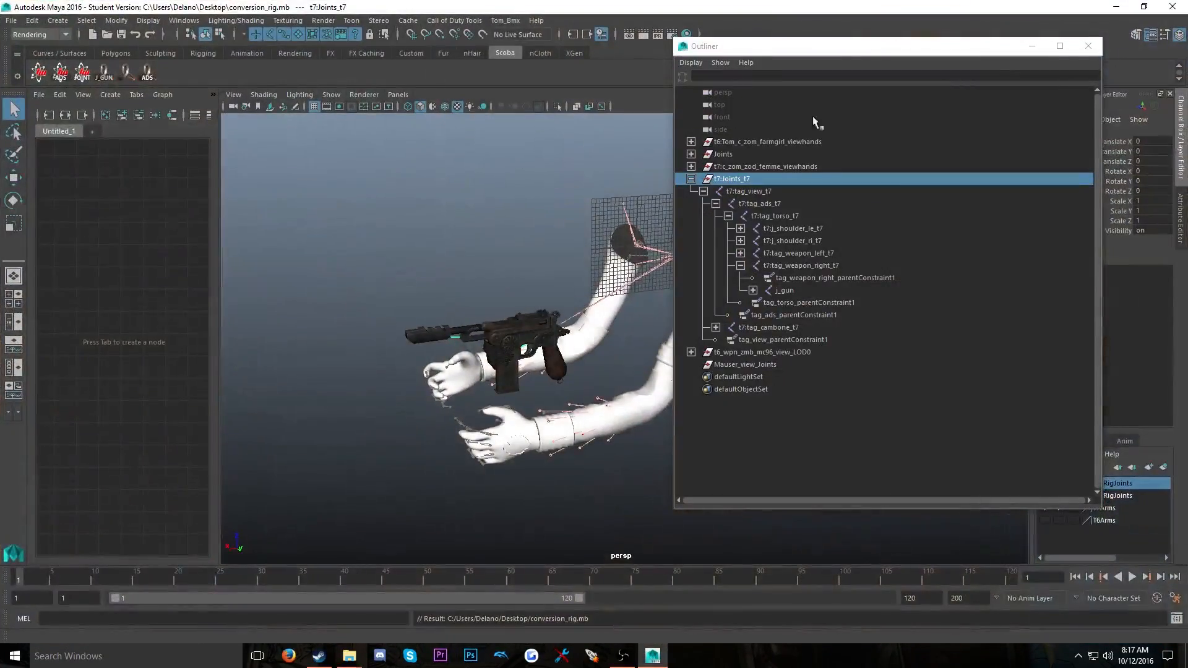
drag(902, 48, 978, 37)
Switch to File Explorer and open the xanims folder under Porting Stuff > Wraith > exported_files > black_ops_2
mouse_move(358, 652)
click(384, 603)
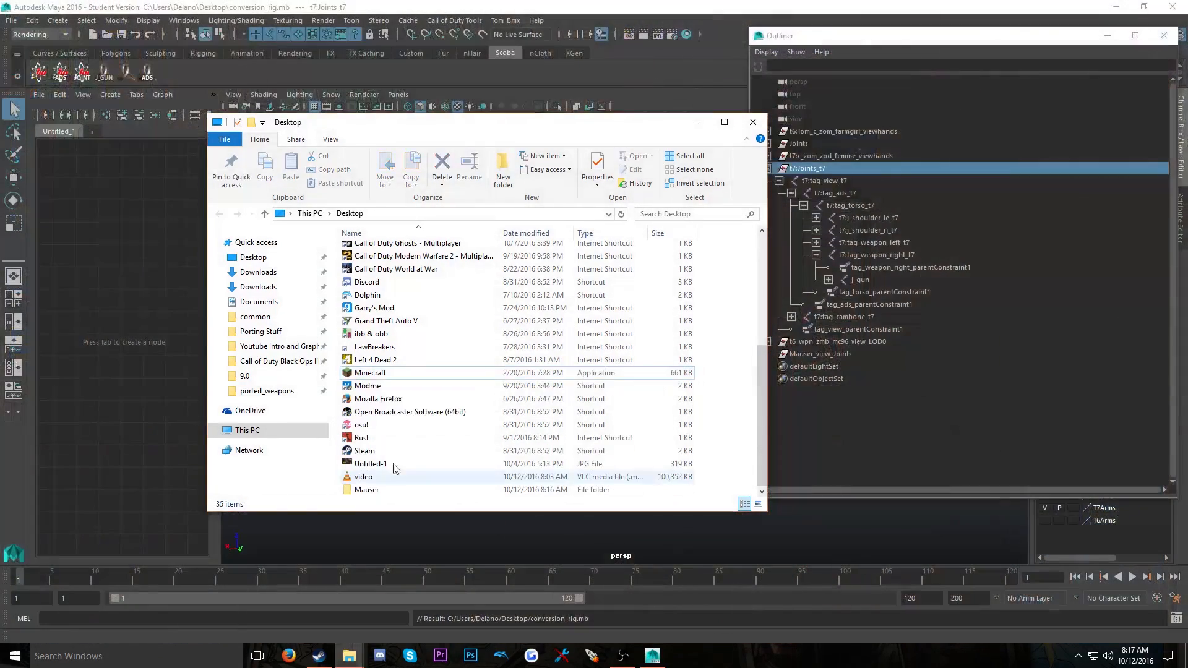
click(260, 331)
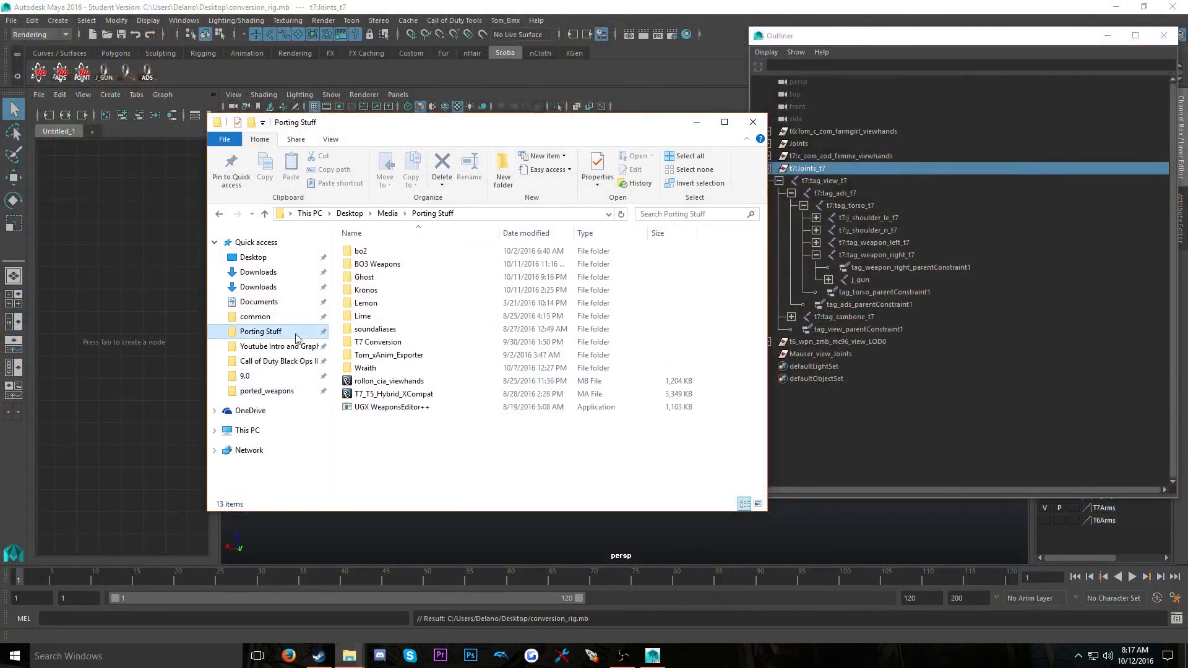
double_click(387, 375)
double_click(374, 264)
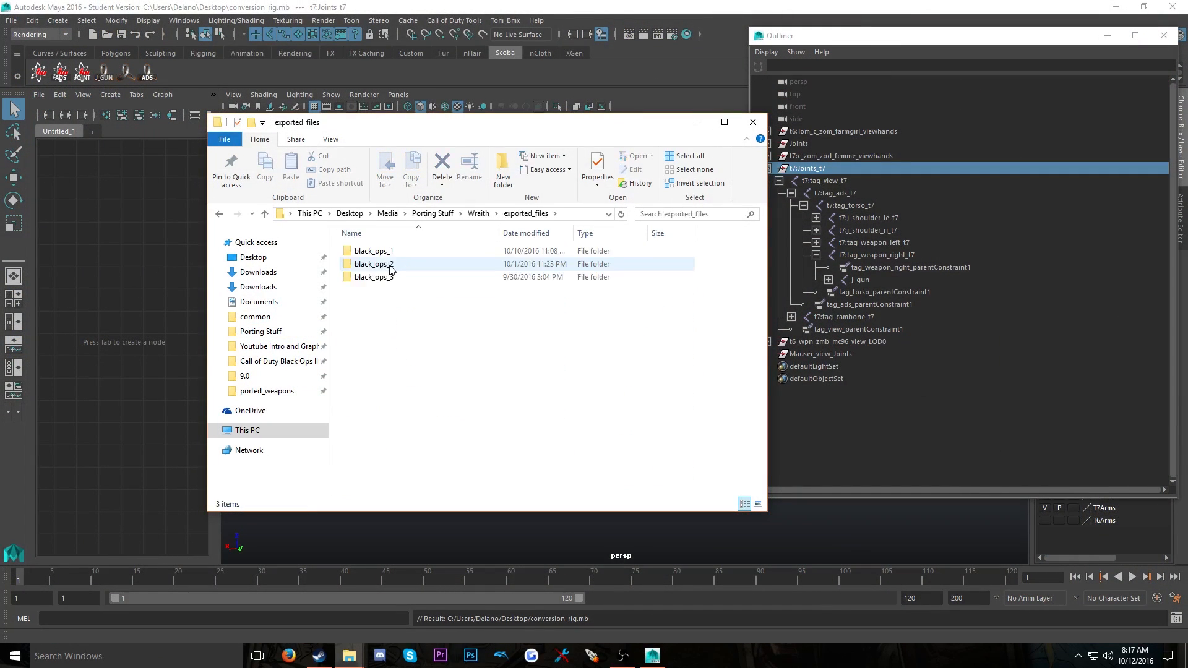
double_click(379, 253)
double_click(369, 254)
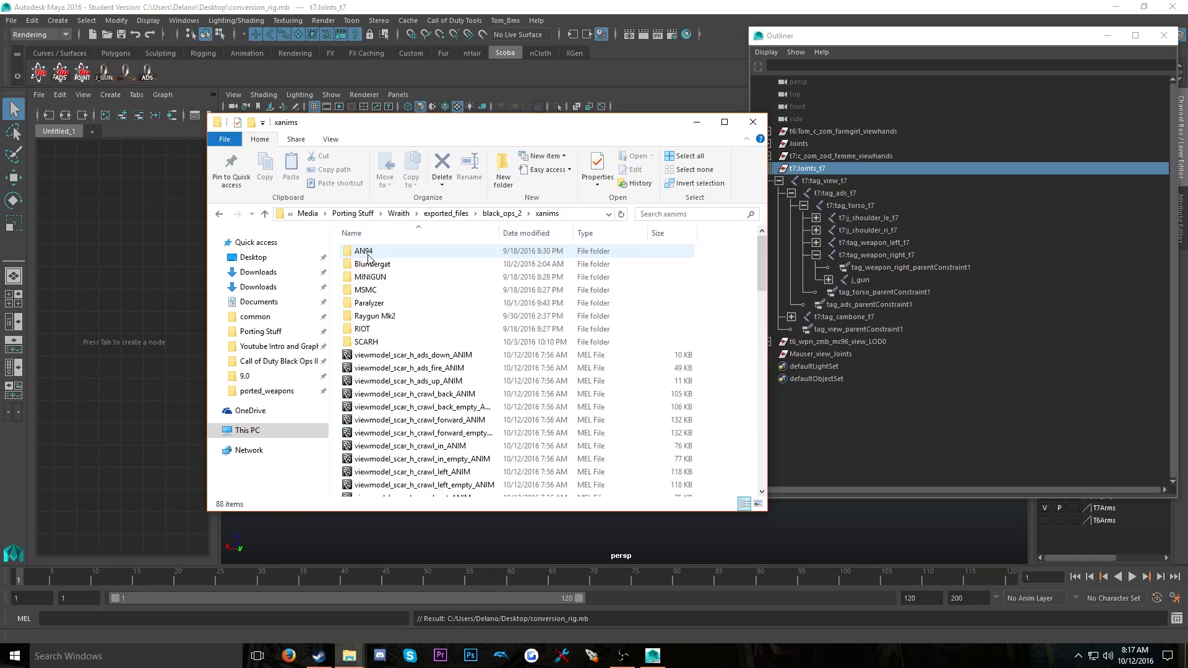
Create a folder named Scarh in xanims and merge it with the existing SCARH folder
scroll(398, 336, down, 6)
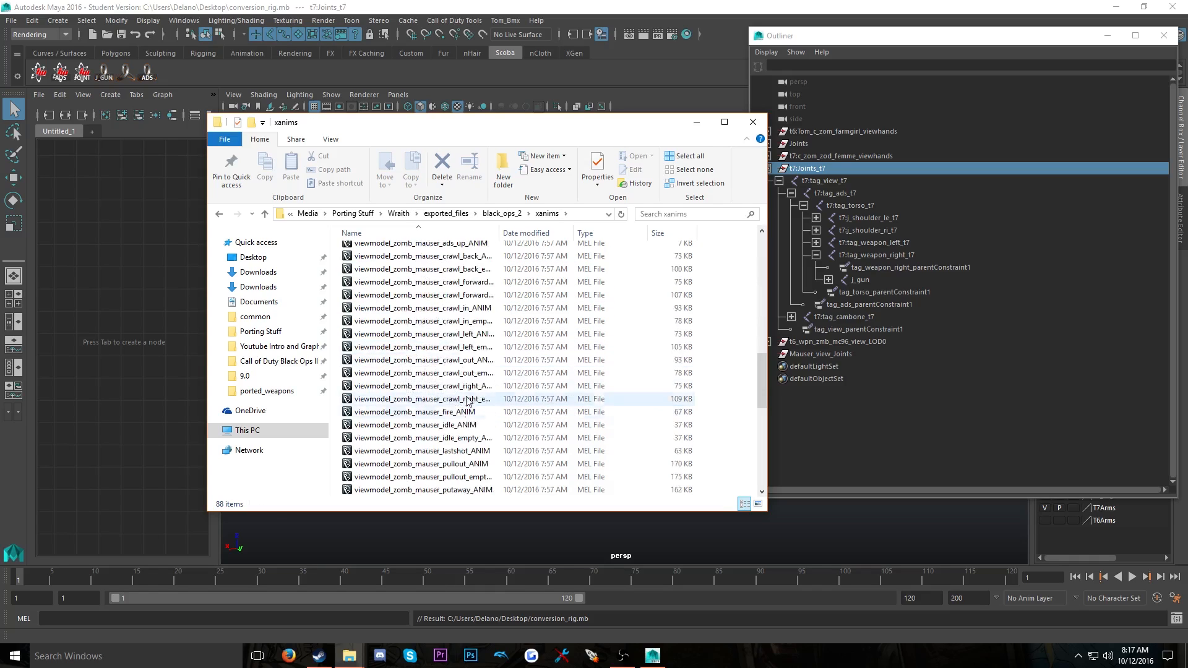
scroll(427, 353, up, 1)
right_click(742, 313)
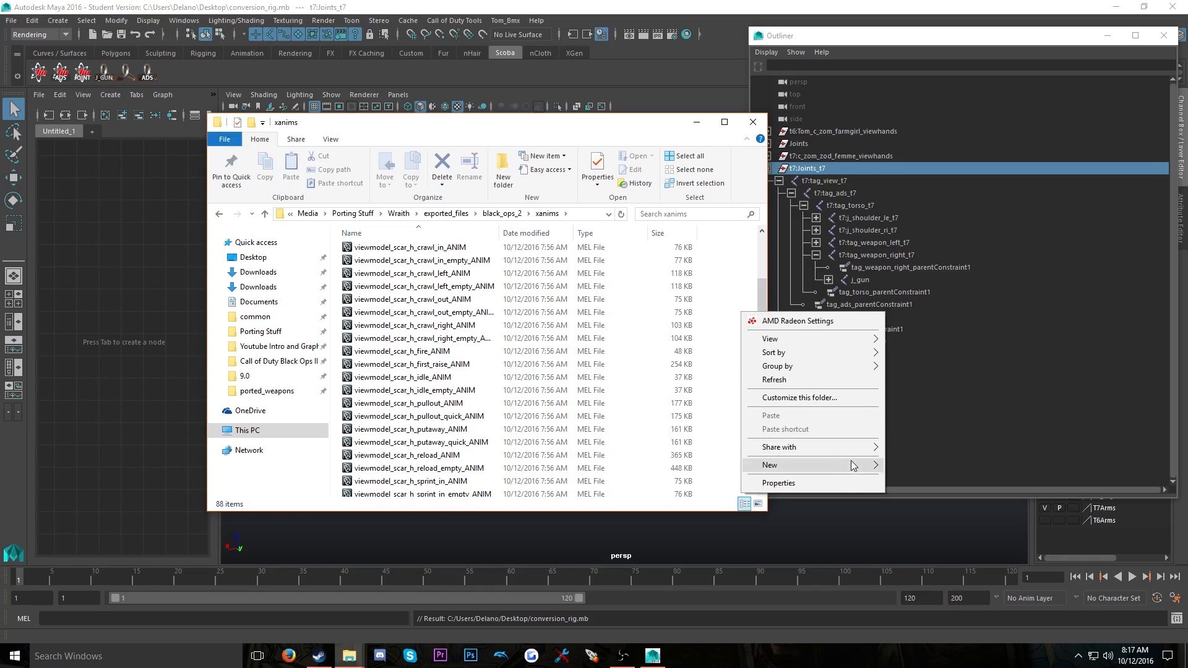
mouse_move(855, 467)
click(894, 469)
text(Sc)
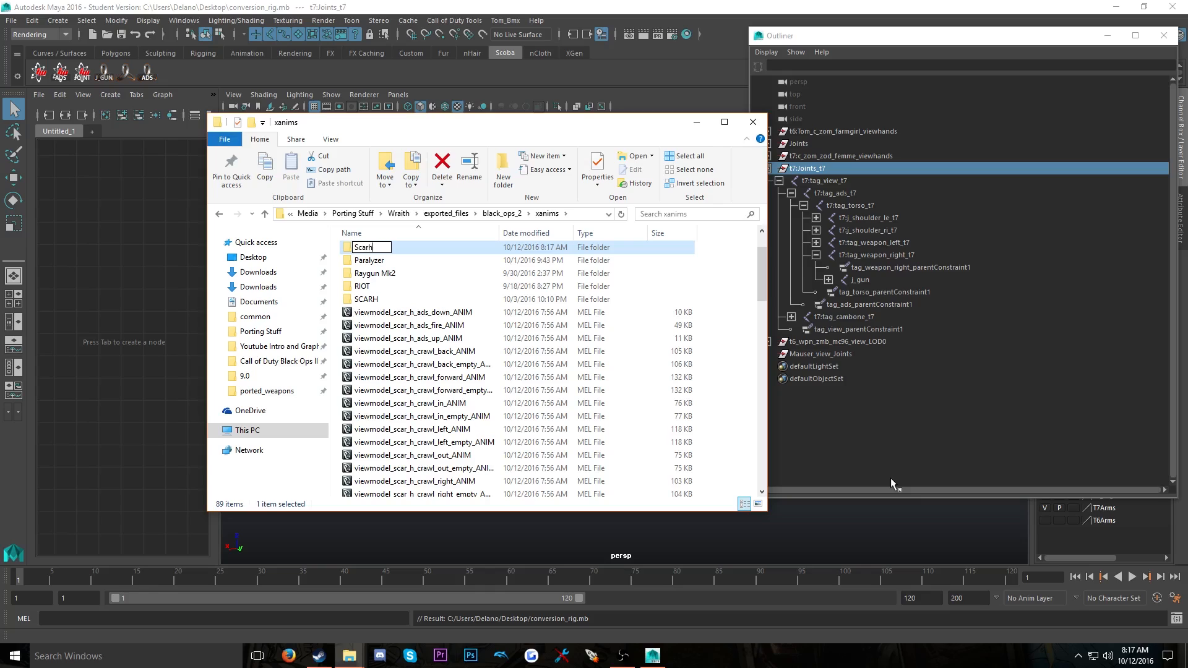
text(arh)
key(Return)
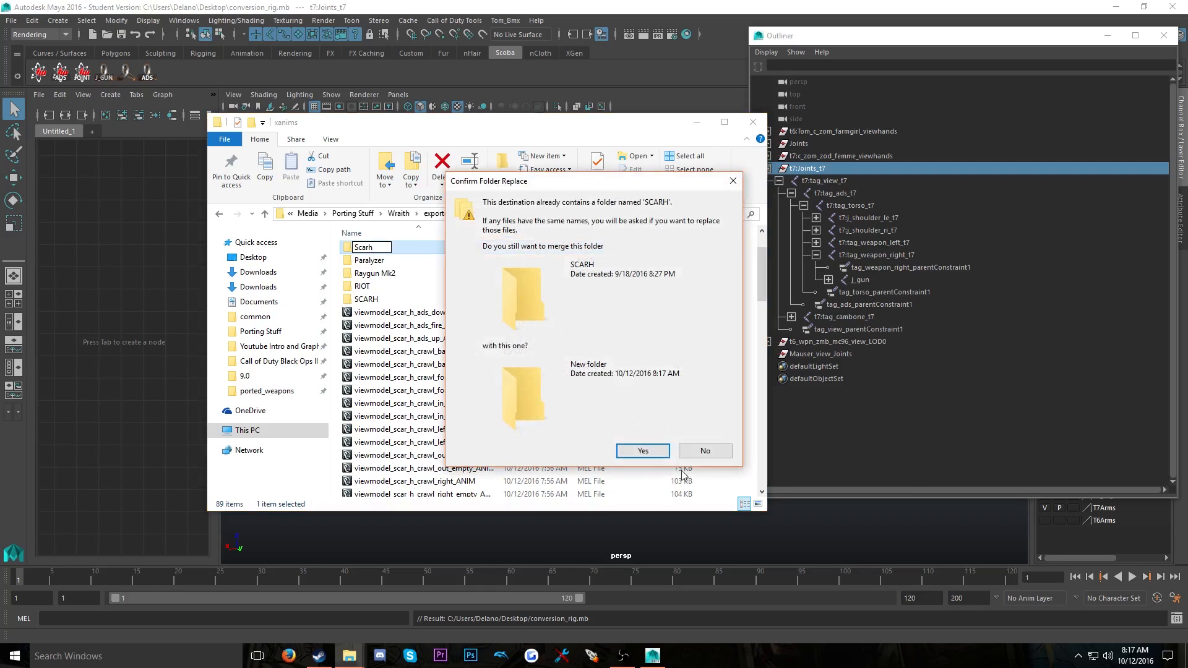
click(643, 451)
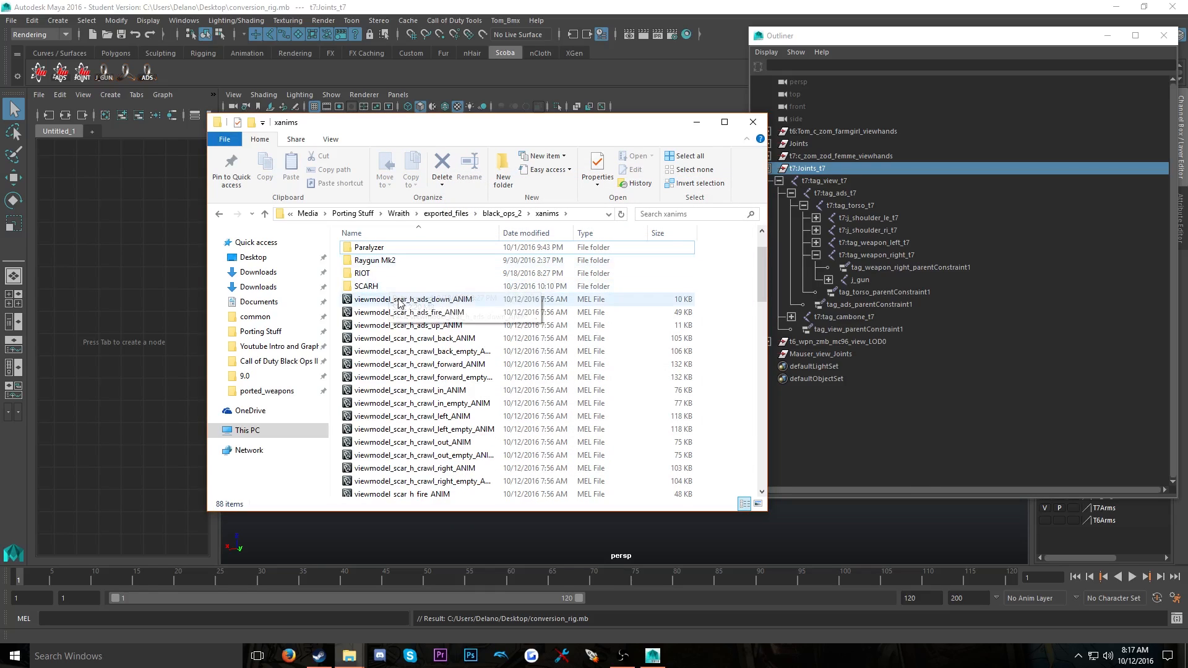
Move all the viewmodel_scar_h animation files from xanims into the SCARH folder
scroll(507, 409, down, 4)
scroll(506, 405, down, 5)
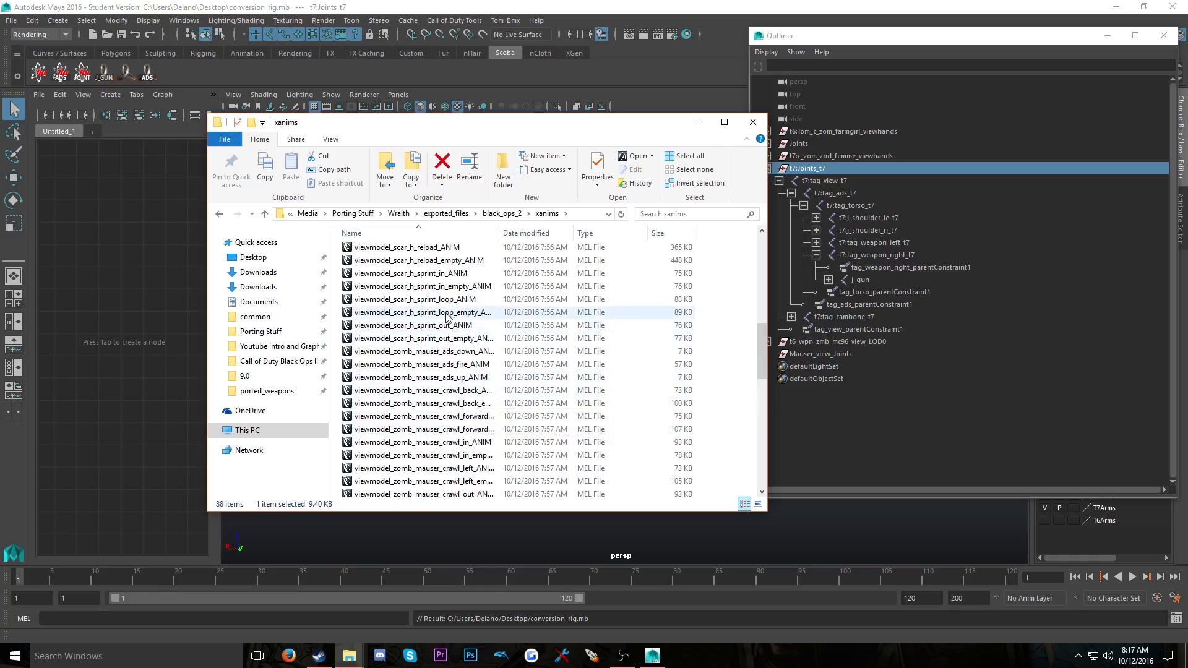
scroll(446, 340, up, 2)
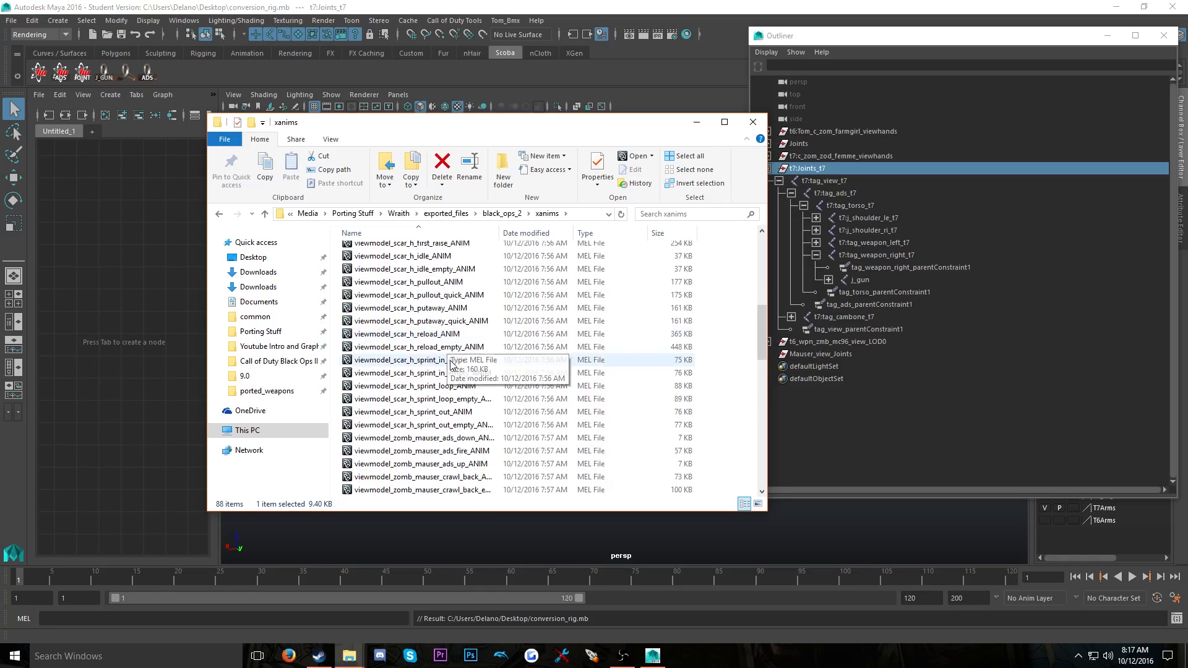
shift+click(461, 424)
scroll(461, 410, up, 10)
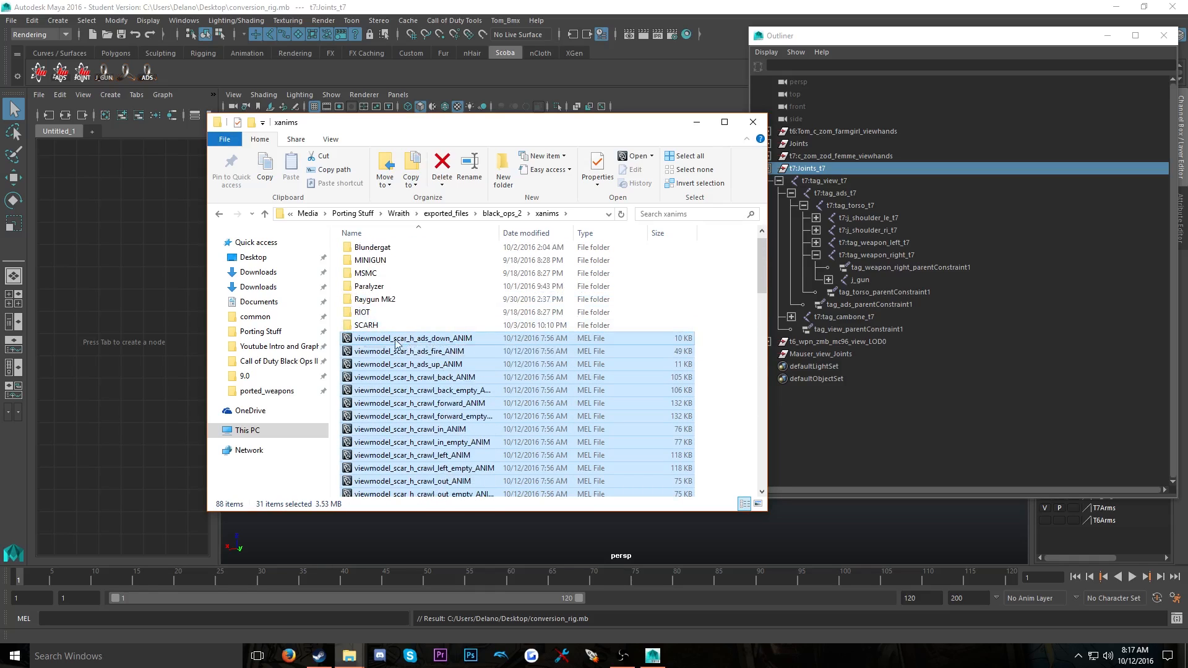
drag(381, 324, 381, 325)
click(678, 229)
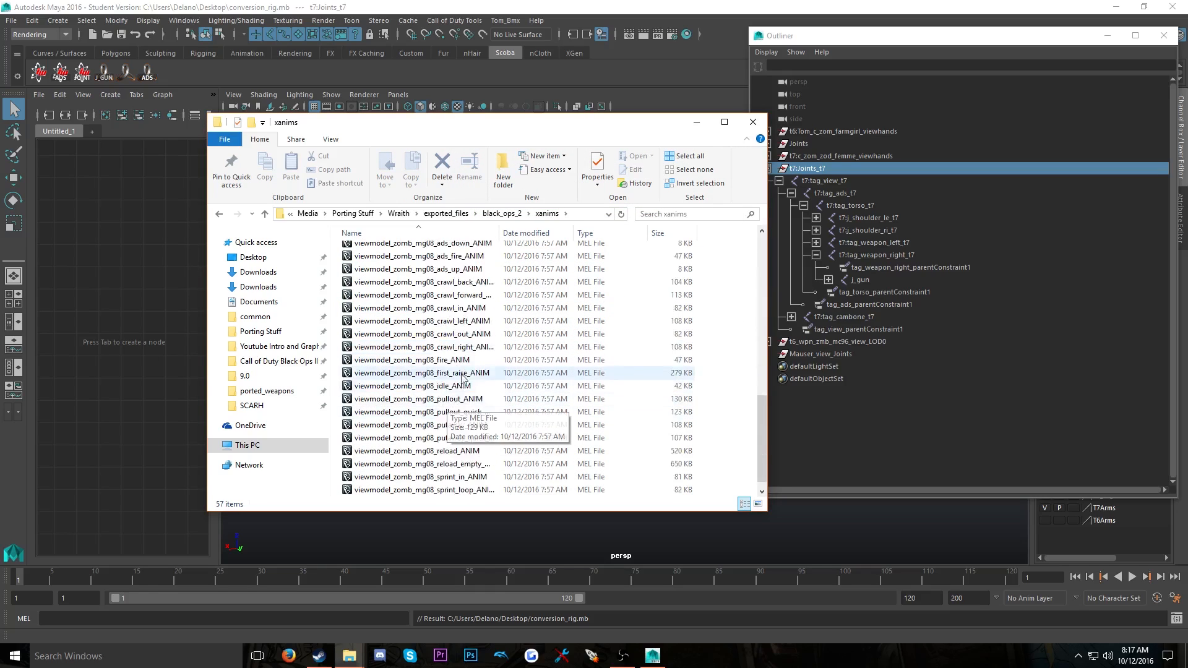
Create a new folder named MG08 in the xanims folder
right_click(335, 365)
mouse_move(401, 527)
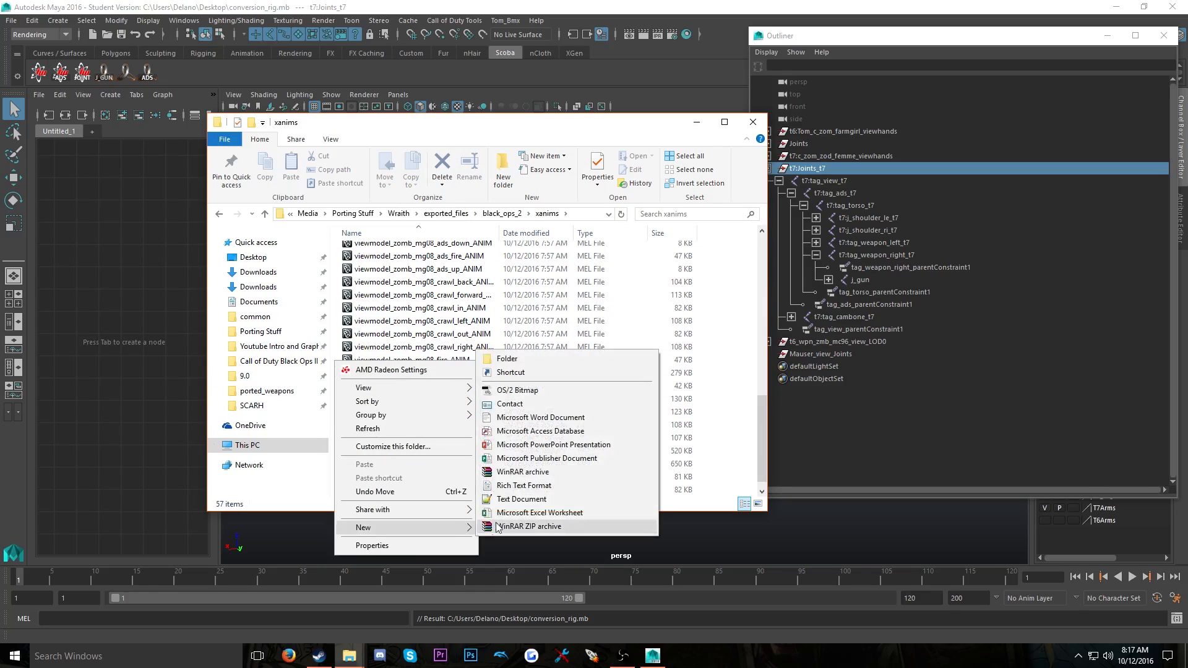
click(507, 359)
text(MG08)
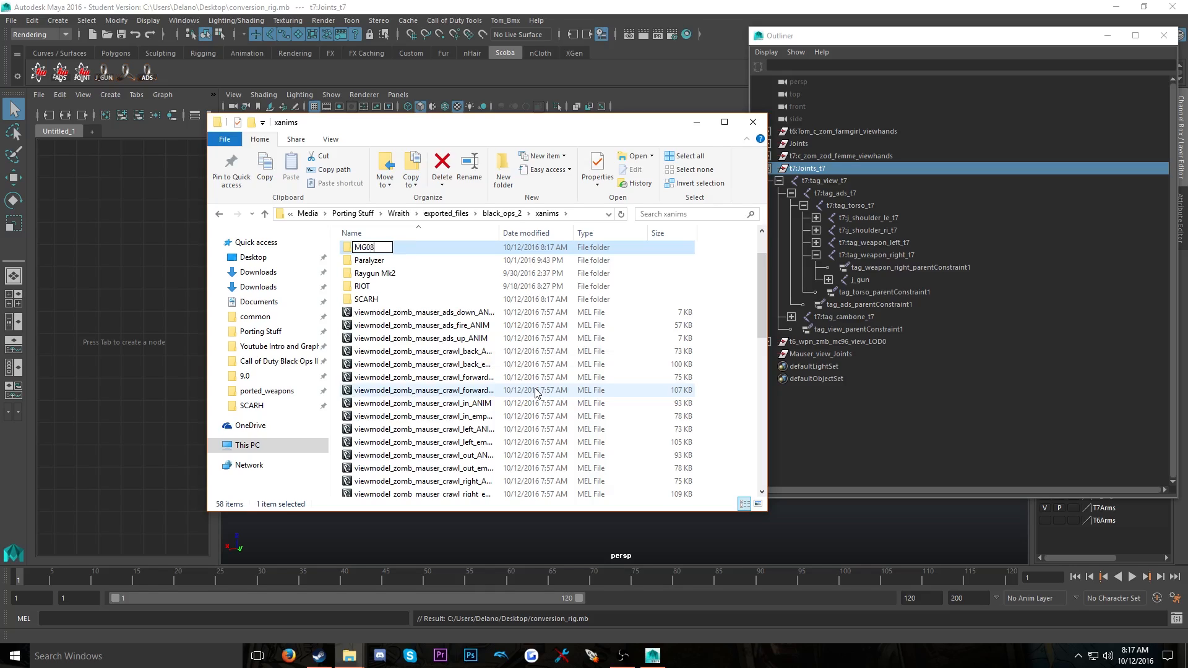
key(Return)
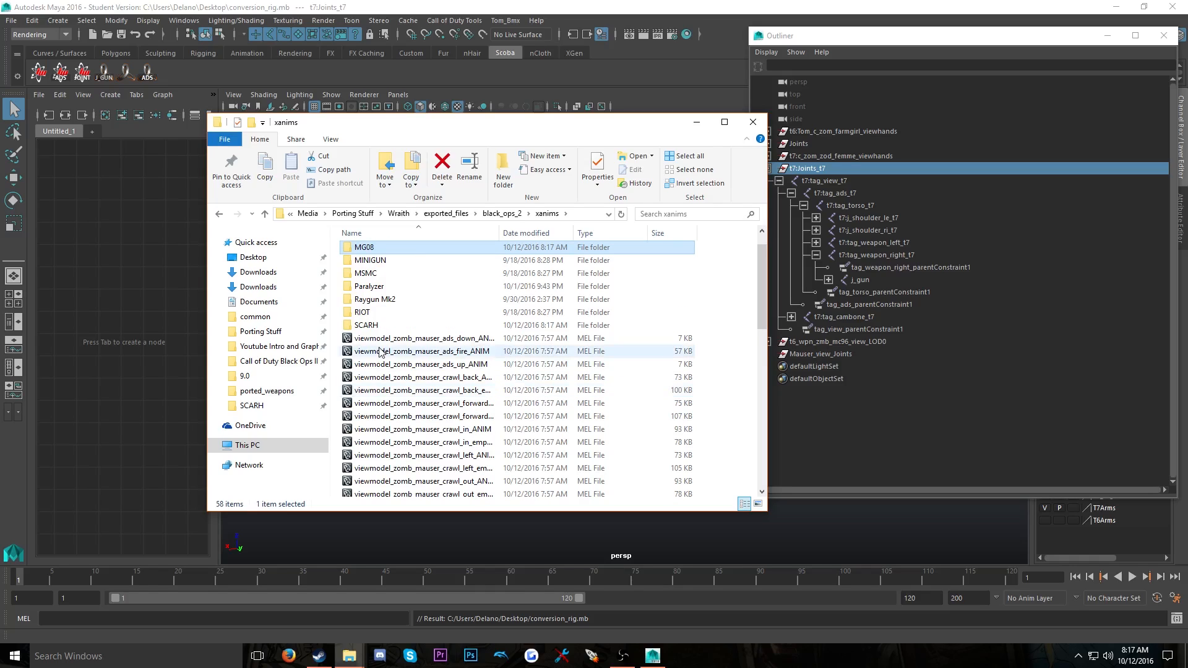
Create a new folder named Mauser in the xanims folder
right_click(335, 344)
mouse_move(463, 510)
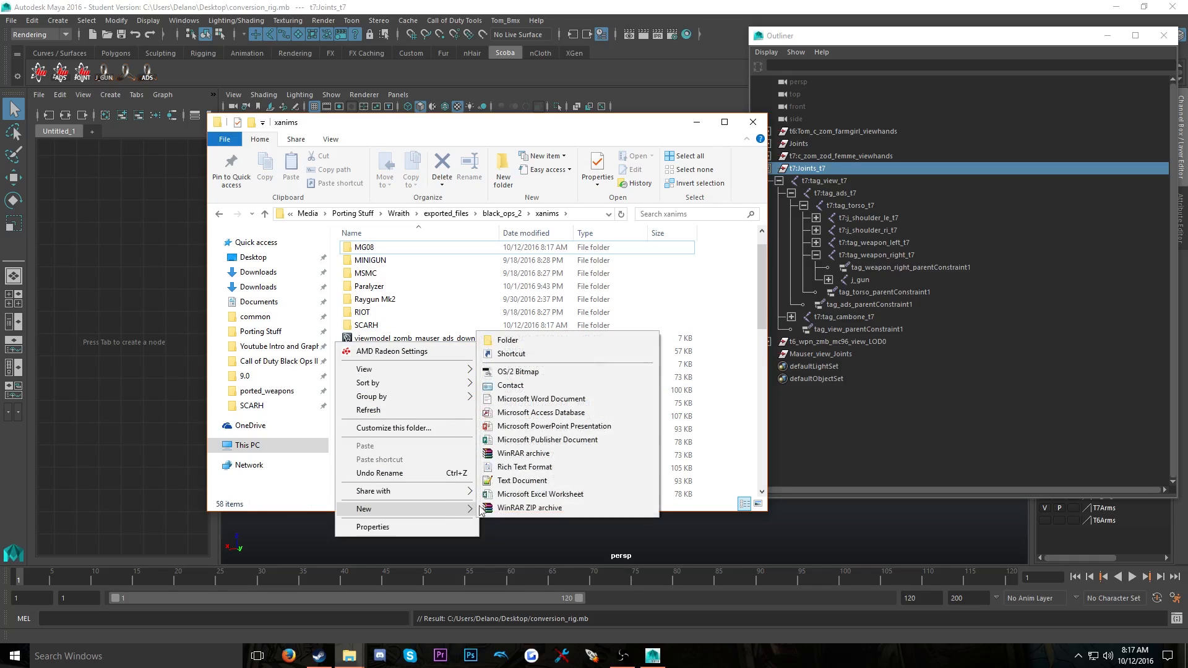
click(528, 340)
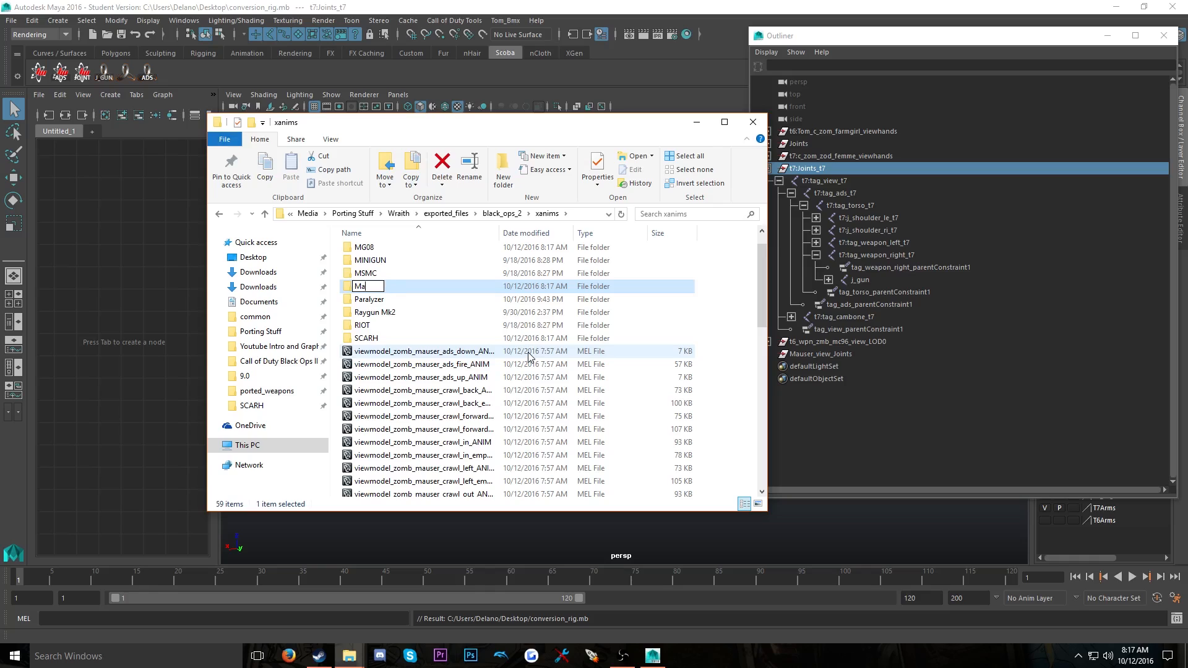
key(Return)
Move all the viewmodel_zomb_mauser animation files into the Mauser folder
click(529, 352)
scroll(483, 427, down, 5)
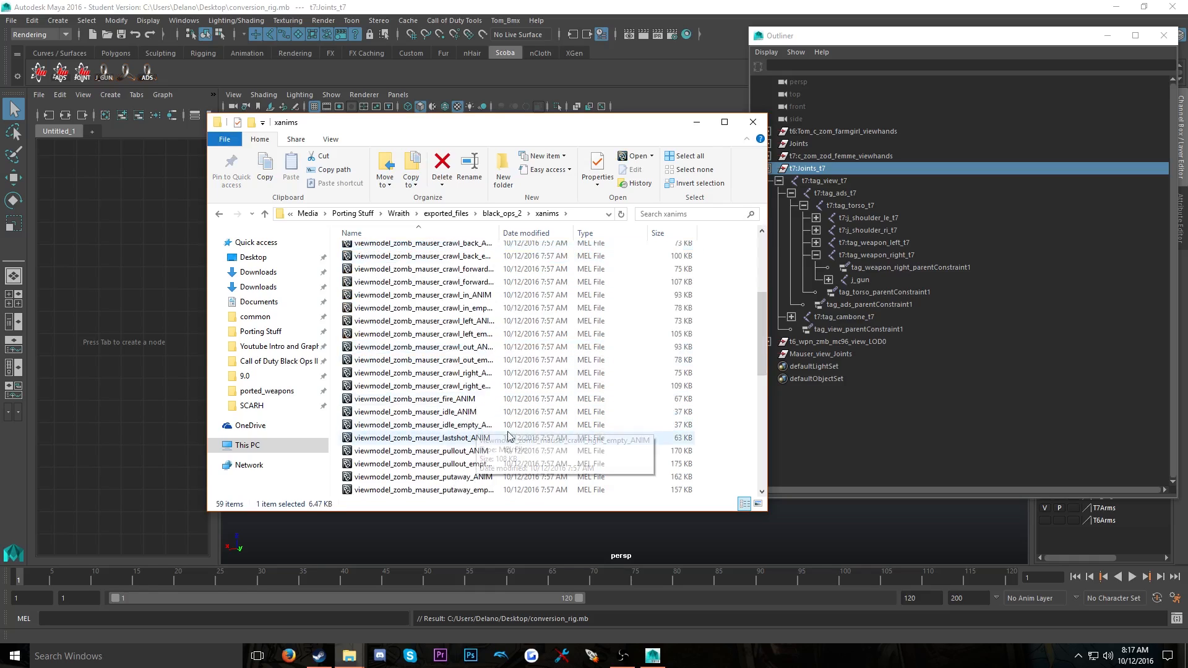
scroll(471, 442, down, 1)
shift+click(472, 451)
scroll(452, 396, up, 6)
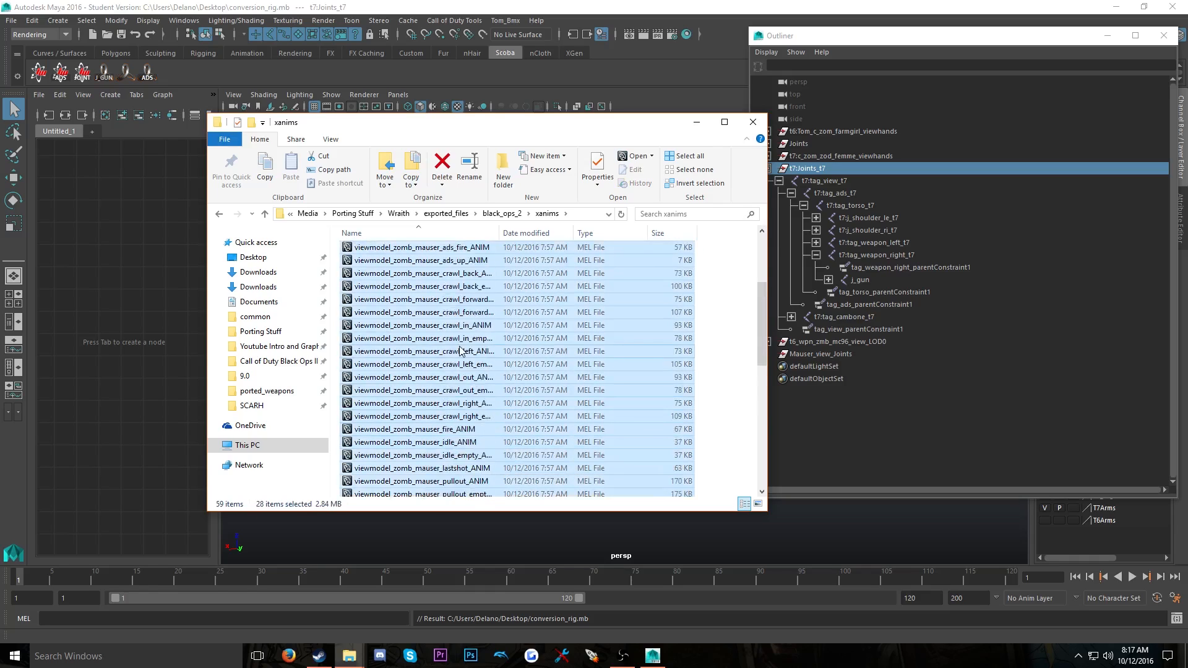
drag(435, 347, 393, 280)
Move all the remaining viewmodel_zomb_mg08 animation files into the MG08 folder
click(396, 381)
scroll(448, 477, down, 4)
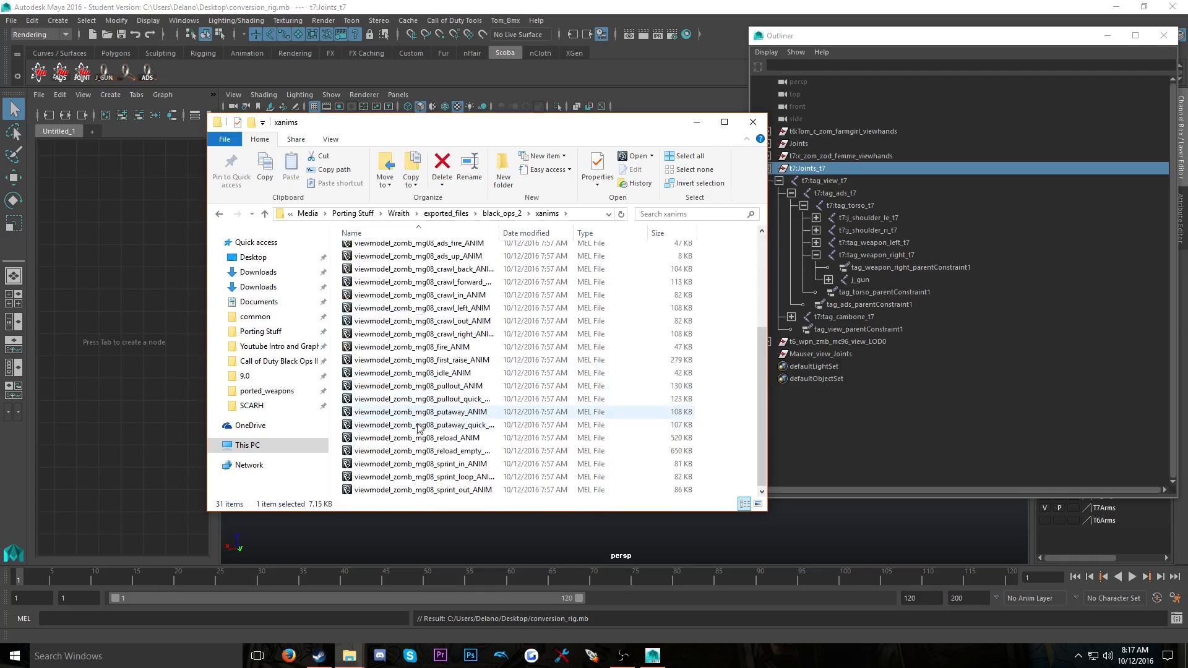
shift+click(436, 489)
scroll(433, 433, up, 5)
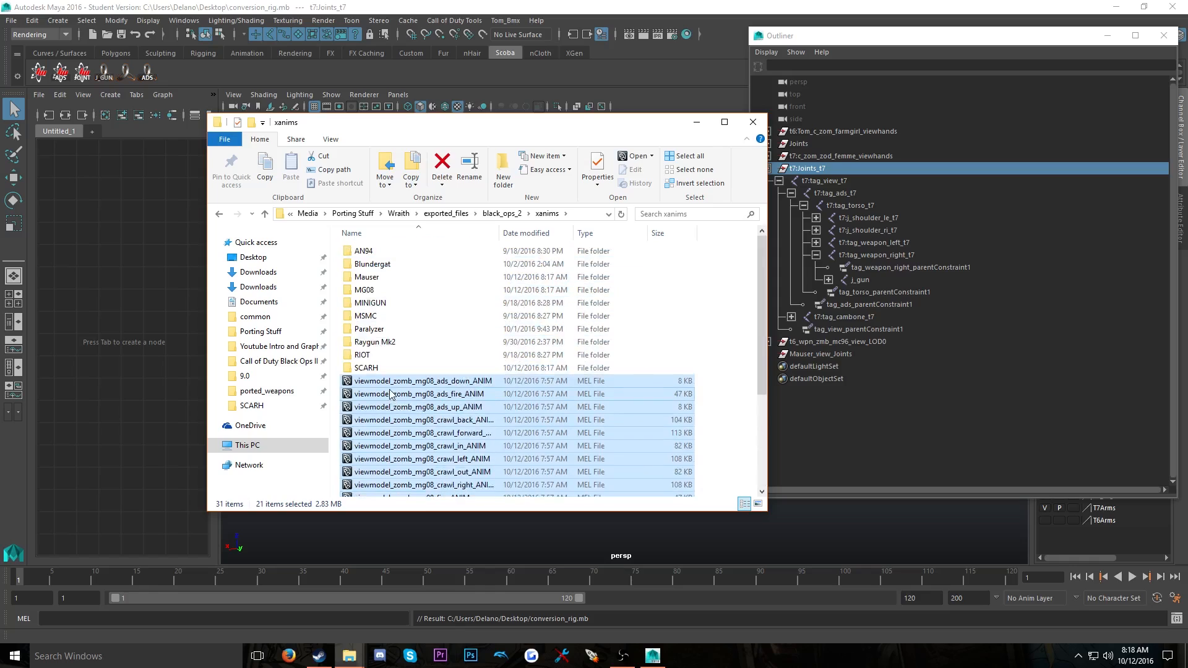
drag(397, 385, 390, 296)
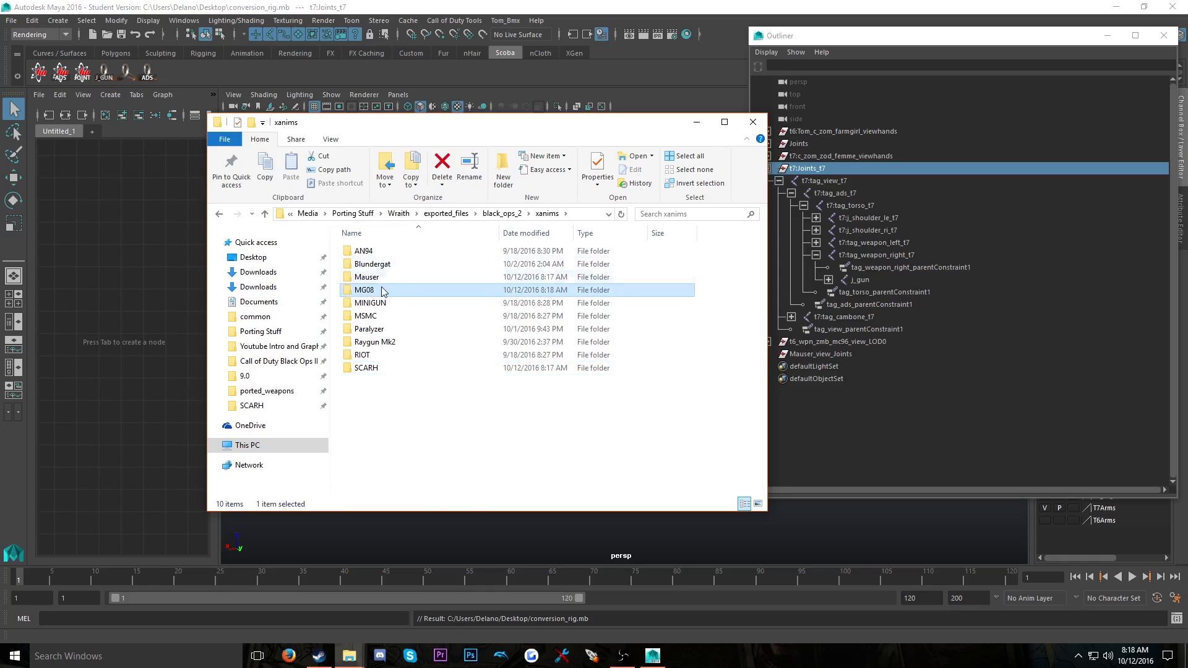
Check the animation files inside the Mauser folder and go back to the xanims folder
click(385, 278)
double_click(385, 278)
scroll(433, 371, down, 3)
scroll(433, 371, up, 3)
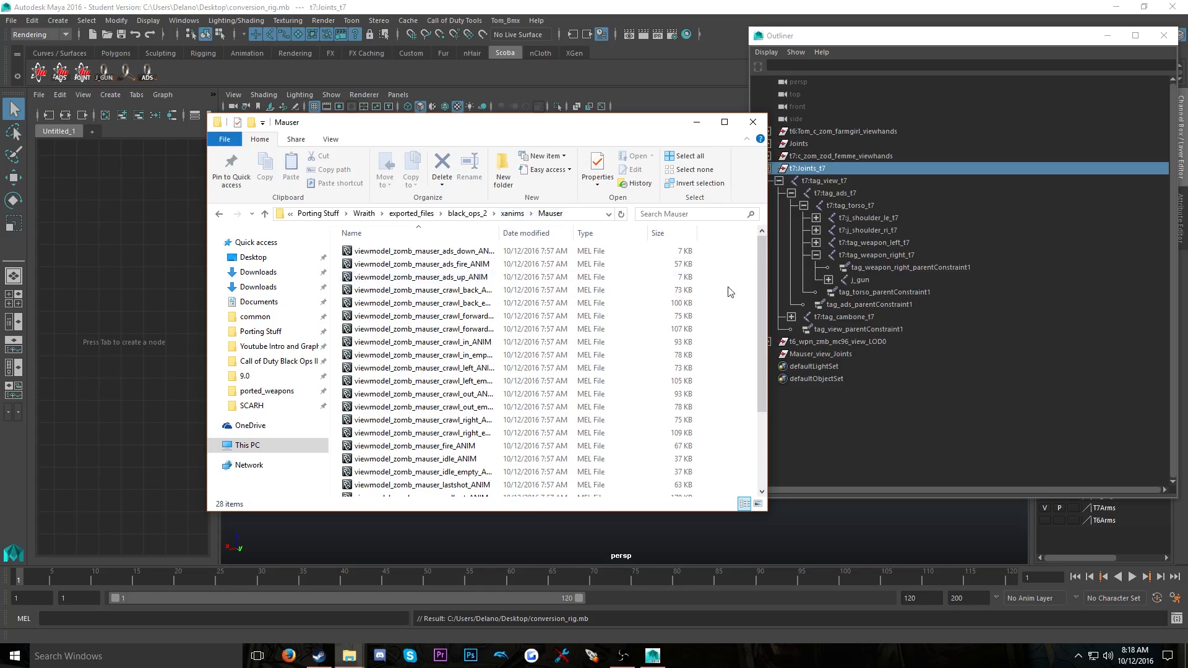
click(512, 213)
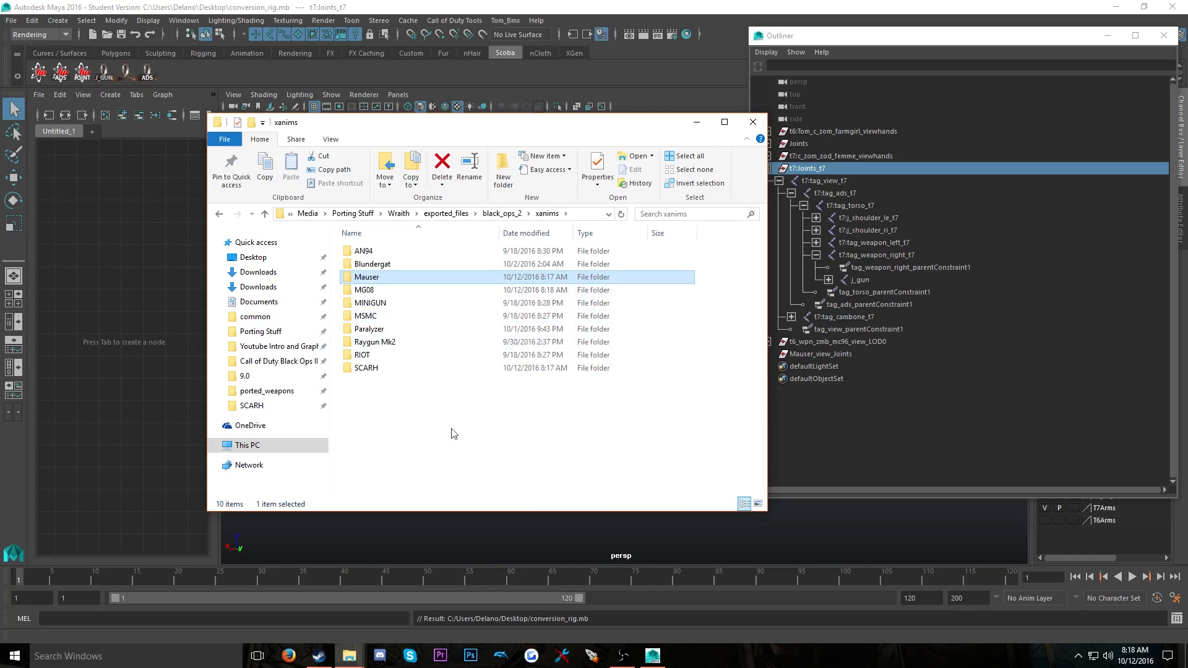
drag(477, 395, 346, 260)
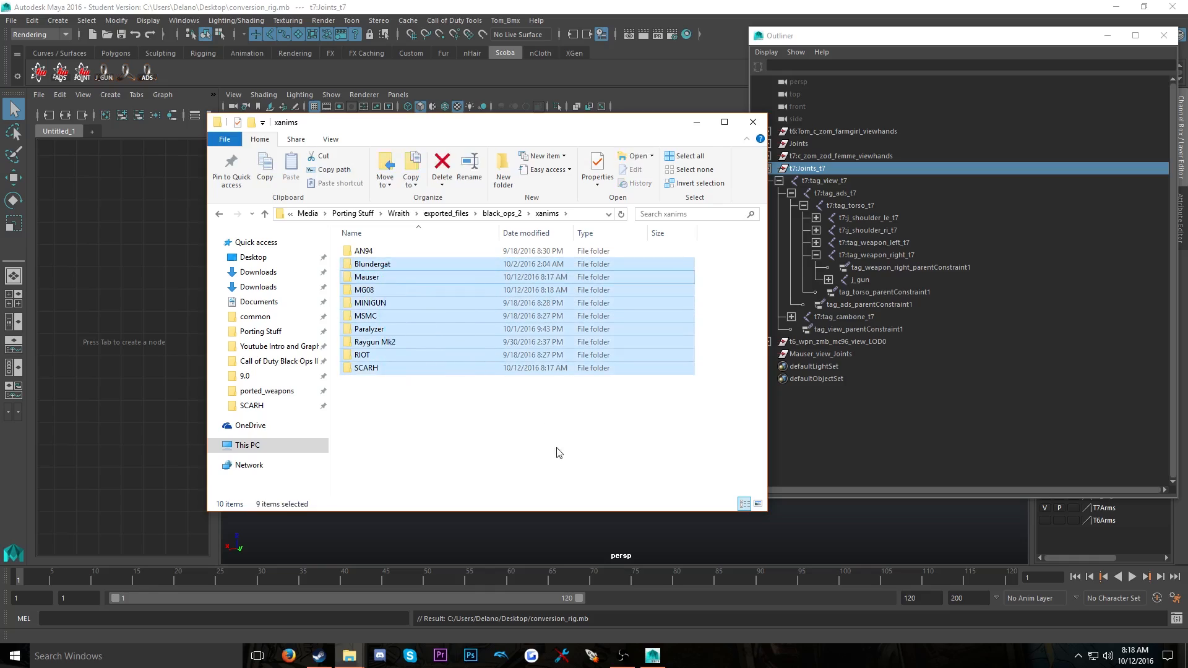
click(559, 453)
Load viewmodel_zomb_mauser_idle_ANIM from the Mauser folder onto the rig in the Maya viewport
double_click(470, 277)
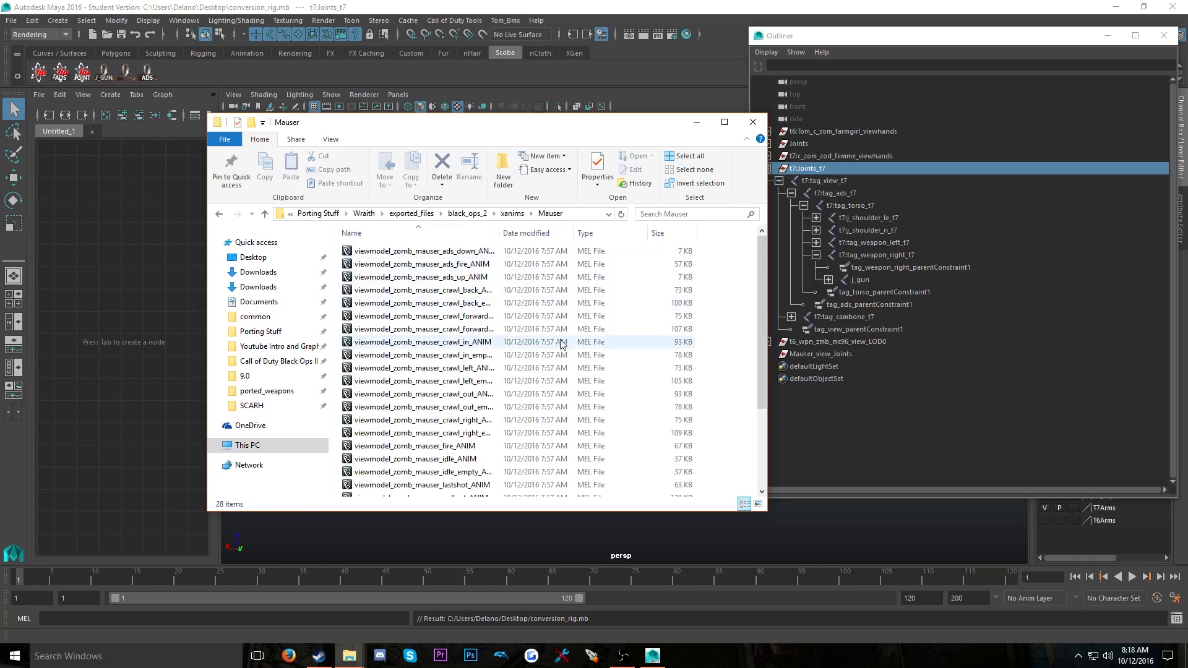
scroll(562, 344, down, 3)
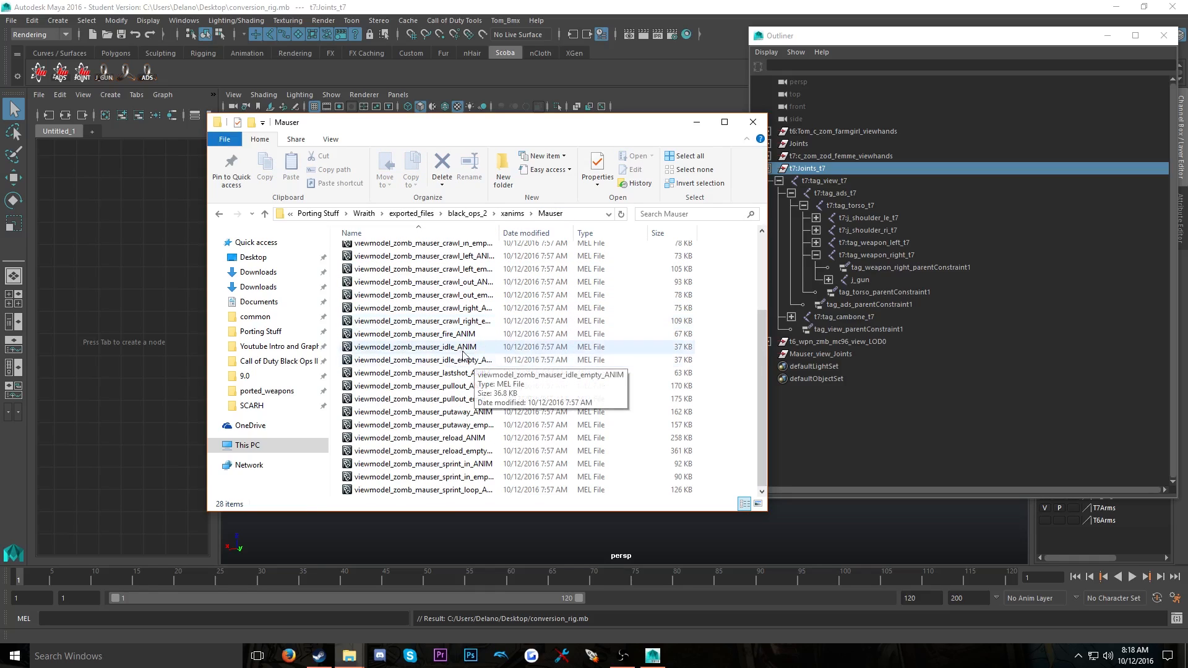
click(463, 348)
scroll(484, 351, up, 2)
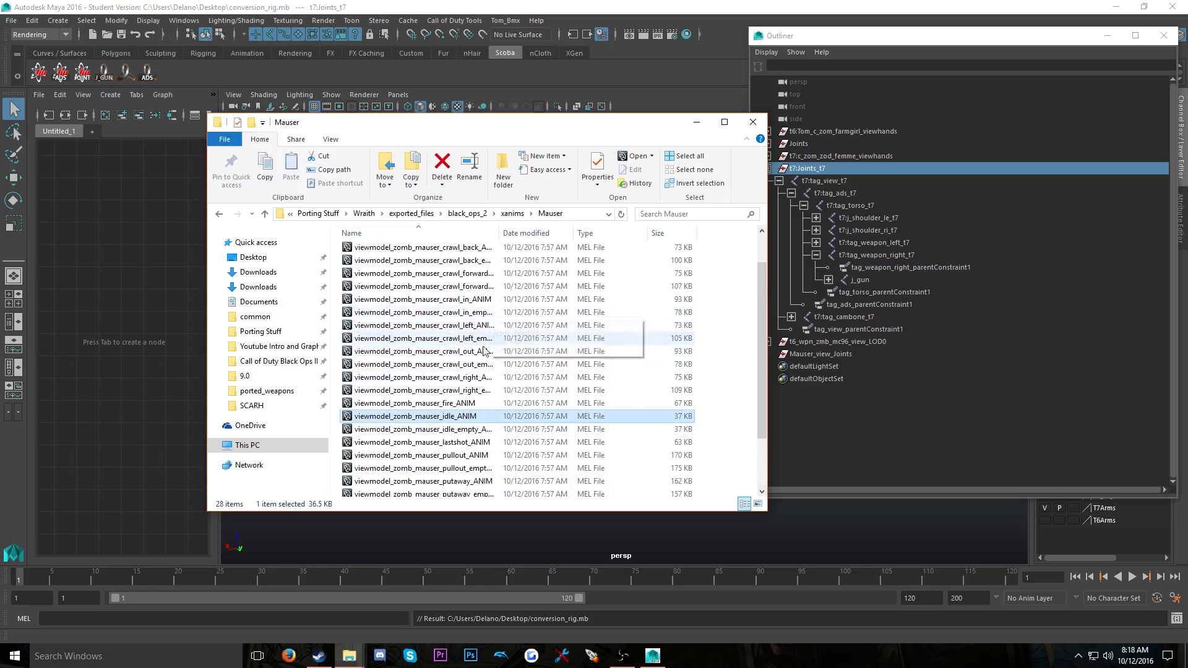
drag(425, 416, 834, 543)
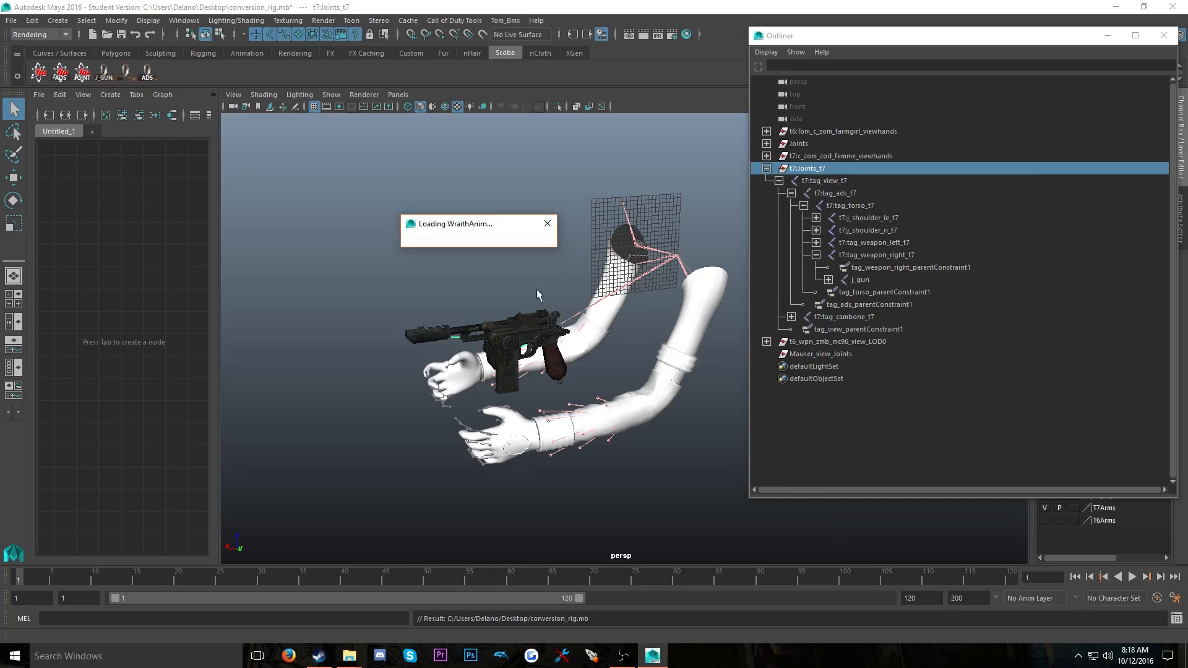
Examine from several angles how the viewhands hold the Mauser in the loaded idle animation
alt+drag(471, 284, 758, 445)
scroll(694, 330, up, 5)
alt+drag(694, 329, 530, 254)
alt+middle_drag(530, 254, 543, 347)
alt+drag(542, 347, 625, 174)
alt+middle_drag(625, 175, 601, 225)
alt+drag(601, 226, 598, 193)
alt+middle_drag(597, 193, 529, 296)
mouse_move(529, 295)
alt+mouse_down()
mouse_move(334, 310)
mouse_move(398, 506)
mouse_move(475, 207)
mouse_move(528, 311)
alt+mouse_up()
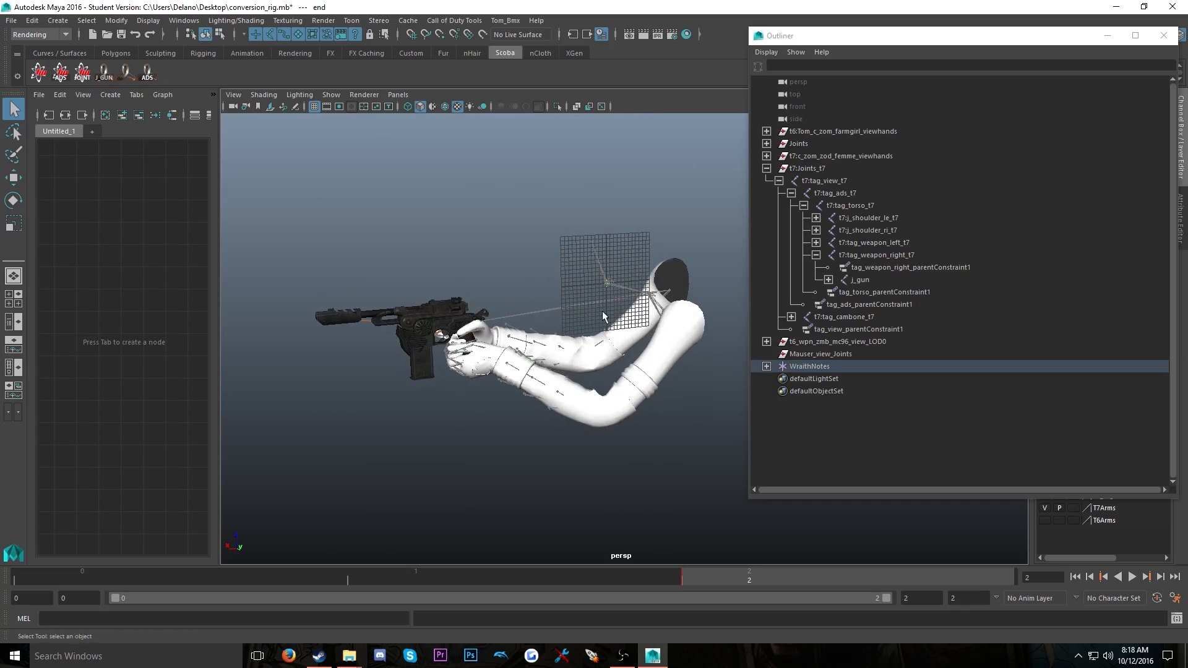
alt+middle_drag(599, 302, 581, 304)
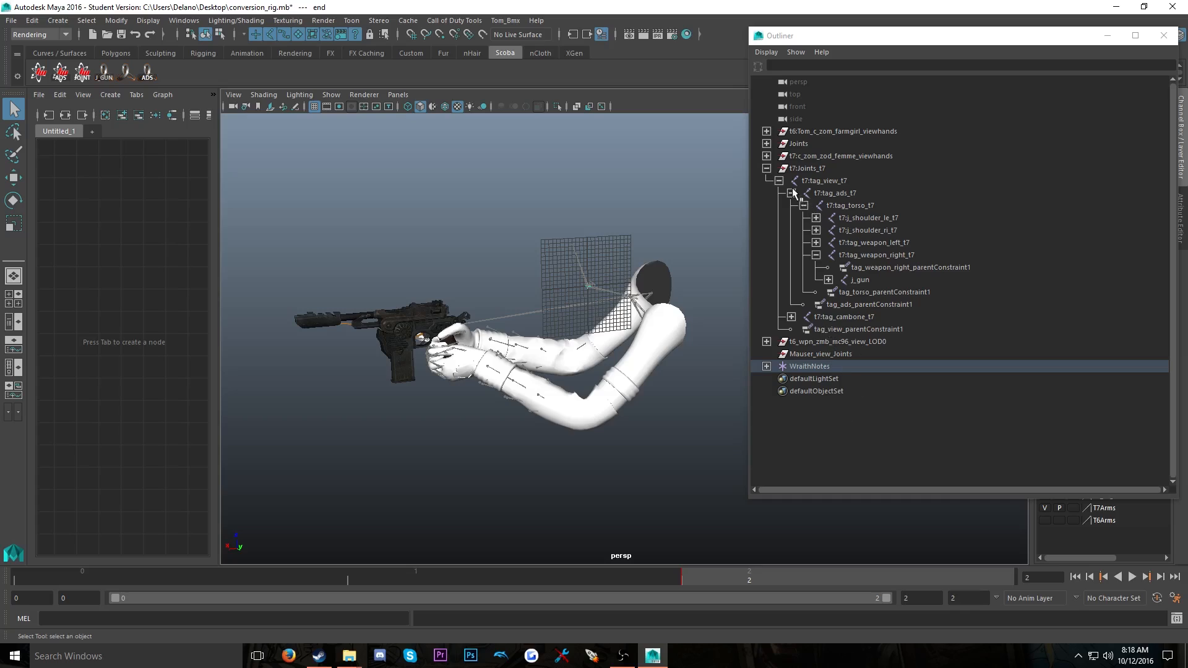
Select the whole t7:Joints_t7 hierarchy and run the removeNamespace script from the T7 Conversion scripts folder on it
click(806, 167)
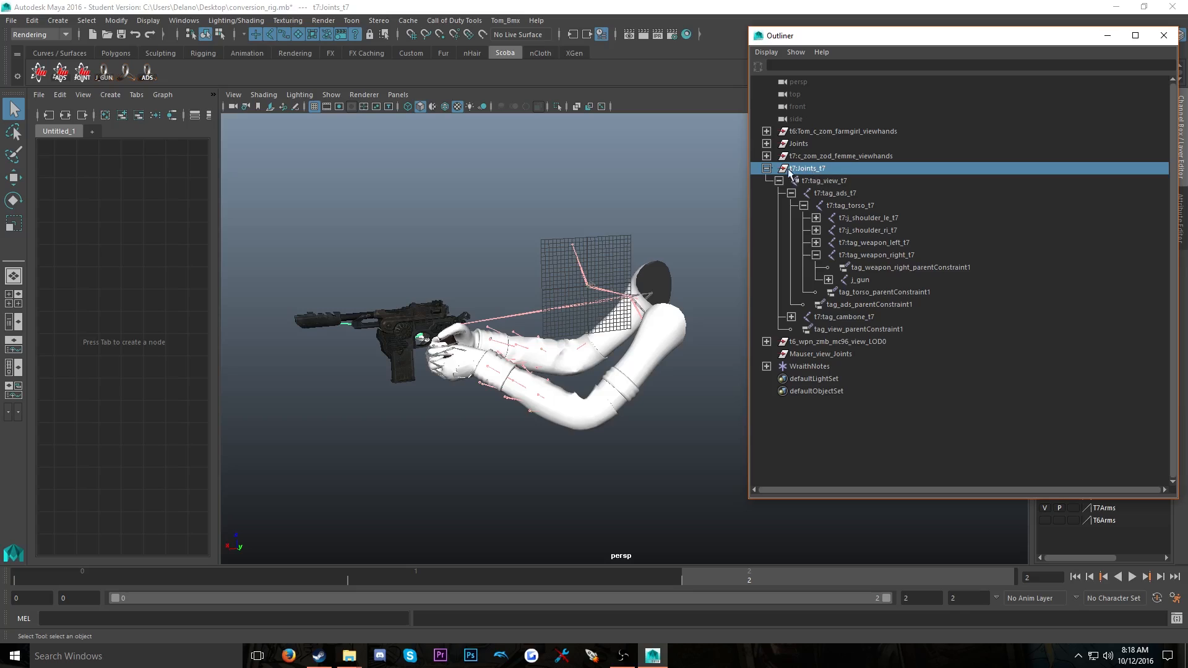
click(90, 20)
click(116, 82)
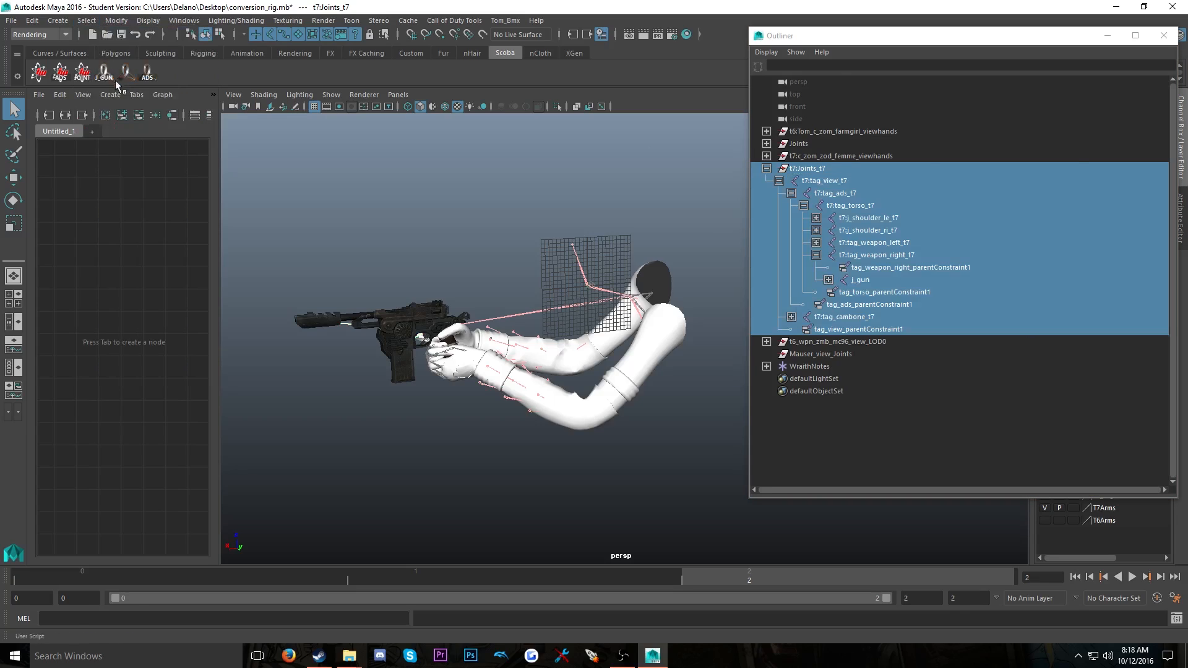
mouse_move(347, 659)
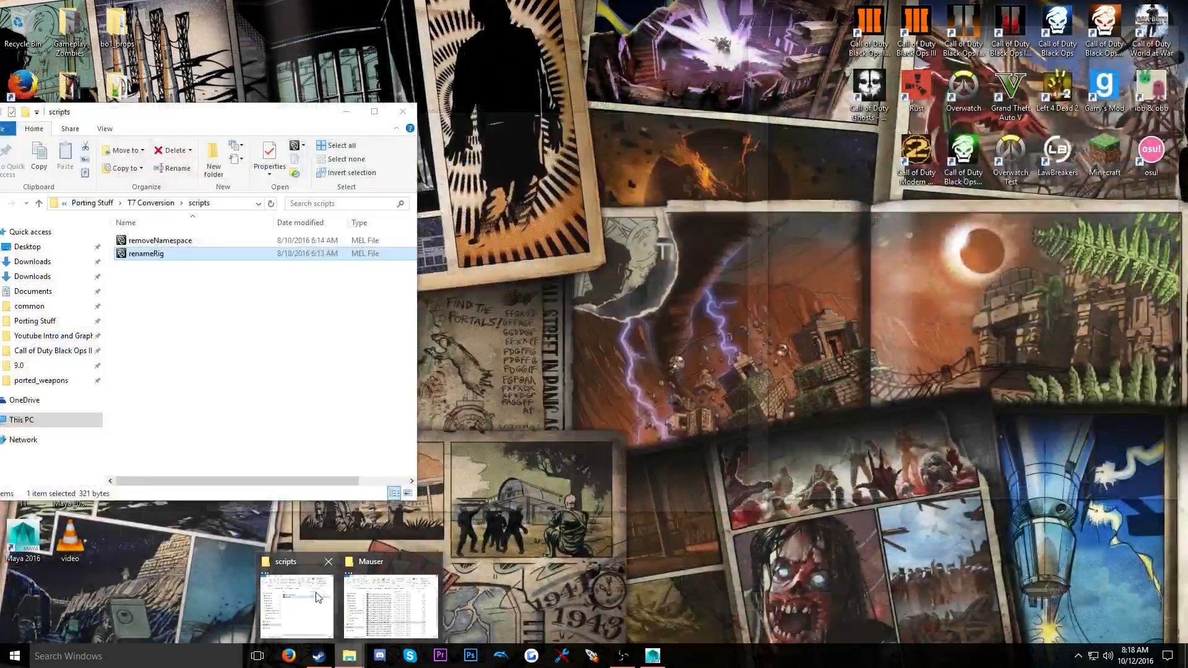
click(312, 593)
click(160, 240)
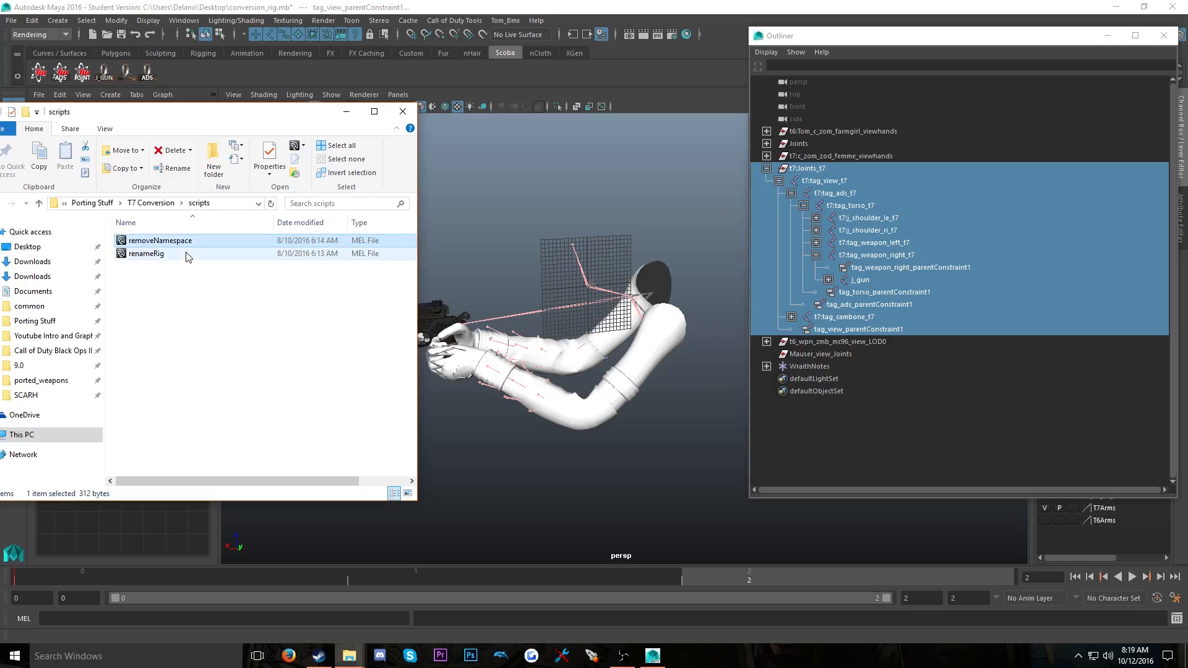
drag(175, 244, 546, 333)
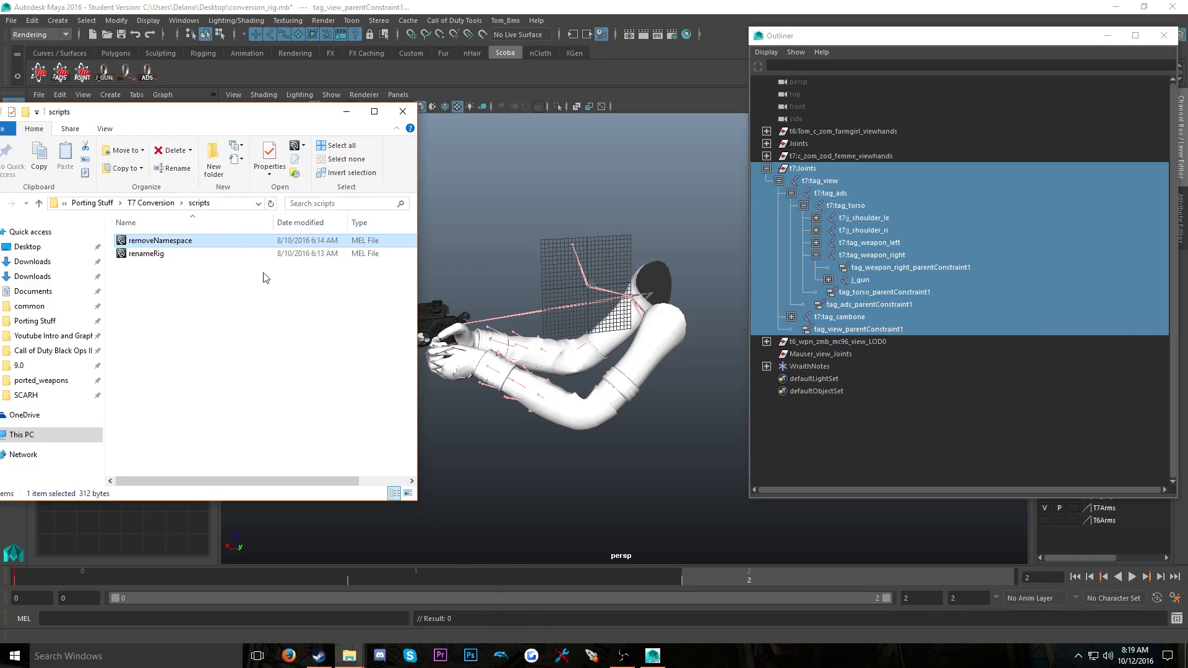
click(345, 112)
click(901, 480)
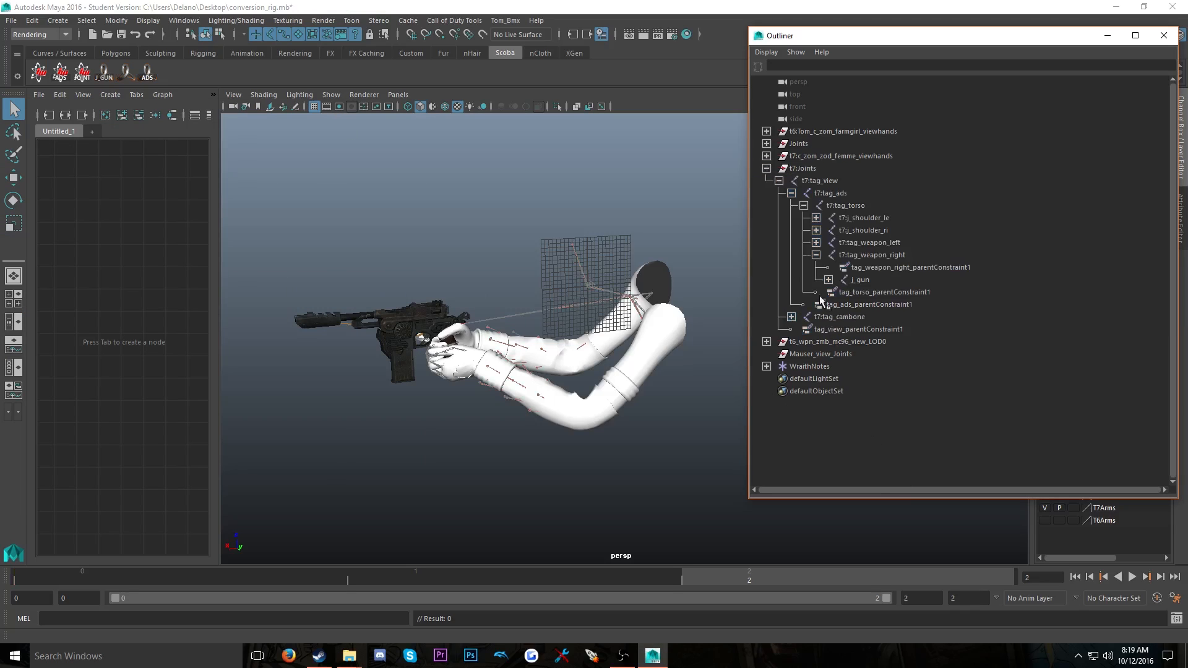
Collapse the joint branches and select t7:tag_torso and t7:tag_cambone together with their full hierarchies
click(803, 169)
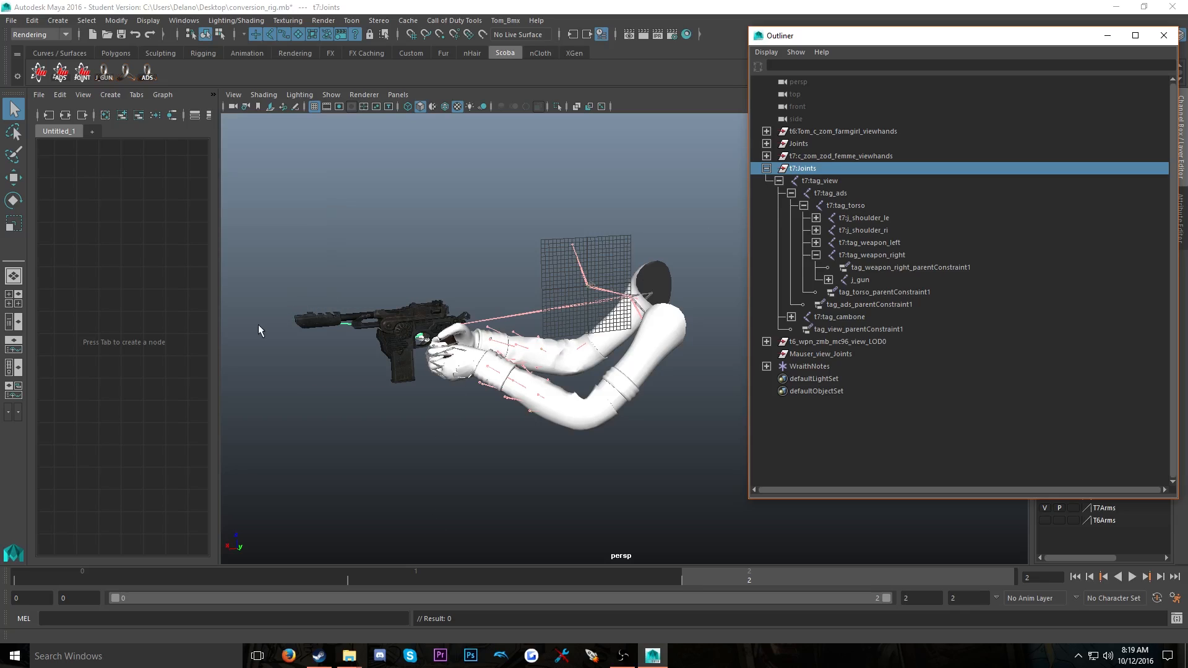
click(943, 407)
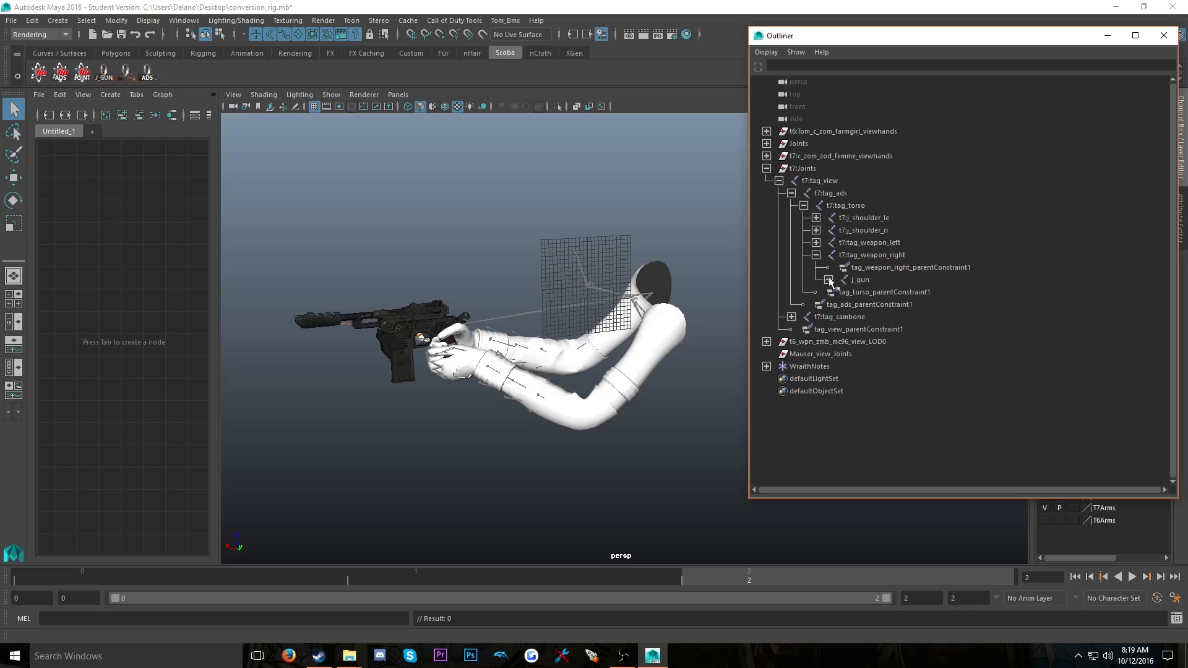
click(816, 255)
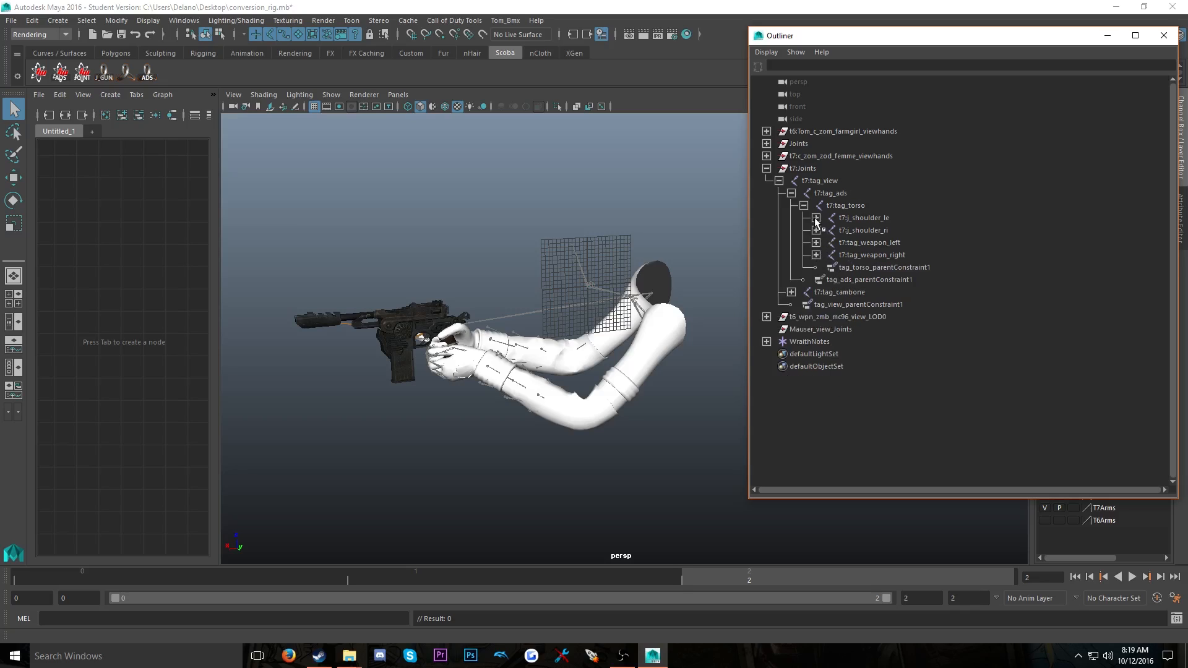
click(804, 206)
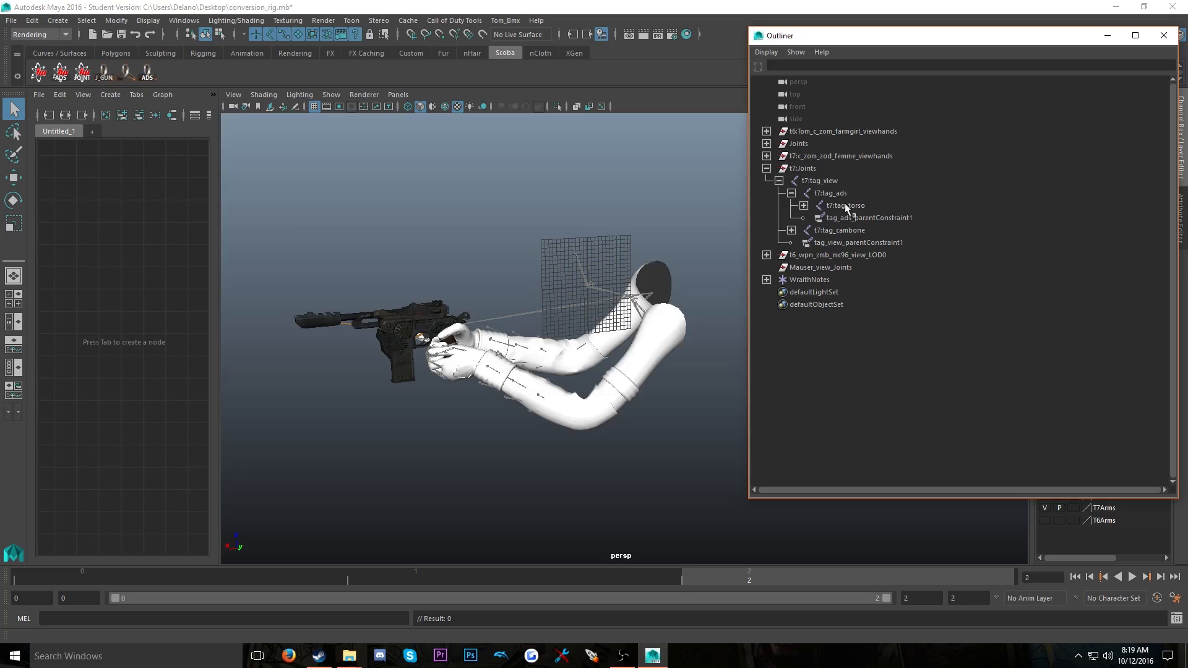
click(846, 207)
ctrl+click(850, 234)
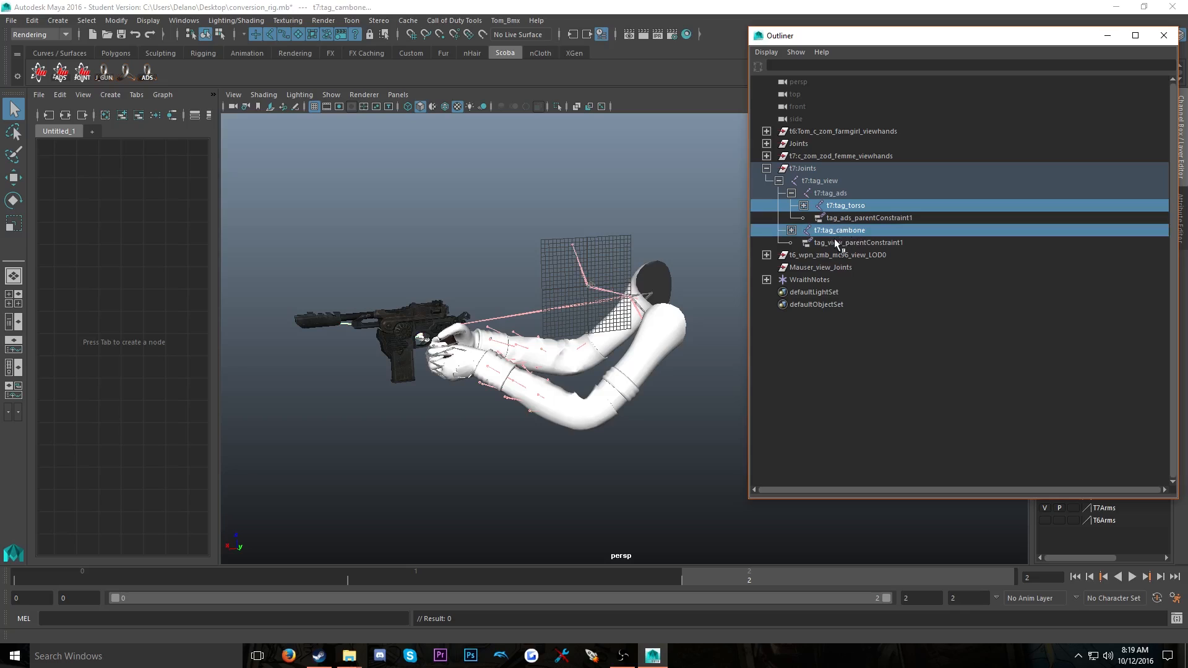
click(850, 212)
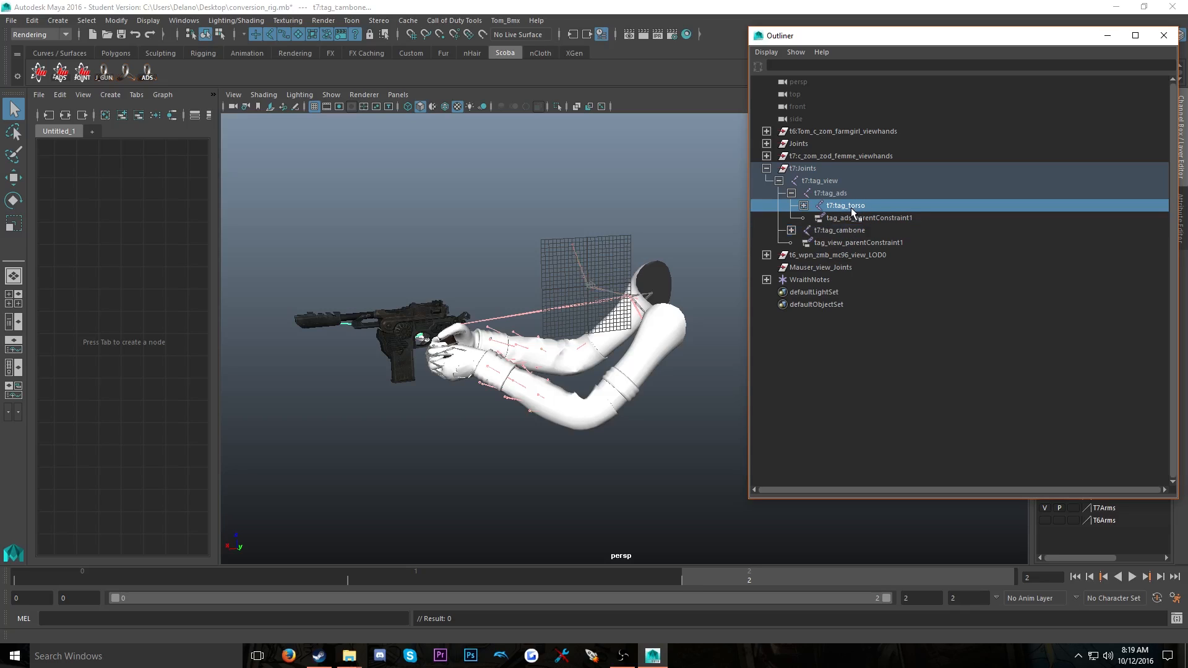
ctrl+click(842, 232)
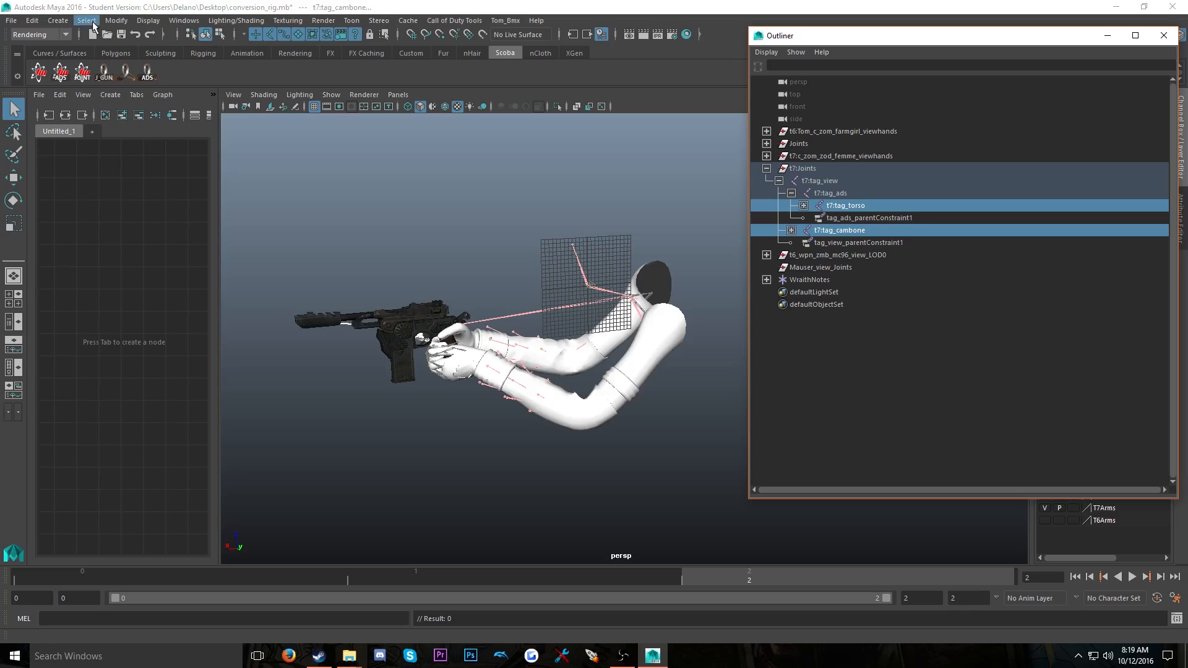
click(87, 20)
click(112, 84)
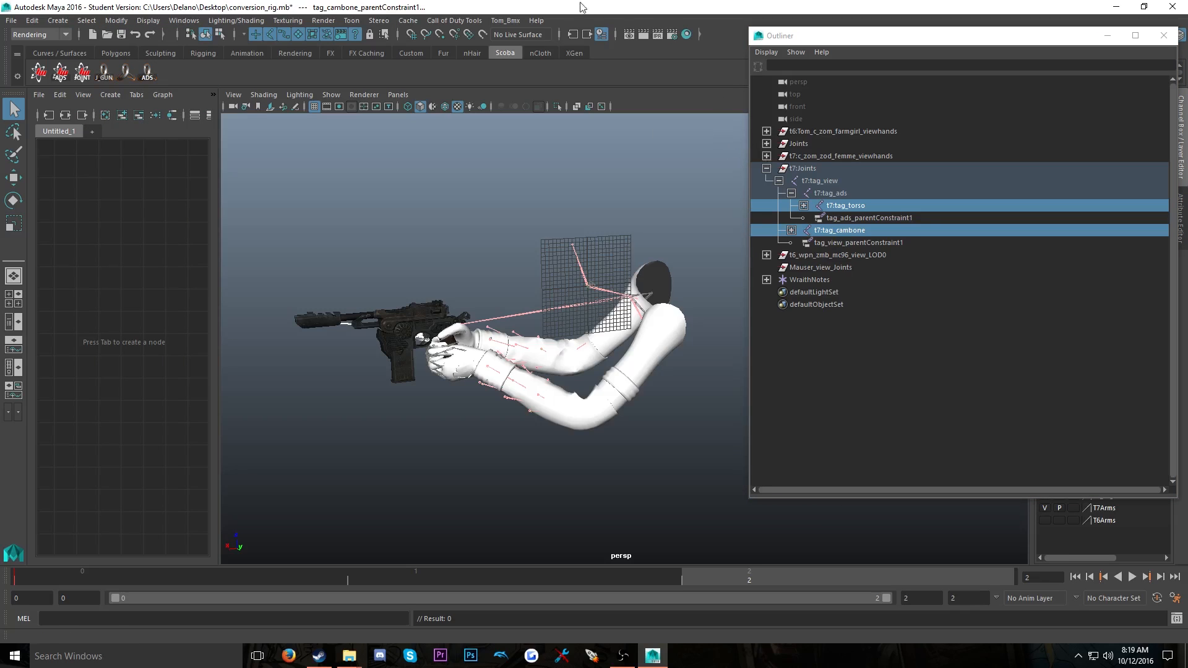
Open the XAnim export for the selected joints and create an anims folder inside the desktop Mauser folder as its destination
click(454, 21)
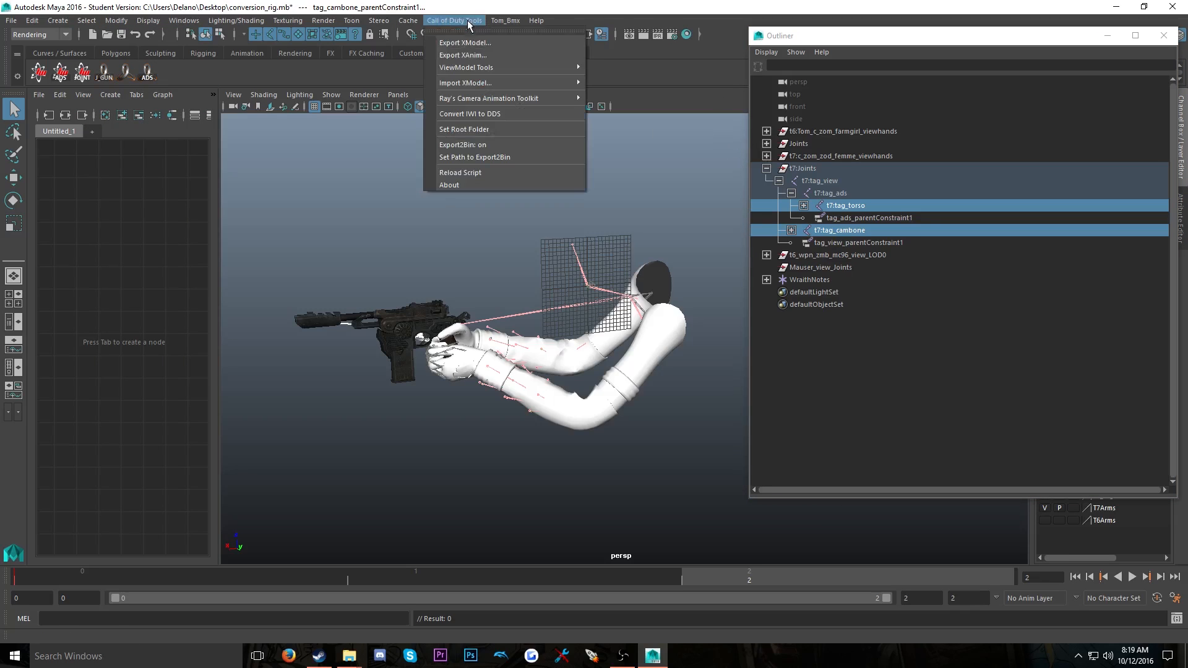
click(470, 55)
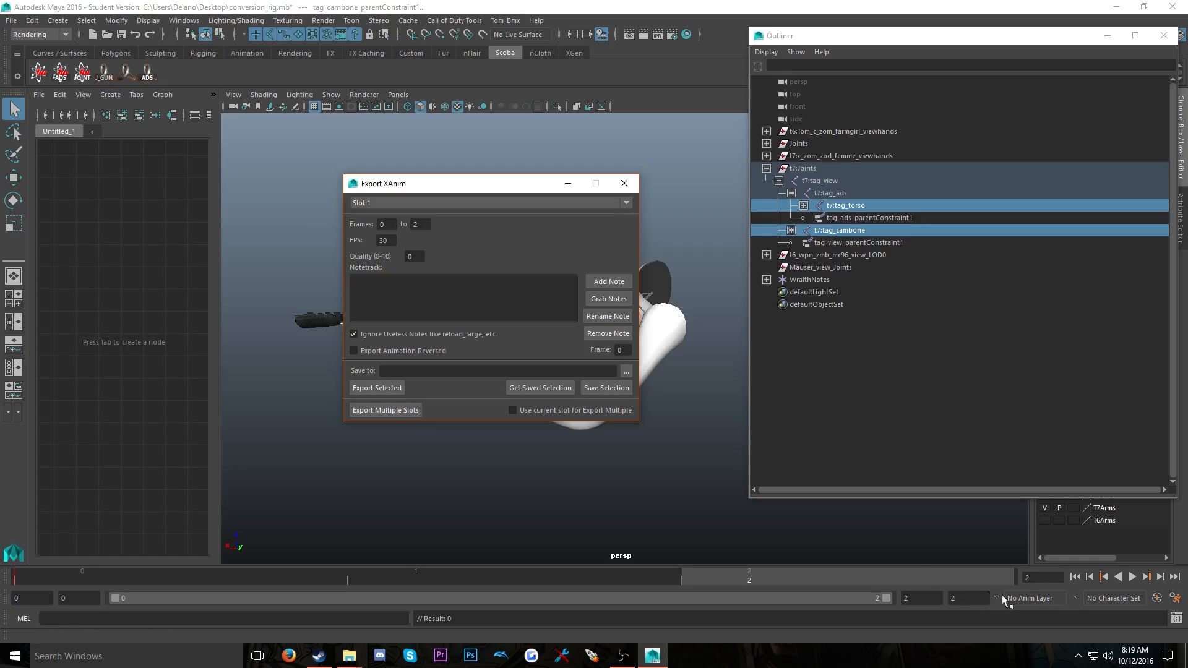
drag(102, 577, 723, 601)
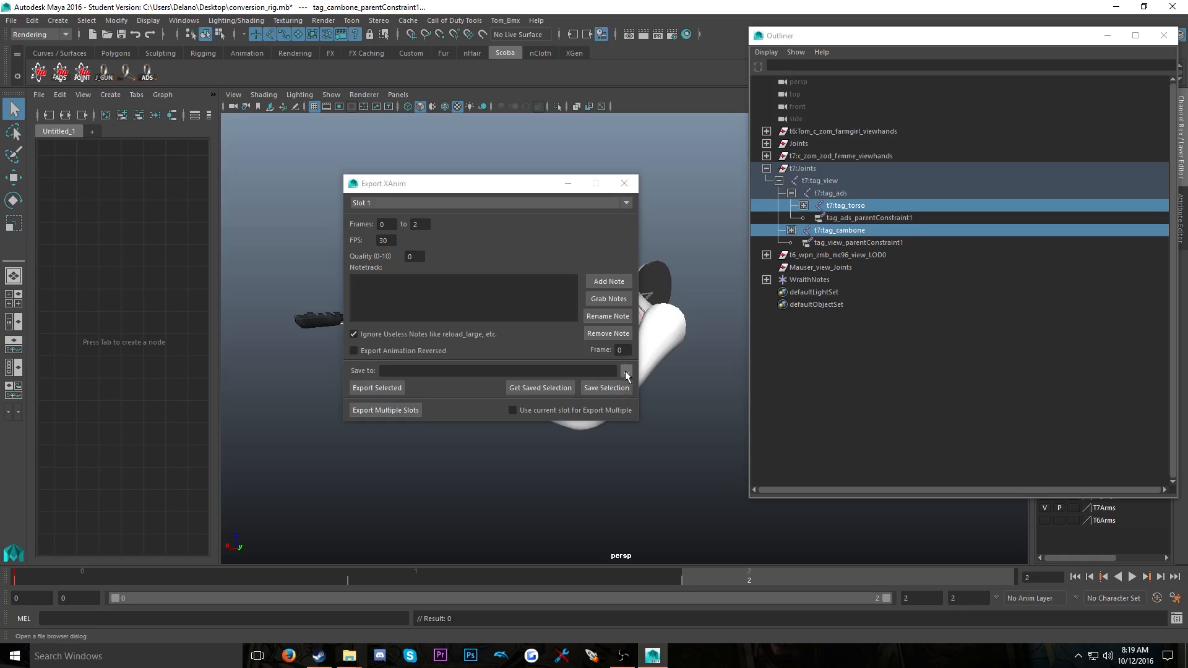
click(420, 226)
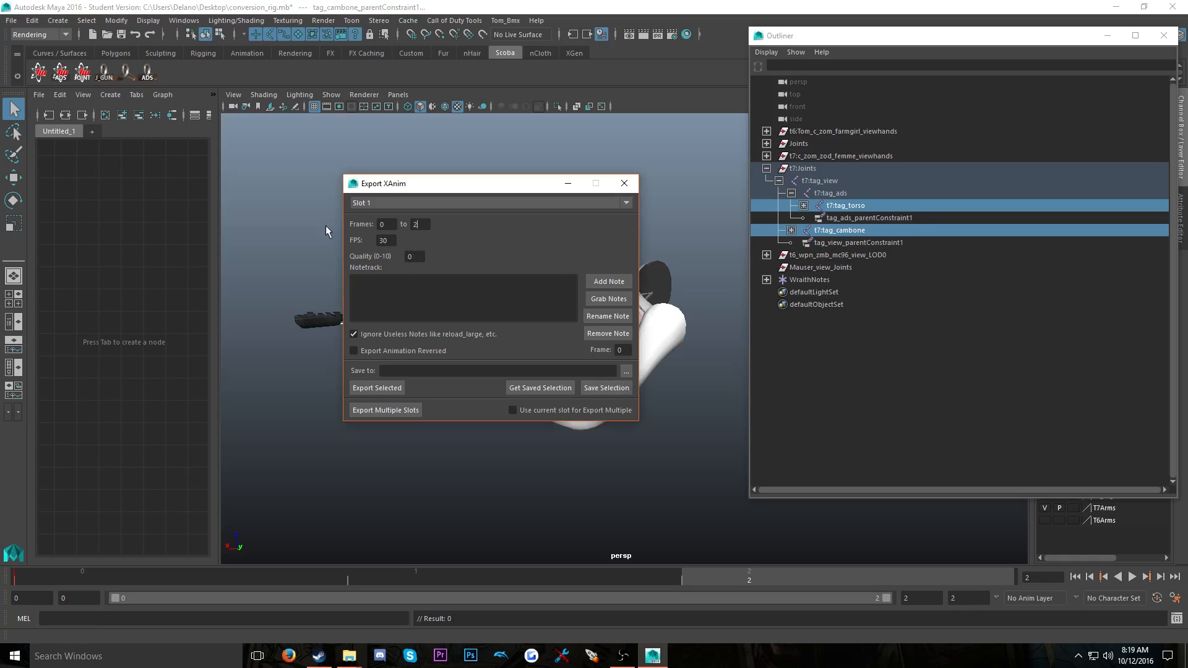
click(631, 375)
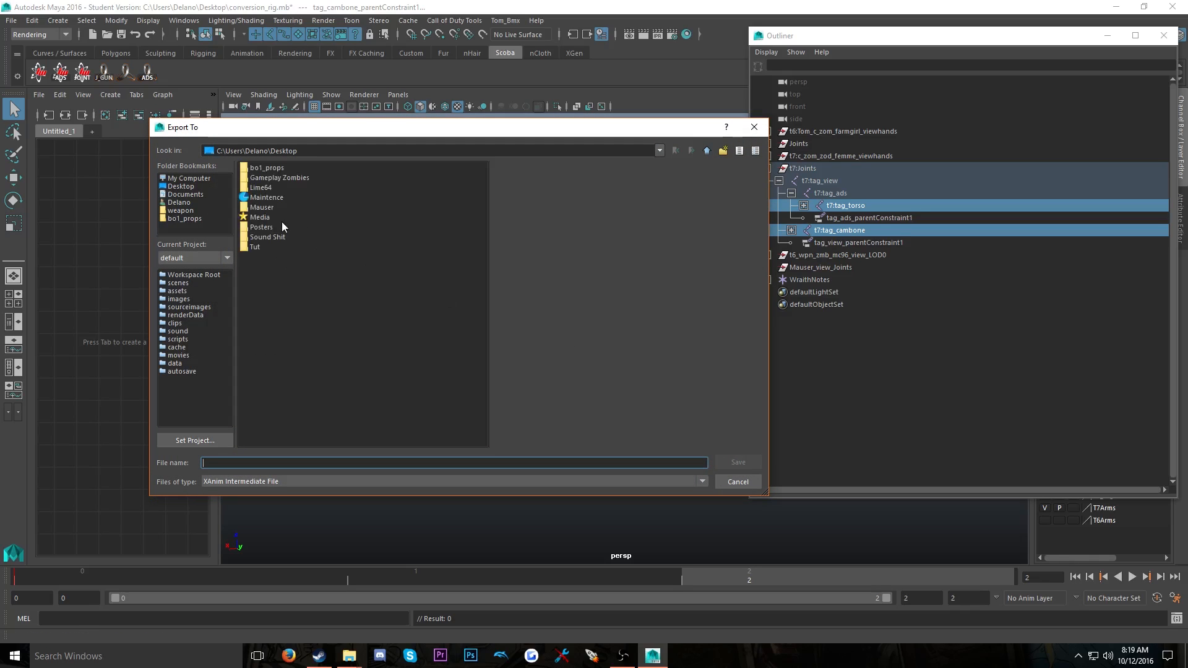
double_click(264, 210)
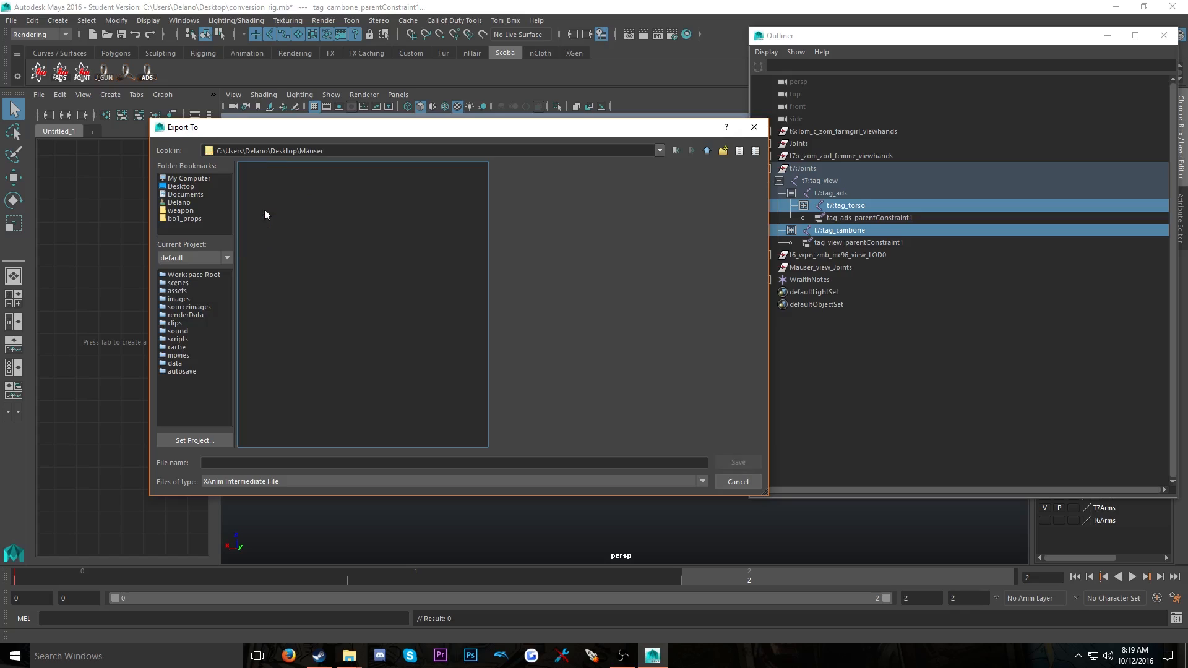
right_click(298, 215)
click(349, 239)
text(anims)
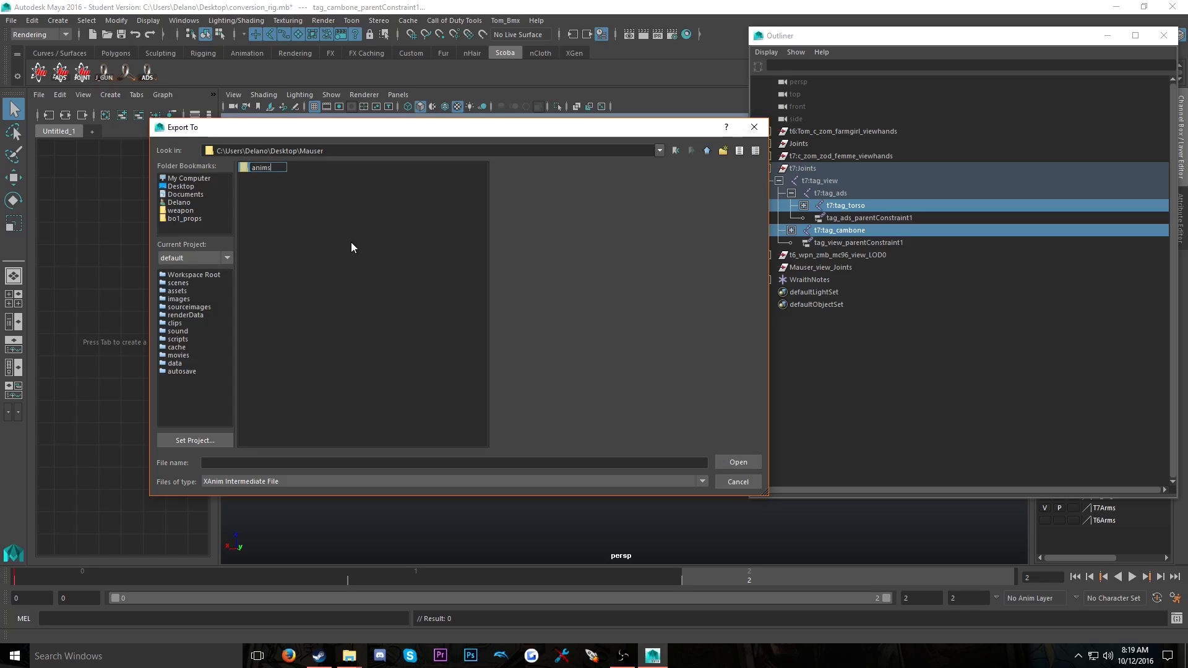
key(Return)
key(Return)
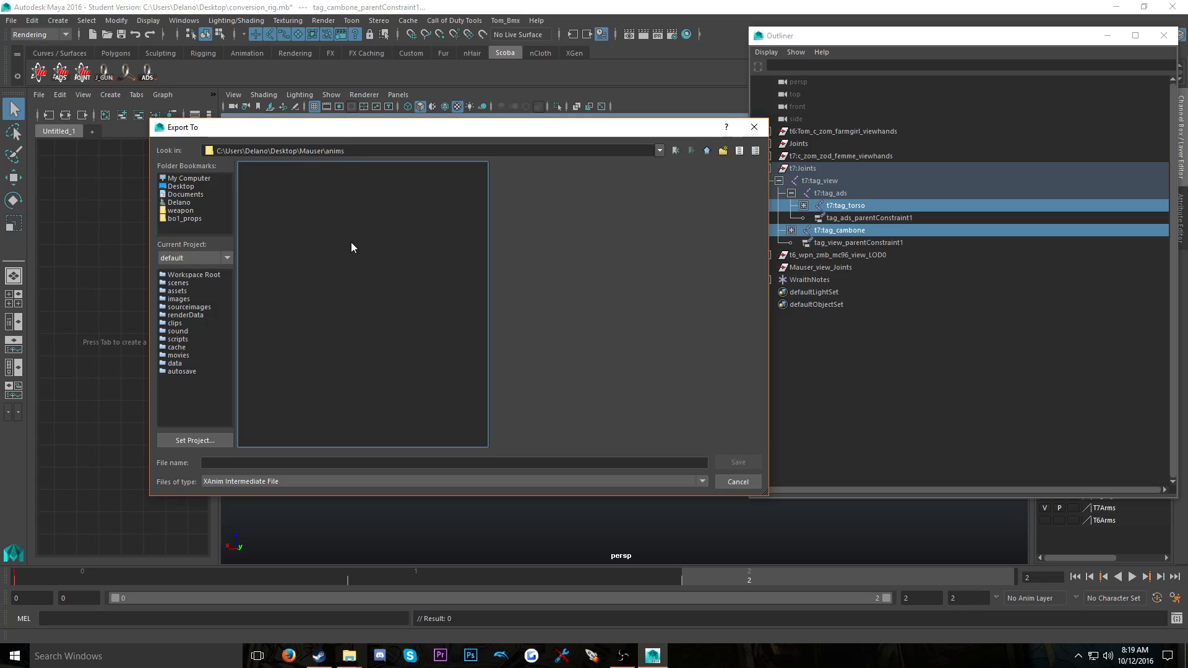
Name the export file vm_mauser_idle and export the selected joints, continuing without saving the scene
click(290, 462)
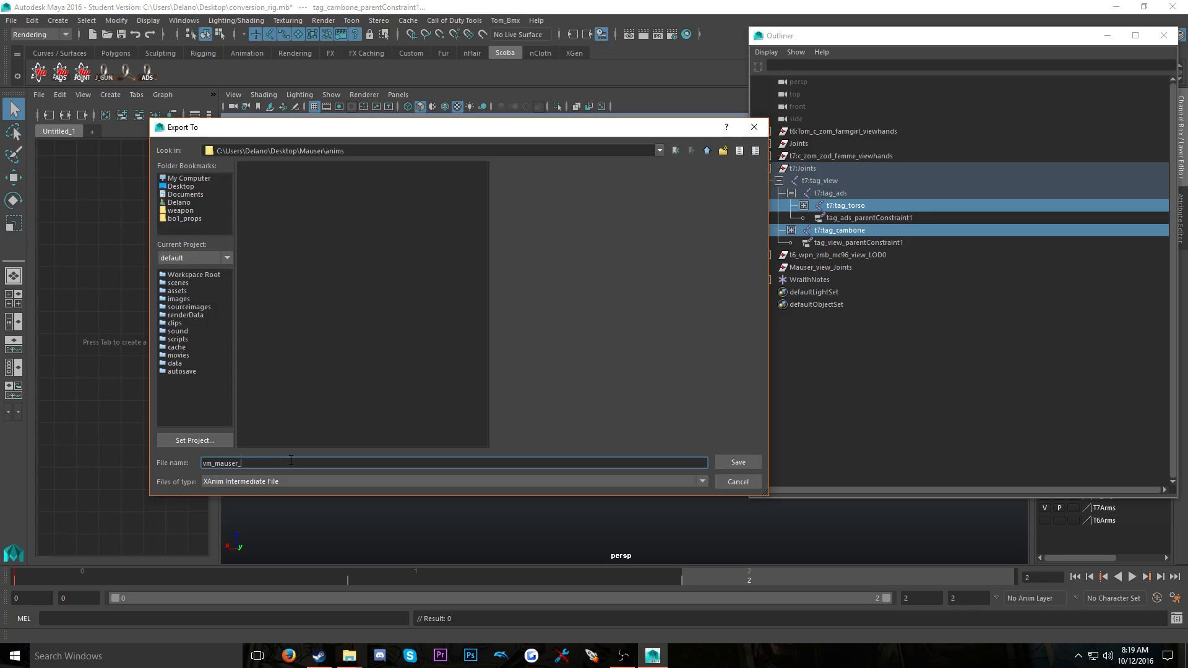
text(vm_mauser_idle)
click(745, 463)
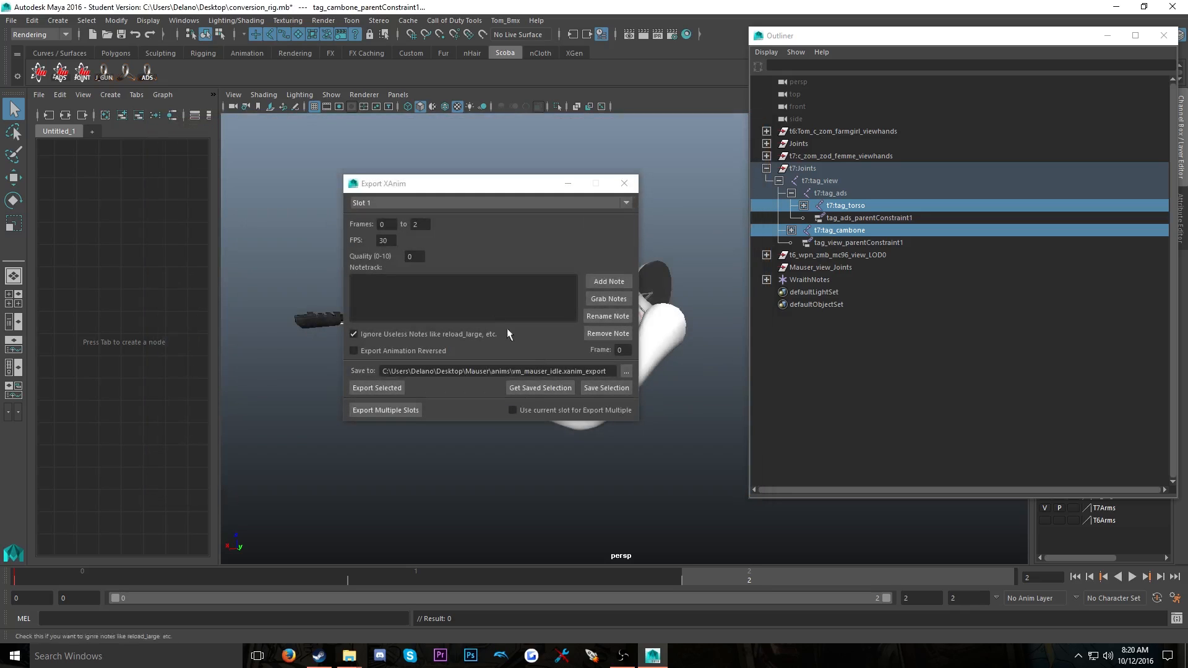
click(390, 386)
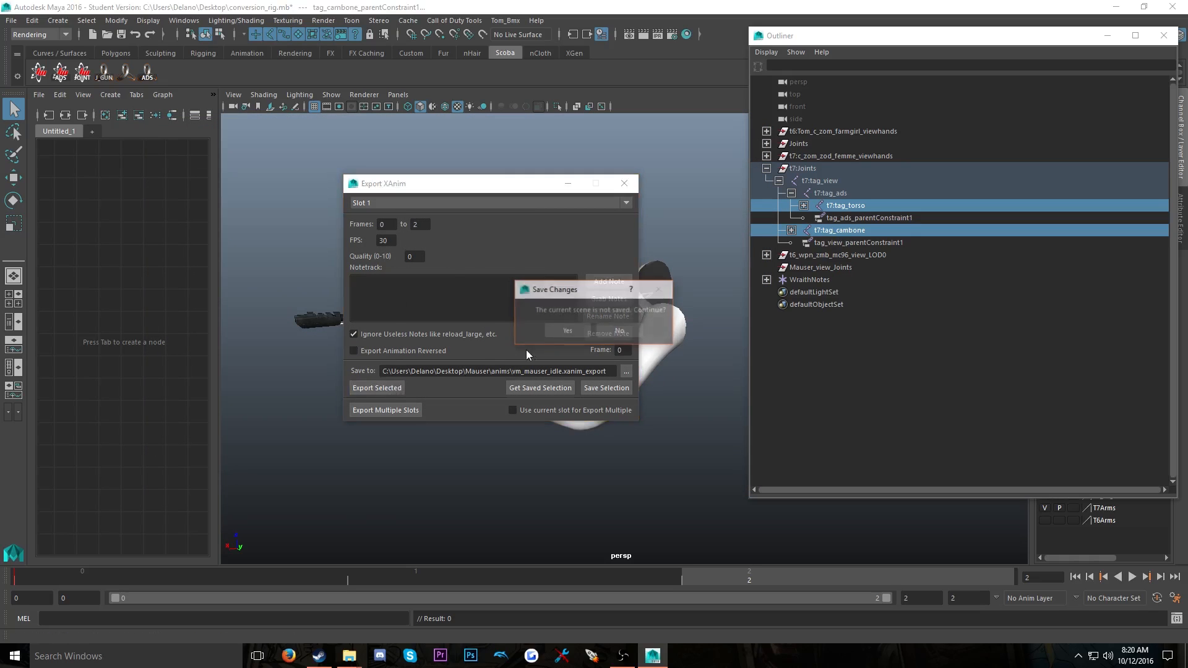
click(616, 329)
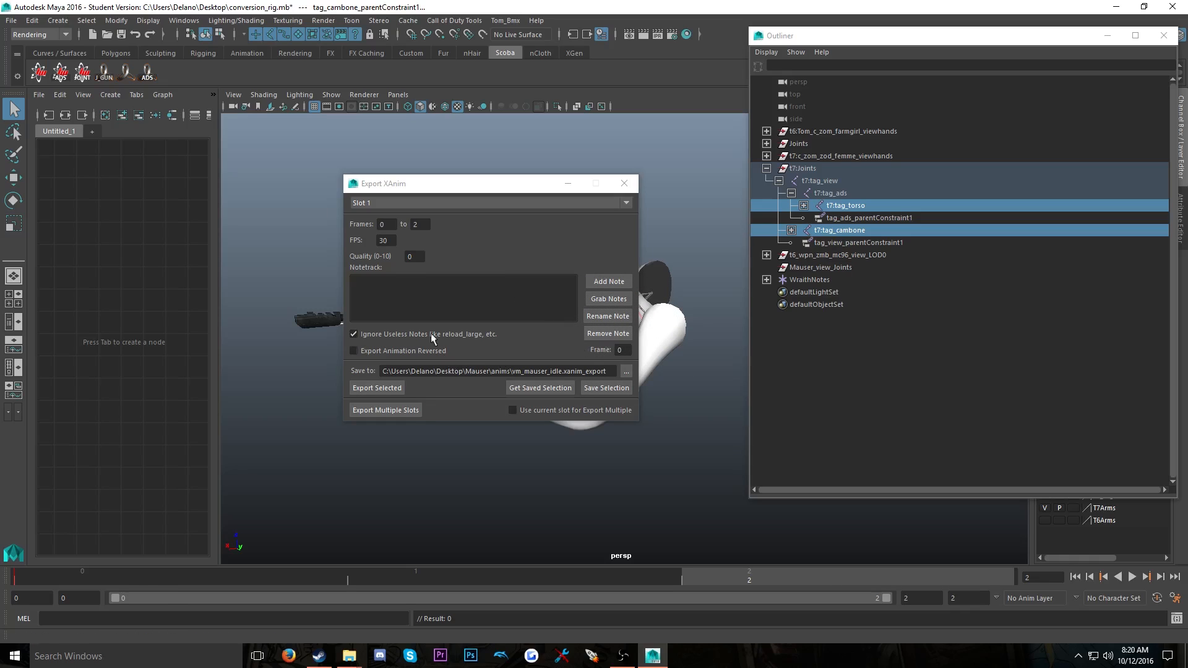
click(394, 392)
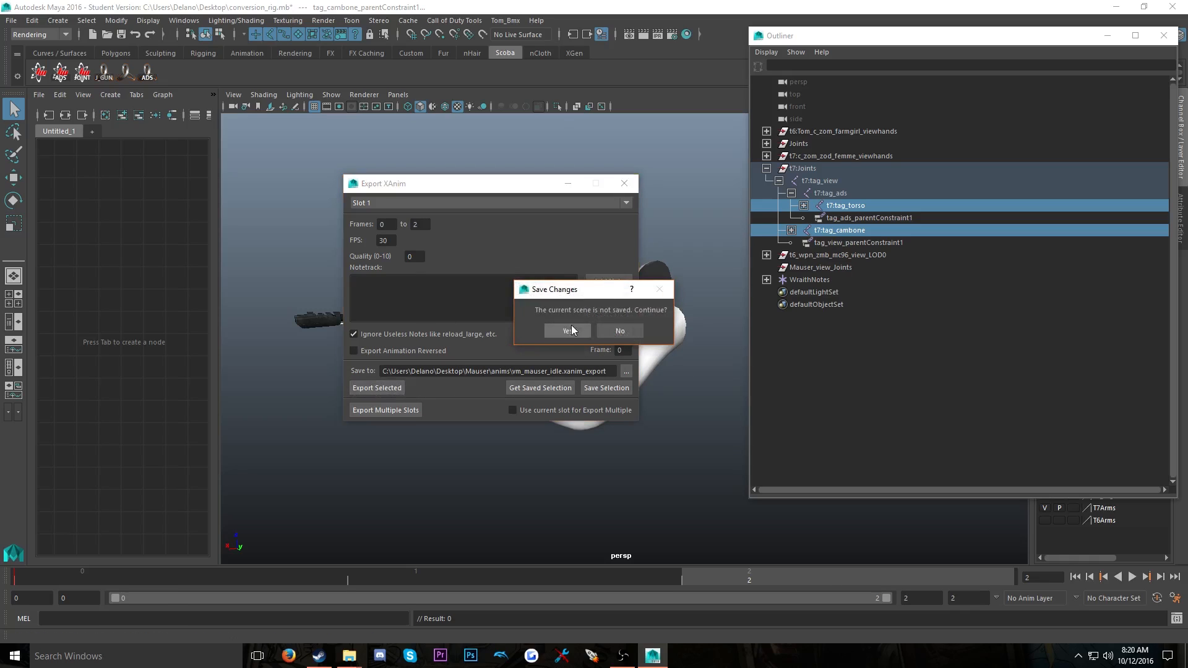
click(570, 329)
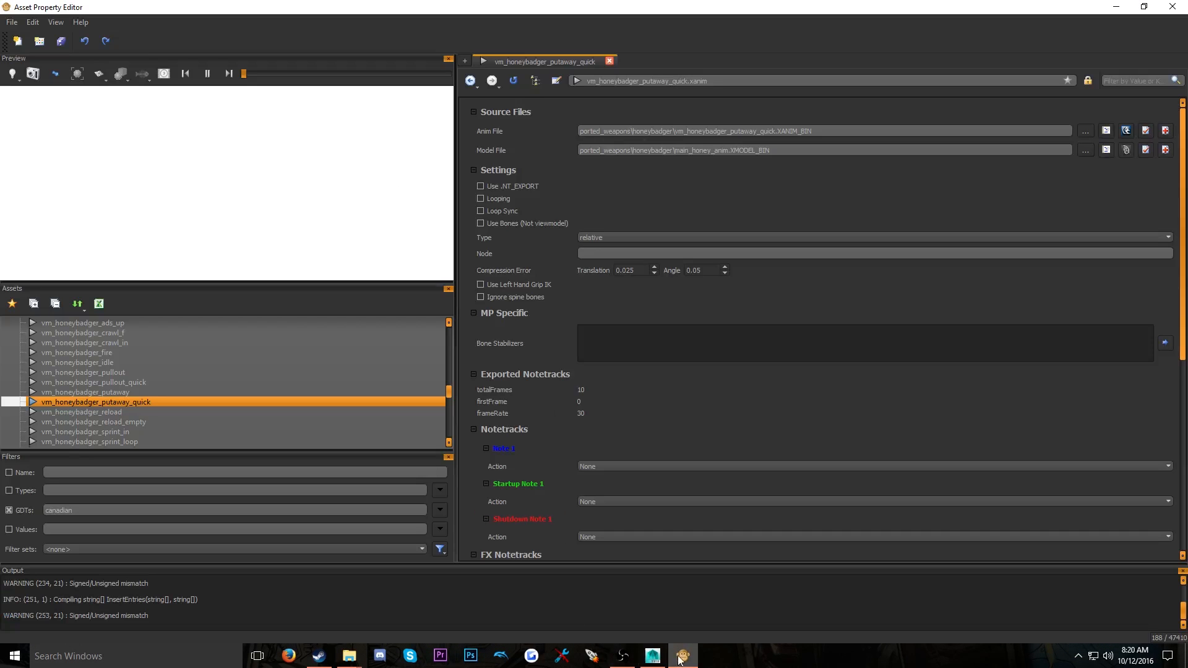
Close the Asset Property Editor, dismissing the Windows problem check
right_click(683, 659)
right_click(684, 655)
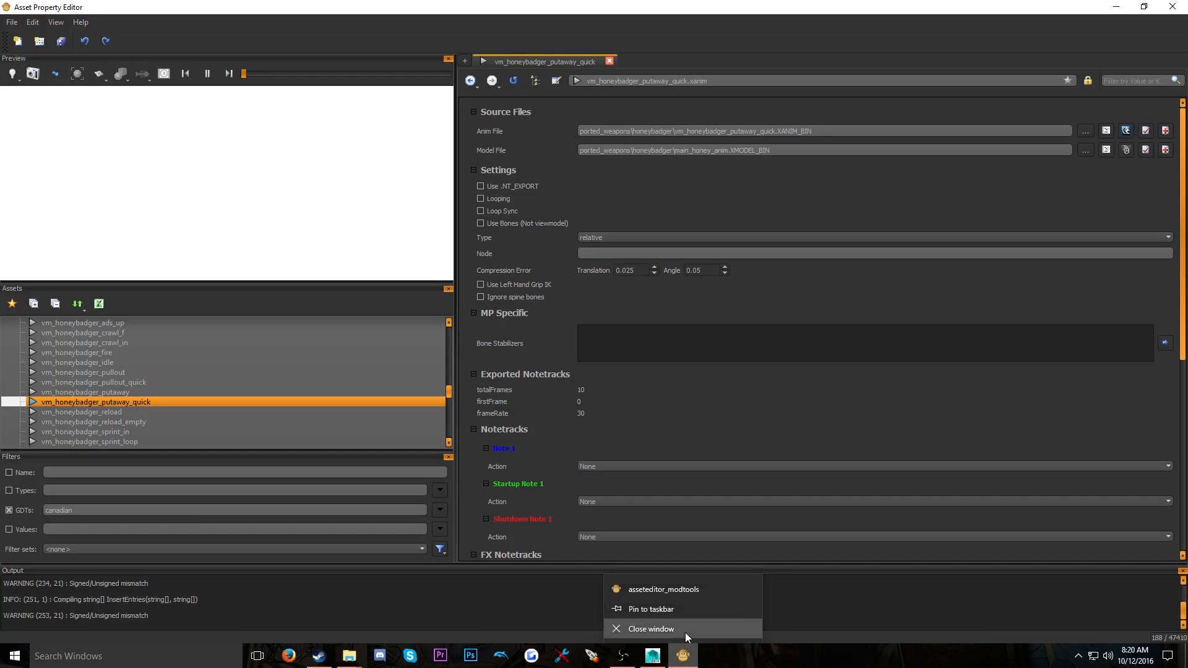
right_click(684, 655)
click(696, 637)
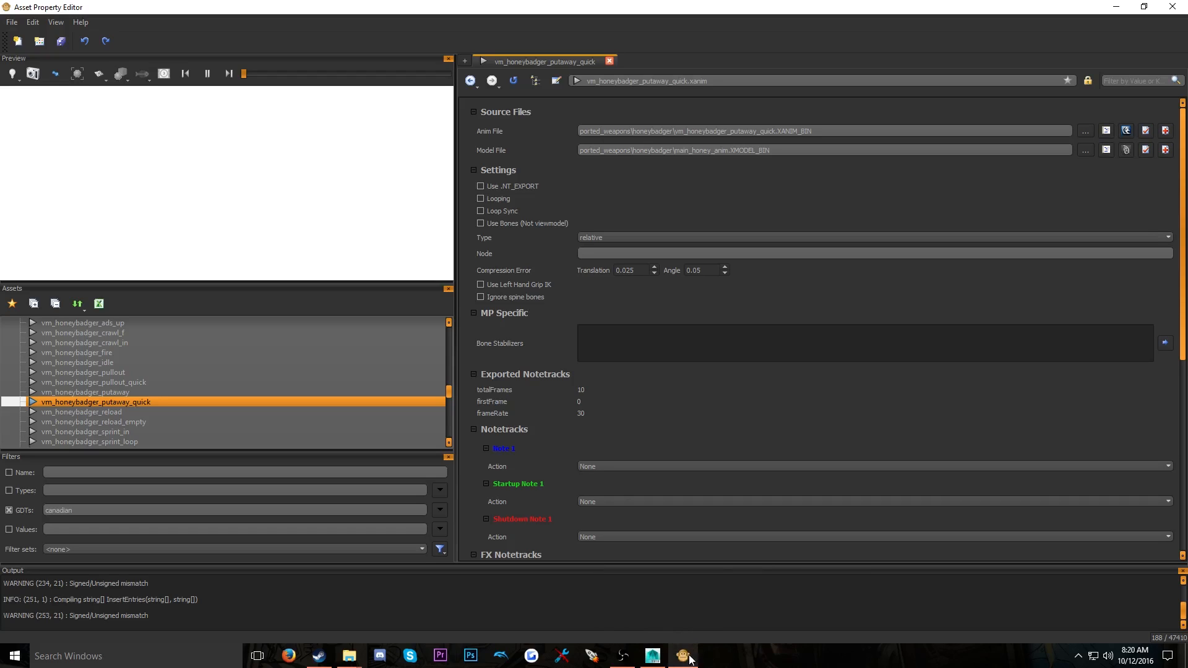
right_click(688, 654)
click(693, 635)
right_click(686, 653)
click(695, 635)
right_click(688, 652)
click(693, 633)
right_click(687, 654)
click(696, 629)
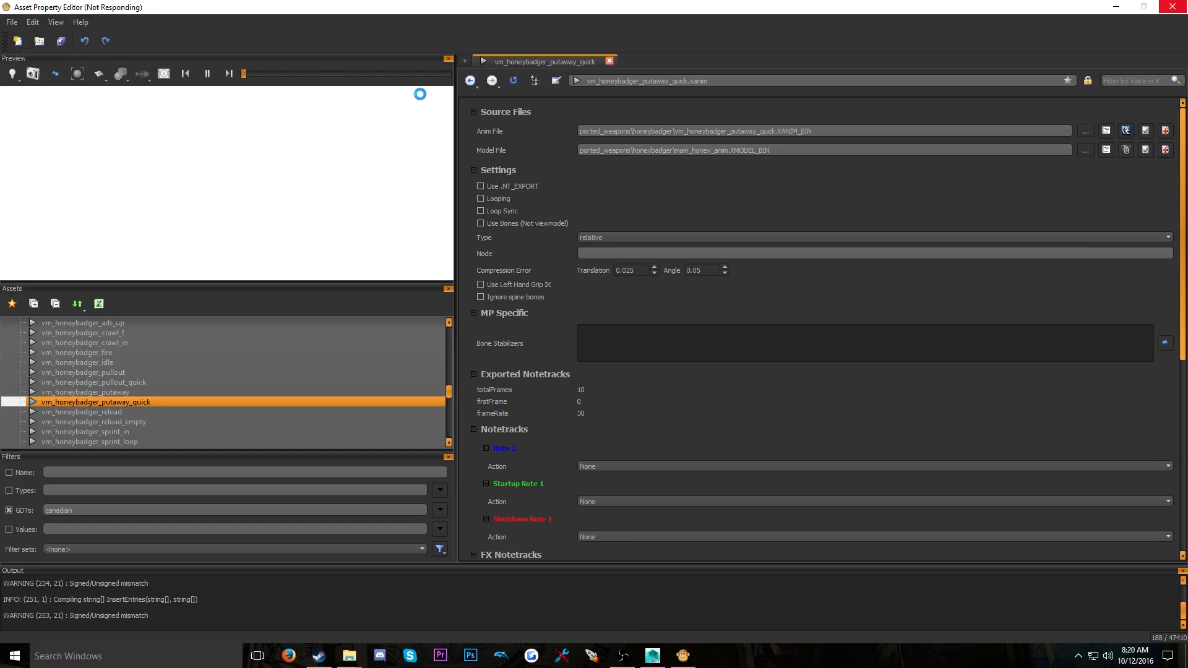
right_click(696, 657)
click(707, 630)
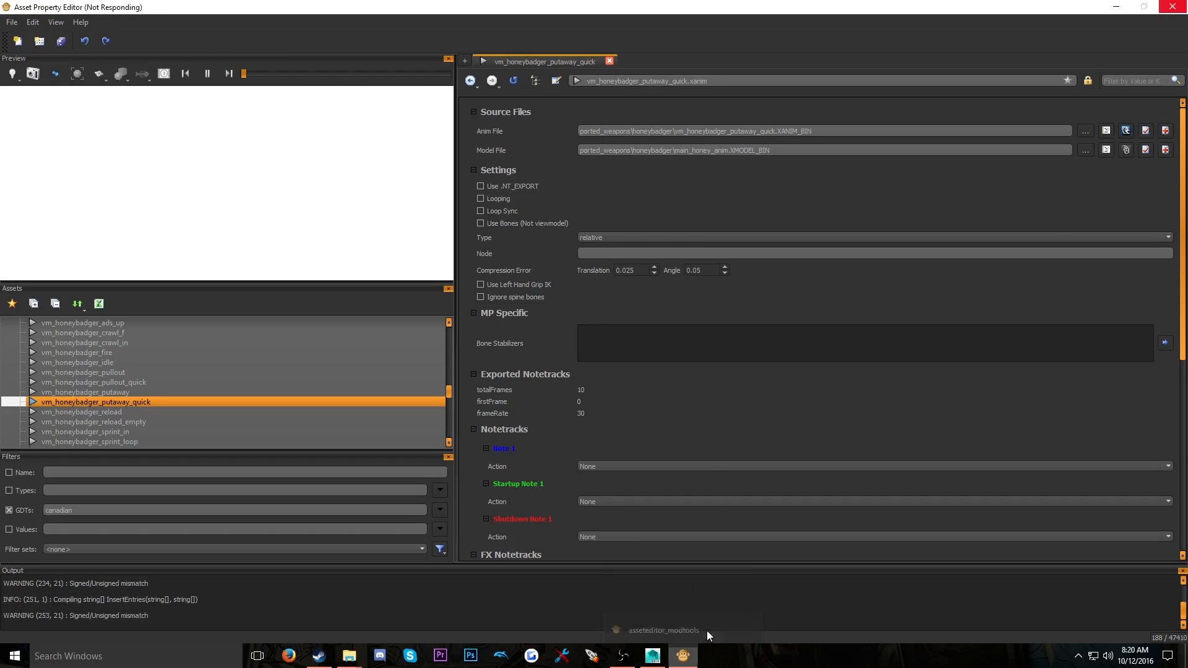
right_click(695, 657)
click(704, 630)
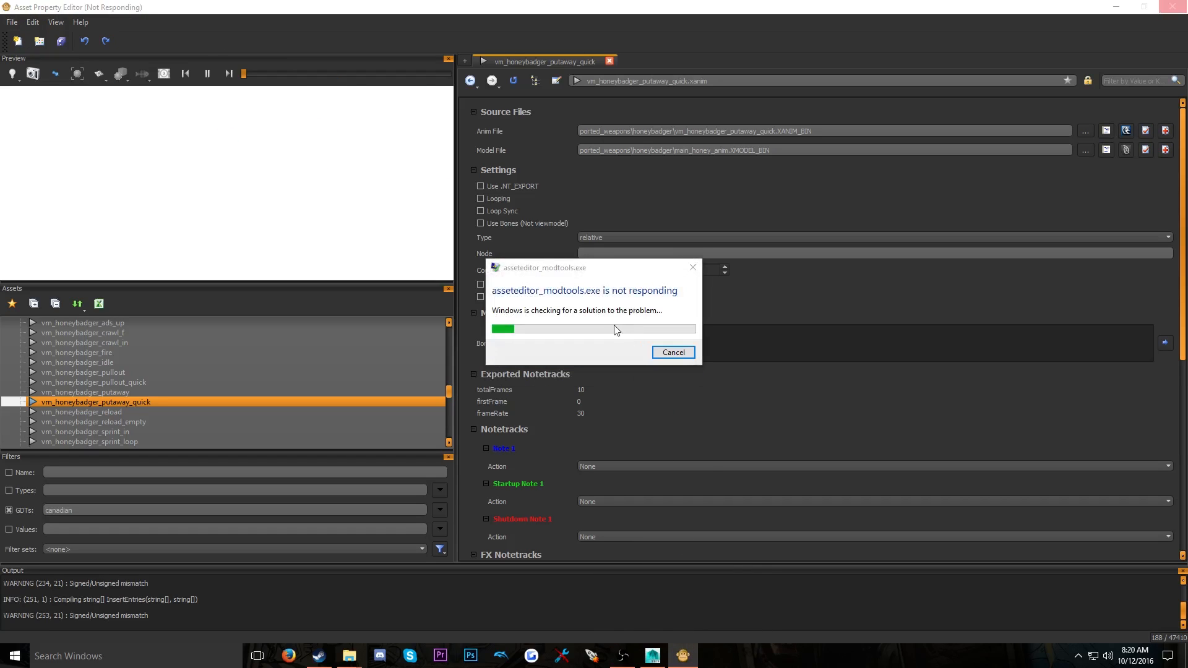
click(673, 352)
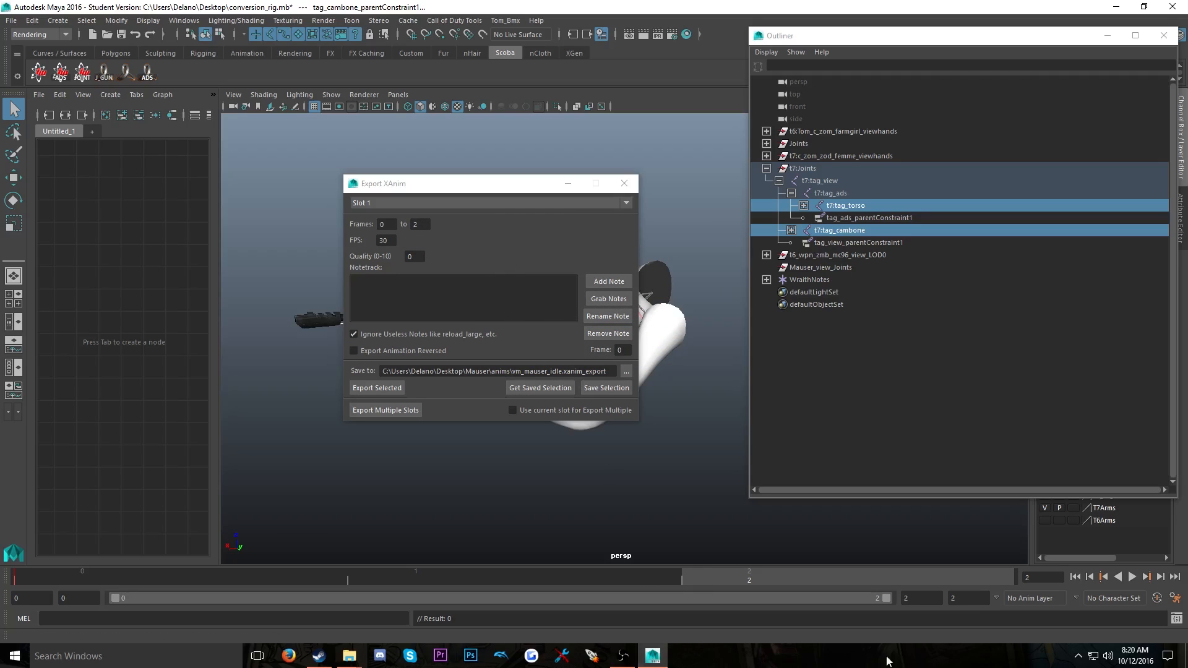
Launch the Asset Property Editor from the Black Ops III Mod Tools Launcher and minimize it
click(592, 655)
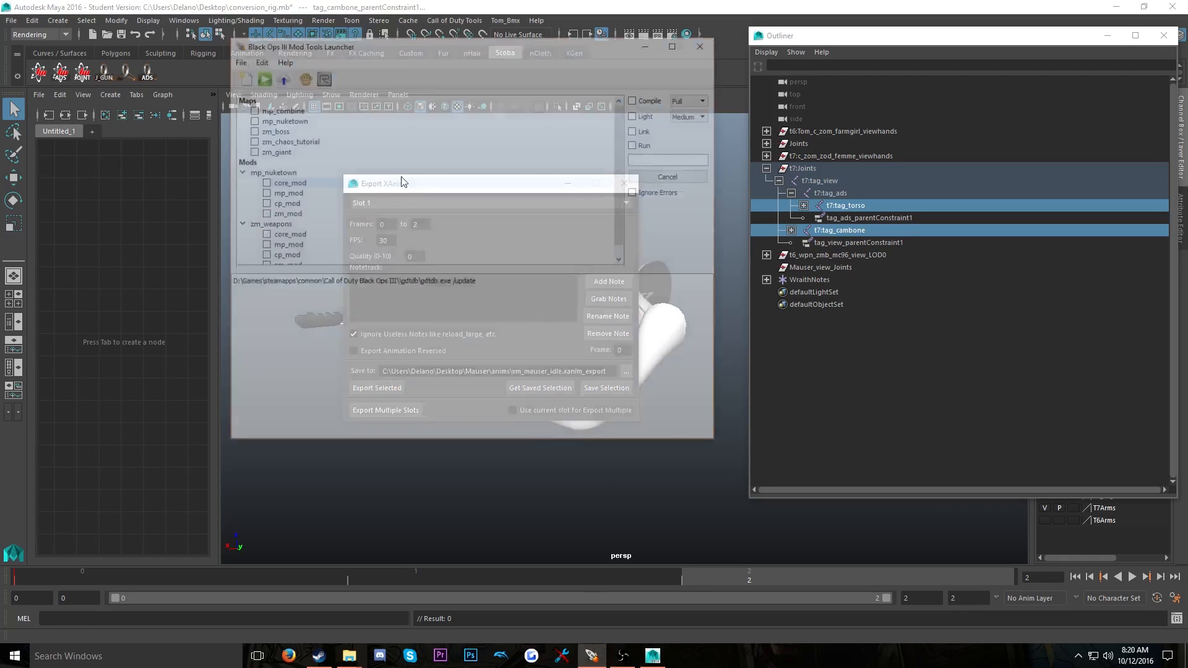
click(308, 76)
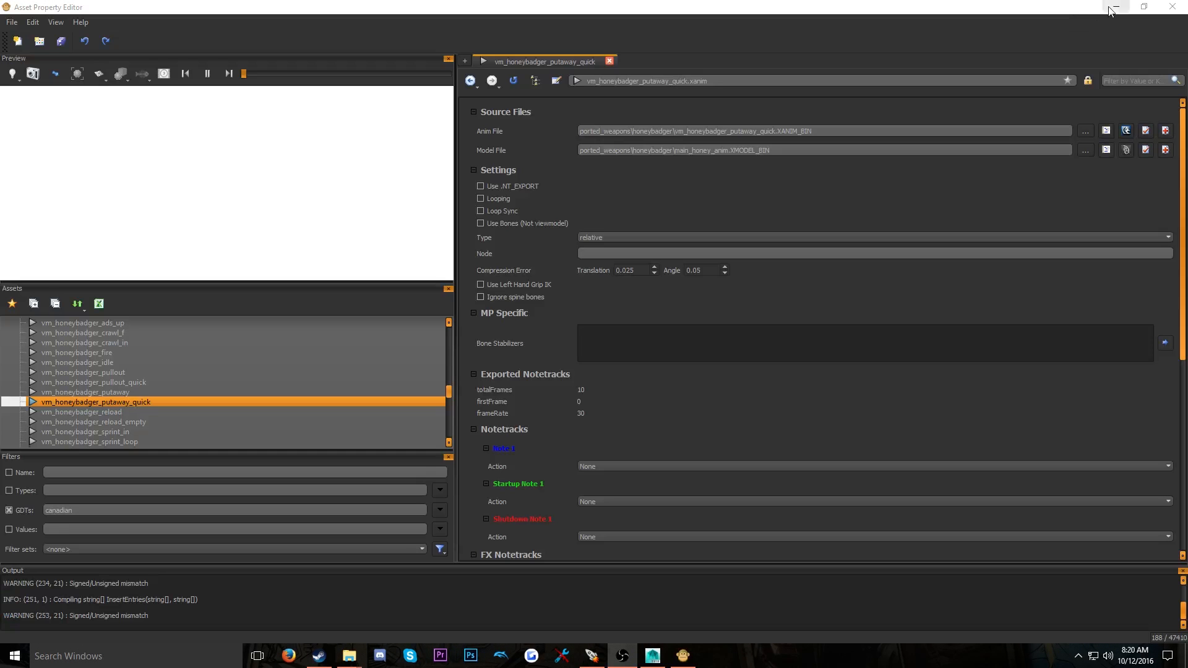
click(1112, 8)
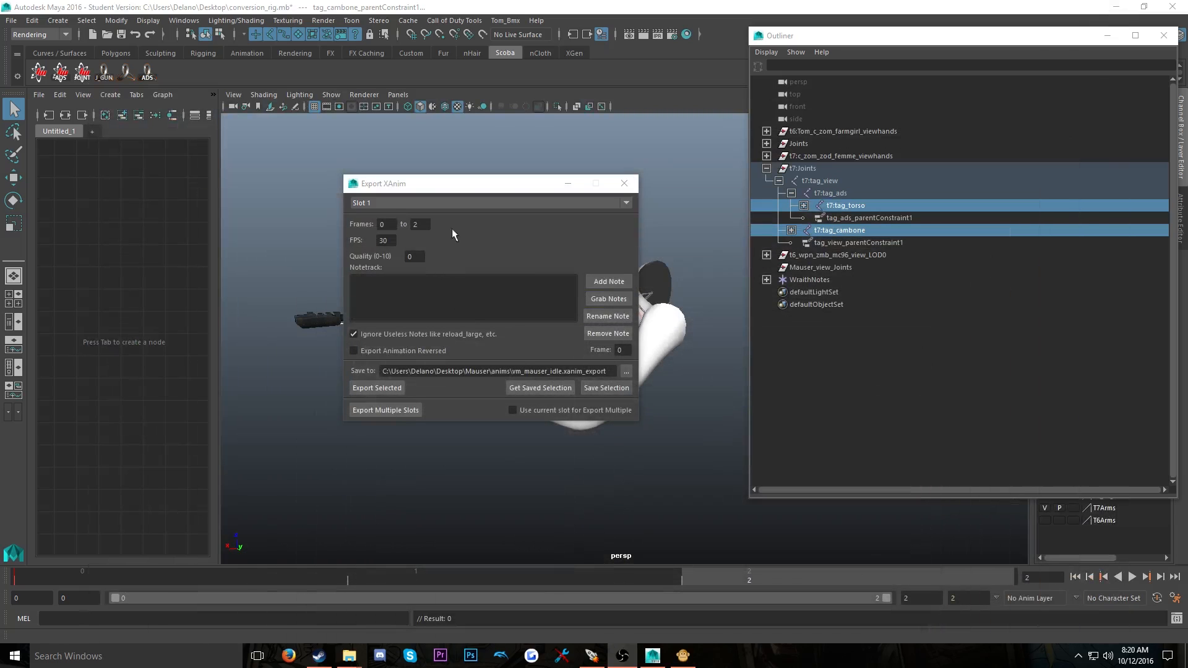
Decline exporting from the unsaved scene and reselect vm_mauser_idle.xanim_export as the export destination, allowing it to be replaced
click(376, 388)
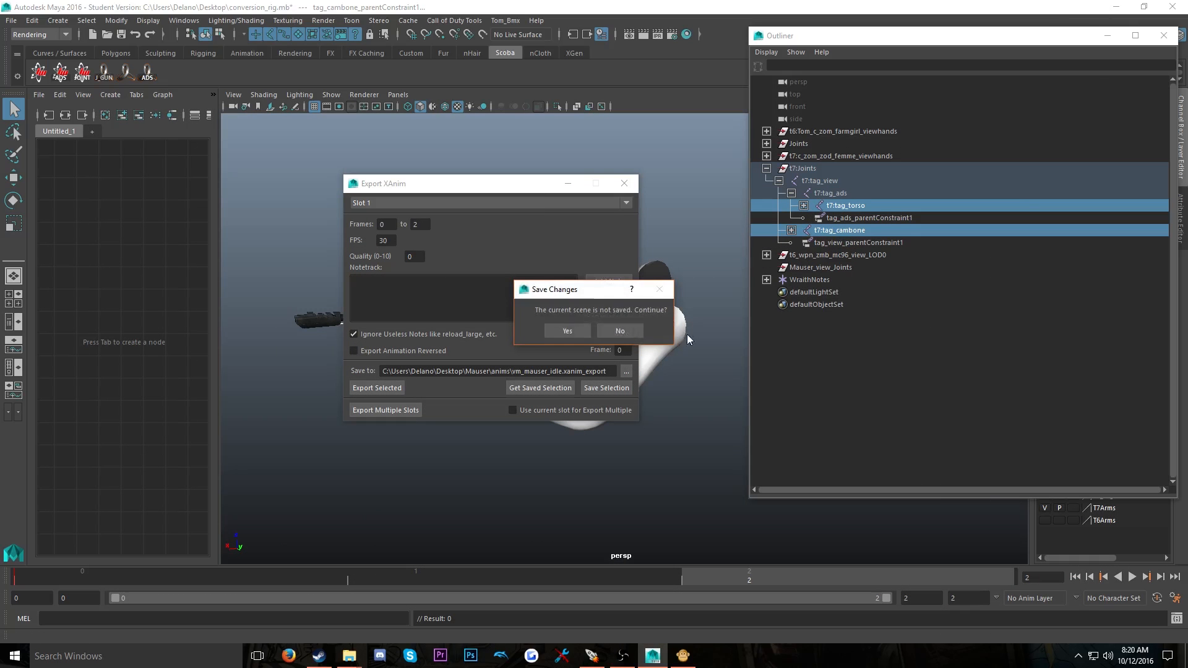
click(619, 331)
click(626, 371)
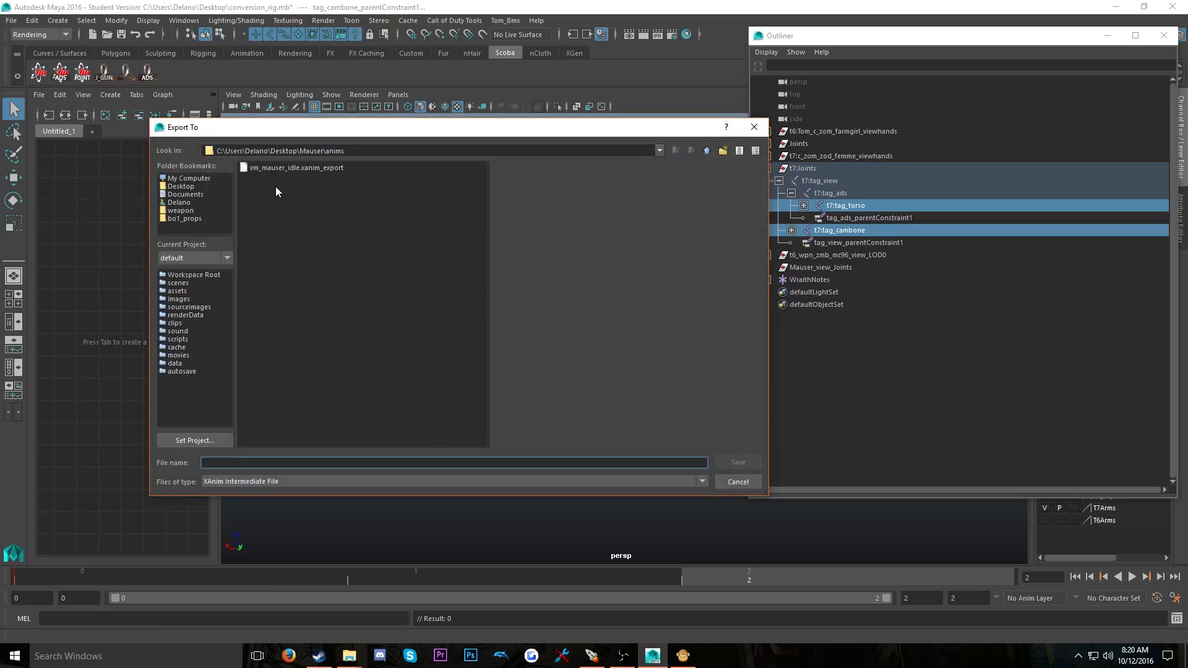
click(288, 170)
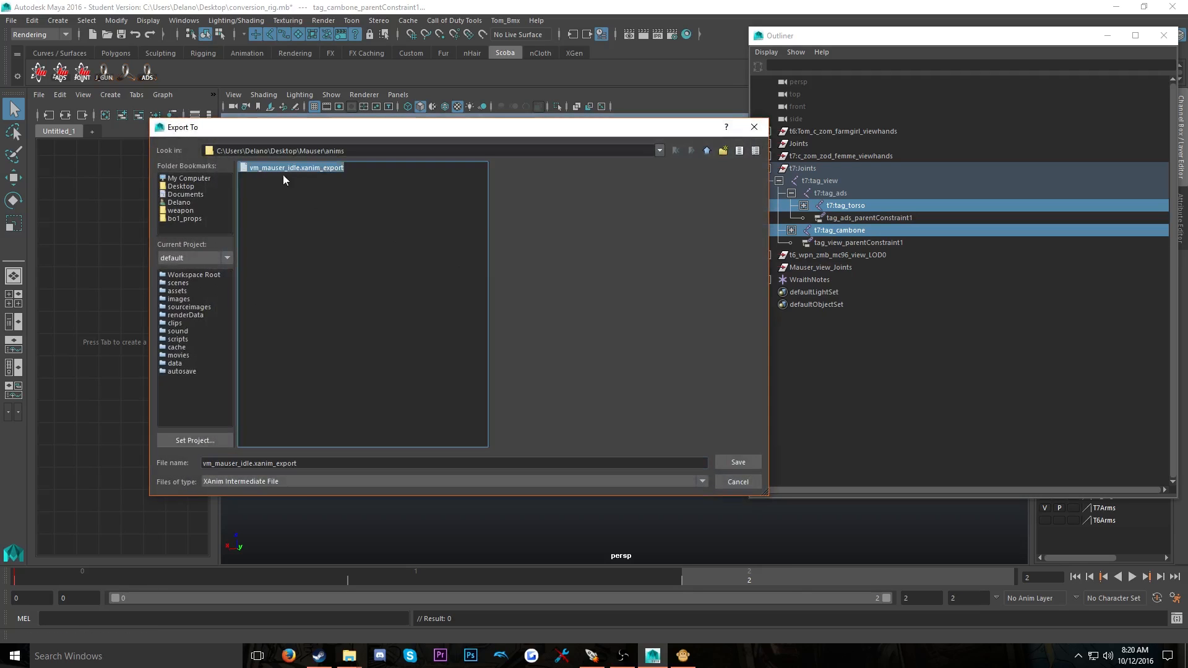
double_click(317, 167)
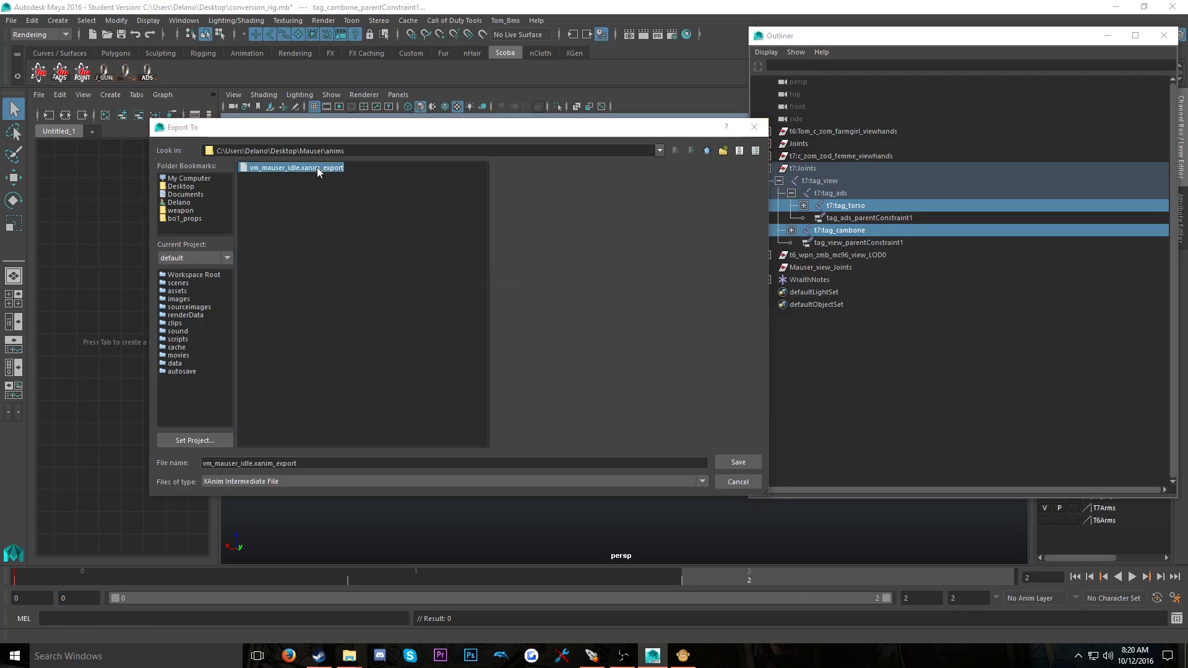
click(433, 329)
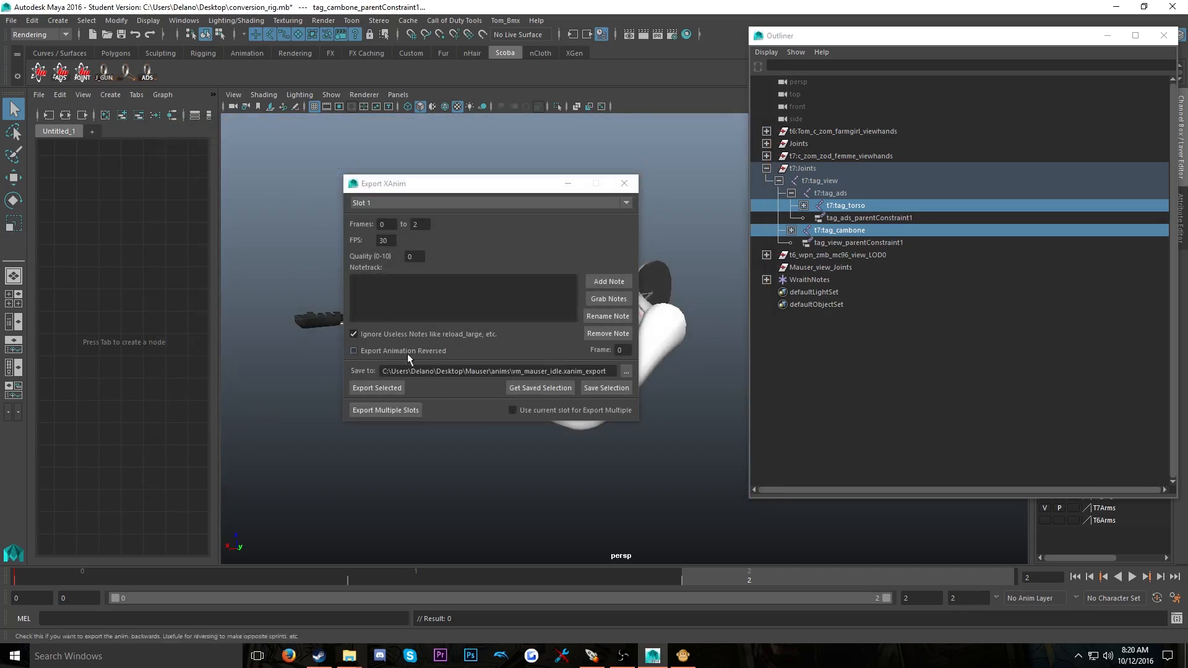
click(626, 371)
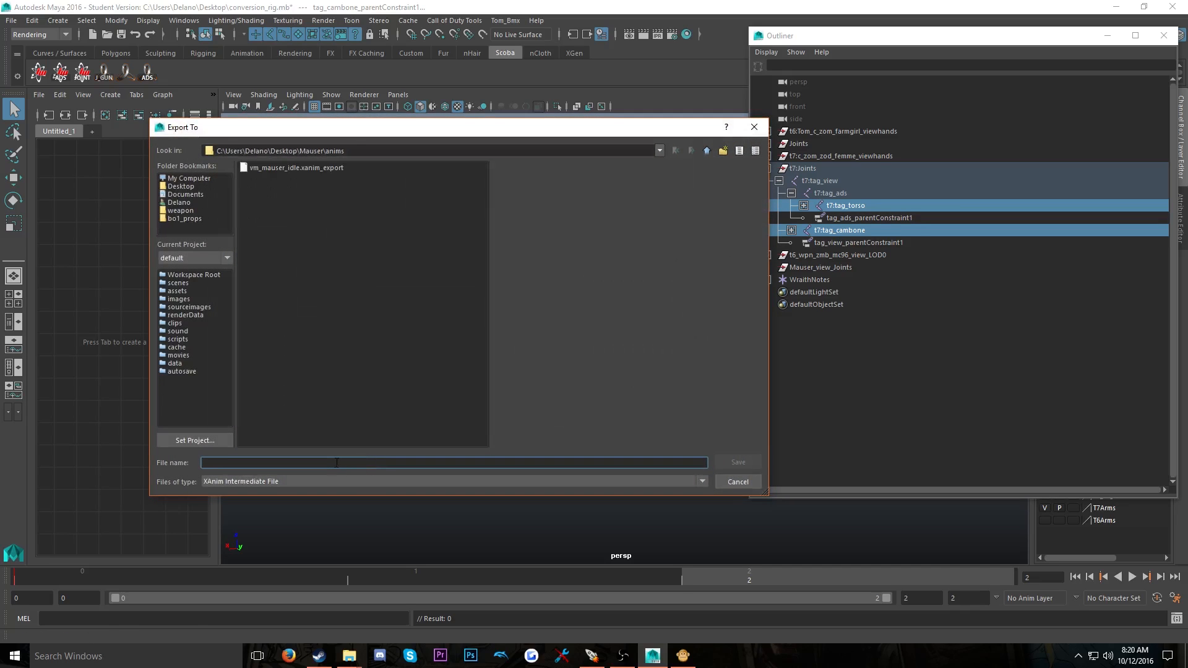
text(vm)
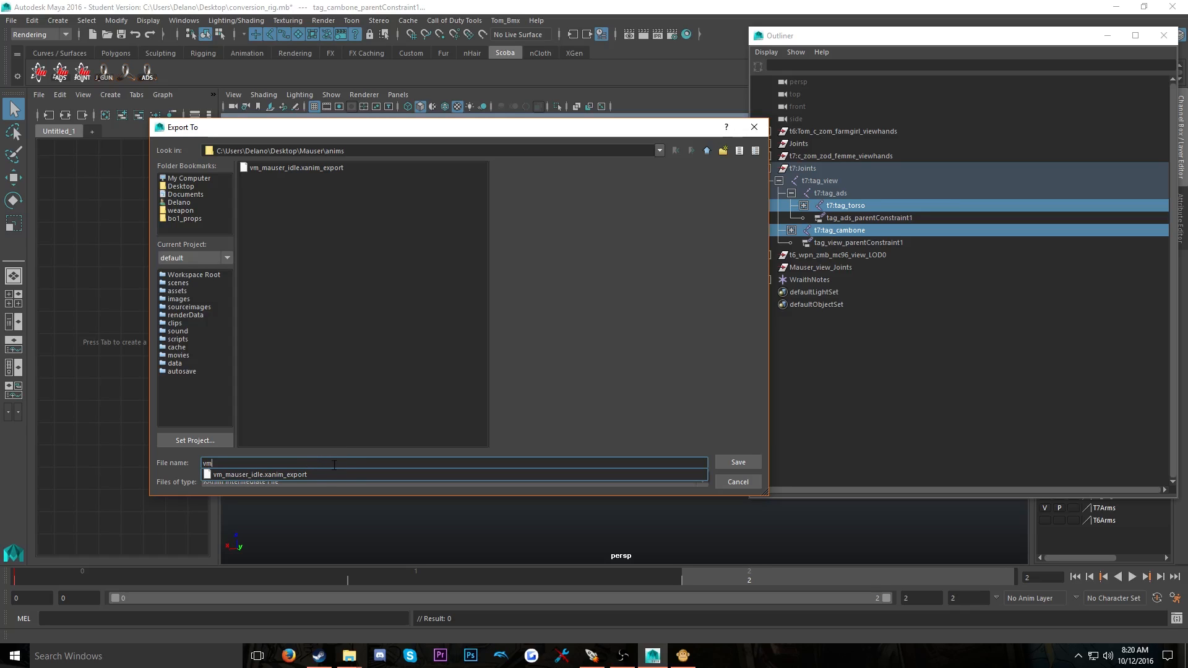
click(737, 482)
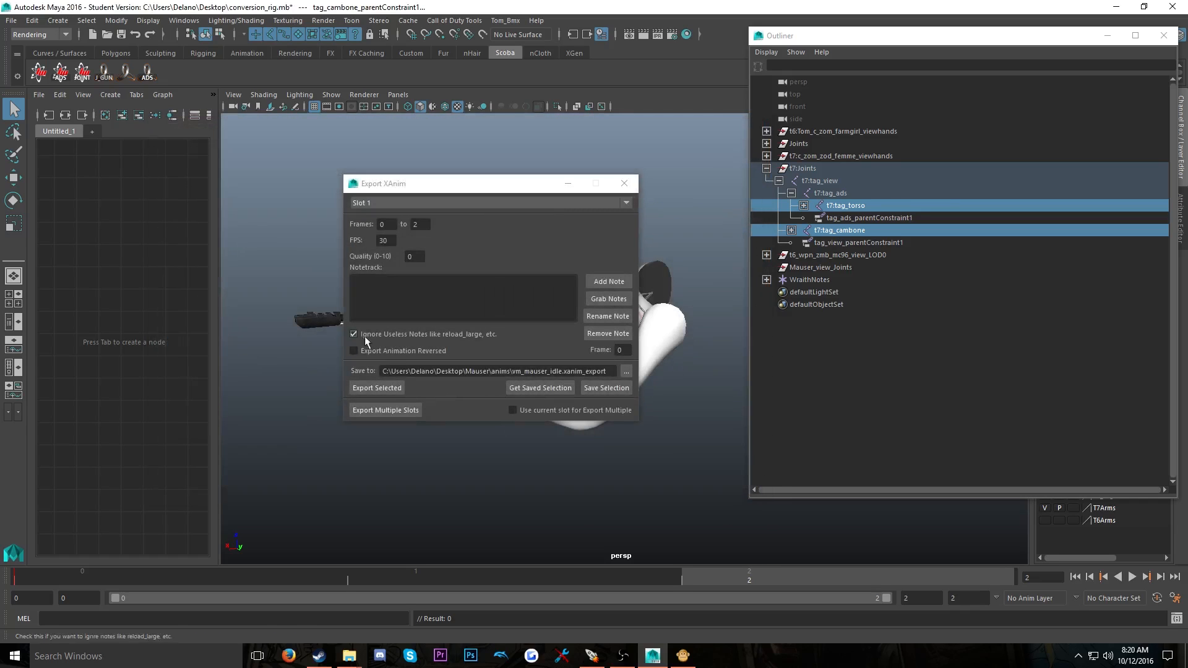
Export the selected joints over vm_mauser_idle.xanim_export, continuing with the scene unsaved, and close the XAnim export
click(626, 371)
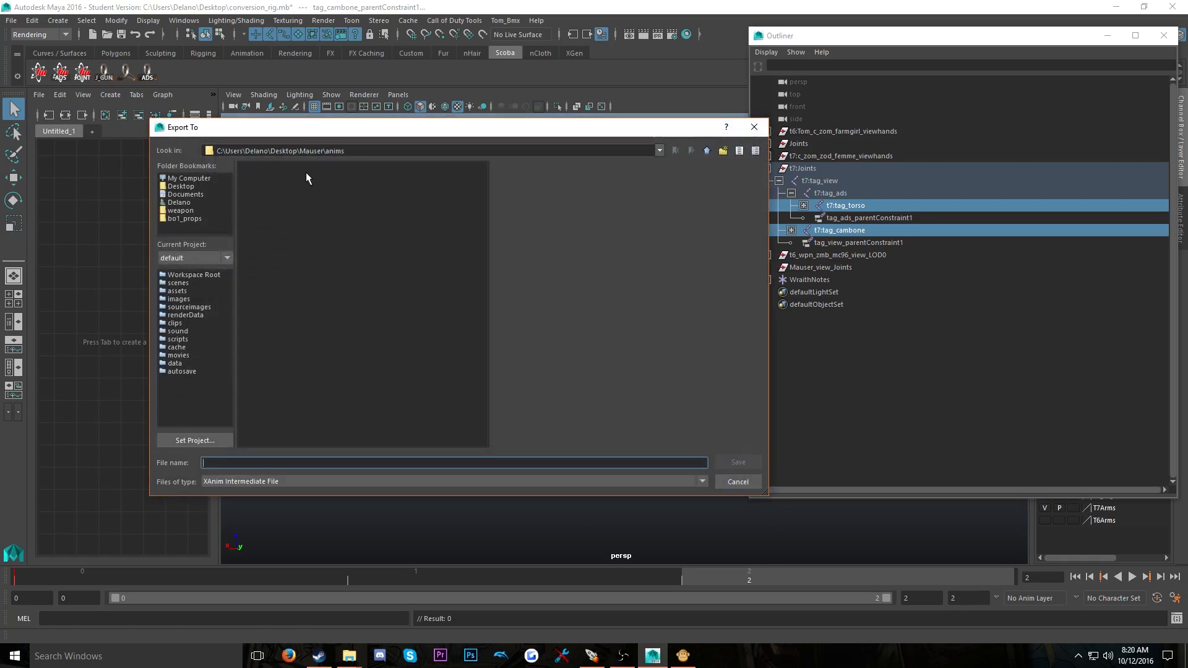
double_click(286, 175)
click(433, 329)
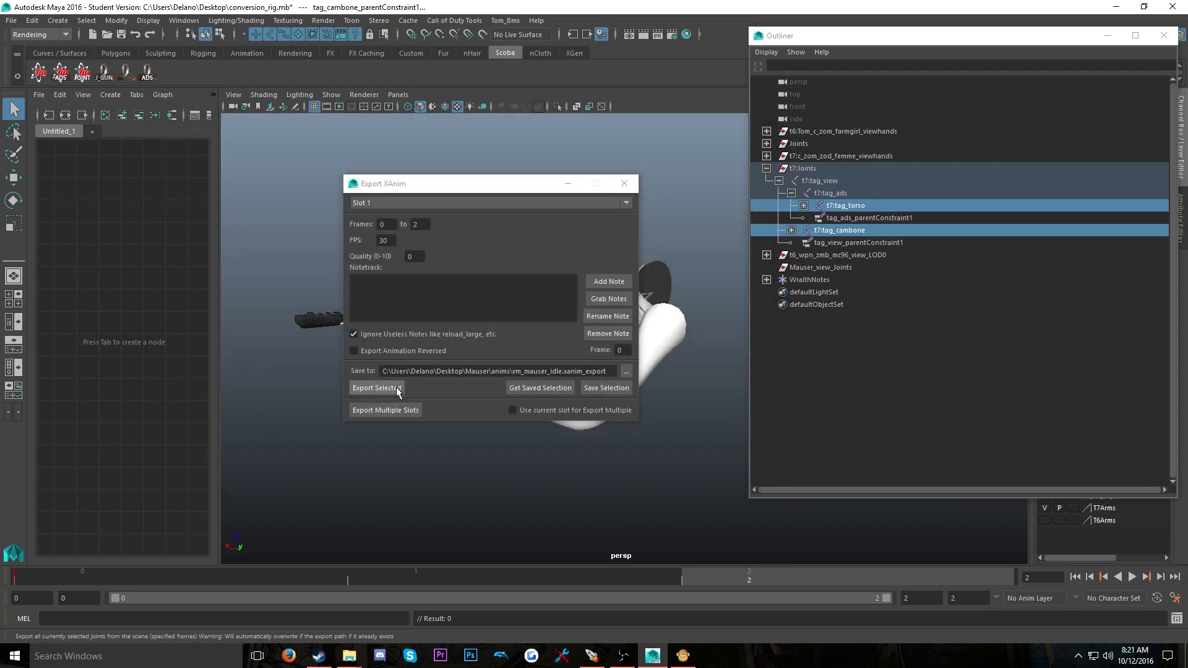
click(384, 388)
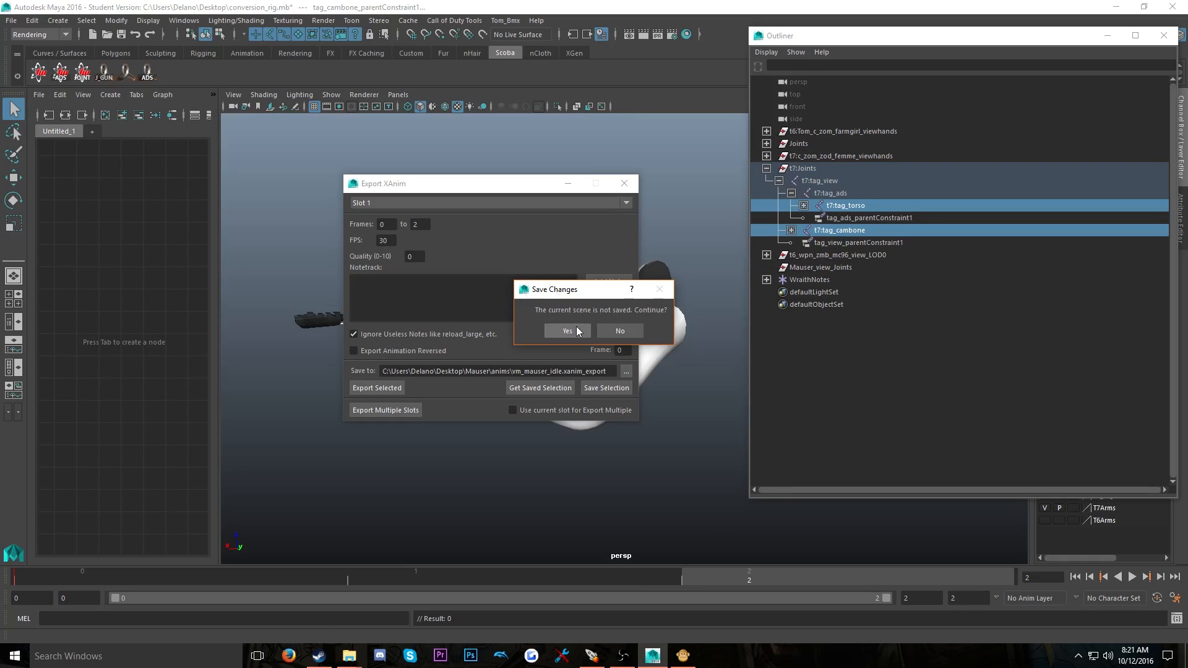
click(567, 331)
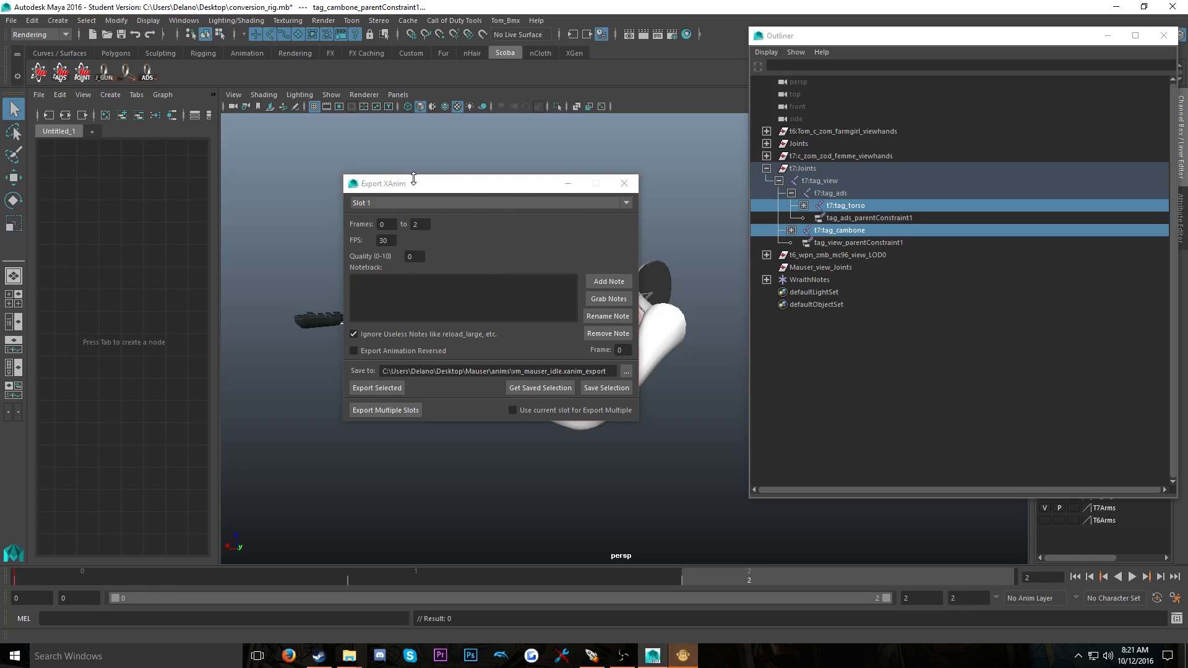
click(624, 184)
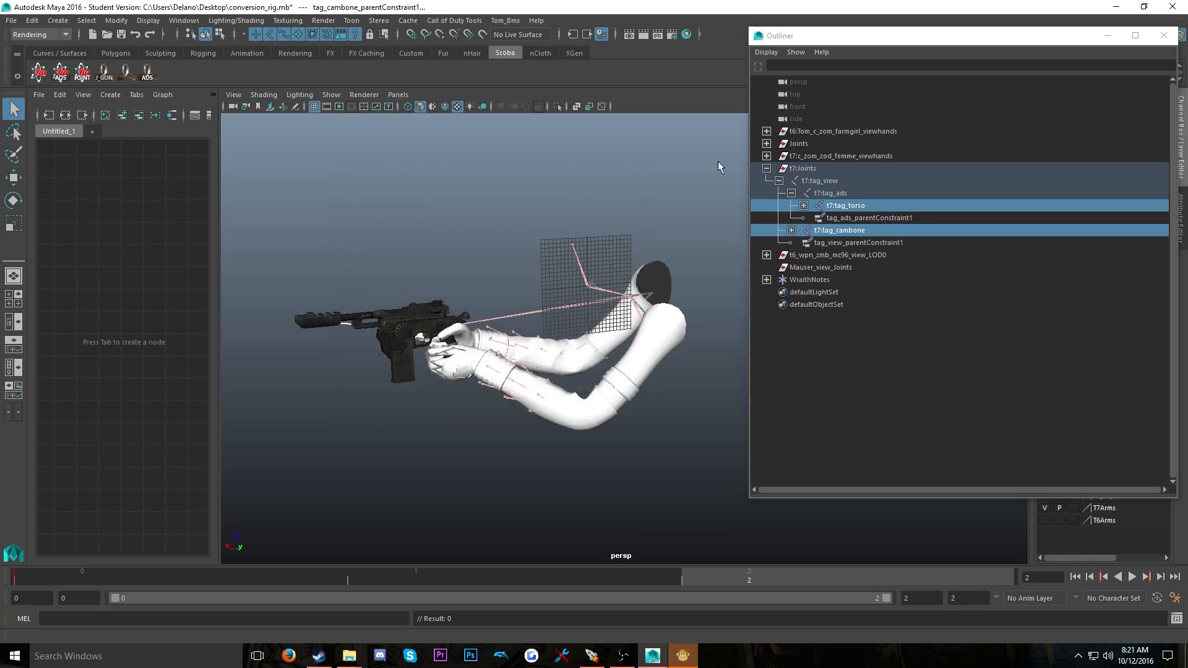
Open conversion_rig.mb from the desktop Mauser folder without saving the current scene, and widen the perspective viewport
key(ctrl+o)
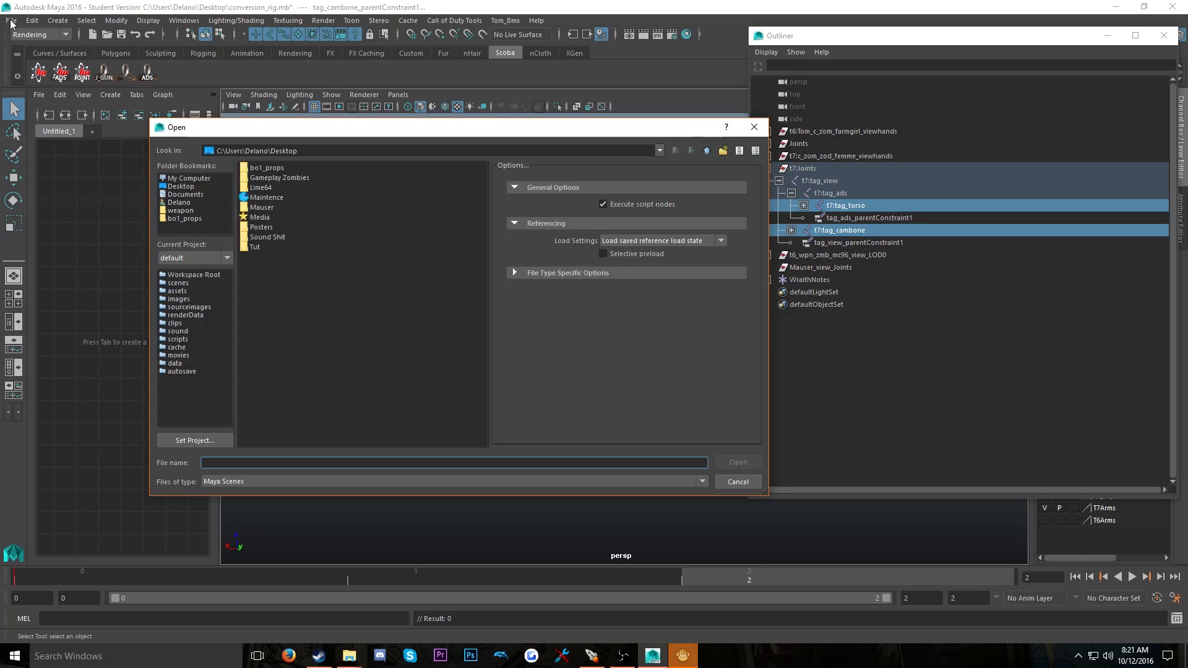
double_click(262, 217)
double_click(275, 178)
click(585, 334)
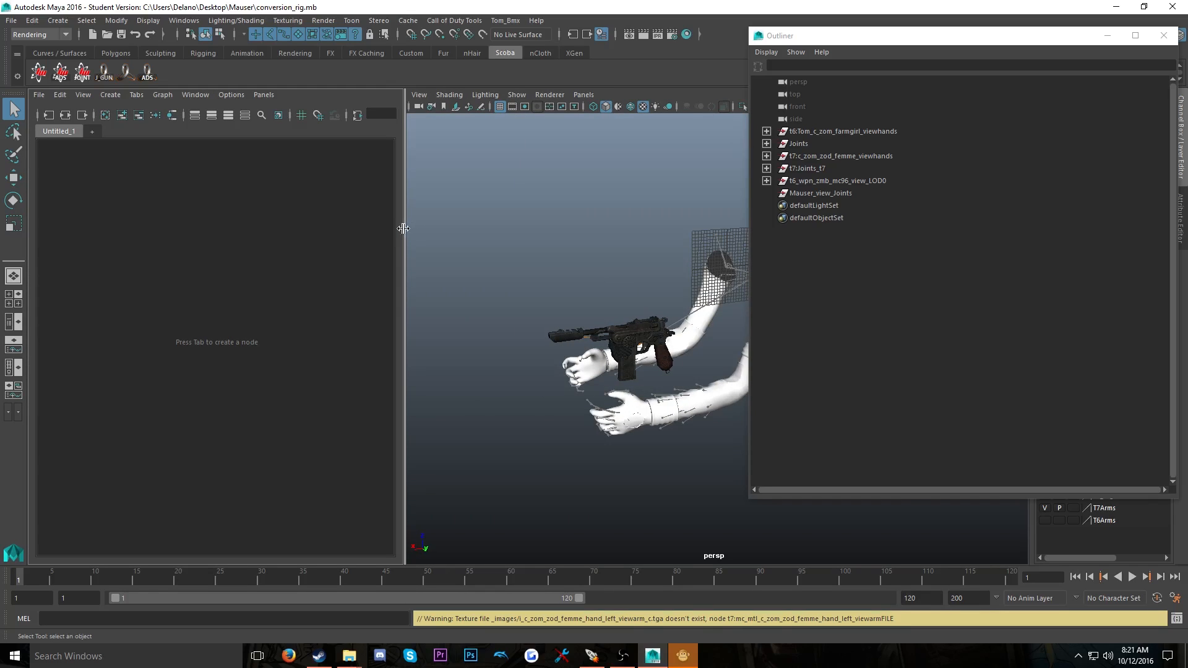
drag(405, 229, 218, 254)
alt+drag(504, 392, 547, 383)
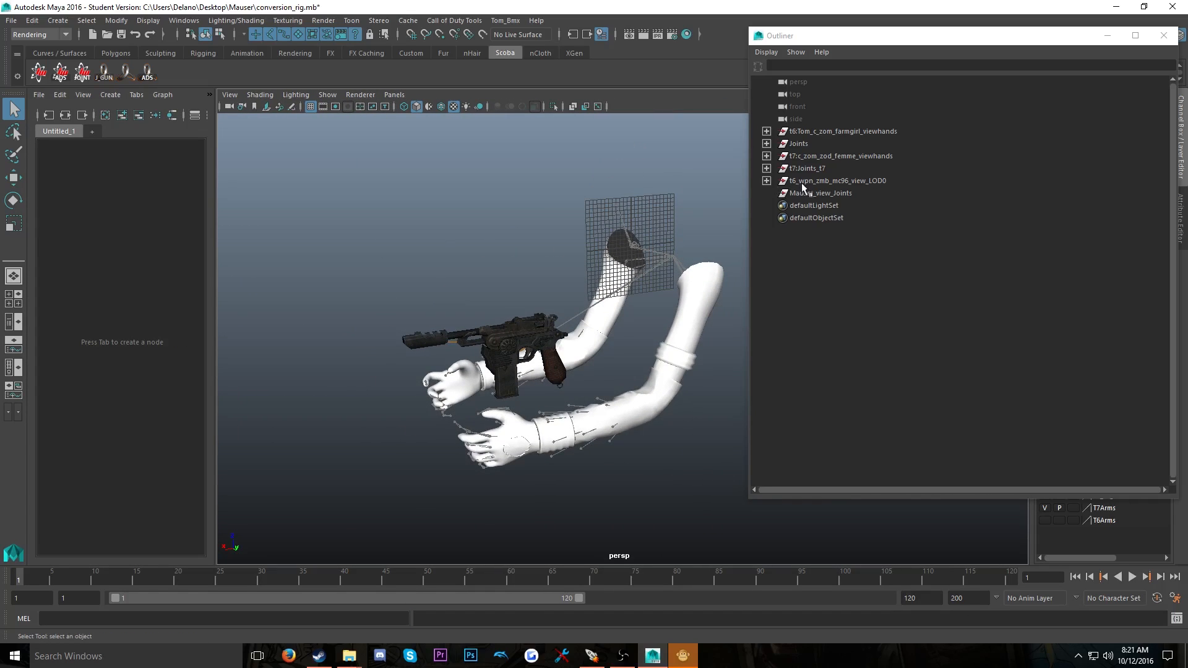
key(ctrl+z)
Load viewmodel_zomb_mauser_idle_ANIM from the exported Mauser xanims folder onto the rig
key(alt+Tab)
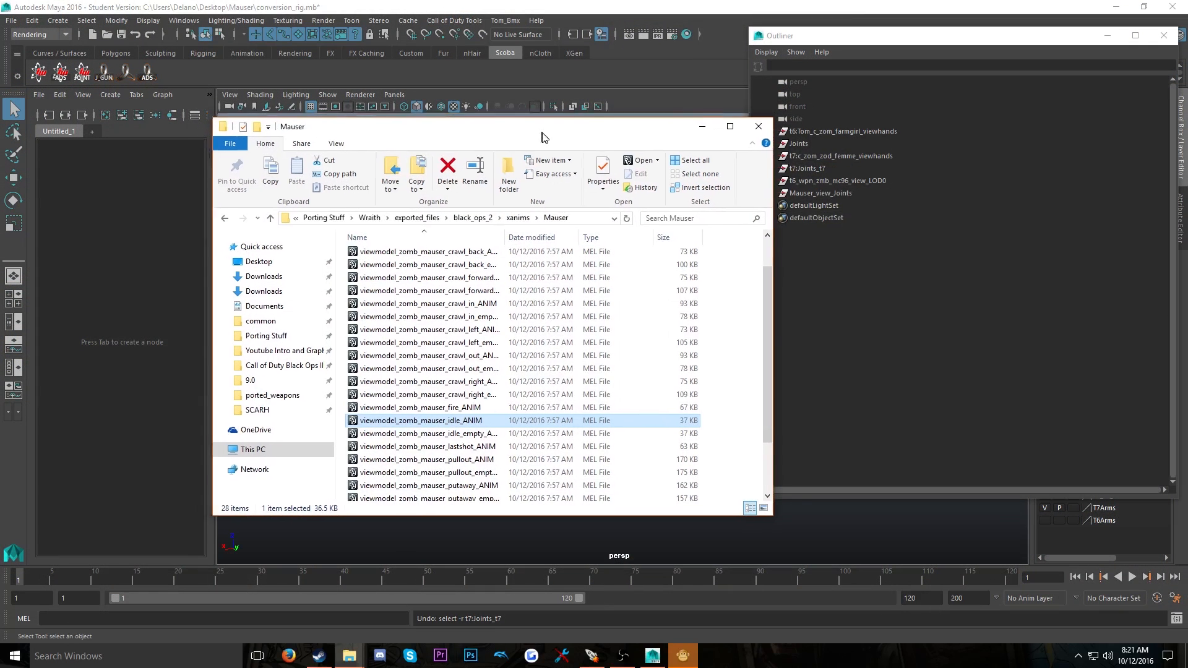
drag(541, 136, 593, 113)
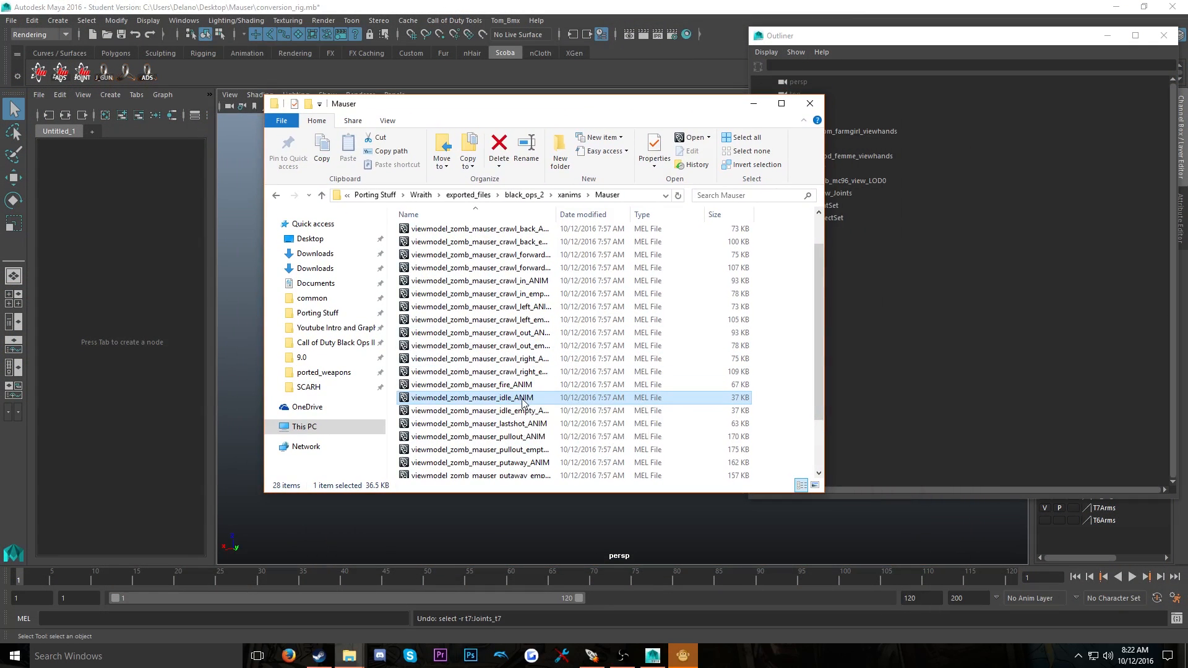
drag(522, 403, 250, 351)
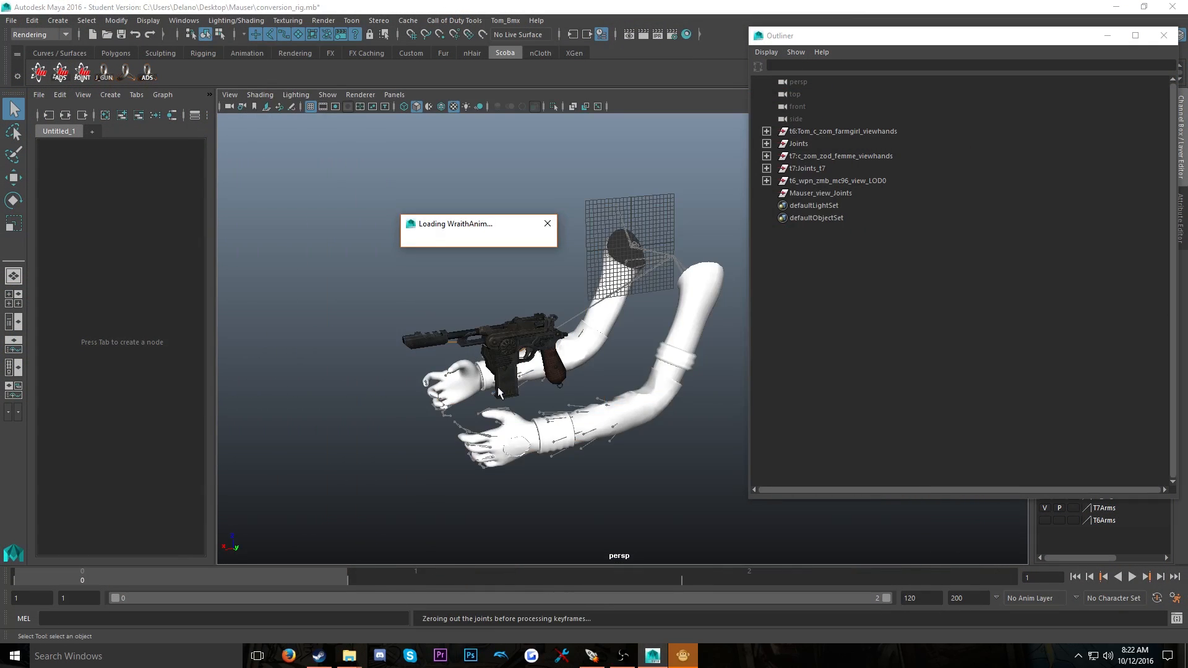
Load viewmodel_zomb_mauser_ads_up_ANIM from the exported Mauser xanims folder onto the rig
click(349, 655)
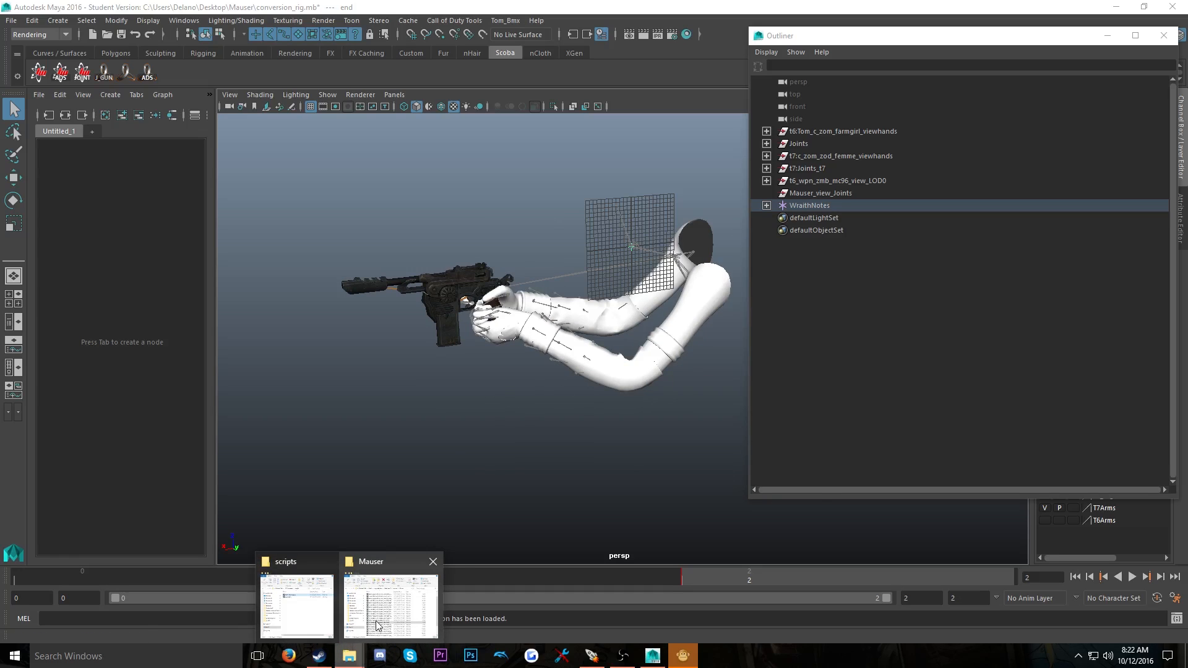
click(379, 622)
click(508, 271)
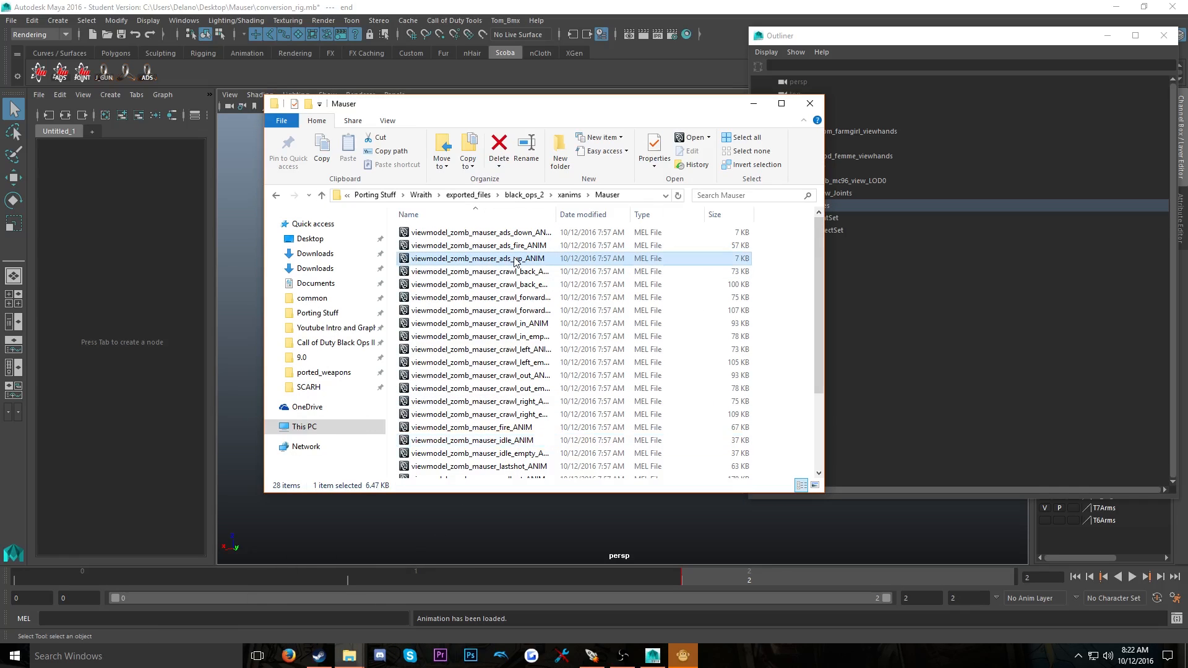
click(530, 235)
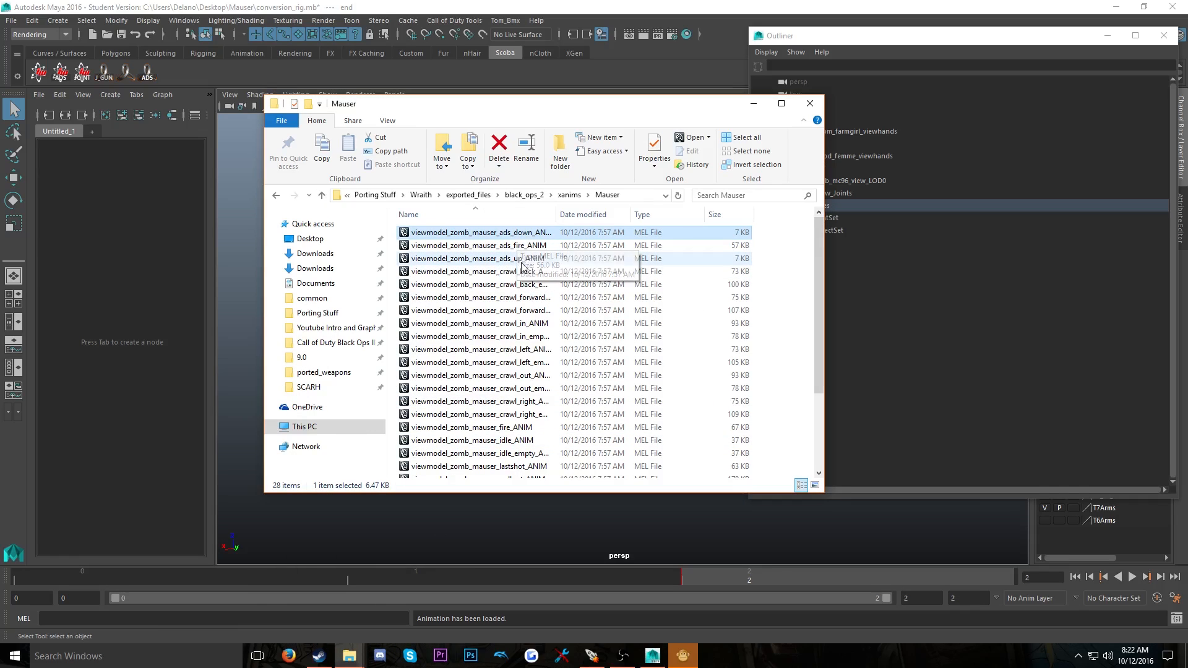
click(493, 259)
drag(484, 263, 254, 293)
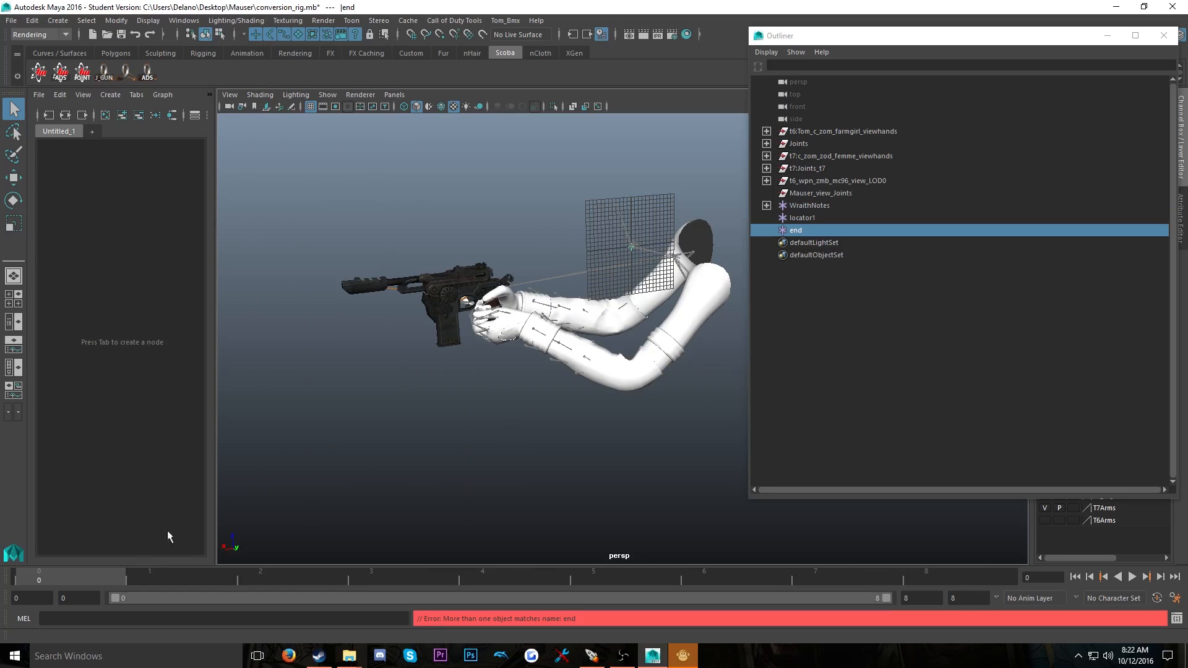
Scrub the animation and examine it through the FirstPerson90 camera with the Outliner minimized, and return to the persp view
drag(126, 572, 5, 538)
click(400, 94)
mouse_move(436, 109)
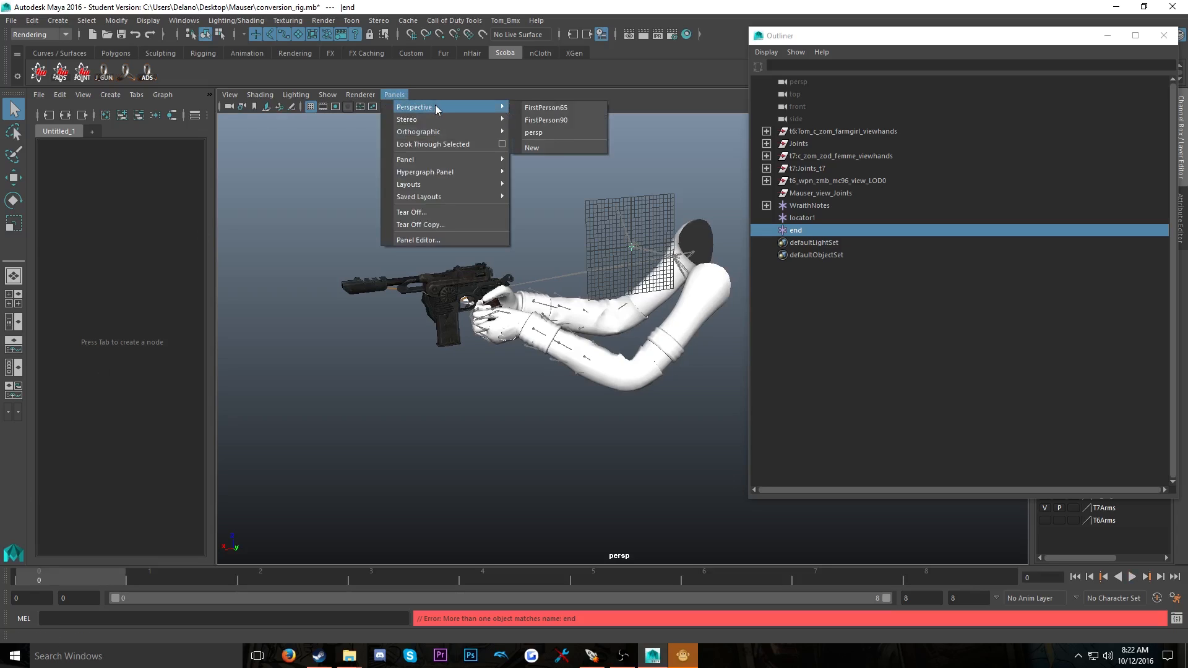
click(568, 121)
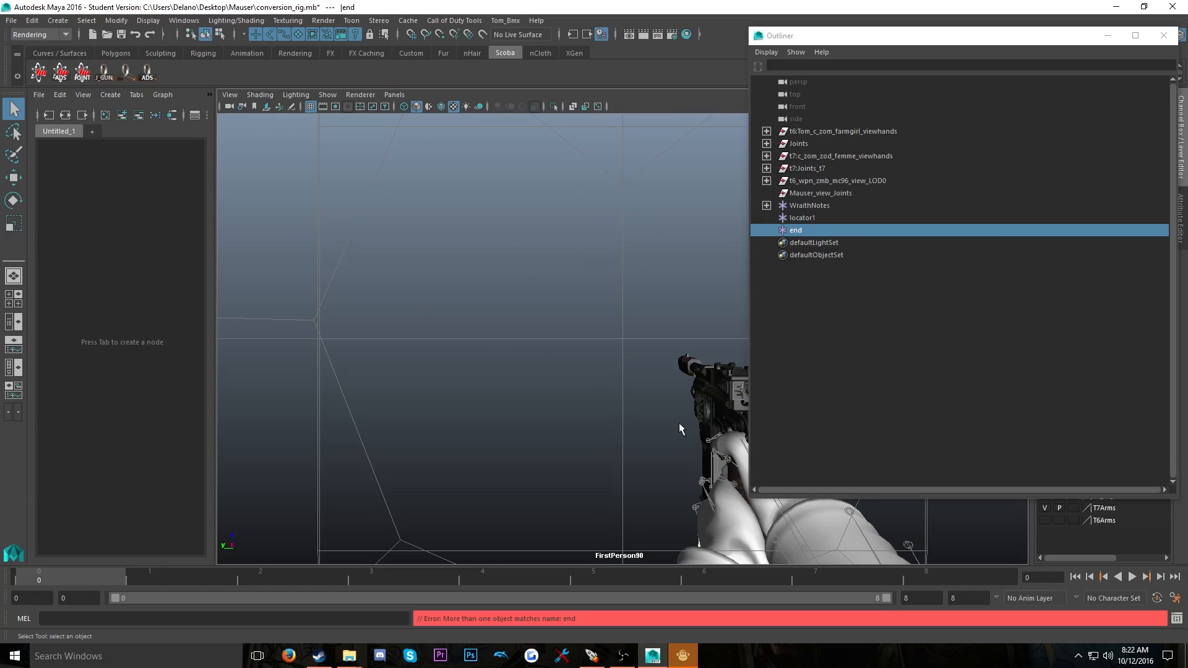
click(1107, 36)
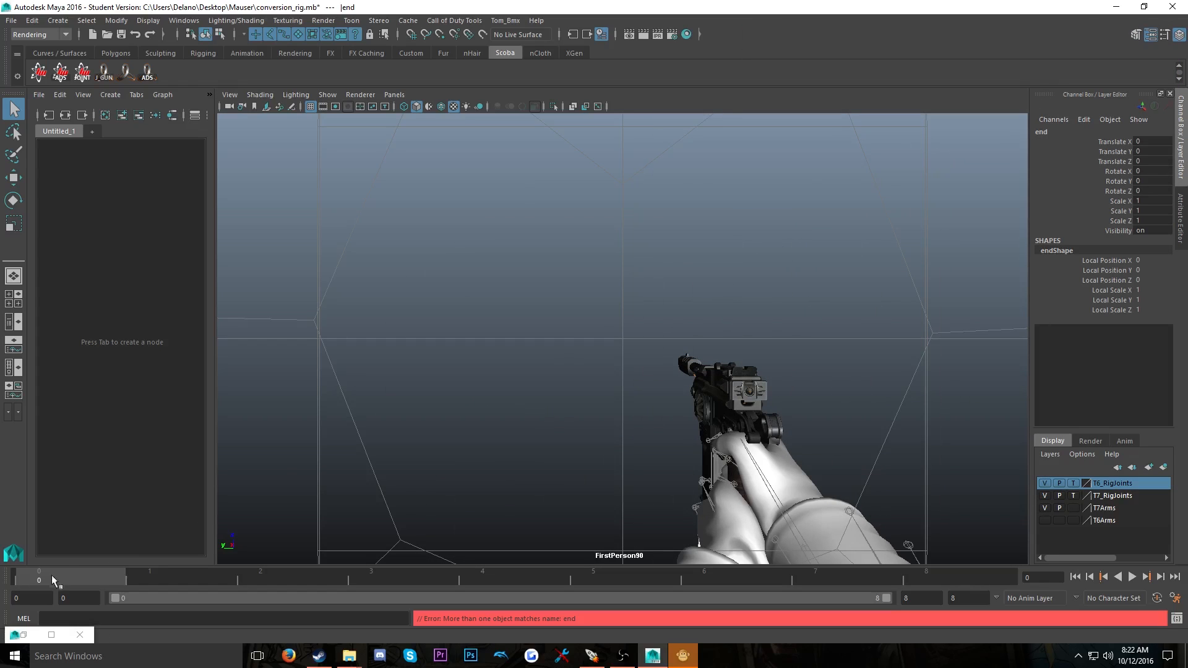
drag(65, 573, 67, 470)
click(394, 95)
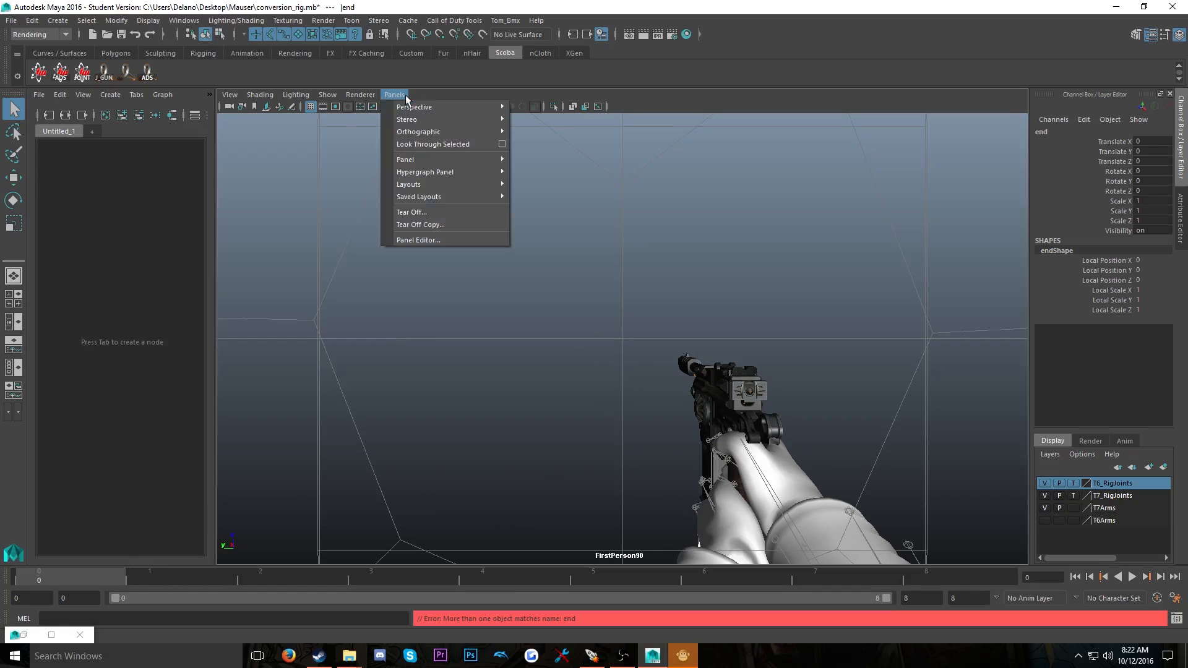
mouse_move(433, 107)
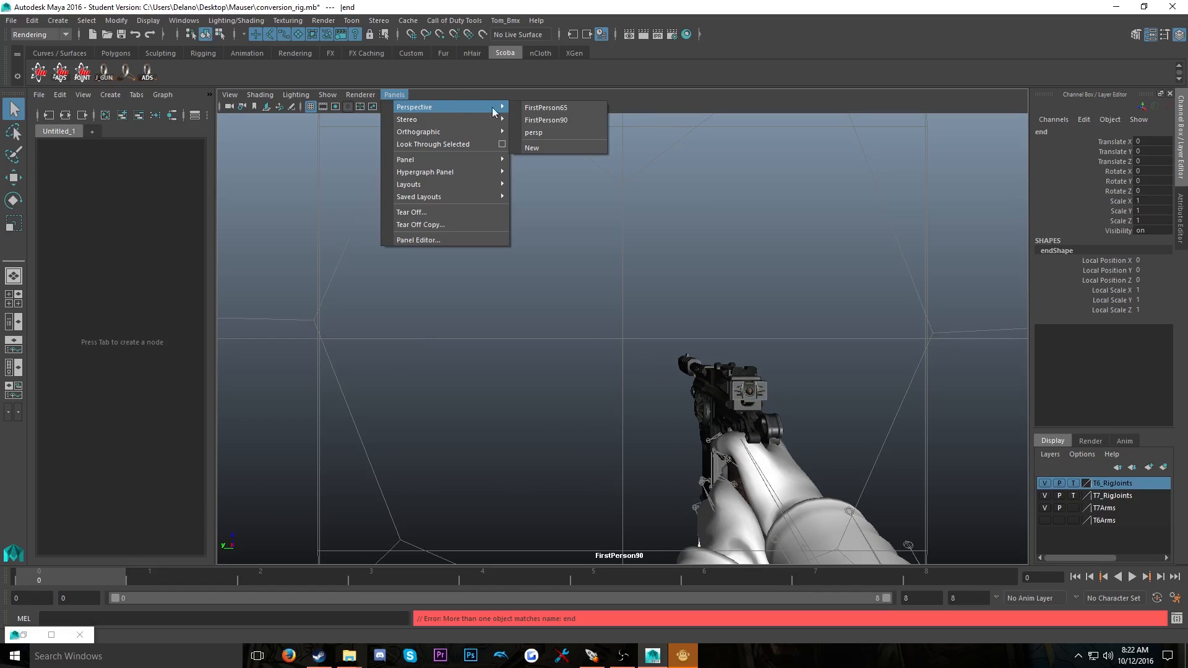
click(530, 130)
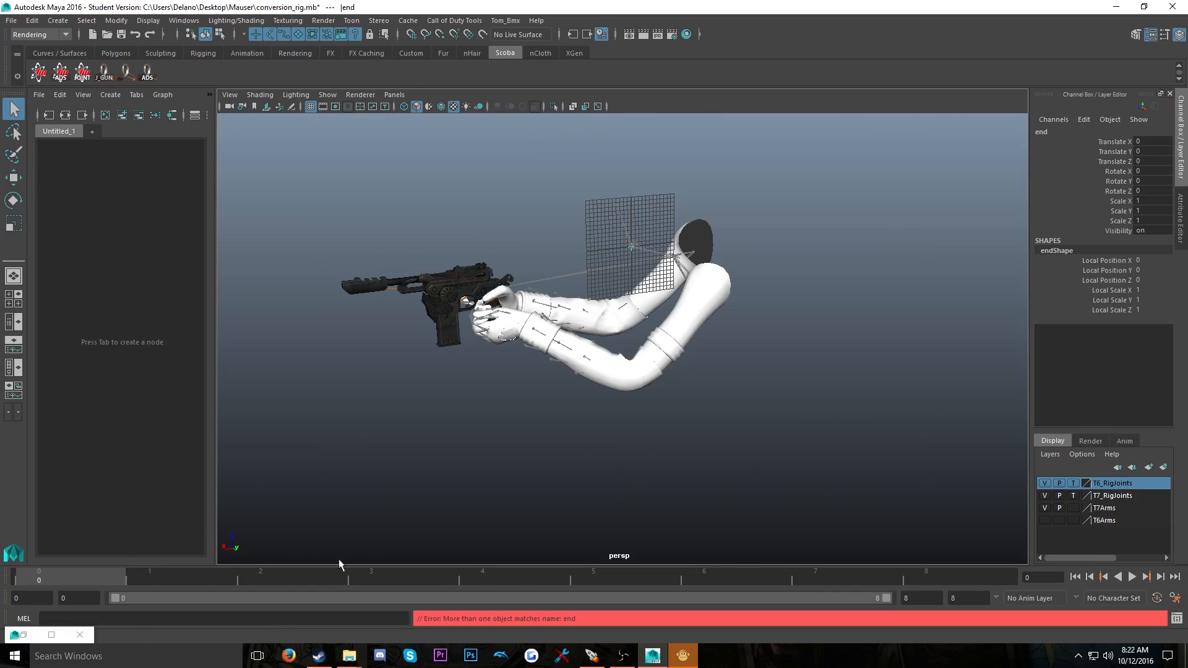
alt+drag(424, 423, 428, 413)
Restore the Outliner beside the viewport and select t7:Joints_t7 with its full hierarchy
click(52, 635)
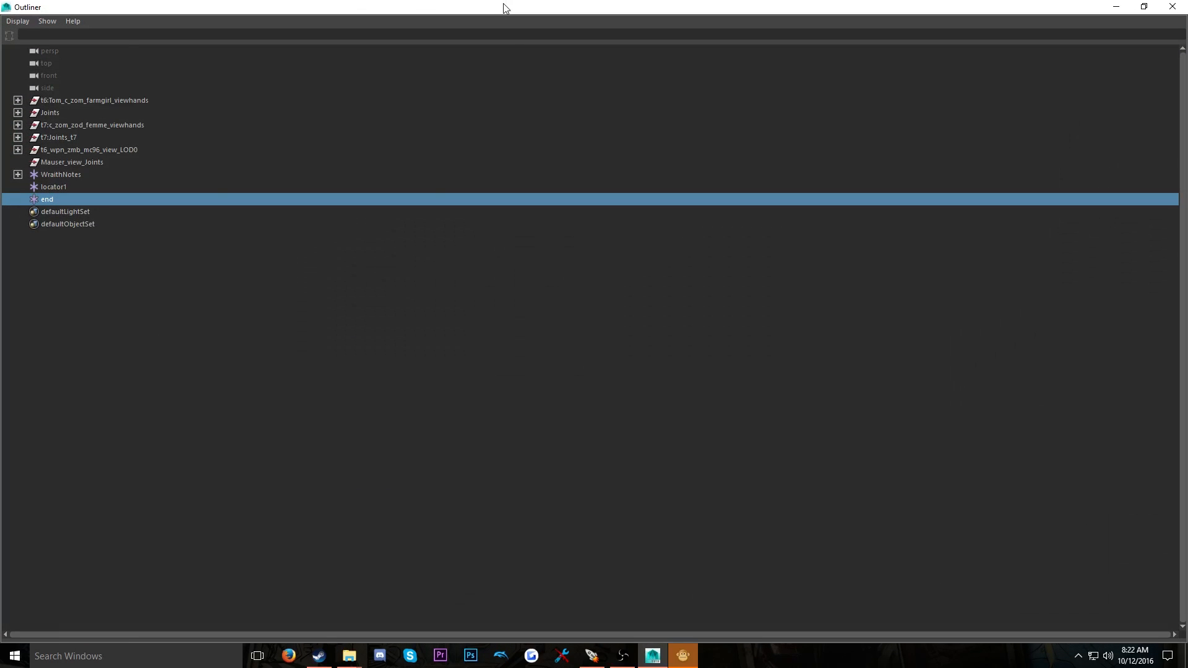
double_click(504, 8)
drag(816, 35, 803, 88)
click(798, 231)
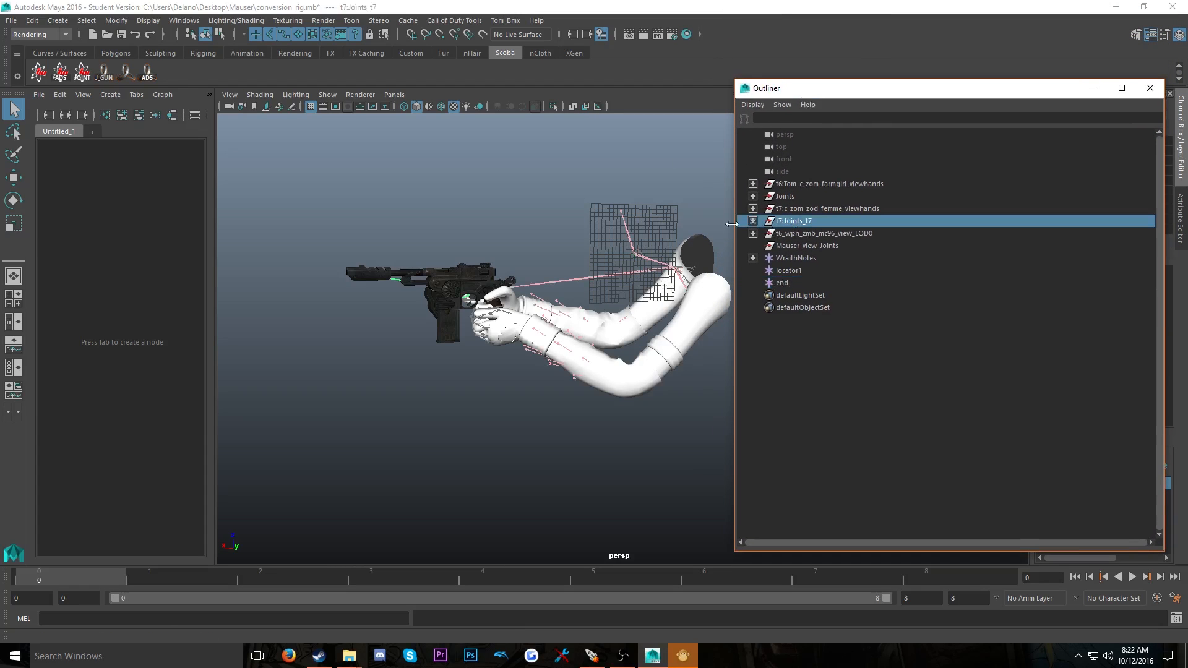
click(87, 21)
click(99, 77)
mouse_move(349, 654)
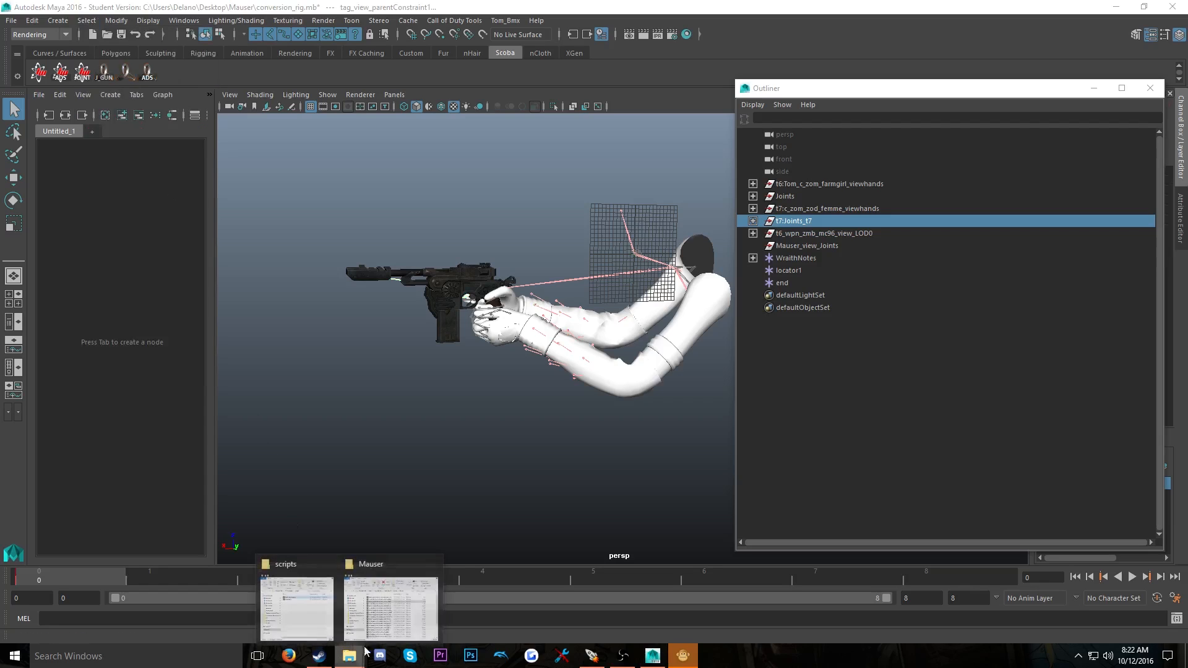
Run the removeNamespace MEL script from the T7 Conversion scripts folder on the selected T7 joints
click(297, 600)
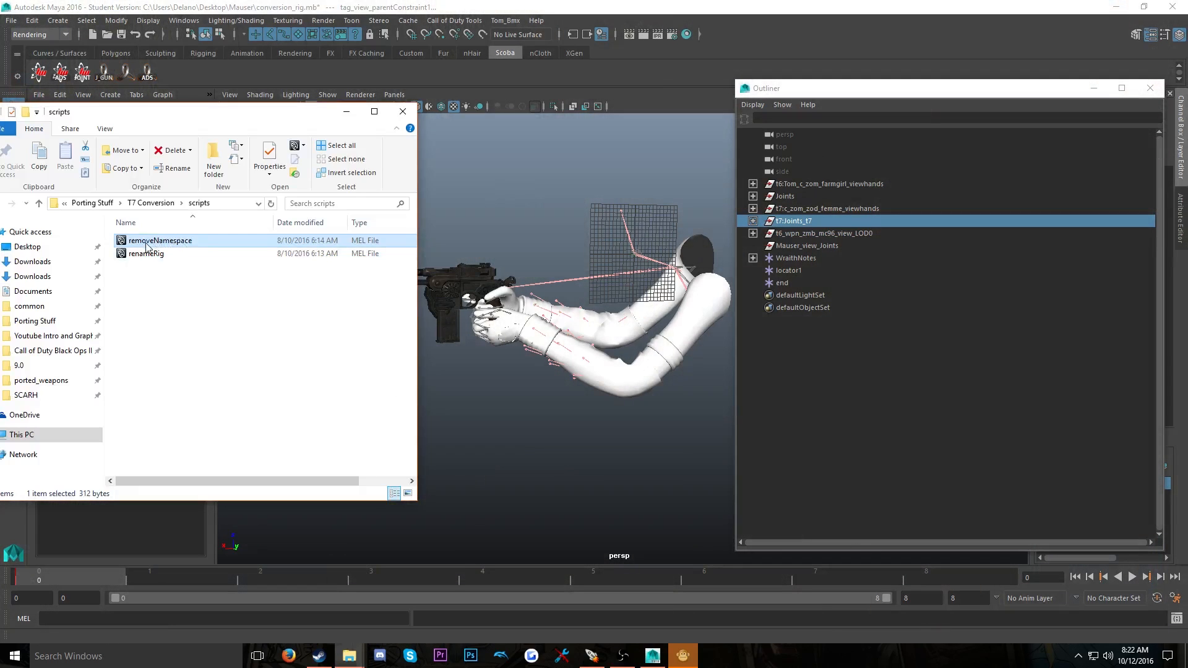
drag(149, 244, 534, 252)
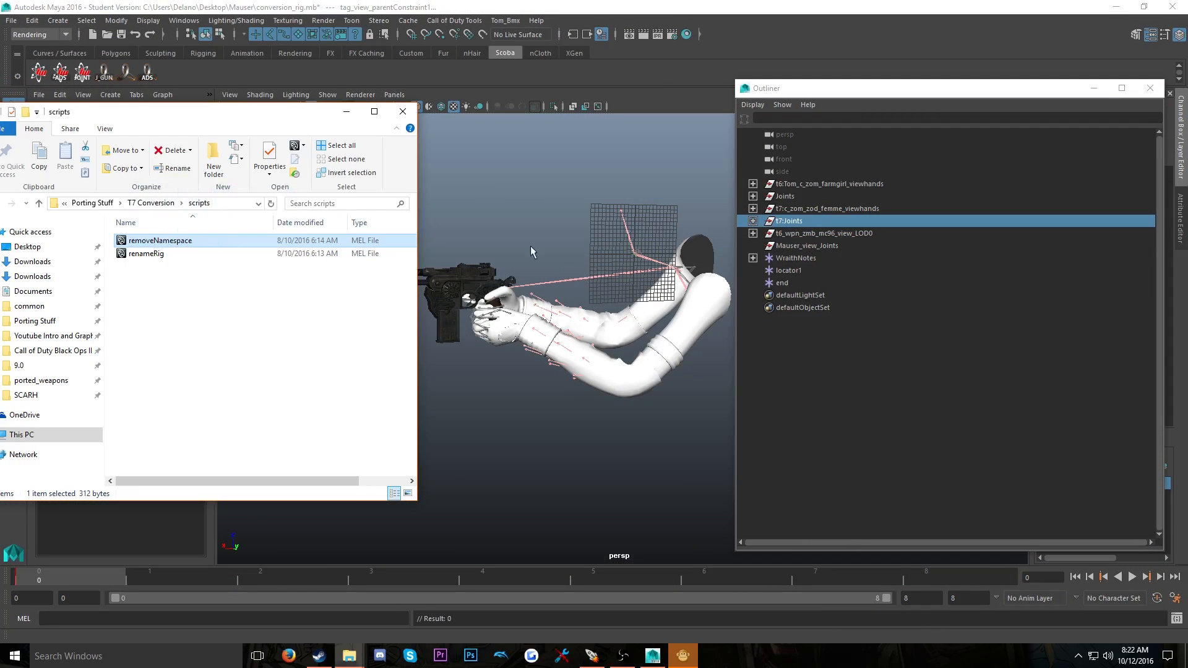
click(347, 111)
Expand t7:Joints down to the children of t7:tag_ads, and select t7:tag_view together with t7:tag_ads
click(752, 220)
click(765, 233)
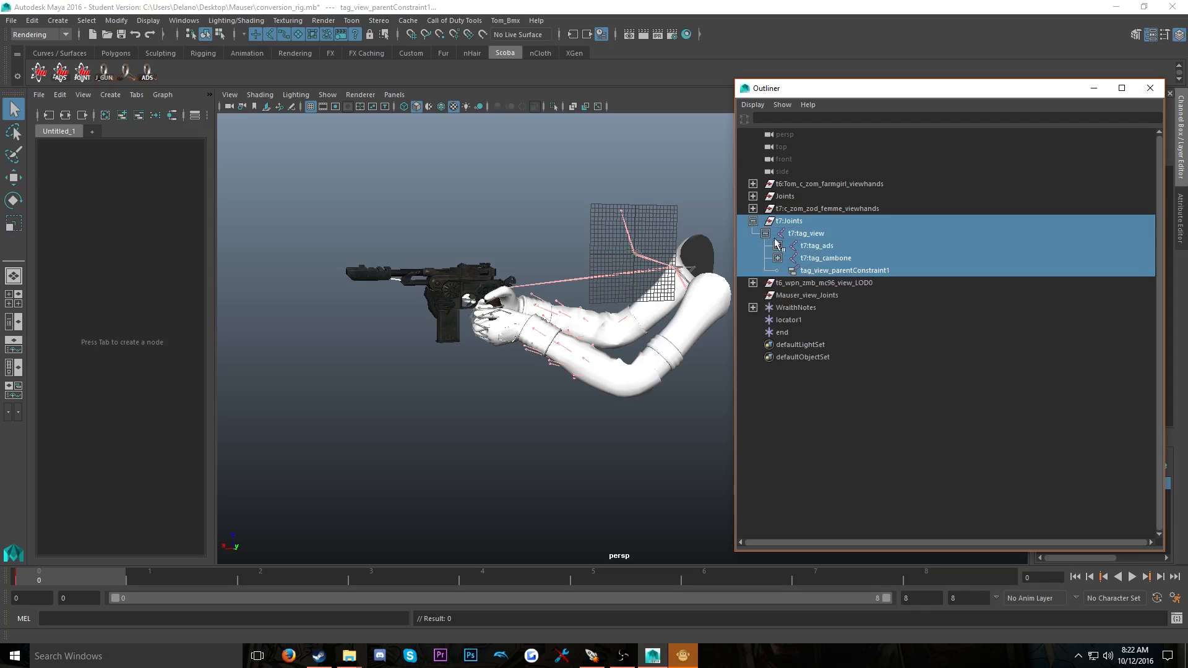
click(807, 245)
click(777, 245)
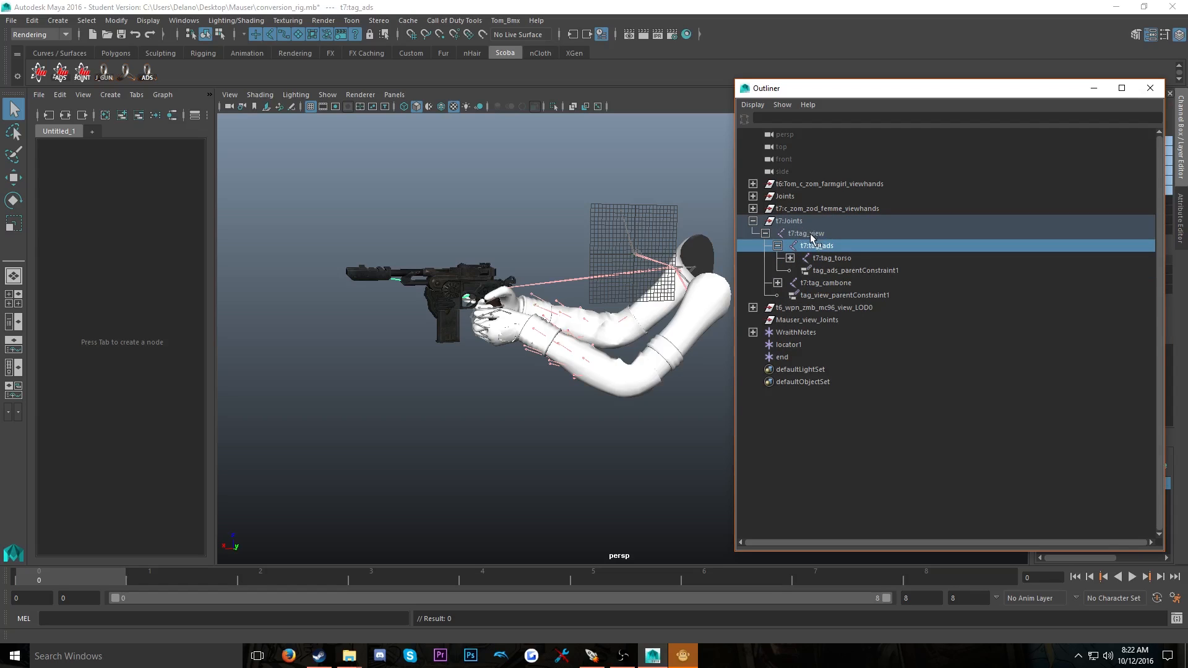
click(808, 233)
ctrl+click(817, 245)
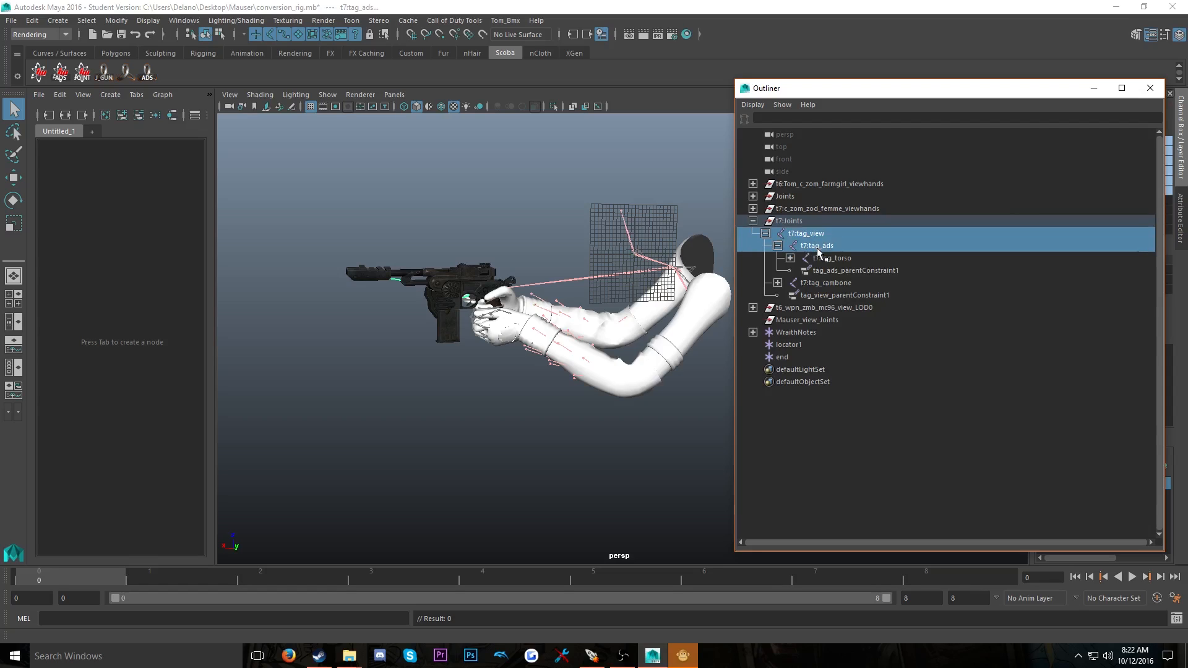
click(148, 74)
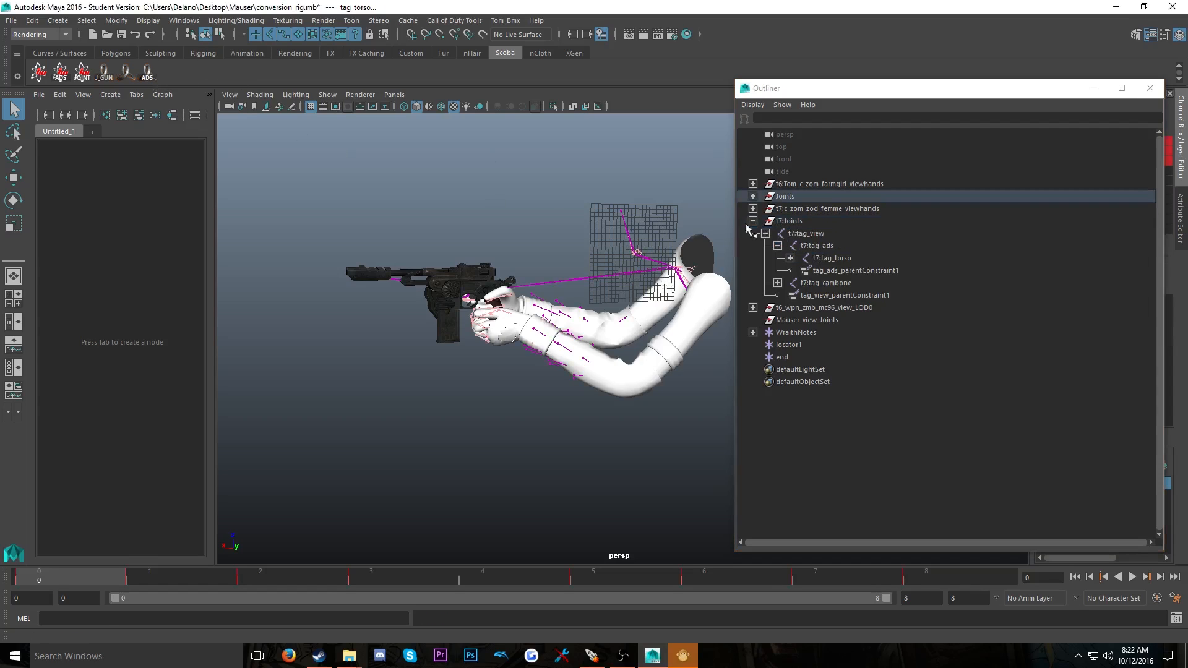
click(765, 208)
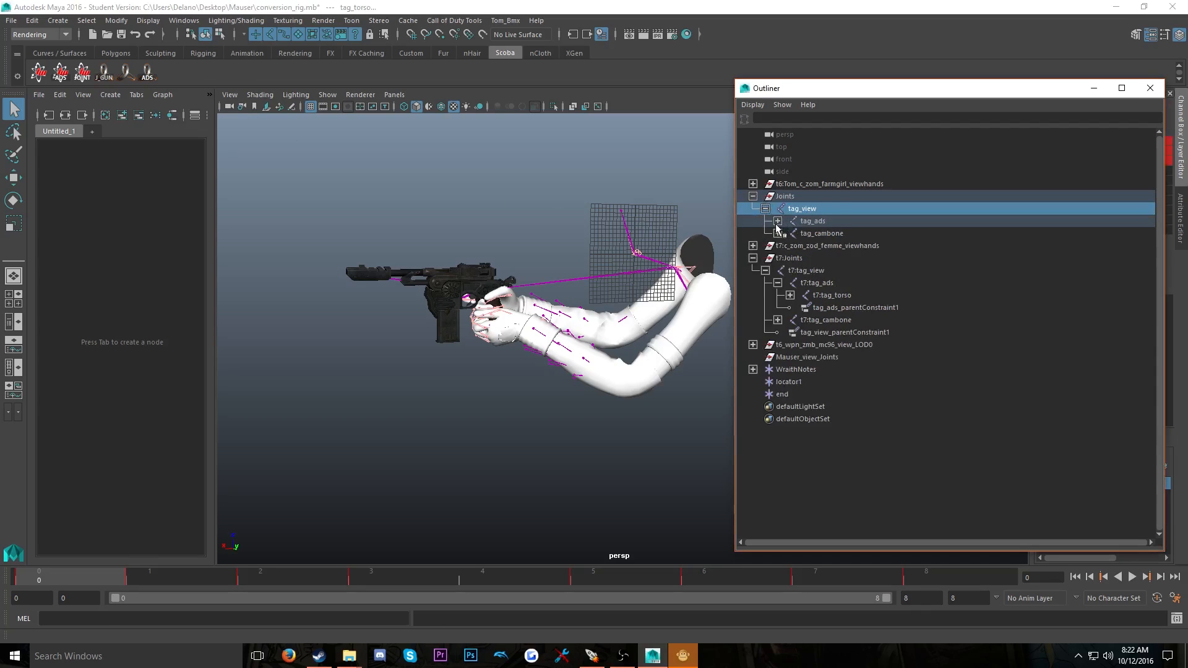
click(777, 222)
click(777, 221)
click(765, 208)
click(753, 196)
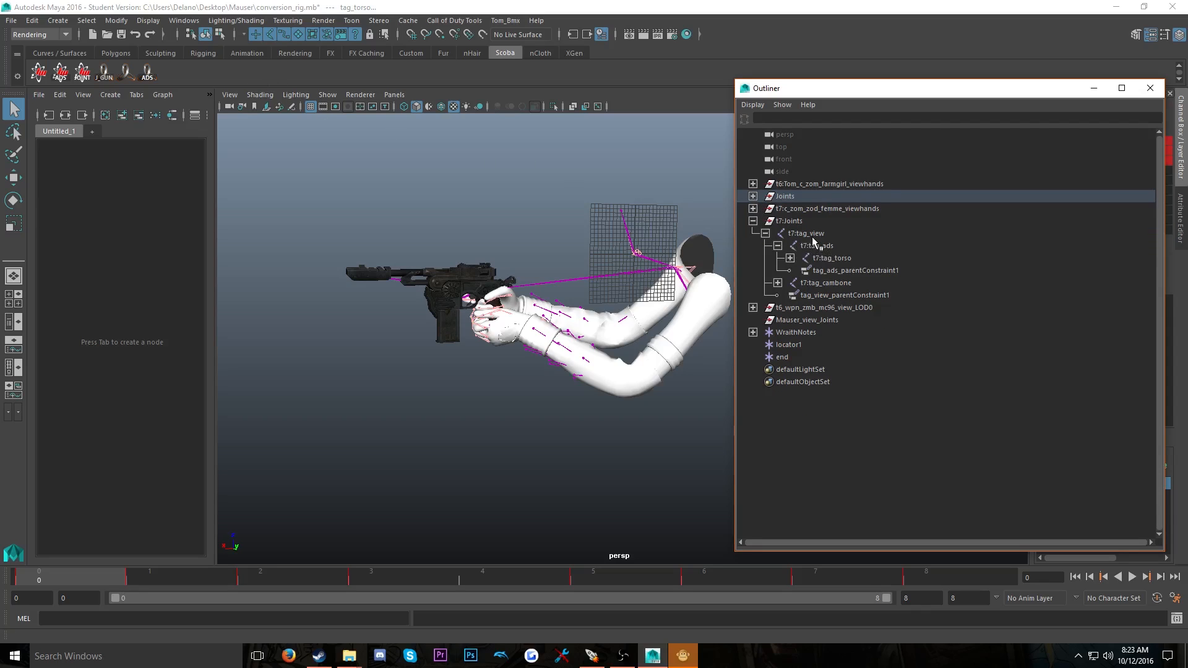
Select only t7:tag_view and t7:tag_torso in the Outliner, without their hierarchy
click(791, 222)
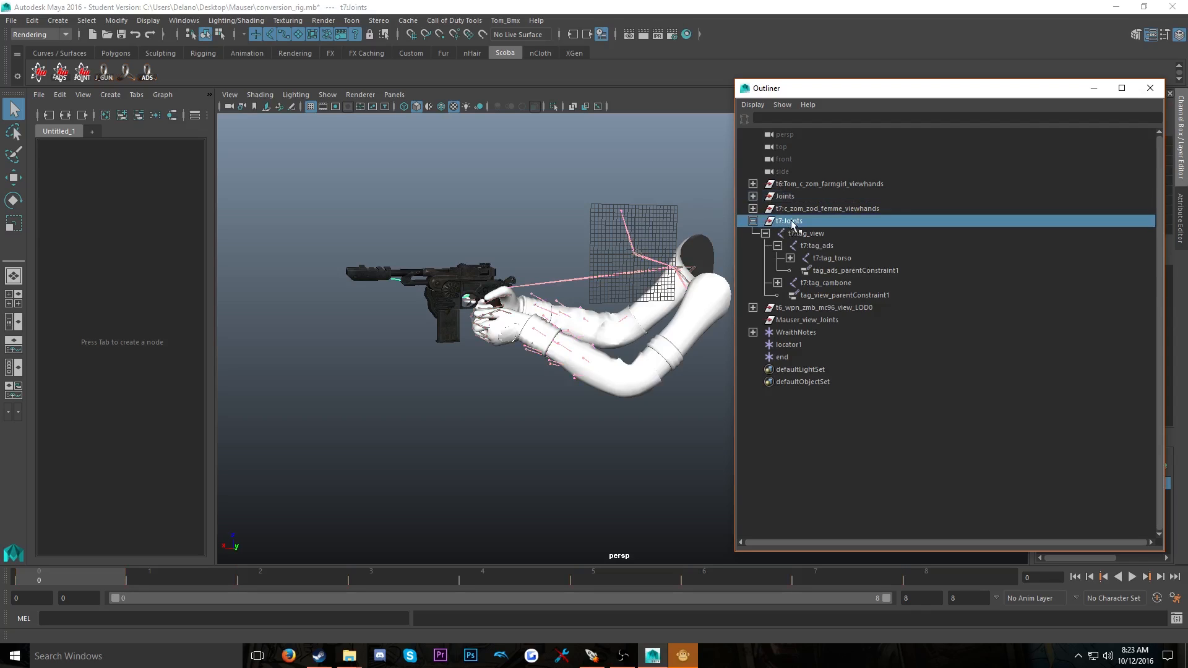
click(832, 245)
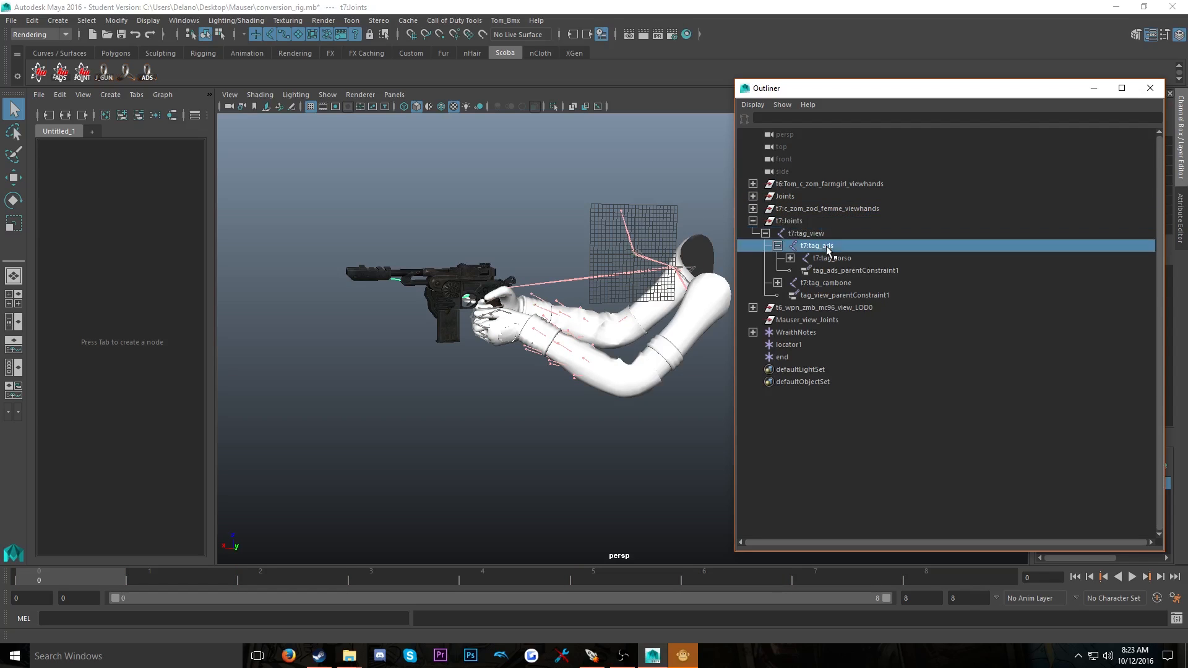
ctrl+click(826, 261)
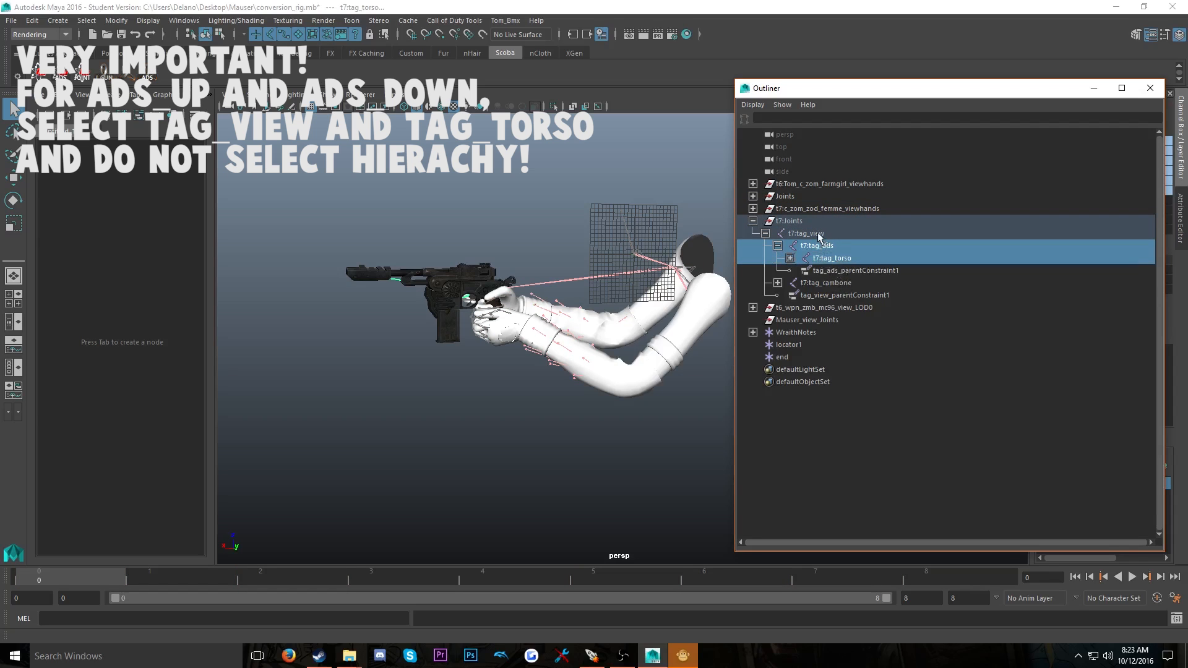
ctrl+click(817, 234)
ctrl+click(811, 244)
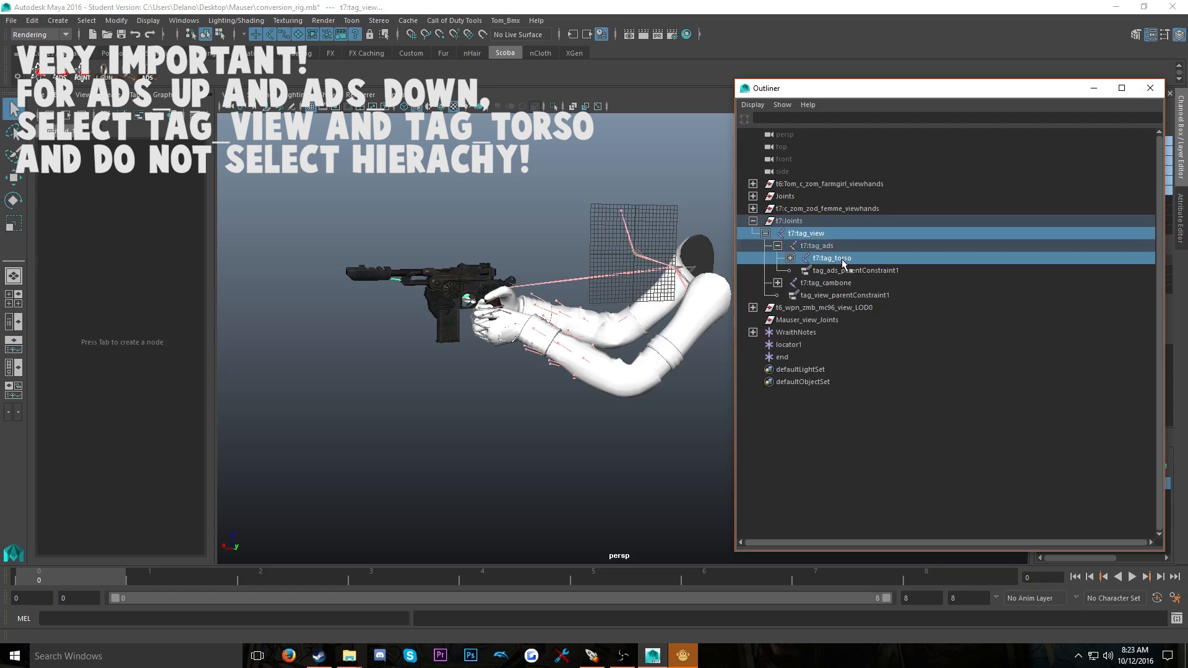
click(87, 21)
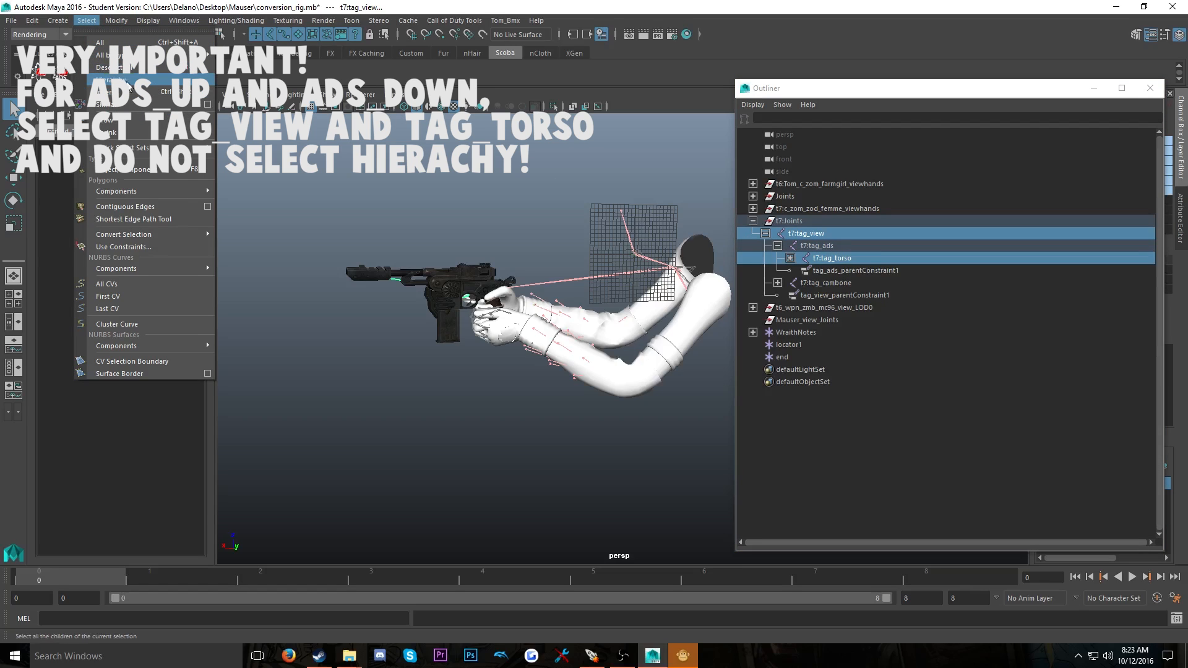
click(90, 21)
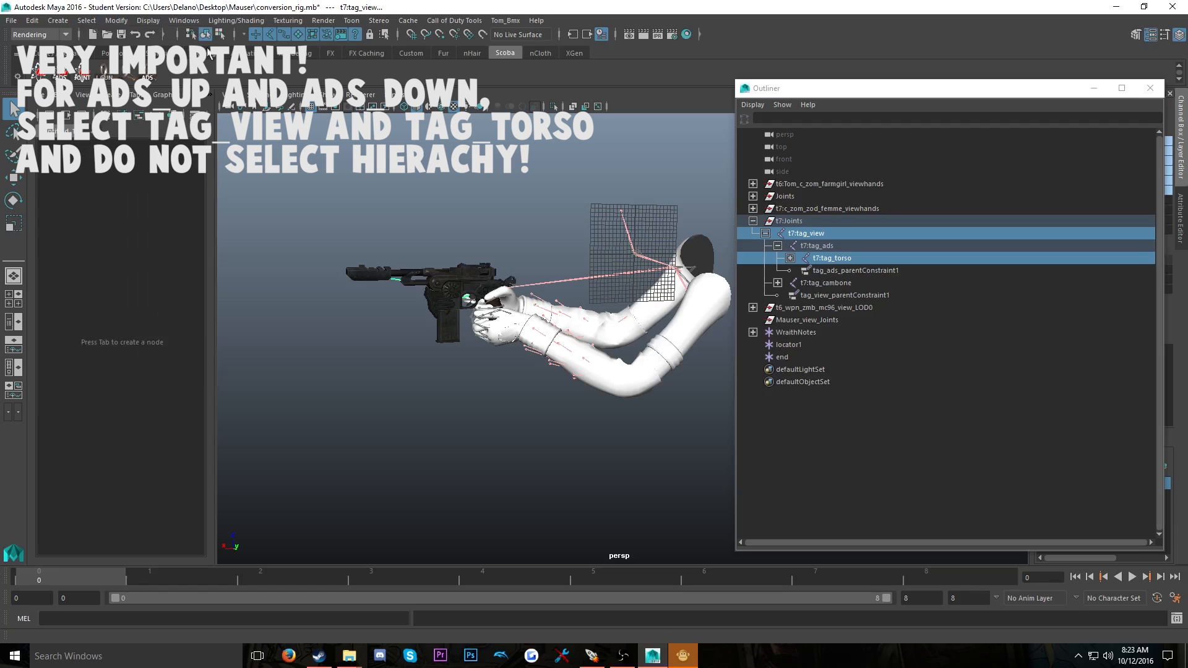
Start the XAnim export for the selected tags and set its frame range to 0 to 8
click(466, 21)
click(475, 55)
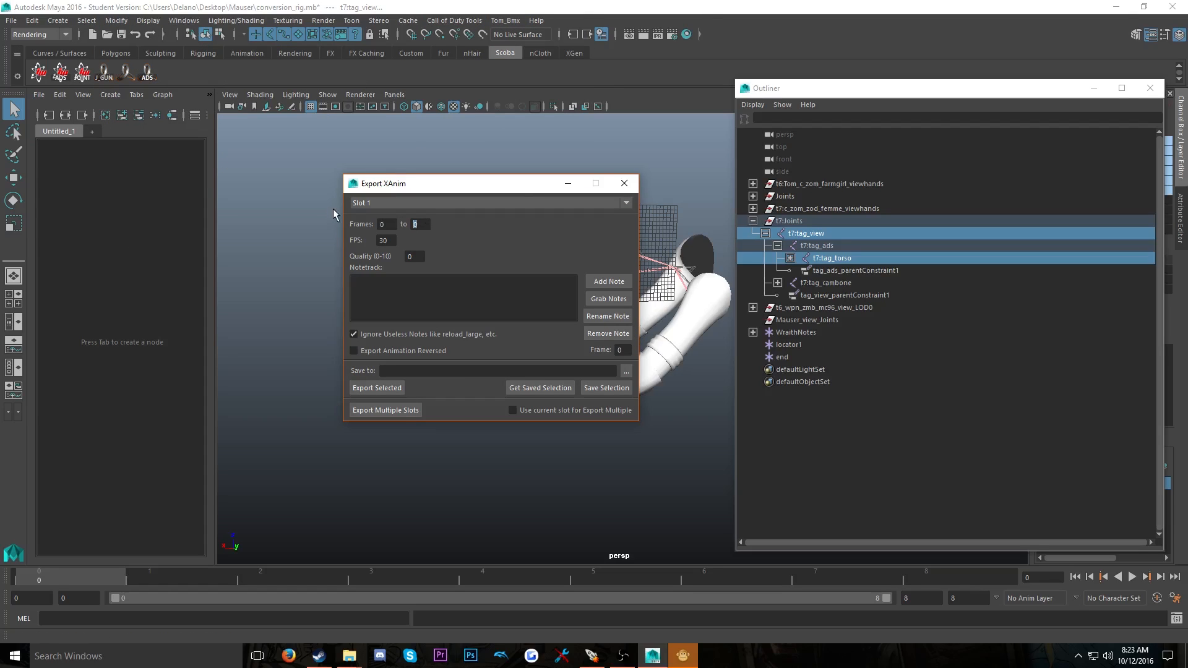
click(626, 370)
click(760, 126)
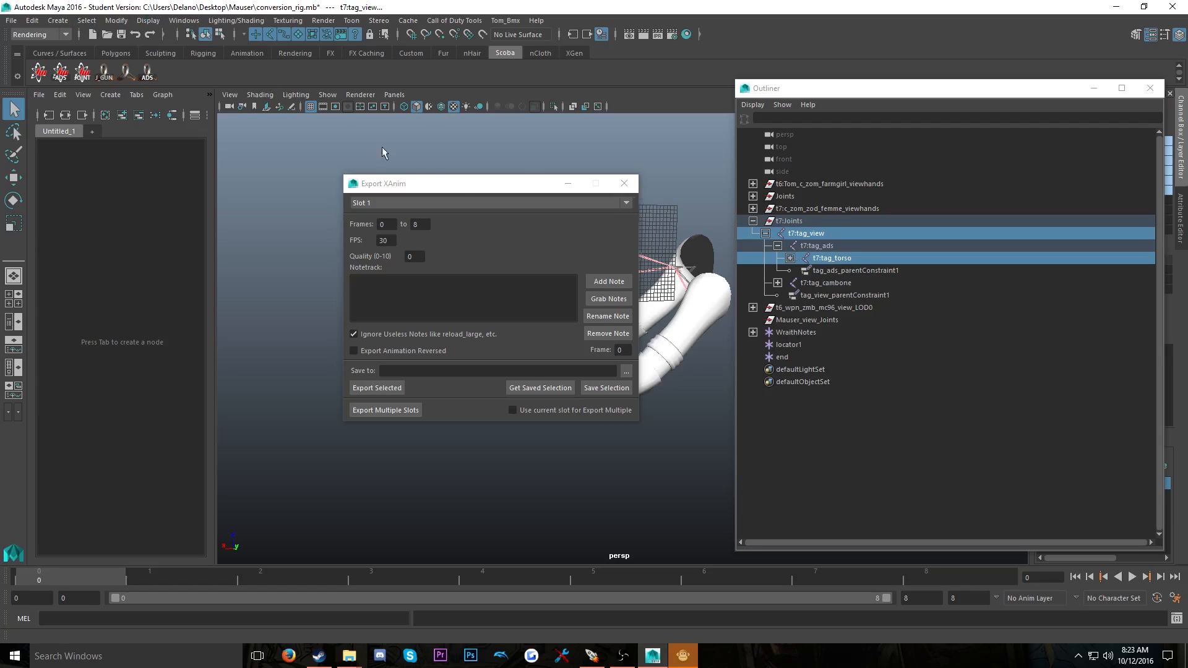
Examine the full names of the animation files in the exported Mauser xanims folder, and return to the exporter
mouse_move(348, 655)
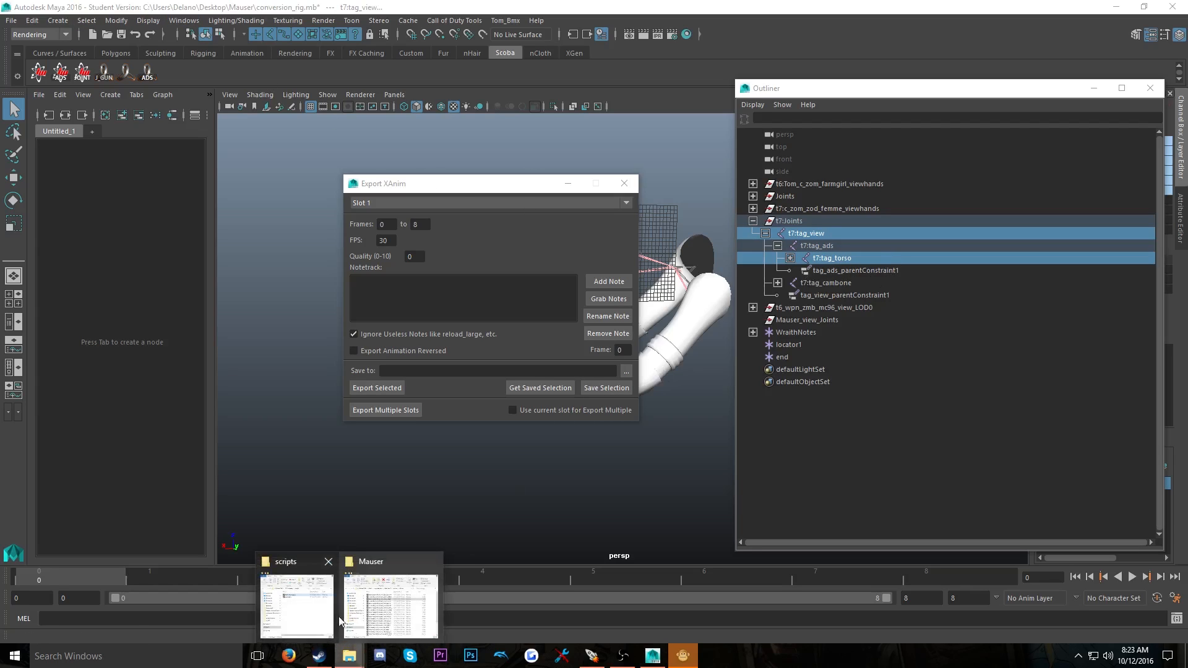
click(297, 594)
click(509, 245)
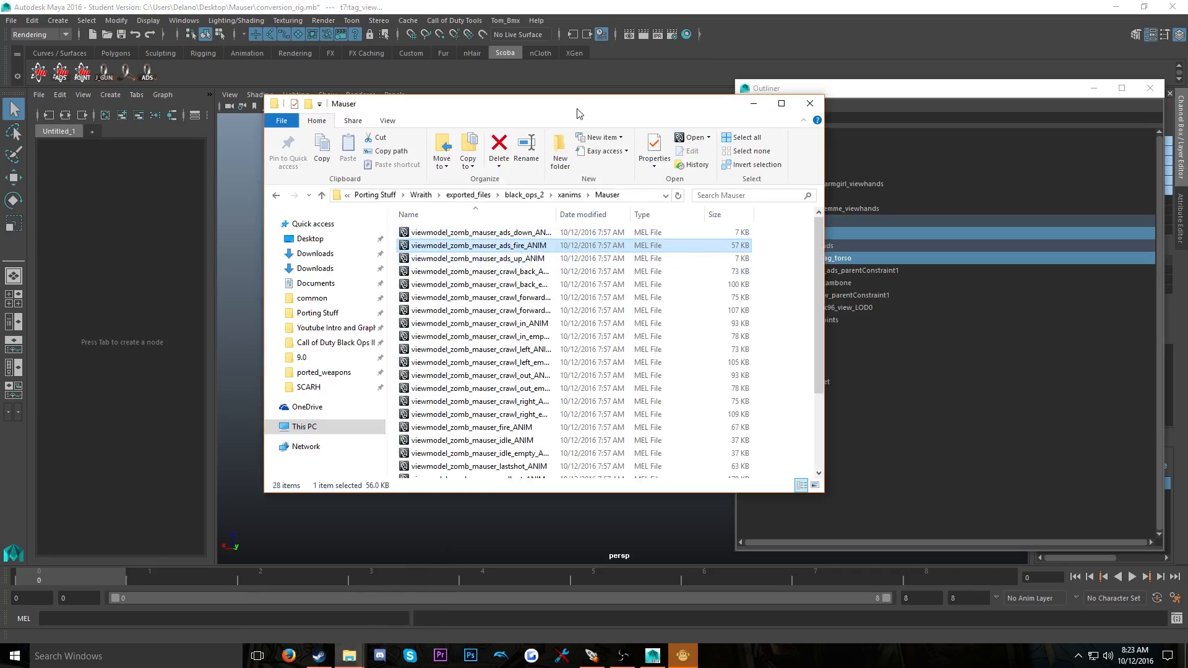
drag(582, 110, 469, 99)
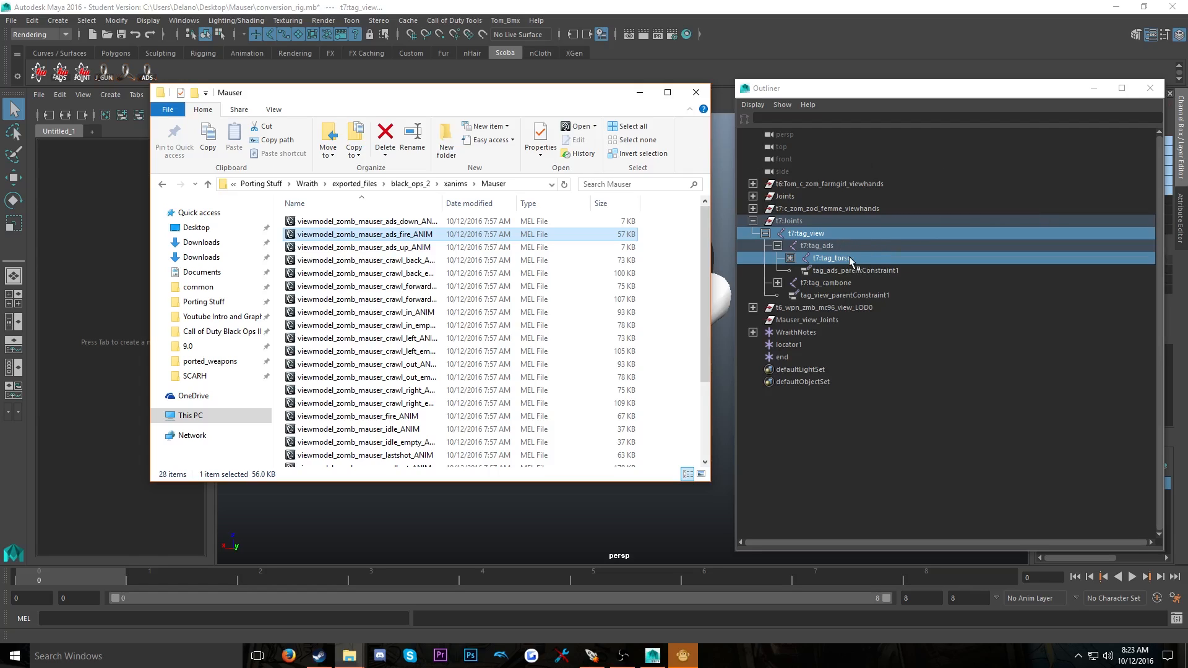
scroll(523, 339, down, 3)
scroll(523, 339, up, 3)
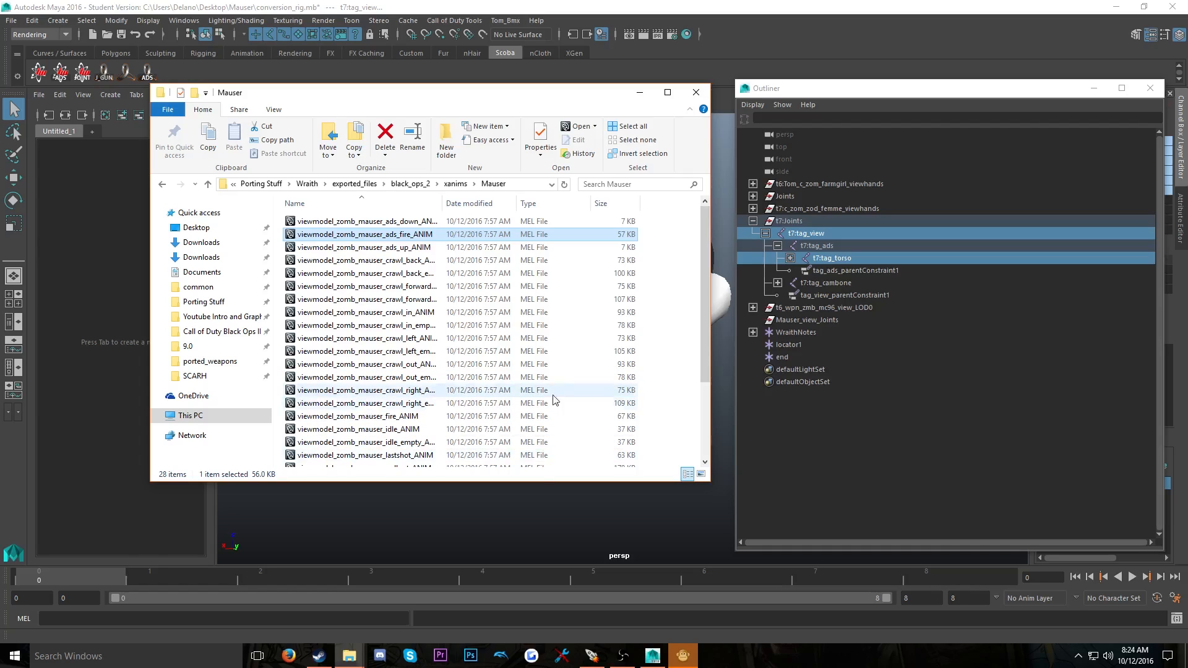
drag(442, 209, 481, 209)
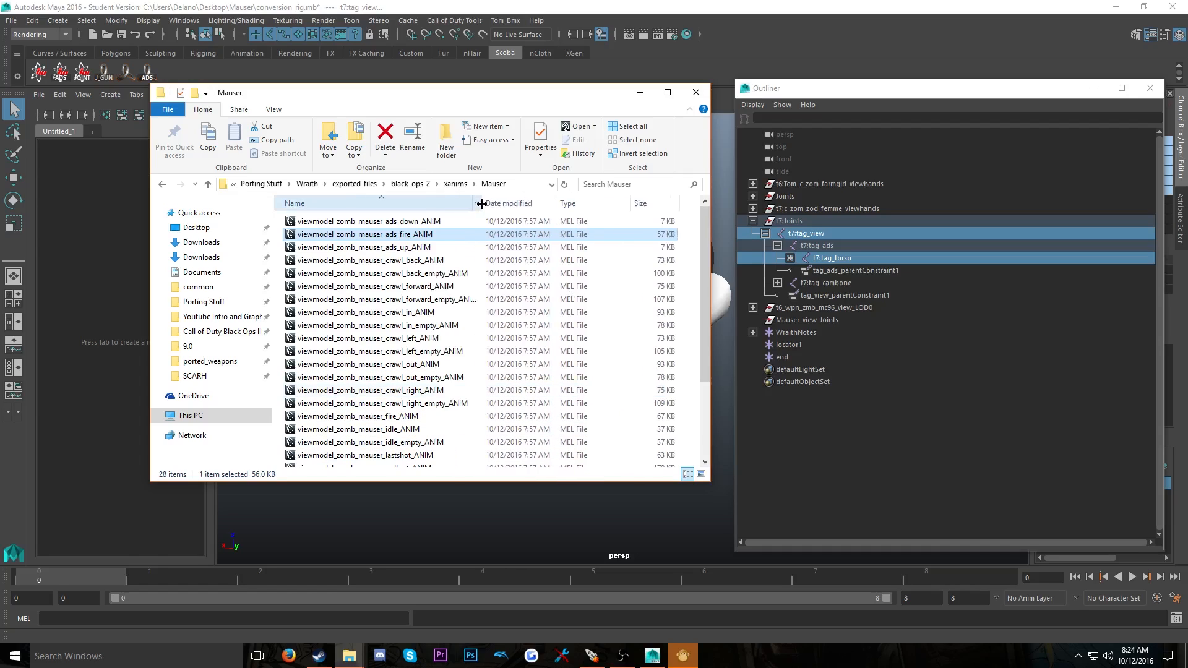
click(640, 93)
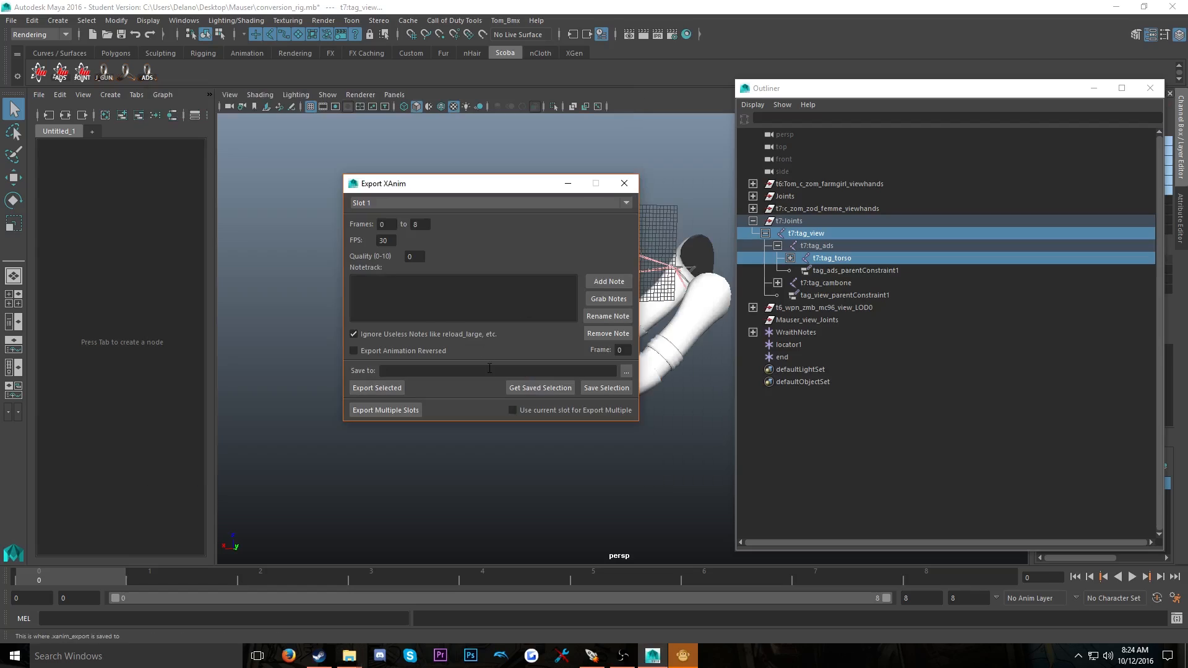
Export the selected tags as vm_mauser_ads_up into the Mauser anims folder without saving the scene, and close the exporter
click(626, 371)
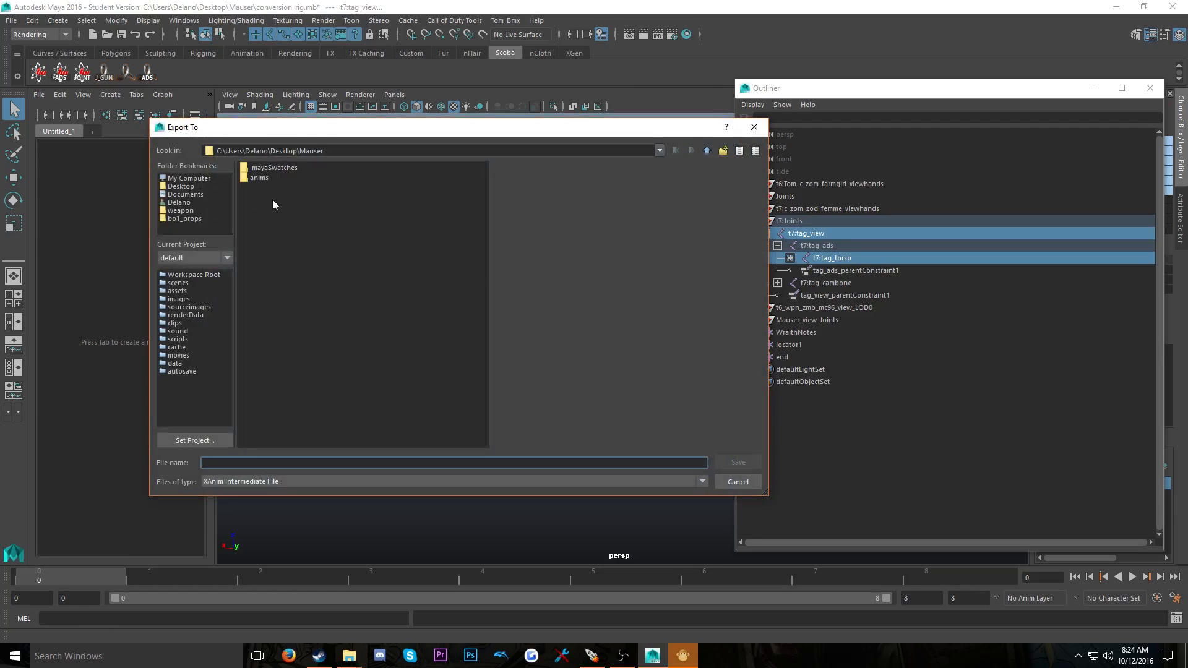
double_click(264, 176)
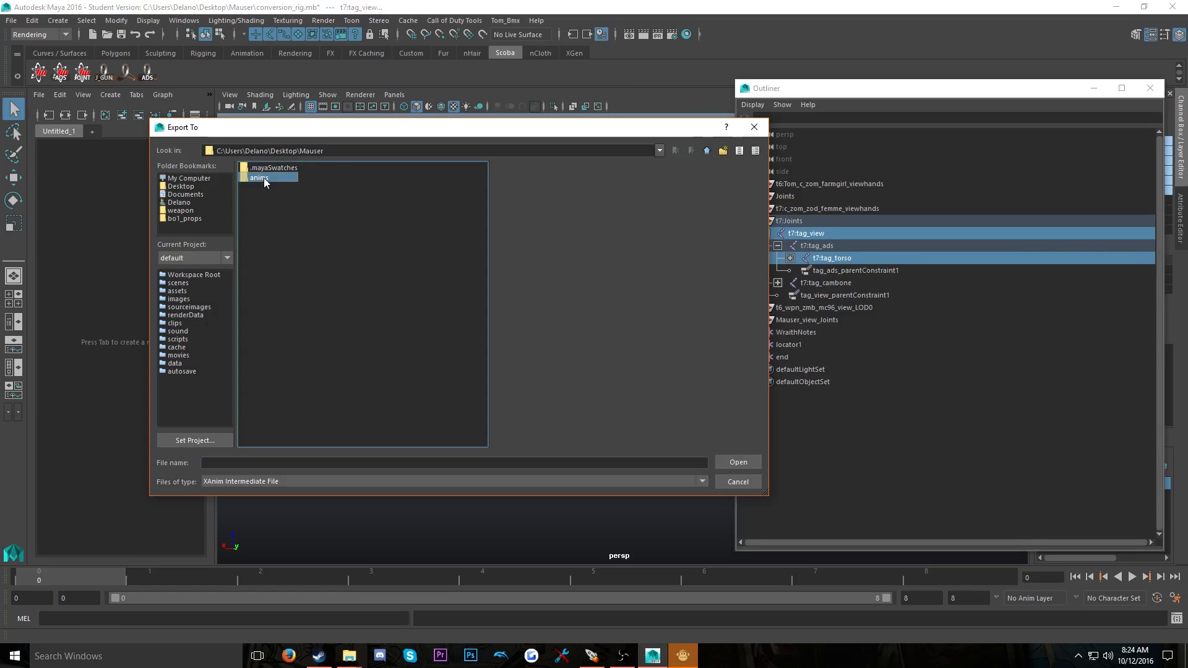
click(311, 463)
text(vm_)
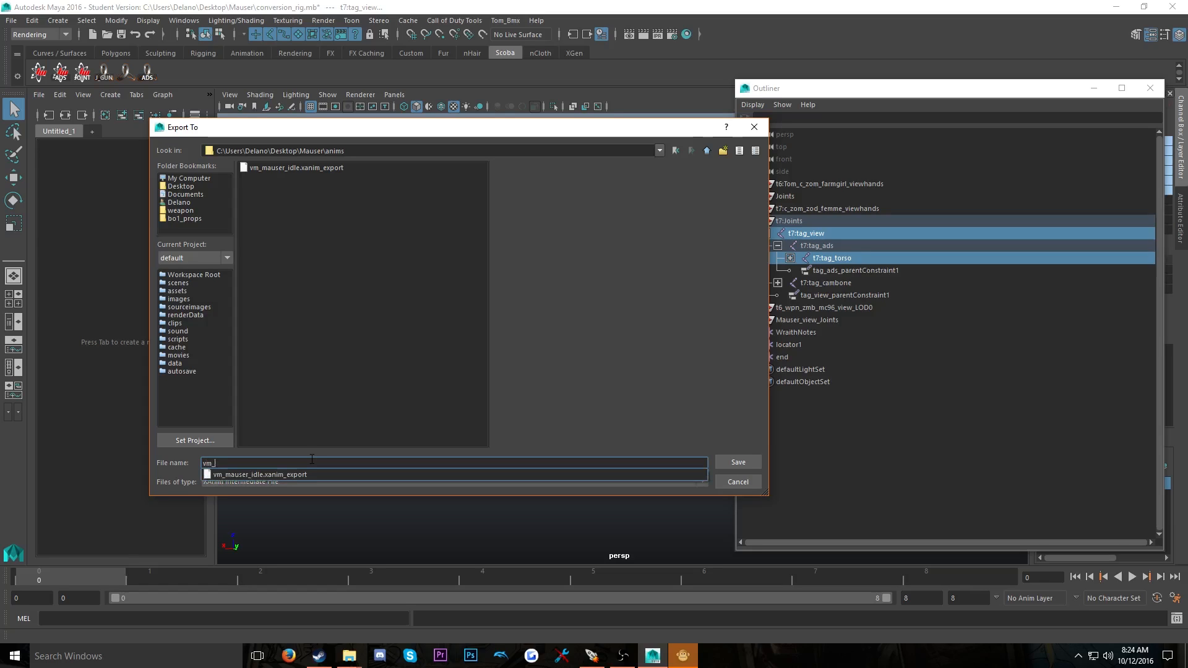
text(mauser_ads_up)
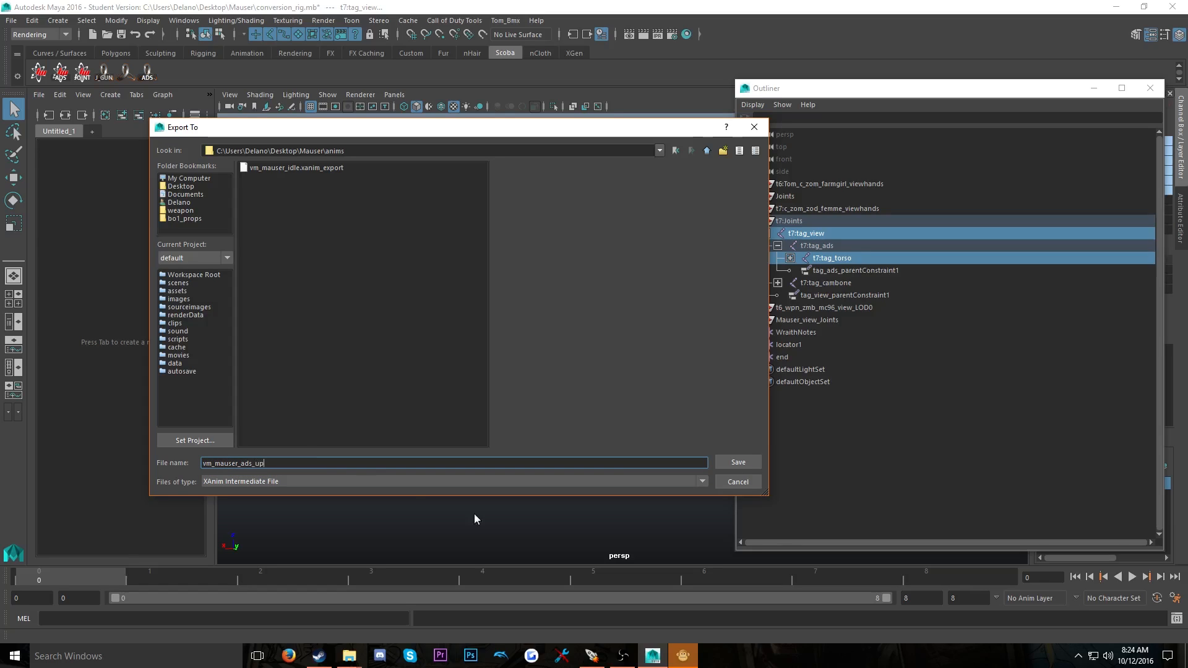
click(748, 466)
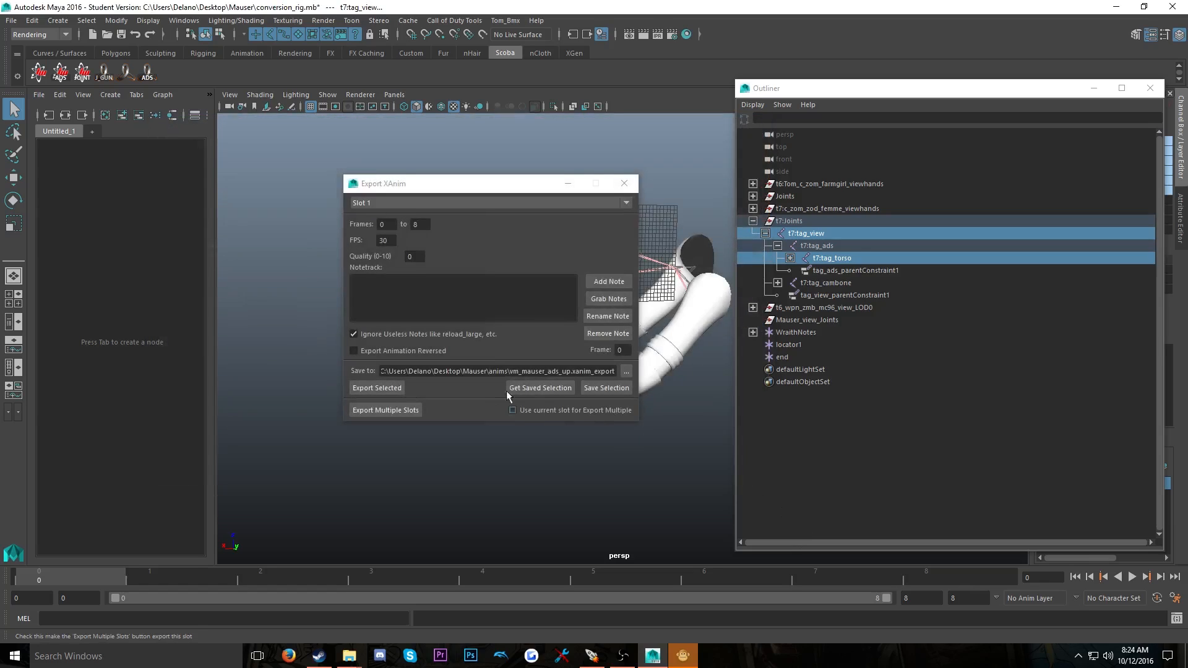
click(385, 388)
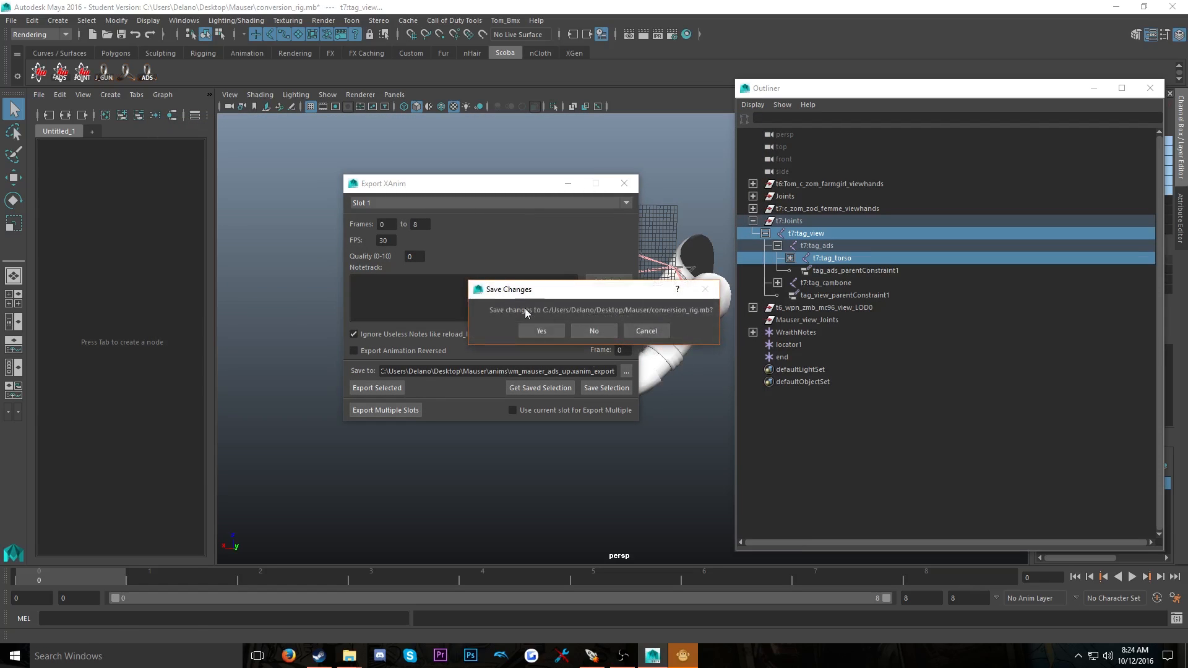
click(594, 331)
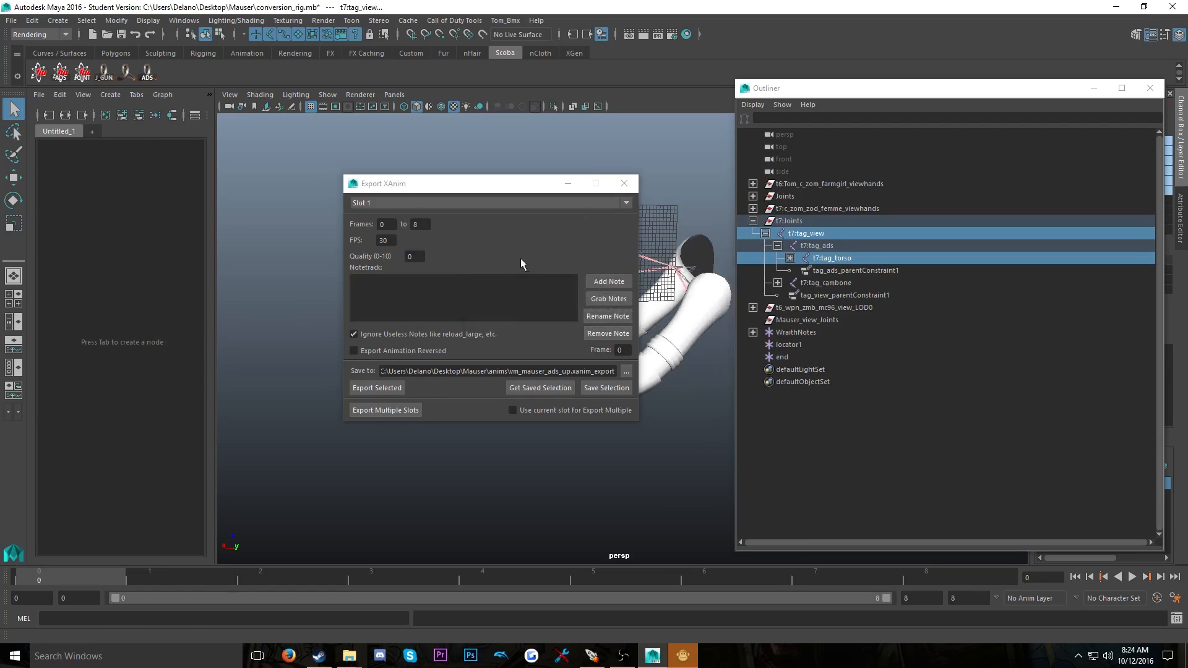
click(622, 185)
Reopen the conversion_rig.mb scene from the Mauser folder, discarding the unsaved changes
key(ctrl+o)
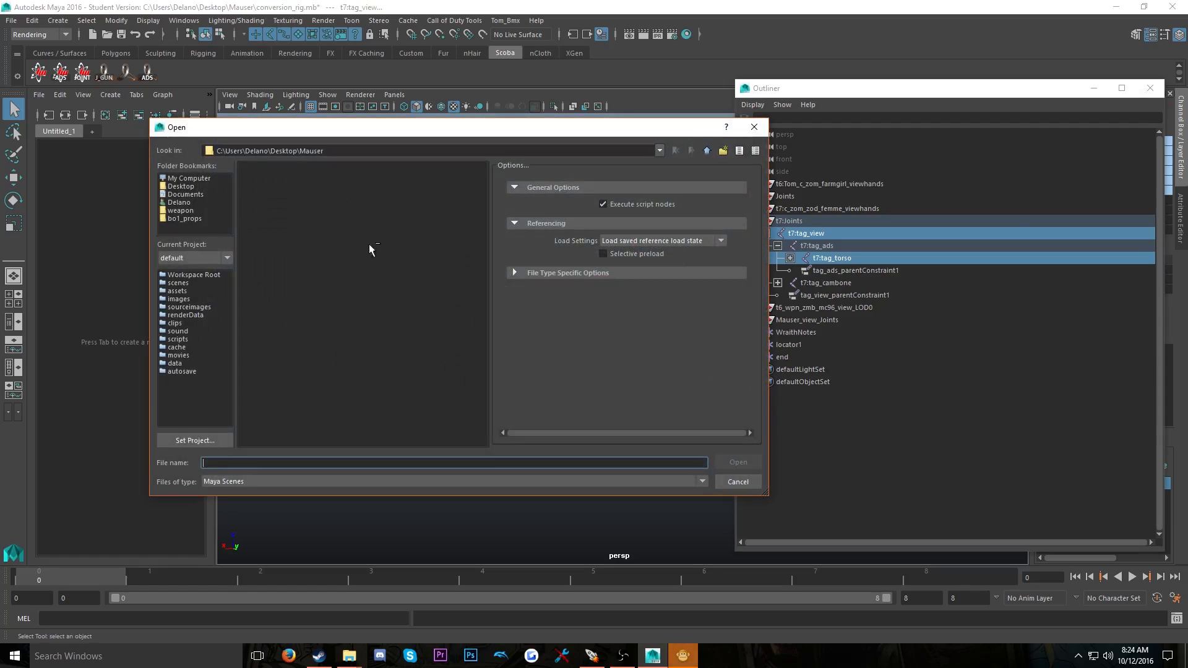
double_click(288, 188)
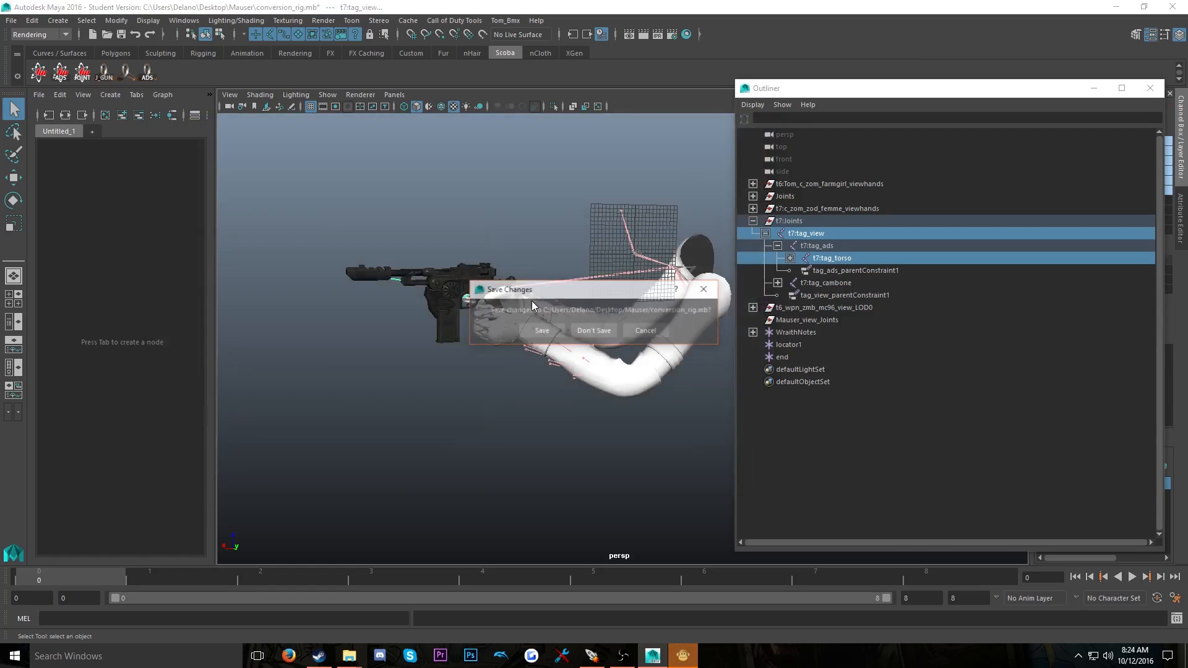
click(583, 333)
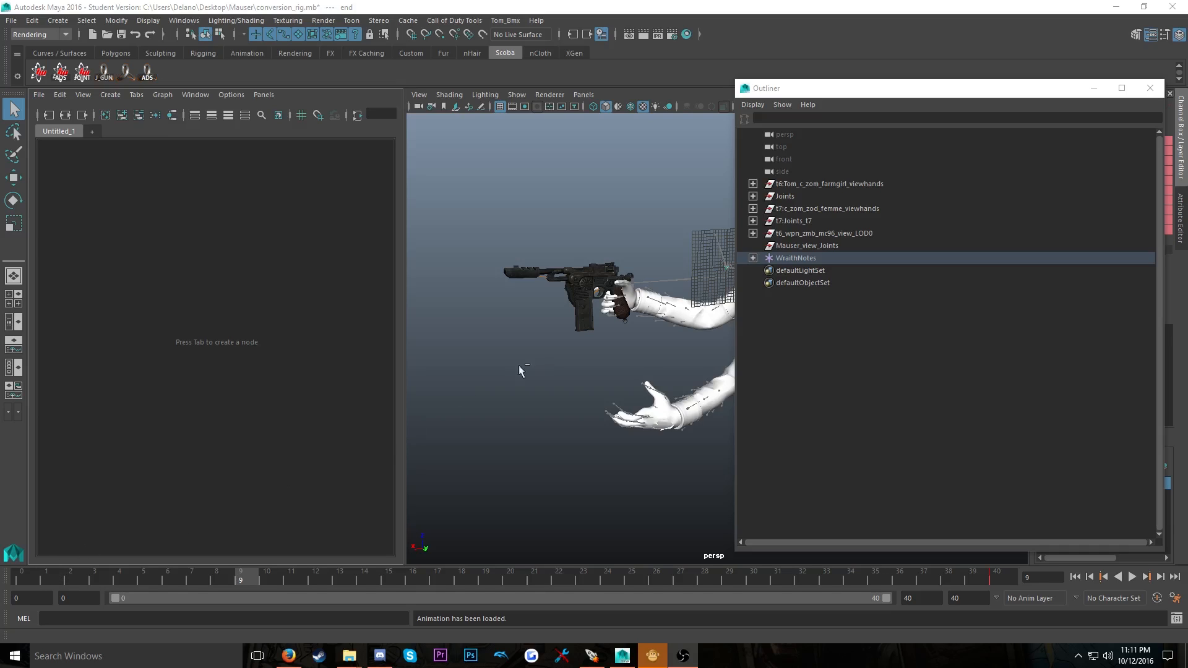
Play the loaded animation from frame 0 to review it, and return to frame 0
click(19, 576)
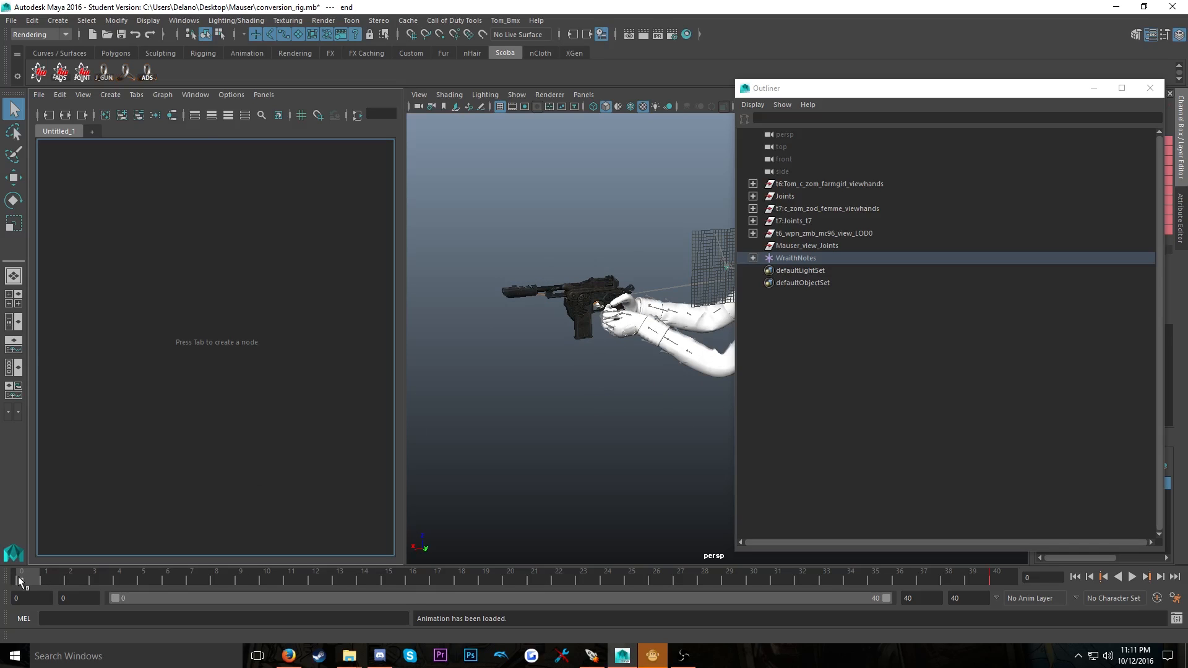
key(alt+v)
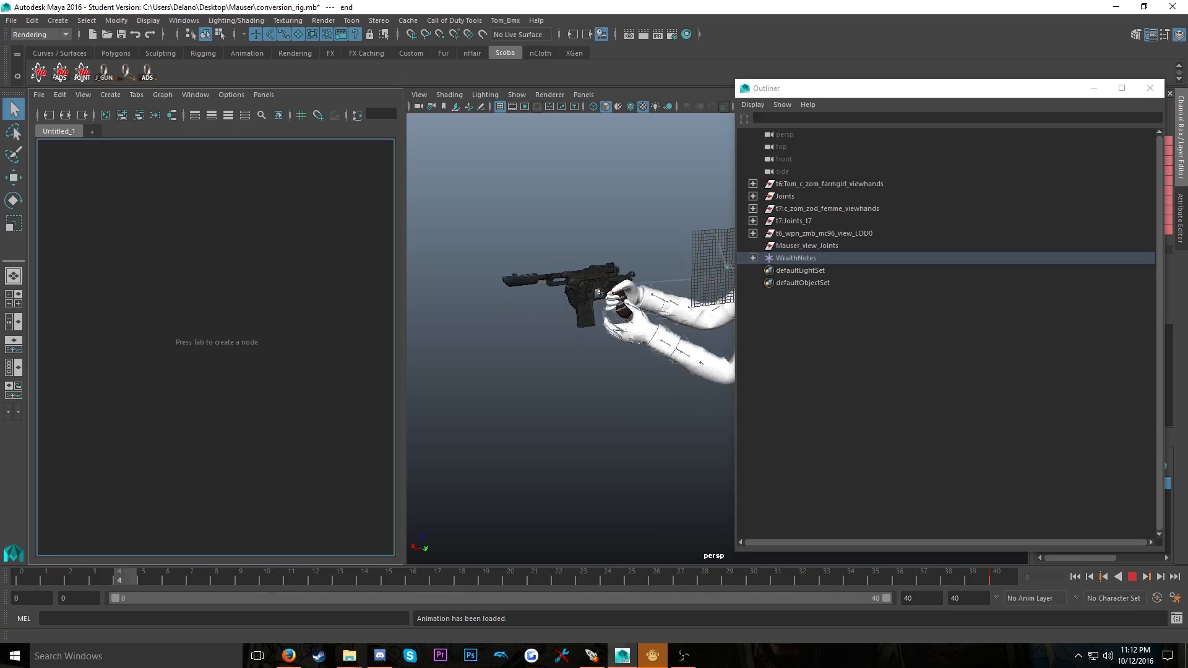
click(33, 567)
Create a text document named Mauser on the desktop and open it in Notepad++
drag(378, 8, 585, 17)
right_click(117, 340)
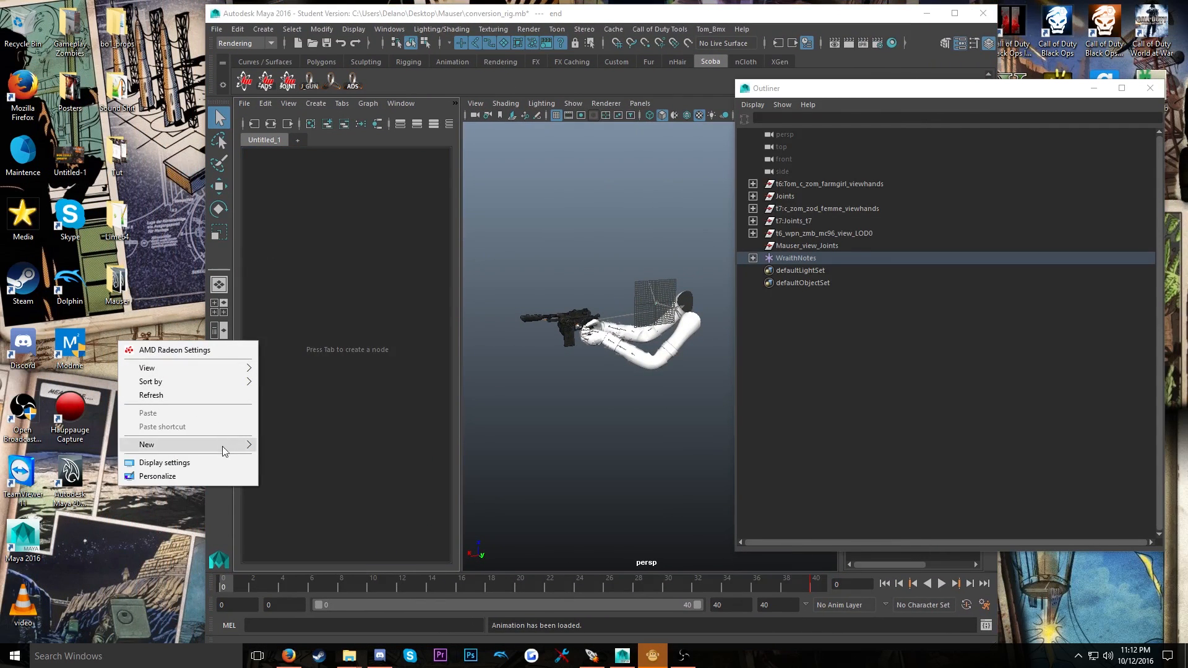
mouse_move(247, 449)
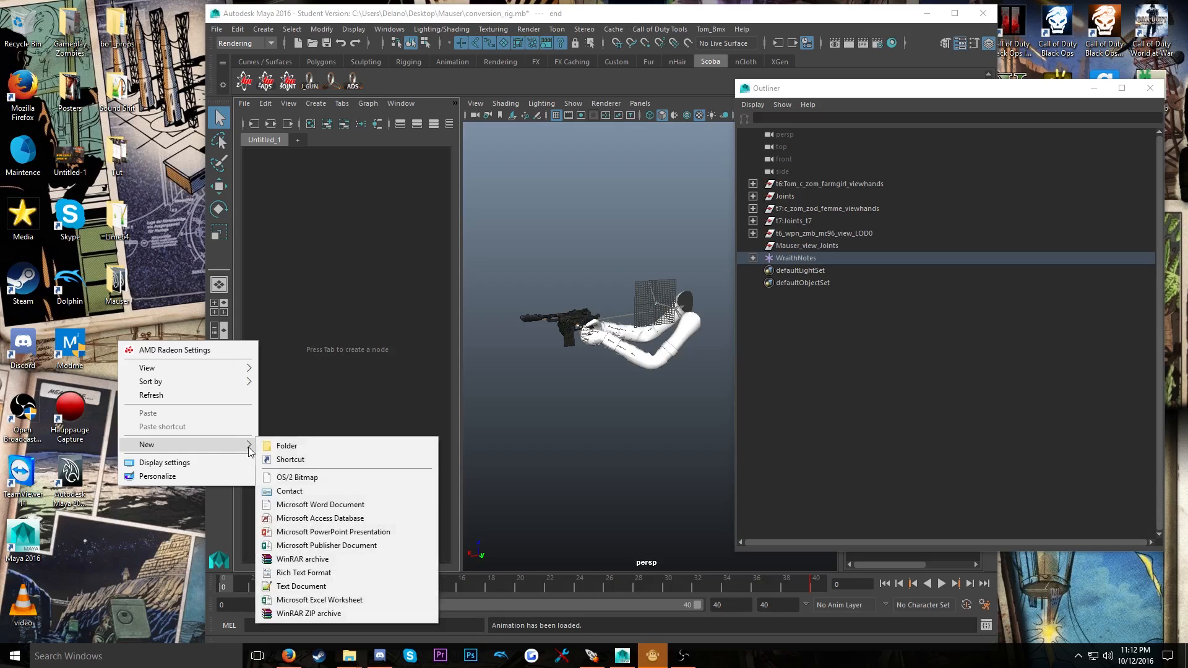
click(306, 582)
text(Mauser)
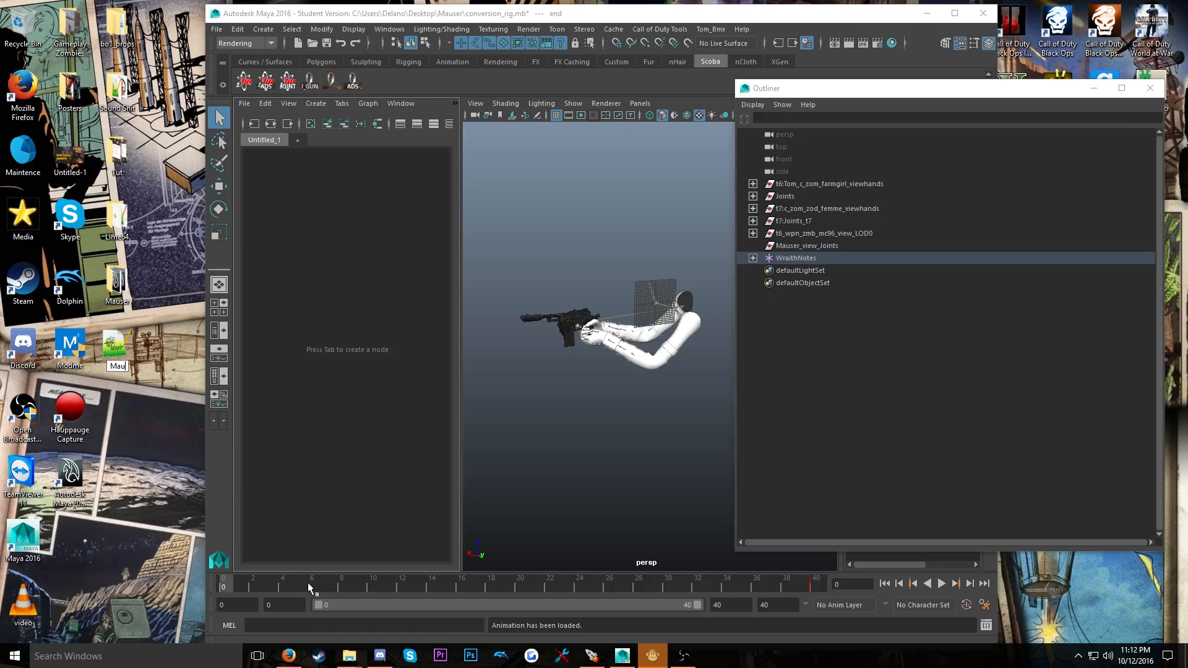
key(Return)
key(Return)
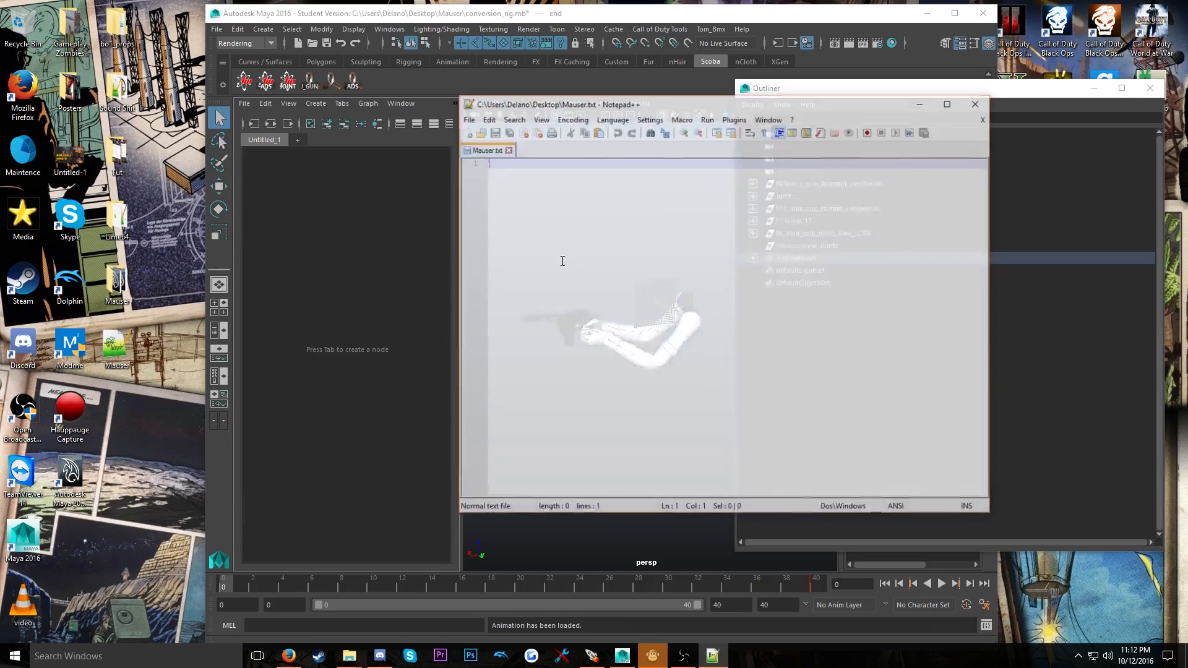
Write "Reload mag_out" on the first line of the Mauser notes
drag(639, 97, 825, 142)
text(R)
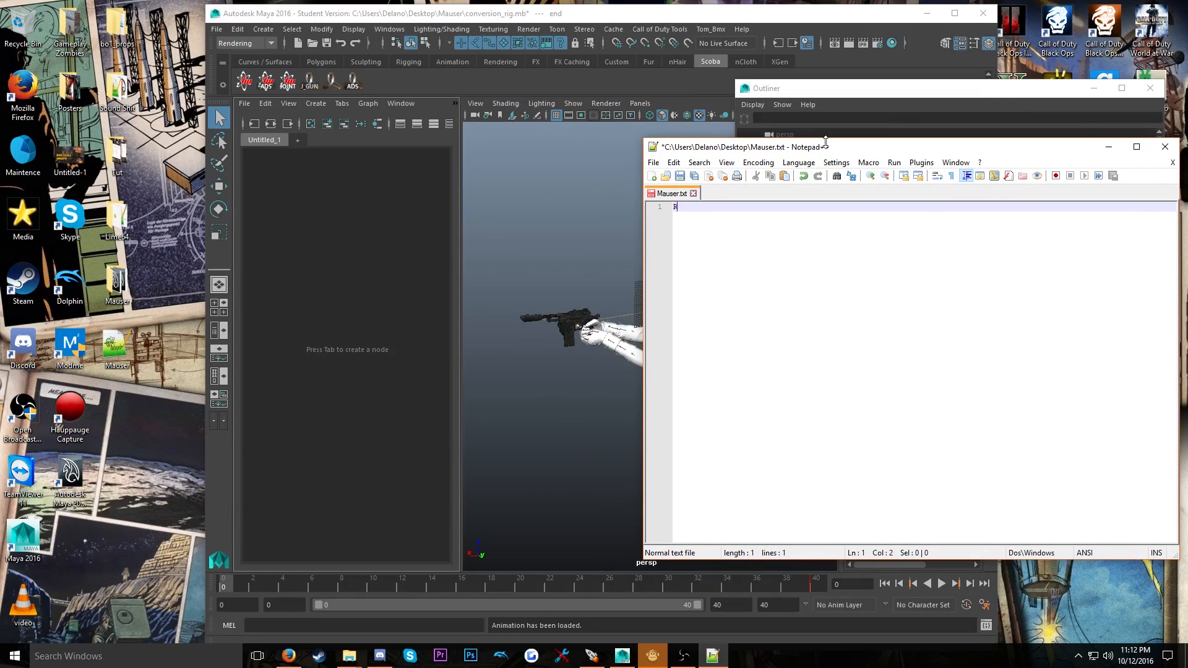
text(ealo)
text(d mag_out)
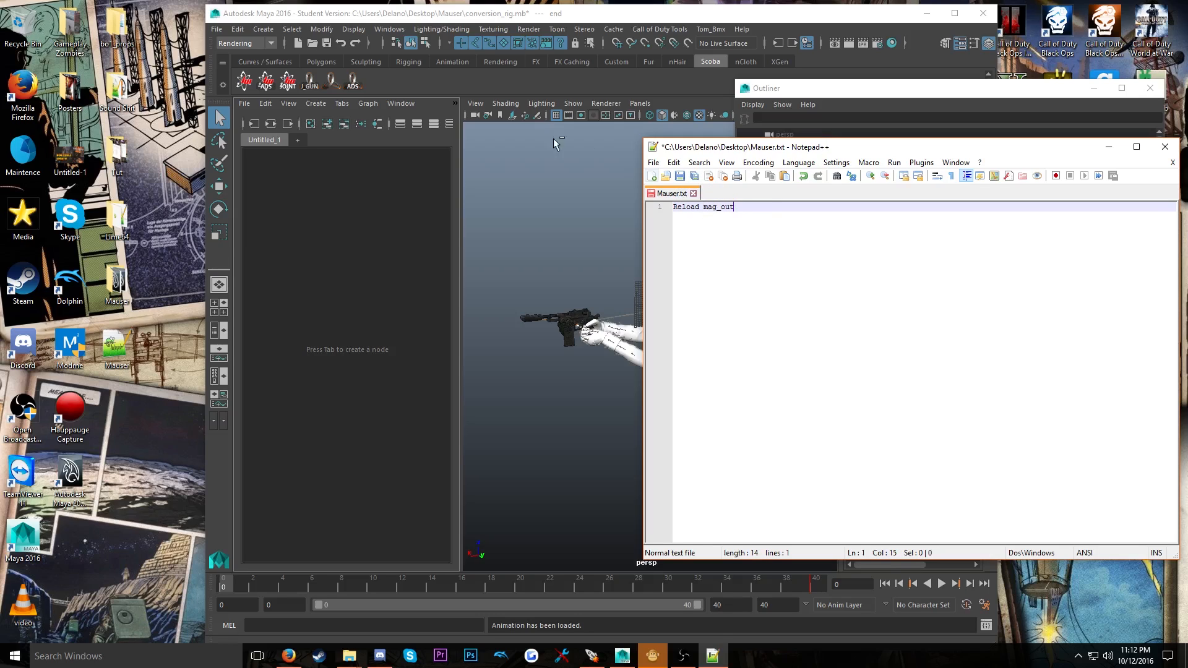
Switch back to Maya and scrub the reload animation around frame 10 to find where the magazine leaves the gun
double_click(495, 14)
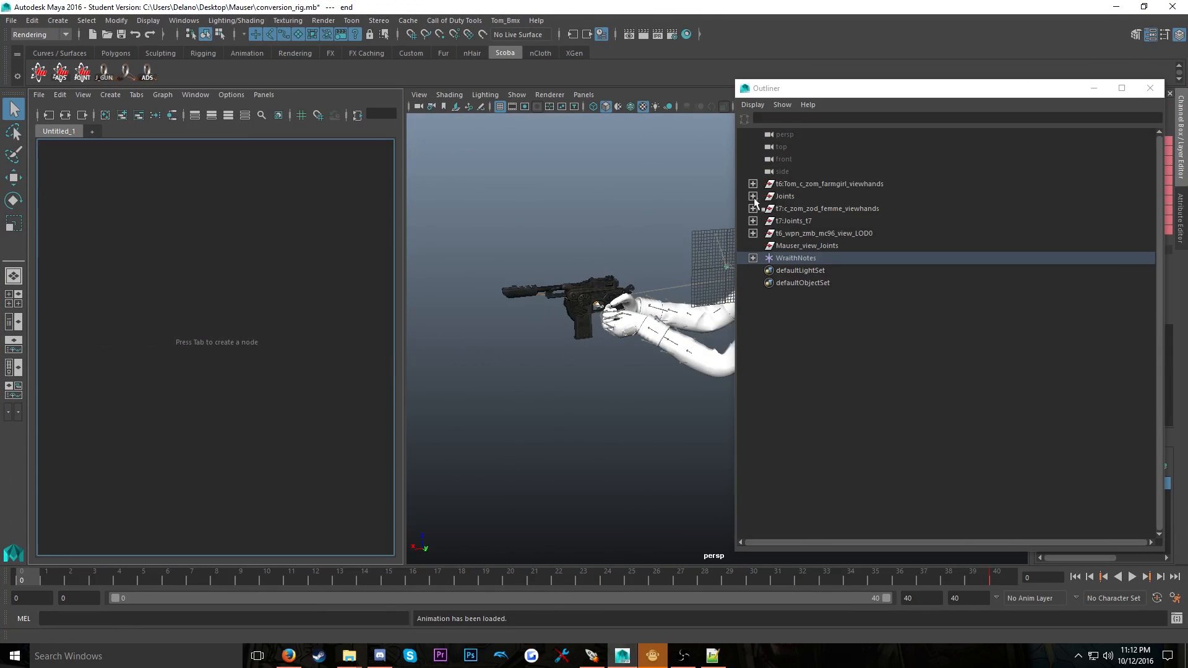
drag(791, 92, 820, 48)
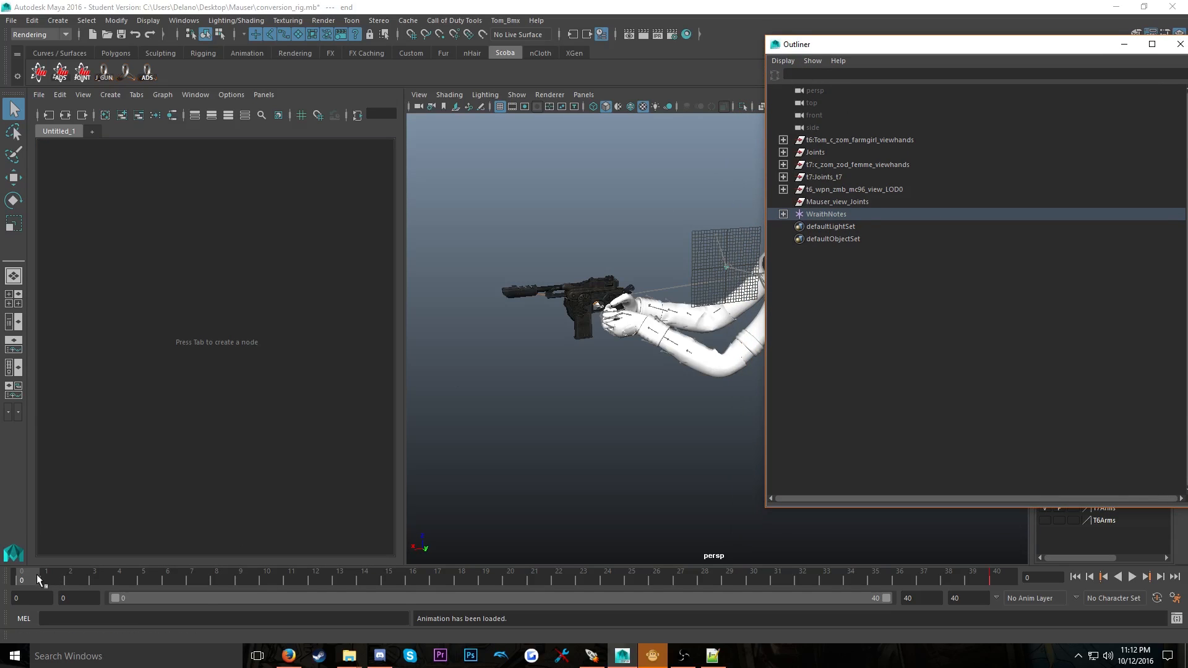
drag(36, 574, 269, 572)
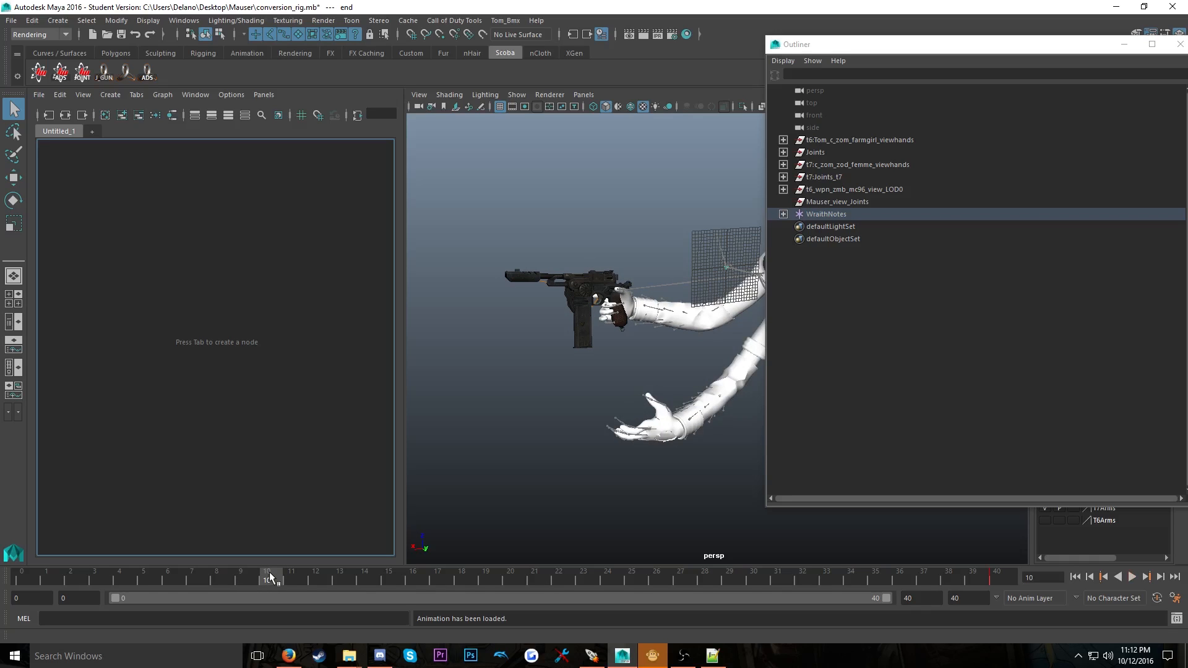
alt+drag(633, 346, 594, 307)
scroll(593, 307, up, 10)
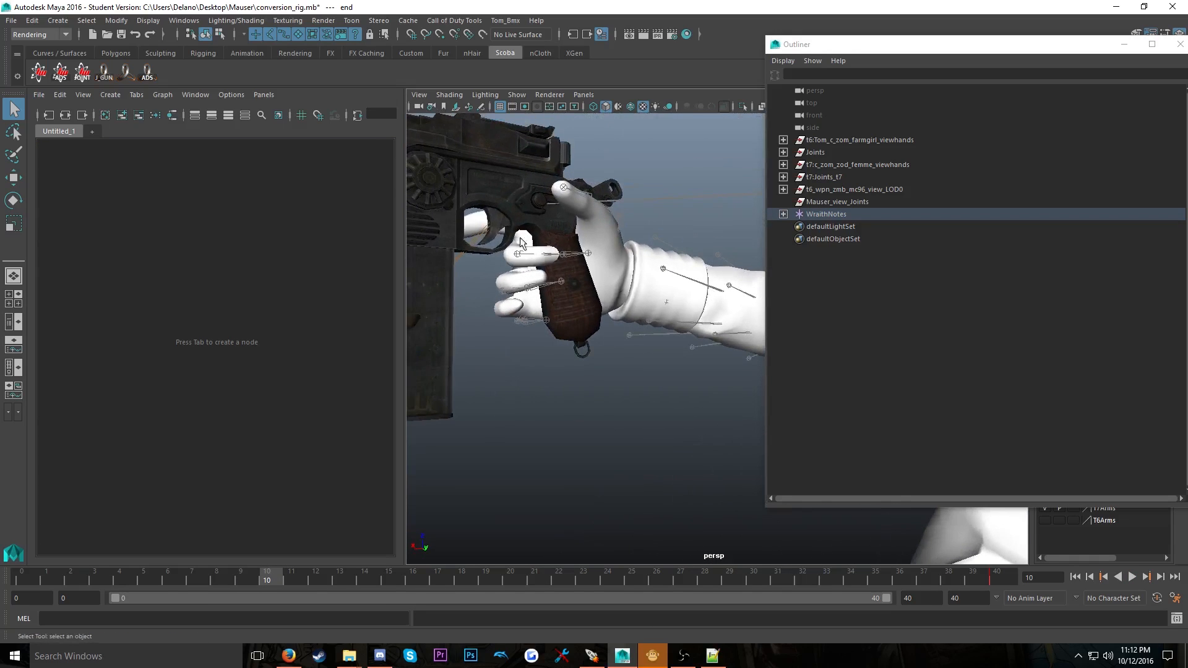
alt+drag(519, 241, 635, 221)
scroll(586, 259, down, 8)
alt+middle_drag(640, 250, 525, 296)
alt+drag(525, 296, 519, 343)
key(alt+v)
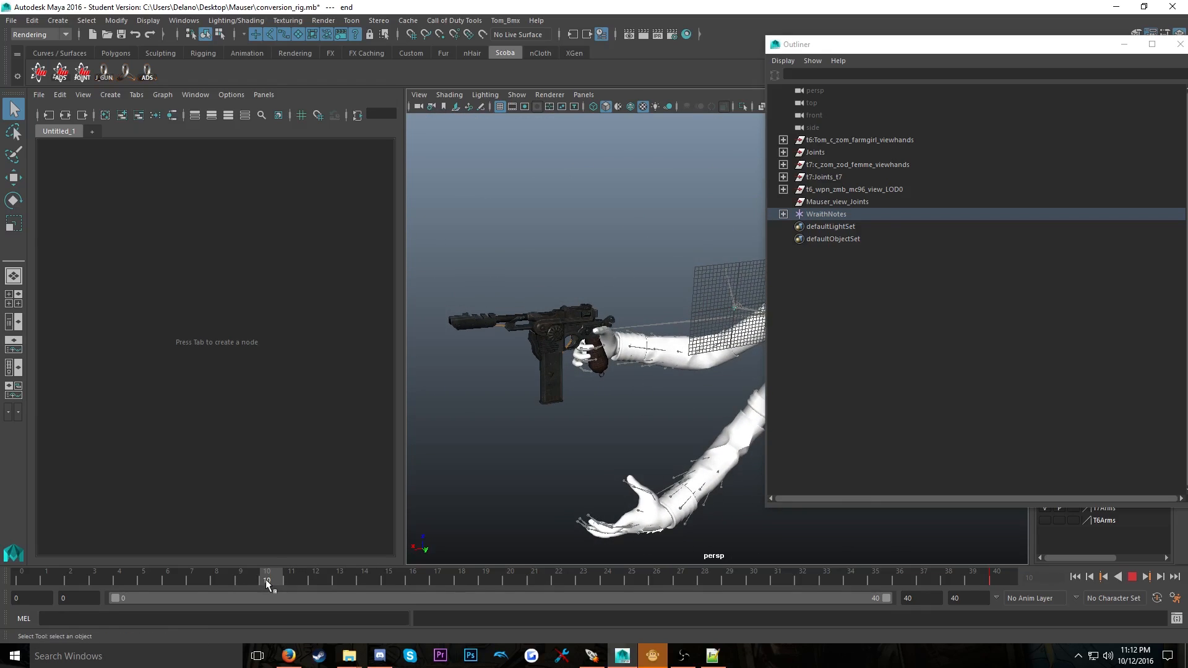
click(287, 572)
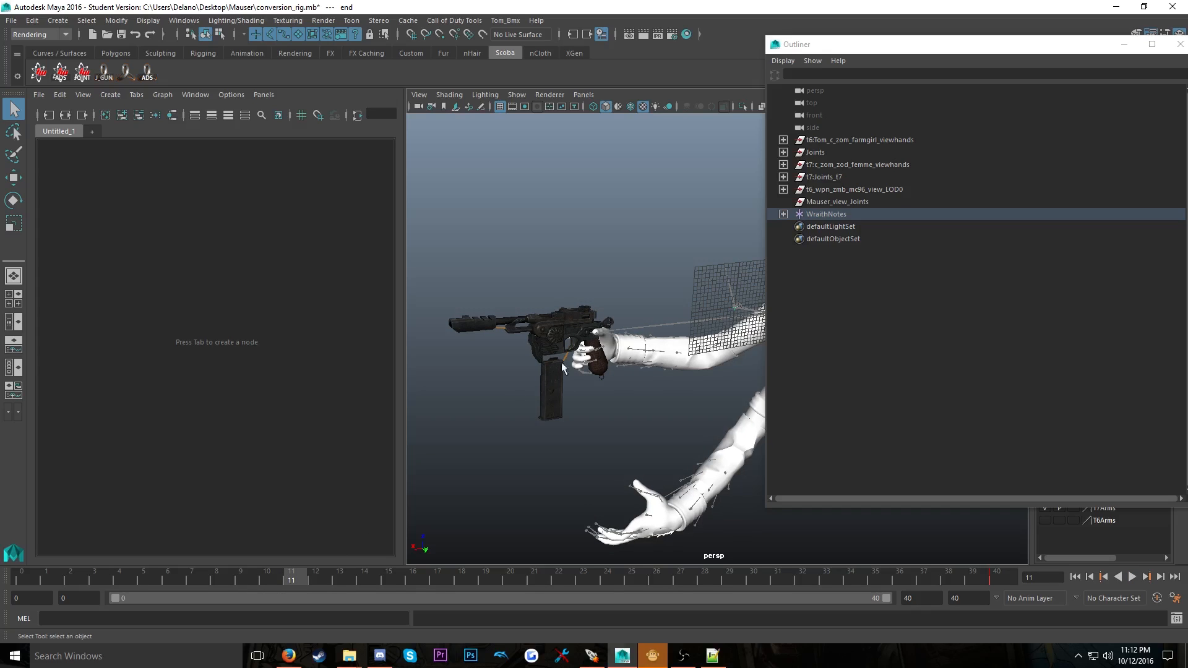
click(277, 576)
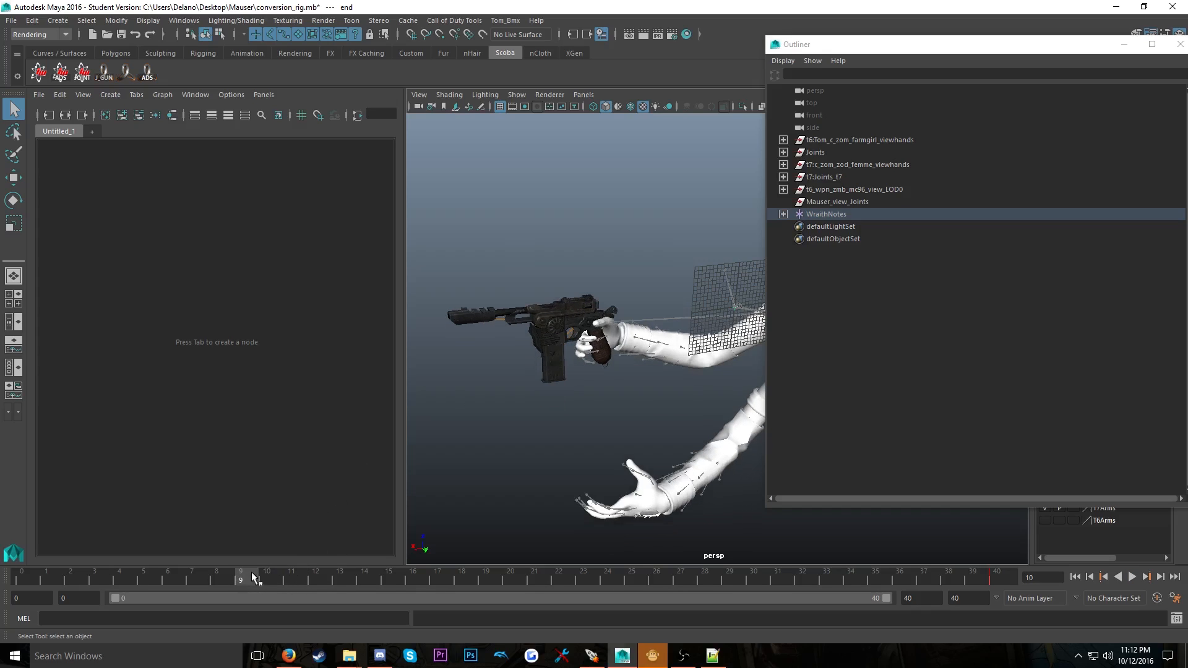
Return to the Mauser notes and complete the first line with "Frame - 10"
click(713, 655)
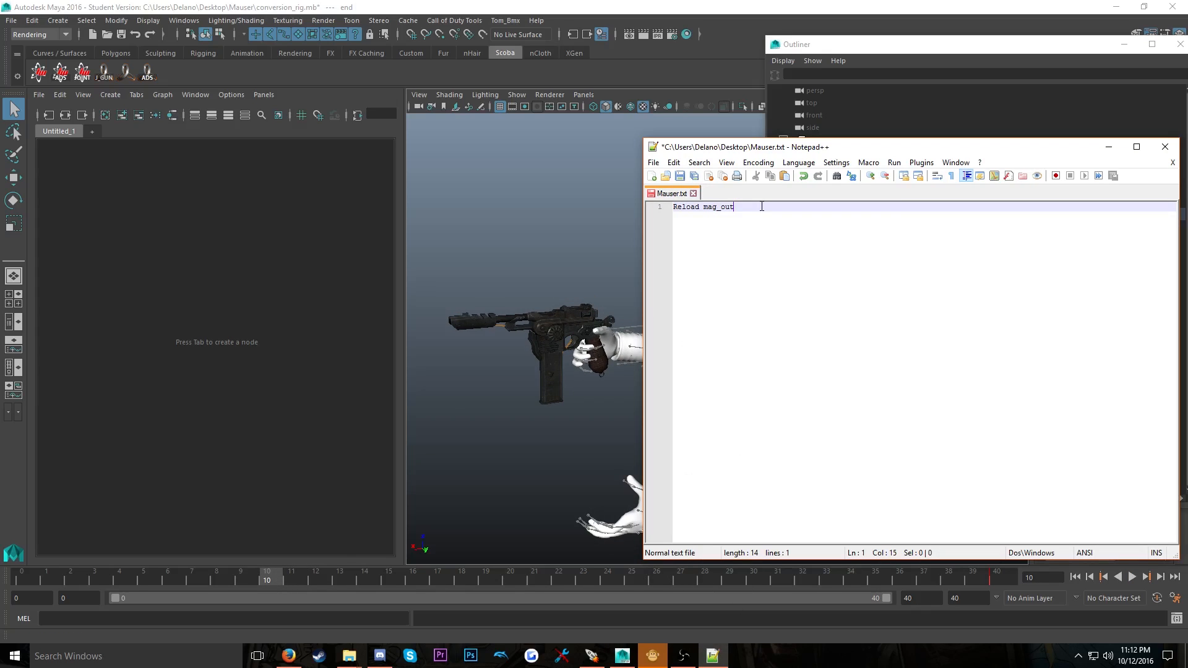
text(Frame - 10)
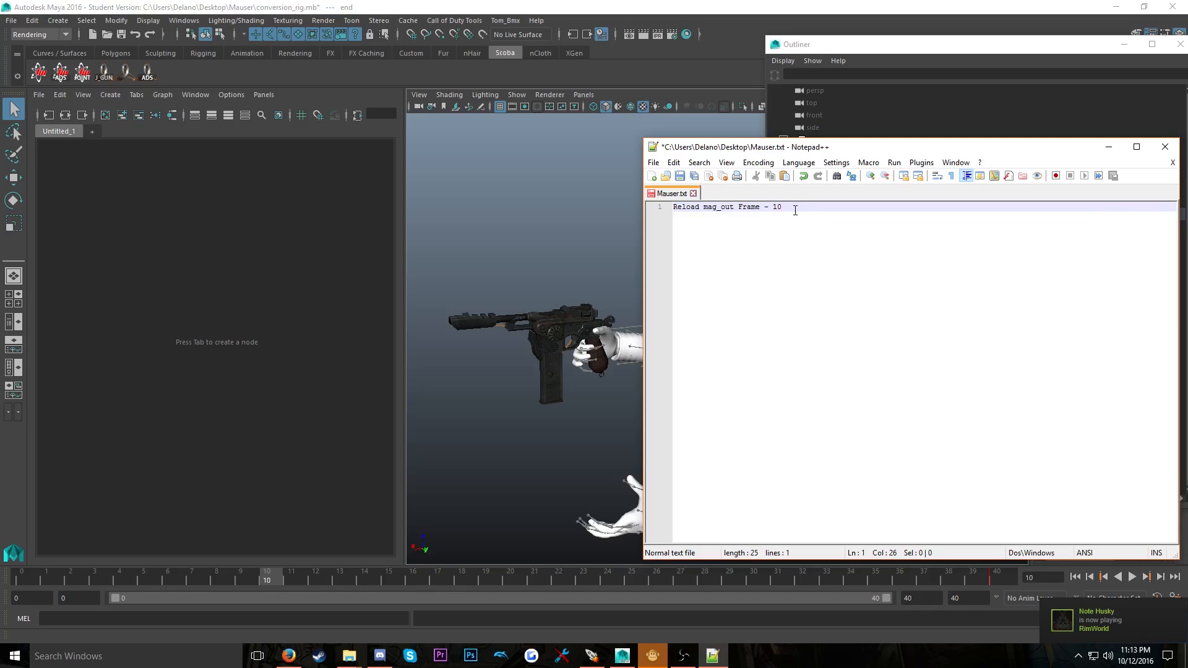
drag(795, 211, 672, 208)
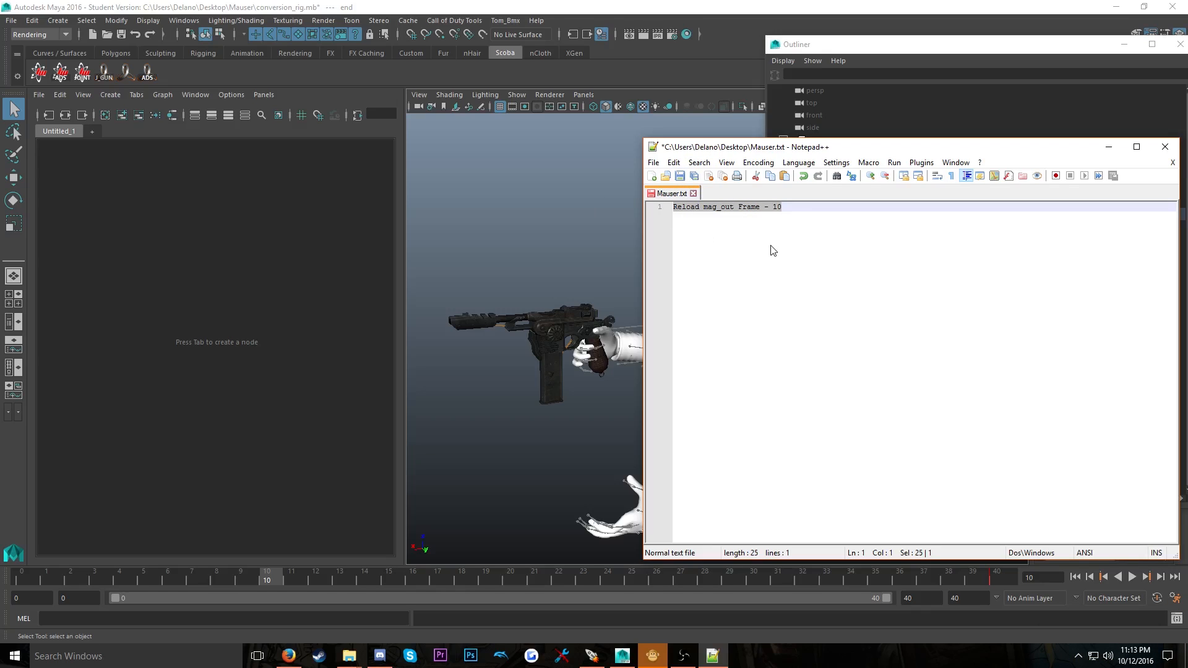
click(792, 212)
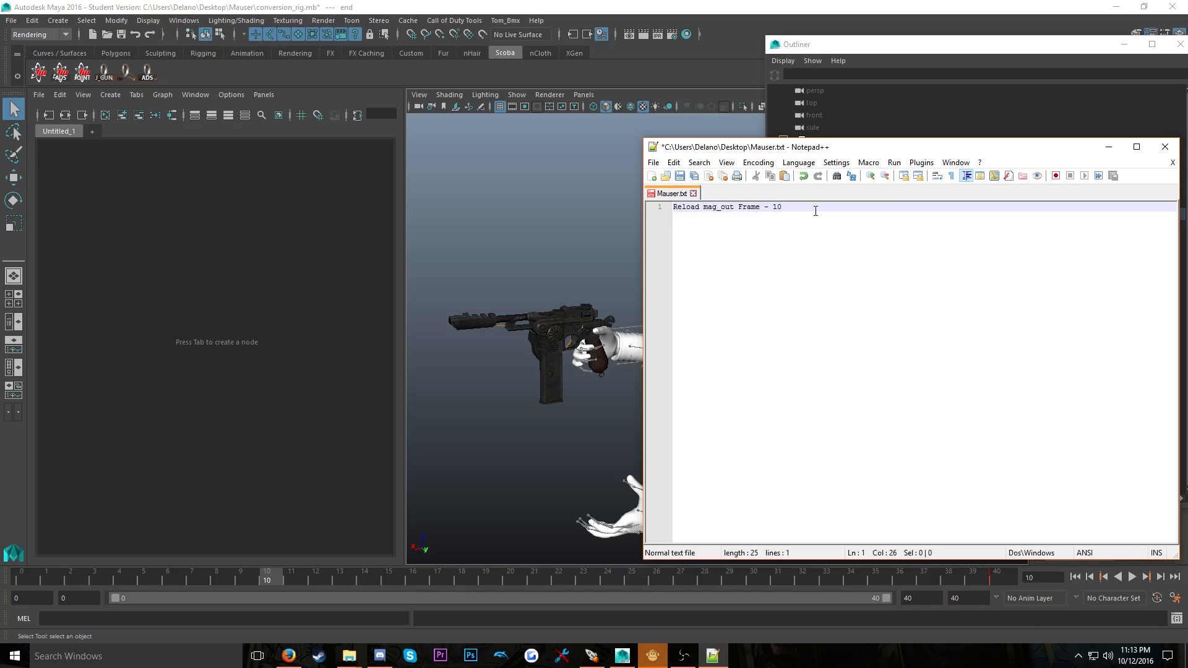
Add the line "Reload mag_in Frame - 23" to the notes, scrubbing the animation to frame 23 to find the magazine insertion
key(Return)
text(Reload )
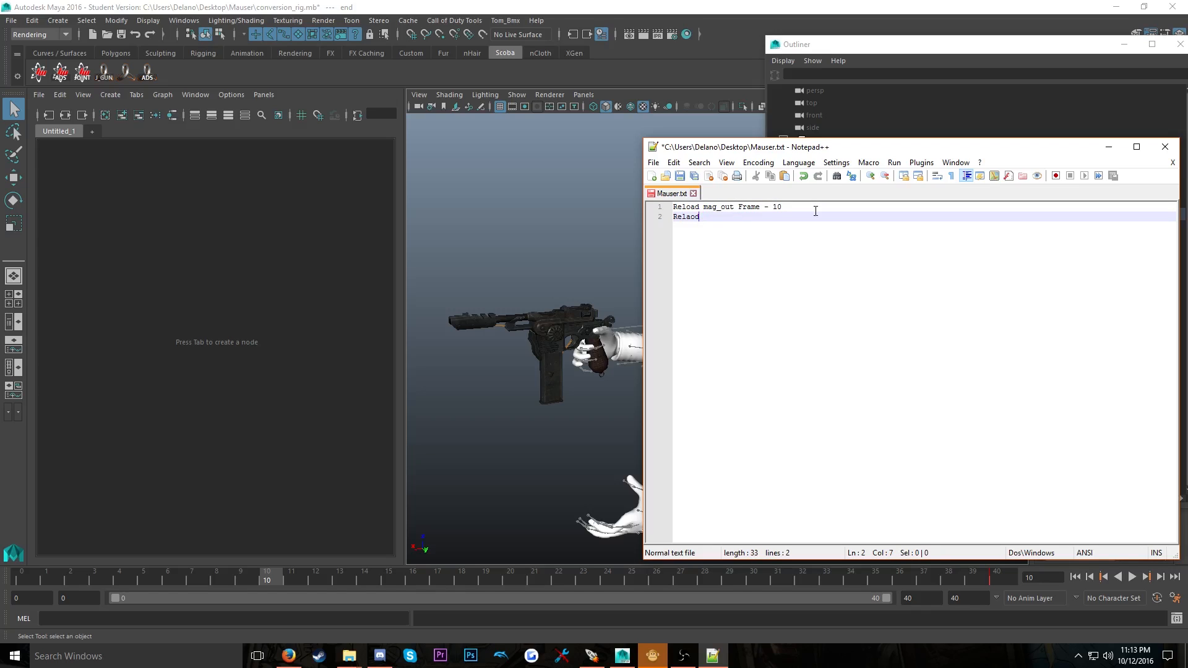
text(oad mag_)
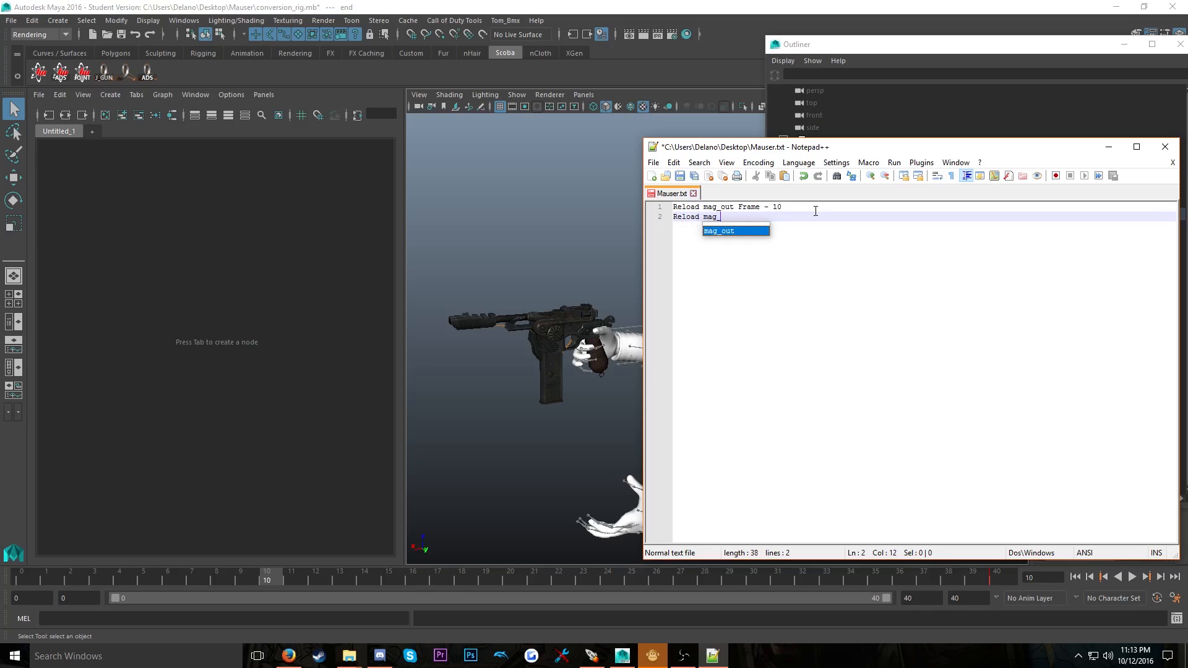
text(in Frame -)
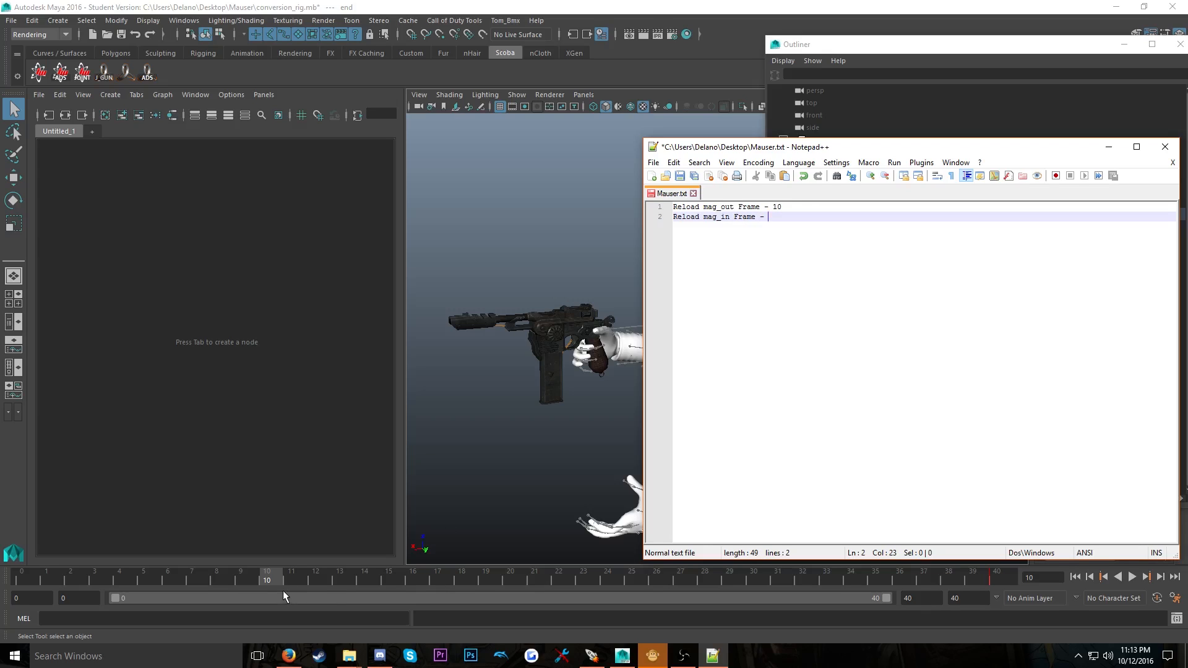
drag(284, 592, 584, 579)
click(713, 655)
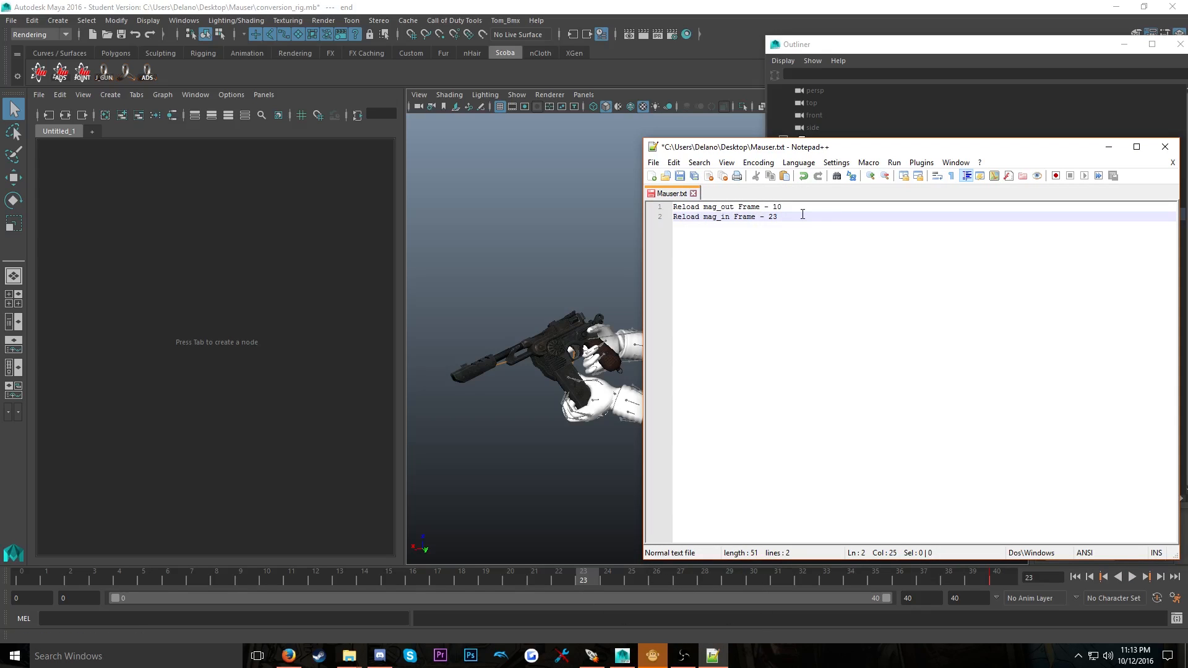
Start a third line in the Mauser notes, save the file, and minimize Notepad++ to return to Maya
key(Return)
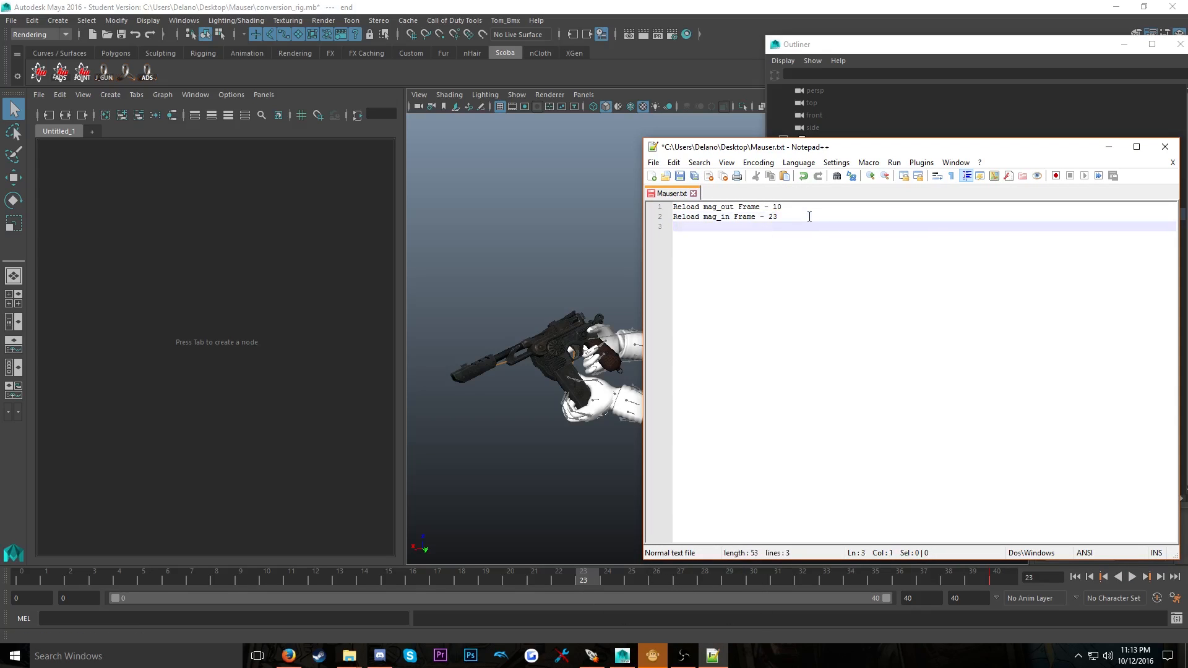
click(696, 176)
drag(729, 148, 662, 146)
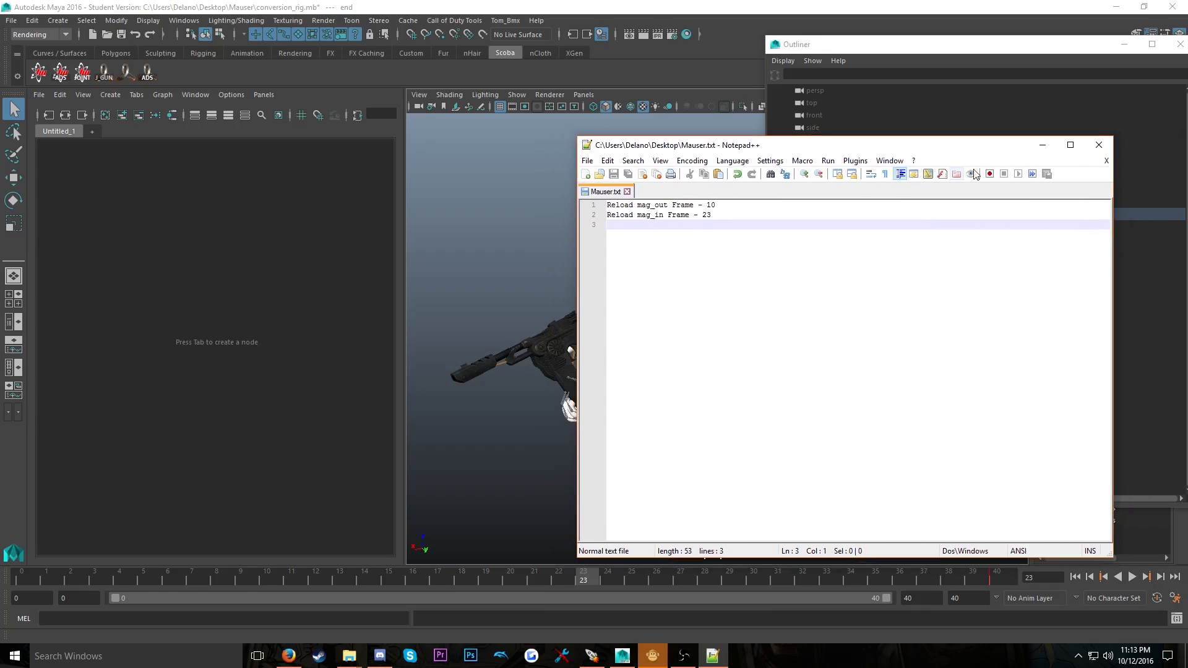
click(1042, 150)
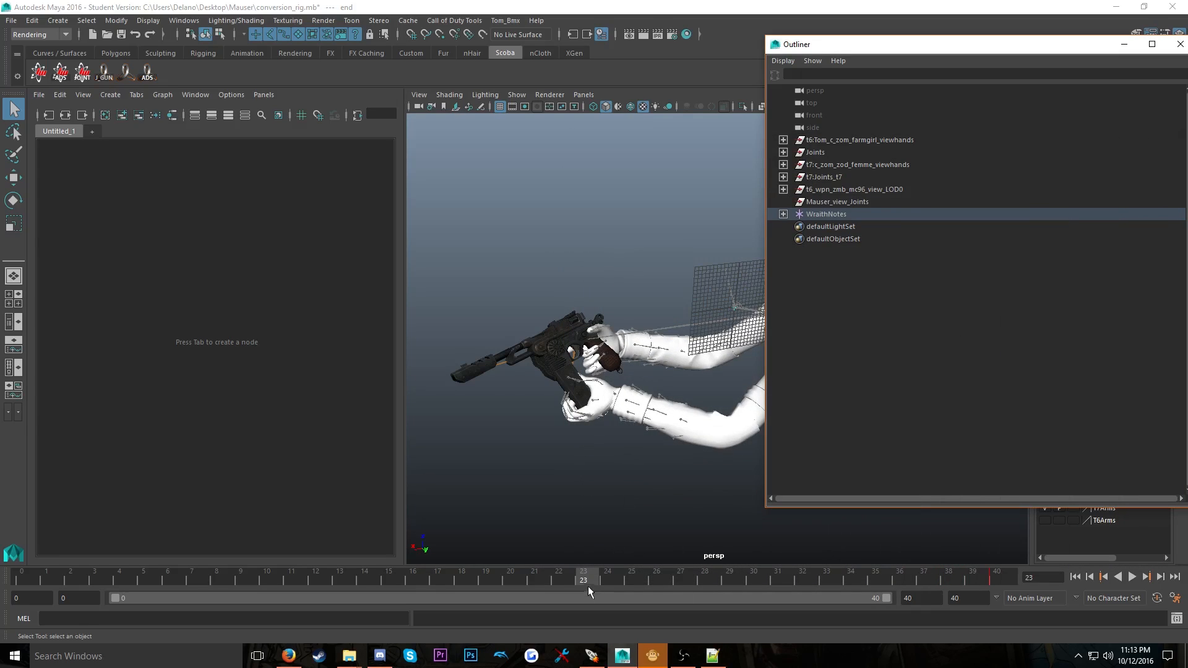
Play the reload animation through to frame 40 and select the full hierarchy of the t7:Joints_t7 group
key(alt+v)
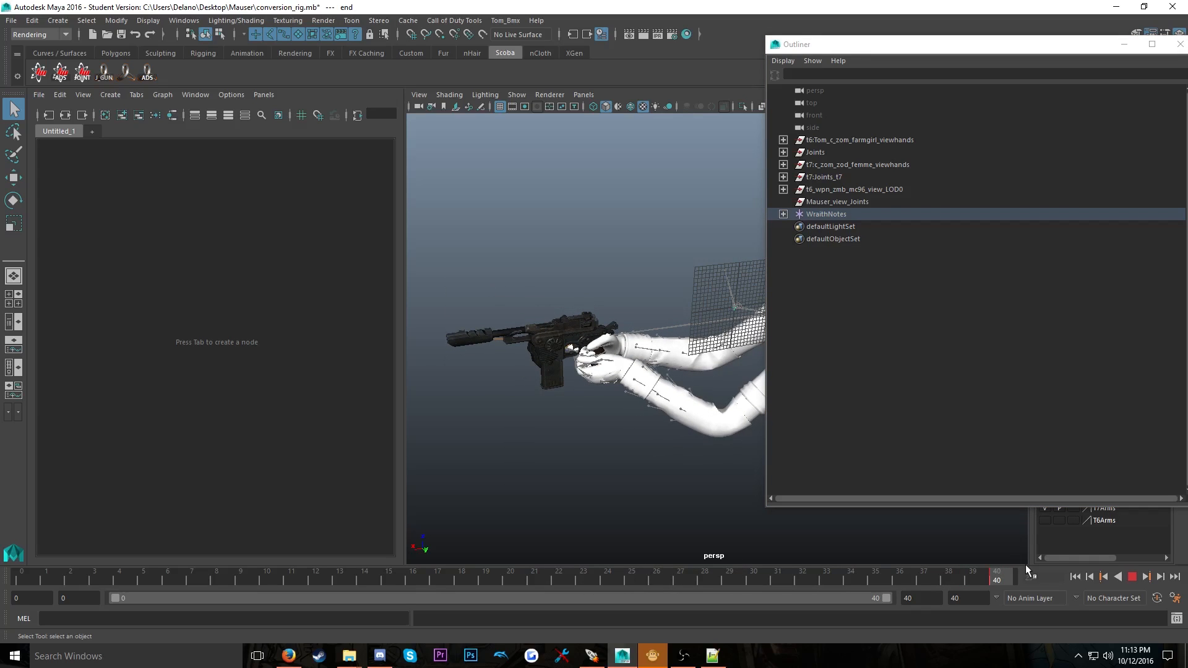
click(824, 177)
click(87, 21)
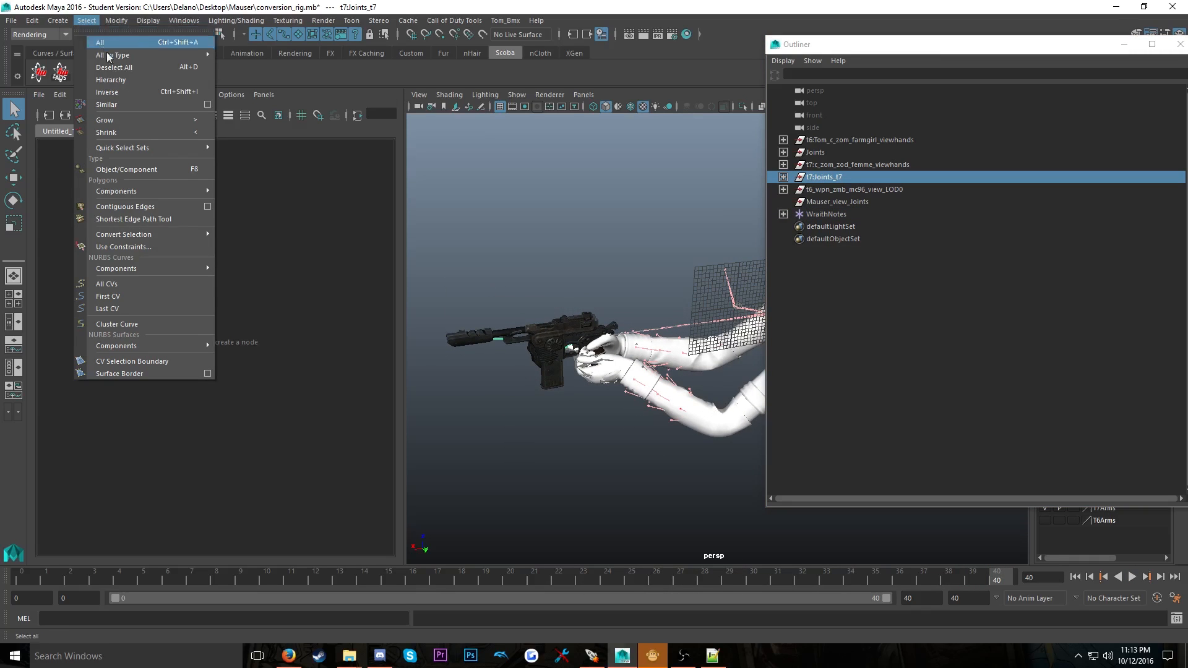
click(134, 81)
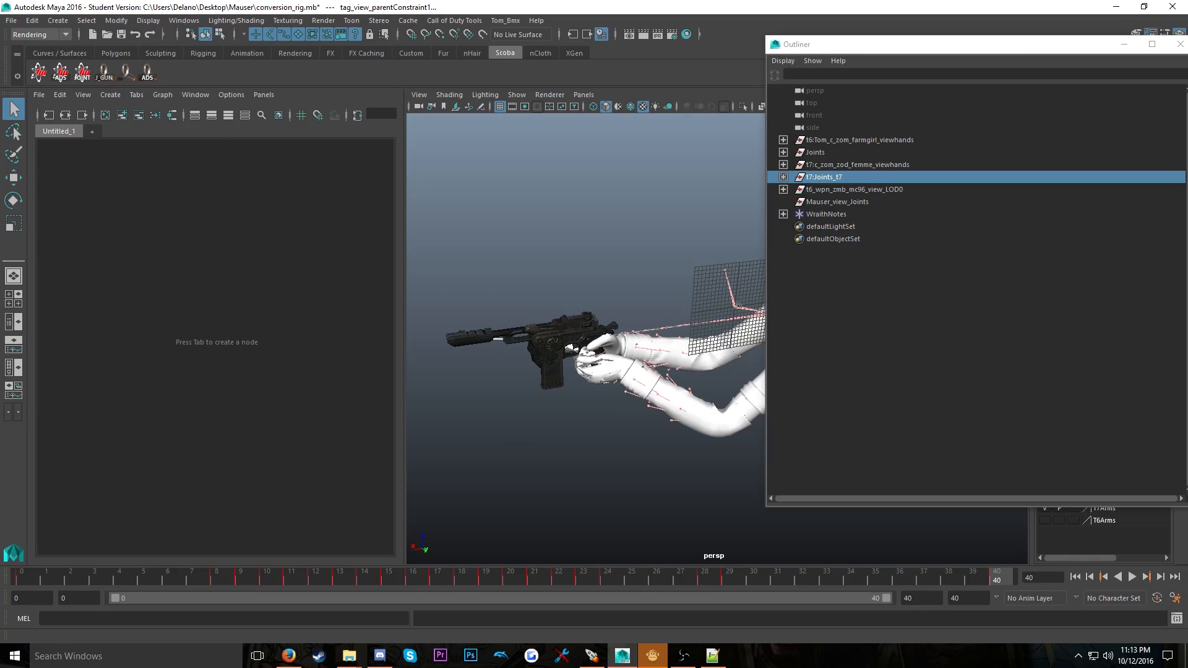
Select t7:tag_torso and t7:tag_cambone under t7:Joints, together with their full hierarchies
click(783, 177)
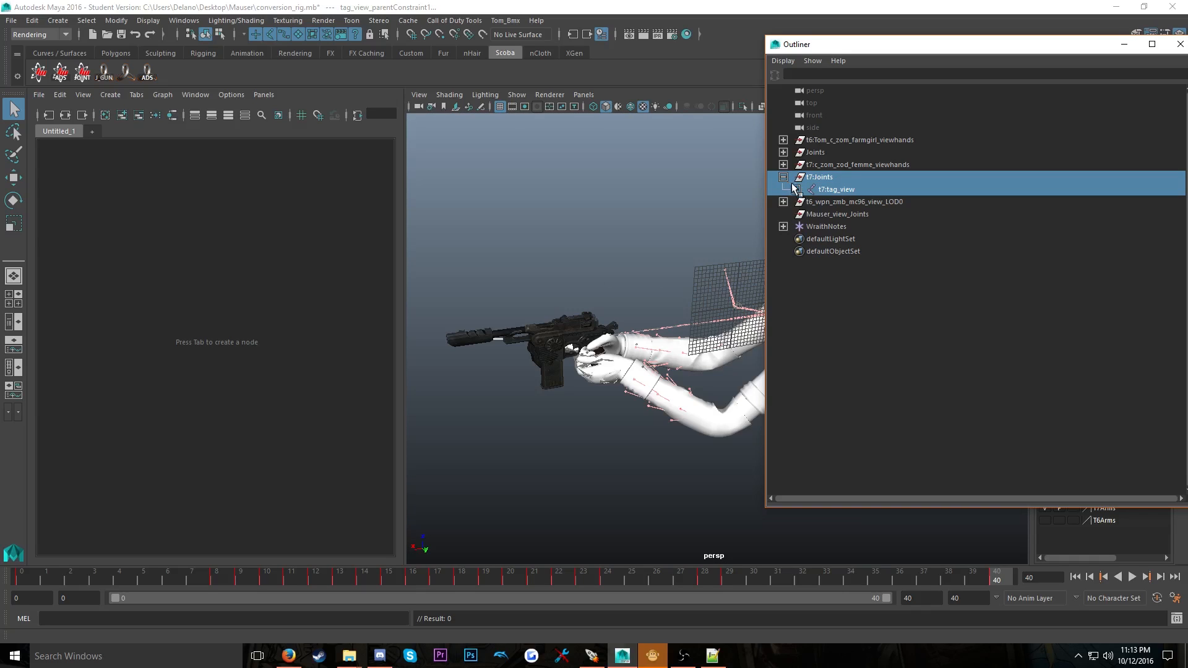
click(796, 189)
click(808, 201)
click(863, 215)
ctrl+click(866, 239)
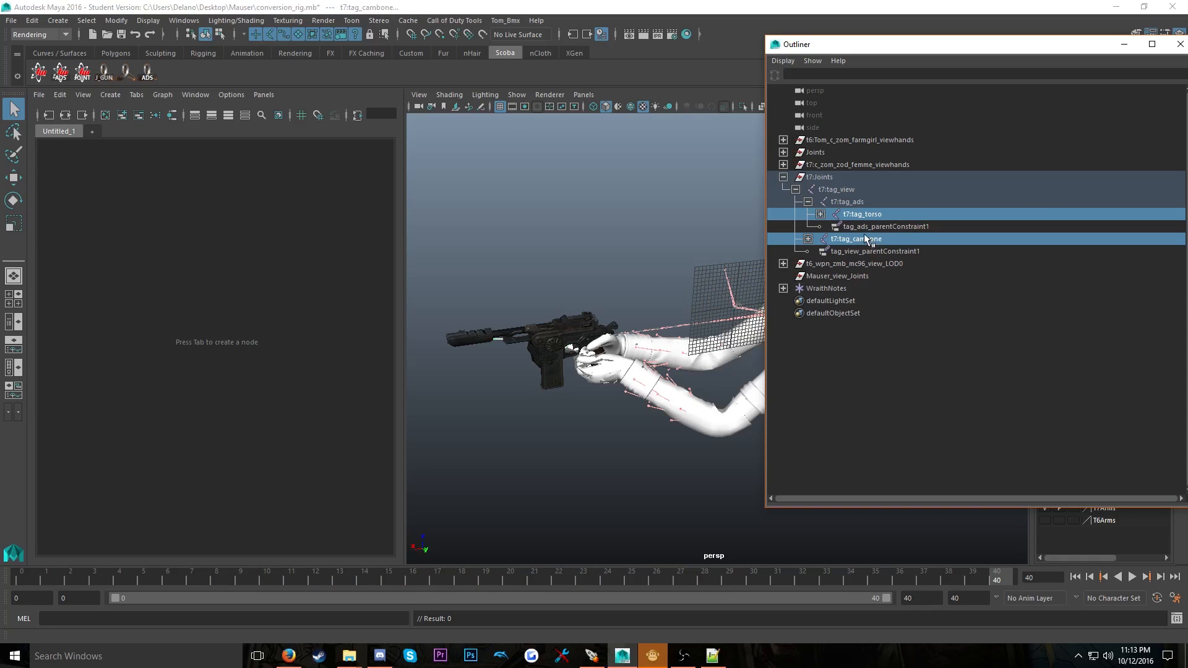
click(84, 20)
click(134, 81)
Set up an XAnim export of frames 0 to 40, saving as vm_mauser_reload in the Mauser anims folder
click(458, 20)
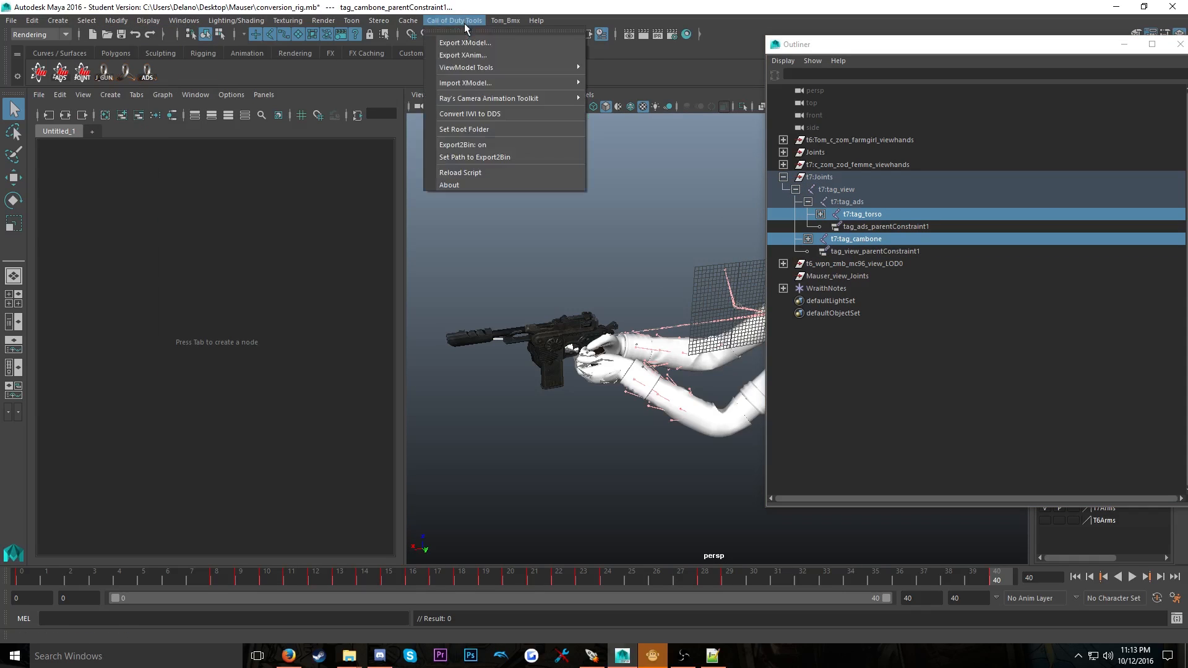
click(485, 55)
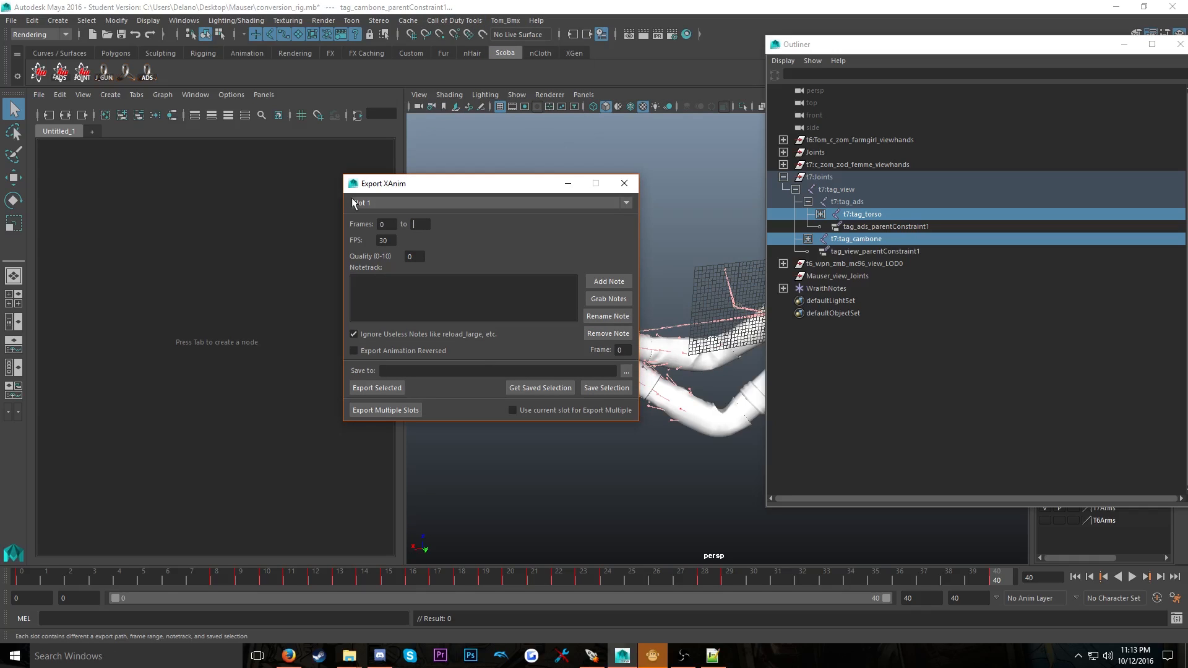
click(626, 370)
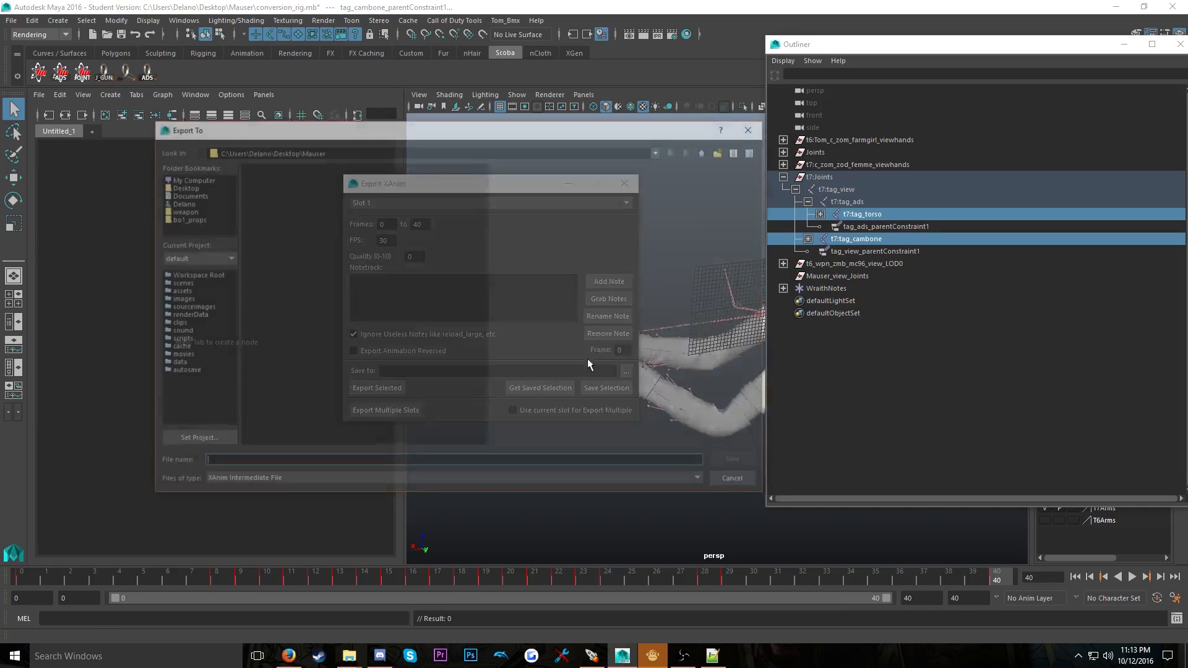
double_click(270, 166)
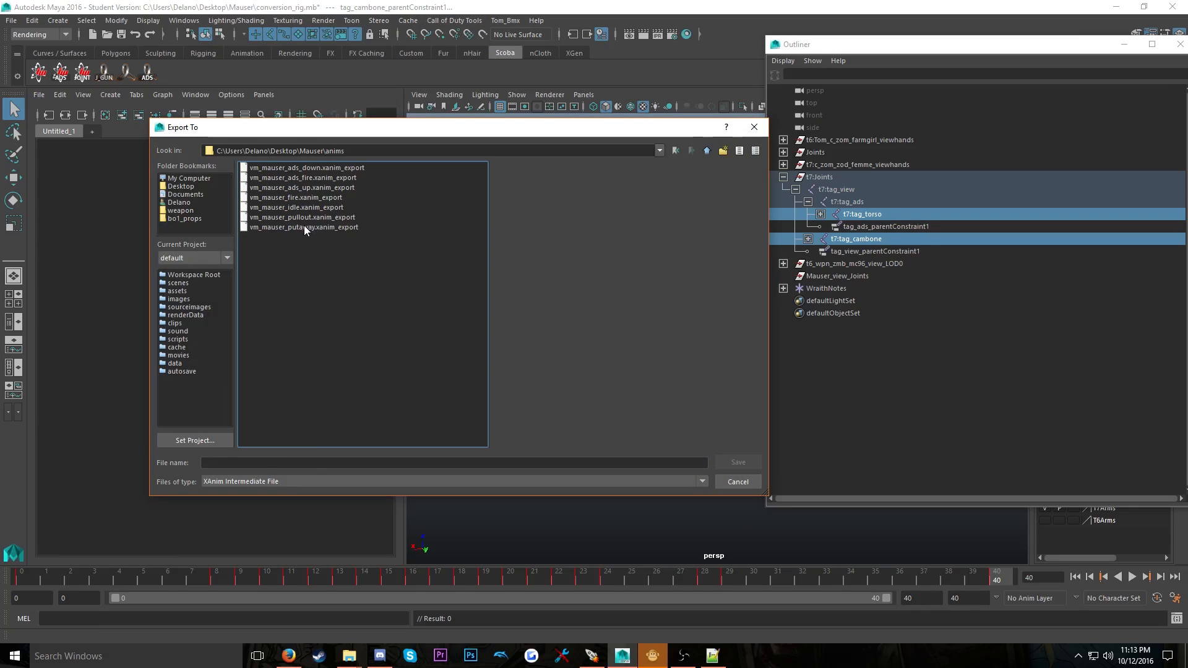
click(304, 227)
drag(314, 464, 245, 462)
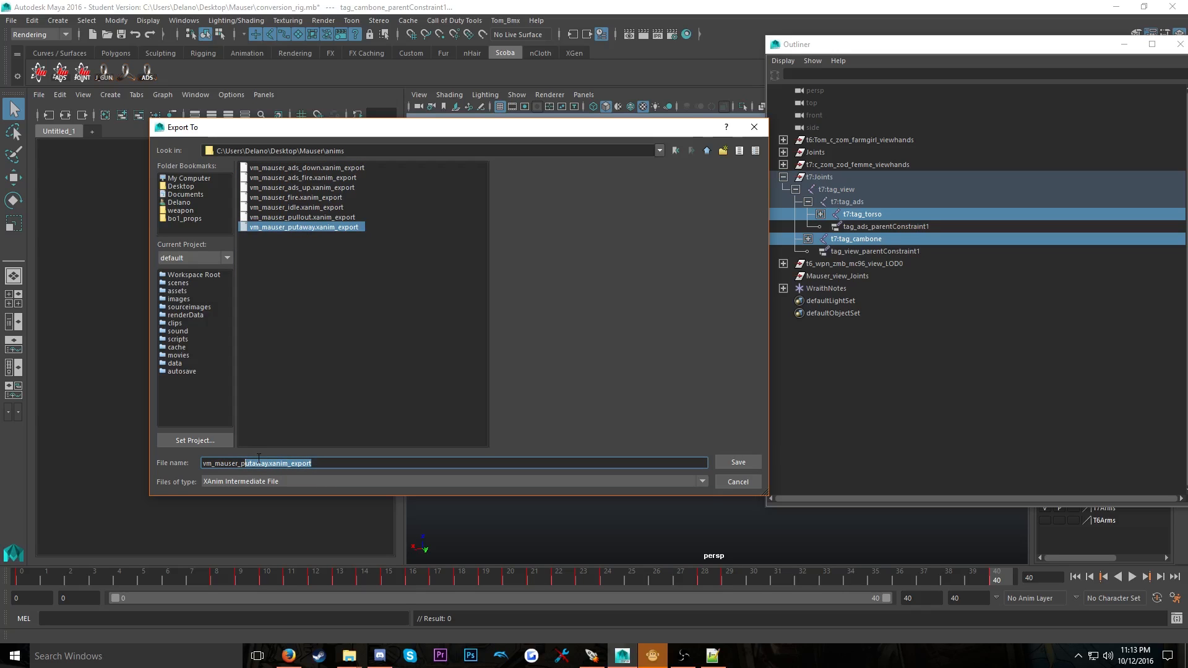
text(re)
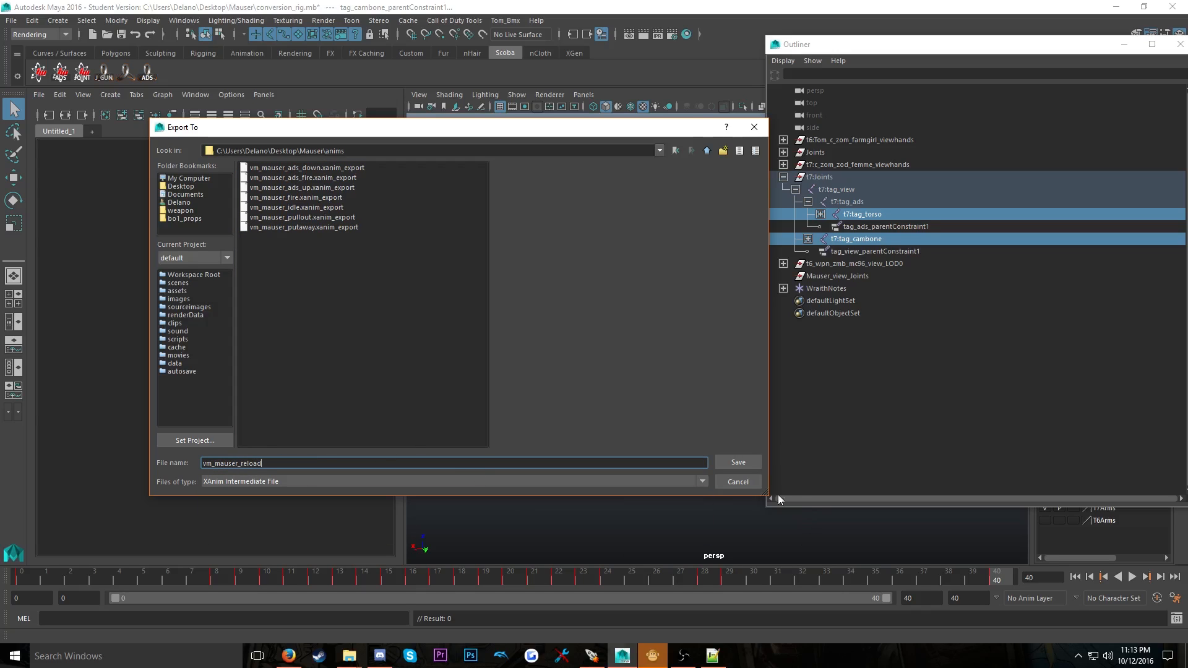
text(load)
click(745, 465)
Export the selected joints as the reload XAnim without saving the scene changes, and close the export window
click(377, 387)
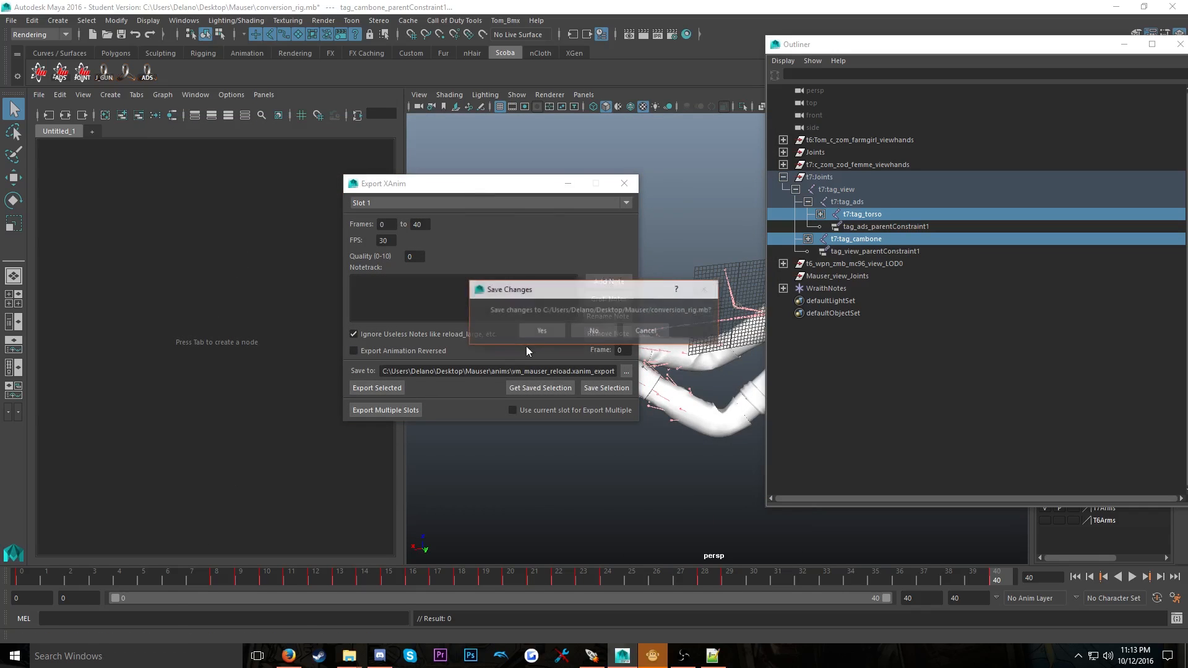
click(590, 331)
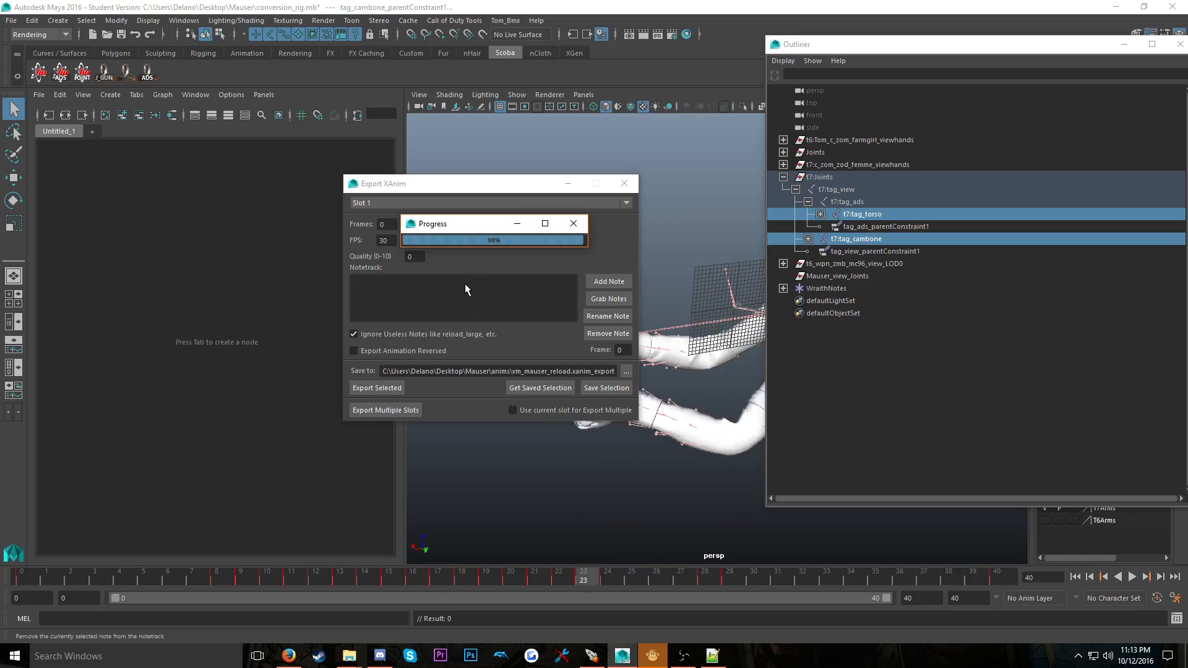
click(625, 184)
Reopen the clean conversion_rig.mb scene from the Mauser folder, discarding the current changes
key(ctrl+o)
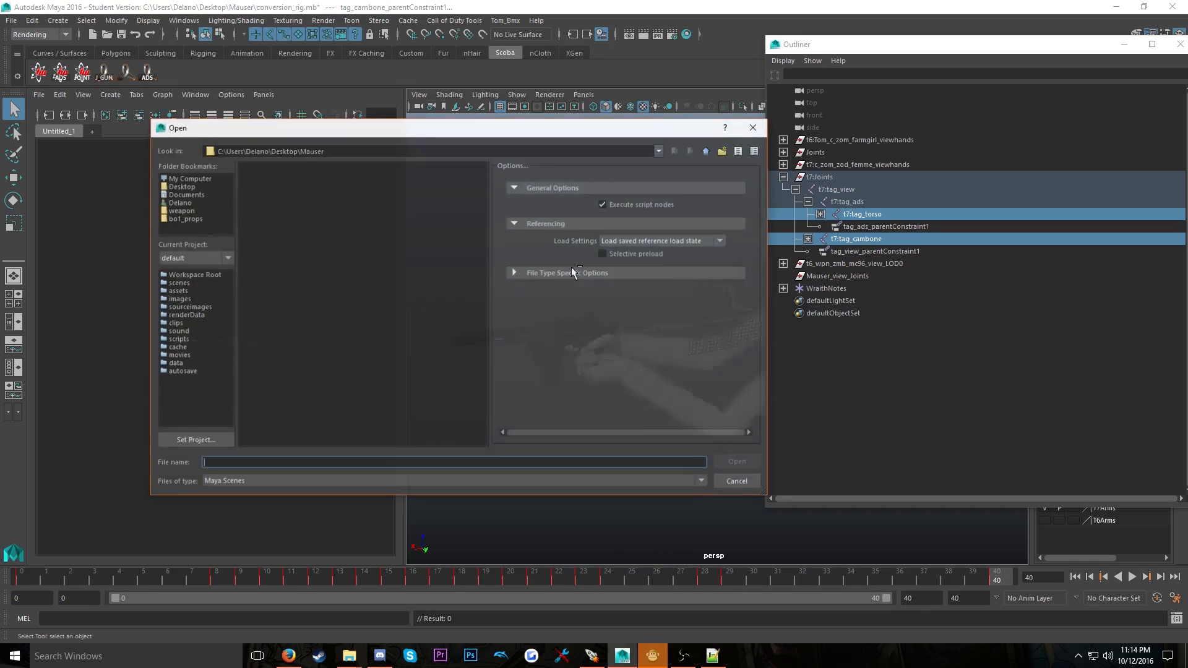
double_click(287, 177)
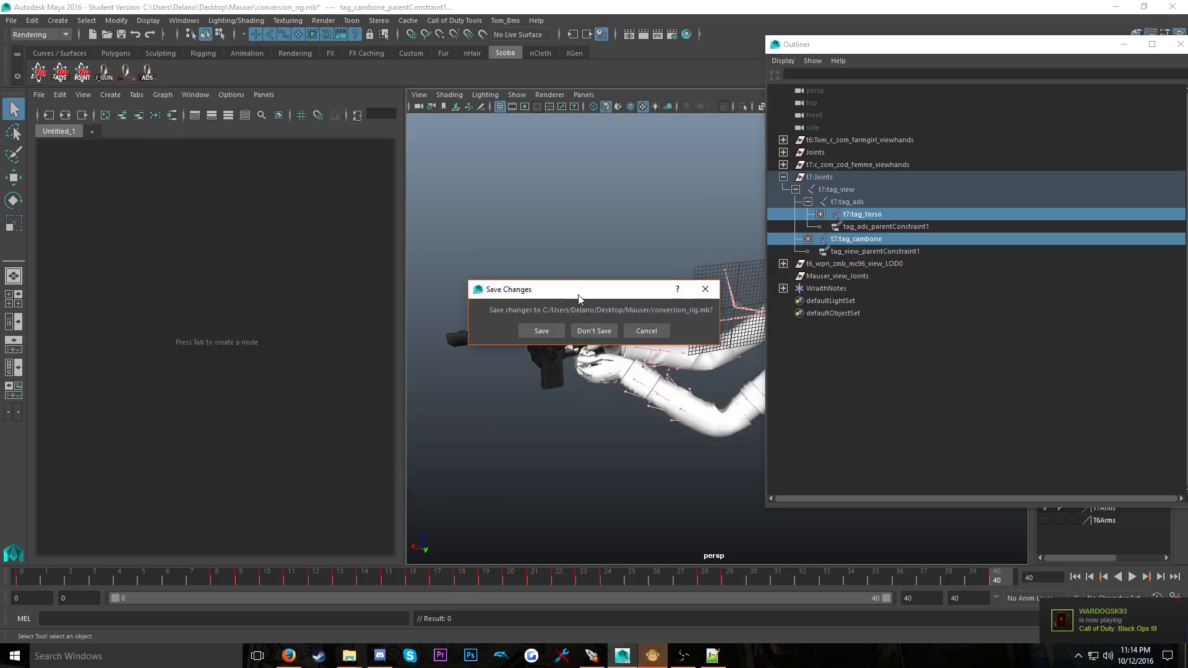
click(595, 330)
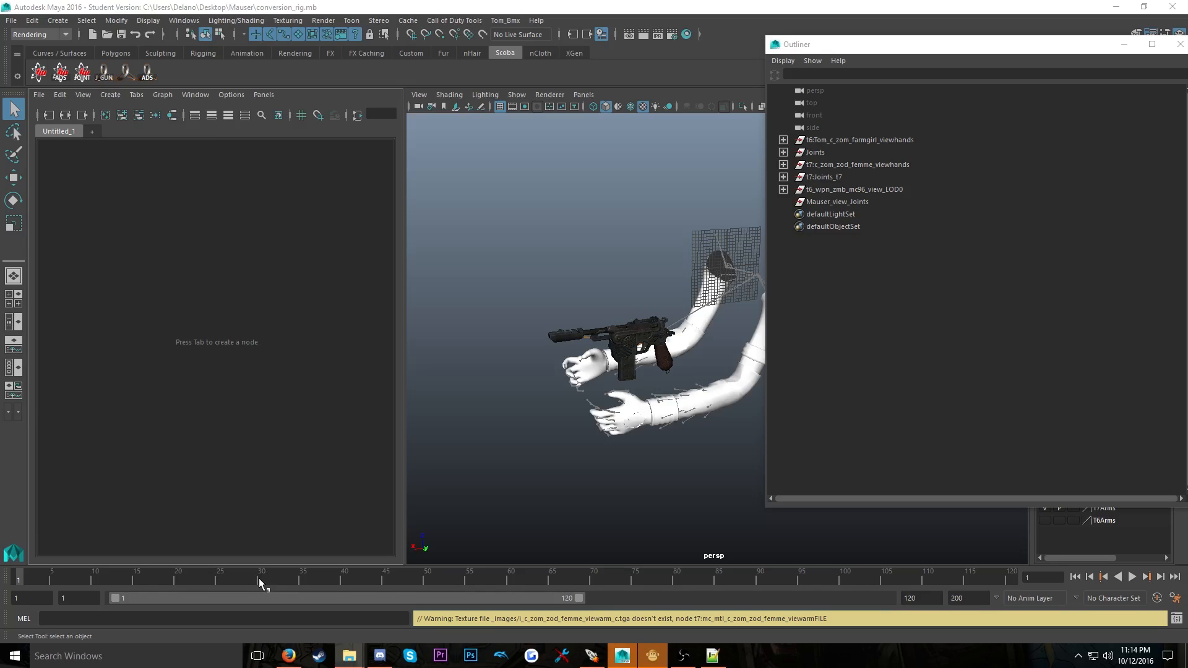
scroll(468, 322, up, 5)
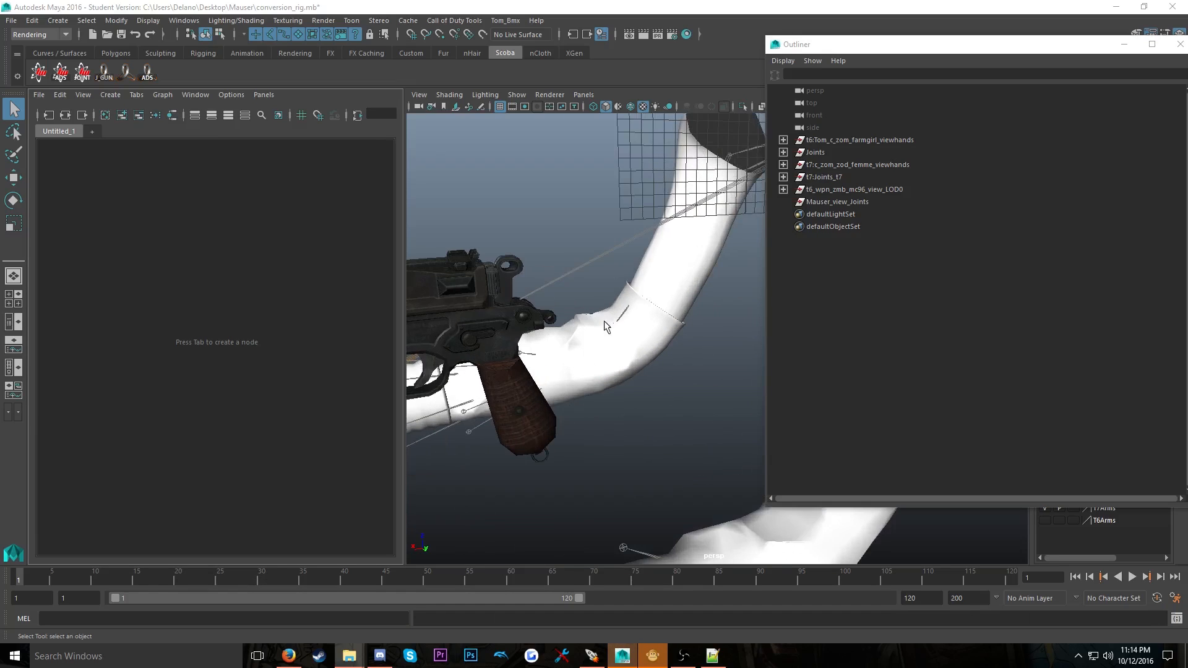
alt+drag(468, 321, 549, 300)
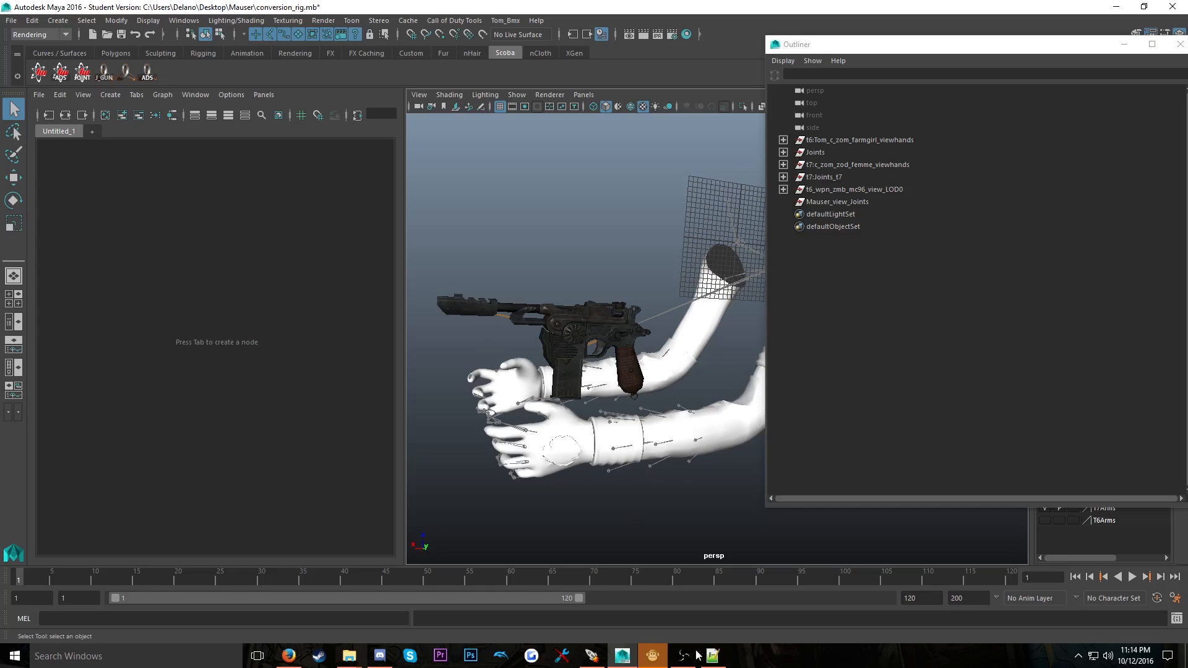
In Notepad++, write "bolt_back Frame - N/A" on the third line of the Mauser notes, save, and return to Maya
click(709, 655)
text(bo)
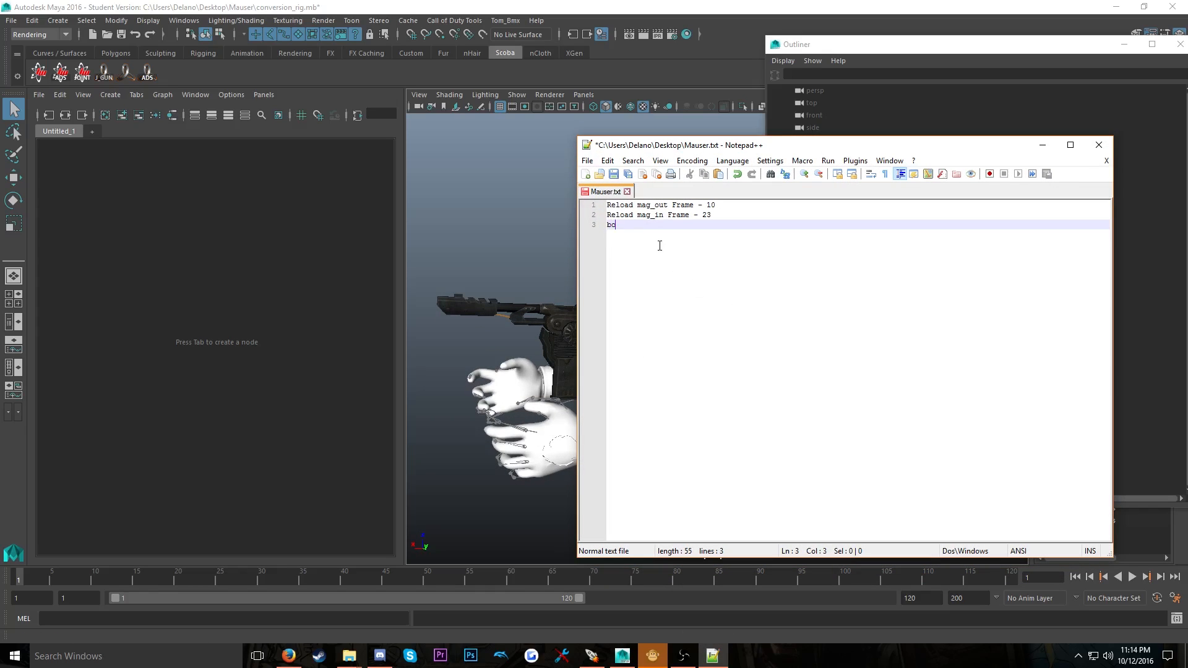
text(lt_back )
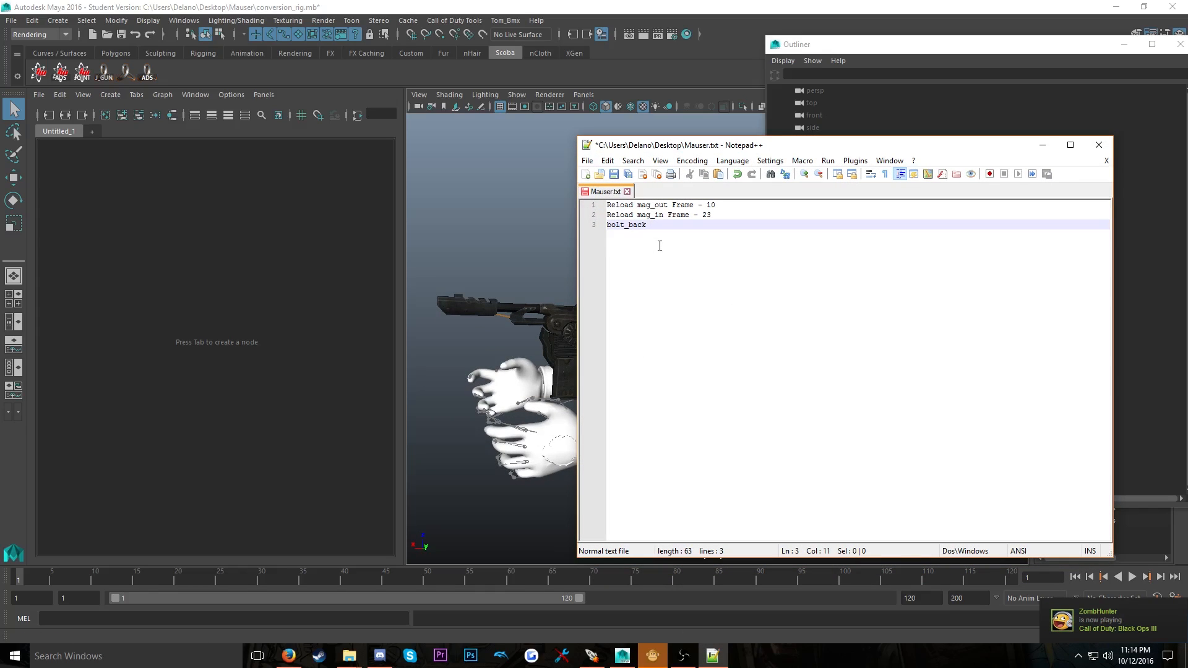
text(Frame - 2)
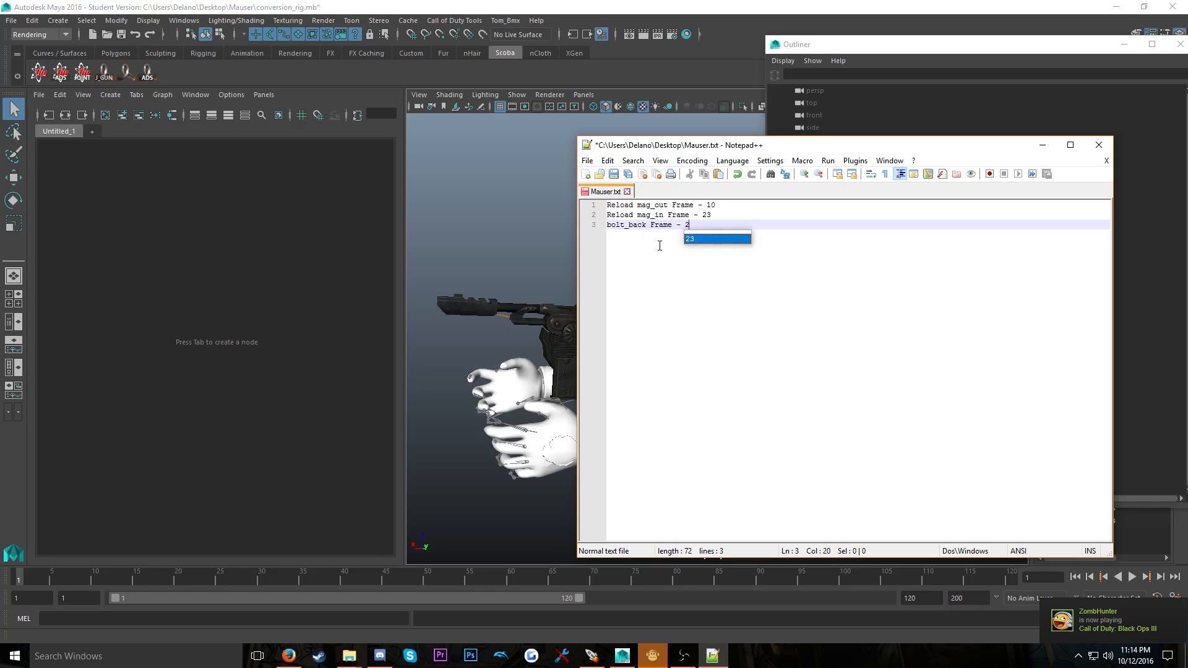
key(BackSpace)
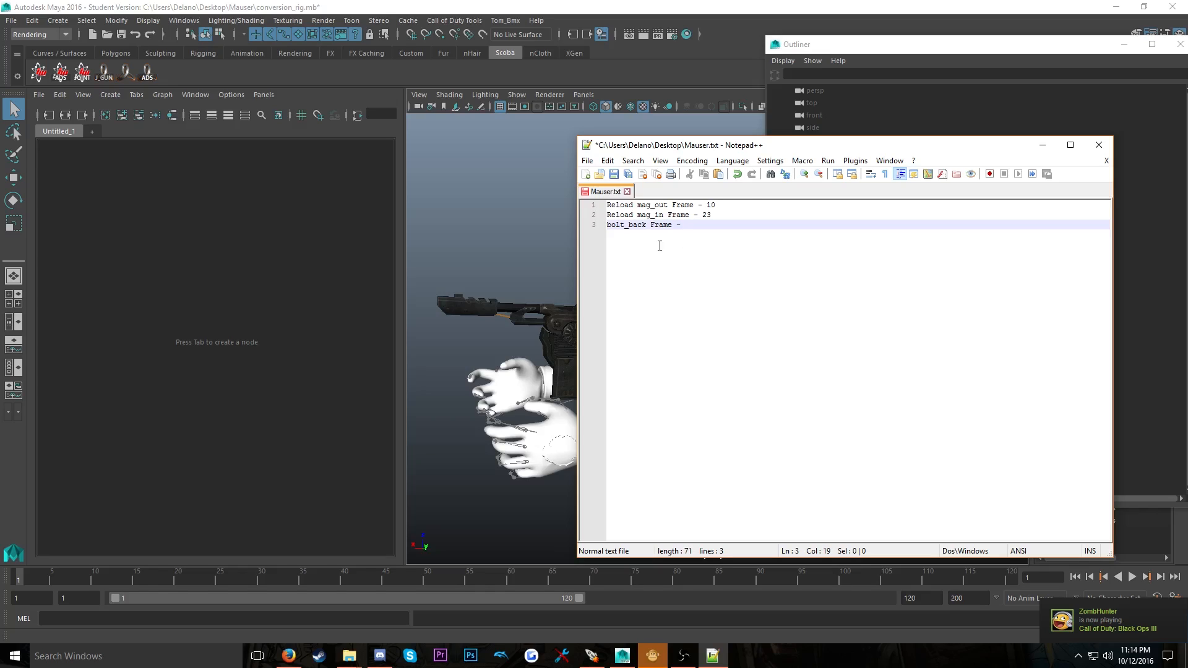
text(1)
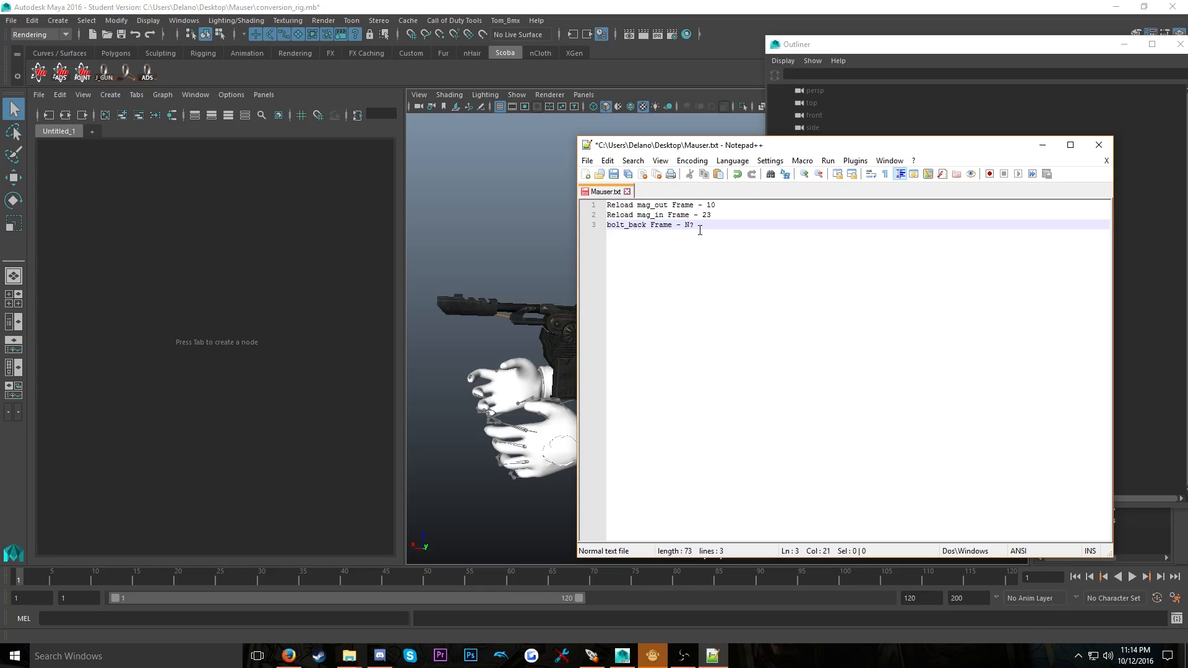
key(ctrl+s)
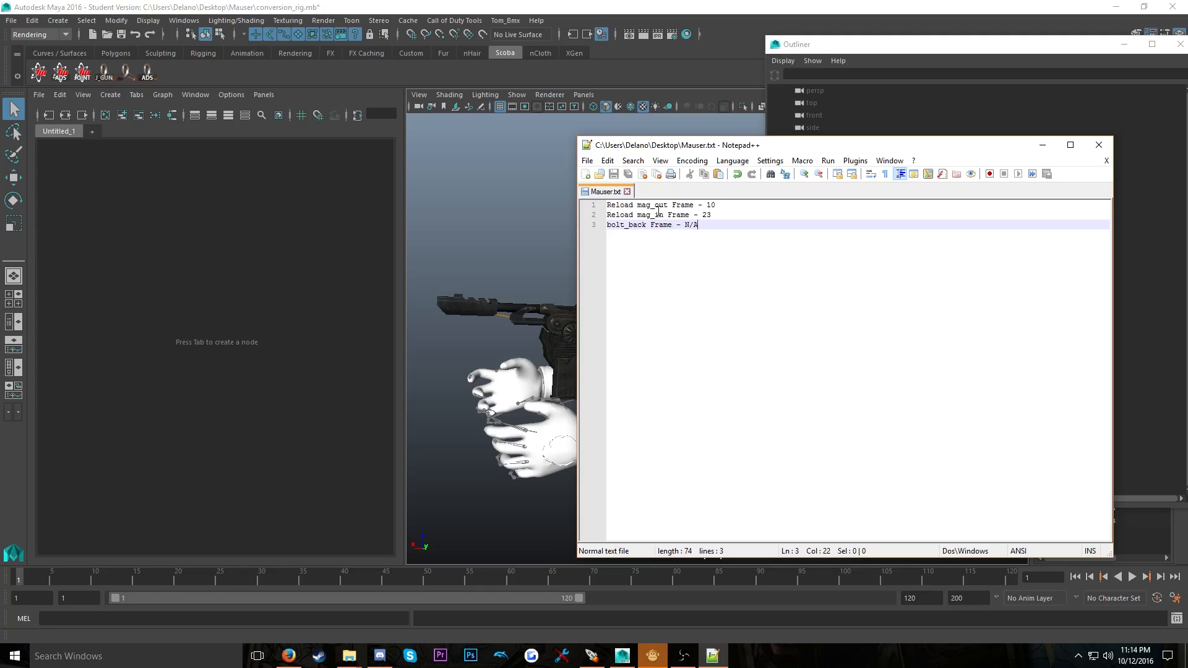
click(1043, 144)
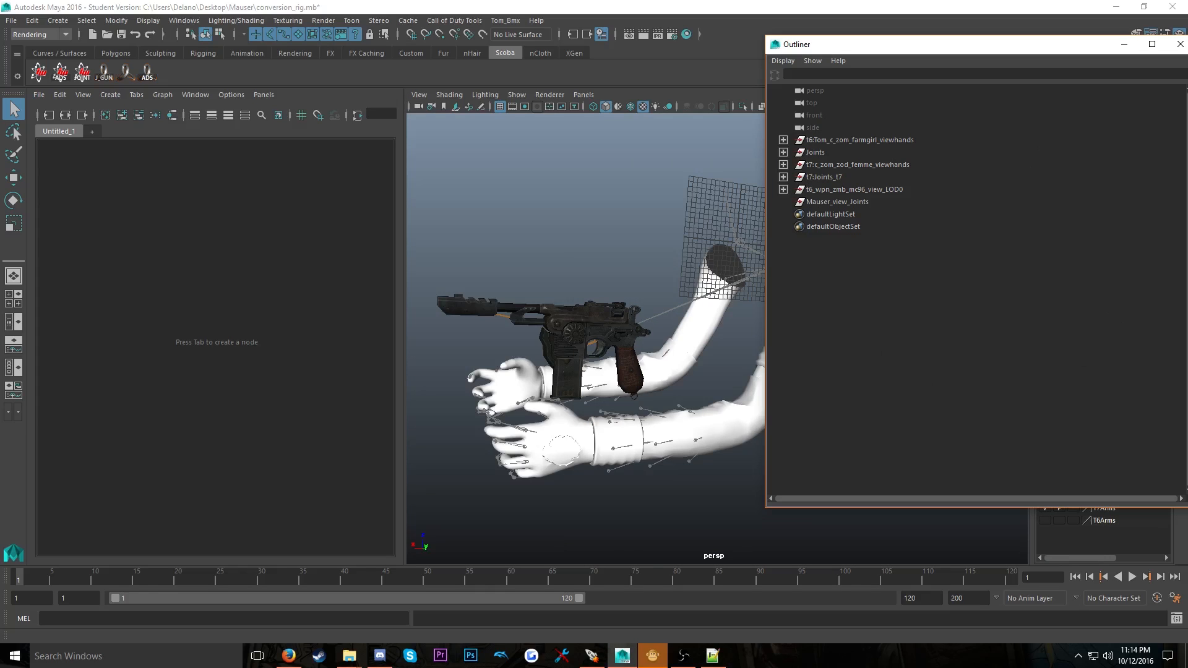
Import the 0-60 frame Mauser animation onto the rig and scrub to frame 49 to find the bolt-back moment
key(alt+Tab)
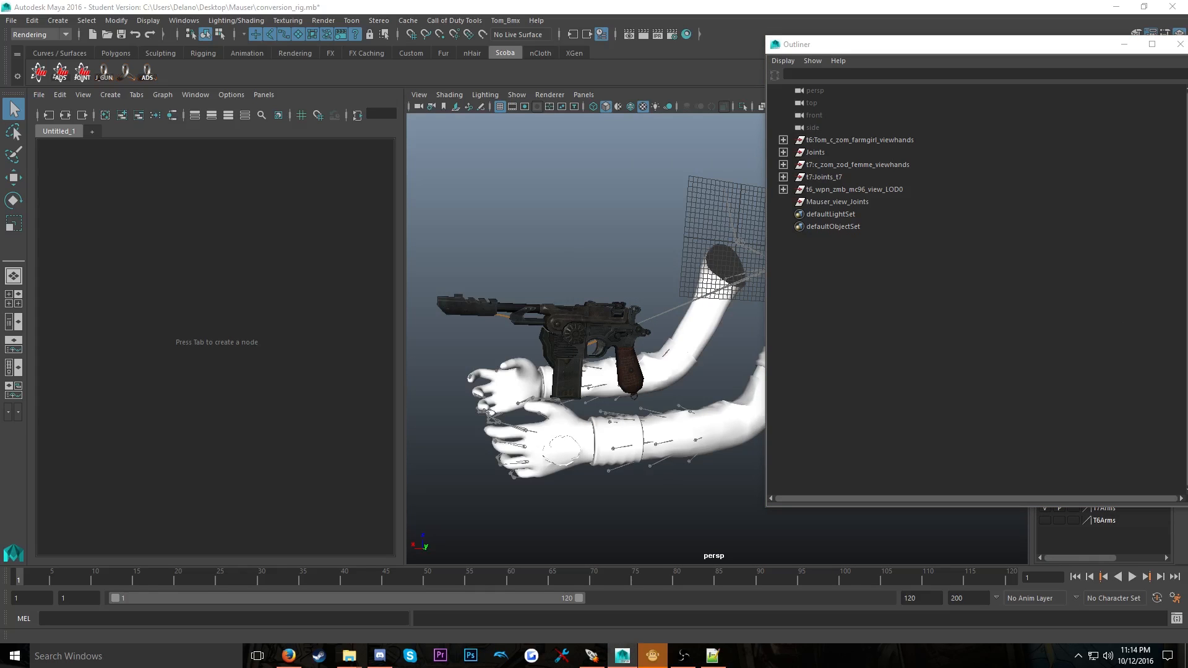
drag(1187, 328, 597, 328)
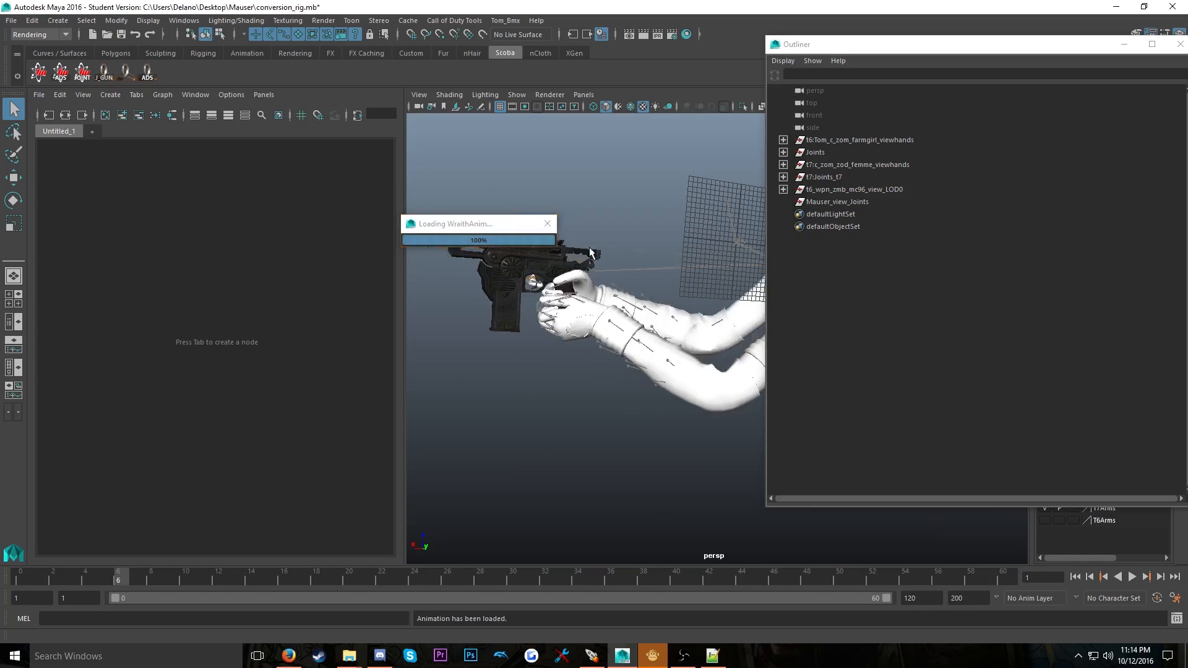
drag(25, 577, 708, 581)
alt+drag(594, 472, 780, 334)
drag(705, 584, 825, 547)
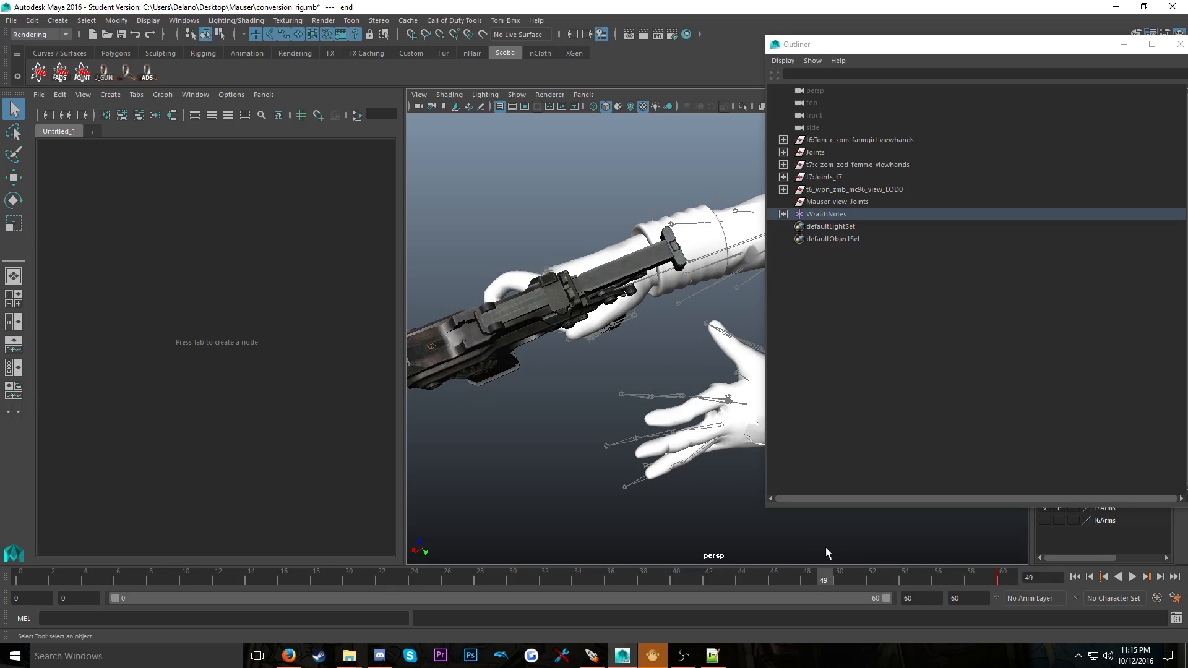
Change the bolt_back frame in the Notepad++ Mauser notes to 49, save the file, and return to Maya
click(713, 655)
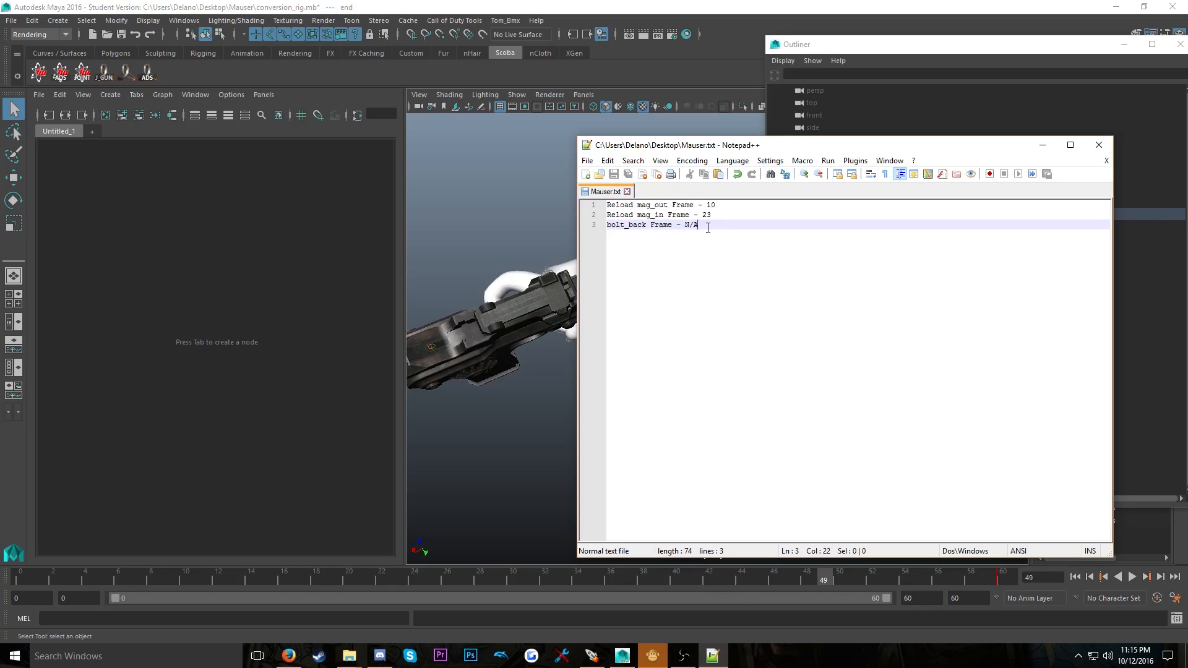
drag(708, 227, 689, 229)
text(49)
key(ctrl+s)
drag(694, 226, 607, 226)
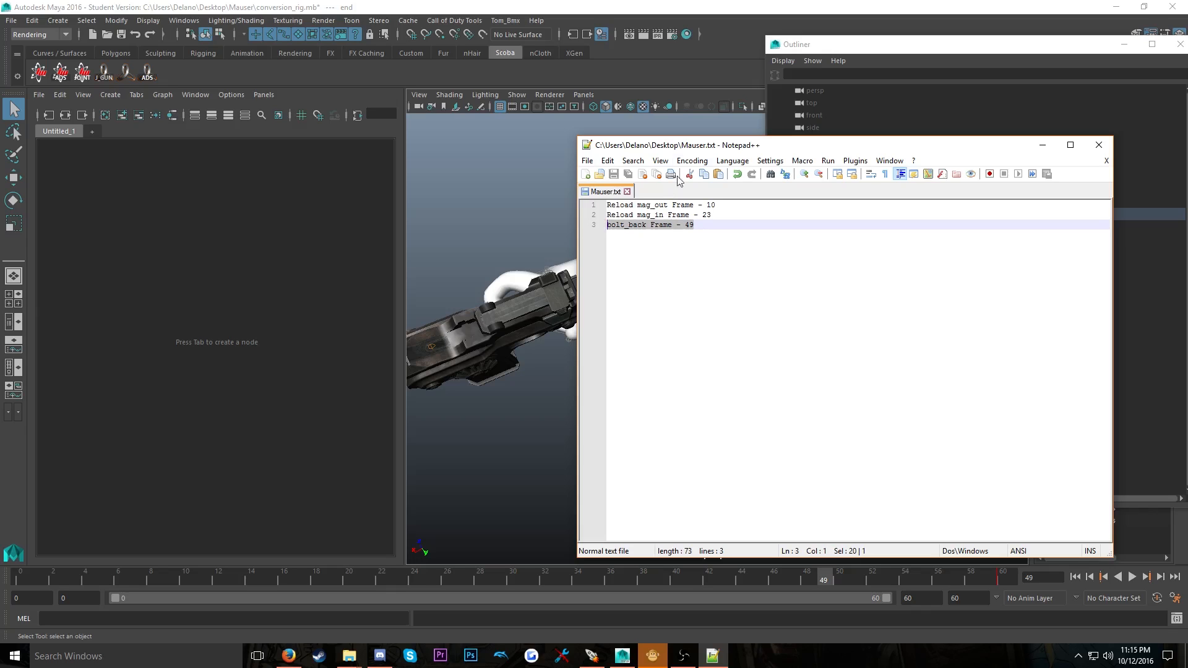
drag(673, 149, 569, 130)
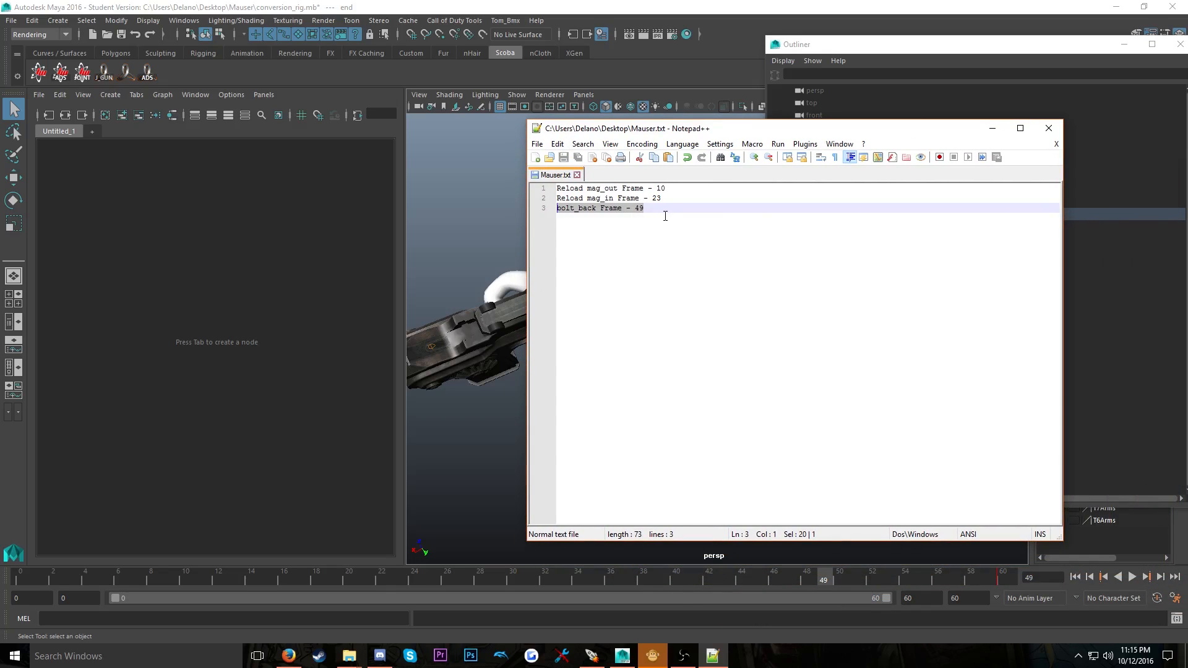
click(661, 302)
click(724, 655)
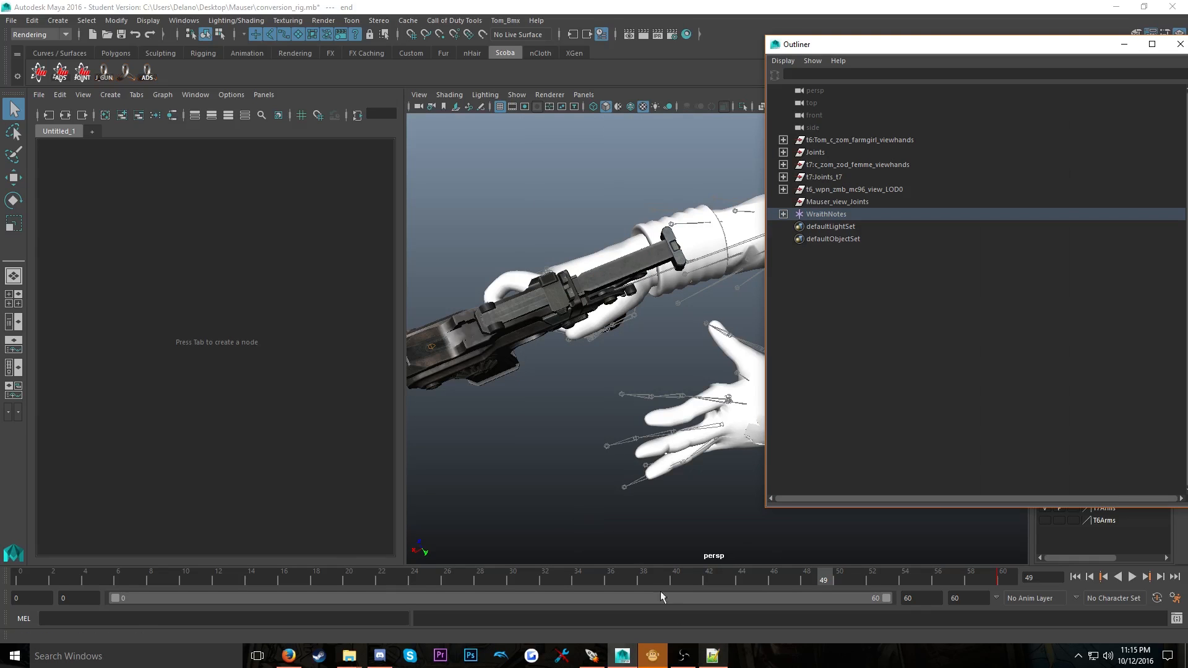
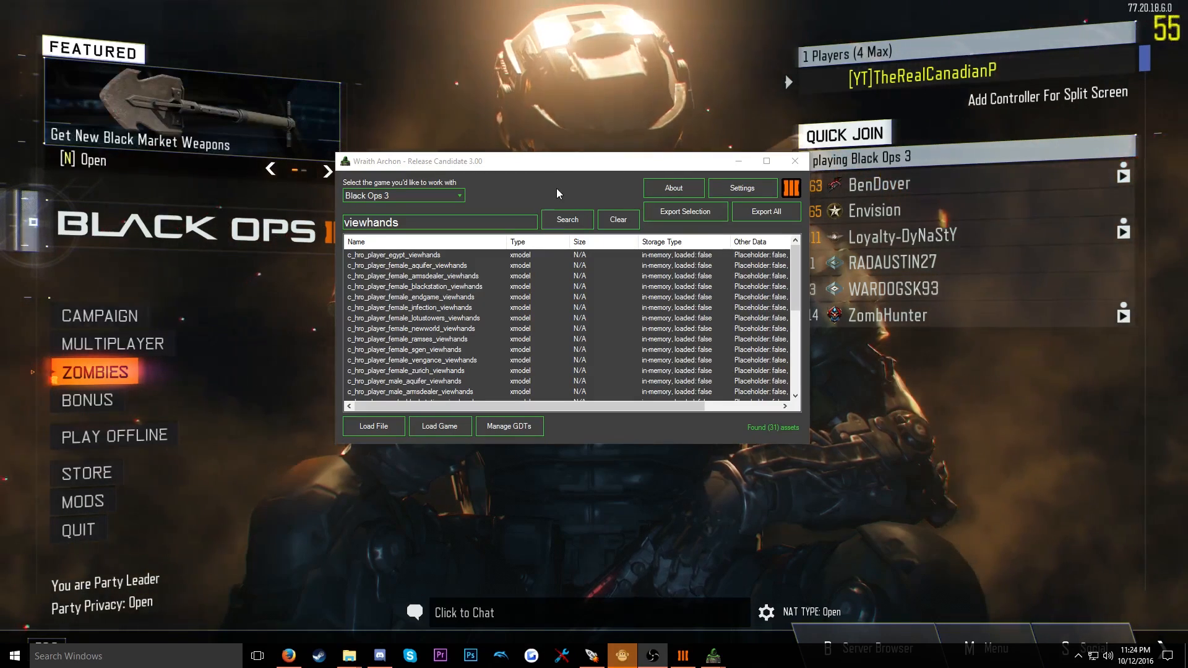
In Wraith Archon, export the c_zom_zod_femme_viewhands model from the viewhands list for Black Ops 3
mouse_move(537, 162)
mouse_down()
mouse_move(583, 96)
mouse_move(541, 160)
mouse_up()
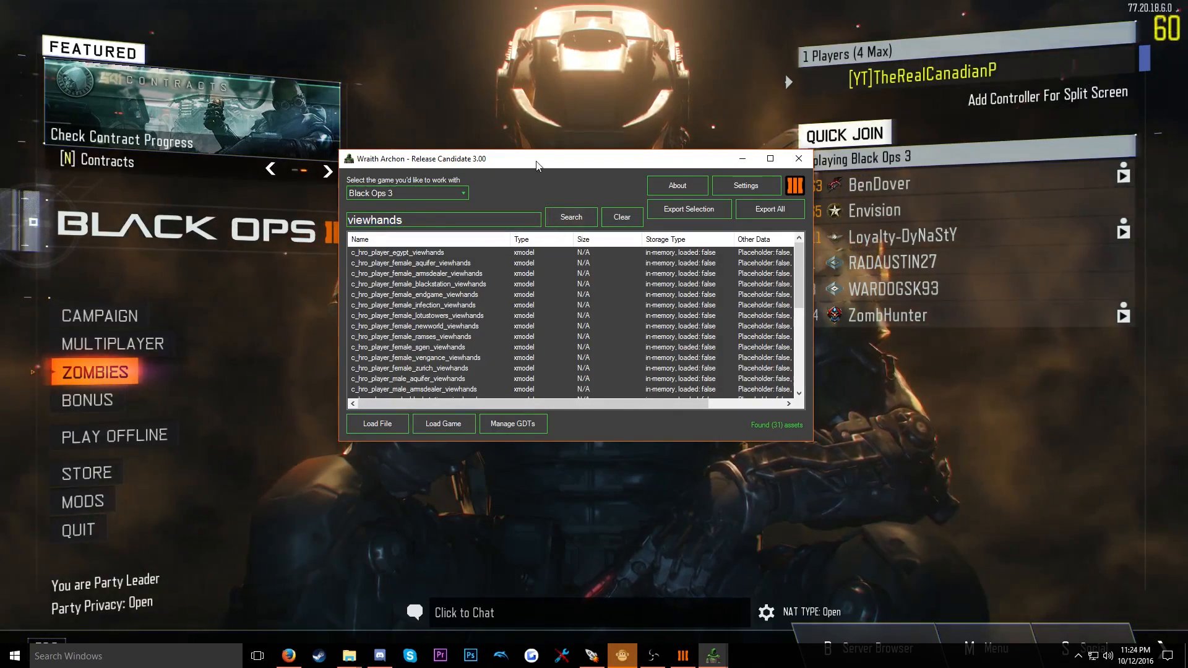
drag(537, 161, 570, 165)
scroll(532, 353, down, 6)
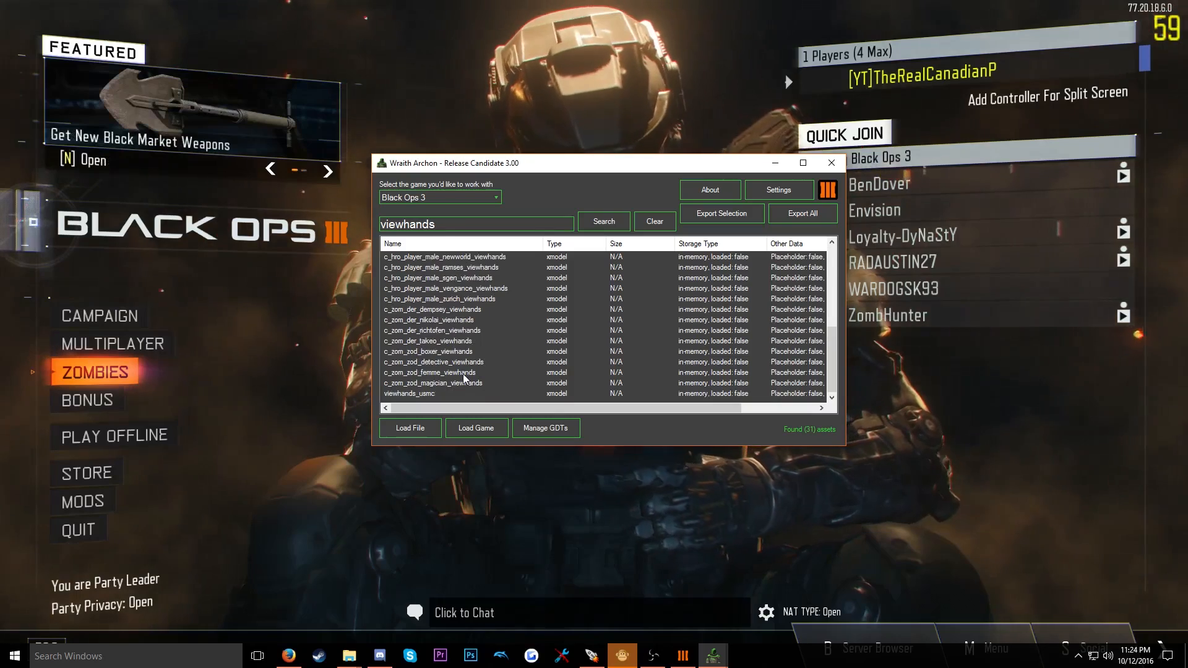
click(418, 373)
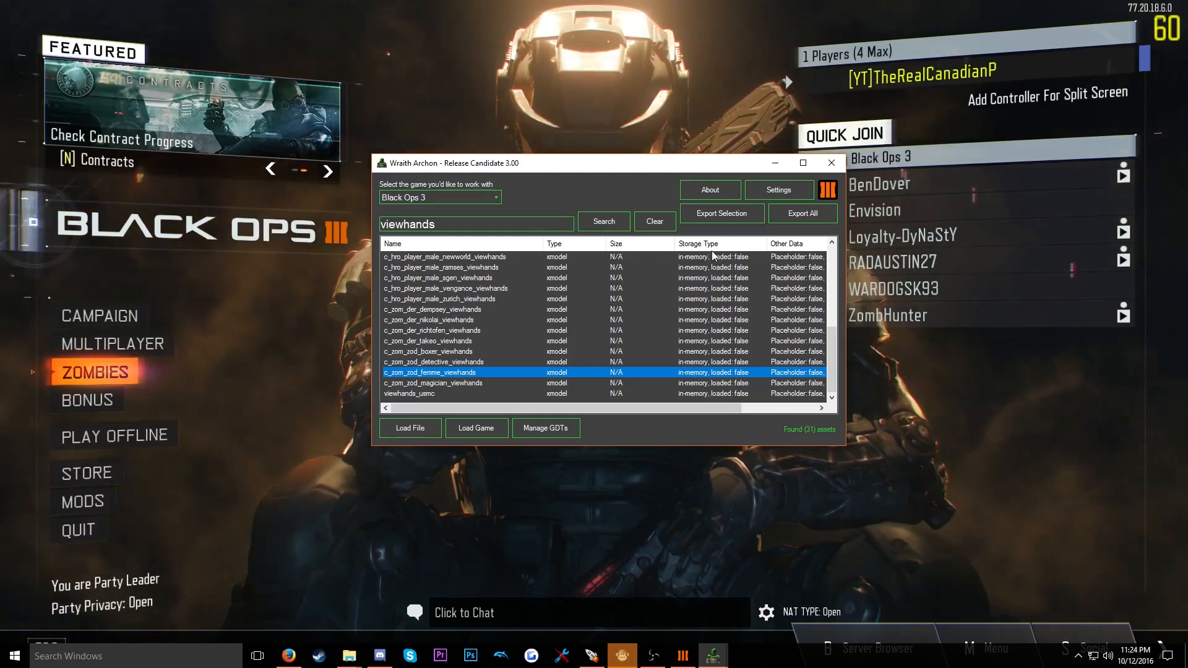
click(733, 214)
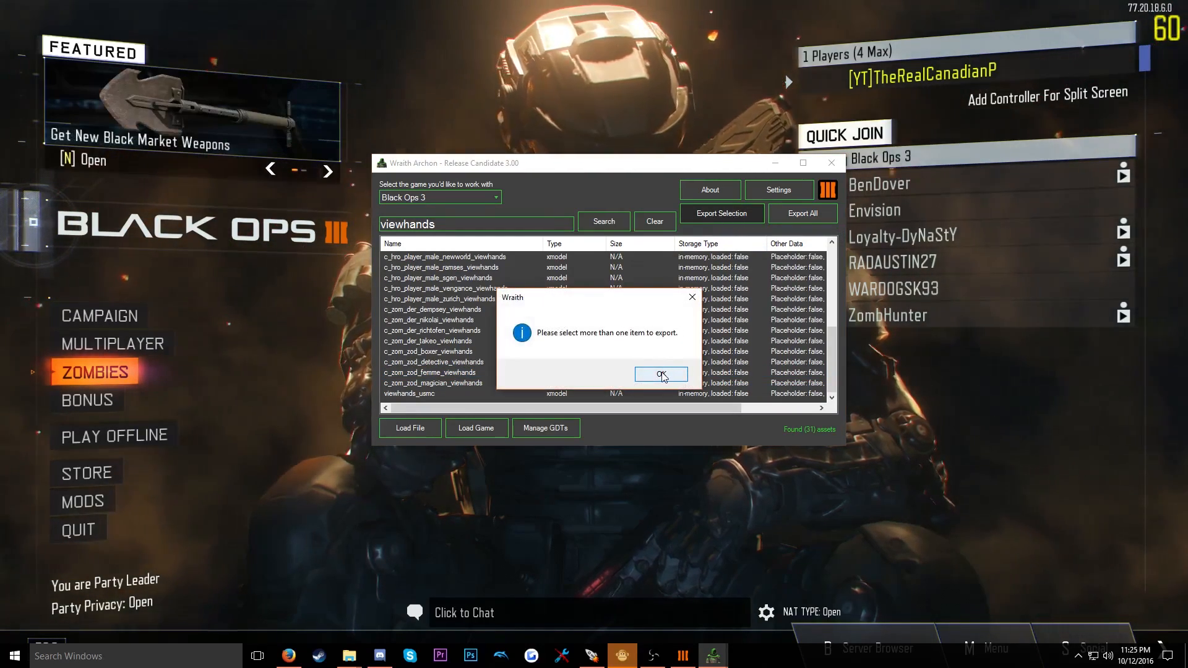
click(661, 375)
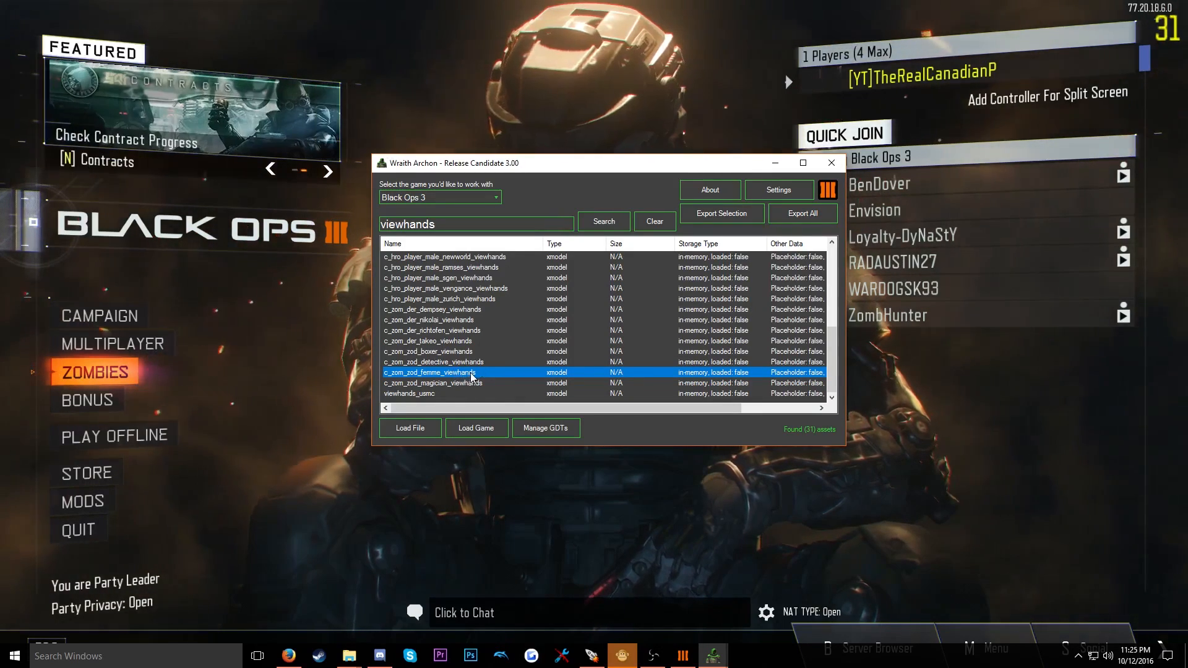
double_click(443, 378)
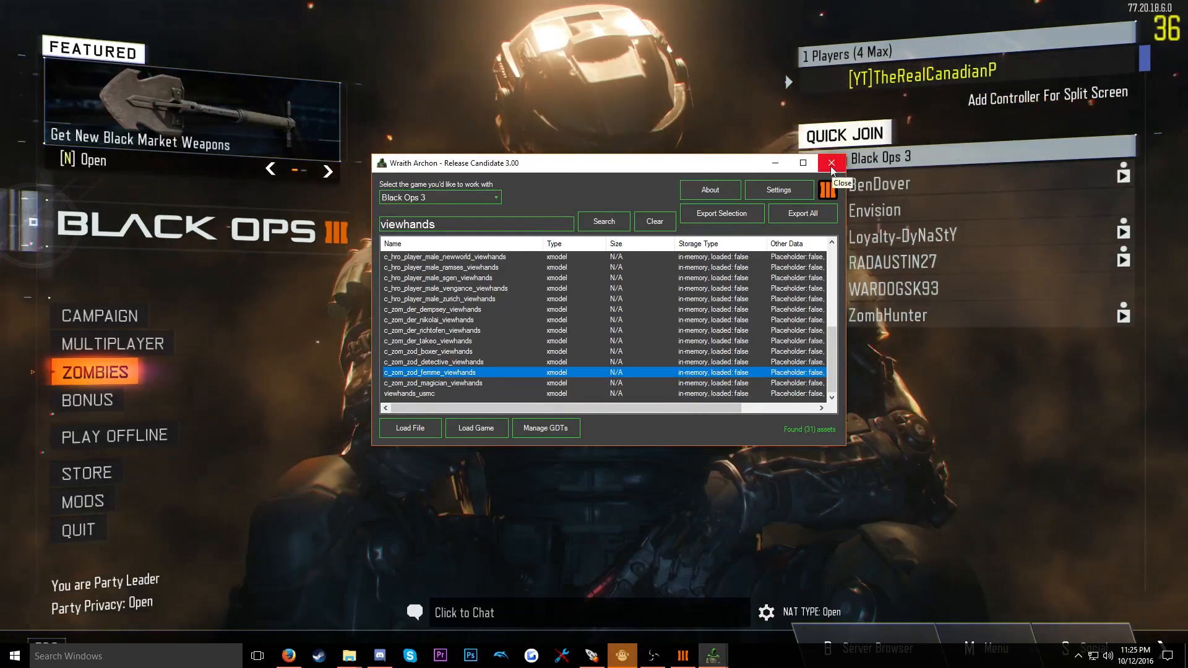
Close Wraith Archon and Black Ops III to return to the desktop
click(832, 166)
key(super)
right_click(683, 660)
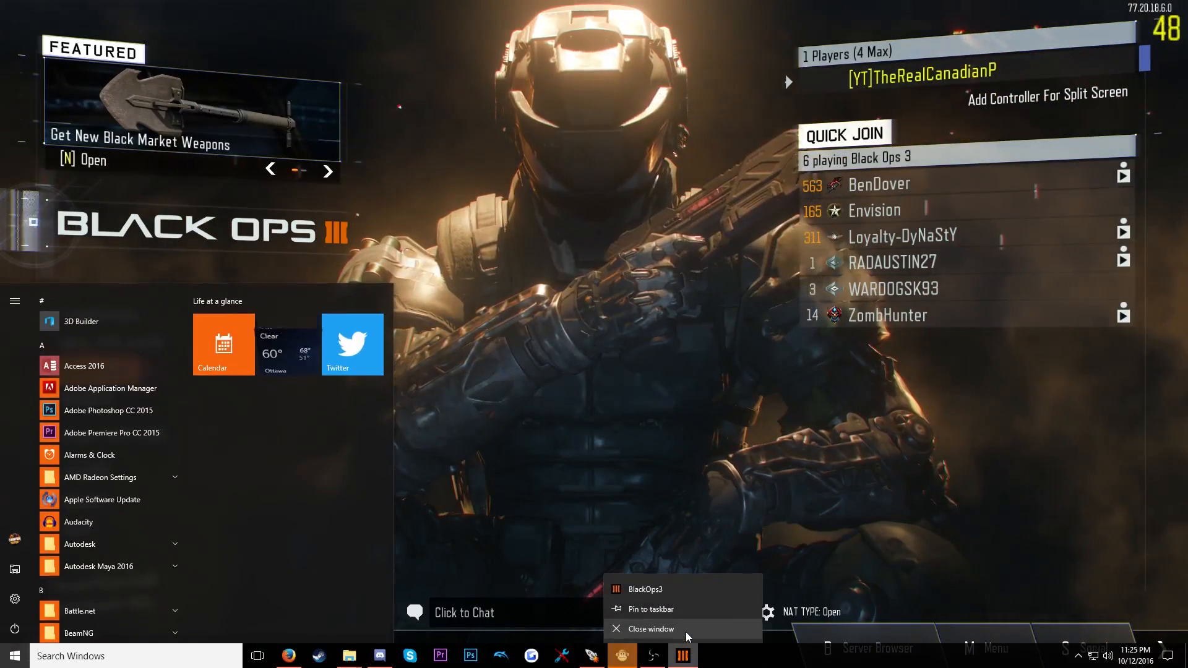
click(682, 629)
key(super)
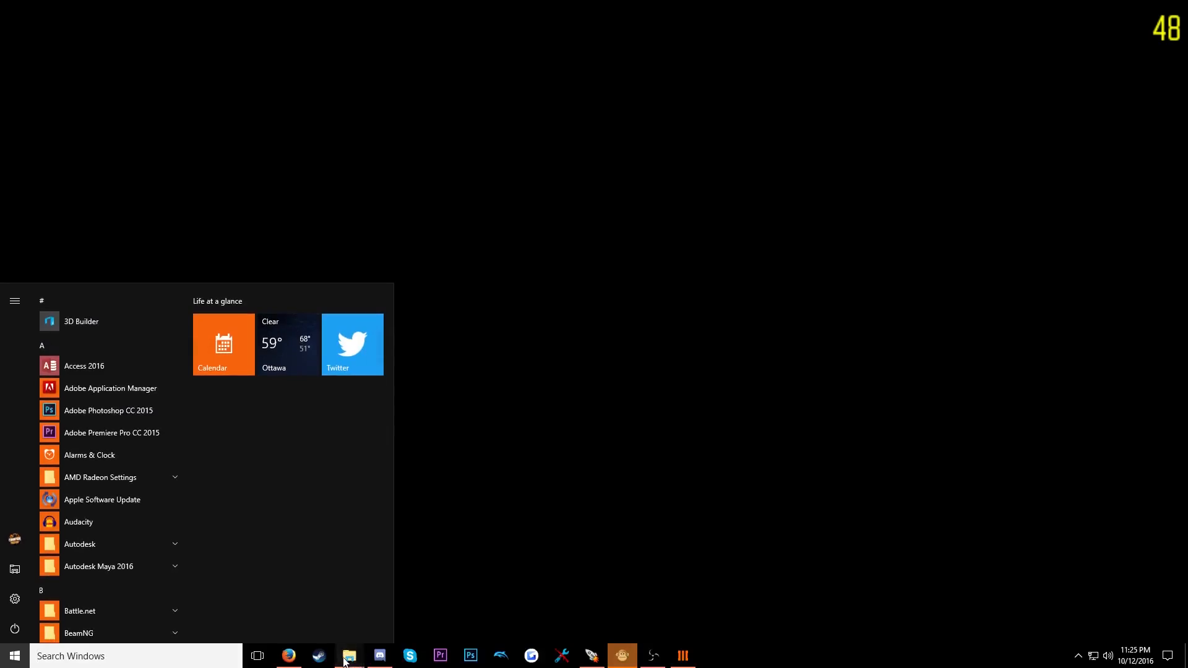
From Wraith's exported_files folder, browse black_ops_3 xmodels to c_zom_zod_femme_viewhands and open the c_zom_zod_femme_viewhands_LOD0 MA file in Maya
mouse_move(347, 658)
click(406, 602)
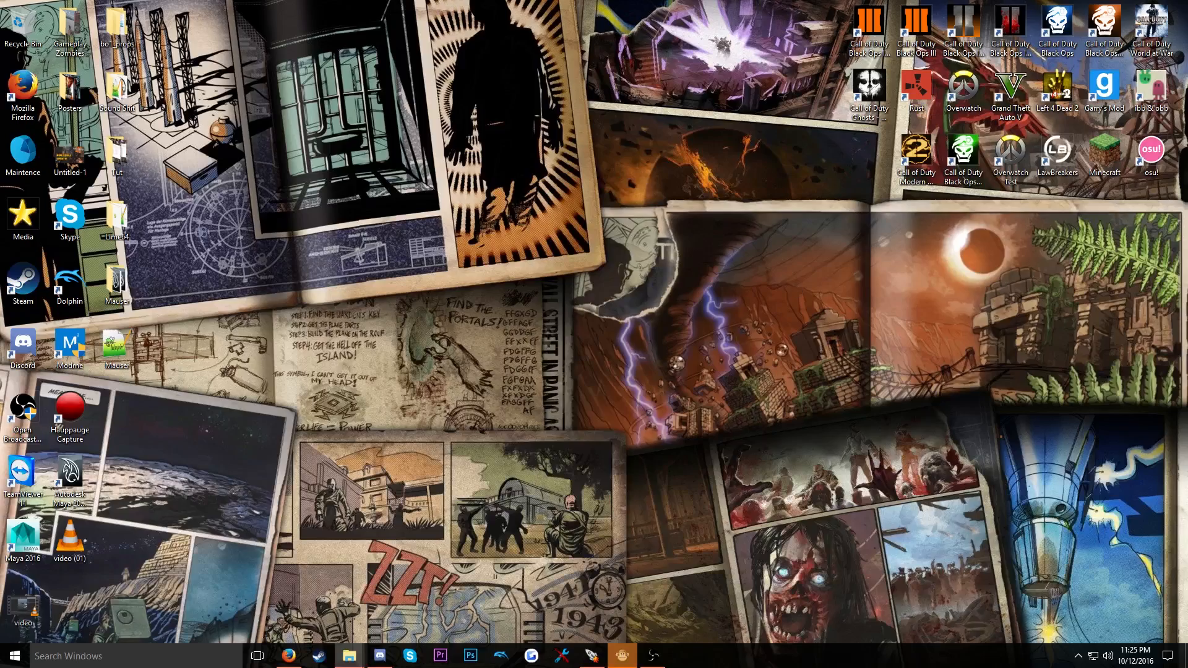
drag(1180, 127, 580, 117)
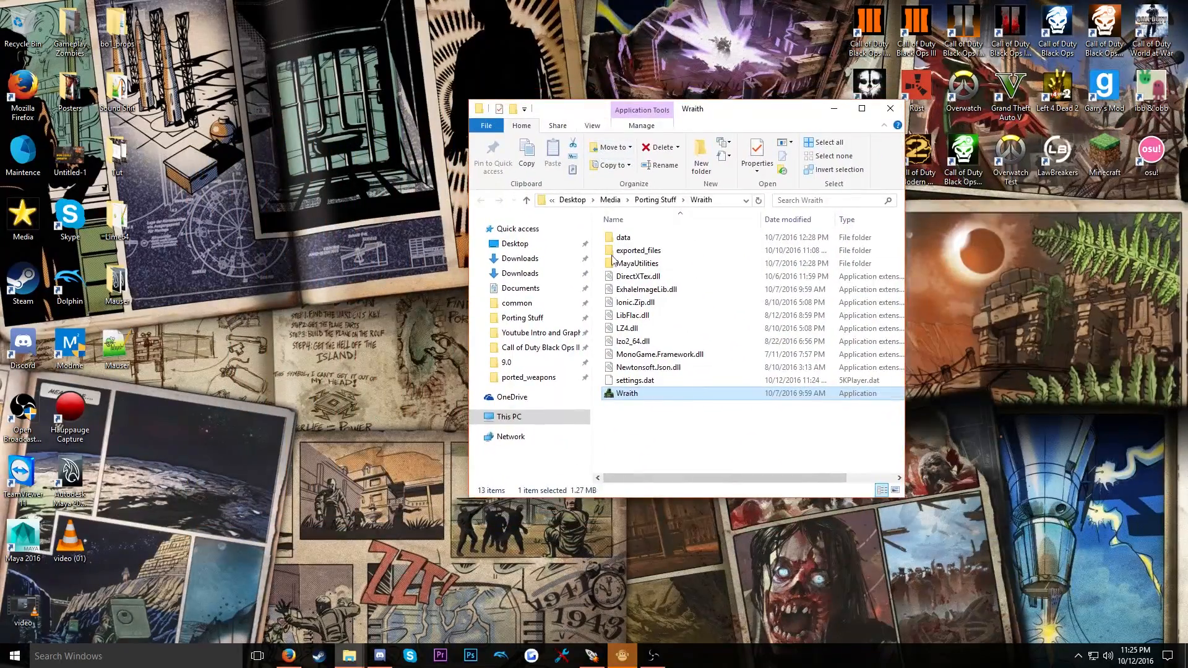
double_click(656, 251)
double_click(660, 263)
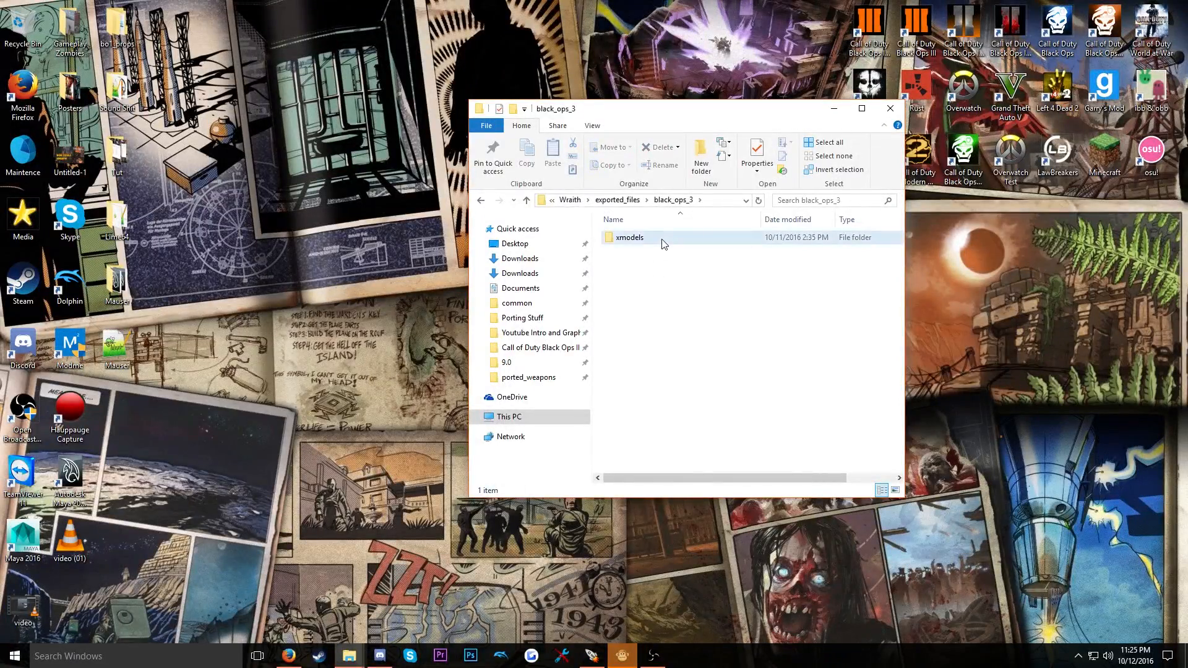
double_click(662, 239)
click(649, 237)
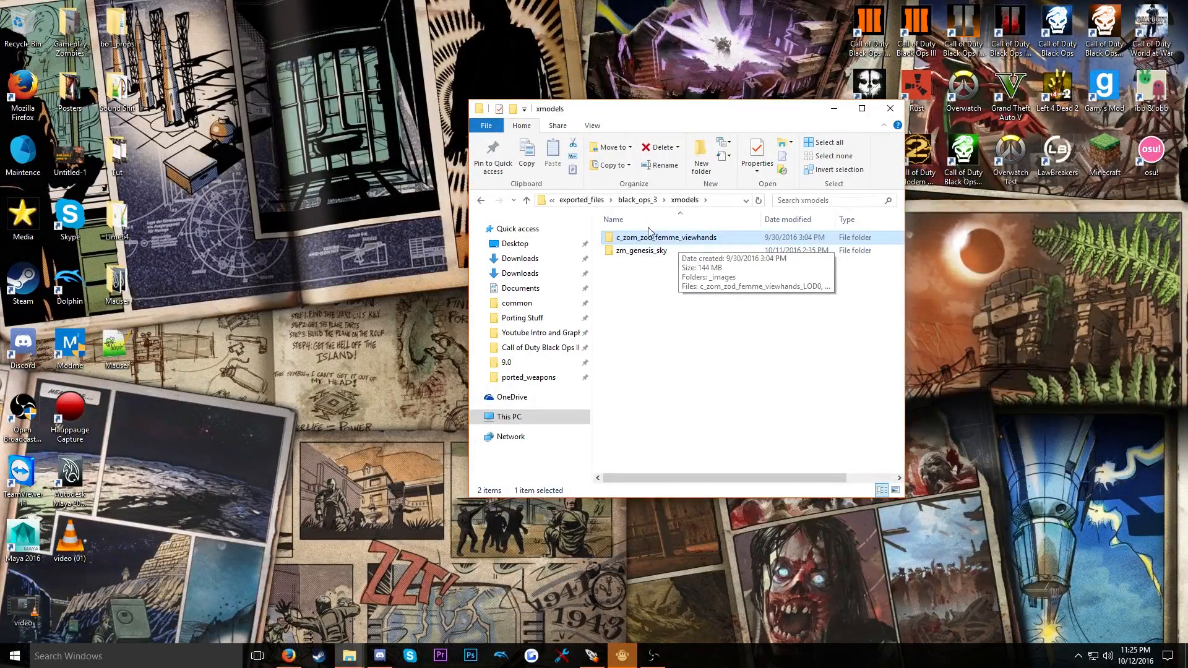
double_click(650, 237)
double_click(660, 250)
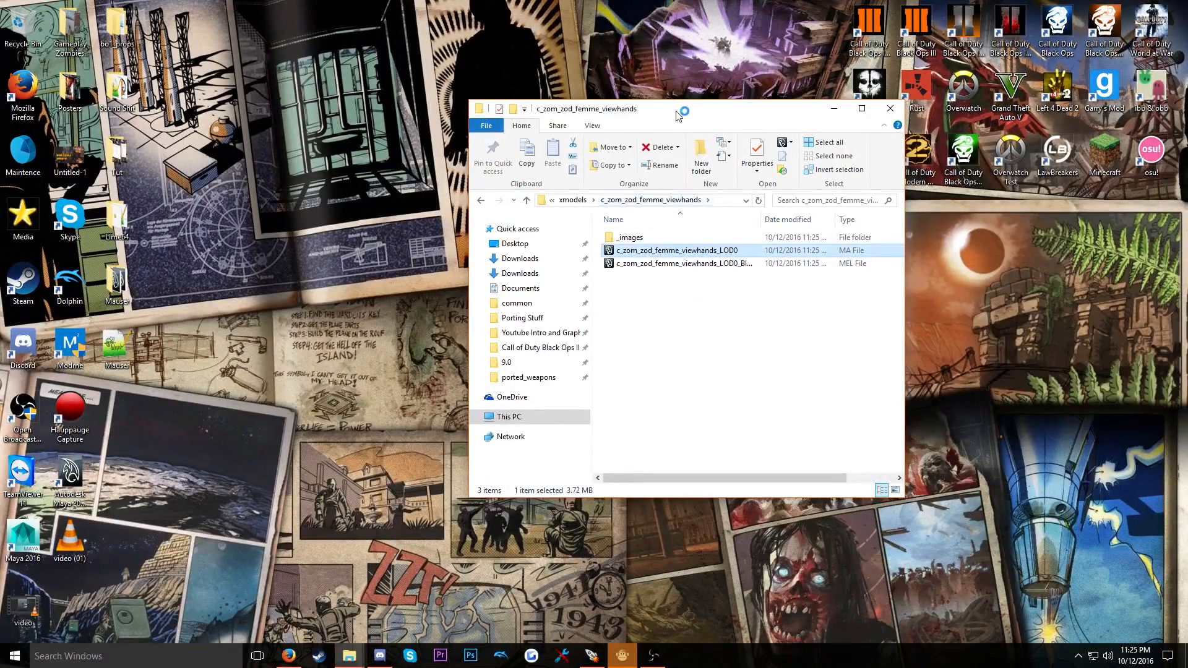
drag(678, 115, 743, 134)
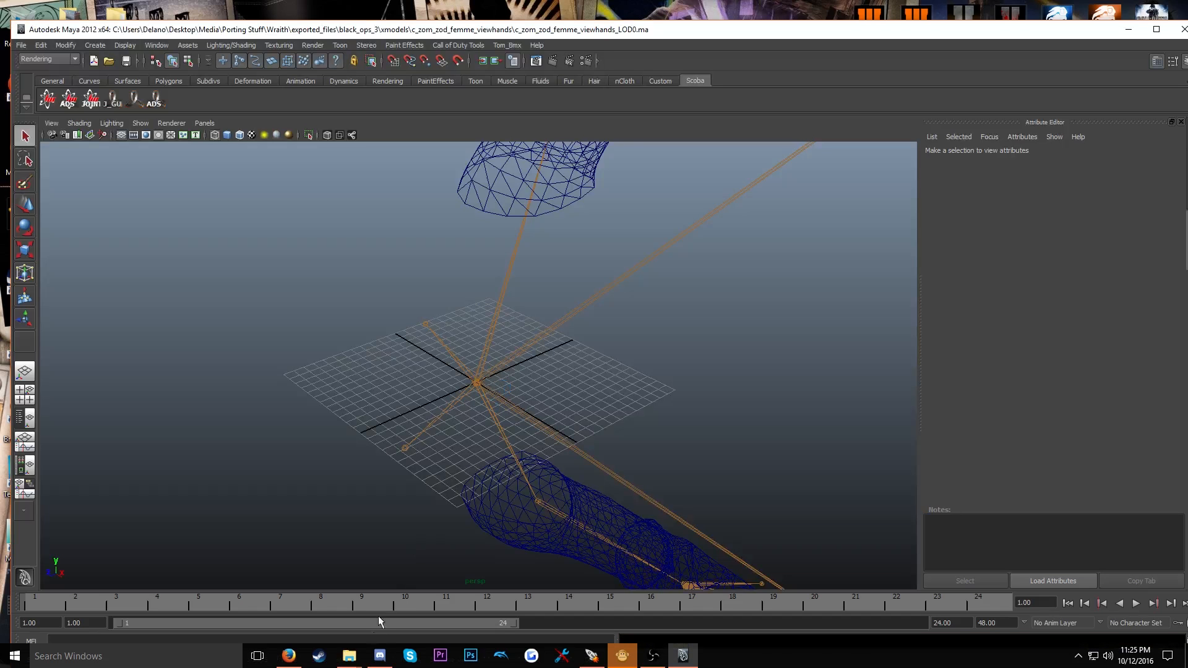
Bind the viewhands mesh to its joints by loading the exported c_zom_zod_femme_viewhands_LOD0 MEL script into the Maya scene
alt+drag(499, 415, 425, 435)
alt+middle_drag(424, 435, 506, 341)
click(350, 656)
click(377, 626)
click(733, 284)
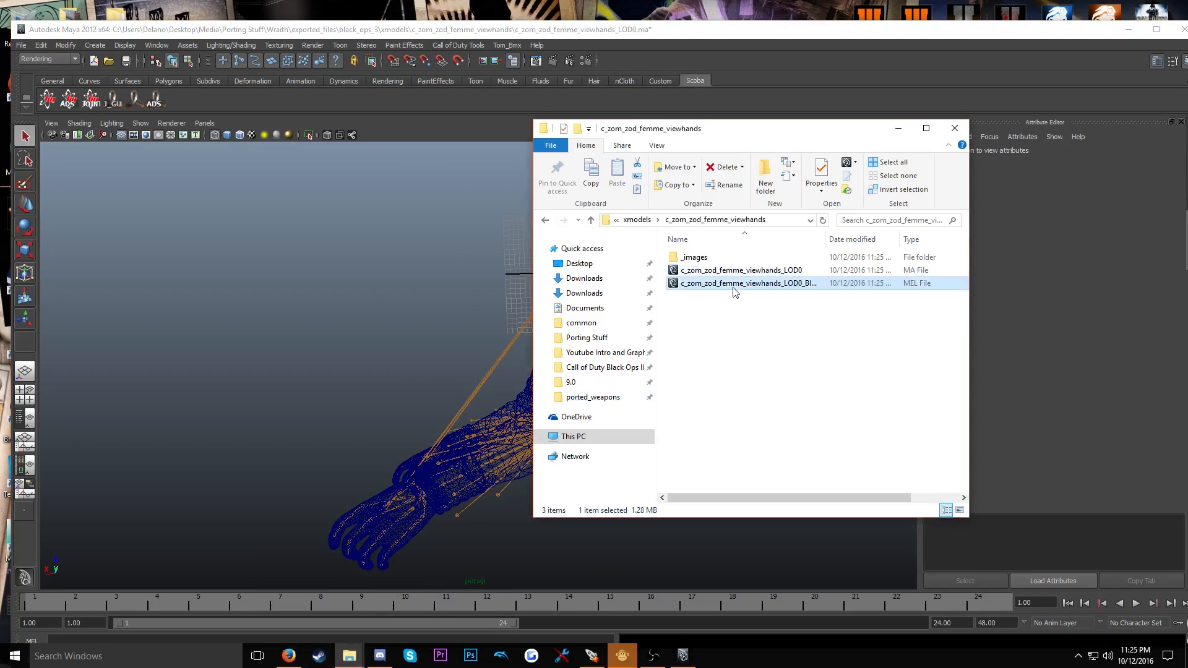
drag(764, 286, 396, 309)
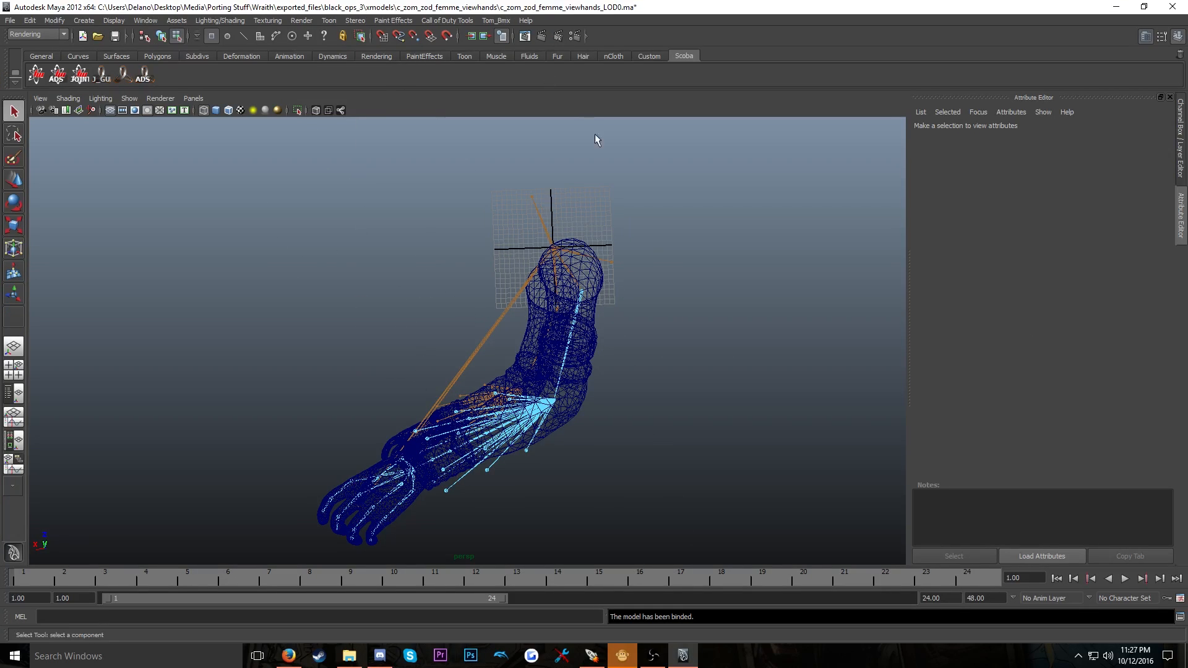
Save the bound viewhands scene to the Desktop as a Maya Binary file named femme_viewhands
alt+drag(585, 378, 526, 346)
click(11, 21)
click(37, 69)
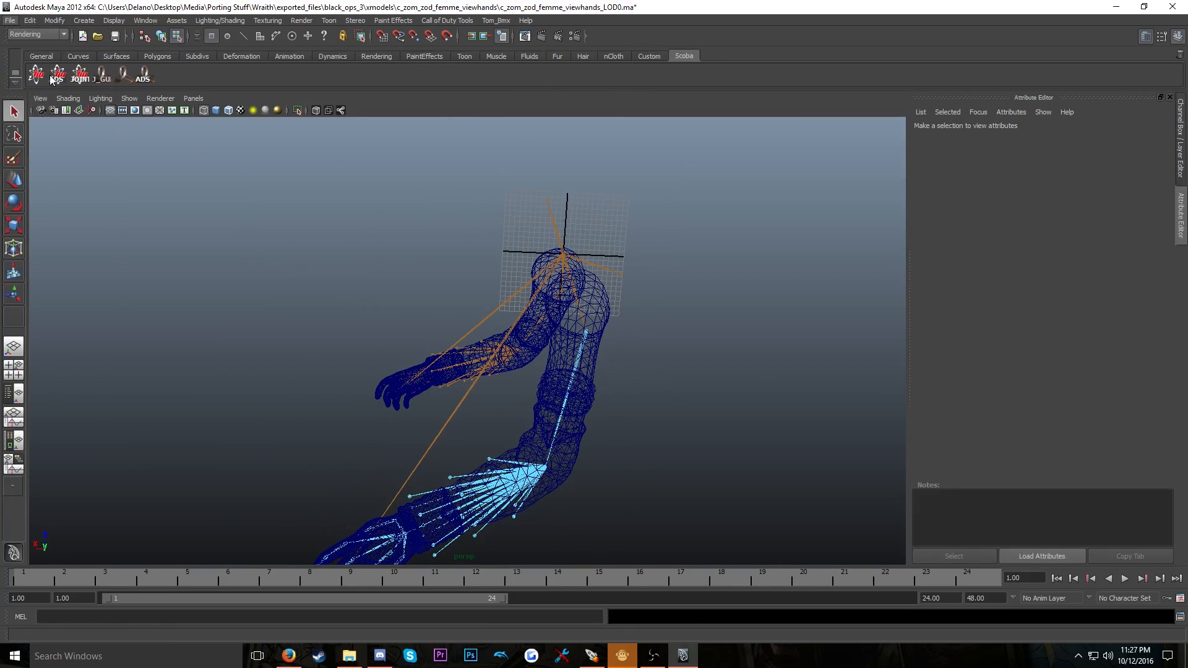
click(323, 233)
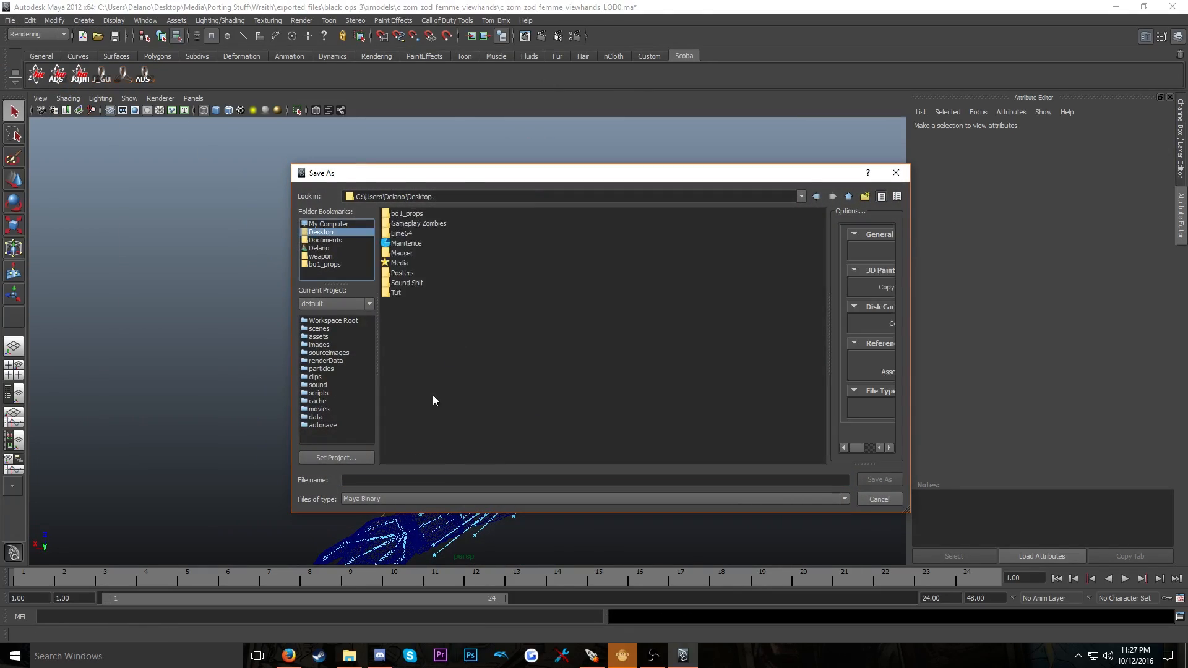
click(424, 480)
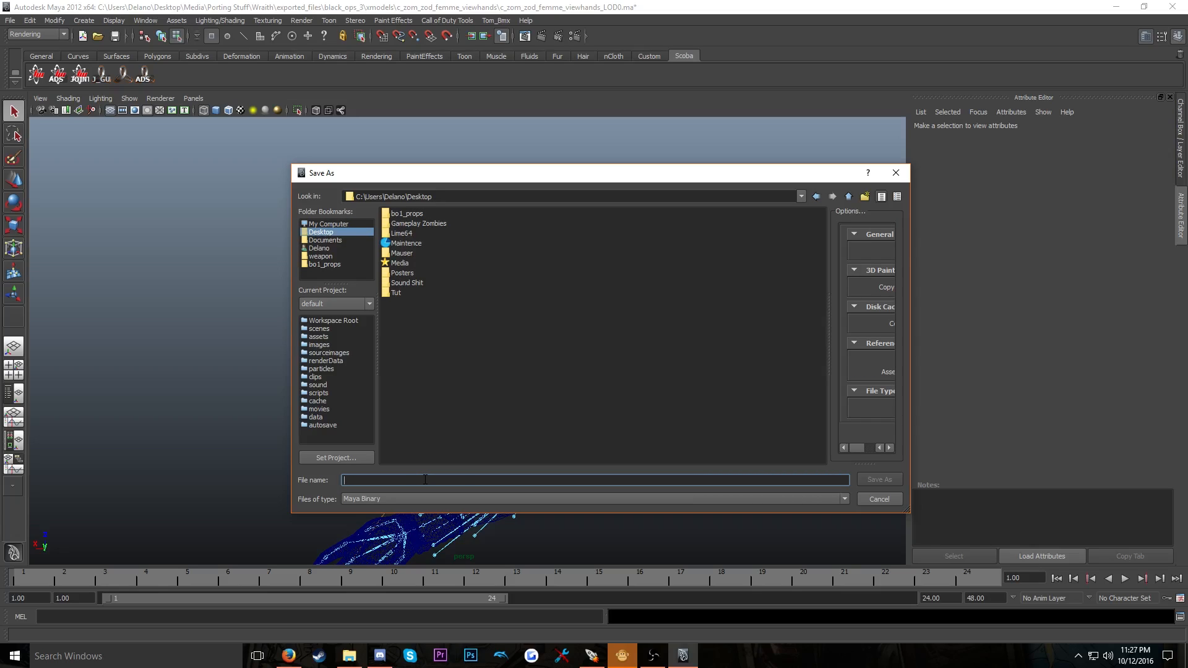
text(femme_viewhands)
key(Return)
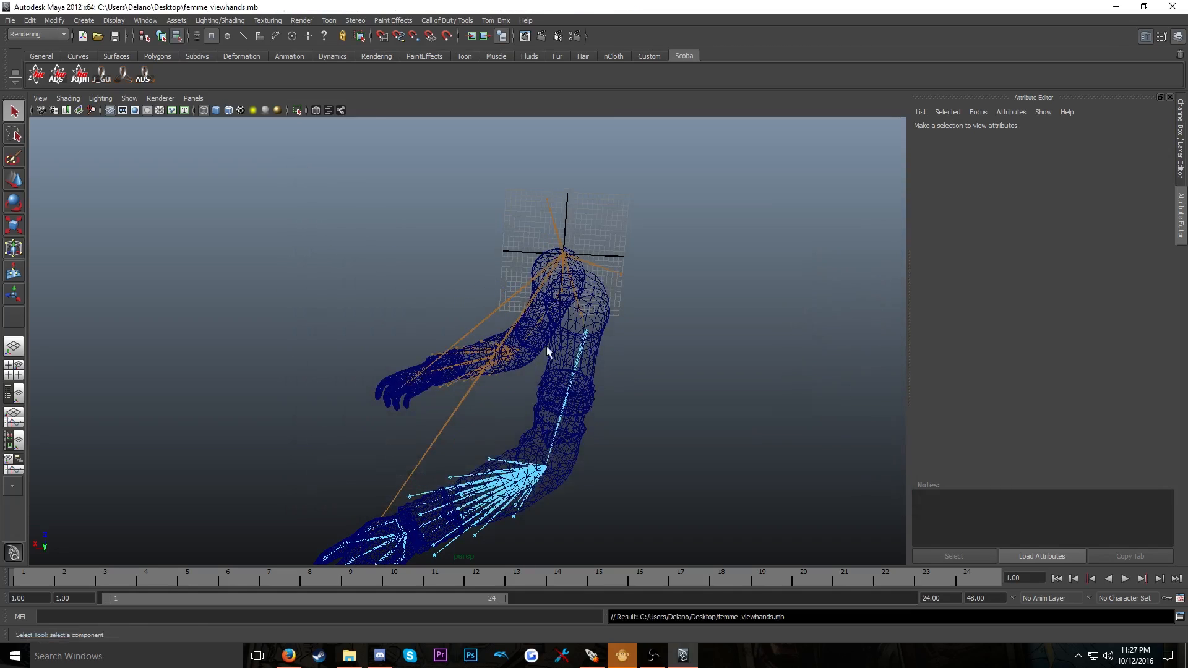
Close Maya, reposition the femme_viewhands file on the desktop, and reopen it in Maya
click(1171, 7)
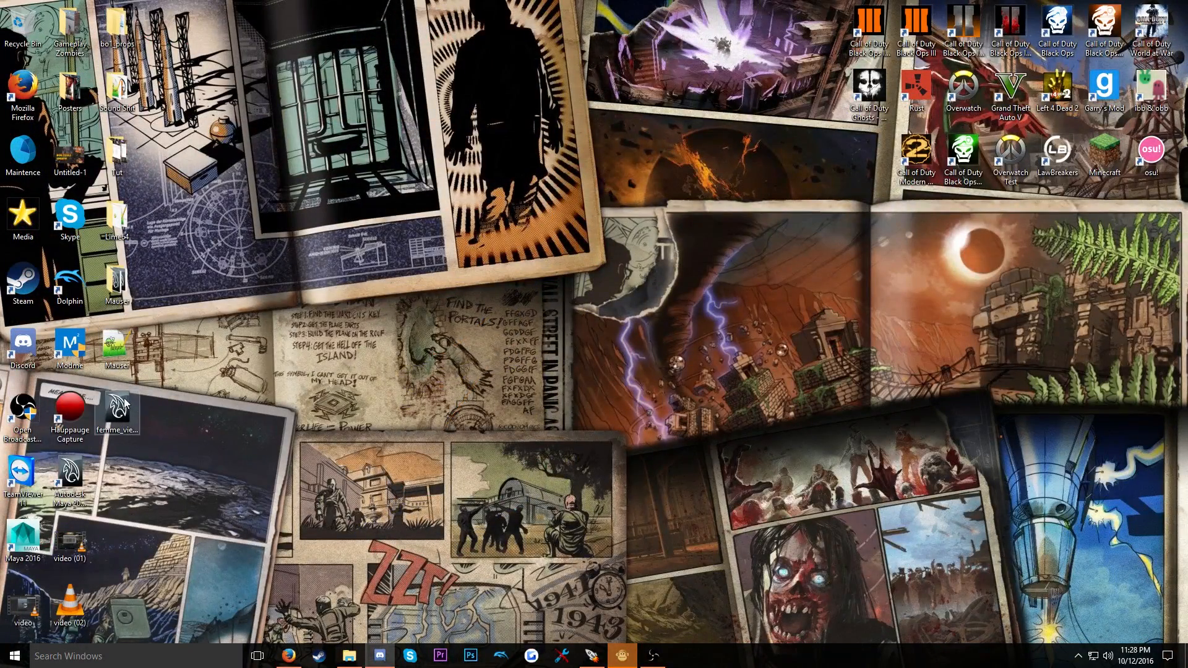
drag(118, 409, 173, 40)
double_click(173, 39)
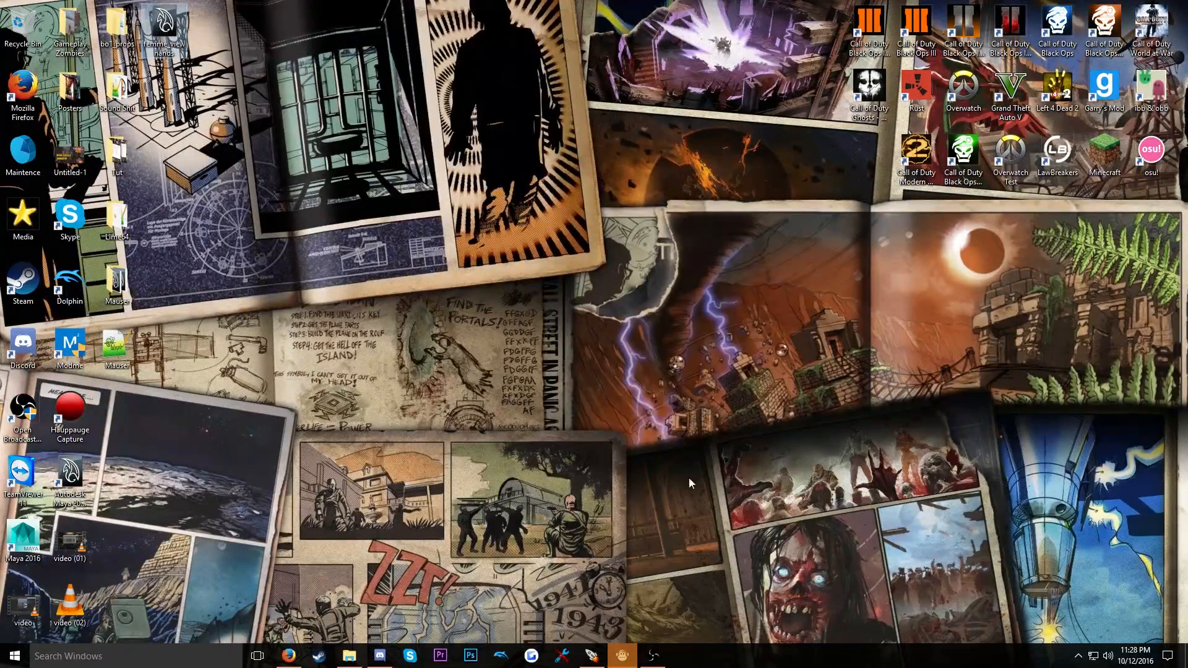
click(583, 9)
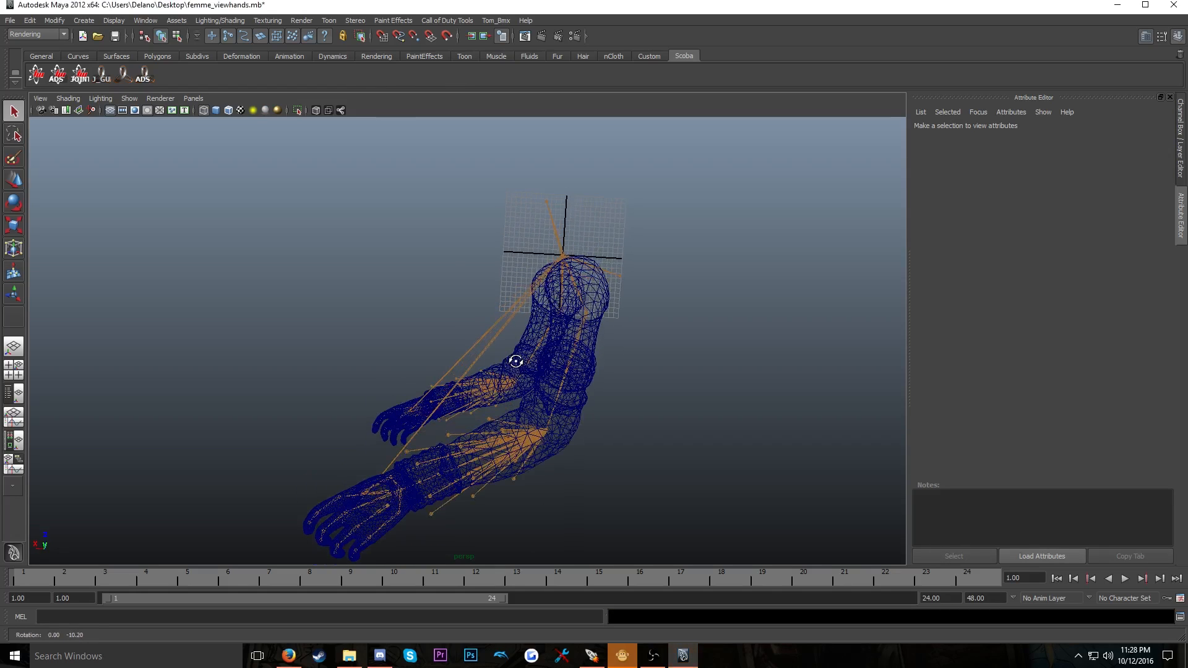
Move the Mauser notes file from the desktop into the Mauser folder, and open that folder beside Maya
drag(549, 11, 752, 17)
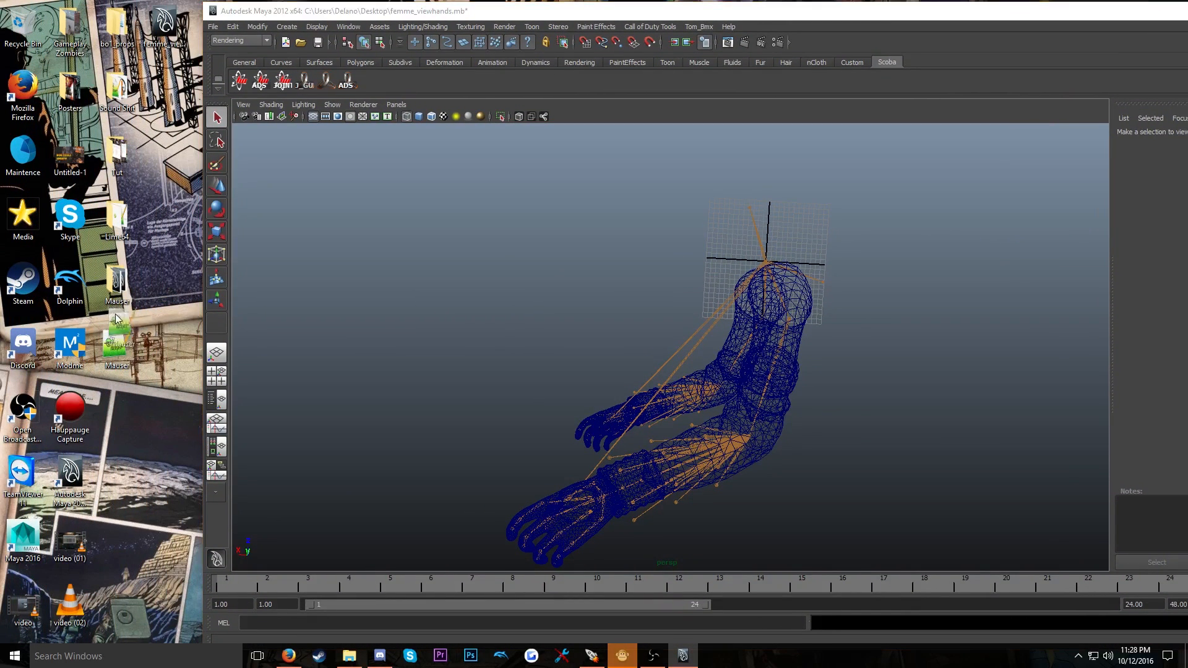
drag(164, 26, 118, 242)
double_click(118, 285)
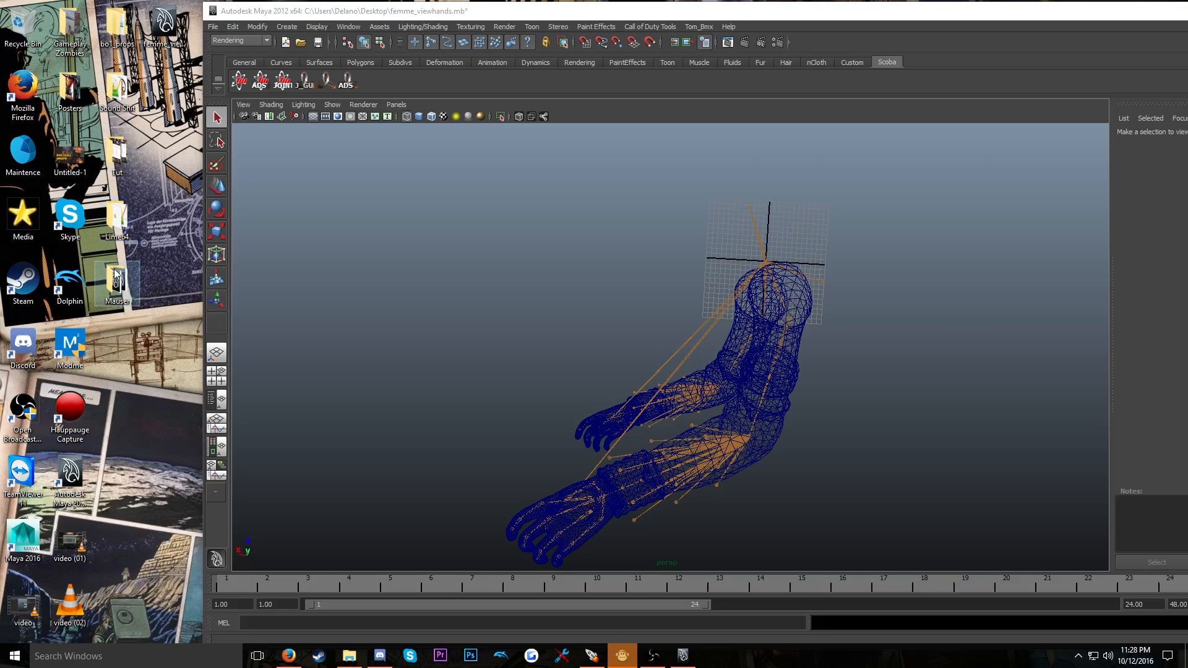
click(726, 298)
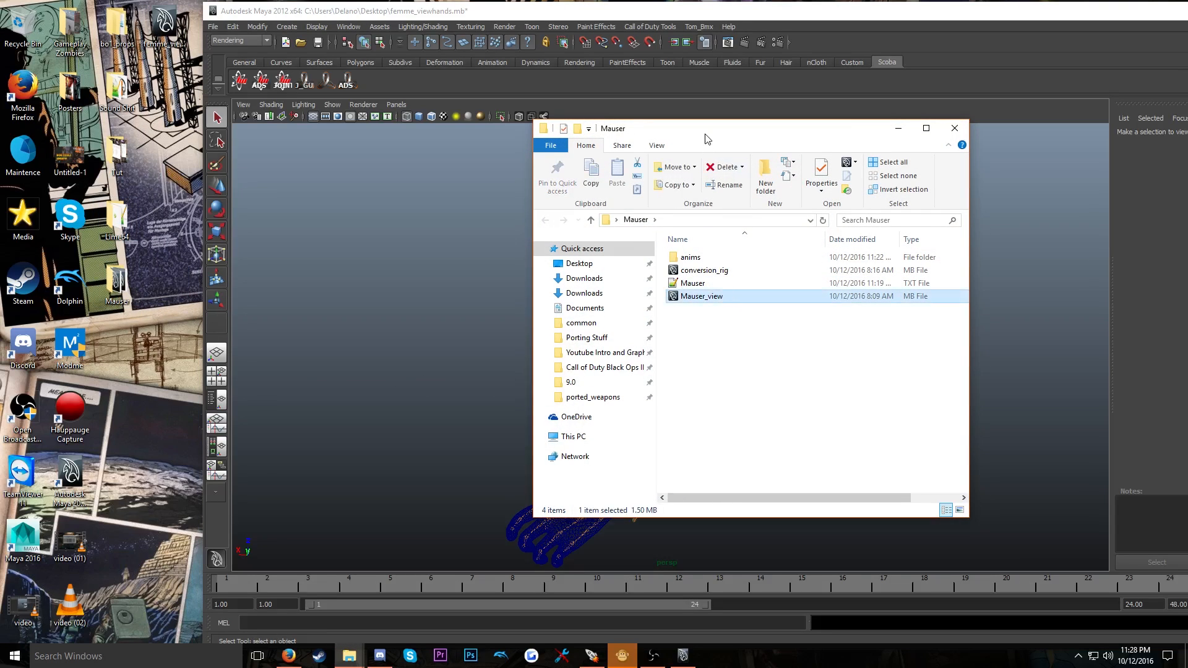
drag(705, 128, 230, 105)
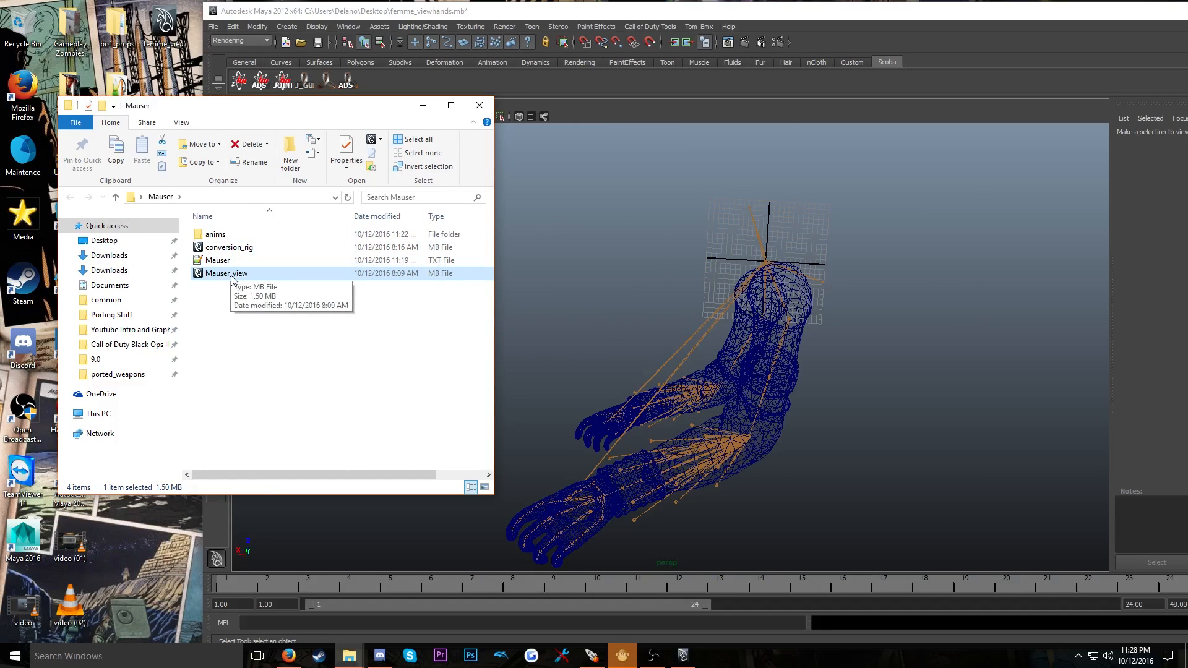
Import the Mauser_view model from the Mauser folder into the femme_viewhands scene and inspect it with the arms
drag(225, 273, 668, 343)
click(423, 106)
double_click(489, 10)
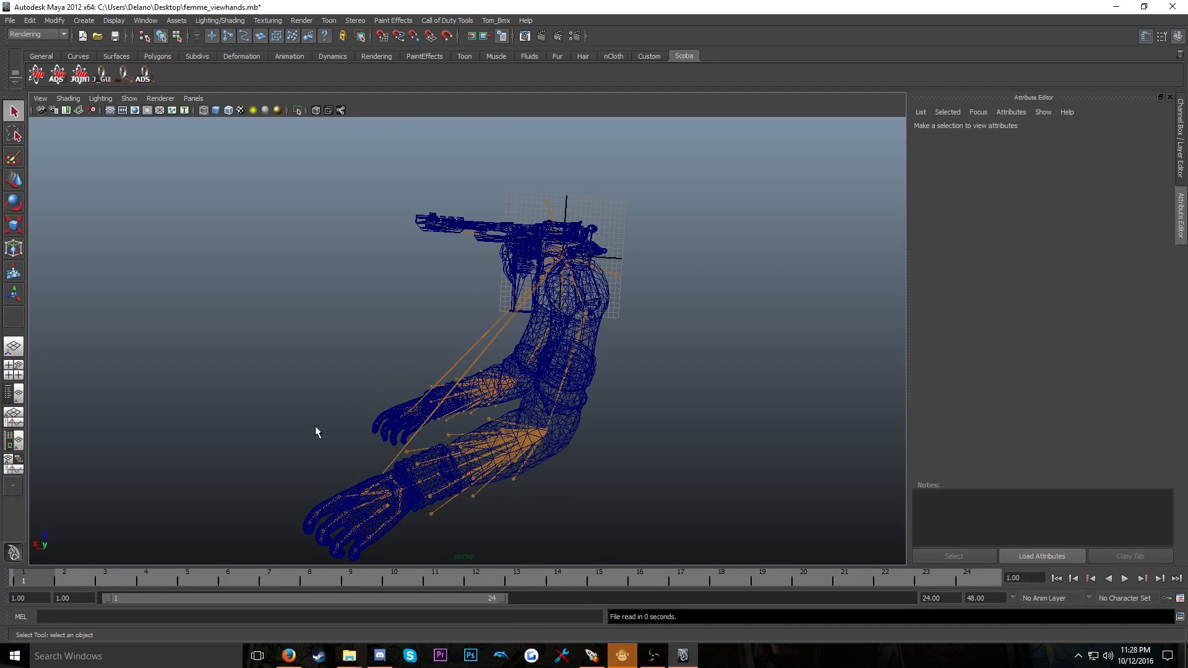
alt+drag(477, 335, 520, 289)
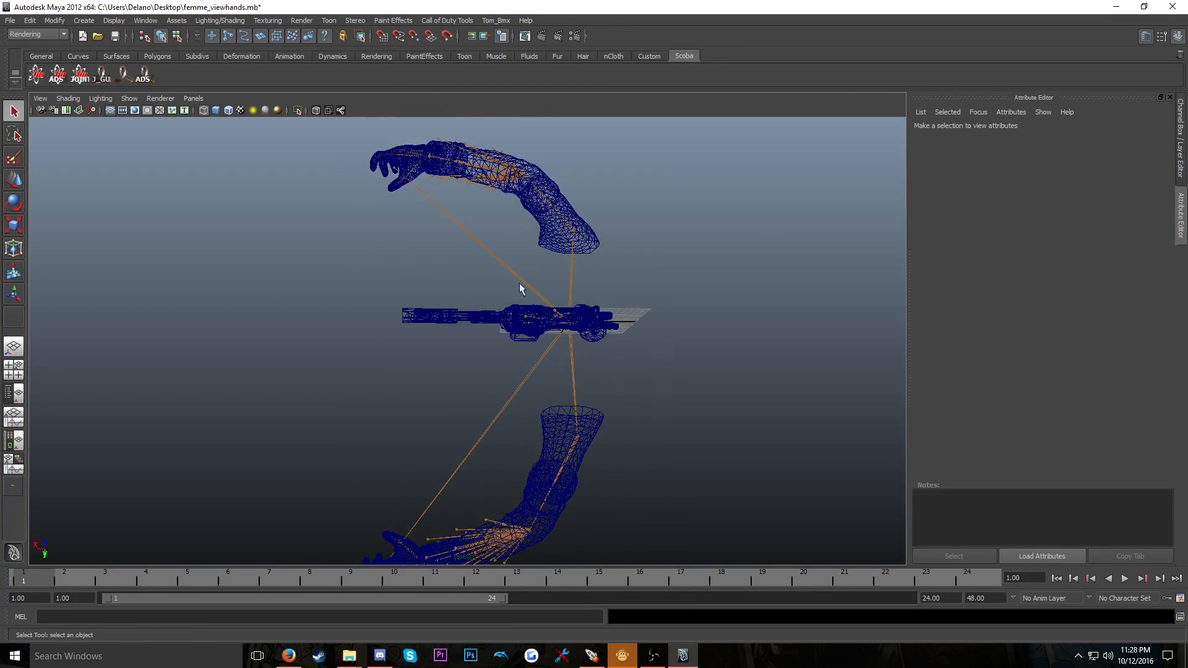
alt+drag(425, 272, 454, 189)
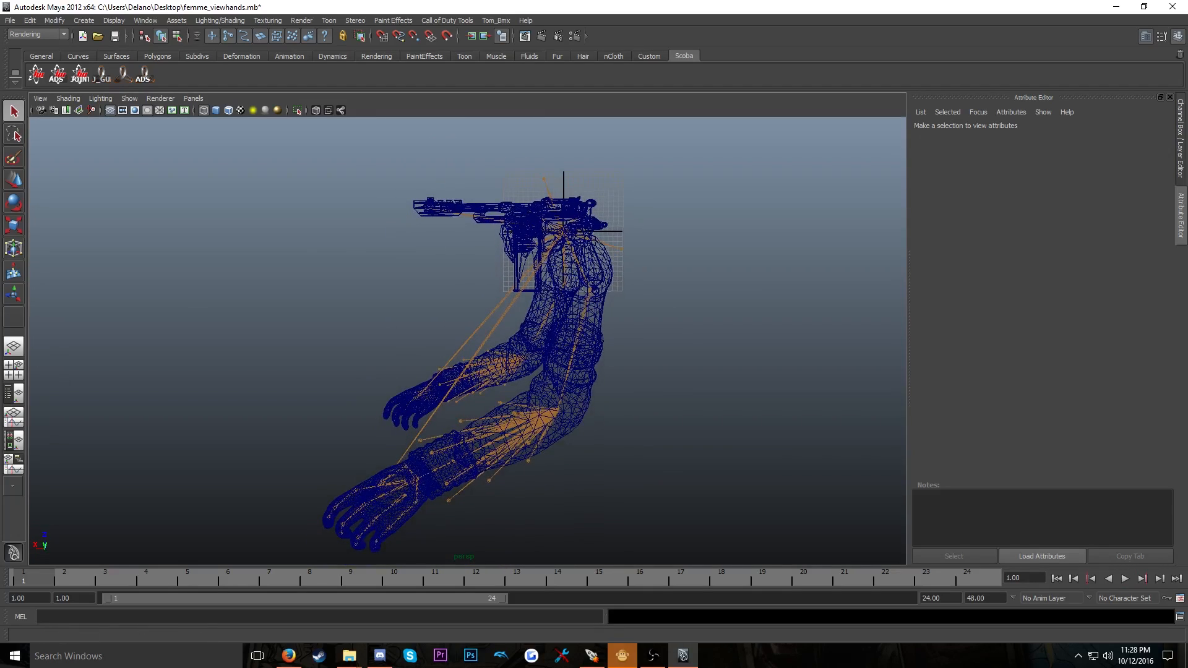
Show the Outliner, select j_gun under Mauser_view_Joints, and close Maya without saving the combined scene
click(13, 394)
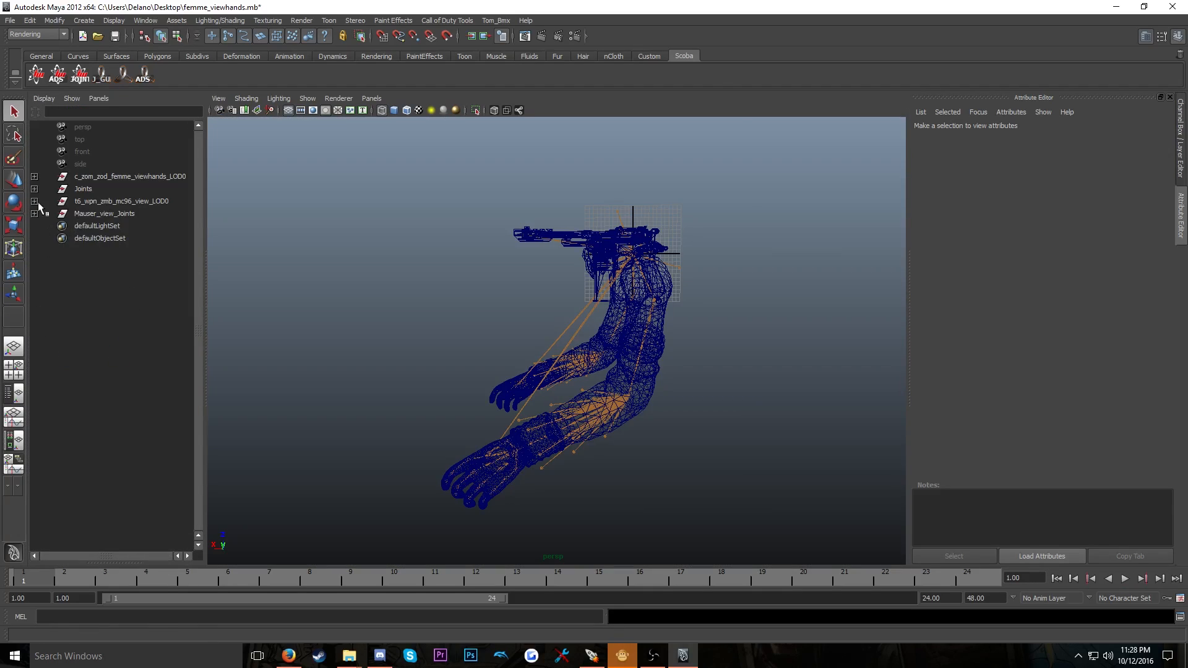
click(34, 213)
click(94, 227)
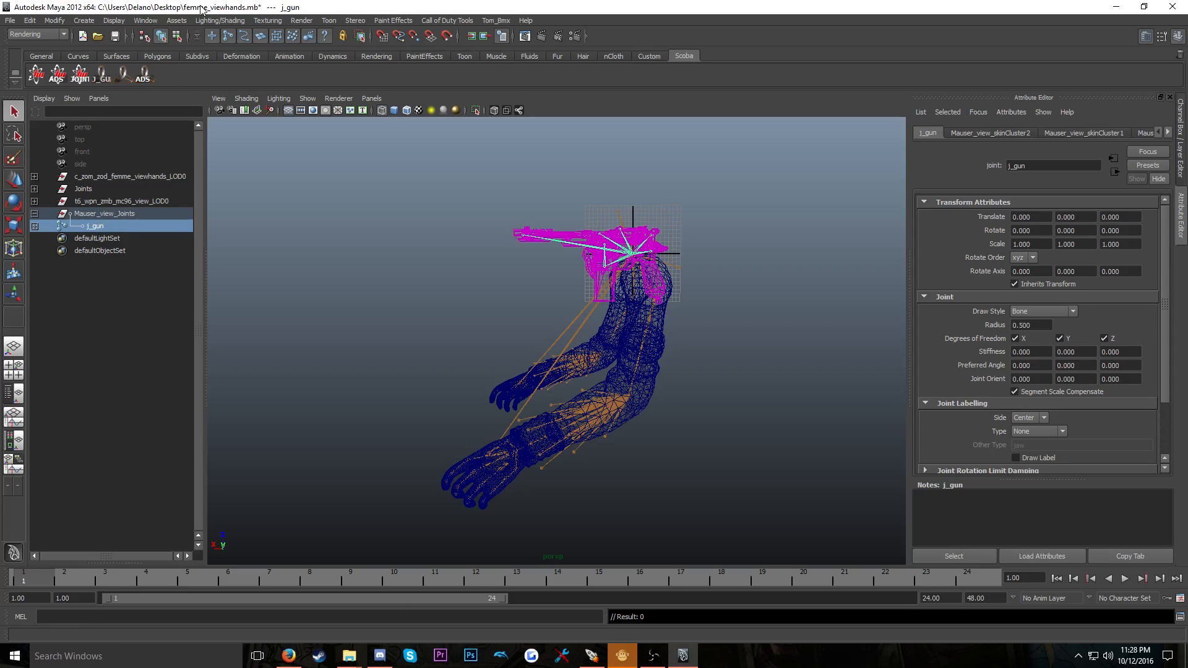
drag(201, 5, 494, 18)
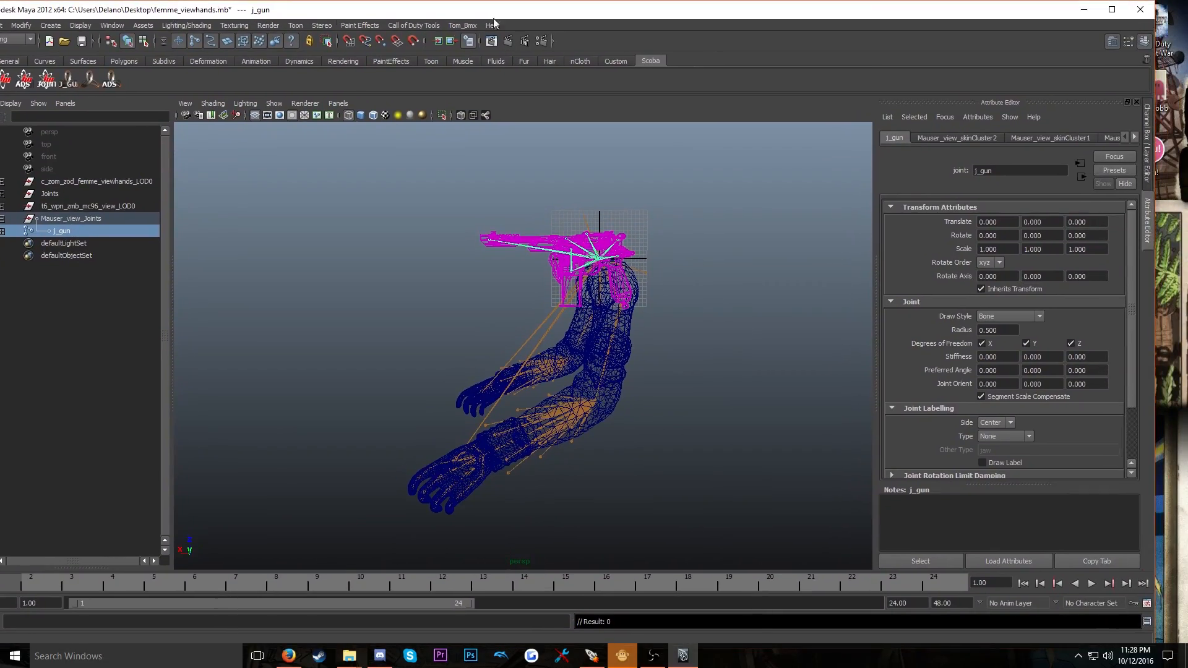
click(1140, 9)
click(592, 335)
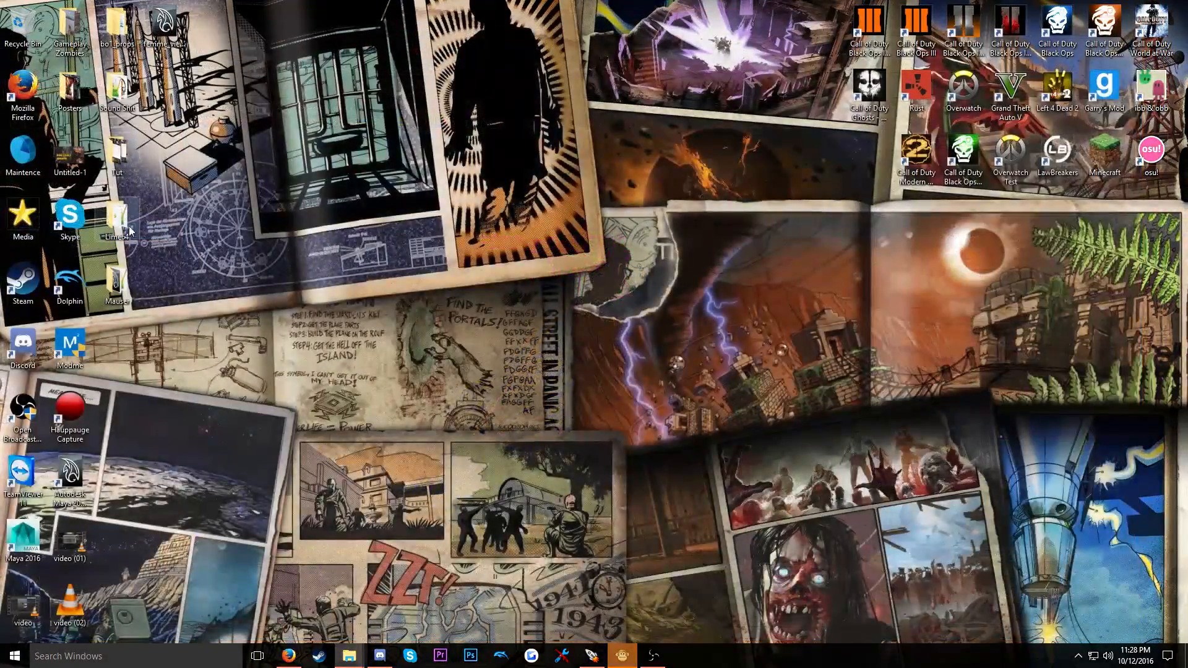
Open the Mauser_view file from the Mauser folder in Maya
double_click(115, 281)
click(244, 276)
double_click(245, 277)
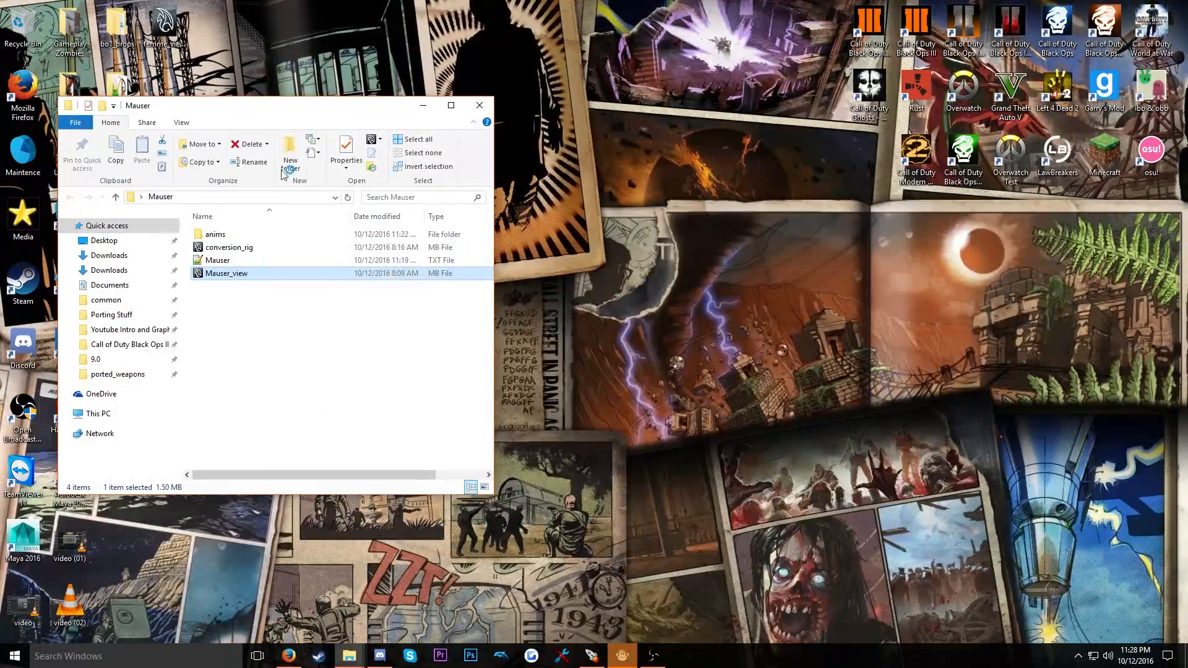
click(580, 15)
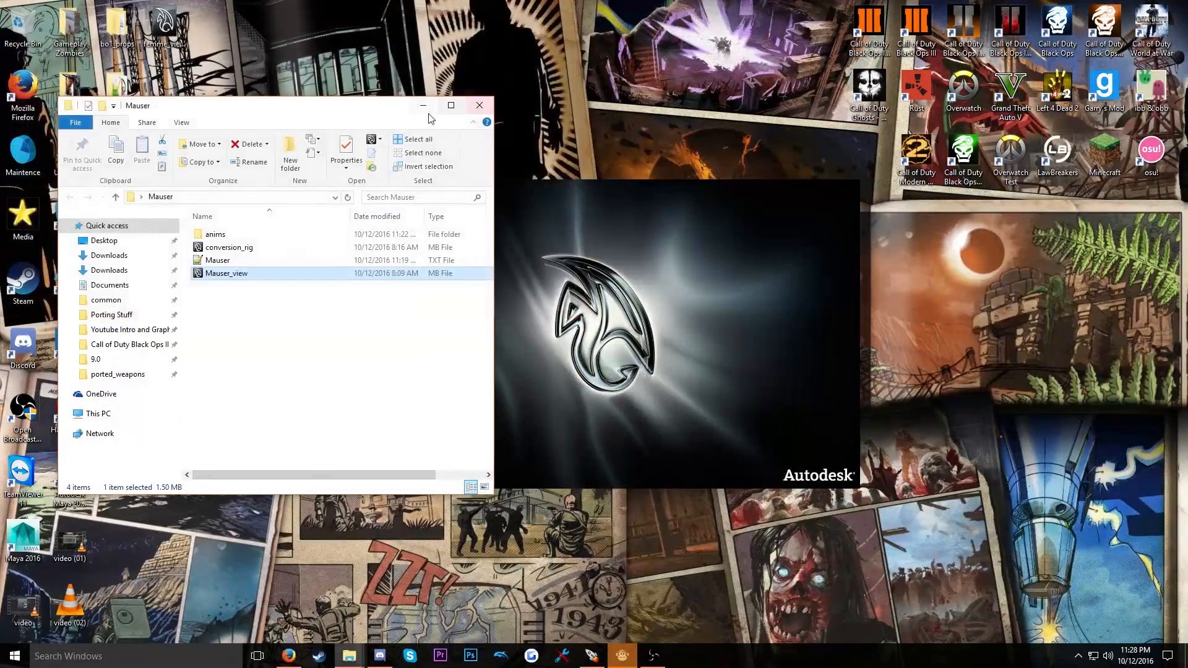
drag(393, 110, 388, 91)
click(411, 84)
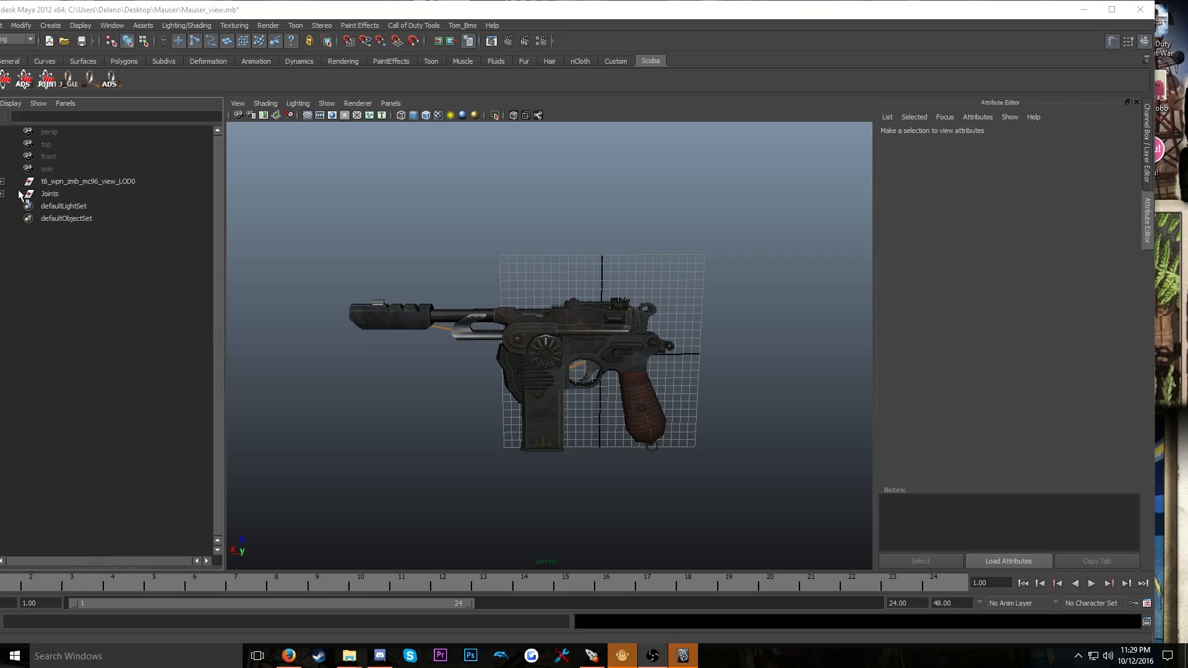
Rename the j_gun joint under Joints as tag_weapon and save the Mauser_view scene
click(2, 193)
drag(234, 11, 315, 11)
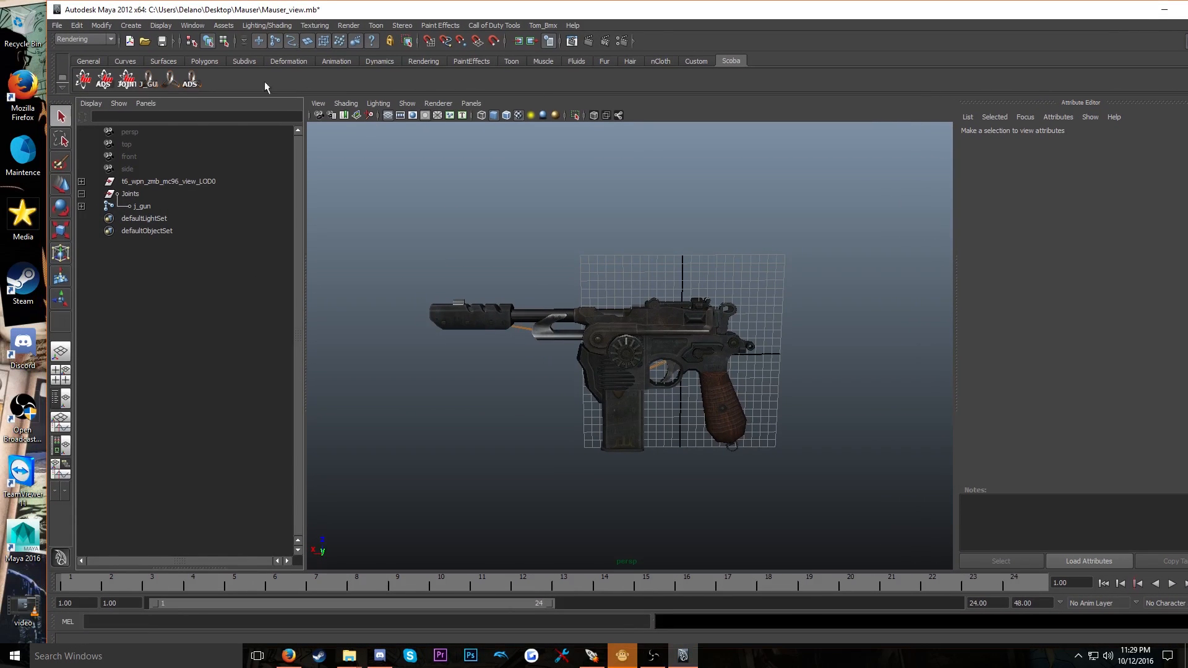
double_click(133, 206)
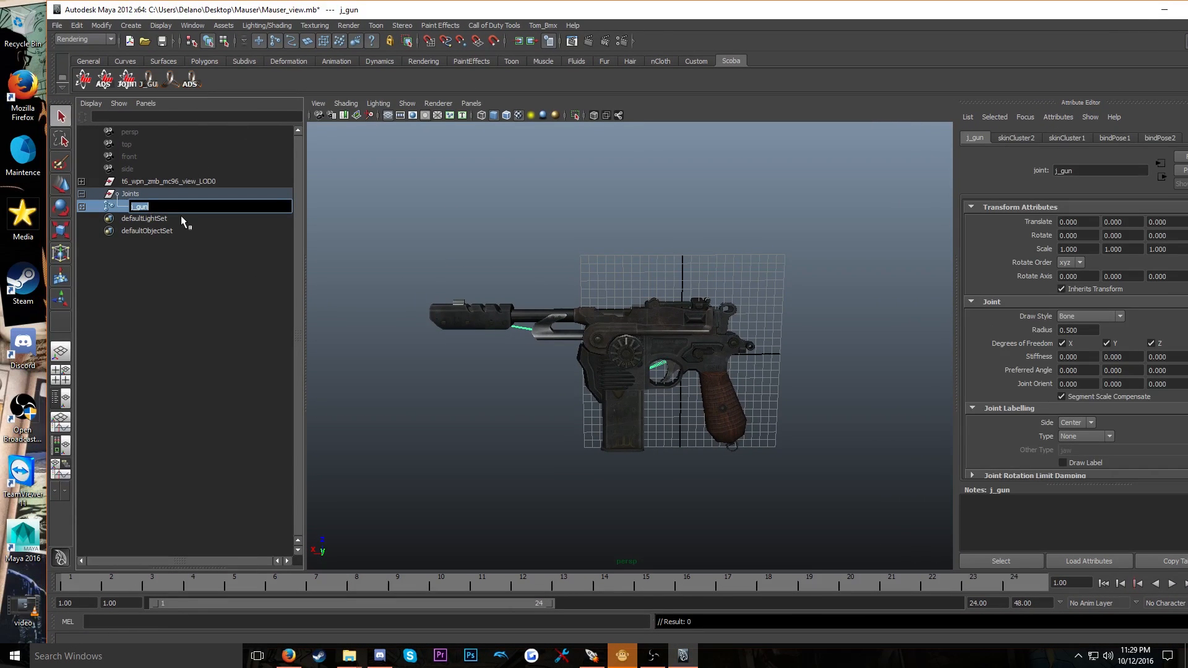
text(tag_weapon)
key(Return)
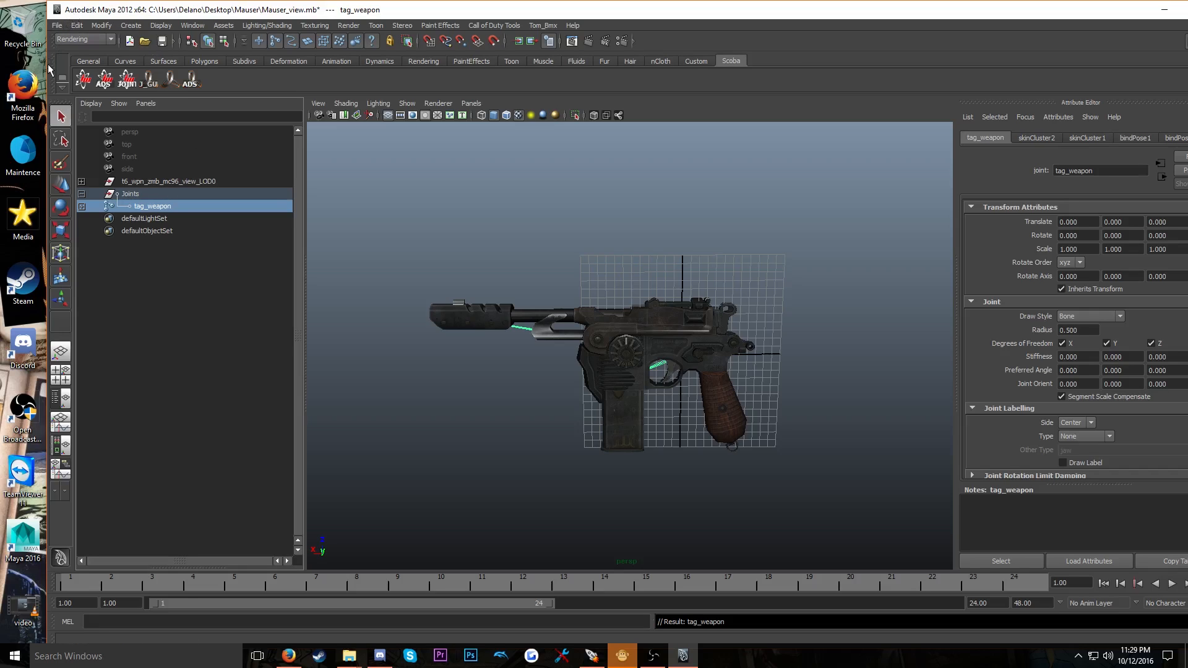
click(57, 26)
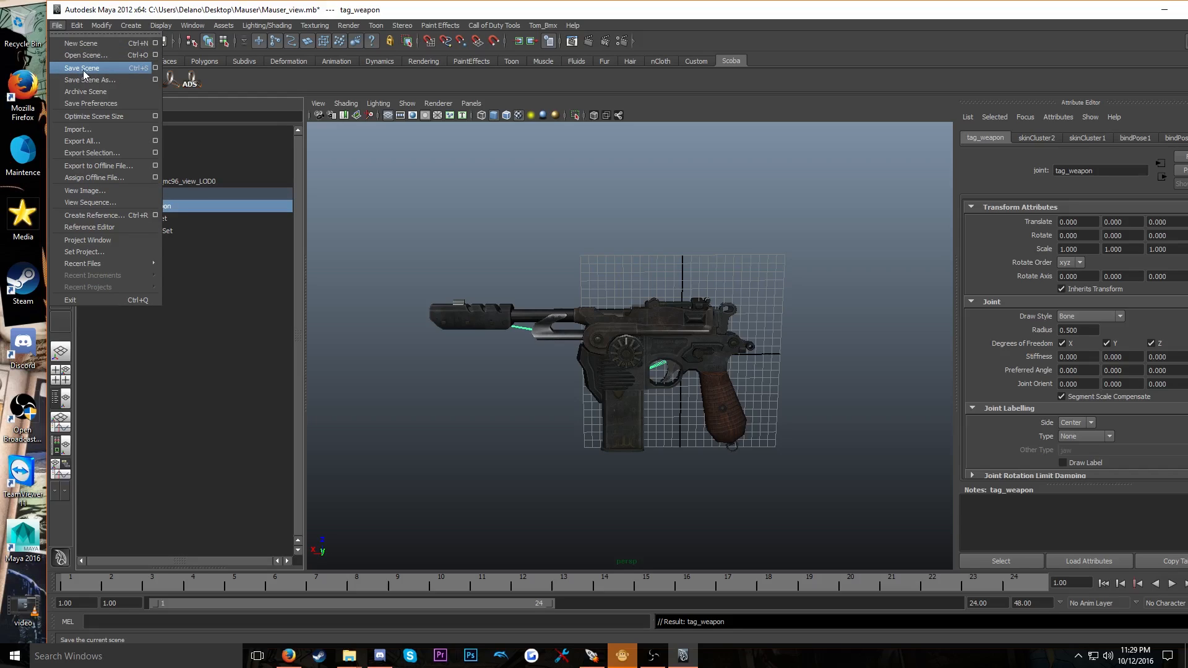
click(82, 68)
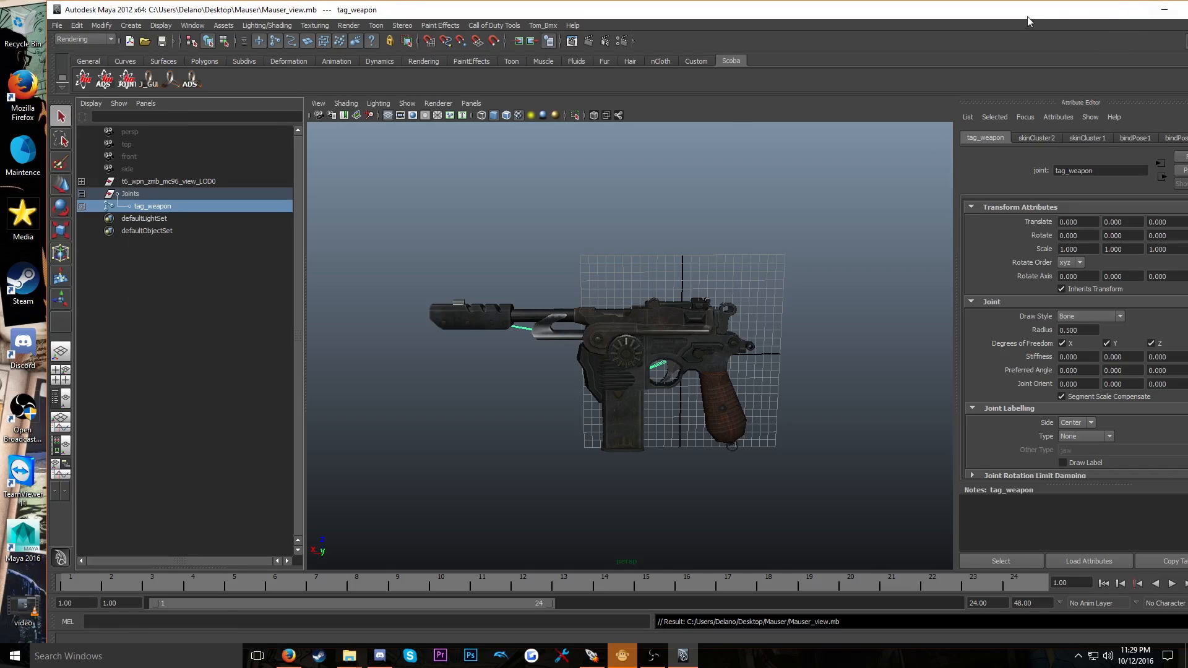
Close the Mauser_view scene's Maya window and dismiss the Output Window
drag(1027, 17, 935, 26)
click(1128, 19)
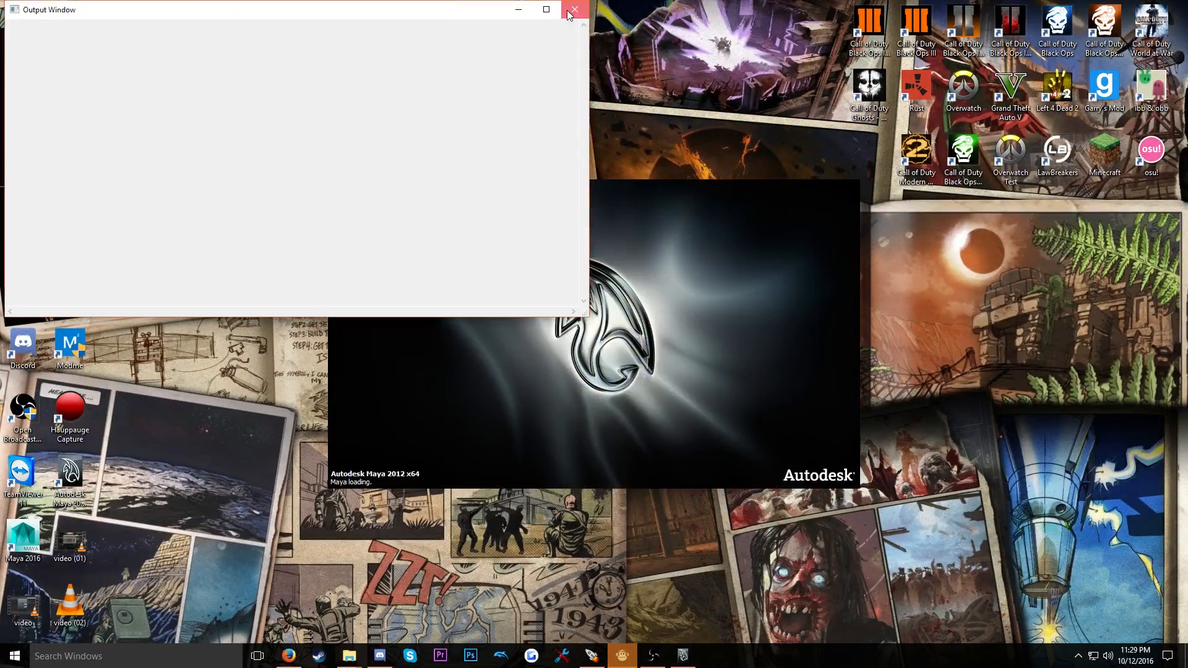
click(575, 9)
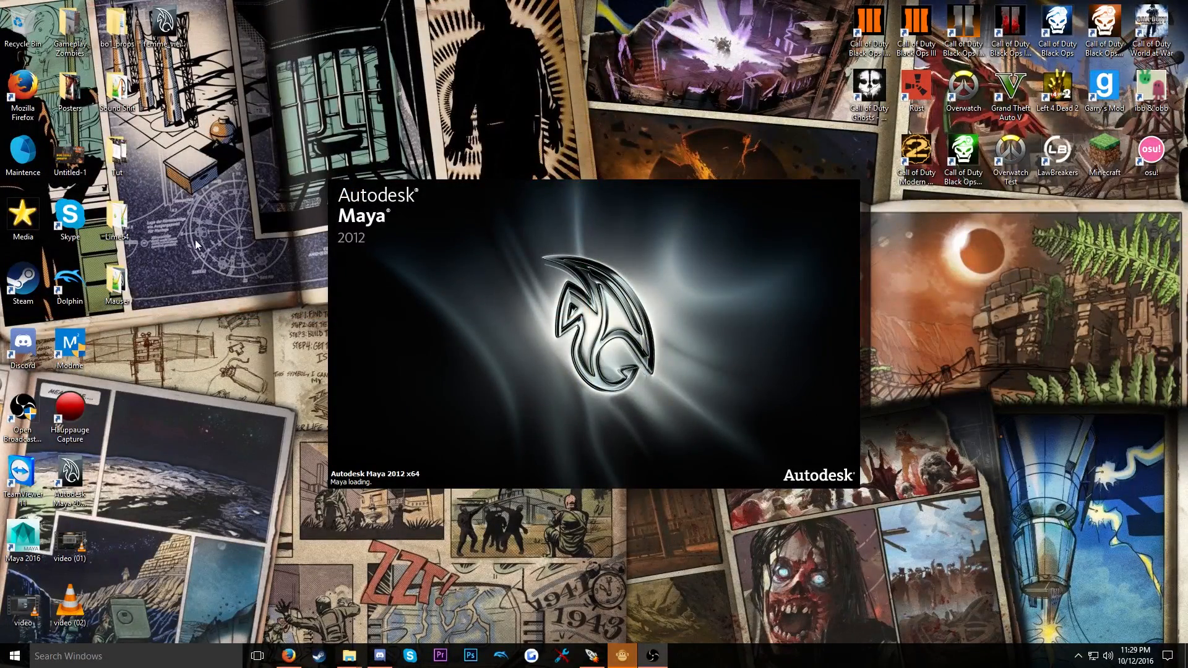
Import Mauser_view from the desktop's Mauser folder into the femme_viewhands scene, maximize Maya and show the Outliner beside the perspective view
double_click(116, 281)
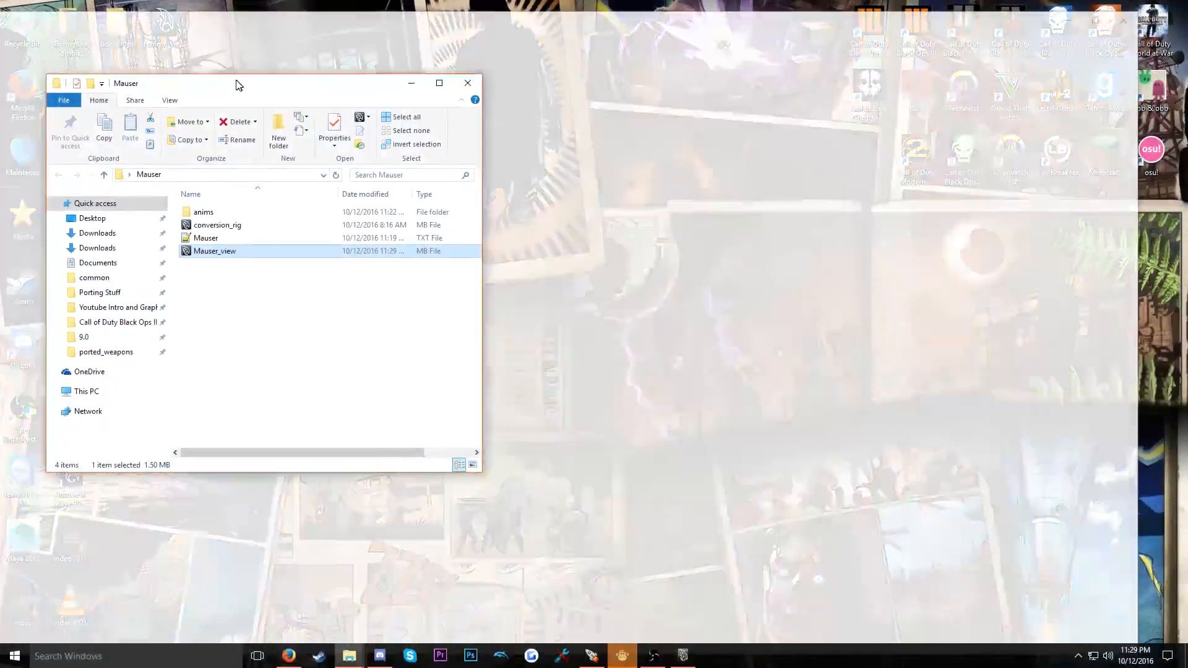
drag(238, 85, 210, 81)
drag(189, 249, 591, 336)
click(432, 20)
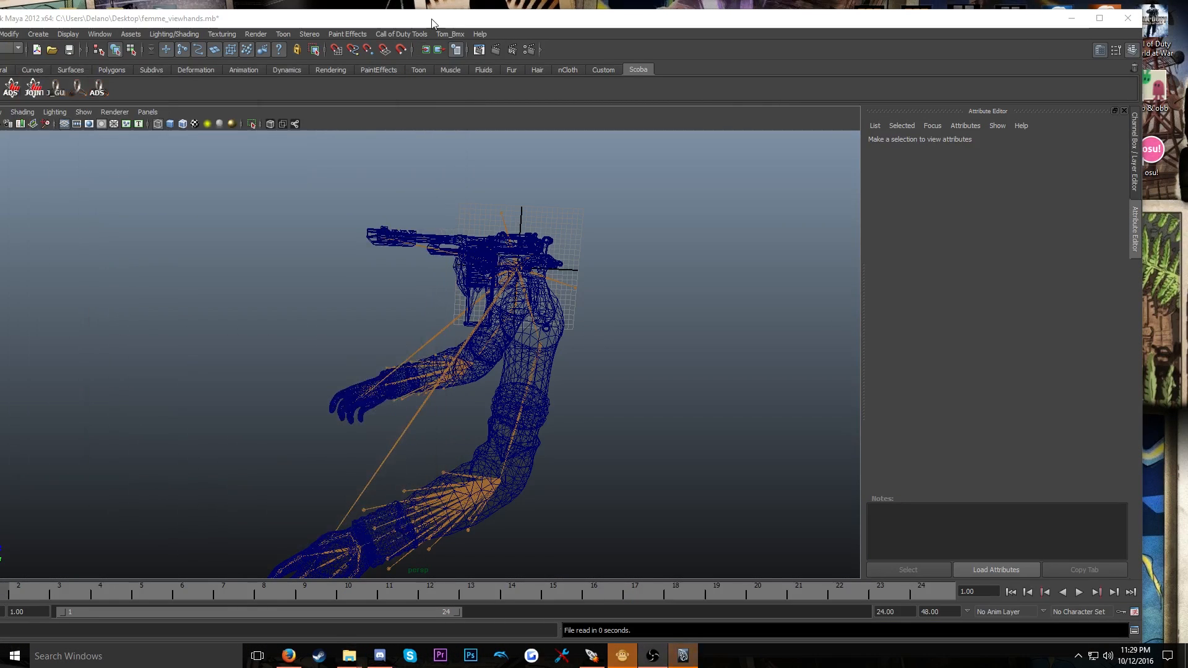
double_click(431, 20)
click(22, 396)
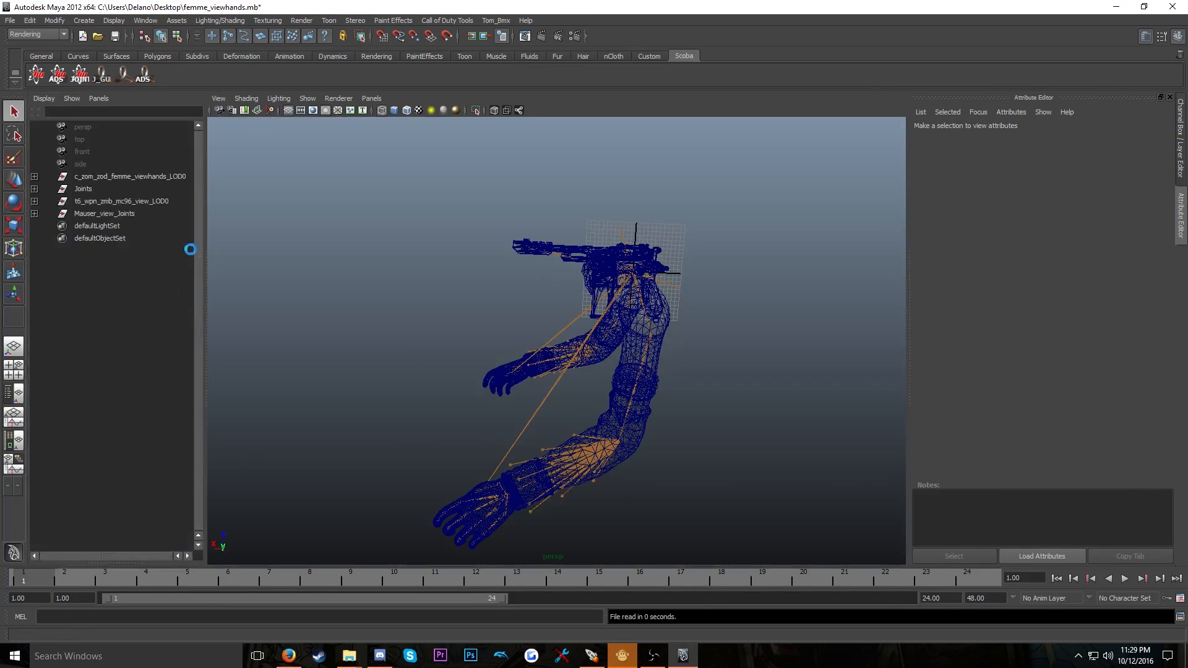
Parent tag_weapon from Mauser_view_Joints under tag_weapon_right in the tag_torso hierarchy and display its channel values
click(35, 213)
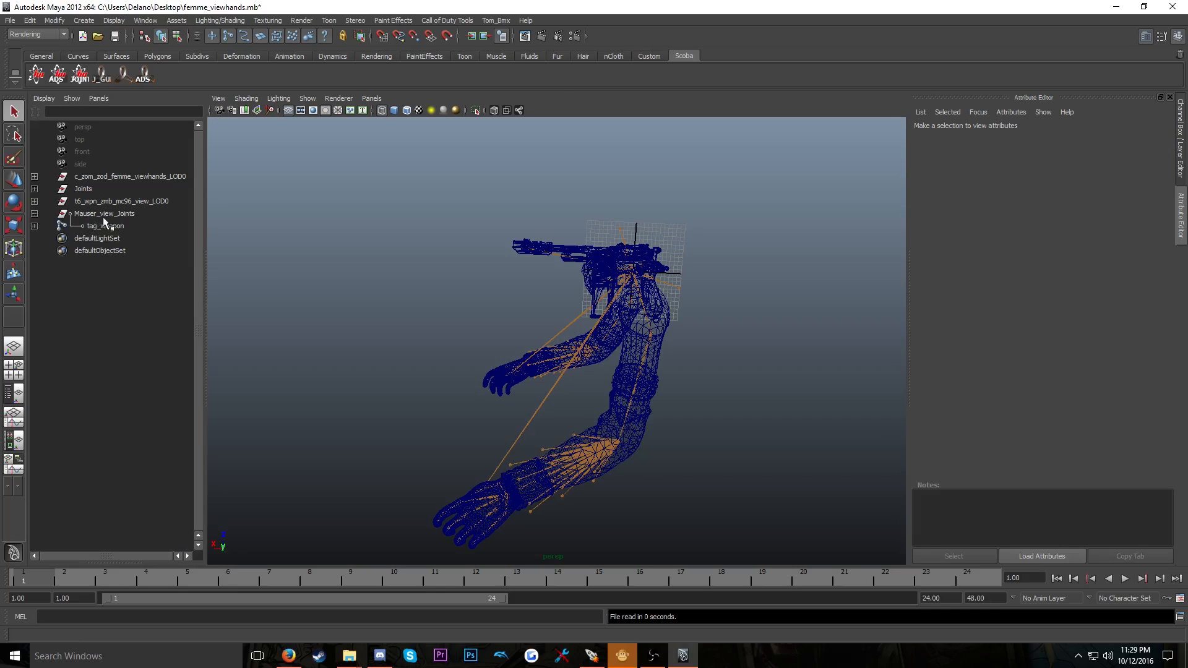
click(106, 225)
click(35, 189)
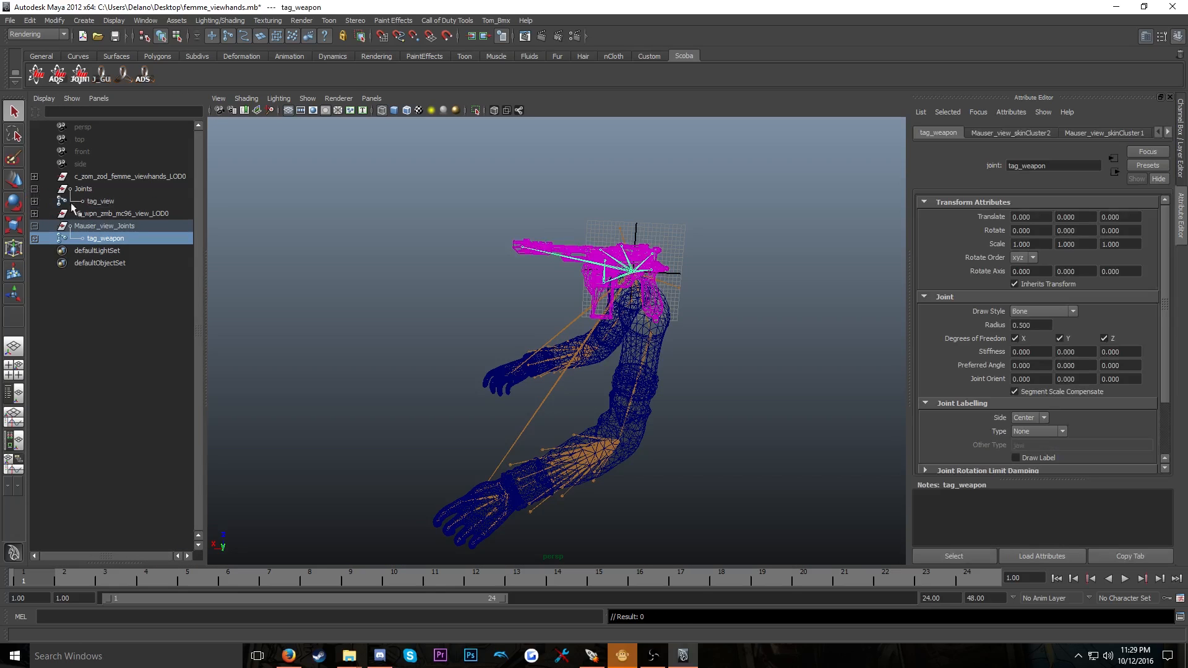
click(35, 201)
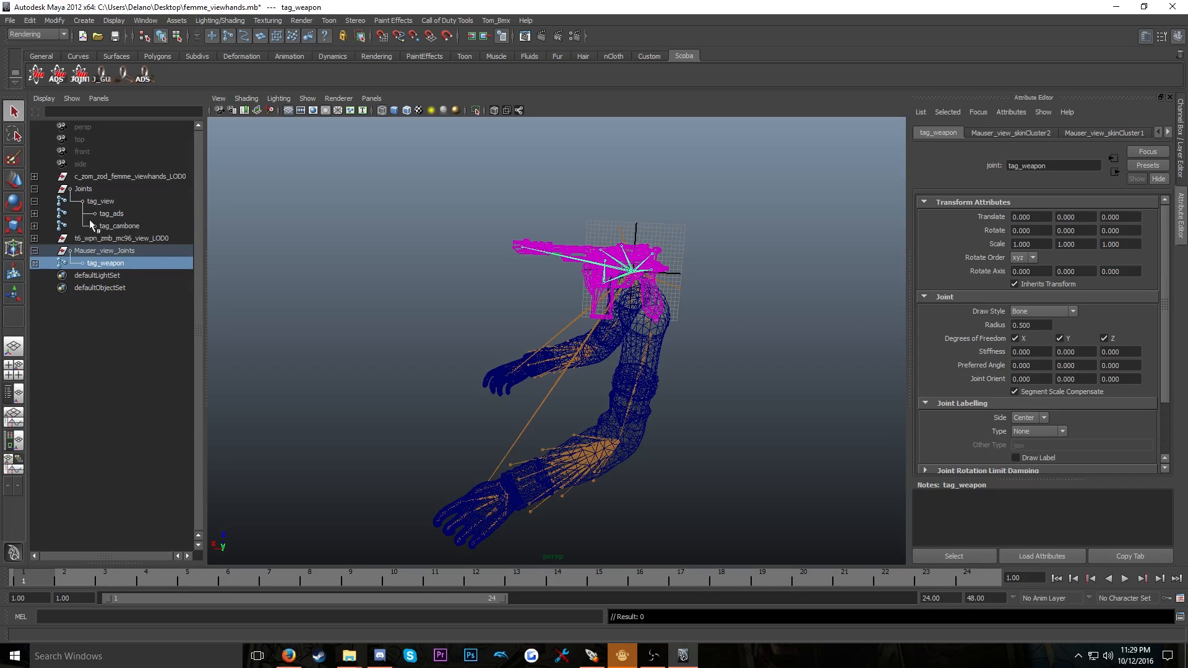
click(35, 213)
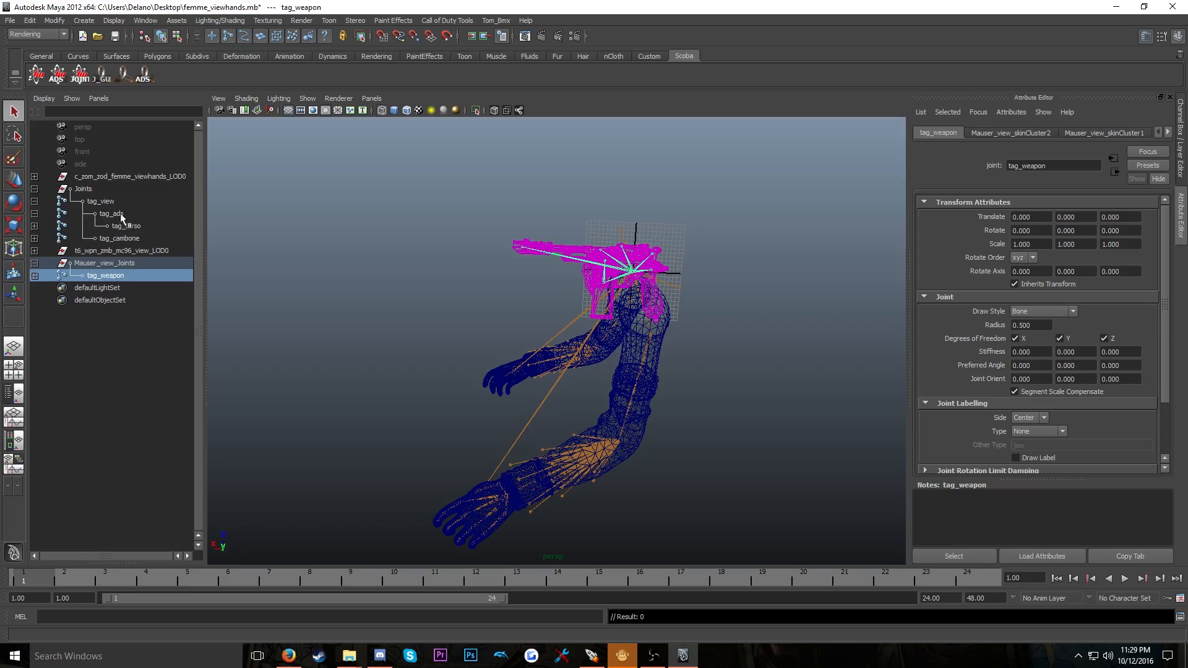
click(35, 225)
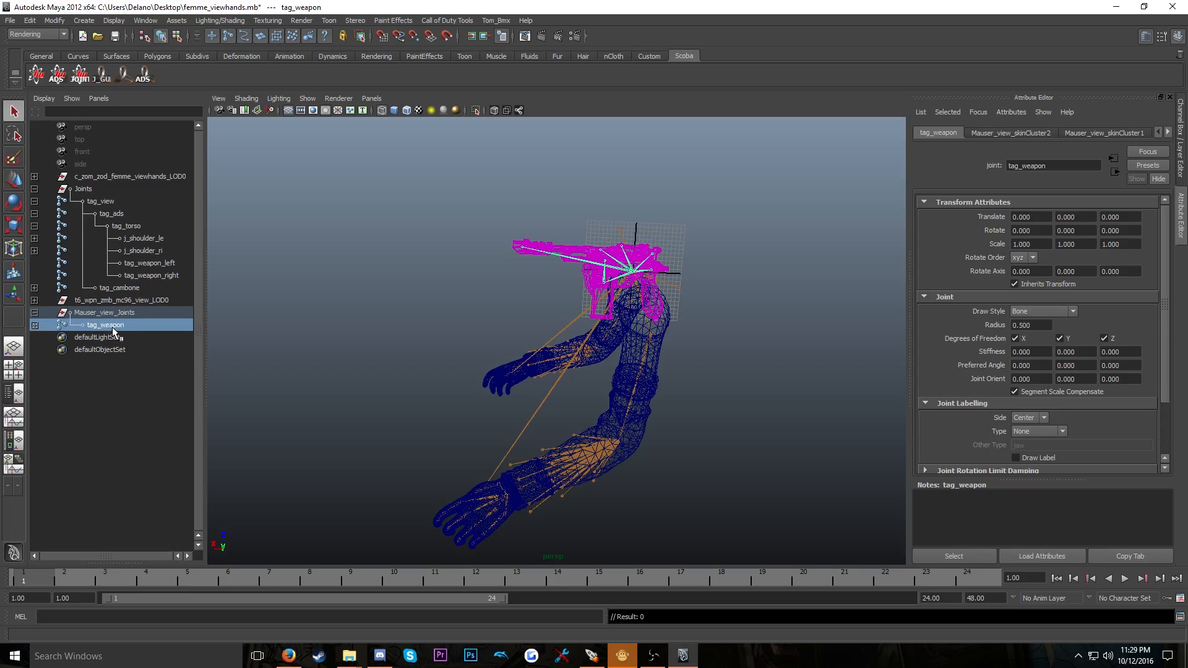
middle_drag(113, 326, 151, 280)
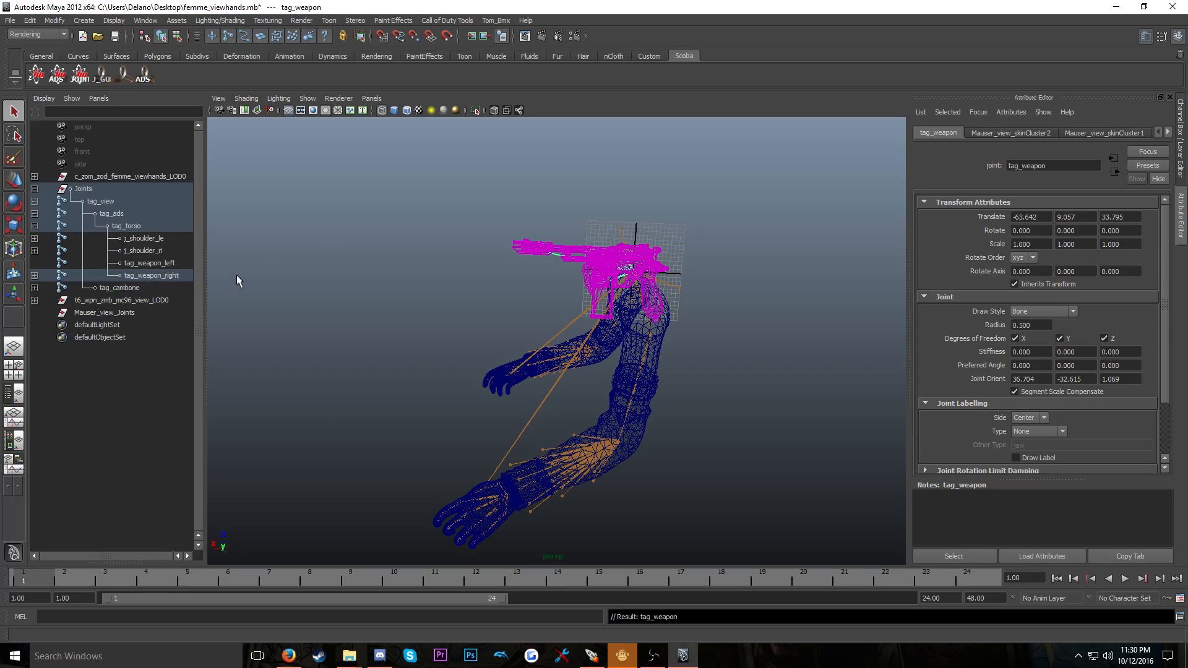
click(1182, 152)
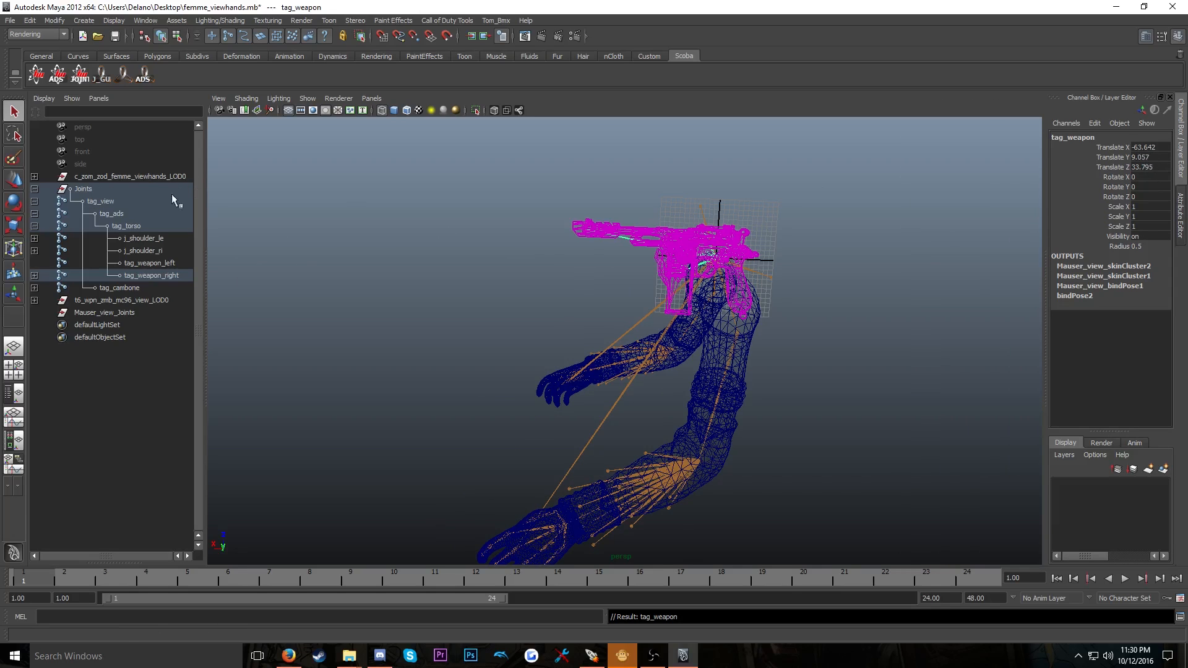
Select the Joints group's full hierarchy to inspect the combined rig, switch the viewport to textured display, and clear the selection
click(85, 190)
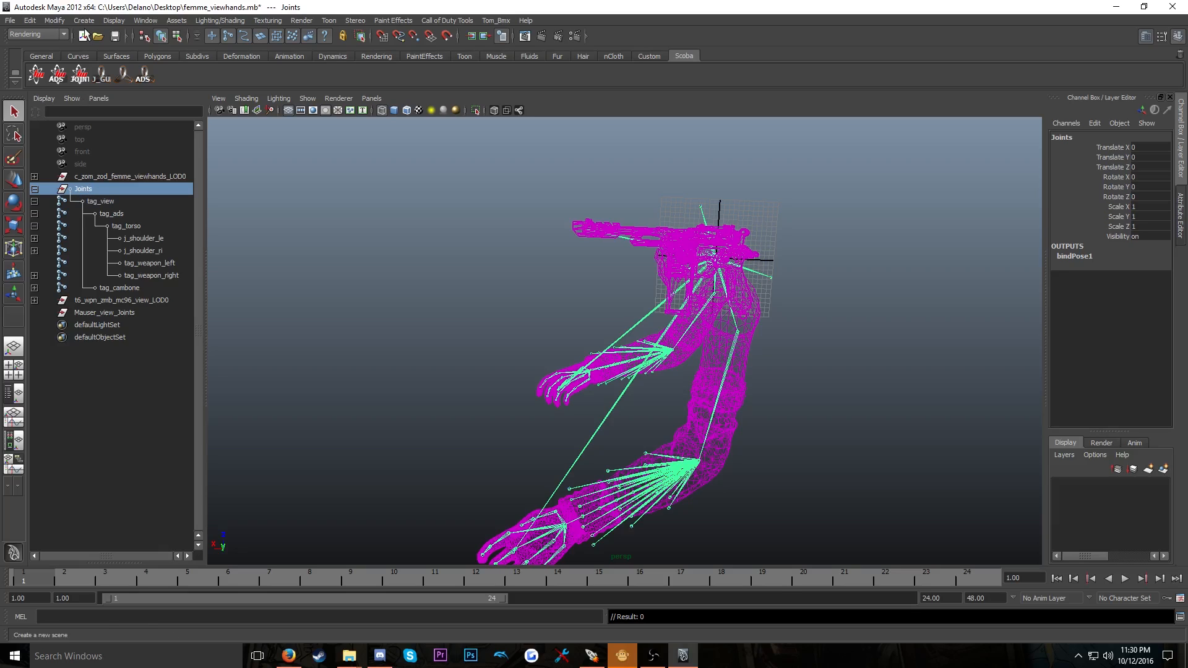
click(30, 20)
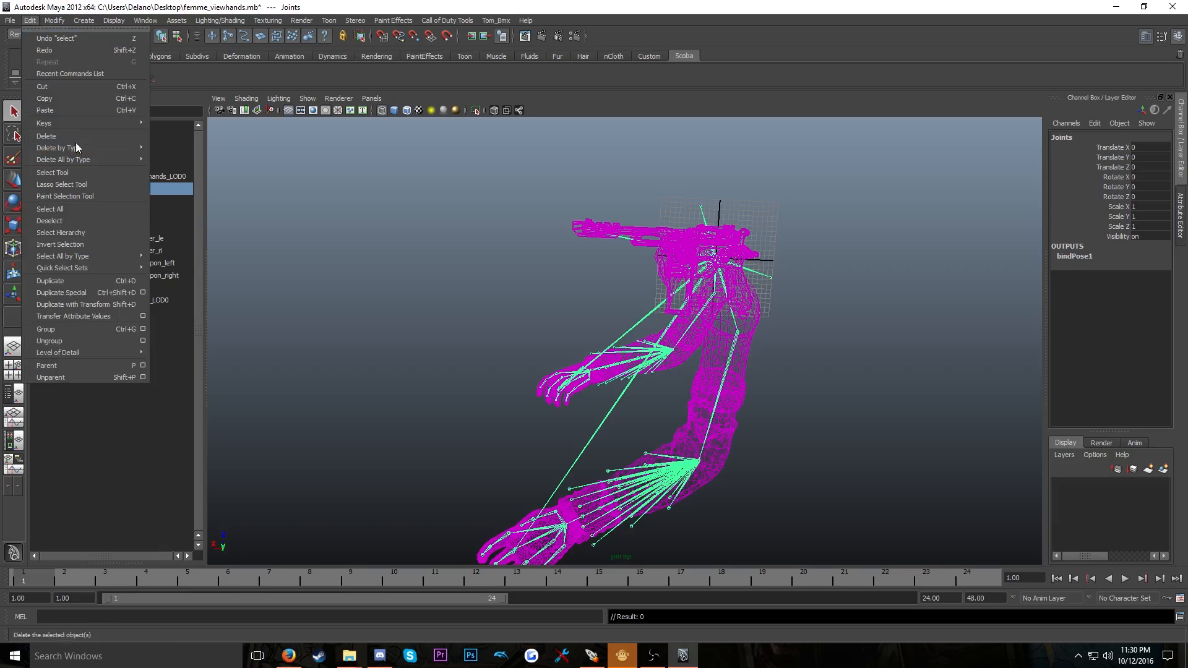
click(77, 233)
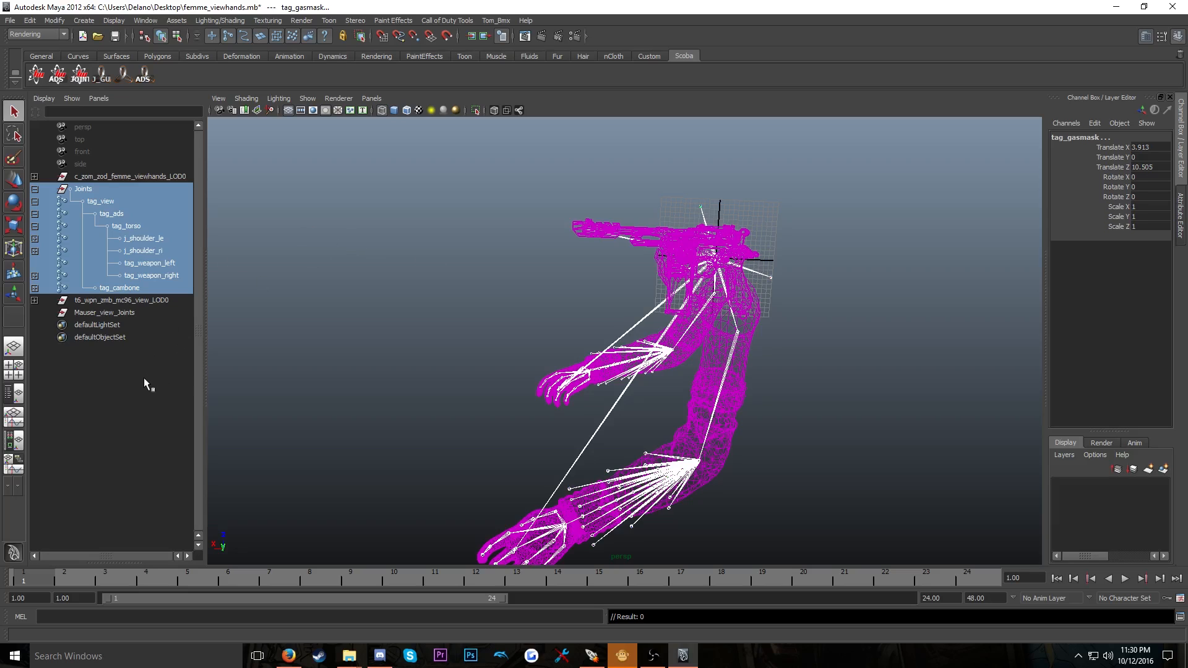
mouse_move(593, 455)
alt+mouse_down()
mouse_move(606, 411)
mouse_move(520, 392)
alt+mouse_up()
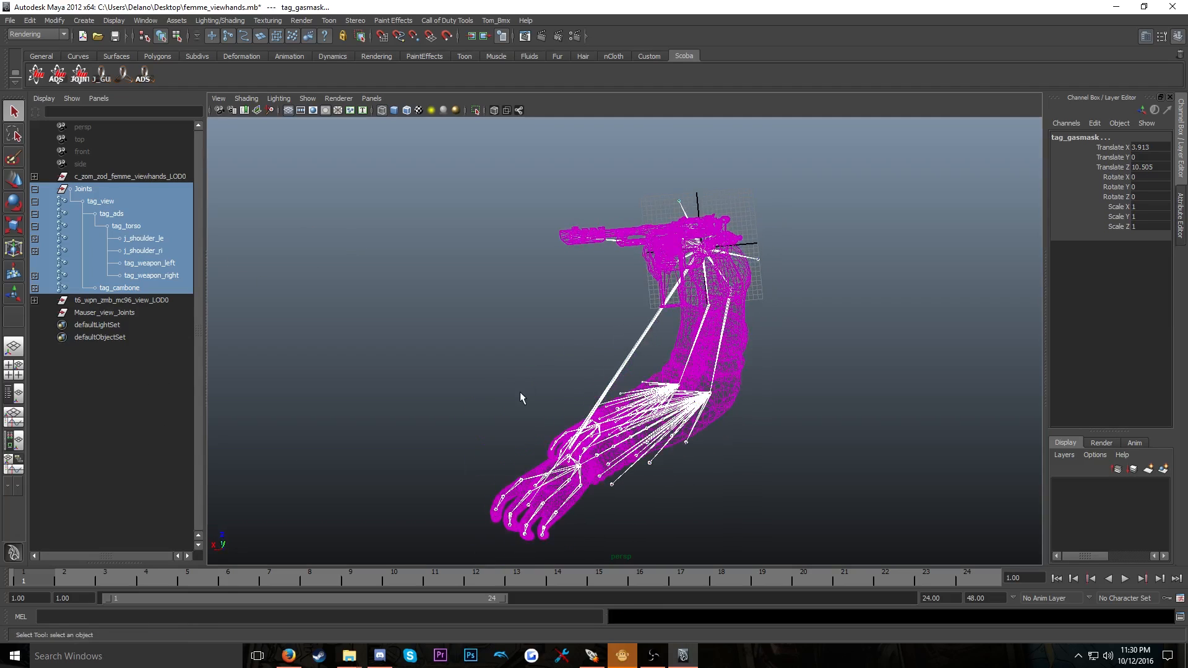
key(6)
click(518, 394)
Select the full Joints hierarchy and add the WraithMesh_f962c7cc_01 mesh under t6_wpn_zmb_mc96_view_LOD0 to the selection
click(84, 189)
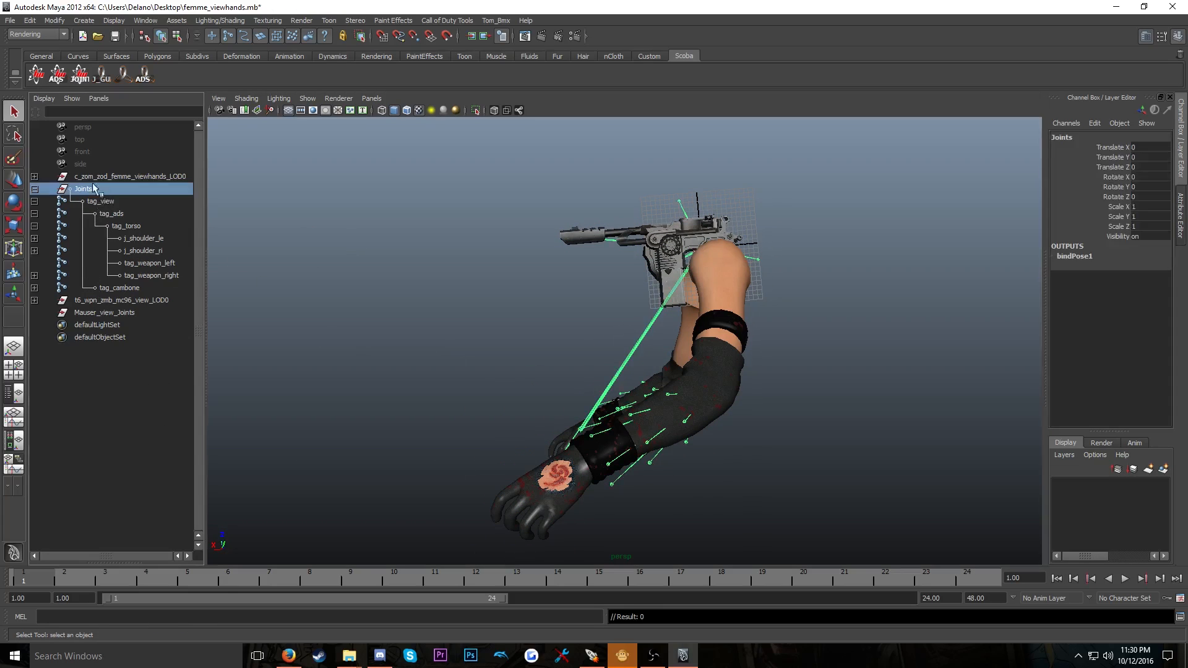
click(29, 20)
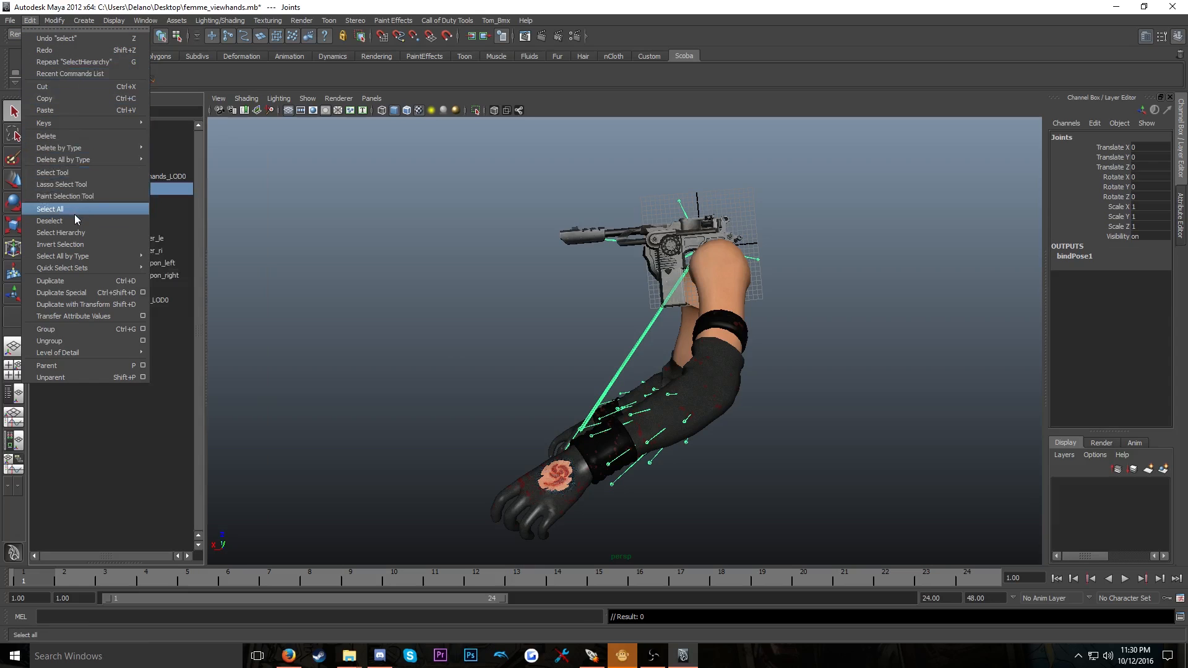
click(61, 232)
mouse_move(626, 331)
alt+mouse_down()
mouse_move(631, 348)
mouse_move(599, 337)
mouse_move(616, 329)
alt+mouse_up()
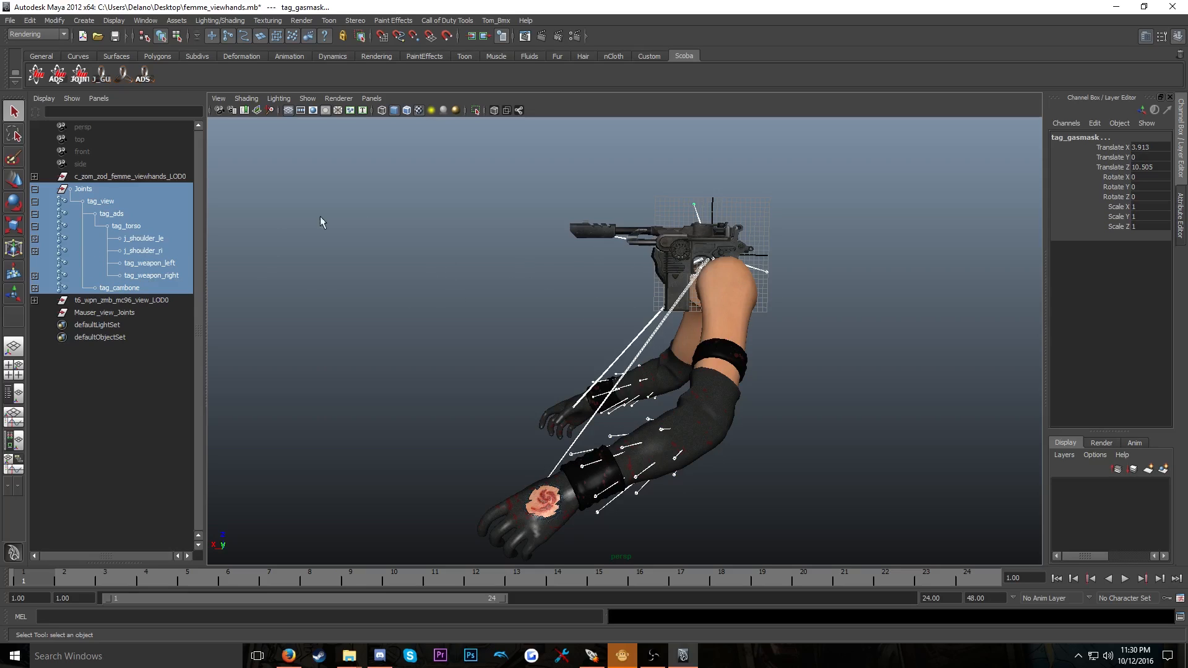
click(34, 301)
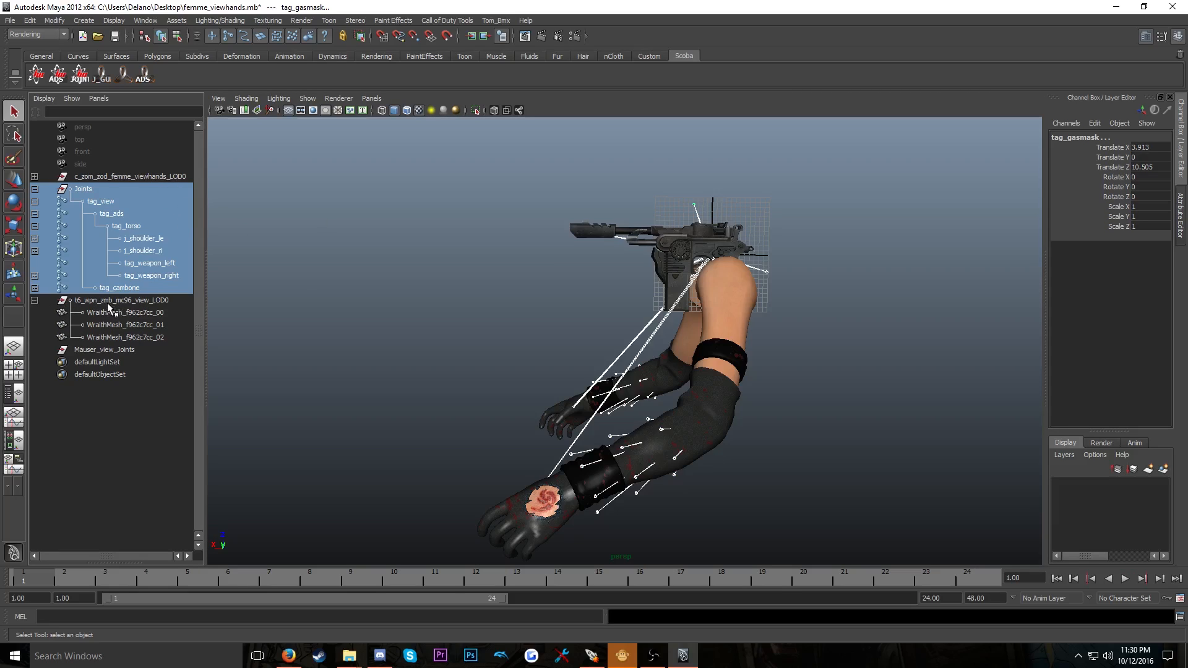
click(132, 323)
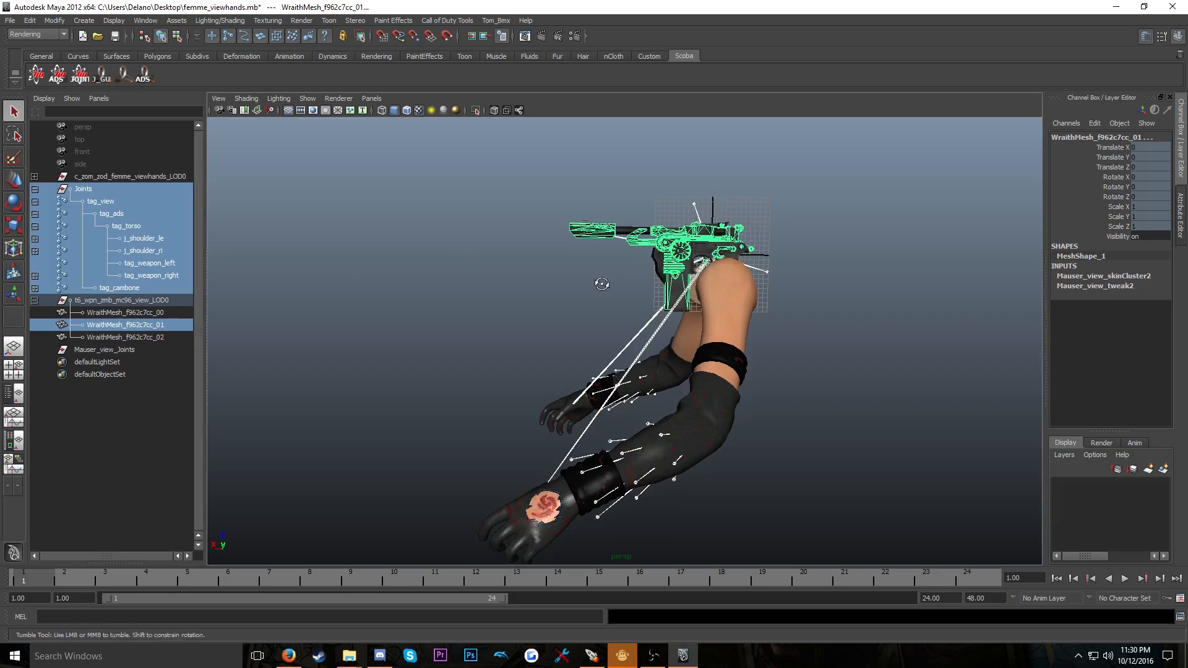
alt+drag(602, 284, 596, 292)
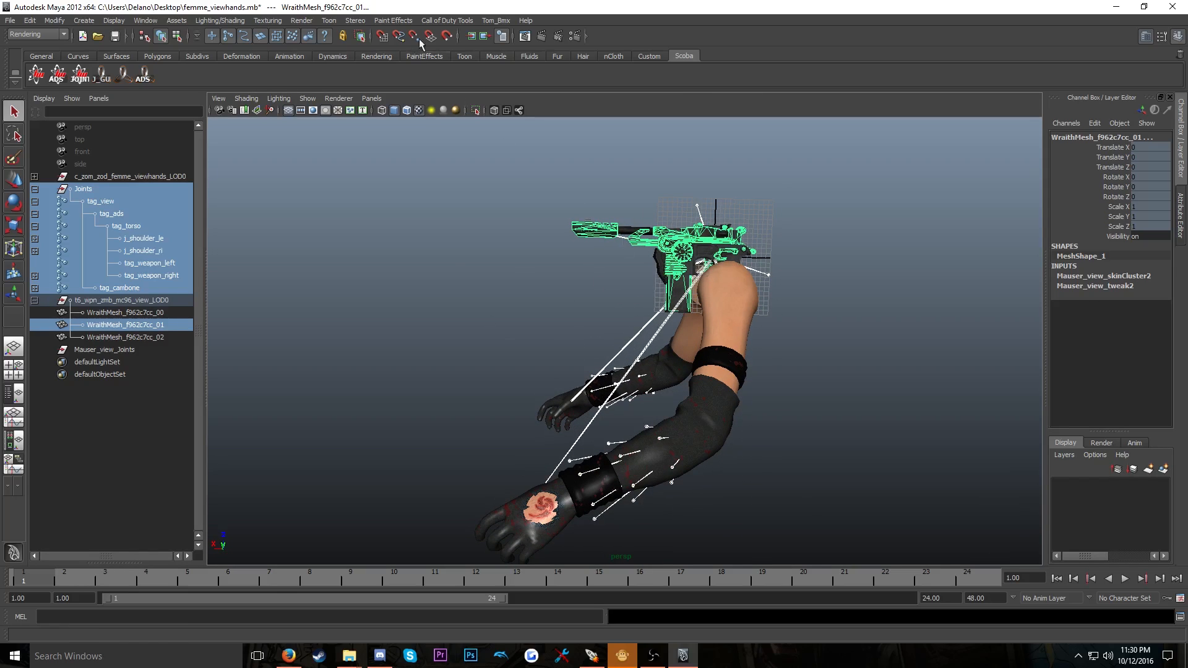
Export the selected joints and mesh as XModel main_mauser_anim into the desktop's Mauser folder, and close the export window
click(447, 21)
click(458, 39)
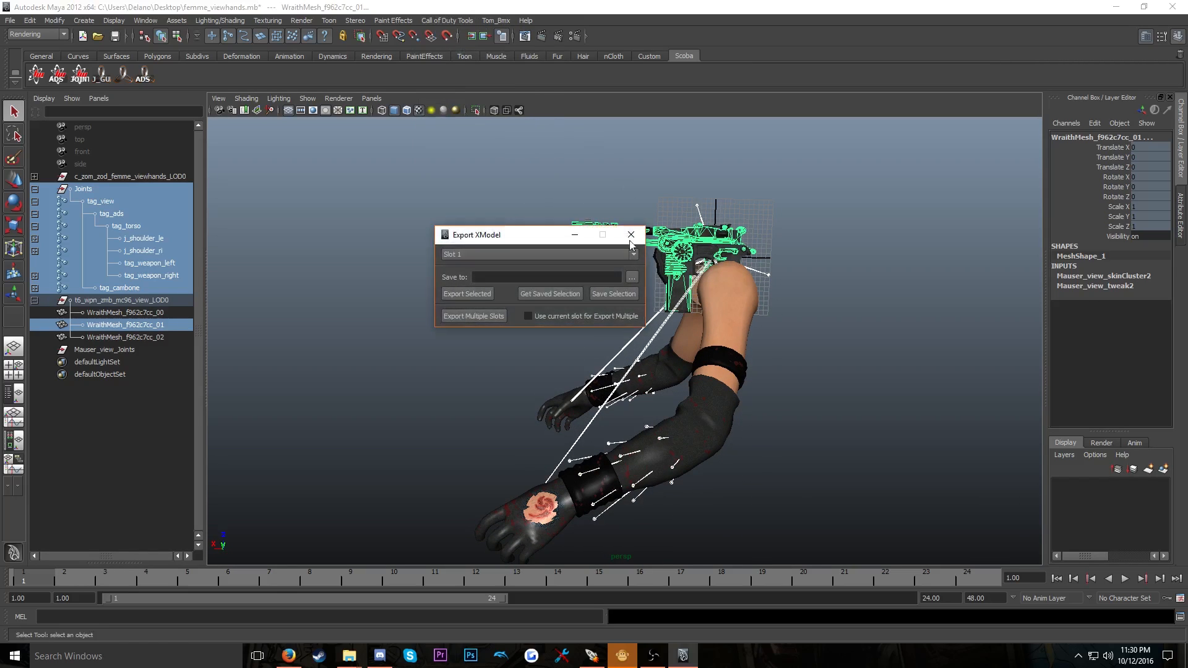
click(632, 280)
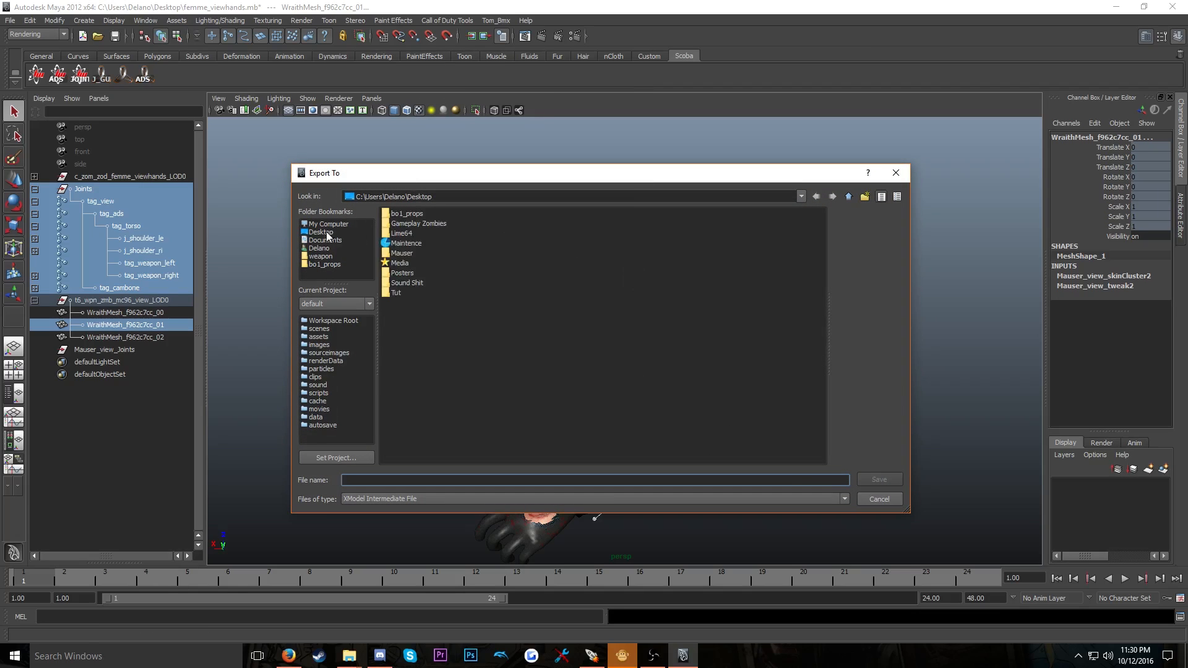
double_click(407, 255)
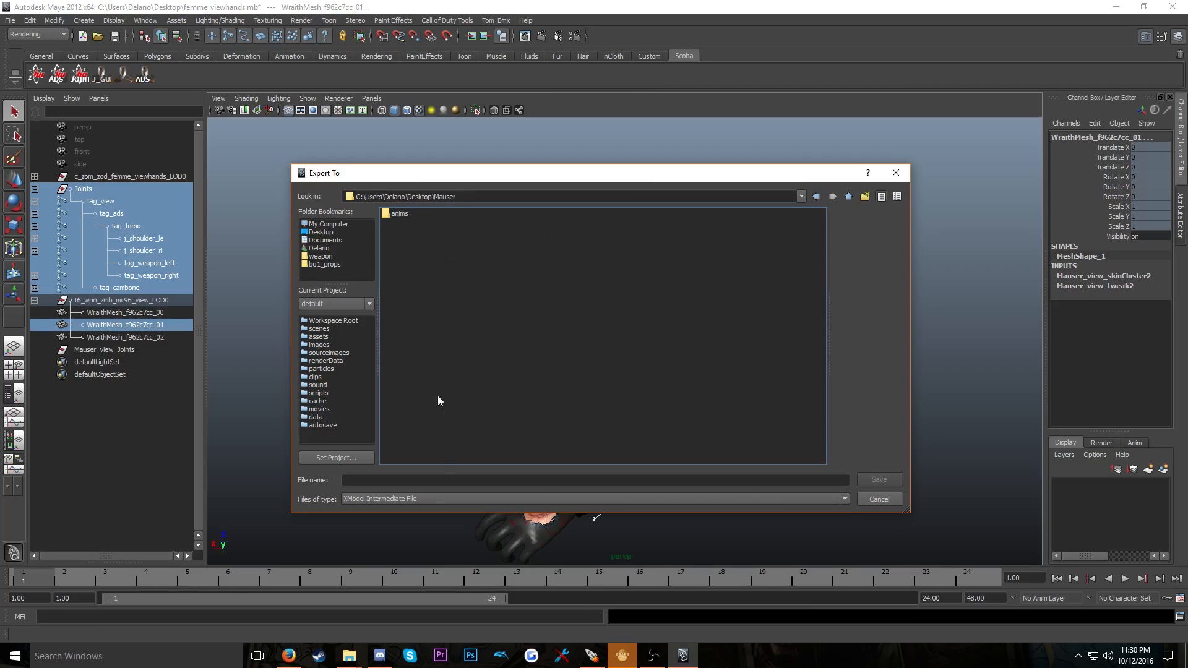
click(413, 479)
text(main_)
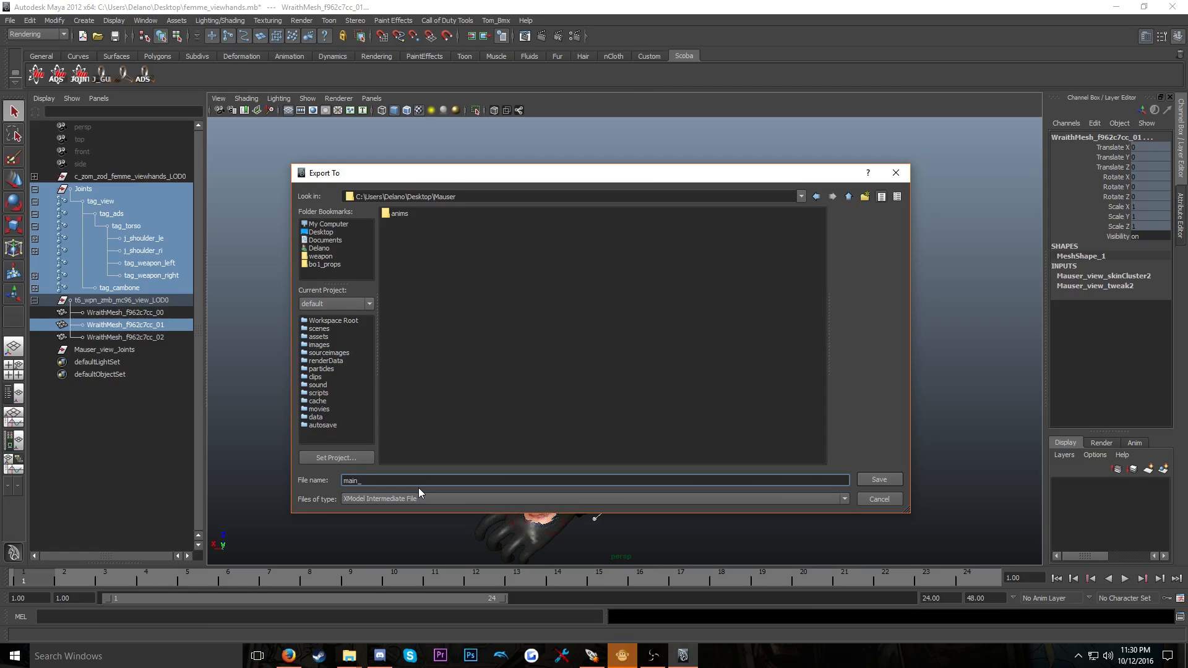
text(mauser_anim)
click(877, 479)
click(468, 297)
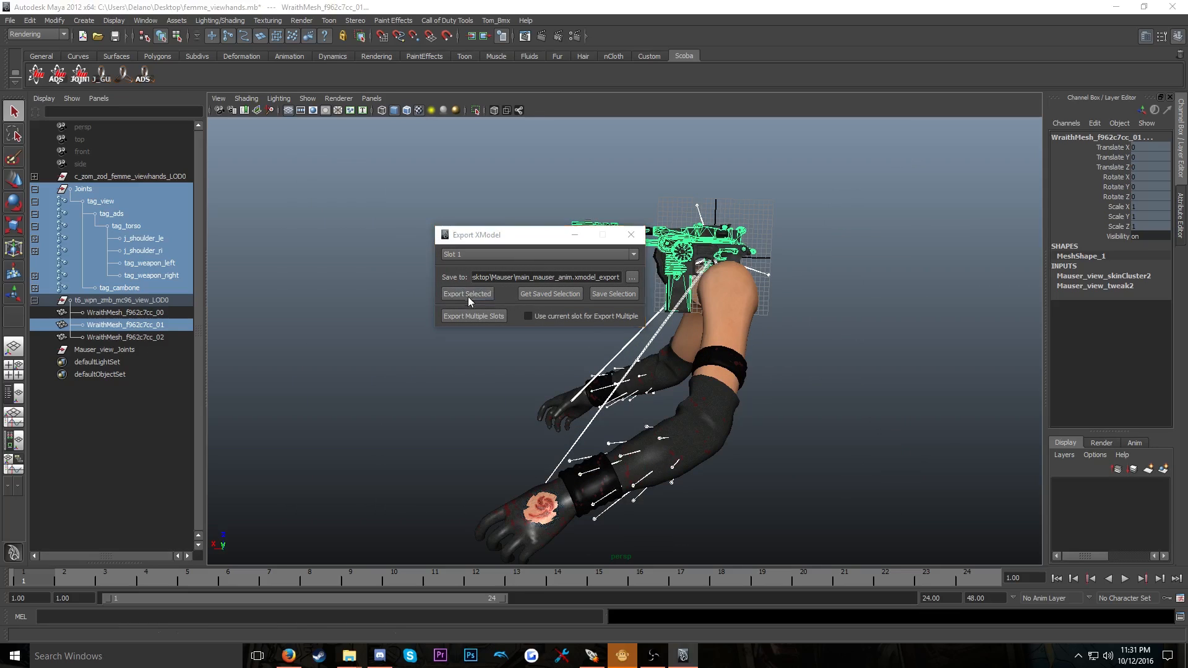
click(599, 328)
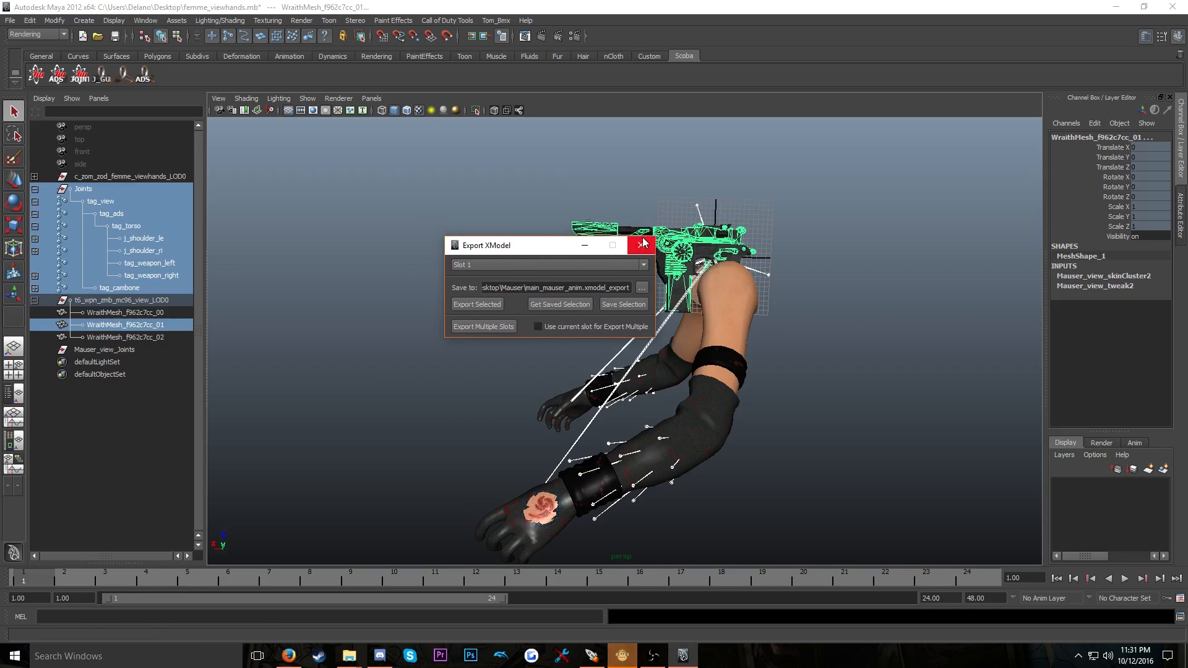
click(642, 244)
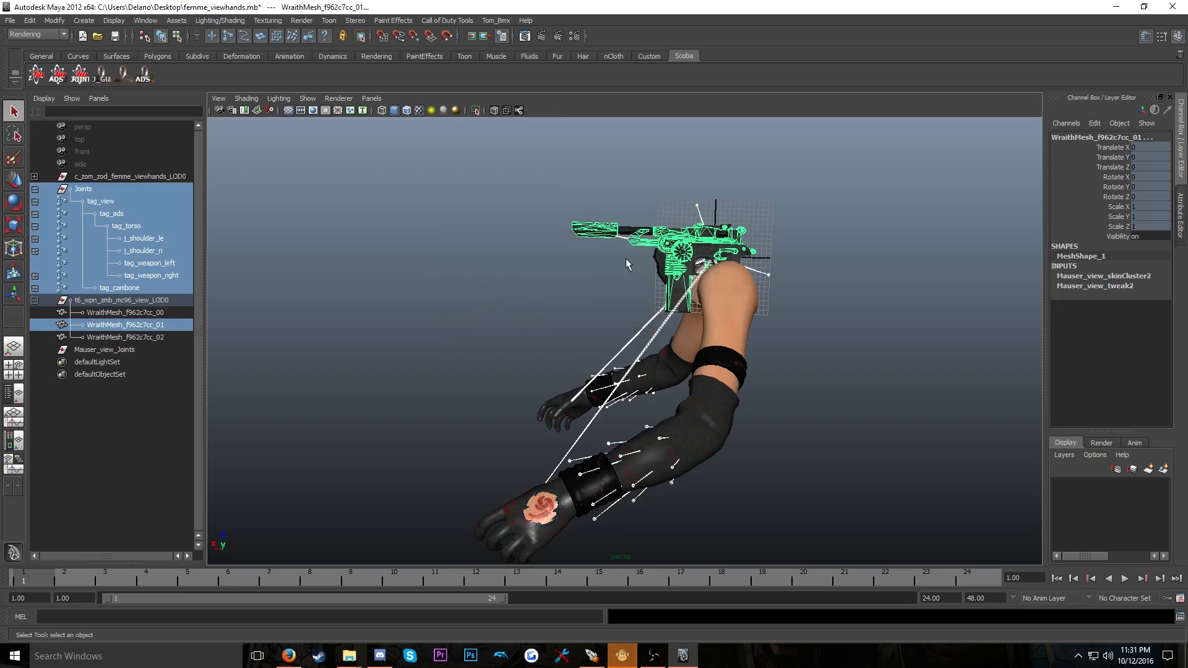
Close Maya without saving the scene and open the anims folder inside the desktop's Mauser folder
click(1173, 7)
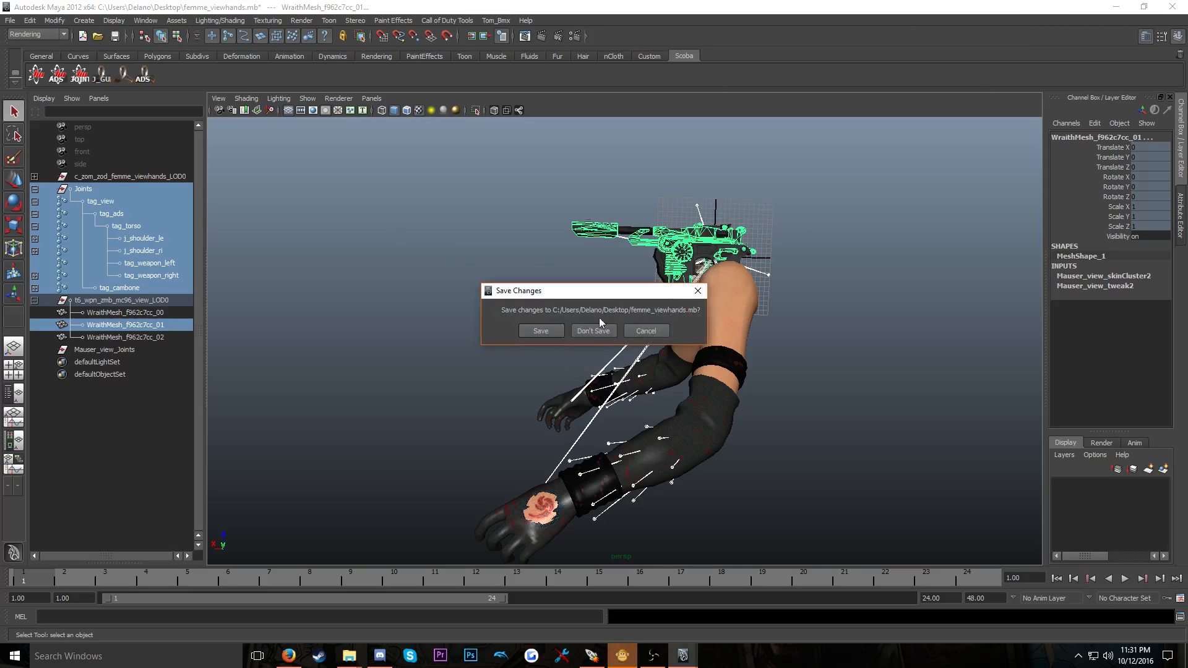
click(589, 330)
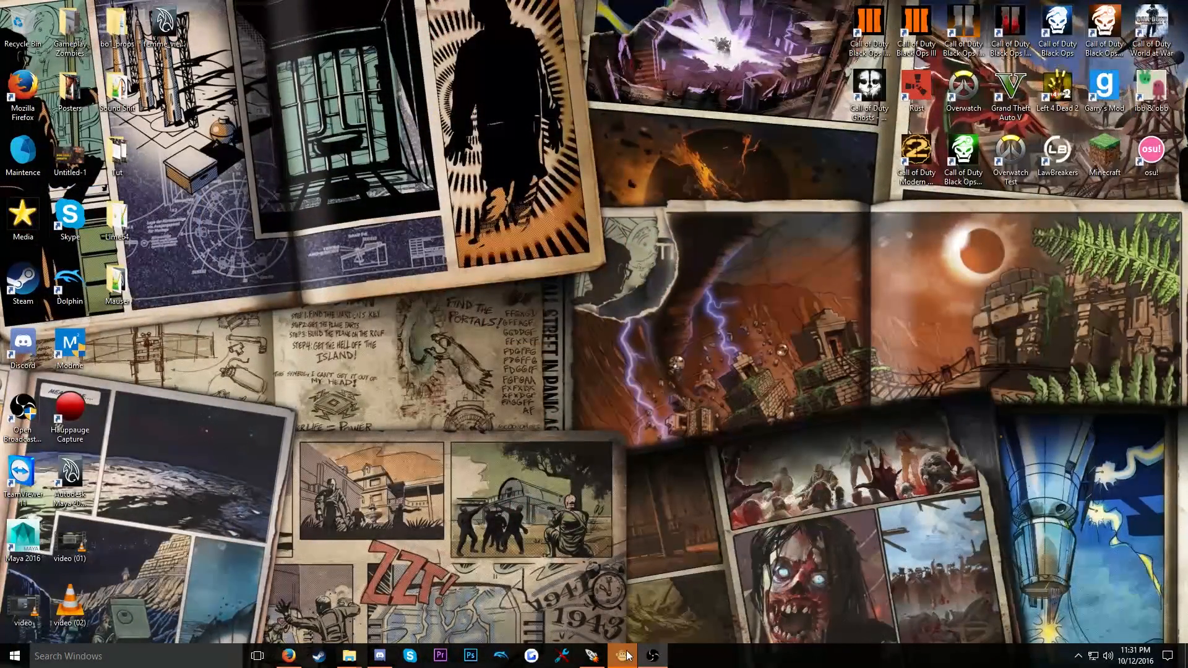
double_click(117, 282)
drag(232, 75, 563, 73)
double_click(514, 207)
scroll(590, 220, down, 3)
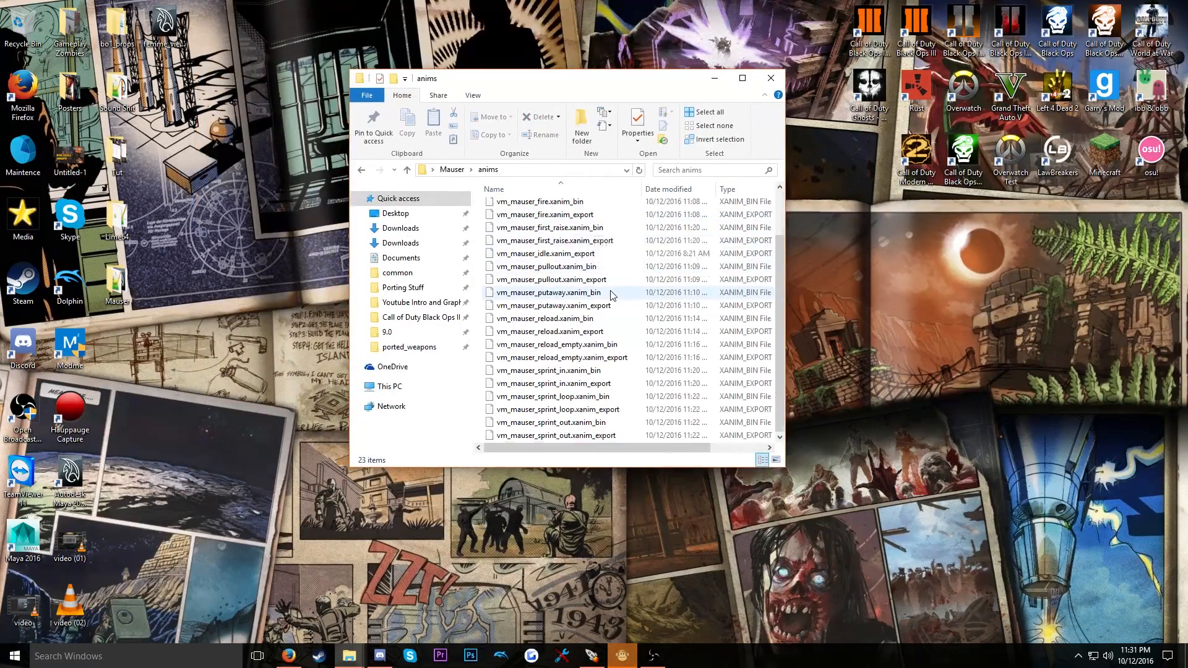
Delete all the vm_mauser .xanim_bin files from the anims folder, keeping the .xanim_export files
scroll(591, 220, up, 3)
click(591, 220)
ctrl+click(600, 260)
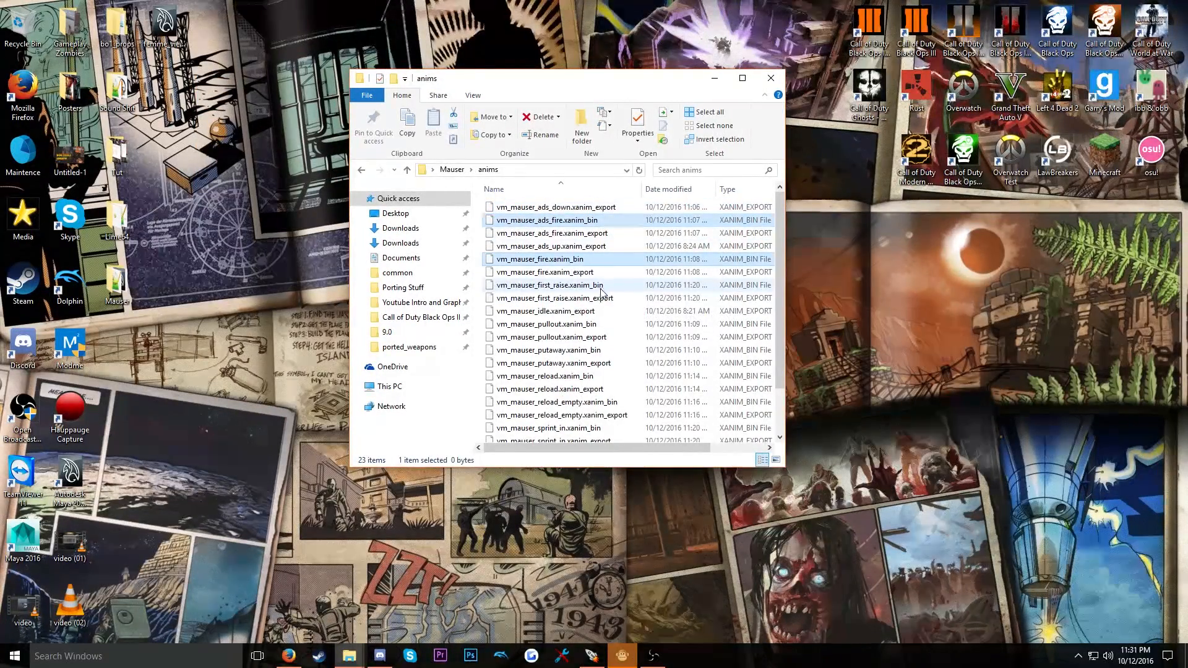
ctrl+click(606, 286)
ctrl+click(612, 325)
ctrl+click(616, 351)
ctrl+click(616, 351)
ctrl+click(612, 376)
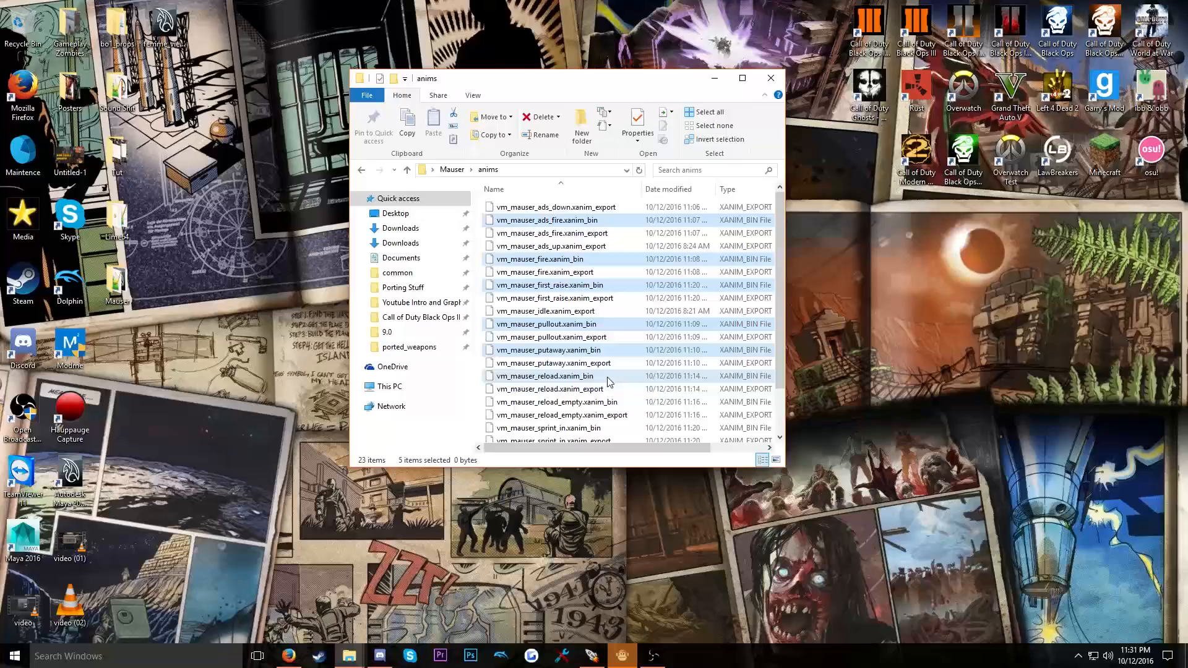
ctrl+click(612, 402)
scroll(619, 403, down, 2)
ctrl+click(612, 372)
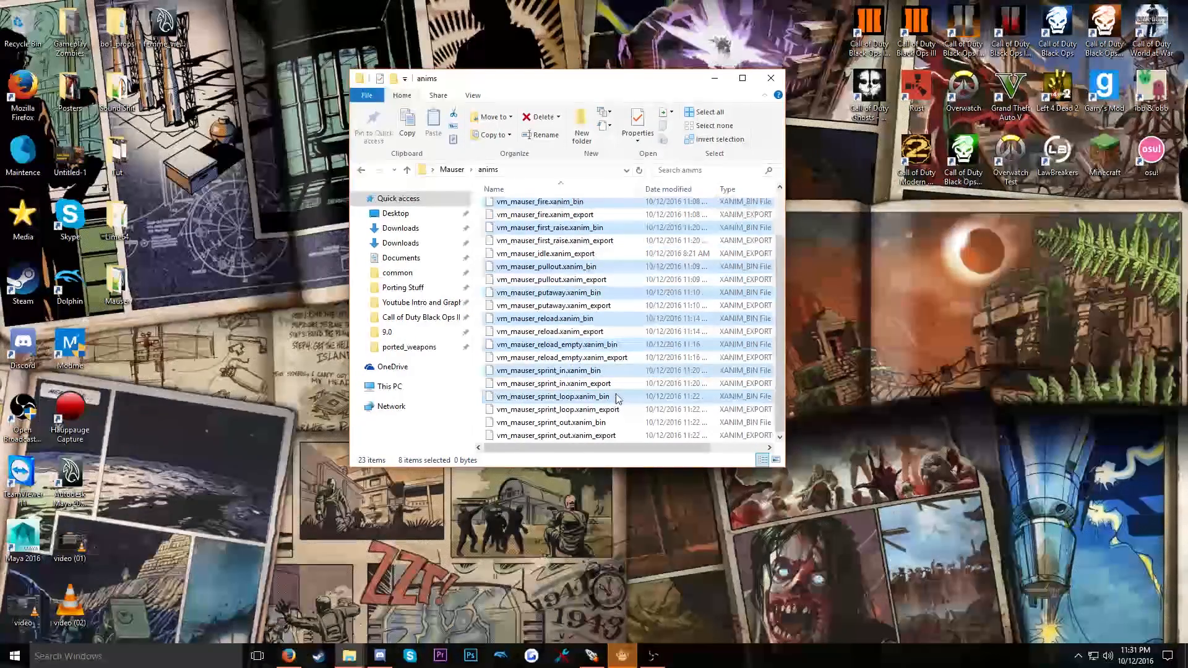
ctrl+click(612, 397)
ctrl+click(612, 422)
key(Delete)
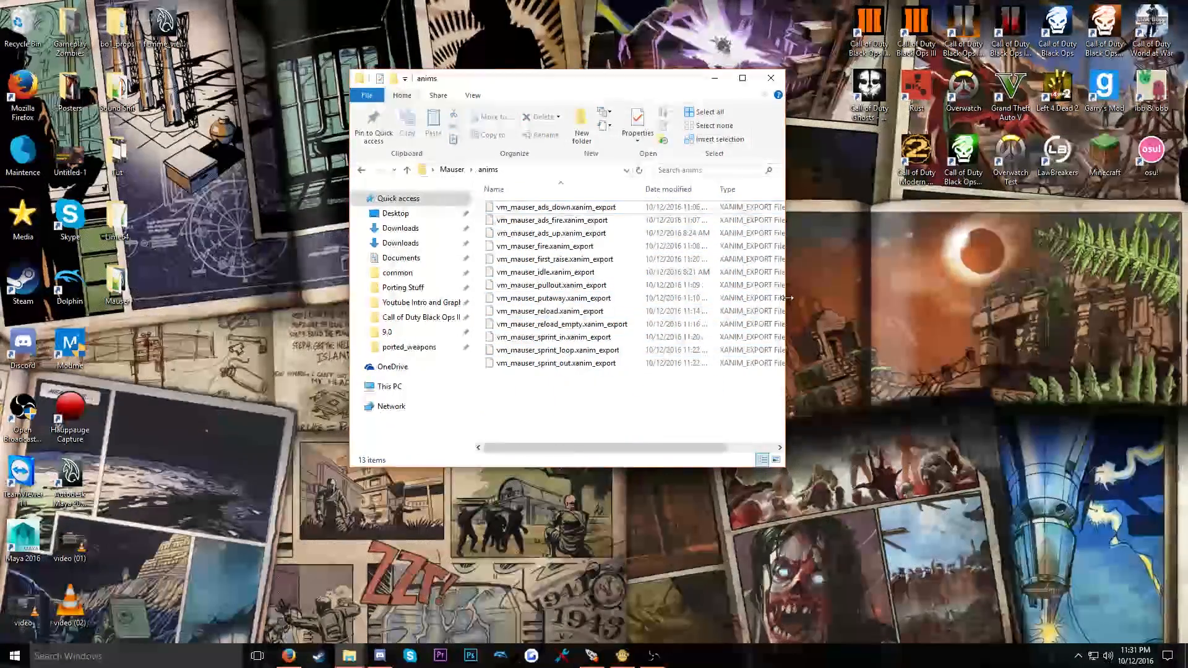
Open every .xanim_export file except vm_mauser_ads_down and vm_mauser_ads_up in Notepad++
drag(783, 307, 929, 307)
click(581, 207)
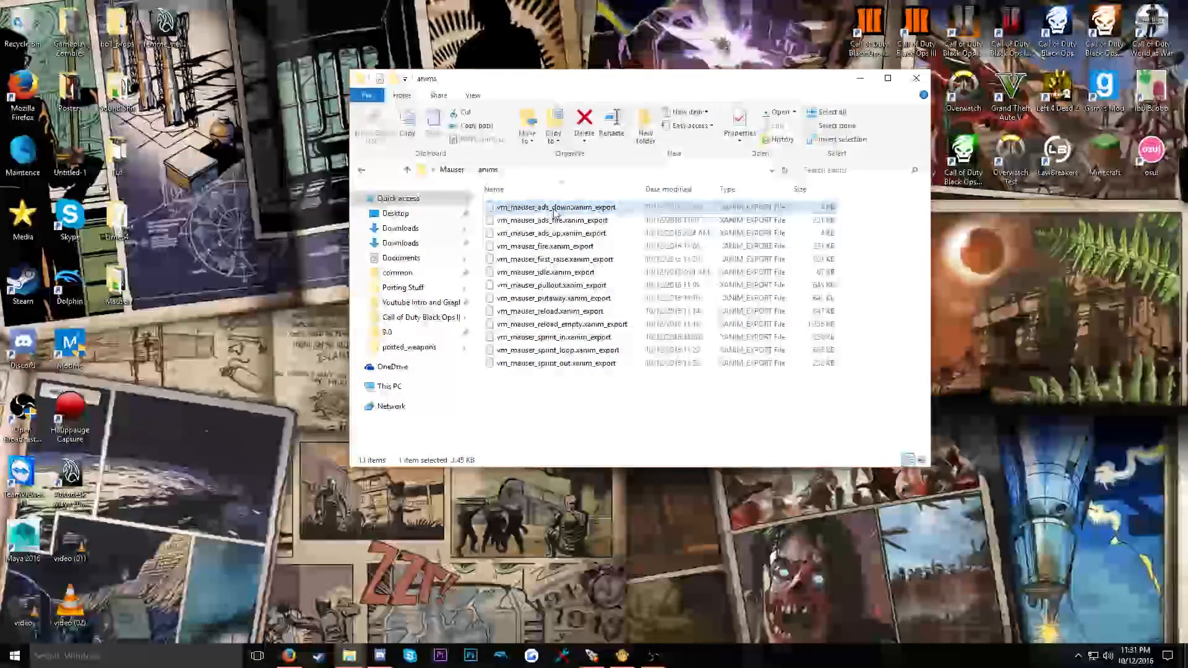
shift+click(592, 364)
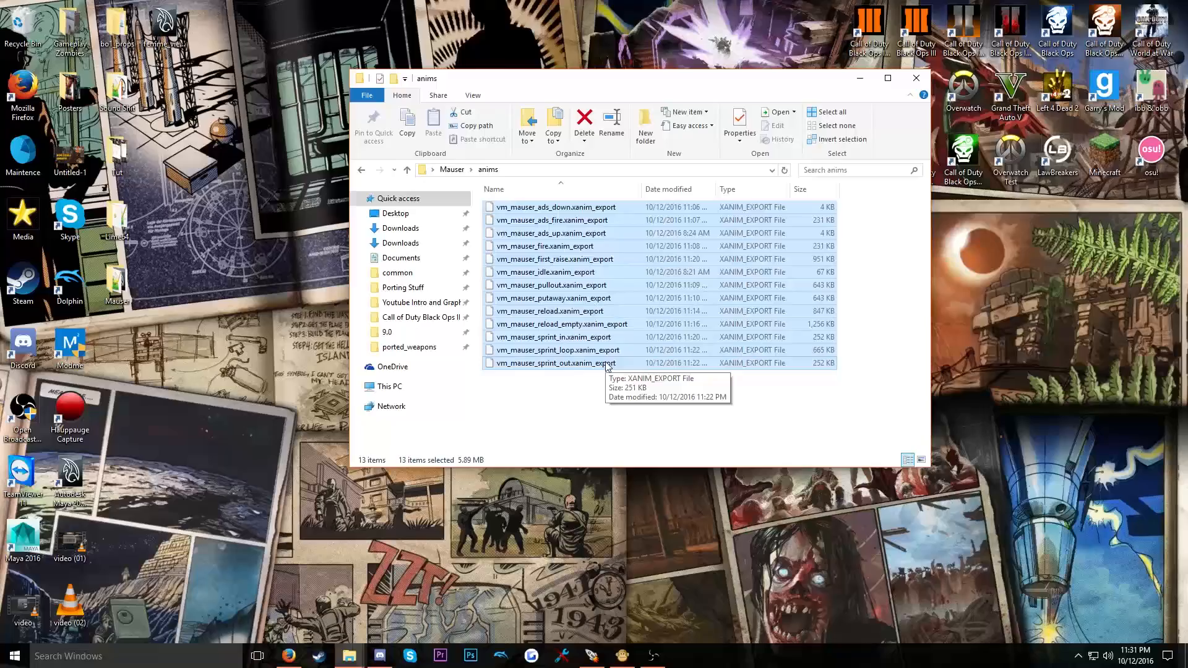
ctrl+click(553, 235)
ctrl+click(555, 208)
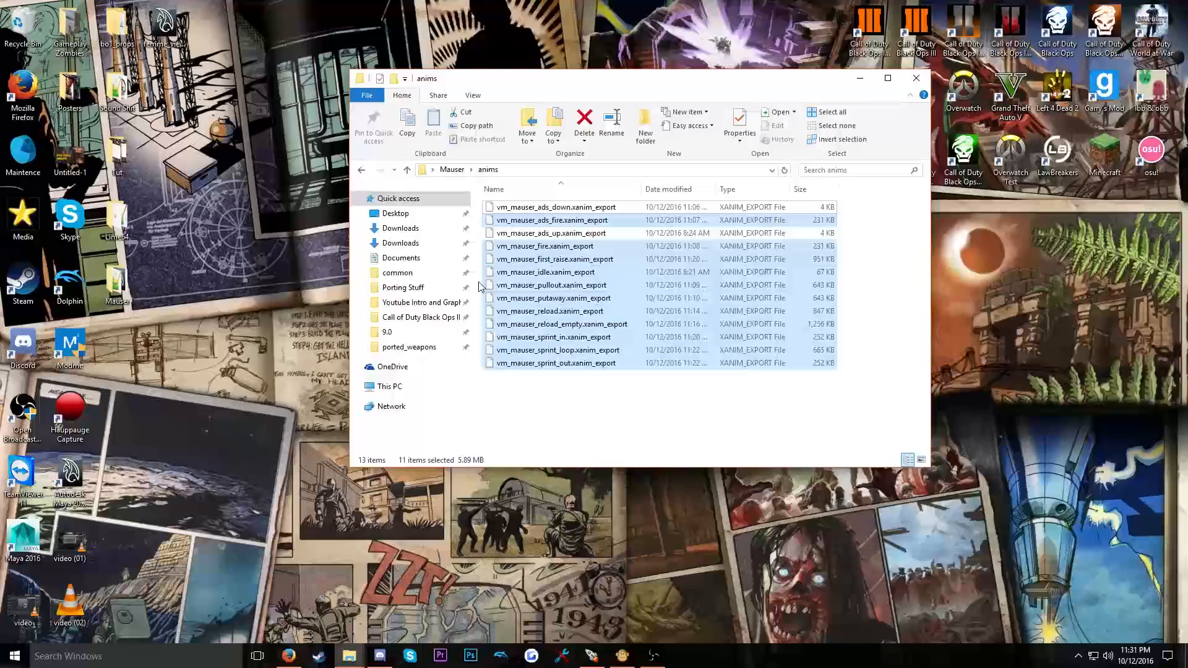
right_click(569, 225)
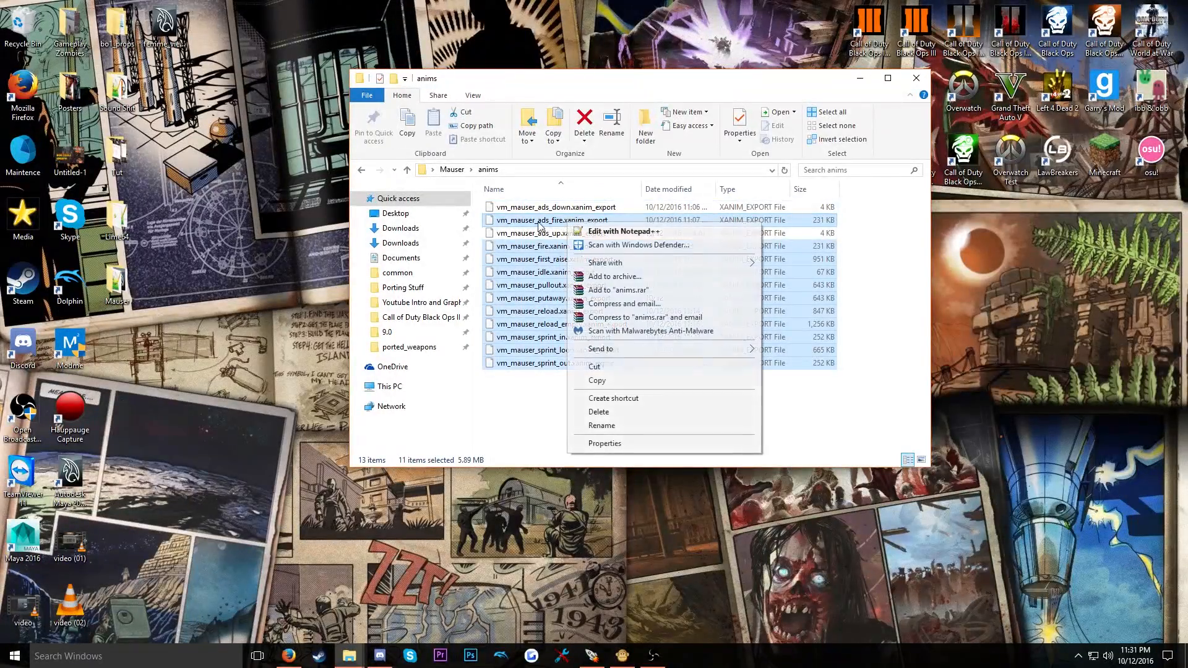
click(592, 231)
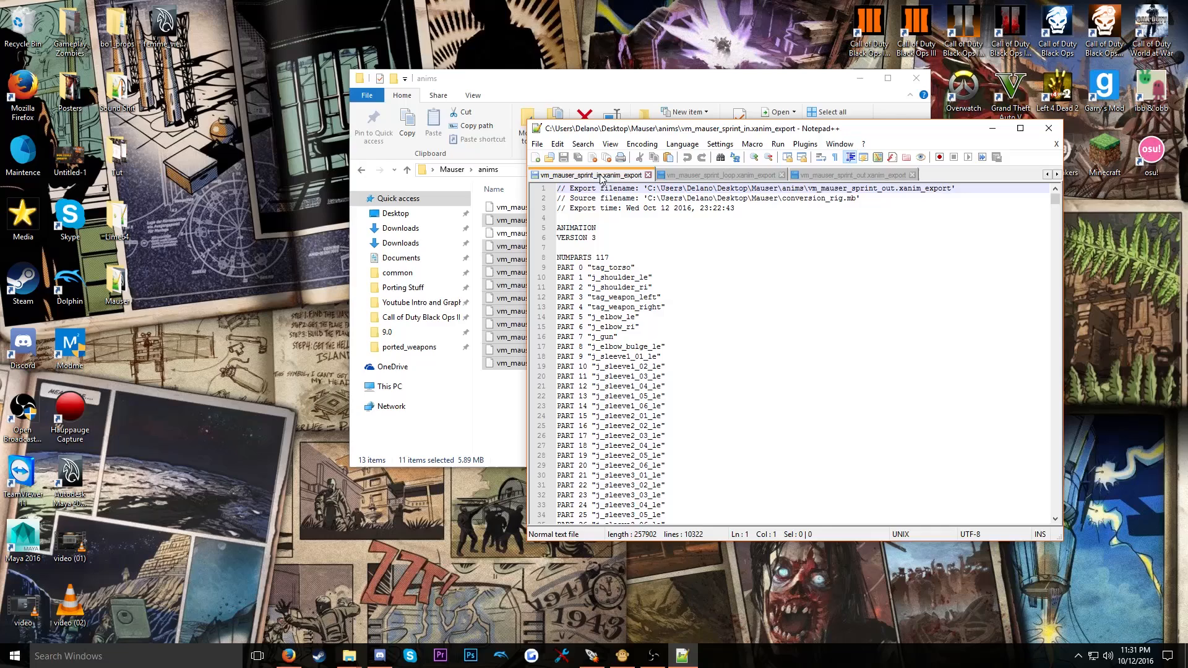
Replace all occurrences of j_gun with tag_weapon in vm_mauser_ads_fire.xanim_export
click(1049, 175)
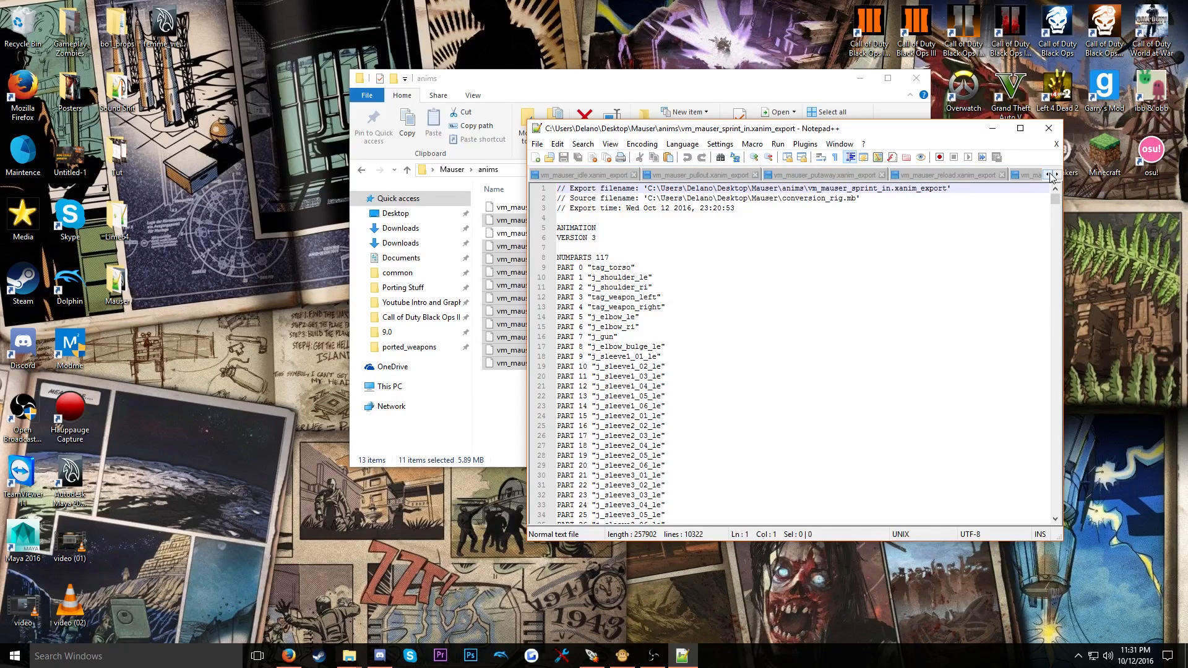
click(1050, 175)
click(613, 175)
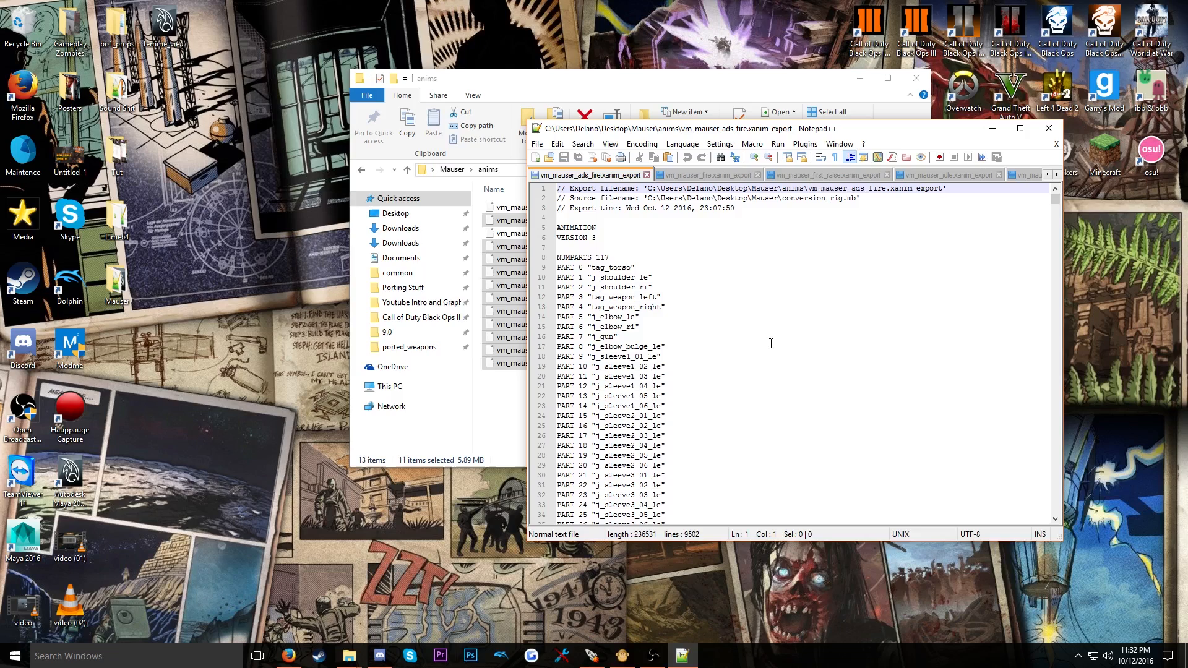
key(ctrl+h)
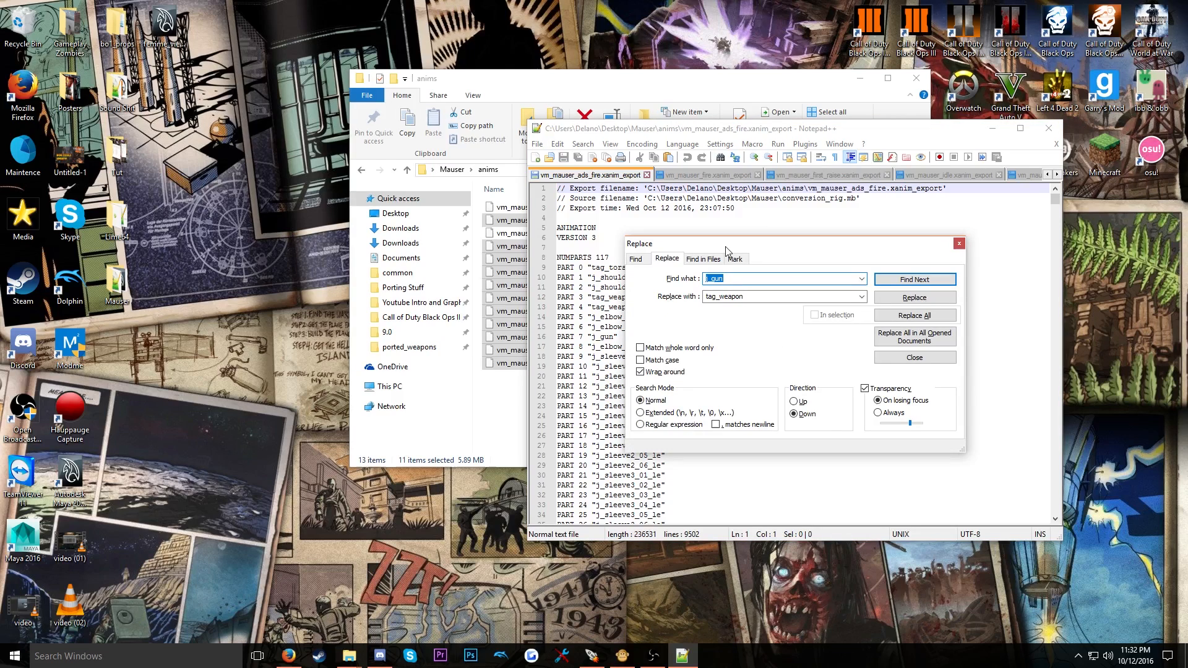
drag(725, 248, 788, 238)
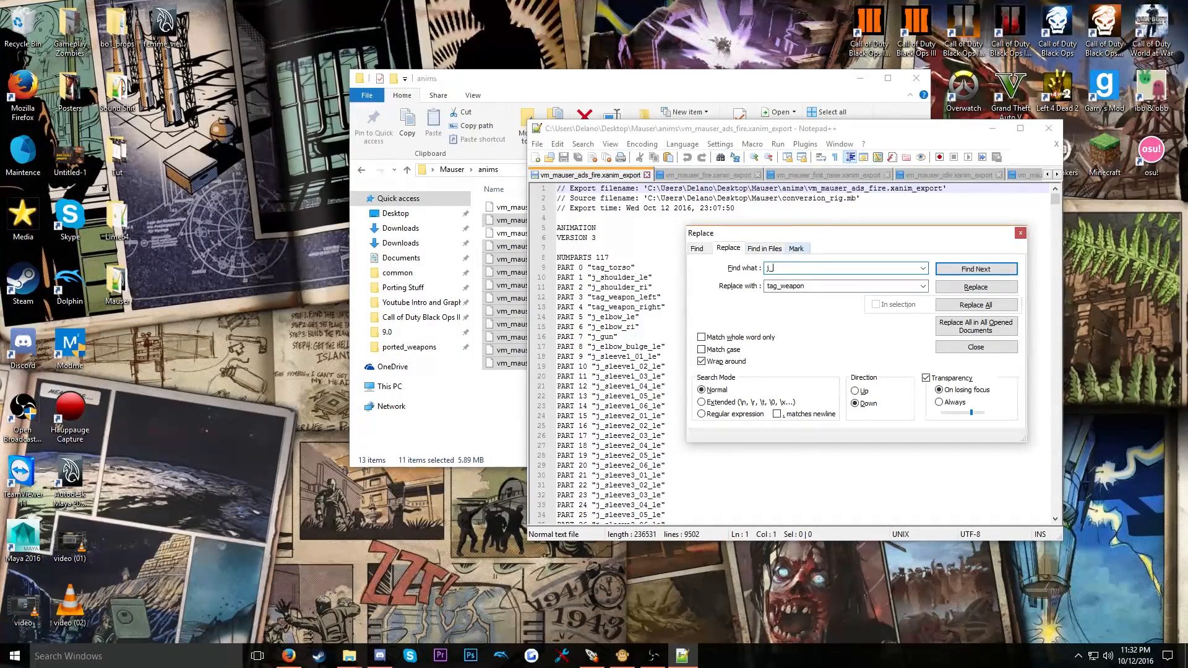
key(Tab)
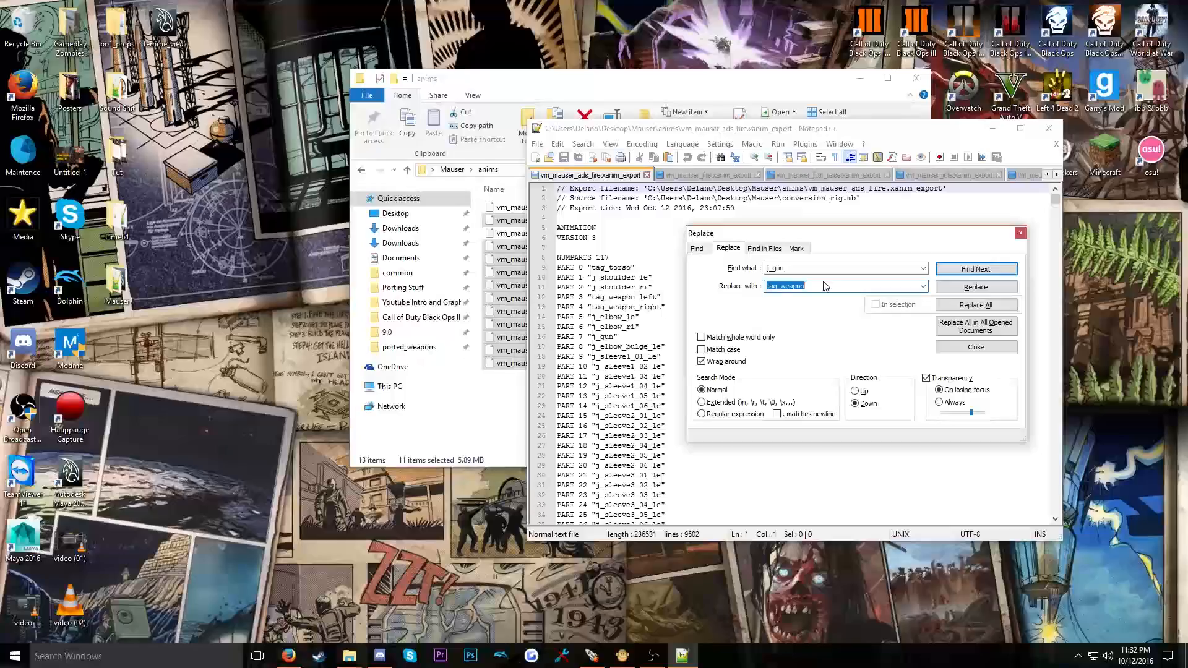
text(tag_weapon)
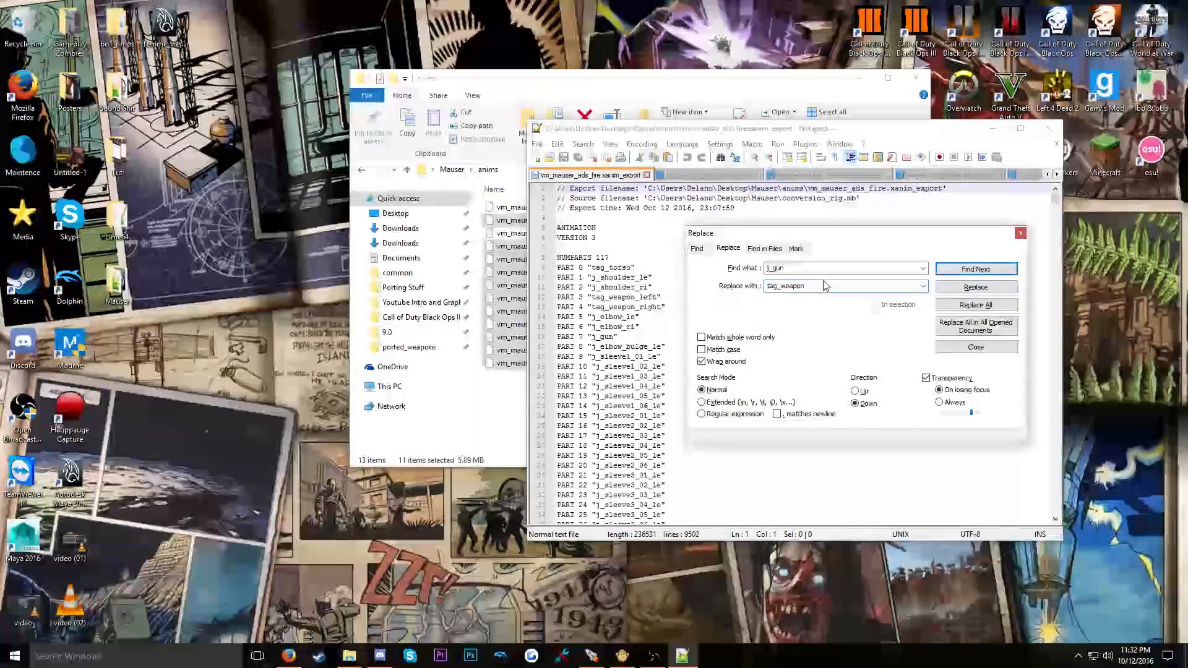
click(975, 304)
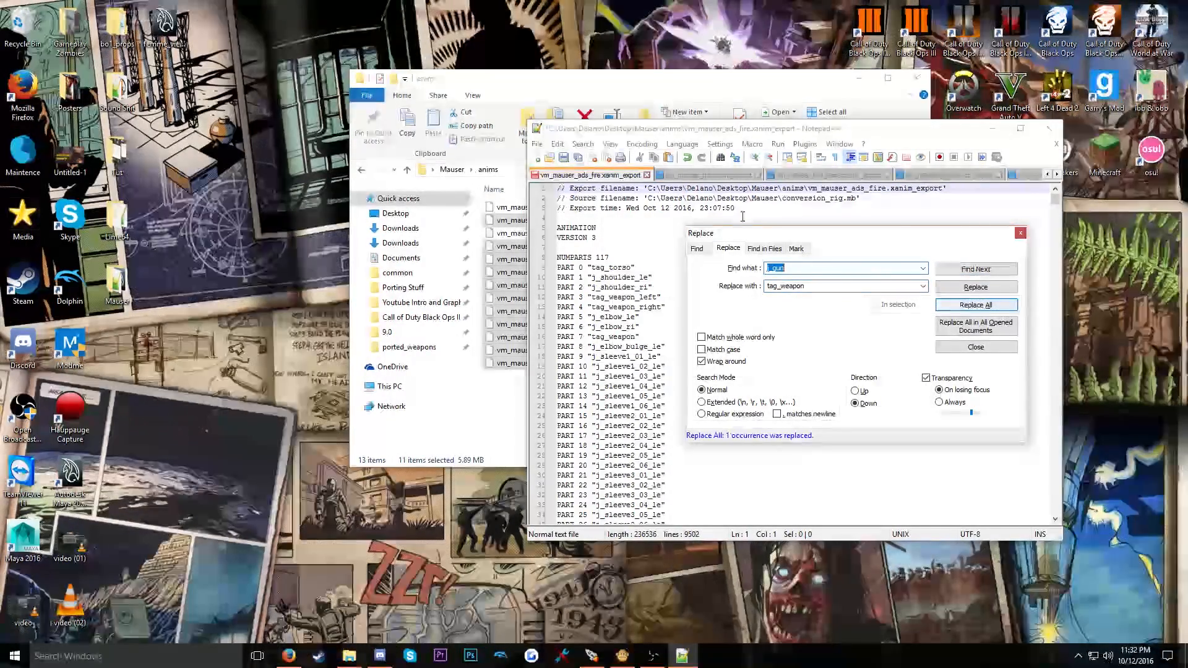
Apply the same j_gun to tag_weapon replacement in the fire, first_raise, idle and pullout animation files
click(703, 177)
click(976, 304)
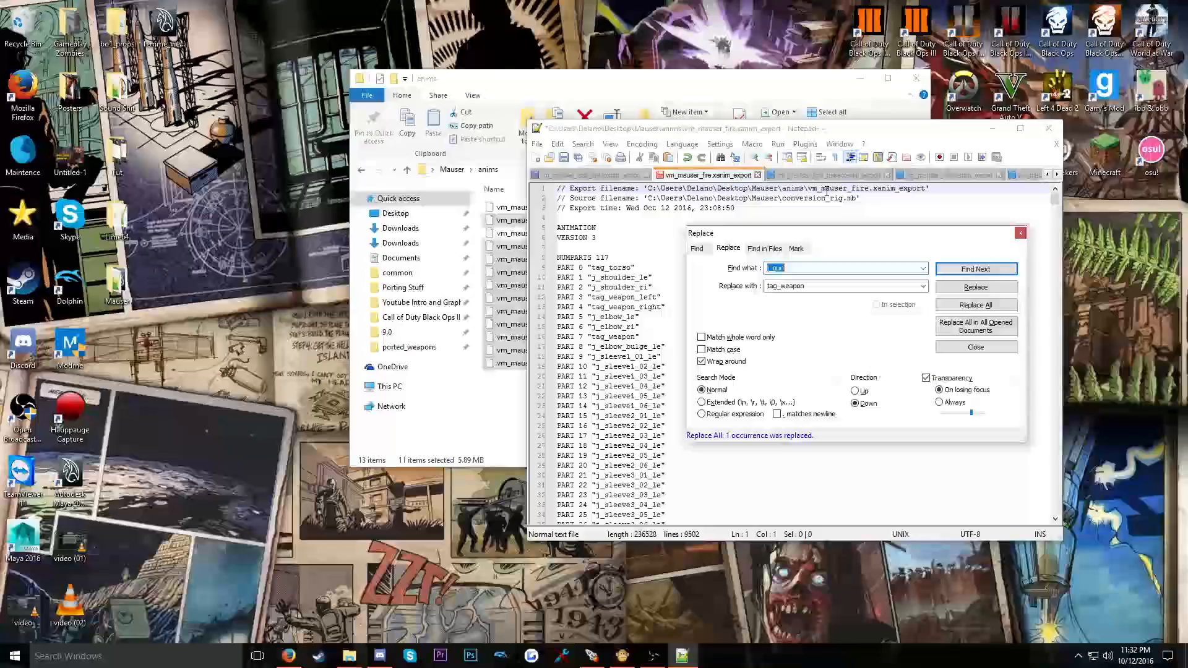
click(828, 175)
click(976, 305)
click(947, 175)
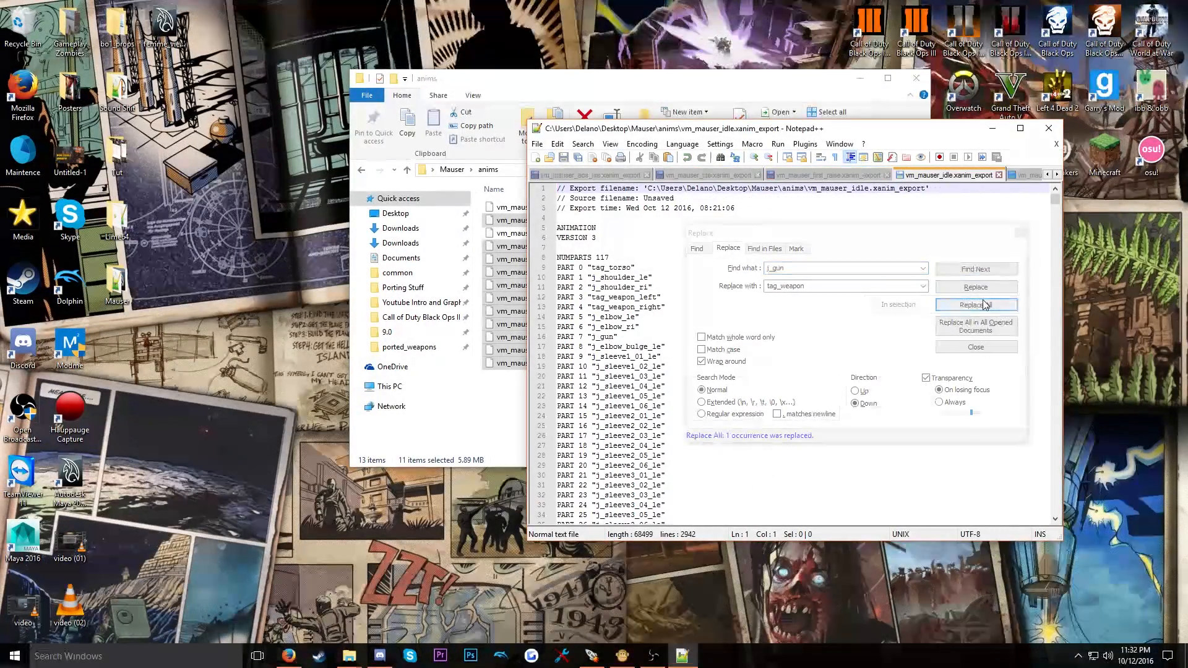
click(975, 305)
click(1027, 175)
click(976, 304)
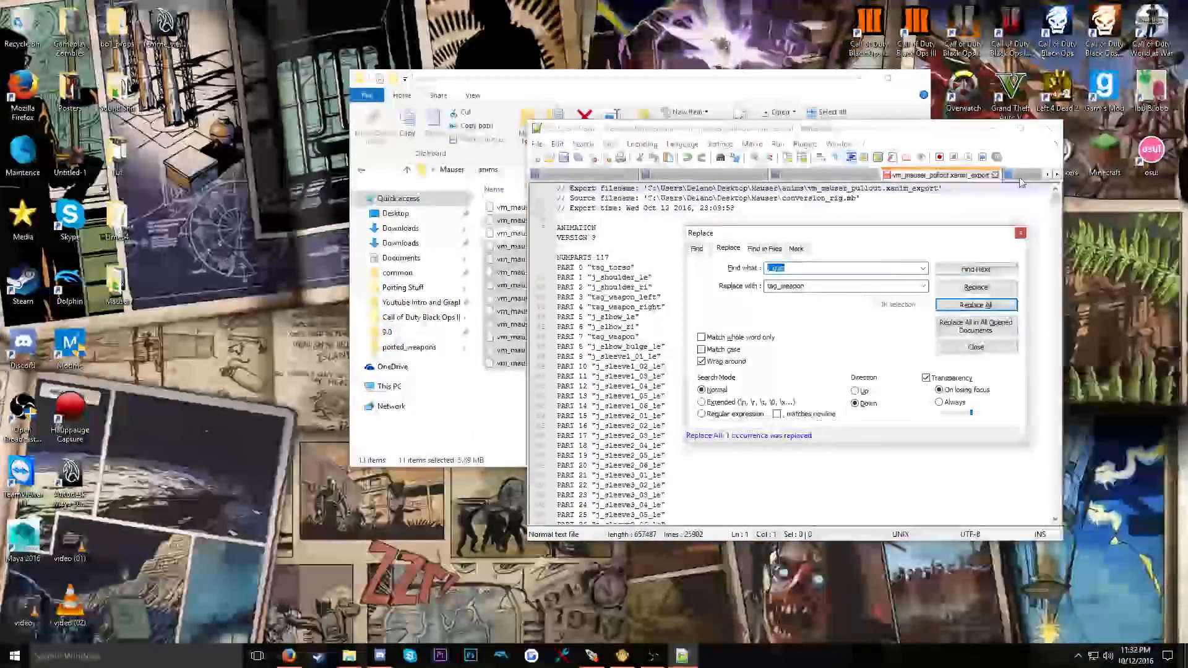
Replace j_gun with tag_weapon throughout the putaway, reload and reload_empty animation files
click(953, 175)
click(975, 305)
click(1030, 175)
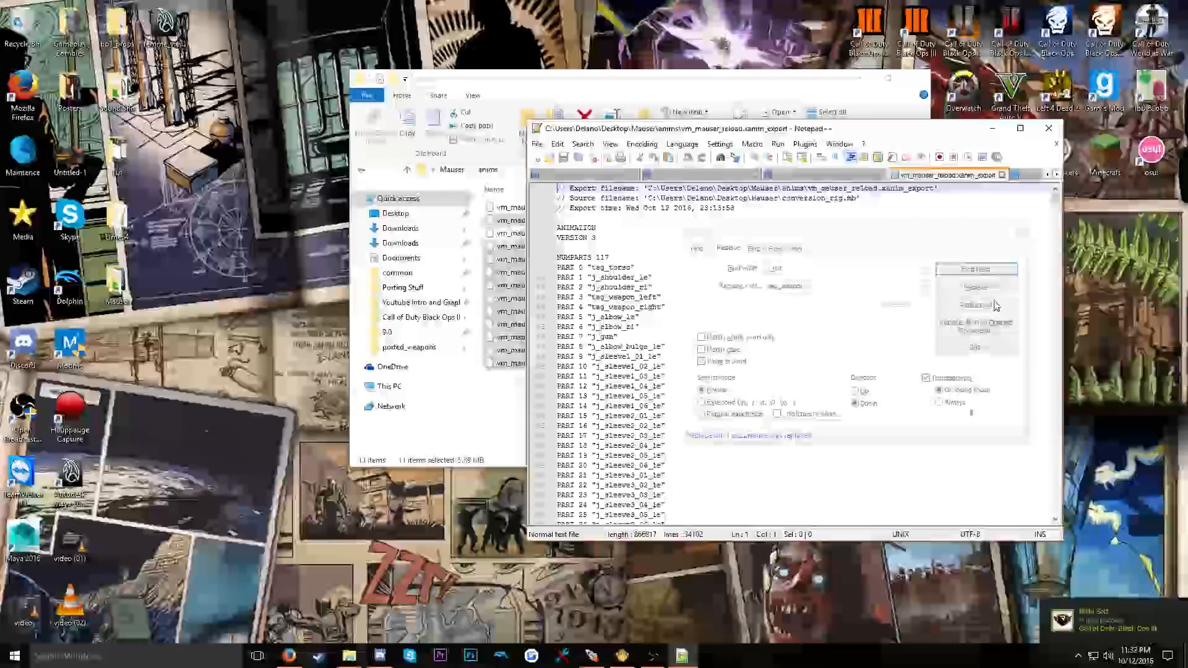
click(975, 305)
click(1030, 175)
click(976, 304)
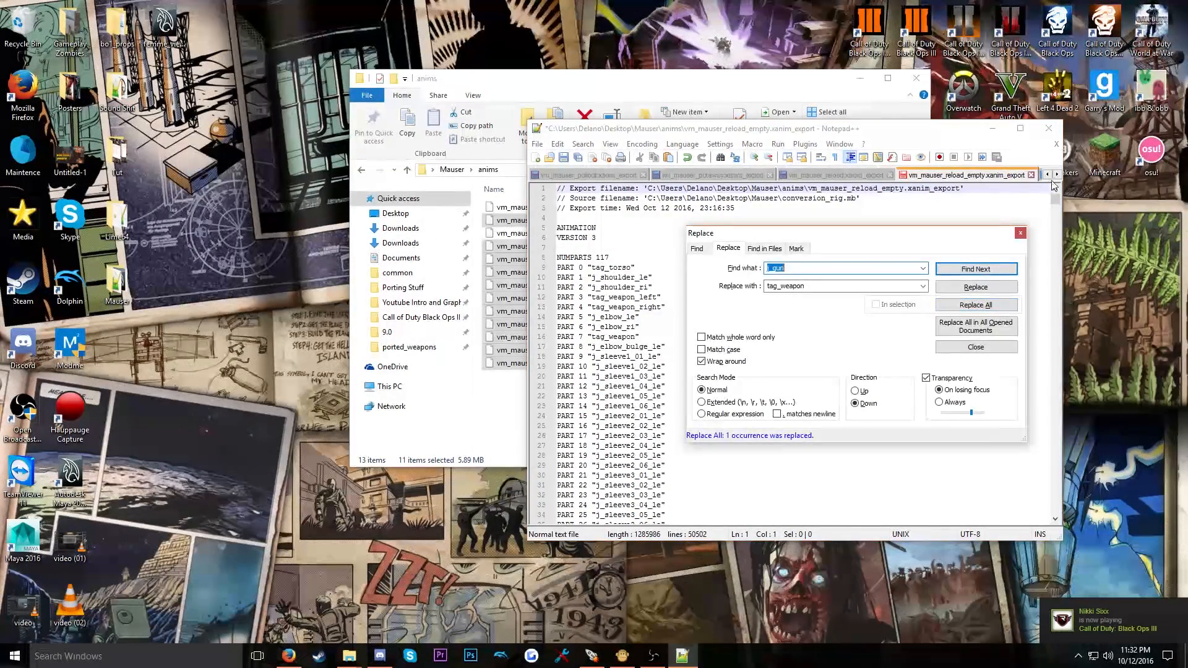
Replace j_gun with tag_weapon throughout the sprint_in, sprint_loop and sprint_out animation files
click(1056, 175)
click(983, 176)
click(988, 305)
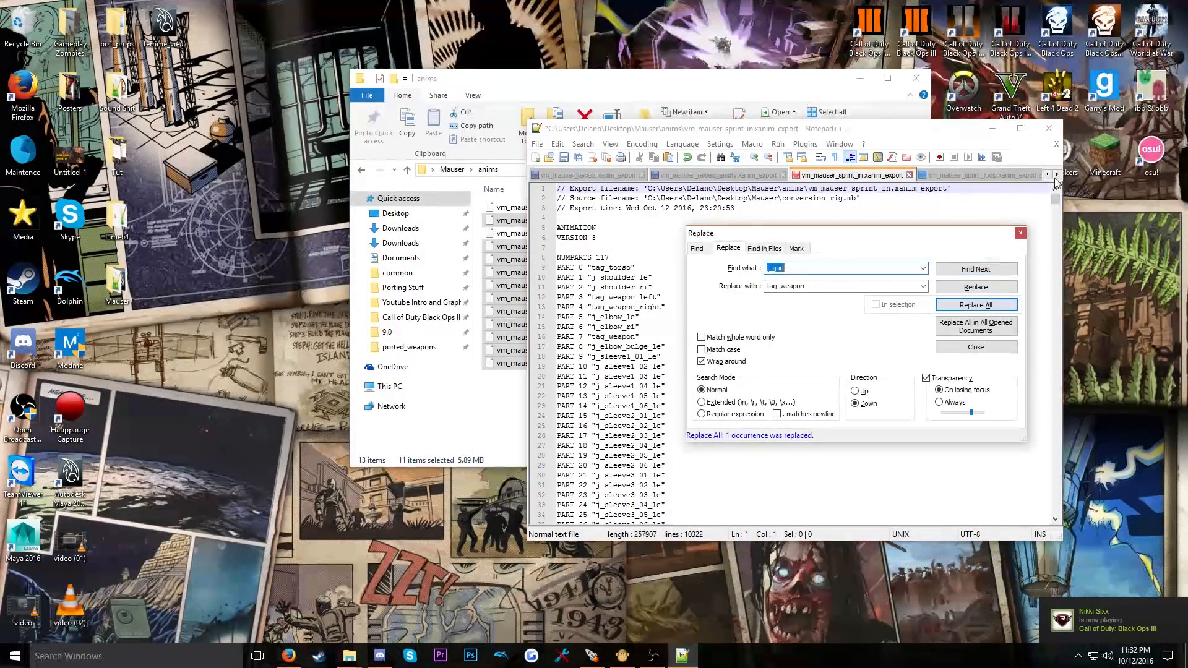
click(1014, 175)
click(988, 305)
click(1008, 176)
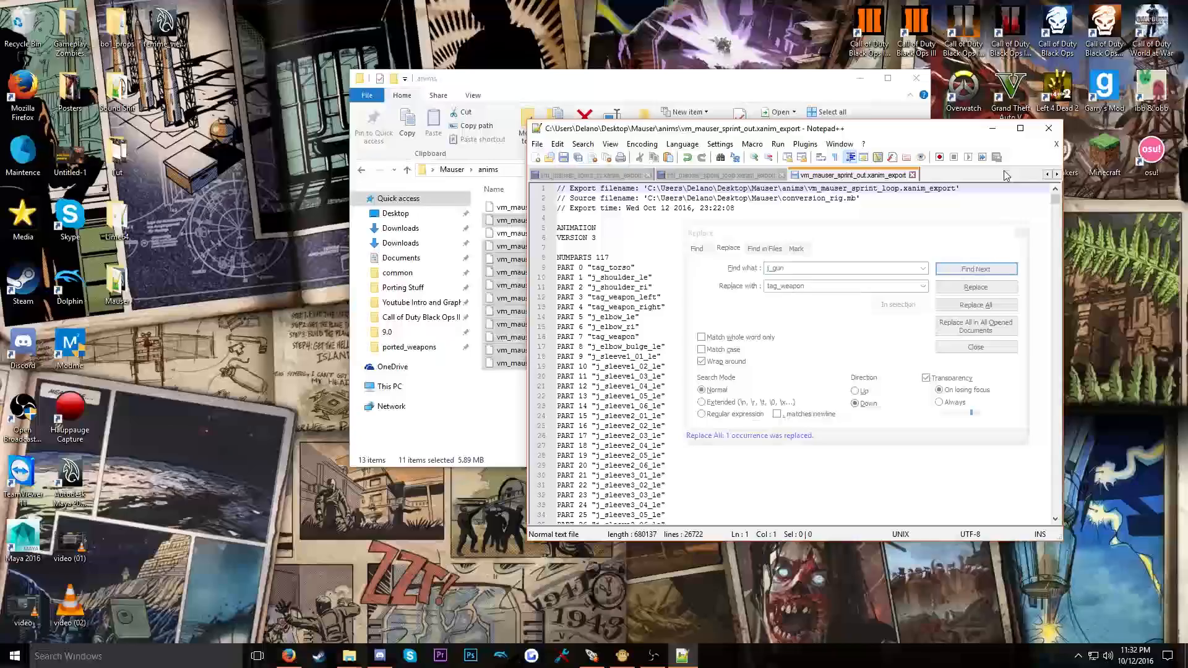
click(1006, 305)
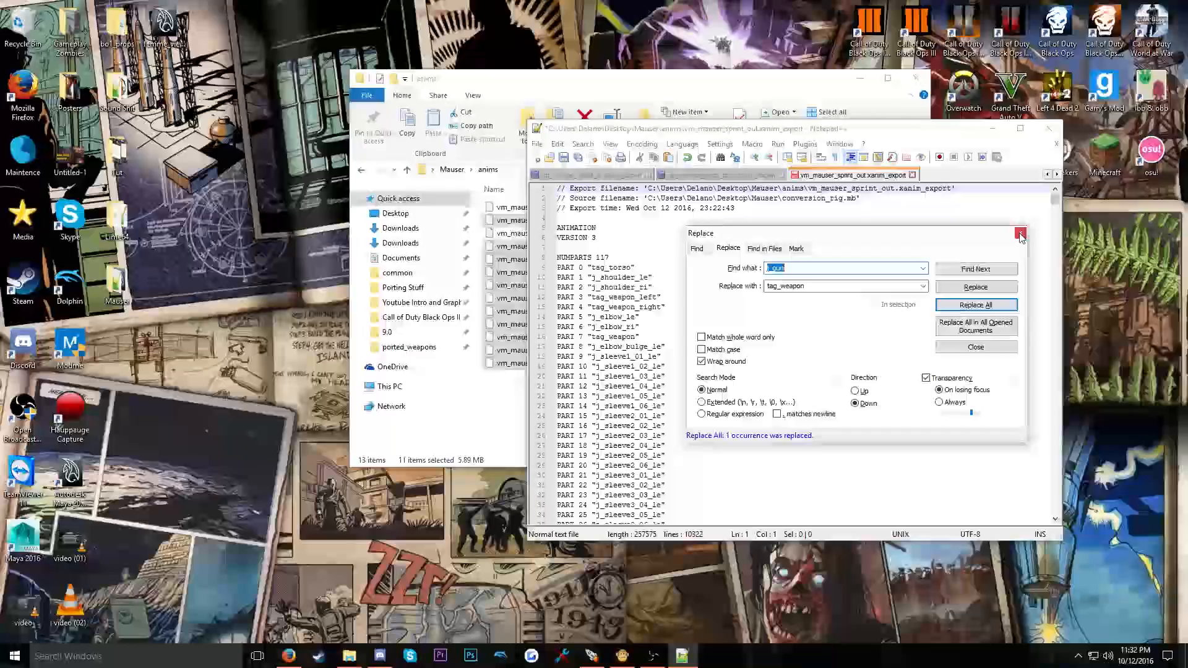
Dismiss the replace dialog, save all open animation files, and close the sprint_out and sprint_loop files
click(1020, 233)
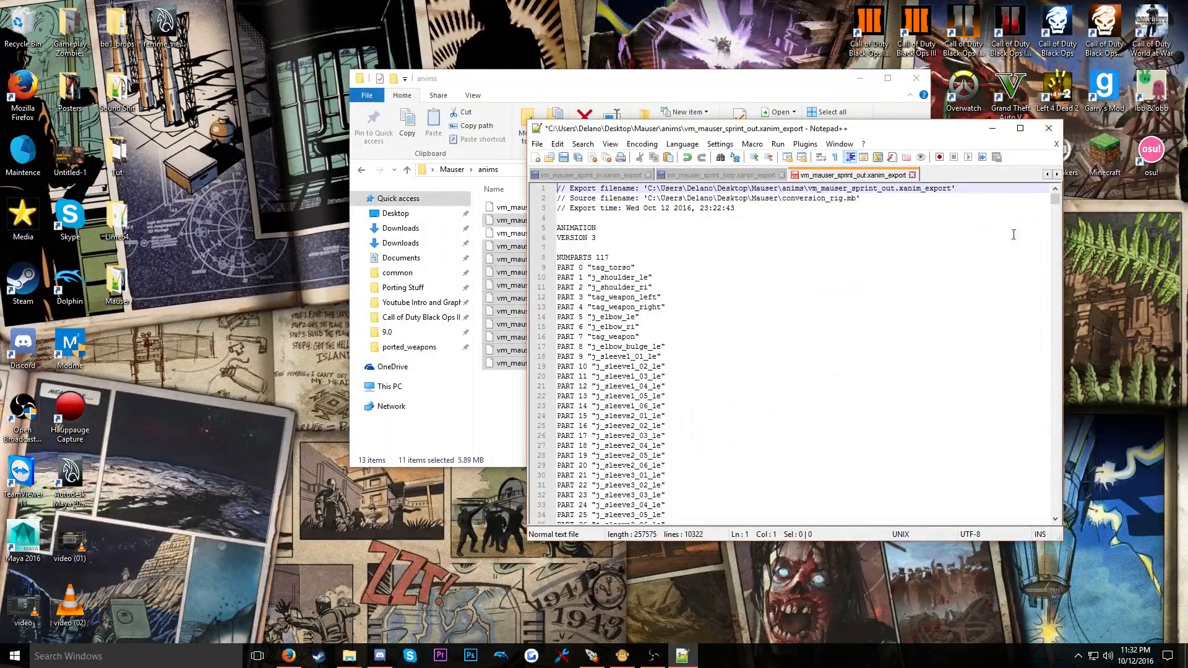
click(579, 158)
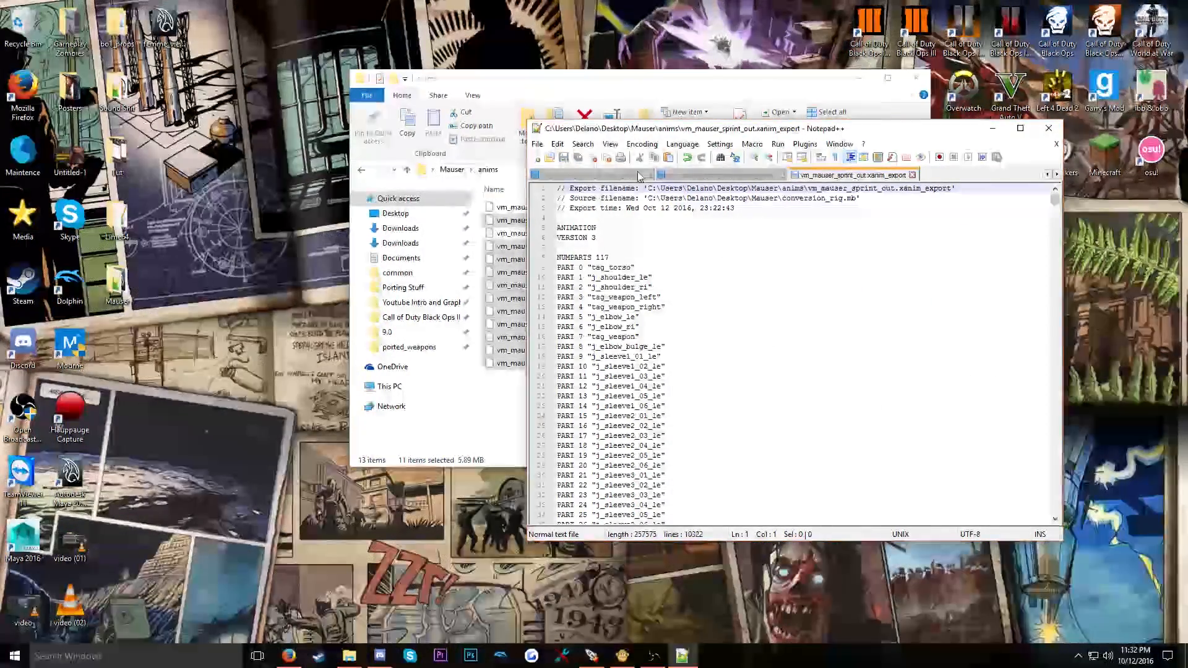
click(910, 175)
click(781, 175)
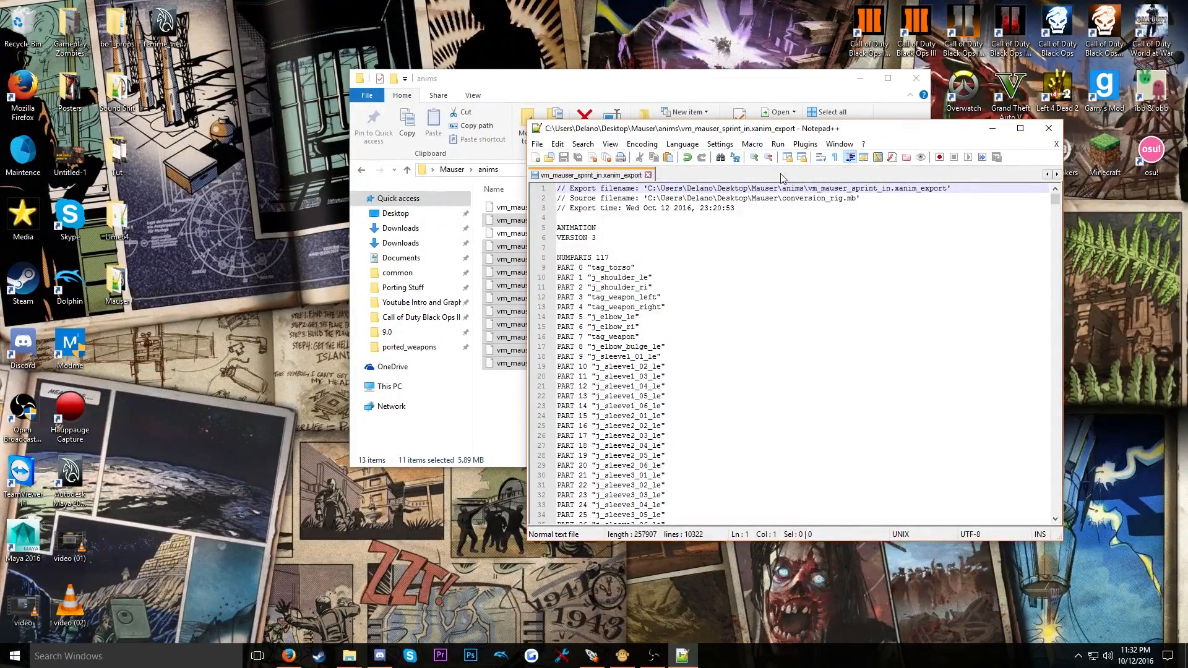
Close all the open vm_mauser xanim_export files, exit the text editor, and clear the file selection in the anims folder
click(649, 175)
click(663, 176)
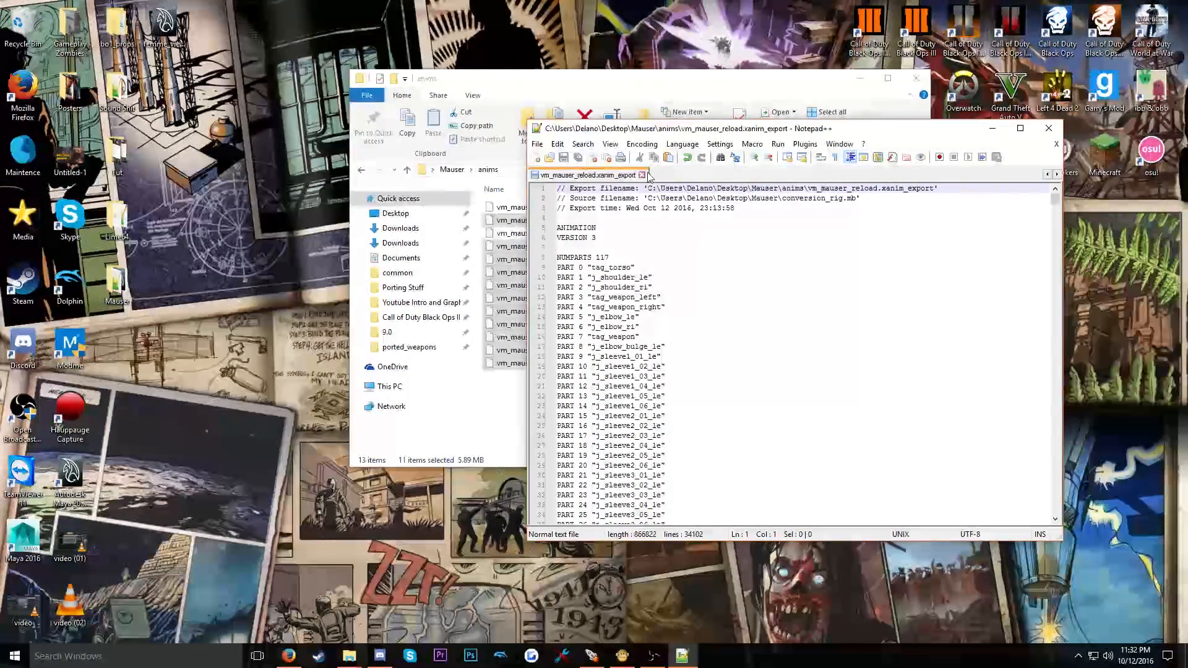
click(647, 175)
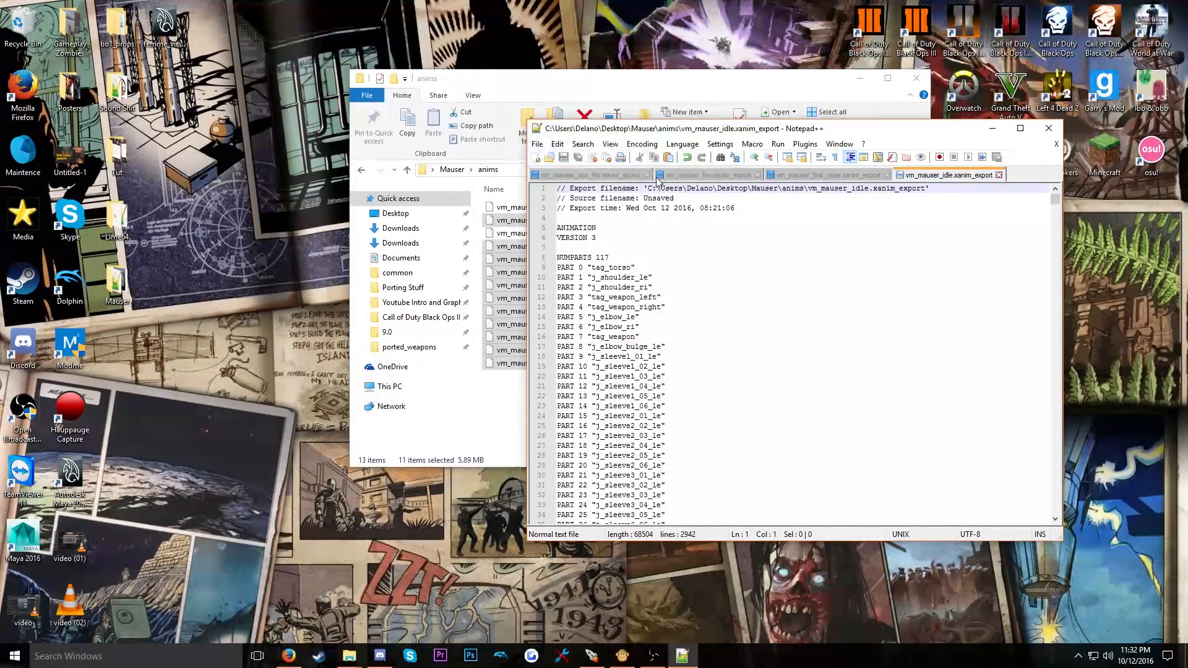
click(633, 175)
click(651, 175)
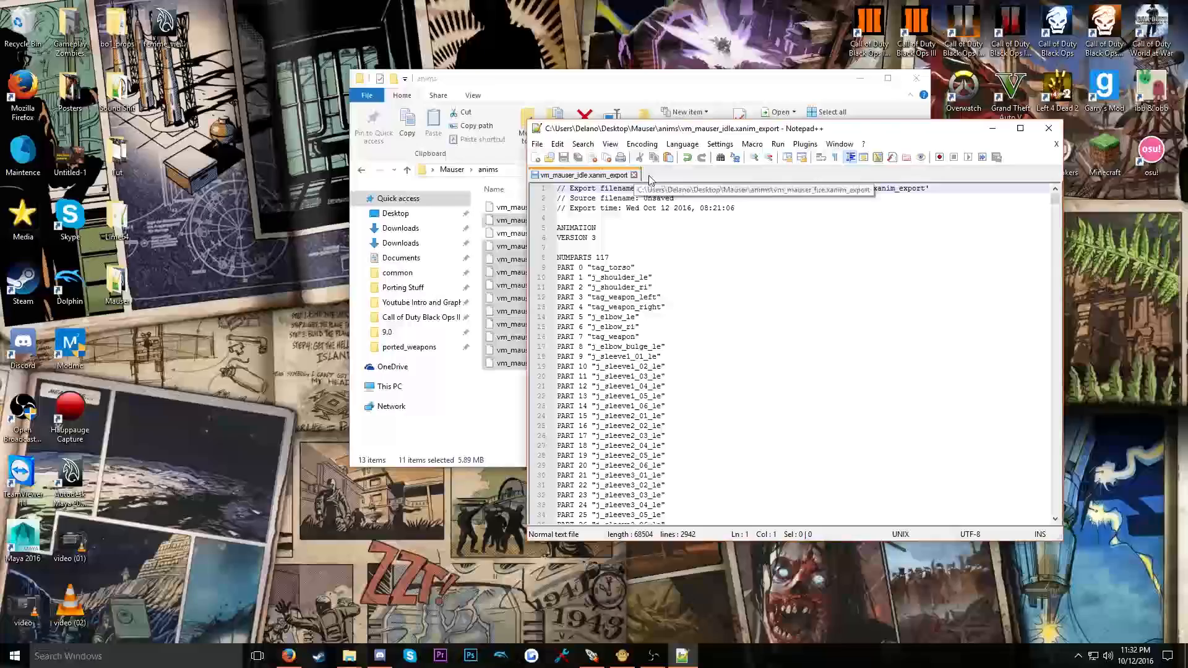
click(635, 175)
click(1051, 130)
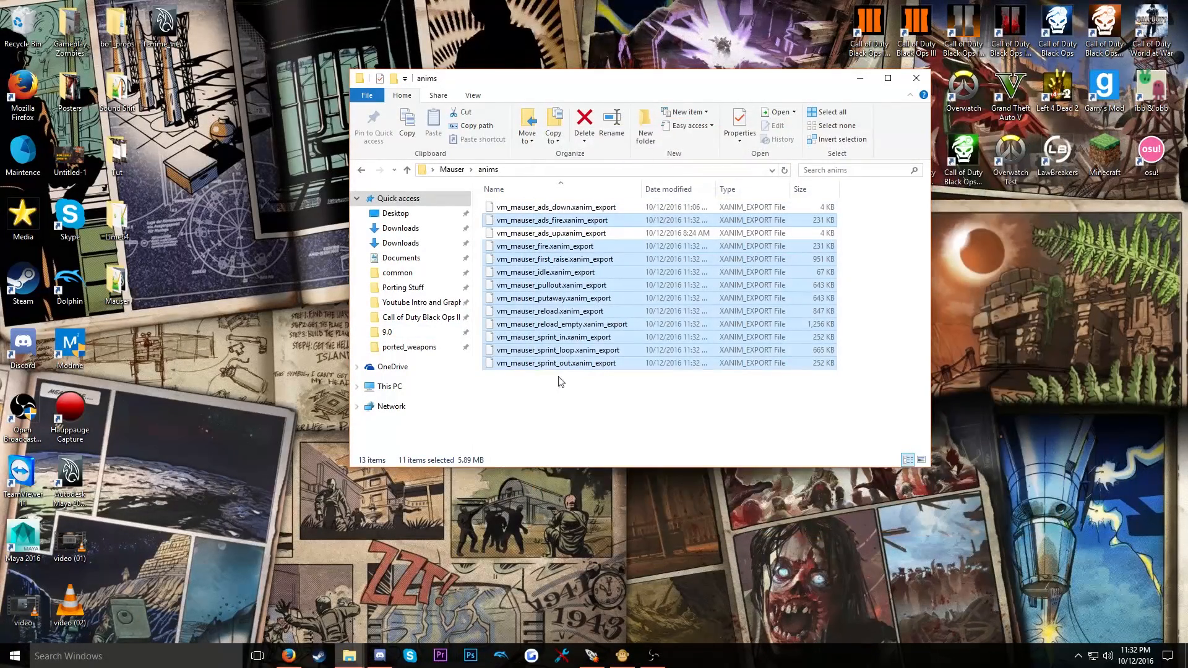
click(642, 389)
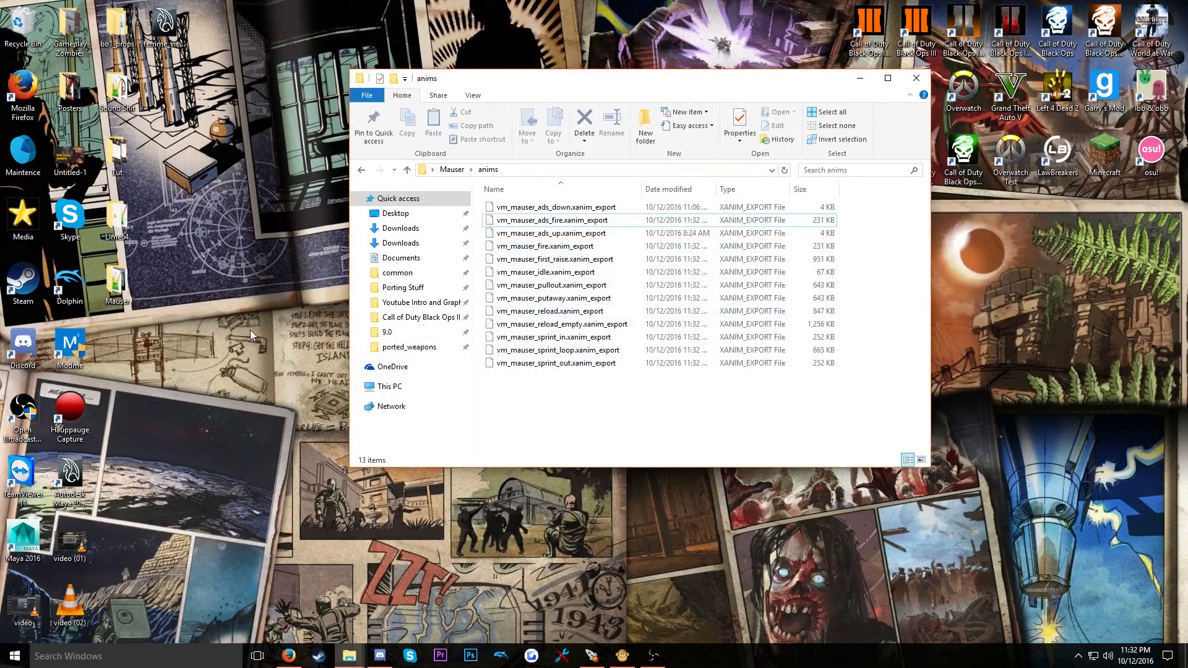
Find the Kronos folder, arrange its window beside the anims folder, and launch the kronos application
key(super)
text(kronos)
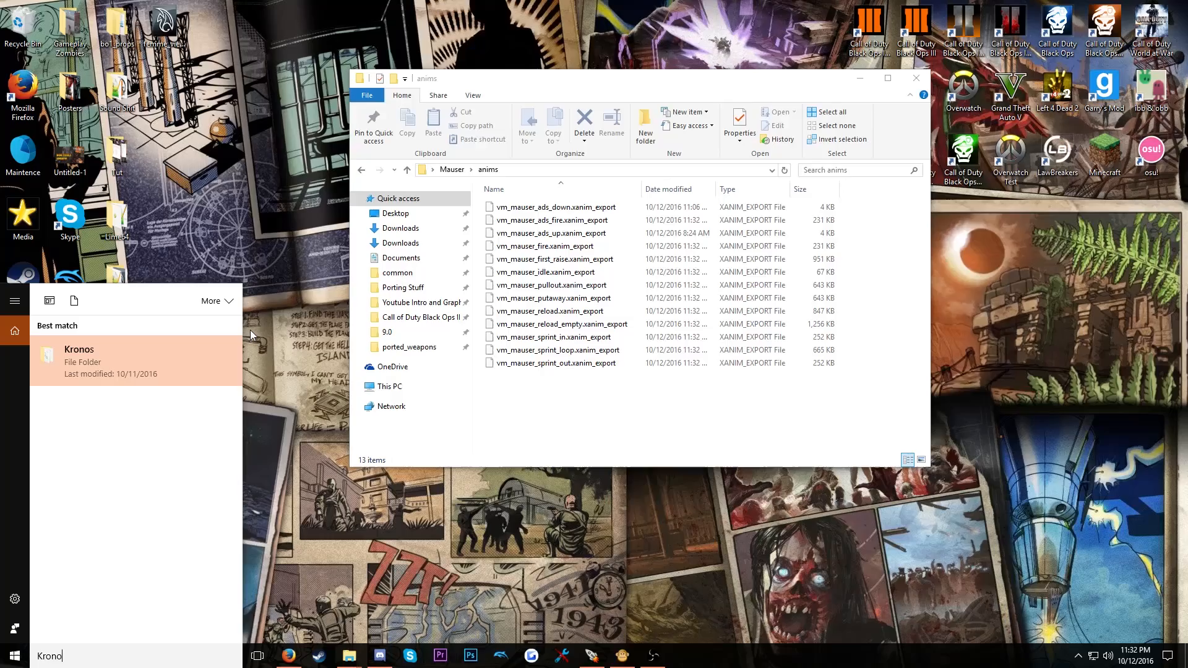
key(Return)
drag(597, 96, 848, 135)
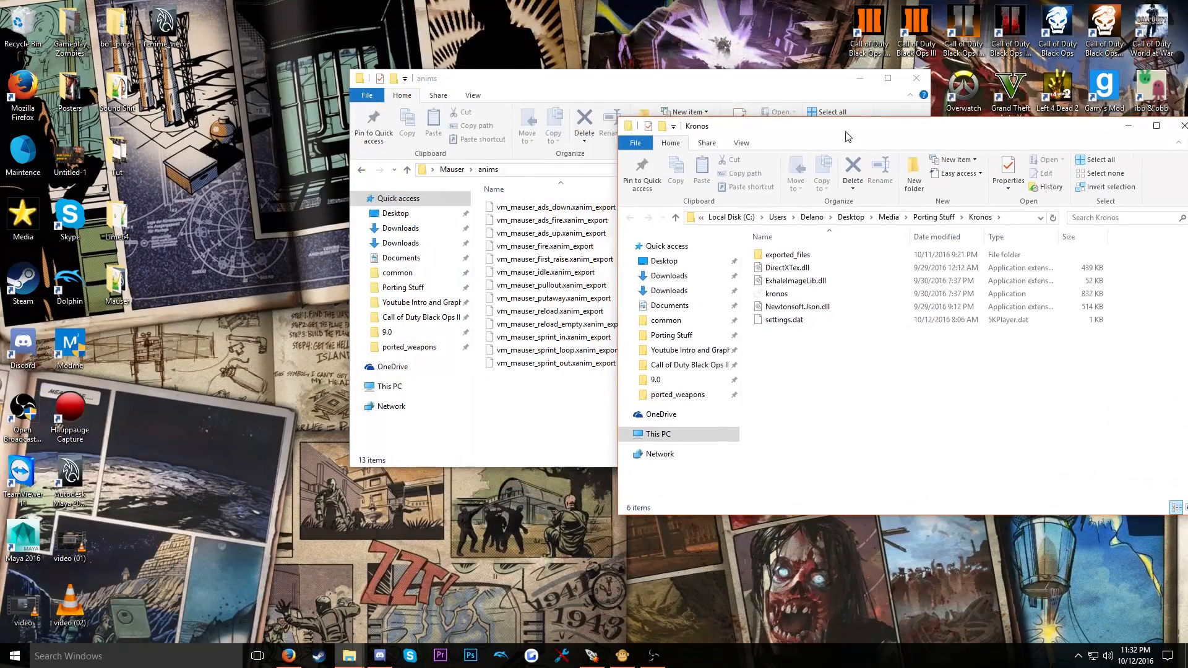
drag(660, 81, 435, 73)
drag(379, 396, 374, 186)
click(351, 200)
click(812, 306)
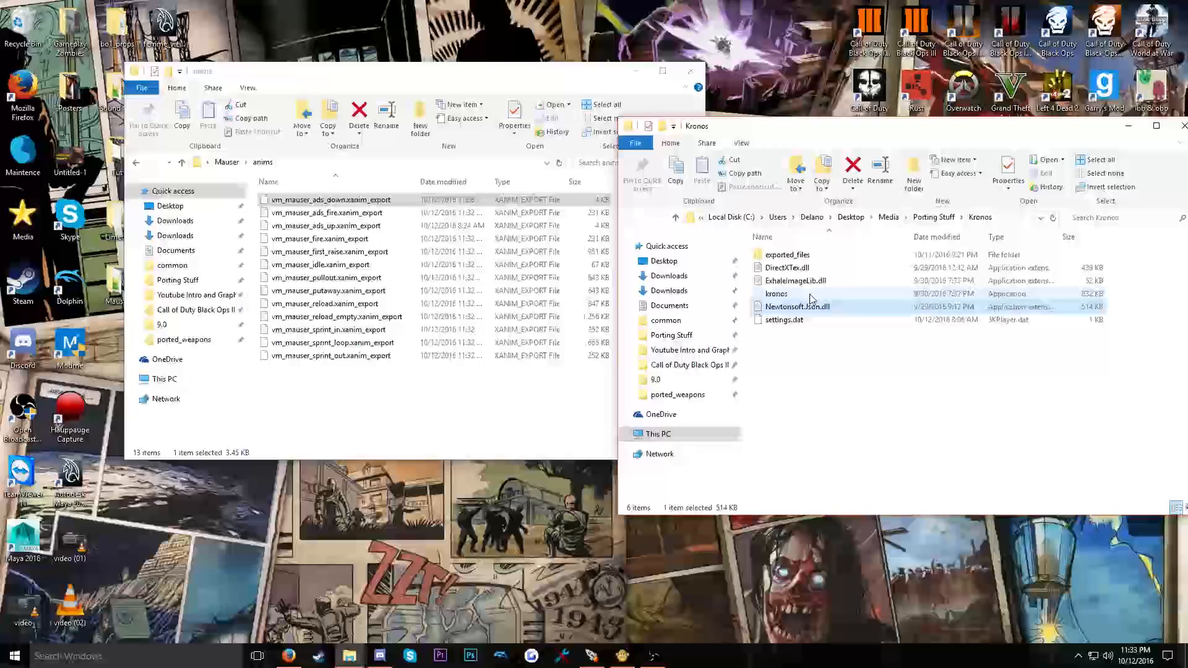
click(811, 296)
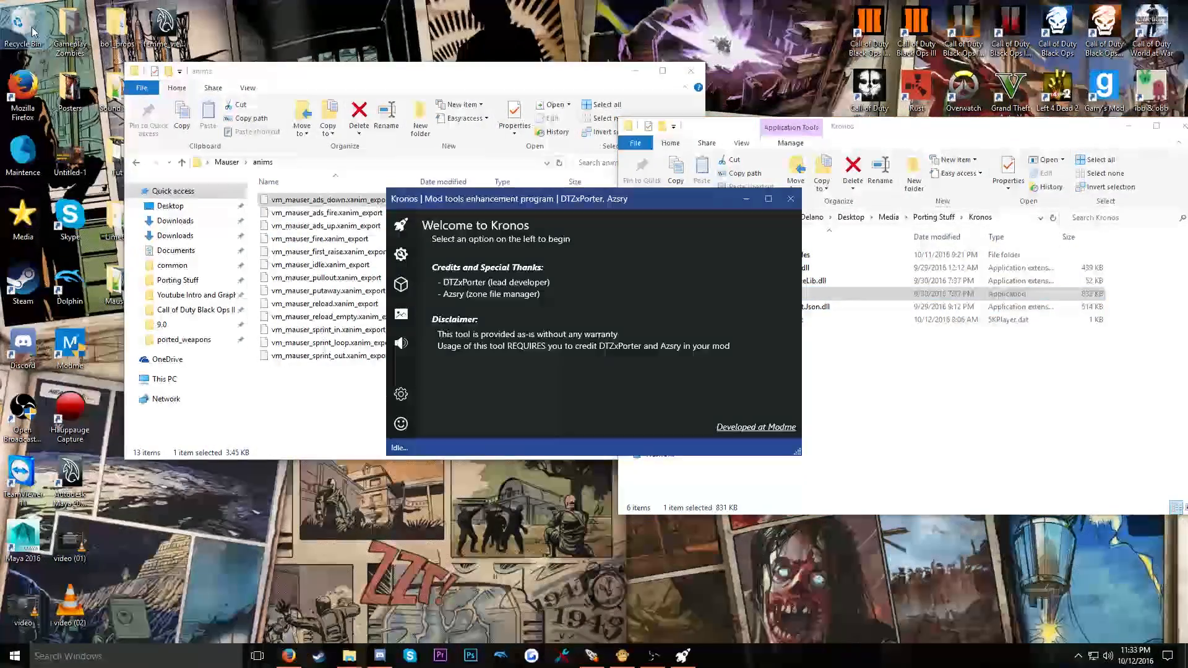
Empty the Recycle Bin
right_click(33, 27)
click(75, 52)
click(644, 338)
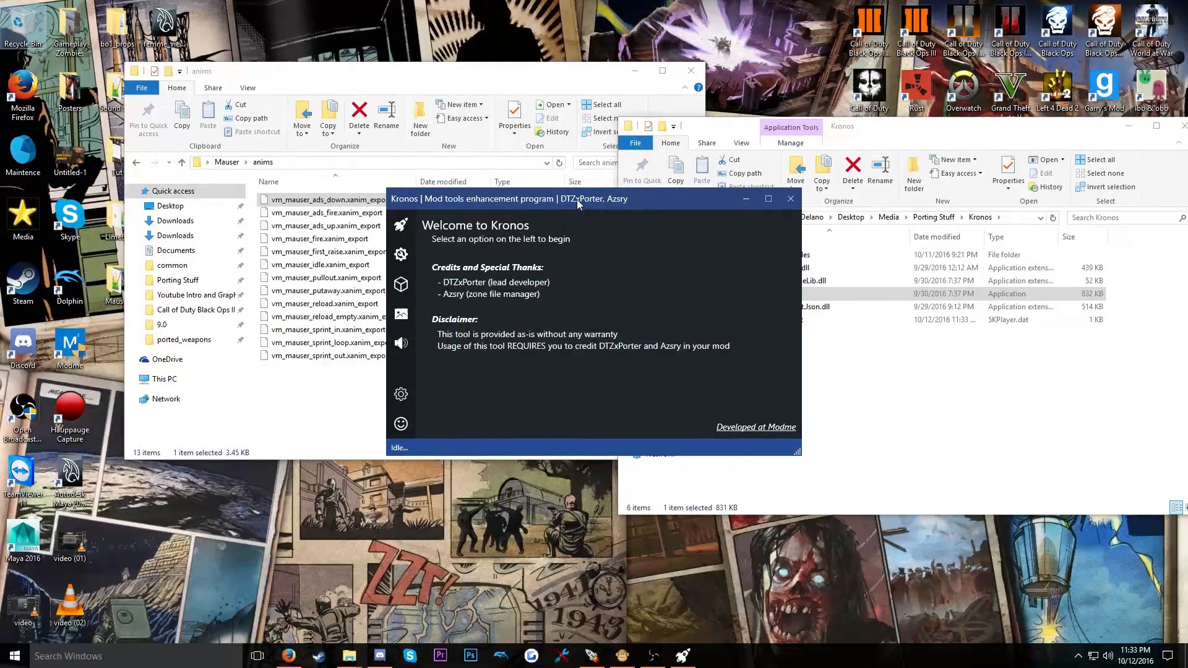
Convert all the xanim_export files in the anims folder with the Kronos Model and Animation converter
drag(576, 199, 821, 223)
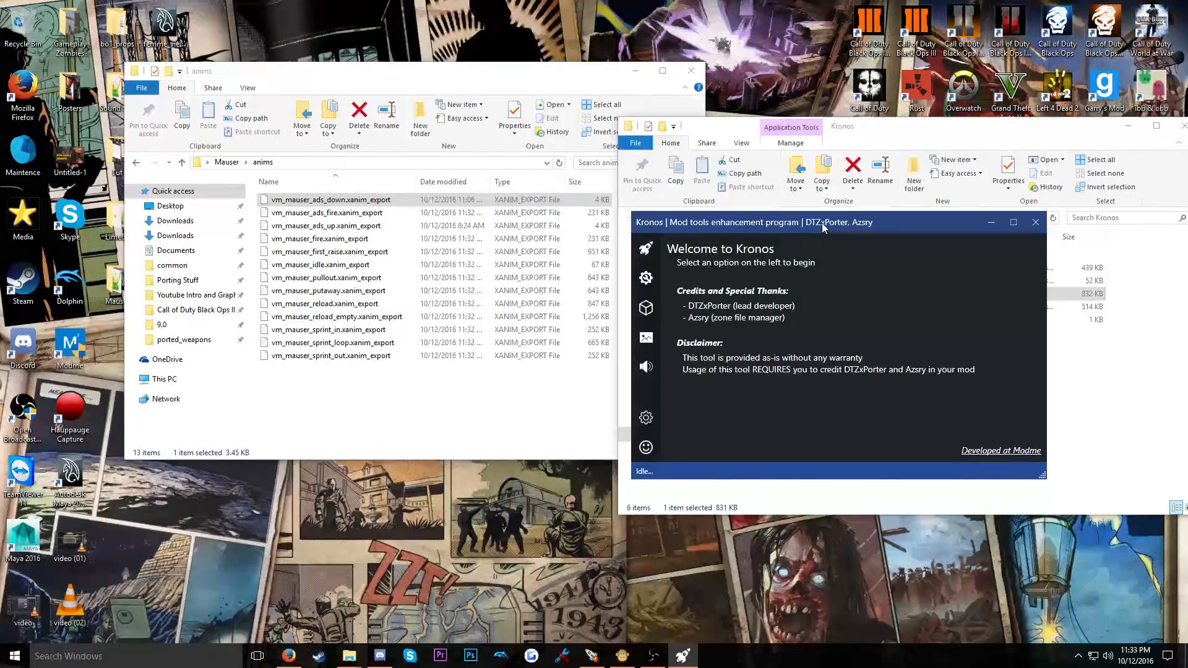
click(647, 308)
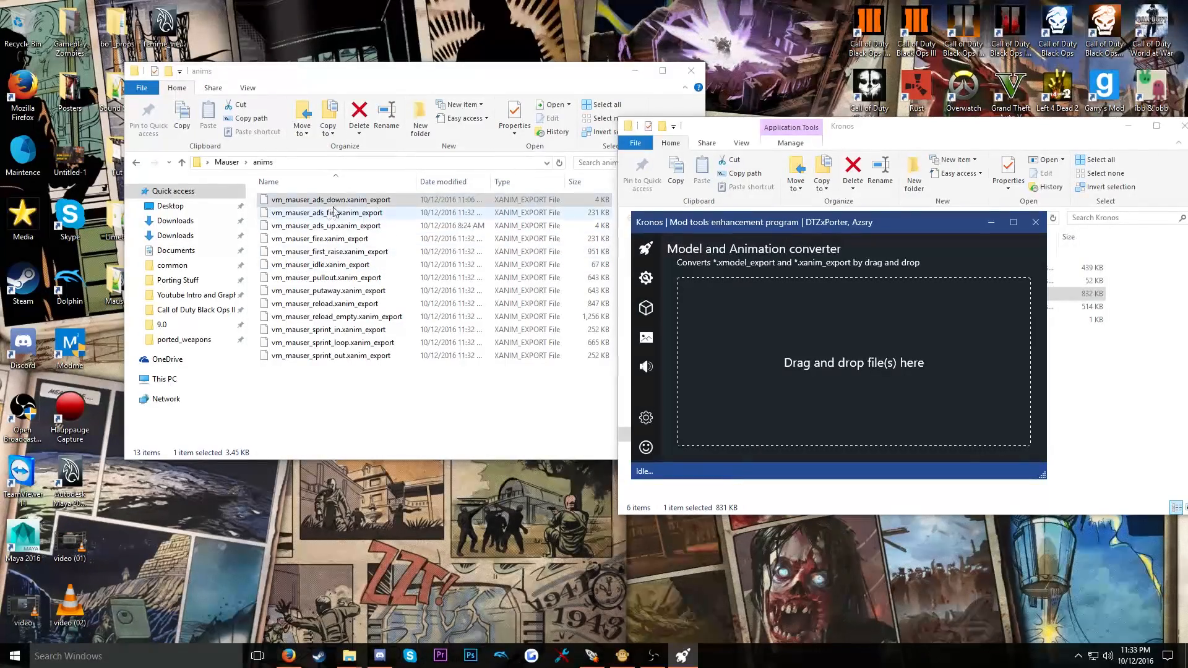
click(376, 350)
key(ctrl+a)
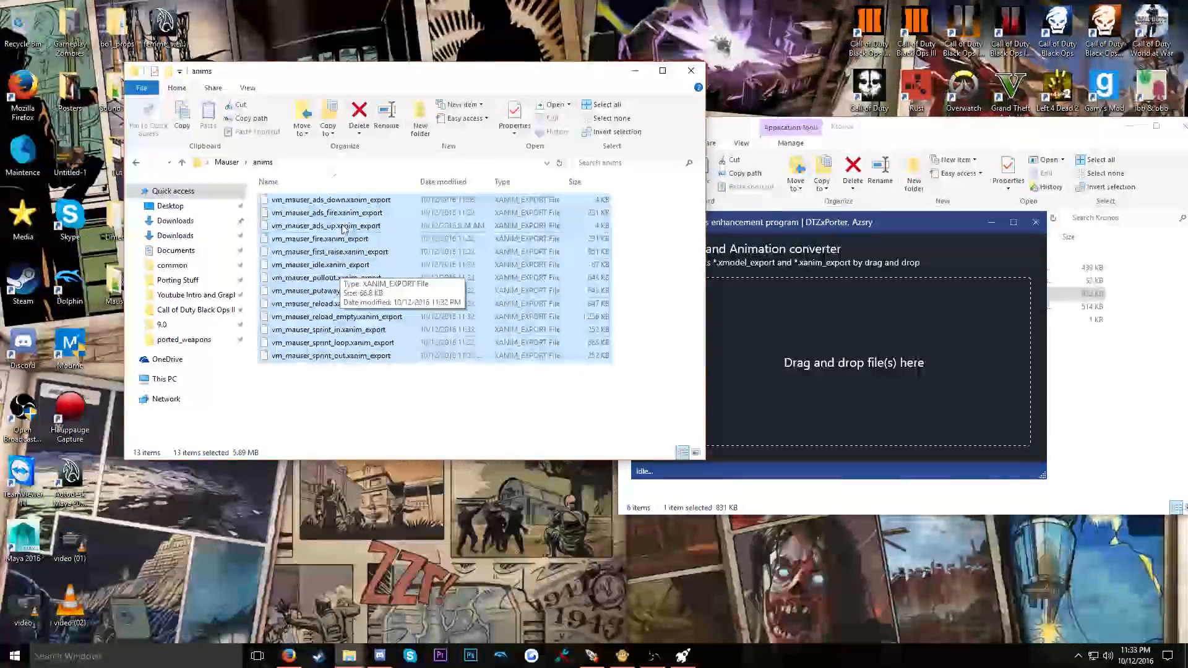
drag(833, 350, 841, 366)
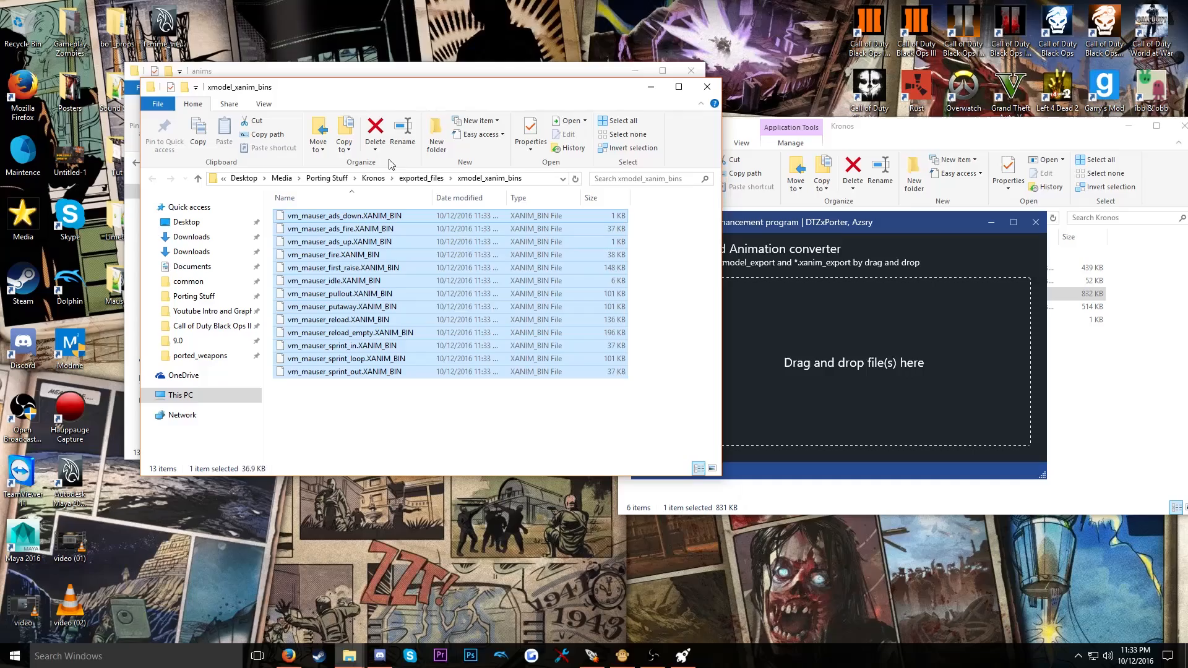
Select all the converted XANIM_BIN files in xmodel_xanim_bins and bring the anims folder window back in front
drag(513, 440, 293, 206)
drag(385, 94, 484, 177)
click(503, 80)
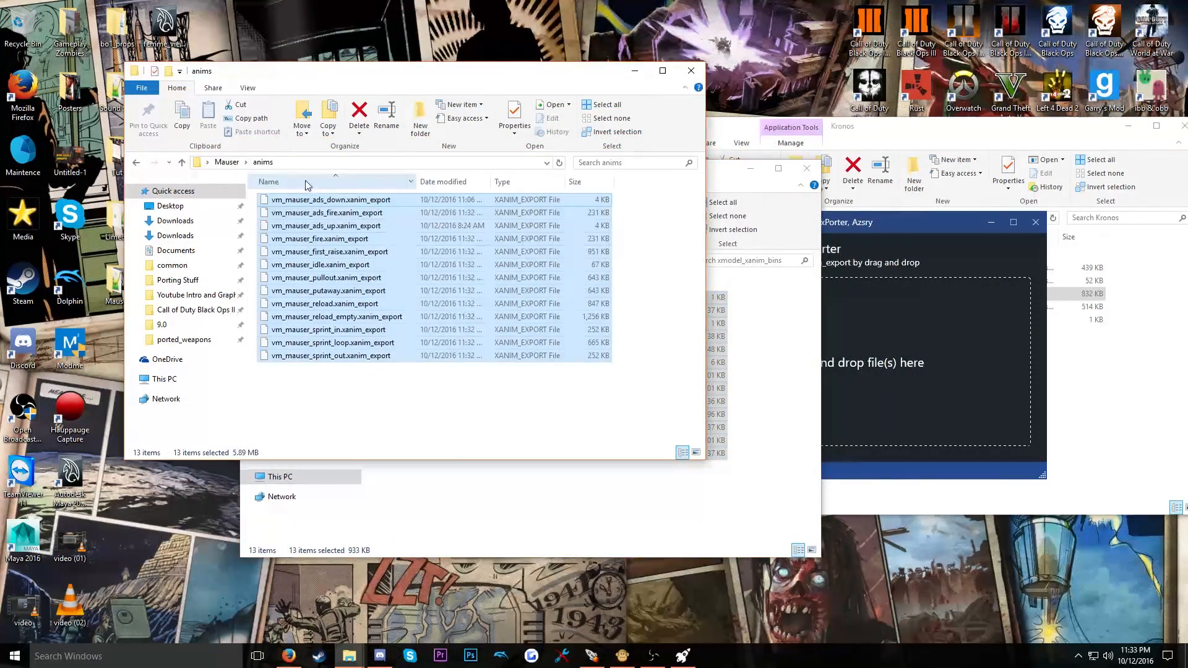
Open Mauser_view from the Mauser folder in Maya and select the t6_wpn_zmb_mc96_view_LOD0 model through the tag_weapon joint, including their hierarchy
click(226, 162)
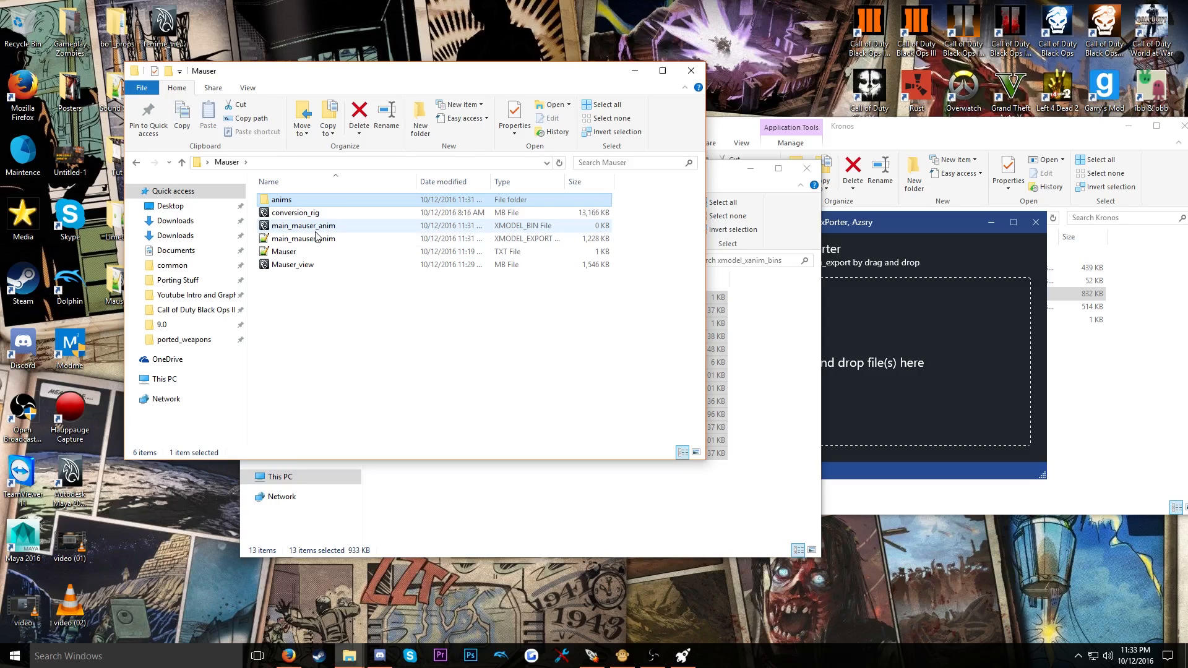
double_click(292, 265)
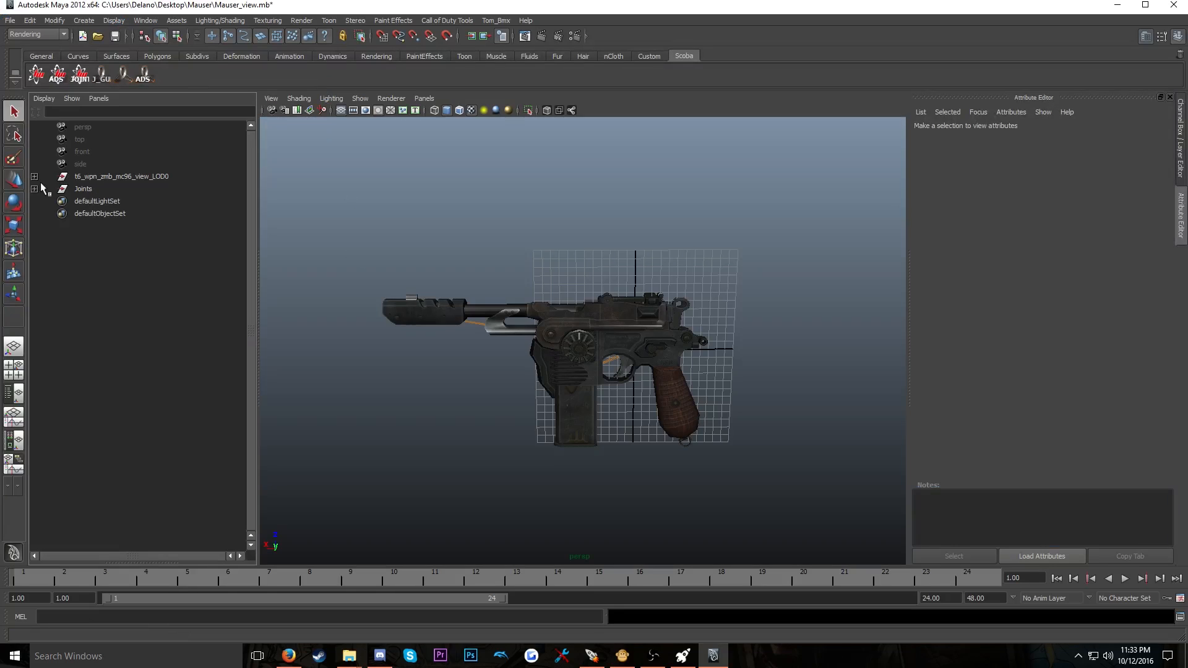
click(103, 188)
click(99, 178)
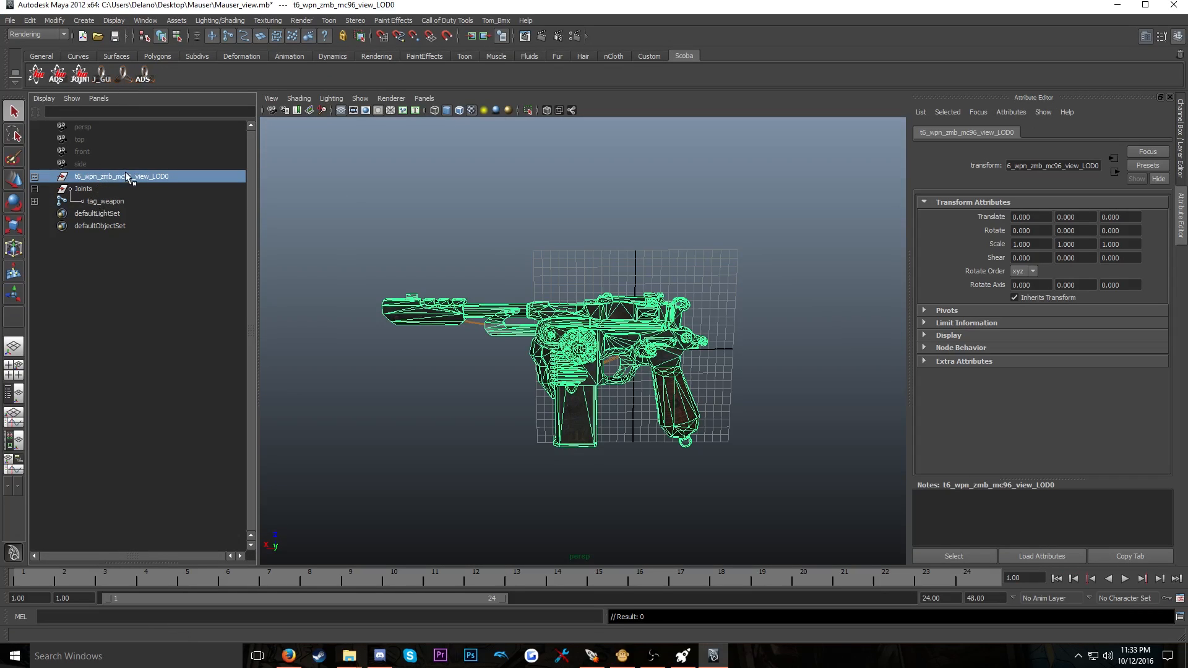
shift+click(105, 200)
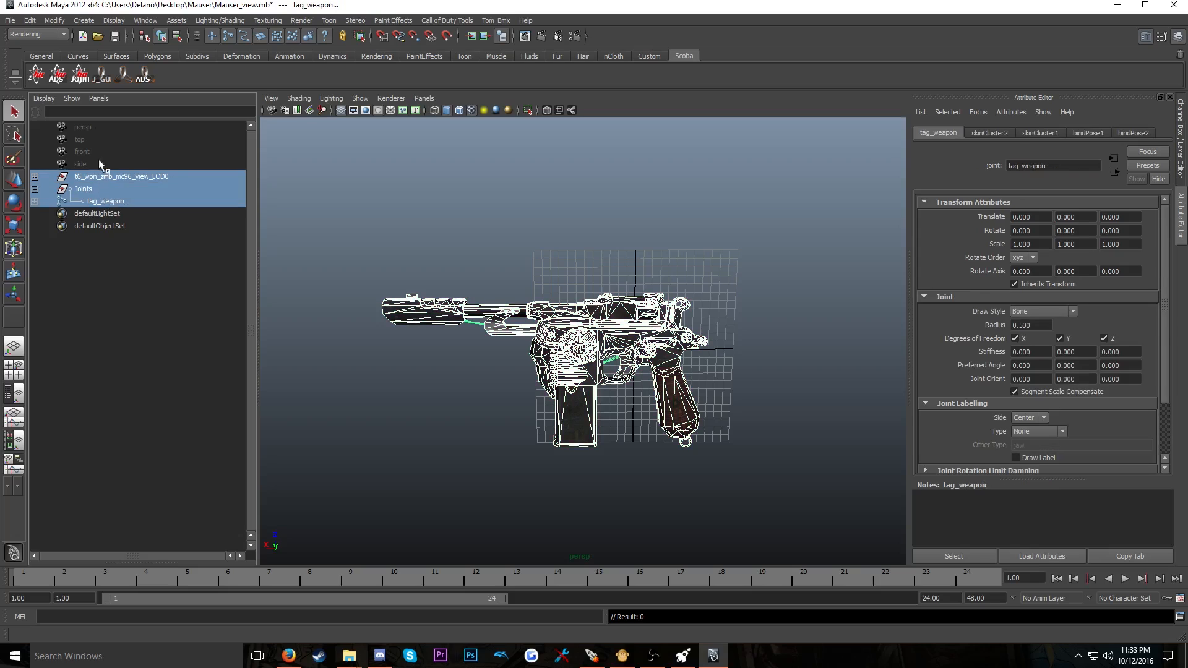
click(54, 20)
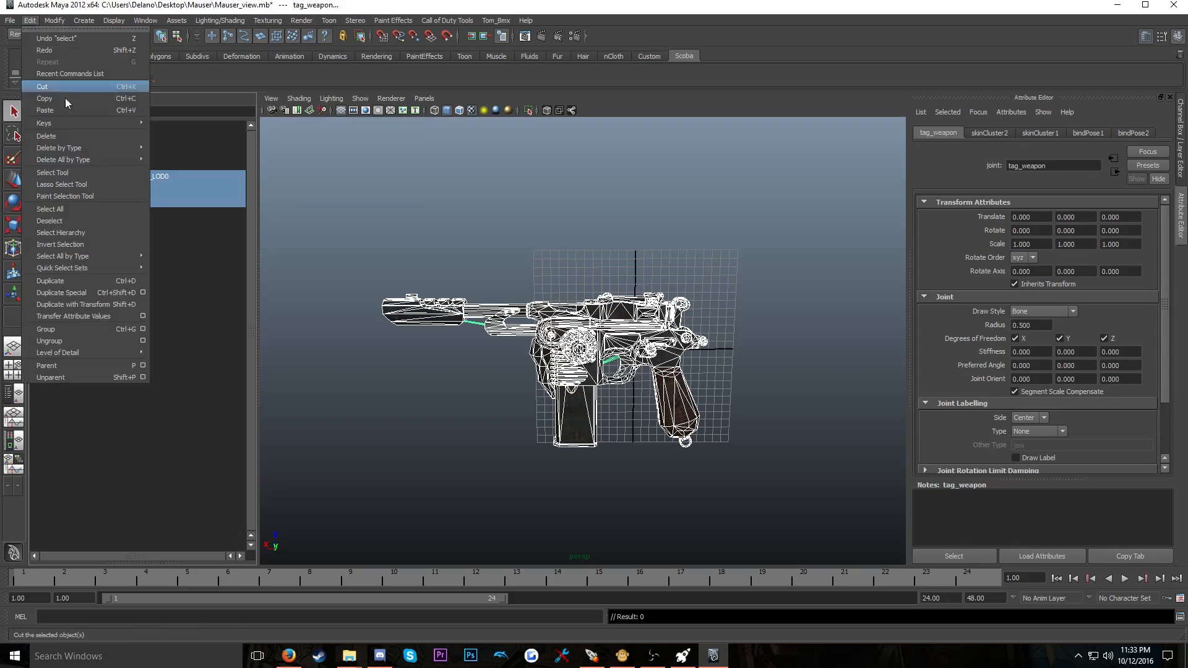
click(80, 233)
Export the selection as an XModel named viewmodel_mauser into the Mauser folder, without saving the scene changes
click(488, 20)
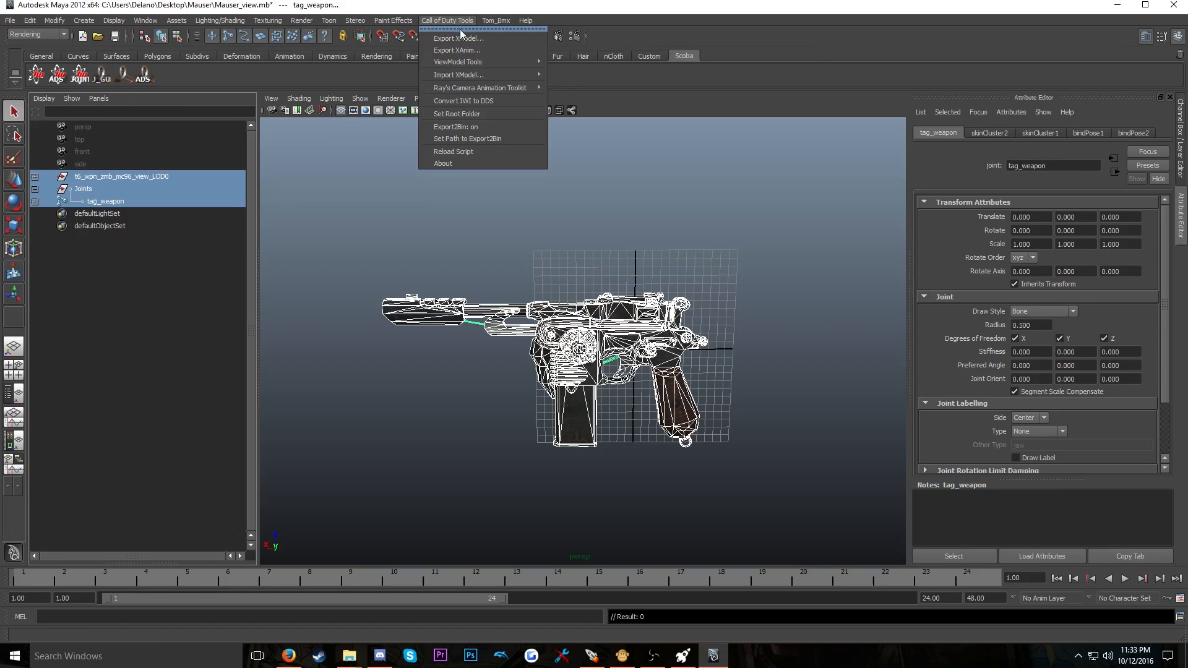
click(461, 41)
click(641, 288)
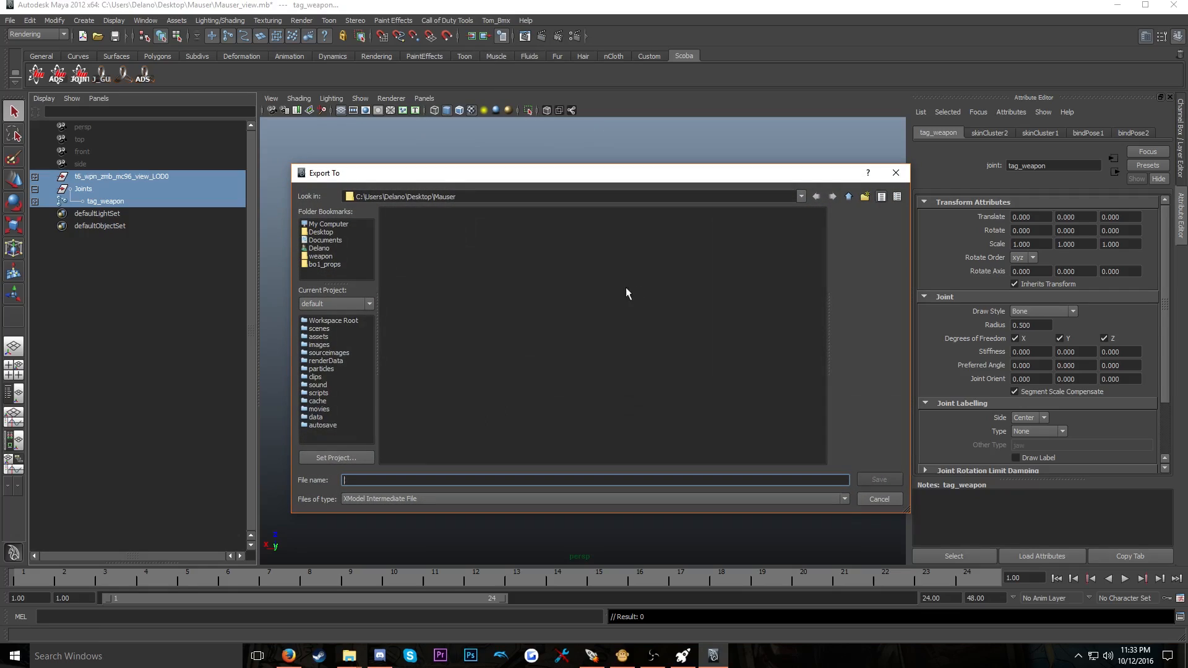
click(455, 479)
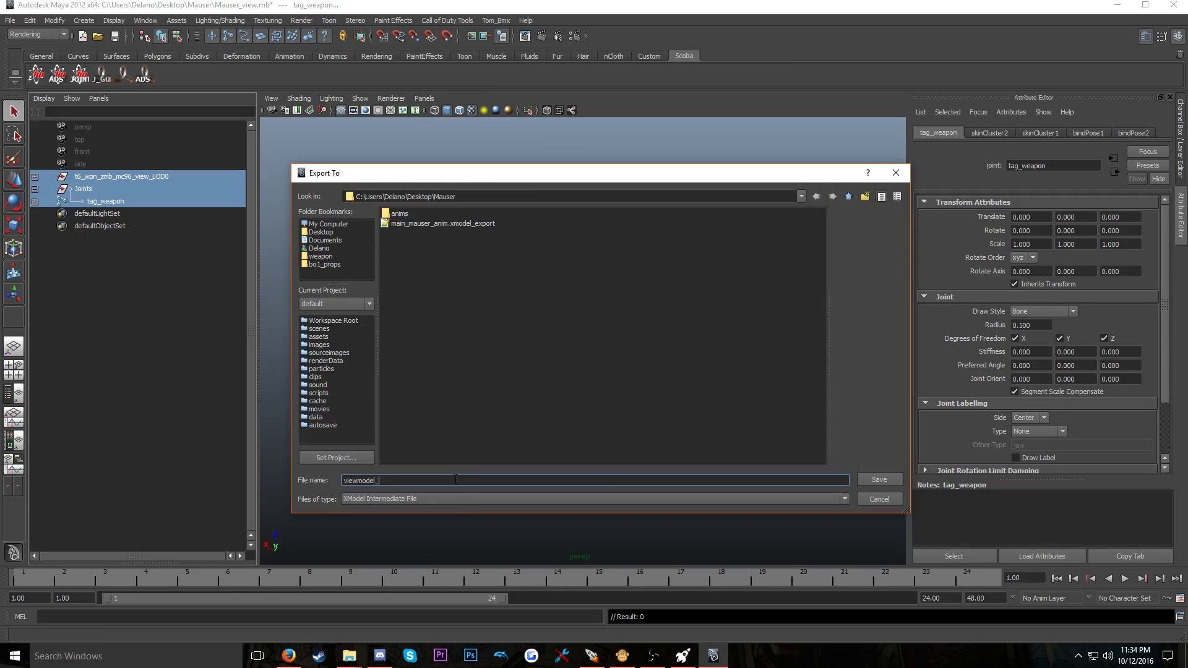
click(879, 480)
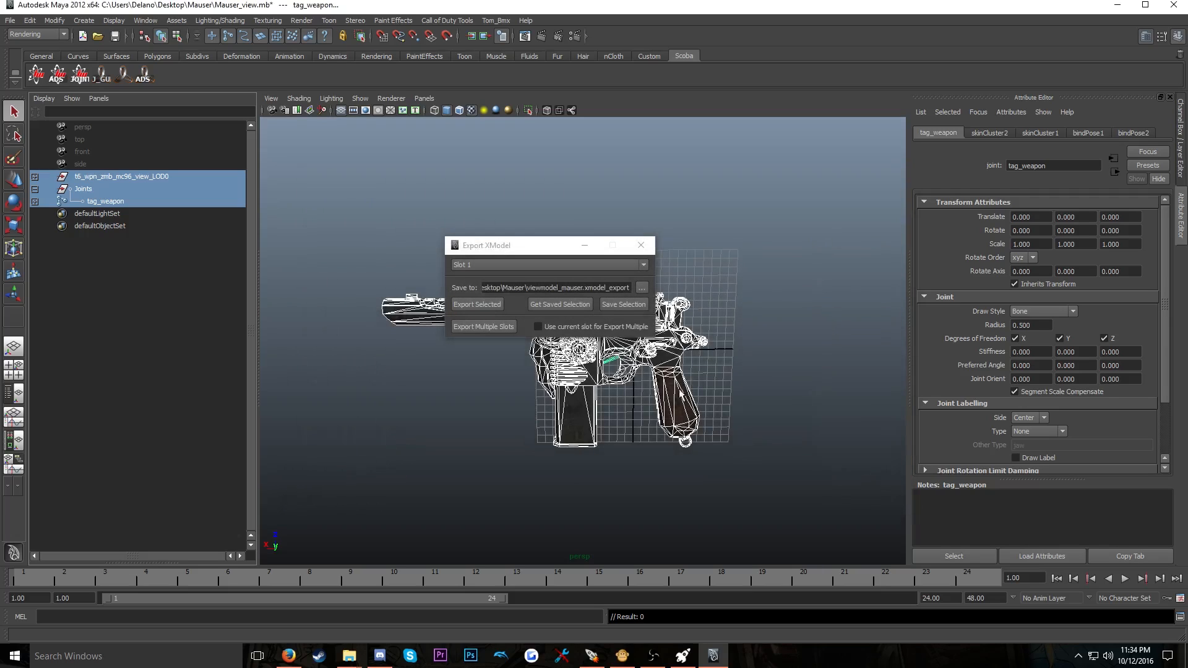
click(489, 305)
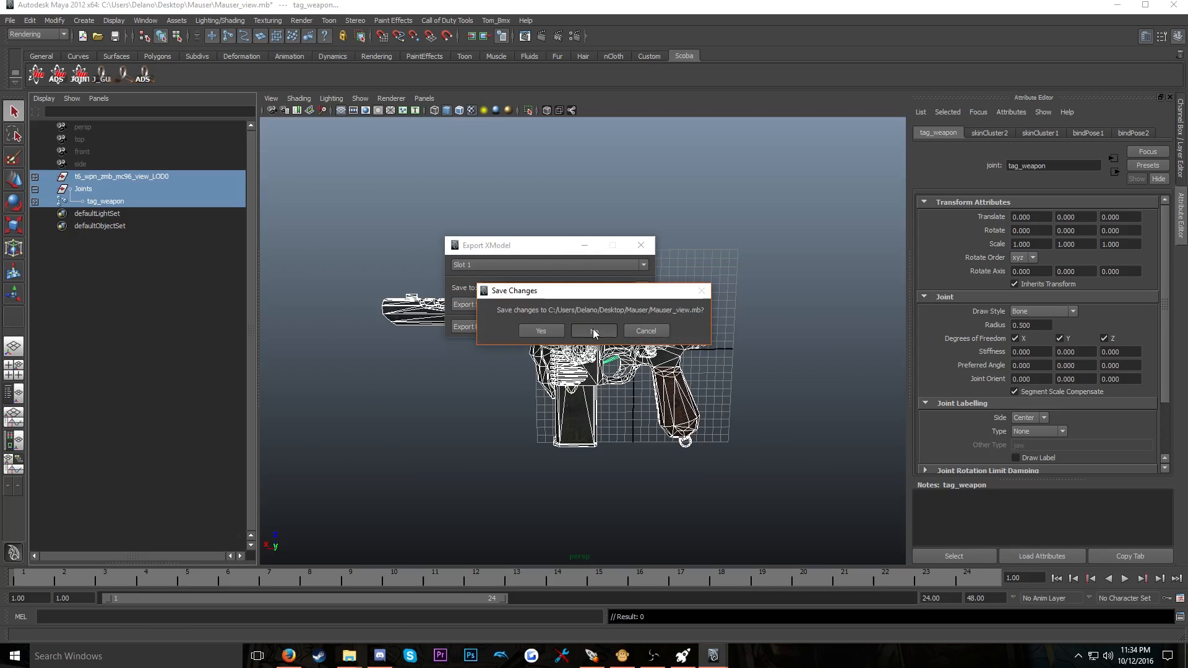
click(593, 331)
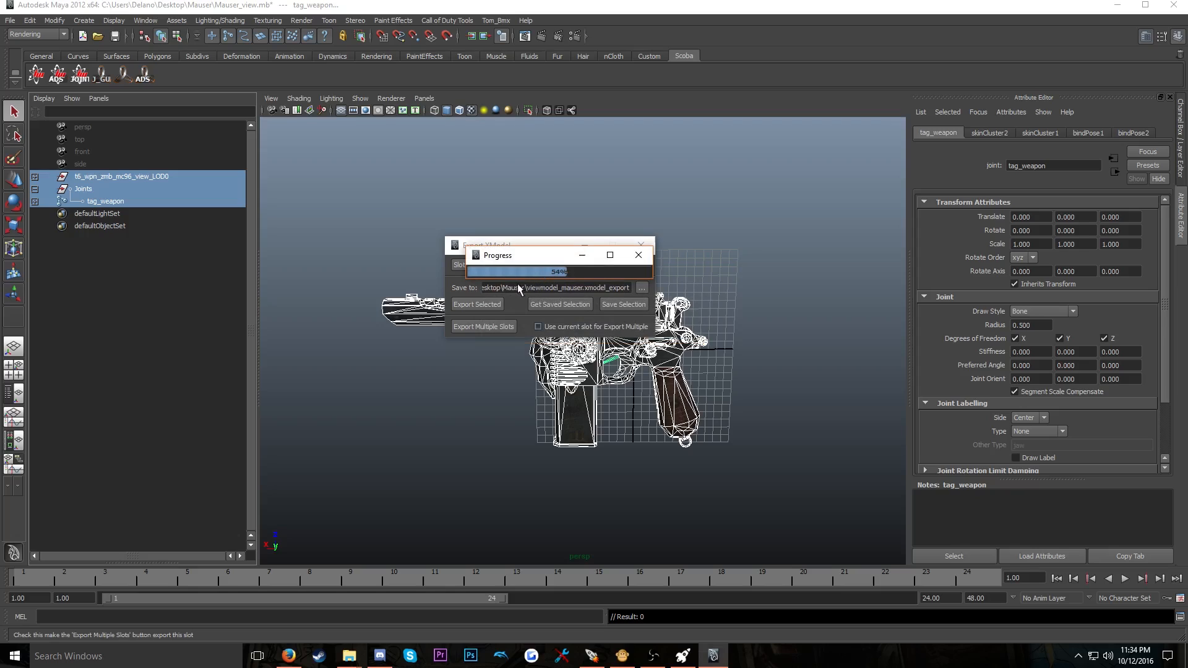
drag(530, 246, 521, 246)
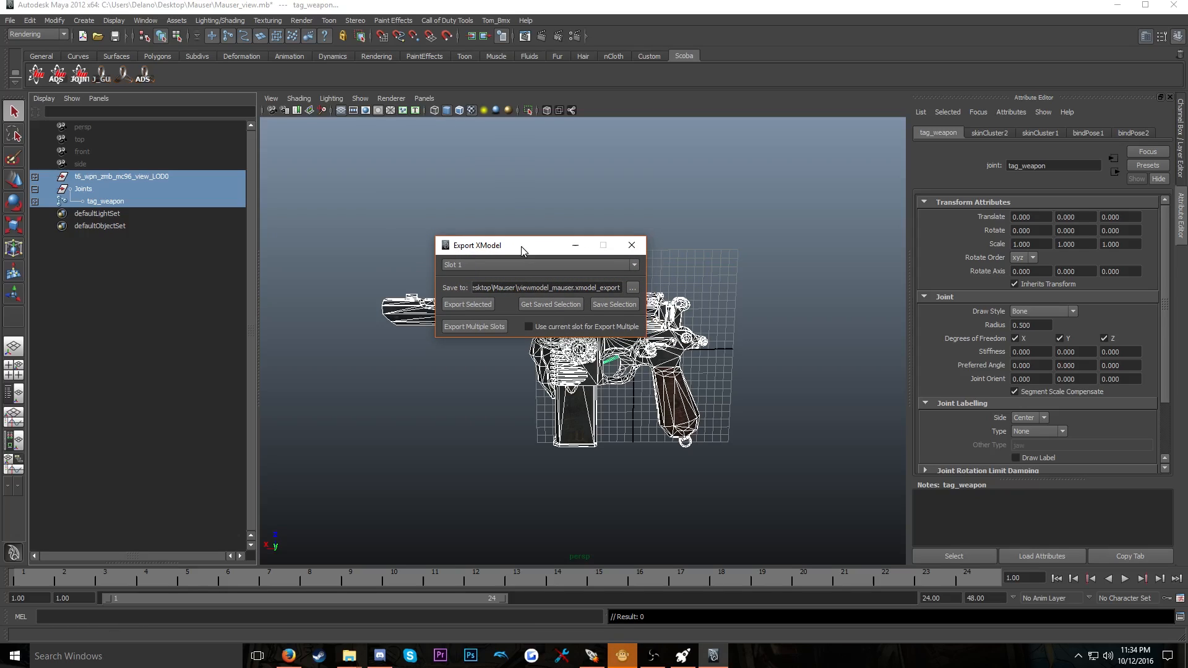
click(632, 245)
Try to close Maya, and reselect the t6_wpn_zmb_mc96_view_LOD0 model together with the Joints group and the tag_weapon joint
click(1172, 6)
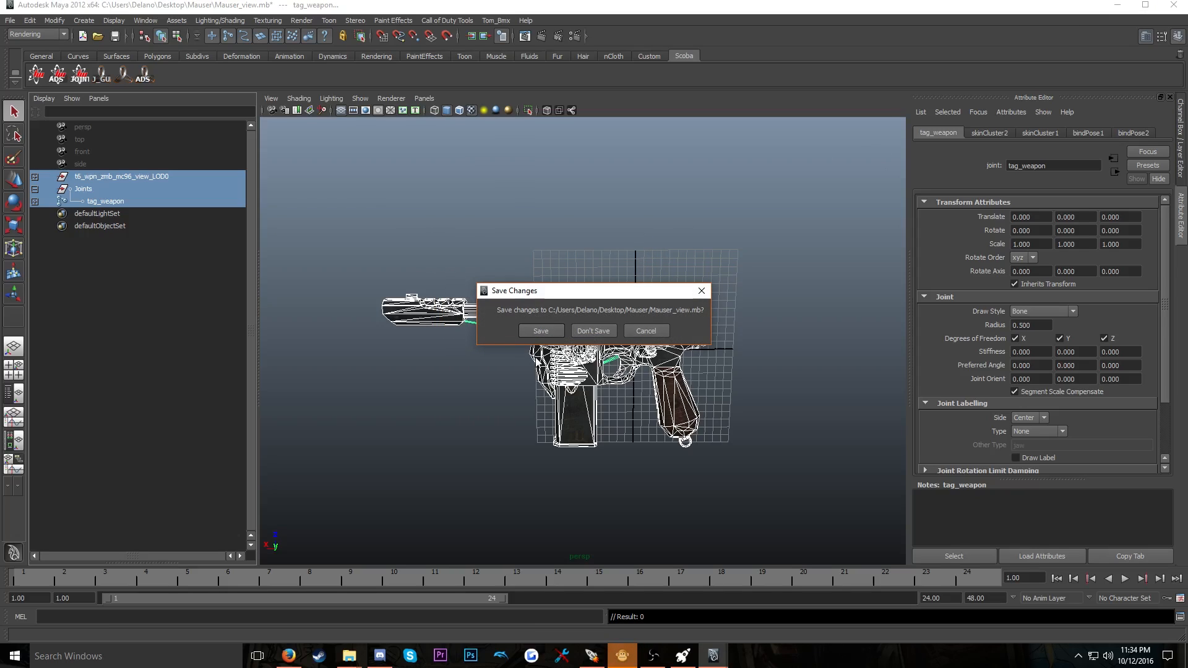
click(594, 331)
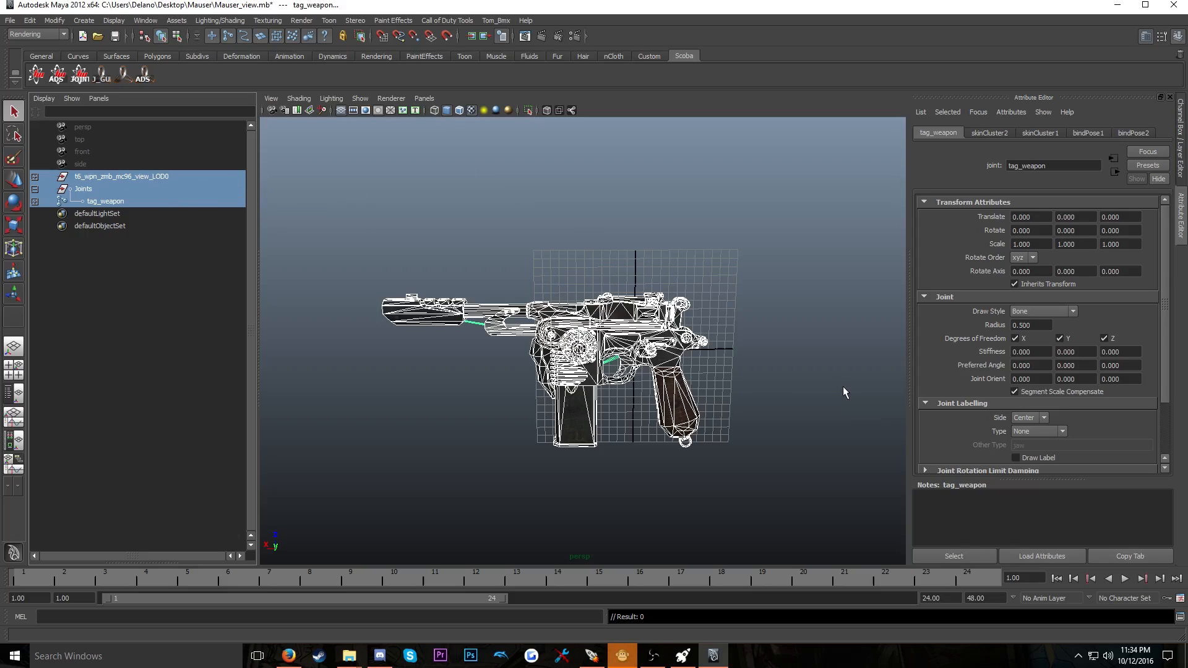
click(111, 179)
click(108, 201)
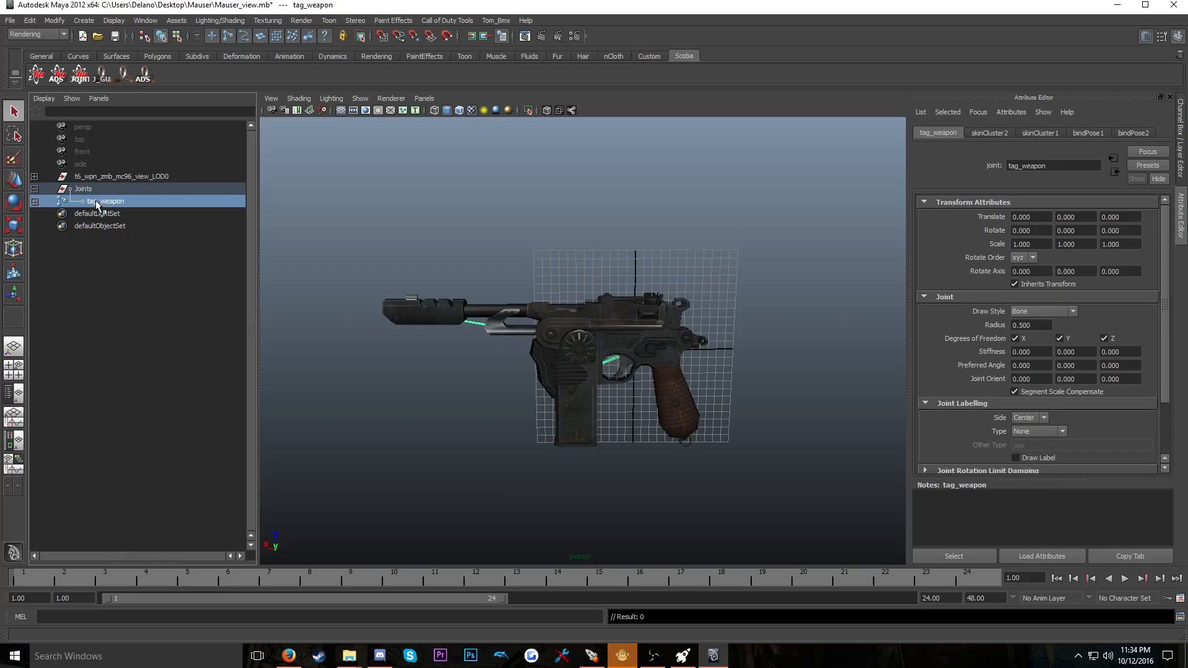
click(94, 177)
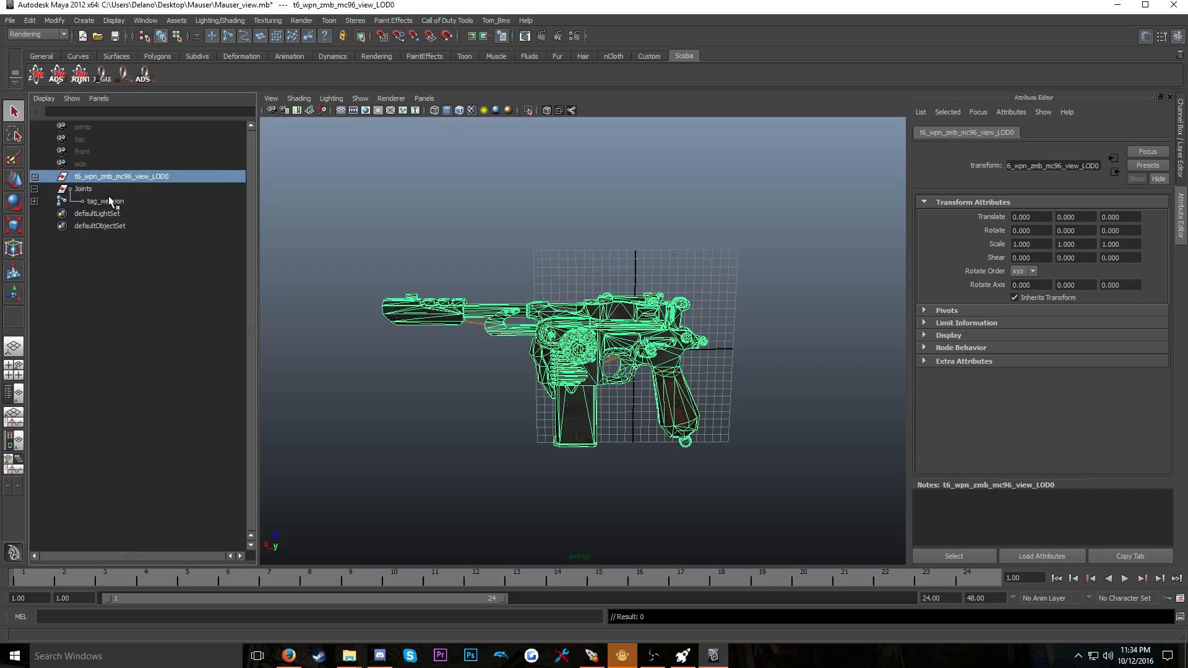
shift+click(106, 202)
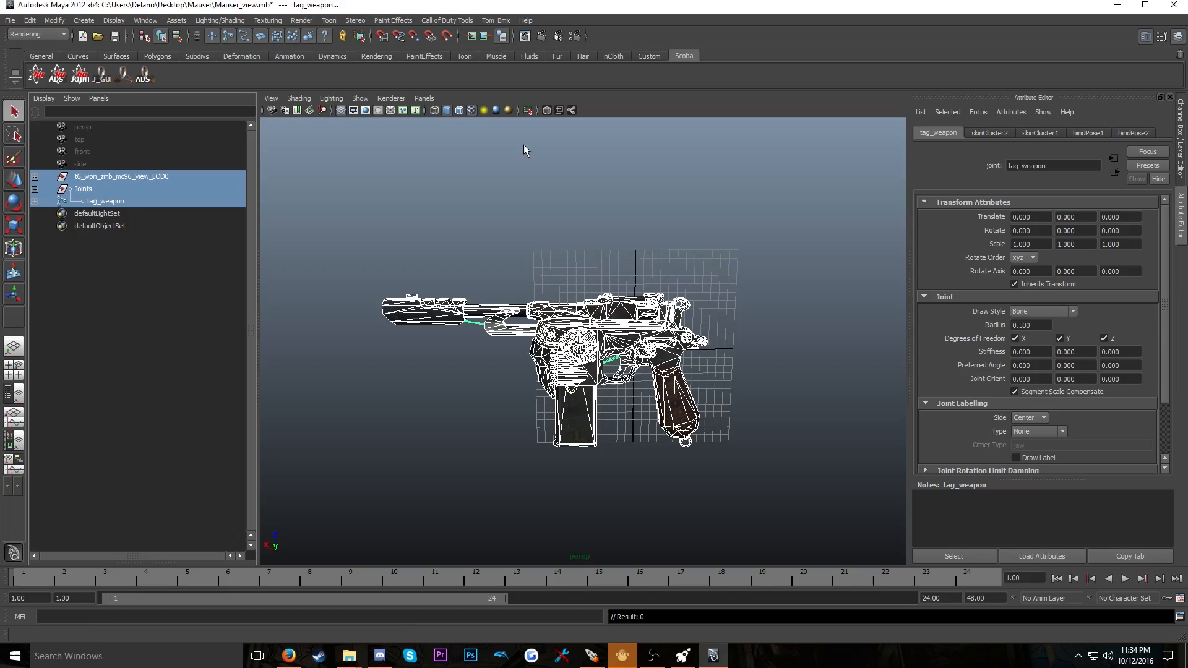
Close Maya without saving Mauser_view.mb and reposition the Mauser folder window
click(1161, 8)
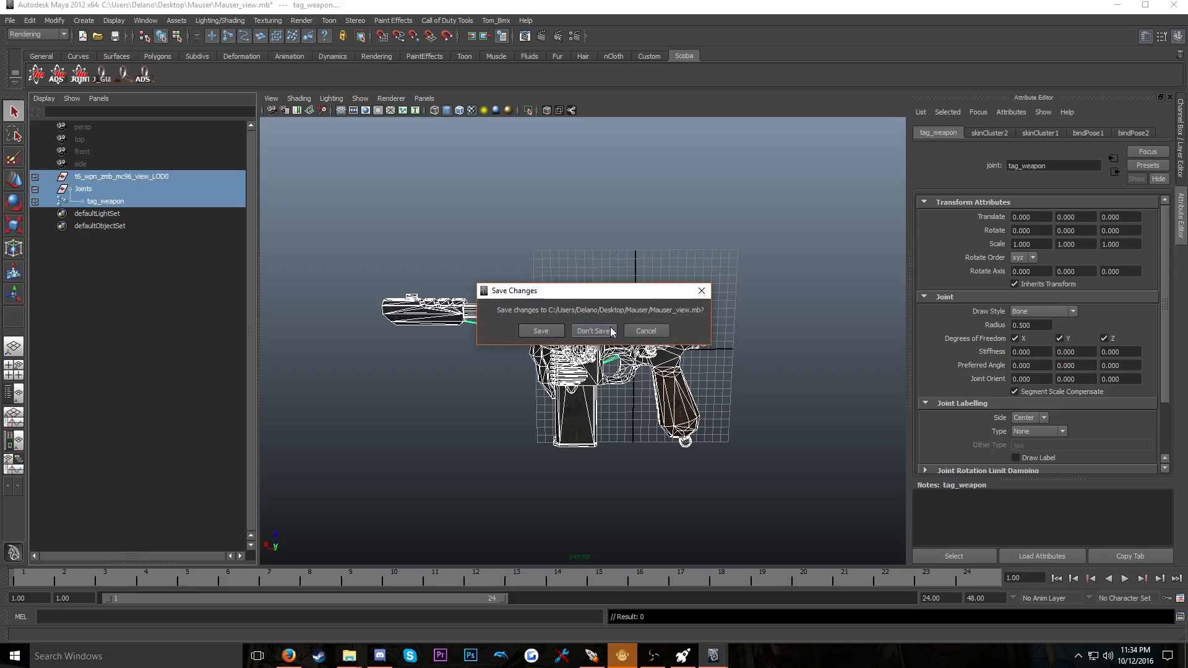
click(606, 329)
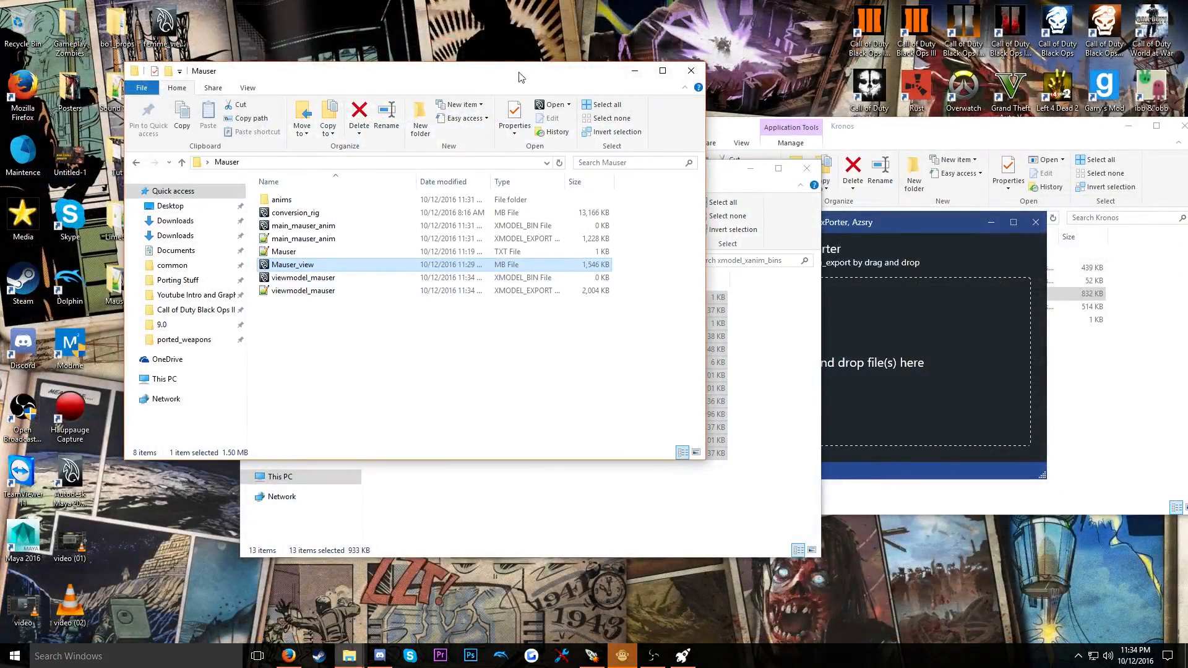
drag(519, 77, 525, 102)
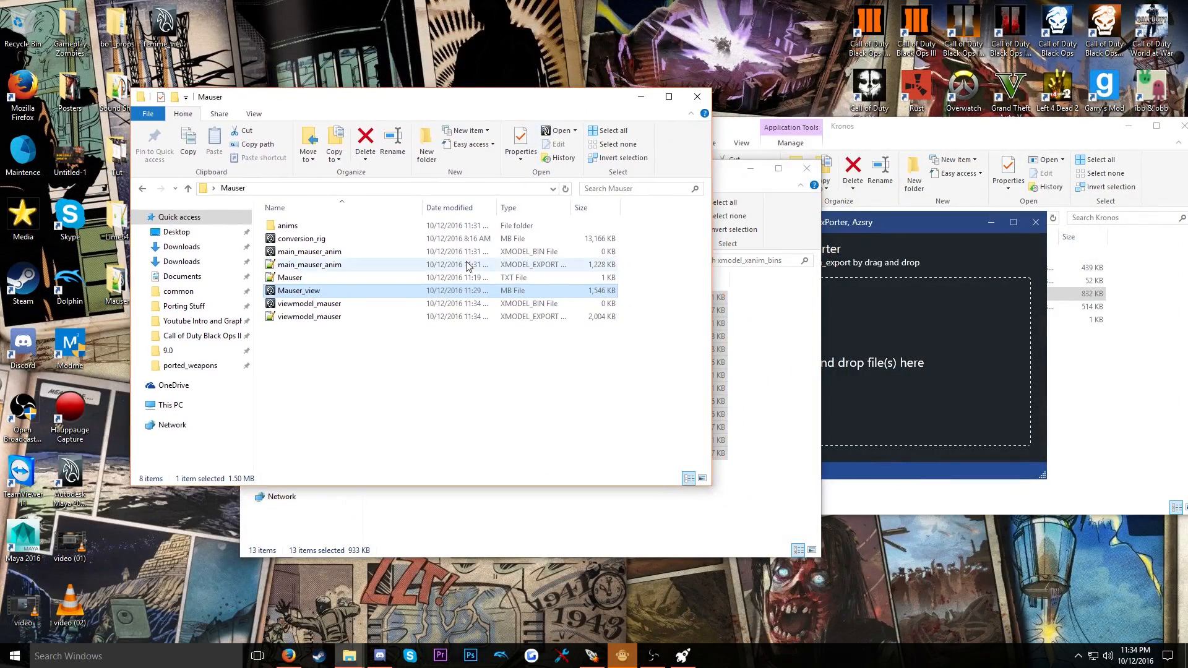
Delete the empty viewmodel_mauser and main_mauser_anim XMODEL_BIN files from the Mauser folder
click(494, 303)
key(Delete)
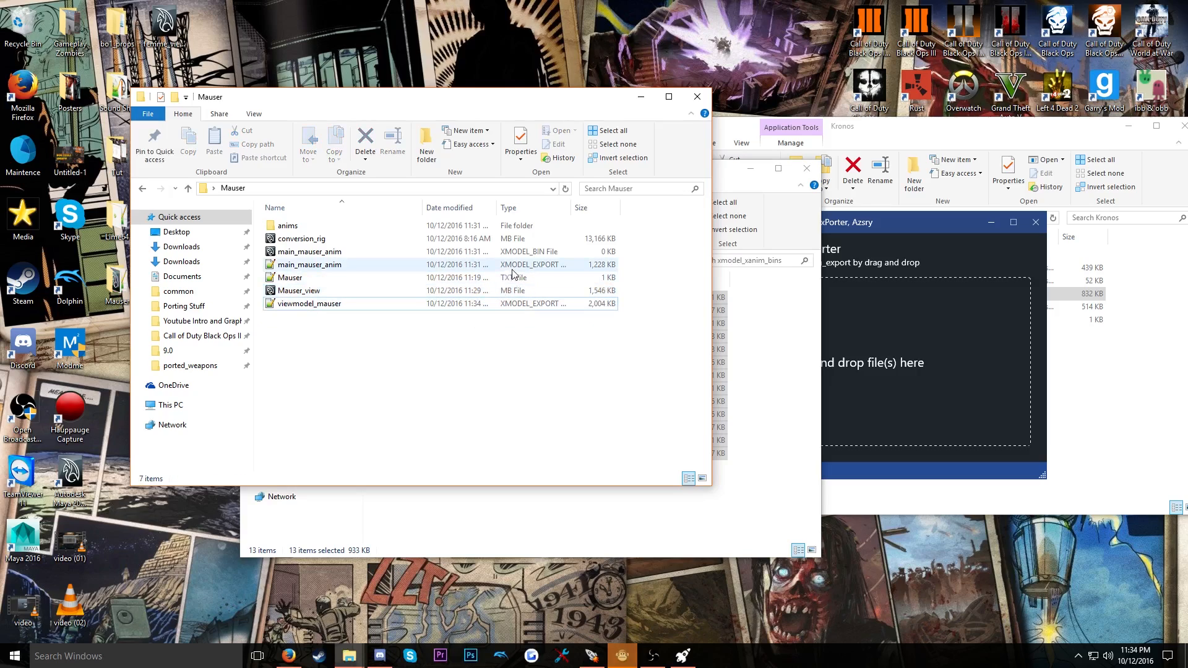
click(309, 251)
key(Delete)
Convert the main_mauser_anim and viewmodel_mauser XMODEL_EXPORT files to XMODEL_BIN with Kronos, and bring the xmodel_xanim_bins folder forward
click(314, 254)
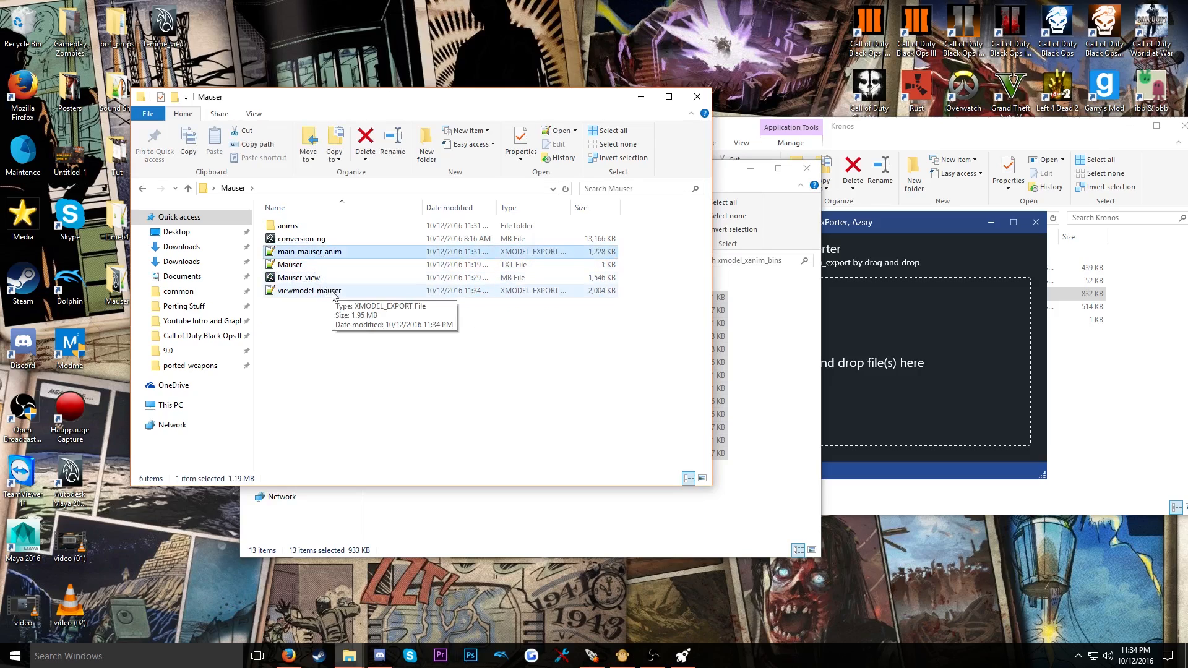
ctrl+click(320, 293)
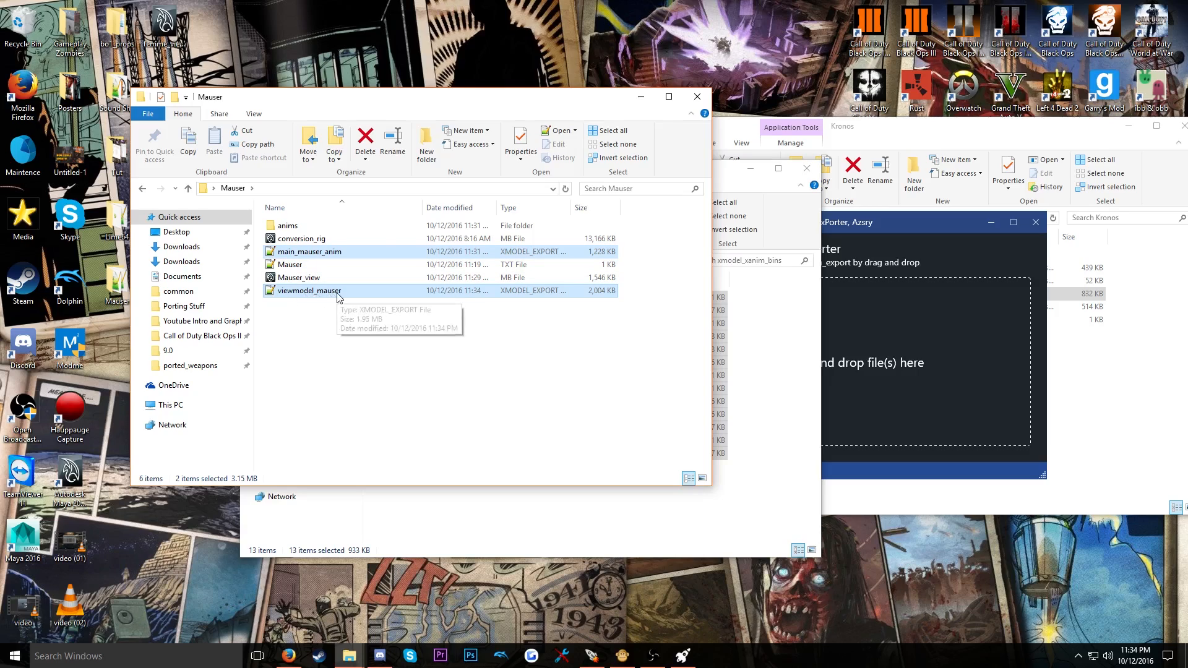
click(742, 328)
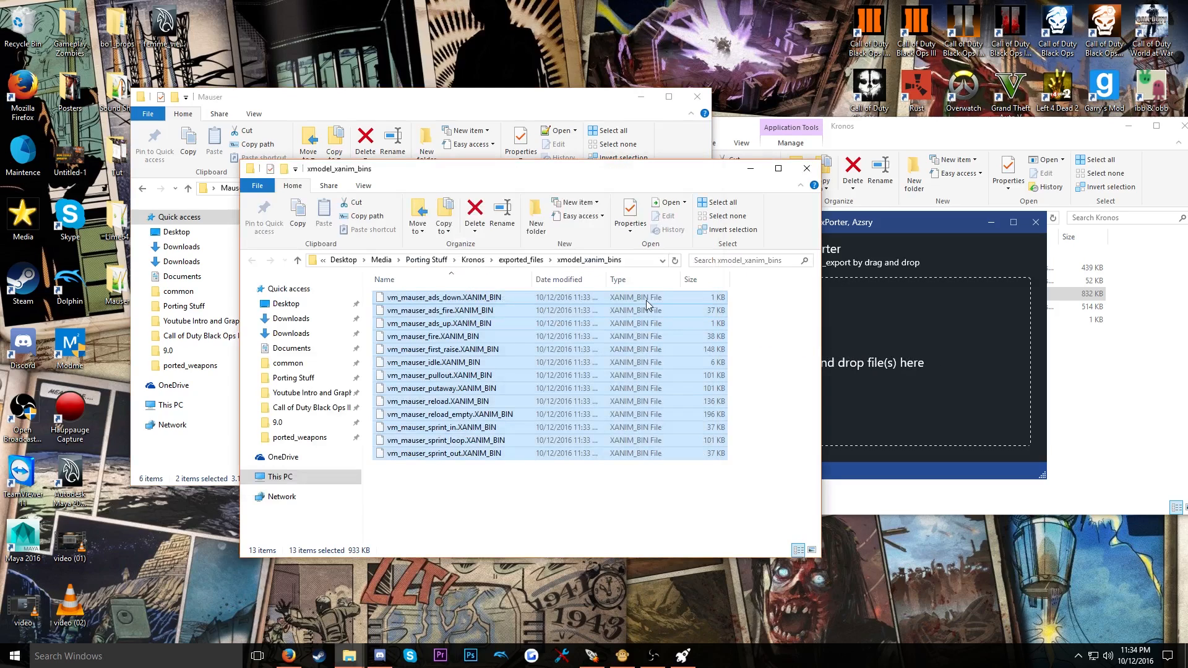
key(ctrl+v)
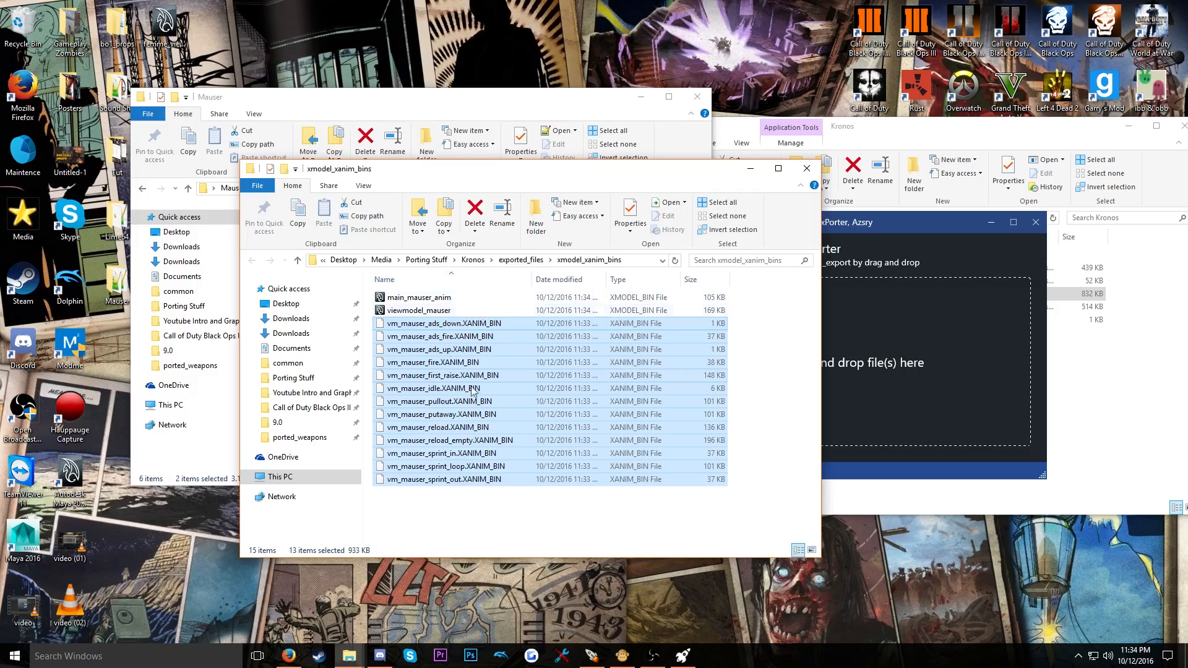
Close the Mauser folder and the Kronos converter, and arrange the xmodel_xanim_bins and Kronos folder windows side by side
click(523, 107)
click(697, 97)
click(1036, 226)
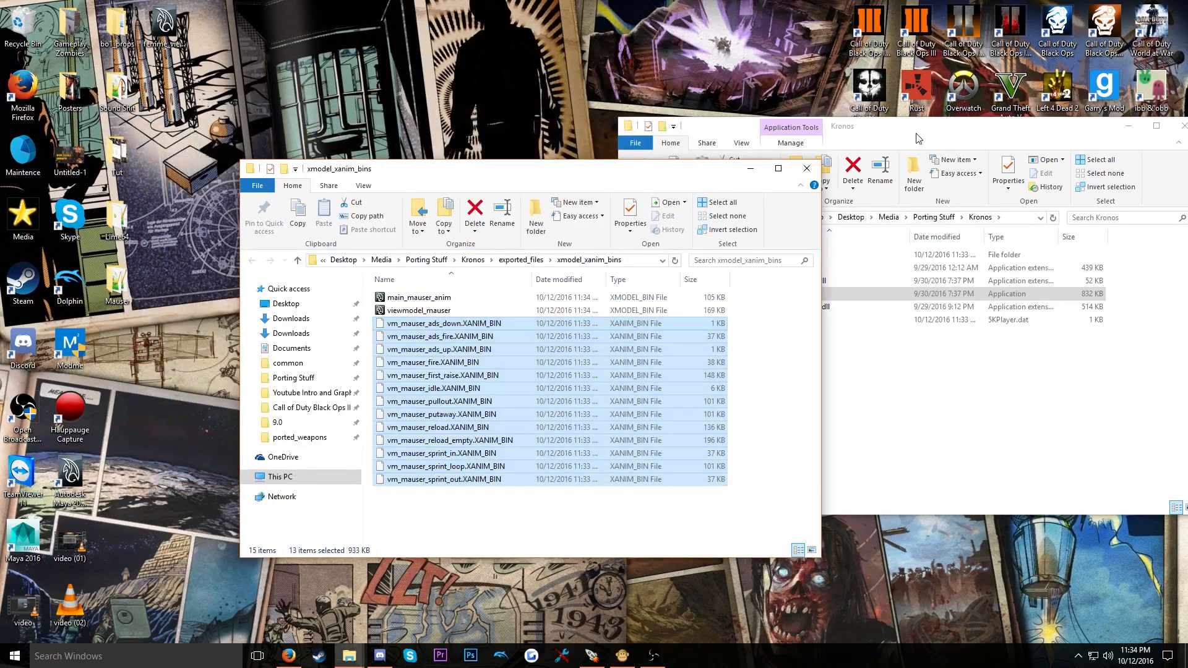
drag(965, 125, 879, 94)
drag(429, 180, 304, 117)
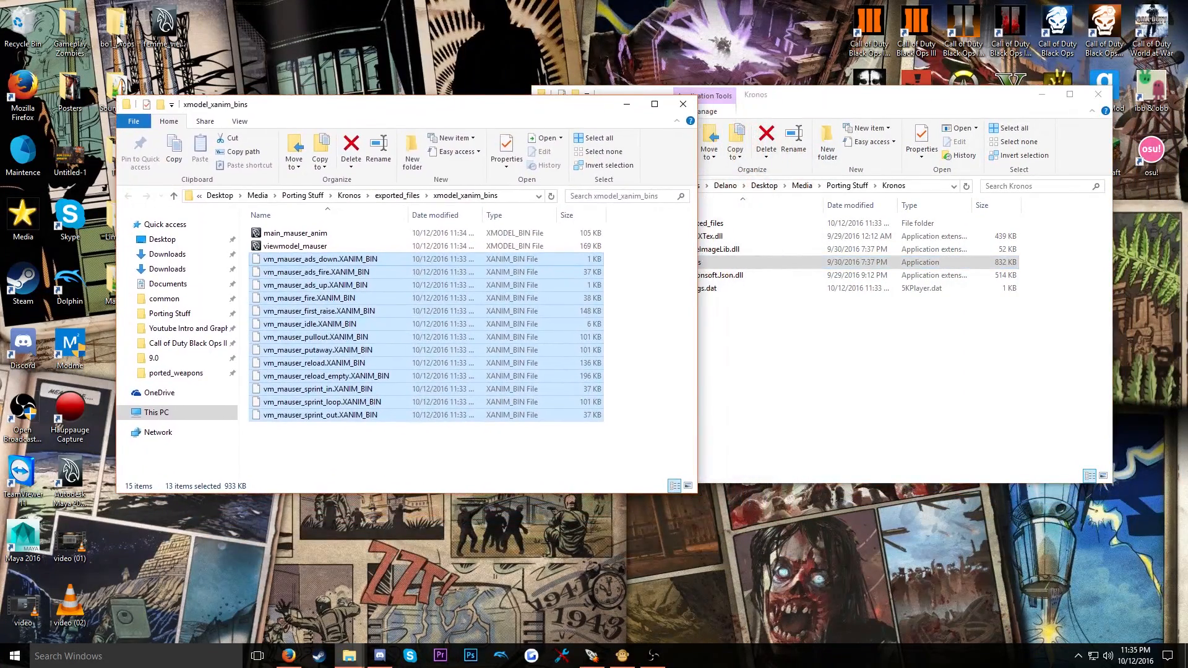
right_click(6, 12)
click(43, 45)
click(685, 345)
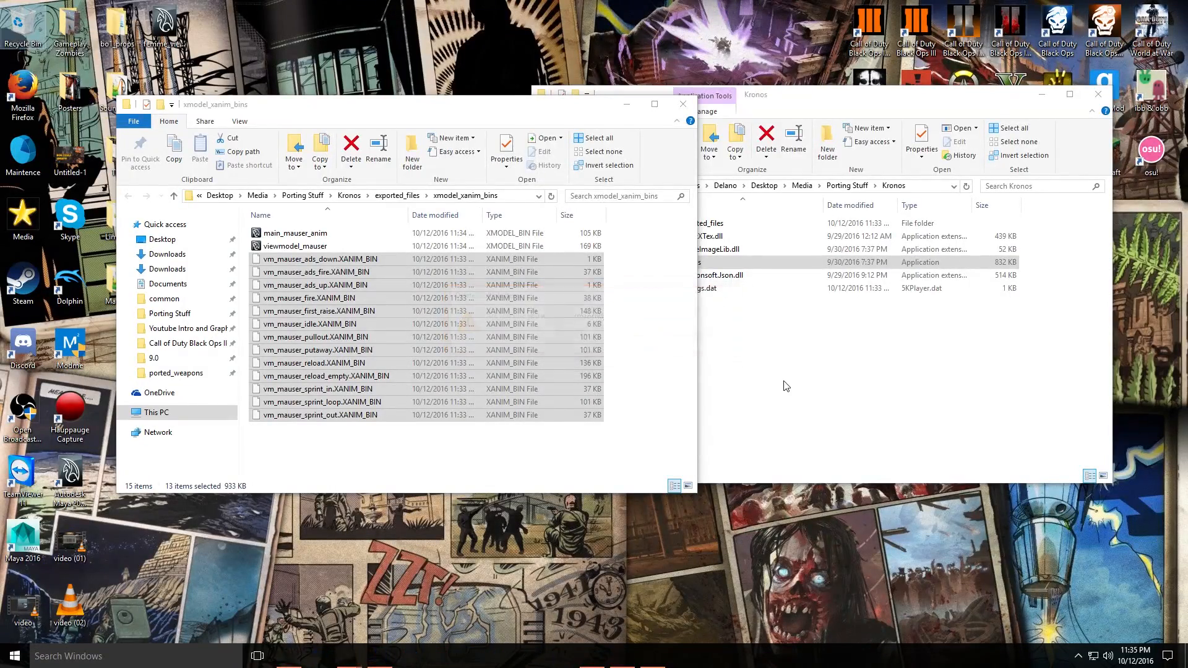
In the Kronos folder window, go to Call of Duty Black Ops III and open model_export\ported_weapons
click(785, 387)
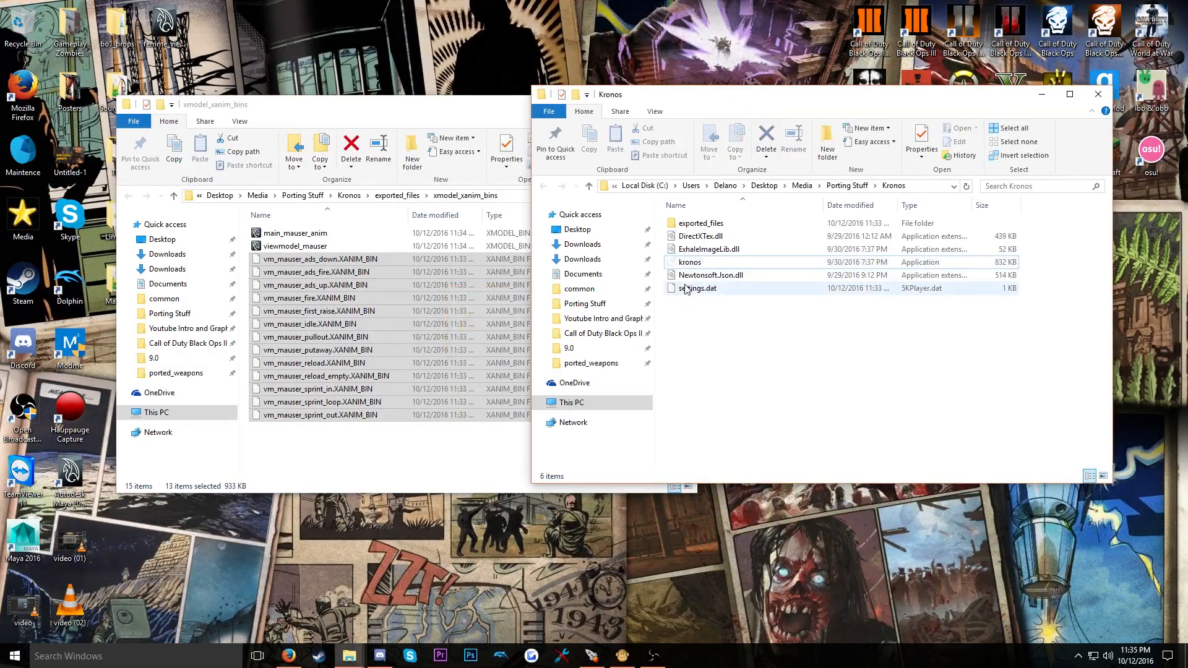
click(581, 333)
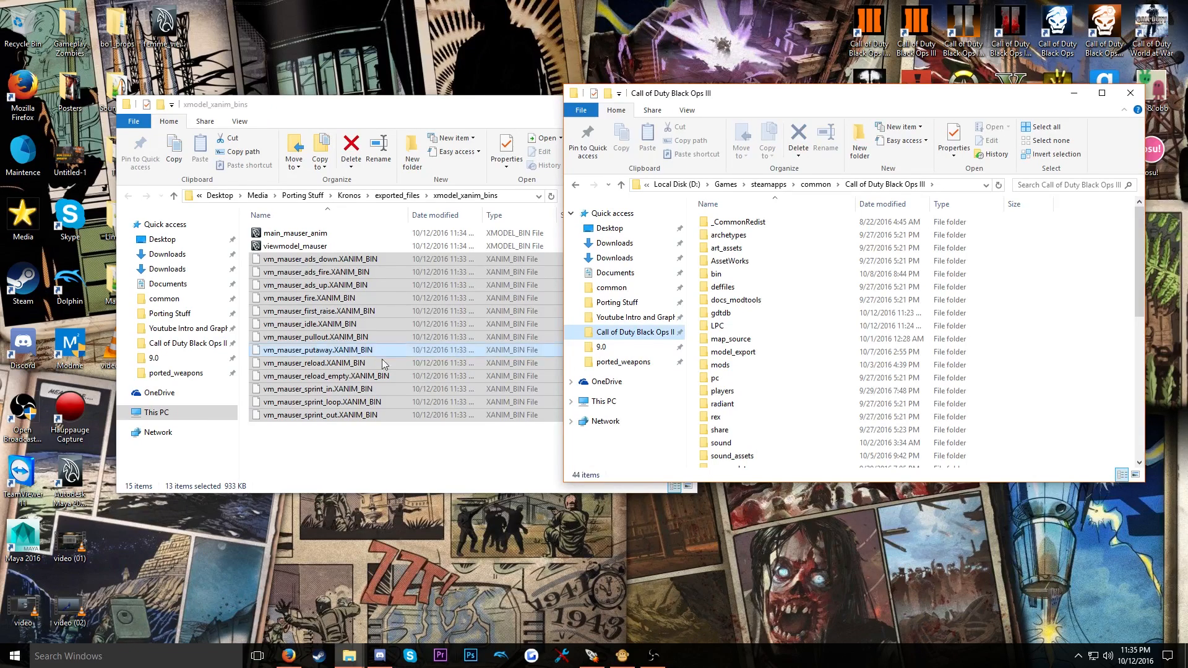
click(307, 238)
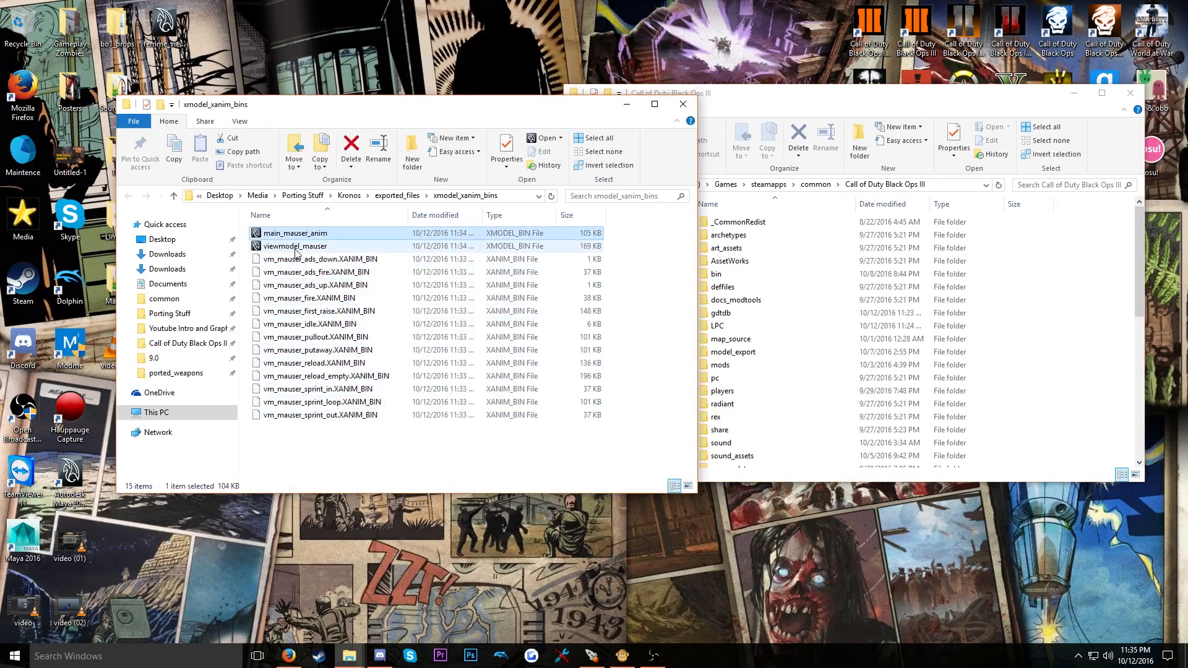
click(297, 248)
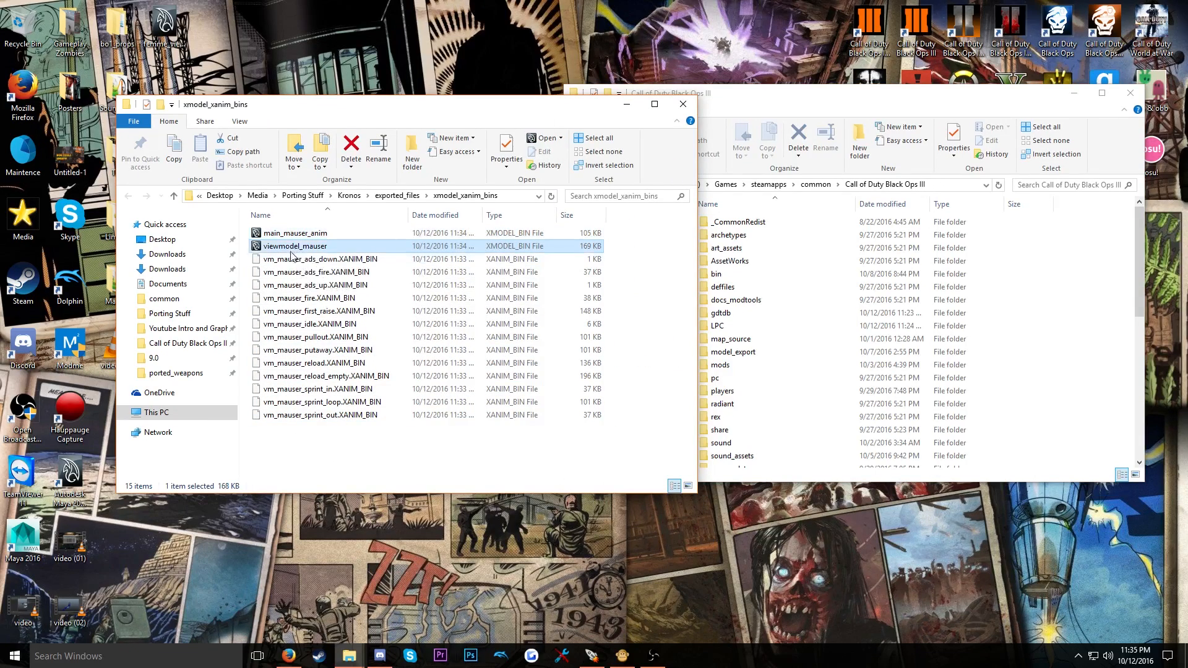
click(328, 234)
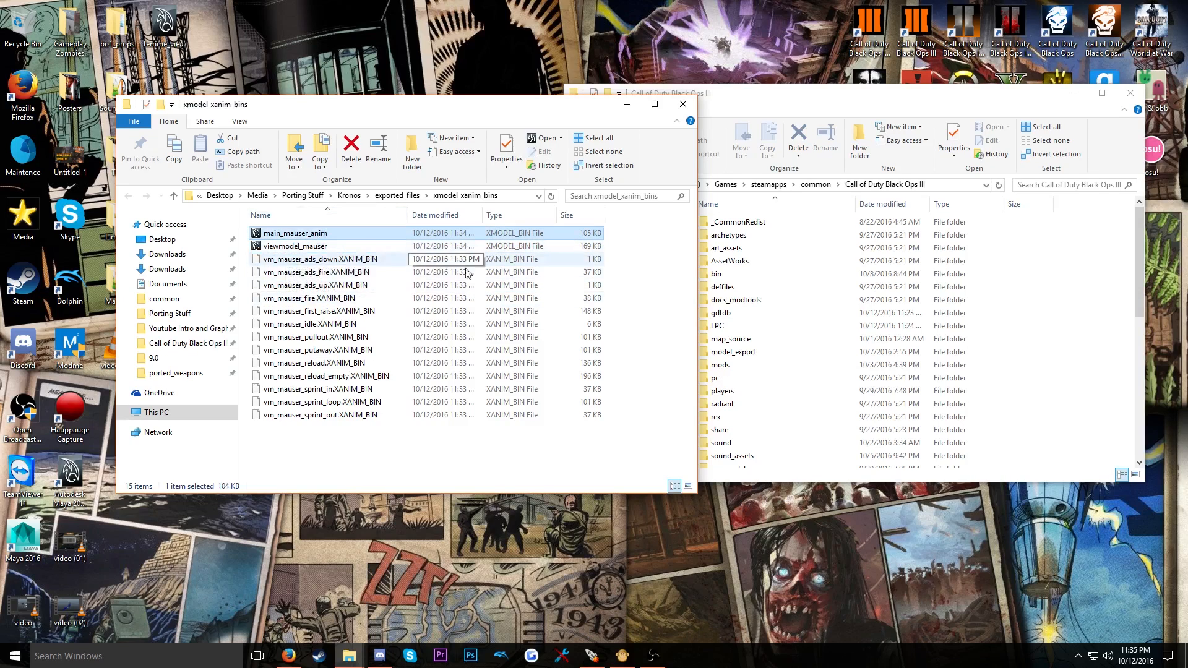
click(743, 352)
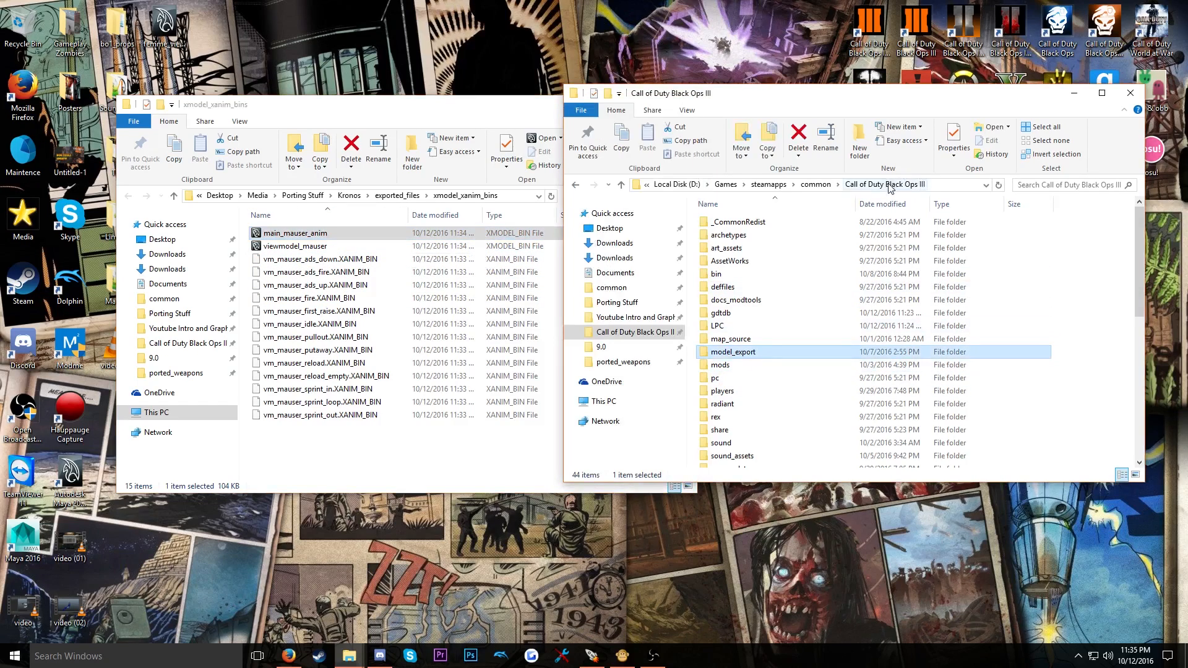
double_click(737, 353)
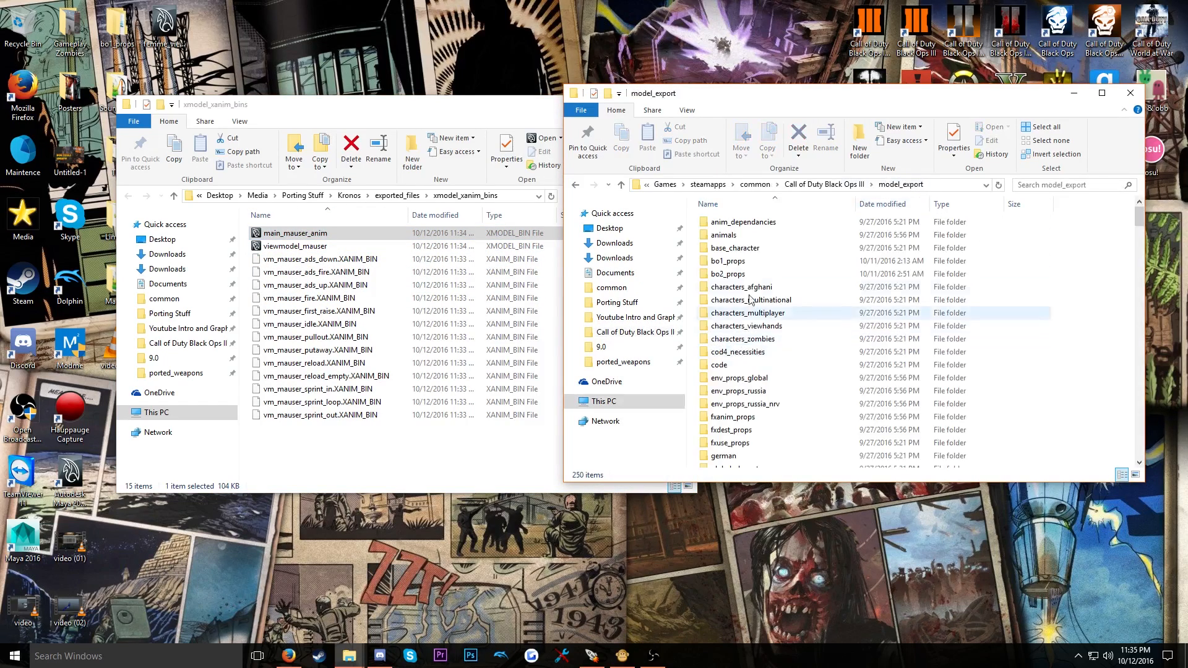
scroll(763, 389, down, 2)
scroll(762, 389, down, 3)
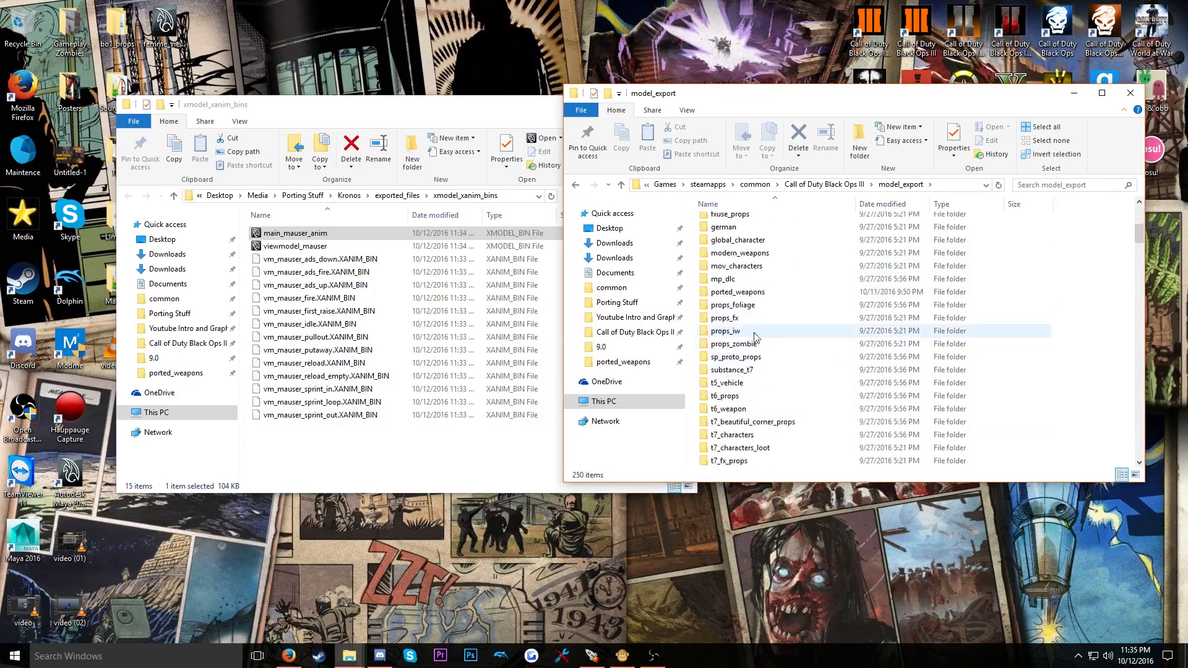
click(763, 292)
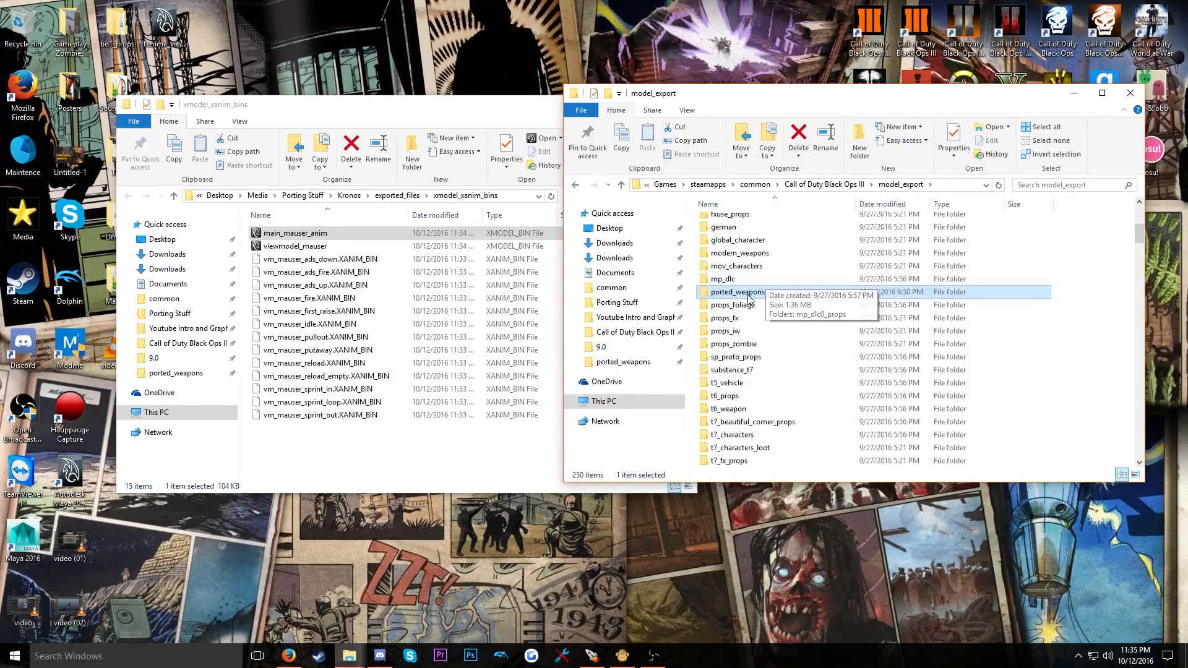
double_click(739, 292)
Create a new folder named mauser inside ported_weapons
right_click(768, 357)
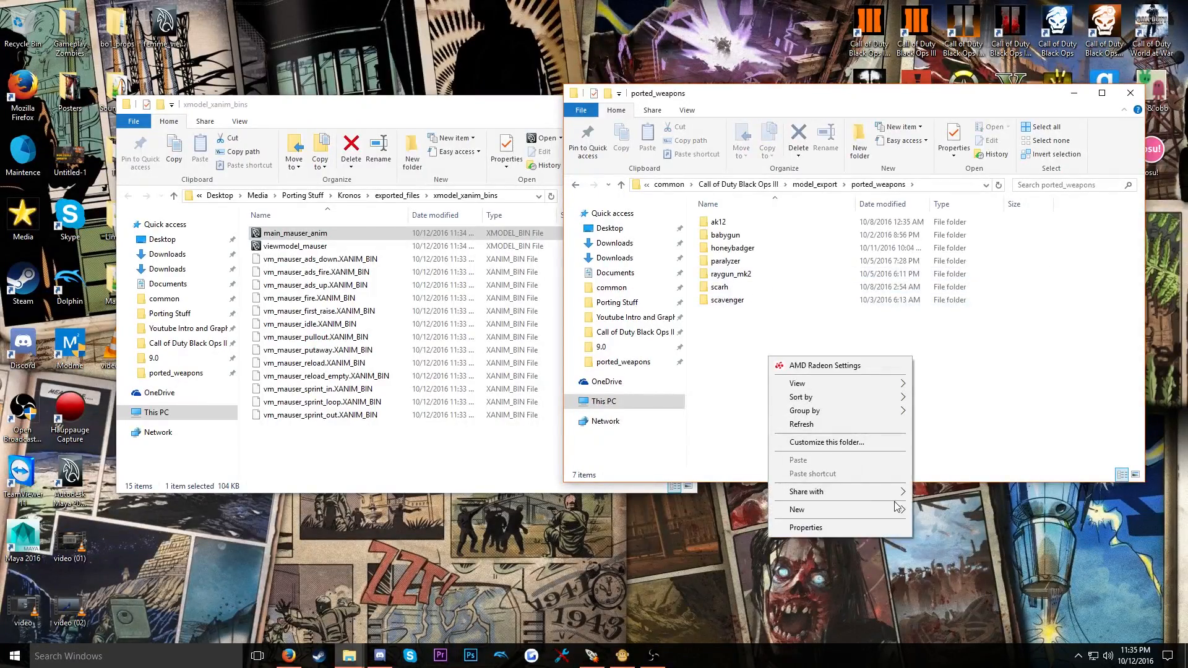
mouse_move(836, 509)
click(949, 342)
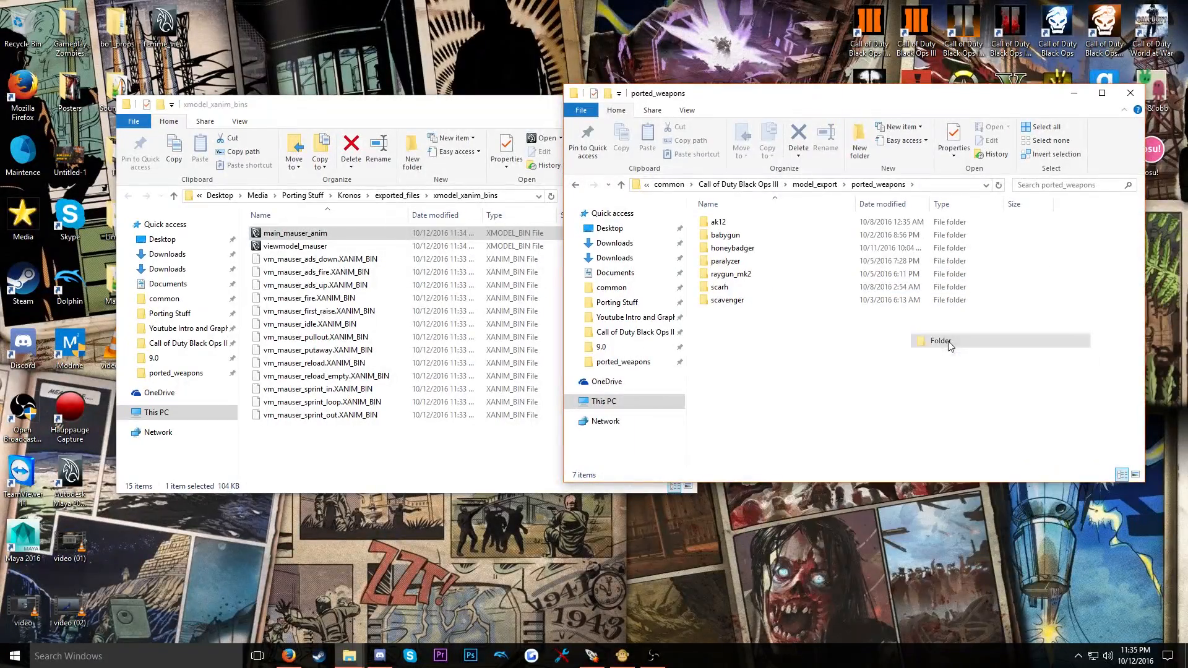
text(mauser)
key(Return)
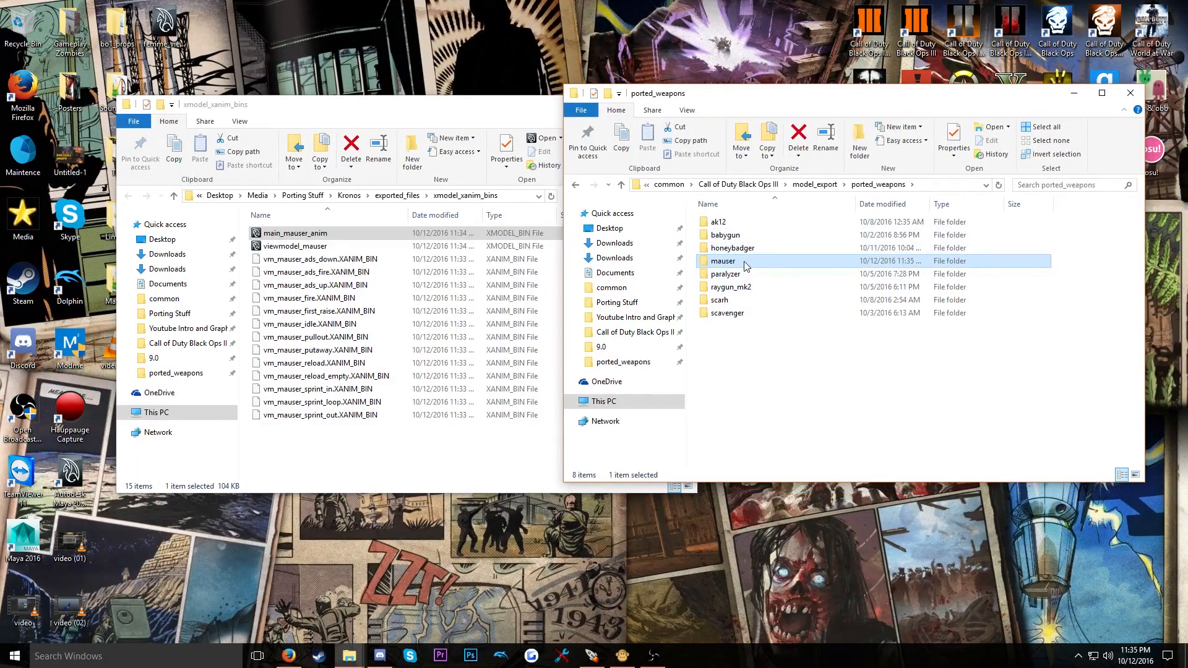
Copy the main_mauser_anim and viewmodel_mauser XMODEL_BIN files from xmodel_xanim_bins into the new mauser folder
click(309, 246)
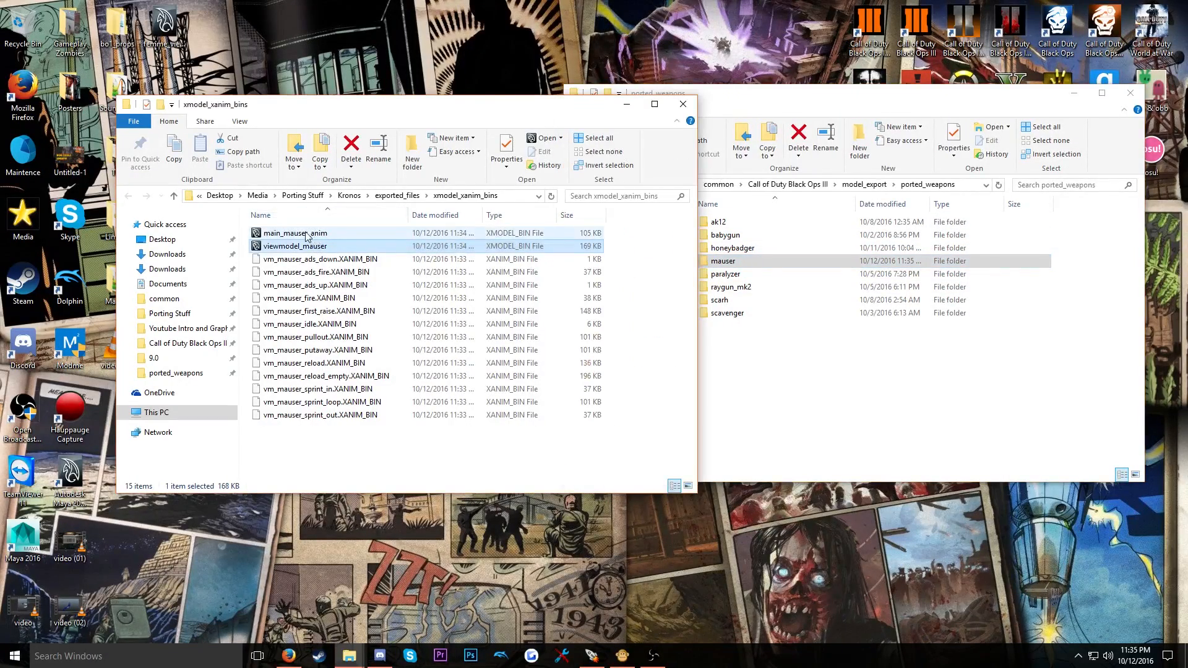
ctrl+click(305, 236)
key(ctrl+c)
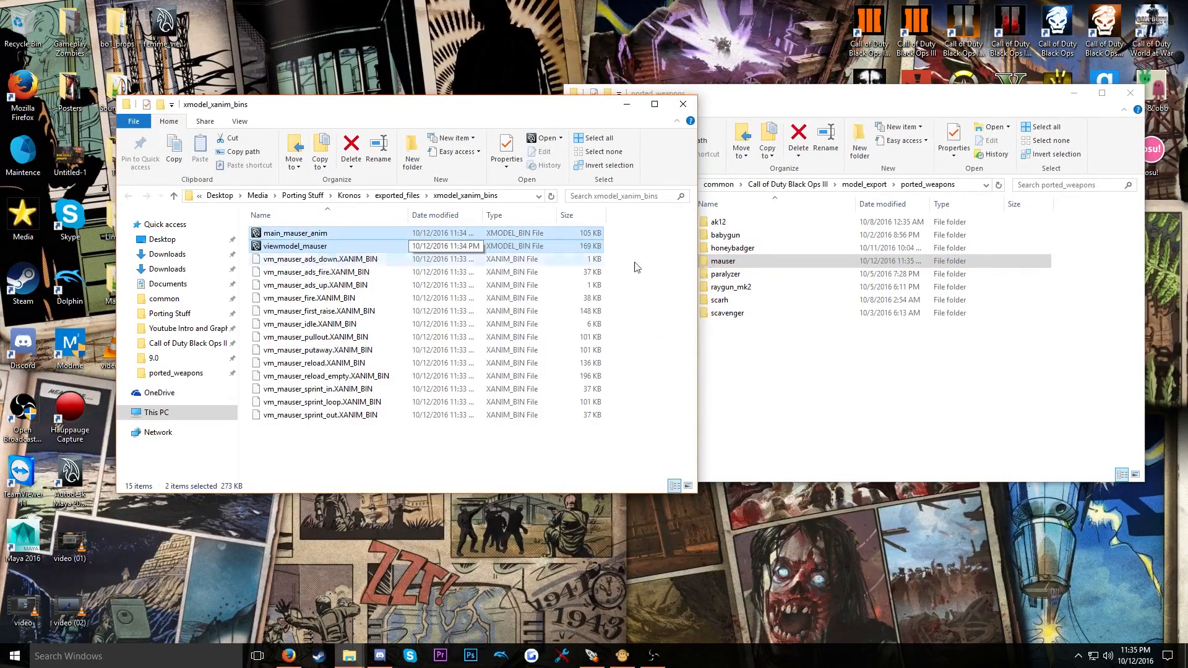
double_click(723, 260)
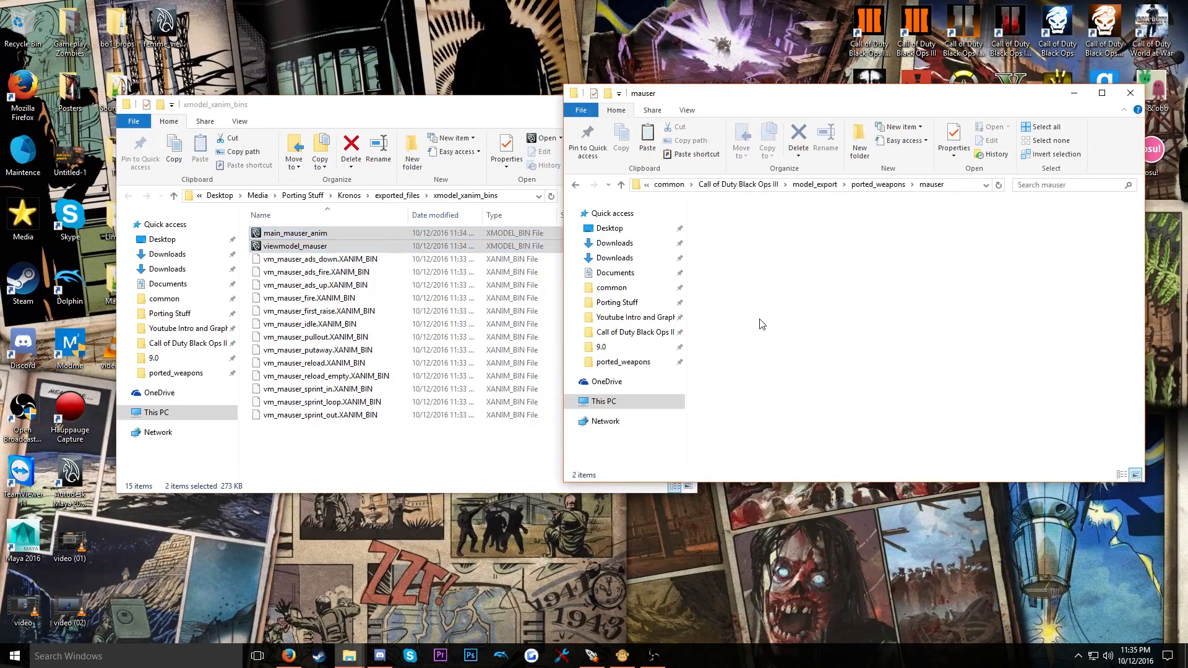
key(ctrl+v)
drag(822, 268, 722, 230)
click(911, 330)
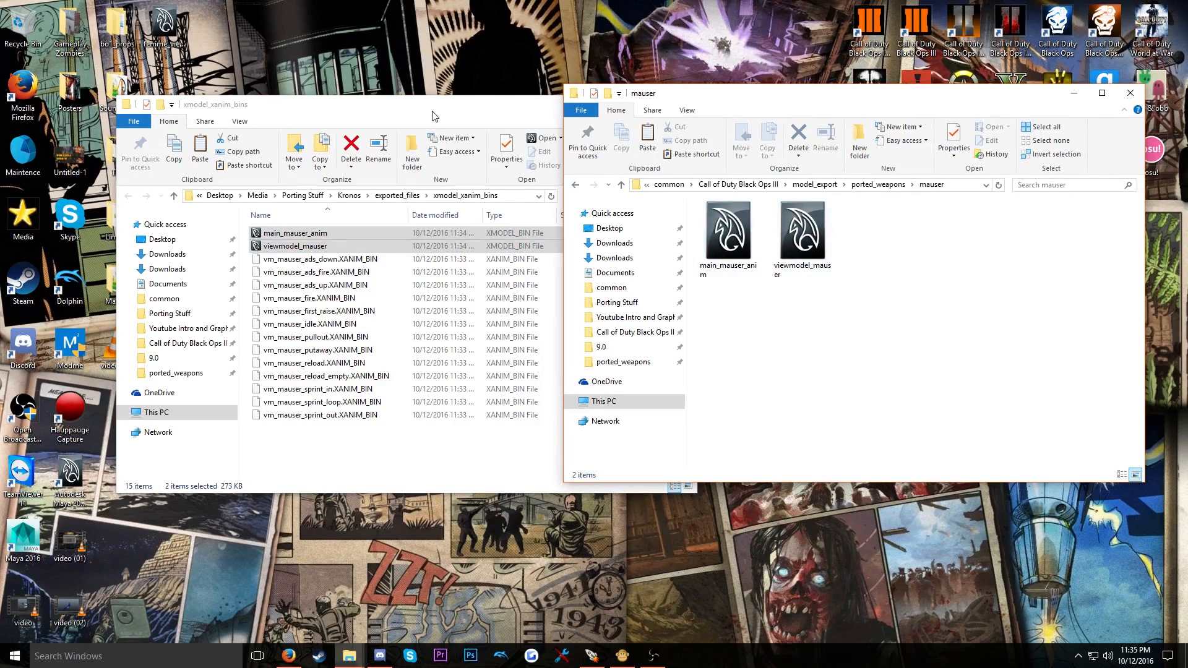
Open another File Explorer window and browse from Porting Stuff through Wraith's exported black_ops_2 xmodels to the _images folder of t6_wpn_zmb_mc96_view
drag(431, 116, 412, 71)
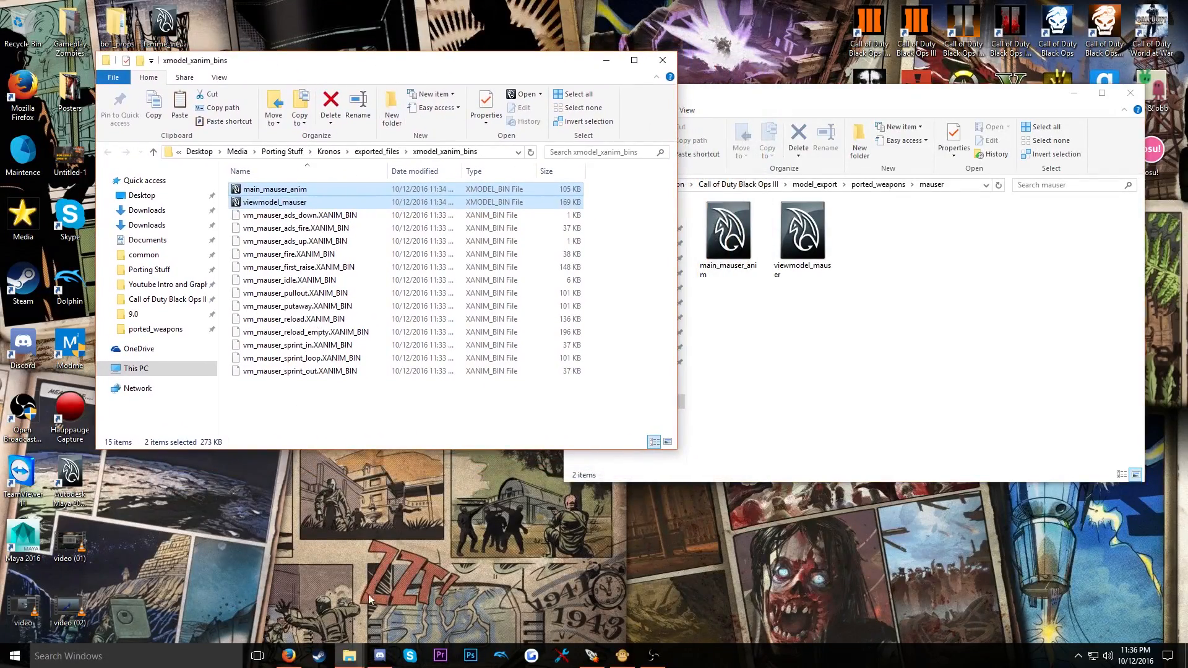
right_click(353, 655)
click(338, 583)
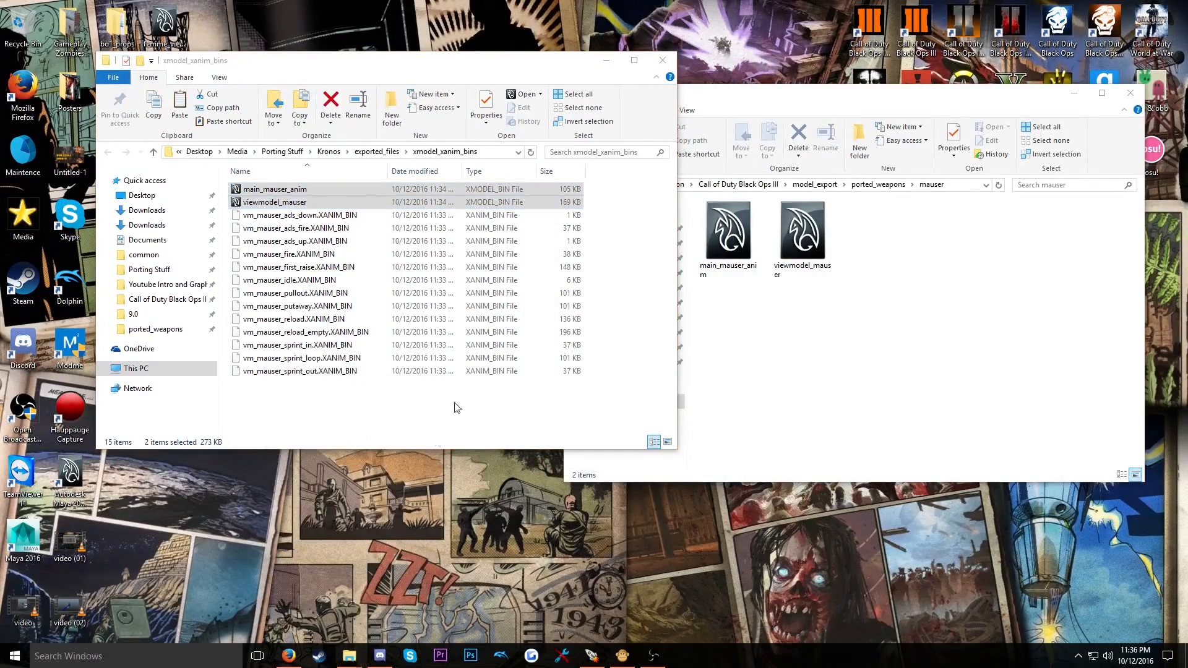
click(169, 345)
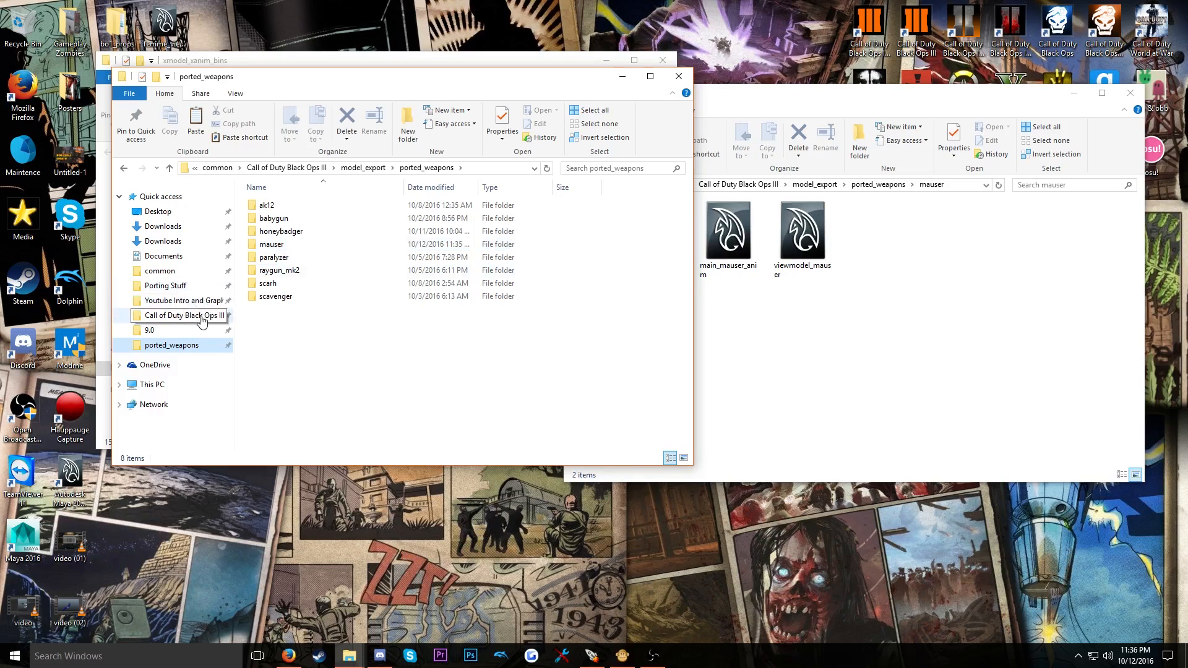
click(179, 287)
double_click(286, 319)
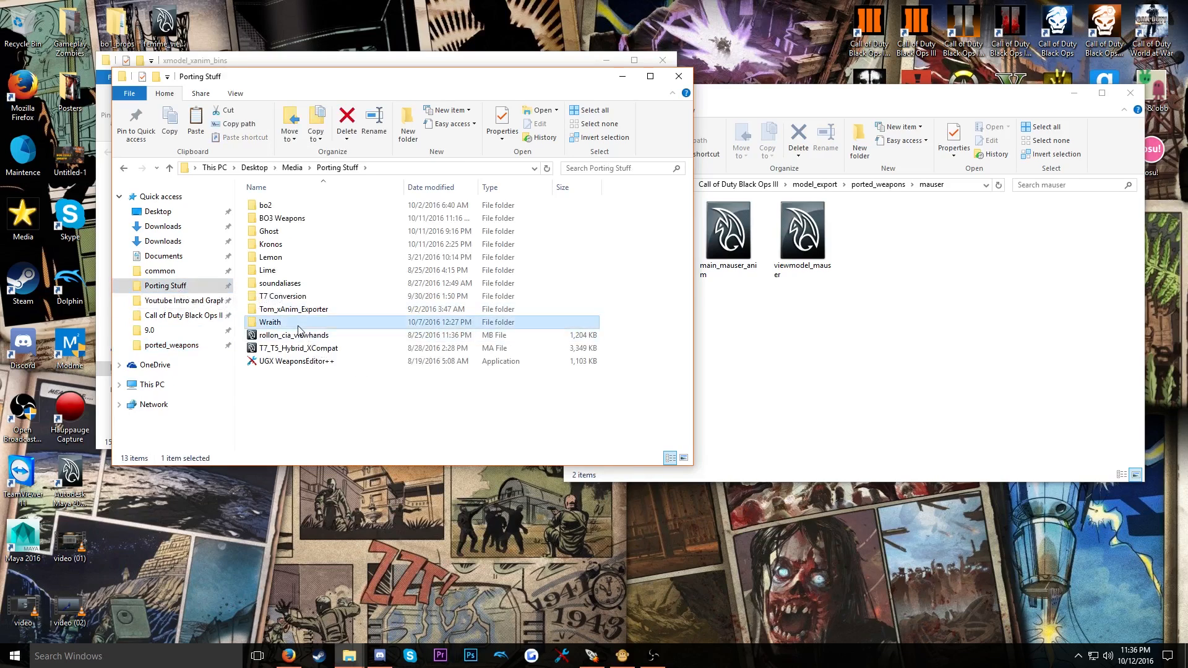
double_click(289, 230)
double_click(294, 220)
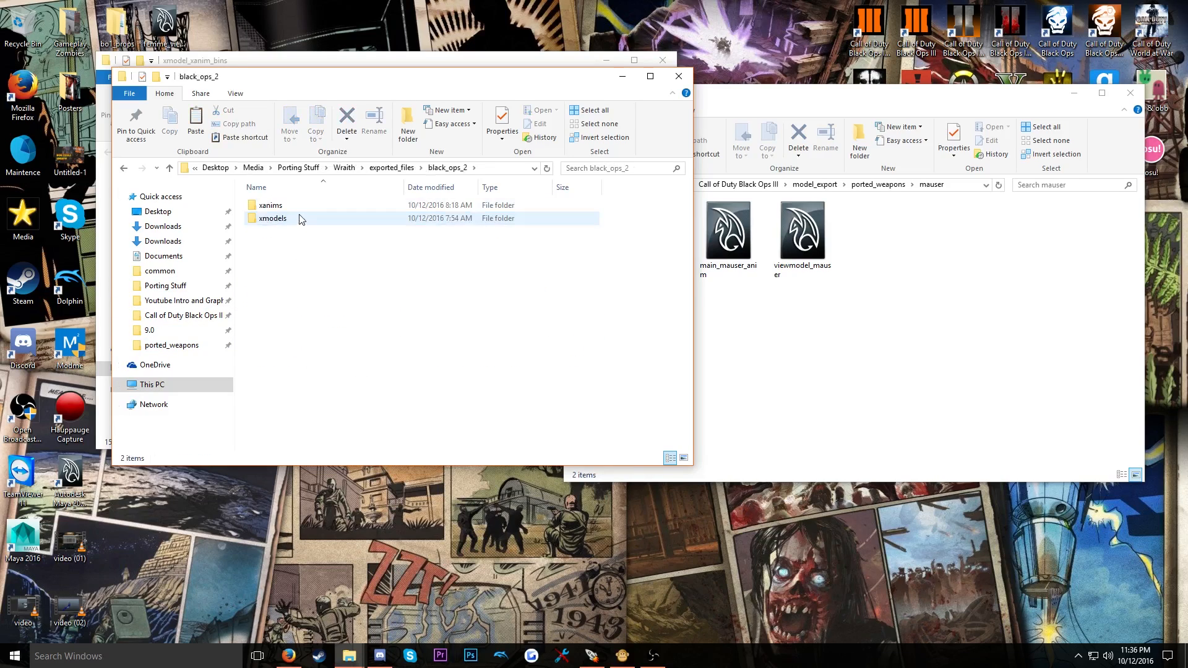
double_click(299, 220)
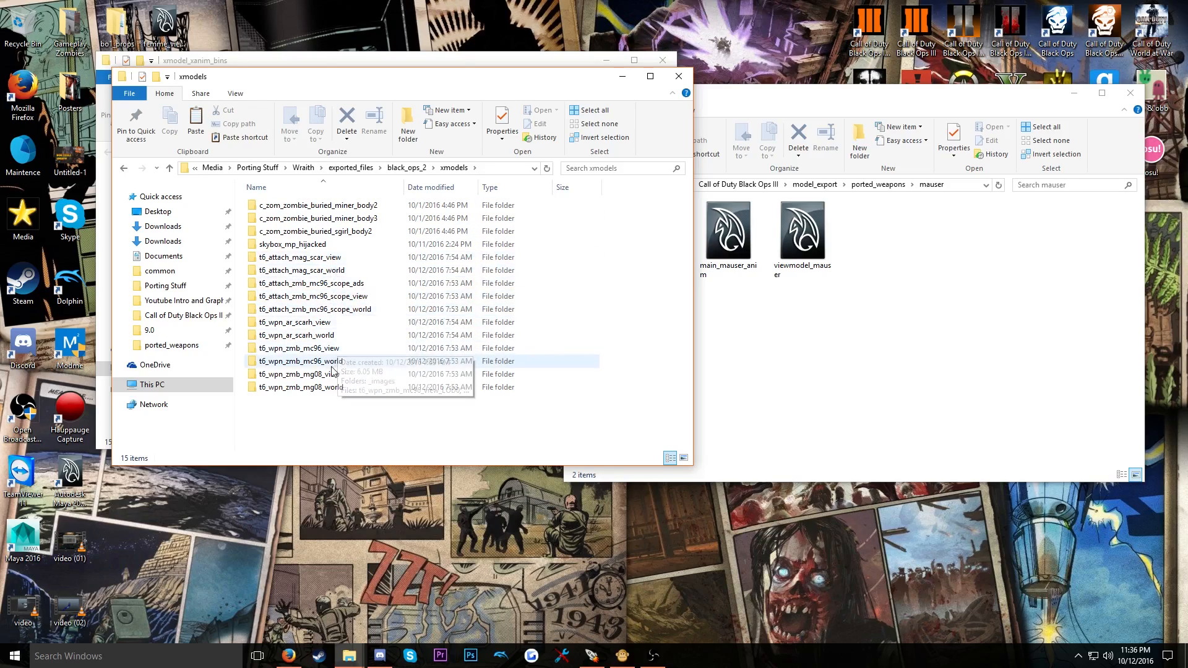
double_click(326, 348)
double_click(291, 205)
Check the file type of the canadian_attach_bullet_col image in its properties
click(362, 256)
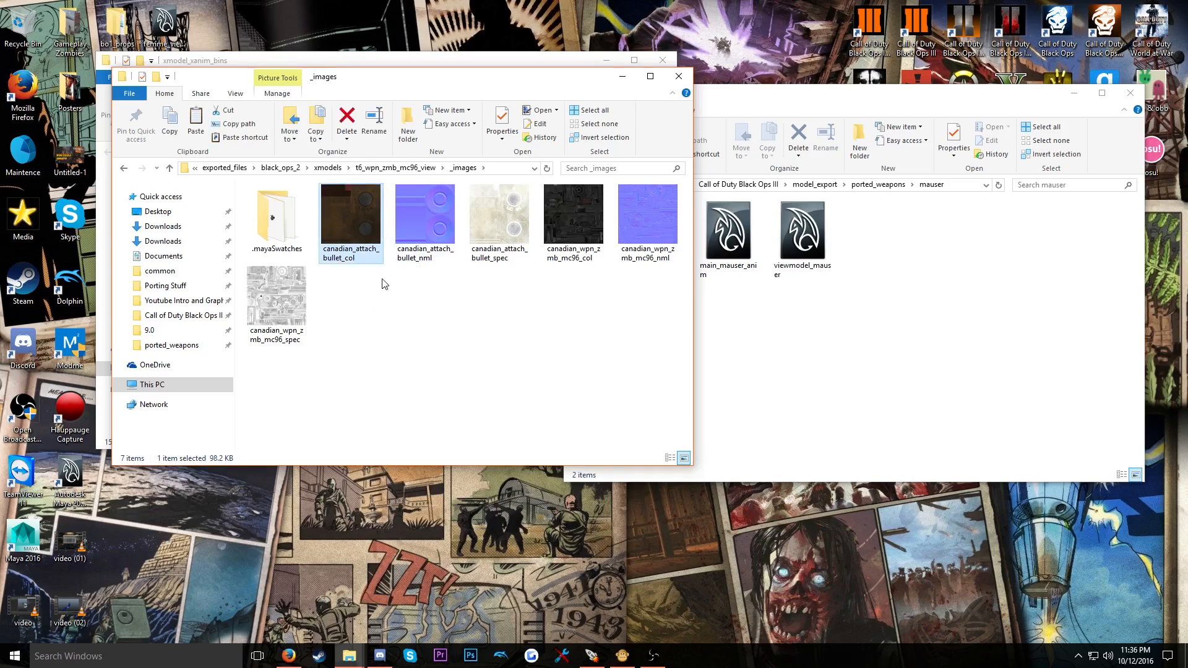
right_click(376, 251)
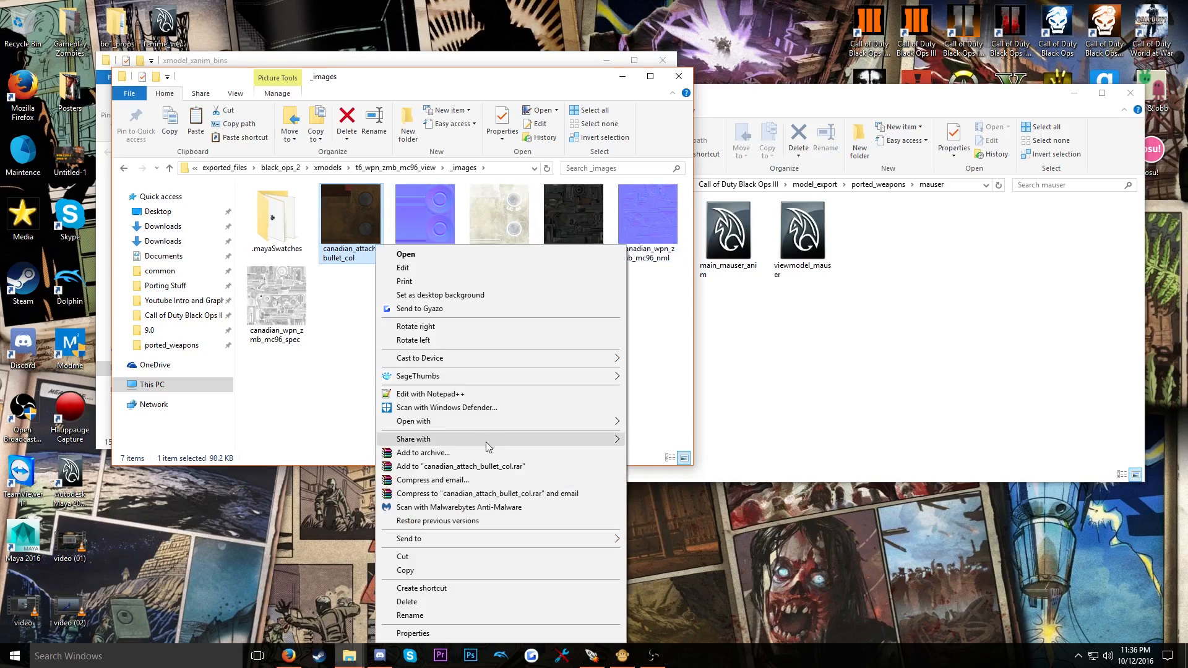
click(445, 634)
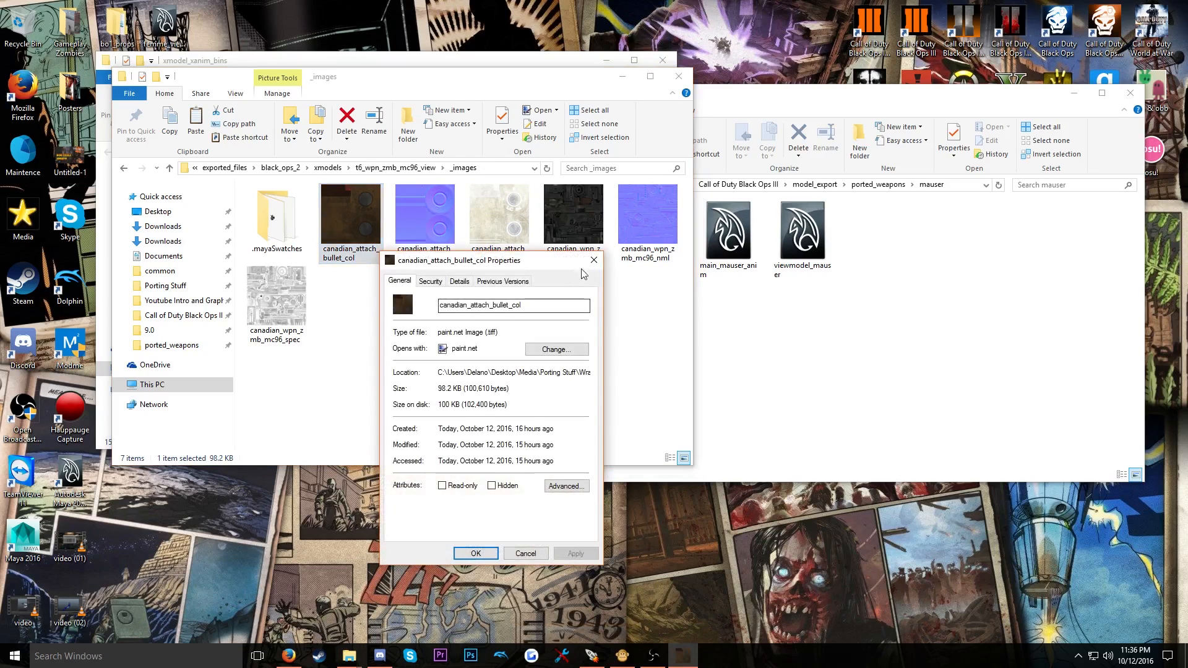
click(594, 260)
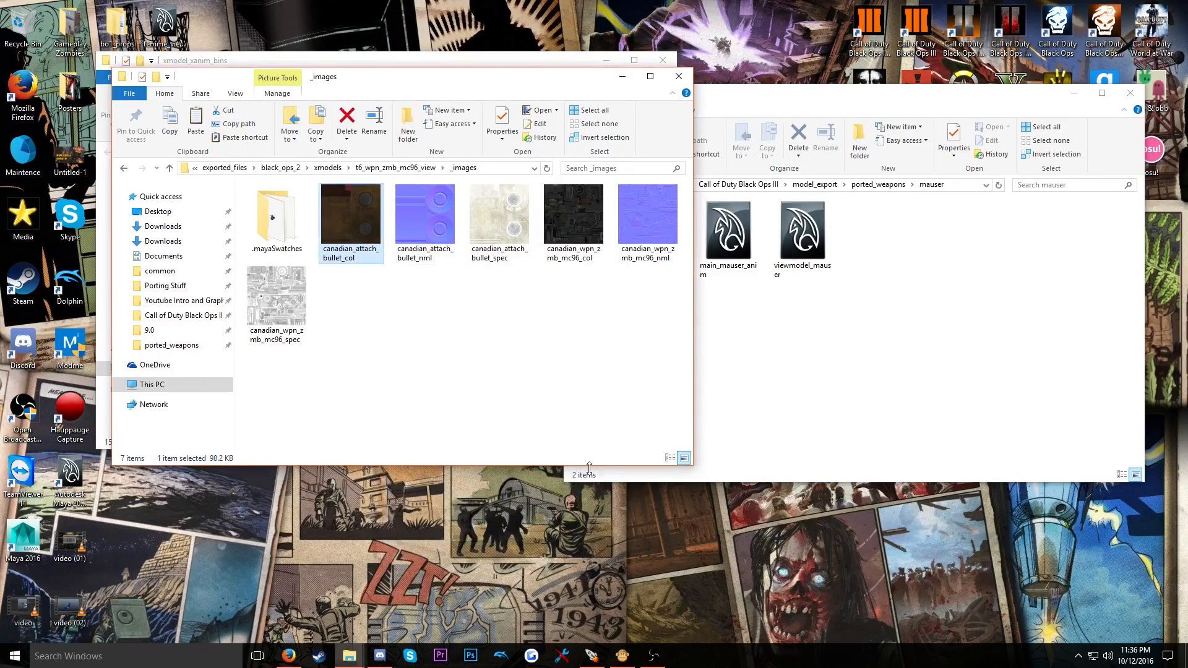
Launch Kronos from its folder and open its image converter beside the _images window
key(super)
text(Krono)
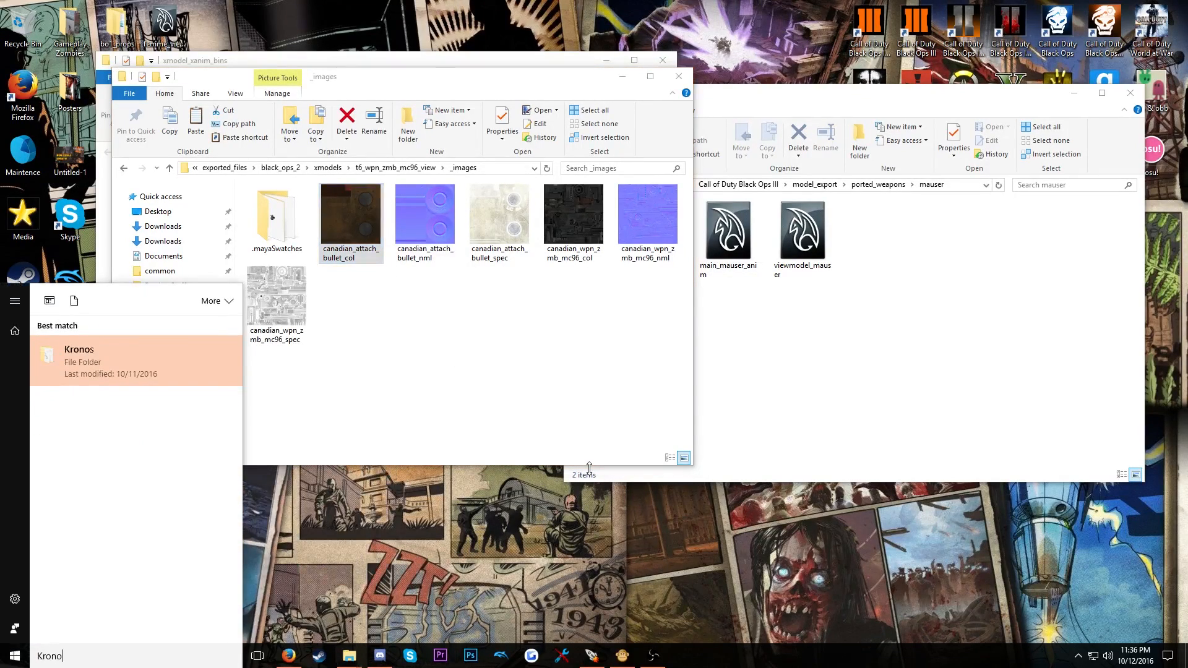
key(Return)
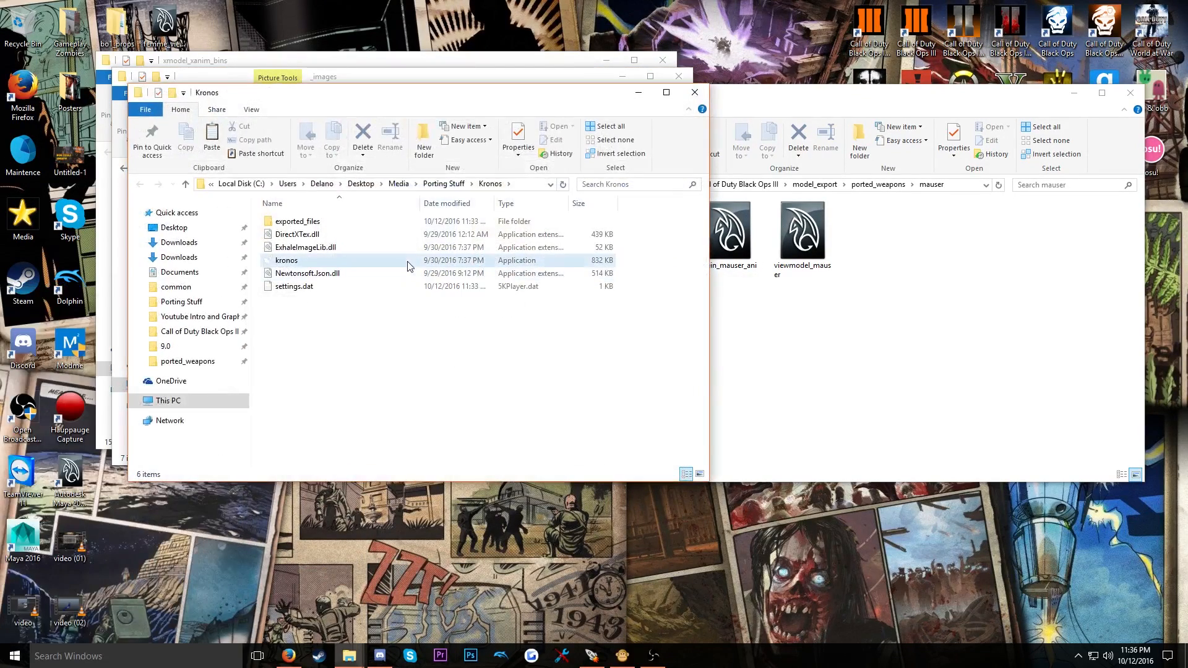
click(409, 260)
click(695, 93)
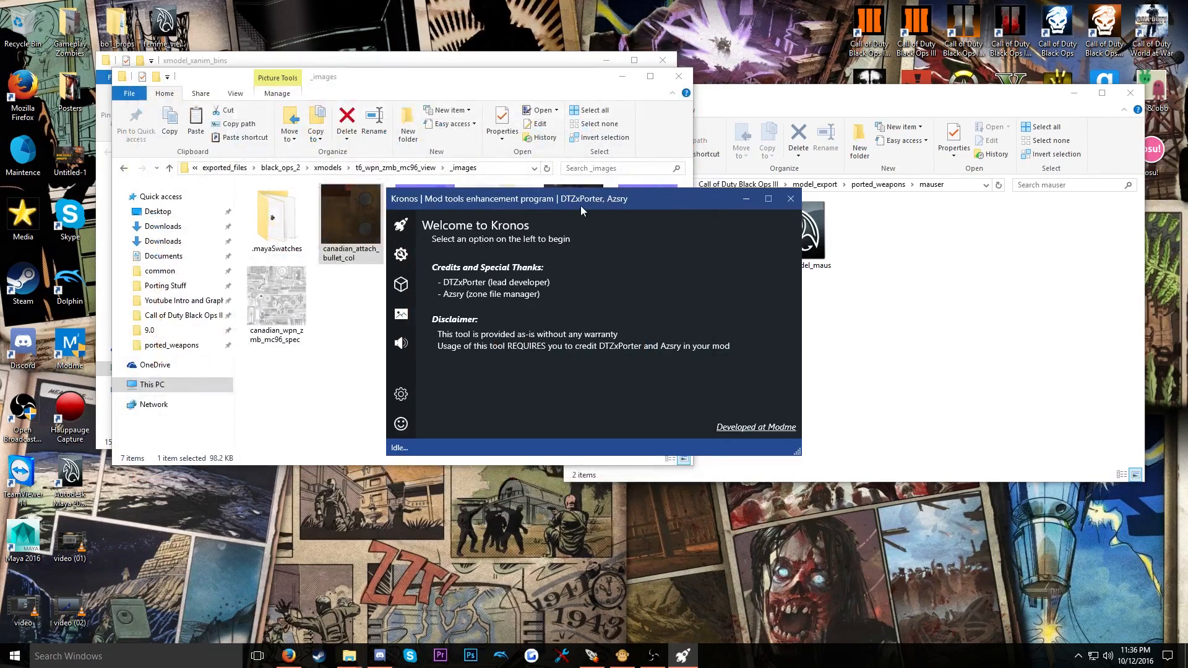
drag(585, 208, 826, 198)
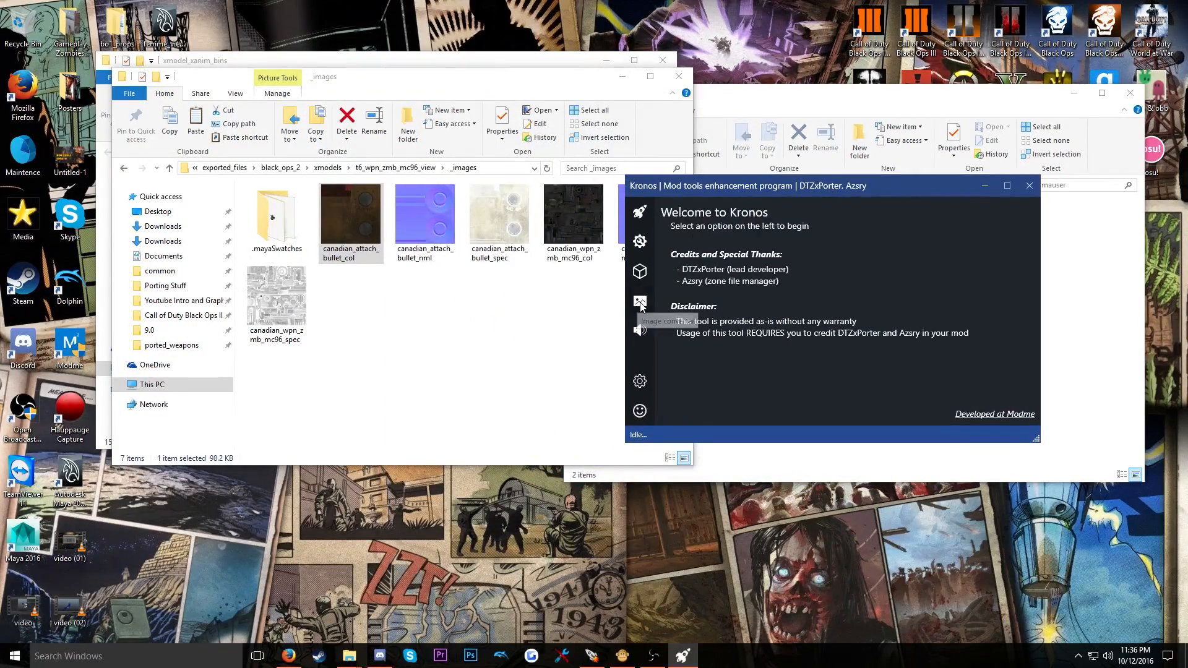
click(640, 302)
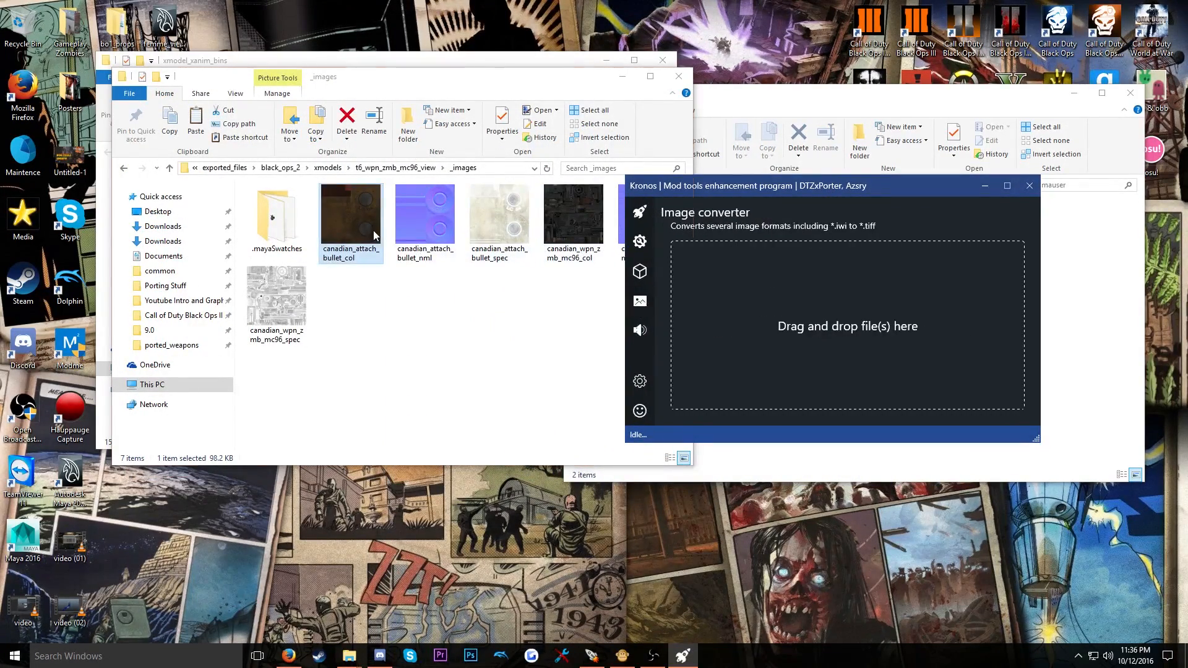
Copy the six canadian_attach_bullet and canadian_wpn_zmb_mc96 images from _images into the mauser folder under model_export\ported_weapons
shift+click(277, 297)
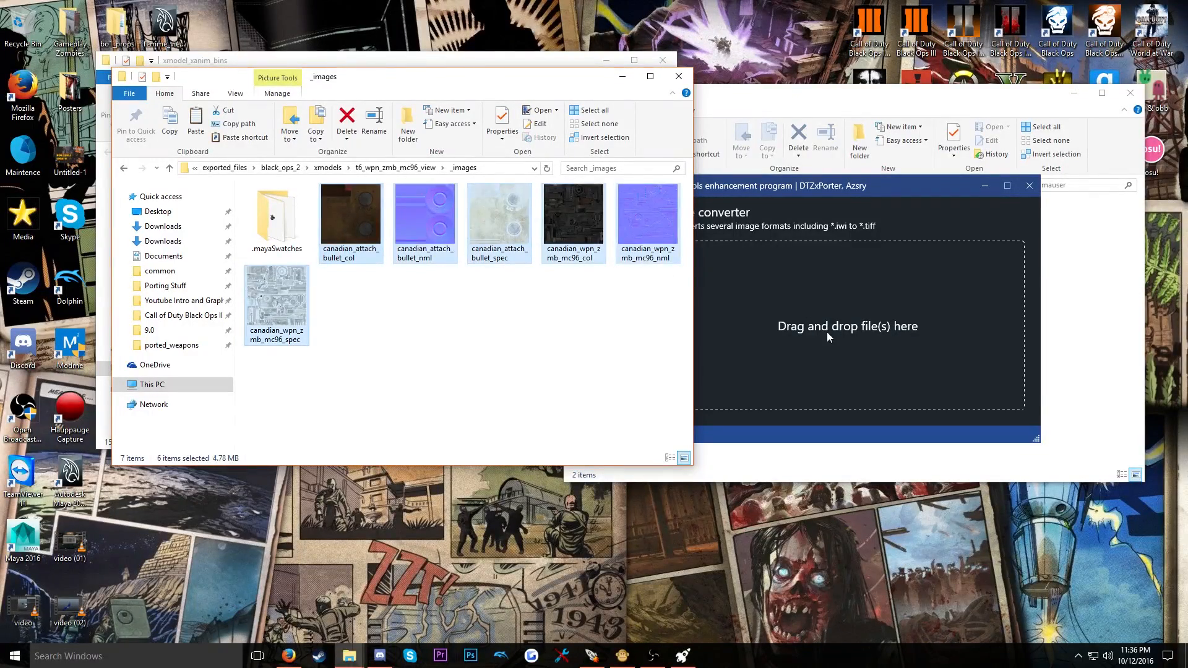
click(1029, 186)
drag(548, 77, 536, 80)
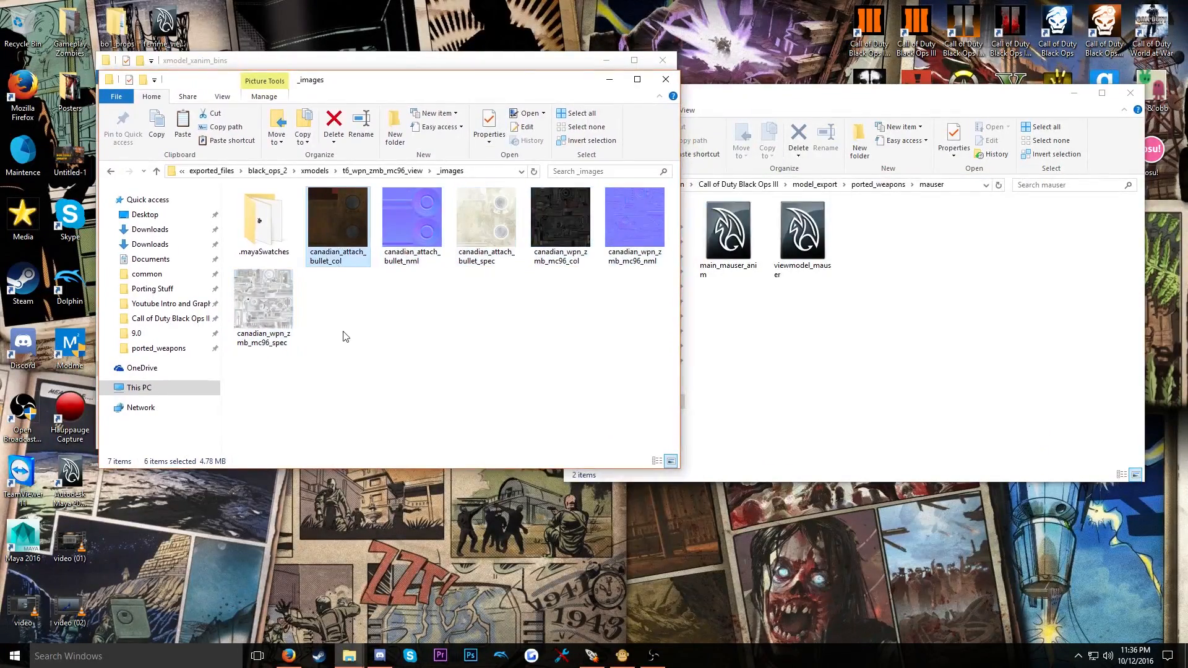
click(875, 323)
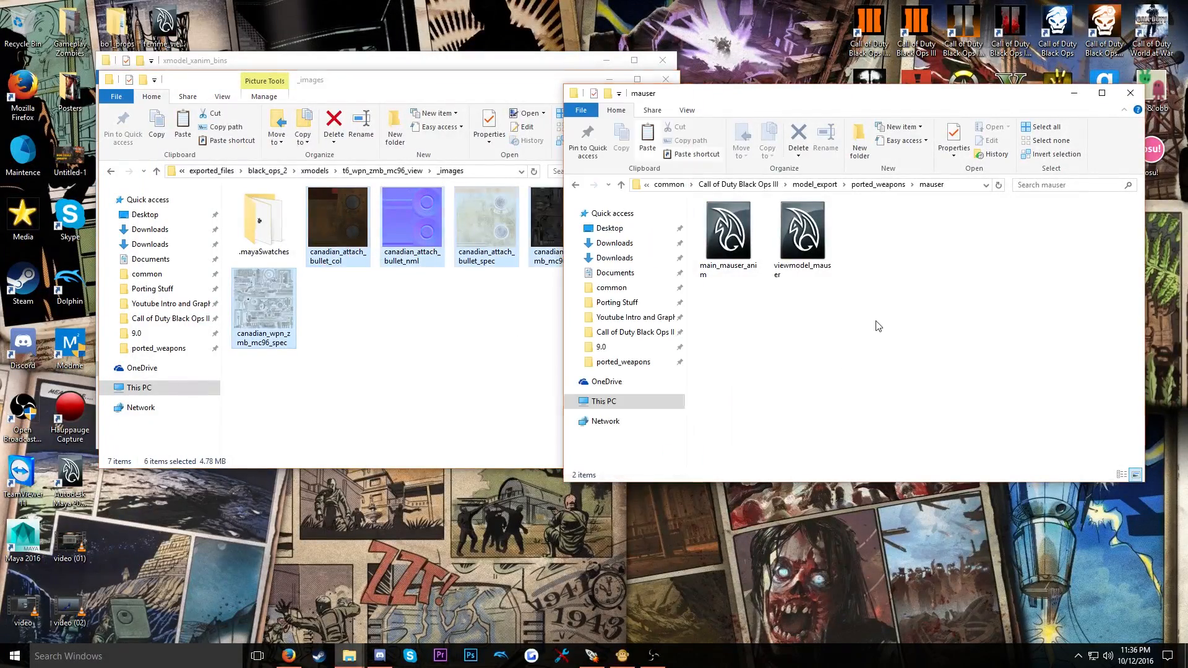
key(ctrl+v)
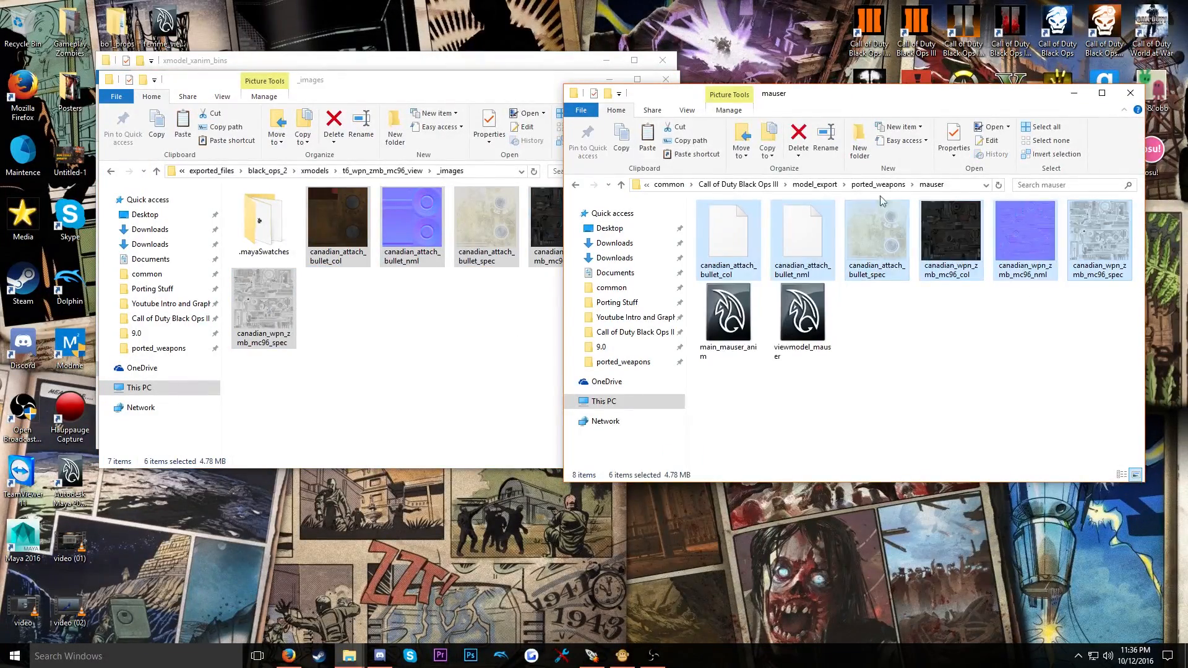
click(907, 311)
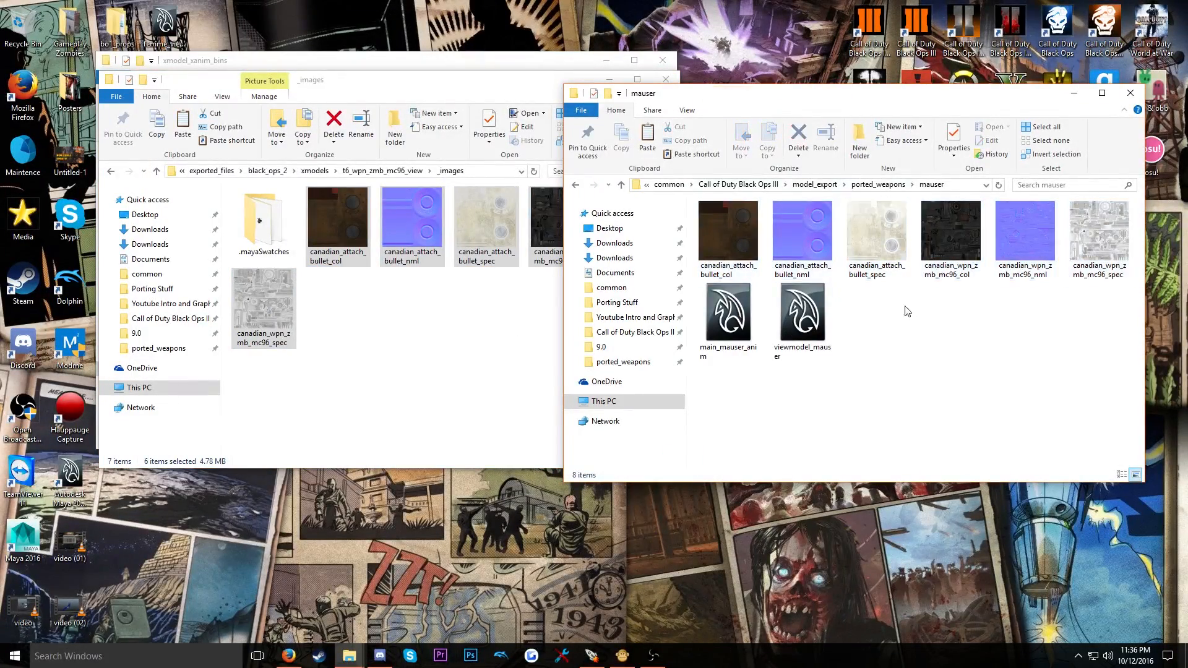
Create a new folder named mauser in the xanim_export\ported_weapons folder of Call of Duty Black Ops III
click(767, 185)
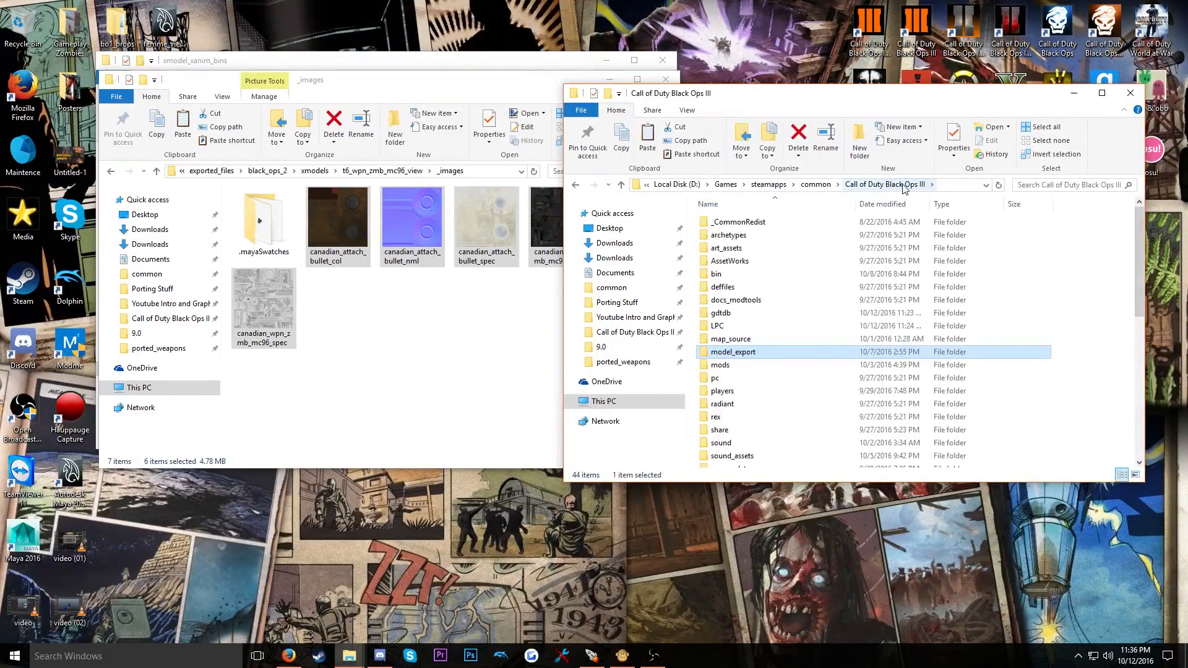
click(665, 79)
scroll(767, 390, down, 5)
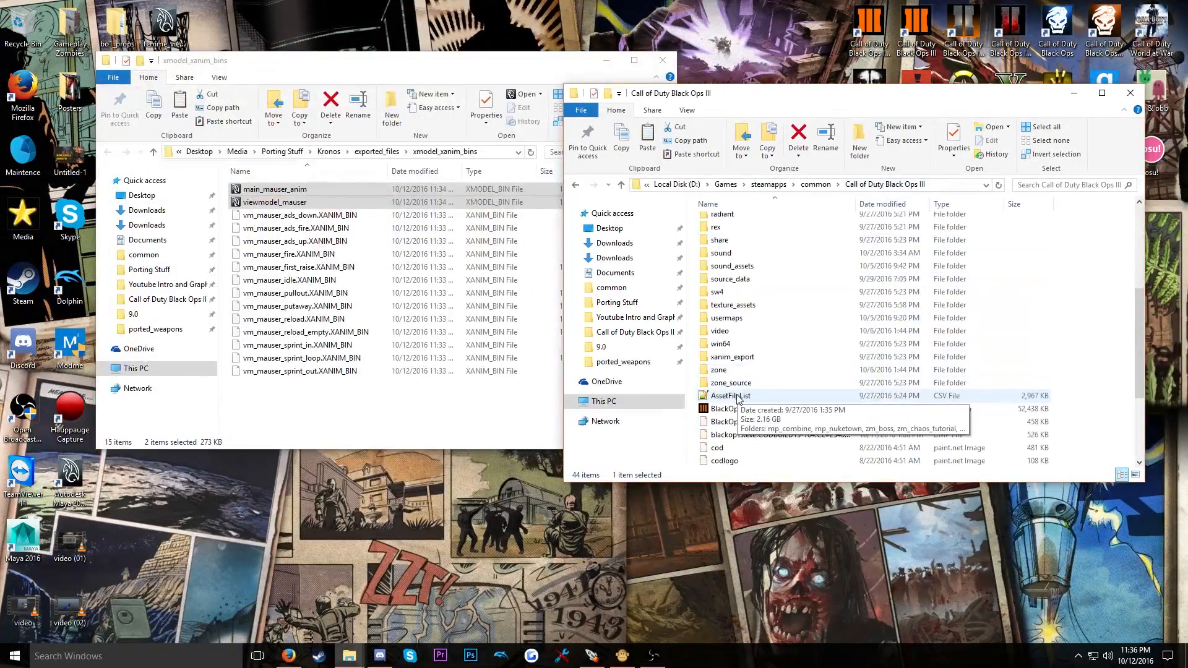
double_click(729, 359)
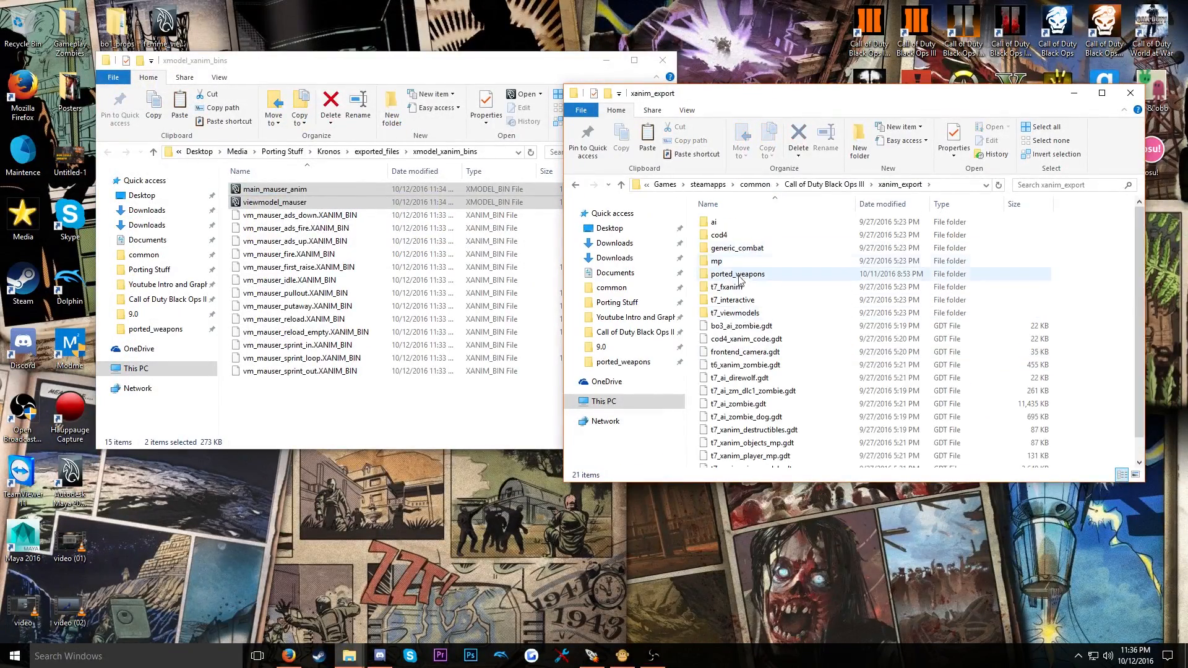
click(733, 276)
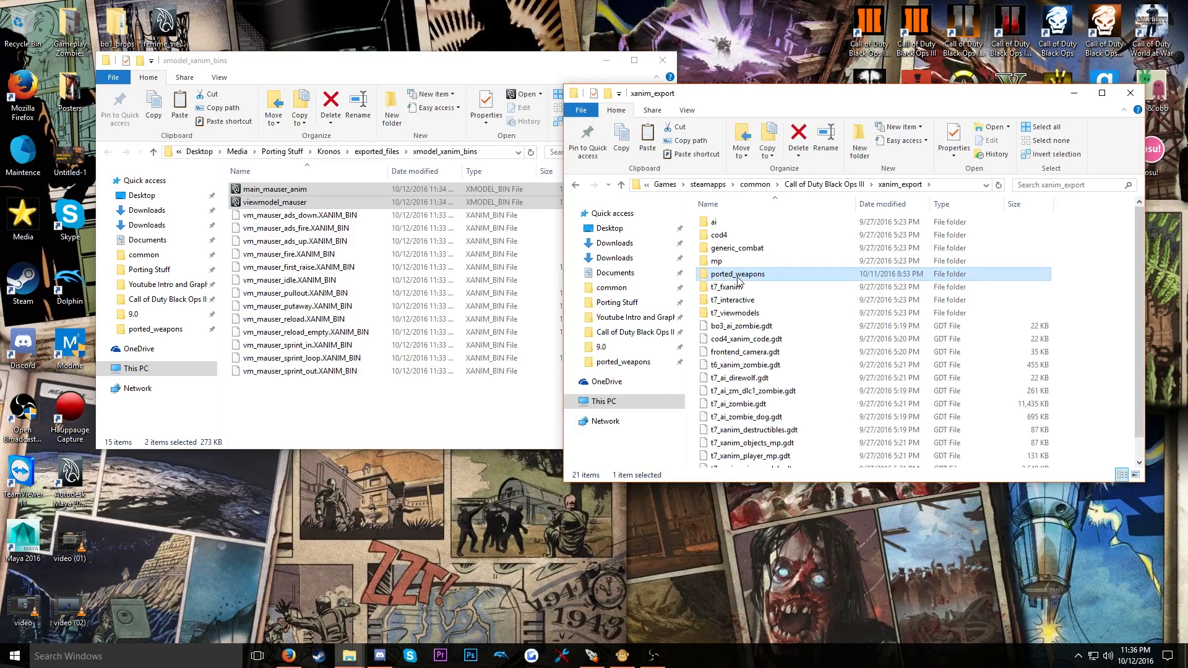
double_click(738, 276)
right_click(743, 350)
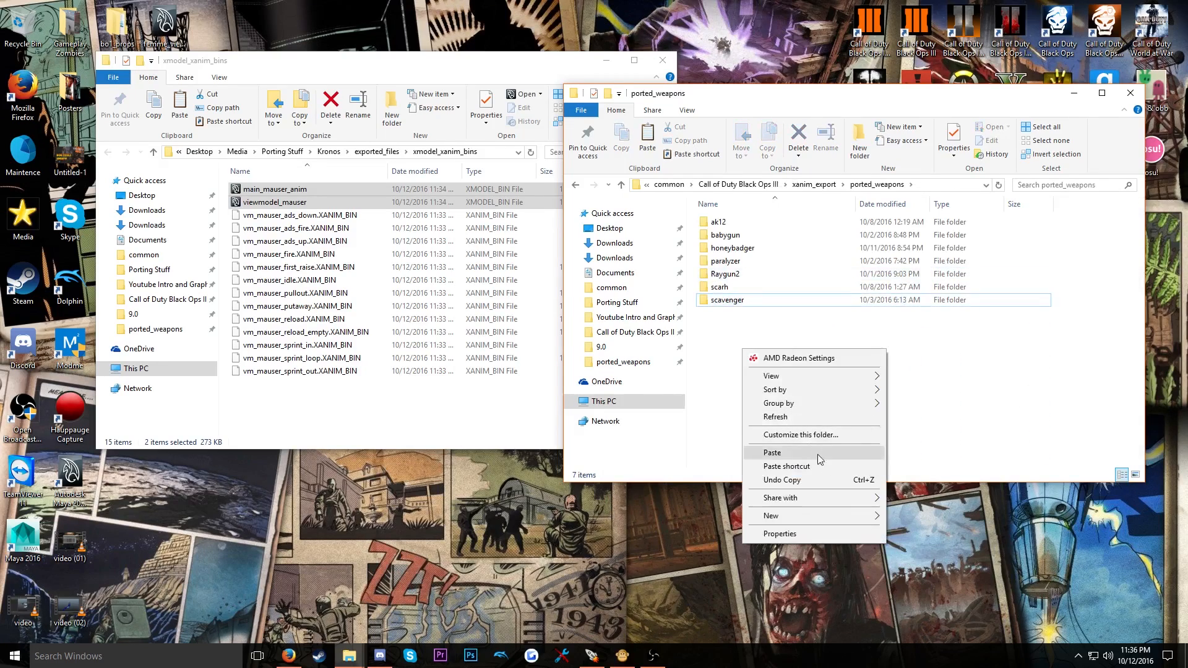
mouse_move(773, 516)
click(916, 349)
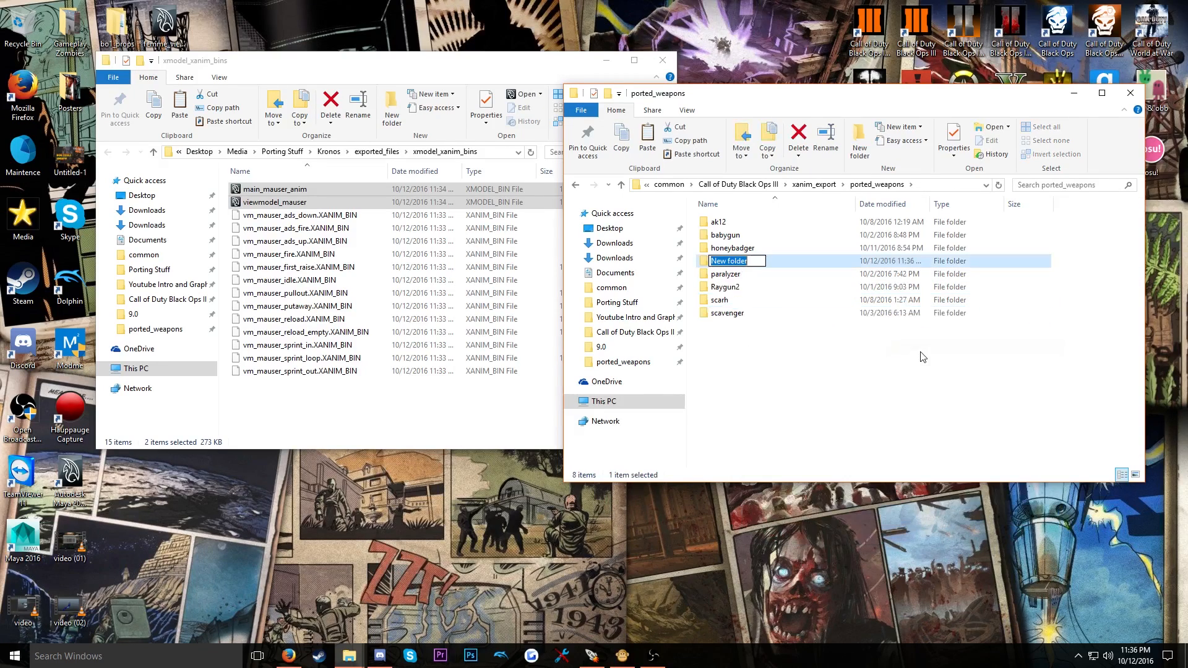
text(mauser)
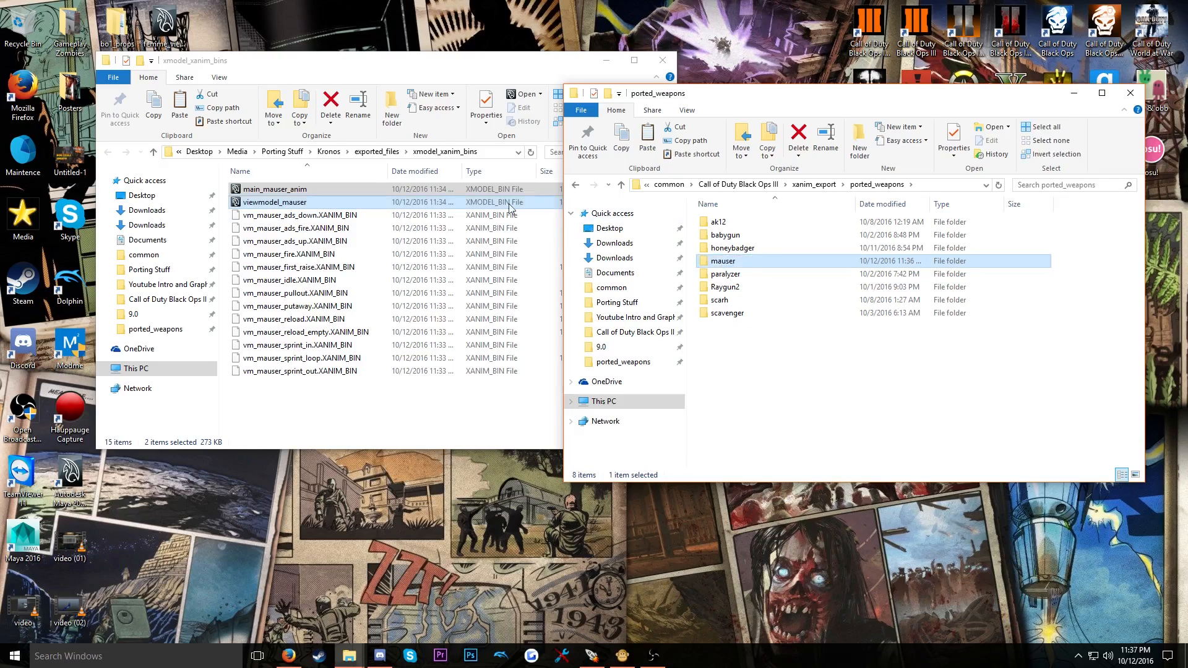
Copy all vm_mauser XANIM_BIN files from xmodel_xanim_bins into the new xanim_export mauser folder and close both folder windows
click(297, 215)
shift+click(332, 372)
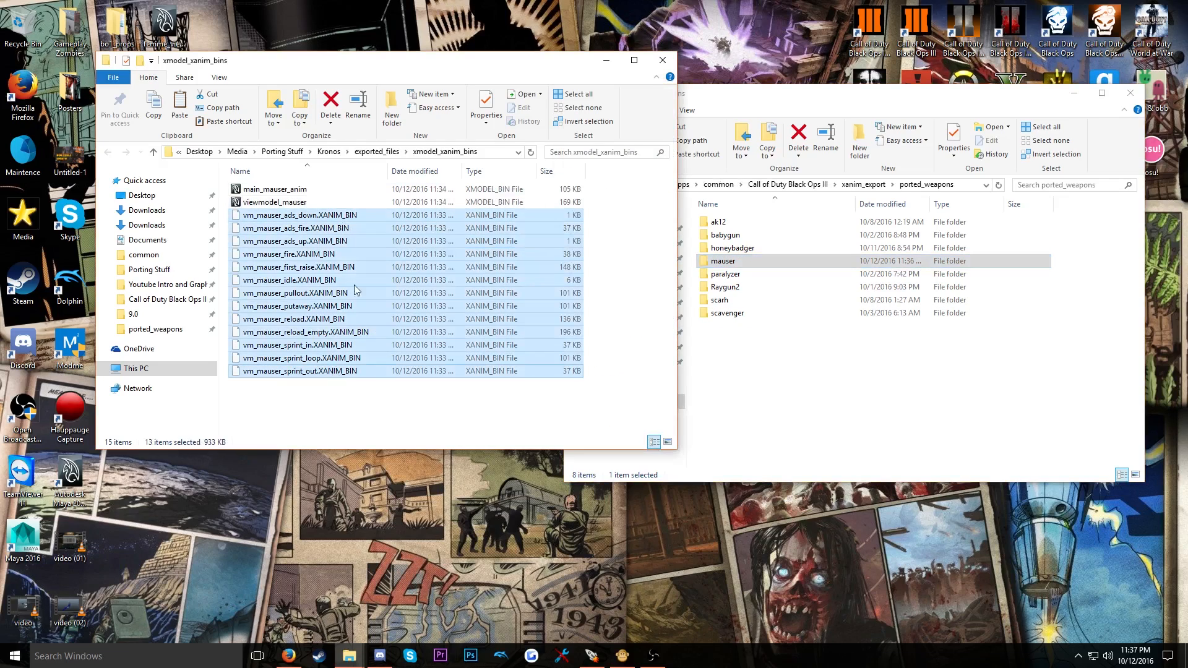
click(325, 217)
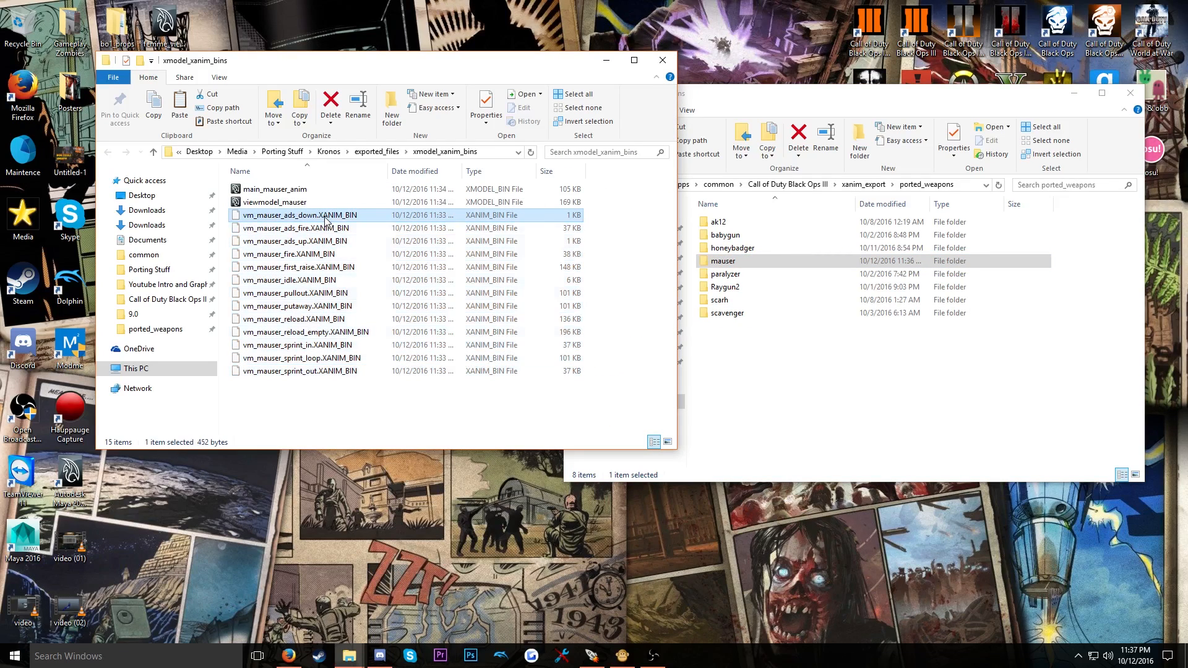
shift+click(362, 367)
double_click(743, 261)
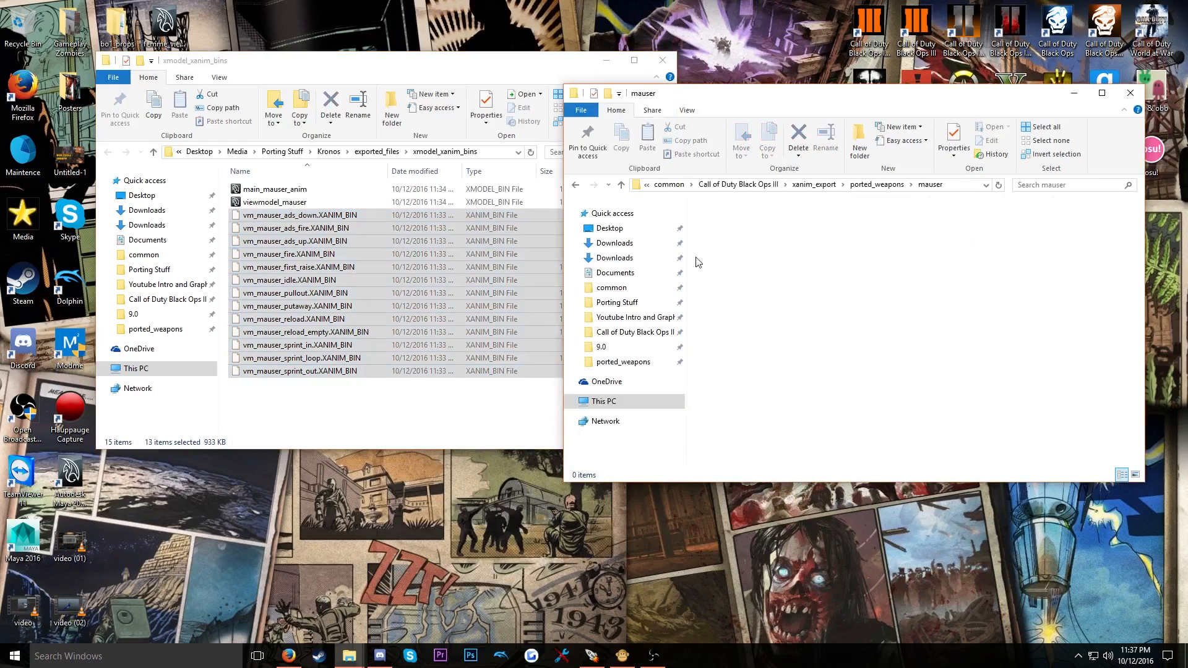
key(ctrl+v)
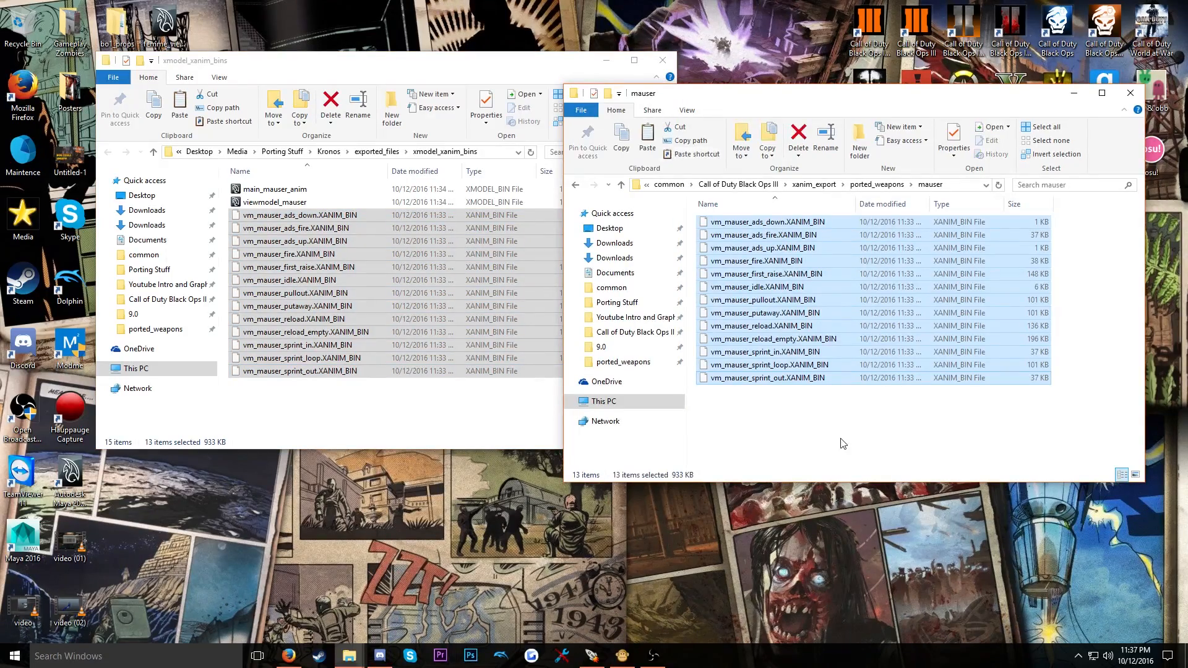
click(662, 60)
click(1129, 94)
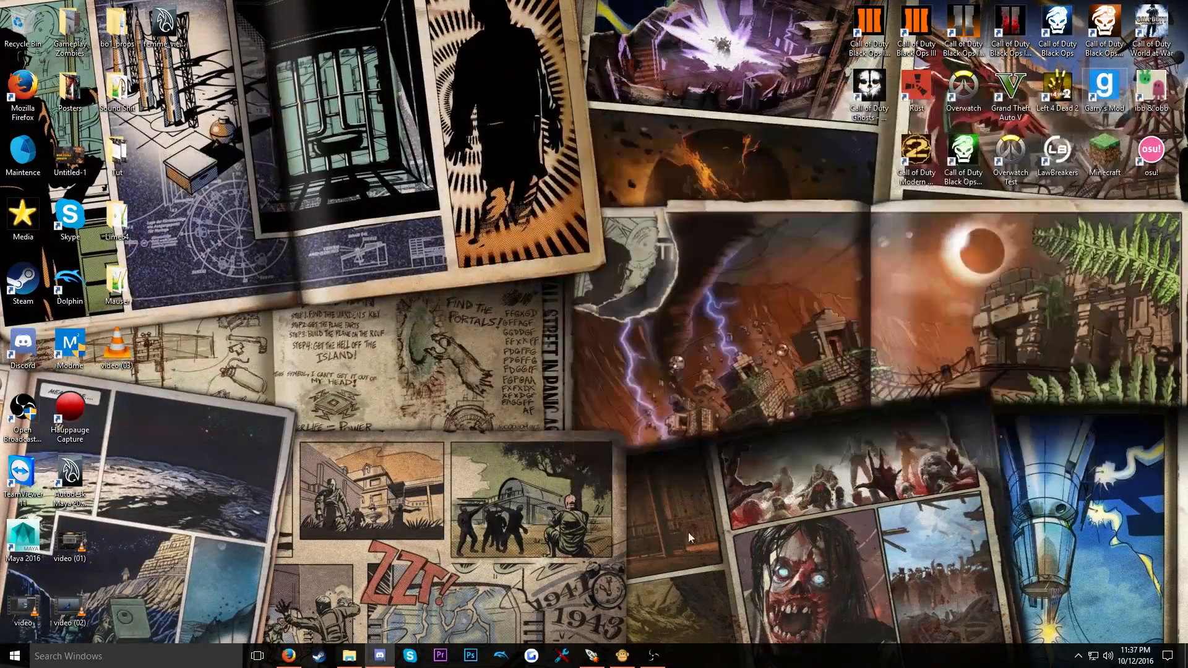
Switch to Asset Property Editor and collapse the canadian_weapons GDT in the asset list
click(624, 657)
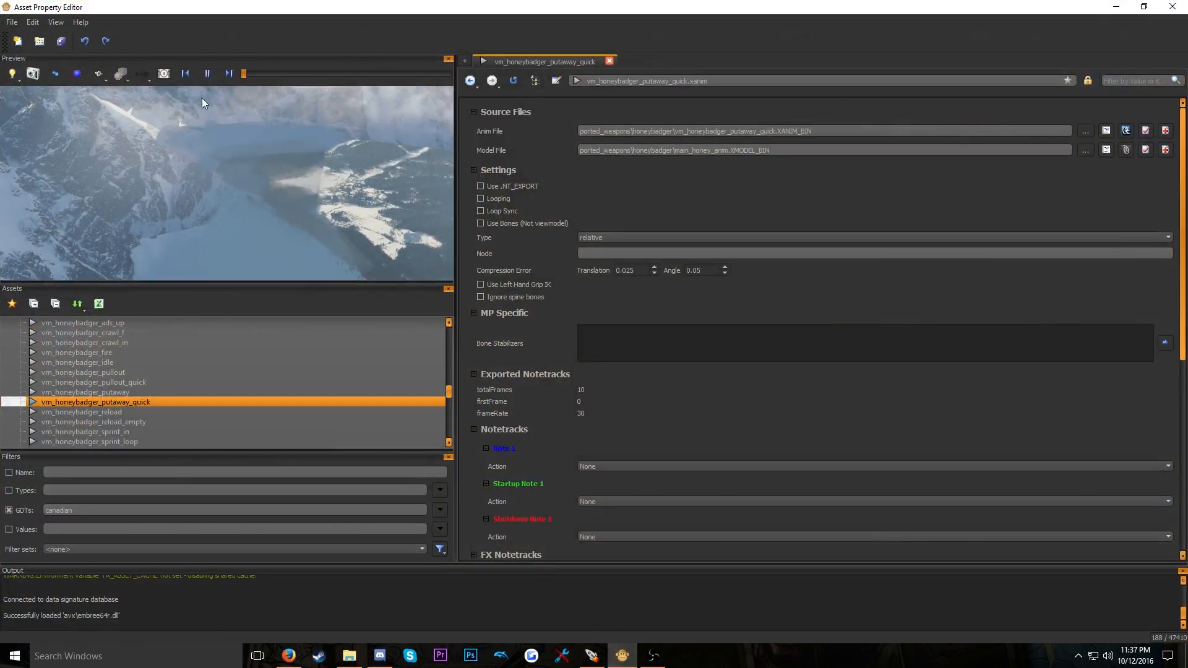
scroll(158, 364, up, 10)
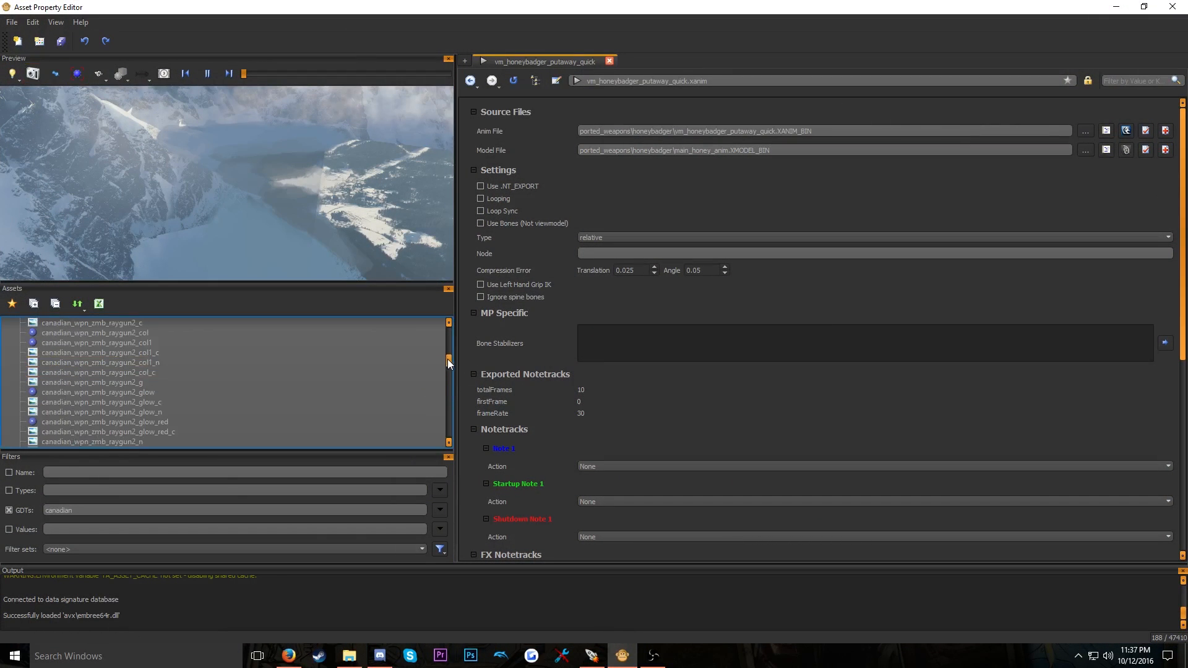
drag(447, 359, 453, 317)
click(7, 323)
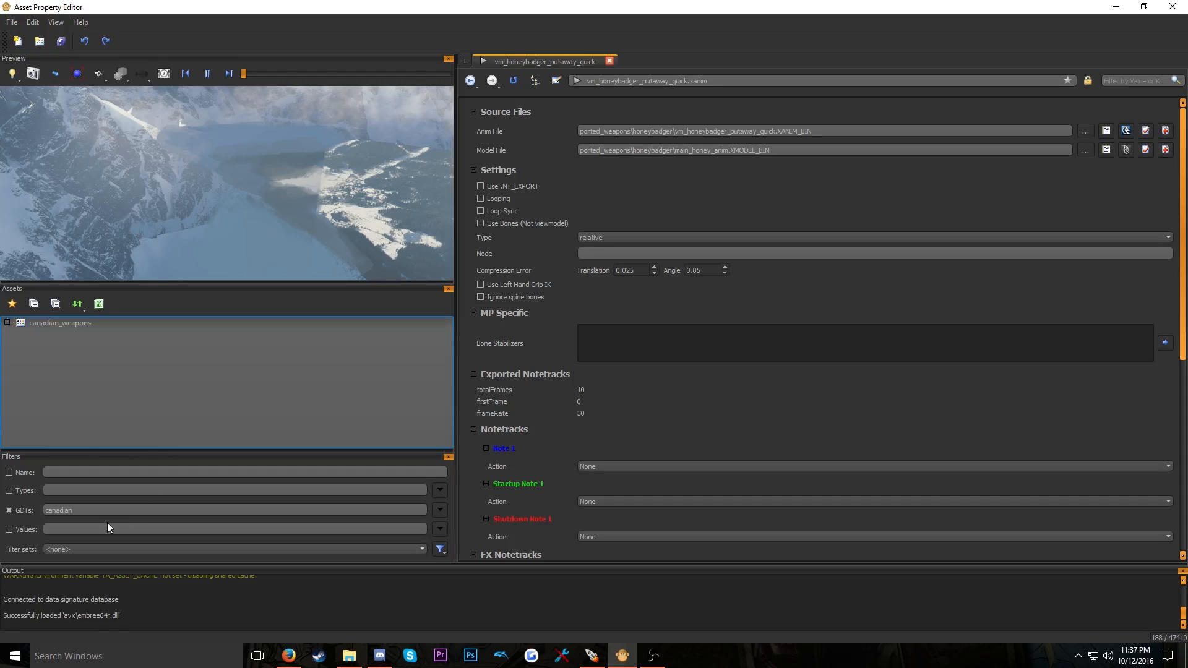
Clear the canadian text from the GDTs filter and collapse all GDT groups in the asset list
drag(65, 510, 17, 473)
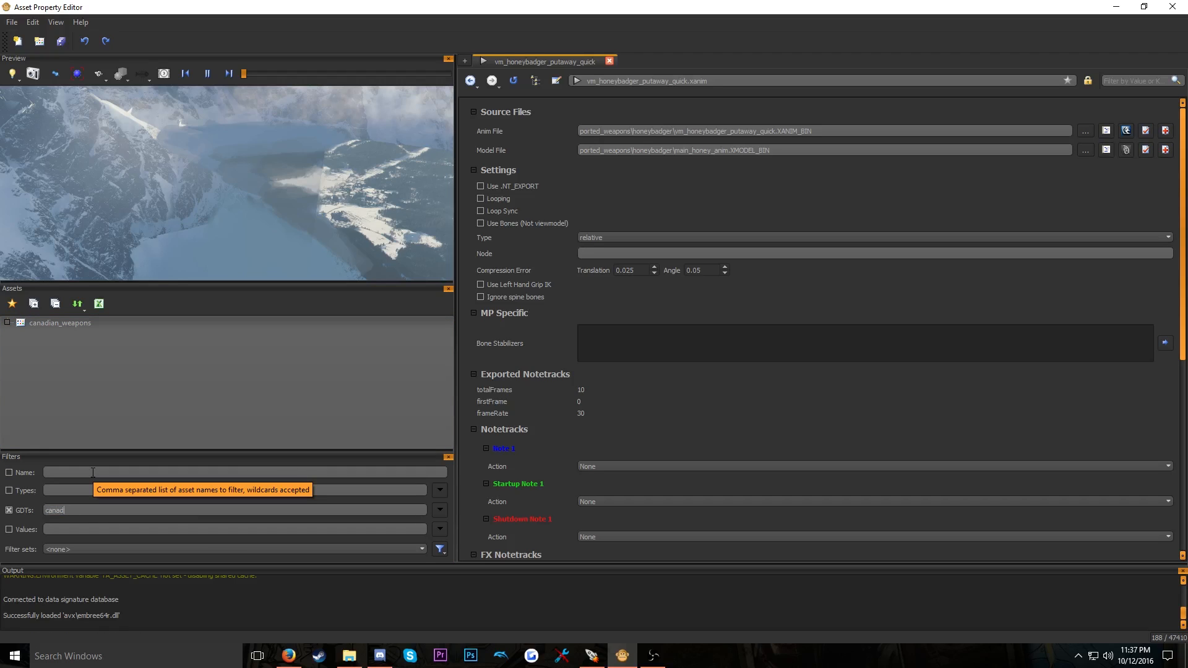
key(BackSpace)
key(BackSpace)
key(BackSpace)
key(BackSpace)
key(BackSpace)
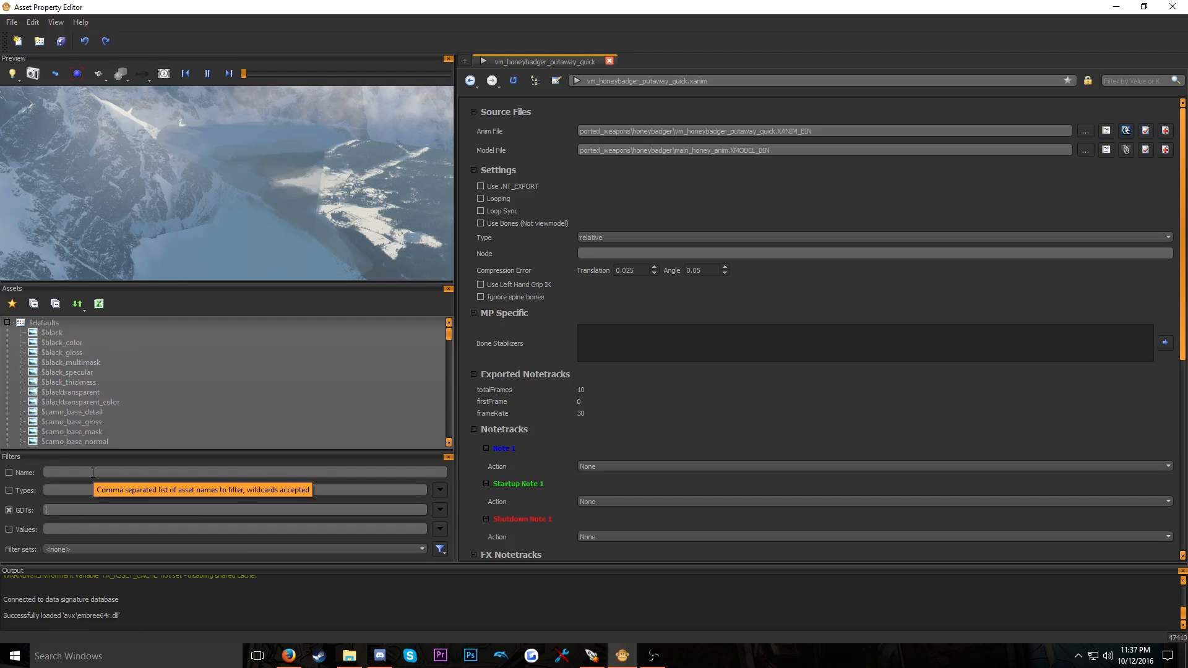
click(54, 303)
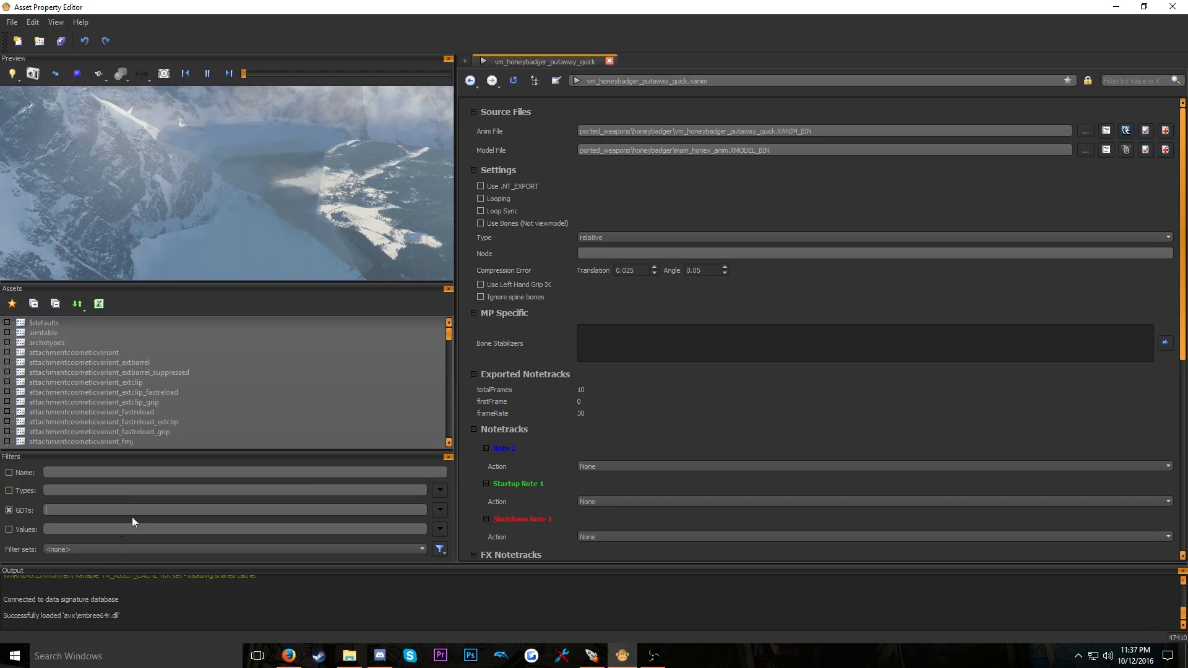
click(84, 305)
click(78, 303)
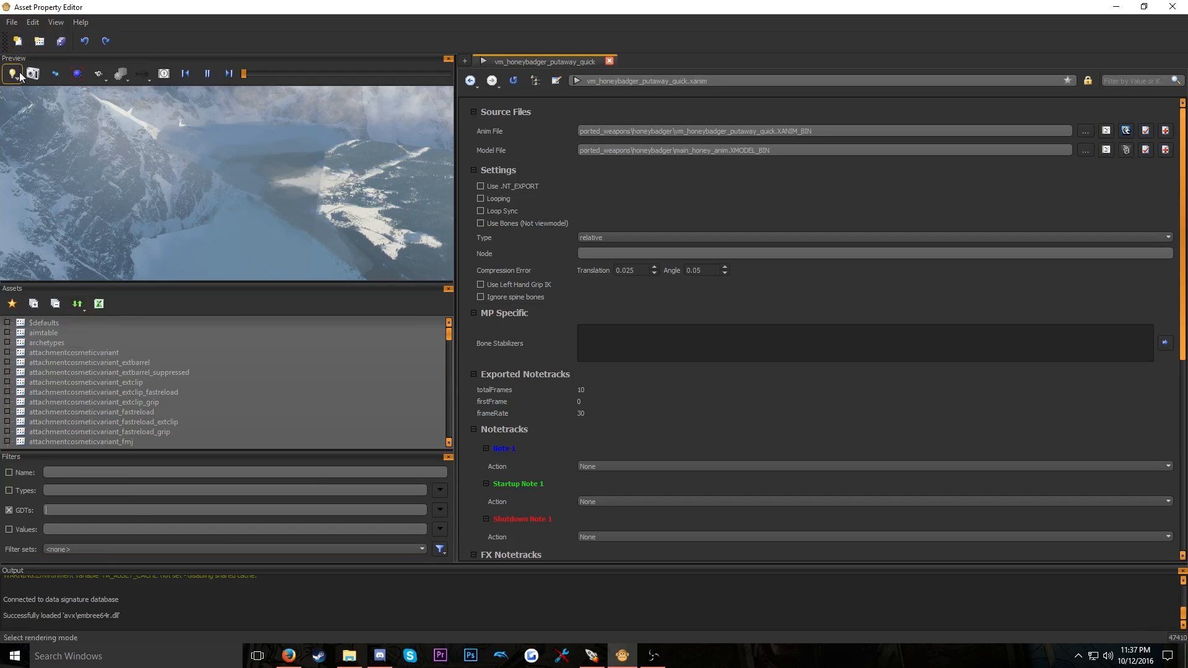
click(26, 39)
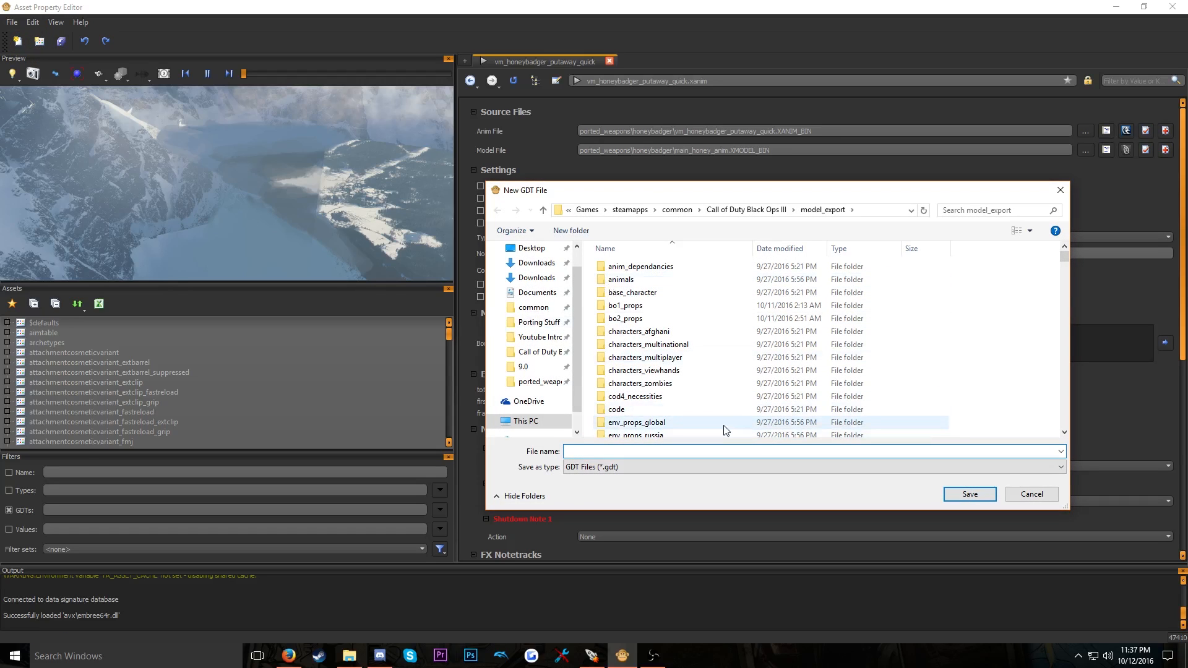
text(mauser)
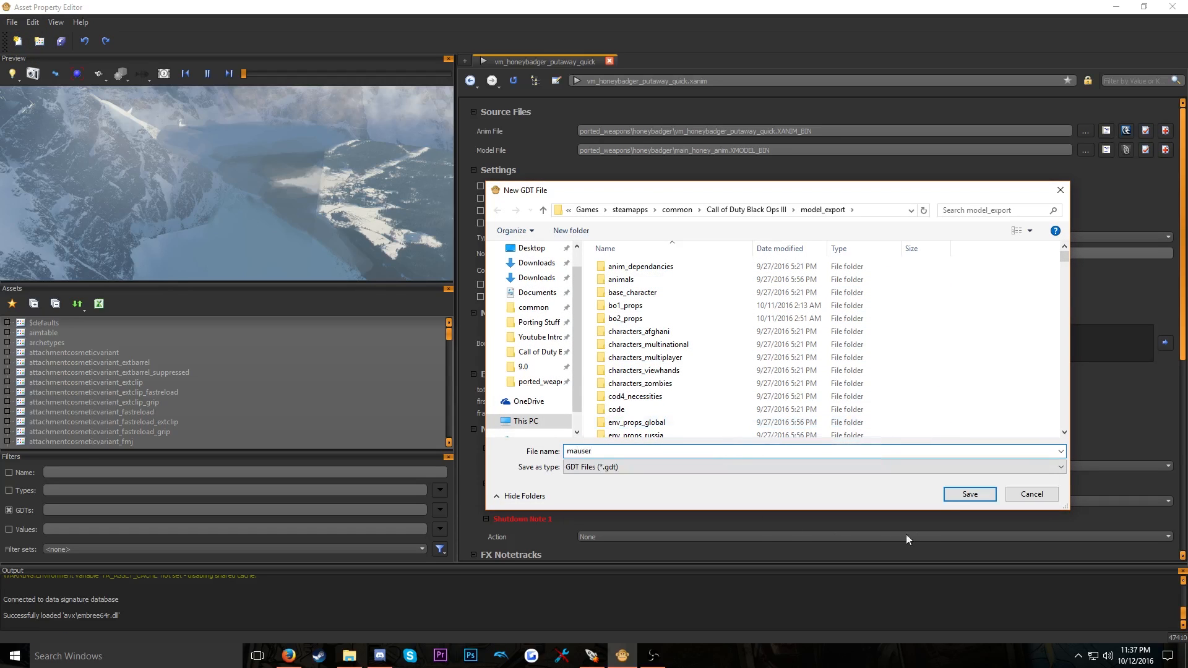
click(1060, 192)
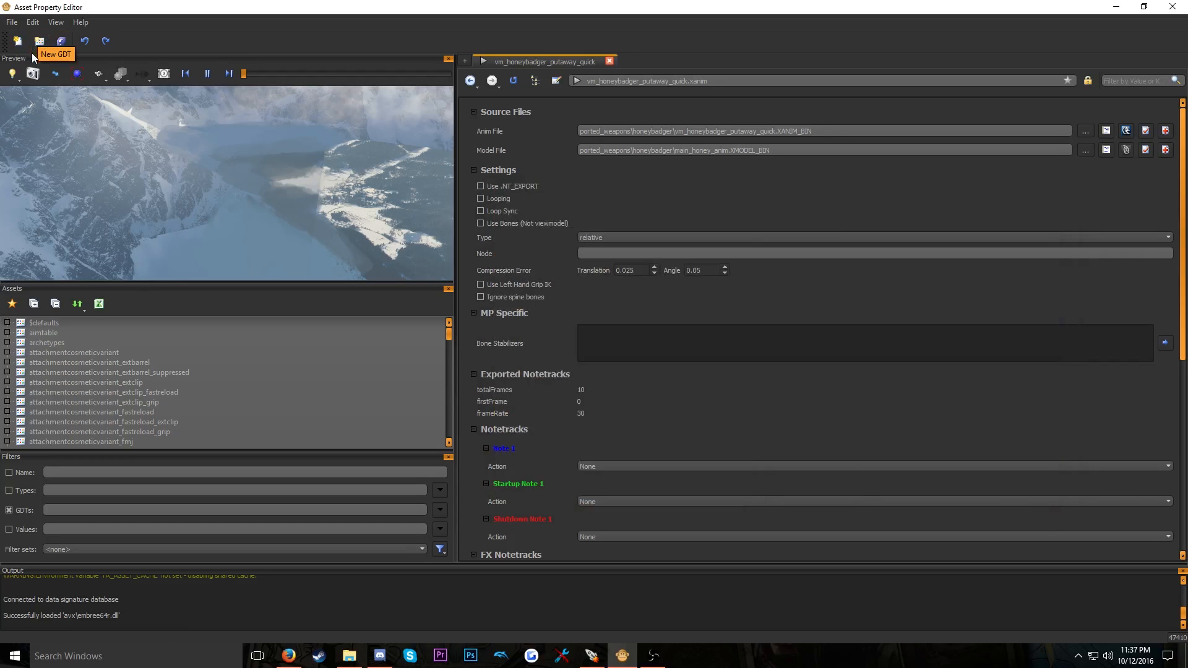
Create a new GDT file named mauser in the model_export folder
click(40, 43)
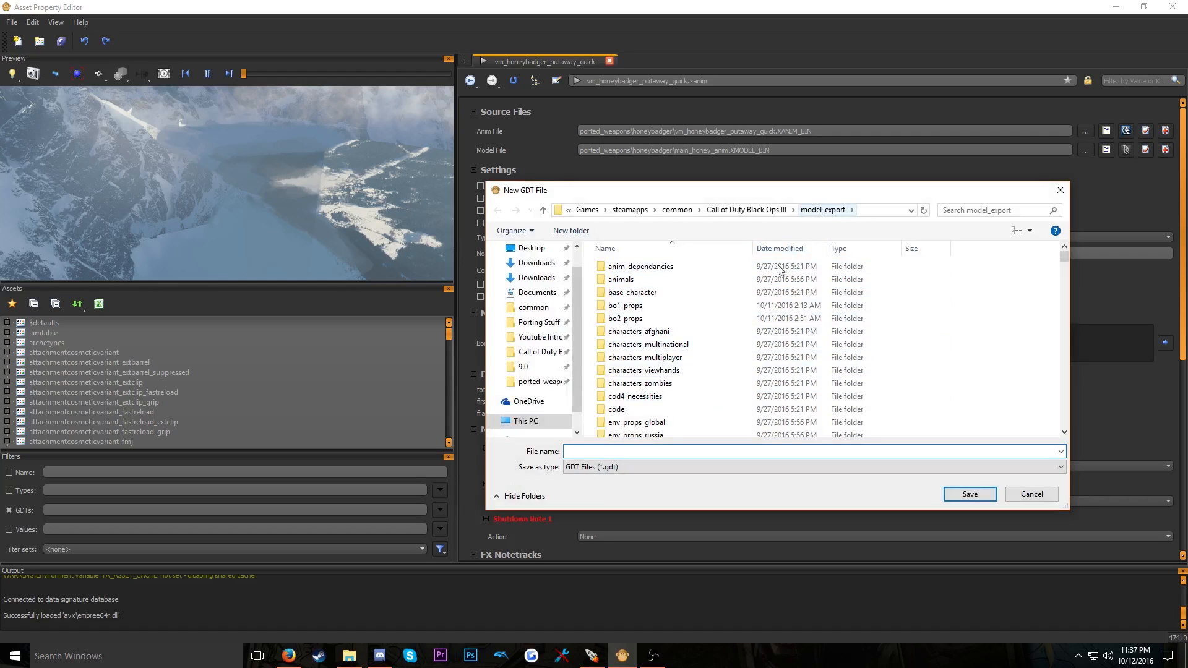
text(mauser)
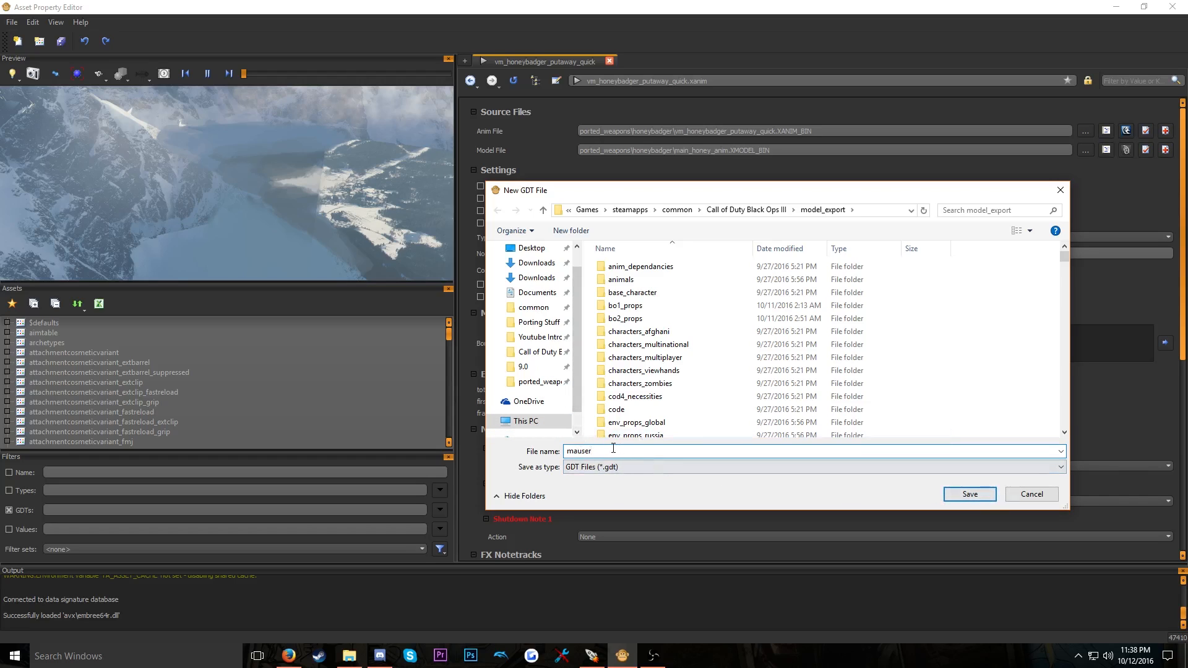
click(986, 496)
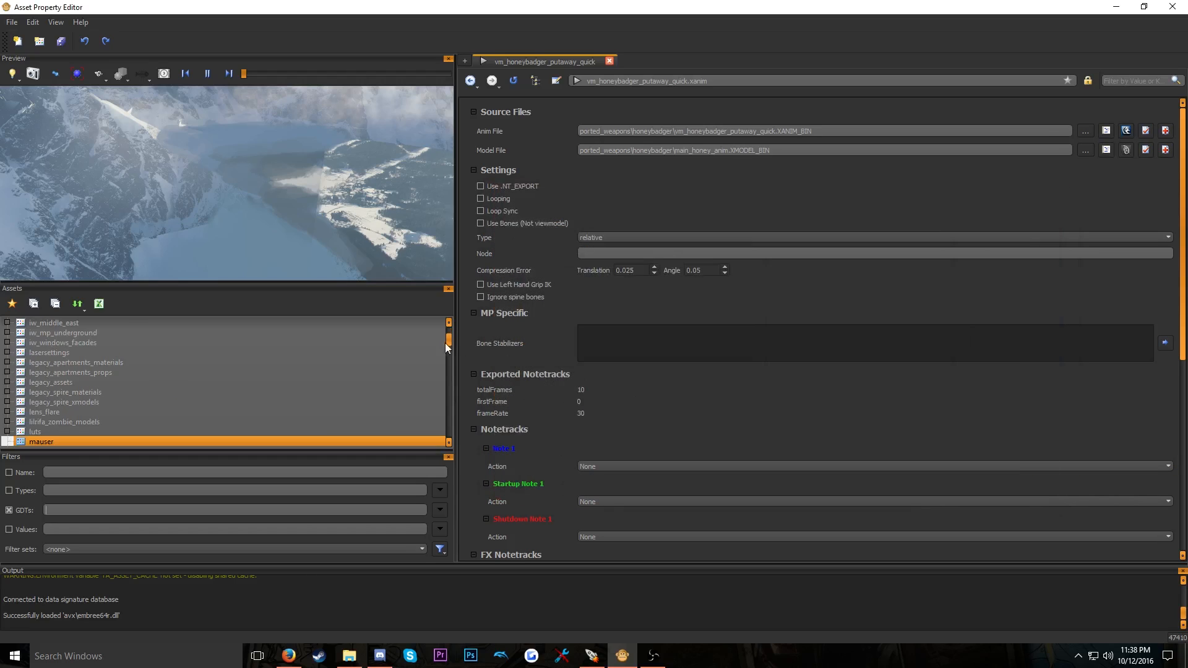
Filter the asset list to show only the mauser GDT
scroll(178, 366, down, 3)
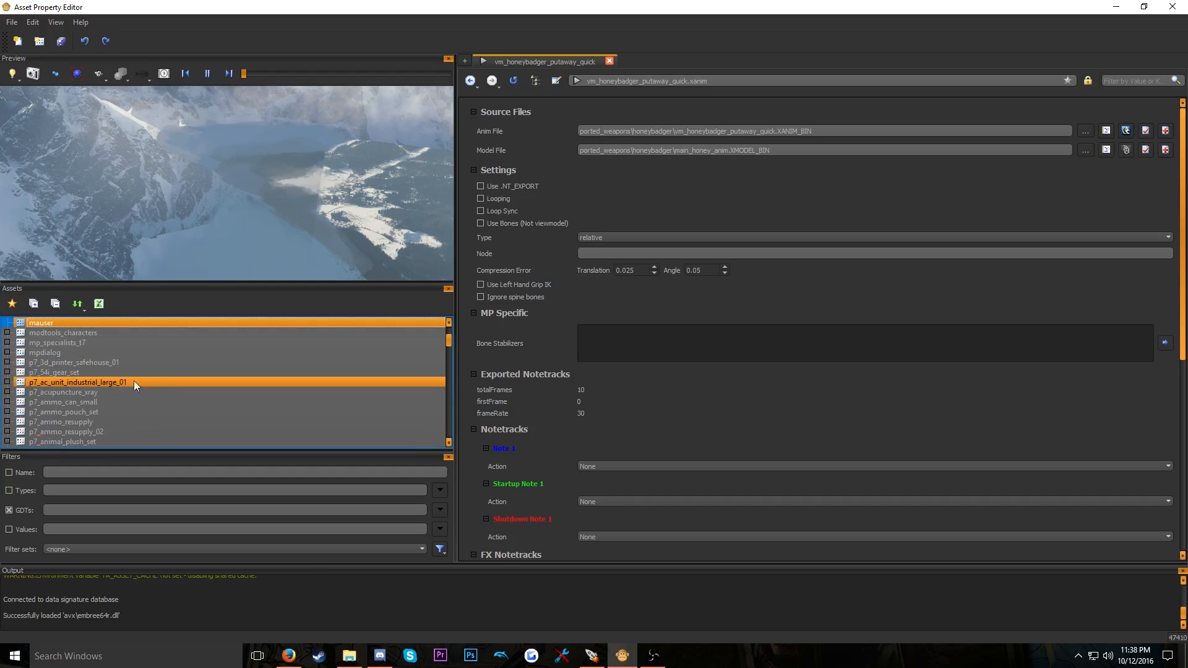
click(64, 511)
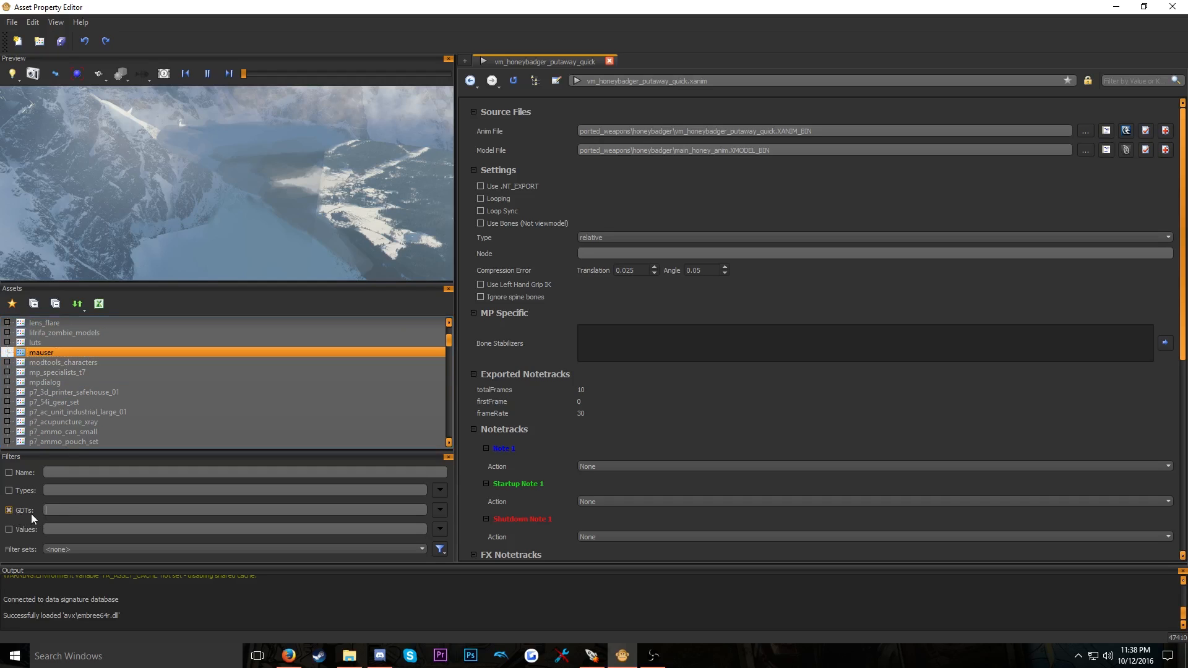
text(mauser)
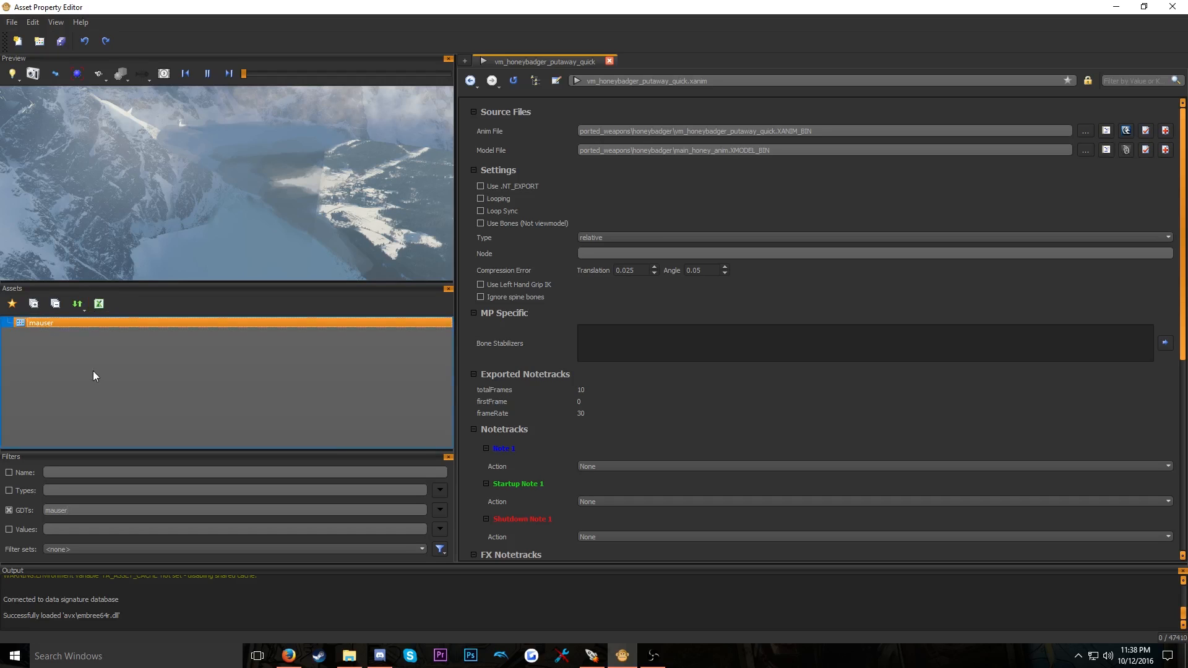
Create a new xmodel asset named viewmodel_mauser in the mauser GDT
right_click(44, 326)
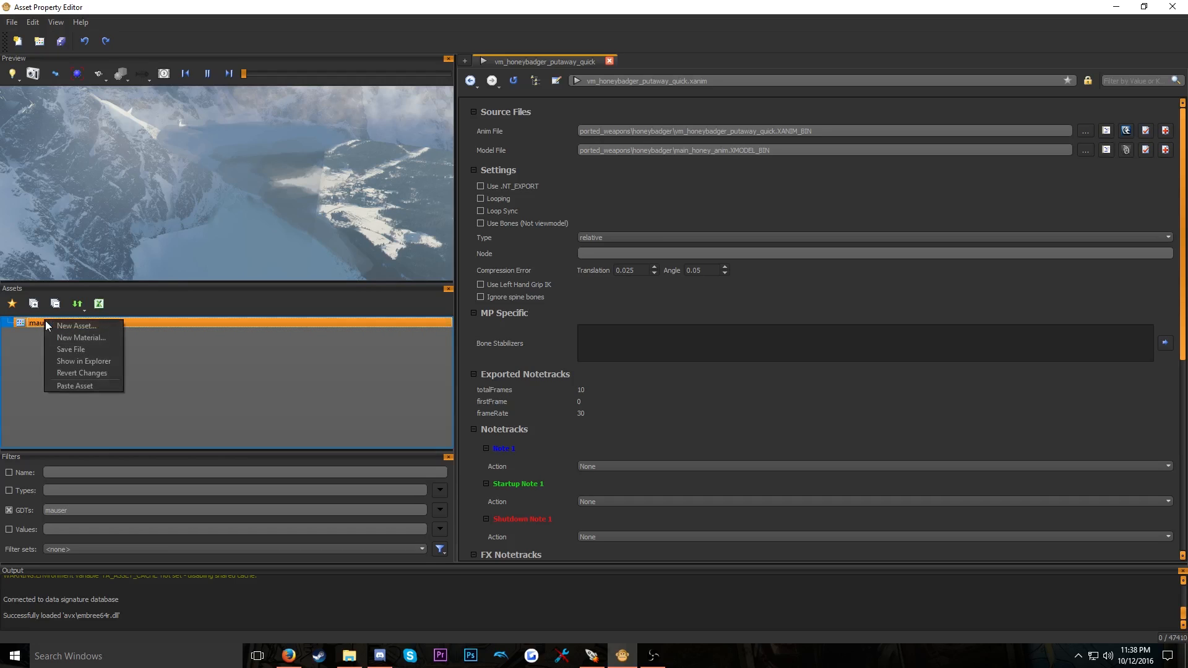
click(62, 322)
click(563, 320)
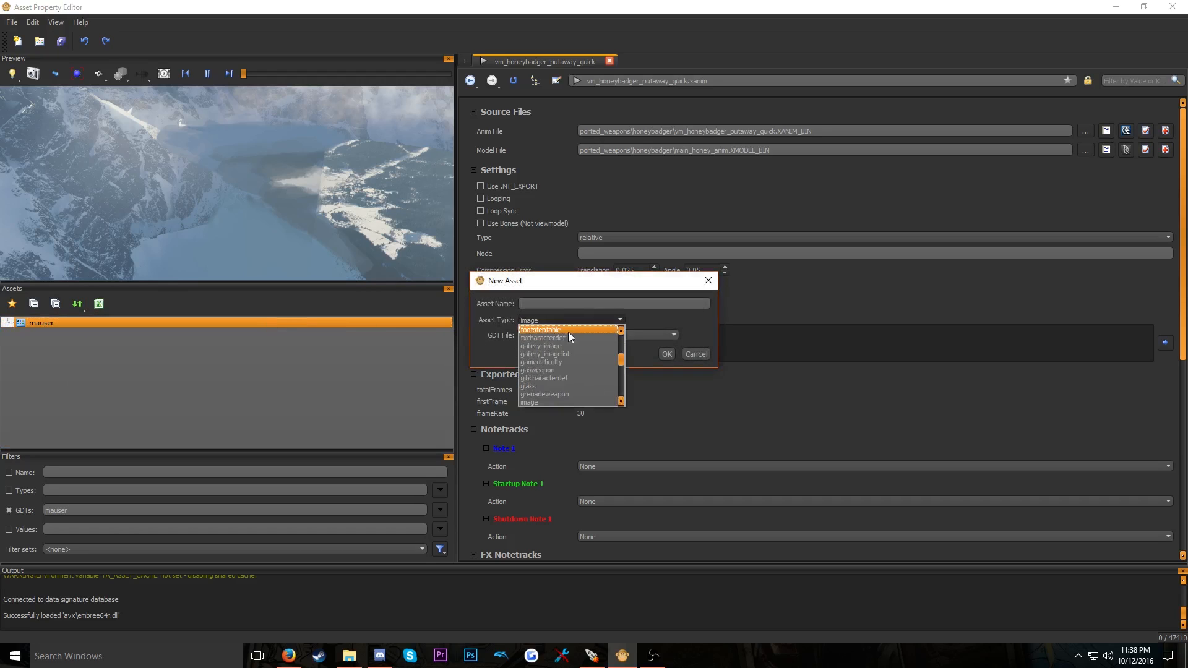
drag(621, 360, 621, 387)
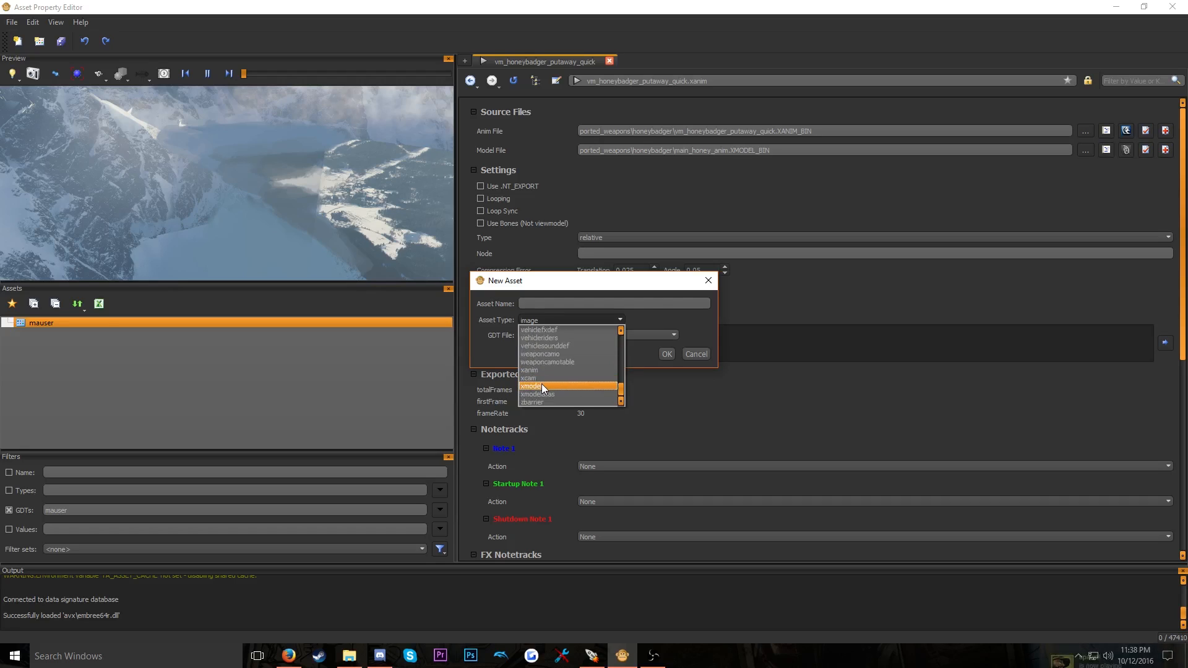
click(541, 385)
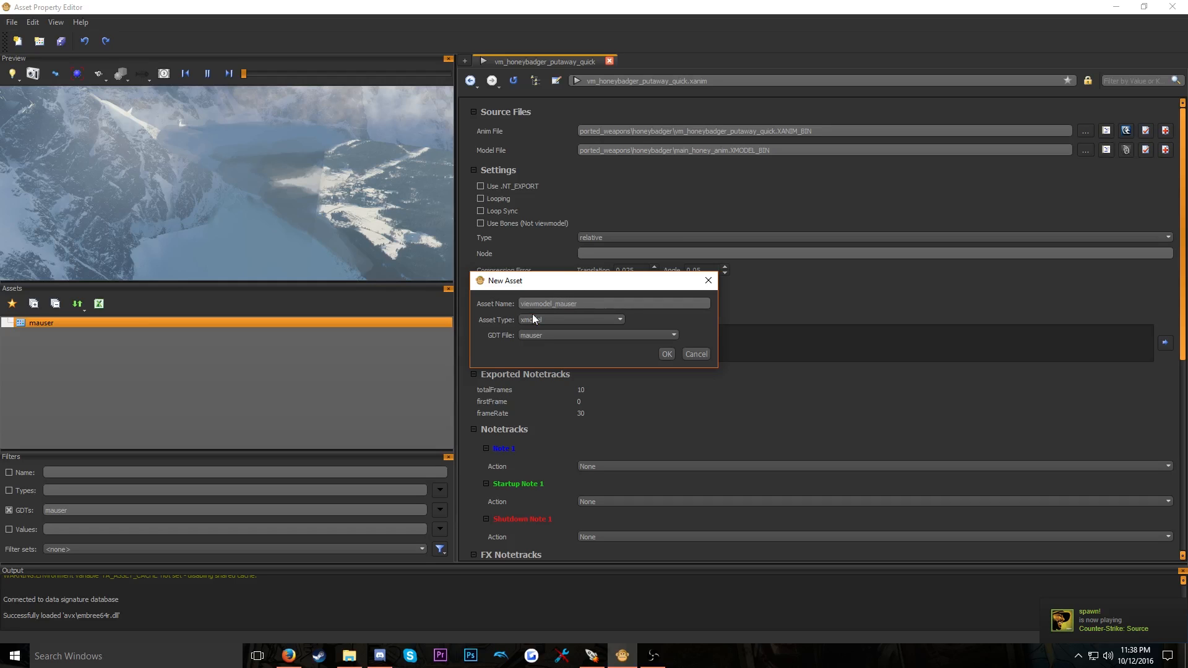
click(671, 355)
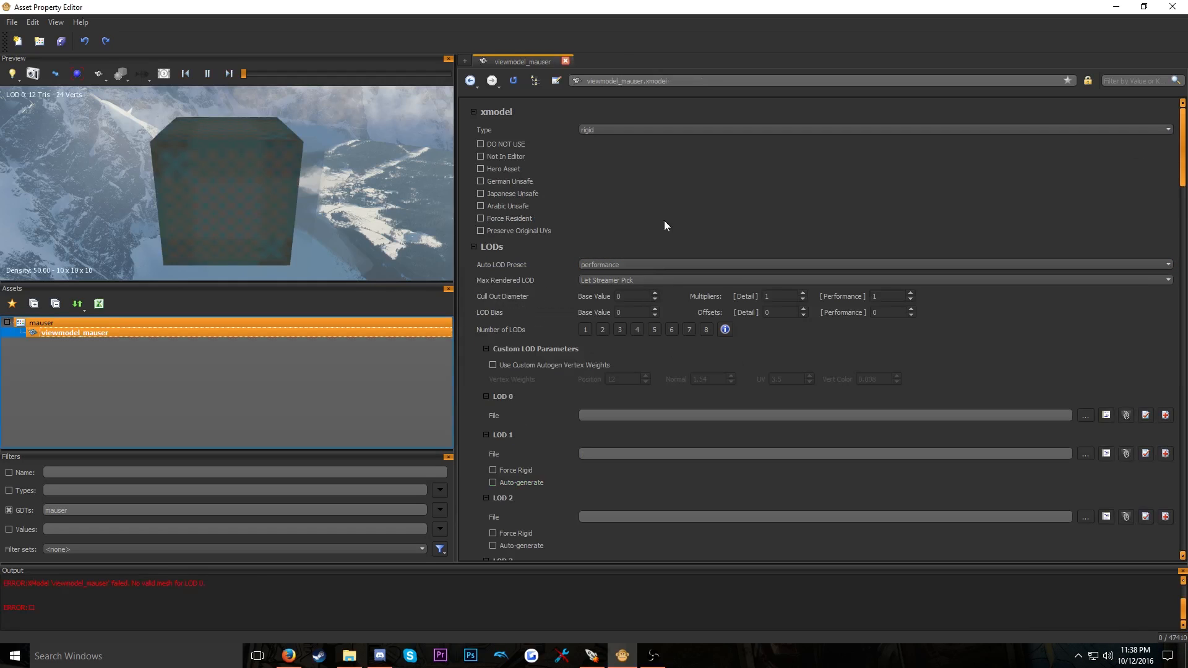
Set the viewmodel_mauser type to animated and assign viewmodel_mauser.XMODEL_BIN from ported_weapons\mauser as its LOD 0 file
click(594, 129)
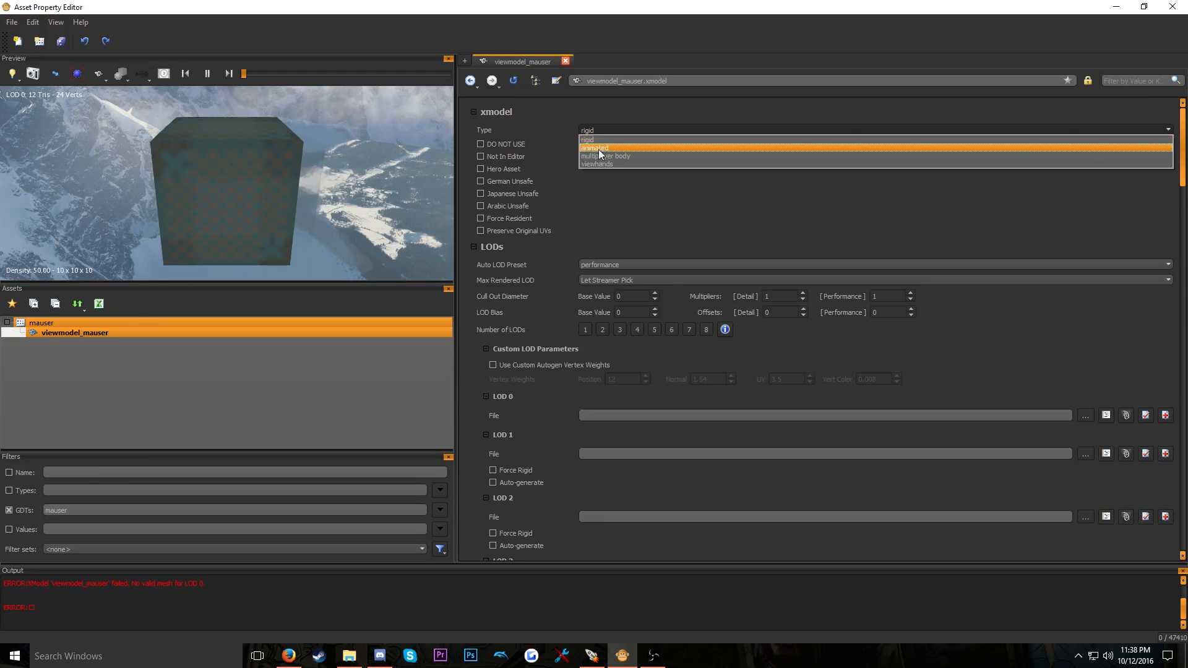
click(596, 147)
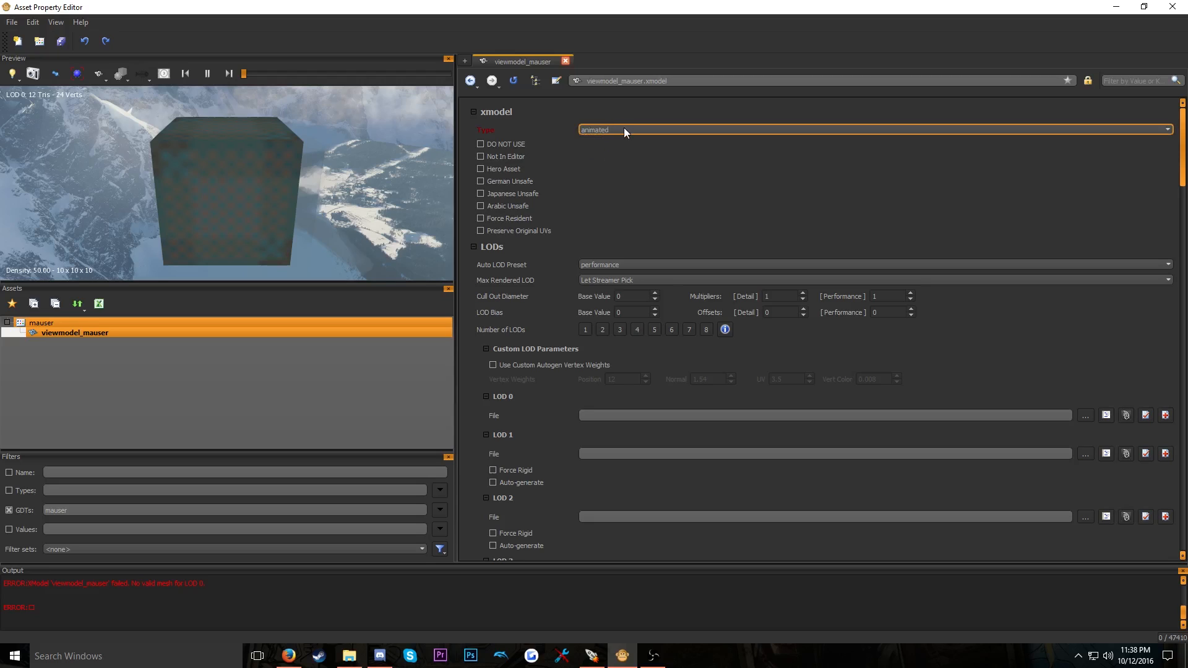
scroll(561, 359, down, 2)
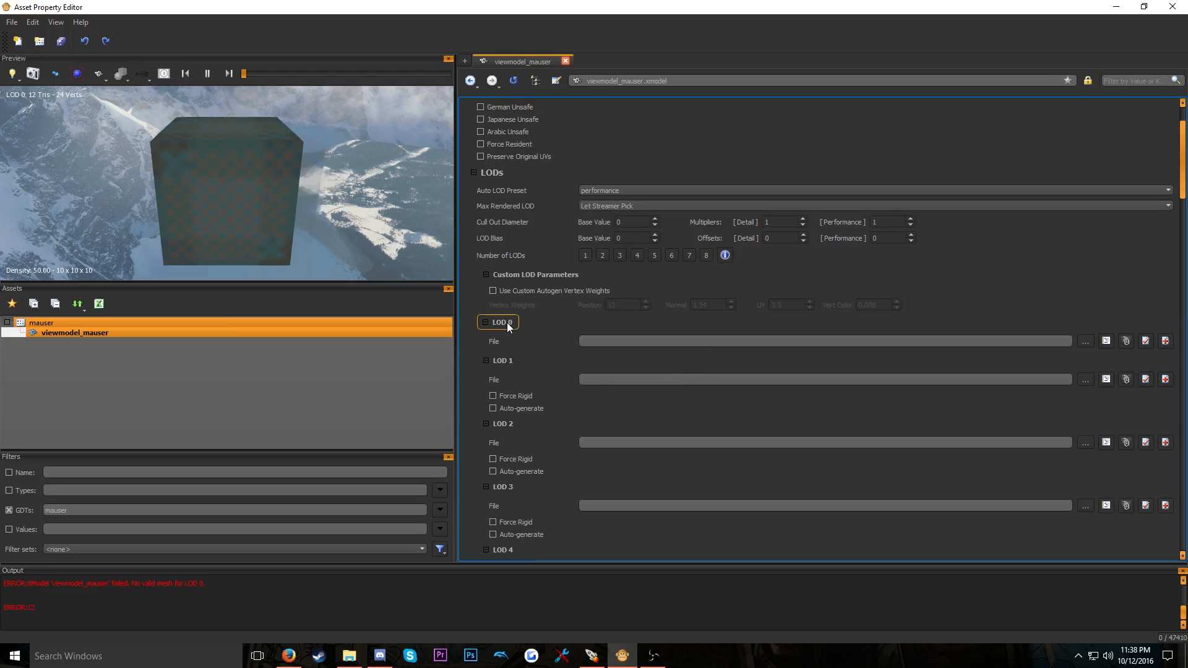
click(1085, 341)
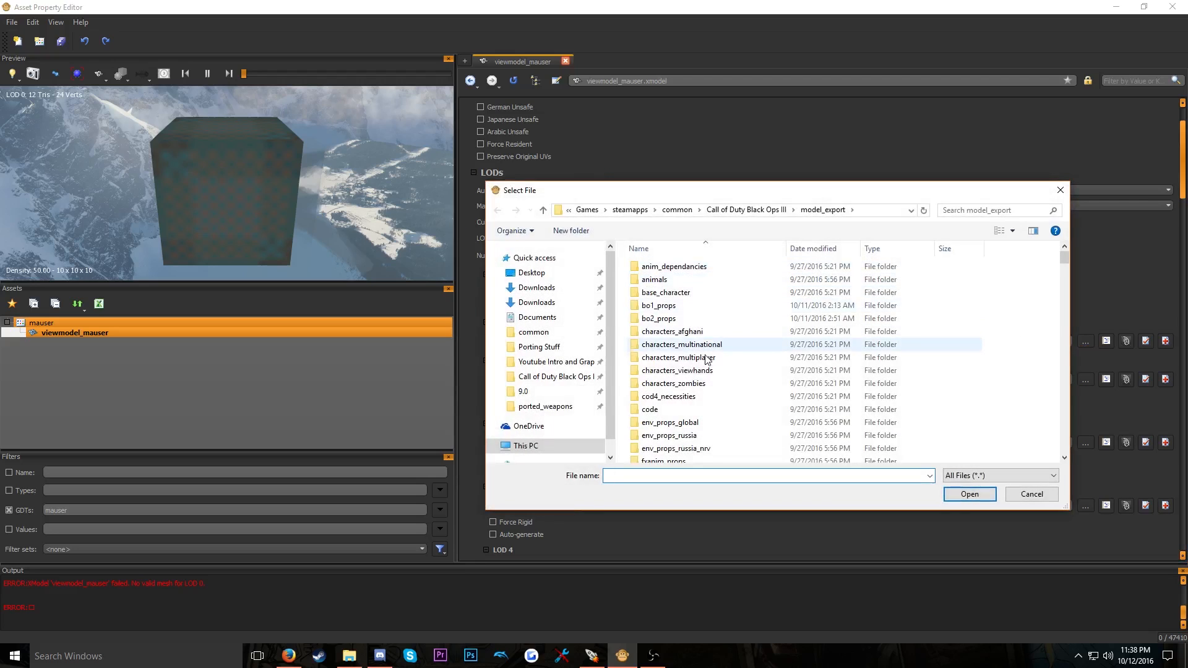
scroll(718, 350, down, 3)
scroll(718, 347, down, 2)
double_click(702, 342)
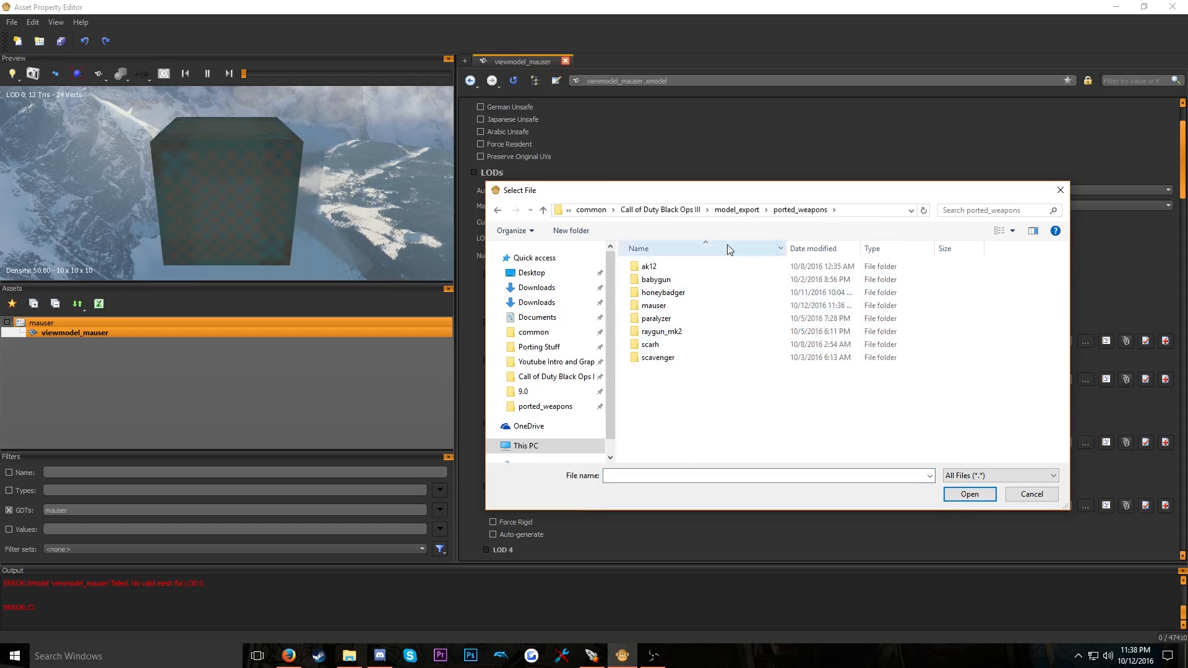
double_click(678, 308)
click(735, 399)
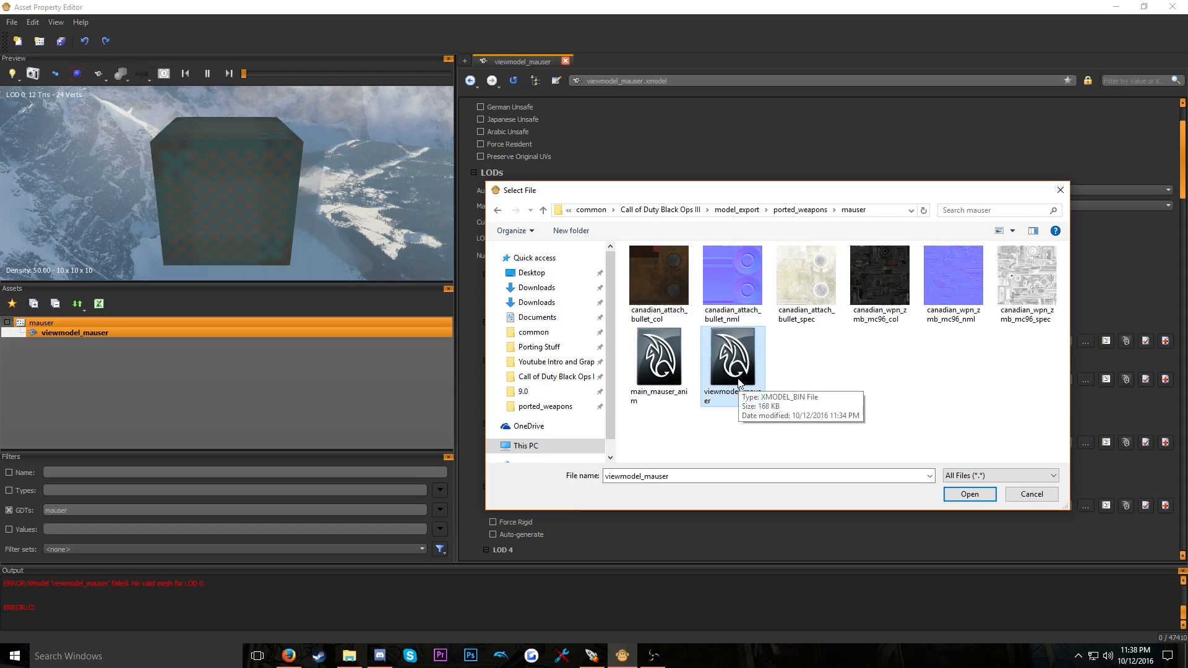
double_click(735, 380)
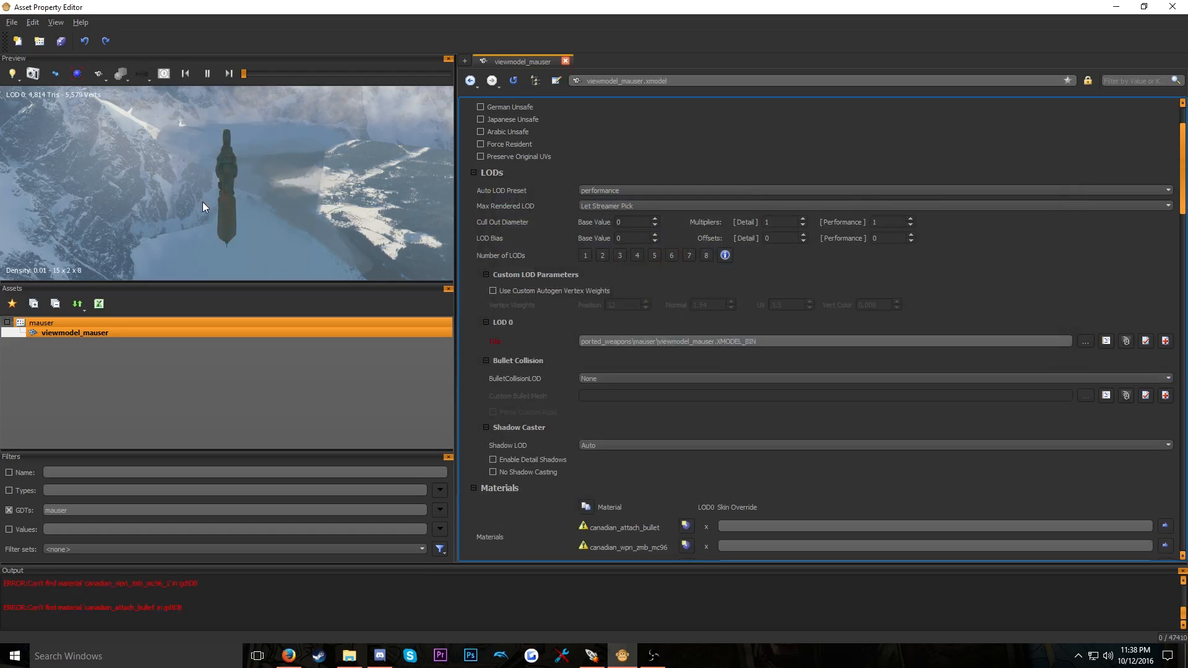
Inspect the Mauser model in the preview from the side and at different distances
drag(202, 201, 249, 165)
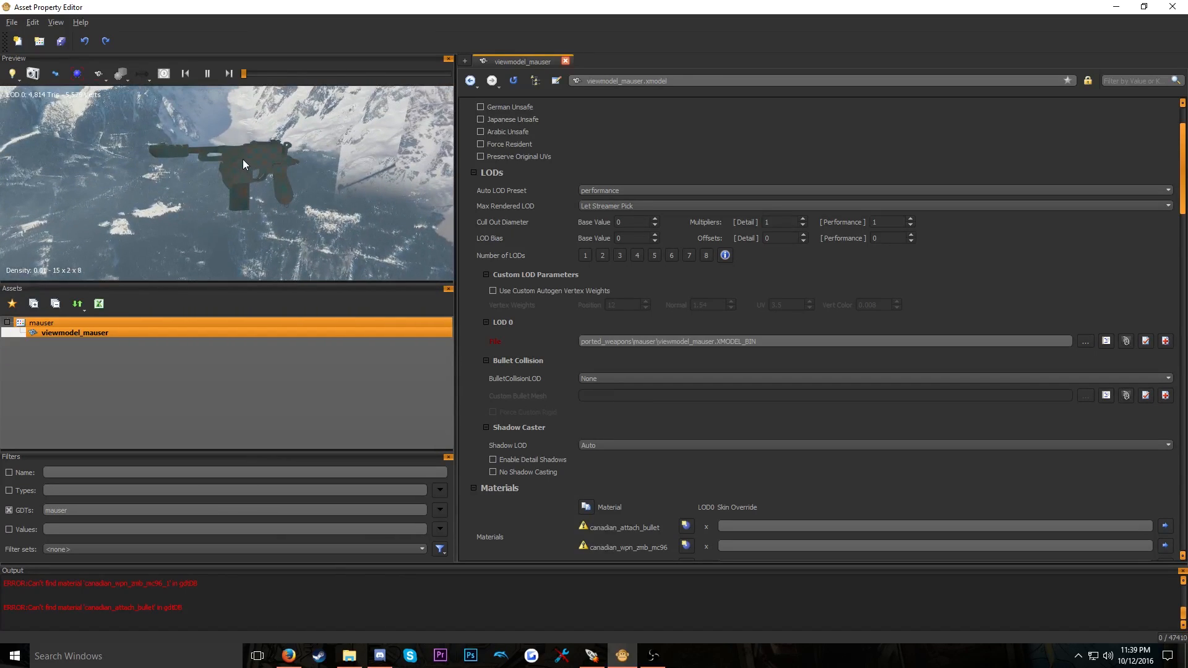
scroll(248, 150, up, 3)
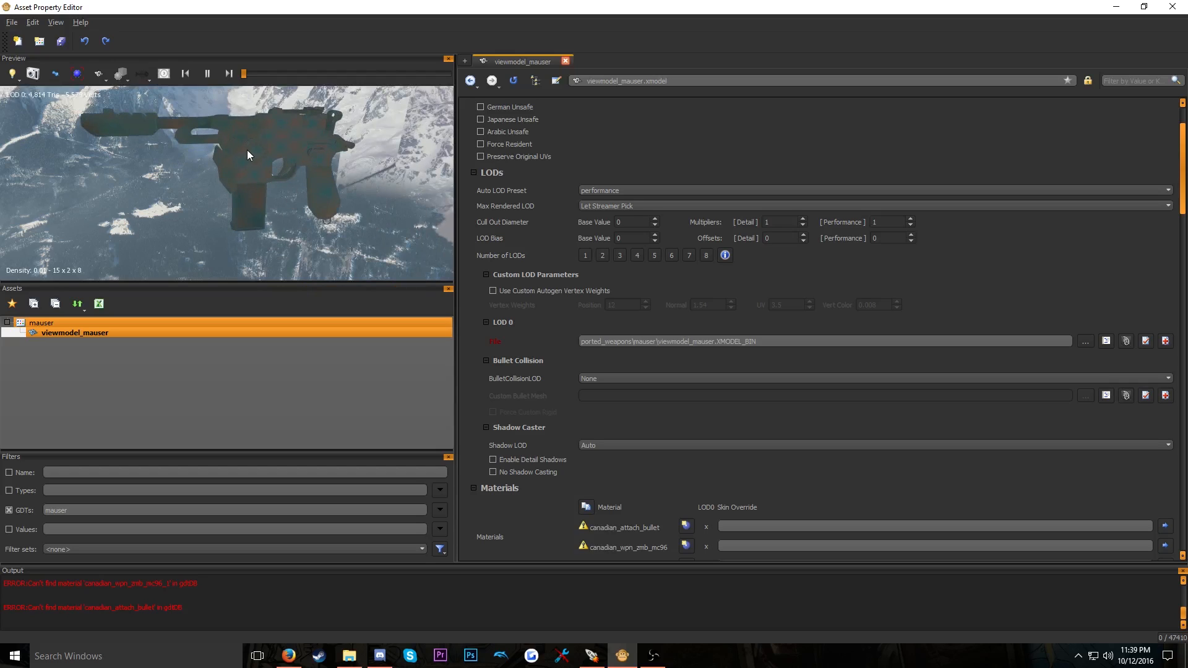
mouse_move(247, 154)
mouse_down()
mouse_move(282, 154)
mouse_move(236, 158)
mouse_up()
scroll(236, 158, up, 5)
scroll(238, 163, down, 8)
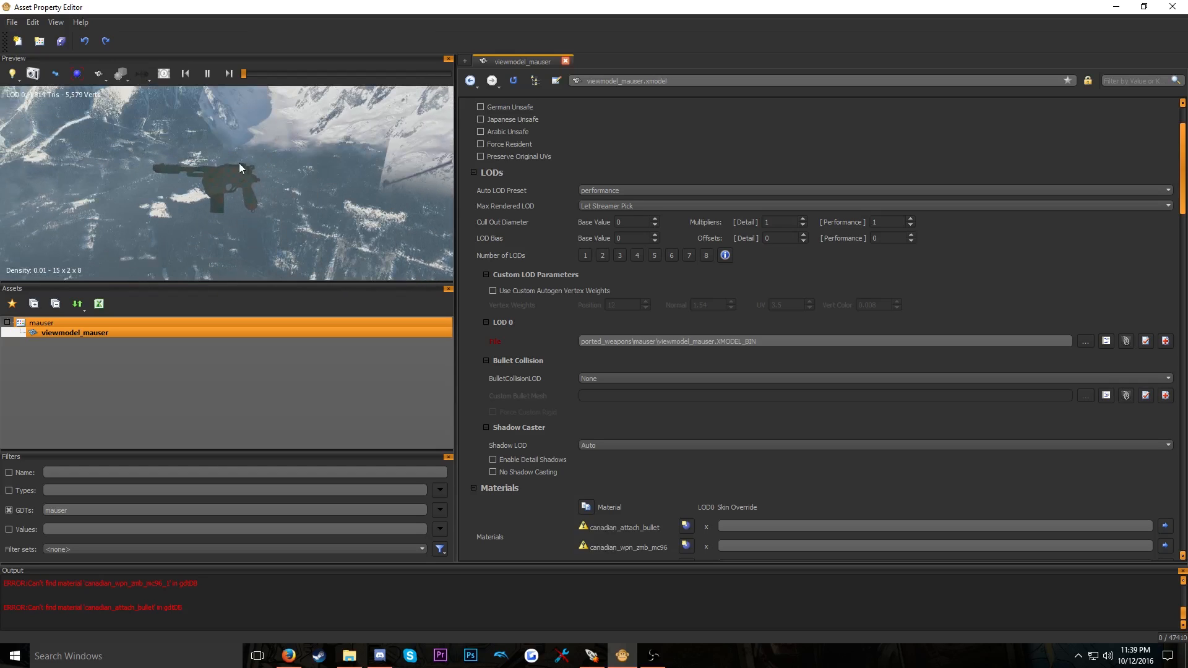
Create the missing canadian_attach_bullet material in the mauser GDT and try to choose its material type
click(536, 431)
scroll(512, 425, down, 3)
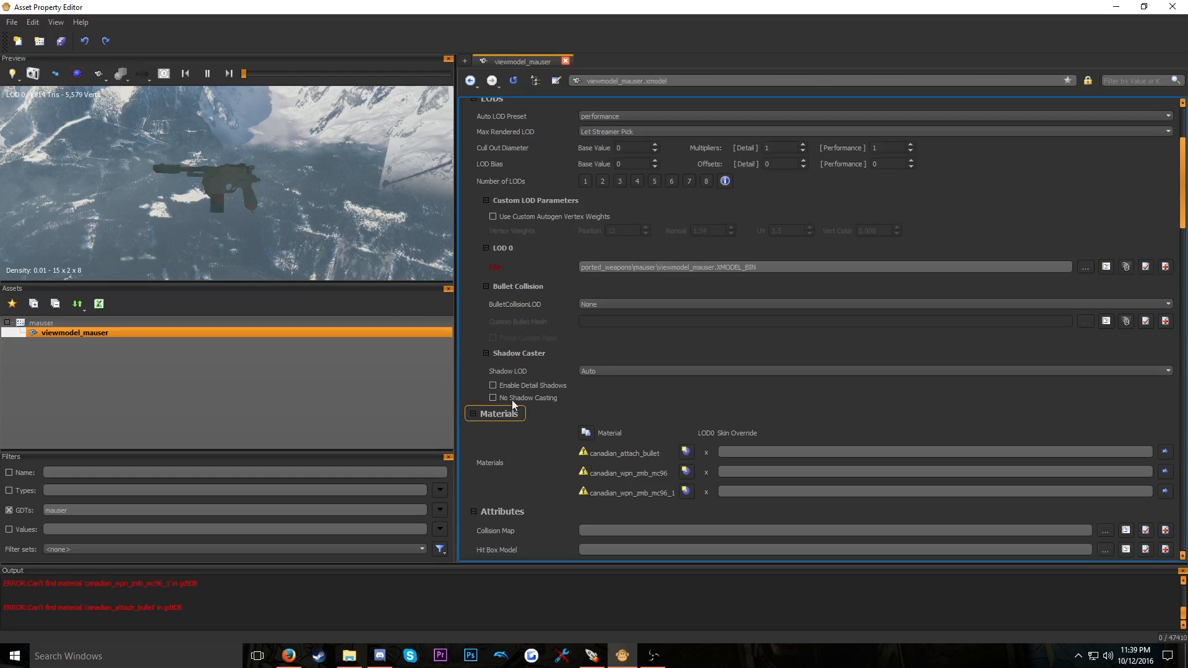
scroll(489, 297, down, 1)
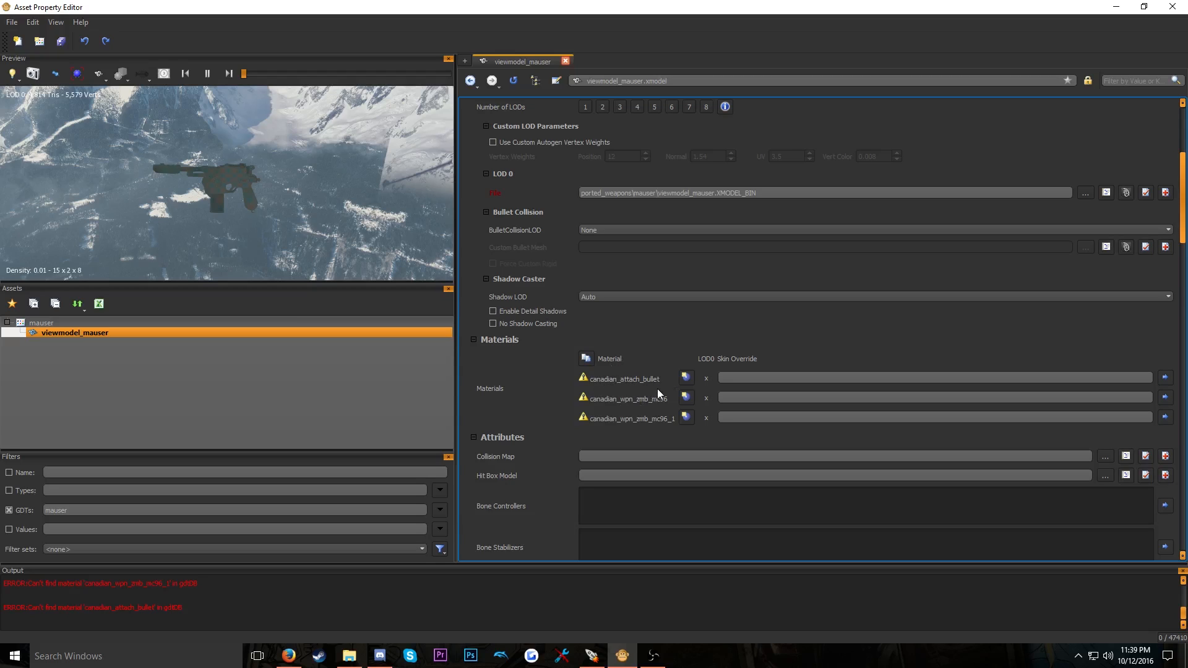
click(685, 378)
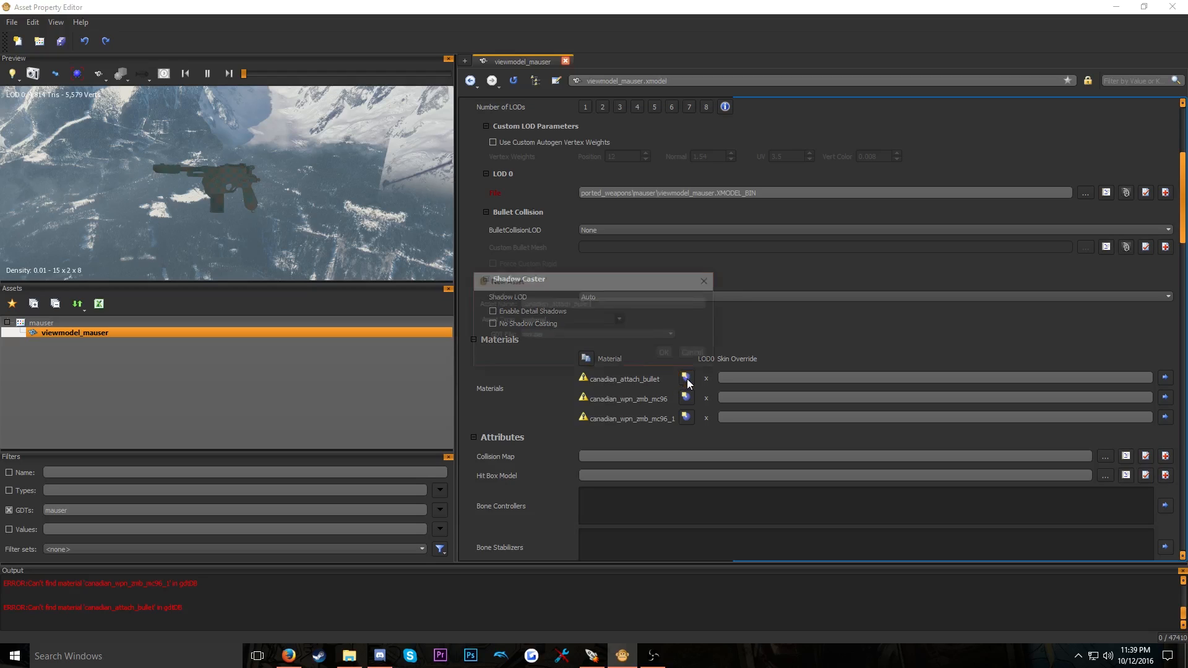
click(661, 352)
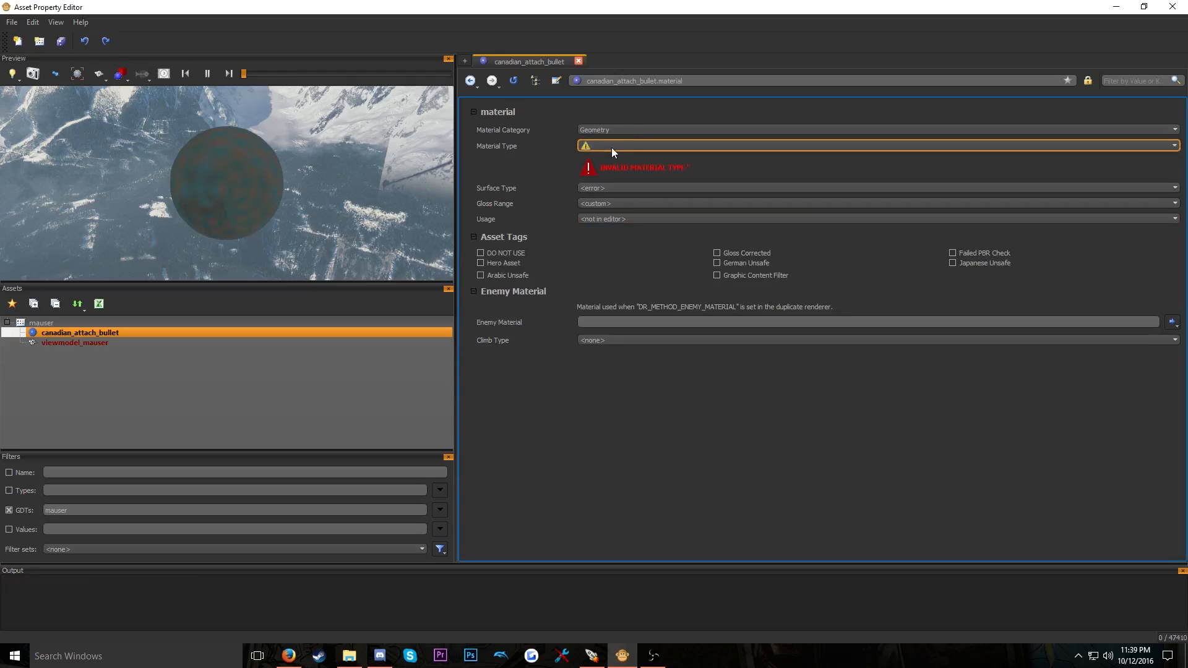
click(603, 146)
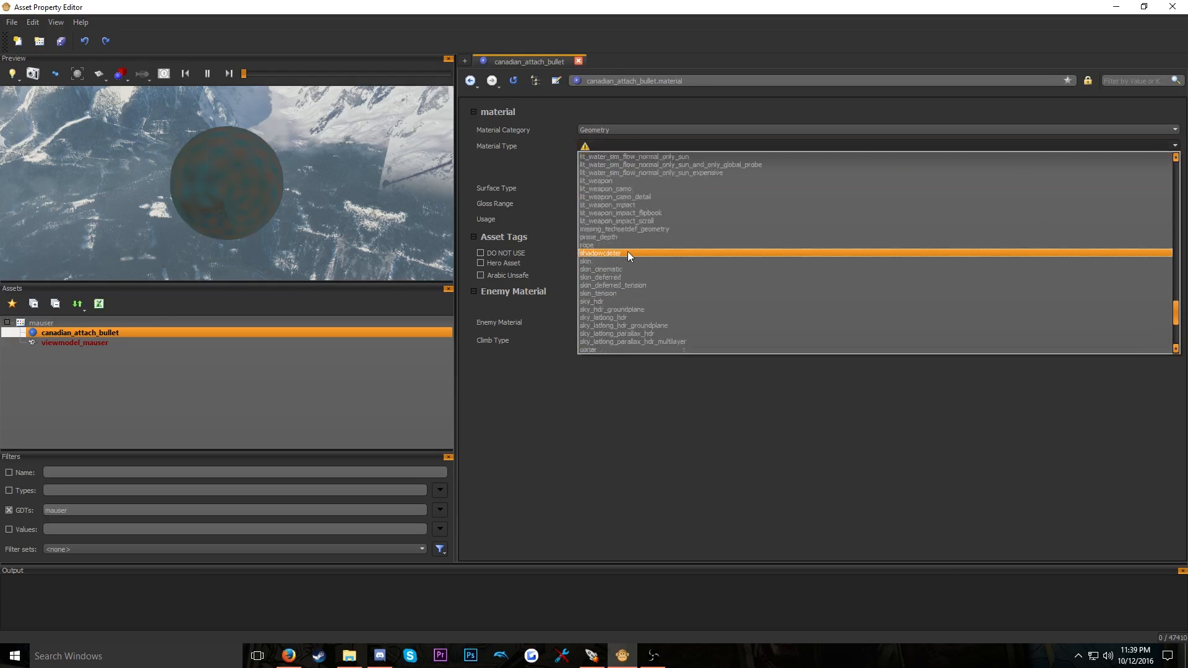
click(610, 228)
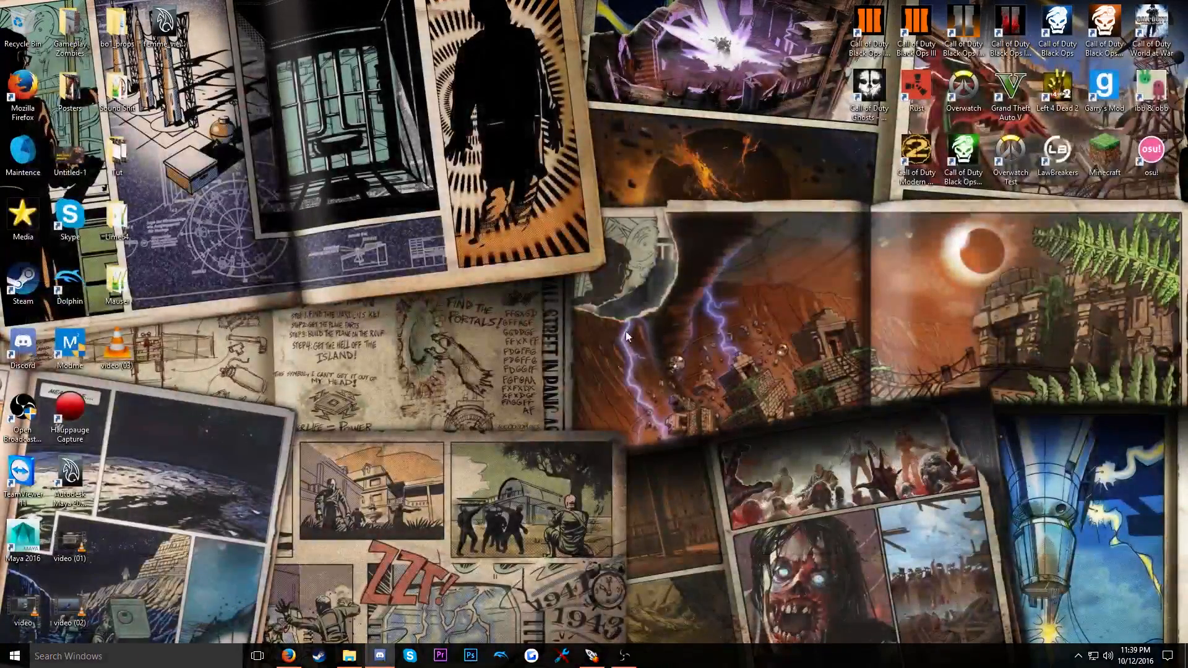
Relaunch Asset Property Editor through the Black Ops III Mod Tools Launcher and filter the asset list to the mauser GDT
click(592, 656)
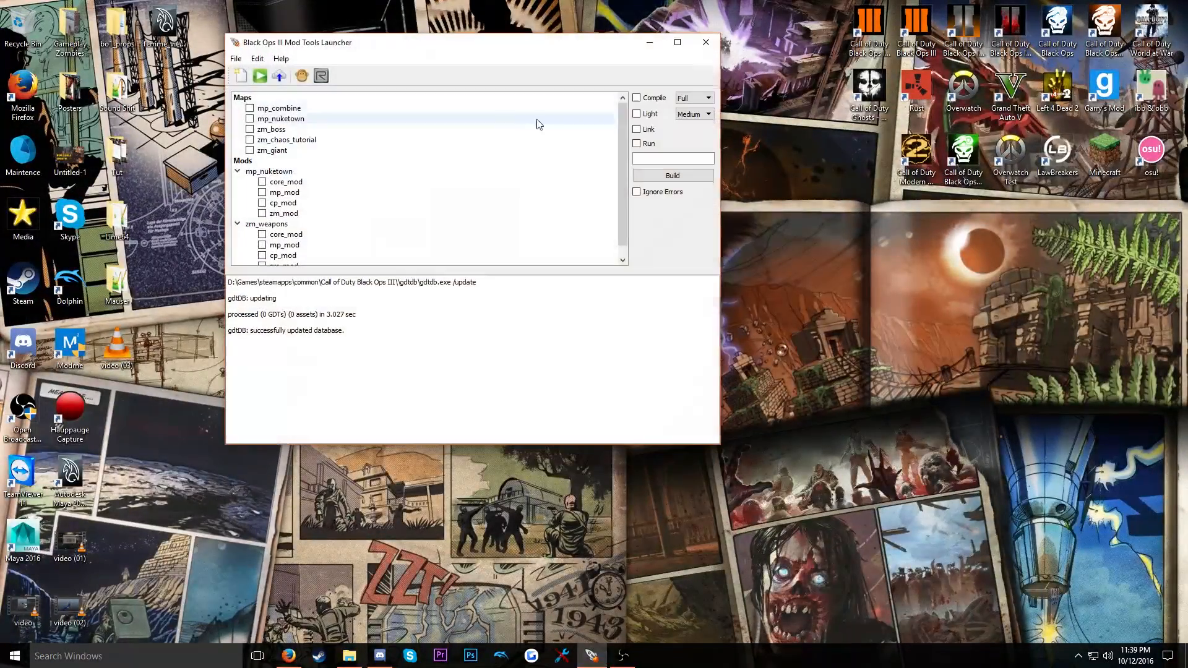
click(650, 42)
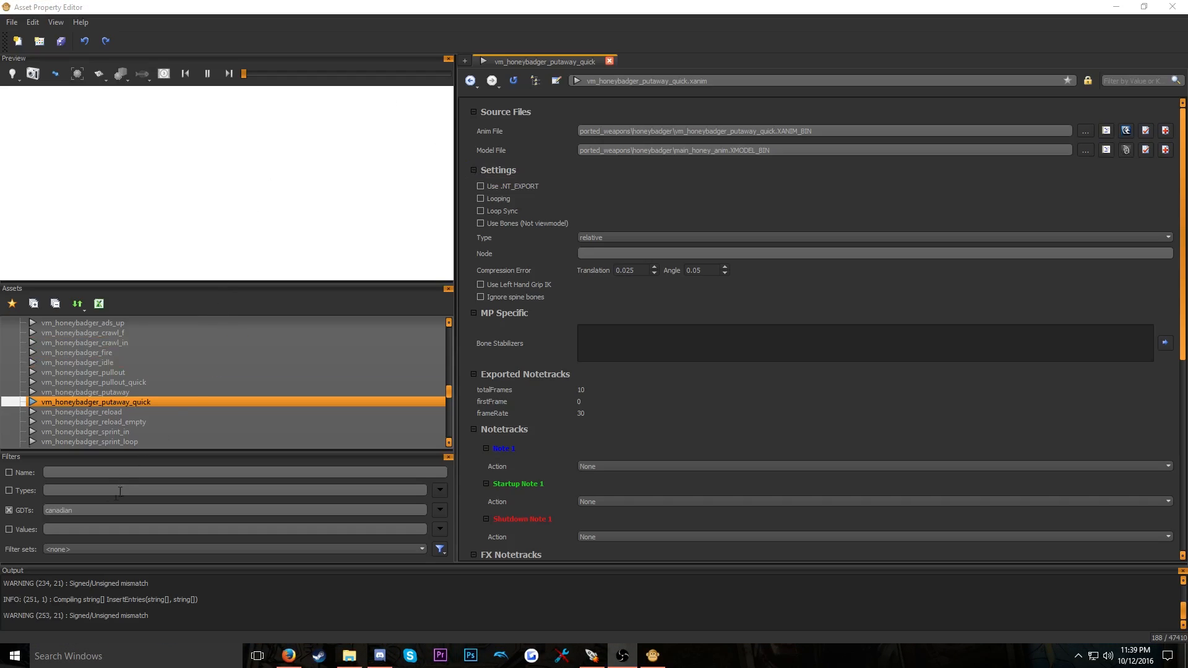
double_click(92, 510)
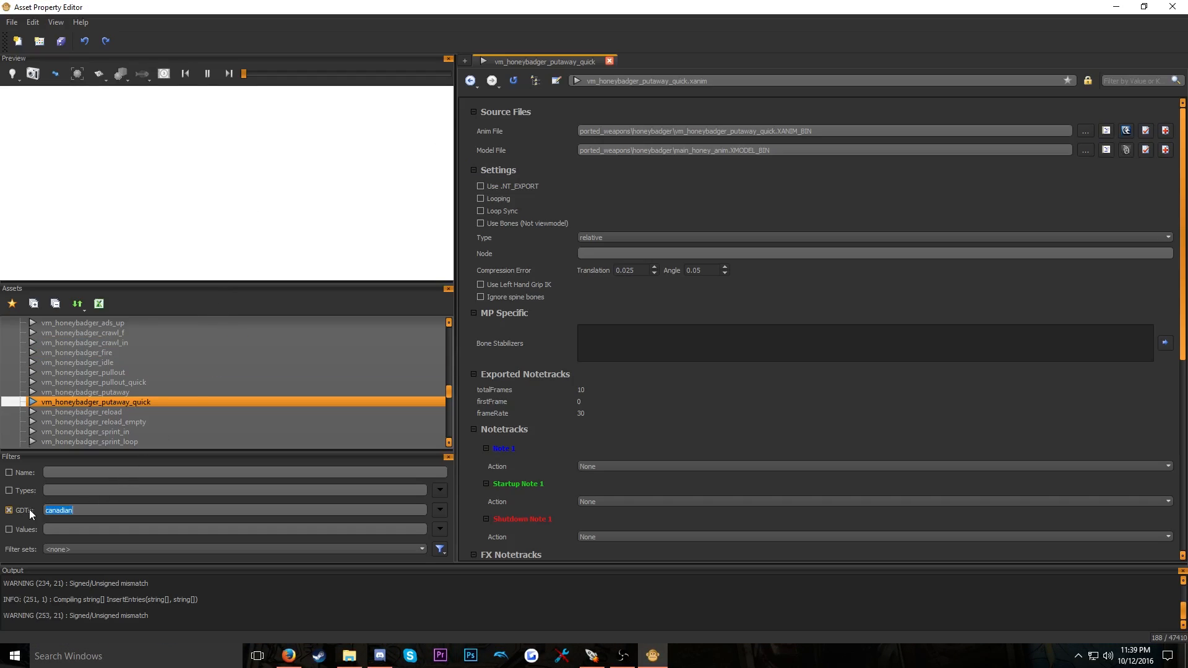
text(mauser)
click(65, 322)
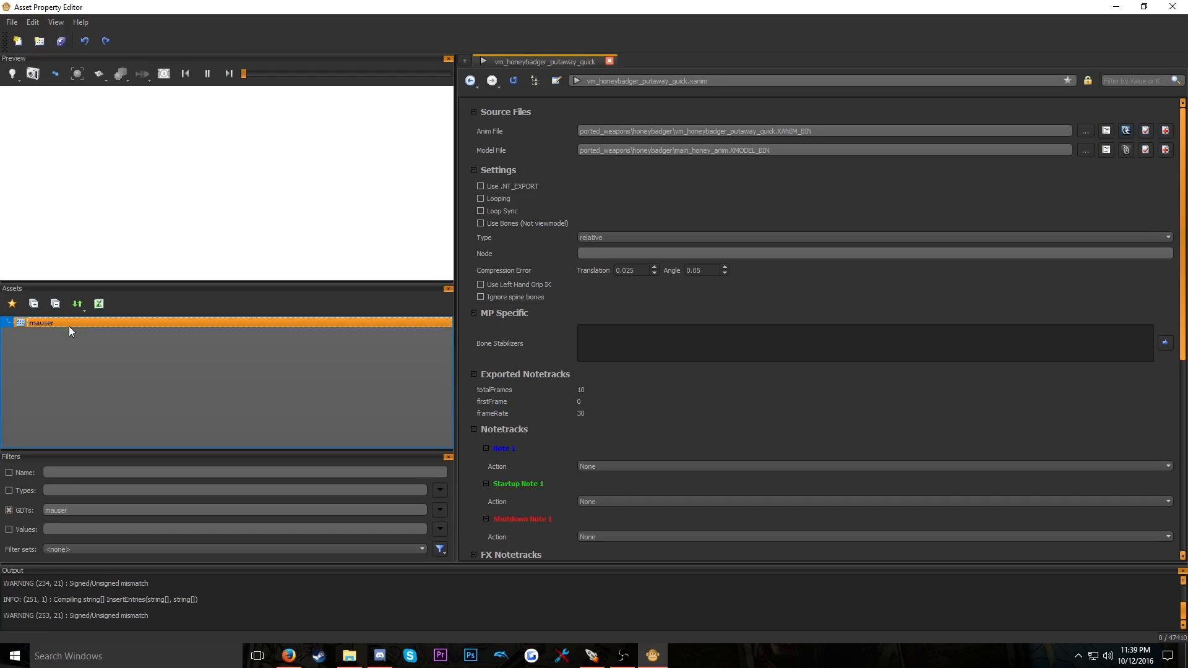
Add a new asset named viewmodel_mauser with type xmodel to the mauser GDT
right_click(73, 320)
click(88, 326)
text(viewmodel)
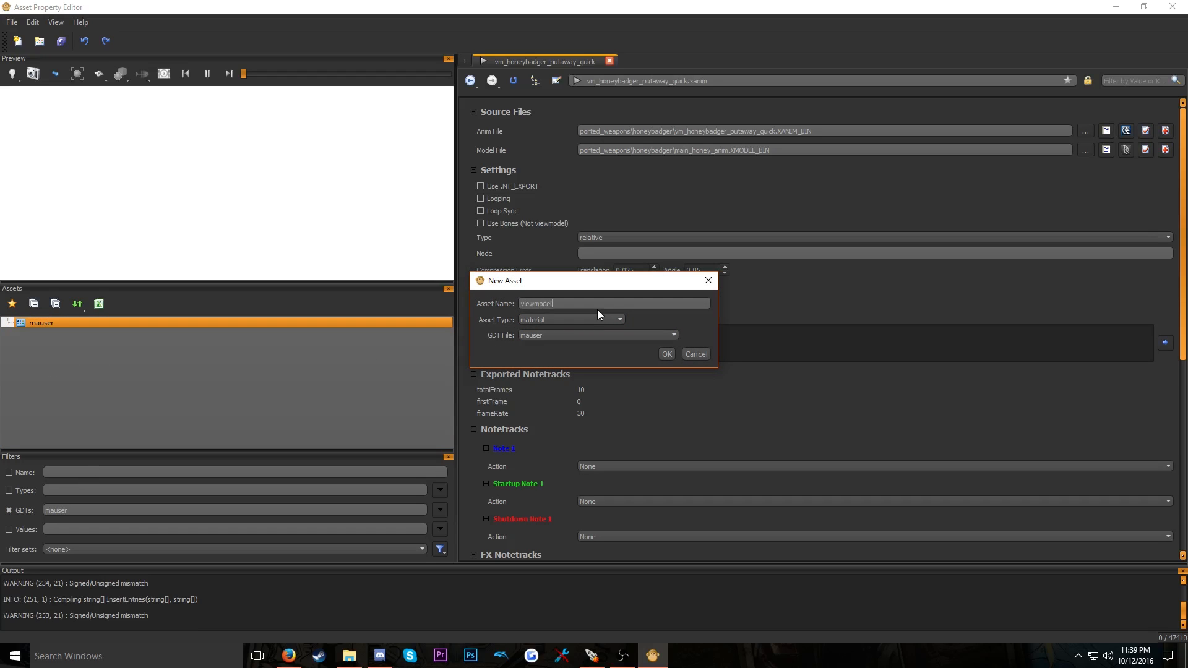
text(_mauser)
click(588, 319)
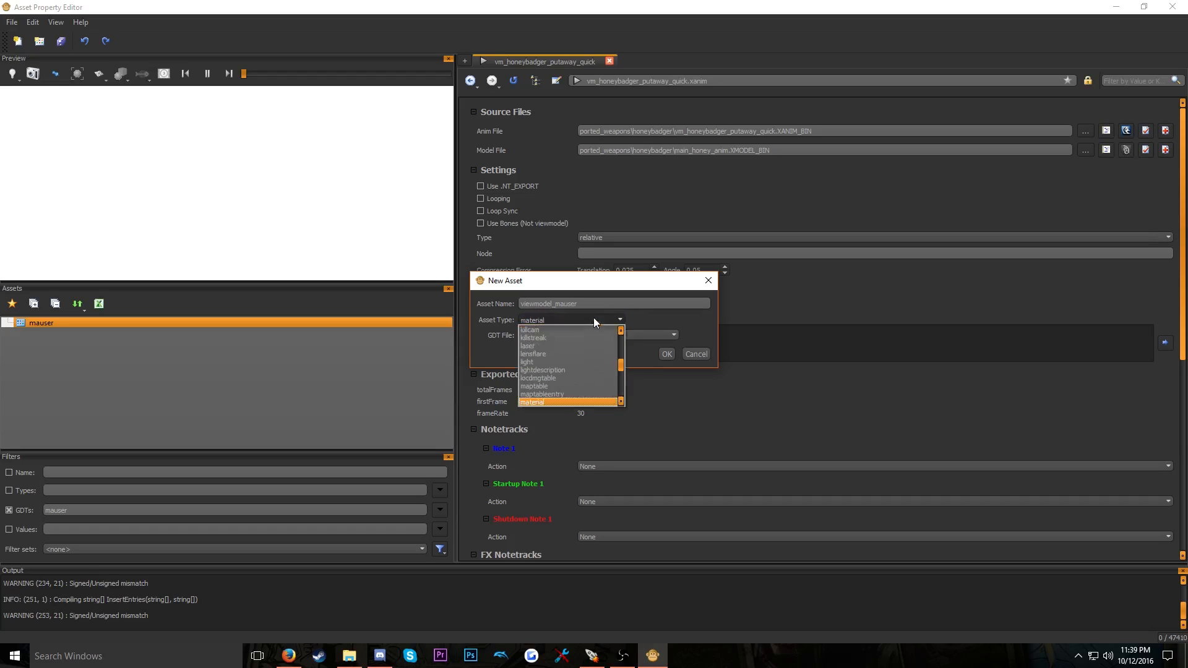
click(552, 384)
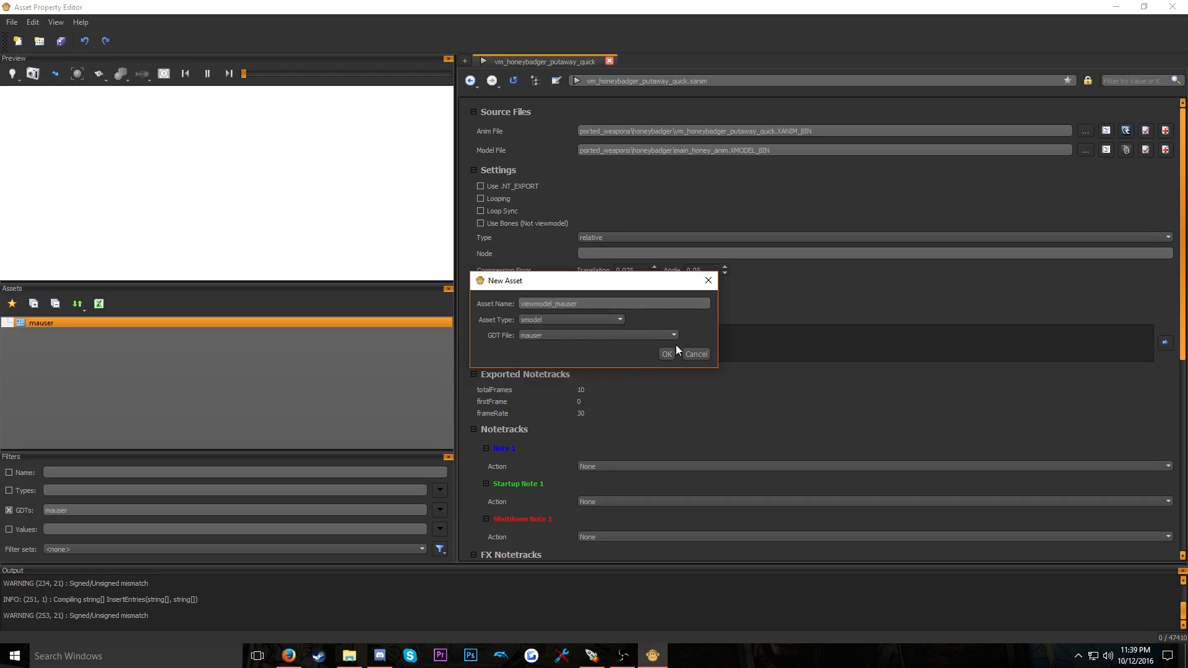
click(666, 353)
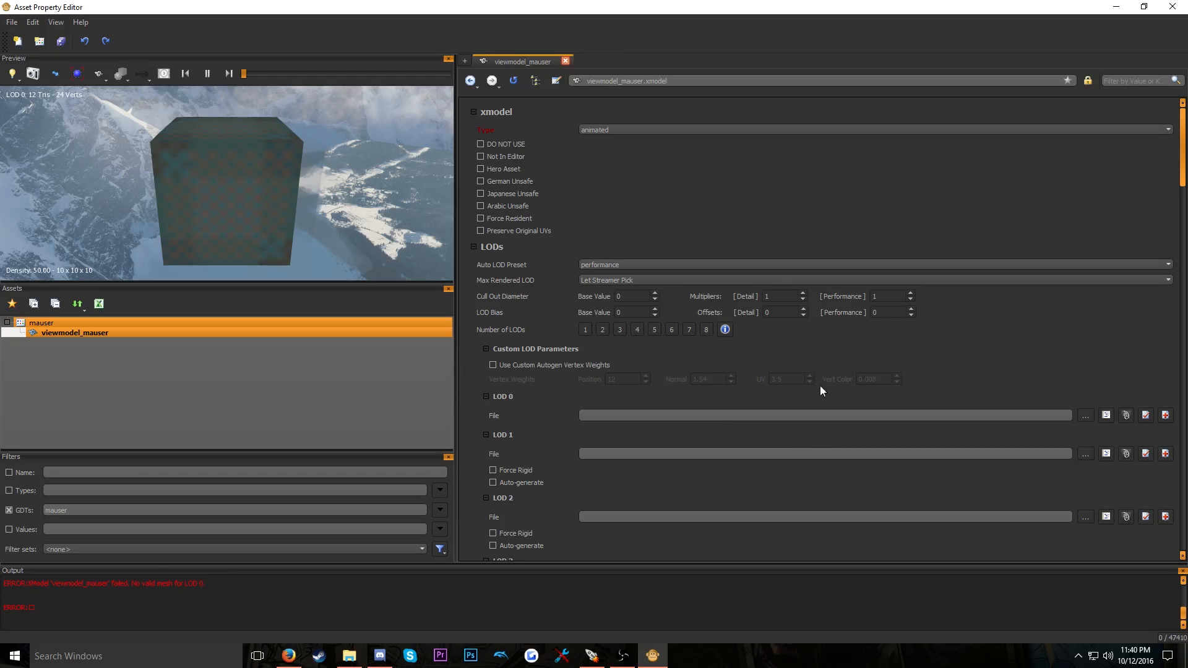
Set the LOD 0 file of the viewmodel_mauser xmodel to viewmodel_mauser.XMODEL_BIN from the ported_weapons\mauser folder
click(695, 227)
scroll(539, 229, down, 1)
scroll(540, 227, up, 1)
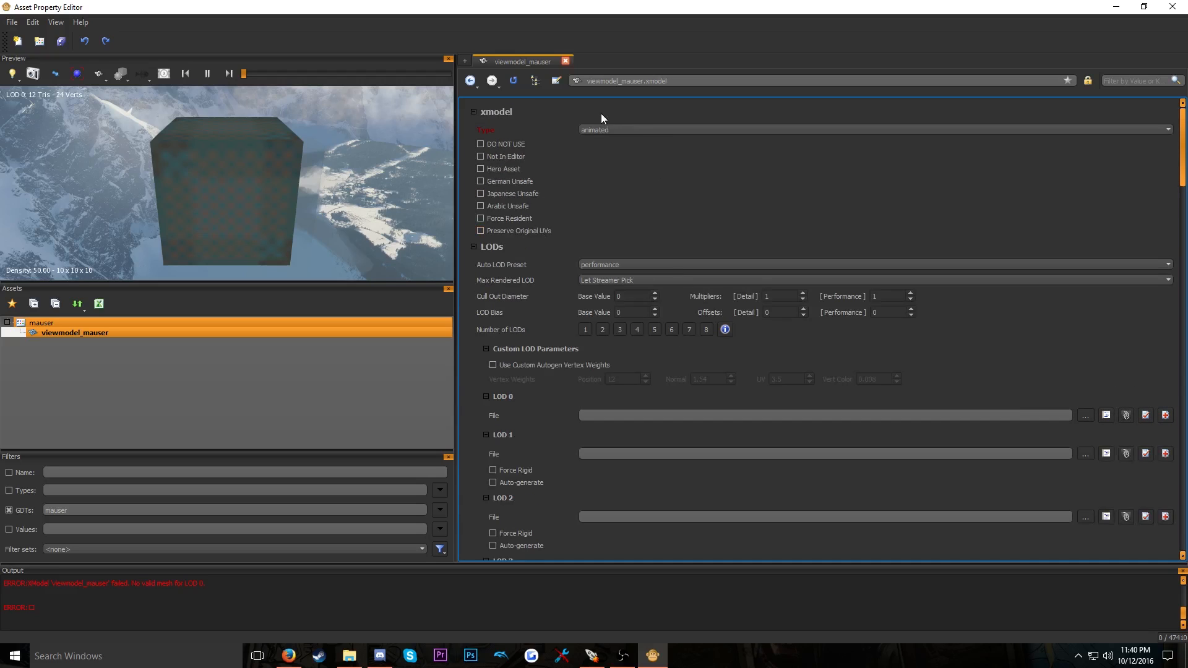
scroll(687, 386, down, 1)
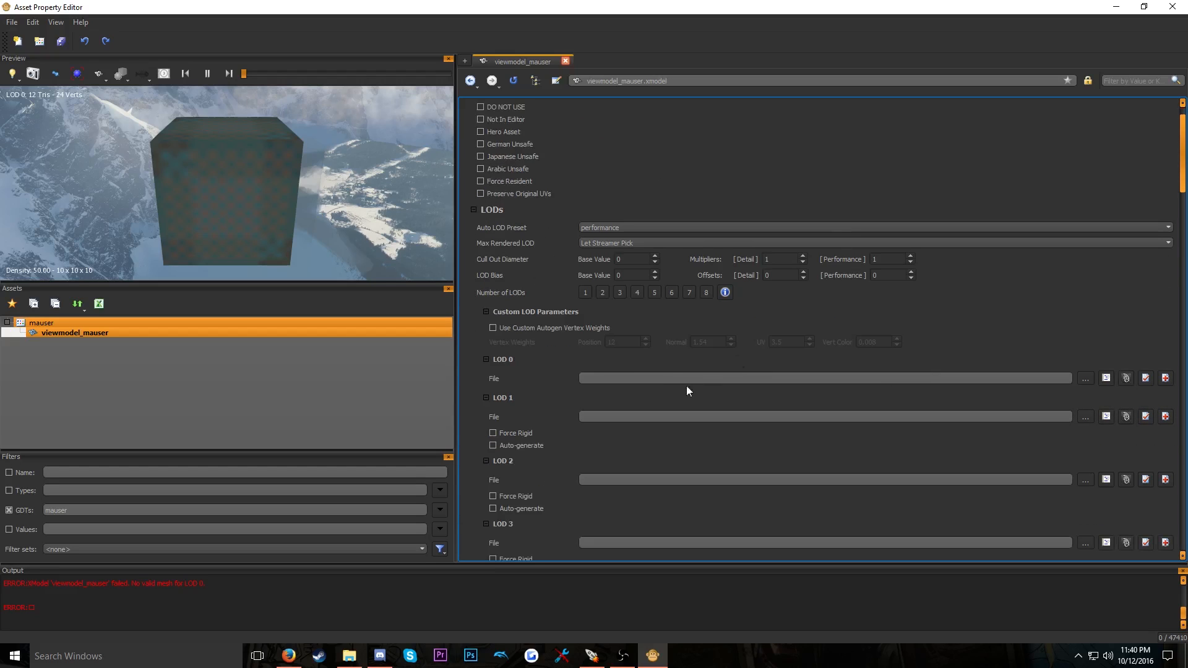
click(1086, 378)
click(562, 408)
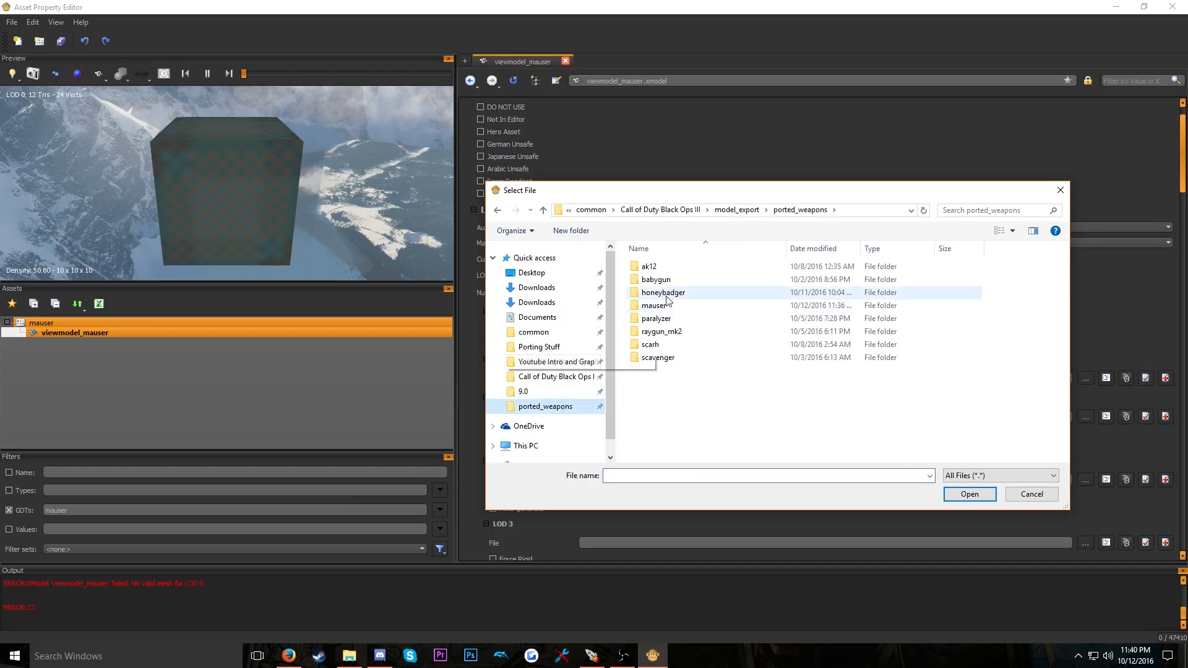
double_click(674, 304)
double_click(746, 350)
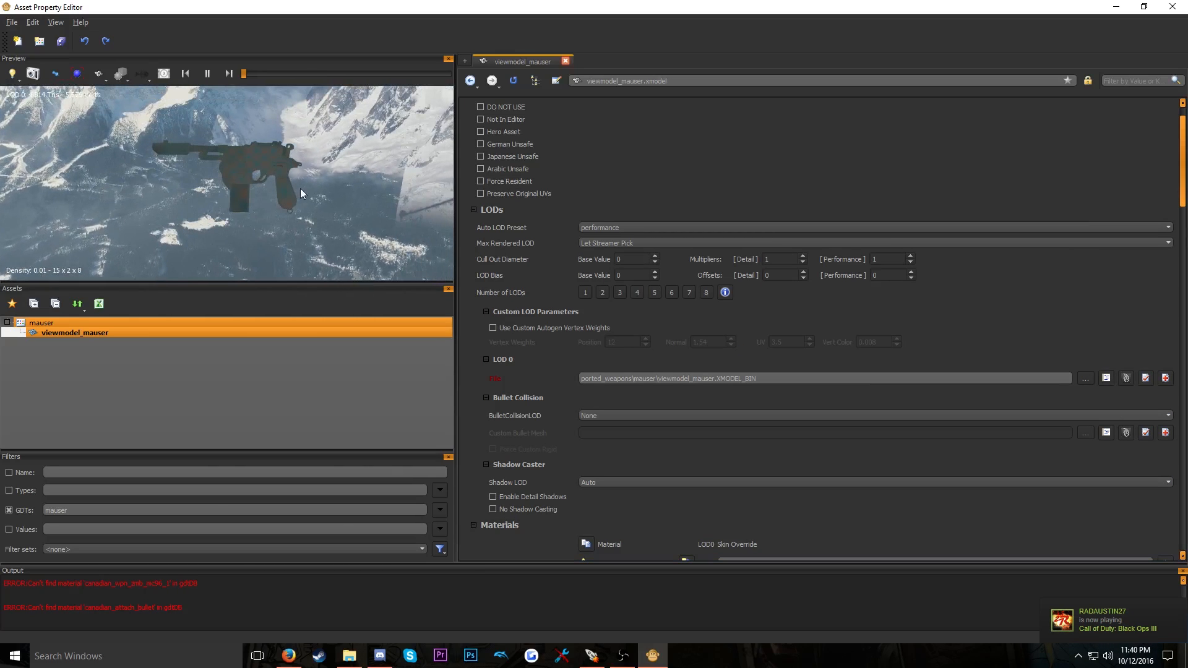
Create the missing canadian_attach_bullet material in the mauser GDT with material type lit_weapon and surface type metal
scroll(545, 360, down, 5)
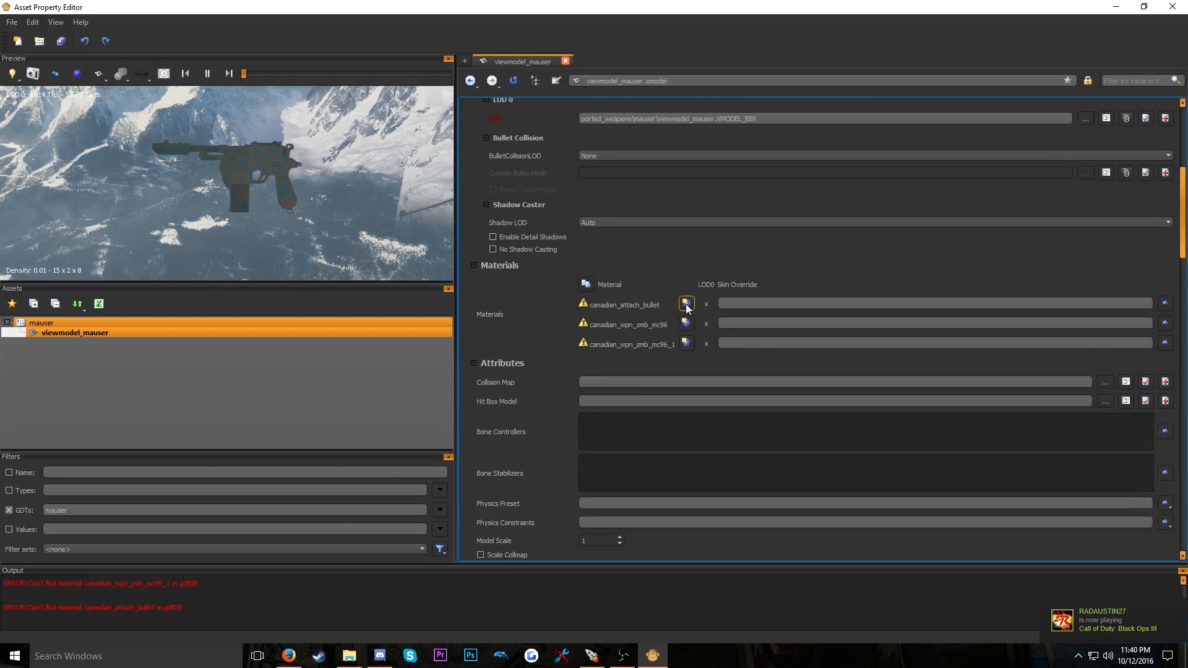
click(686, 304)
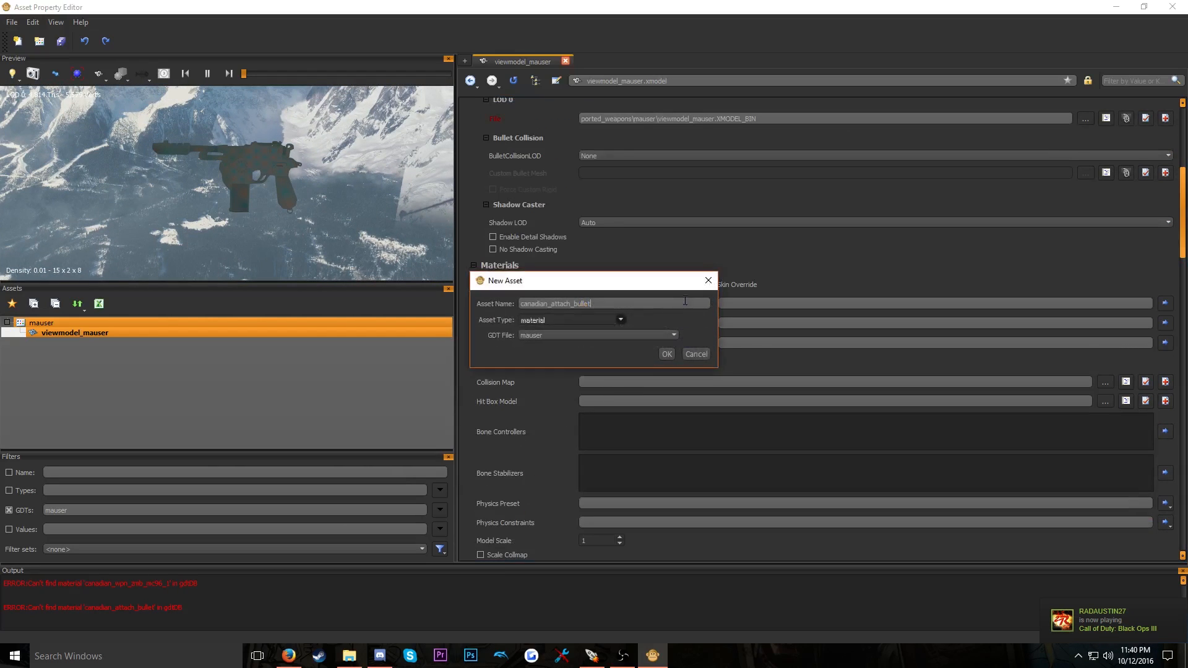
click(667, 355)
click(611, 145)
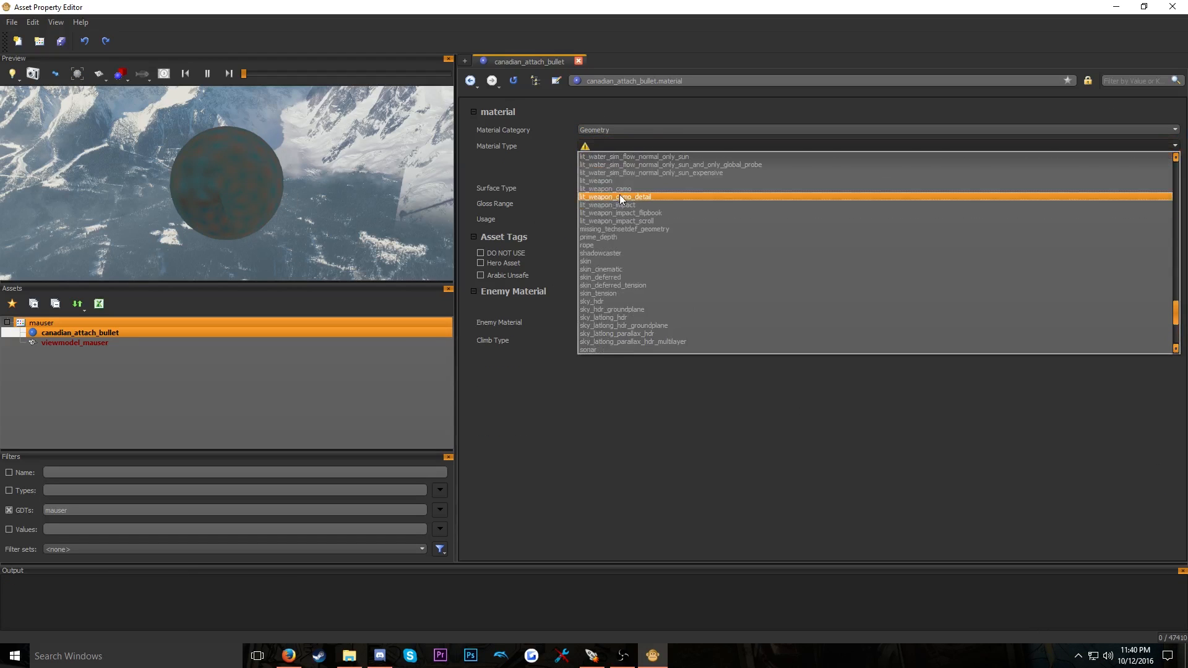
click(607, 276)
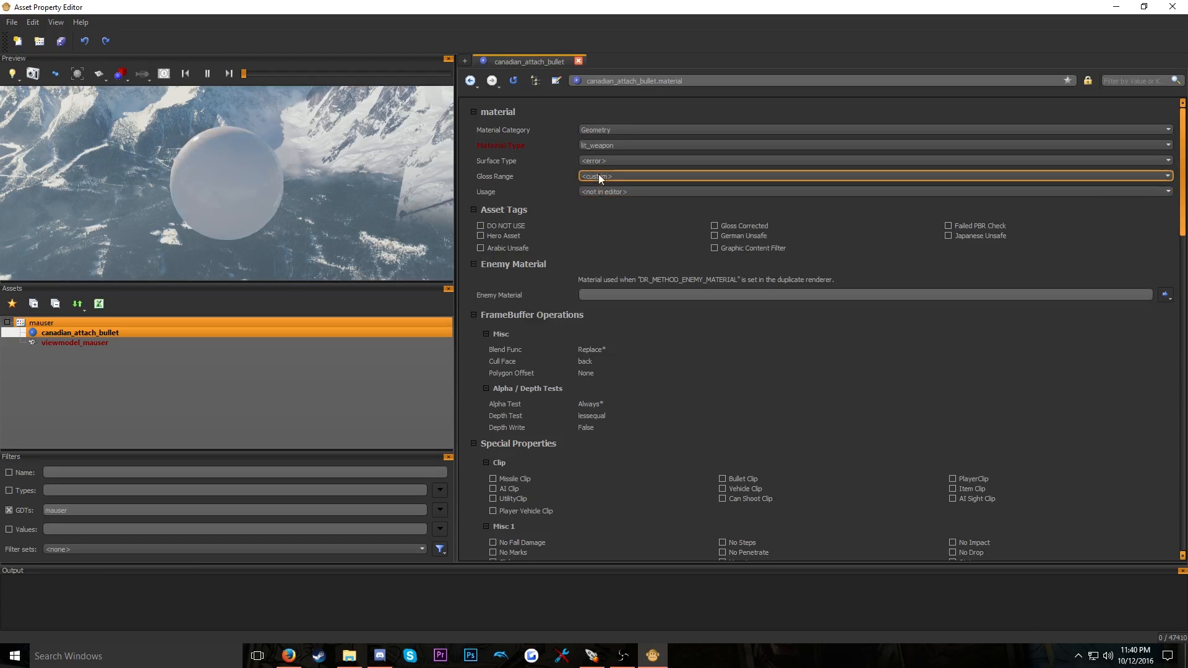
click(606, 162)
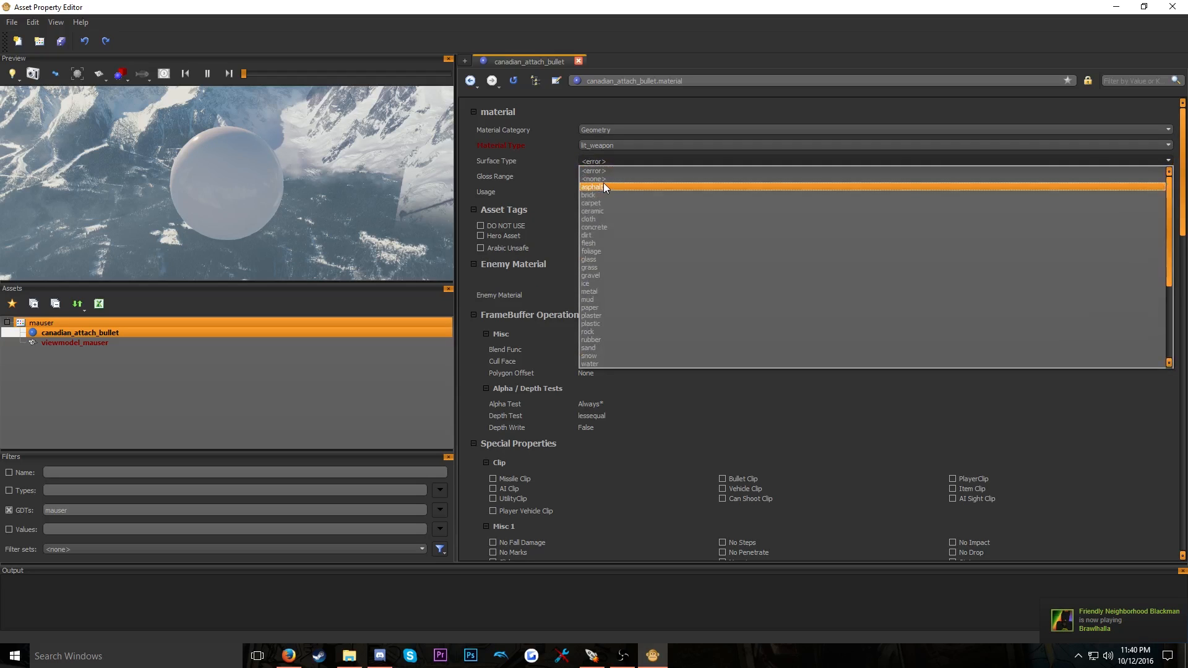
click(599, 291)
Create the image asset canadian_attach_bullet_c in the mauser GDT for the material's color map
scroll(807, 400, down, 3)
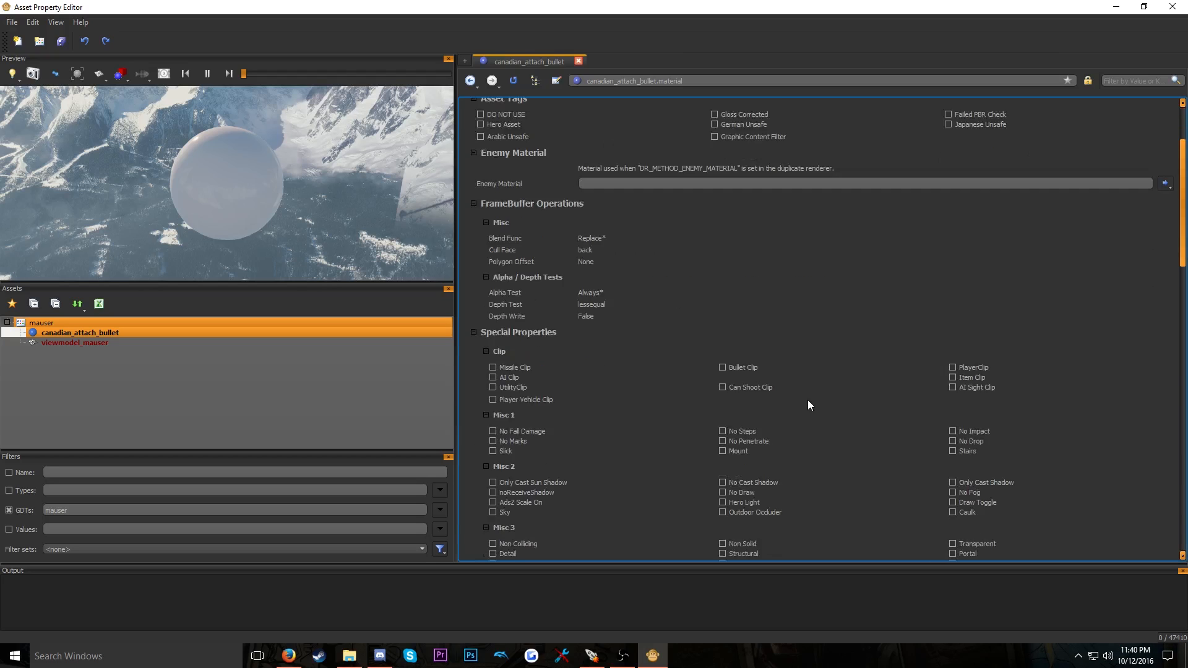
scroll(702, 285, down, 20)
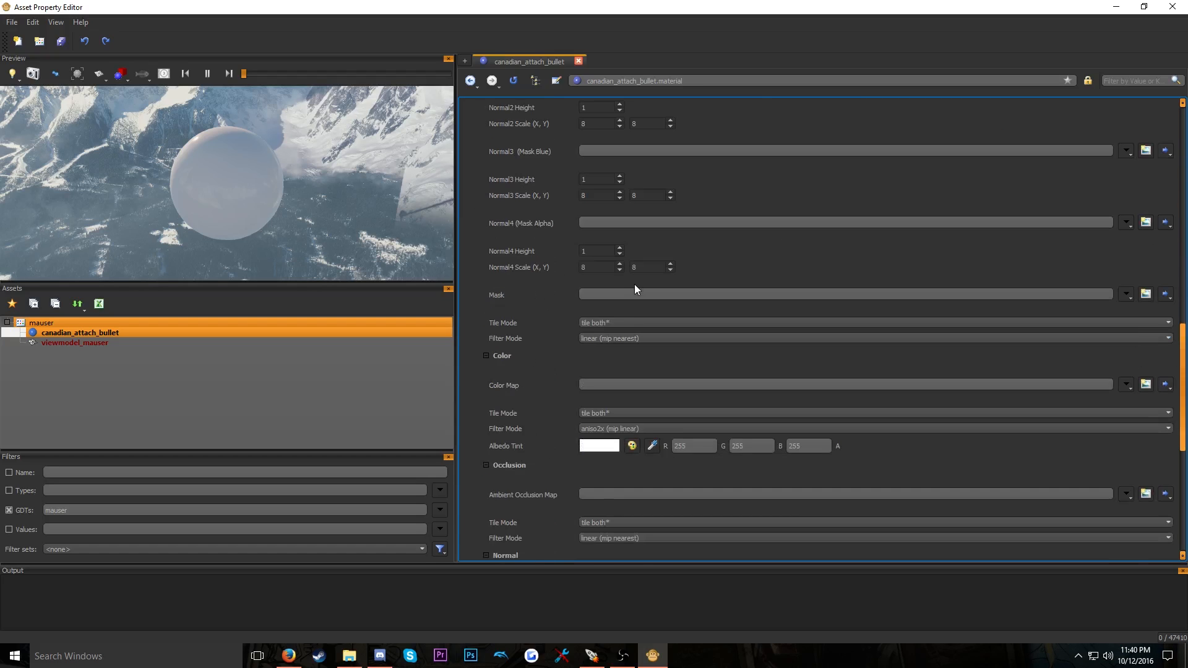
scroll(635, 288, down, 3)
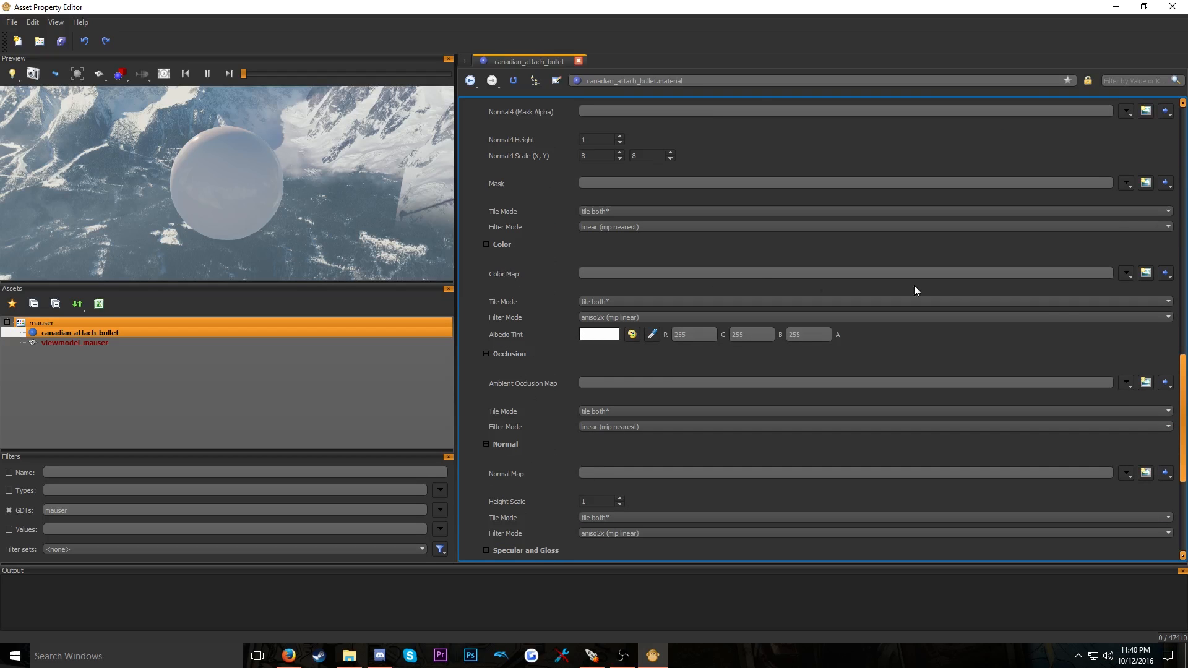
click(1146, 273)
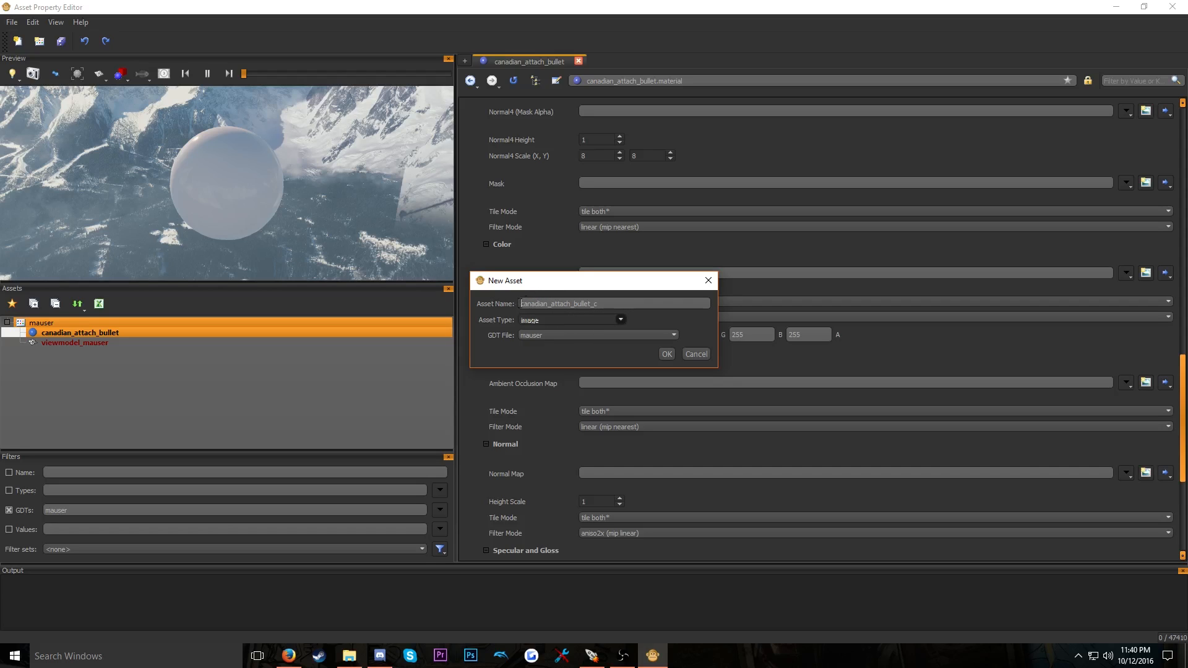
click(668, 356)
Set the texture of the canadian_attach_bullet_c image to canadian_attach_bullet_col from the ported_weapons\mauser folder
click(1111, 178)
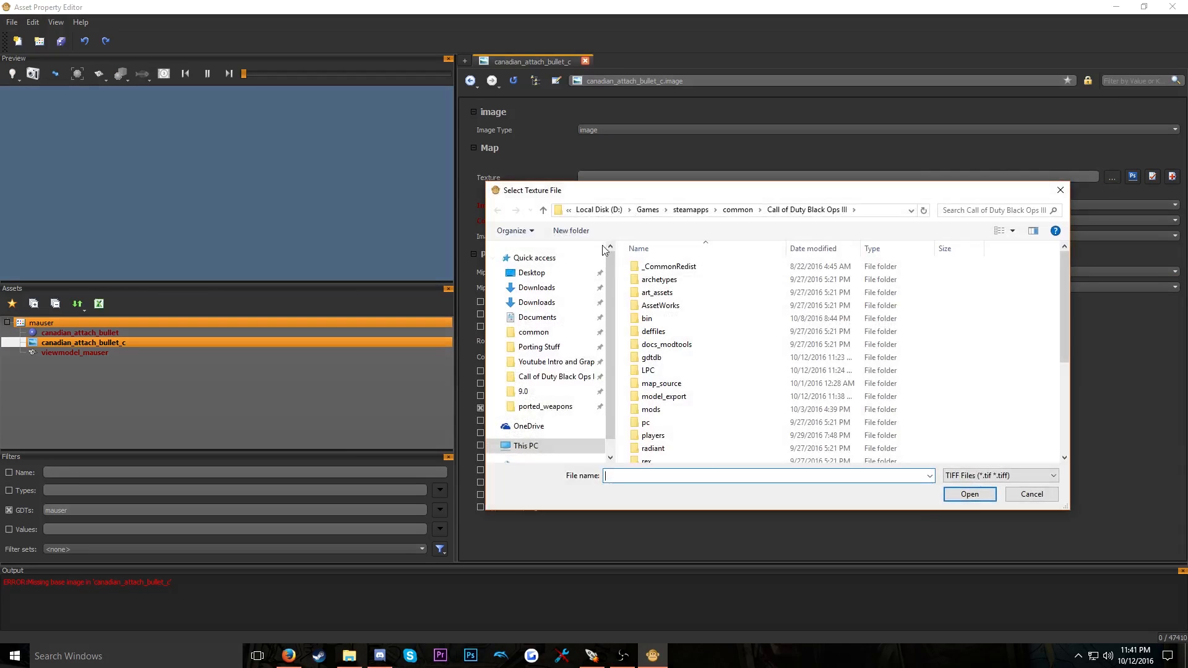
scroll(674, 361, down, 2)
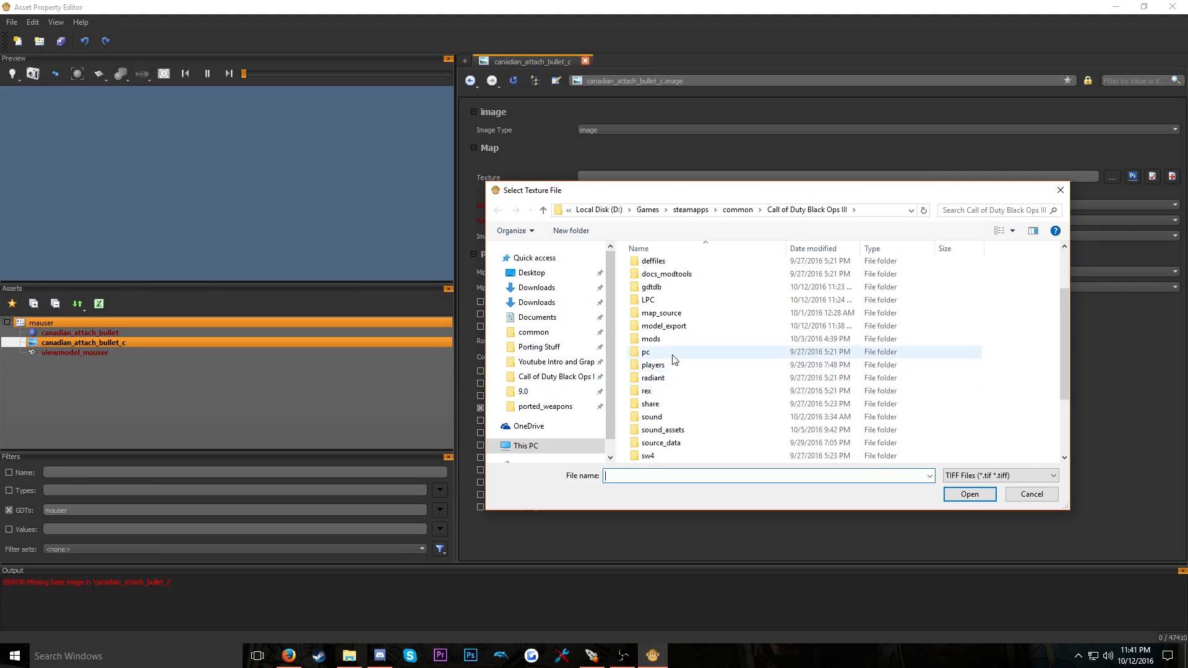
click(557, 407)
double_click(654, 305)
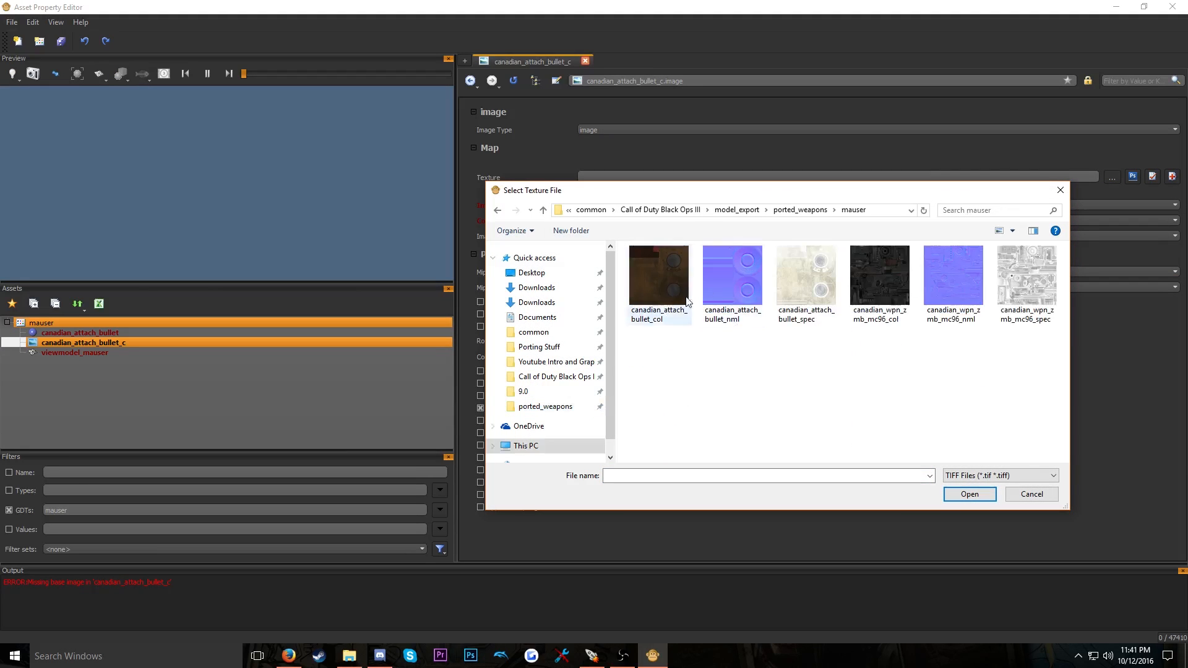
click(669, 302)
double_click(669, 302)
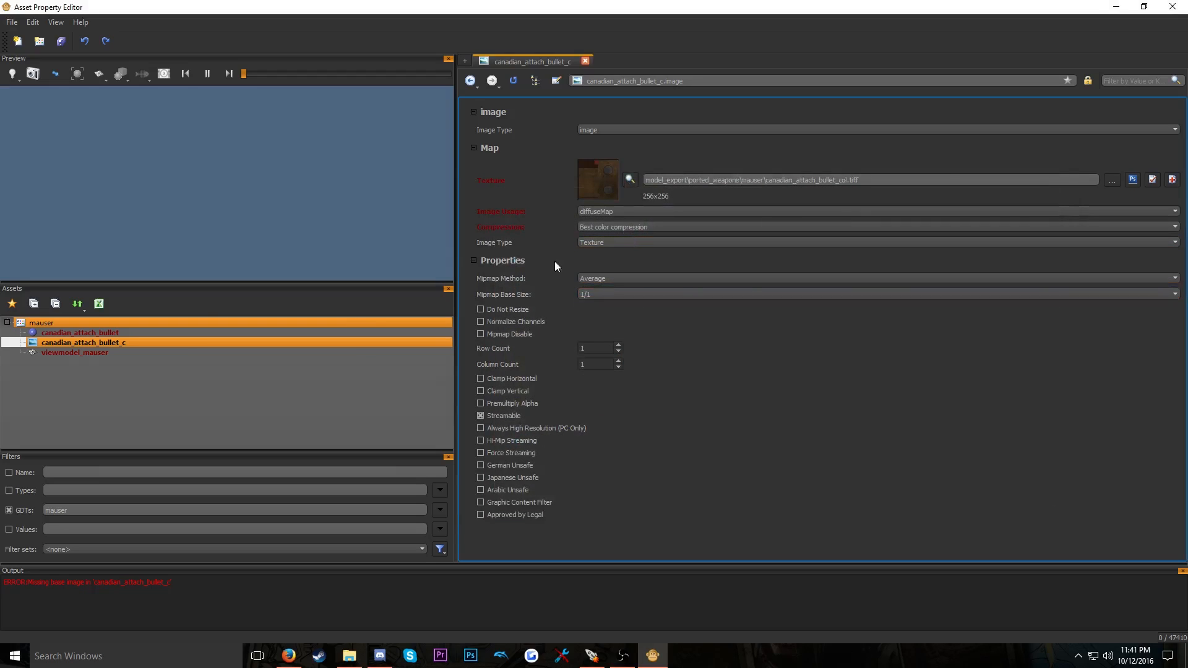
Inspect the canadian_attach_bullet material in the preview from several angles, and check the viewmodel_mauser xmodel
click(124, 332)
click(117, 334)
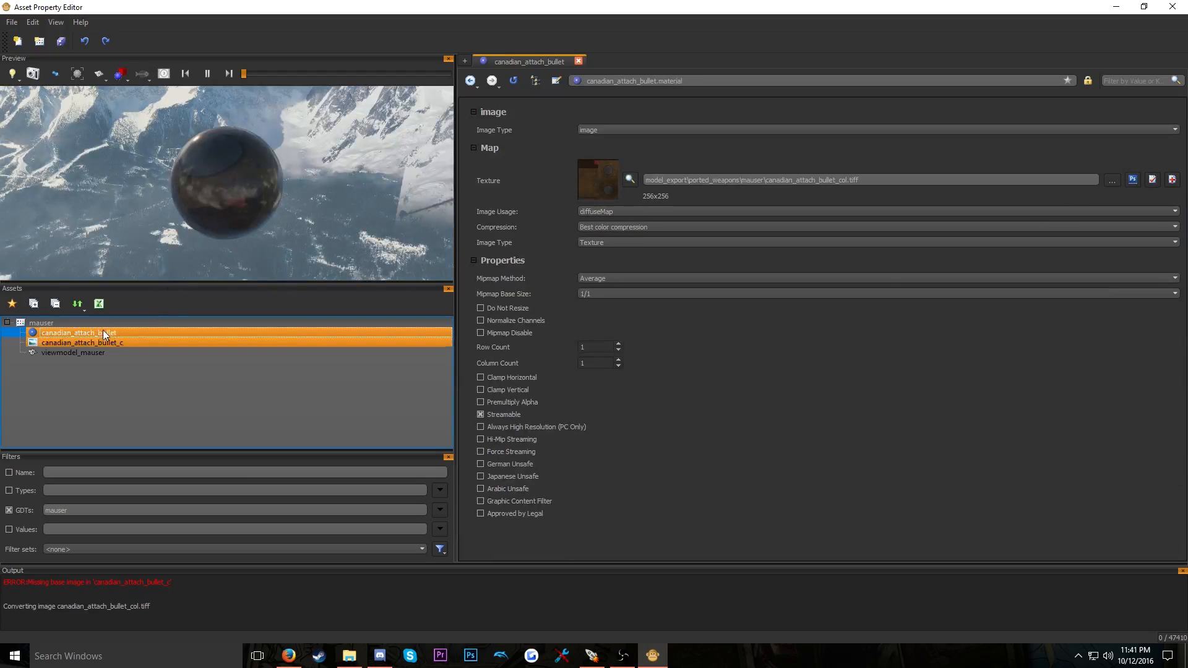
drag(207, 195, 94, 145)
drag(253, 178, 130, 161)
click(98, 353)
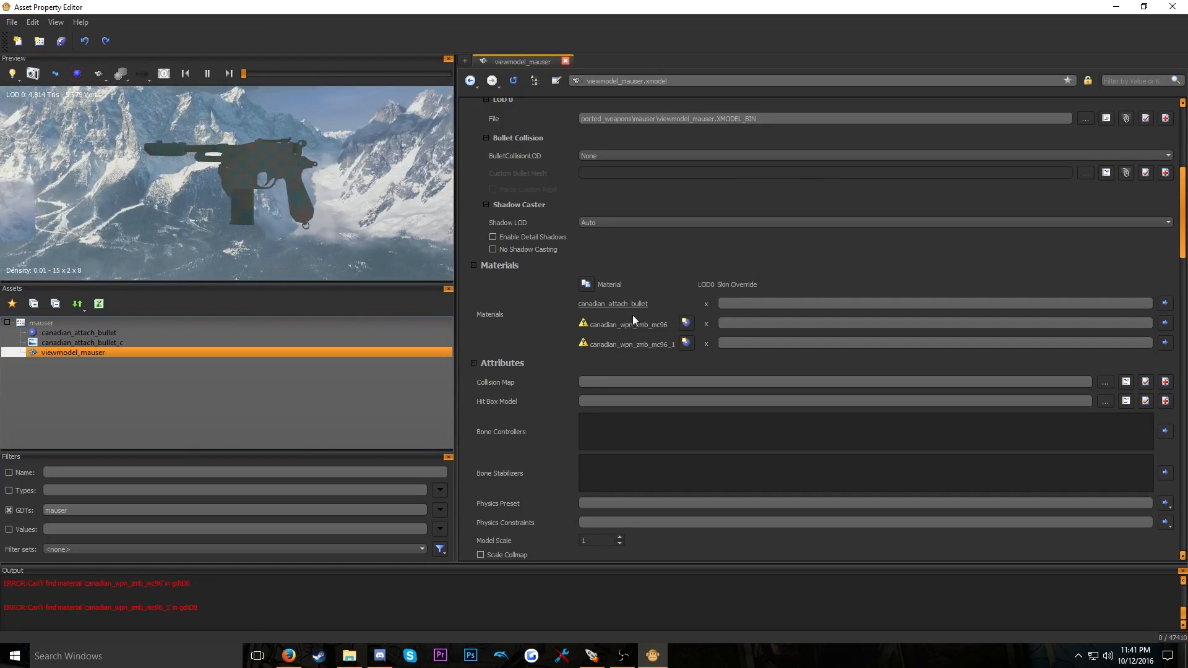
Create the image asset canadian_attach_bullet_n, without the i_ prefix, for the normal map of the canadian_attach_bullet material
click(627, 304)
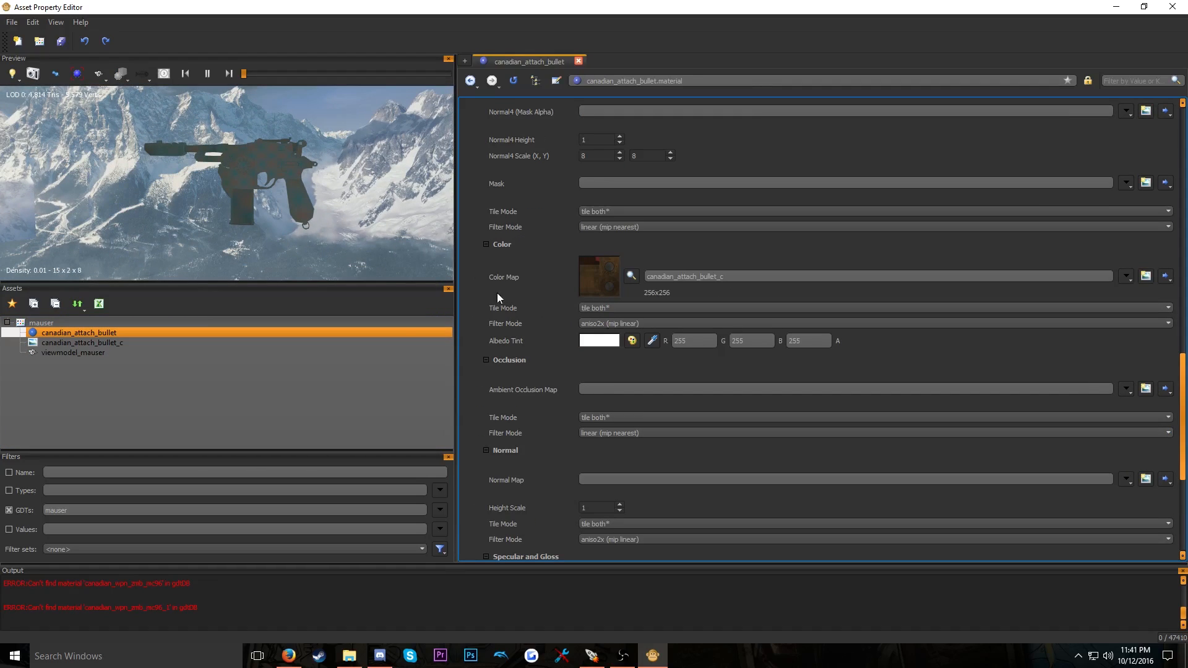
click(108, 332)
scroll(528, 243, down, 1)
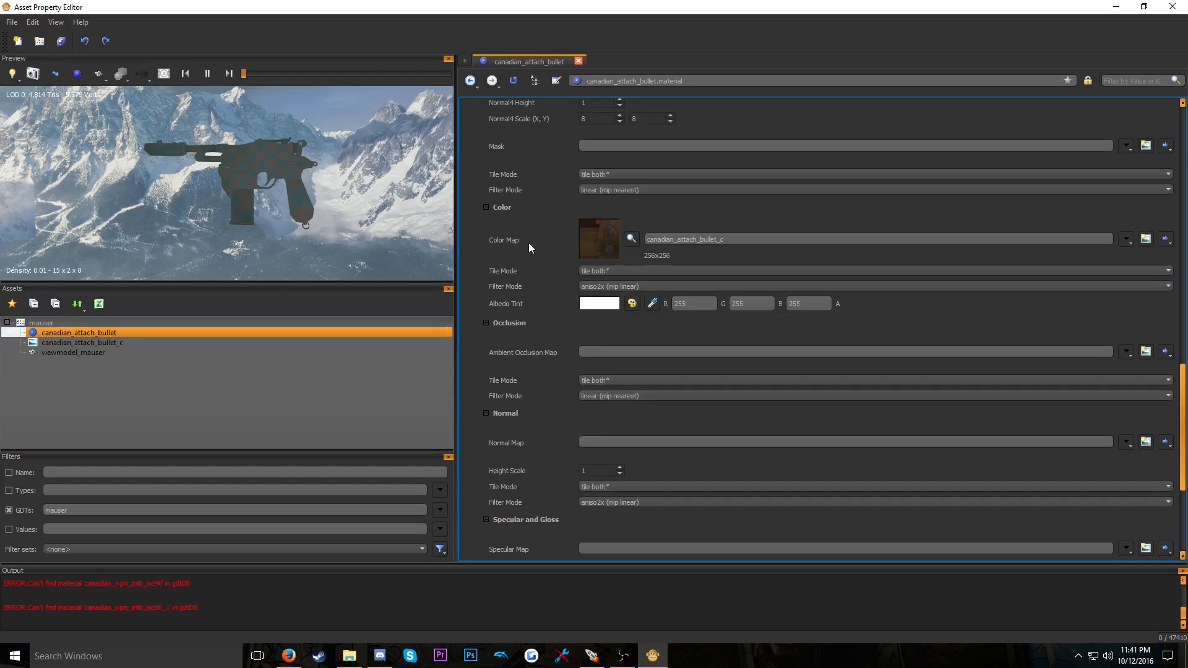
scroll(528, 268, down, 3)
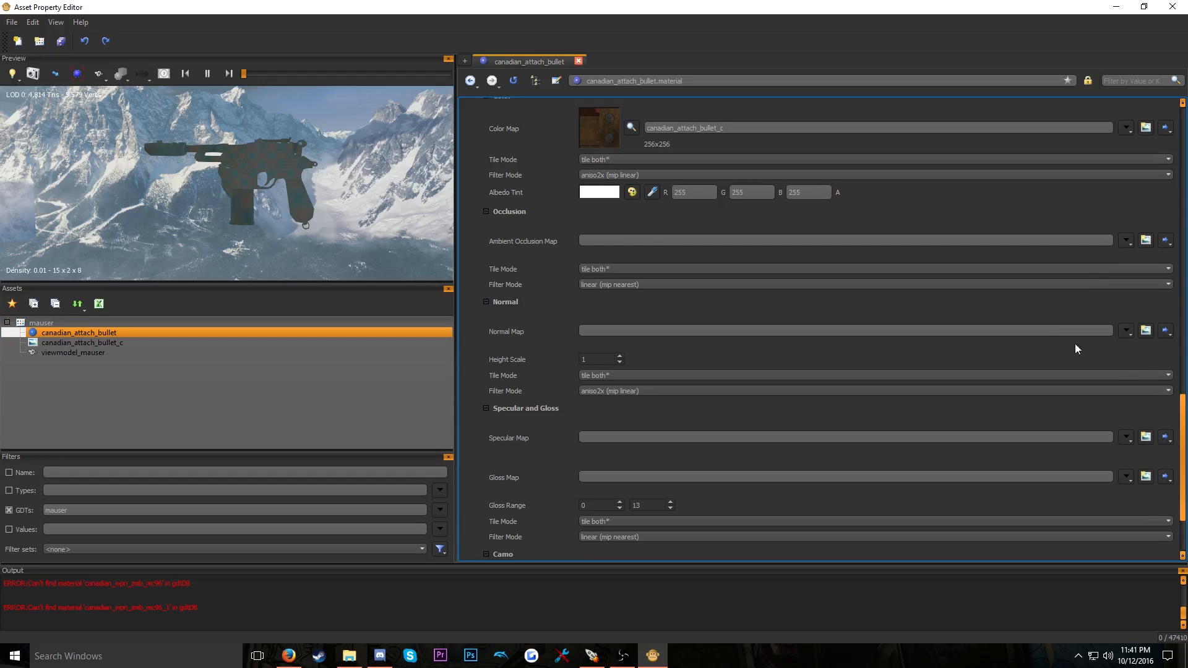
click(1146, 330)
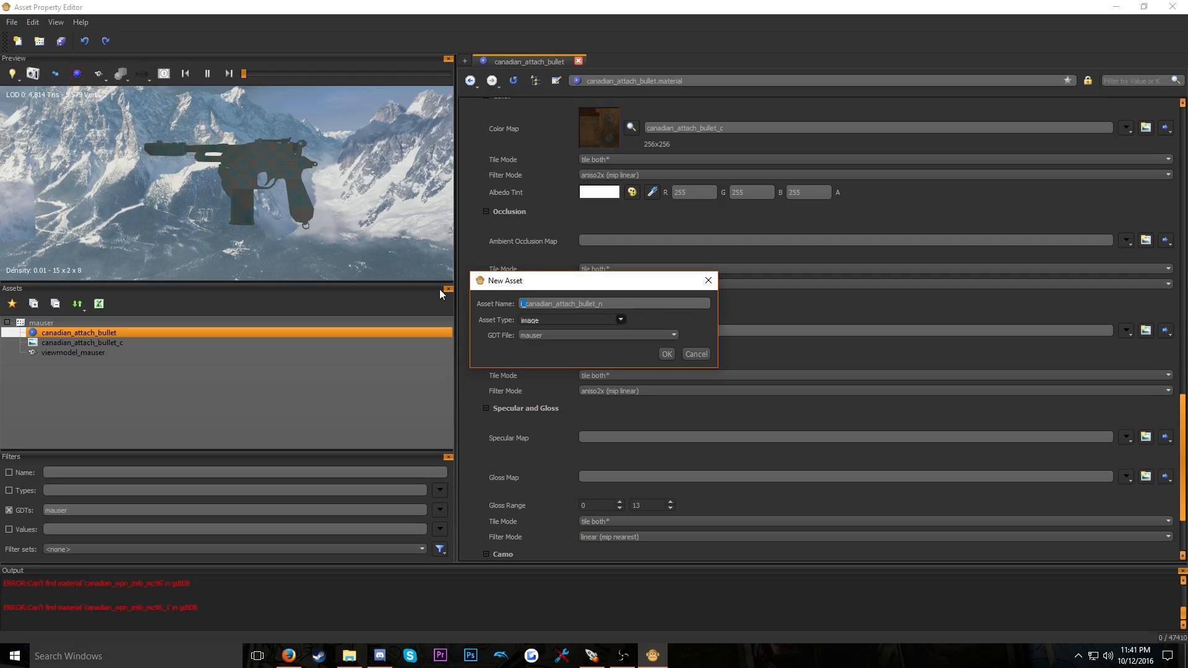
key(Delete)
click(666, 356)
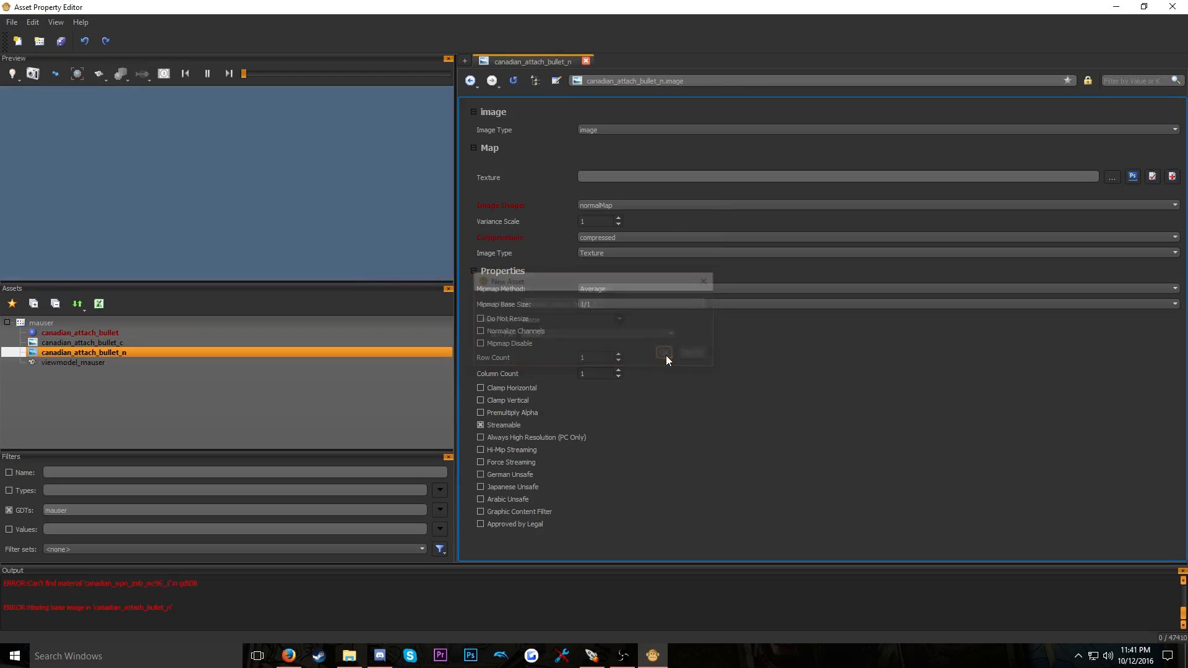
Set the texture of the canadian_attach_bullet_n image to canadian_attach_bullet_nml from the ported_weapons\mauser folder
click(1111, 177)
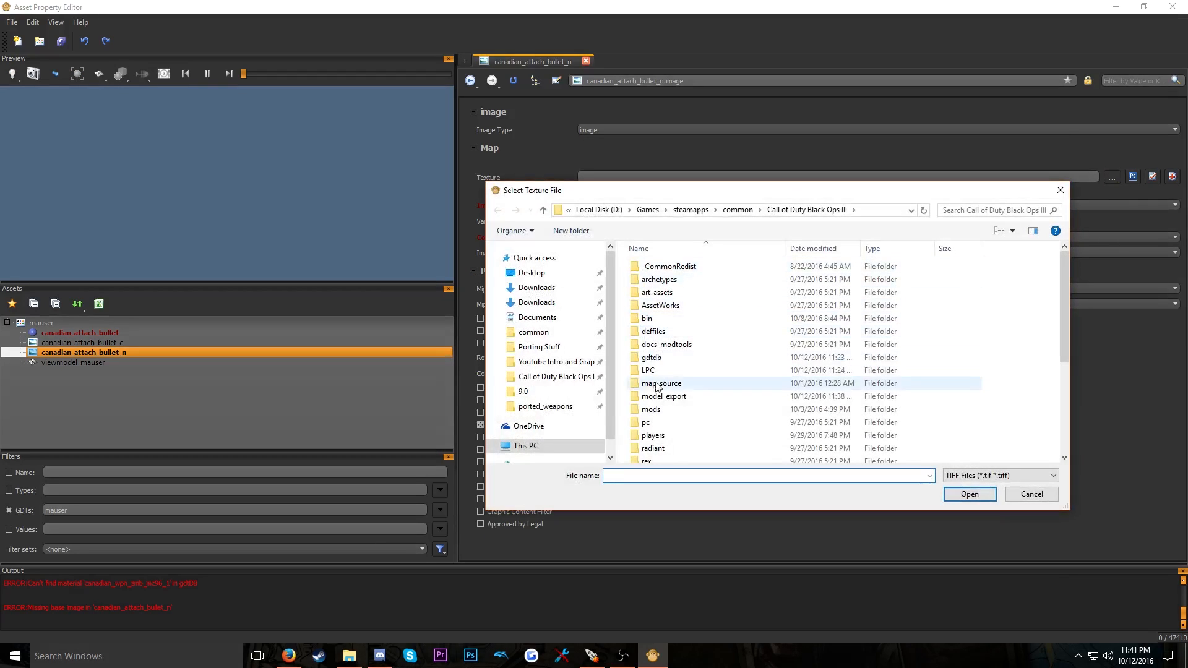
click(546, 407)
double_click(678, 306)
click(739, 323)
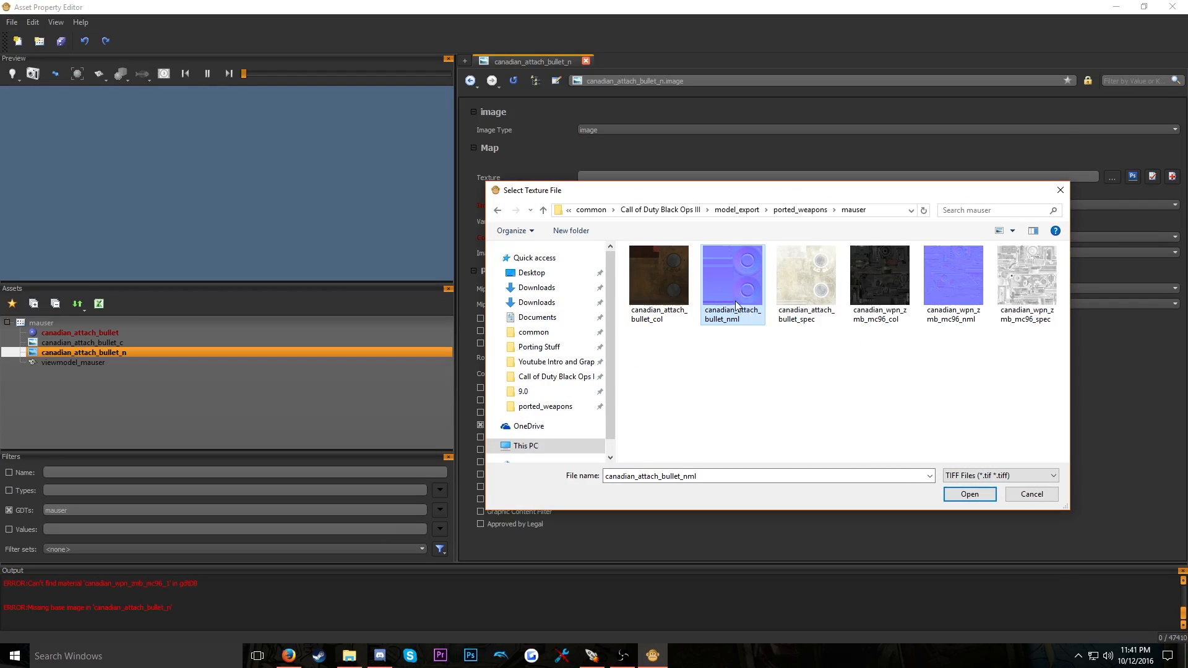
double_click(736, 297)
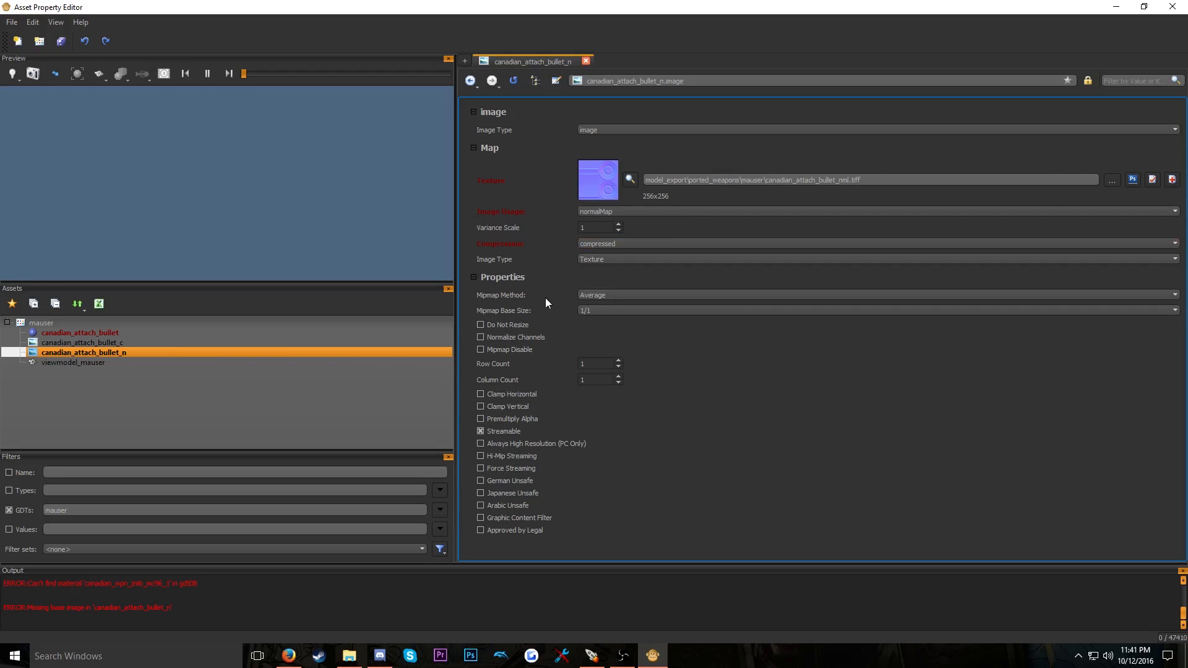
Create the image asset canadian_attach_bullet_s, without the i_ prefix, for the specular map of the canadian_attach_bullet material
click(129, 343)
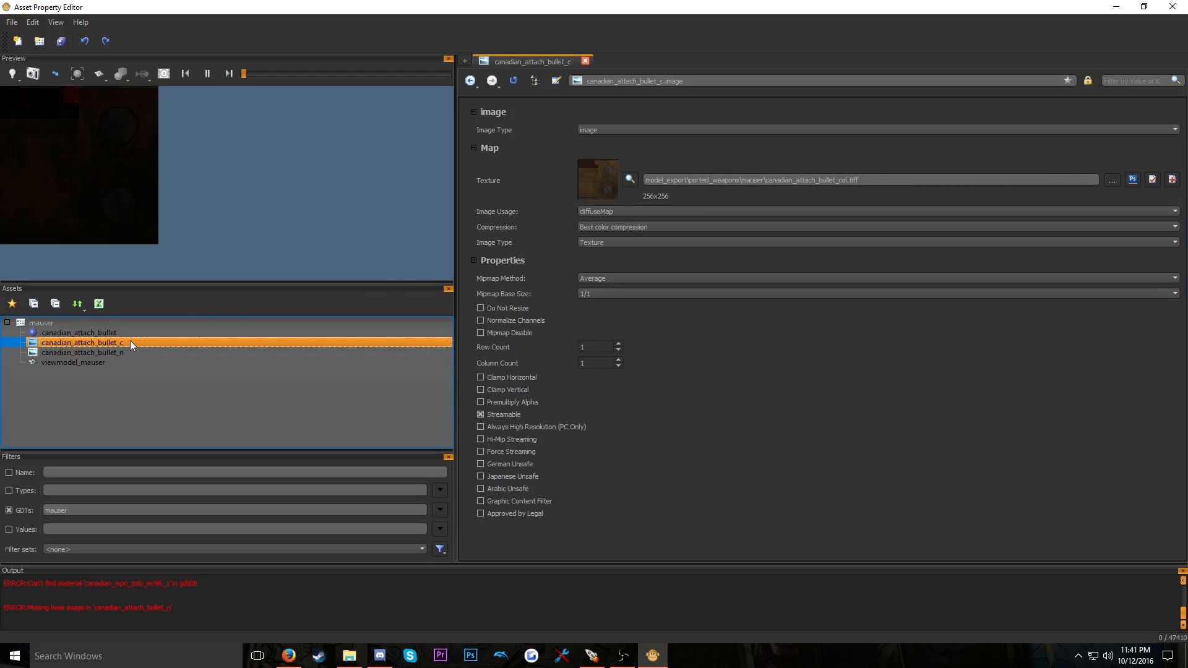
click(134, 334)
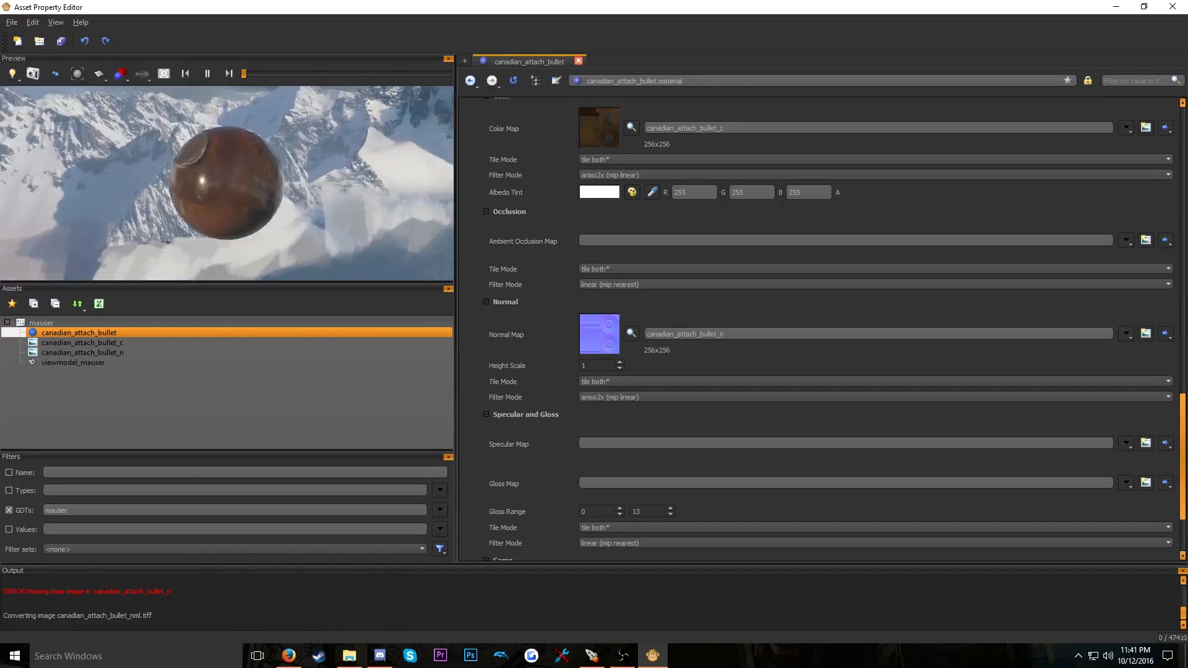
scroll(966, 428, down, 1)
click(1145, 406)
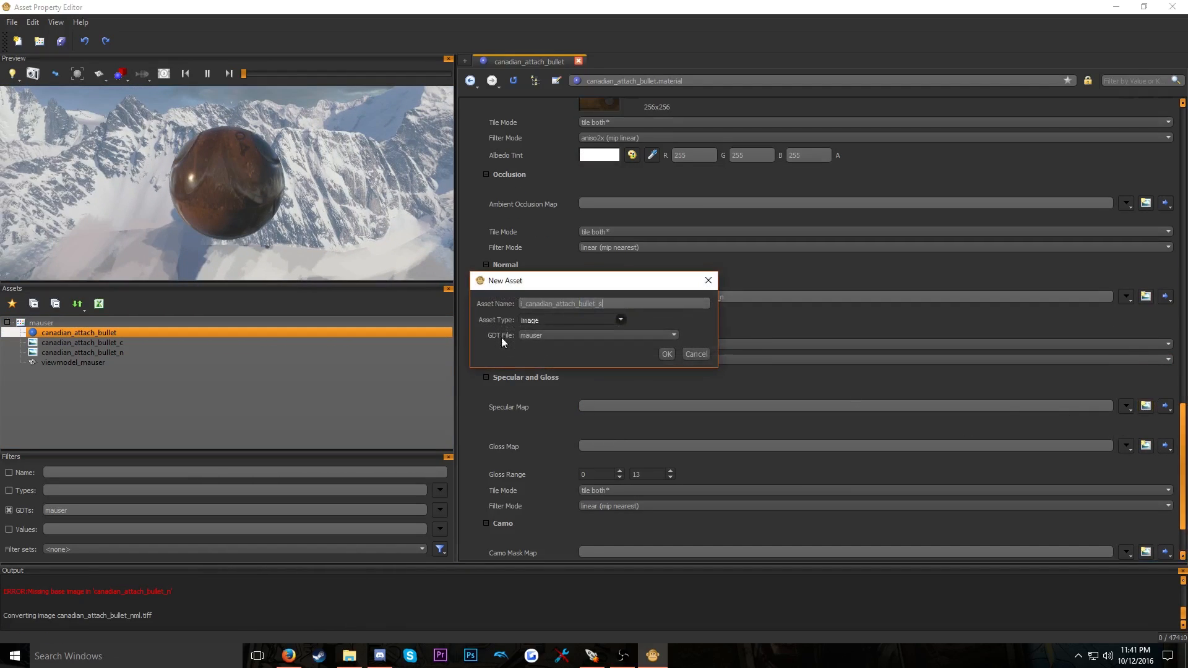
key(Return)
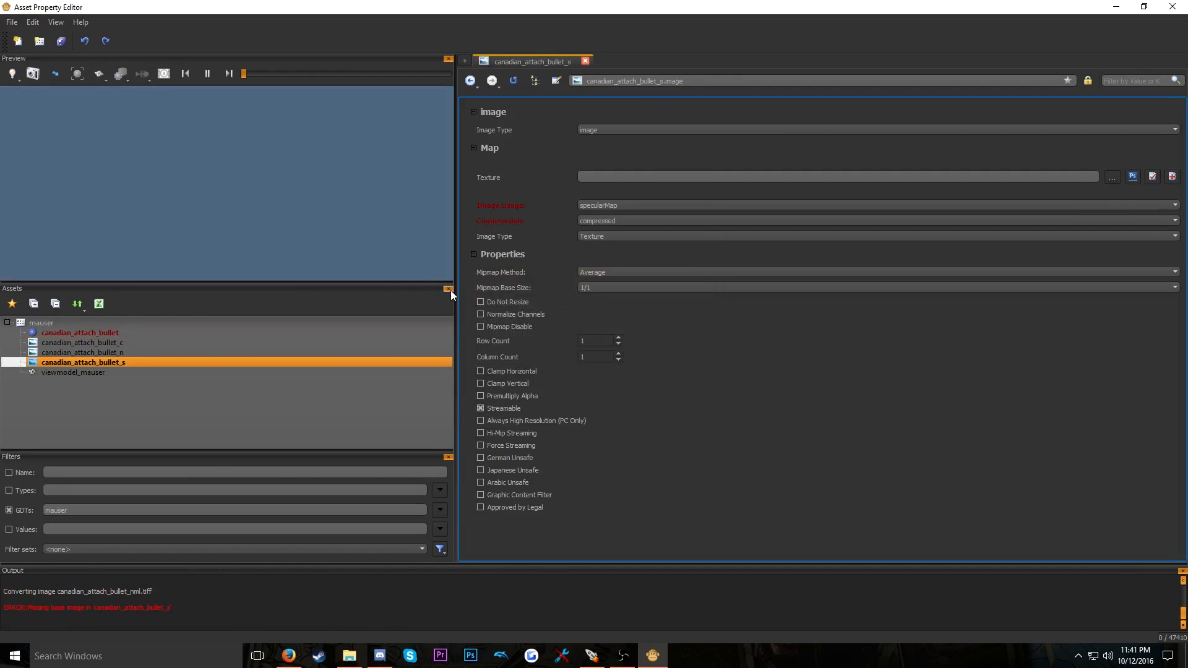
Set the texture of the canadian_attach_bullet_s image to canadian_attach_bullet_spec from the ported_weapons\mauser folder
click(1112, 178)
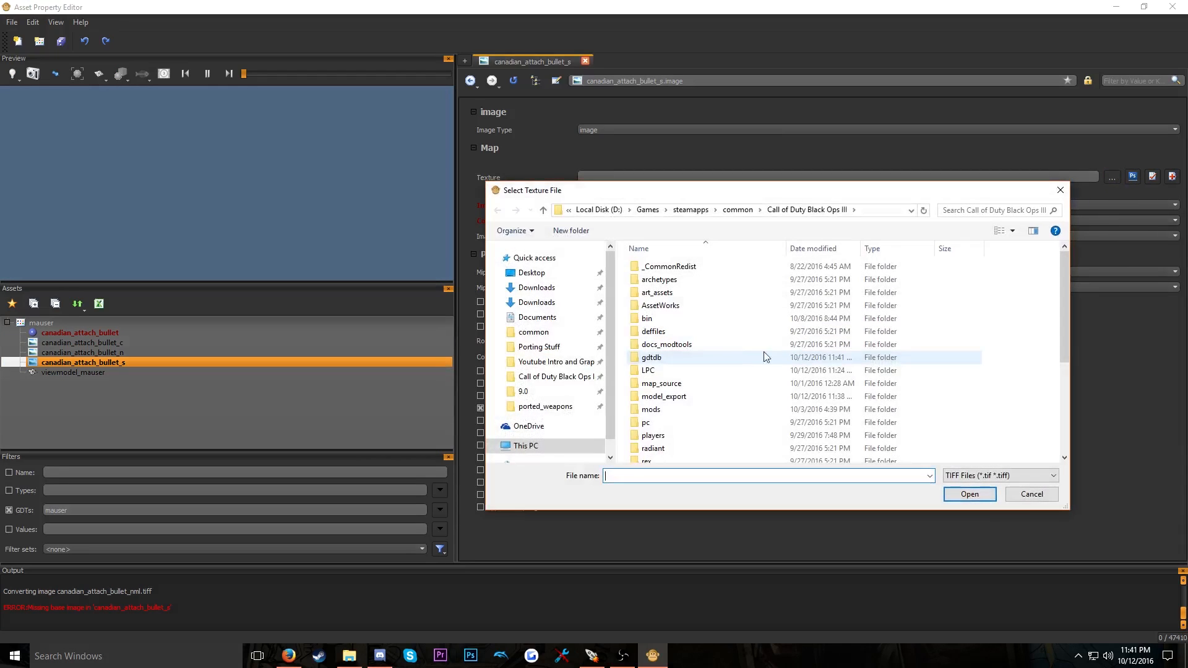
click(545, 406)
double_click(661, 309)
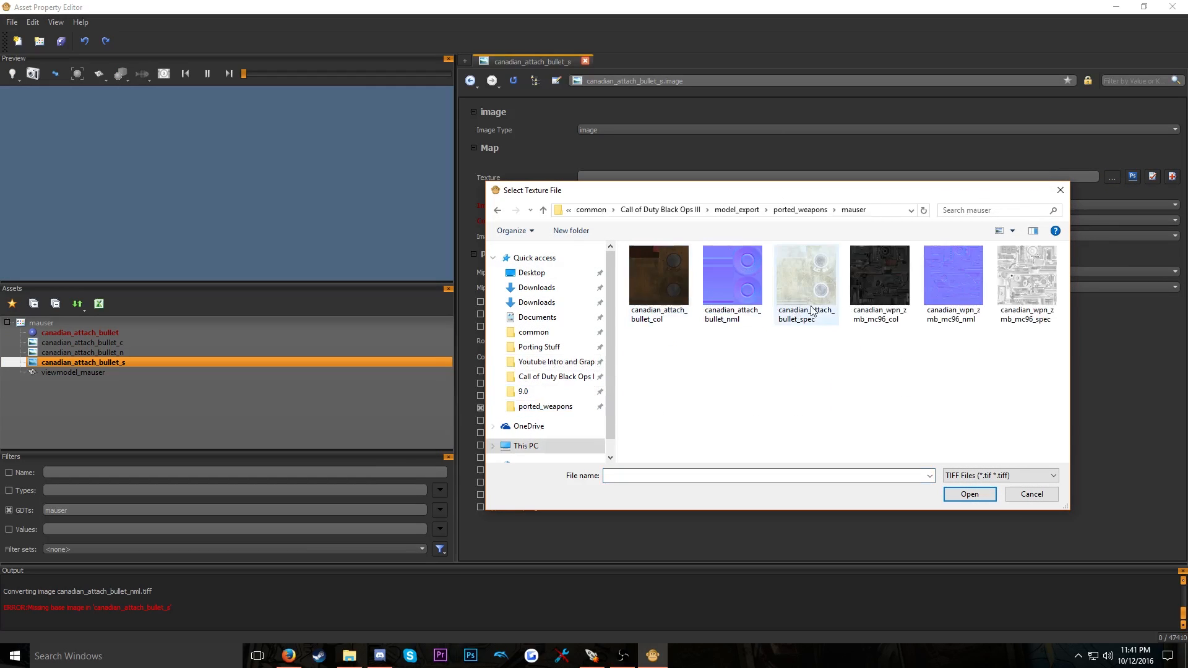
double_click(804, 276)
Examine the canadian_attach_bullet material with its new maps in the preview and return to the viewmodel_mauser xmodel
click(143, 352)
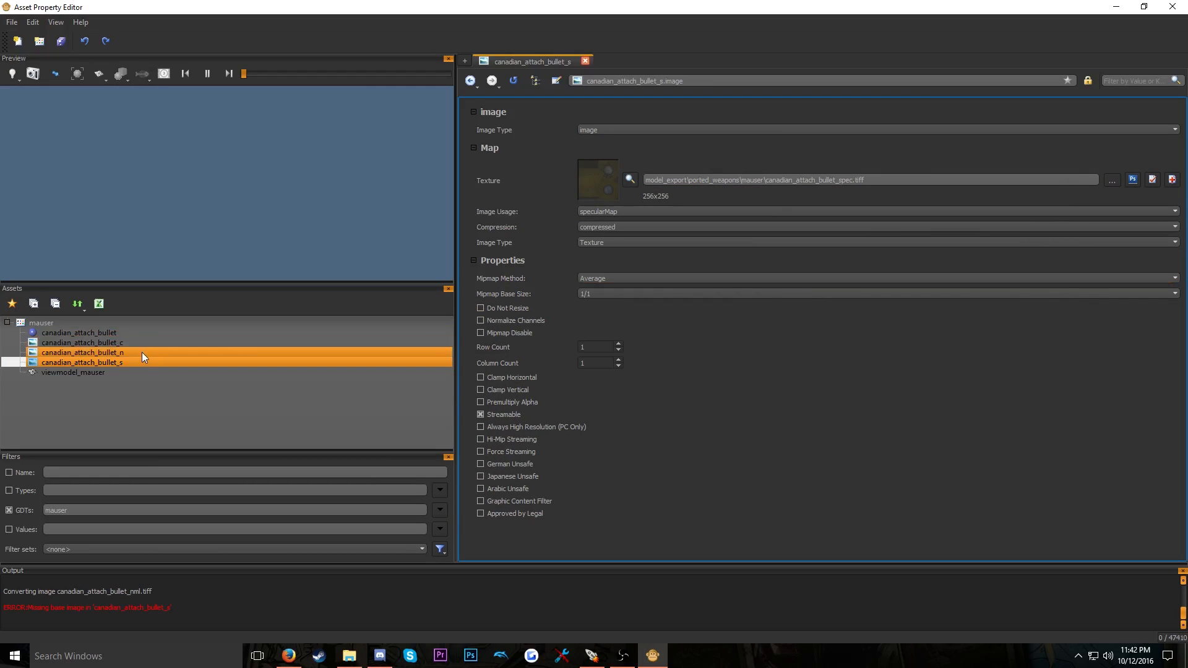
click(138, 342)
click(137, 333)
alt+drag(231, 267, 260, 322)
alt+drag(211, 185, 151, 185)
ctrl+click(99, 373)
click(111, 372)
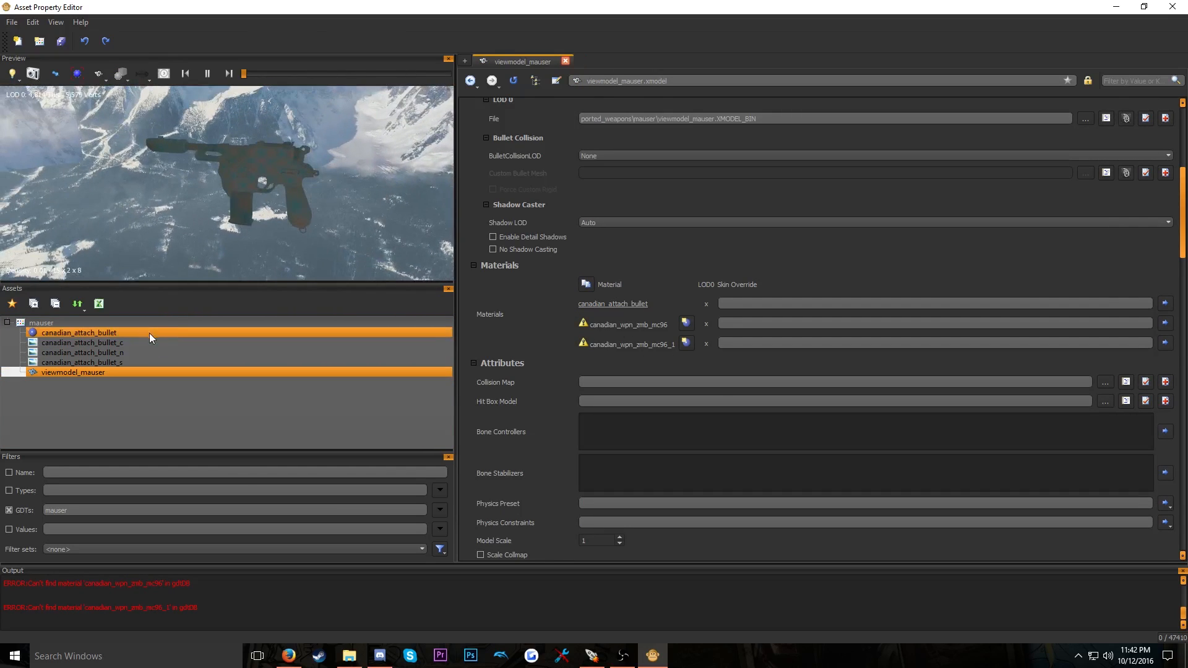
Create the missing material asset canadian_wpn_zmb_mc96 in the mauser GDT from the viewmodel_mauser xmodel's materials
click(150, 333)
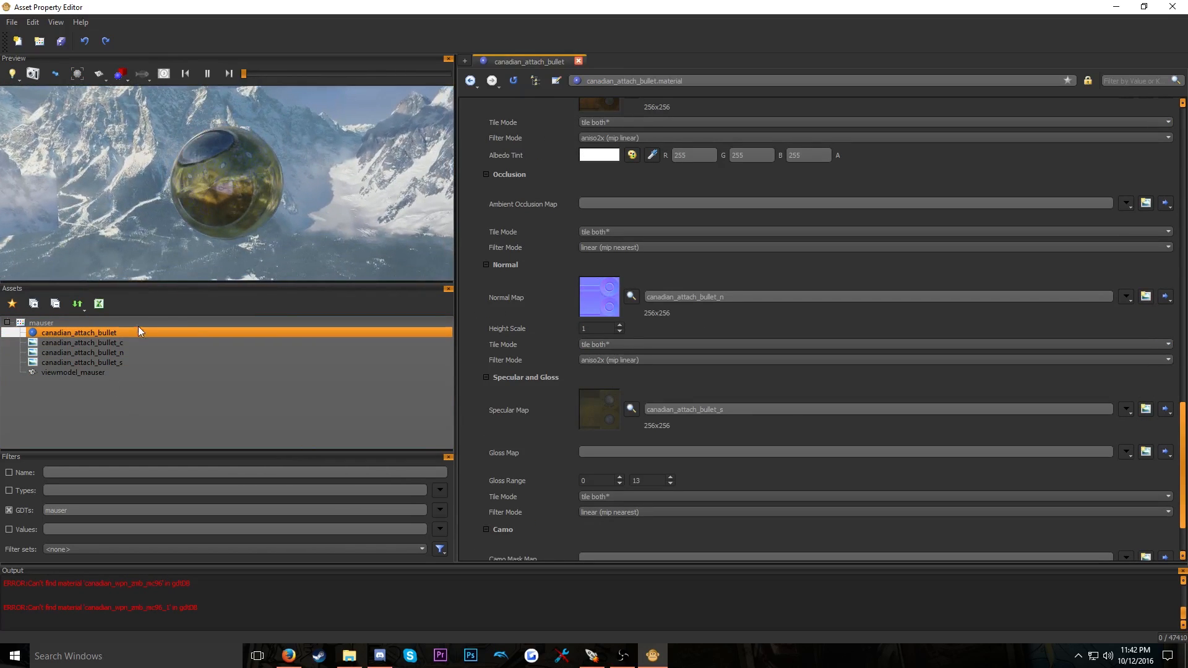
click(112, 372)
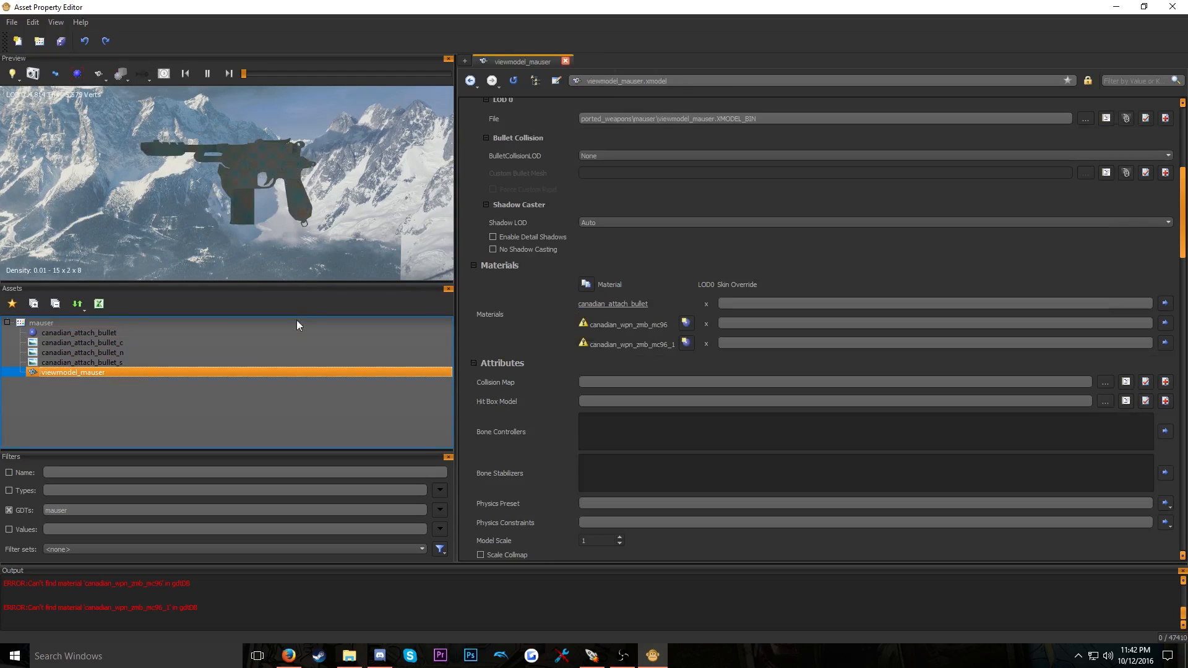
scroll(648, 329, down, 1)
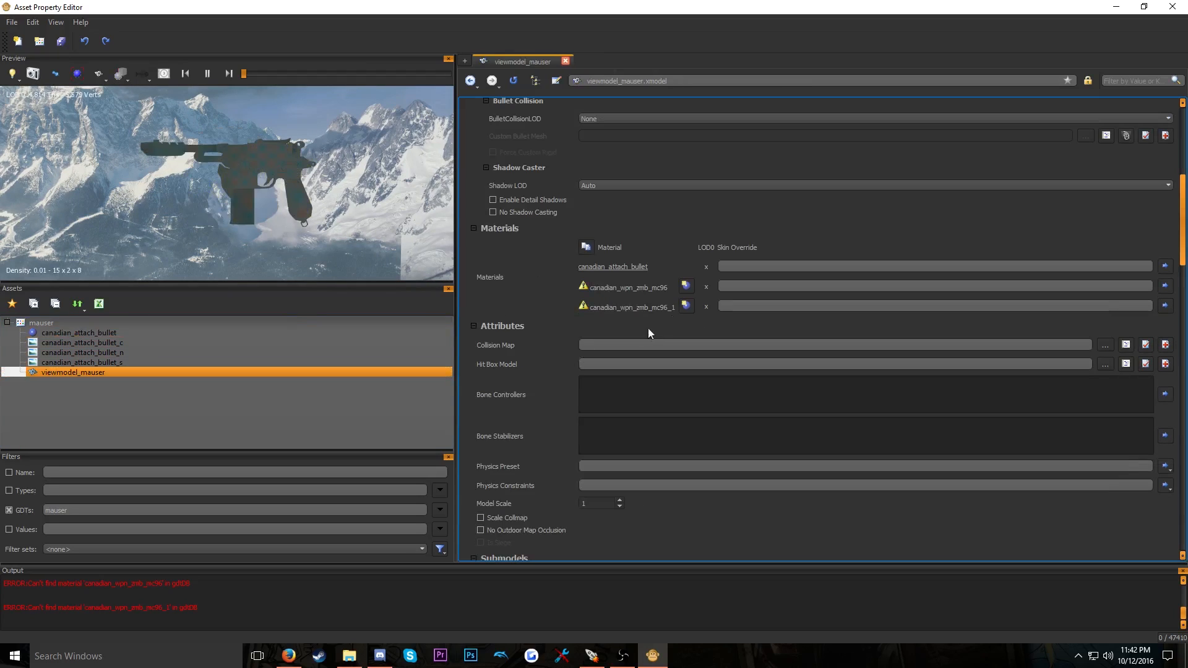
click(686, 285)
click(666, 354)
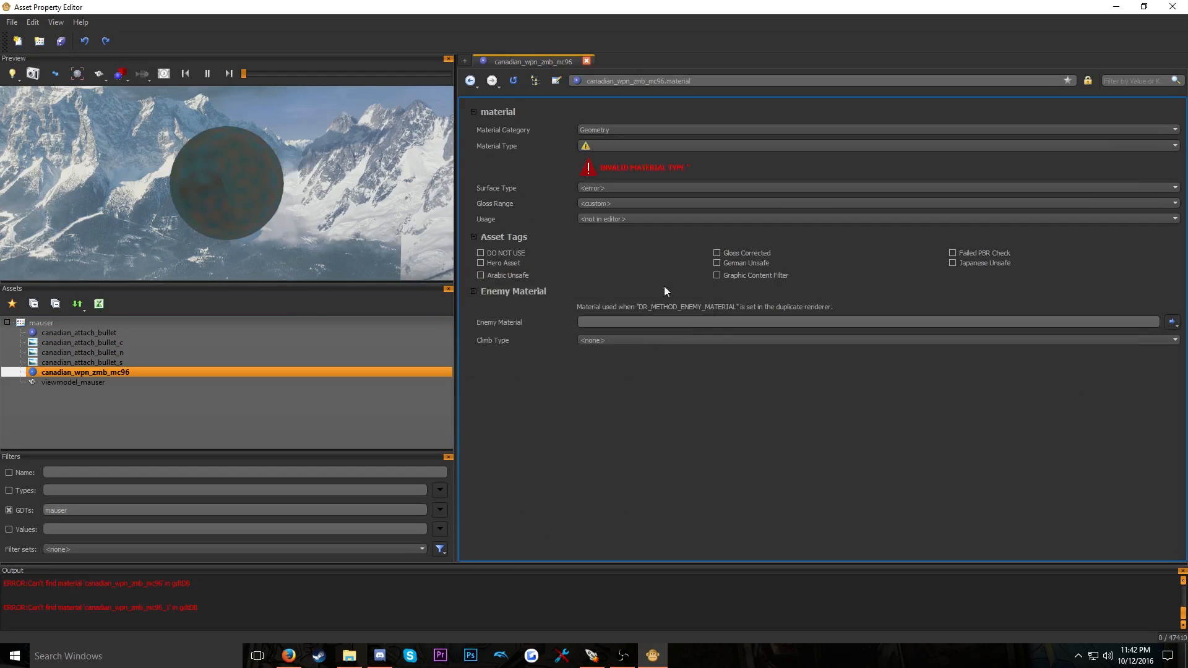
Set the canadian_wpn_zmb_mc96 material's type to lit_weapon and its surface type to metal
click(640, 149)
scroll(633, 255, down, 1)
click(610, 207)
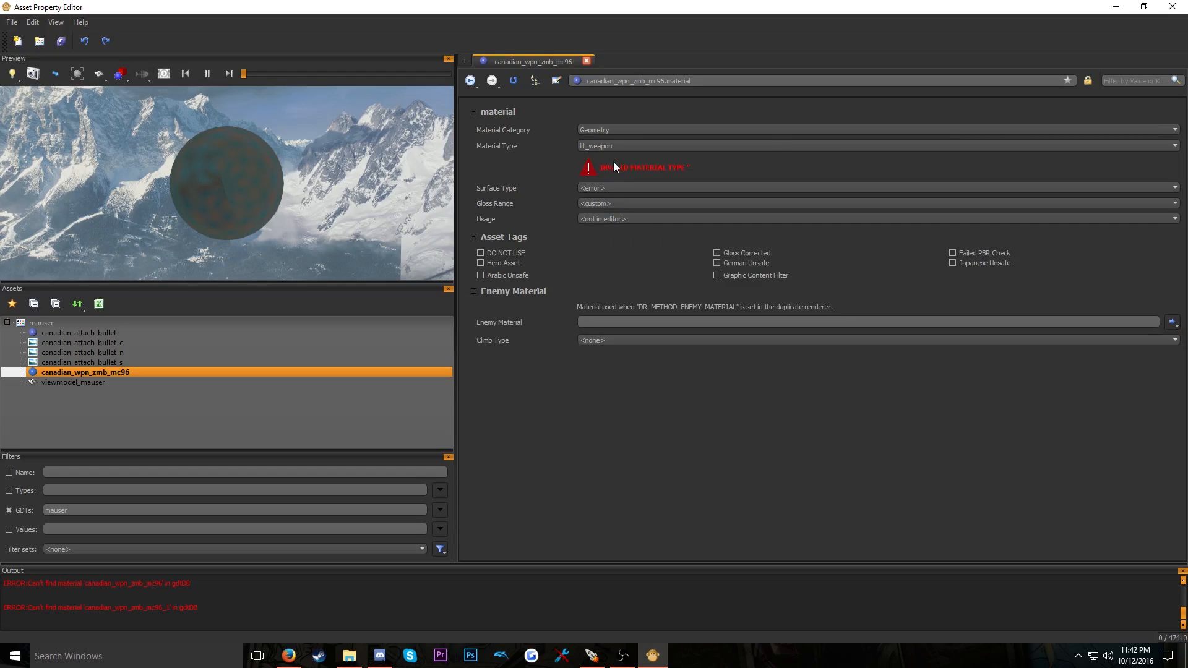
scroll(554, 203, up, 15)
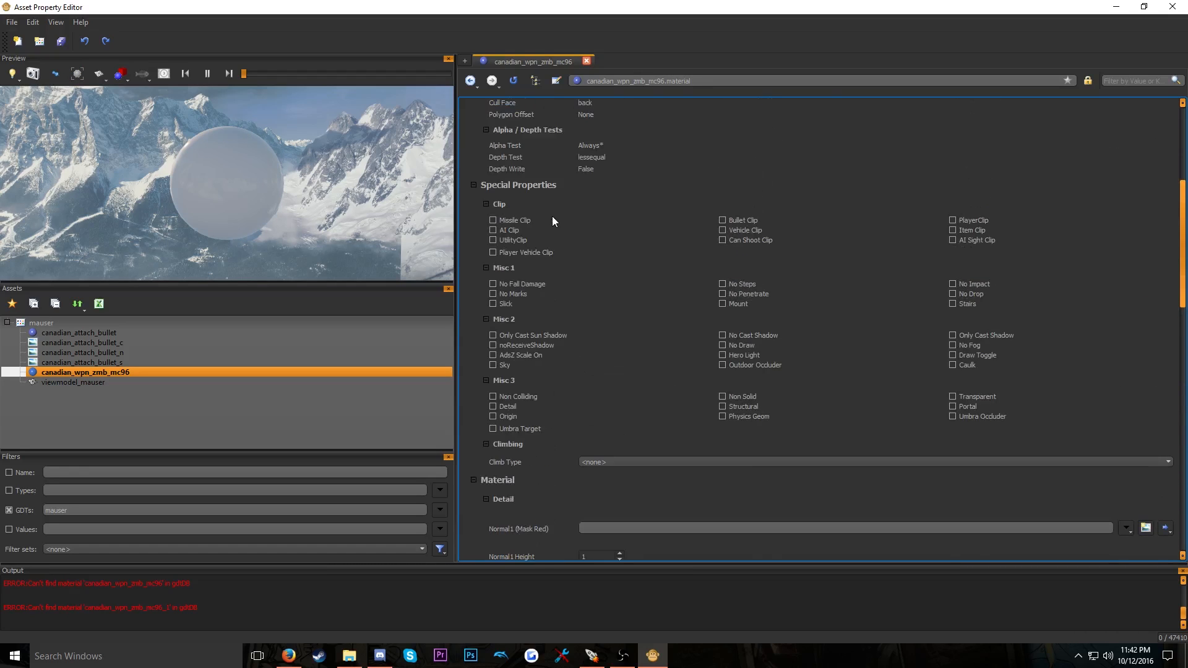
scroll(557, 210, up, 5)
click(603, 163)
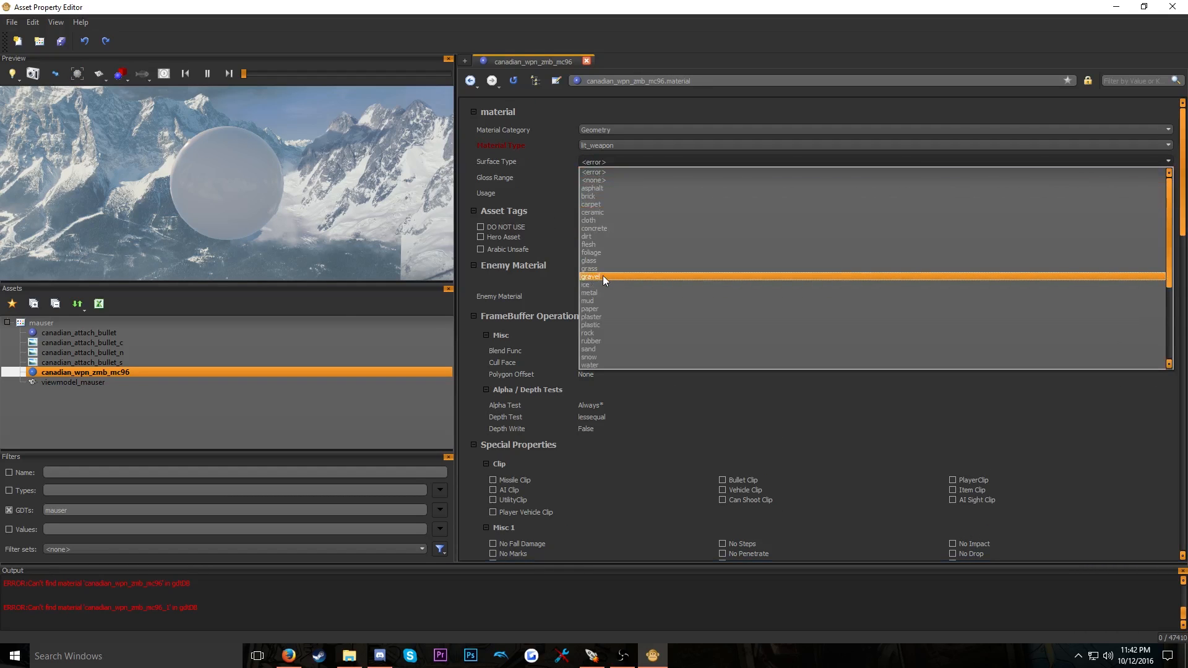
click(600, 292)
Create the image asset canadian_wpn_zmb_mc96_c, without the i_ prefix, for the color map of the canadian_wpn_zmb_mc96 material
scroll(535, 250, down, 20)
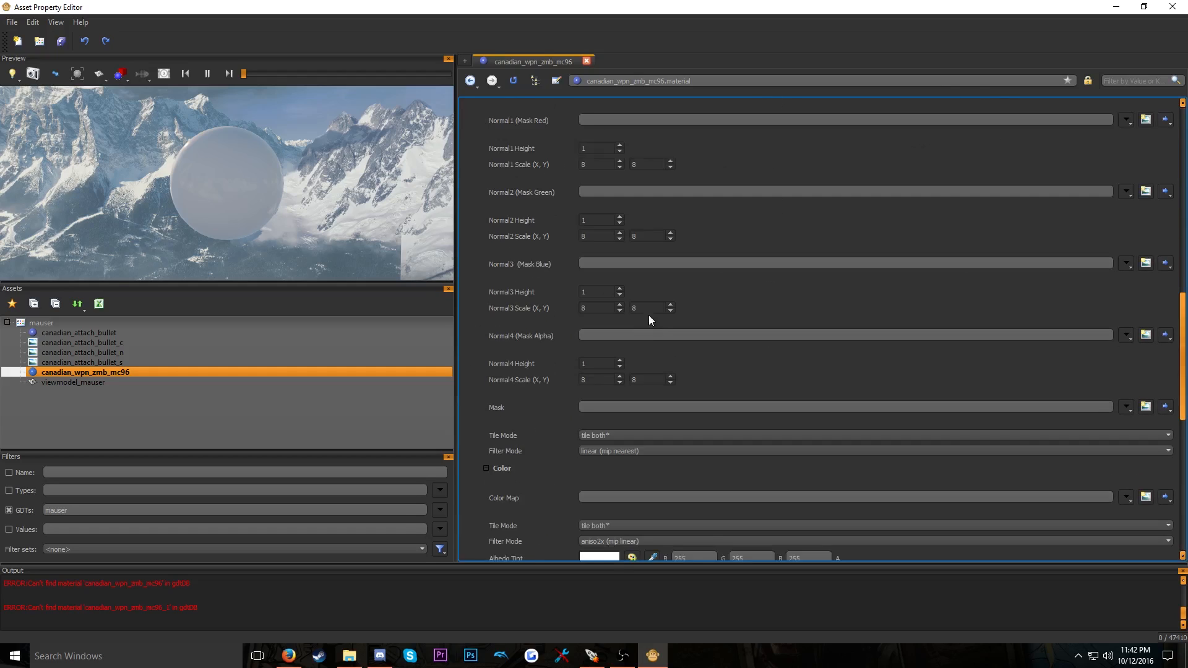
scroll(649, 316, down, 2)
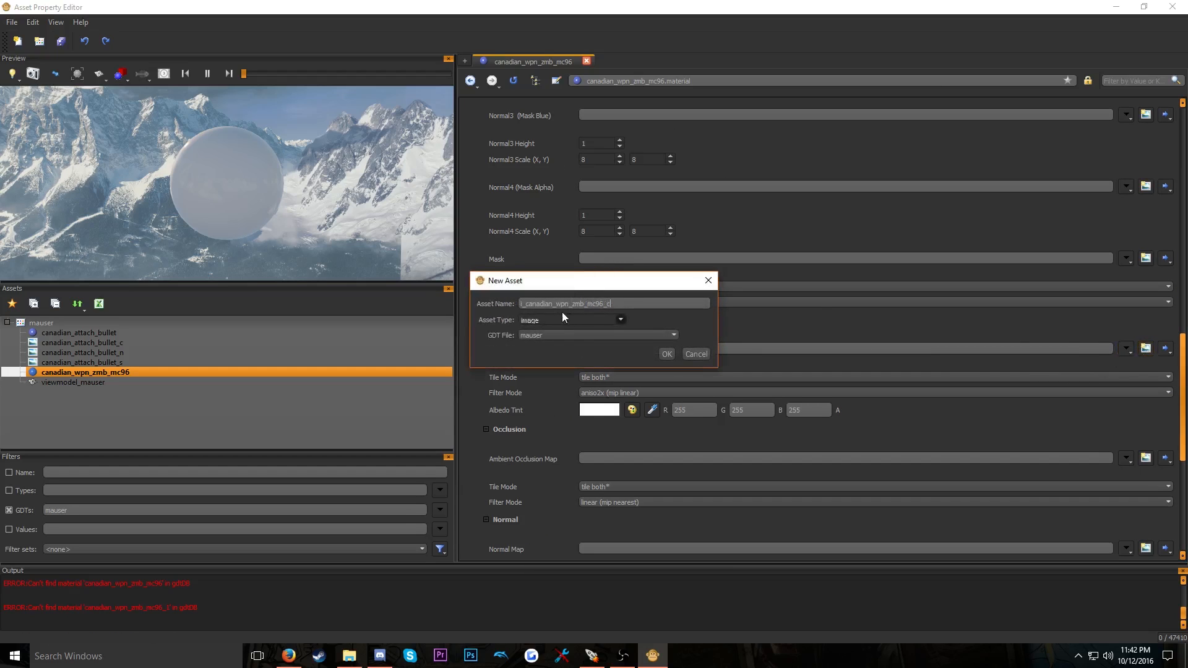
key(Delete)
key(Delete)
click(667, 353)
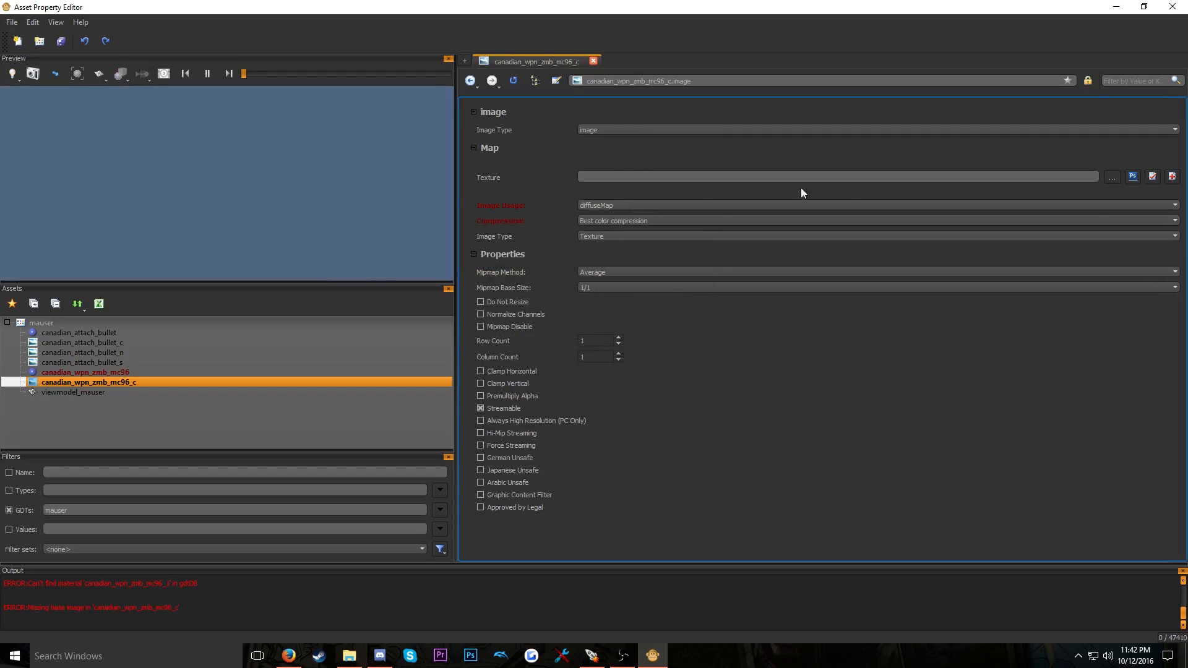
Set the texture of the canadian_wpn_zmb_mc96_c image to canadian_wpn_zmb_mc96_col from the ported_weapons\mauser folder
click(1112, 180)
scroll(687, 328, down, 5)
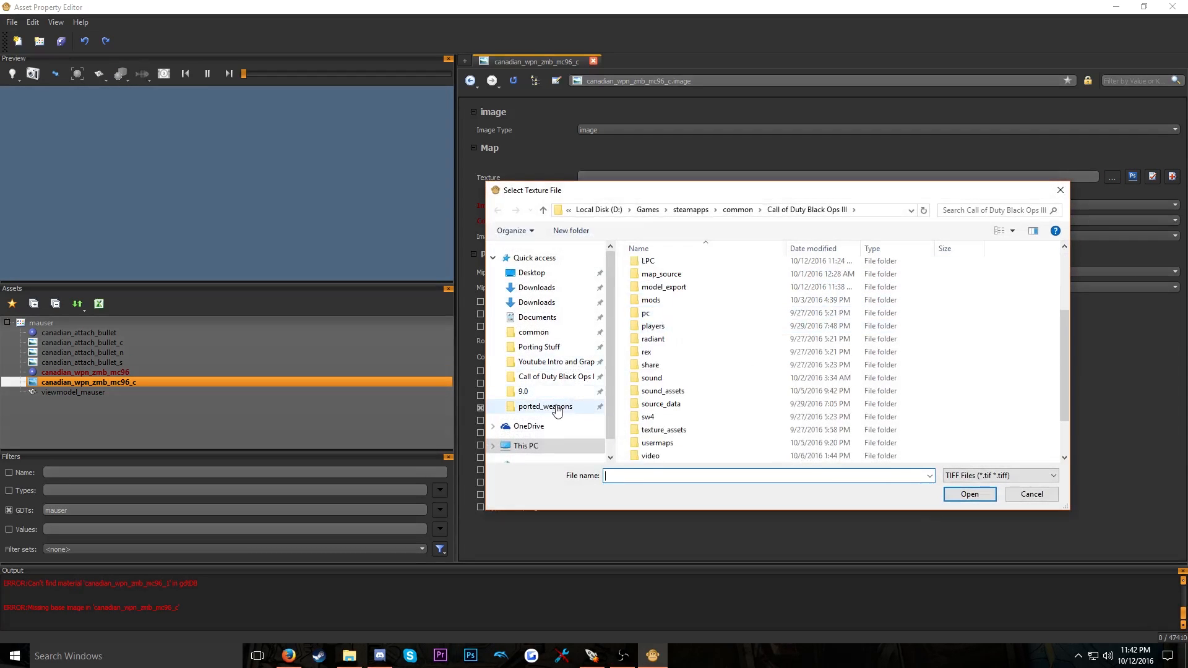
click(545, 406)
double_click(674, 305)
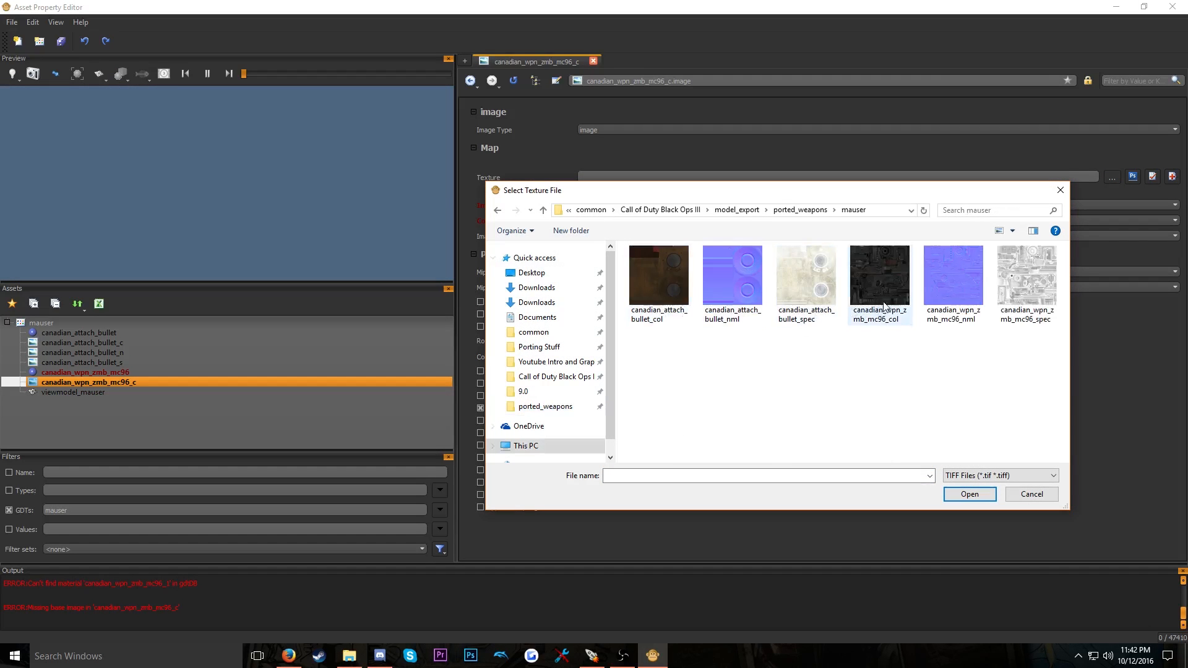
double_click(884, 282)
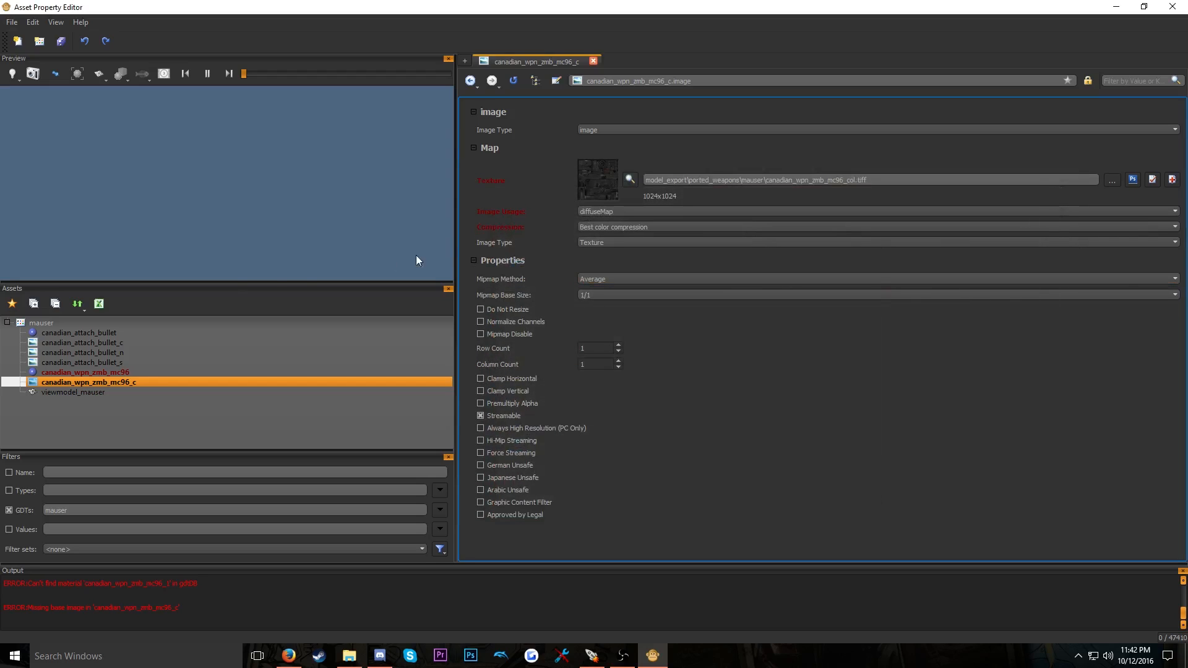
Create the image asset canadian_wpn_zmb_mc96_n, without the i_ prefix, for the normal map of the canadian_wpn_zmb_mc96 material
click(113, 373)
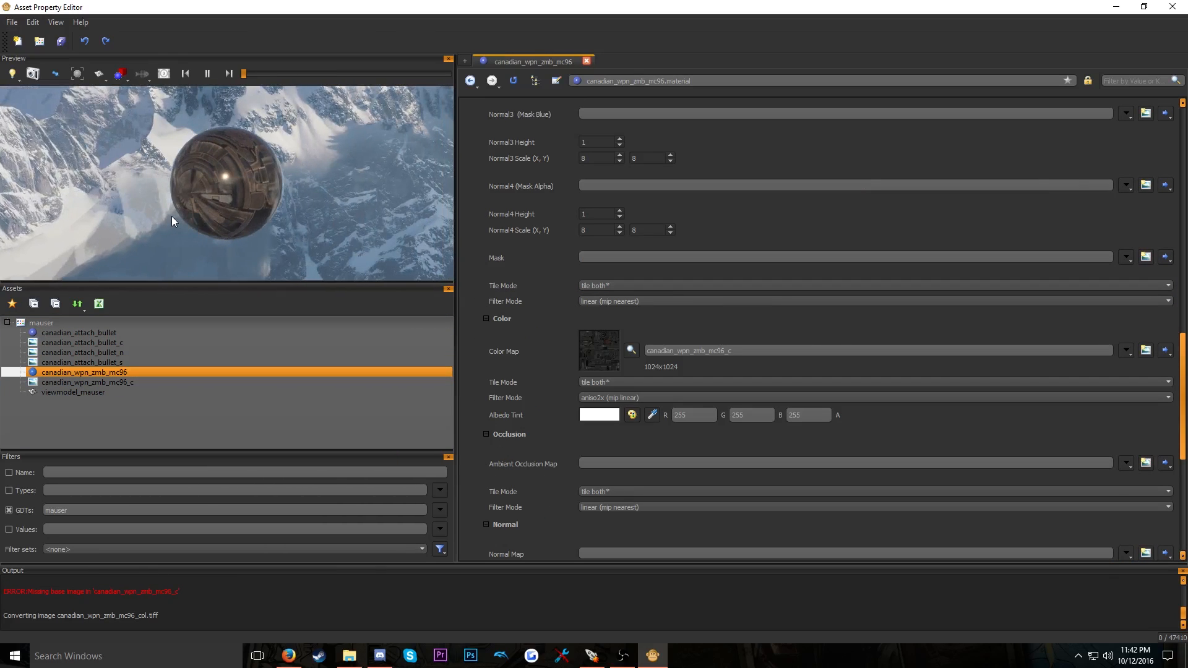
scroll(511, 368, down, 2)
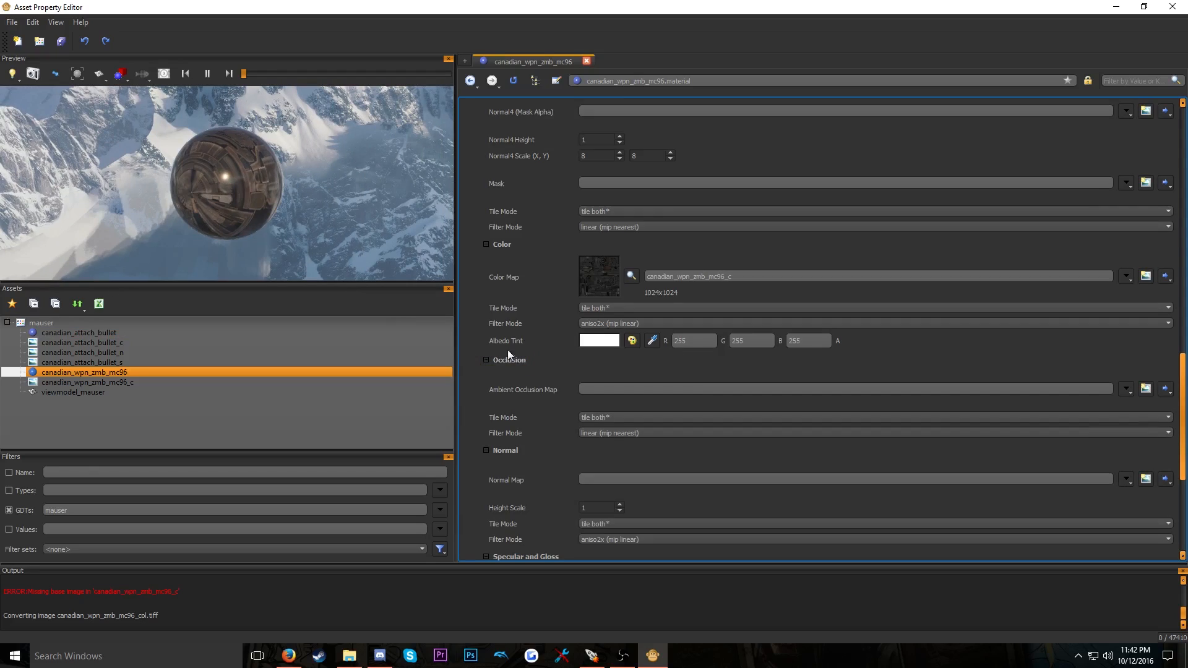
click(91, 374)
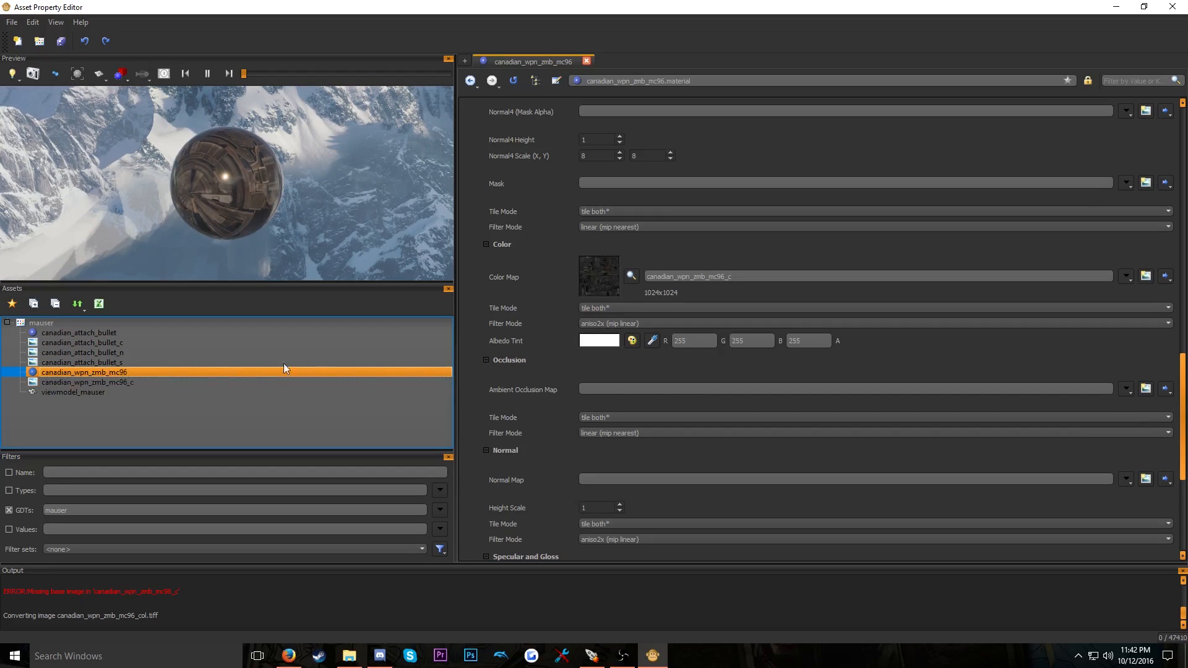
scroll(518, 275, down, 1)
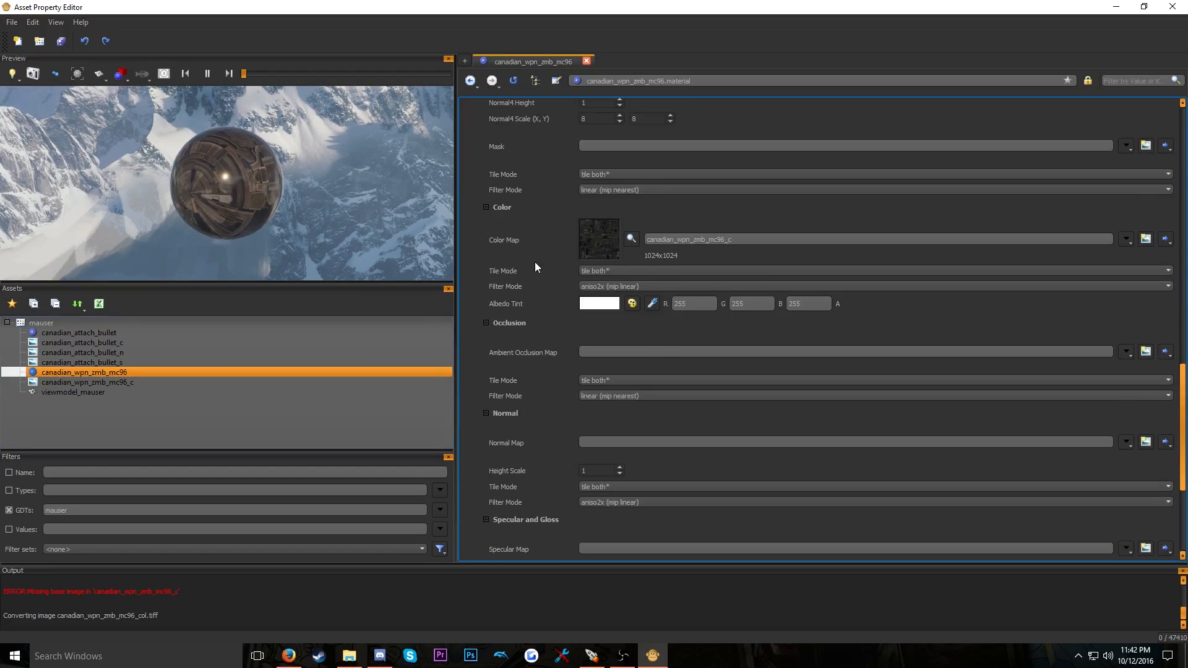
scroll(535, 295, down, 2)
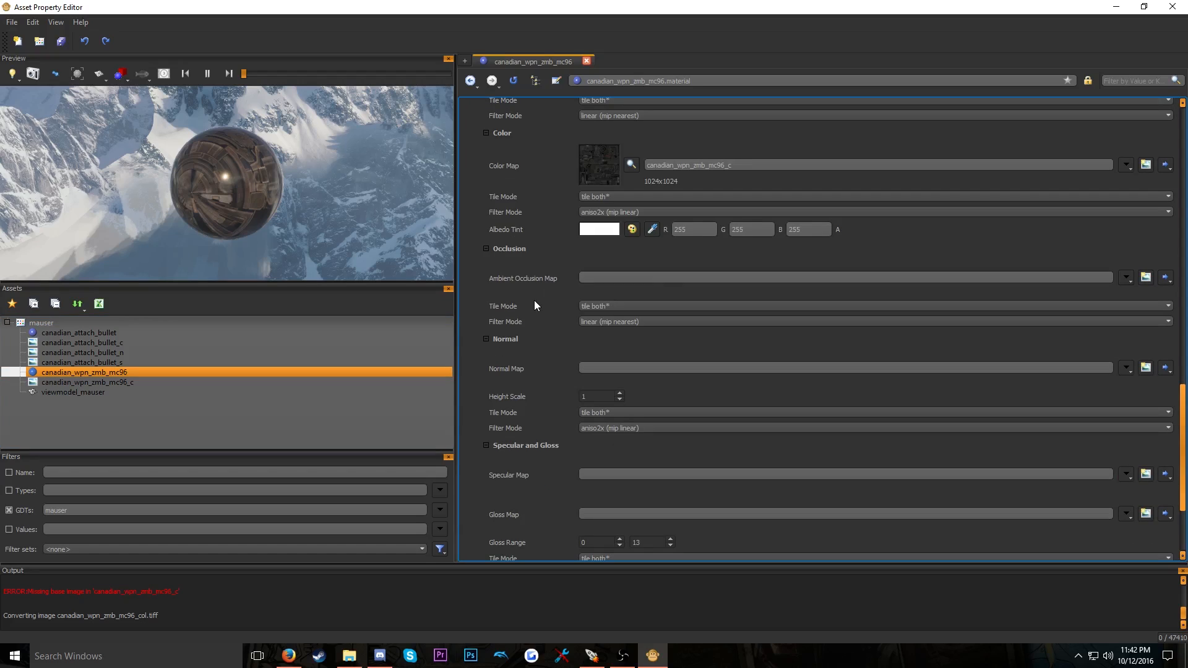
click(1145, 368)
key(Delete)
key(Delete)
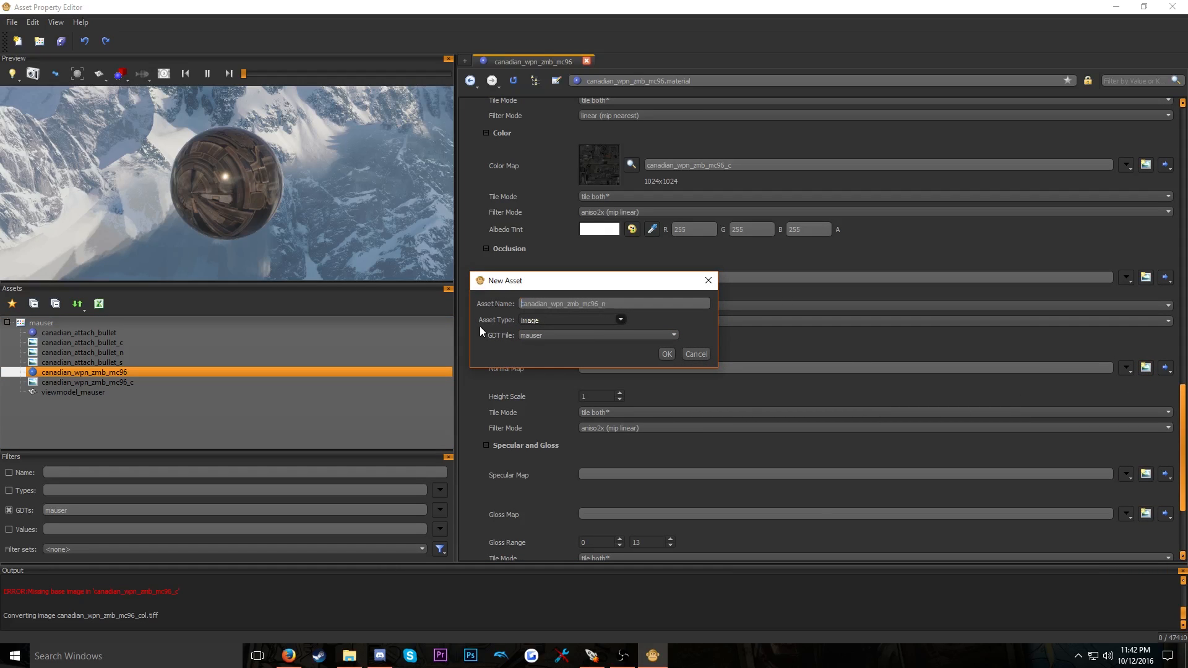
key(Return)
Set the texture of the canadian_wpn_zmb_mc96_n image to canadian_wpn_zmb_mc96_nml from the ported_weapons\mauser folder
click(1111, 176)
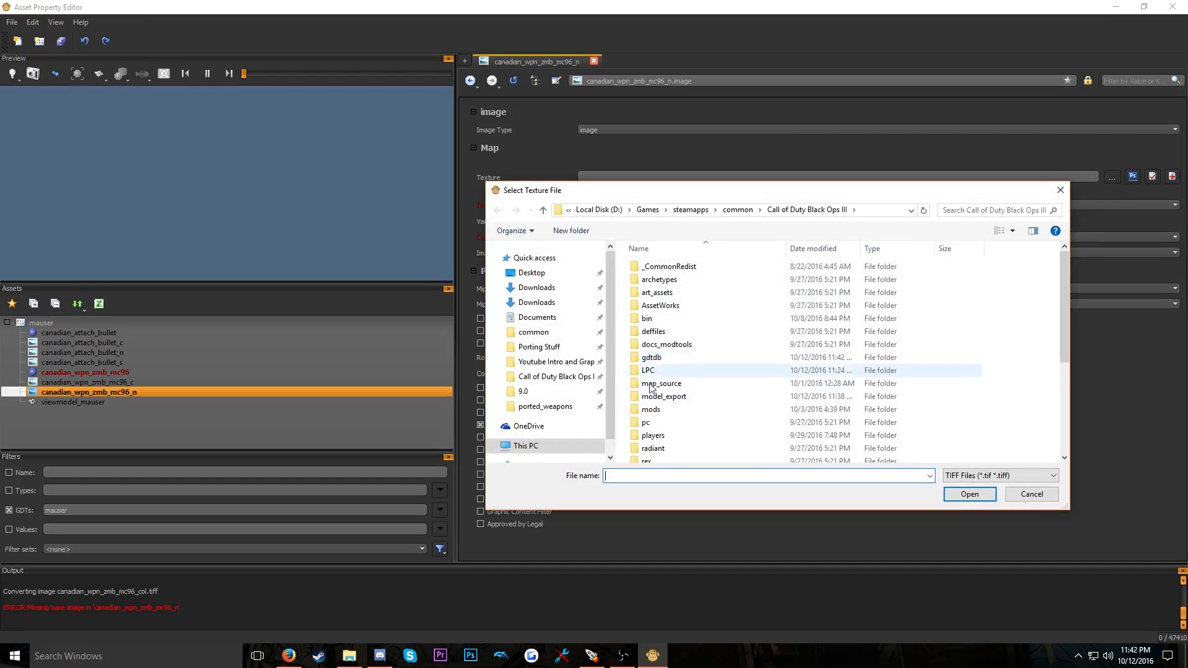
click(557, 406)
double_click(680, 314)
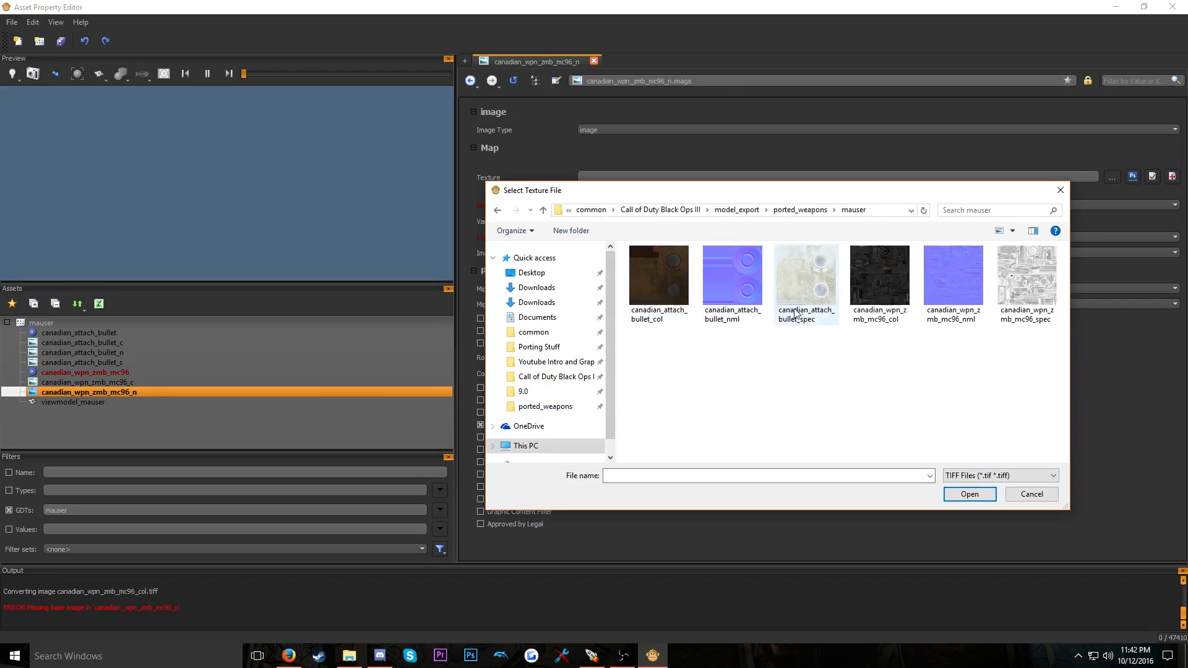
double_click(943, 296)
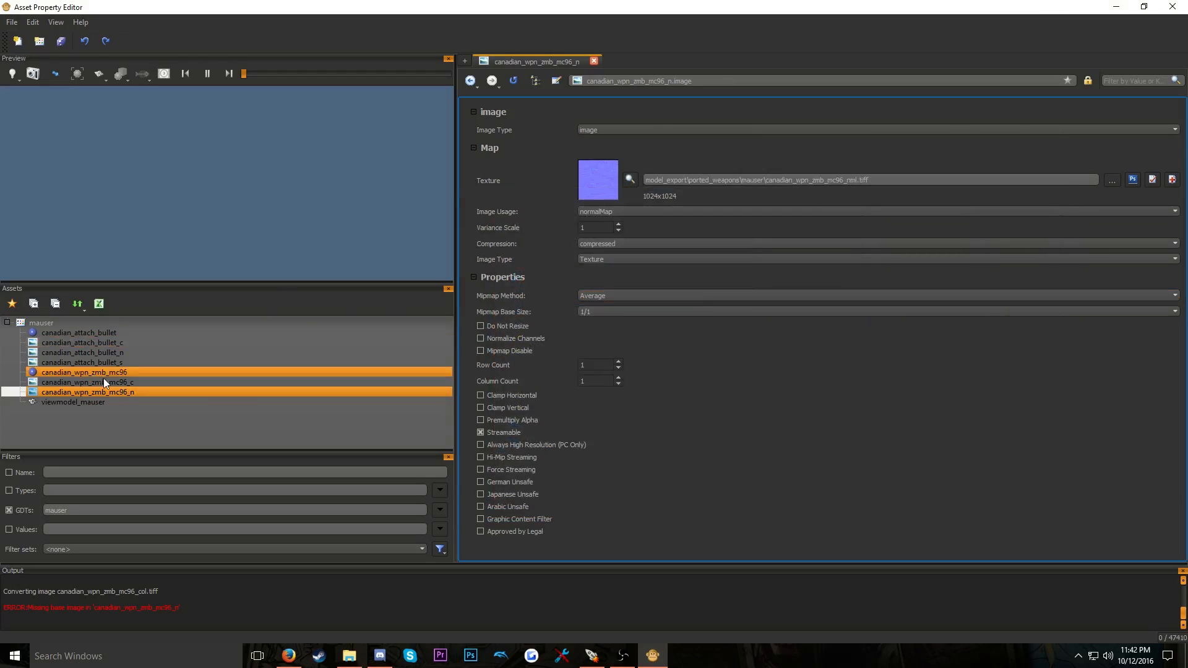
Create the image asset canadian_wpn_zmb_mc96_s, without the i_ prefix, for the specular map of the canadian_wpn_zmb_mc96 material
click(136, 371)
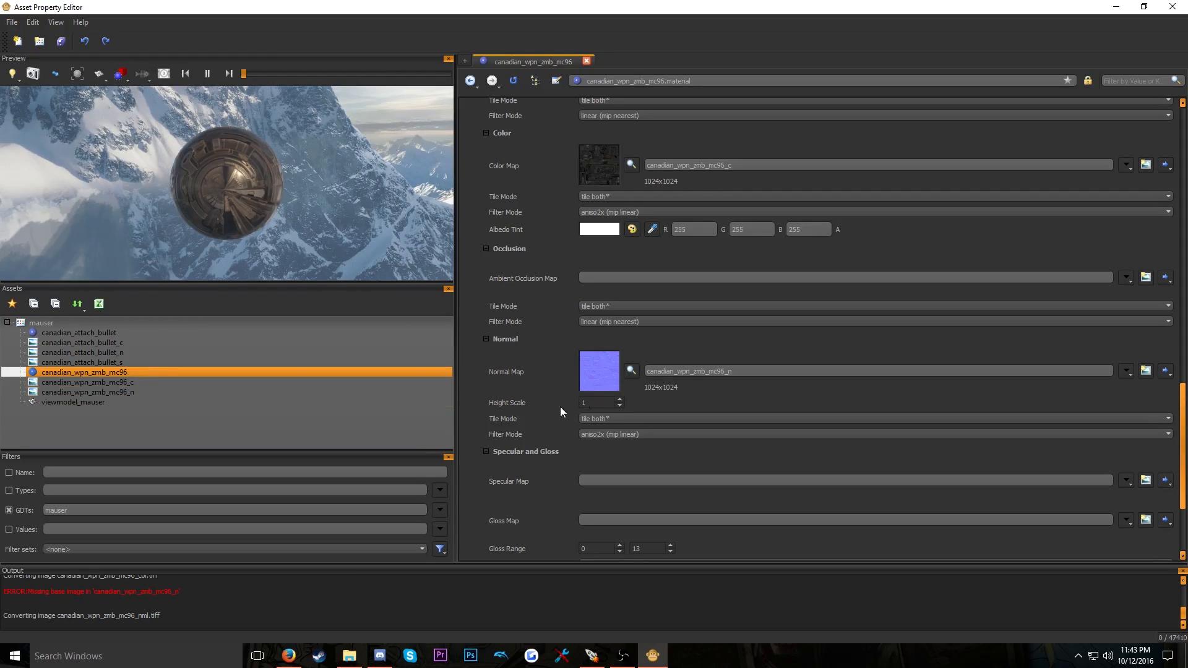
scroll(581, 396, down, 3)
click(1145, 332)
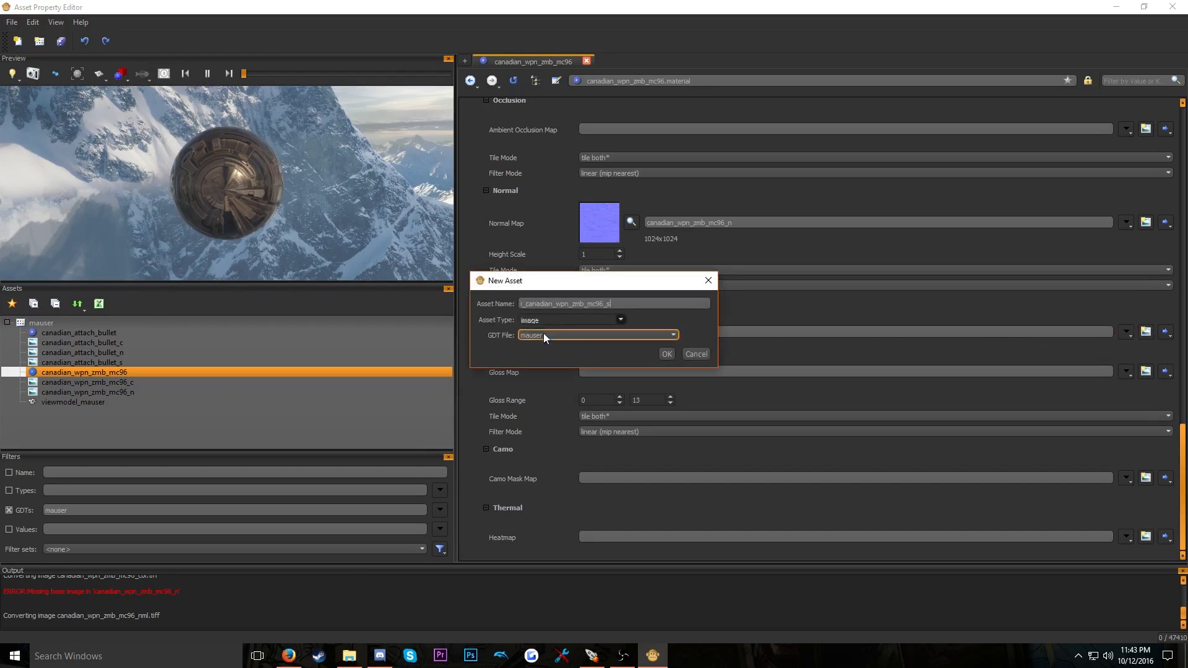
drag(529, 304, 478, 308)
key(BackSpace)
key(Return)
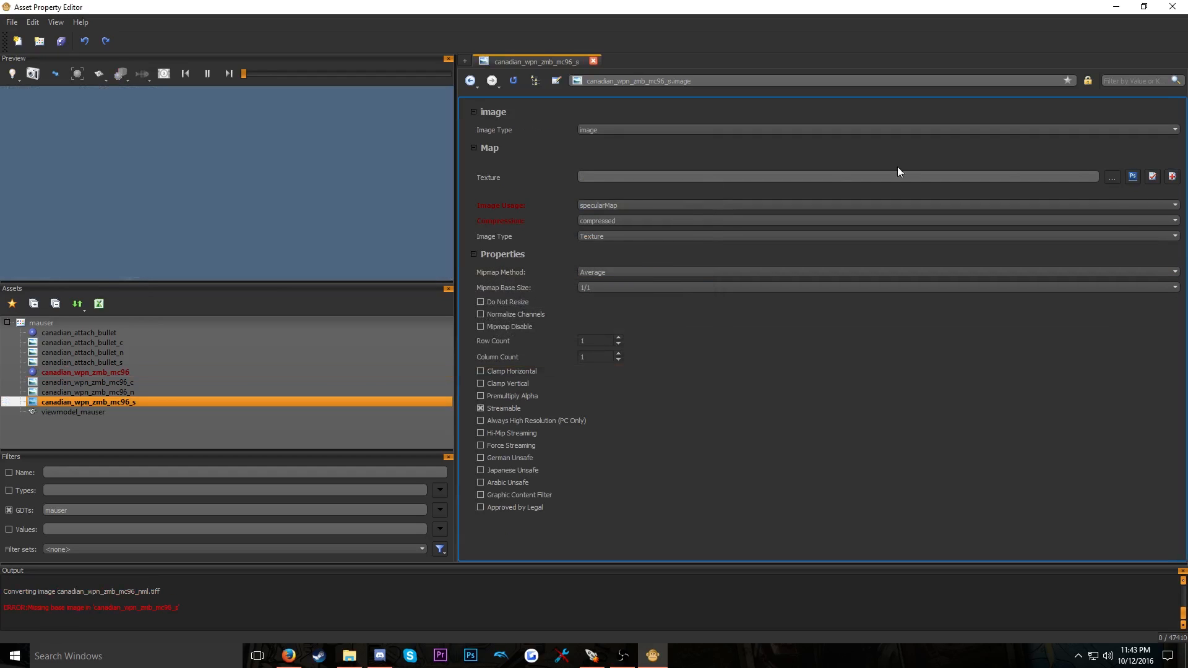
Set the texture of the canadian_wpn_zmb_mc96_s image to canadian_wpn_zmb_mc96_spec from the ported_weapons\mauser folder
click(1112, 177)
click(544, 406)
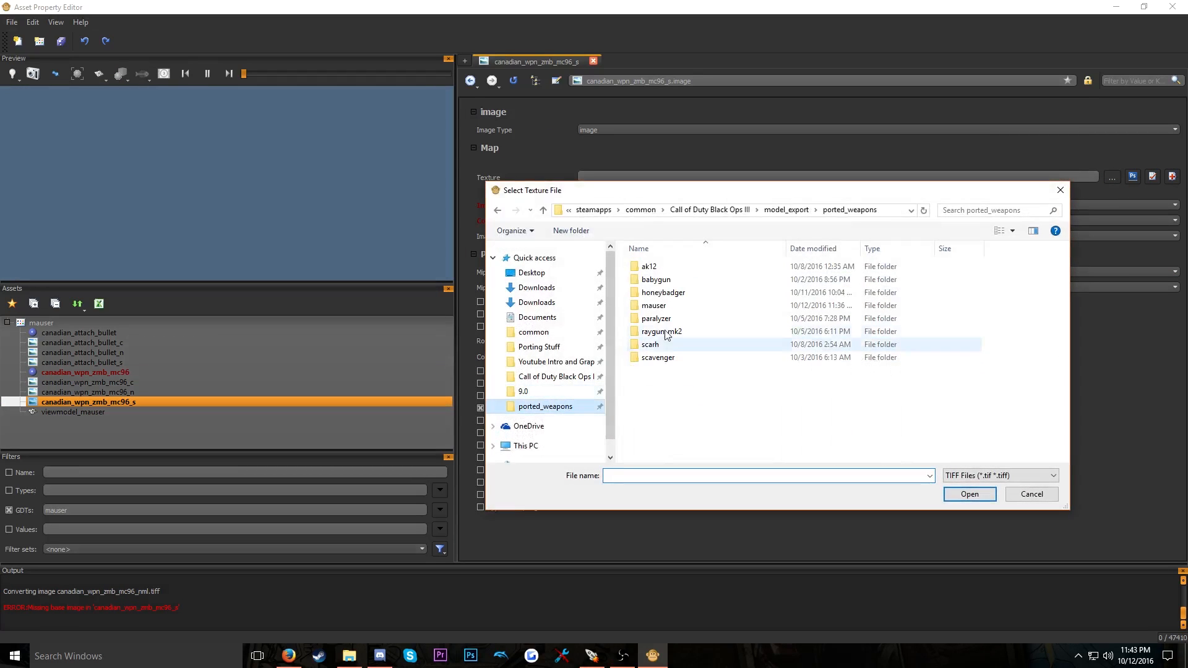
click(681, 306)
double_click(680, 308)
double_click(1011, 284)
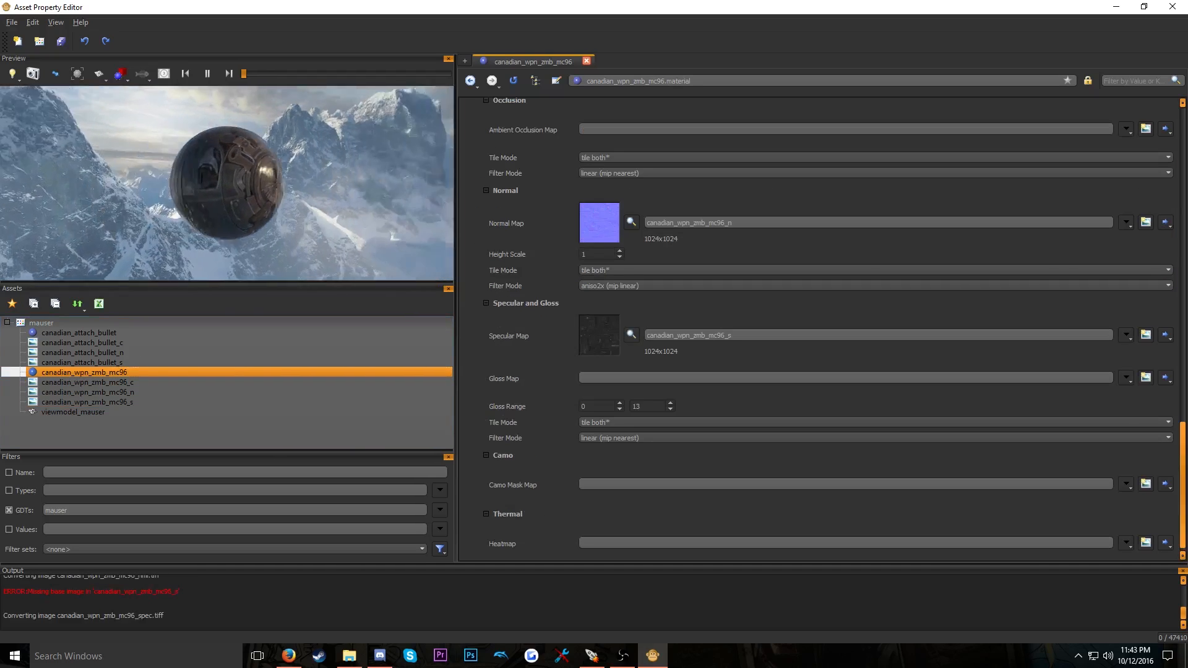
Inspect the textured viewmodel_mauser xmodel in the preview and create its missing material asset canadian_wpn_zmb_mc96_1
click(121, 411)
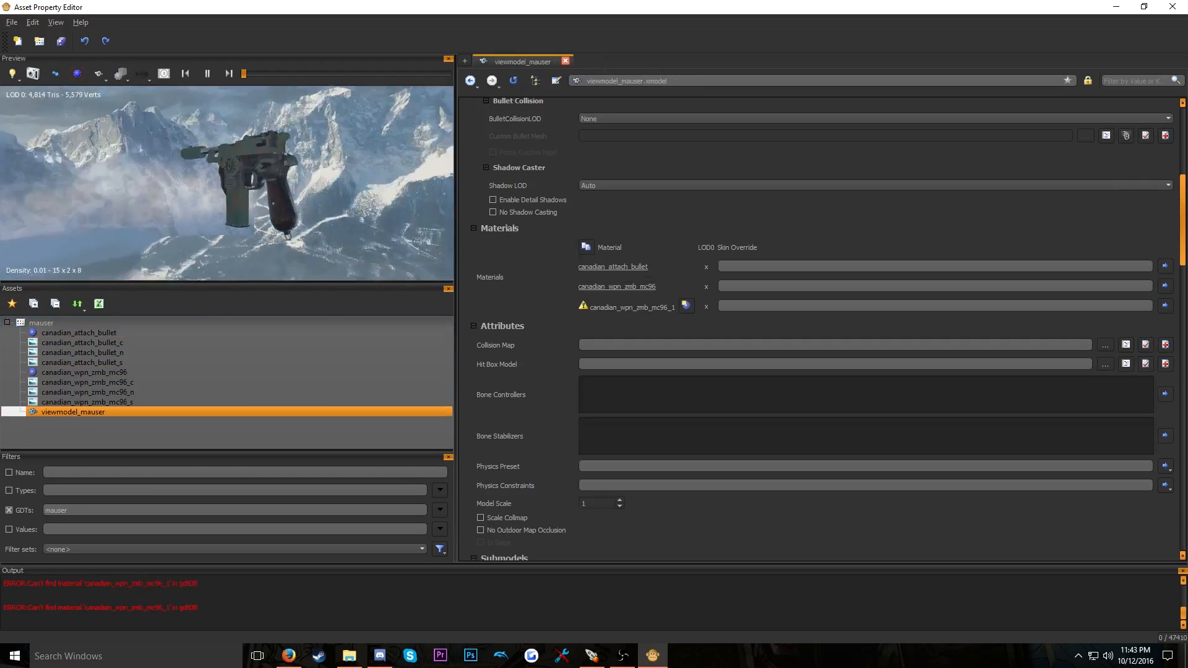
drag(226, 186, 210, 139)
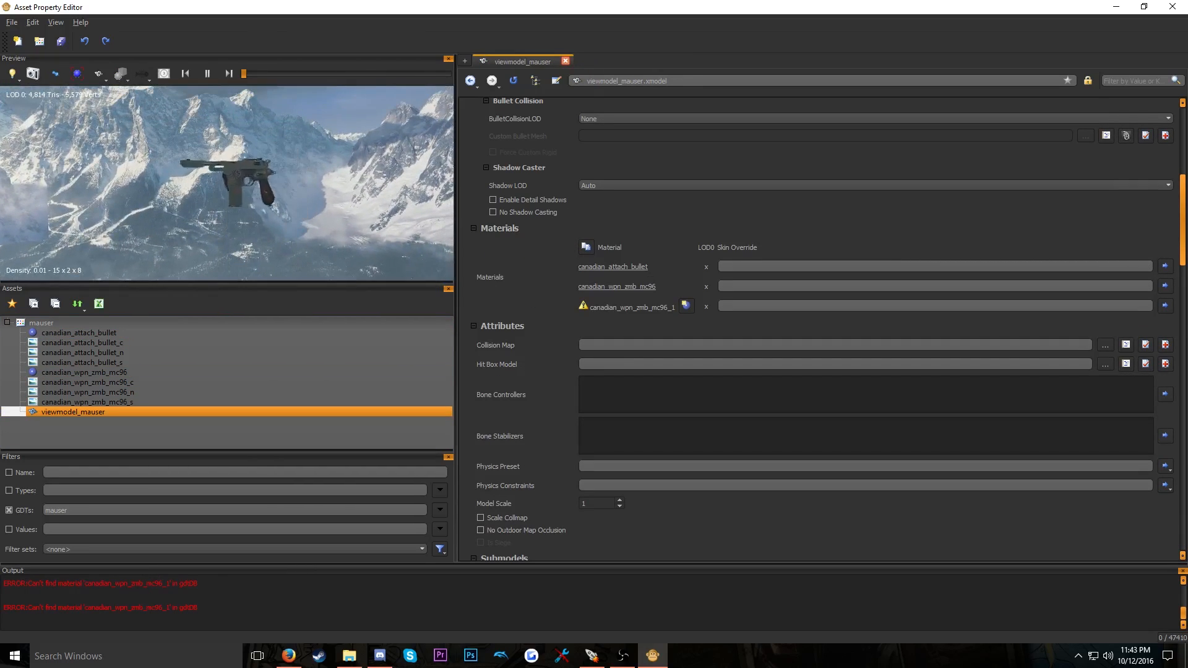
right_drag(210, 140, 291, 169)
drag(291, 169, 319, 111)
mouse_move(309, 154)
alt+mouse_down()
mouse_move(311, 176)
mouse_move(309, 149)
alt+mouse_up()
alt+right_drag(309, 148, 282, 159)
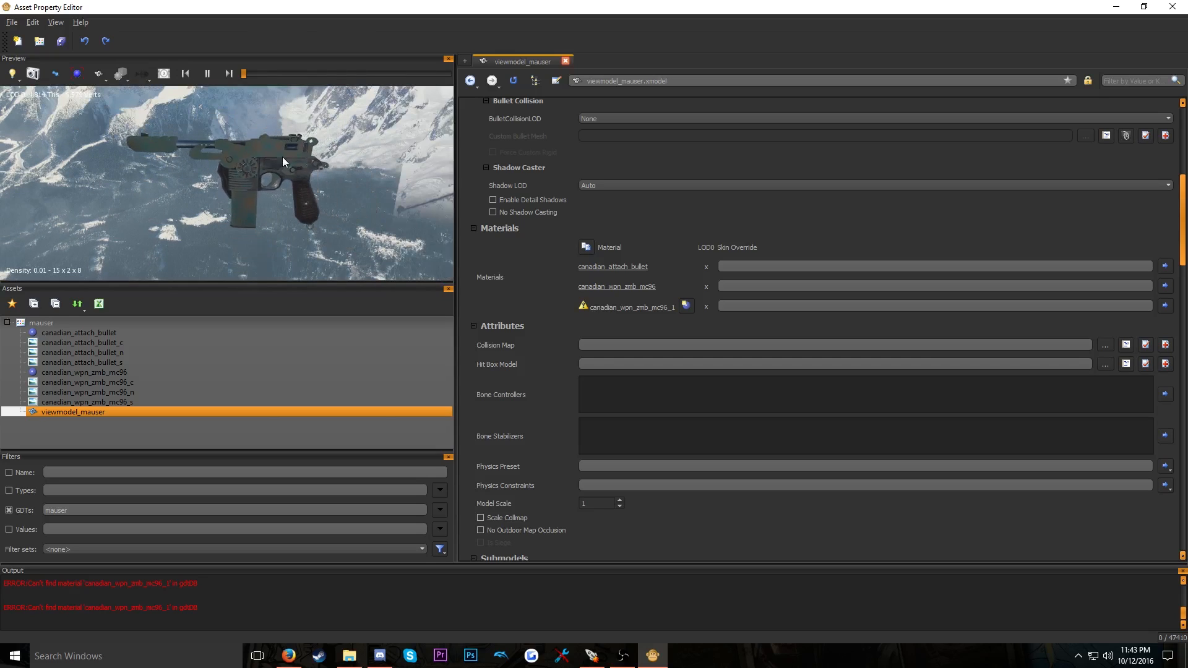
click(687, 306)
key(Return)
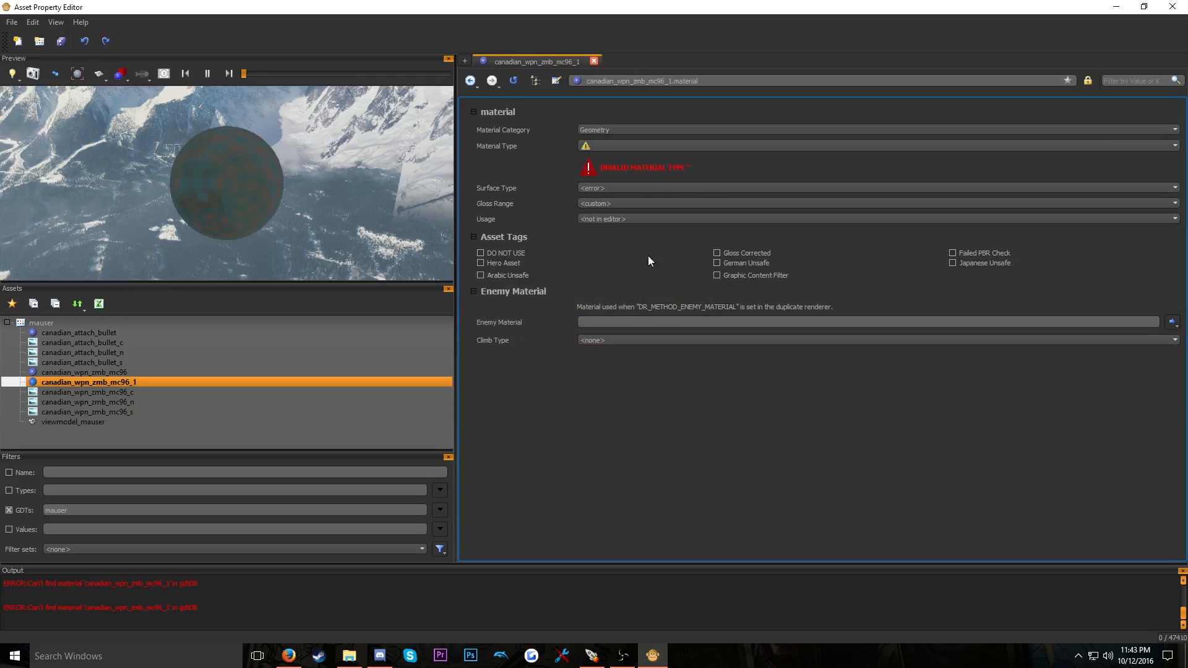
Set the canadian_wpn_zmb_mc96_1 material's surface type to metal and its material type to lit_weapon
click(614, 188)
click(607, 317)
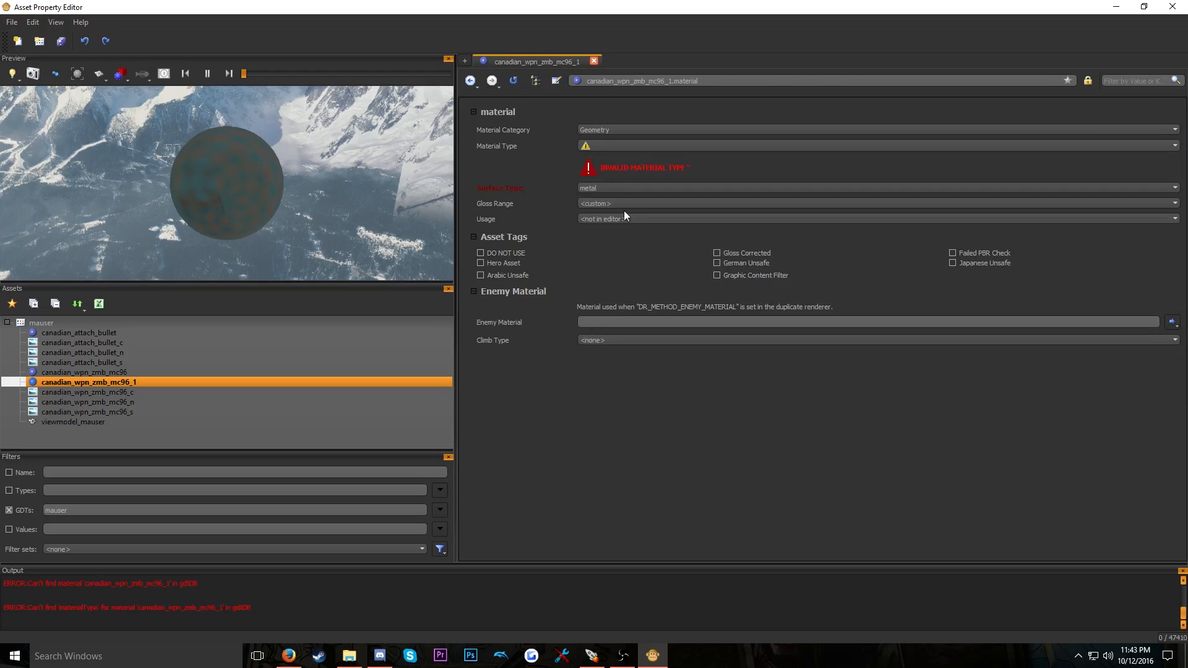
click(619, 146)
scroll(613, 213, down, 5)
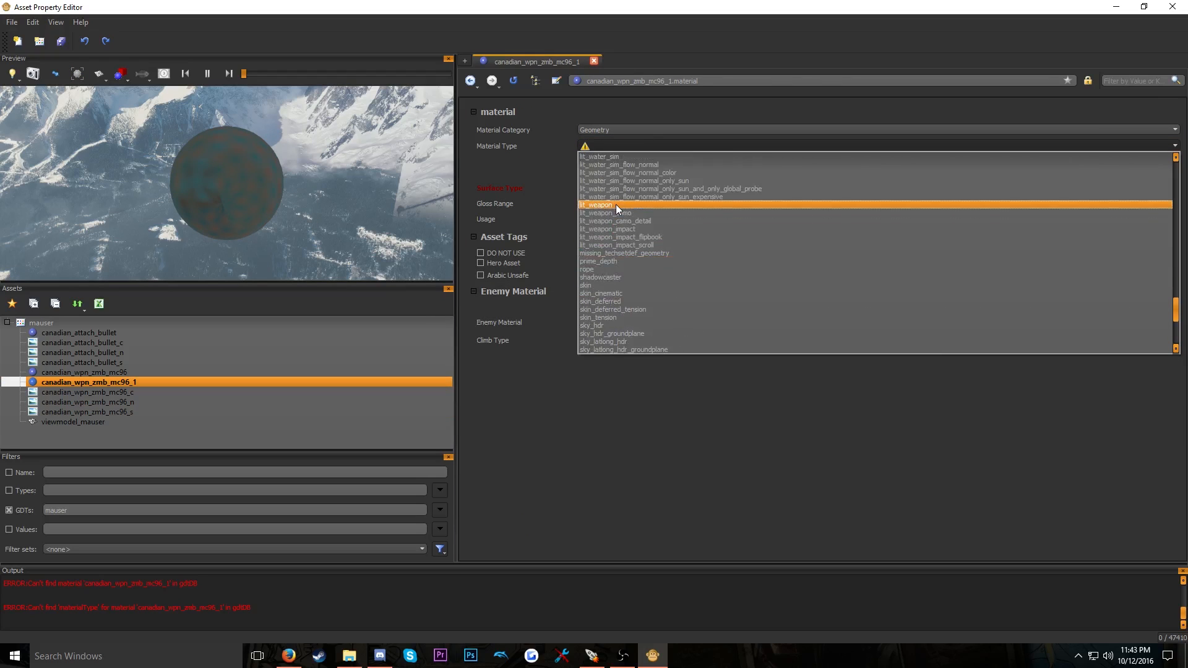
click(615, 204)
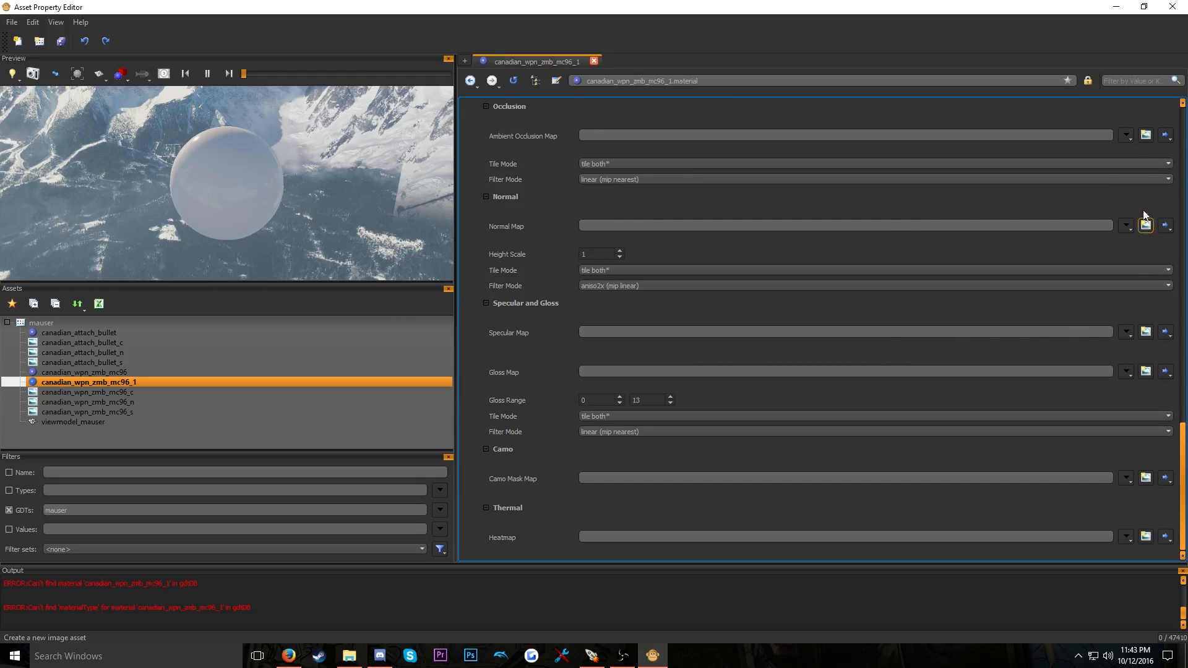
click(1145, 135)
click(708, 281)
scroll(760, 251, up, 2)
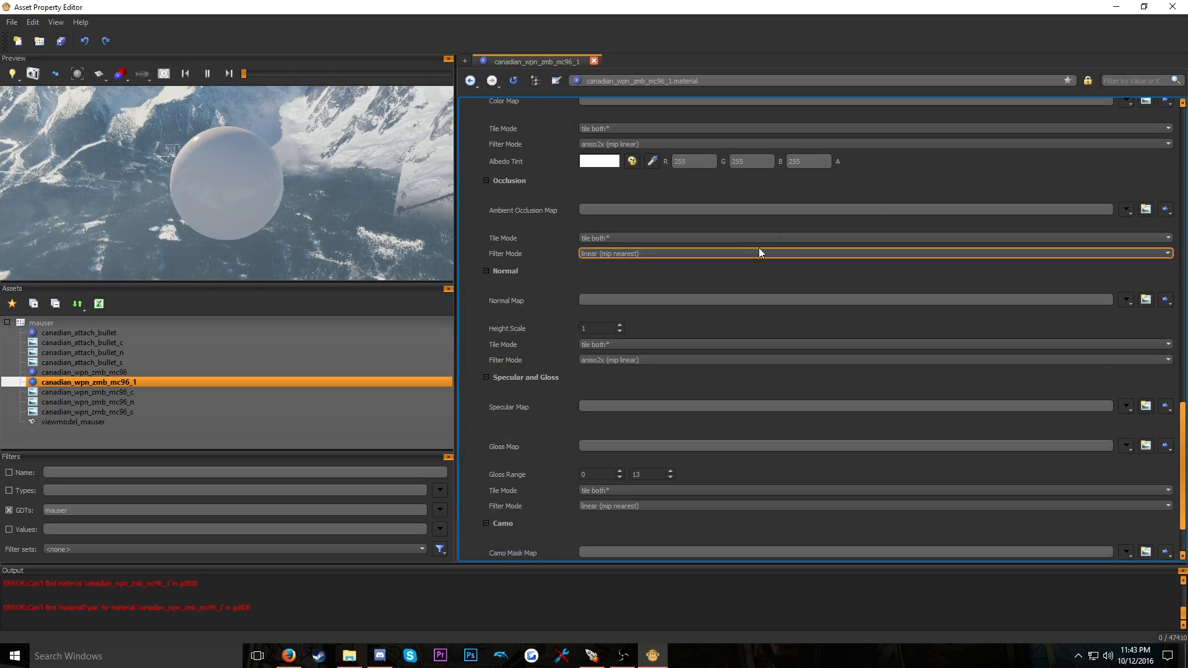
Create the color map image canadian_wpn_zmb_mc96_1_c for the canadian_wpn_zmb_mc96_1 material, using the canadian_wpn_zmb_mc96_col texture from ported_weapons\mauser
scroll(1079, 162, up, 1)
click(1146, 137)
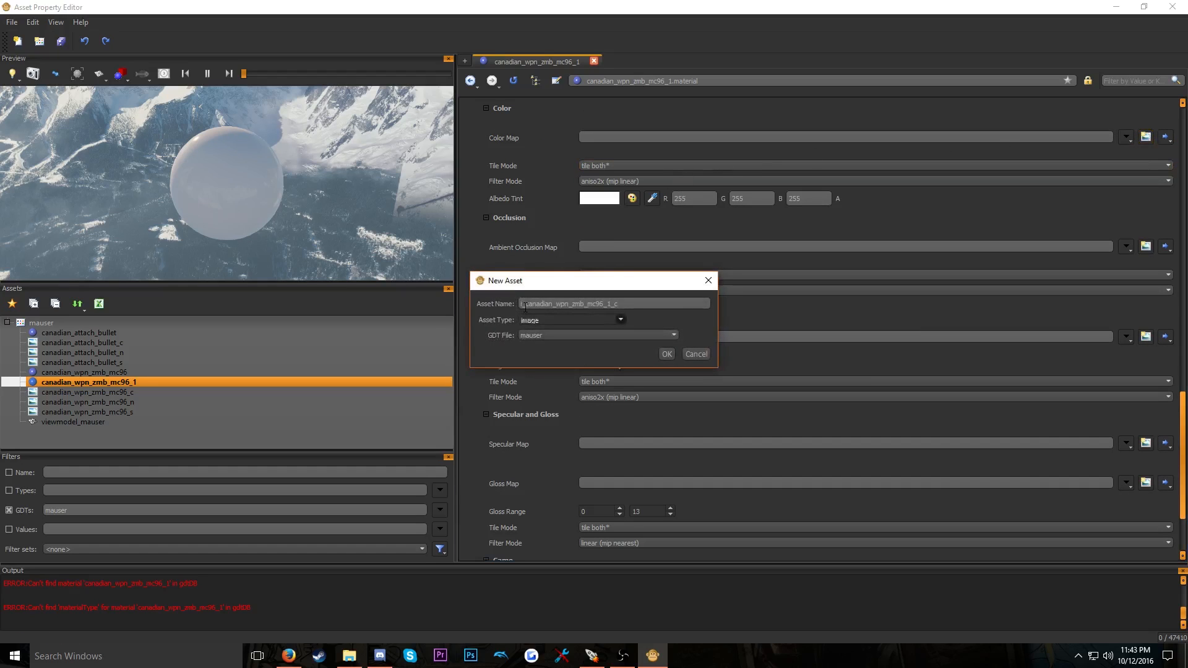
key(Return)
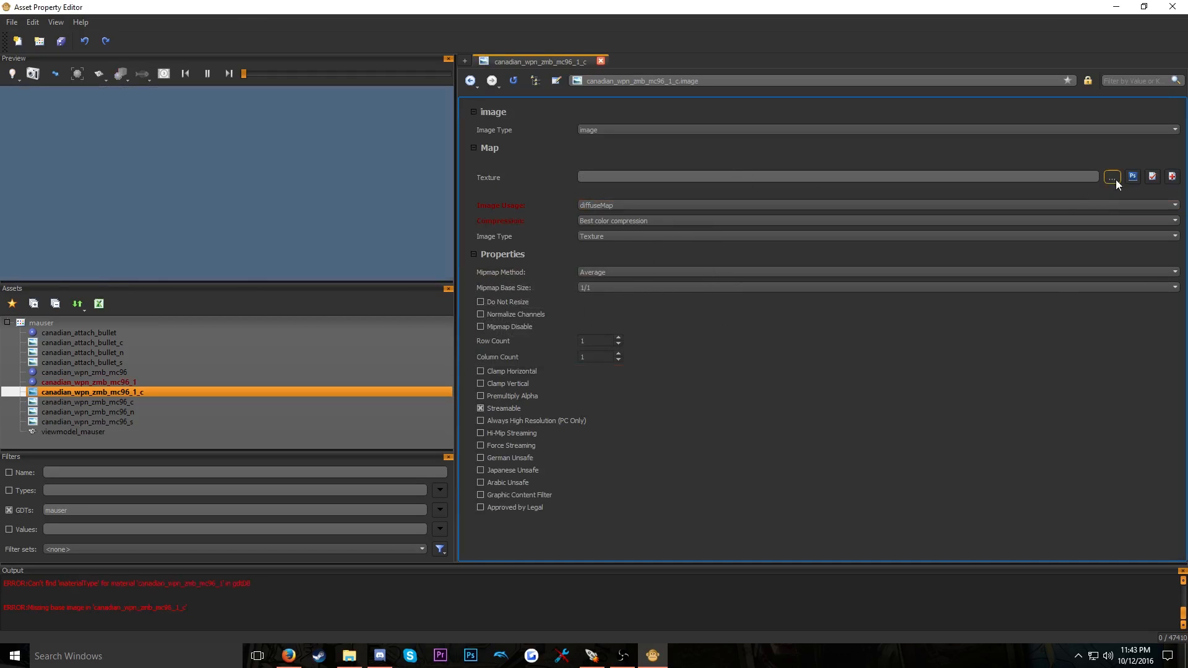
click(1111, 177)
click(545, 406)
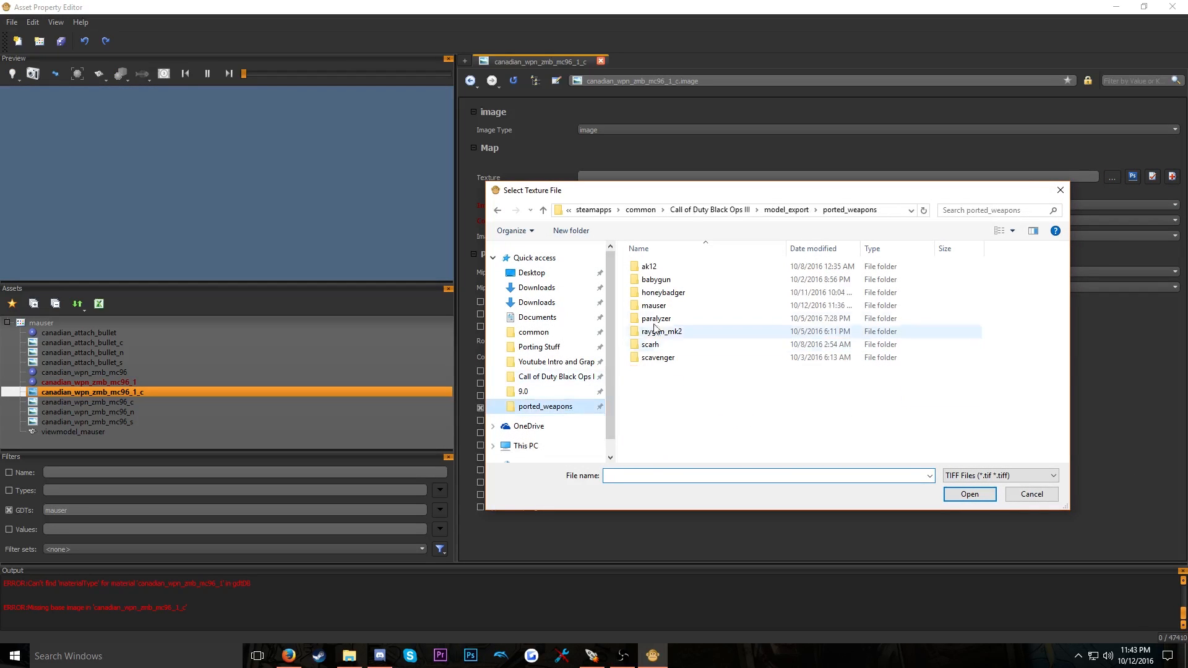
double_click(669, 312)
double_click(891, 296)
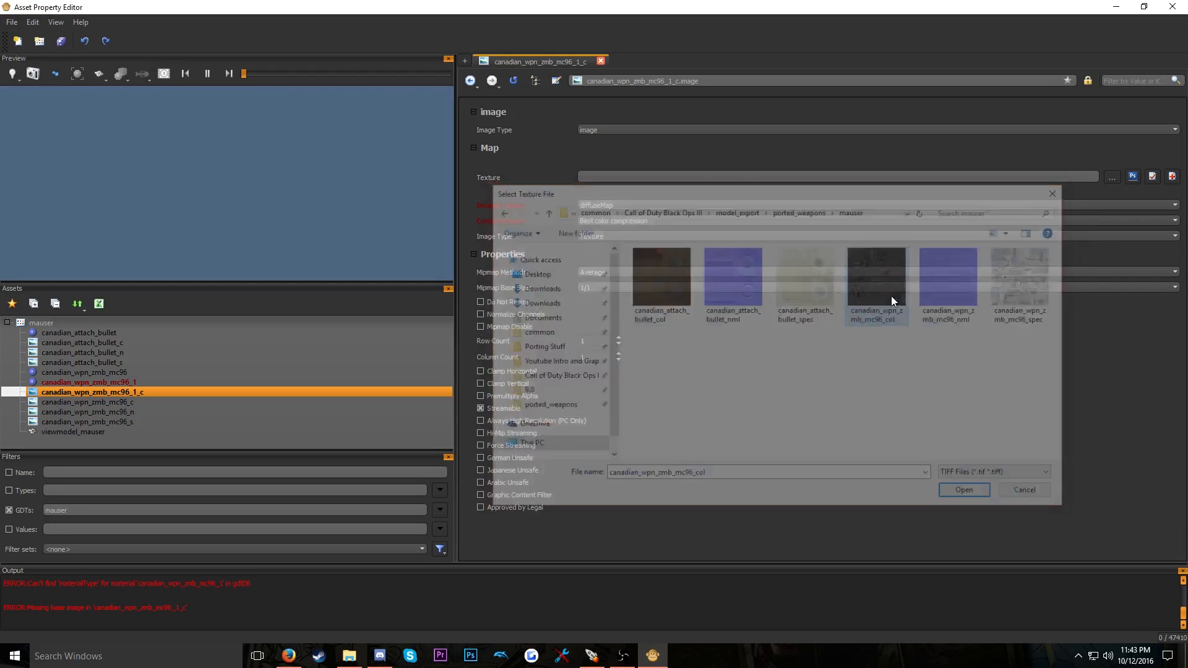
Create the normal map image canadian_wpn_zmb_mc96_1_n for the canadian_wpn_zmb_mc96_1 material, using the canadian_wpn_zmb_mc96_nml texture from ported_weapons\mauser
click(93, 382)
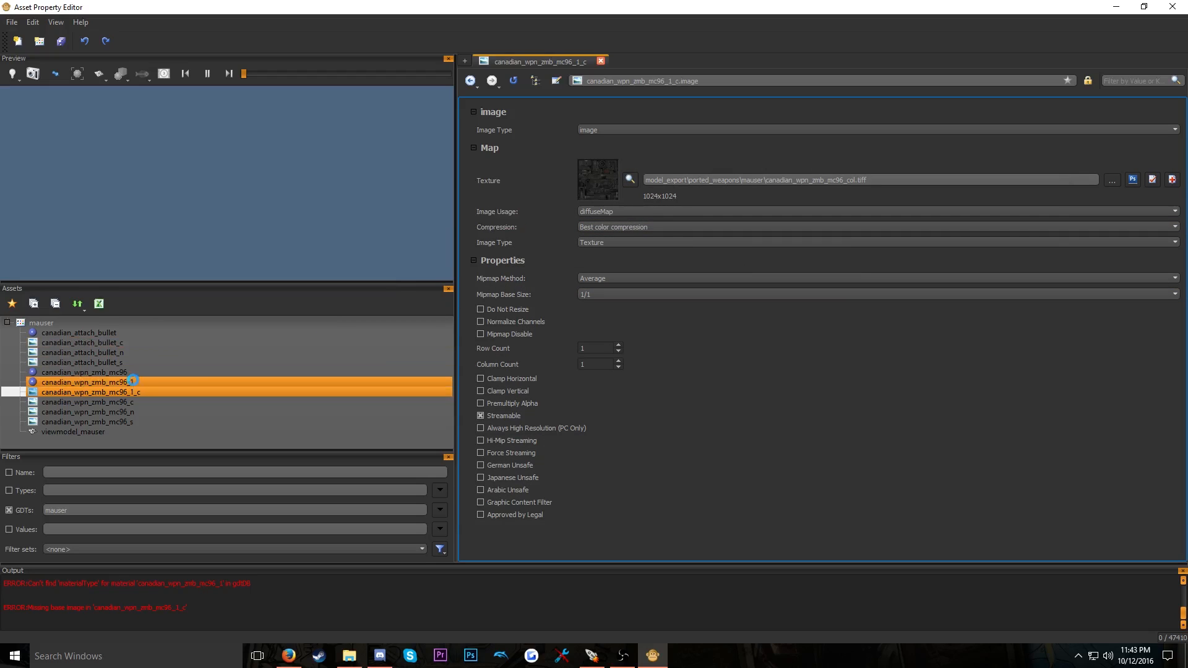
scroll(560, 357, down, 1)
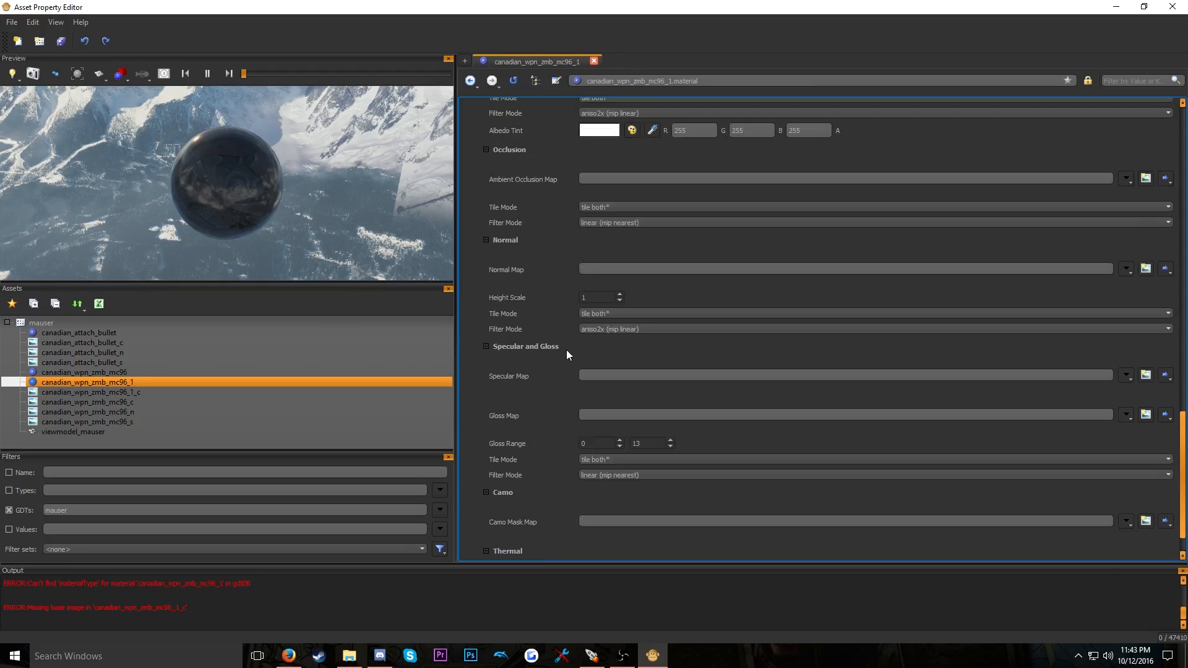
click(1147, 270)
key(Return)
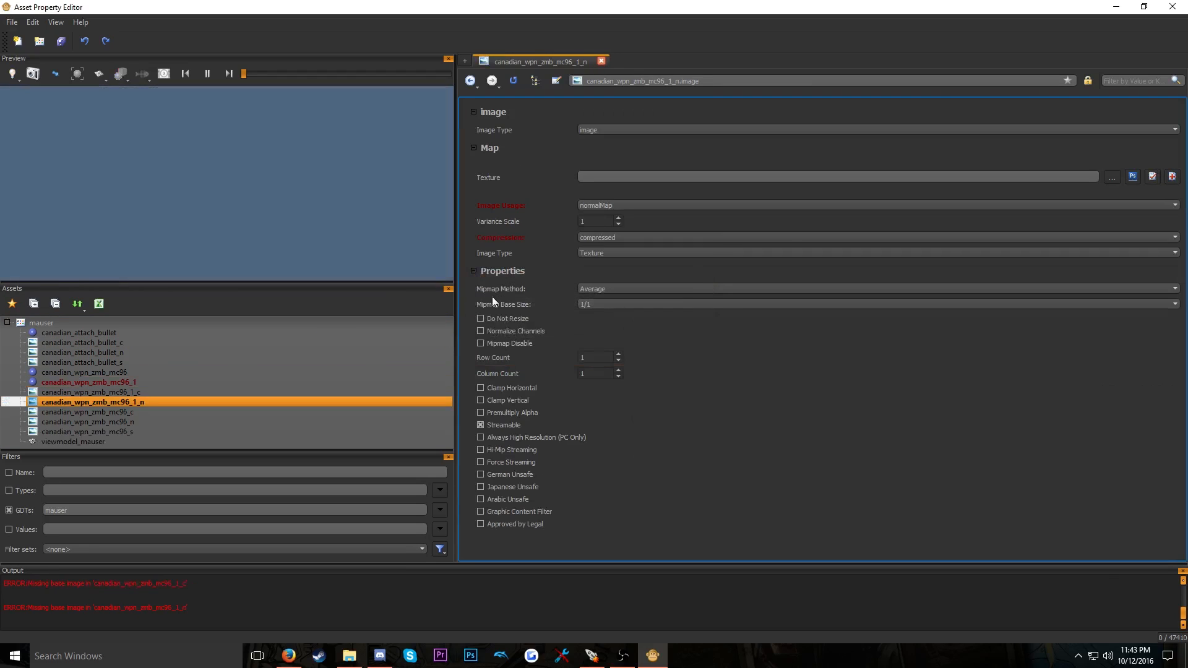
click(1112, 177)
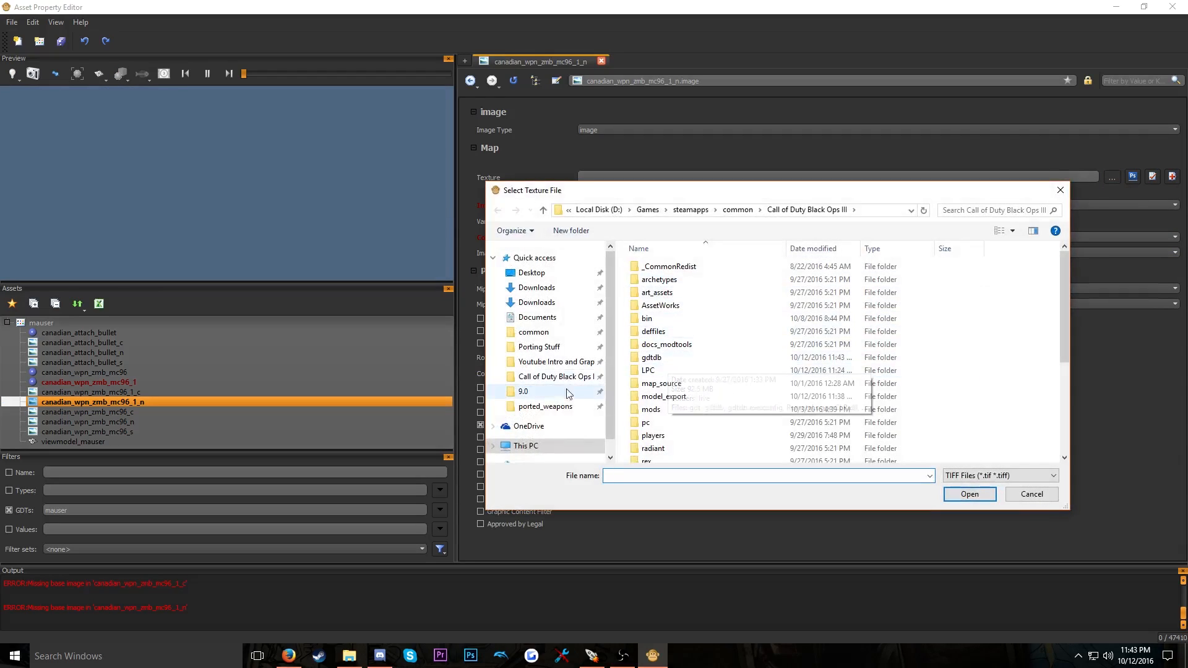
click(523, 391)
click(545, 406)
double_click(677, 307)
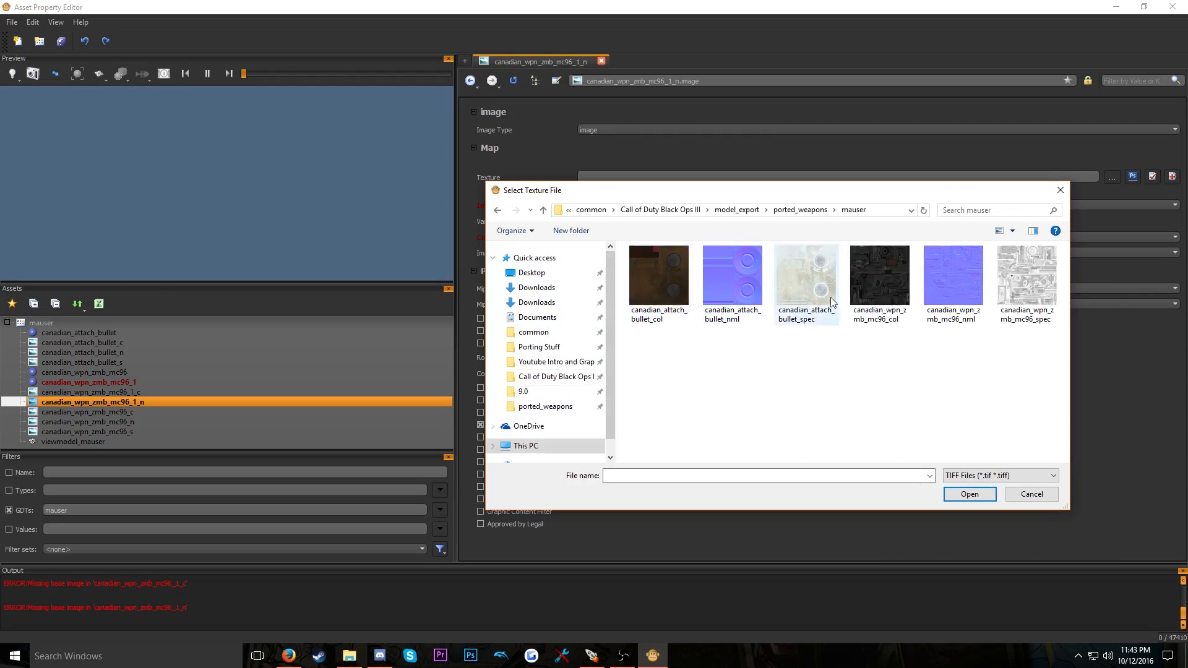
double_click(949, 299)
Create the specular map image canadian_wpn_zmb_mc96_1_s, without the i_ prefix, for the canadian_wpn_zmb_mc96_1 material, using the canadian_wpn_zmb_mc96_spec texture
ctrl+click(154, 382)
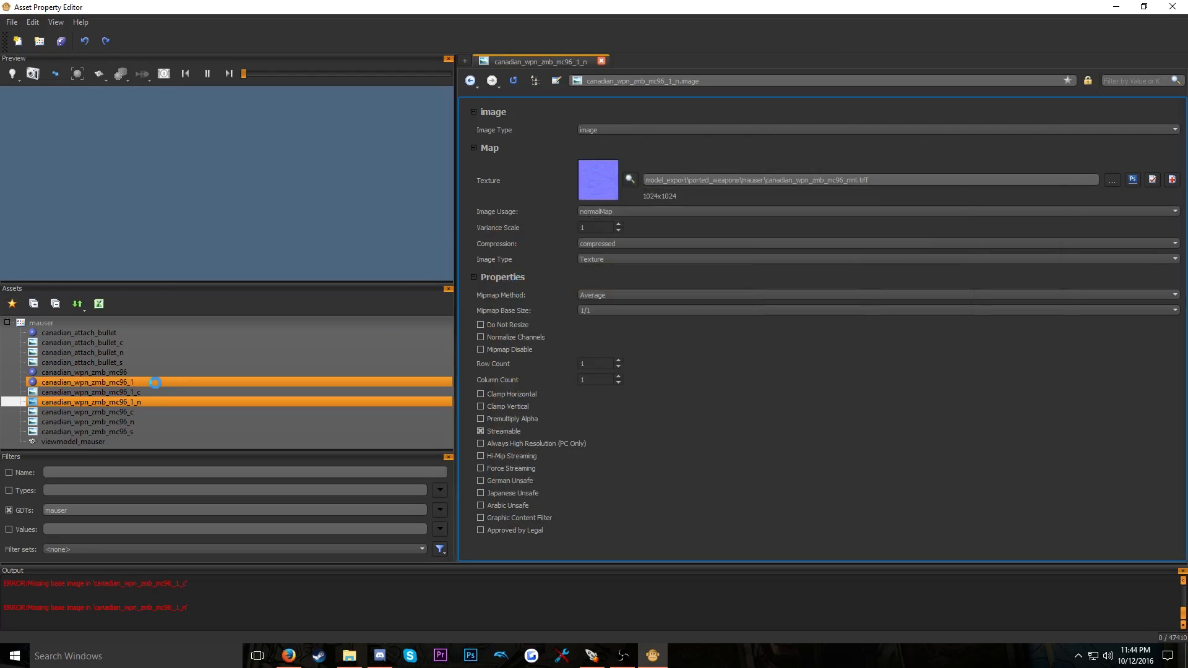
scroll(766, 347, down, 1)
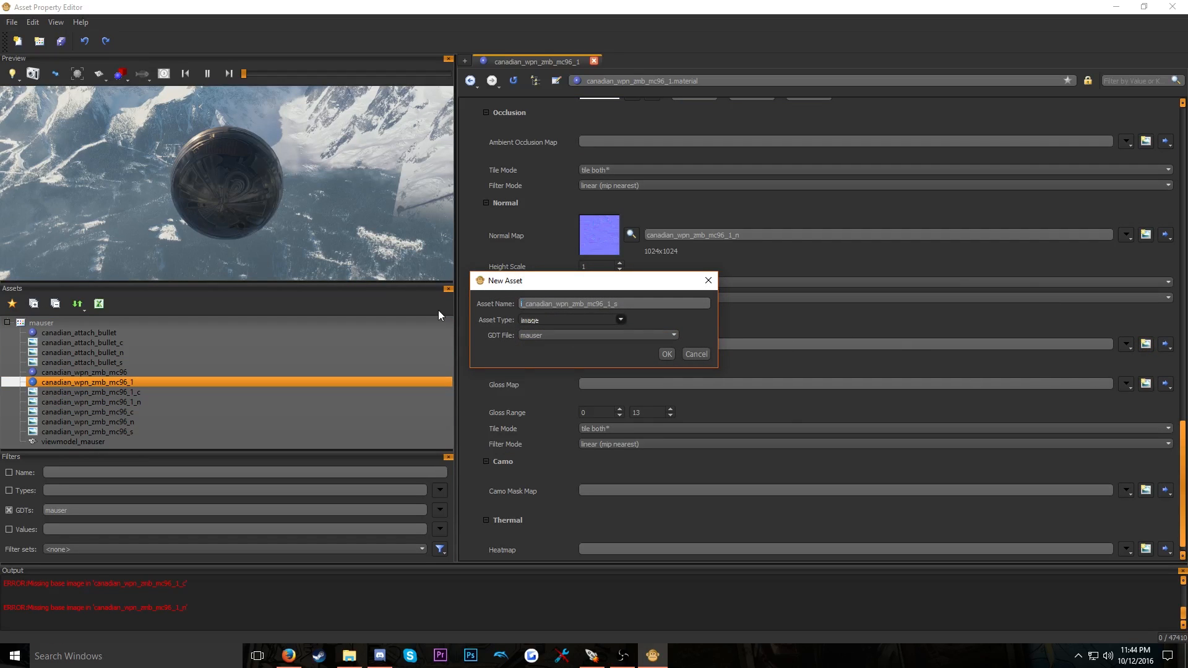
key(Delete)
key(Delete)
click(664, 354)
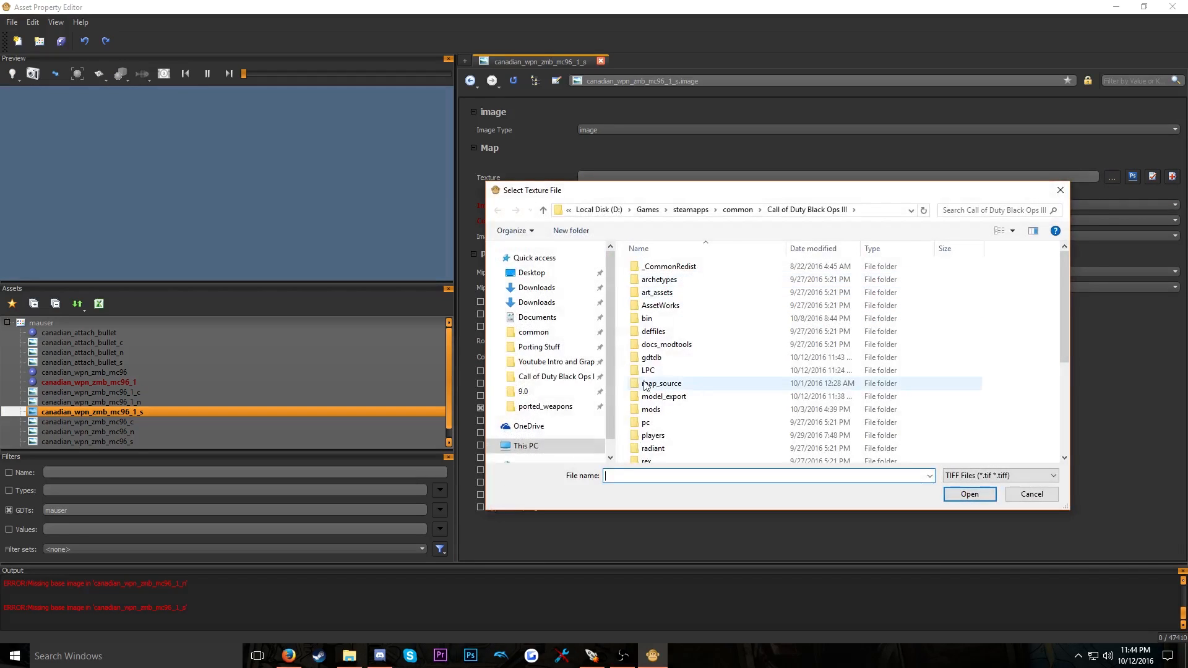
click(557, 406)
double_click(679, 307)
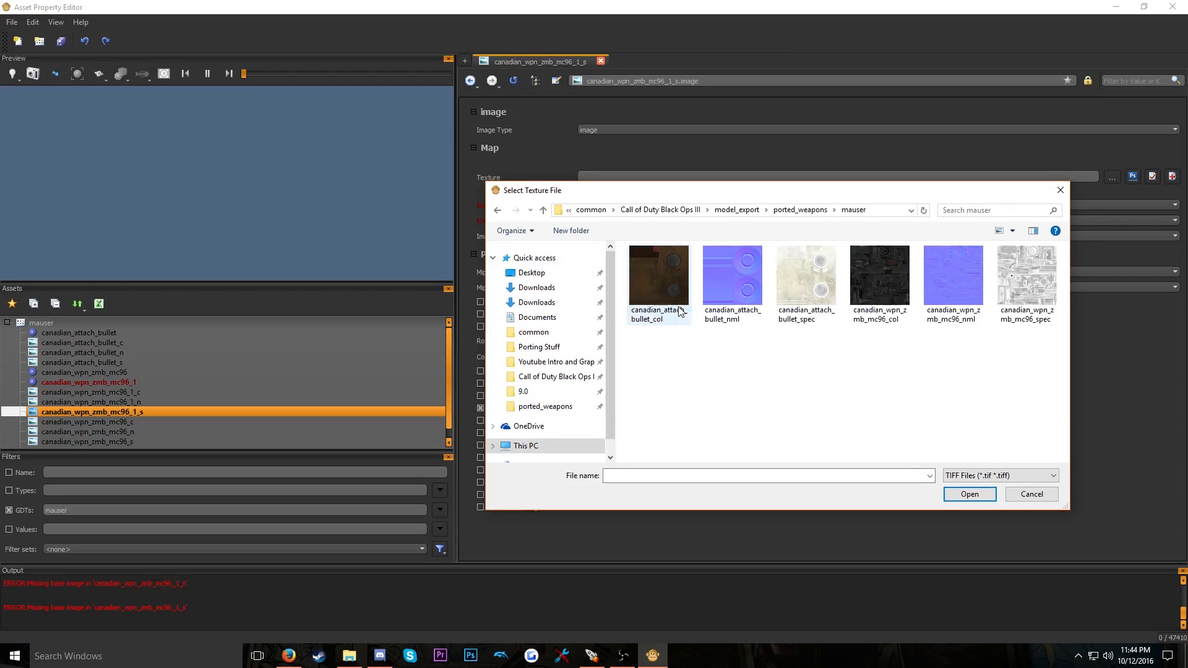
double_click(1027, 278)
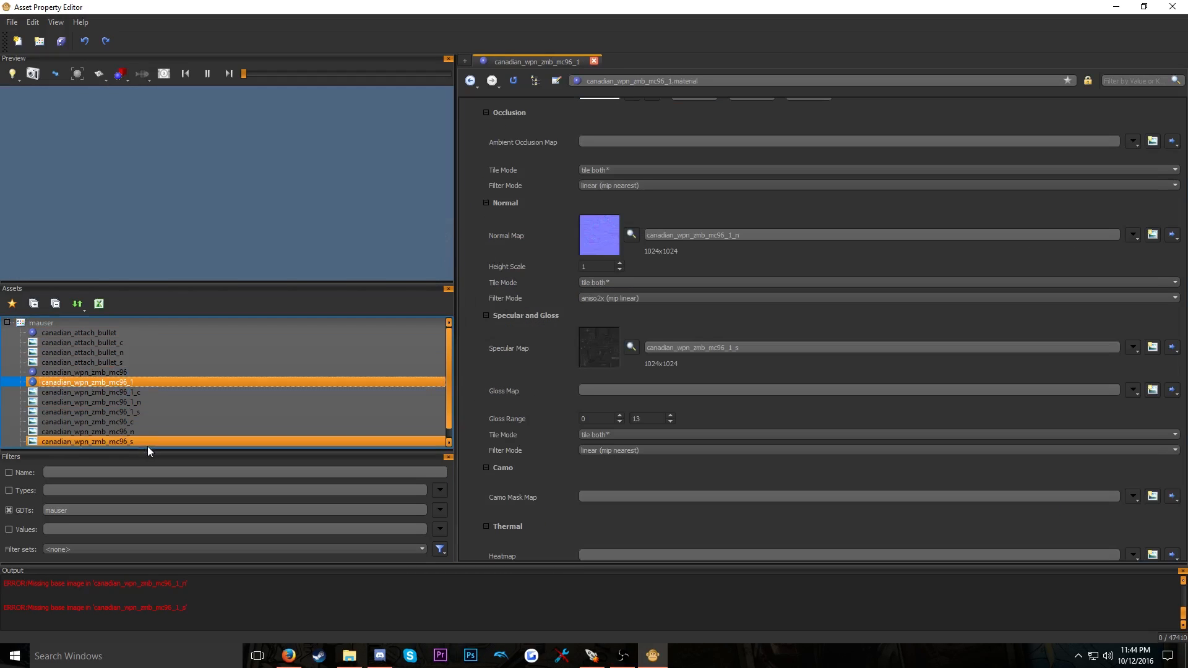
Inspect the viewmodel_mauser xmodel with all its materials from both sides in the preview
scroll(136, 438, down, 1)
click(128, 443)
alt+drag(211, 204, 273, 198)
alt+right_drag(273, 198, 235, 198)
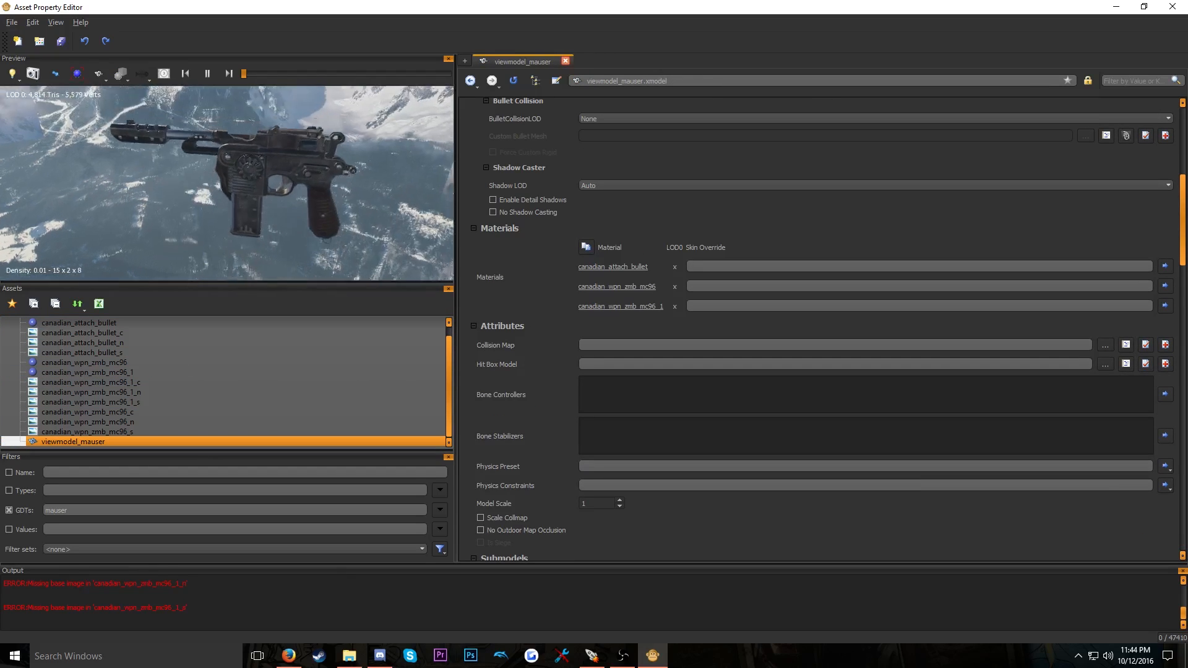
alt+drag(235, 198, 314, 186)
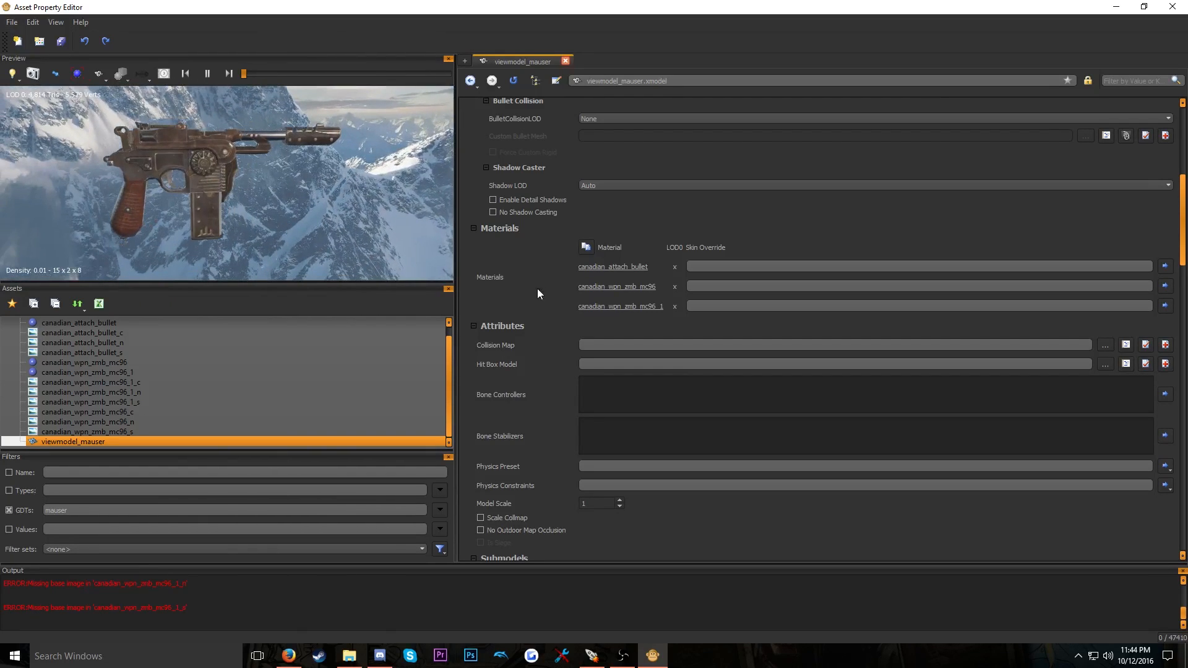
Create an xanim asset in the mauser GDT named vm_mauser_ads_down, copying the name from the export file in the Mauser anims folder
scroll(307, 384, up, 1)
click(106, 323)
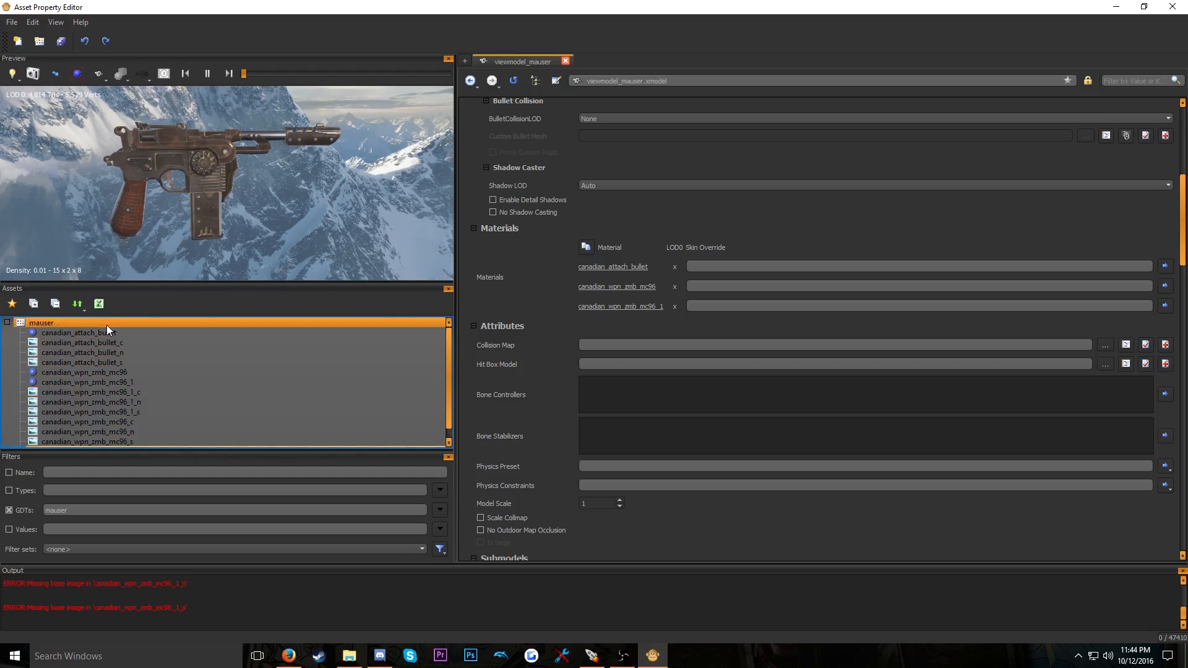
right_click(106, 324)
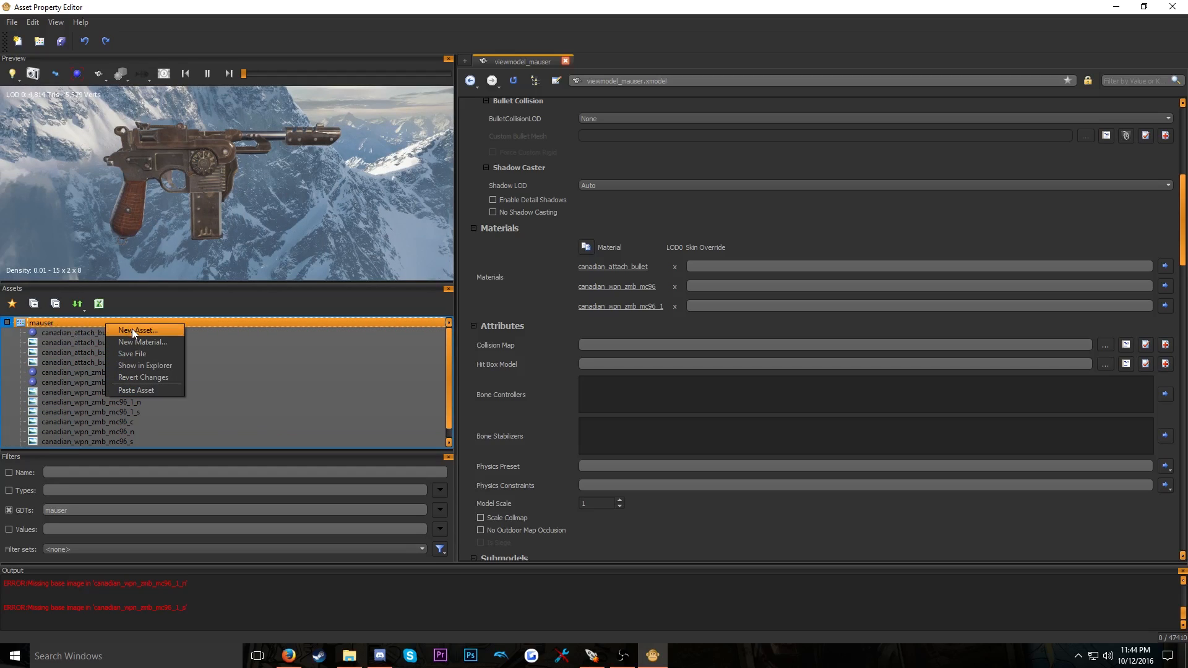
click(132, 328)
click(583, 320)
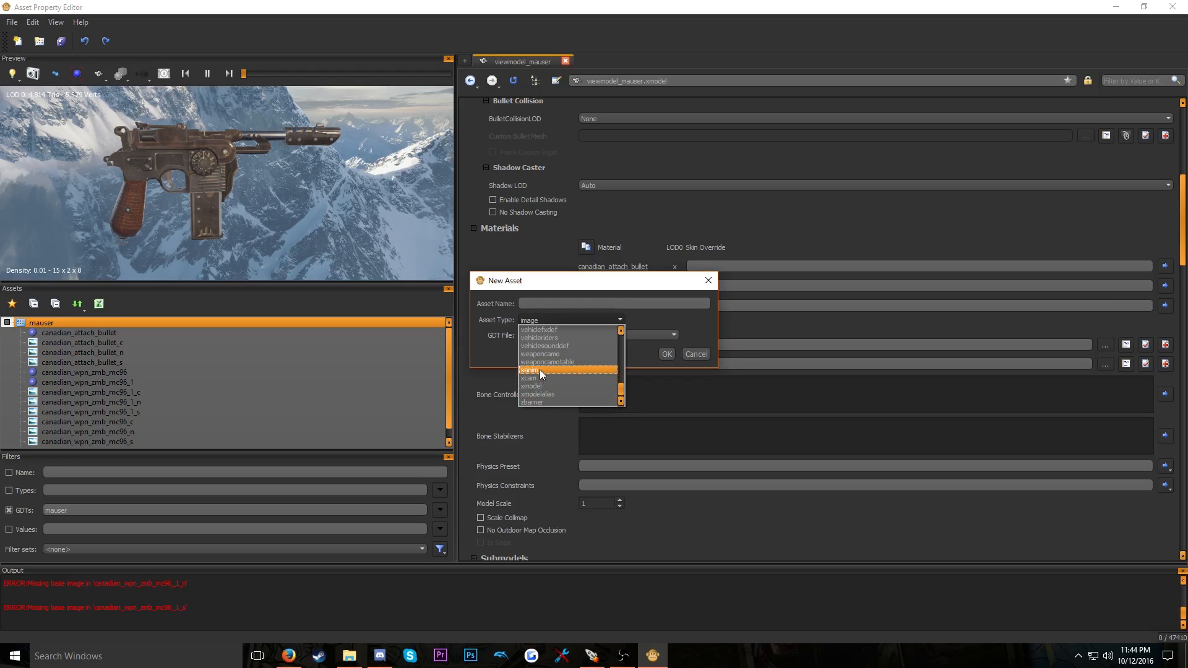
click(539, 369)
click(552, 305)
click(348, 655)
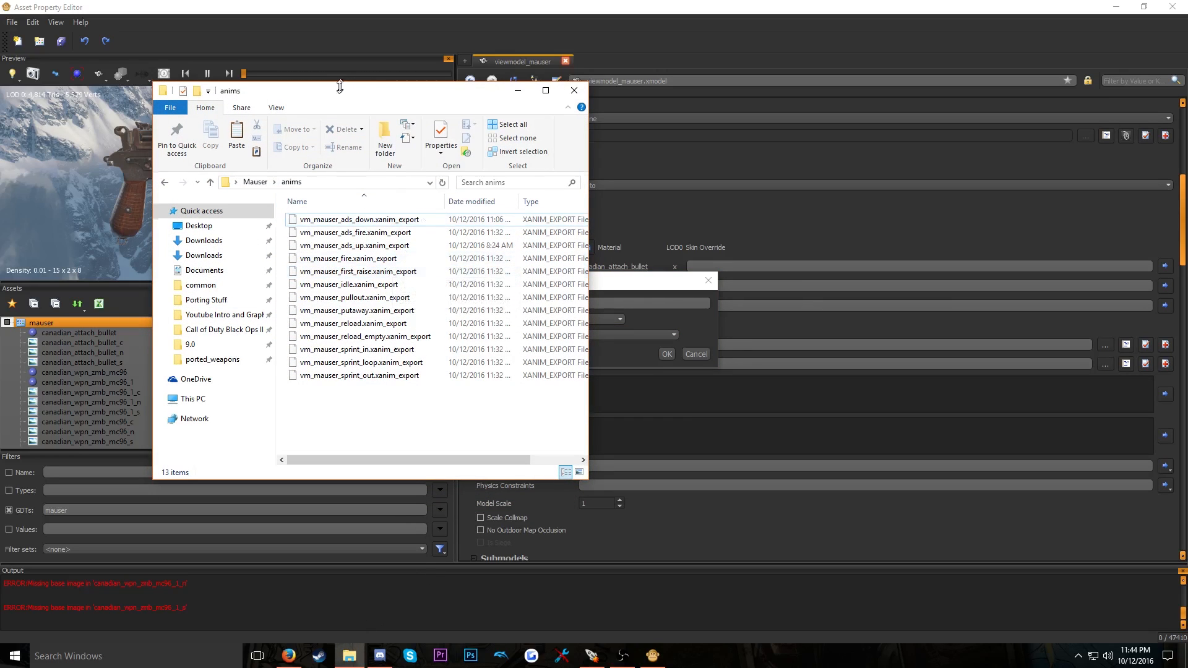
drag(322, 94, 236, 70)
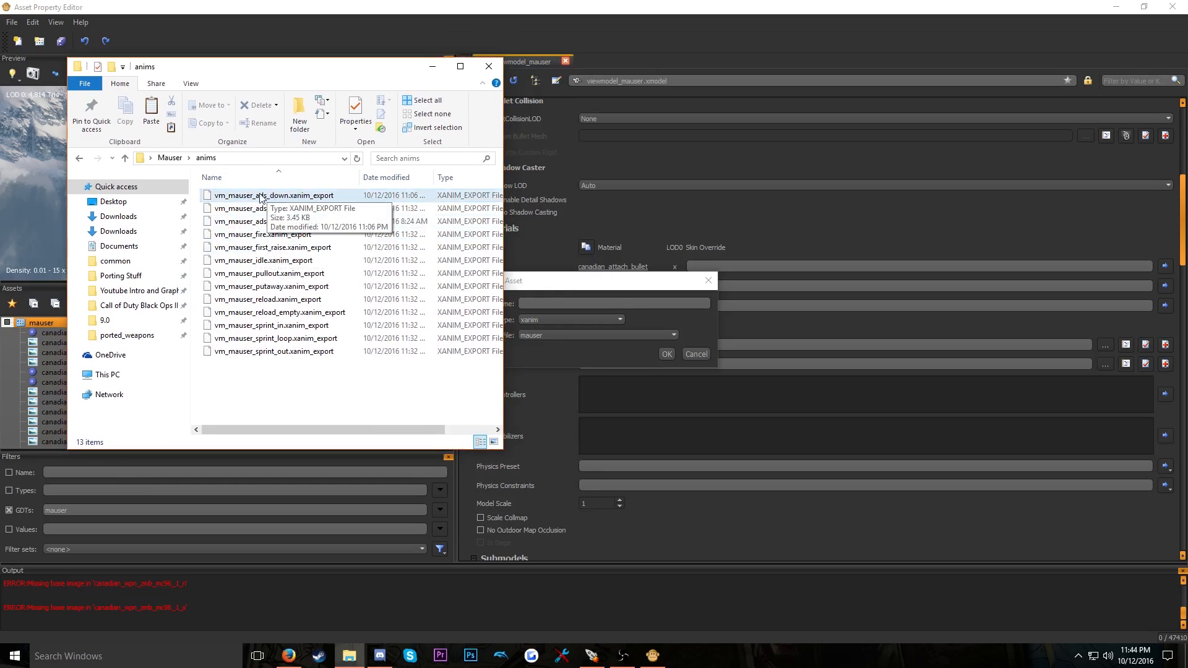
click(261, 198)
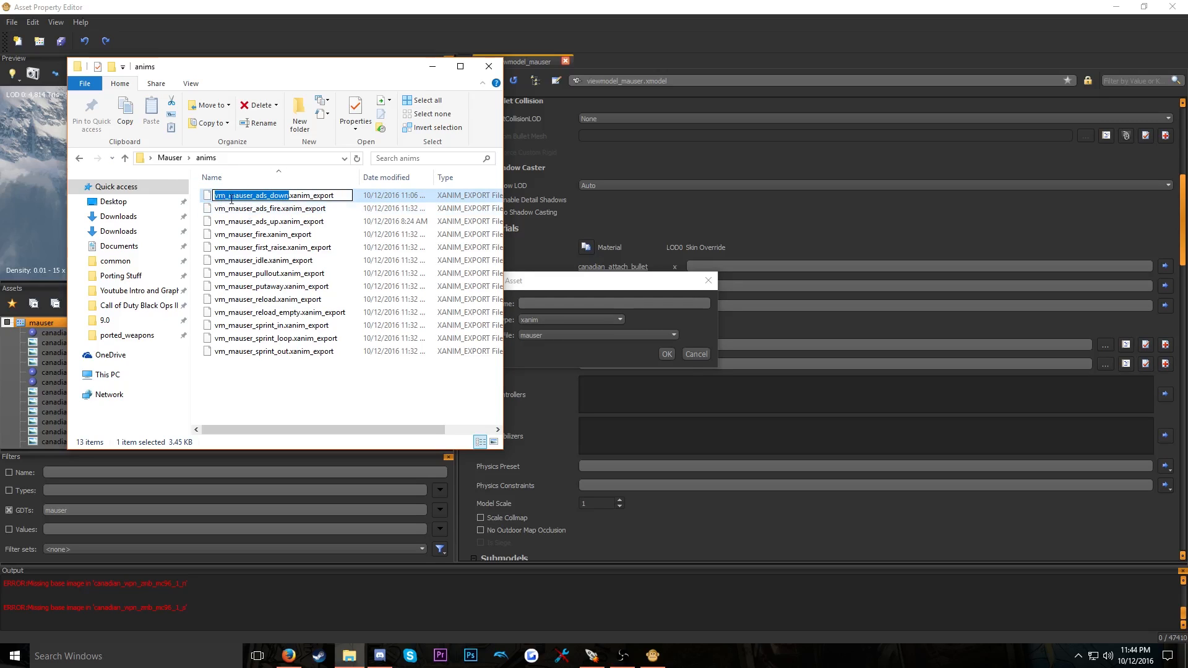
click(432, 66)
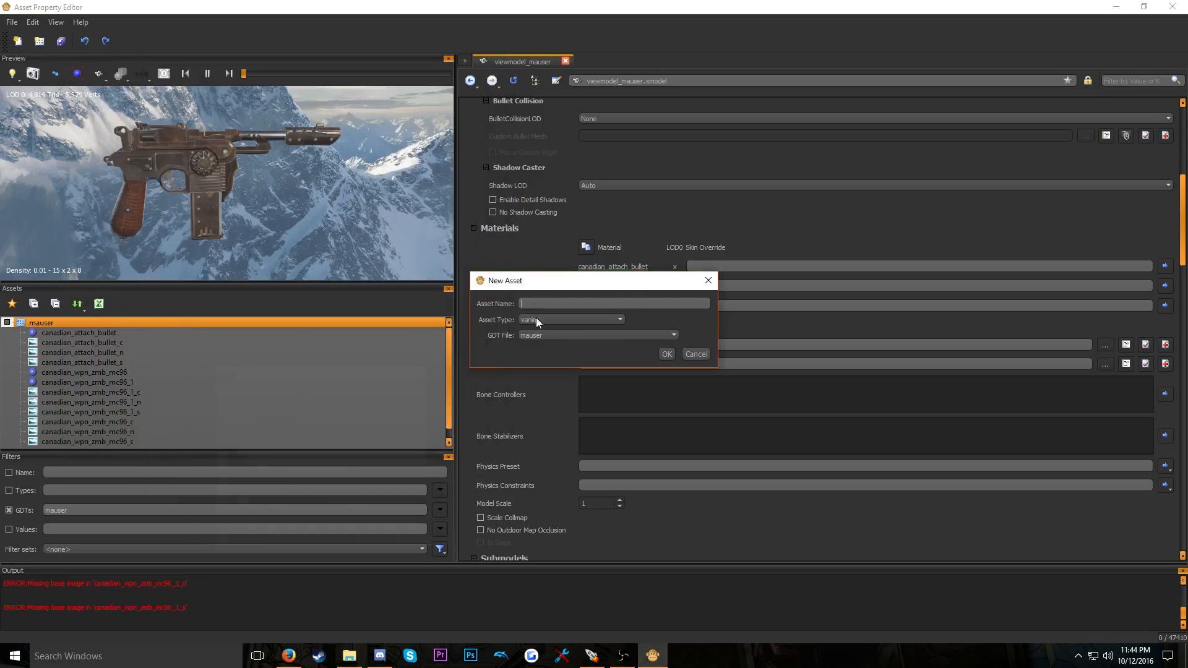
click(666, 354)
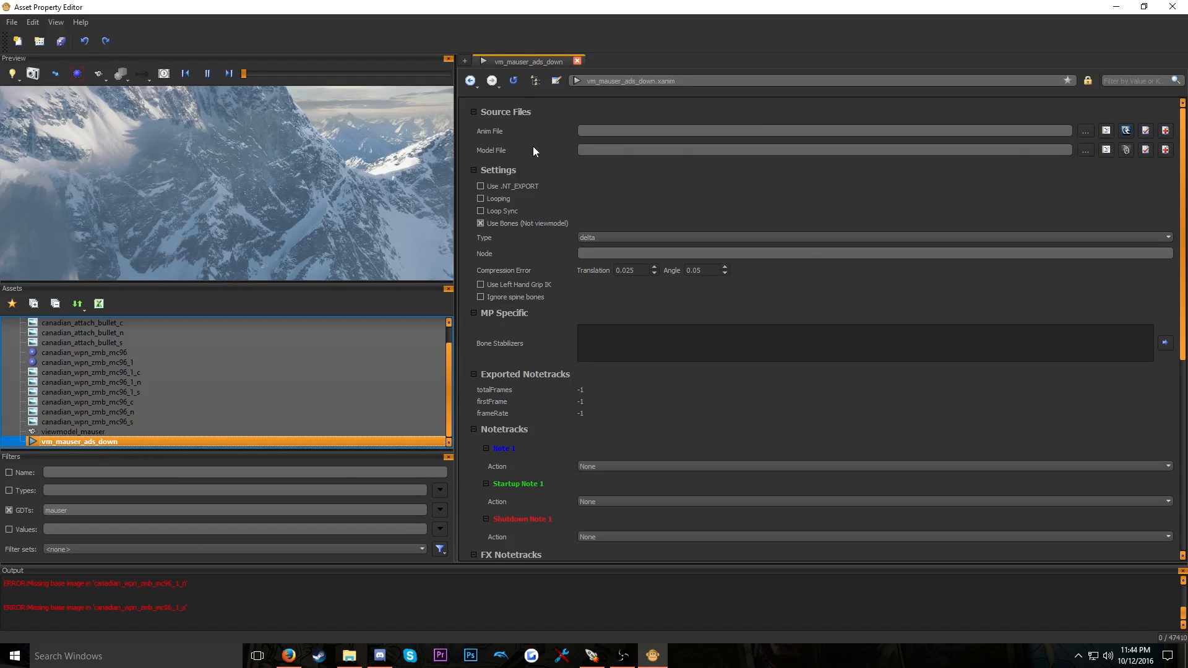
Set the anim file of vm_mauser_ads_down to vm_mauser_ads_down.XANIM_BIN from xanim_export\ported_weapons\mauser
click(1086, 131)
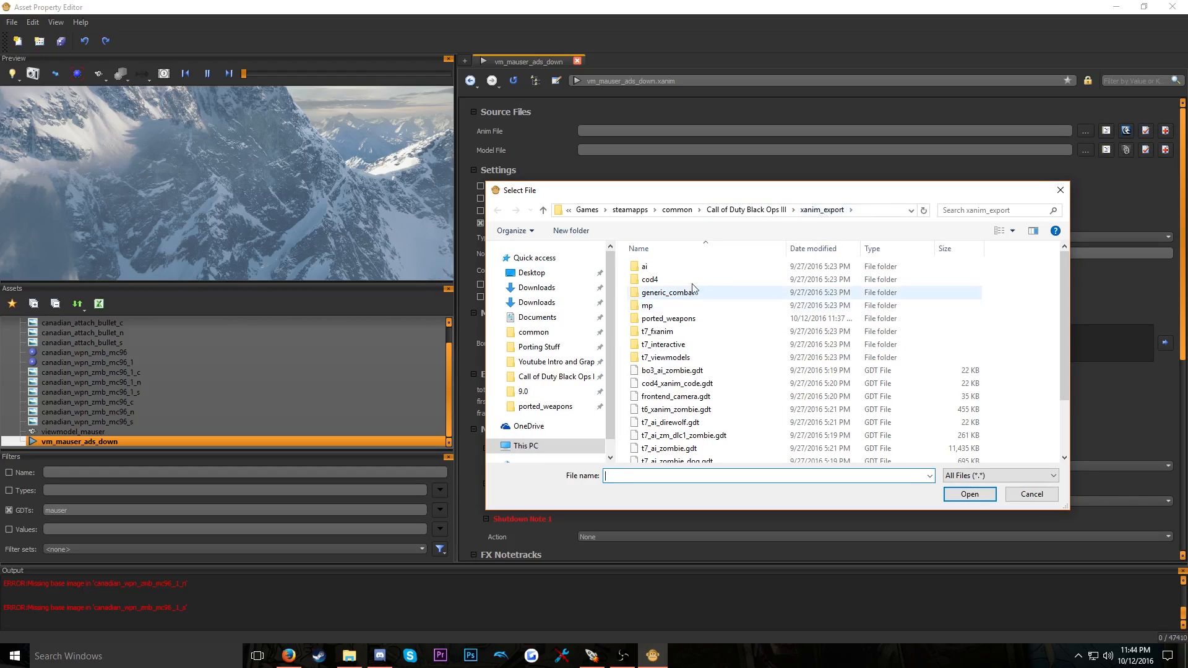
double_click(671, 318)
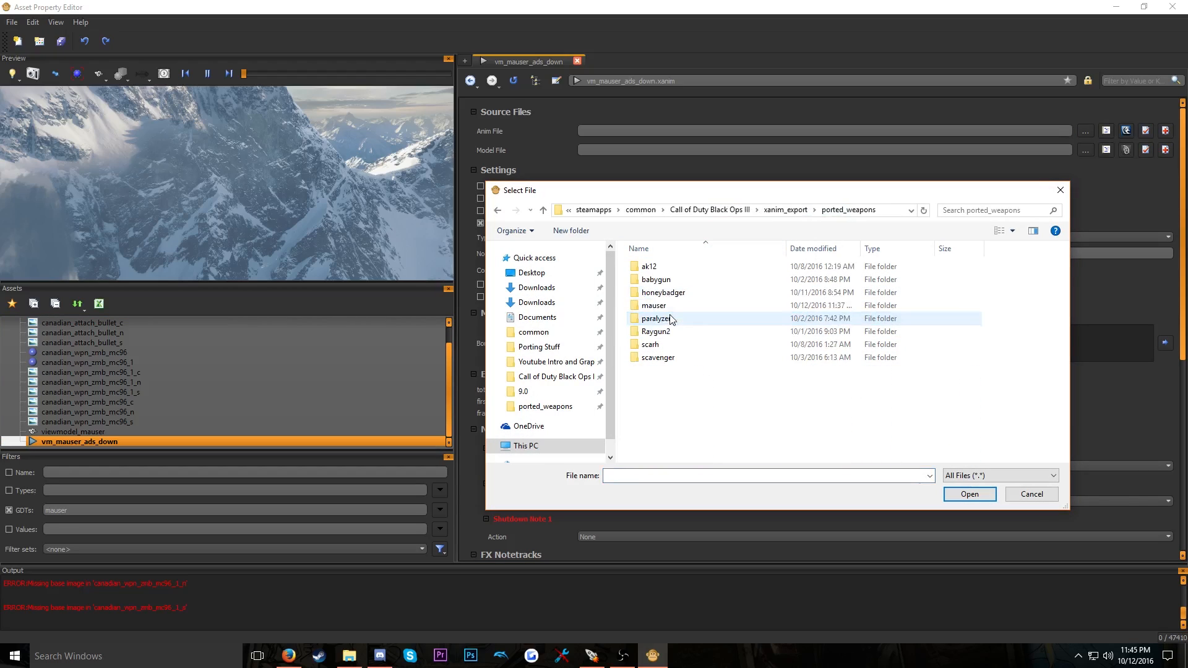
double_click(672, 305)
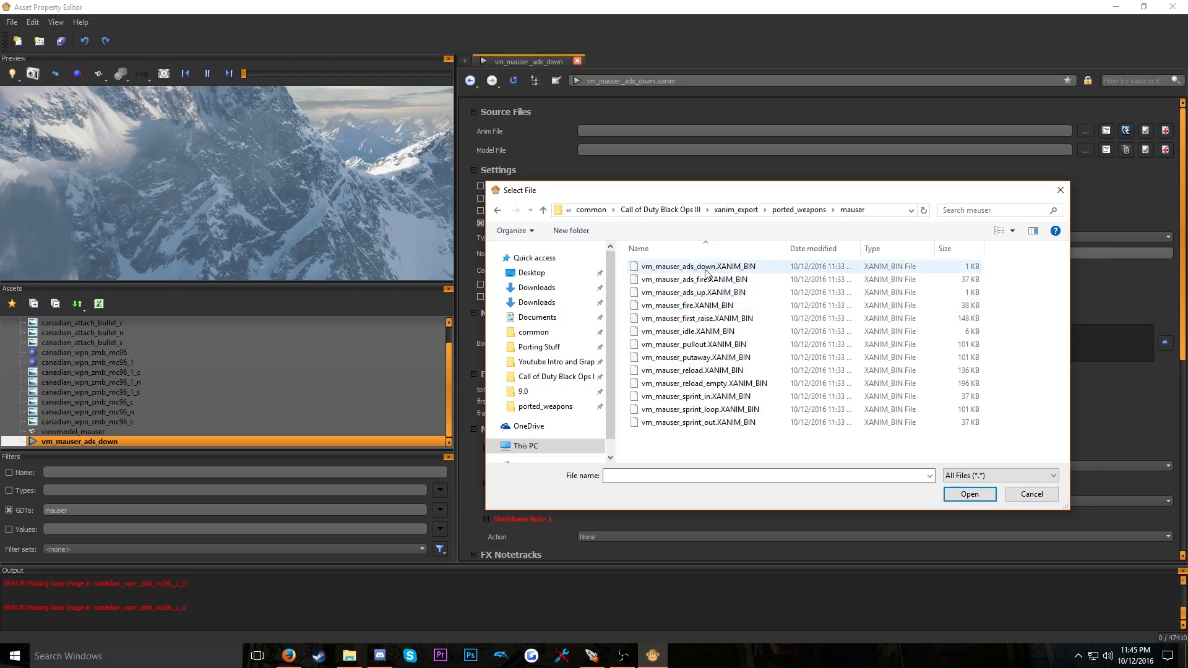
double_click(702, 266)
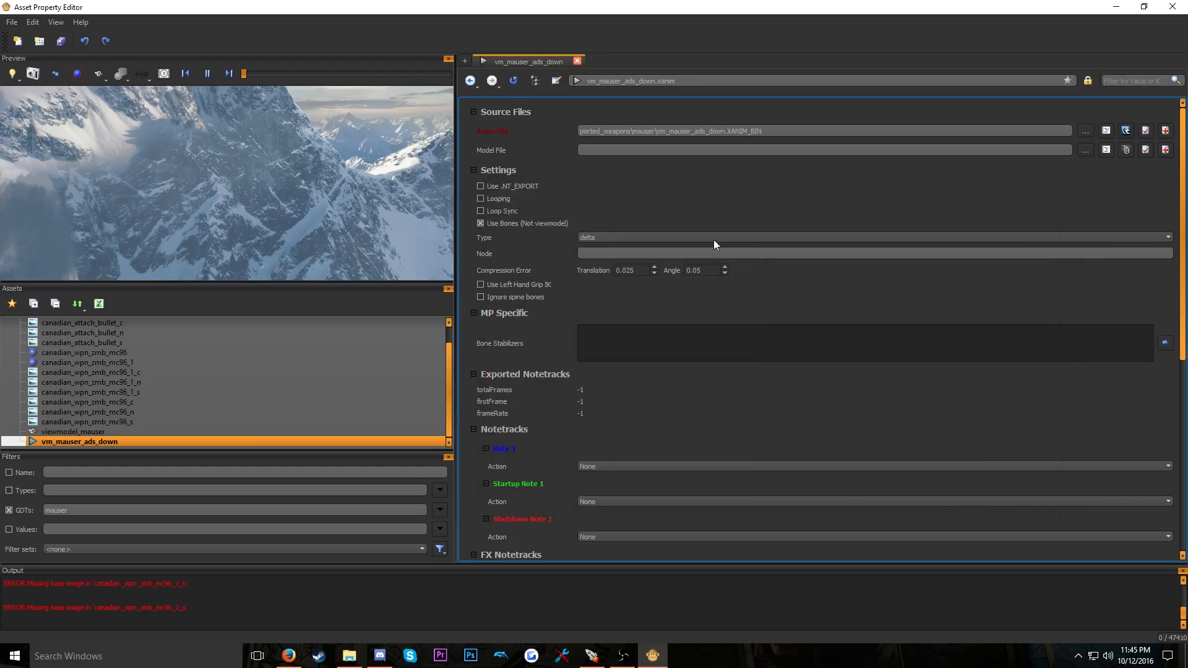
Set the model file of vm_mauser_ads_down to main_mauser_anim from model_export\ported_weapons\mauser and check both source file paths
click(1085, 151)
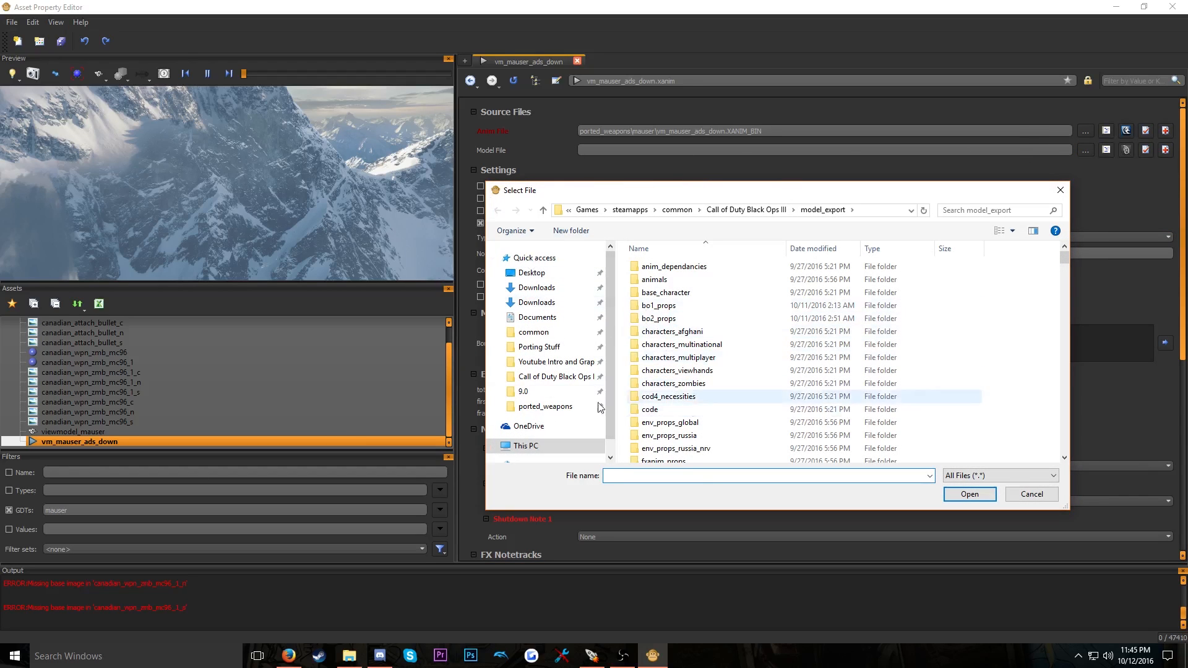
click(599, 406)
double_click(671, 305)
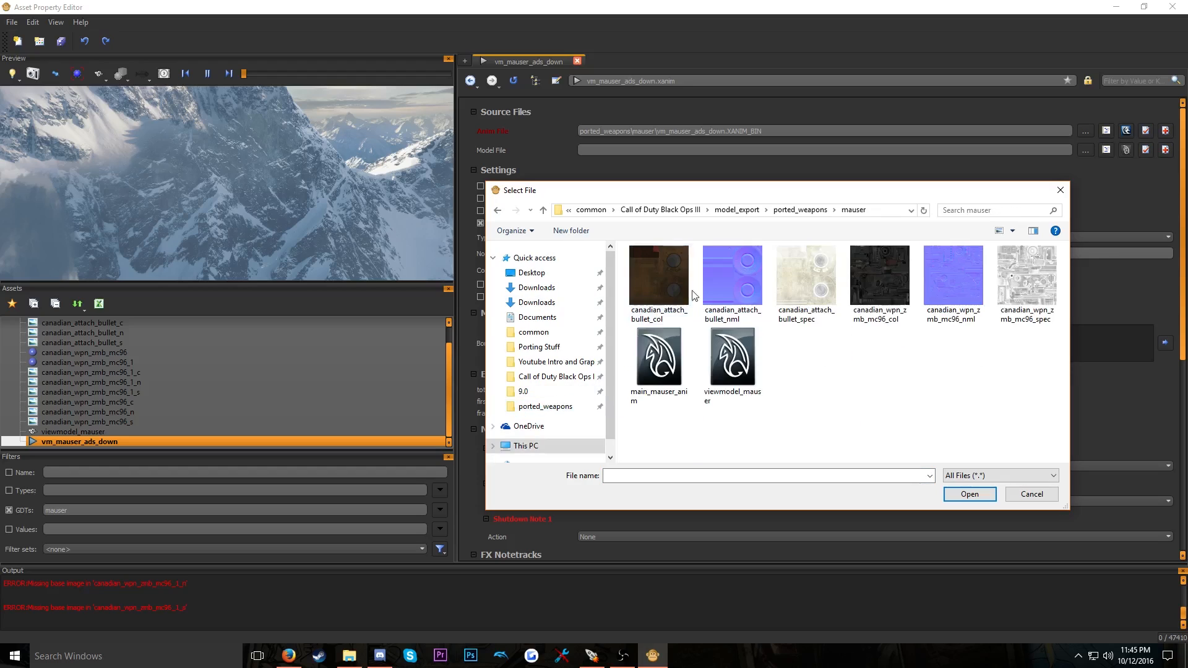
click(663, 380)
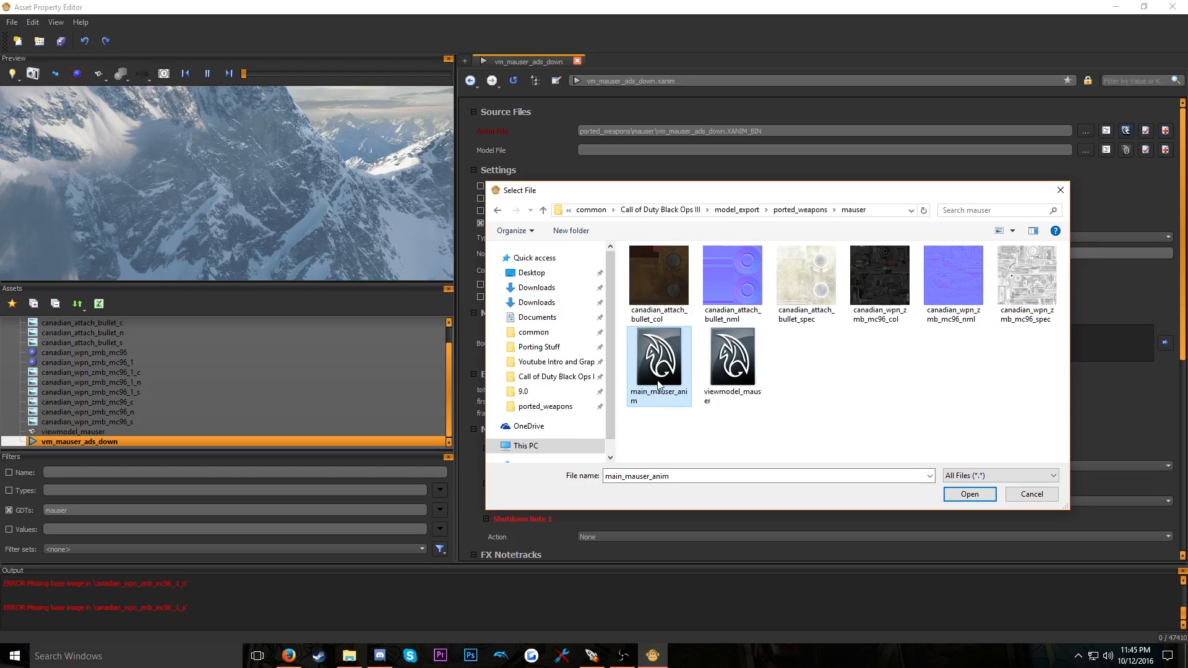
double_click(659, 375)
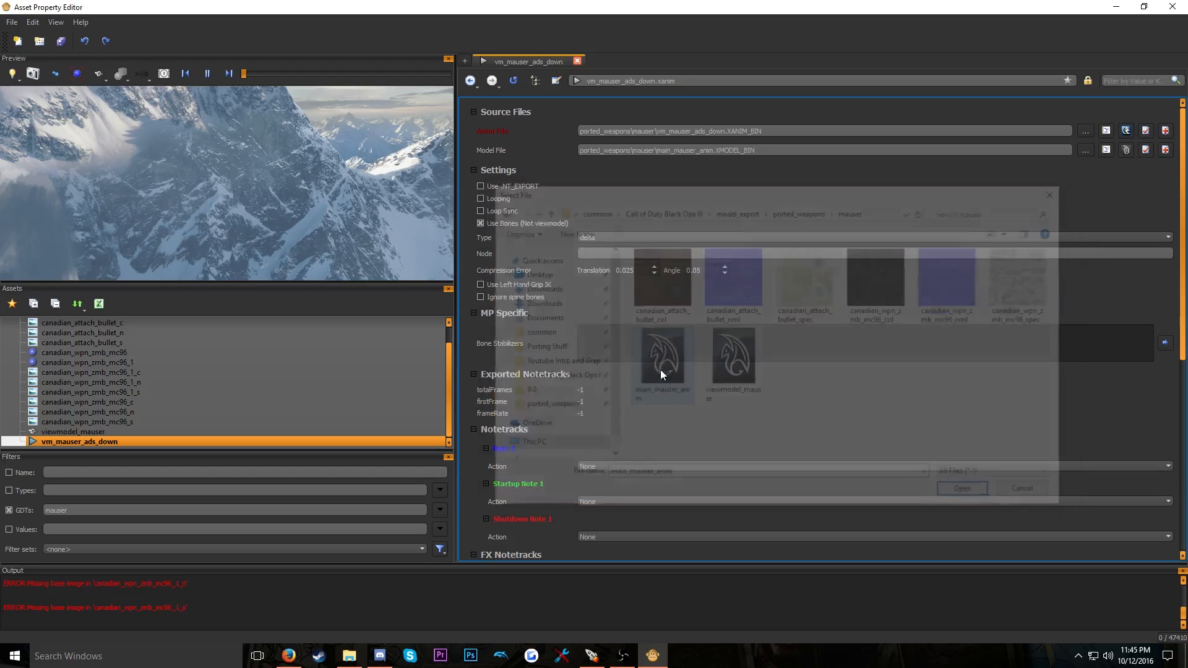
drag(664, 150, 641, 128)
drag(746, 130, 599, 115)
click(745, 130)
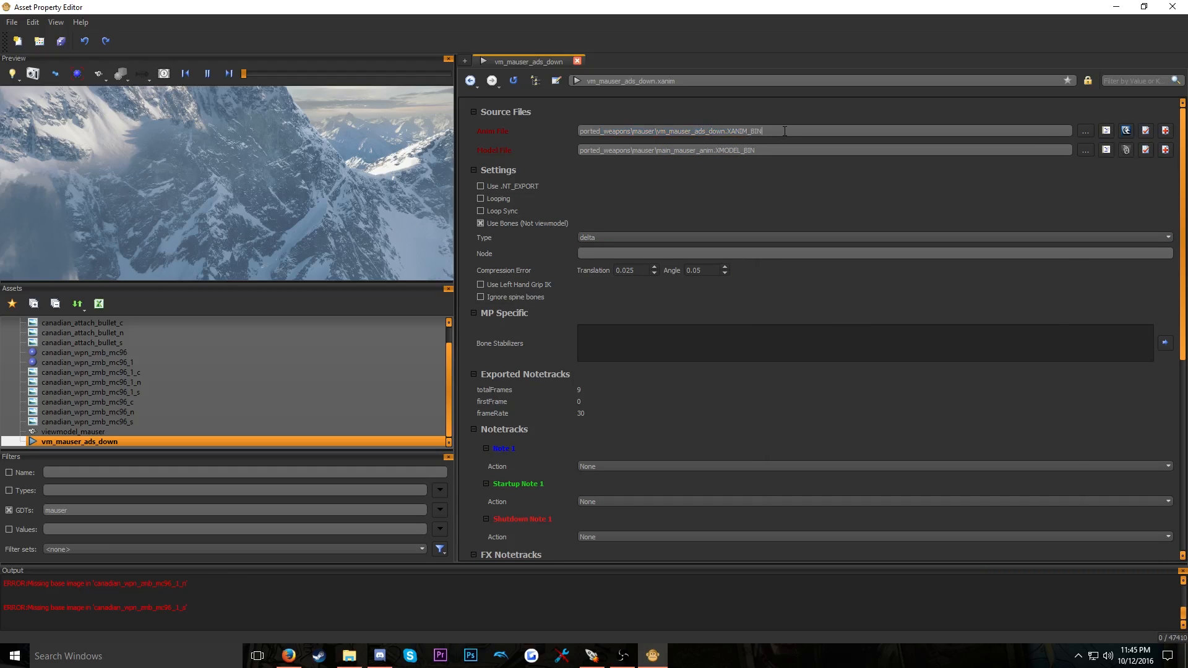
Disable Use Bones (Not viewmodel) for the vm_mauser_ads_down xanim and set its type to relative
click(500, 222)
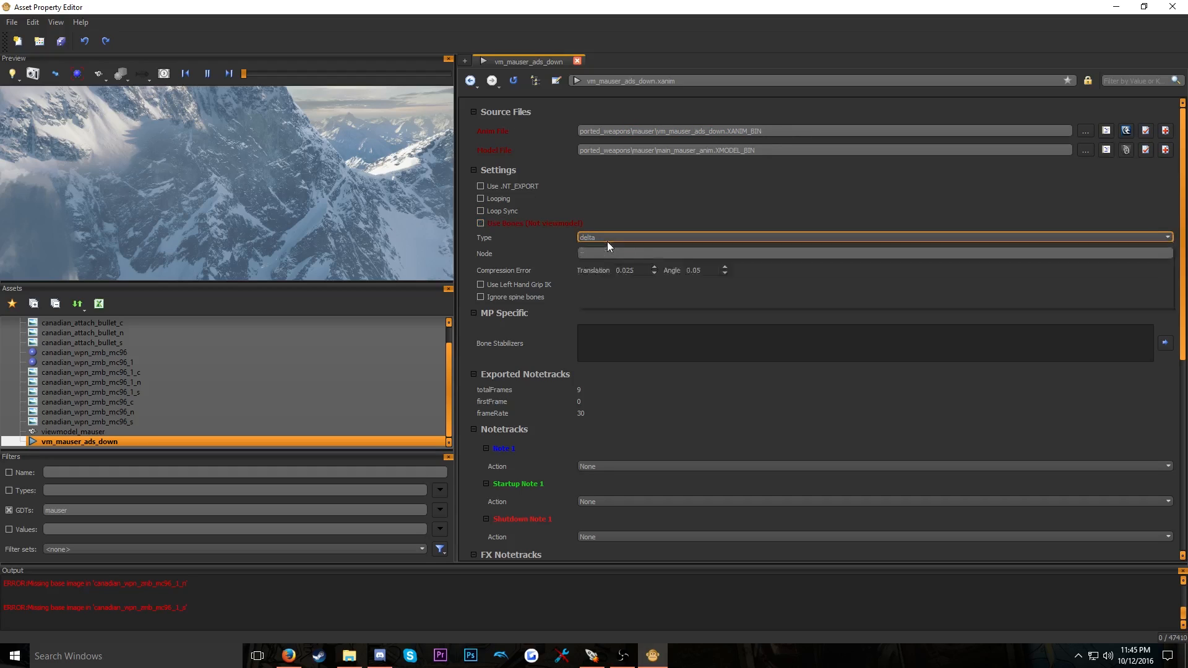
click(607, 240)
click(595, 264)
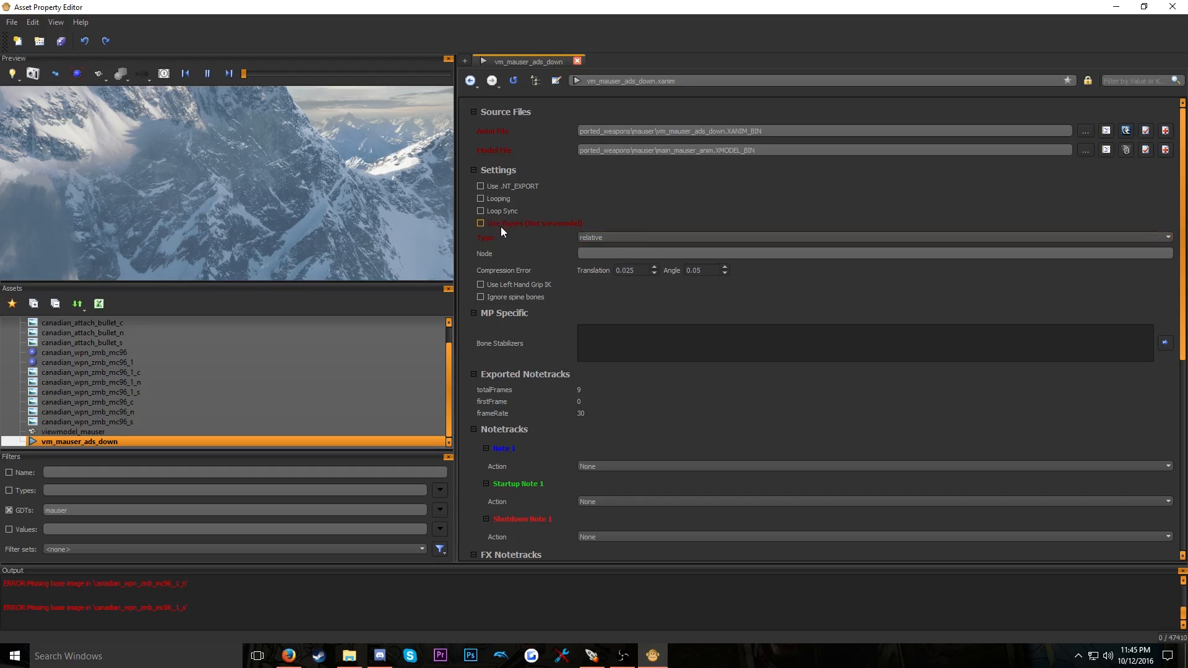
Save the vm_mauser_ads_down xanim and try switching its Looping option on and back off
key(ctrl+s)
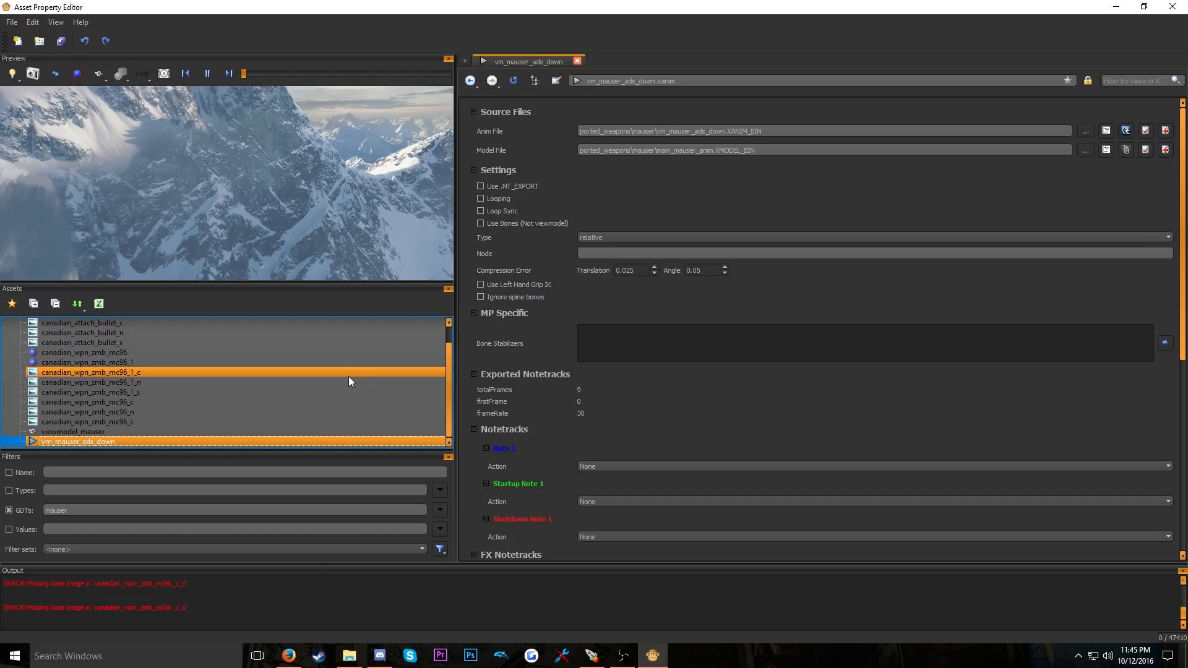
click(502, 198)
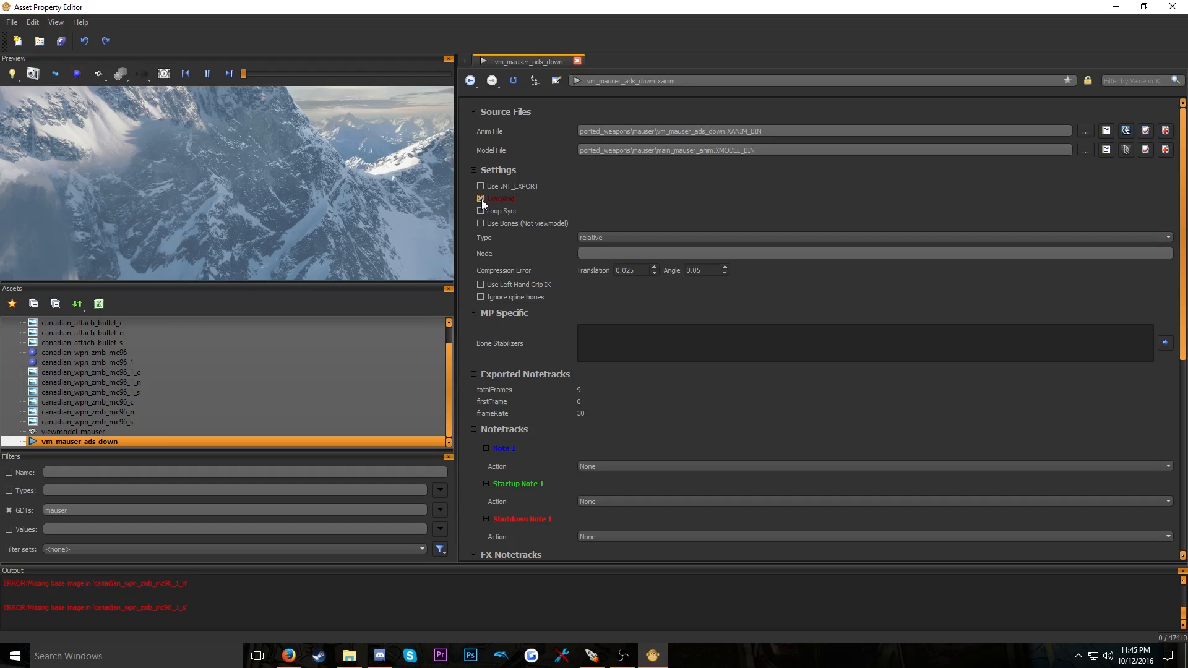
click(481, 199)
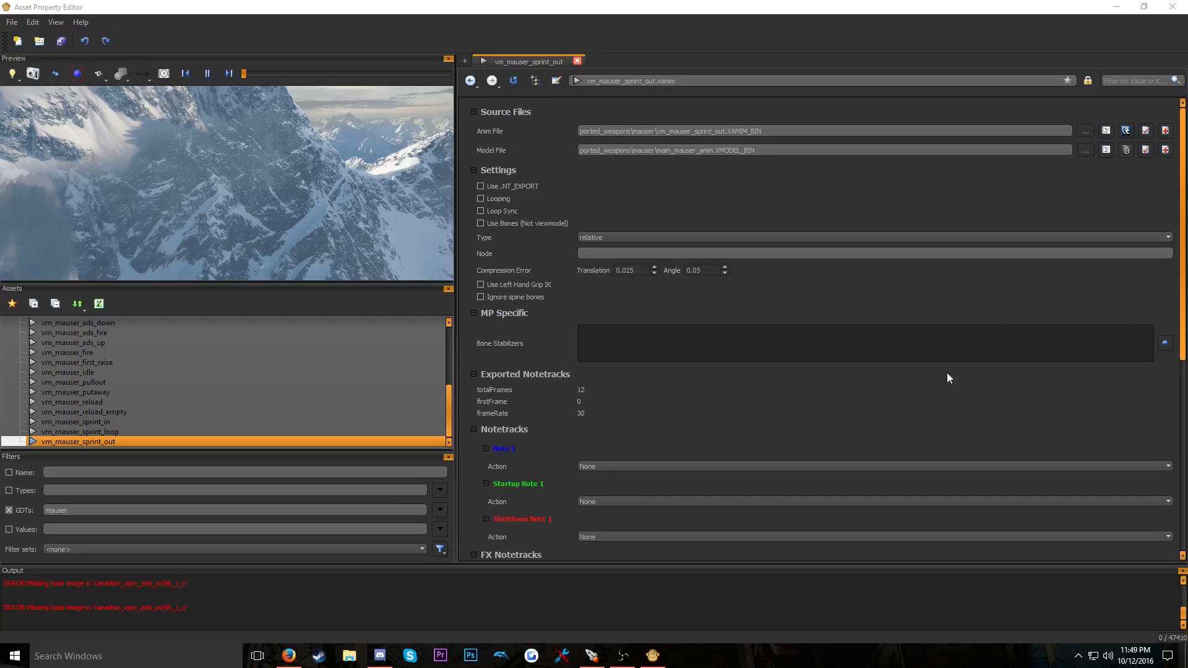
Review the Looping setting on the vm_mauser_sprint_loop, vm_mauser_idle and vm_mauser_reload xanims, and view the viewmodel_mauser xmodel
click(142, 431)
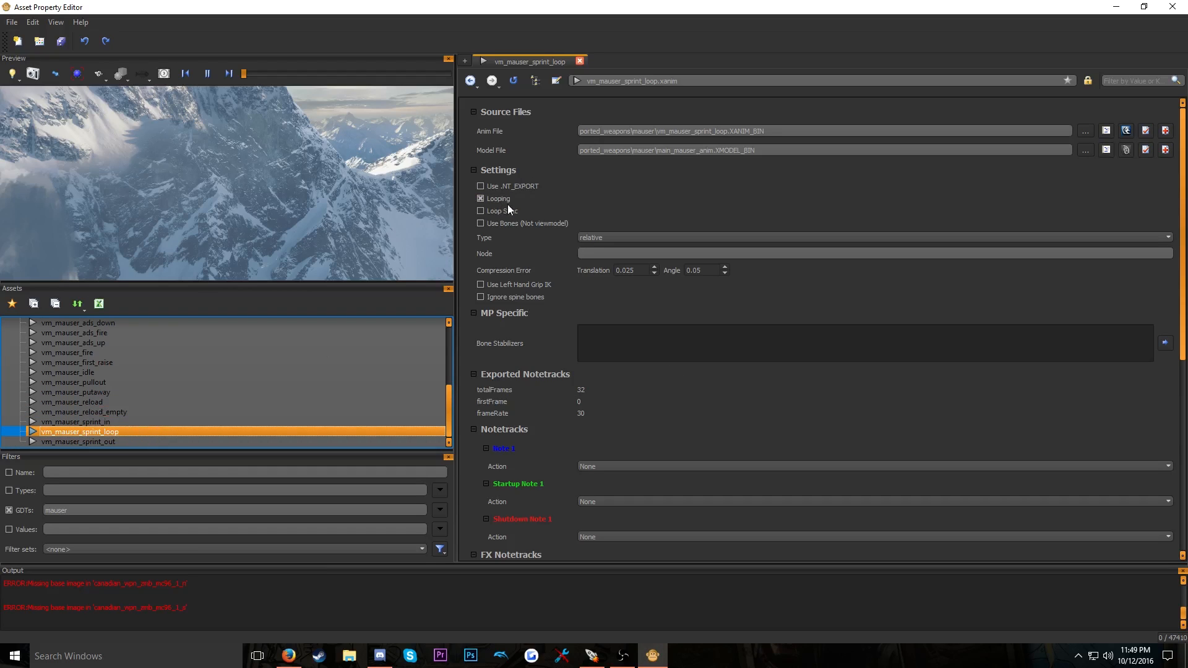
click(94, 373)
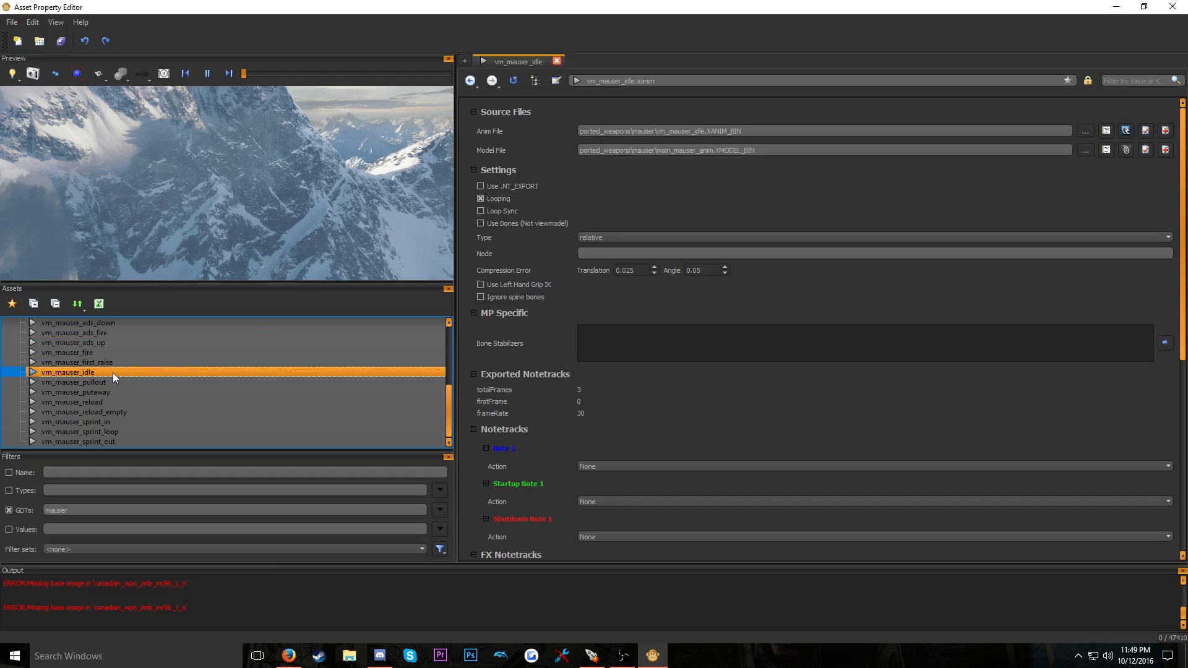
click(112, 390)
click(109, 400)
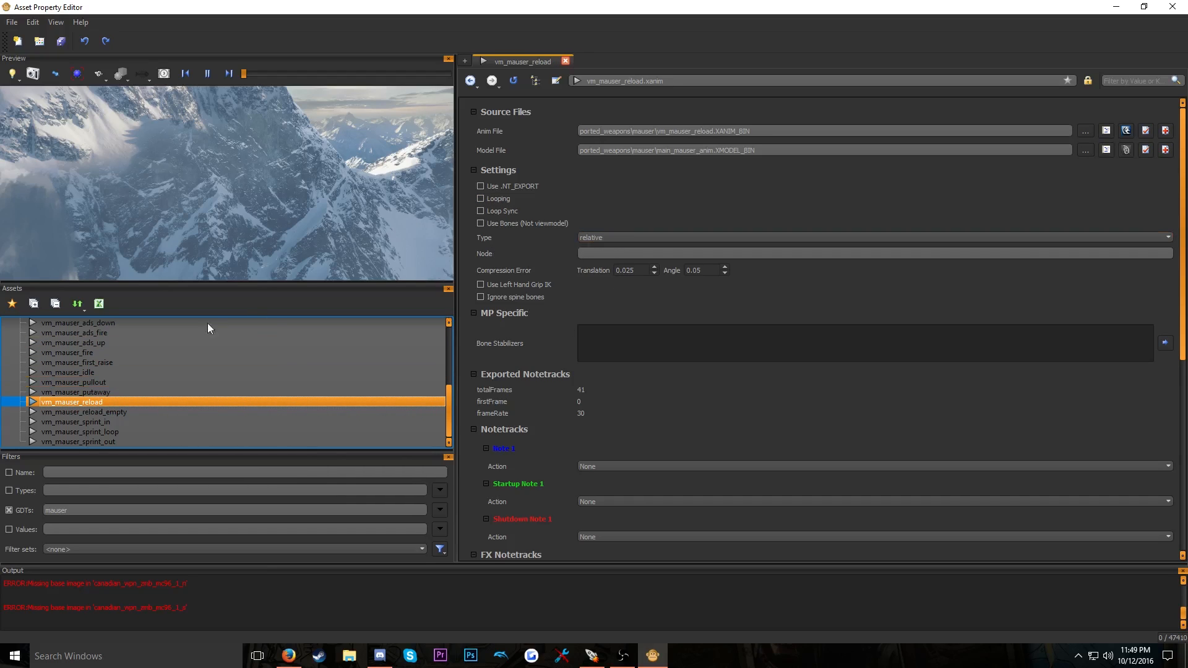
scroll(147, 384, up, 10)
click(196, 391)
click(221, 412)
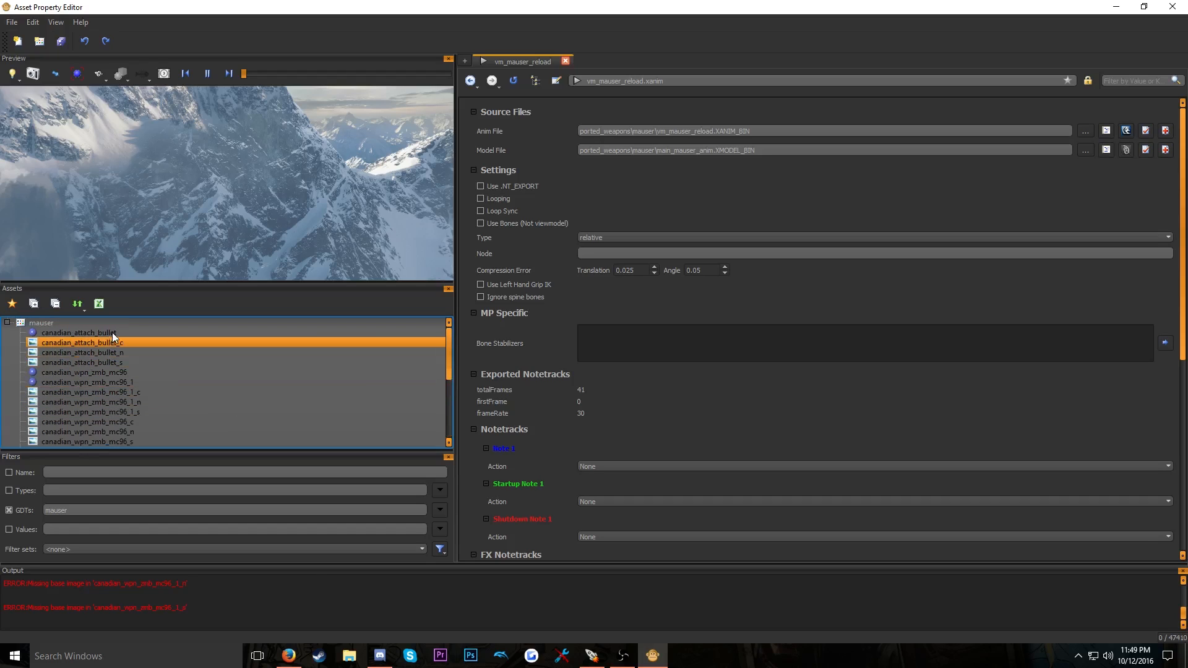
scroll(124, 359, down, 4)
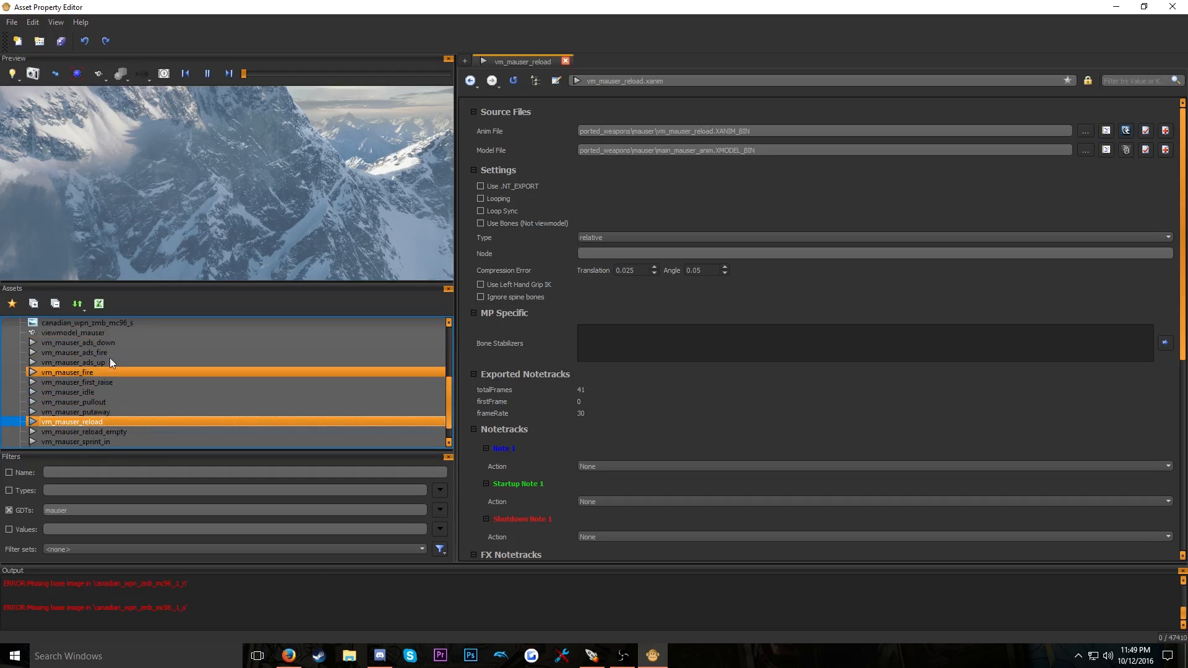
click(91, 333)
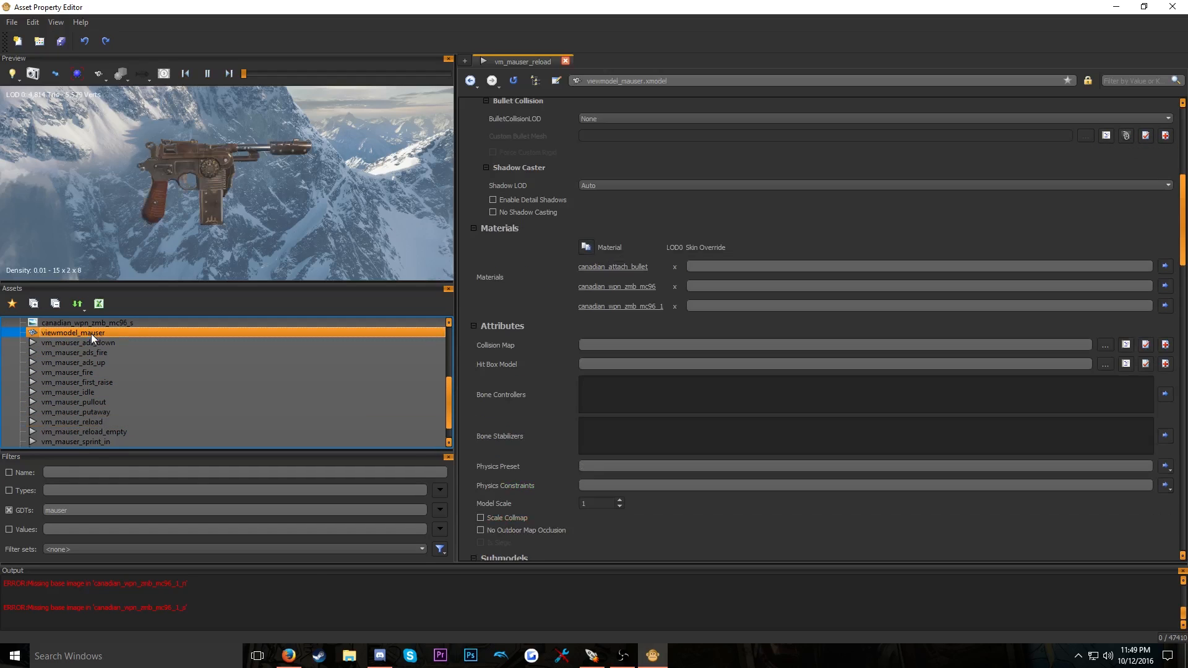
scroll(155, 358, up, 4)
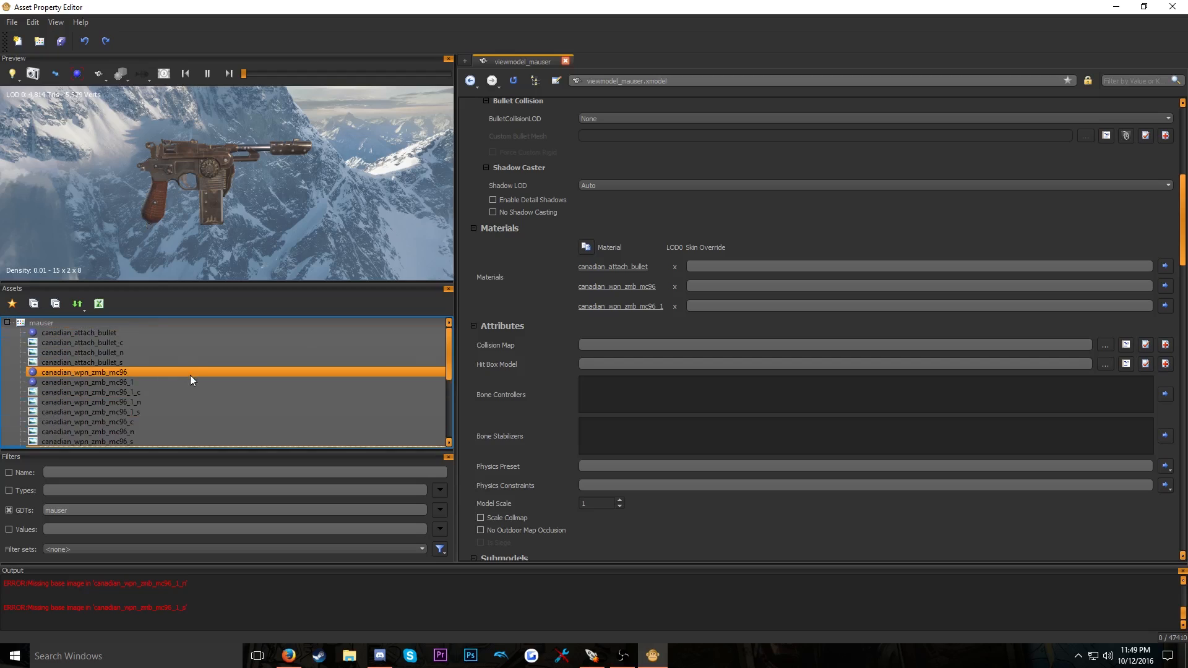
right_click(120, 321)
click(144, 326)
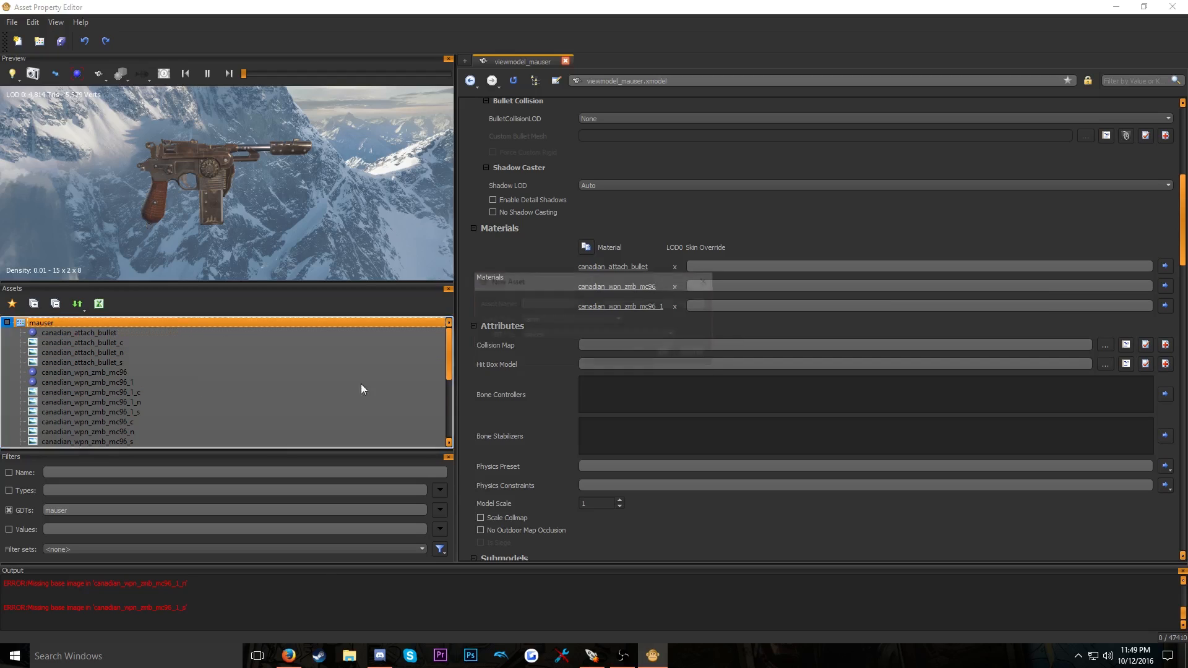
click(619, 320)
scroll(602, 395, down, 2)
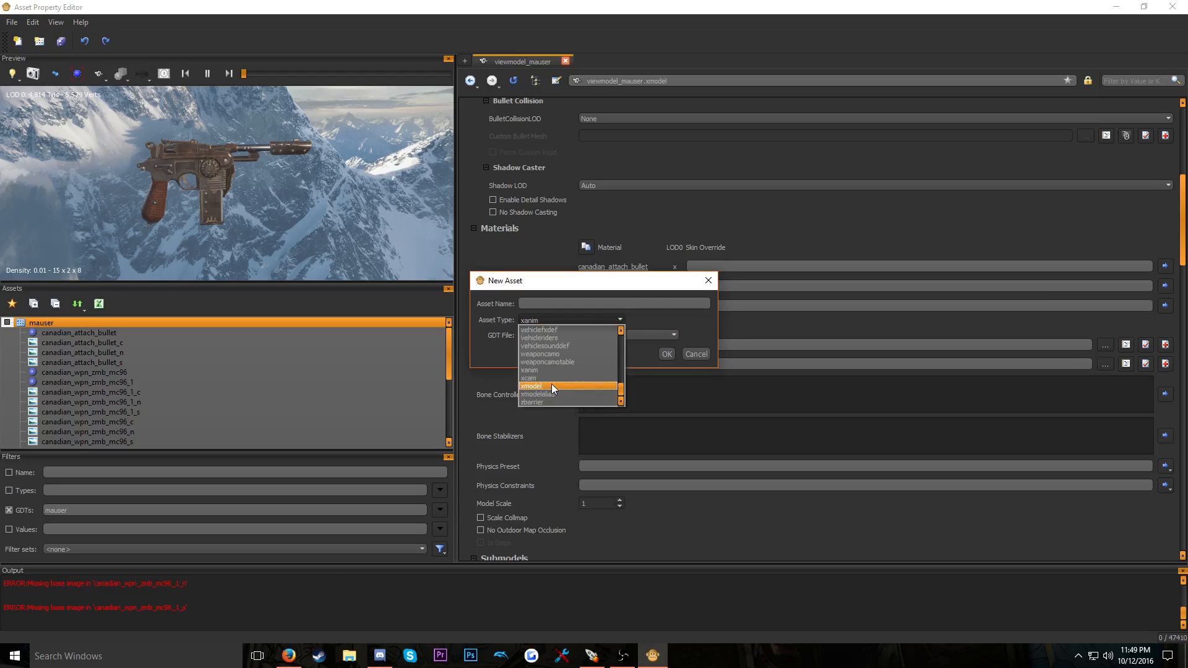
click(548, 384)
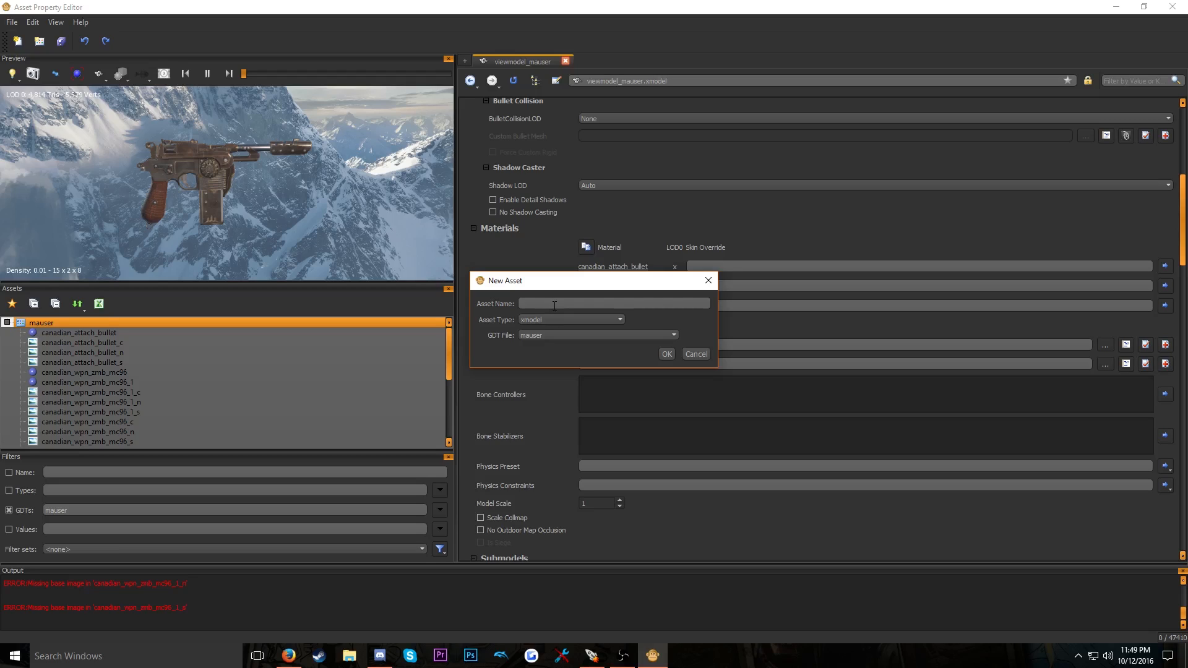
click(704, 353)
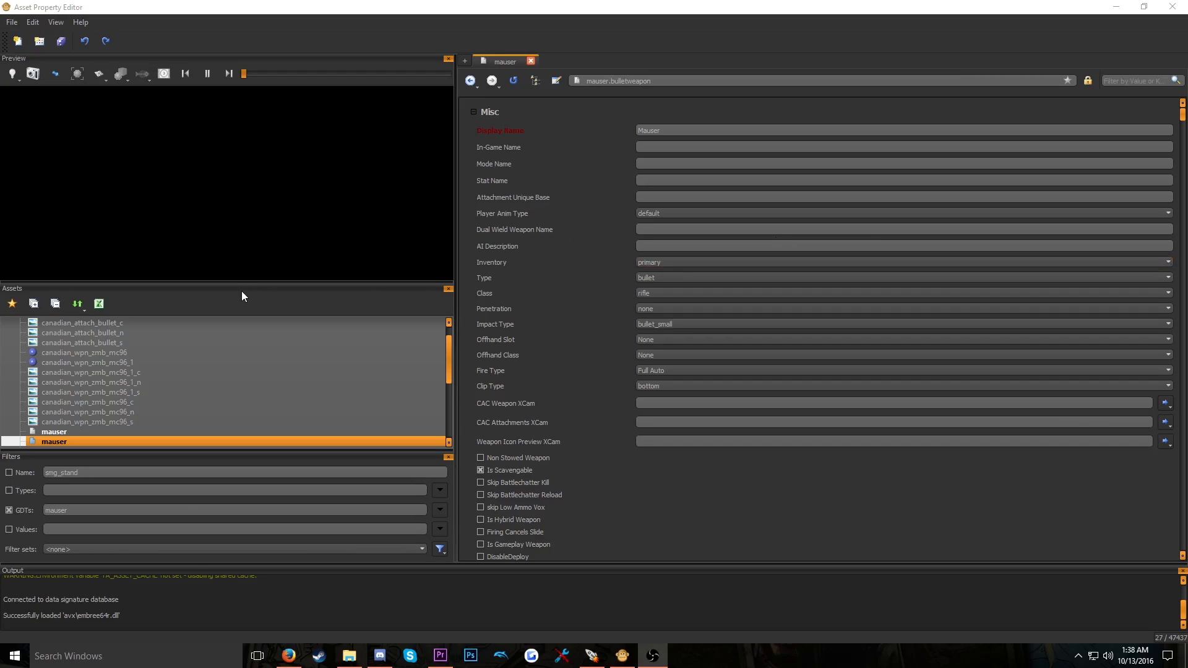
Clear the duplicate mauser weapon entry from the mauser GDT's asset list
scroll(218, 409, down, 2)
ctrl+click(52, 390)
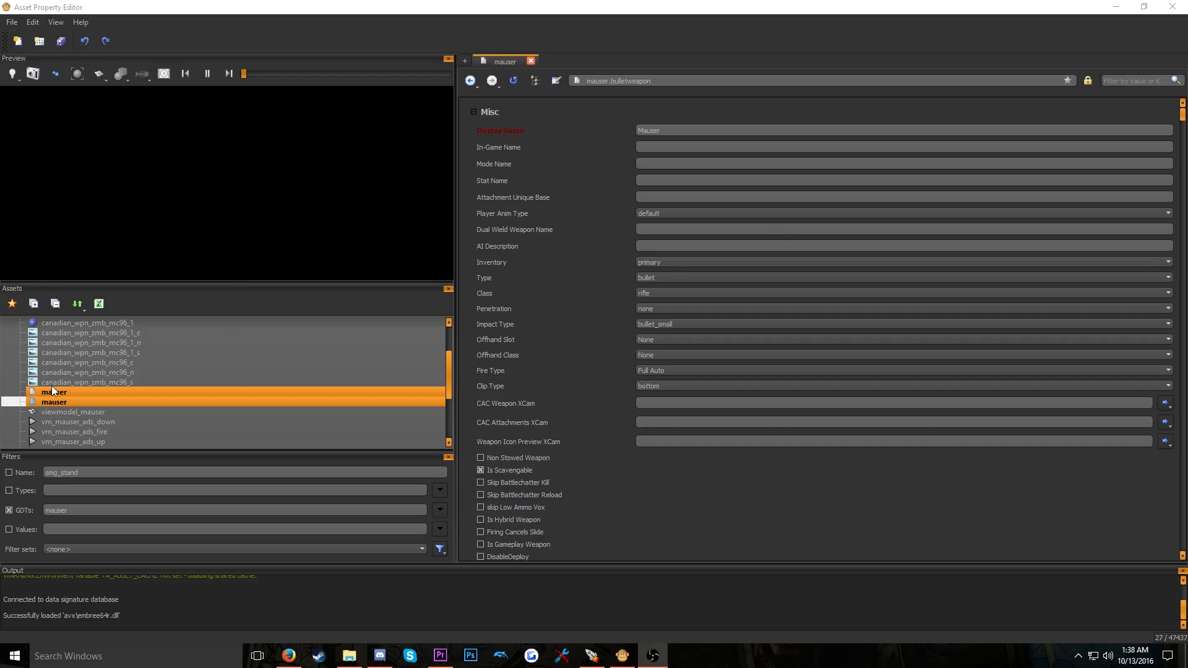
click(11, 21)
click(31, 66)
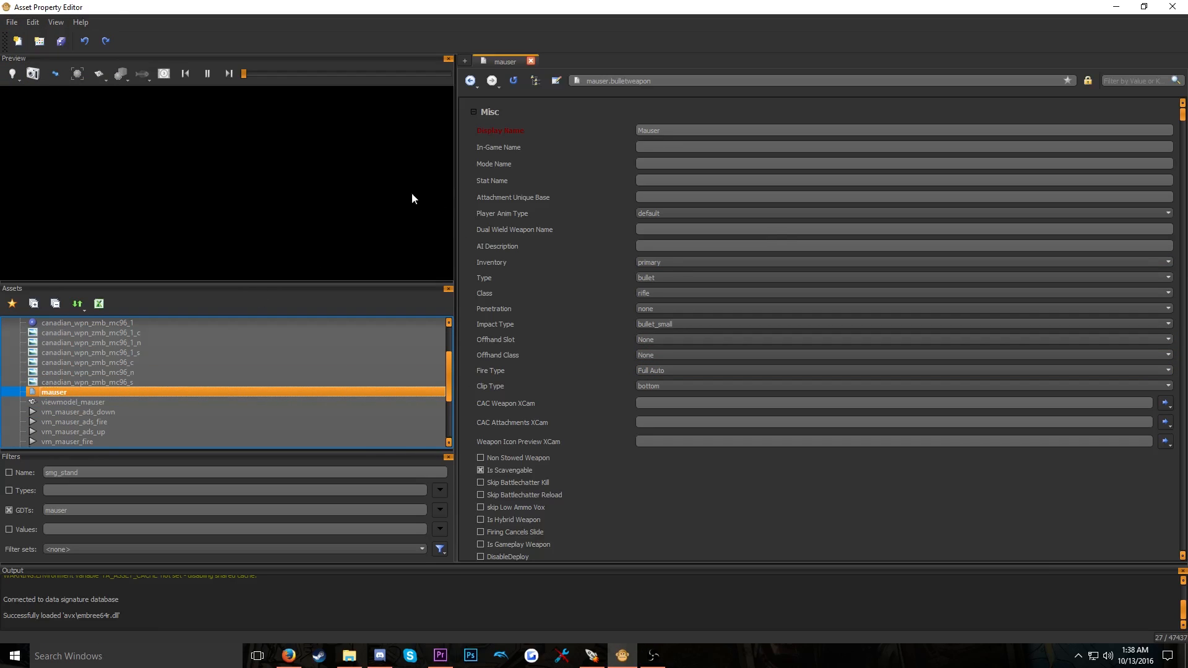
scroll(158, 348, up, 2)
right_click(40, 322)
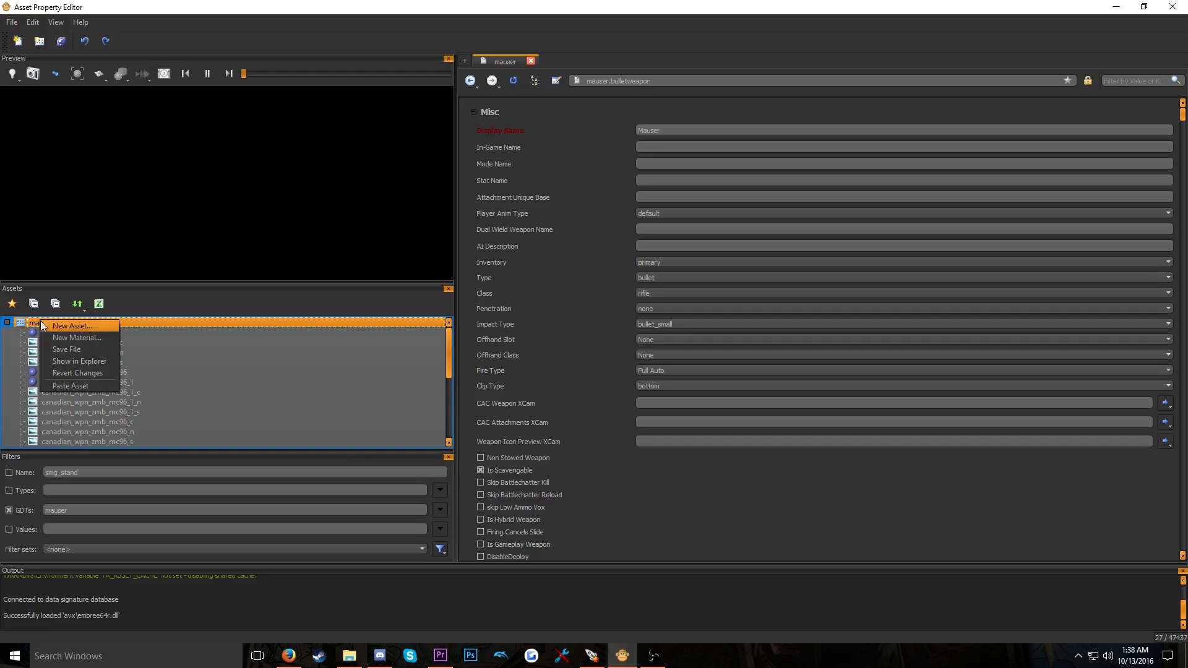
click(69, 325)
click(539, 320)
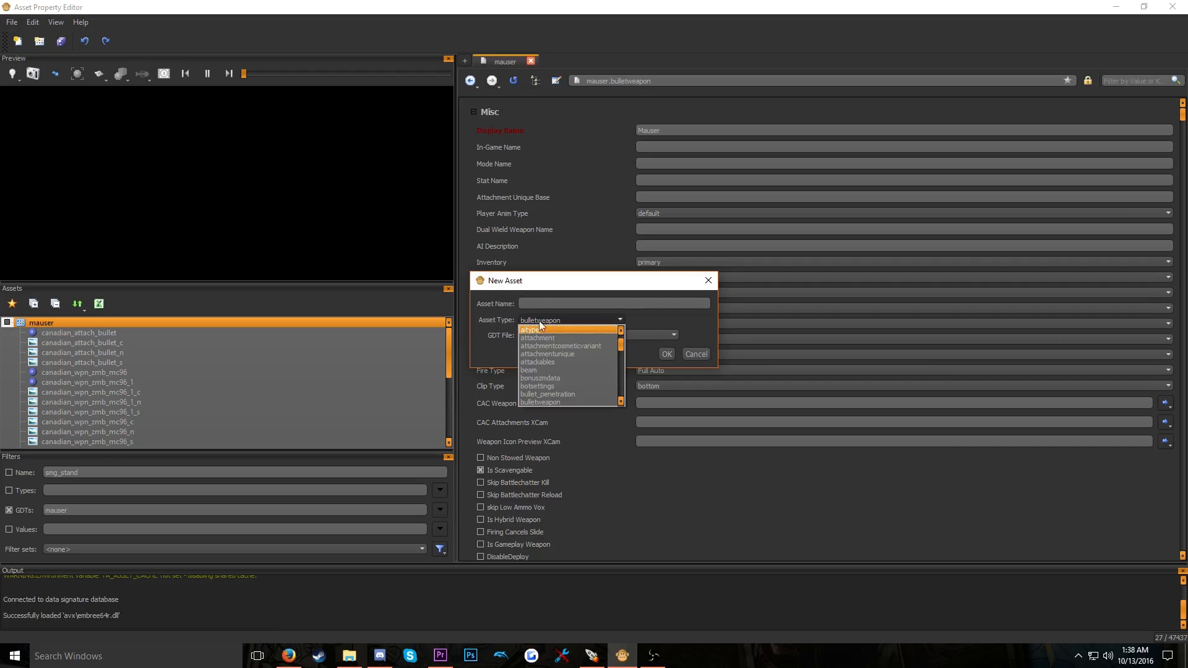
click(541, 318)
text(mau)
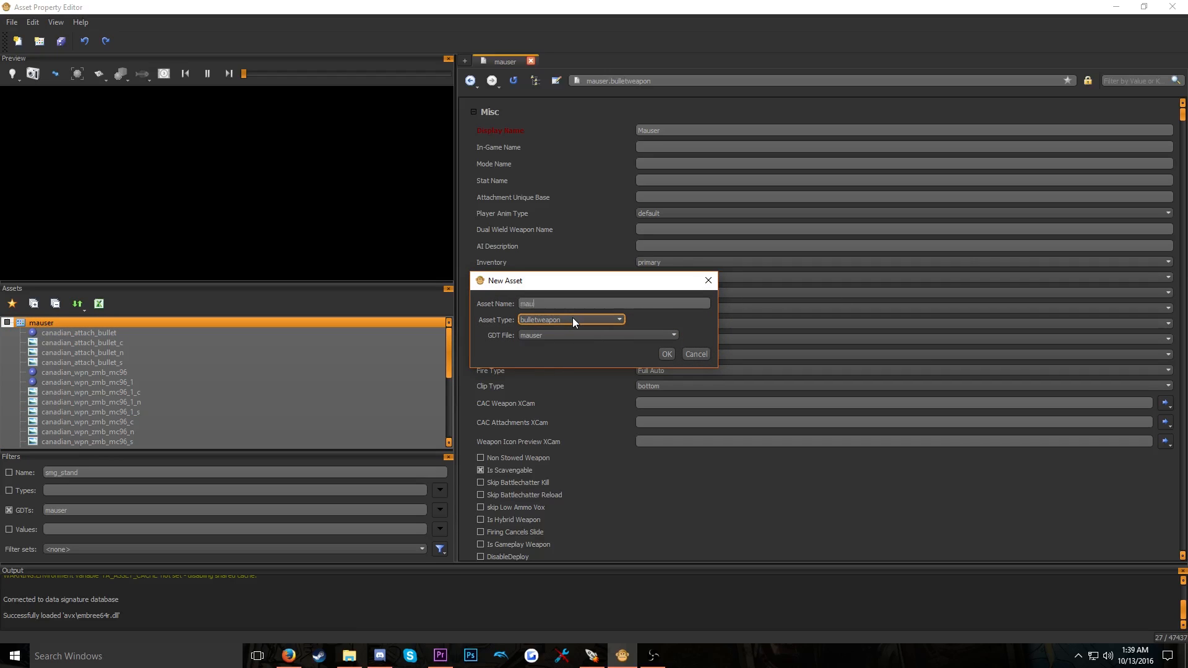
text(ser)
double_click(527, 304)
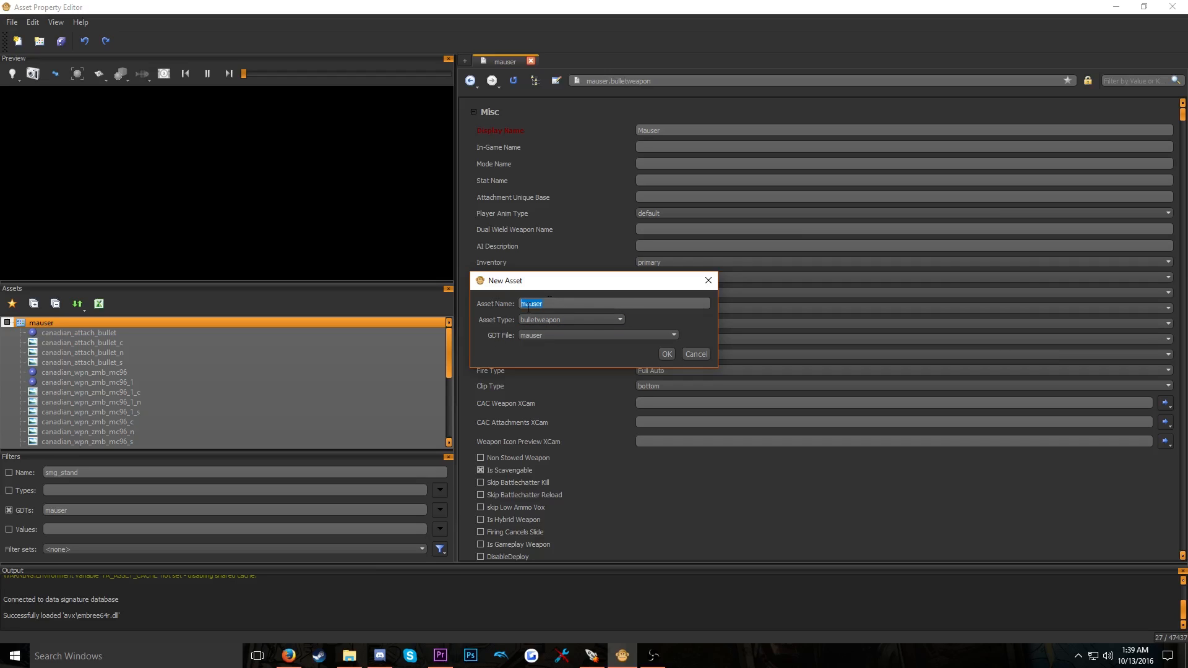
click(696, 353)
Select the mauser bulletweapon asset in the mauser GDT and check its display name
scroll(329, 386, down, 1)
scroll(316, 382, down, 2)
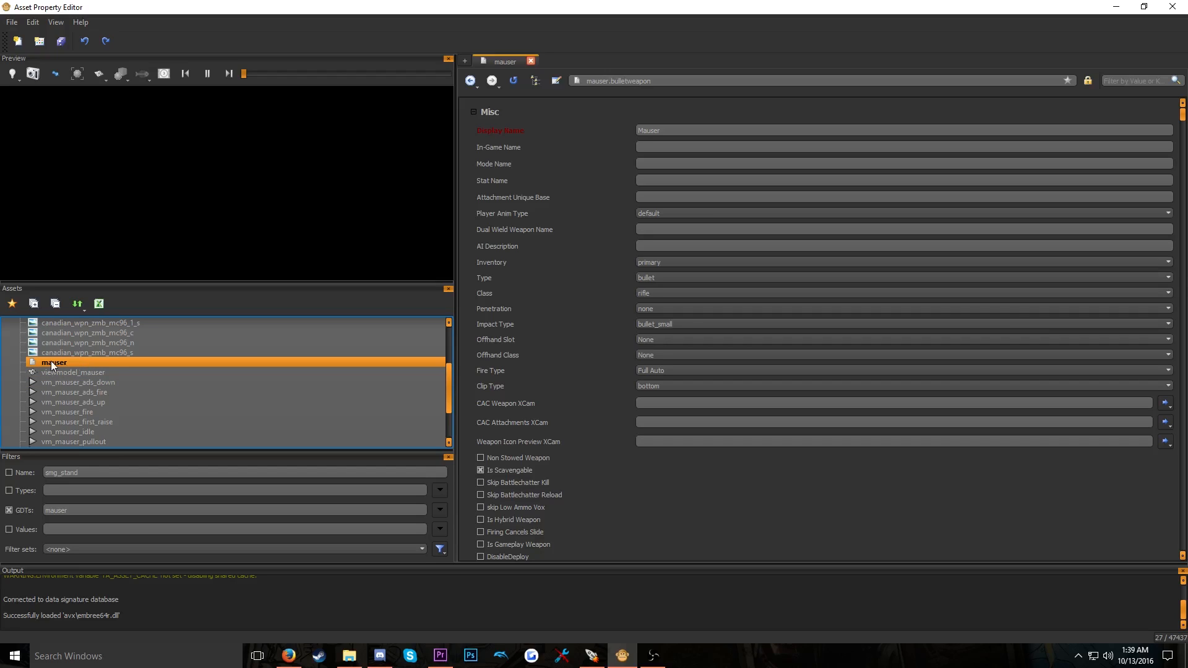
click(66, 363)
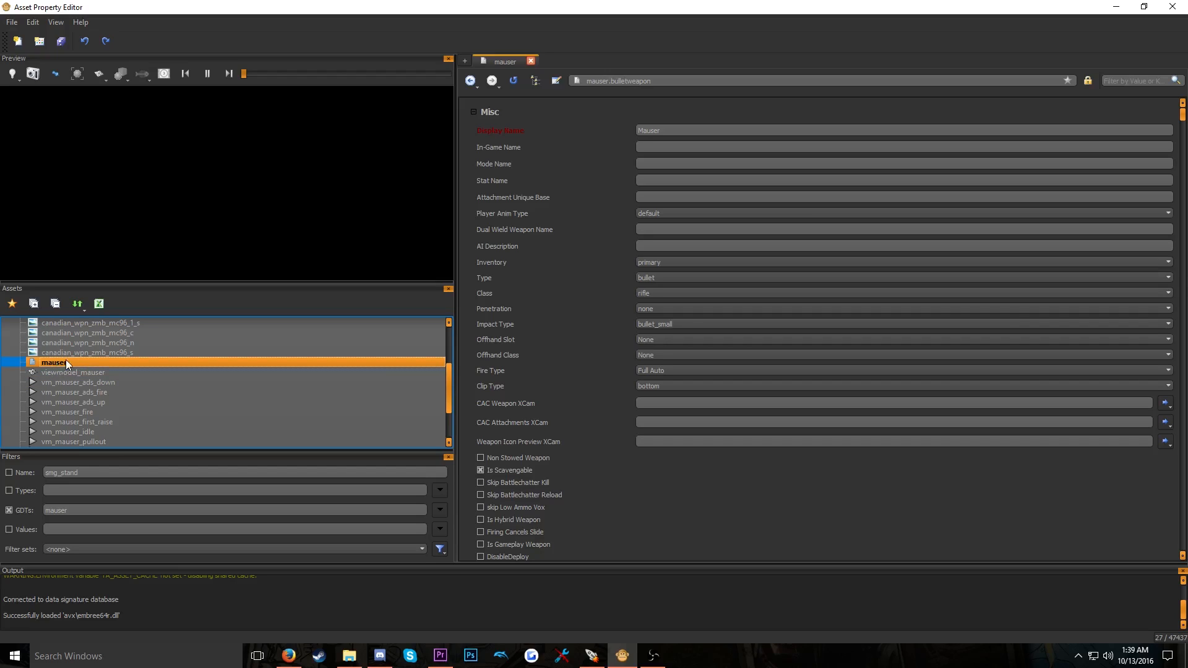
click(668, 130)
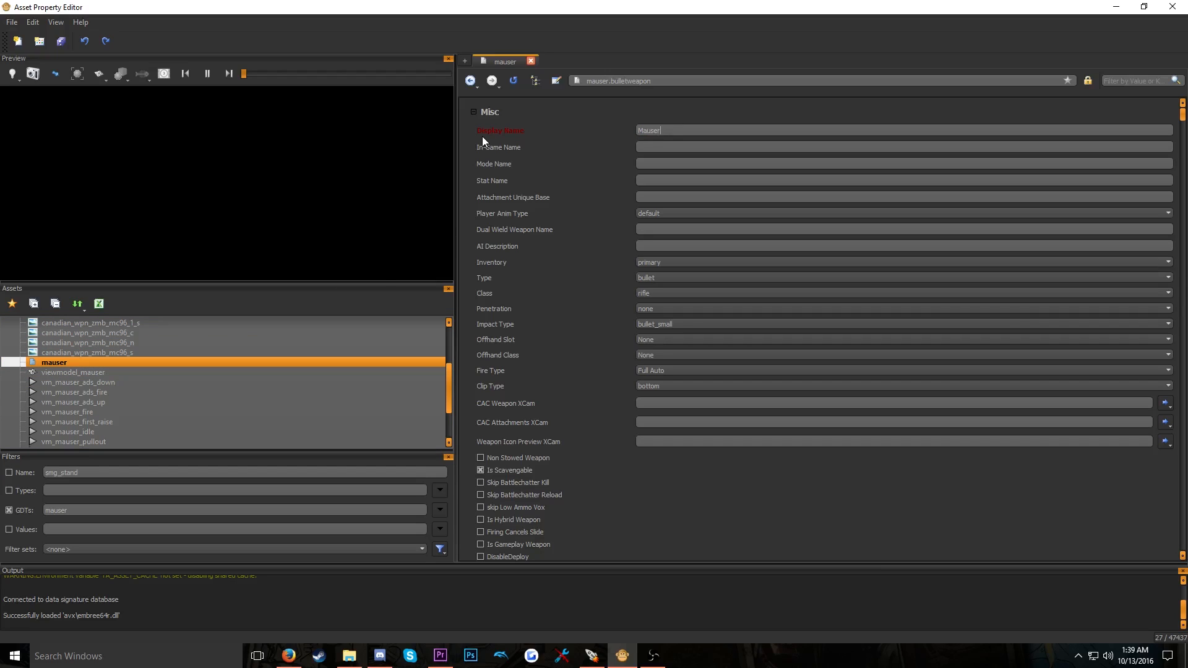
double_click(668, 130)
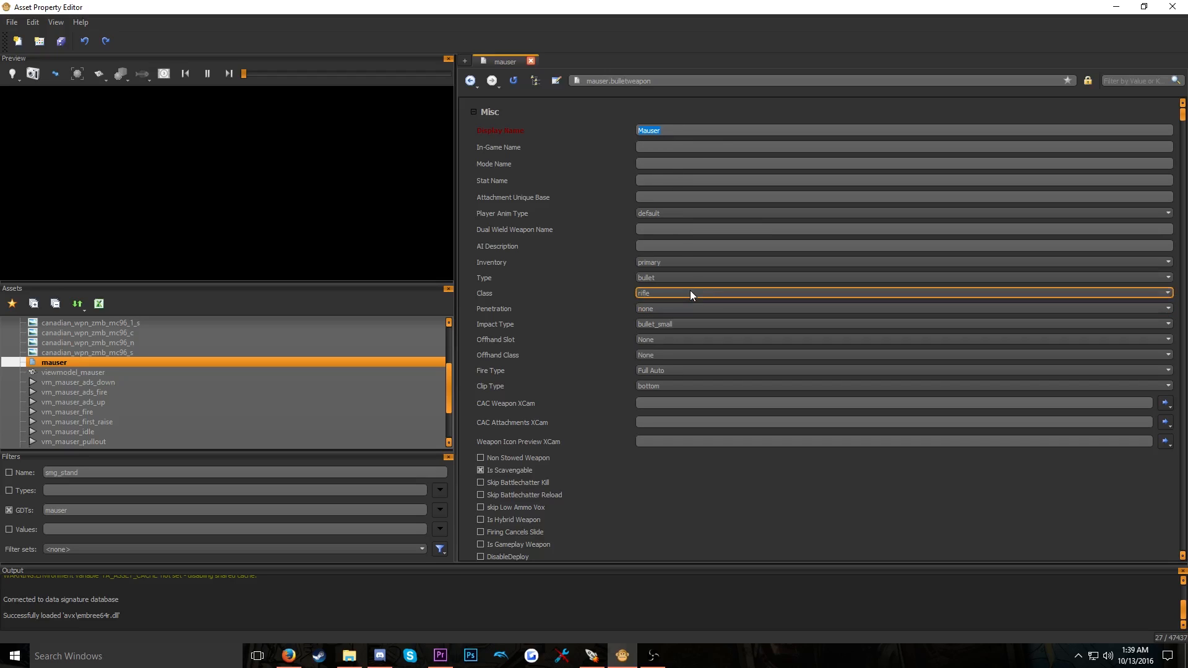
Set the class of the mauser bulletweapon to pistol
click(650, 278)
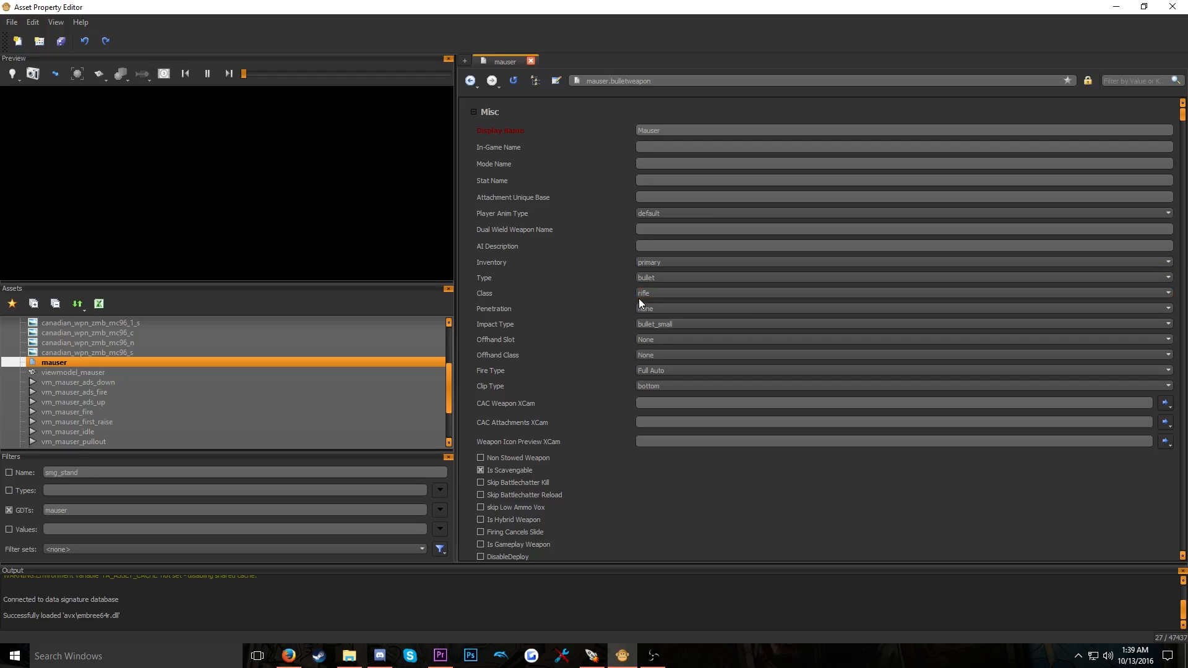
click(648, 291)
click(654, 323)
click(654, 299)
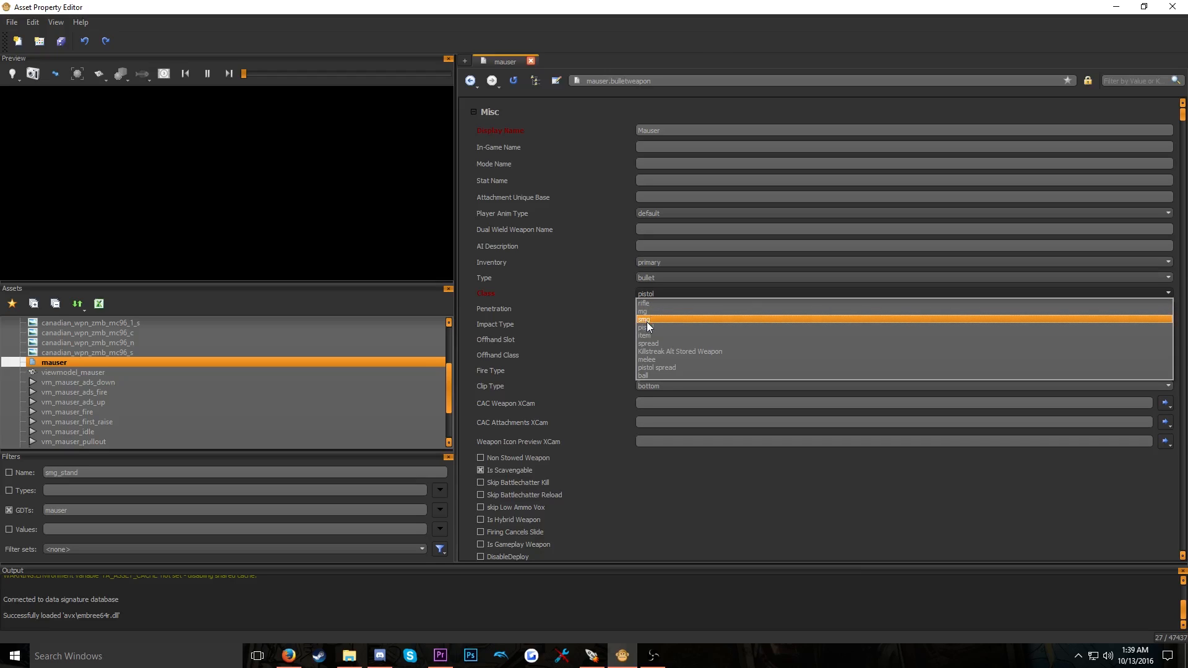
click(655, 289)
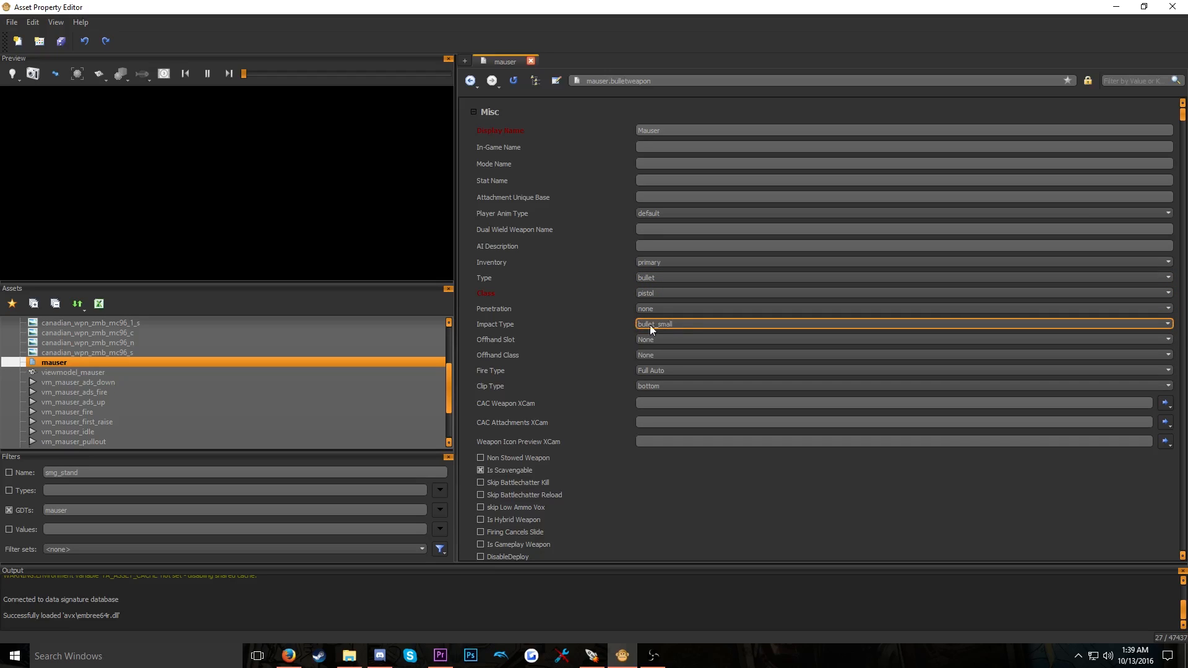
Set the mauser weapon's fire type to Single Shot and save the asset
click(662, 372)
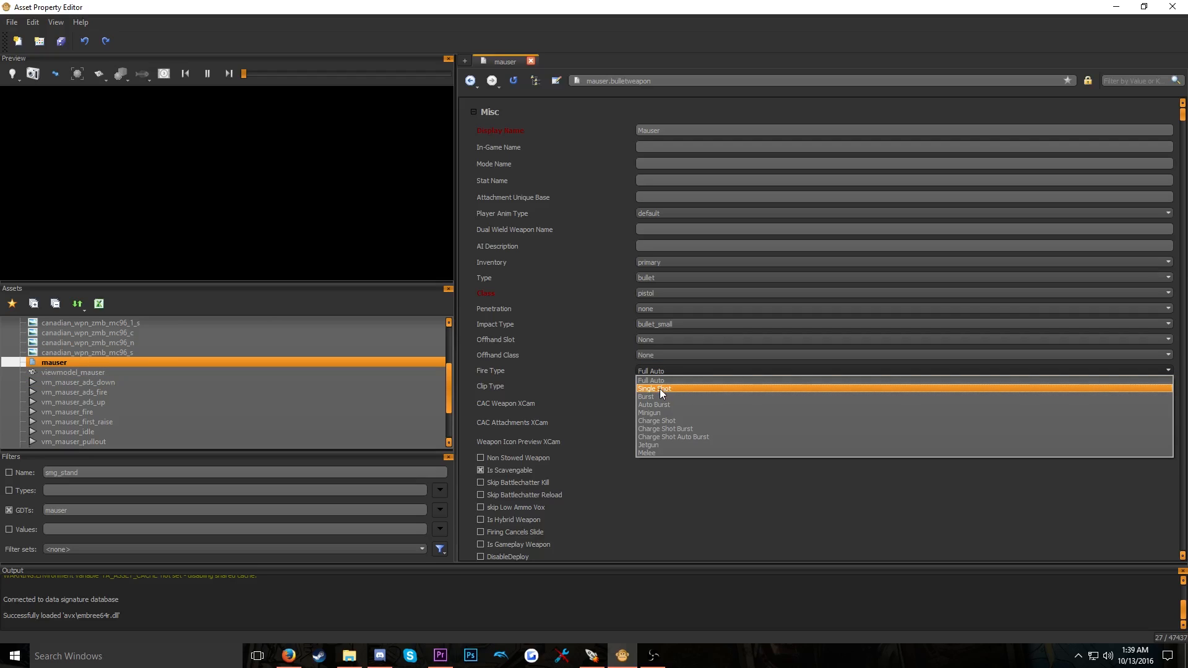
click(659, 389)
scroll(598, 392, down, 6)
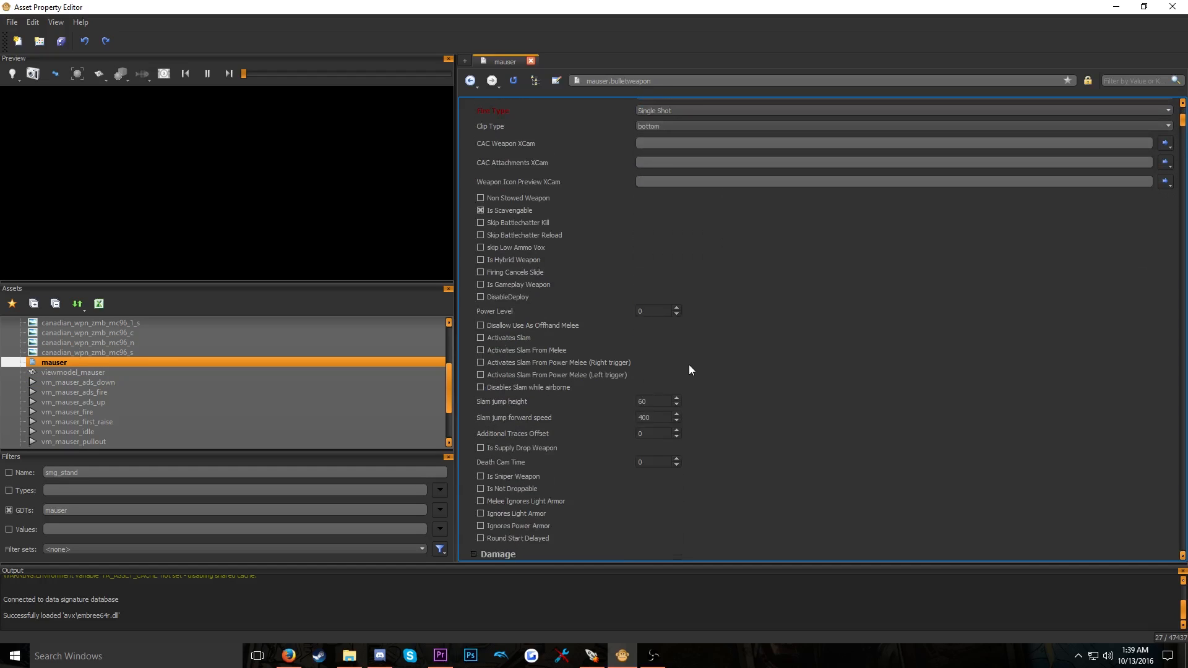
key(ctrl+s)
Disable ADS Rechamber in the mauser weapon's reload options, enable ADS in its ADS options, and save
drag(1182, 121, 1181, 152)
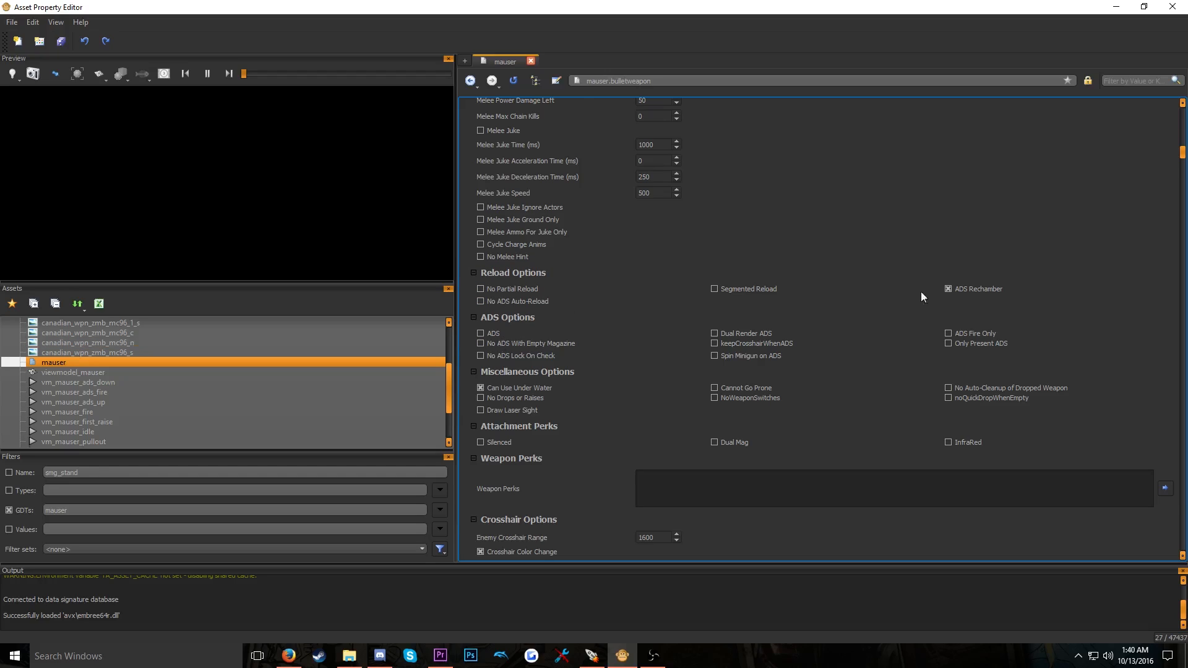
click(978, 290)
click(976, 289)
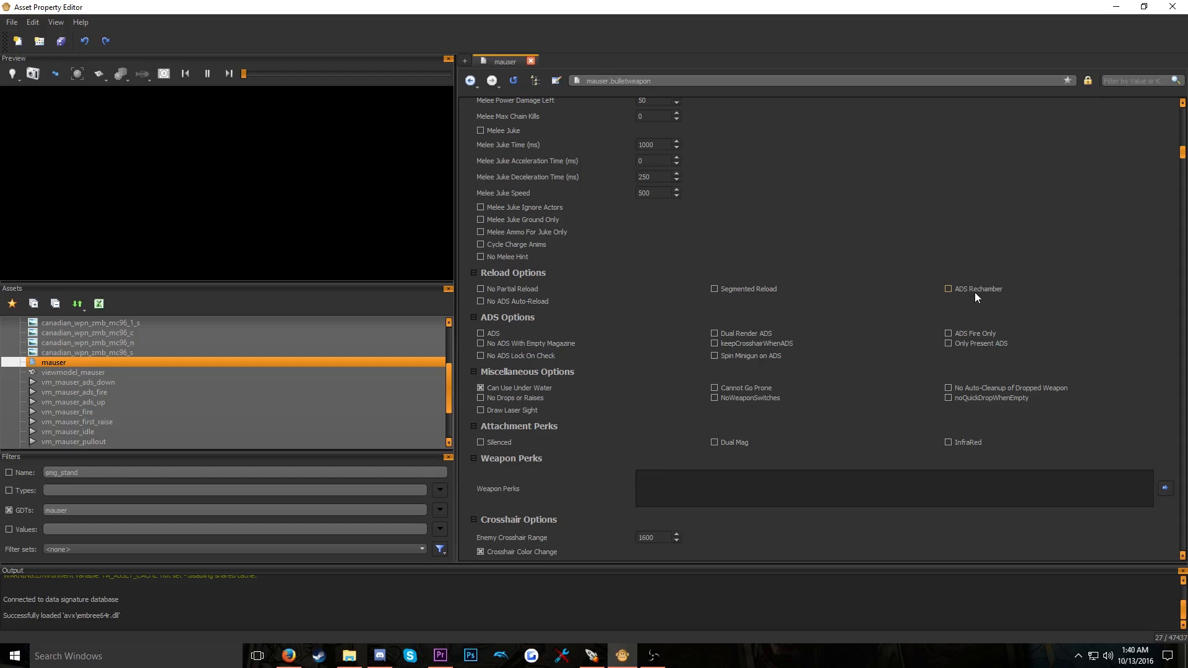
click(487, 334)
key(ctrl+s)
Set Damage 1 (MAX) to 1000 in the mauser weapon's damage ranges
scroll(721, 401, down, 15)
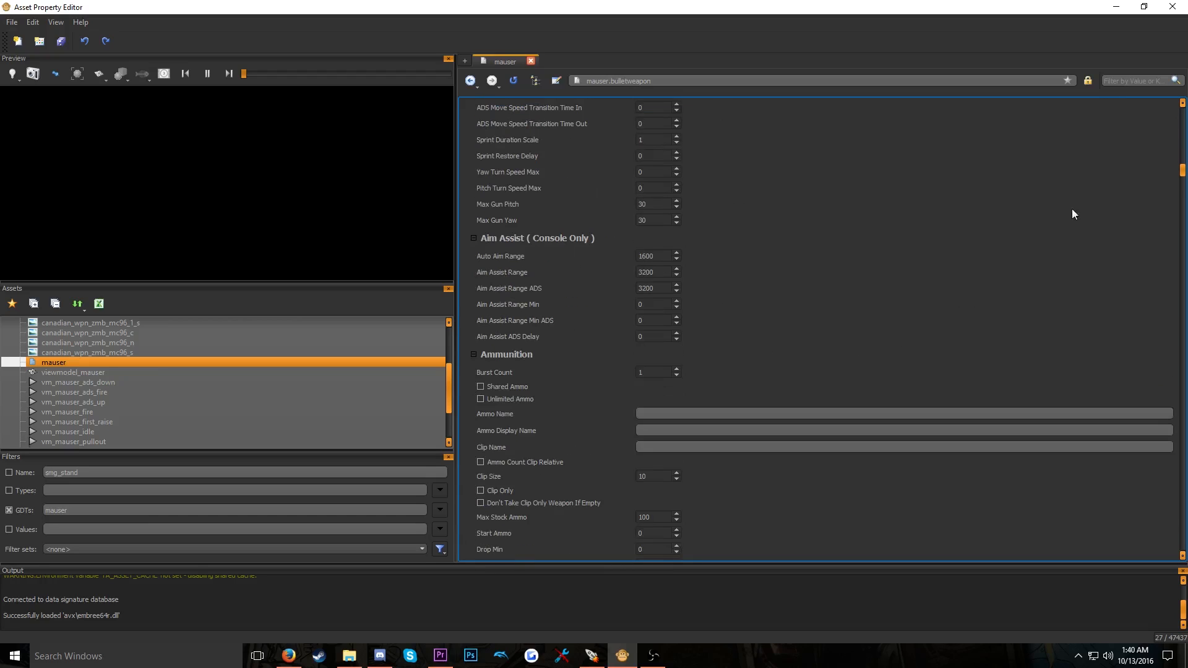
drag(1181, 170, 1180, 191)
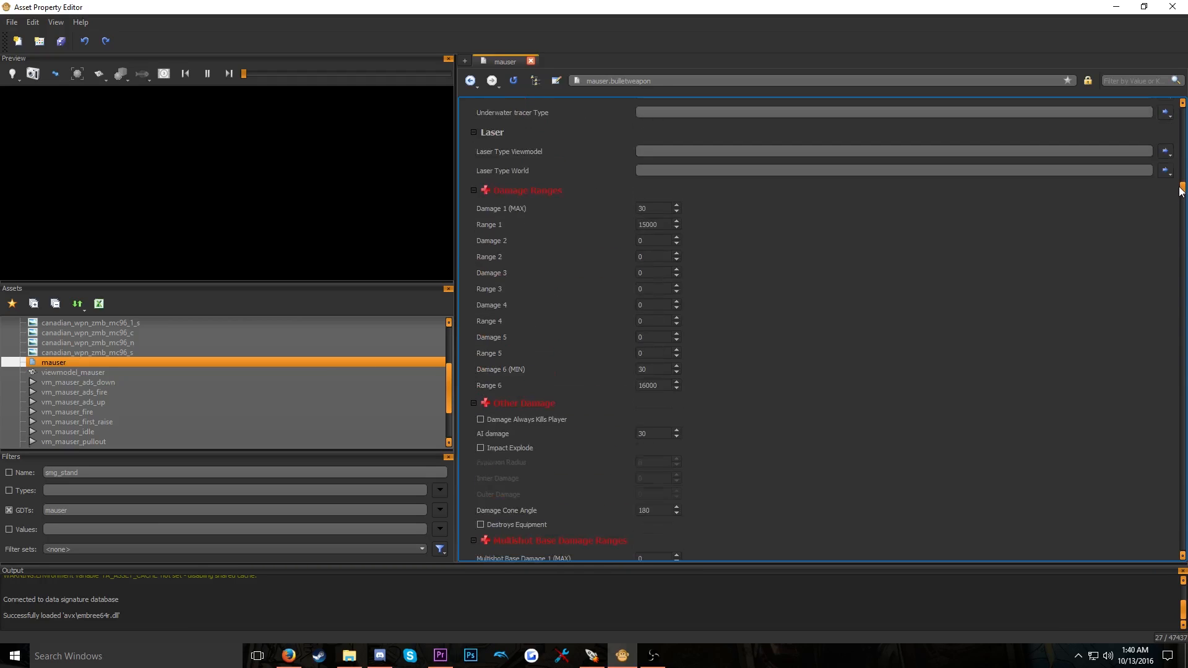
scroll(1076, 213, up, 3)
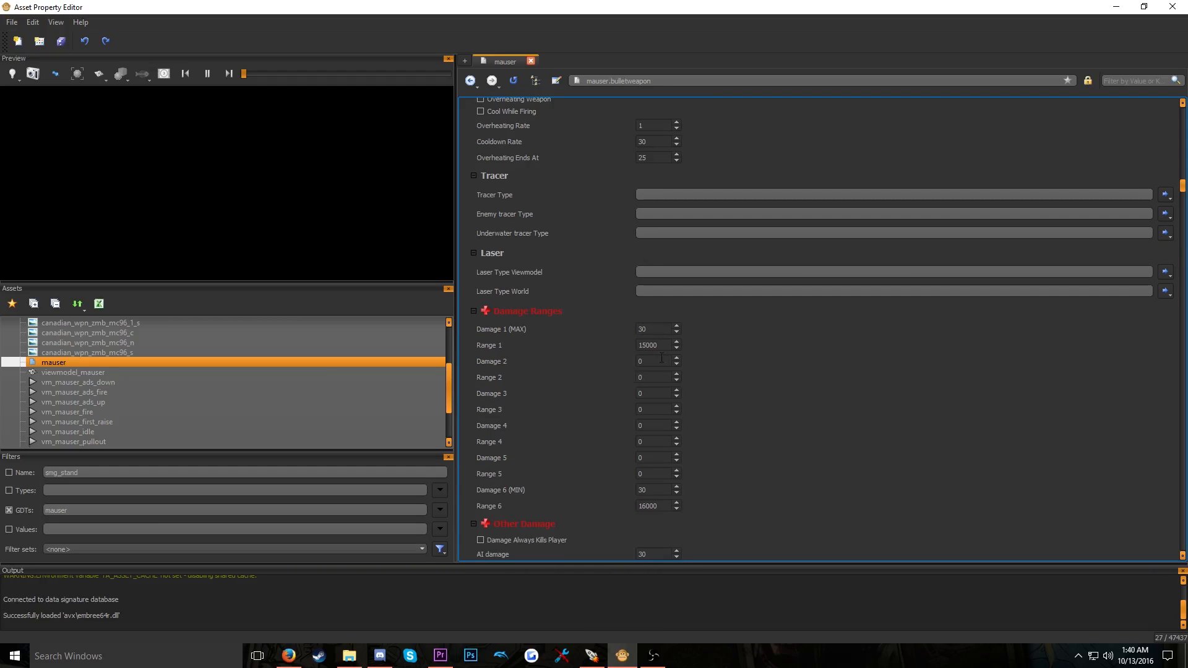
double_click(657, 332)
text(1)
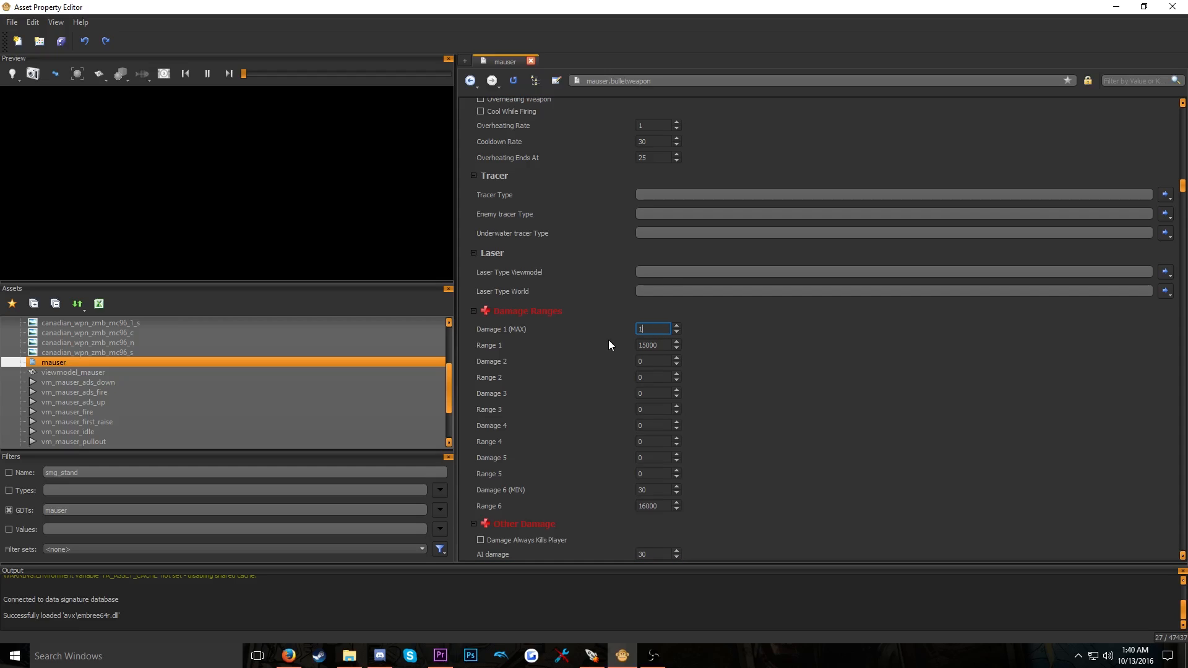
text(0001000)
click(721, 333)
drag(657, 330, 633, 328)
click(661, 330)
Set the mauser weapon's View Gun model to viewmodel_mauser
click(1183, 189)
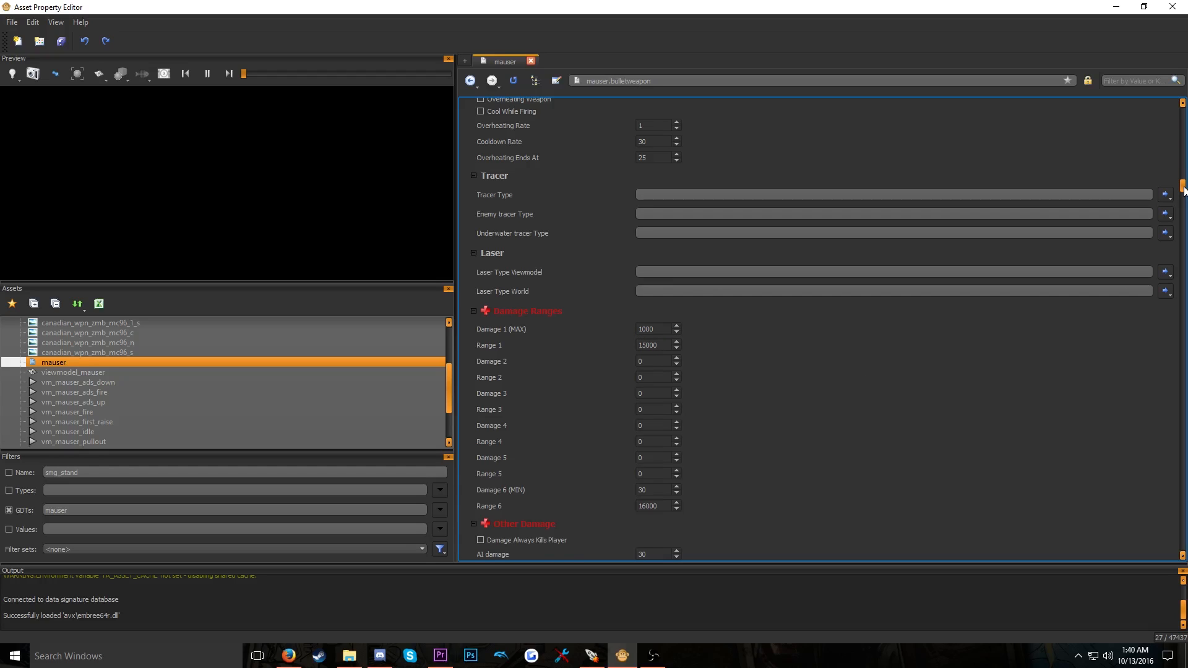
drag(1183, 189, 1149, 324)
scroll(1149, 330, down, 3)
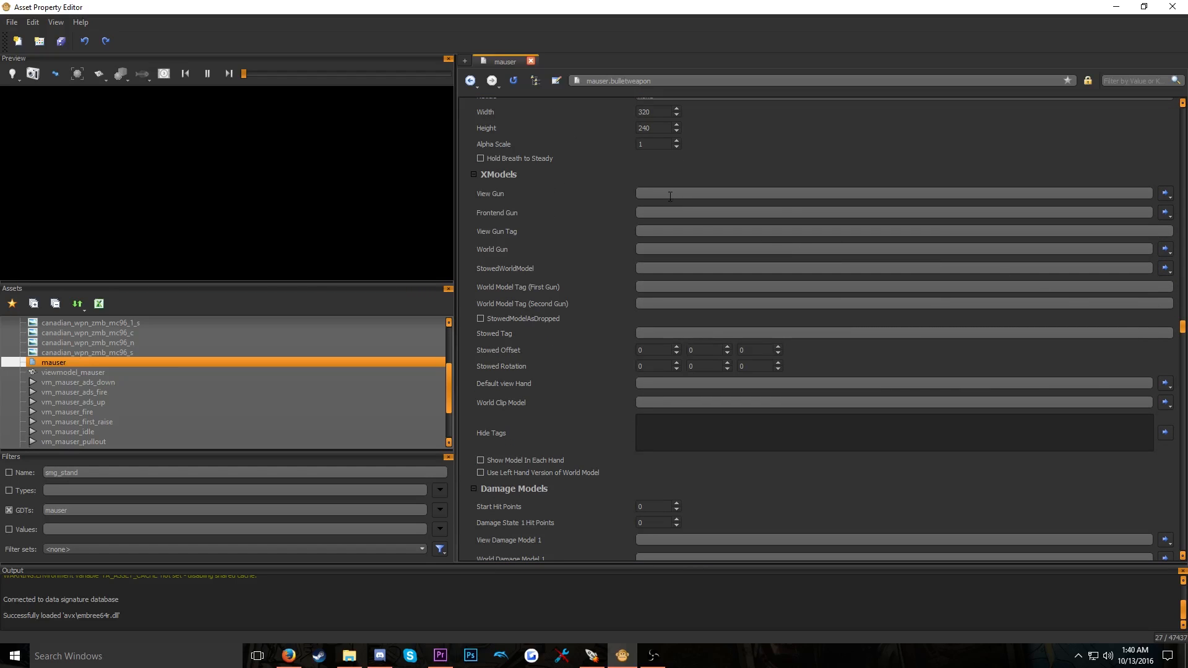
click(510, 176)
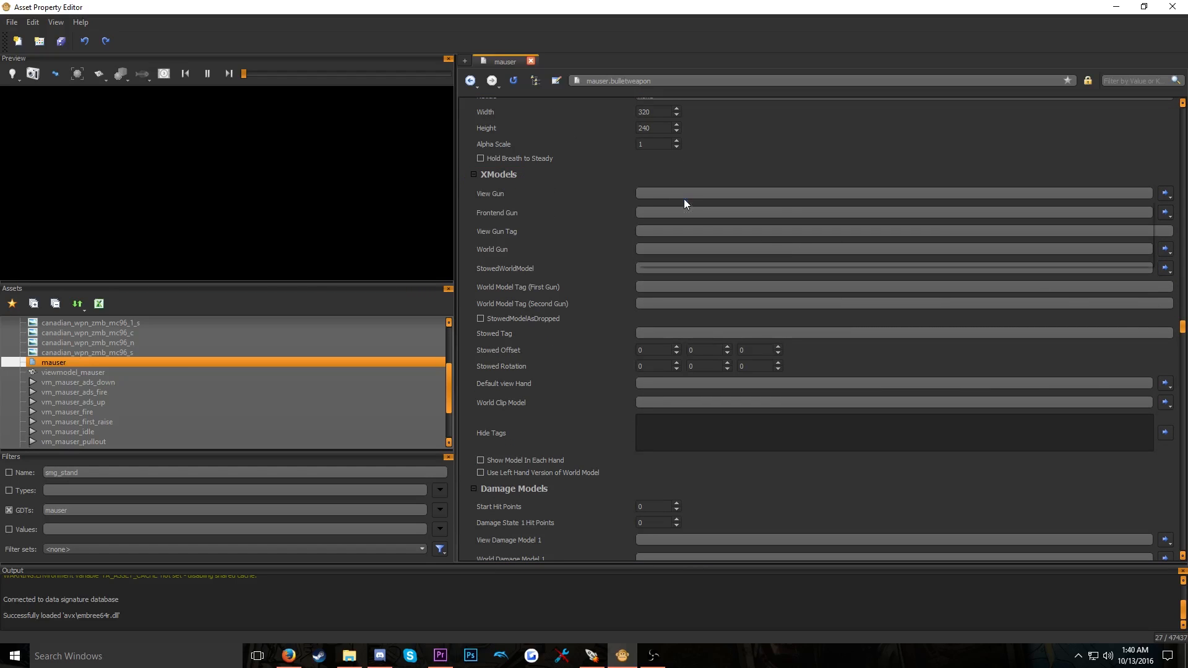
text(viewmodel_mauser)
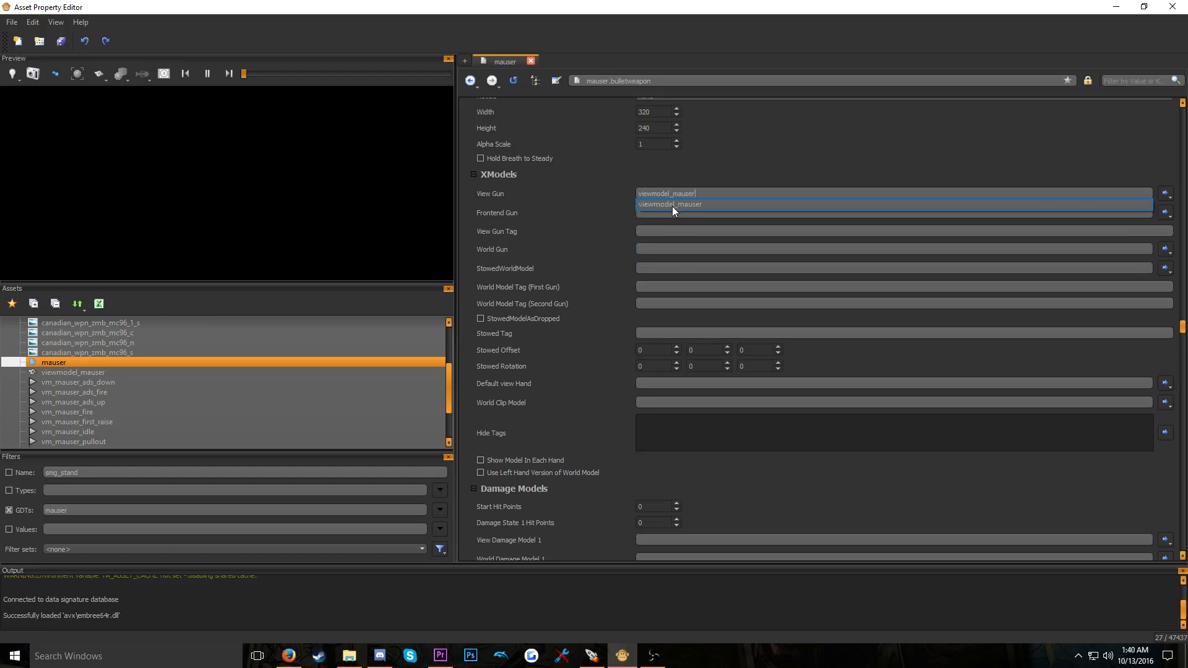
click(672, 206)
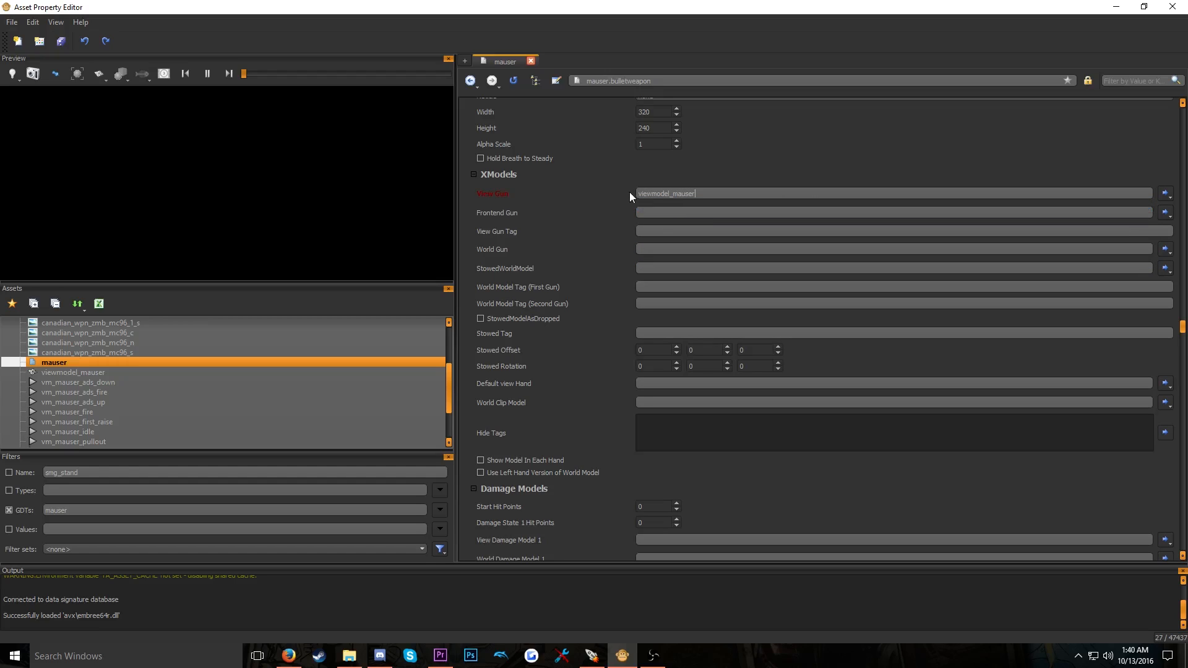
Copy the View Gun model name viewmodel_mauser into World Gun and save the weapon asset
drag(639, 194, 692, 196)
click(697, 195)
key(ctrl+a)
key(ctrl+c)
click(656, 254)
key(ctrl+v)
click(657, 263)
drag(639, 250, 678, 249)
click(736, 250)
key(ctrl+s)
Look through the attachment properties, then filter the weapon properties by "clip" and check the Clip Size
scroll(617, 323, down, 1)
scroll(617, 327, down, 15)
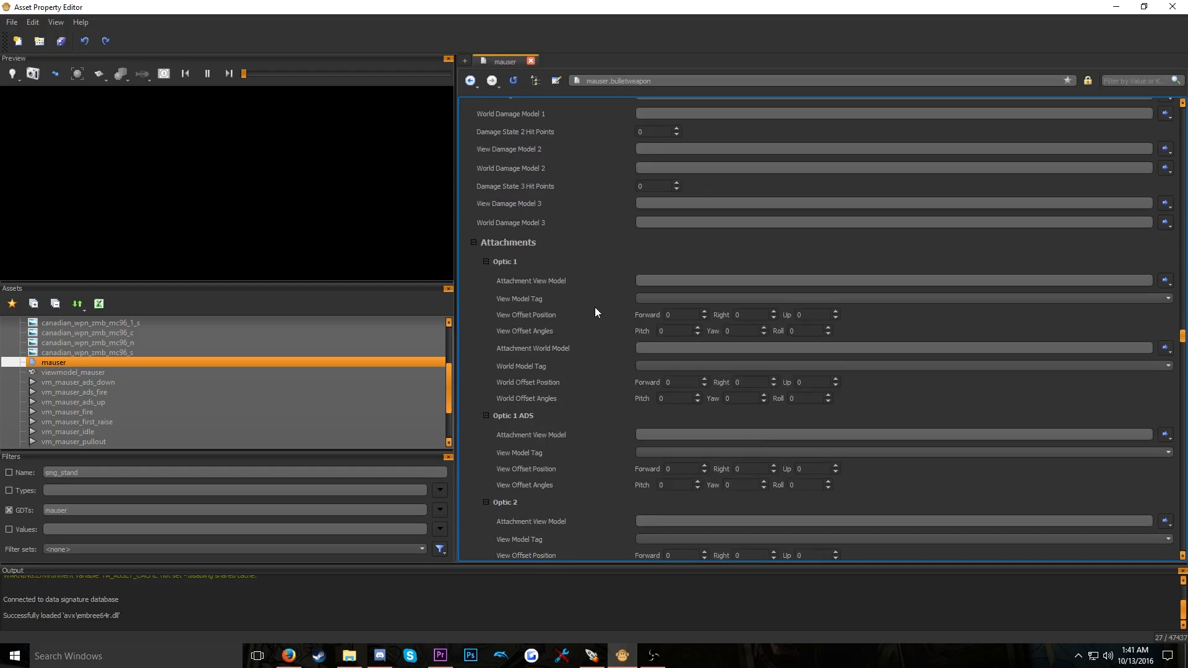
scroll(576, 321, down, 12)
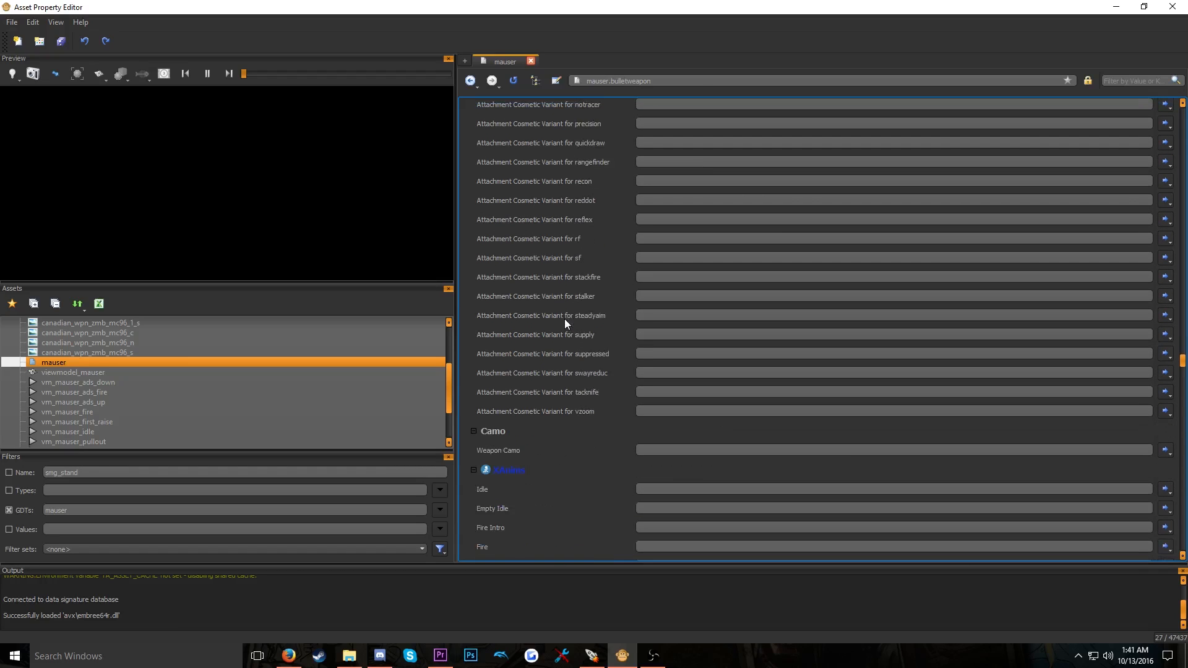
scroll(583, 293, up, 12)
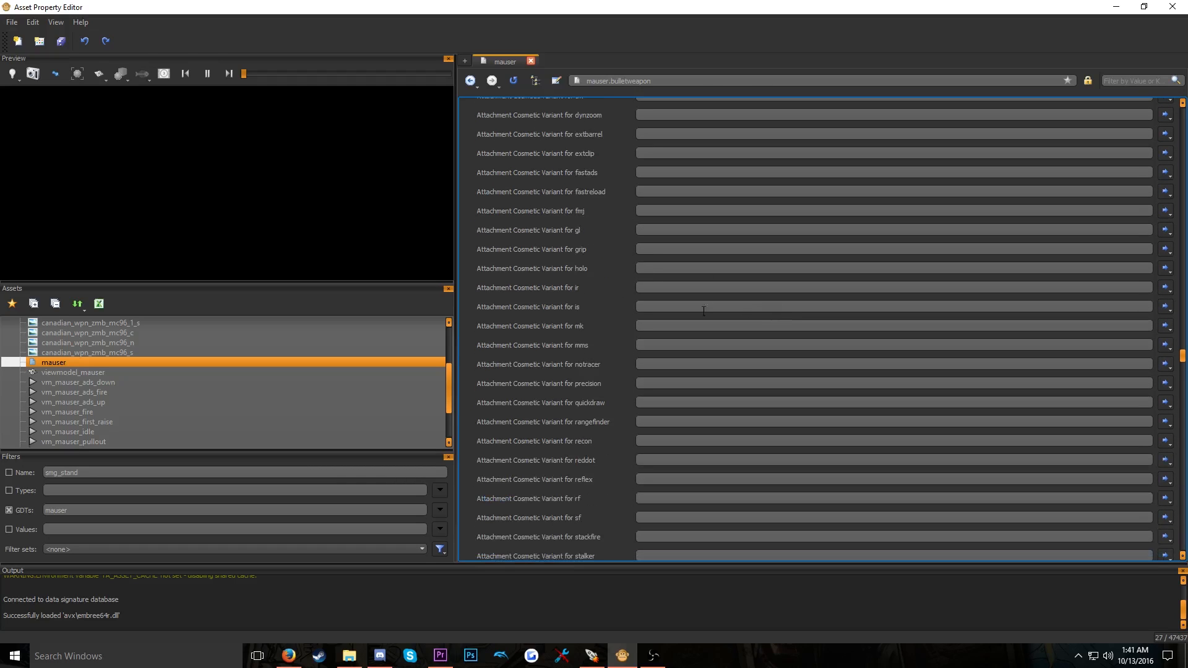
drag(1177, 352, 1181, 263)
click(1135, 87)
text(clip)
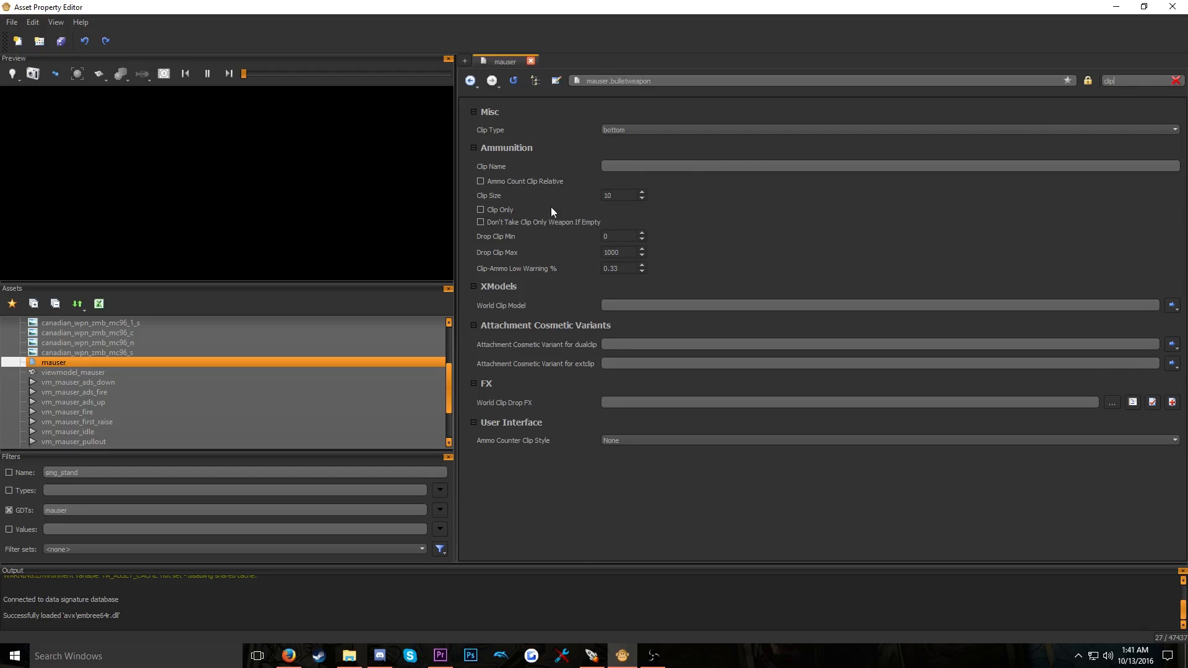
drag(618, 195, 590, 200)
click(617, 193)
Try filtering the weapon properties by ammunition terms such as "amo", then filter by "clip" again
drag(1127, 83, 1062, 108)
text(a)
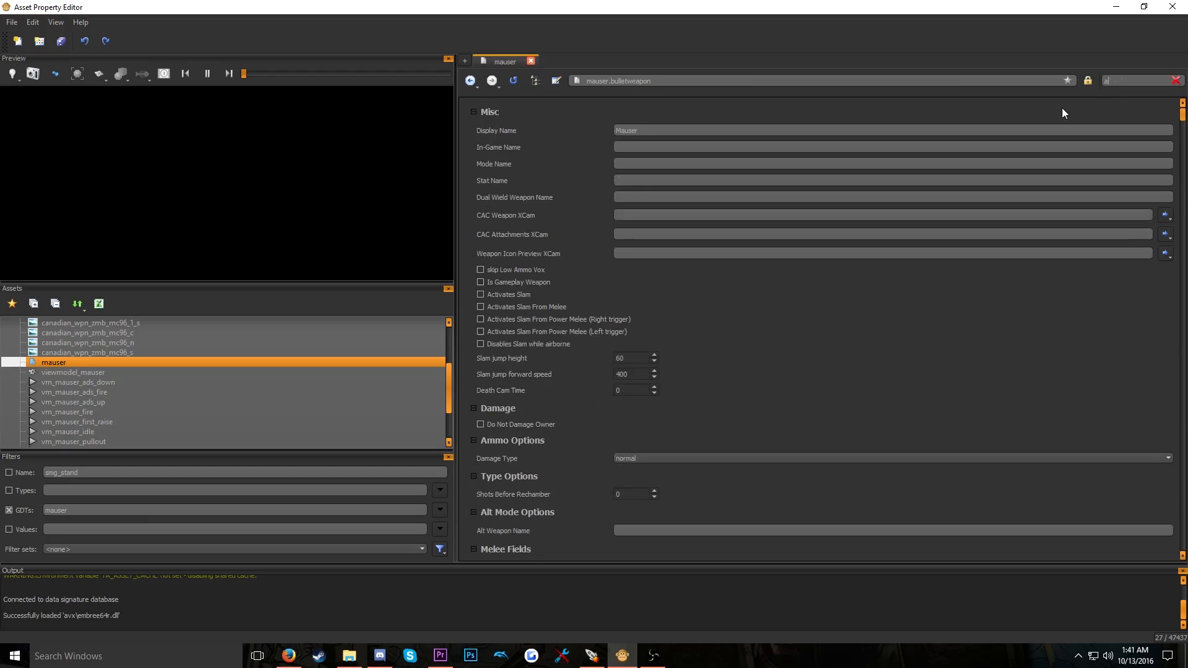
text(mo)
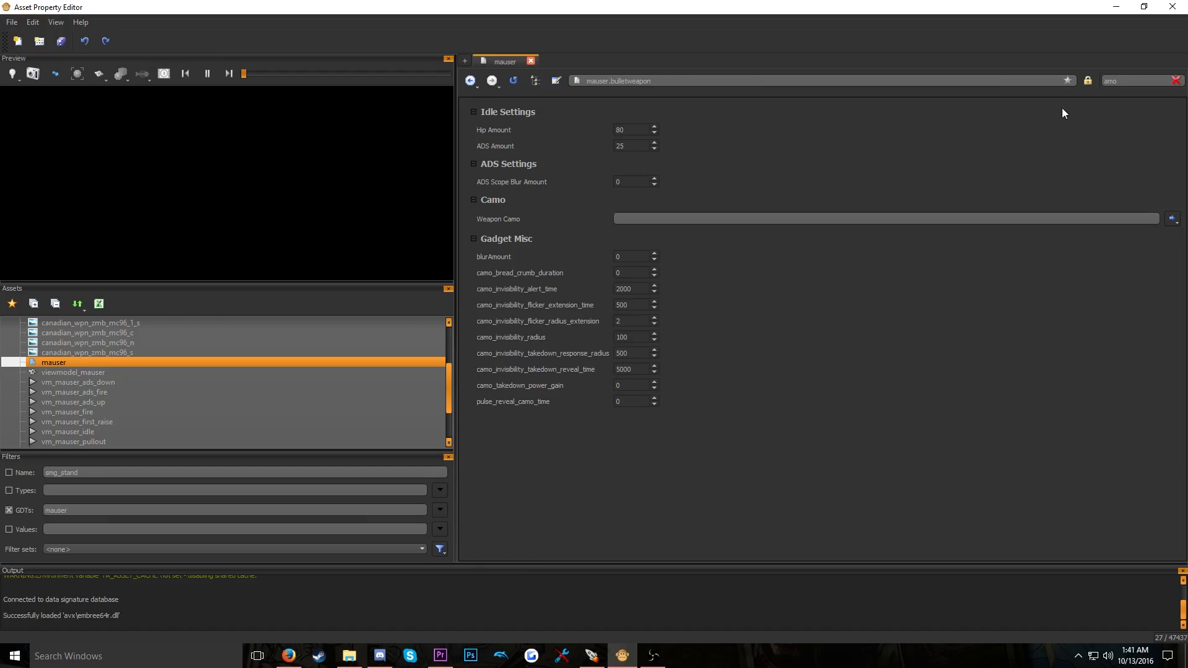
key(BackSpace)
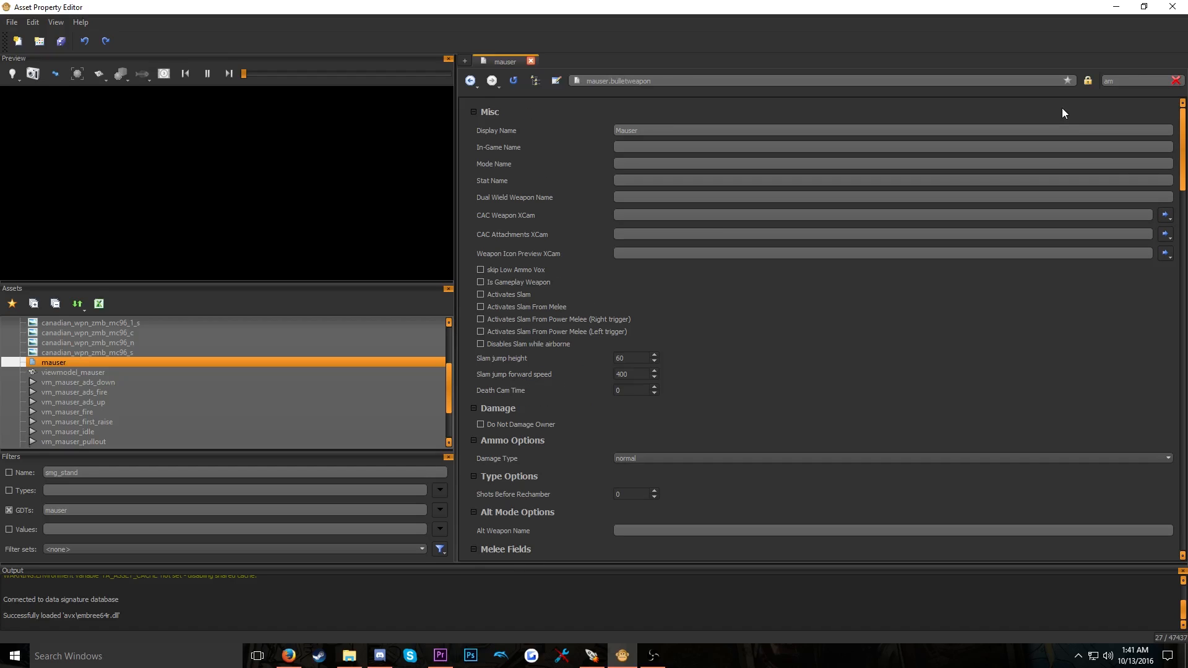
text(un)
key(BackSpace)
key(BackSpace)
key(BackSpace)
key(BackSpace)
text(clip)
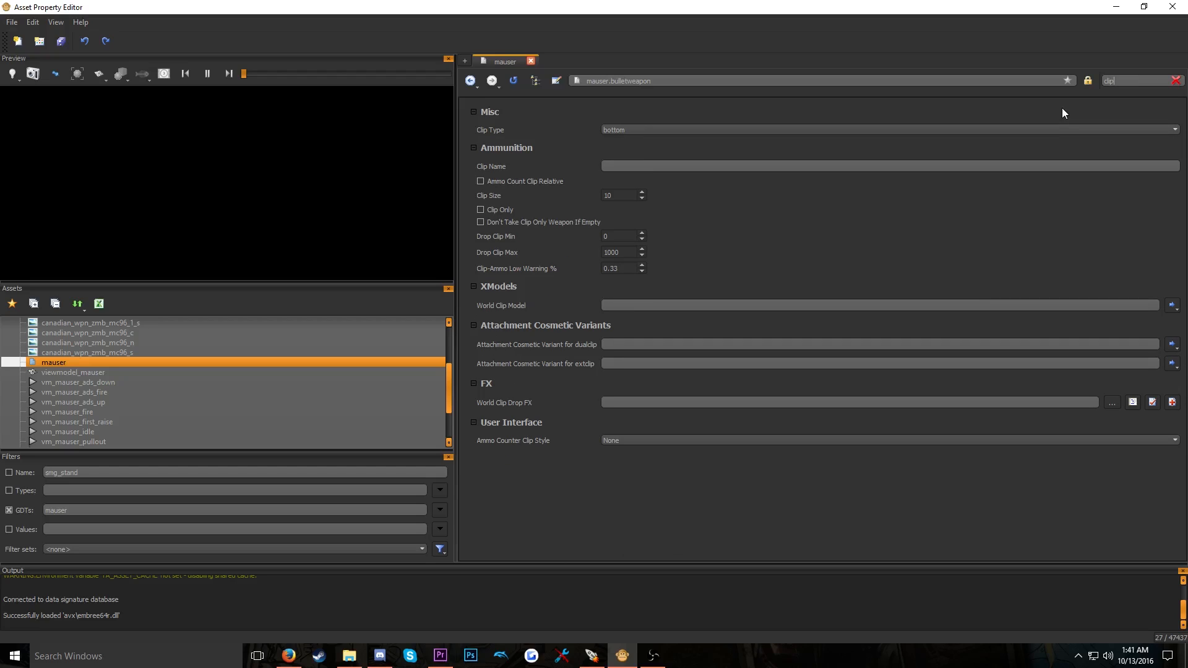
Filter the weapon properties by "amm" and examine the ammunition settings
key(BackSpace)
key(BackSpace)
key(BackSpace)
key(BackSpace)
text(amm)
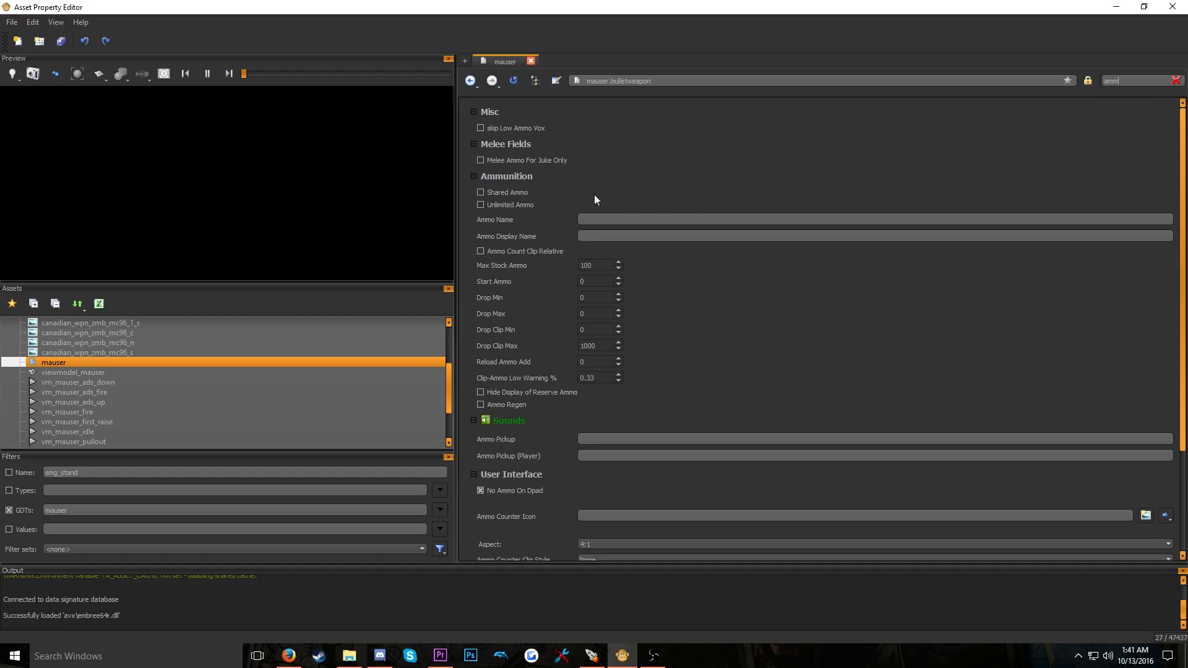
scroll(518, 187, down, 1)
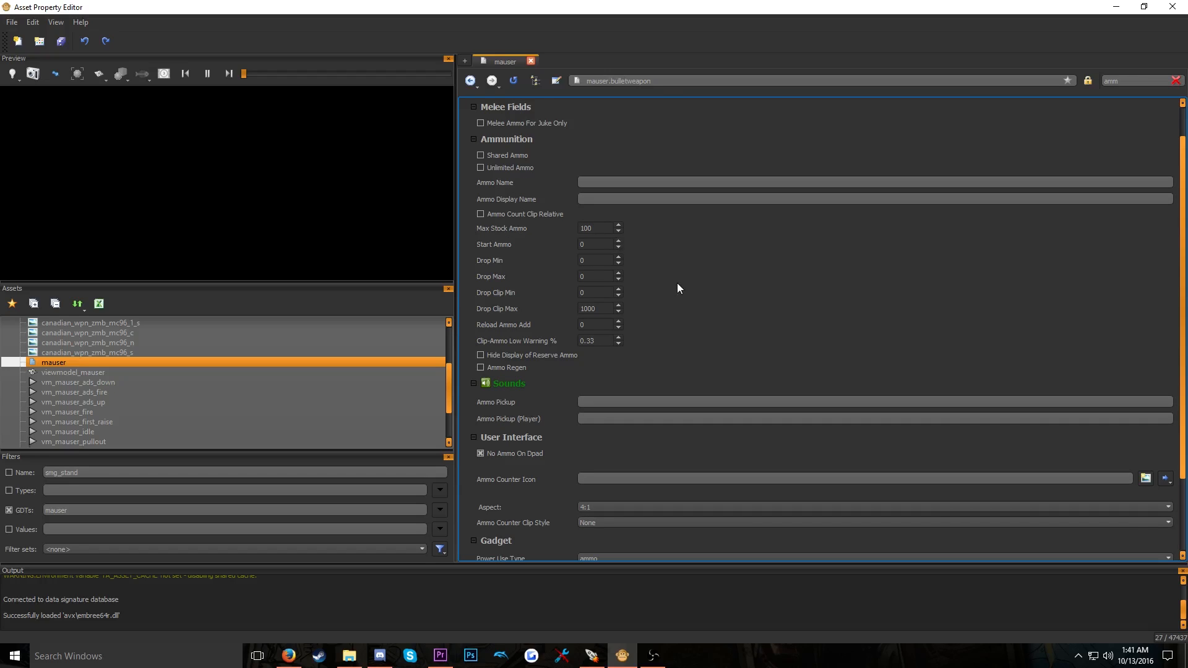
scroll(677, 288, up, 1)
scroll(678, 309, down, 2)
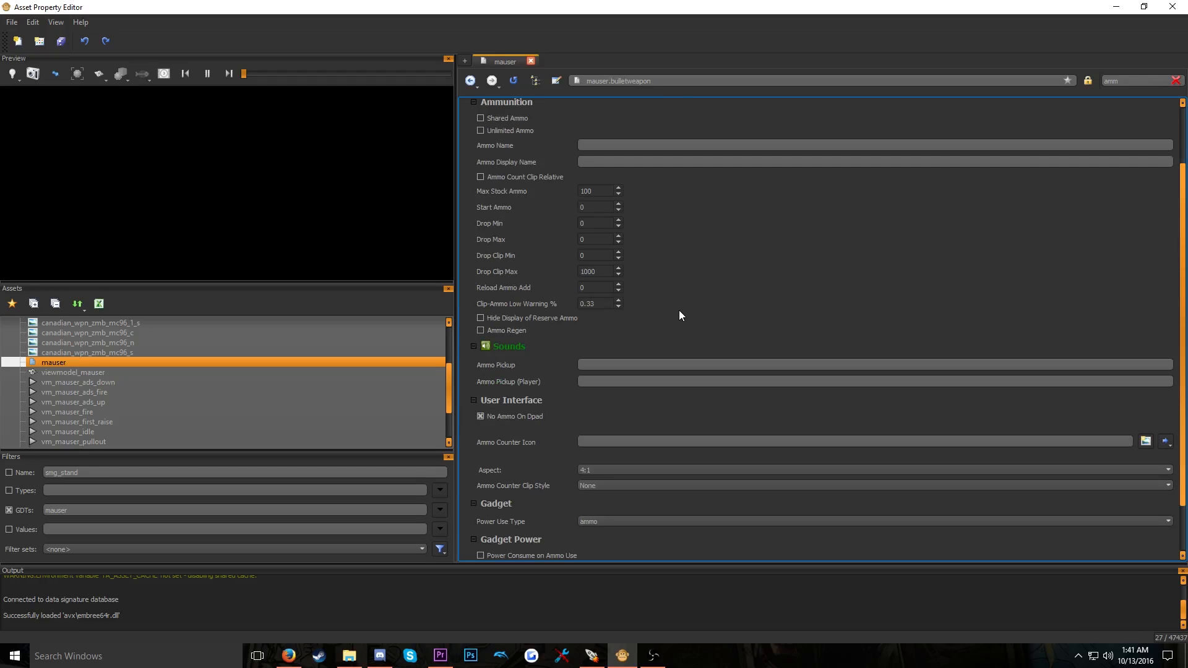
scroll(626, 291, up, 2)
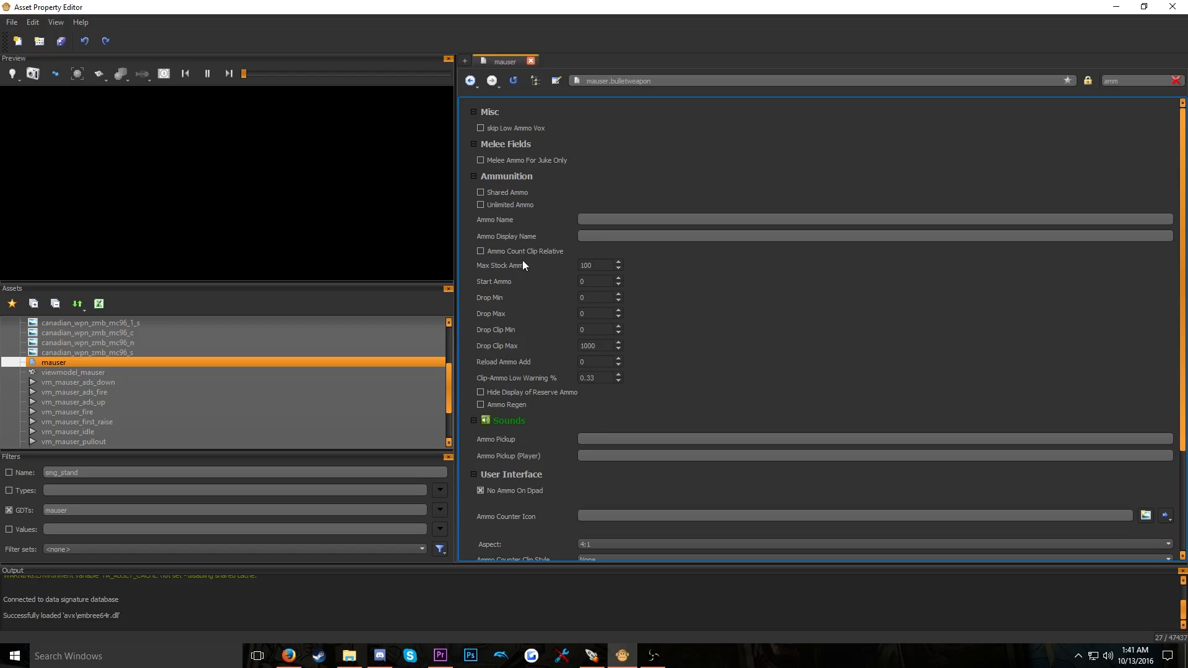
Replace the property filter with "am" and look through the matching weapon settings
double_click(1122, 78)
key(BackSpace)
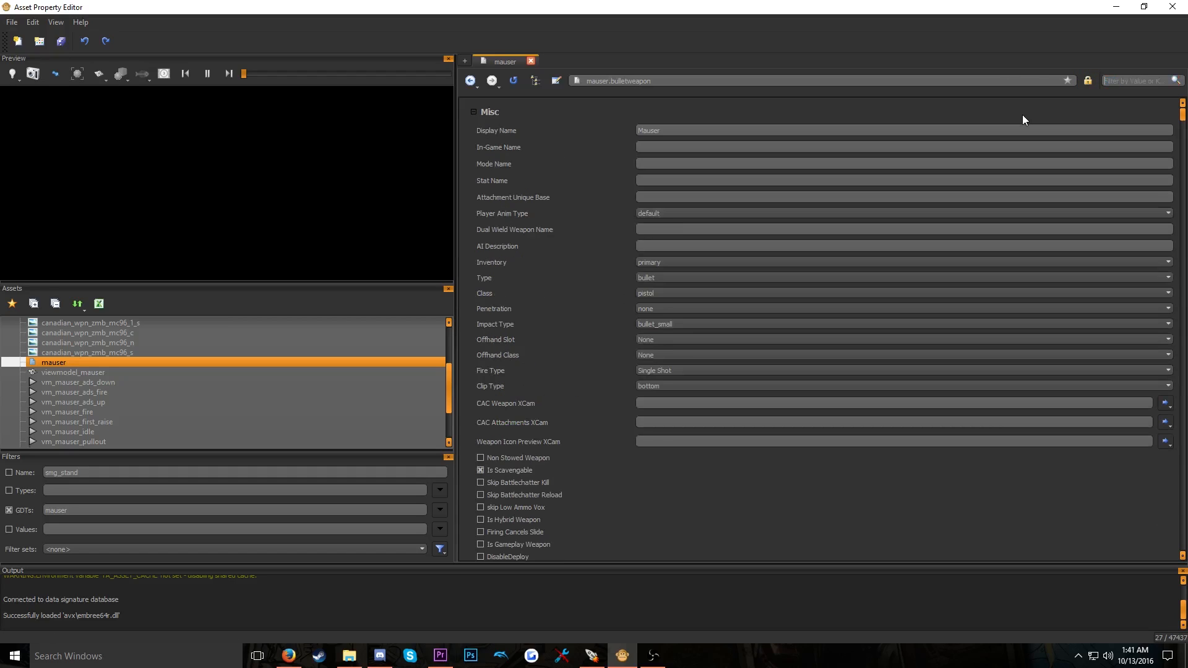
text(am)
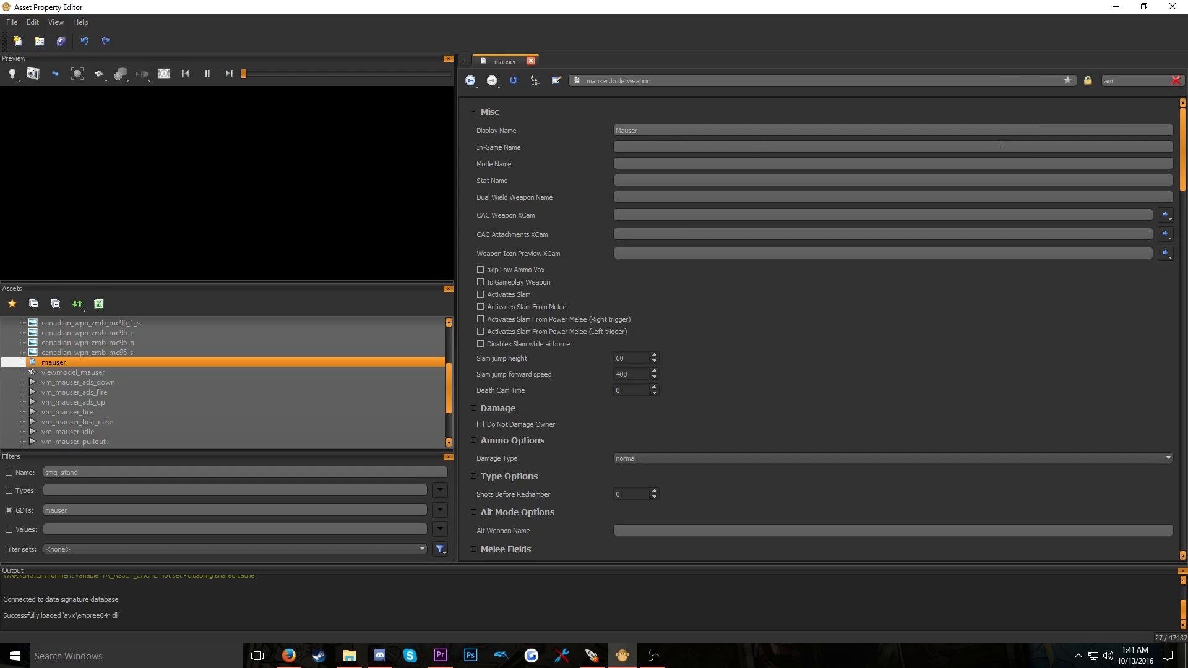
key(BackSpace)
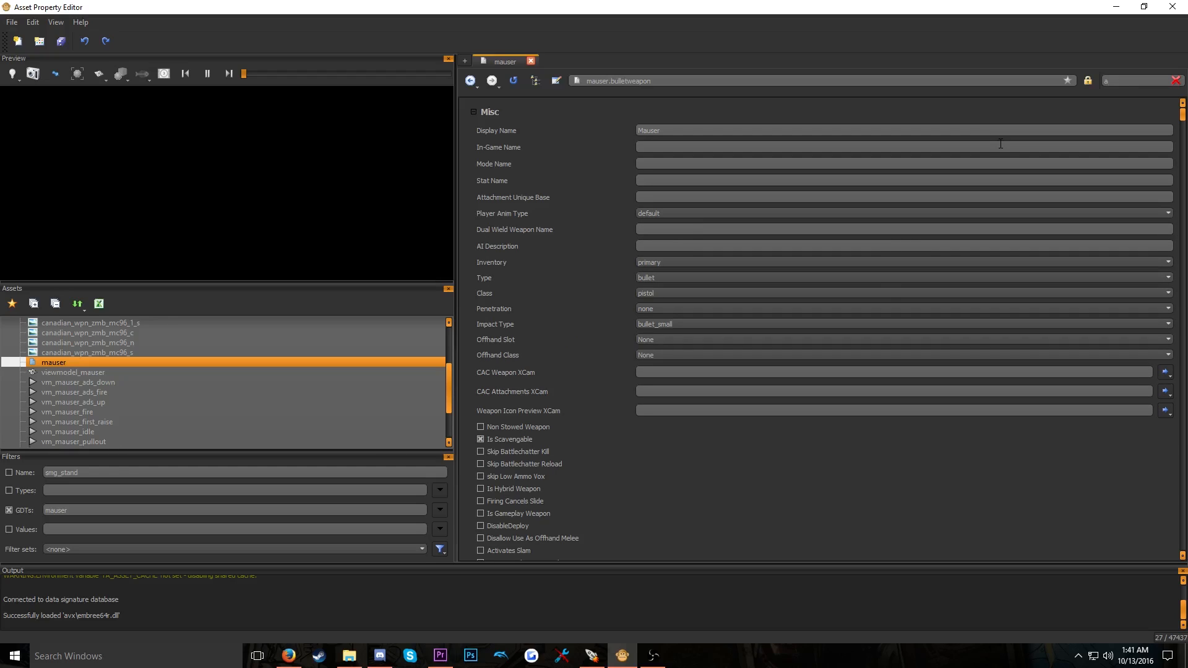
text(m)
scroll(594, 332, down, 9)
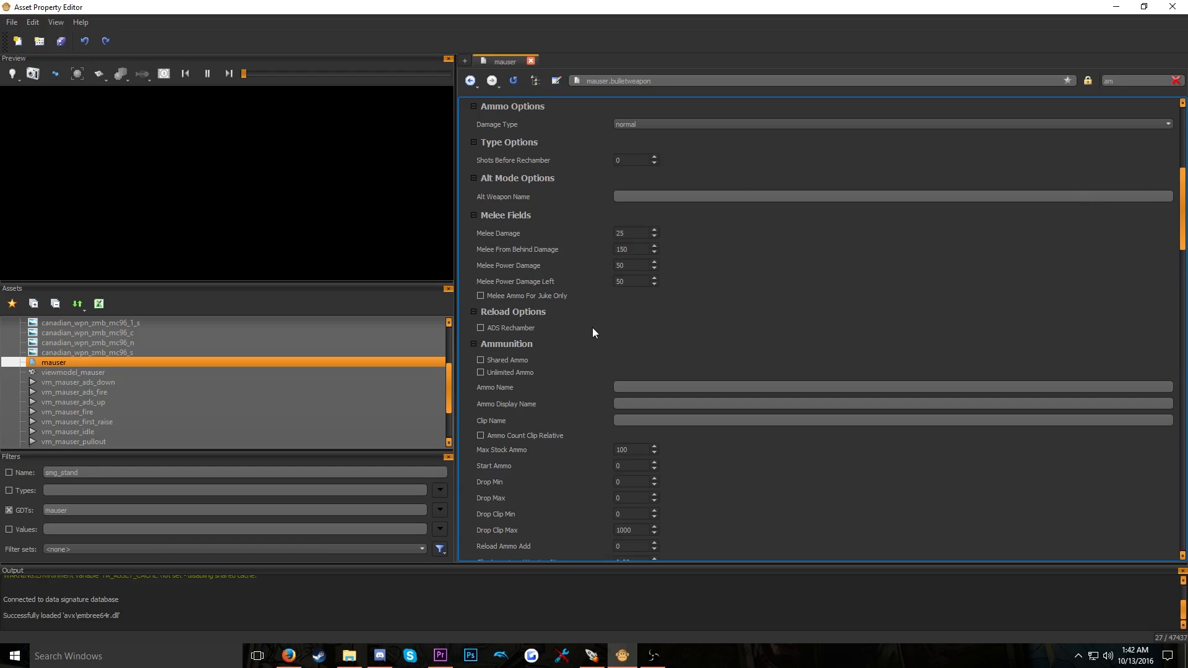
scroll(592, 332, down, 3)
scroll(586, 336, up, 8)
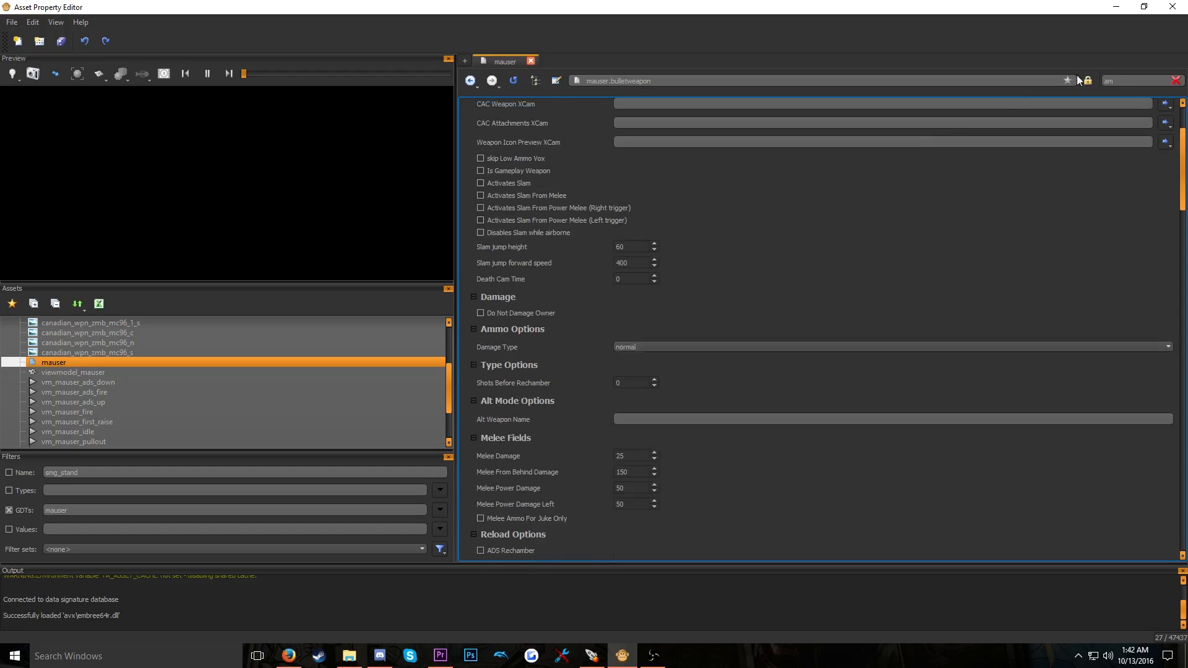
Clear the property filter and find the Burst Count setting in the full list's Ammunition section
drag(1124, 81, 945, 121)
key(BackSpace)
scroll(626, 257, down, 10)
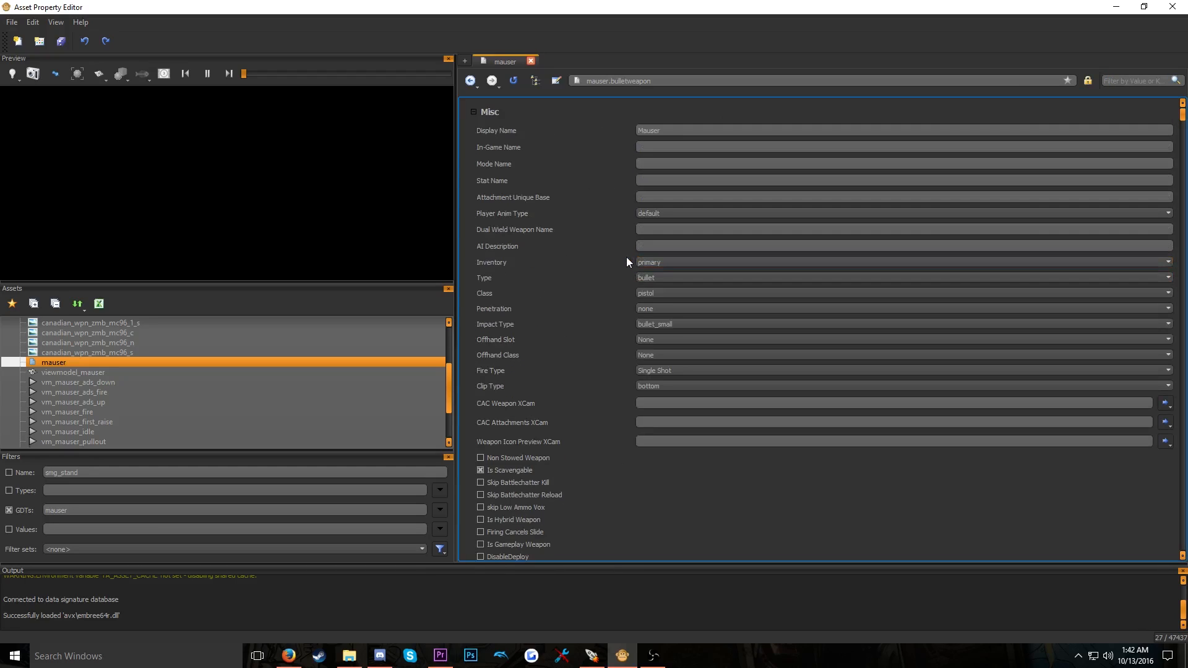
scroll(613, 253, up, 10)
scroll(675, 213, down, 10)
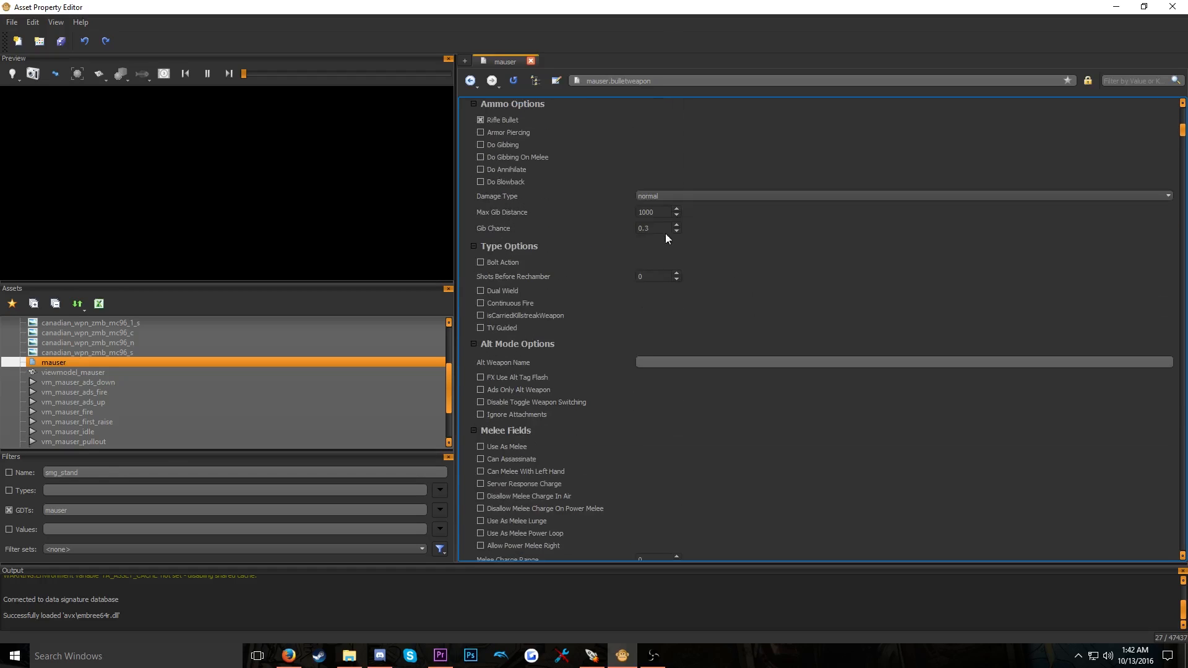
scroll(568, 221, down, 15)
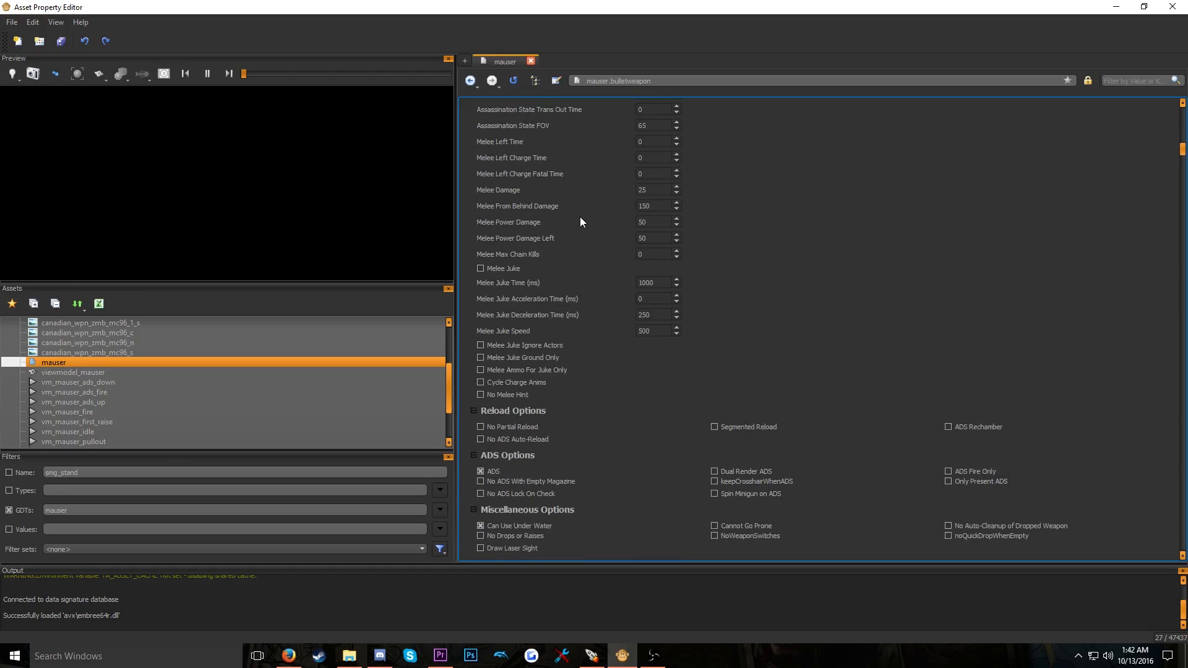
scroll(580, 221, down, 15)
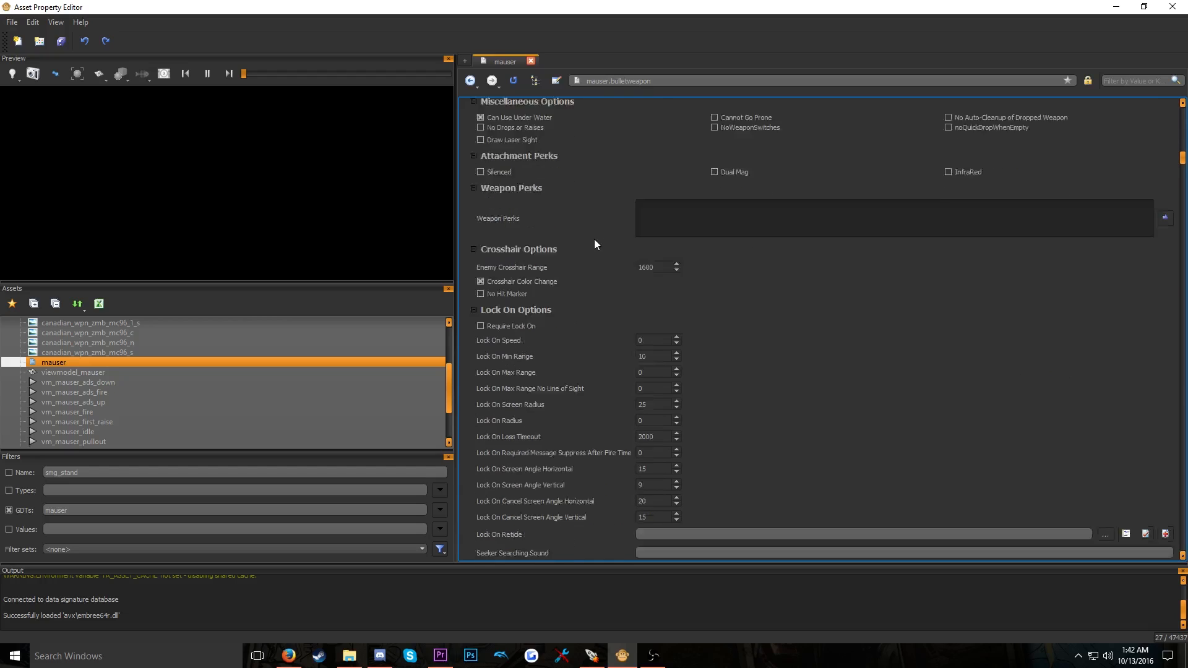
scroll(595, 241, down, 15)
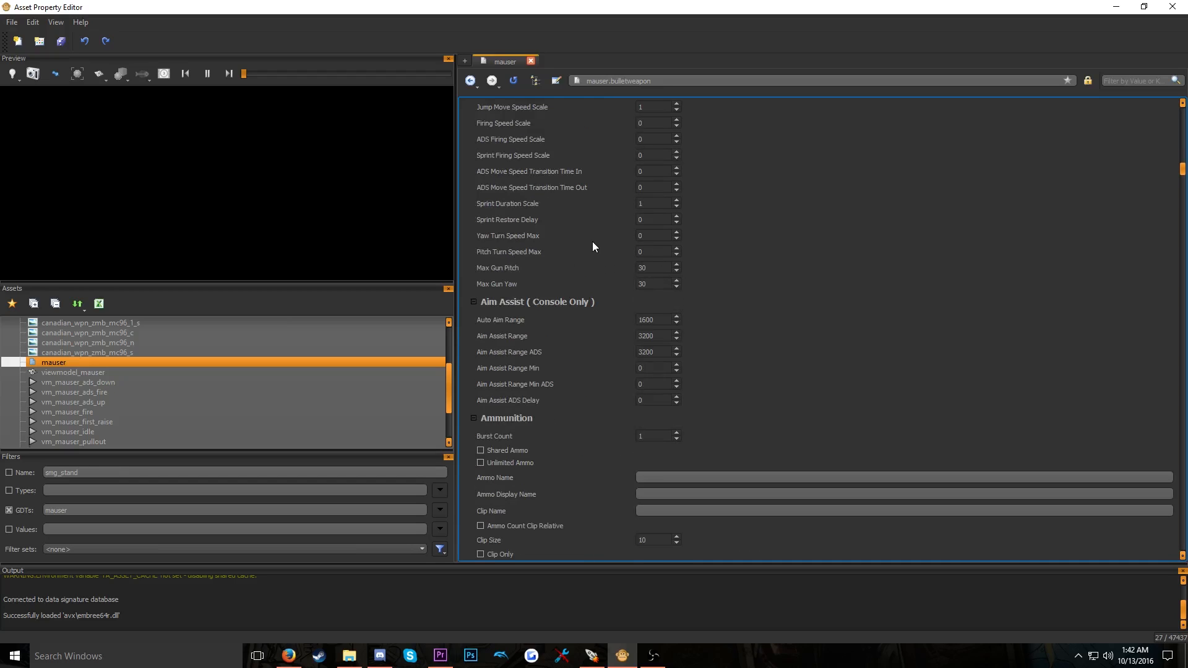
scroll(592, 241, down, 5)
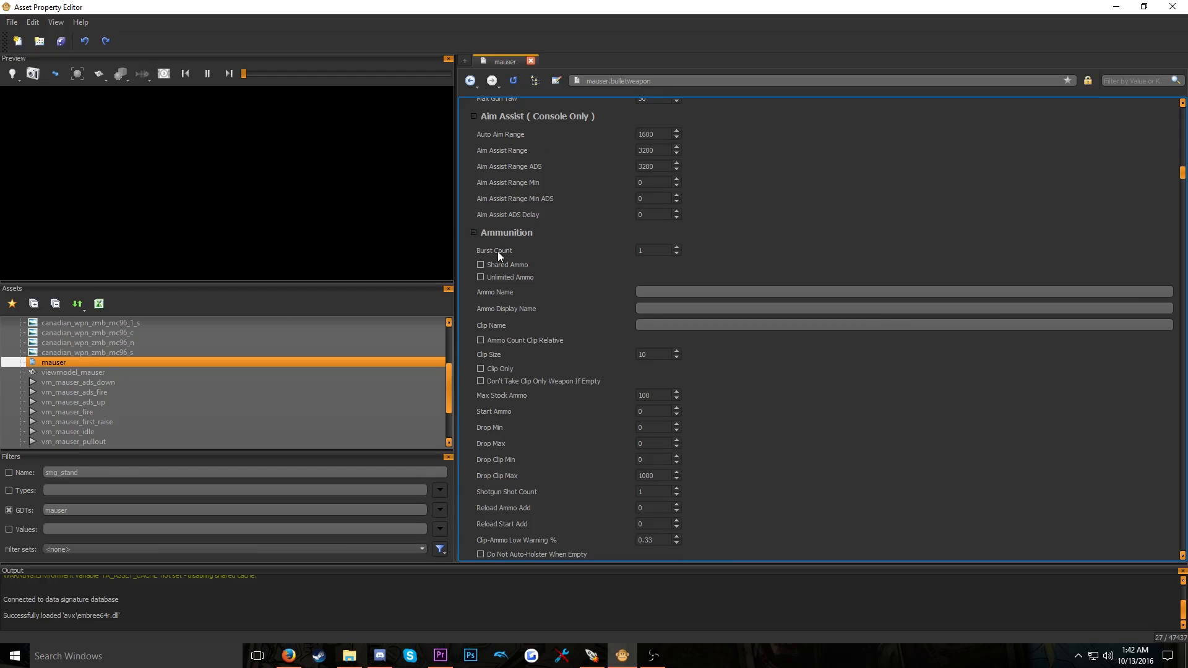
Try a Burst Count of 3 for the mauser weapon, then set it back to 1
click(659, 252)
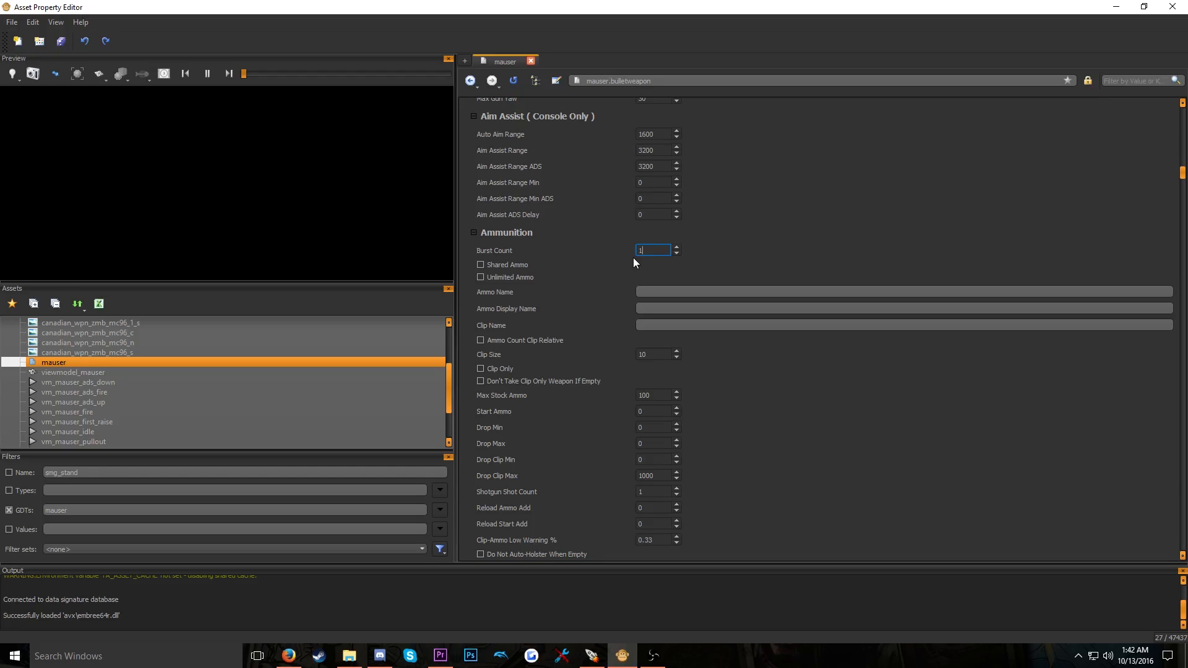
double_click(657, 251)
text(3)
drag(651, 252, 556, 245)
text(1)
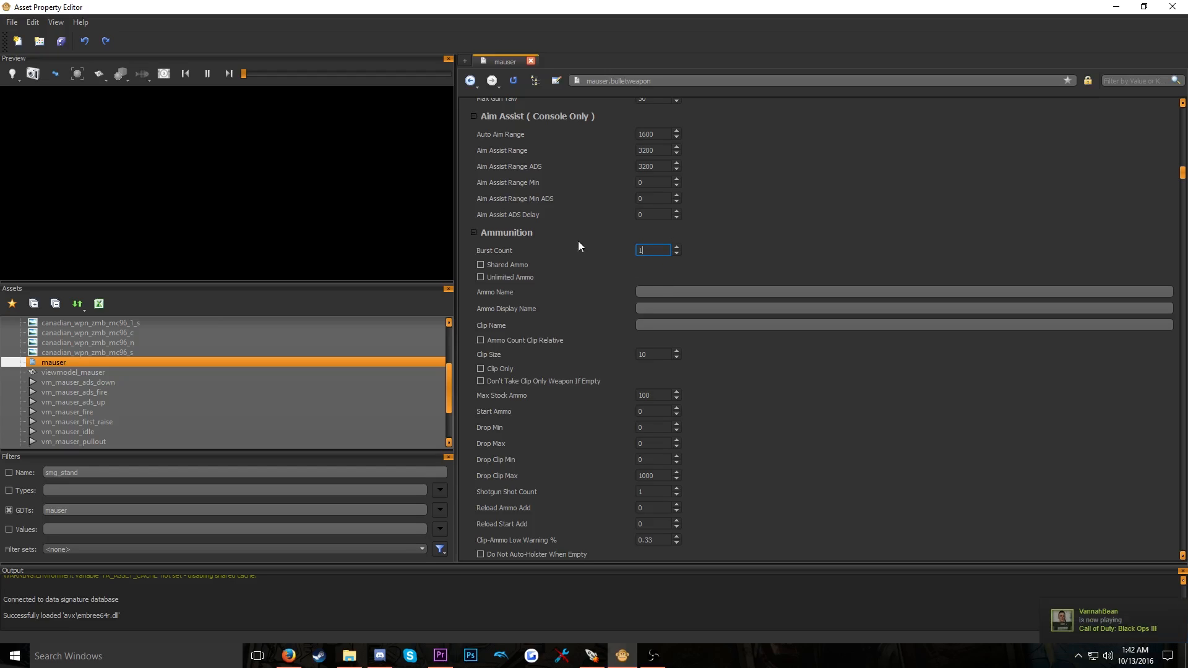
drag(650, 251, 606, 256)
text(1)
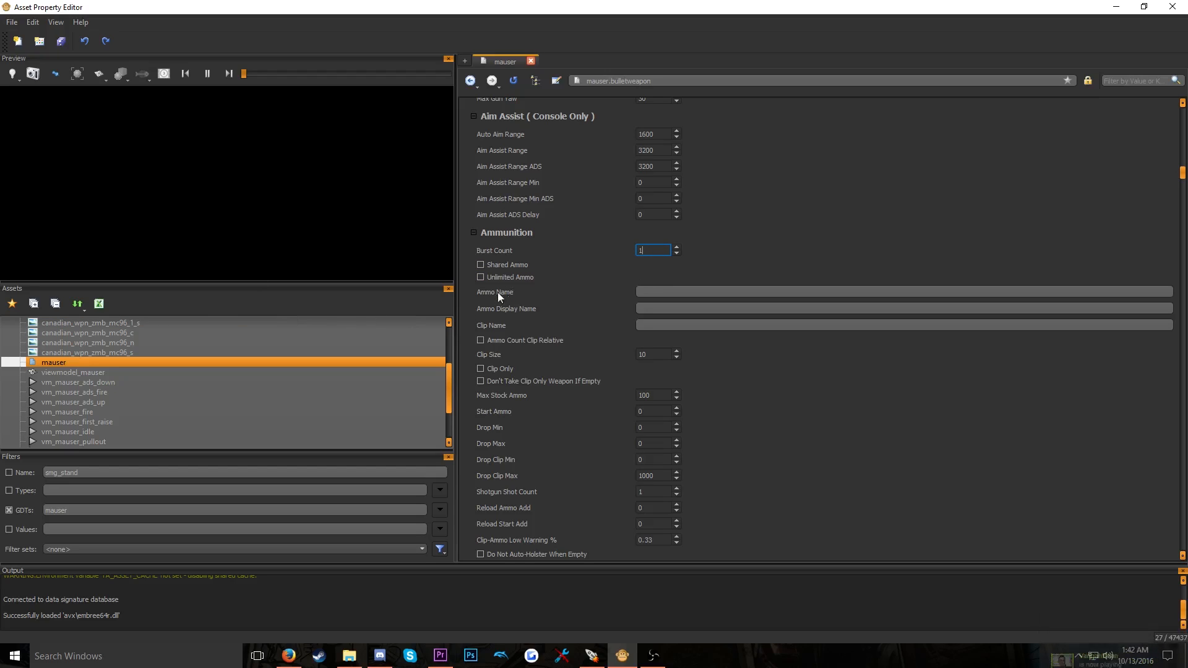
Enter a Clip Size of 10 and set Start Ammo to 8 in the mauser weapon's Ammunition section
scroll(739, 255, down, 1)
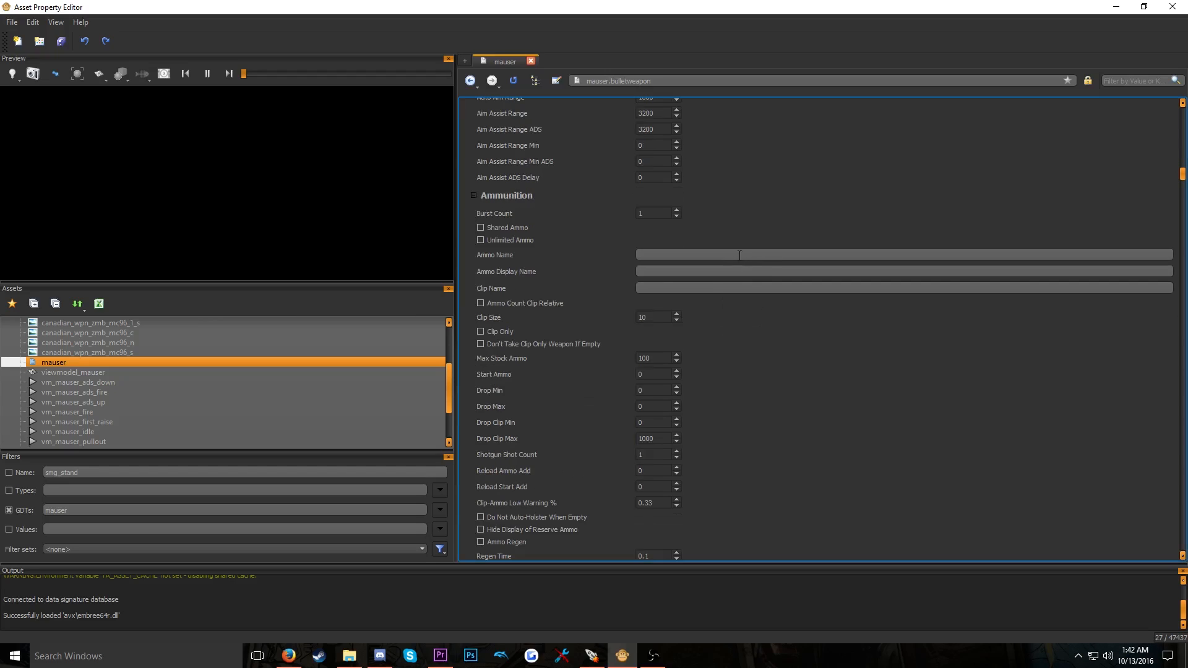
drag(659, 320, 600, 318)
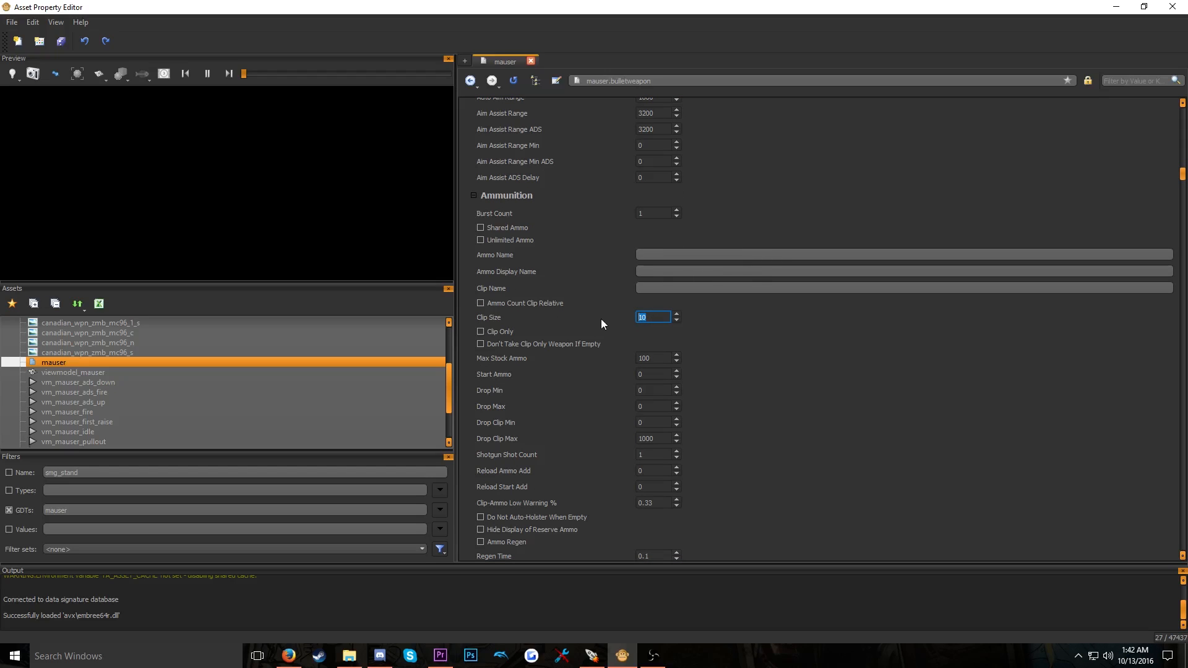
text(10)
double_click(647, 317)
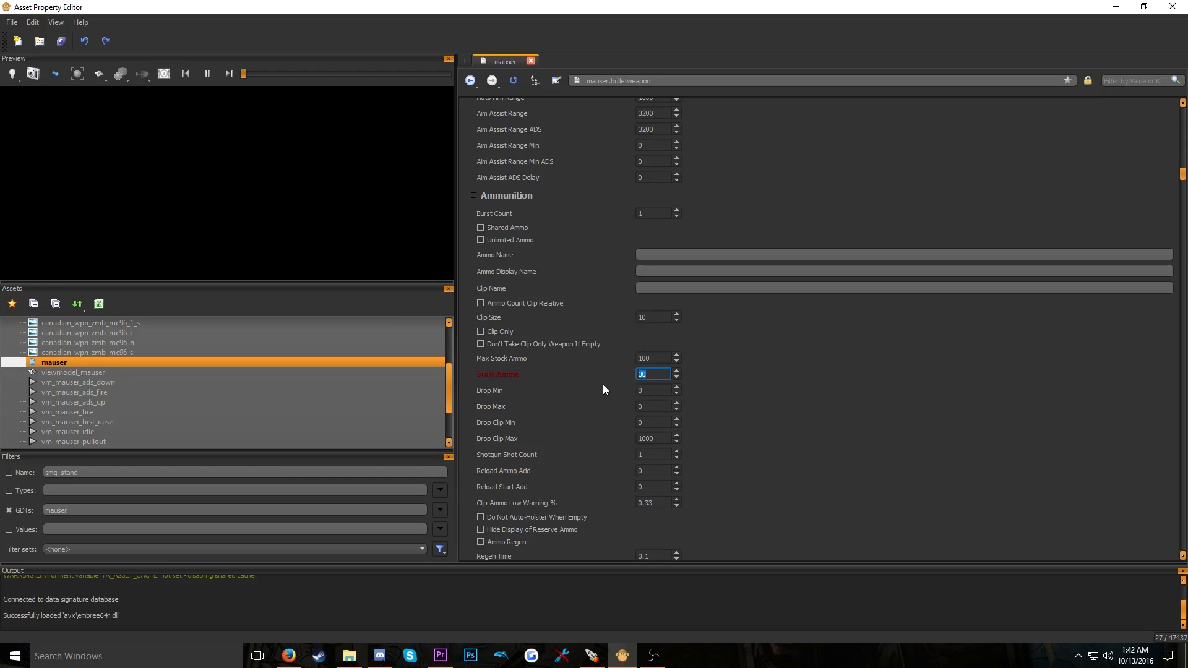
key(BackSpace)
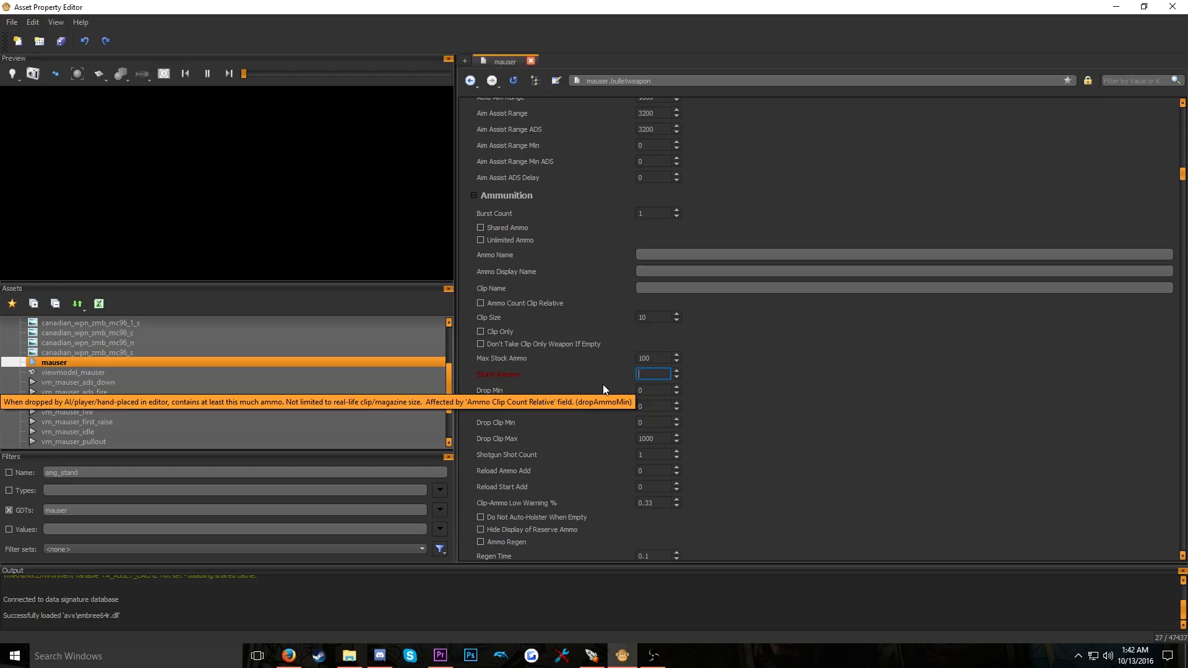
text(8)
Set both Max Stock Ammo and Drop Clip Max to 40 for the mauser weapon
key(shift+Tab)
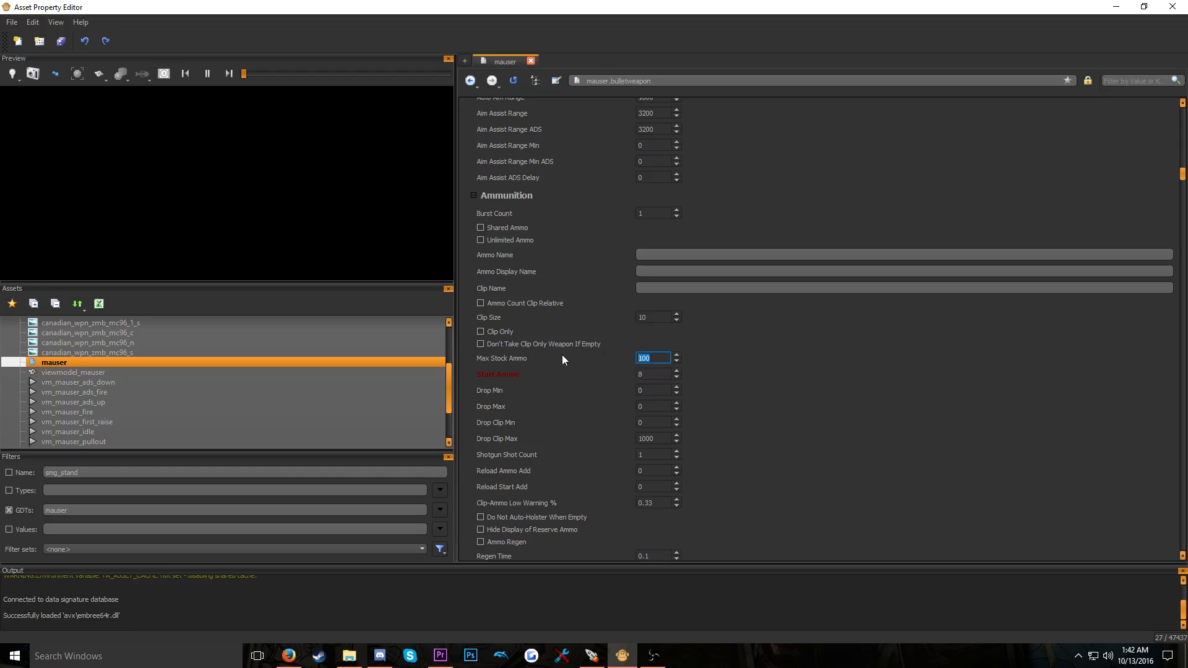
key(BackSpace)
text(40)
key(Tab)
key(Tab)
key(Tab)
key(Tab)
key(Tab)
text(40)
click(642, 437)
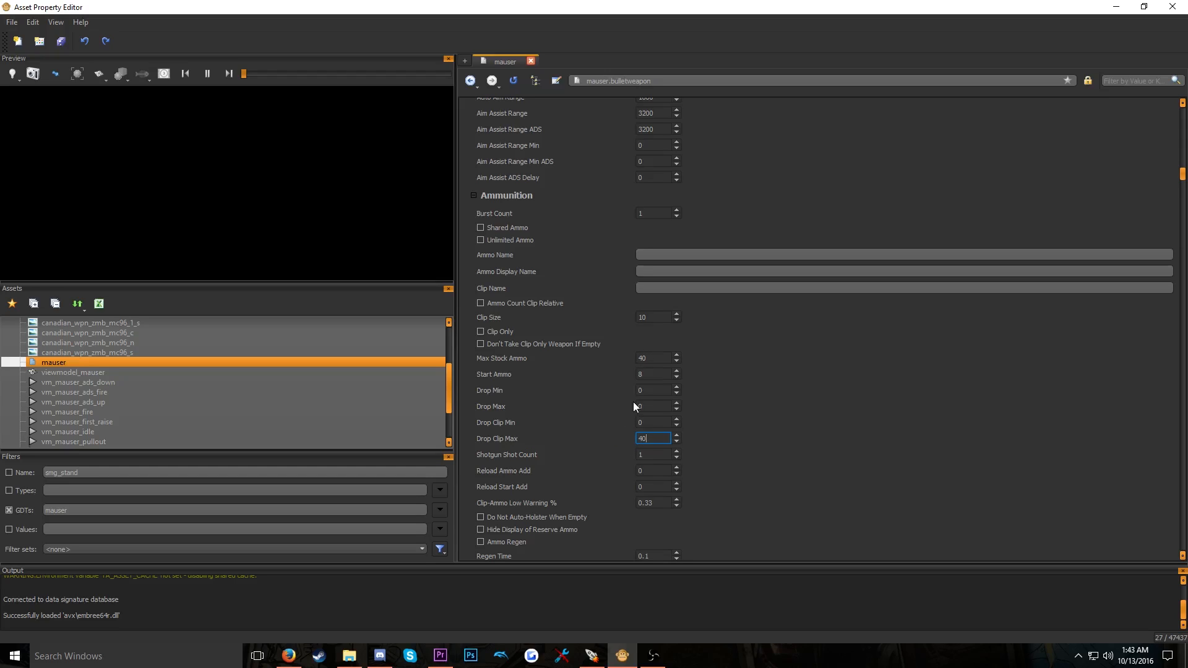
click(651, 358)
click(639, 360)
Assign vm_mauser_idle as the Idle animation of the mauser weapon
scroll(761, 395, down, 15)
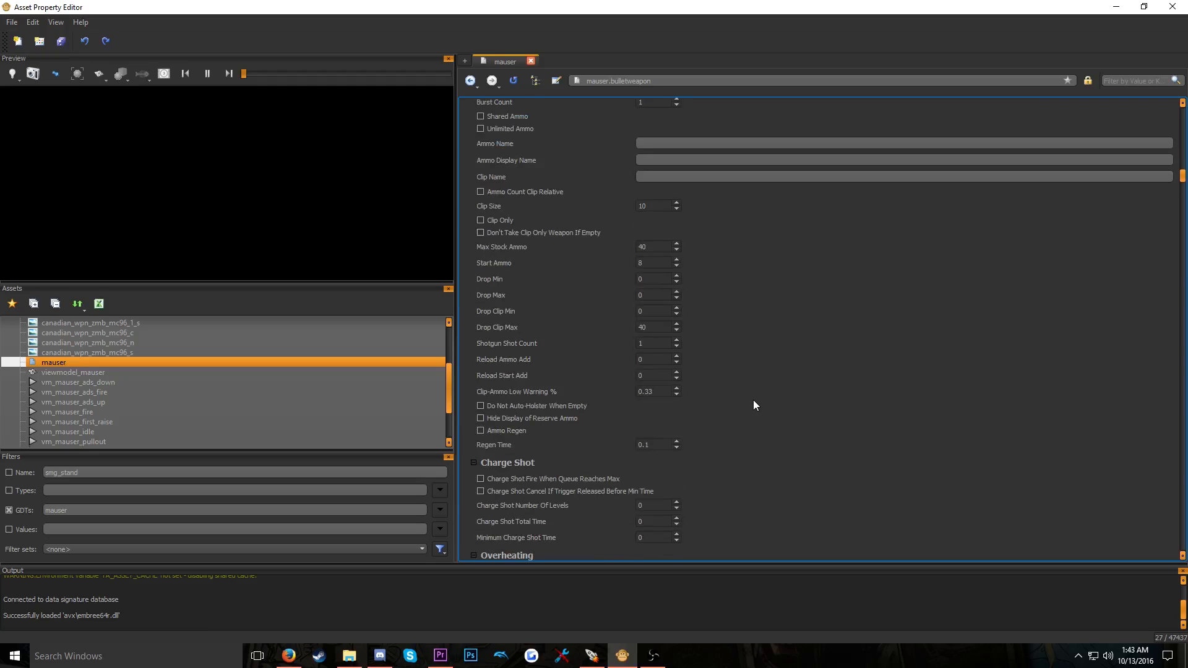
scroll(939, 297, down, 3)
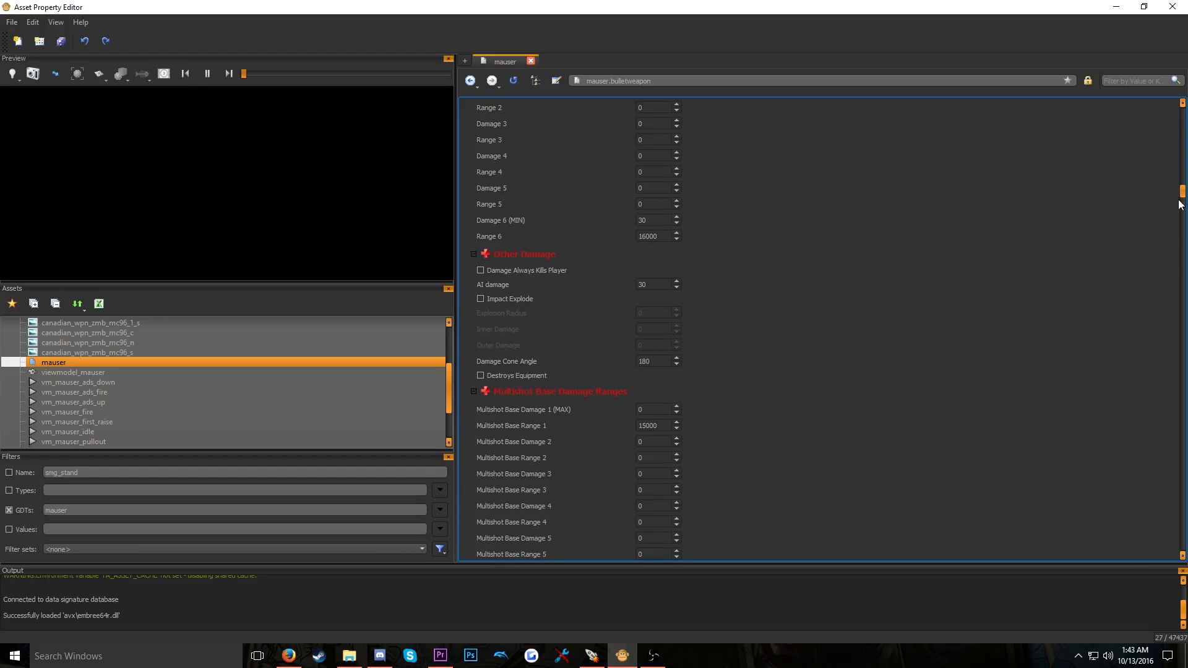
drag(1182, 201, 1175, 364)
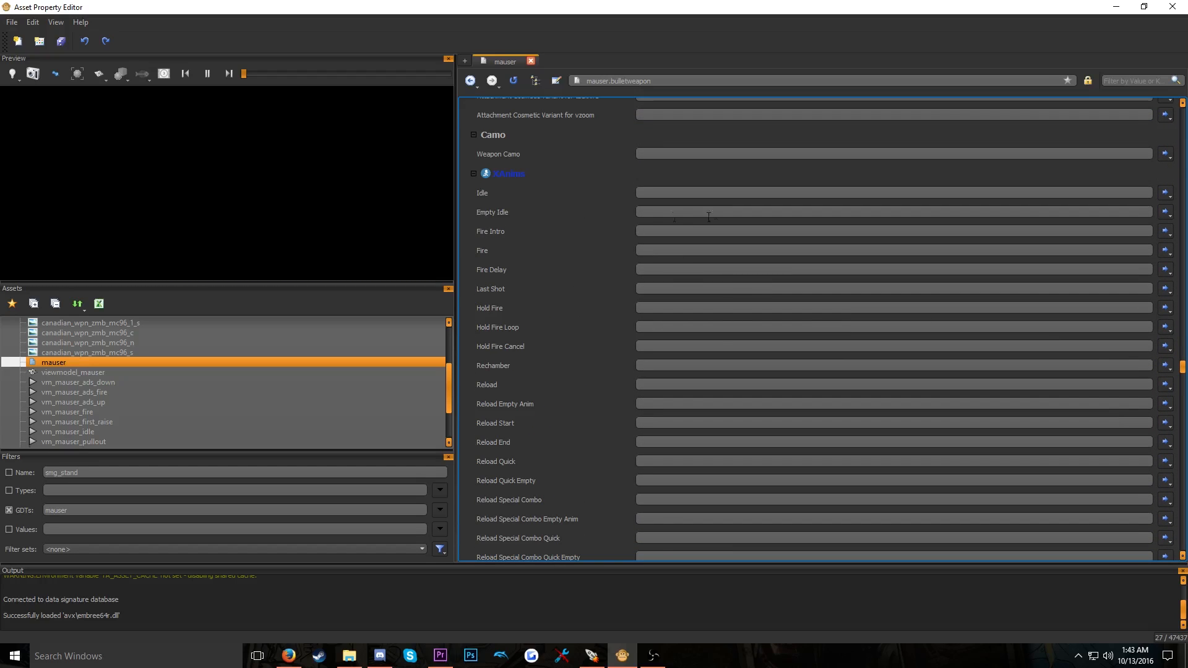
click(709, 193)
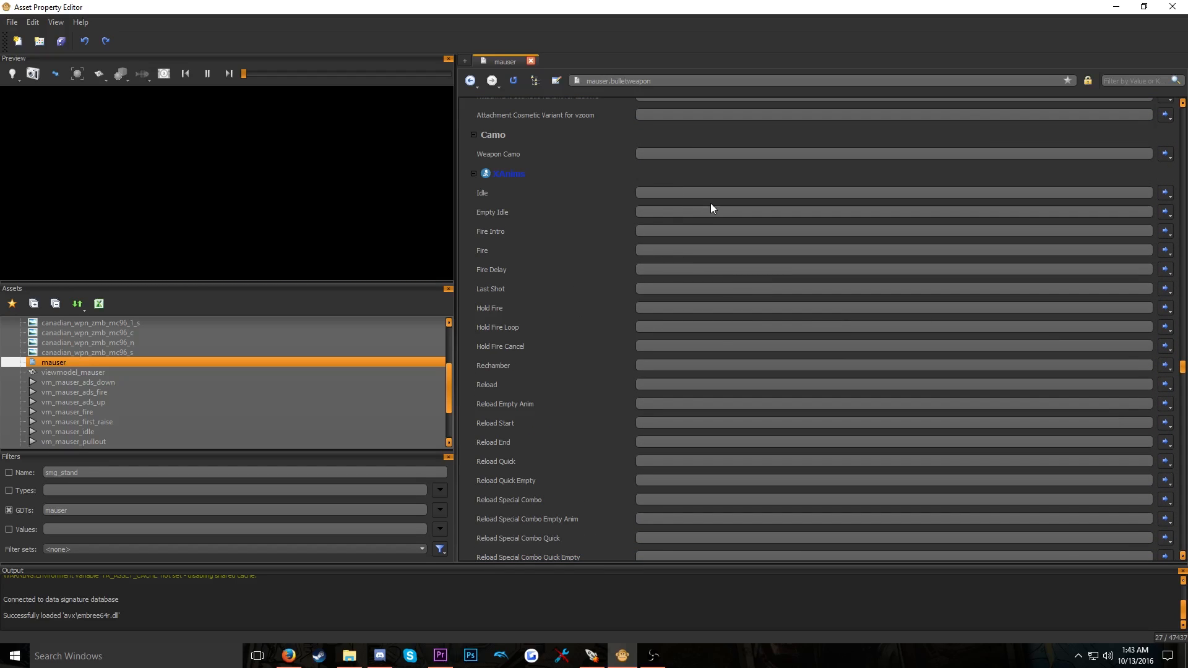
text(vm)
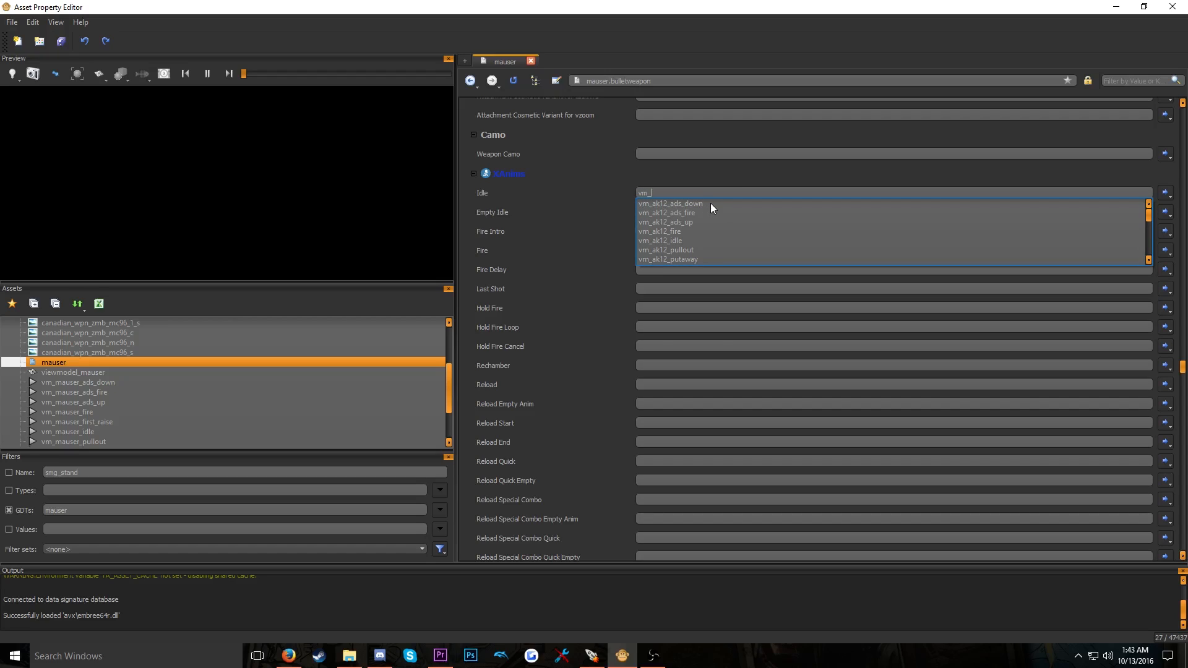
text(_mauser_idle)
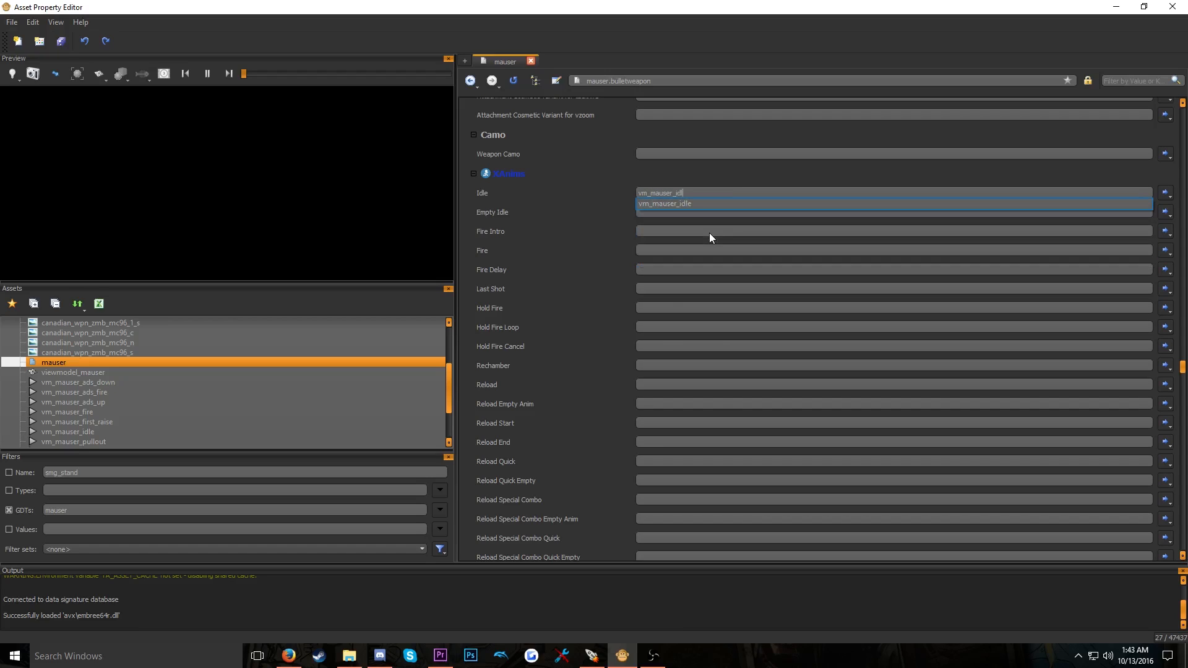
click(678, 207)
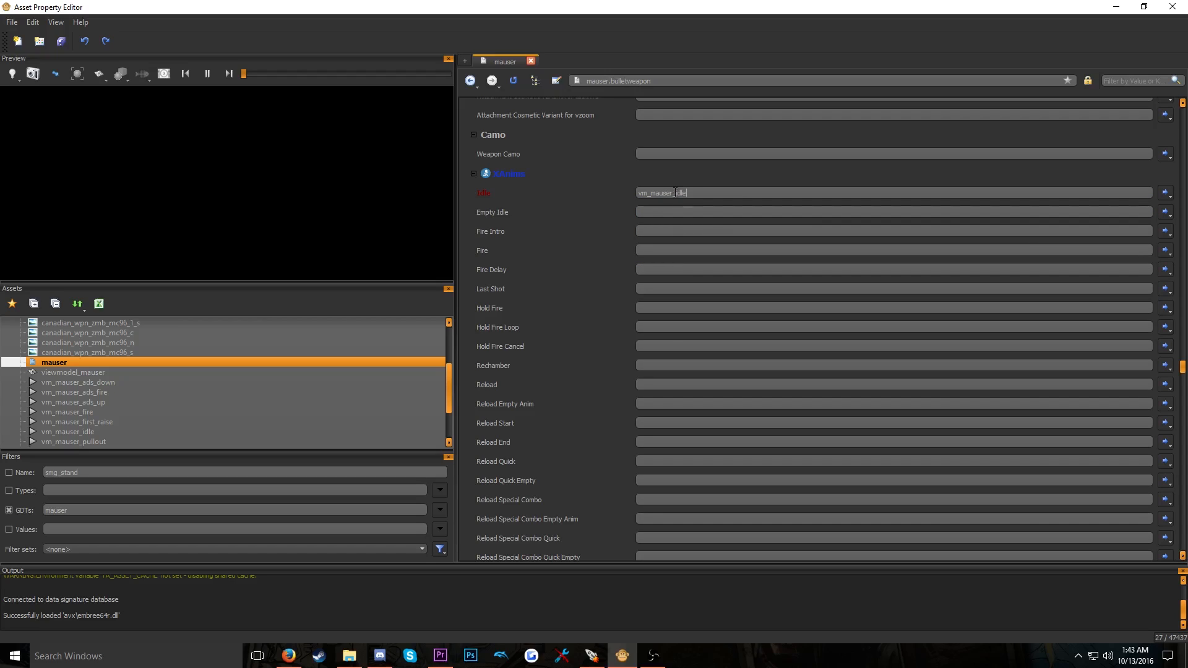
Copy the vm_mauser name prefix from the Idle entry and use it to assign vm_mauser_idle as the Empty Idle animation
drag(673, 193, 565, 192)
key(ctrl+c)
click(664, 212)
key(ctrl+v)
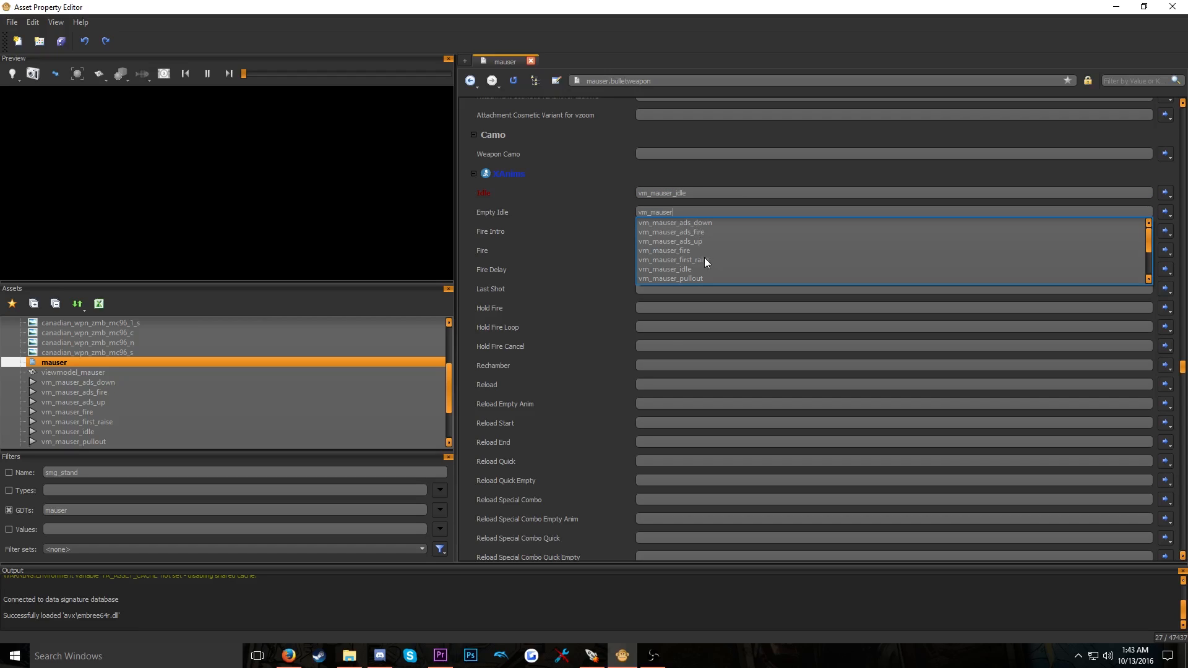
click(691, 269)
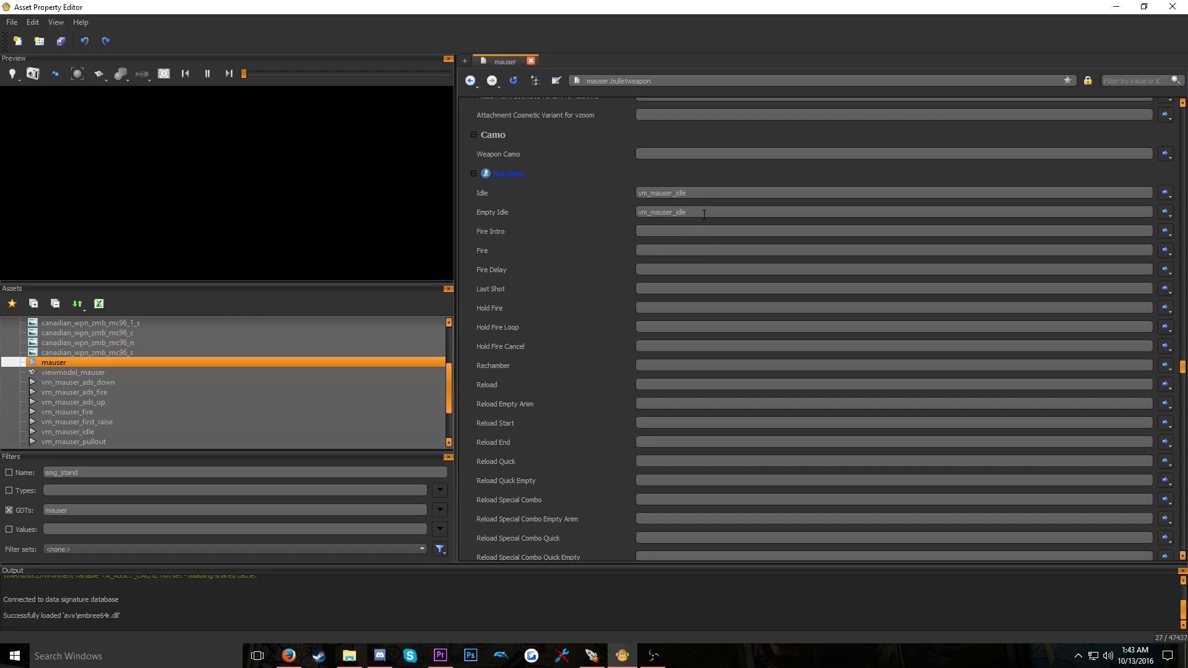
Assign vm_mauser_fire as both the Fire and the Last Shot animation of the mauser weapon
click(661, 249)
key(ctrl+v)
text(_)
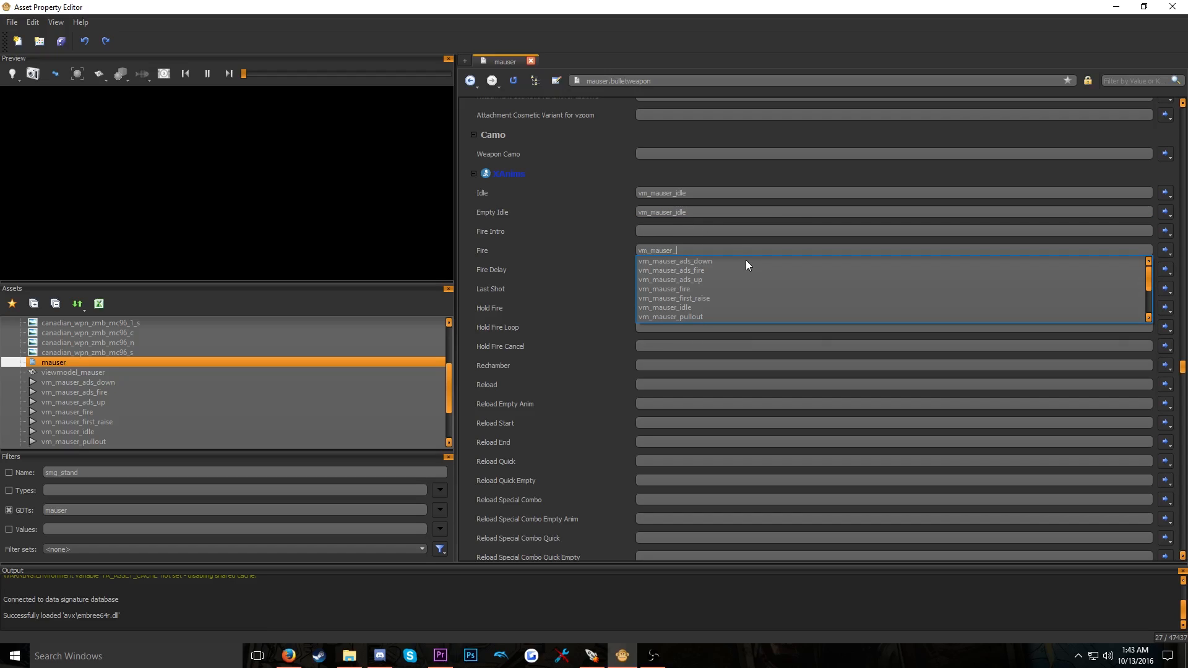
text(fire)
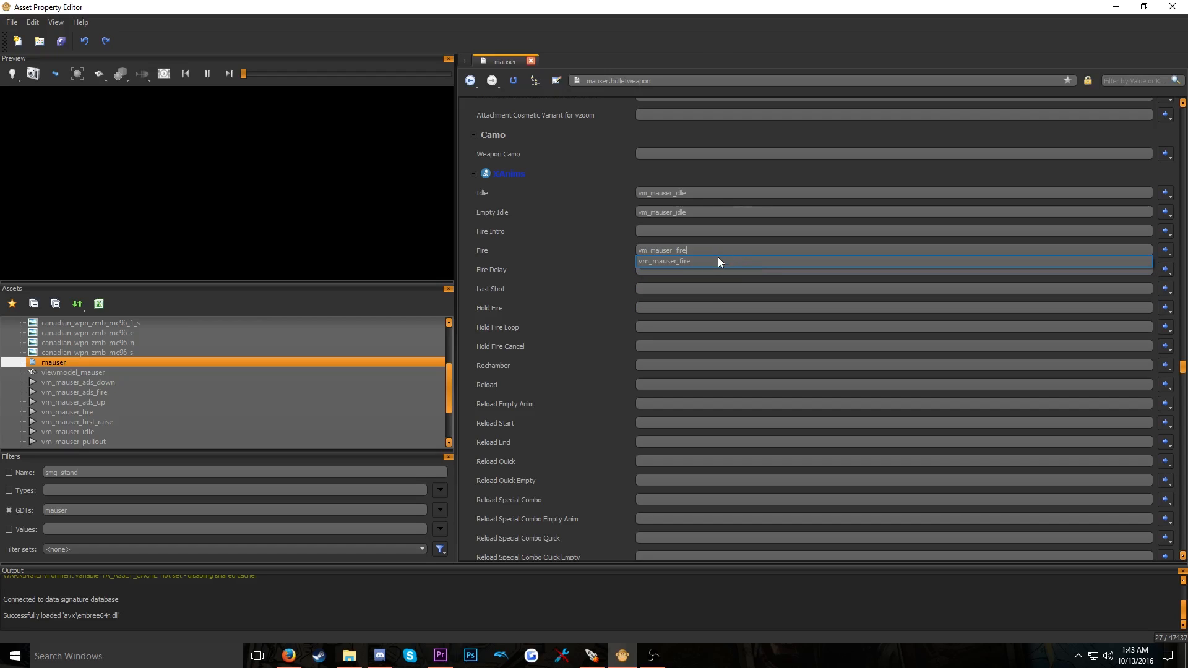
click(718, 261)
key(ctrl+c)
click(683, 289)
key(ctrl+v)
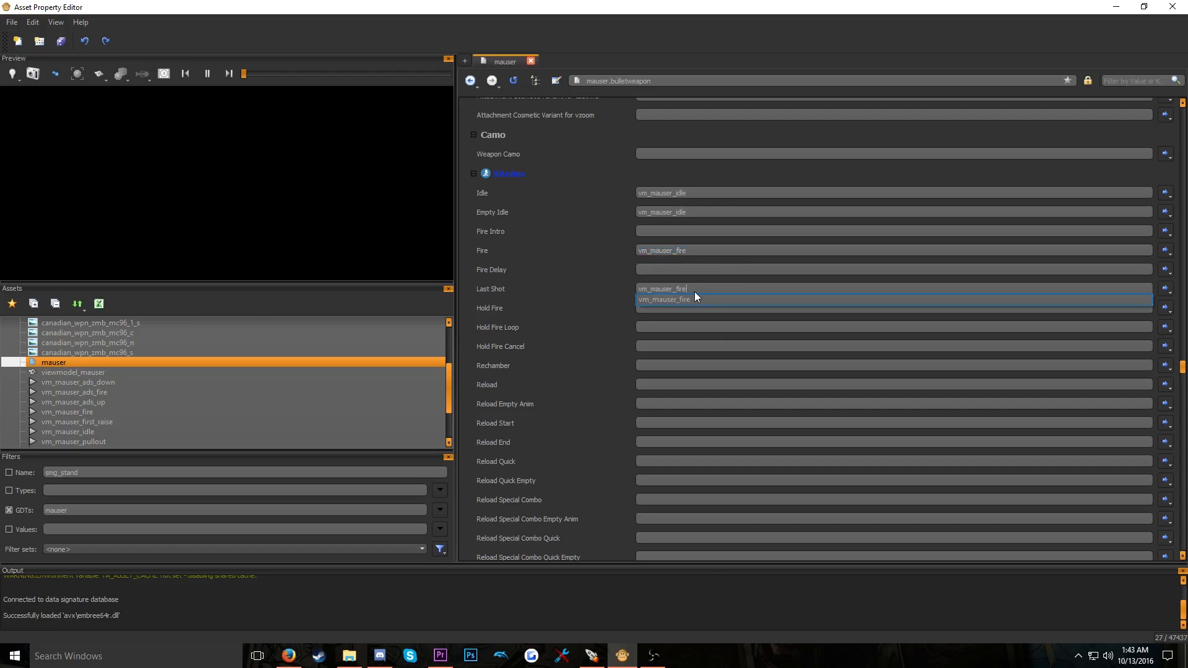
click(652, 297)
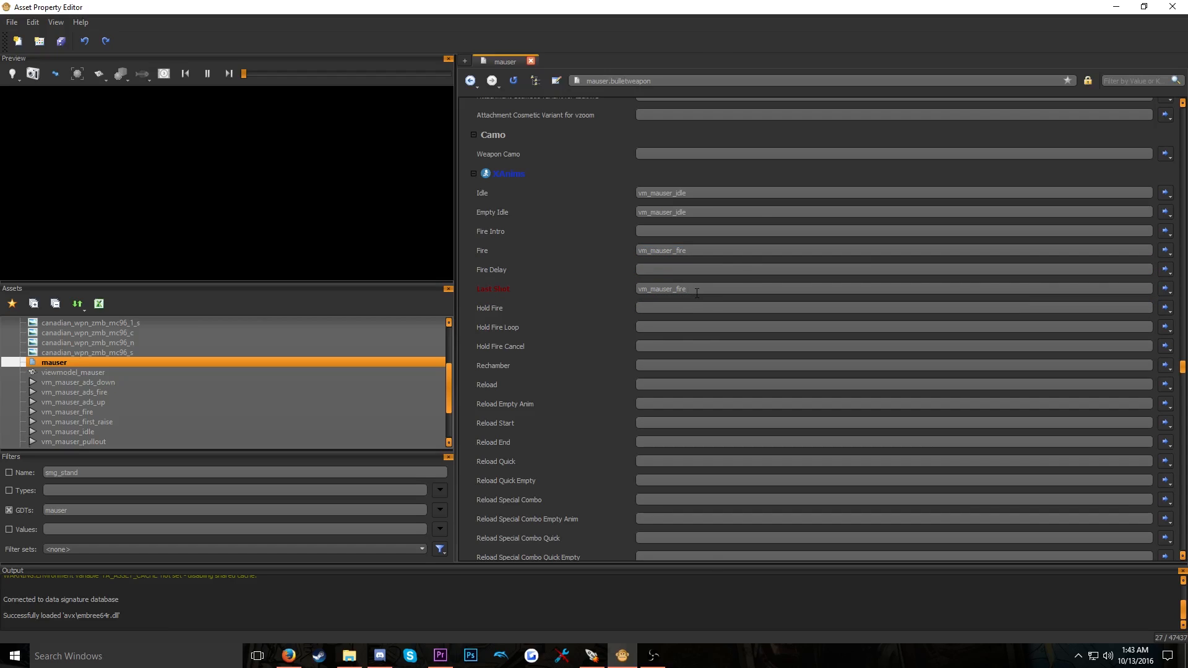
Set the mauser weapon's Reload animation to vm_mauser_reload
drag(706, 250, 494, 252)
click(684, 224)
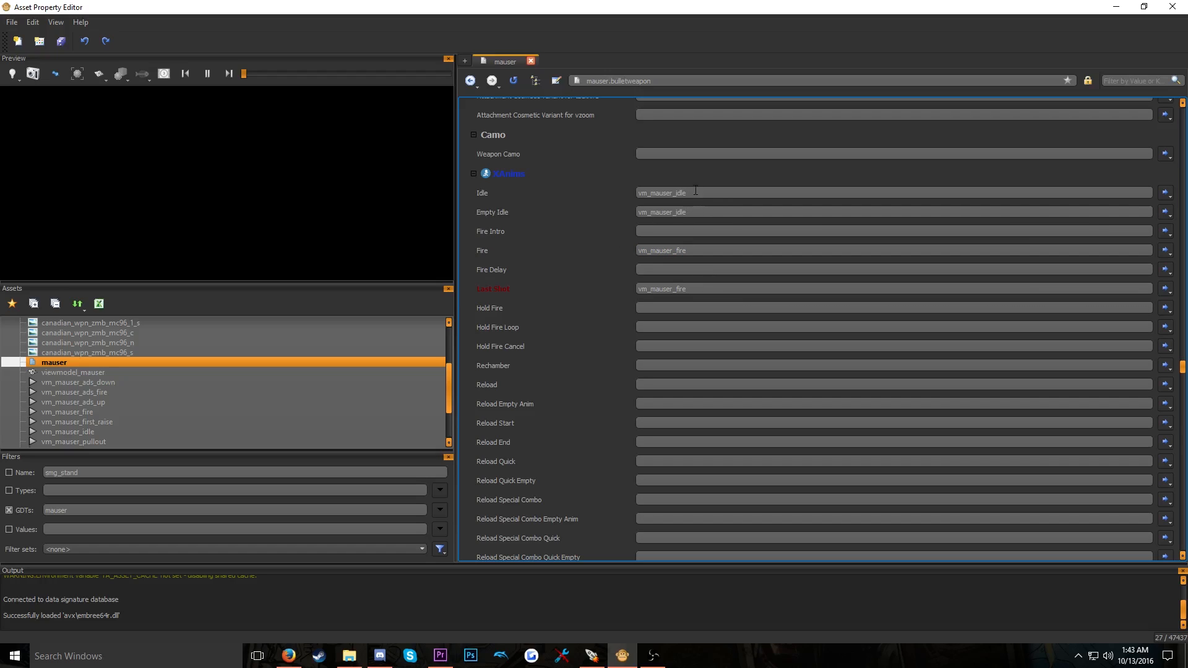
scroll(726, 346, down, 2)
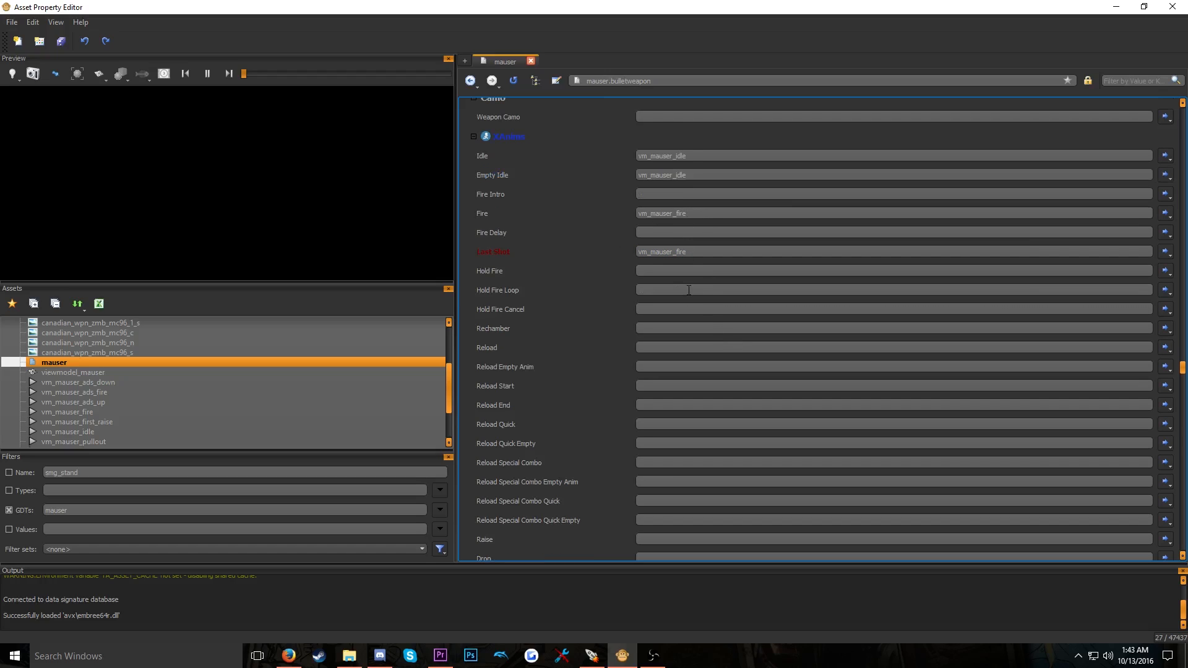
click(650, 345)
text(vm_mauser_fire)
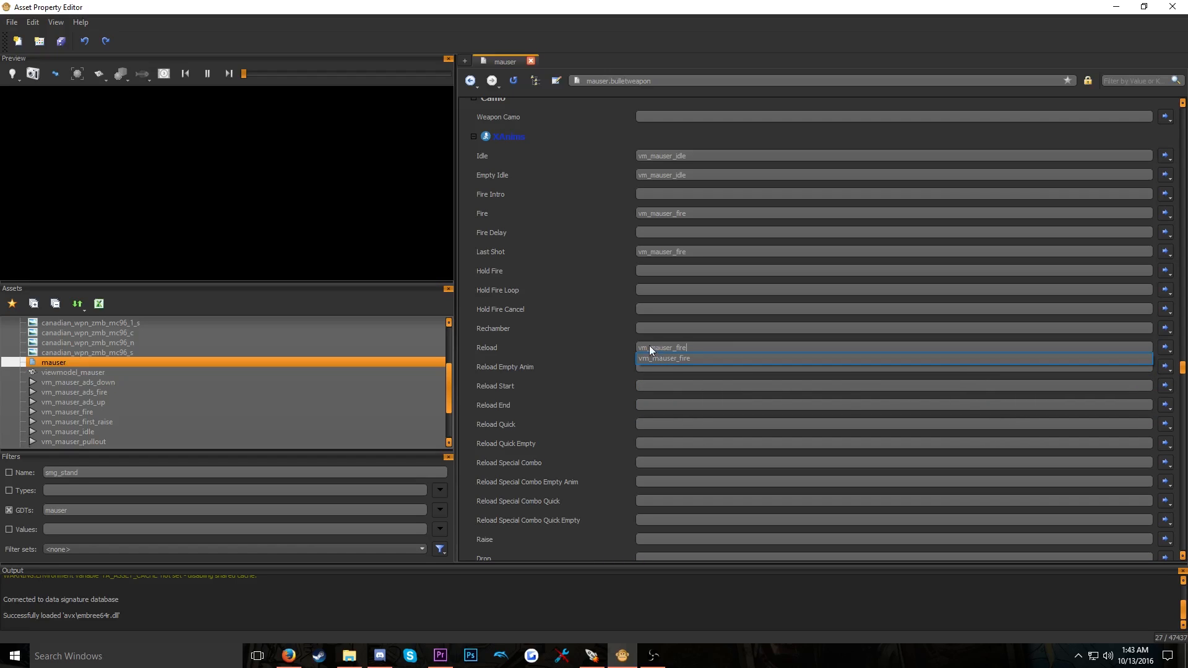
key(BackSpace)
key(BackSpace)
key(BackSpace)
key(BackSpace)
key(BackSpace)
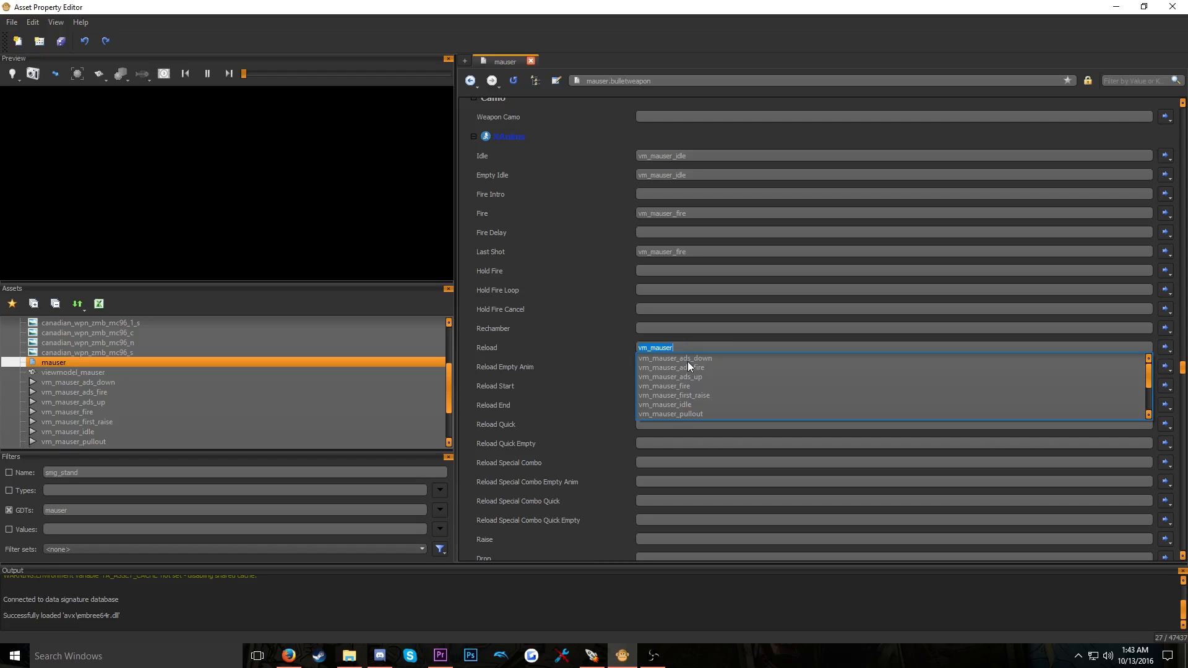
scroll(706, 386, down, 2)
text(_reload)
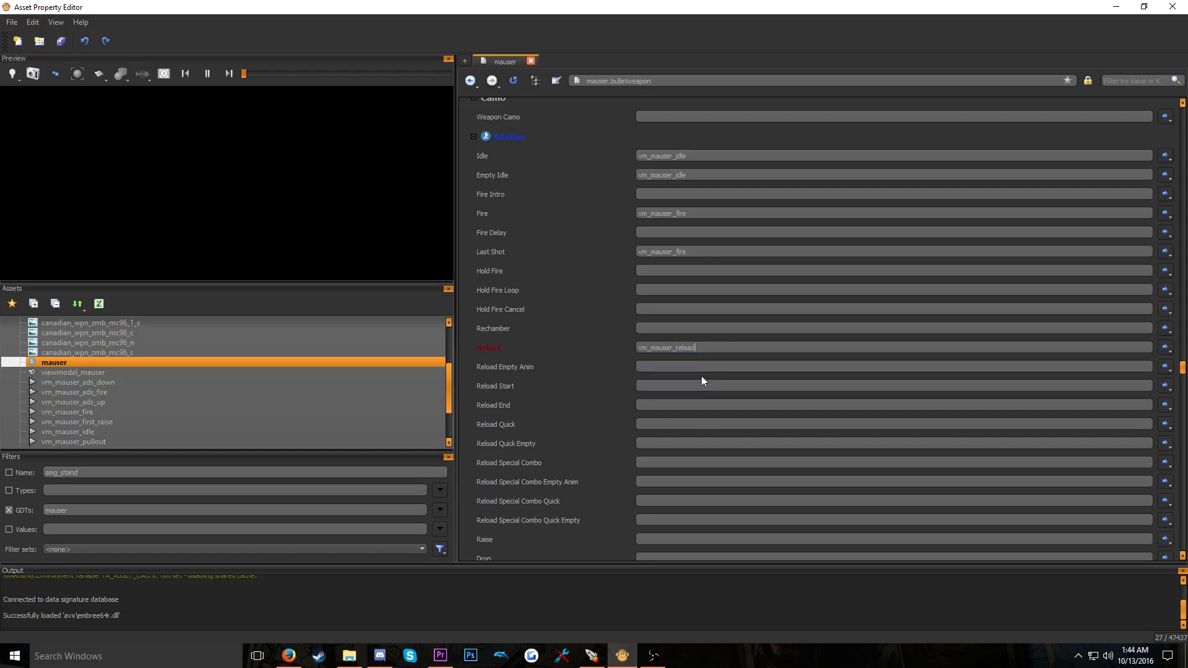
Set the Reload Empty Anim property to vm_mauser_reload_empty
click(686, 366)
text(vm_mauser)
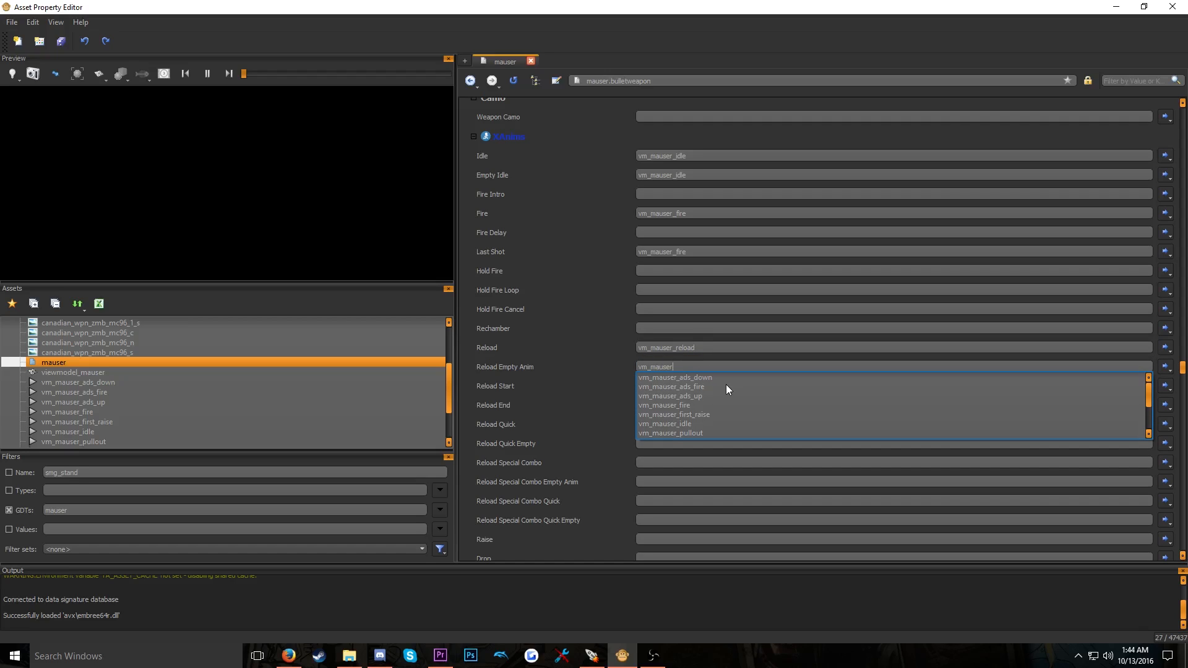
text(_reload)
text(_)
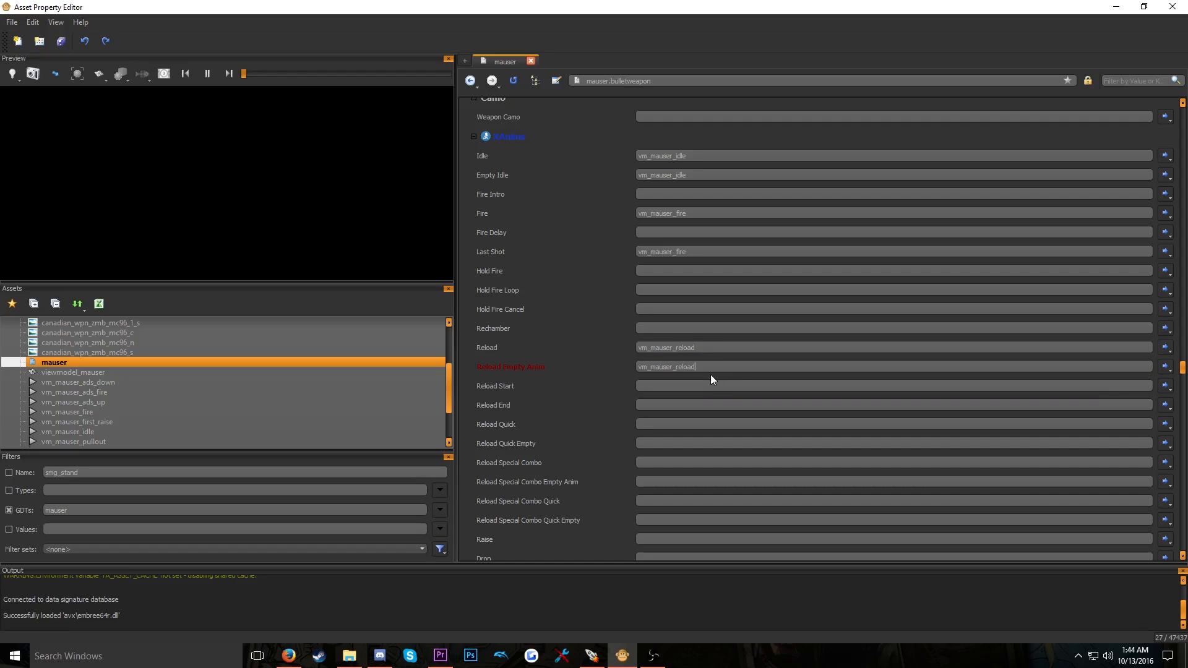
click(695, 381)
Assign the vm_mauser_pullout animation to the weapon's Raise property
scroll(667, 374, down, 2)
scroll(668, 373, down, 3)
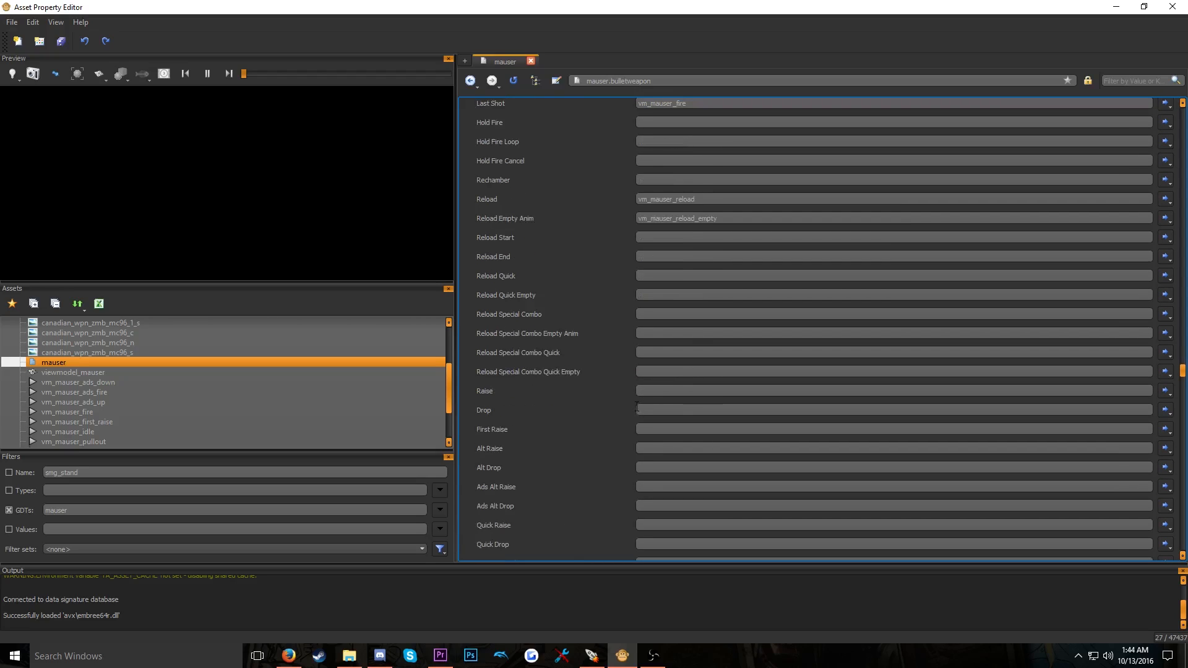
click(655, 356)
text(vm_mauser)
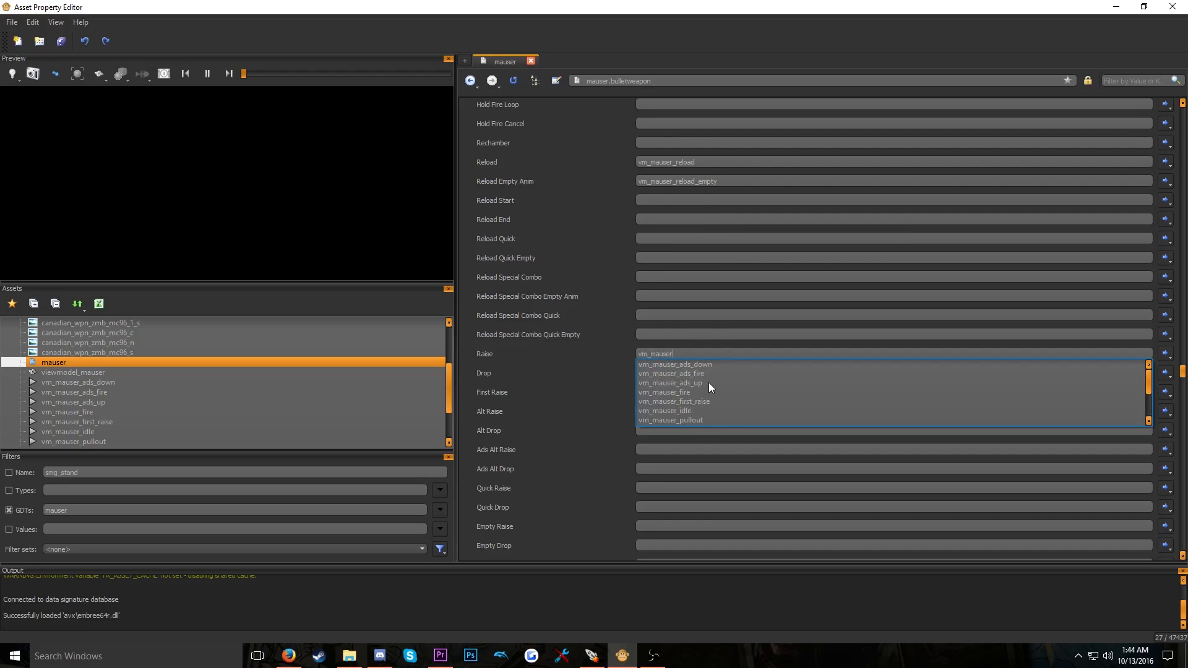
scroll(707, 382, down, 2)
click(700, 391)
double_click(708, 351)
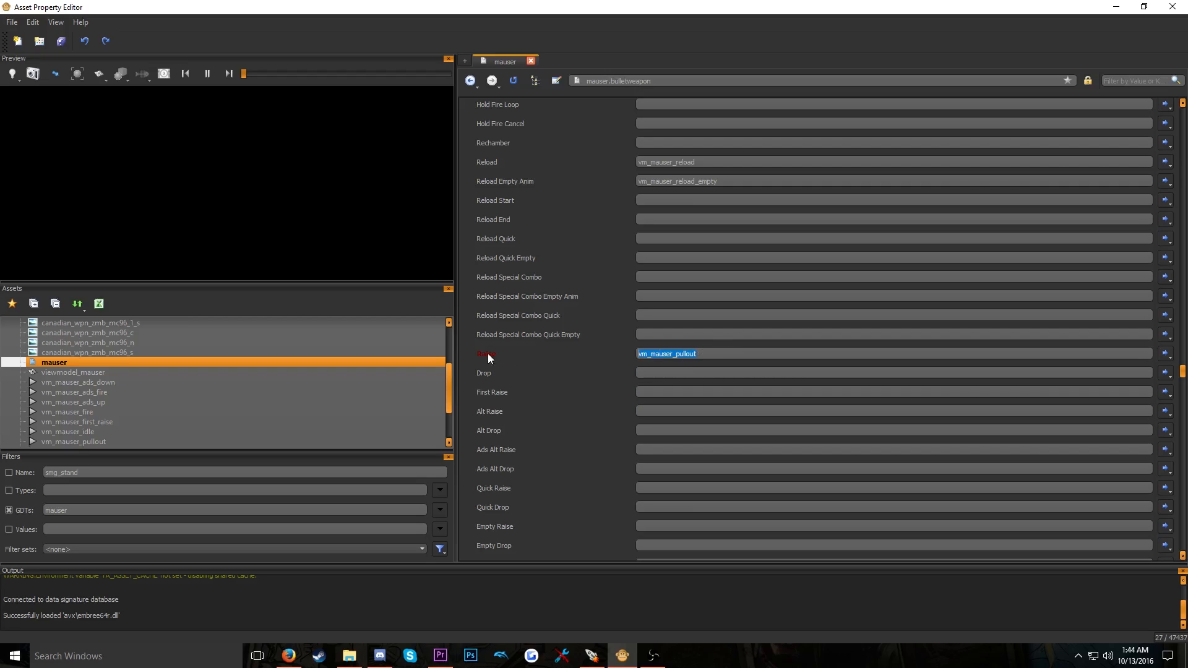
text(vm_mauser)
key(ctrl+z)
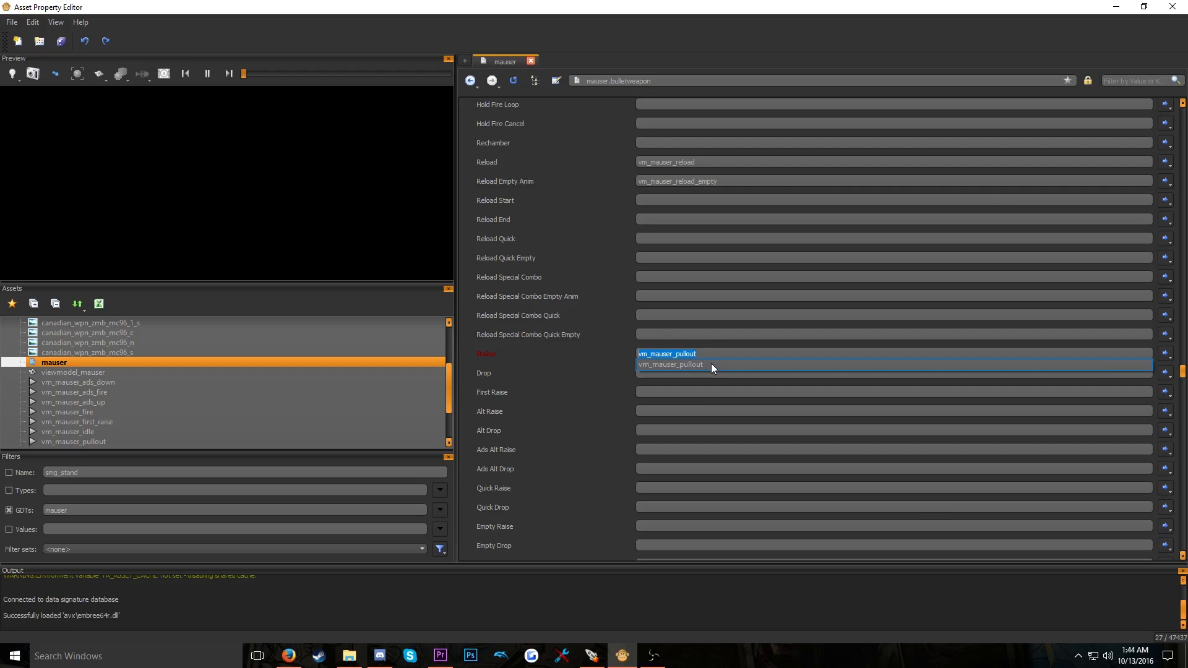
click(711, 365)
double_click(692, 354)
text(vm_mauser)
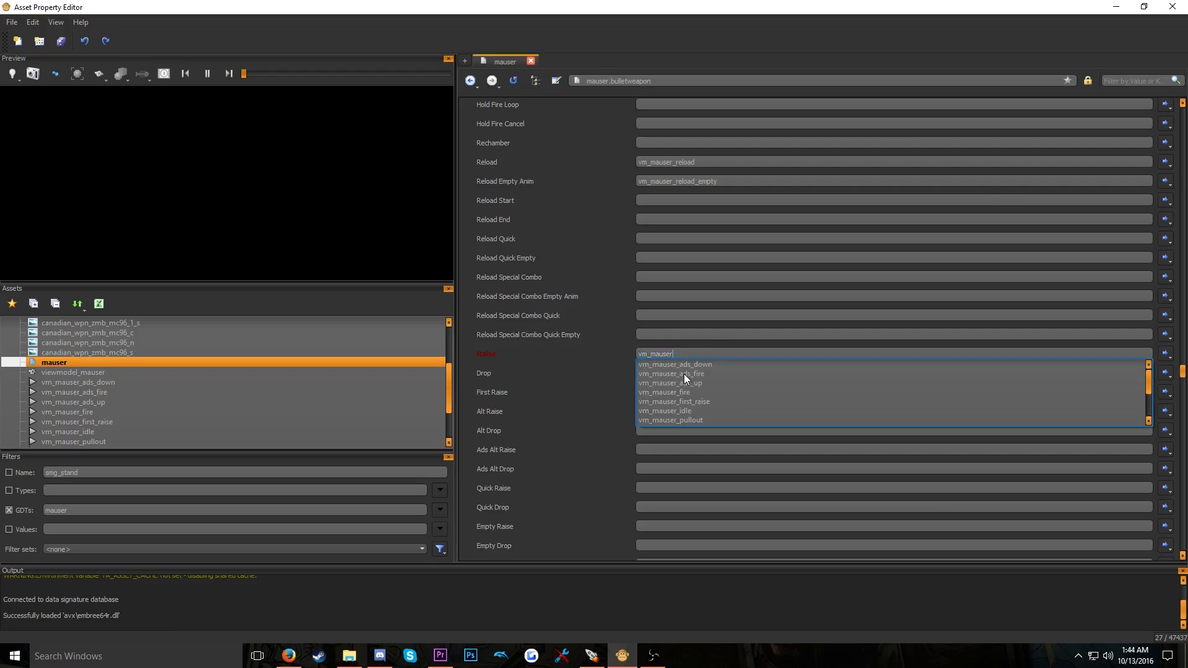
key(ctrl+z)
Copy the Raise animation name into the Drop property and change it to vm_mauser_putaway
key(ctrl+c)
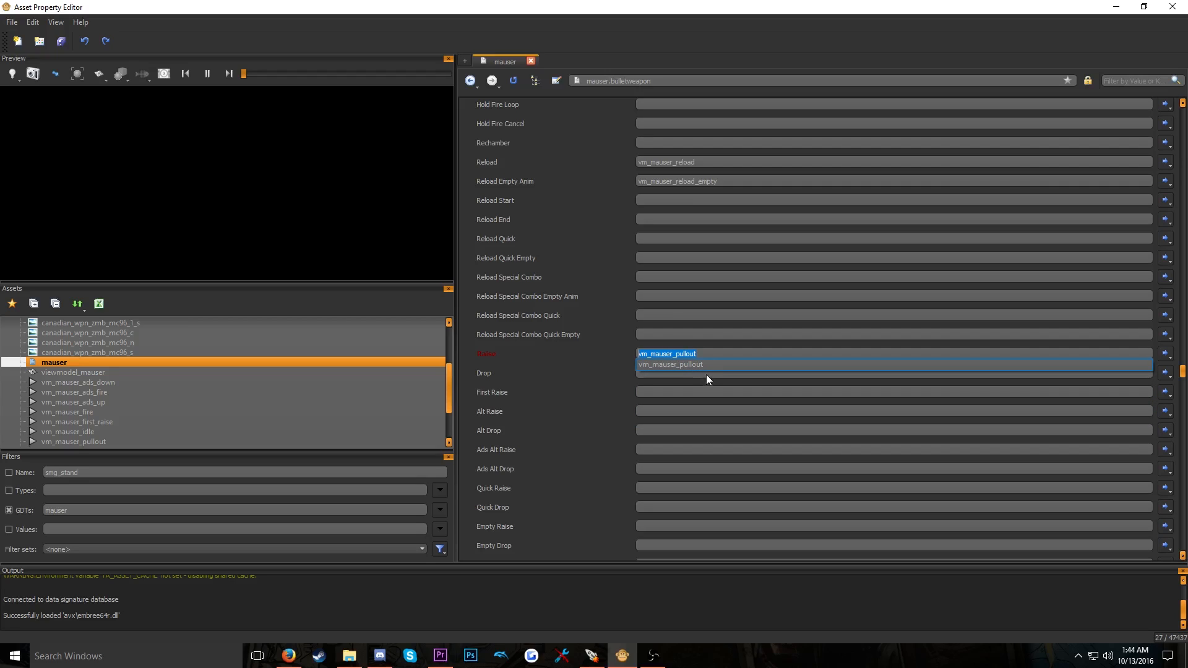
click(707, 374)
key(ctrl+v)
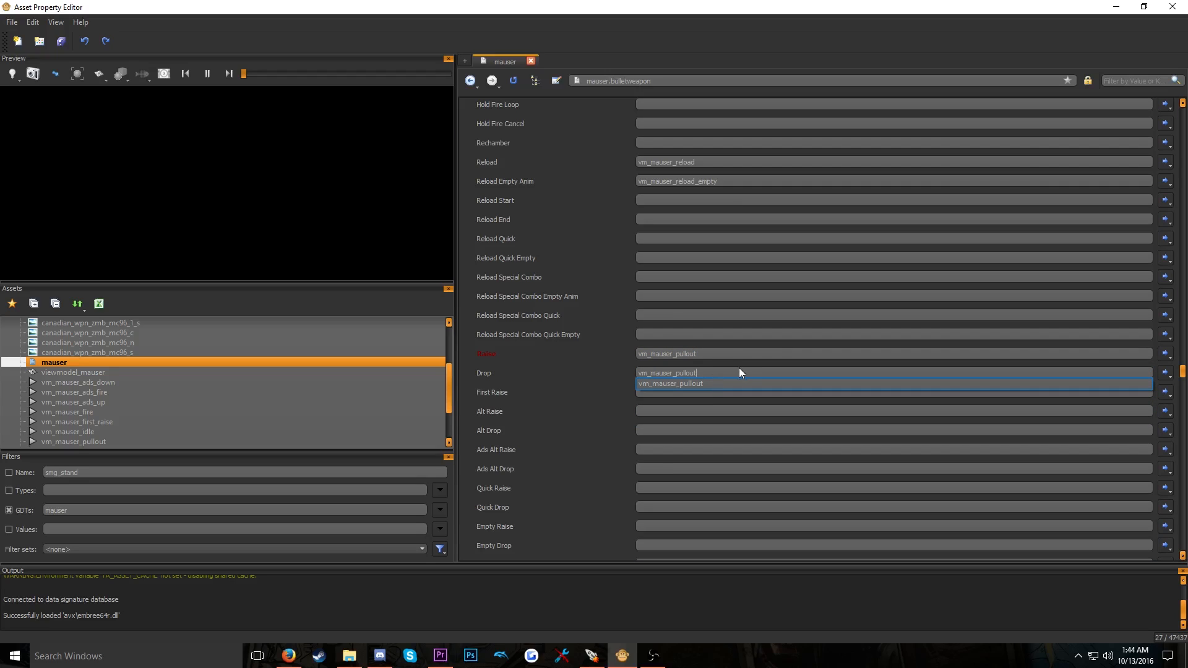
key(BackSpace)
key(BackSpace)
key(BackSpace)
key(BackSpace)
key(BackSpace)
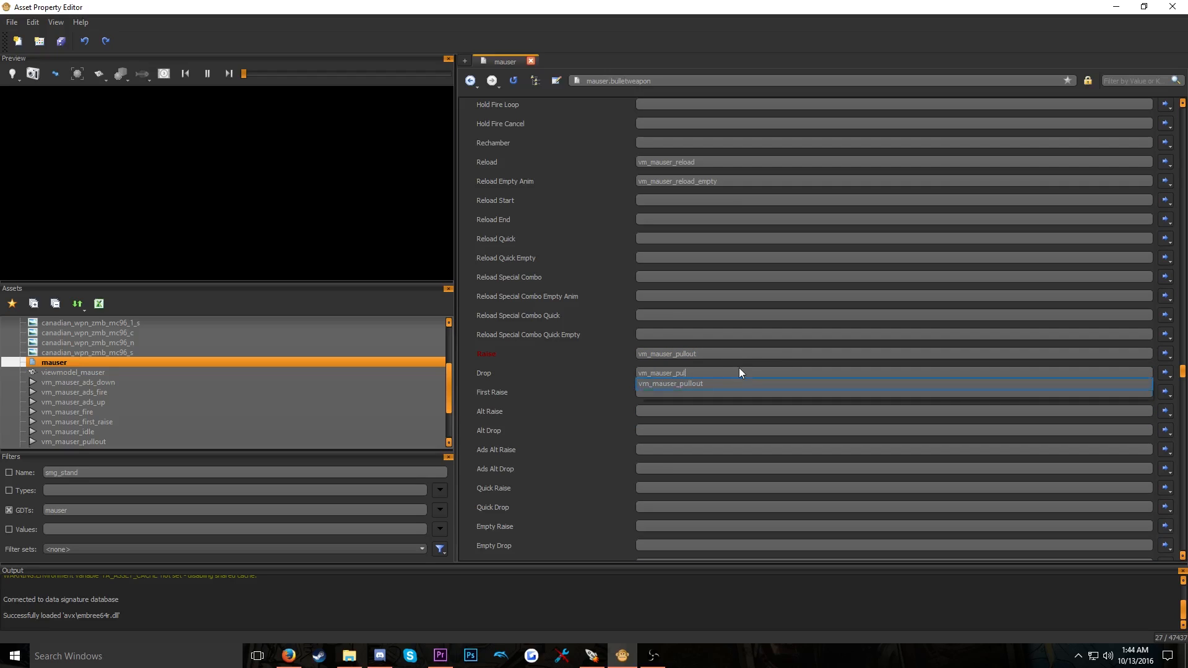
text(taway)
click(644, 383)
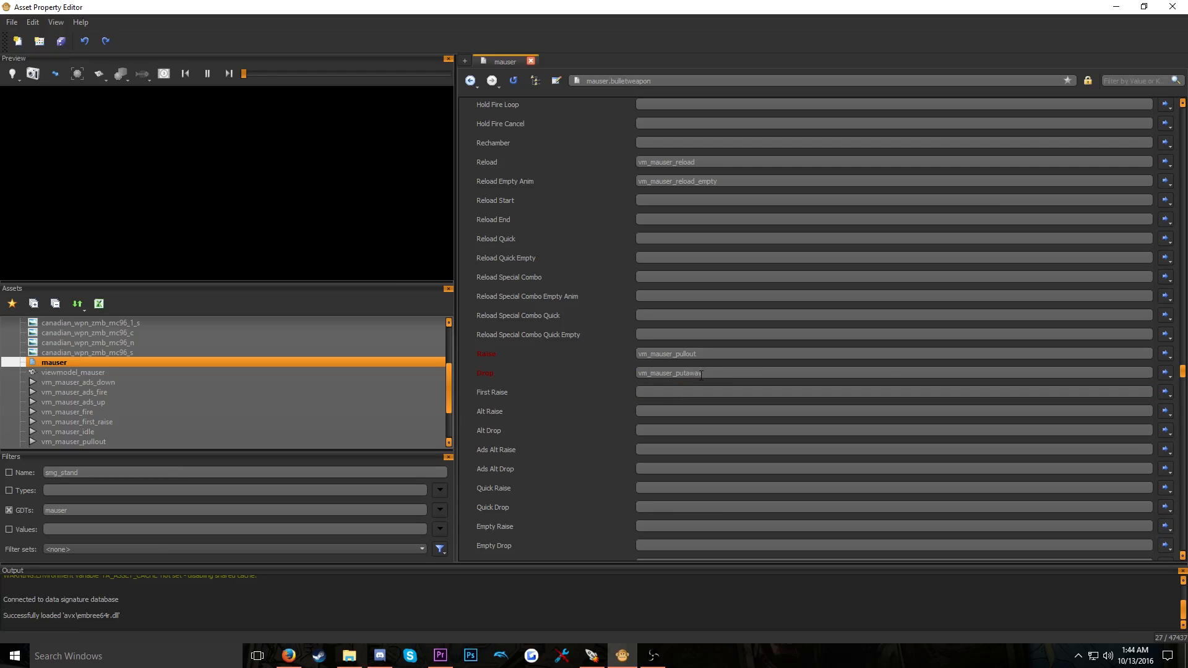
Set the First Raise animation to vm_mauser_first_raise
text(vm_)
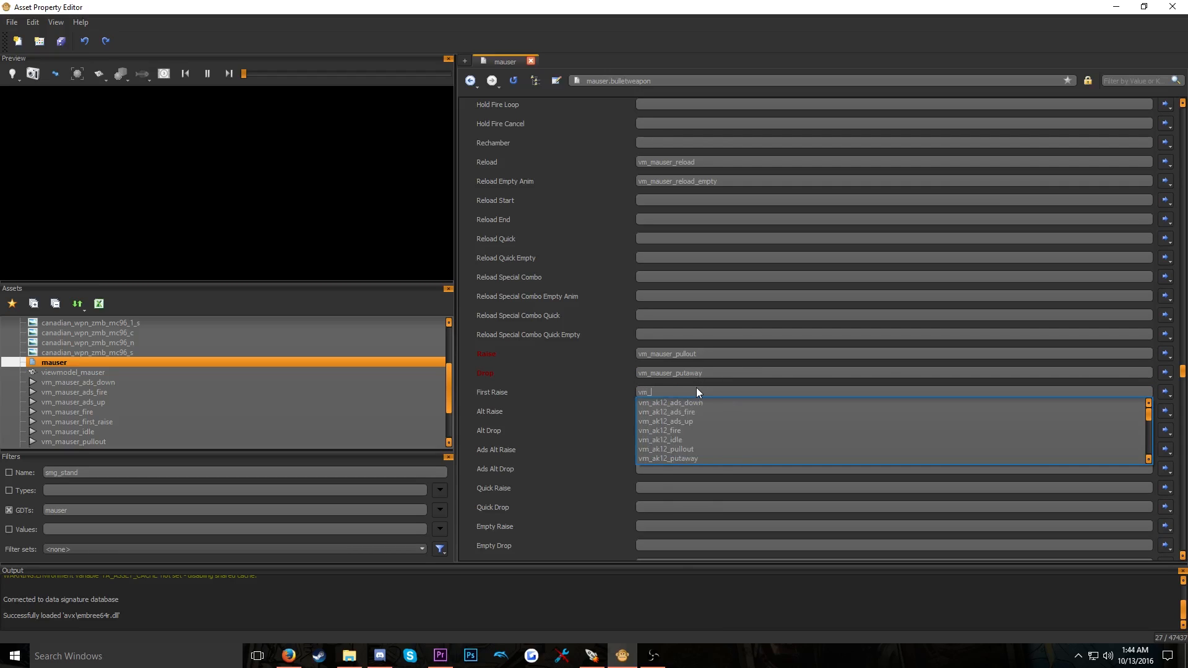
text(mauser)
click(704, 439)
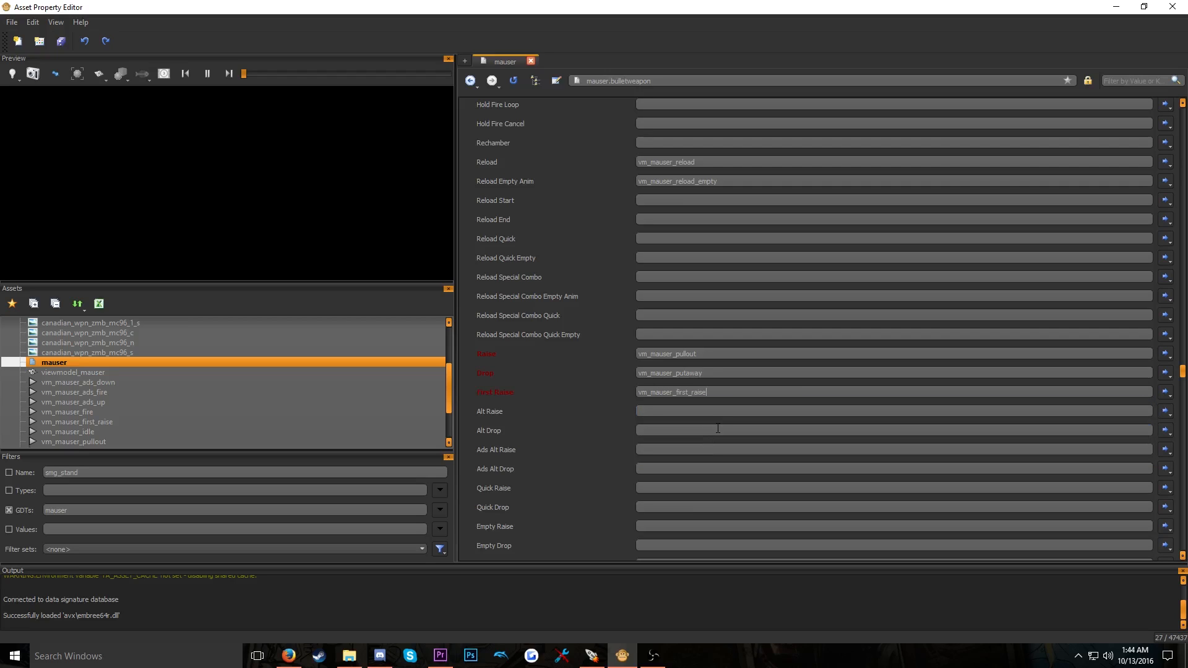
Copy vm_mauser_pullout from the Raise property into Quick Raise and save the asset
drag(699, 354, 560, 358)
key(ctrl+c)
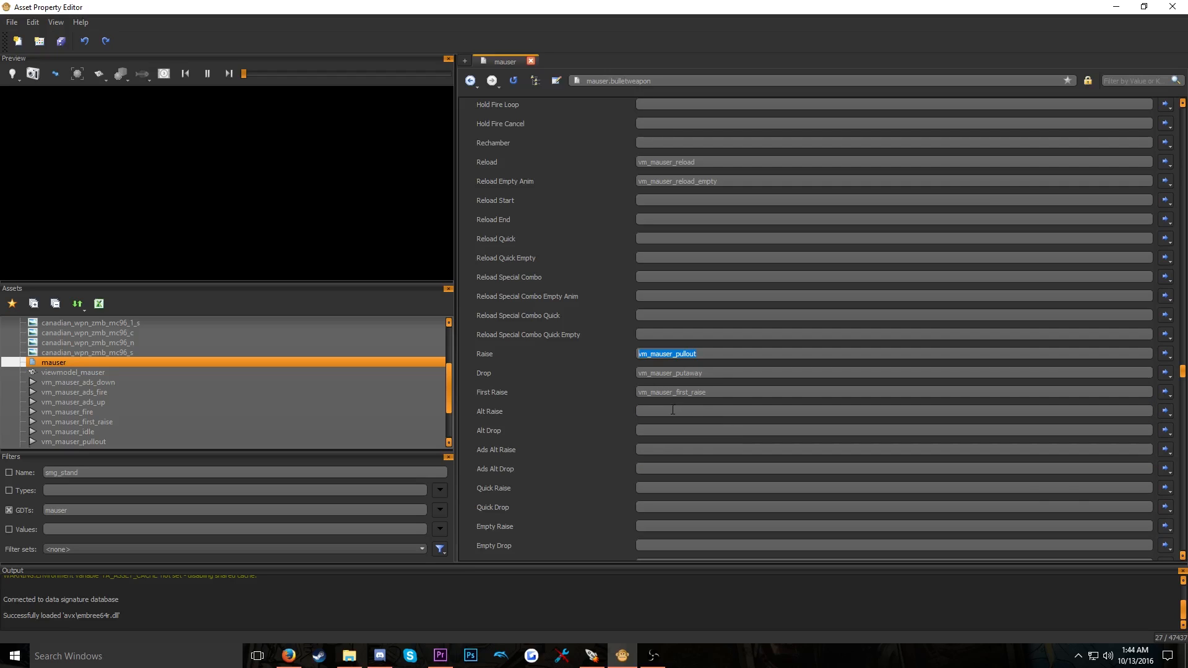
scroll(552, 466, down, 2)
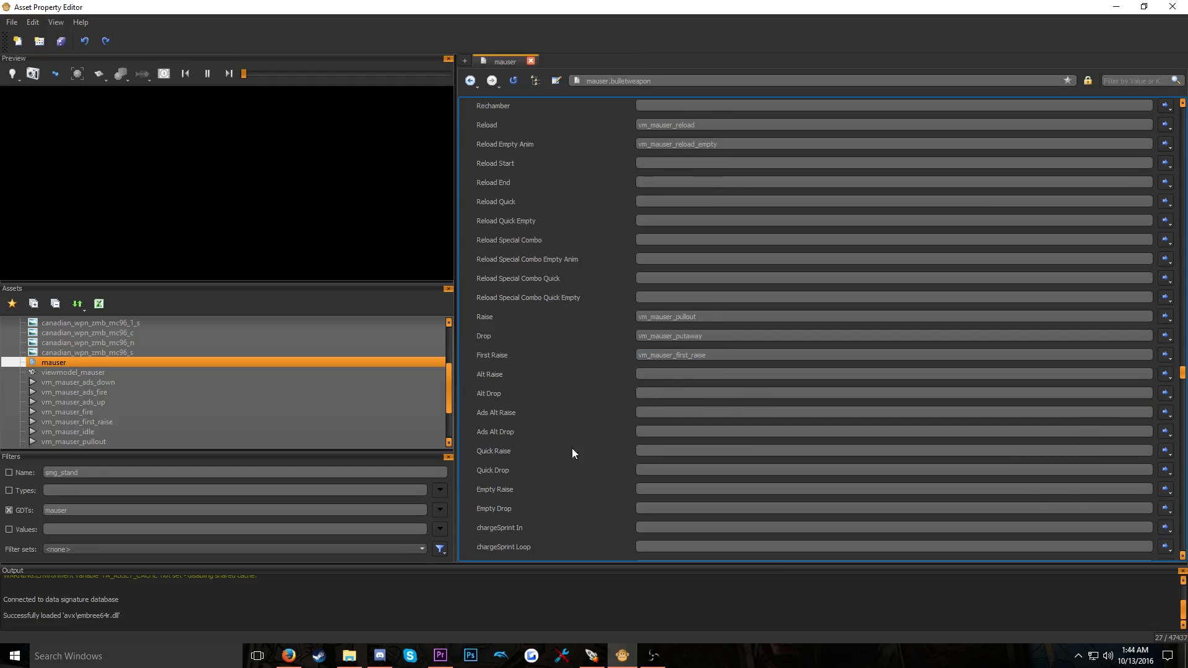
click(655, 451)
key(ctrl+v)
click(701, 461)
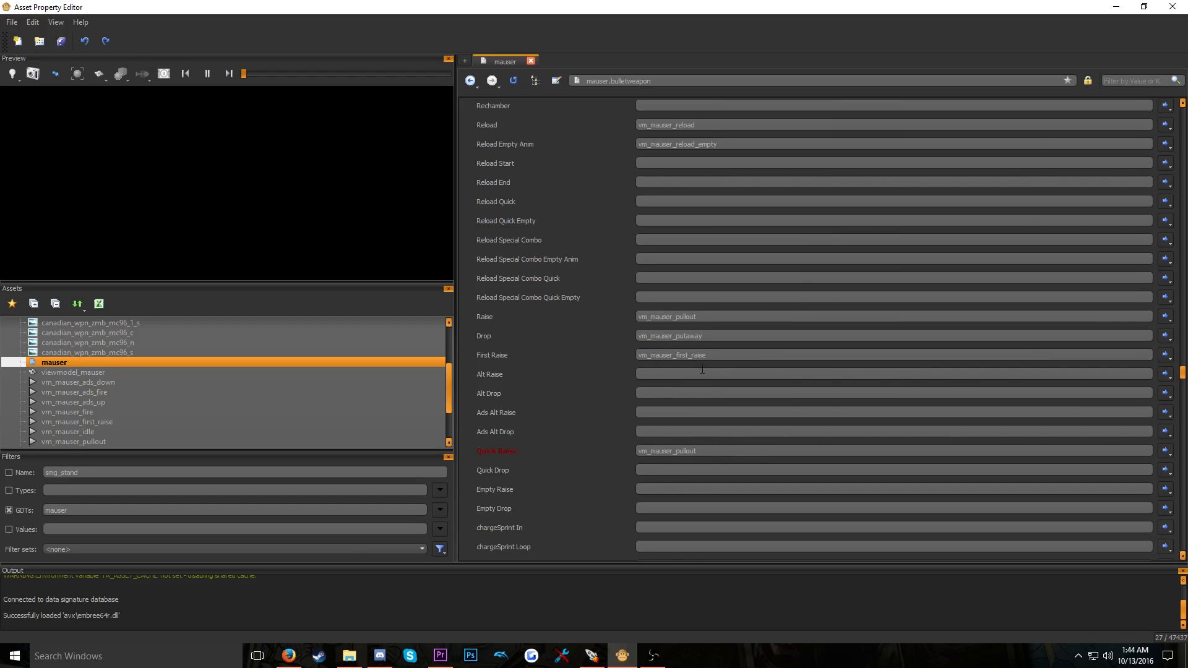
key(ctrl+s)
Copy vm_mauser_putaway from the Drop property into Quick Drop
drag(718, 339, 579, 346)
key(ctrl+c)
click(701, 467)
key(ctrl+v)
click(700, 479)
Copy vm_mauser_pullout from the Quick Raise property into Empty Raise
drag(703, 450, 587, 456)
key(ctrl+c)
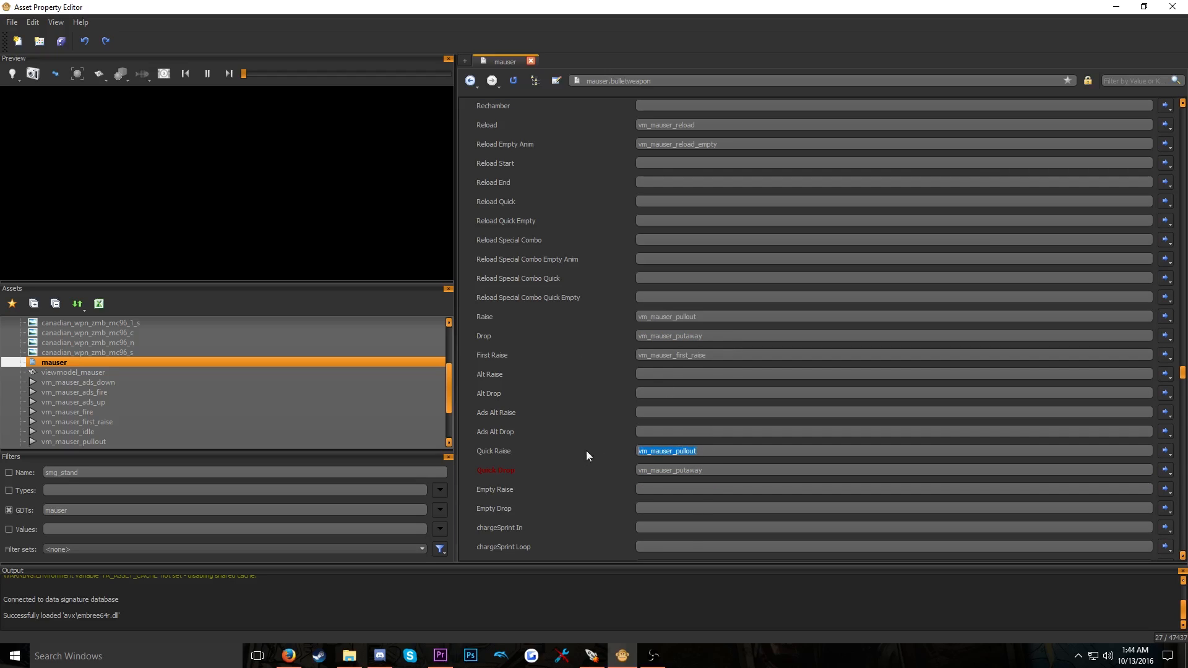
click(693, 490)
key(ctrl+v)
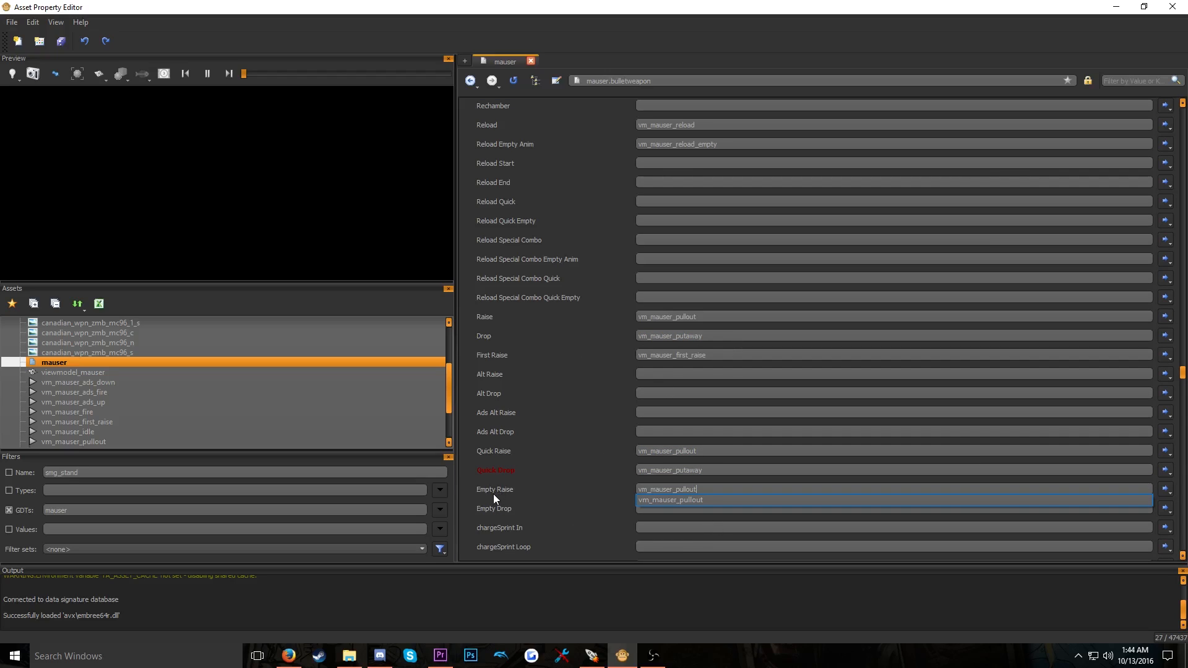
click(688, 498)
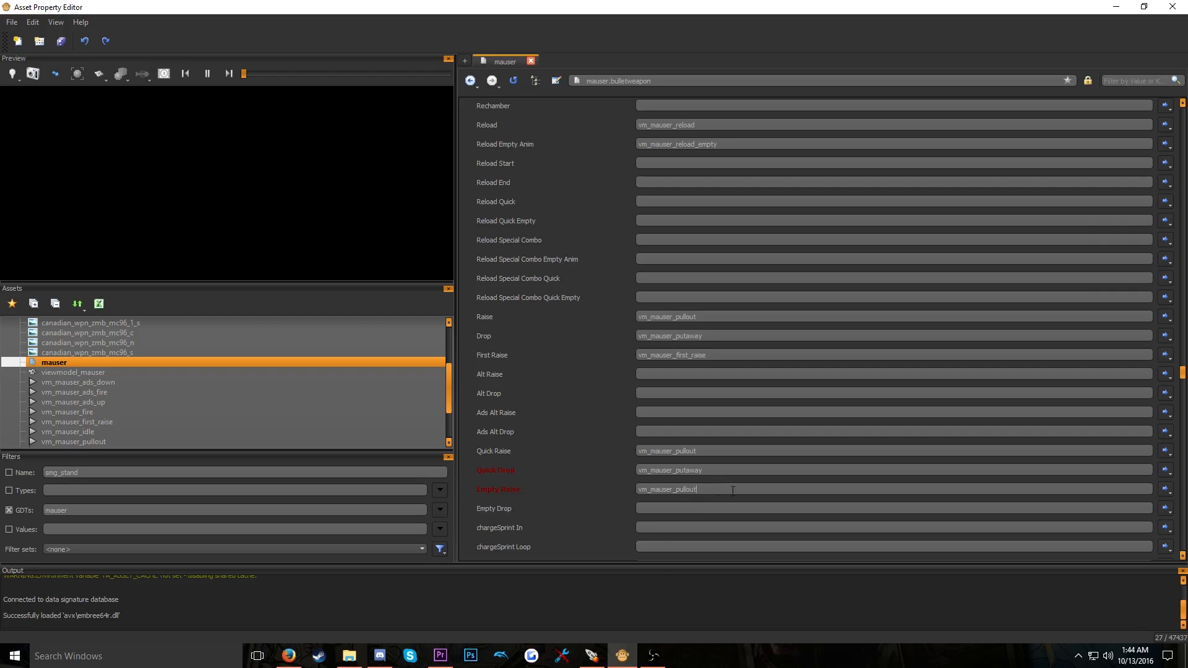
Paste the copied animation name into Empty Drop and change it to vm_mauser_putaway
key(ctrl+v)
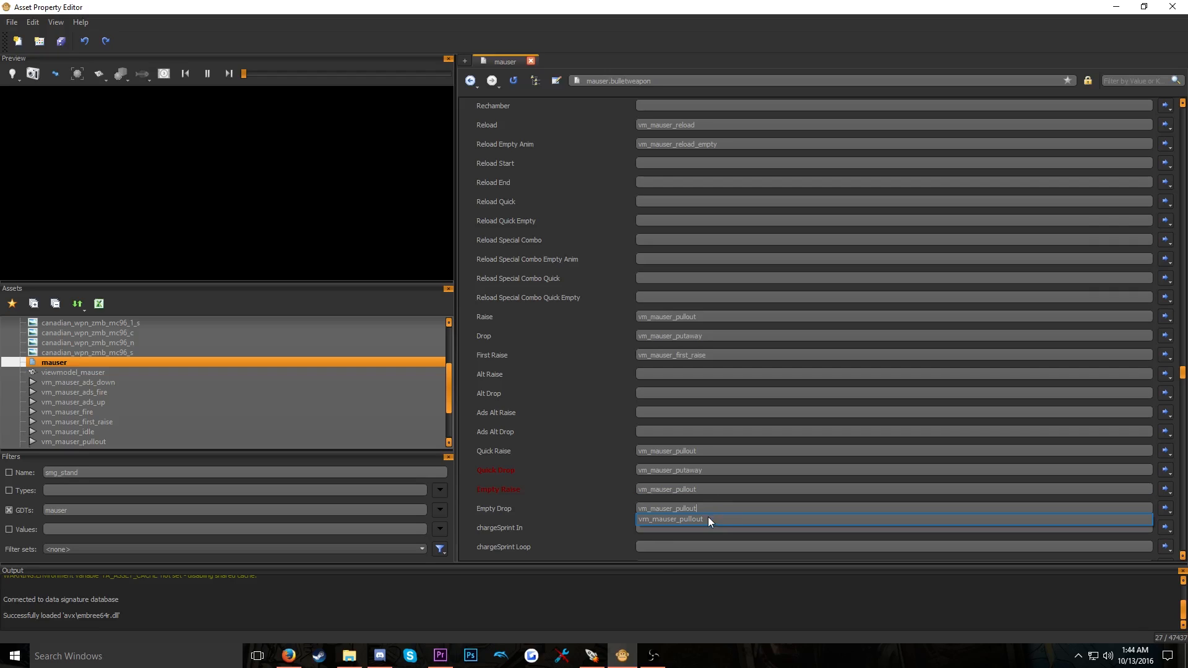
drag(698, 505, 681, 509)
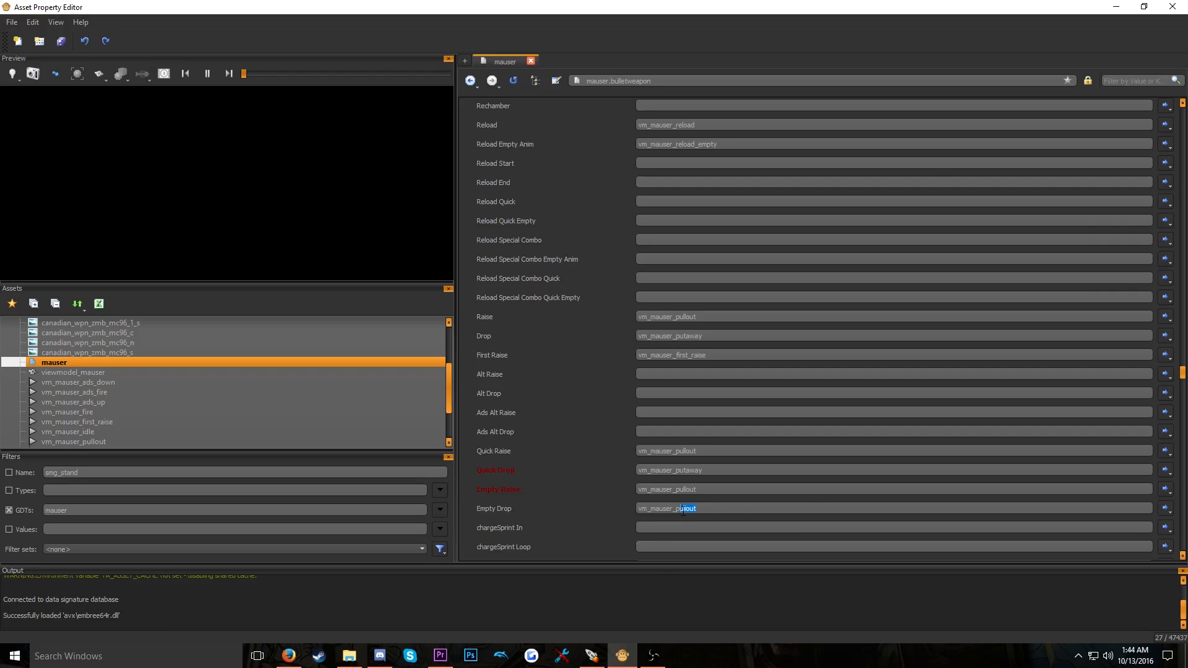
text(ta)
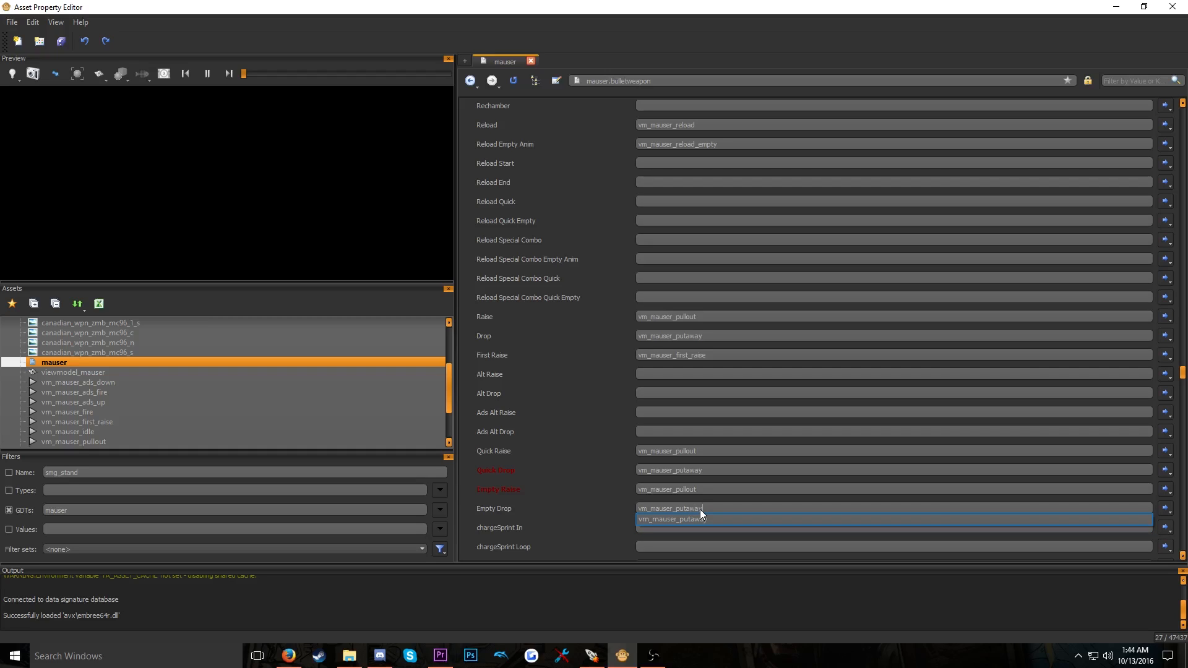
text(wa)
click(700, 517)
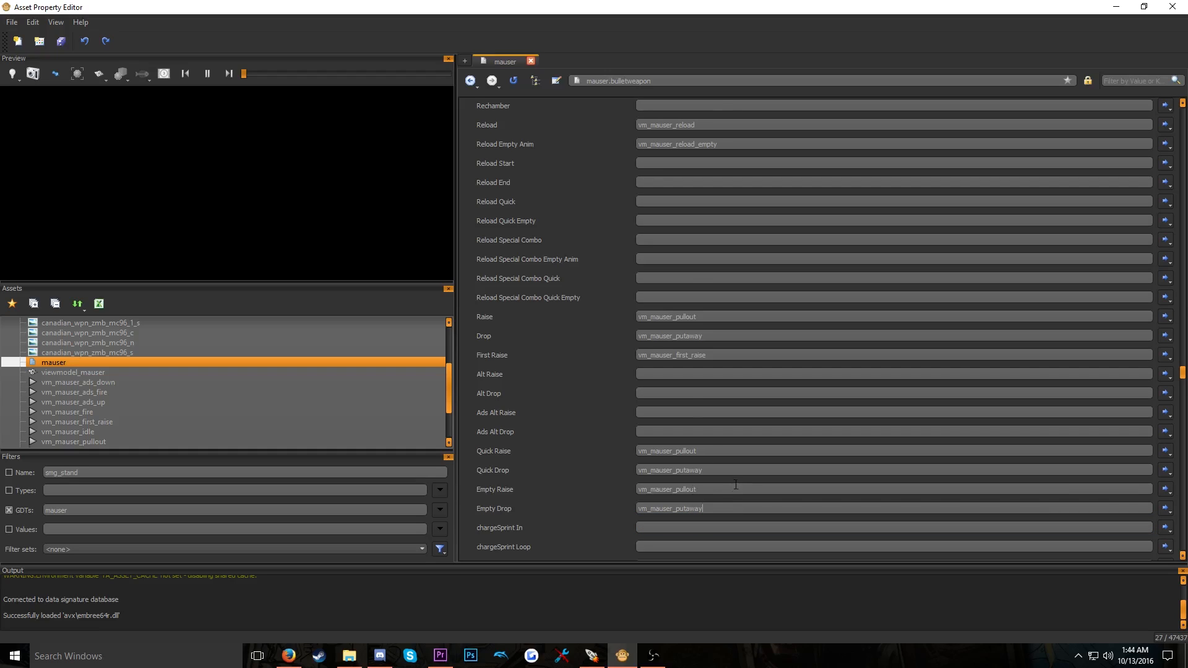
Assign the vm_mauser_sprint_in animation to the weapon's Sprint In property
scroll(680, 424, down, 3)
click(650, 399)
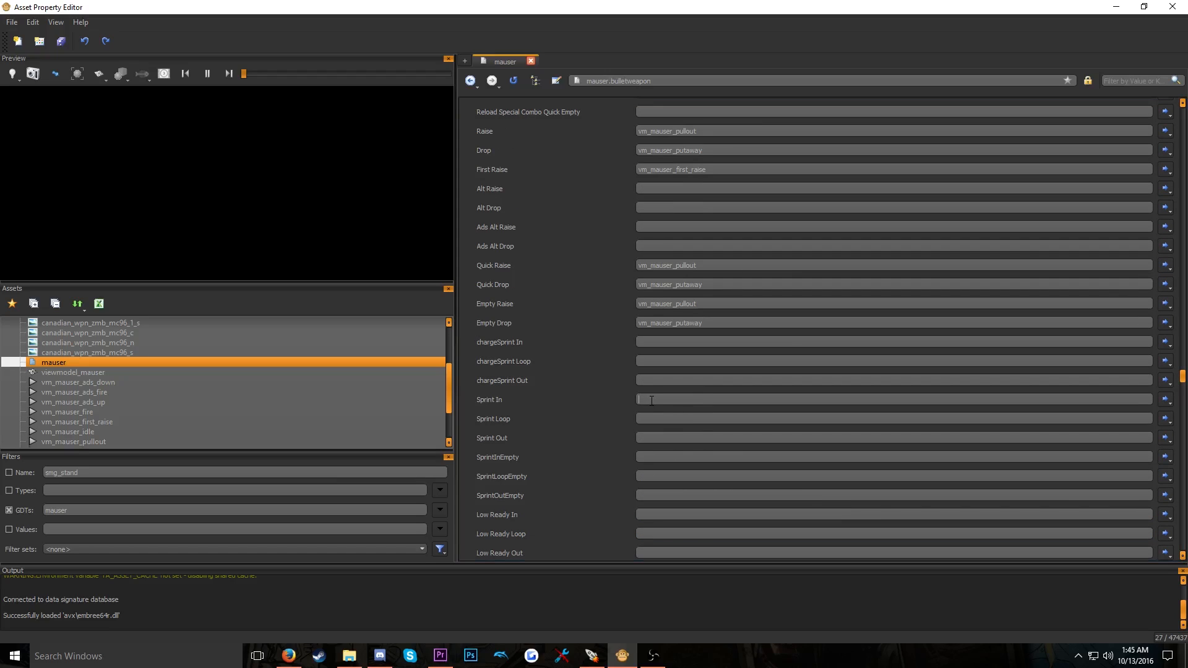
text(vm_mauser)
scroll(711, 444, down, 2)
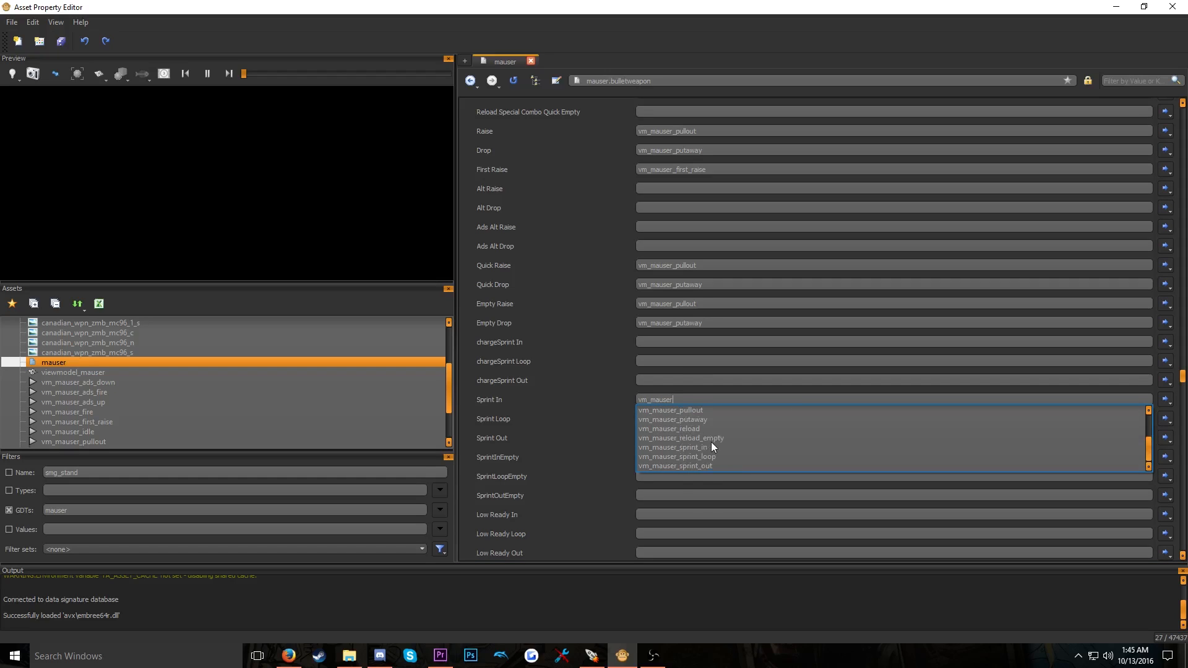
click(703, 447)
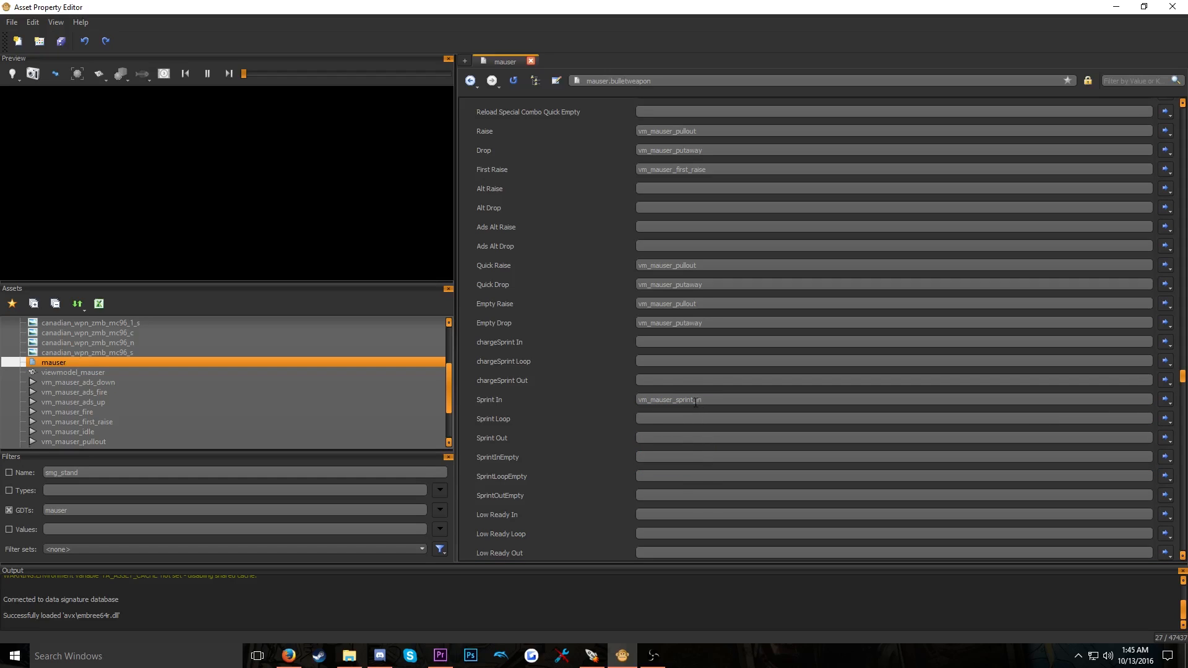
Reuse the vm_mauser_sprint prefix to set Sprint Loop to vm_mauser_sprint_loop and Sprint Out to vm_mauser_sprint_out
drag(695, 402, 606, 399)
key(ctrl+c)
click(662, 419)
key(ctrl+v)
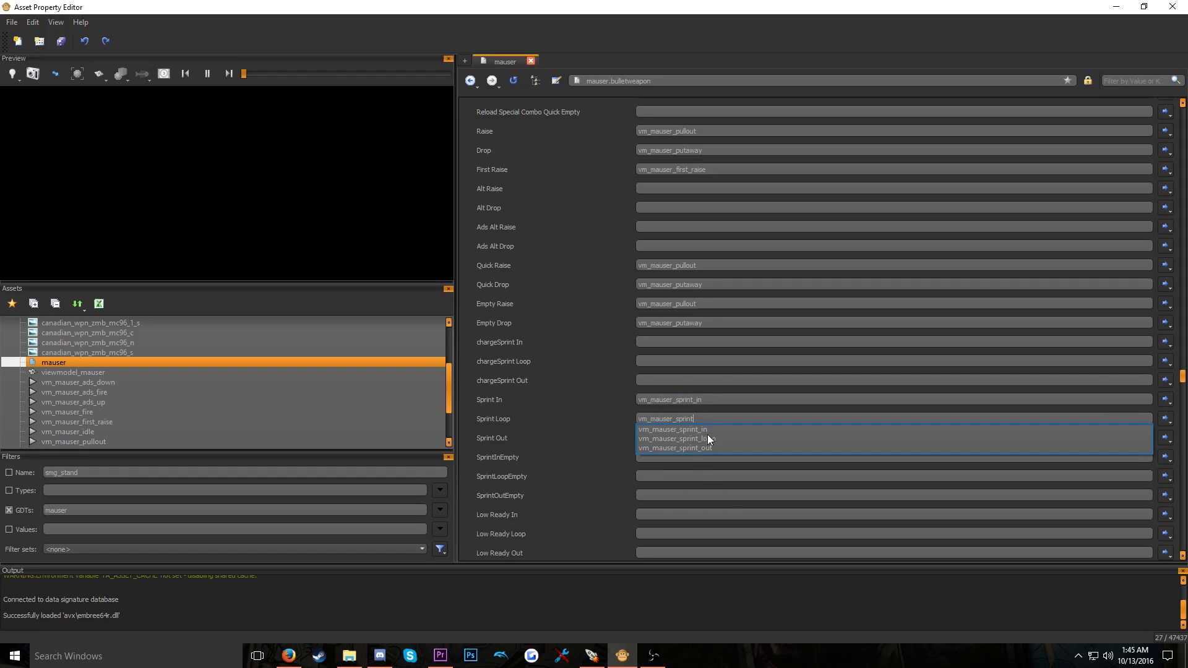
click(708, 438)
click(689, 437)
key(ctrl+v)
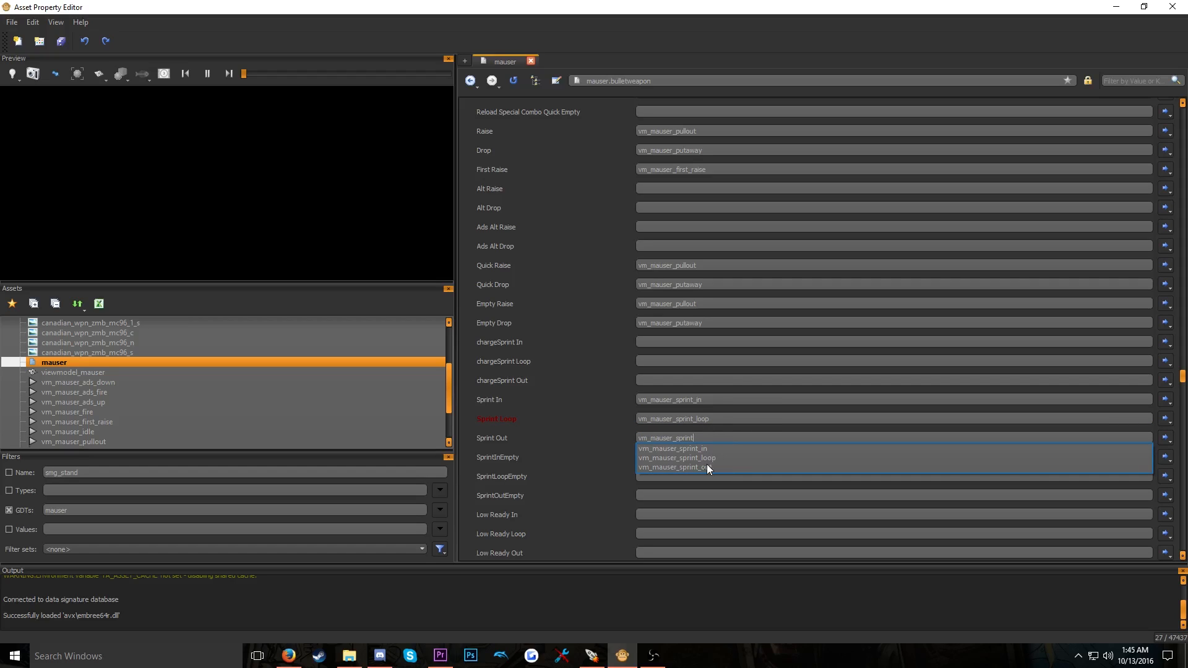
click(706, 467)
Assign the vm_mauser_ads_fire animation to the weapon's ADS Fire property
scroll(704, 463, down, 4)
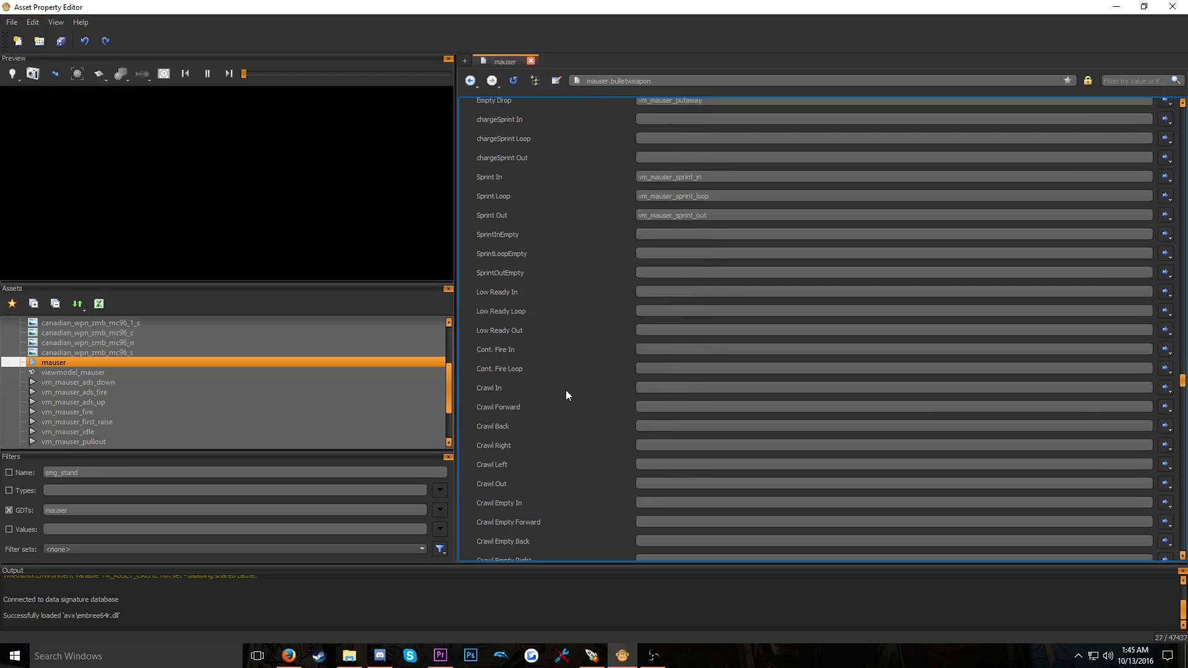
scroll(568, 392, down, 7)
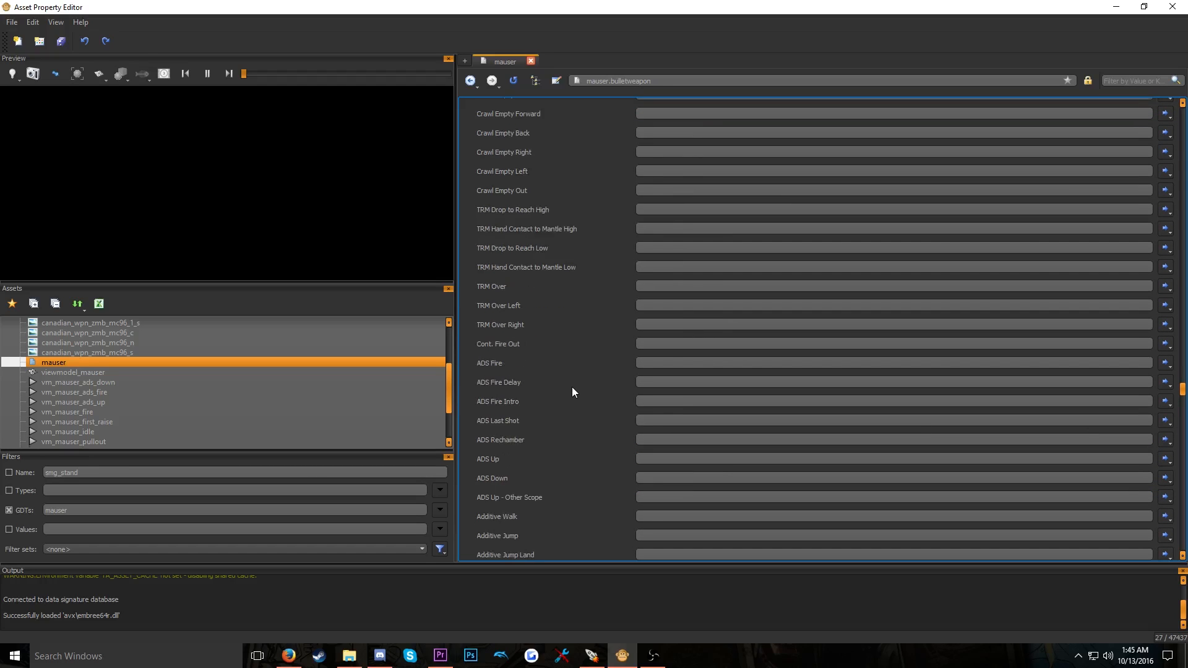
scroll(572, 388, up, 4)
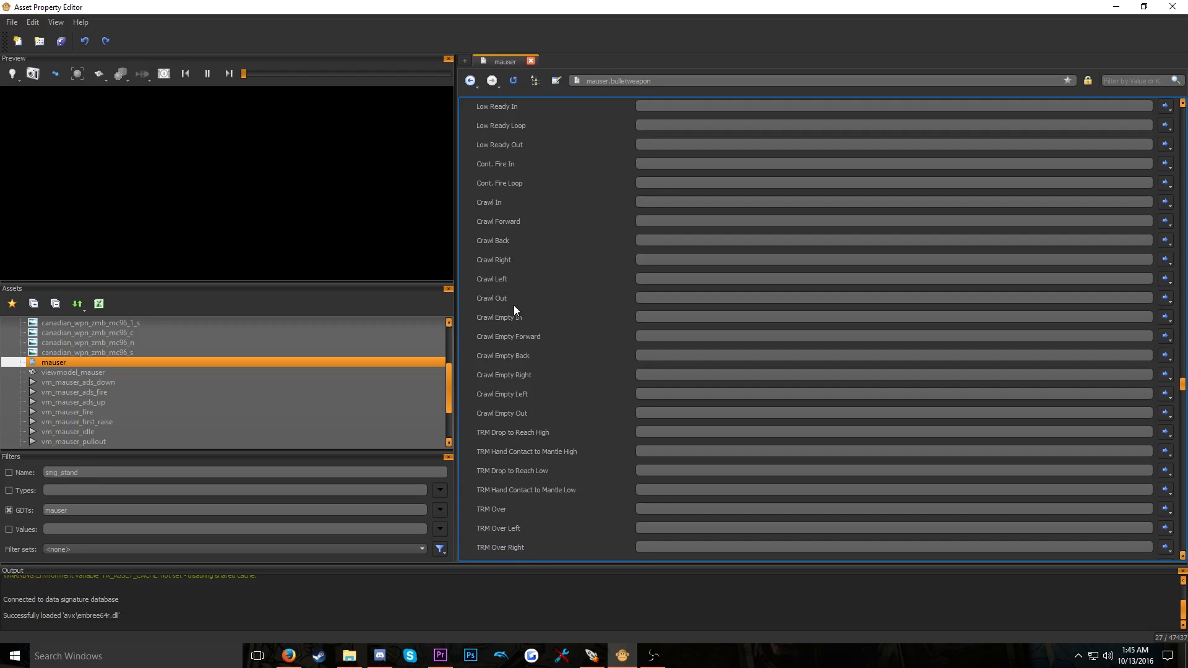
scroll(580, 250, down, 6)
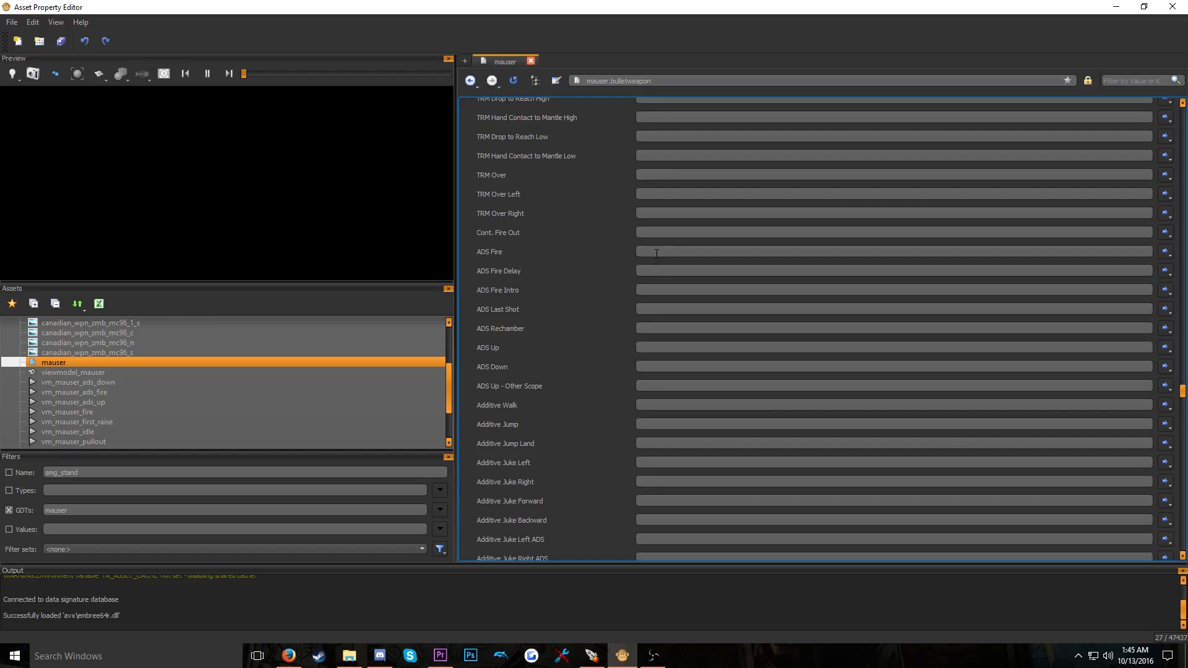
click(656, 253)
text(vm_)
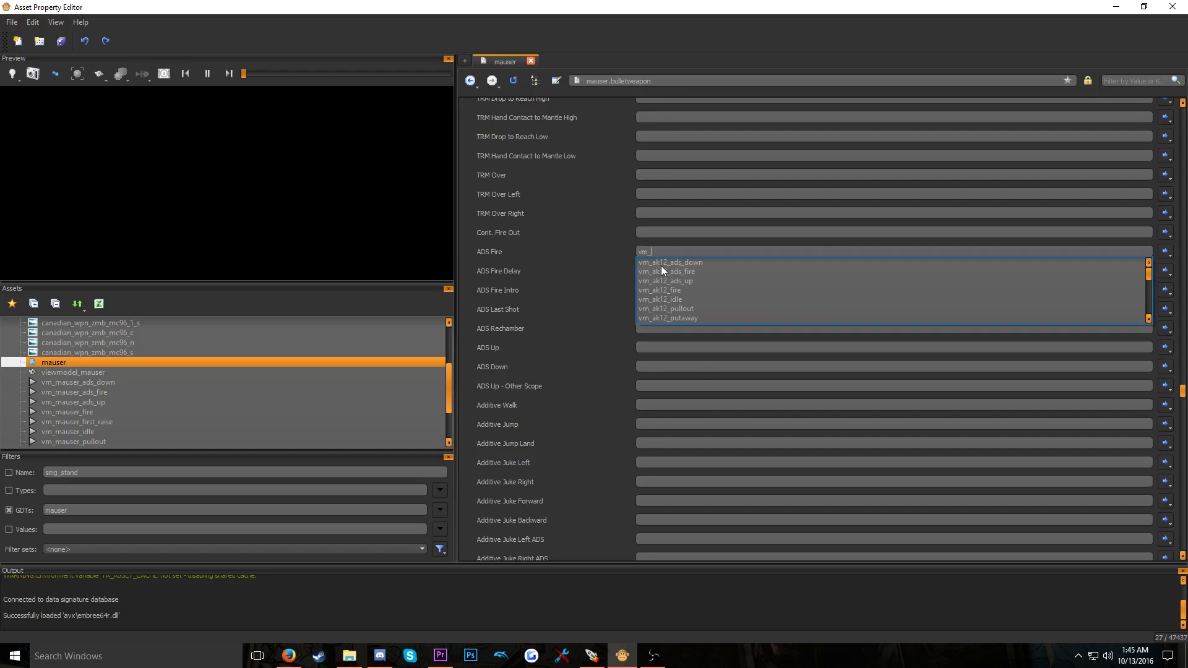
text(mausre)
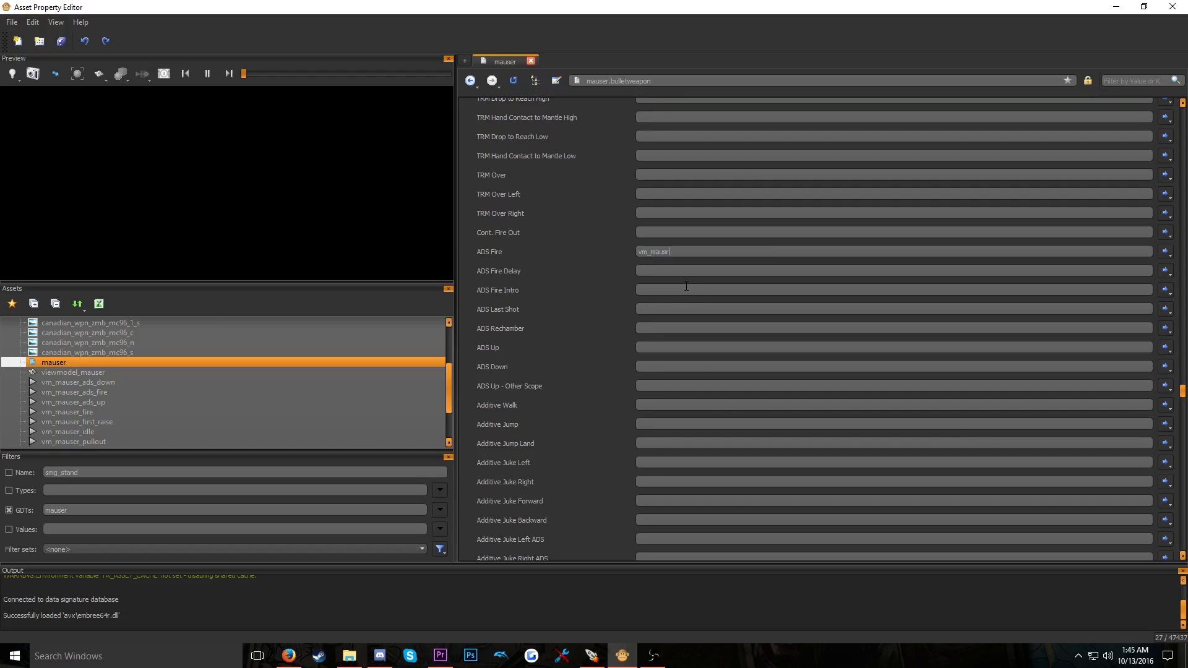
key(BackSpace)
text(er)
click(699, 272)
Copy vm_mauser_ads_fire from the ADS Fire property into ADS Last Shot
key(ctrl+a)
key(ctrl+c)
click(661, 309)
key(ctrl+v)
click(688, 319)
Set ADS Up to vm_mauser_ads_up and ADS Down to vm_mauser_ads_down
text(vm_ma)
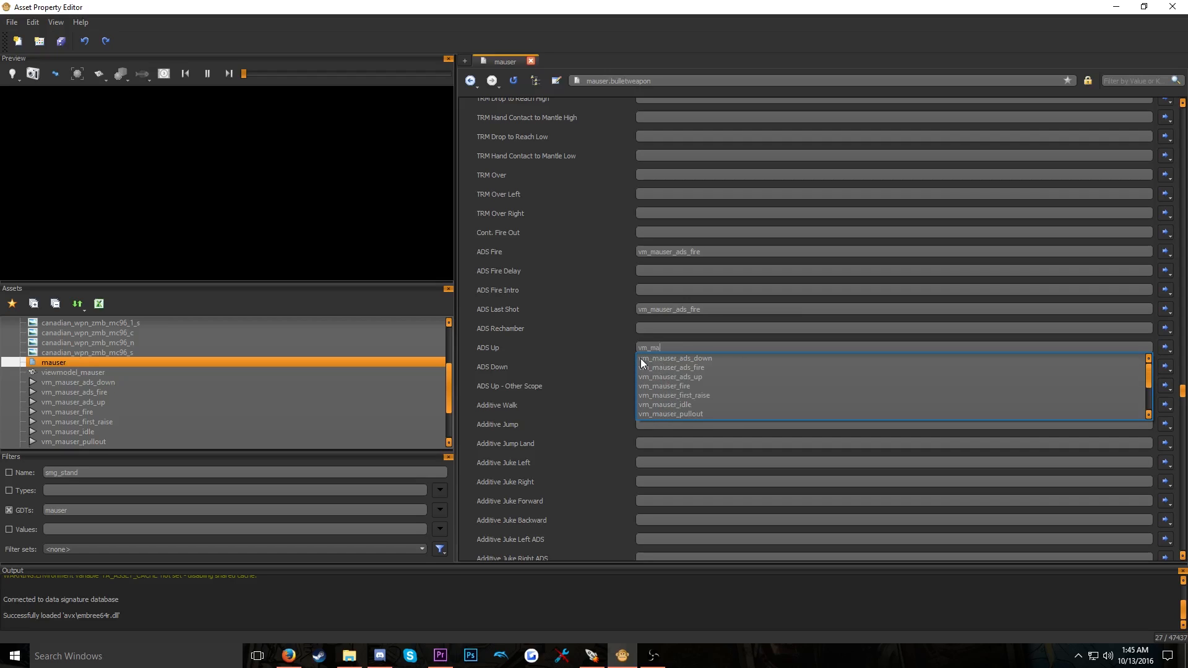
click(701, 376)
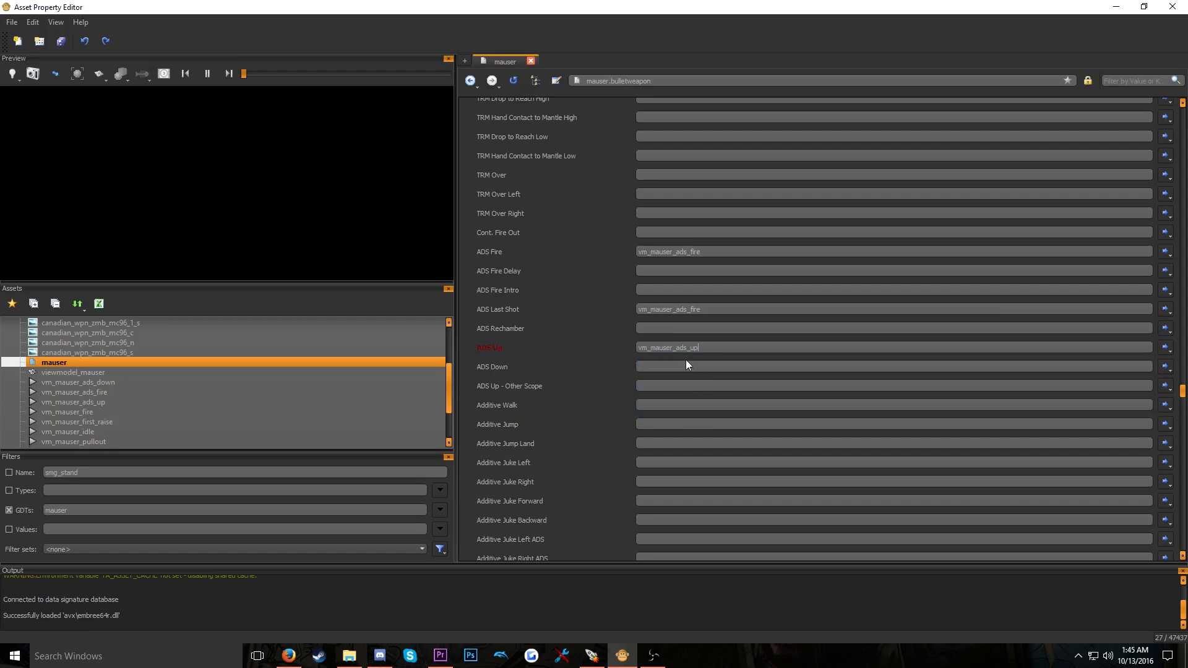
click(698, 366)
key(ctrl+v)
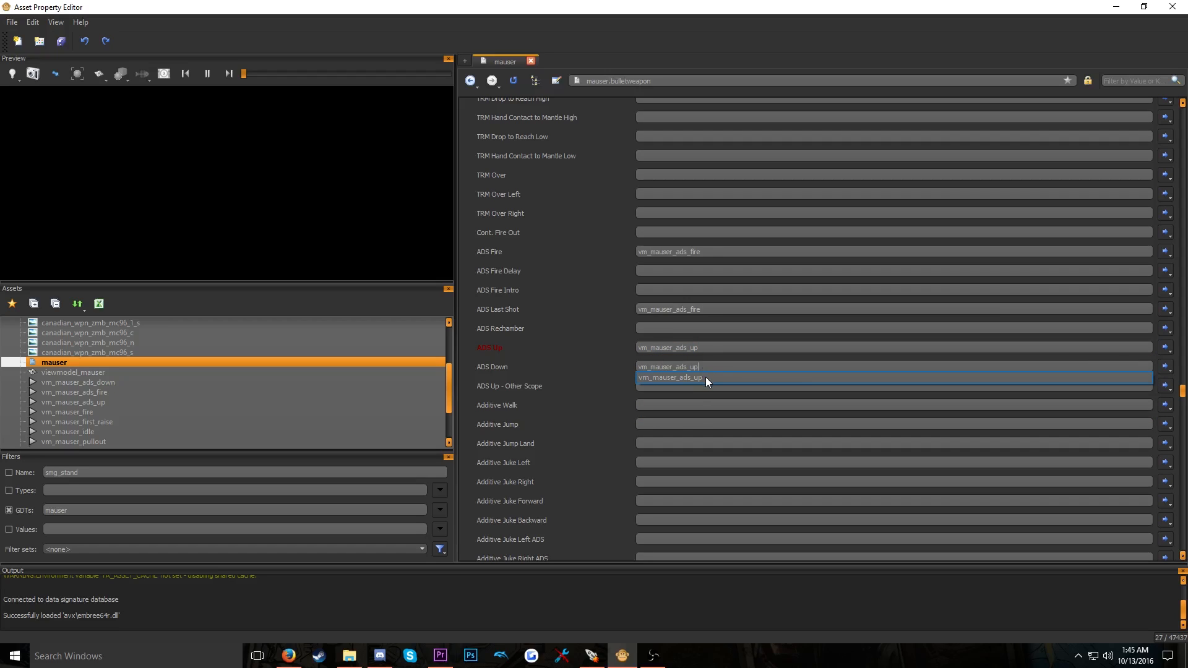
key(BackSpace)
key(BackSpace)
text(down)
click(696, 376)
Check the remaining mauser properties, then save all asset changes and close the Asset Property Editor
scroll(637, 381, down, 5)
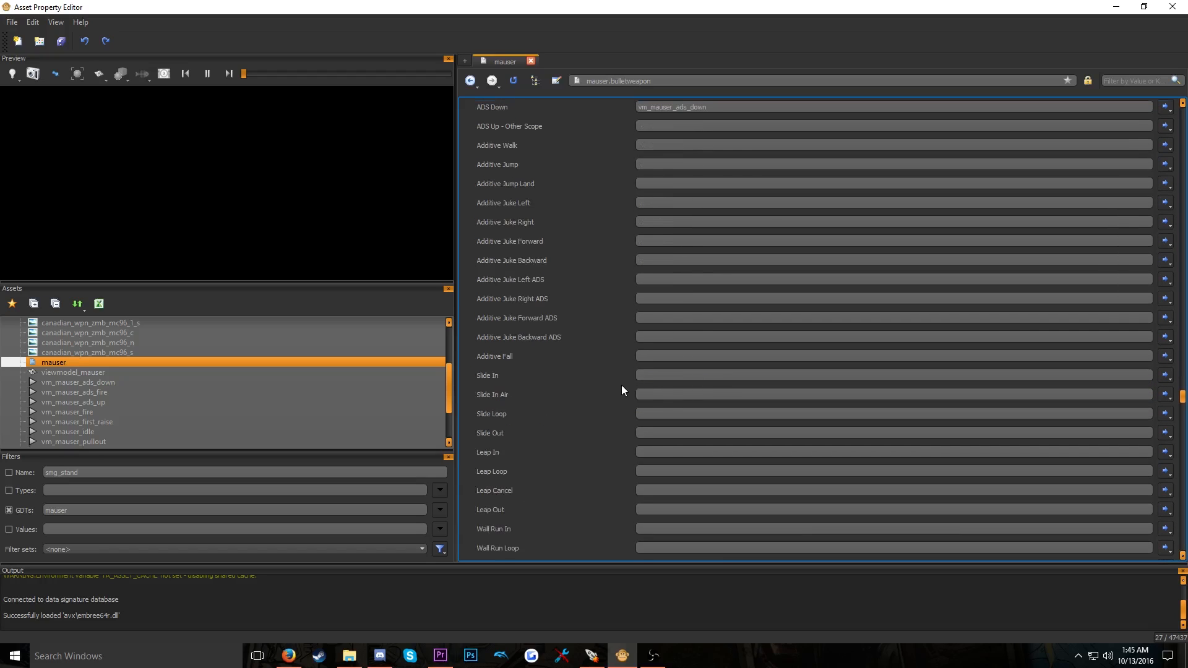
scroll(621, 385, down, 15)
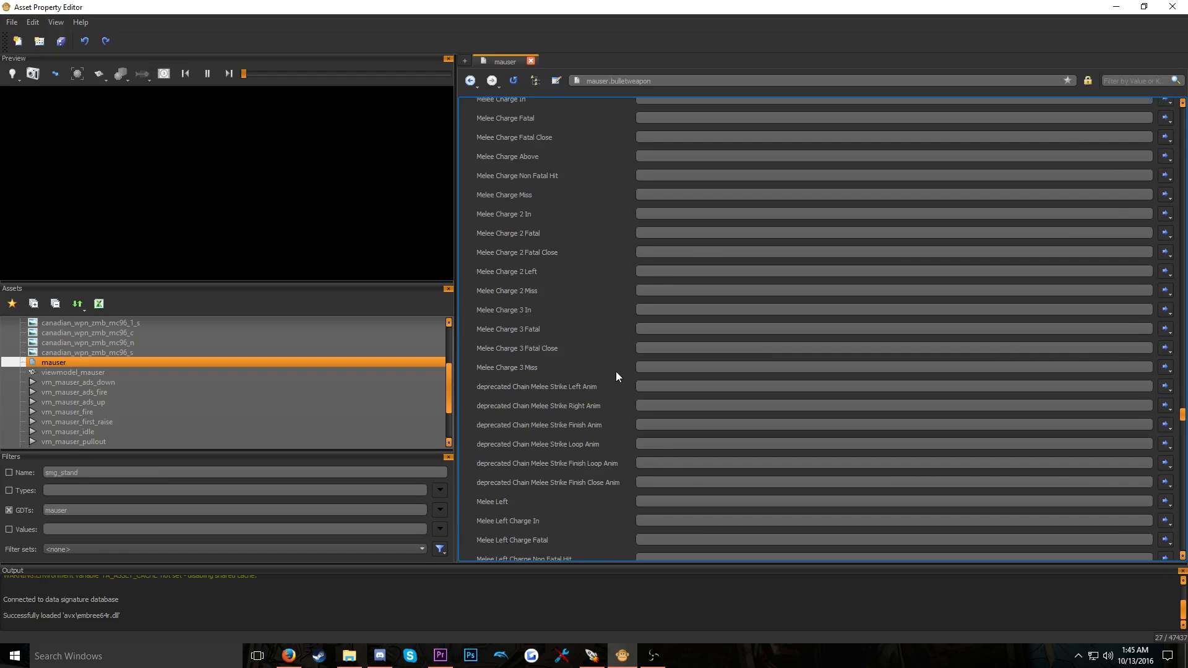
scroll(615, 374, down, 20)
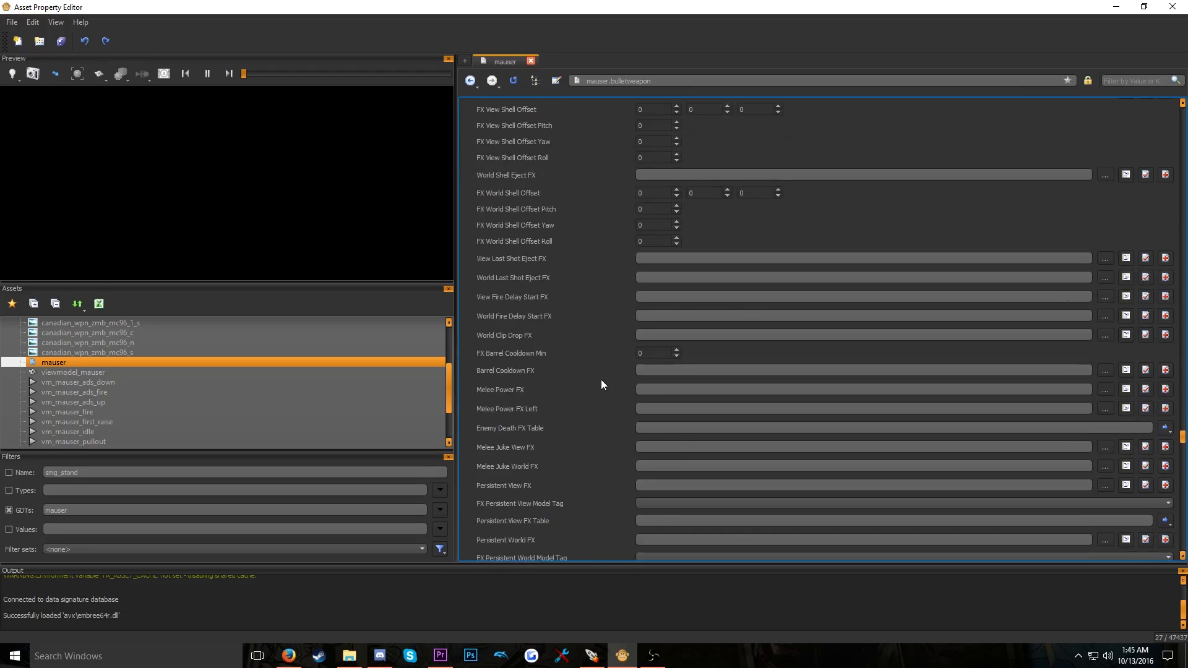
scroll(625, 347, up, 8)
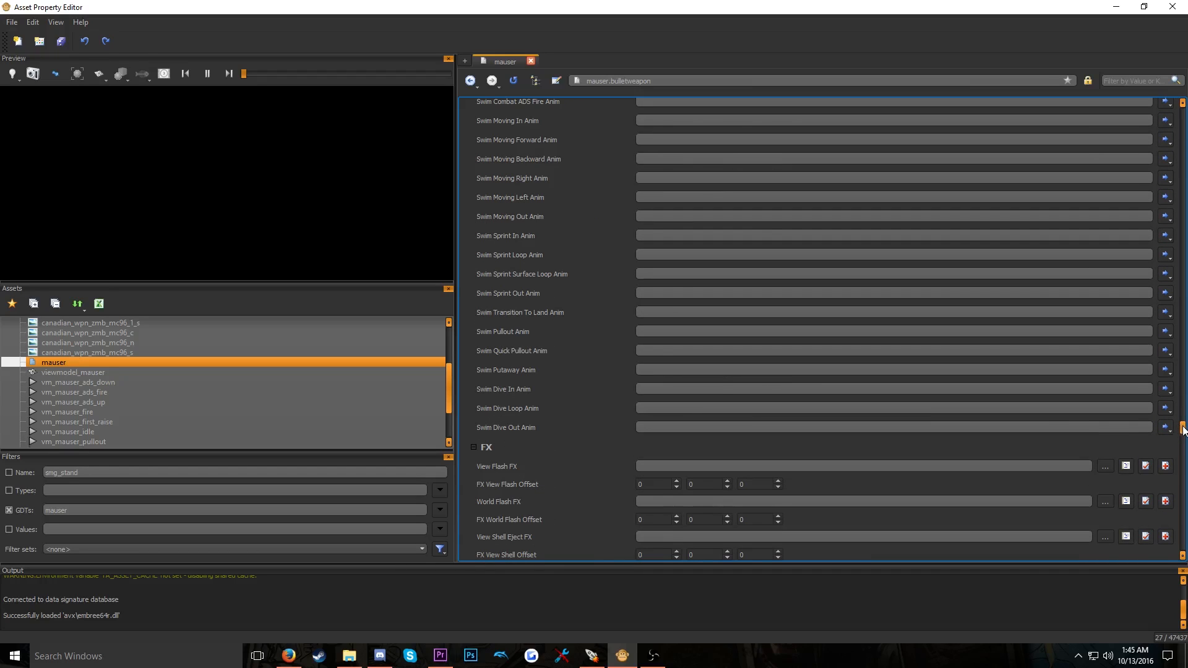
drag(1183, 429, 1173, 113)
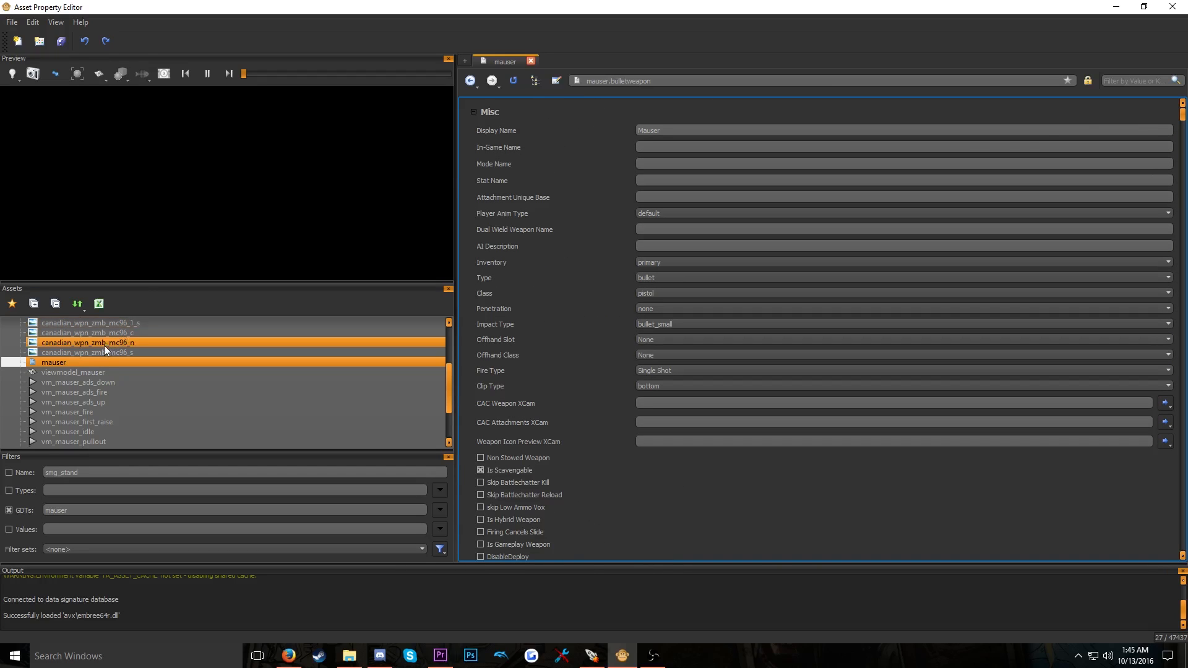
click(13, 23)
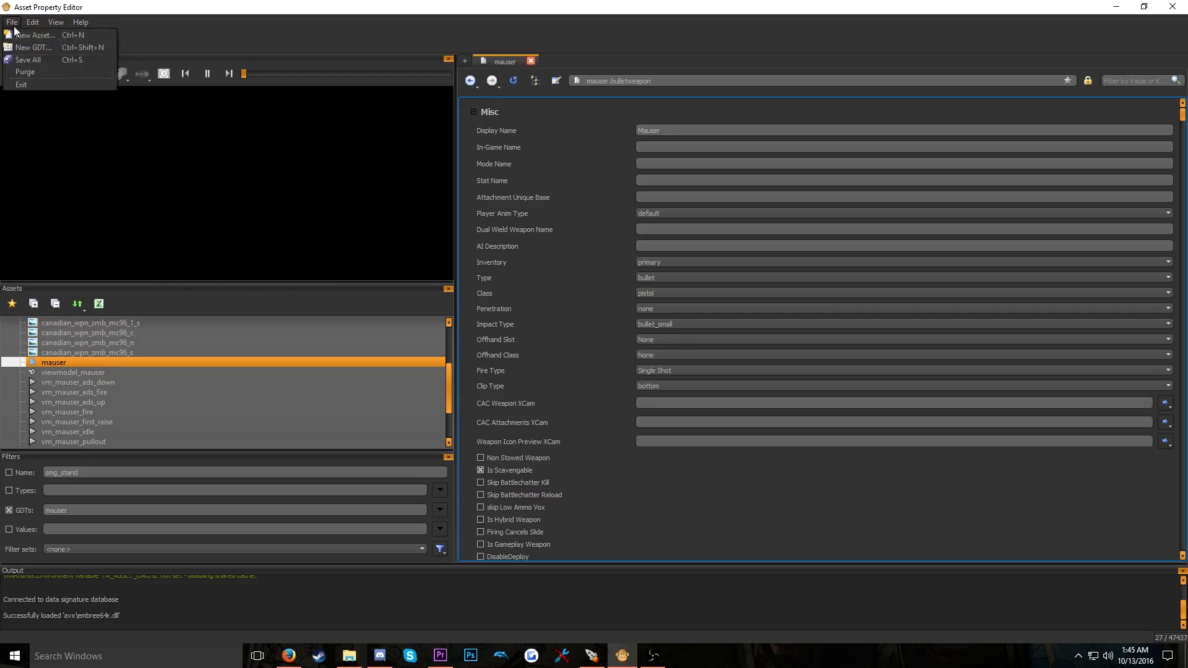
click(39, 60)
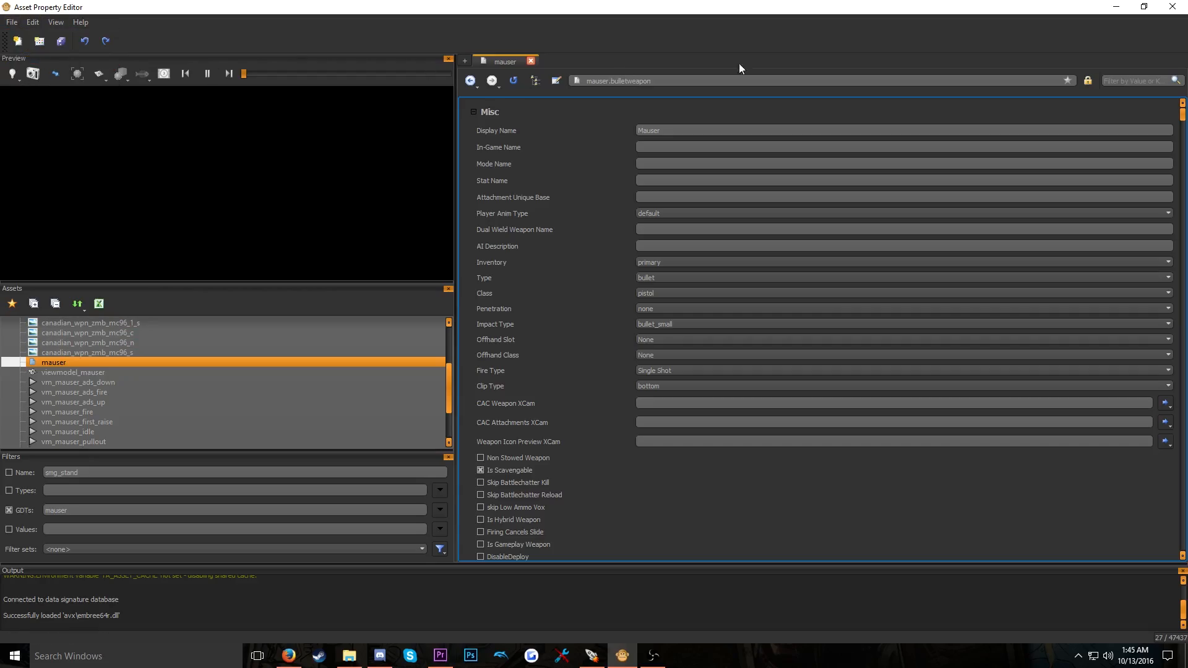
click(1172, 7)
Switch to the Black Ops III Mod Tools Launcher, mark the zm_boss map and launch Radiant
click(599, 660)
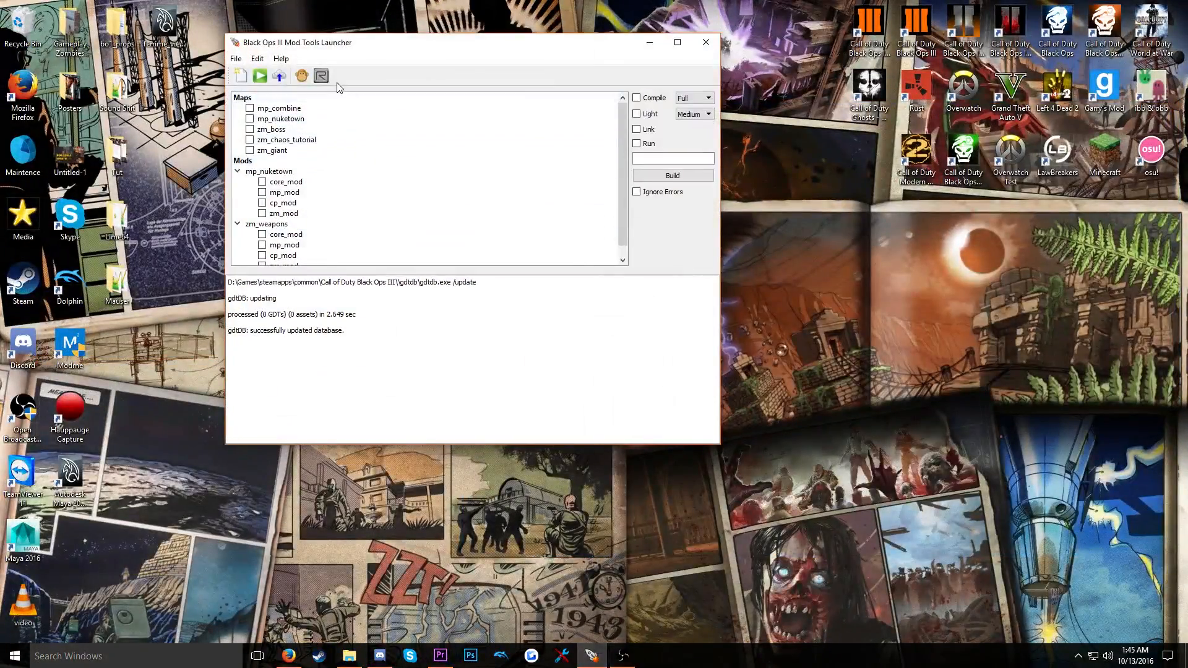
click(250, 130)
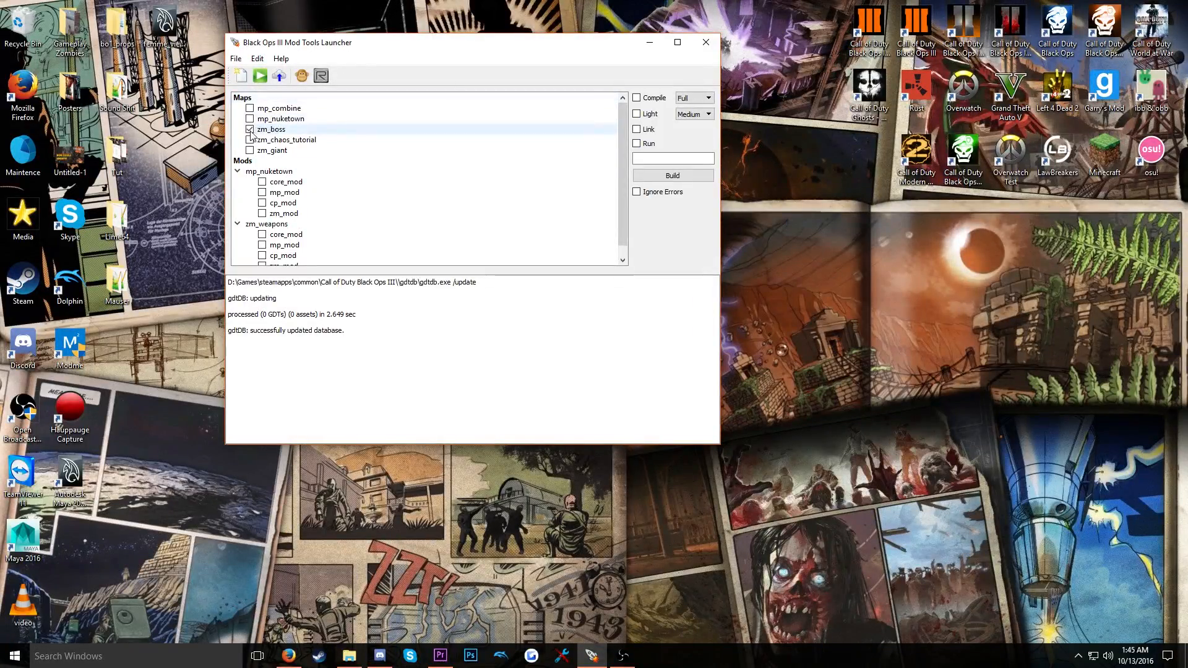
click(320, 75)
Empty the Recycle Bin, permanently deleting its items
right_click(31, 32)
click(68, 50)
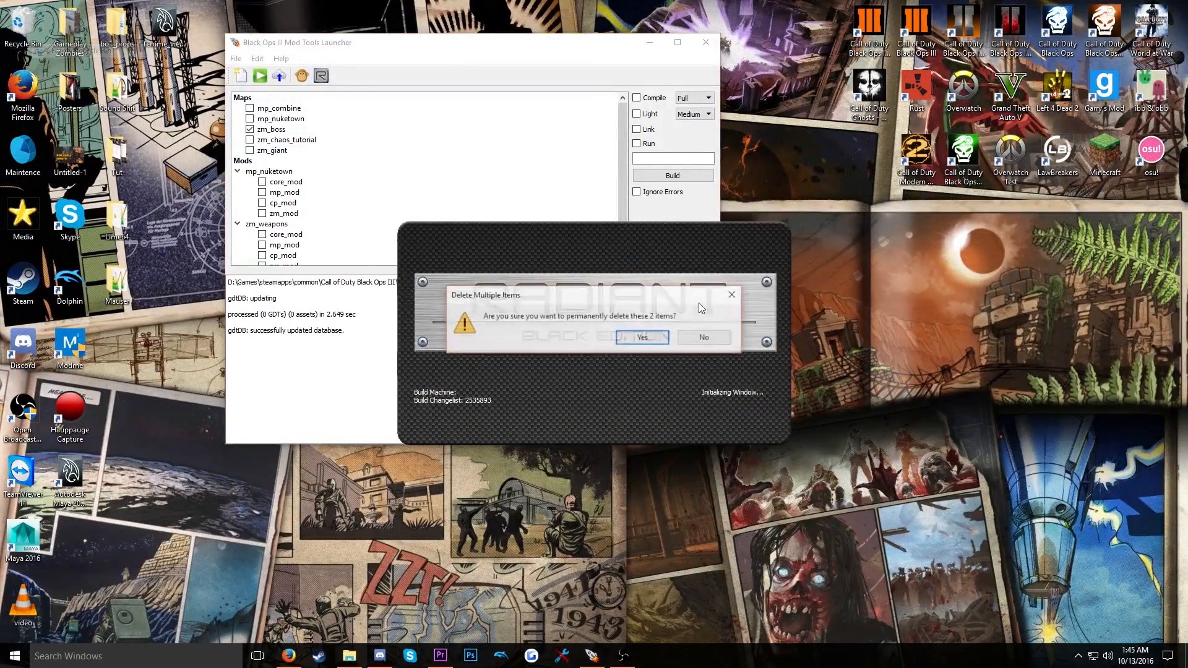
click(643, 338)
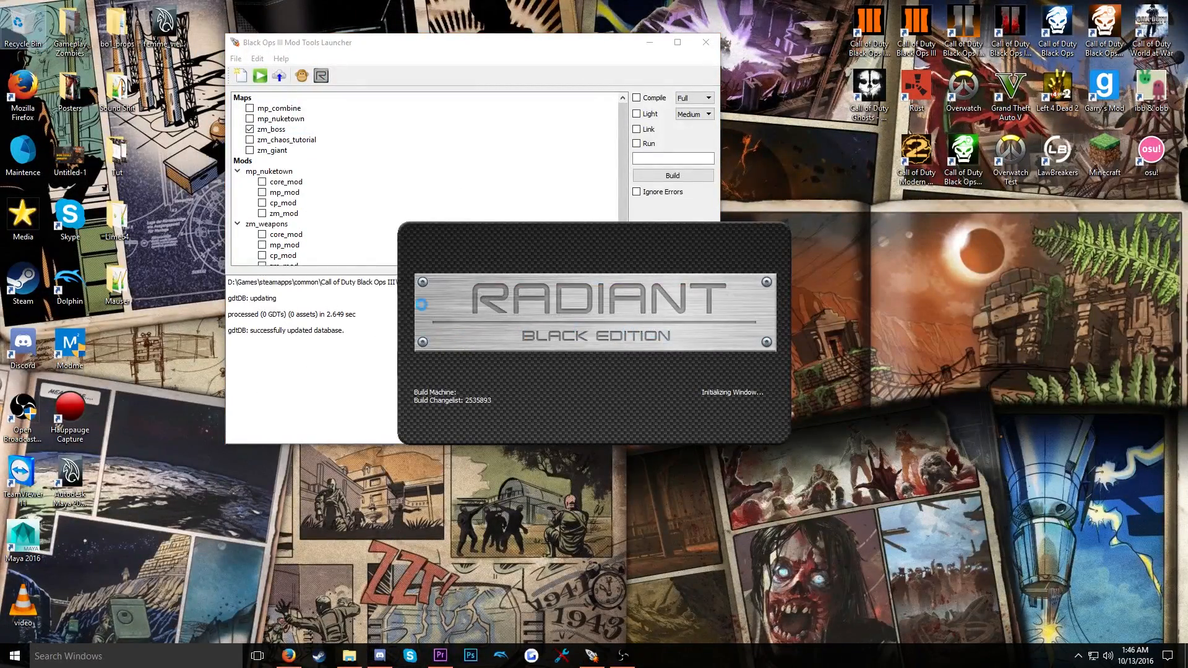
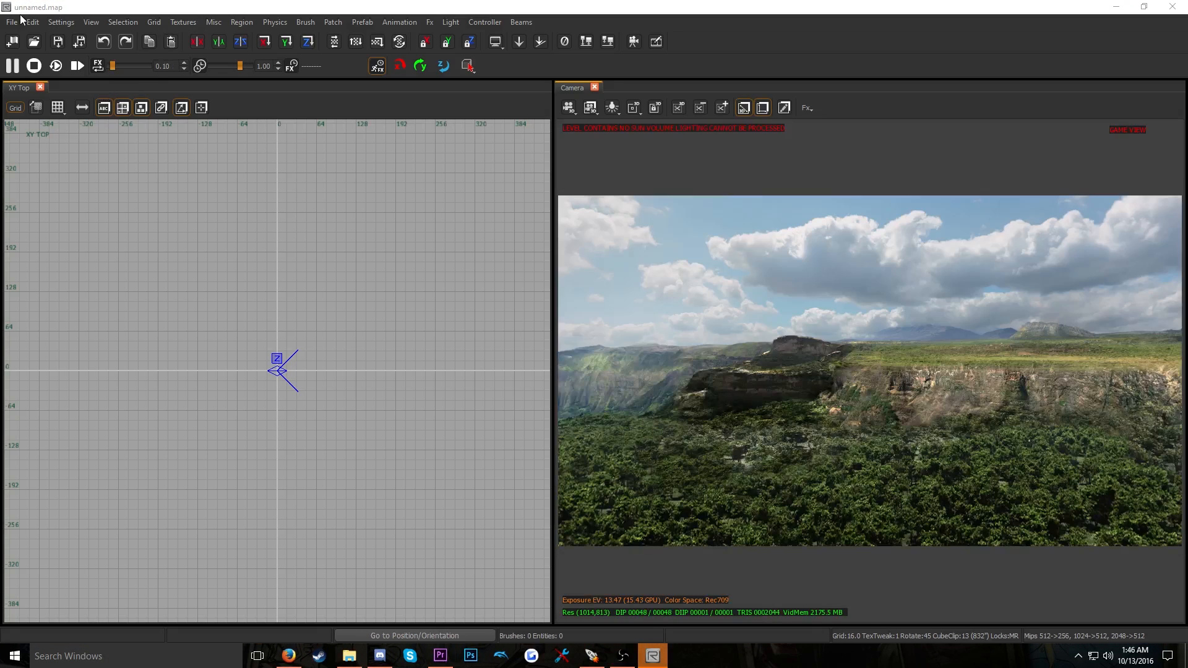
Start opening an existing map file in Radiant
click(21, 19)
click(41, 48)
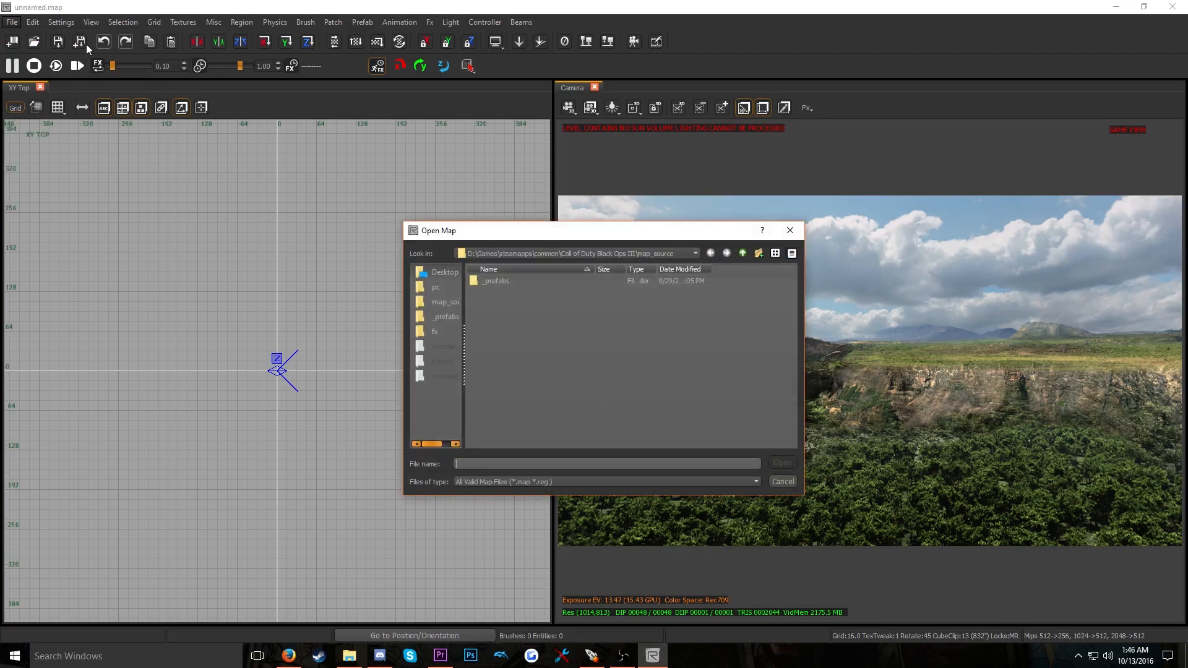
click(497, 306)
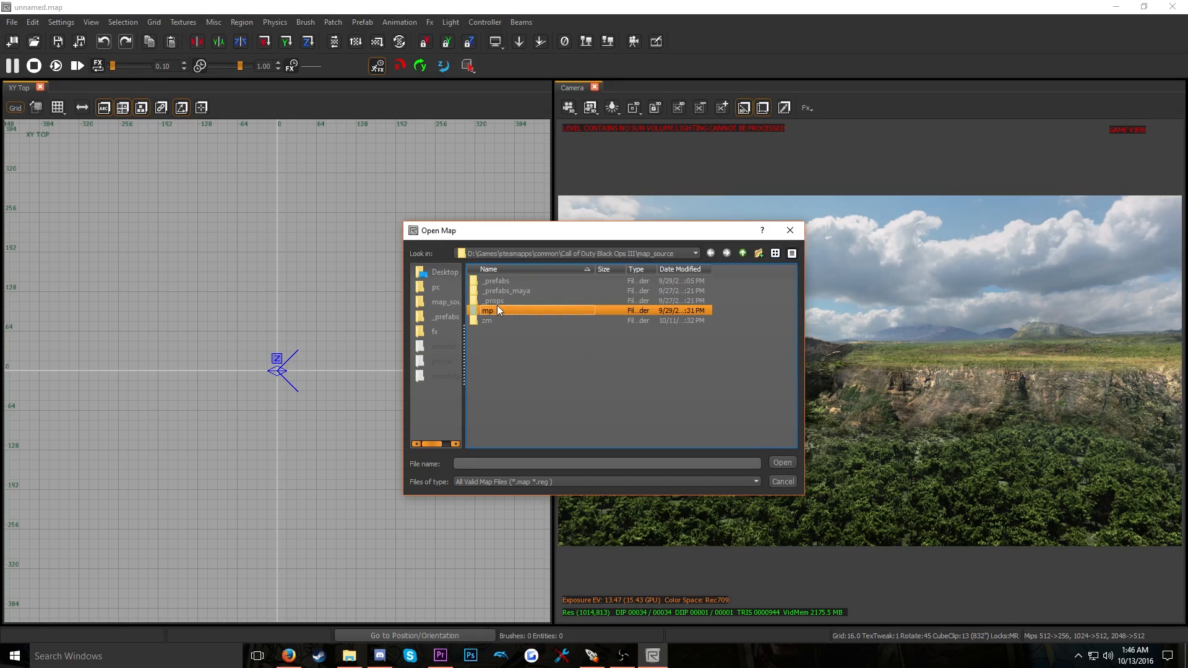
double_click(496, 305)
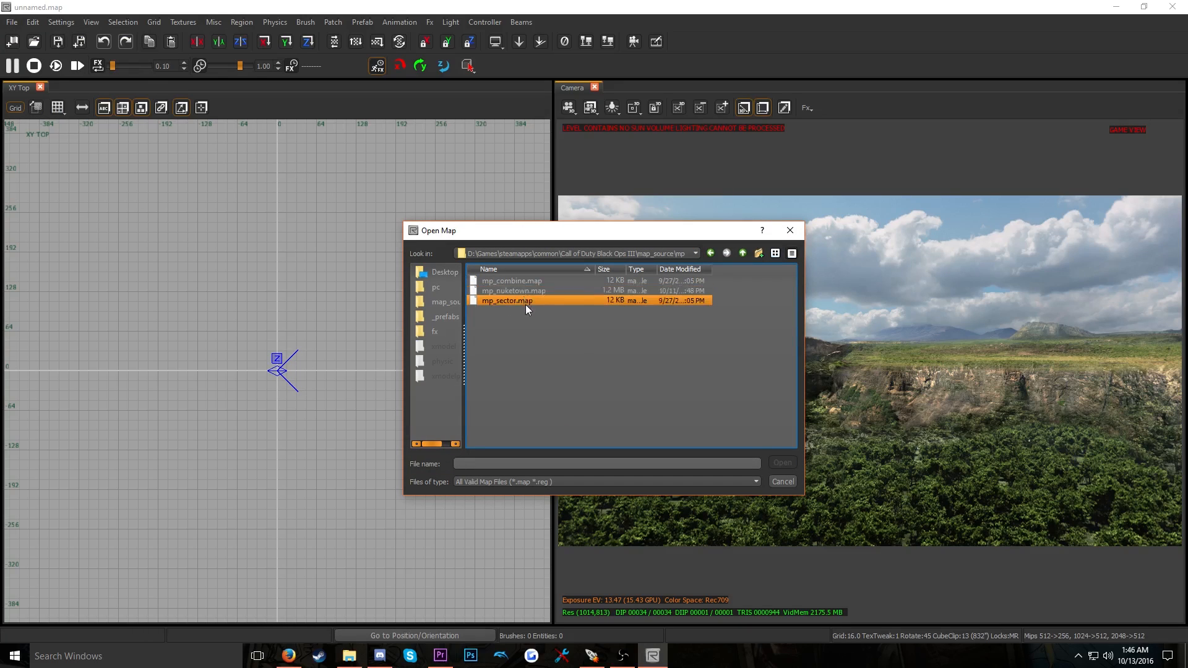
click(711, 253)
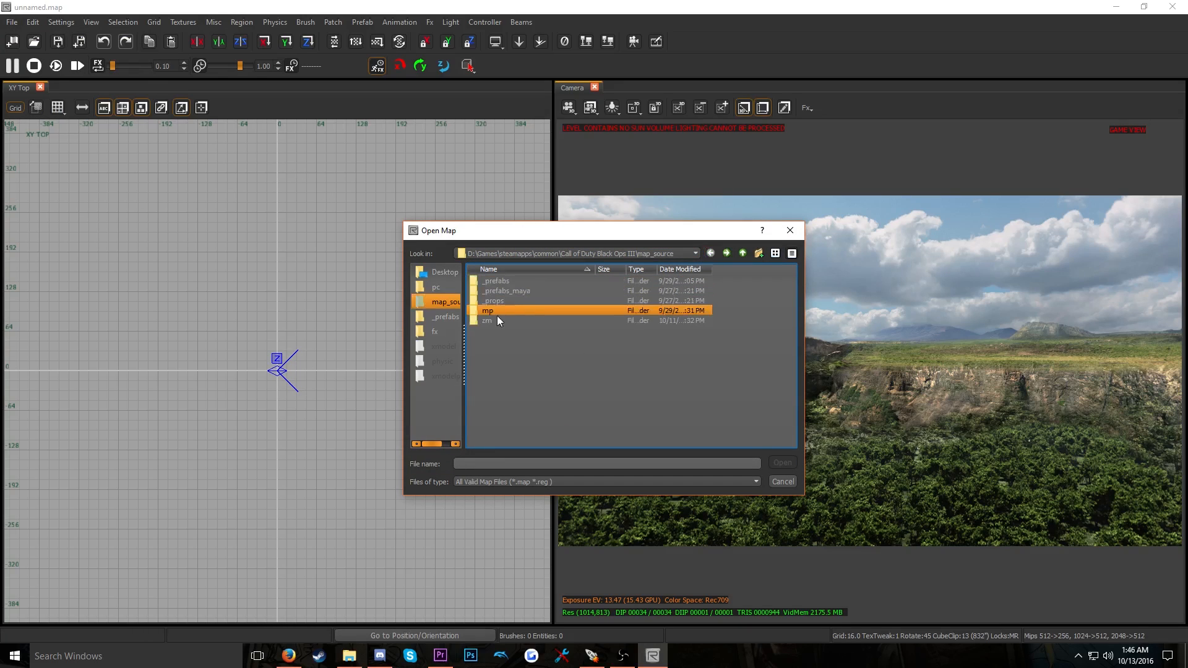
Open zm_boss.map from the zm folder inside map_source
click(494, 320)
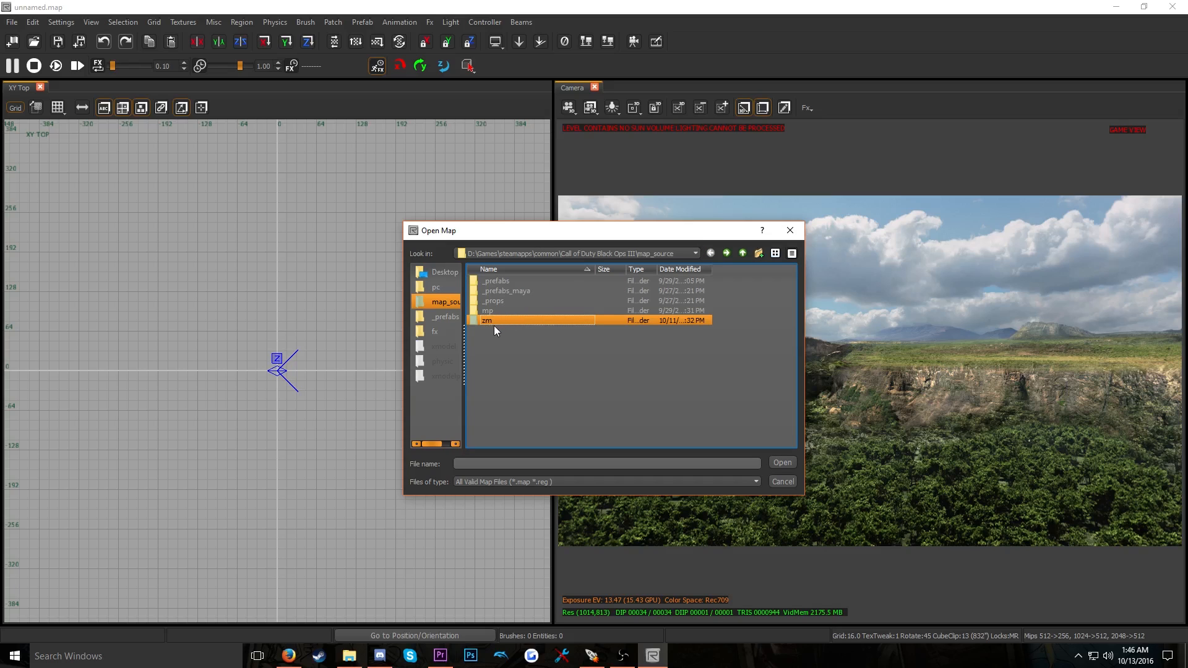
double_click(493, 321)
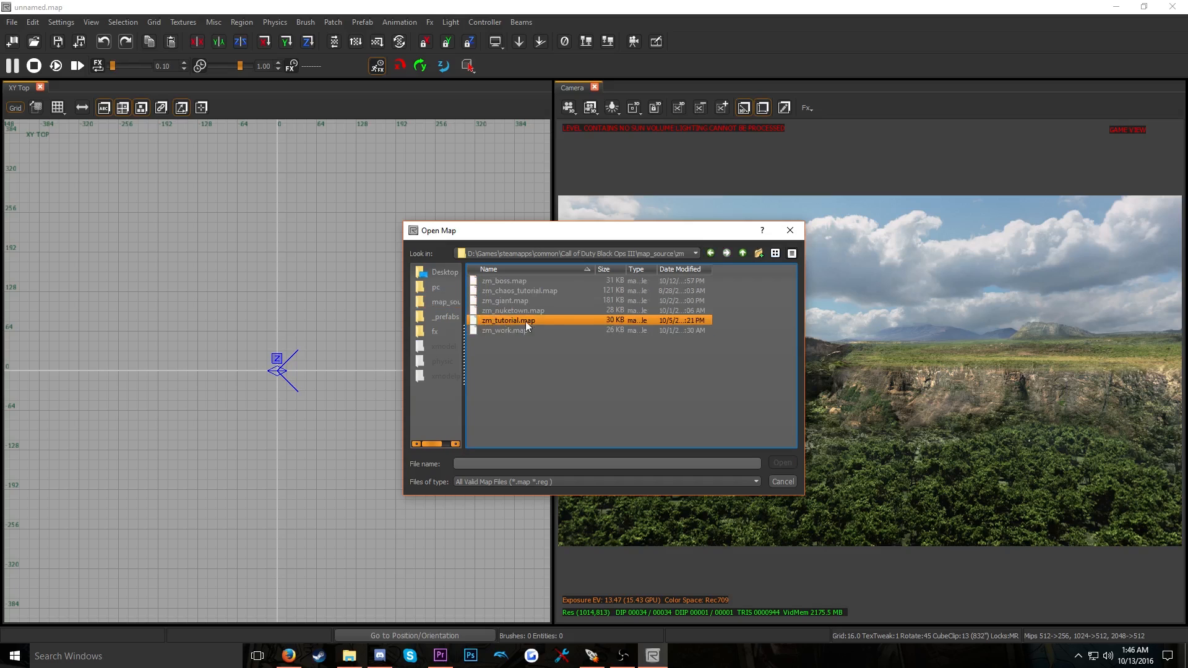
double_click(524, 282)
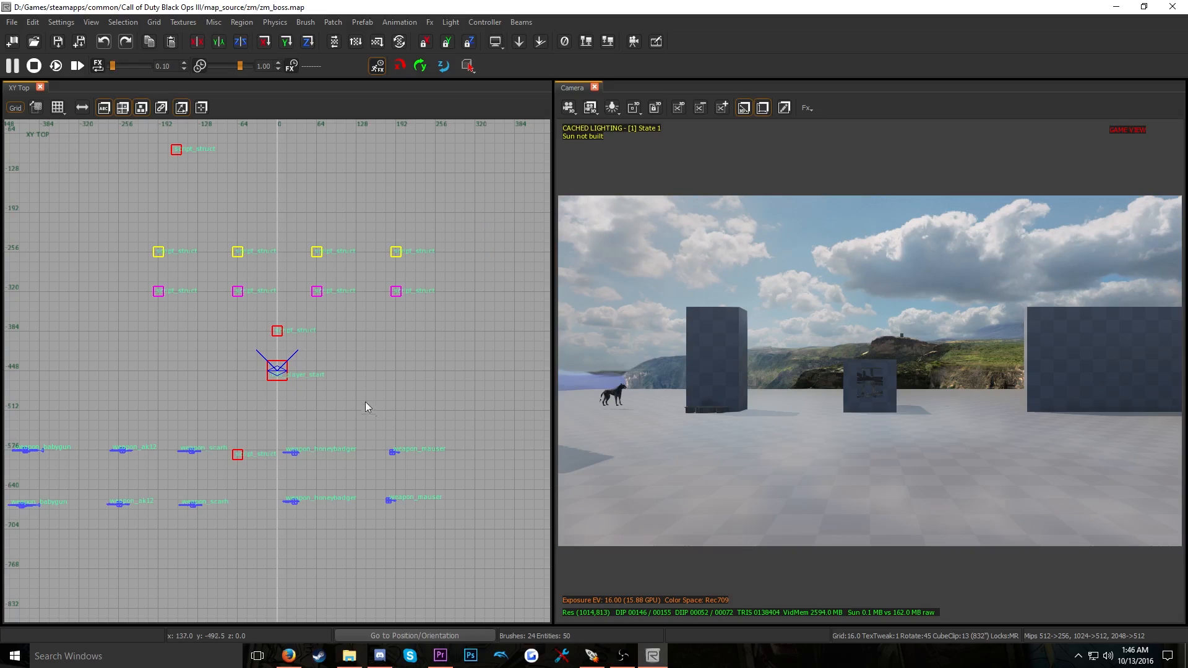
Bring up the entity browser and expand its Weapon category to reach the mauser entity
scroll(368, 405, down, 3)
scroll(365, 408, up, 1)
right_drag(395, 376, 311, 375)
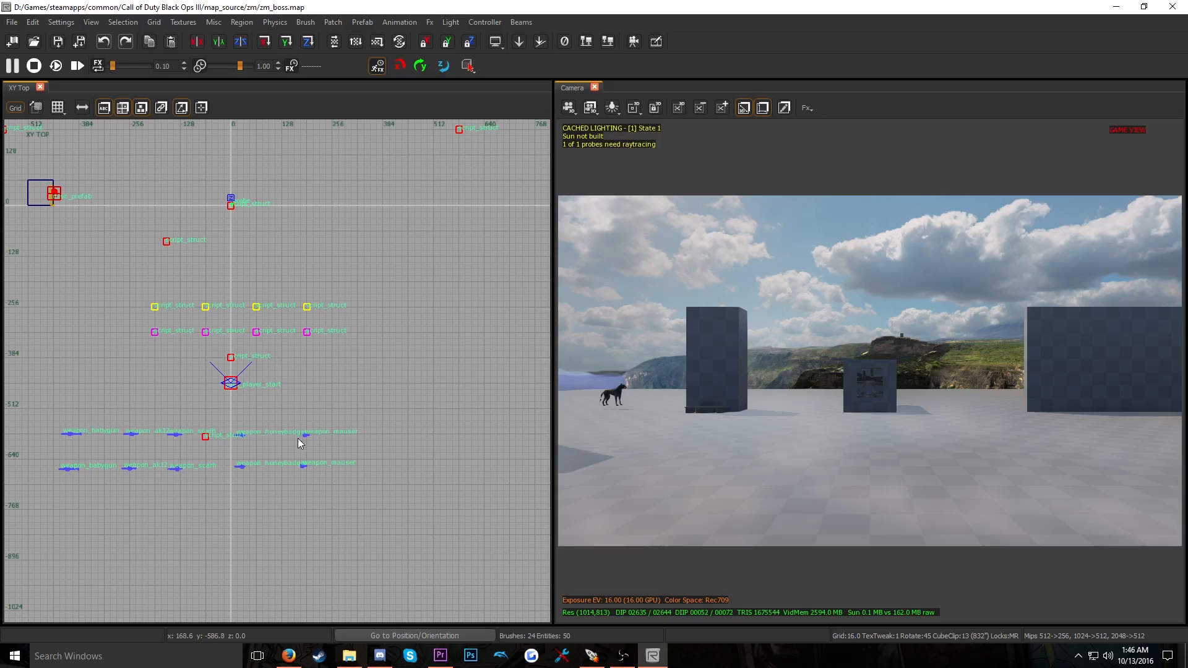
scroll(352, 431, down, 1)
right_drag(352, 431, 376, 425)
right_drag(344, 381, 279, 333)
key(b)
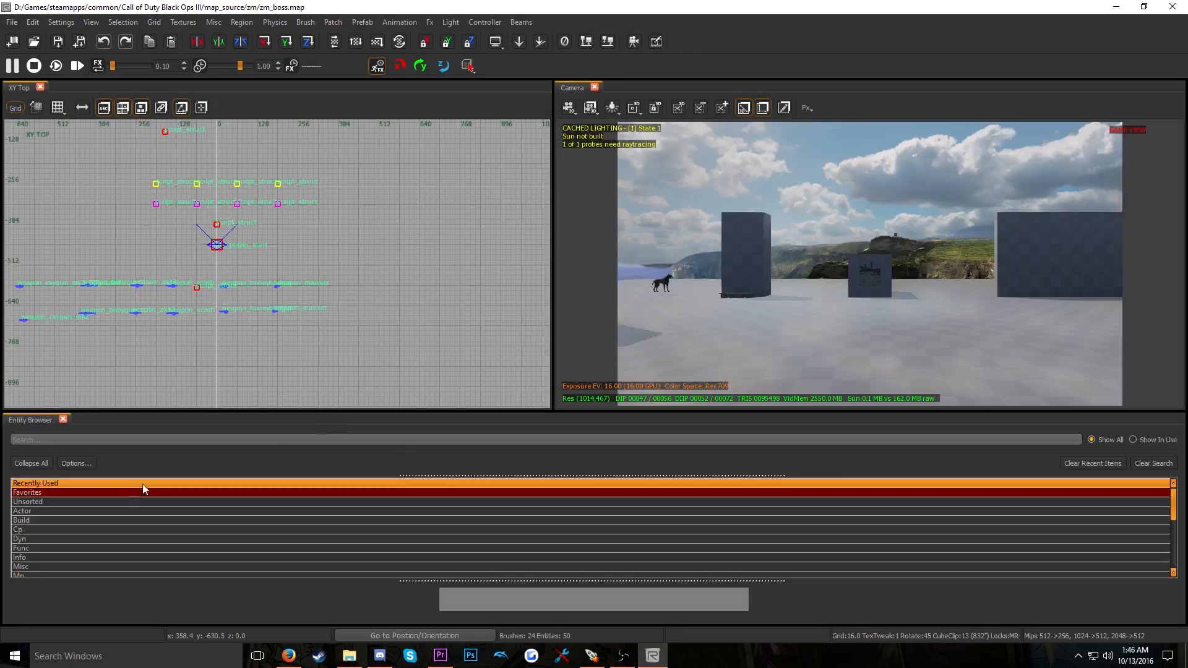
scroll(105, 542, down, 2)
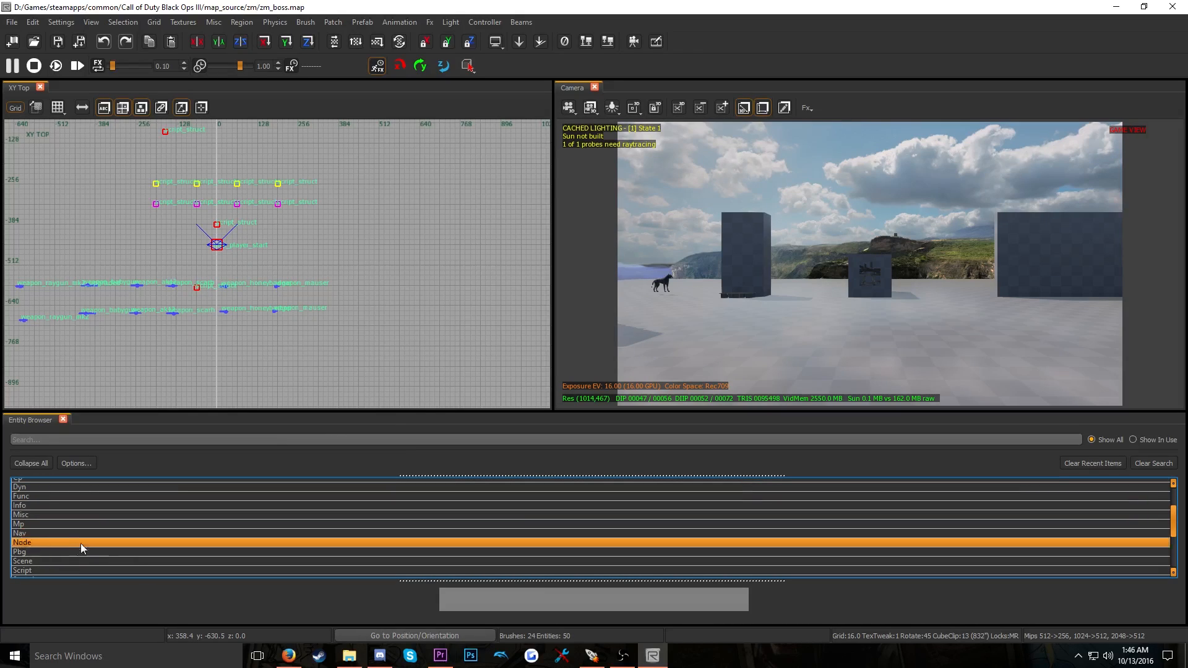
scroll(73, 548, down, 3)
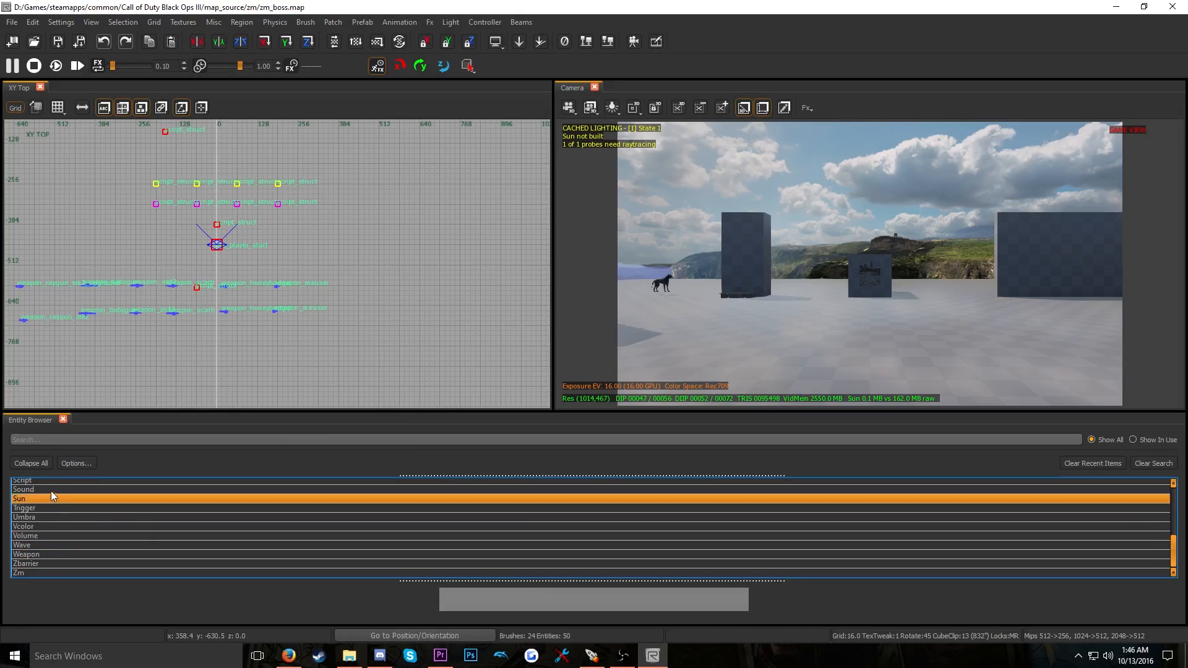
double_click(44, 566)
scroll(54, 538, down, 3)
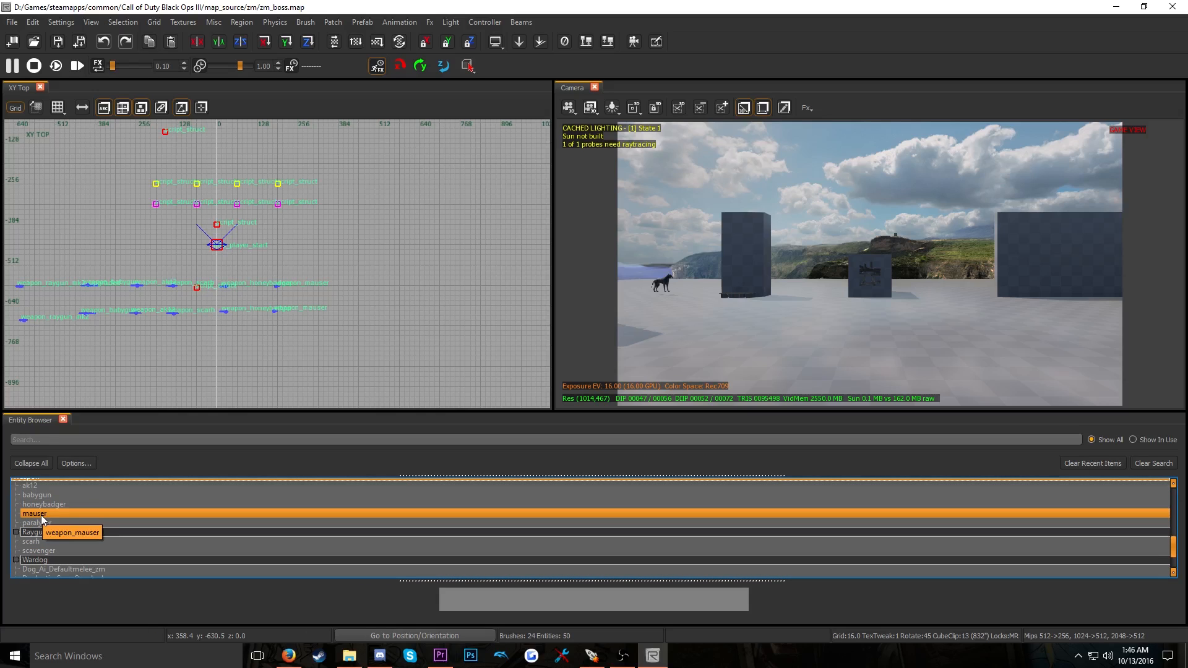
Select both mauser weapon models standing in the map and delete them
right_drag(786, 349, 575, 346)
right_drag(858, 328, 764, 326)
click(858, 329)
shift+click(883, 308)
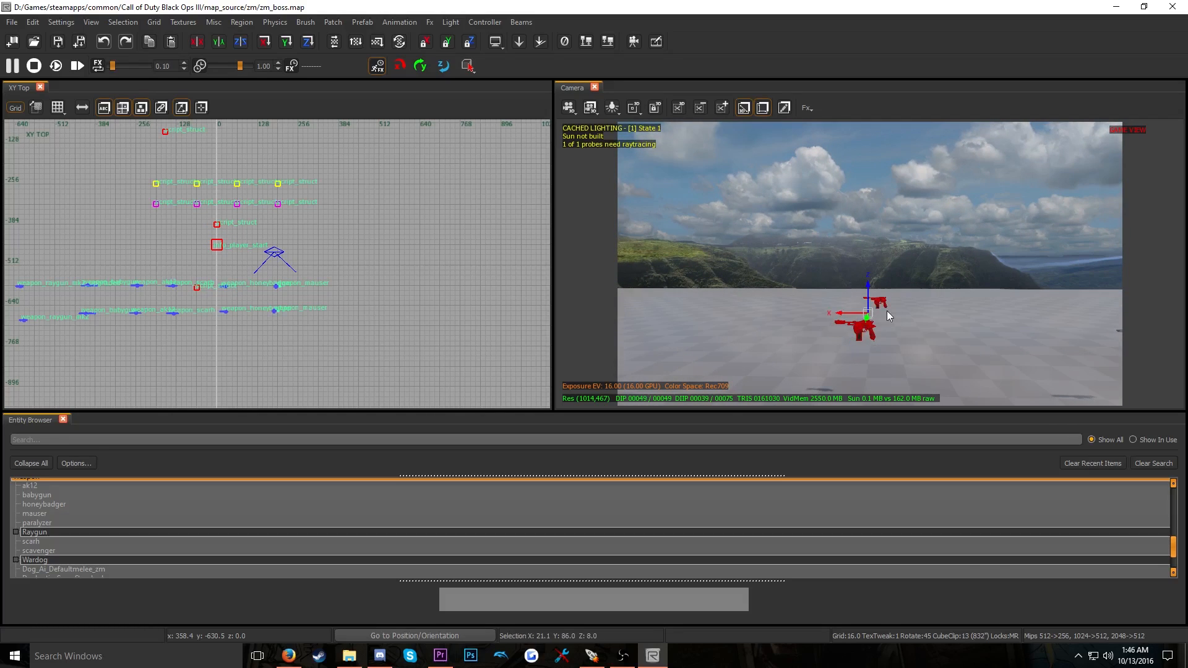
key(Delete)
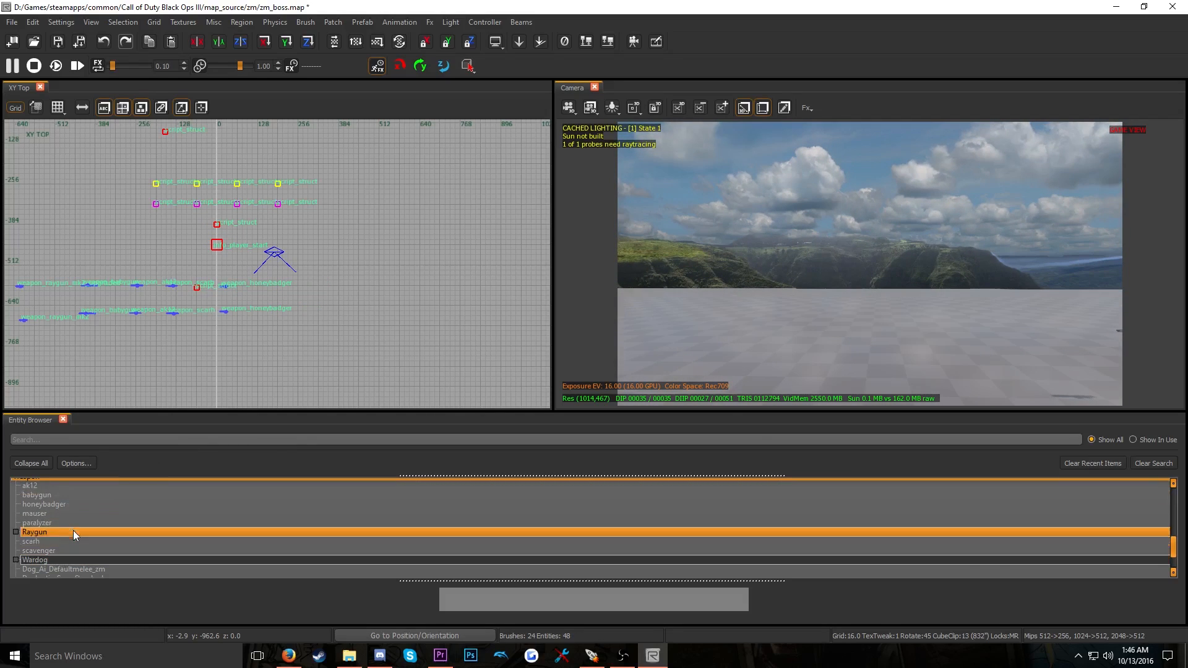
Place a mauser weapon entity in the map and move it beside the honeybadger, at about X 129, Y -575, Z 57.5
click(39, 514)
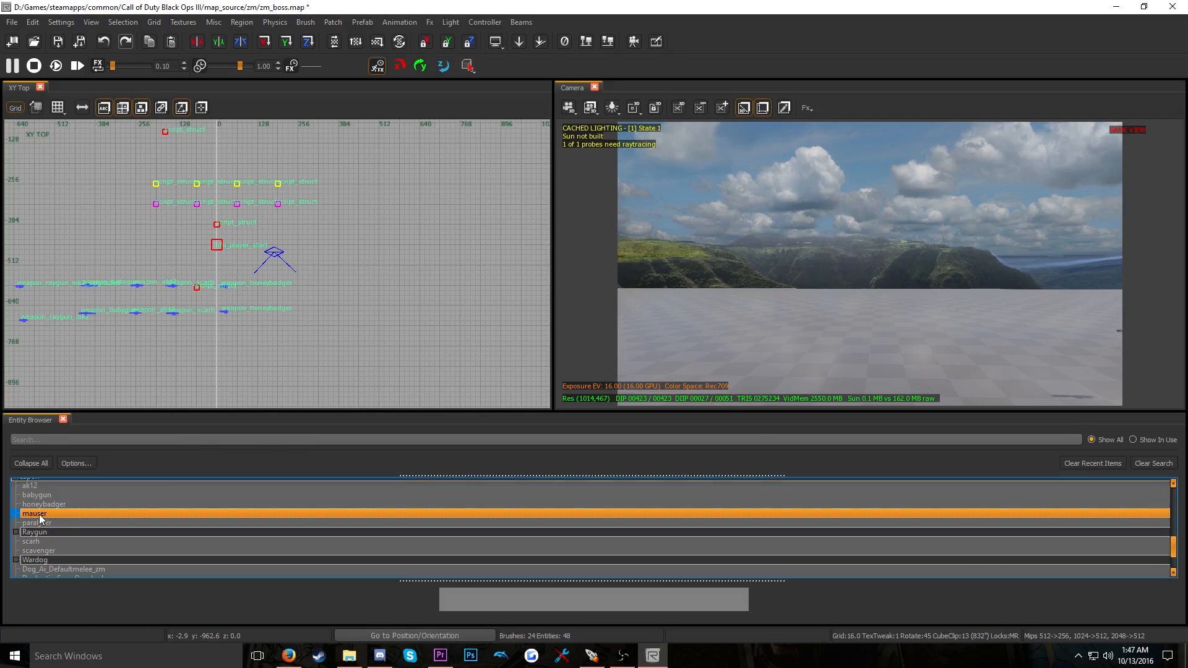
drag(36, 517, 329, 288)
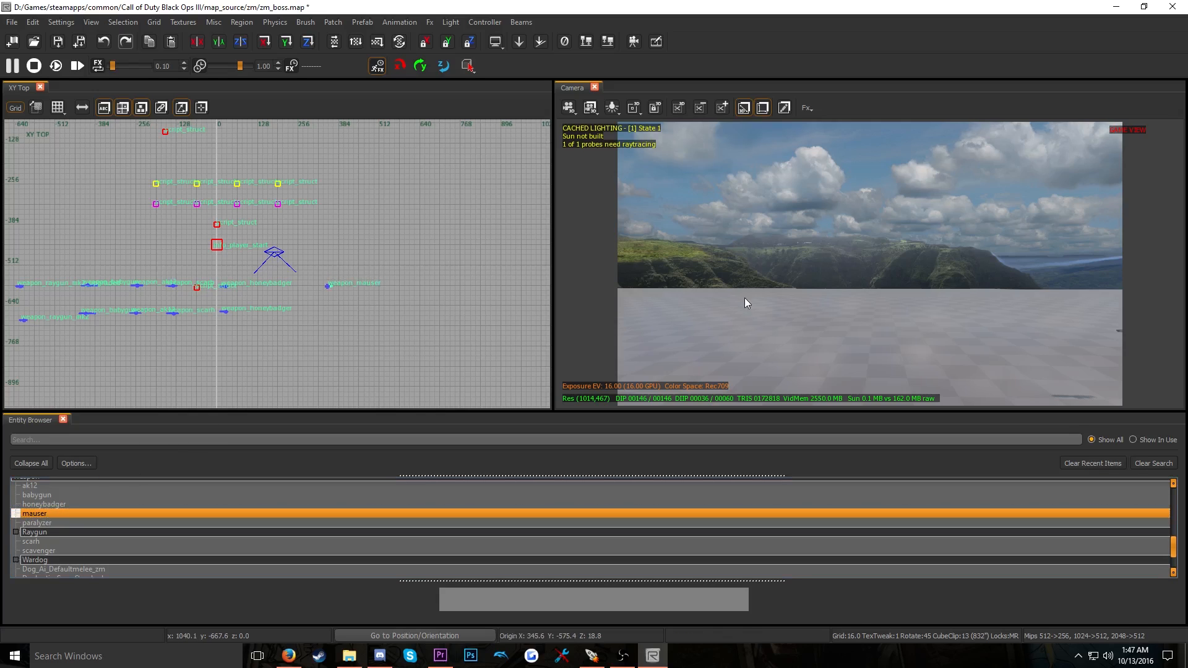
mouse_move(744, 296)
right_down()
mouse_move(804, 303)
mouse_move(740, 279)
right_up()
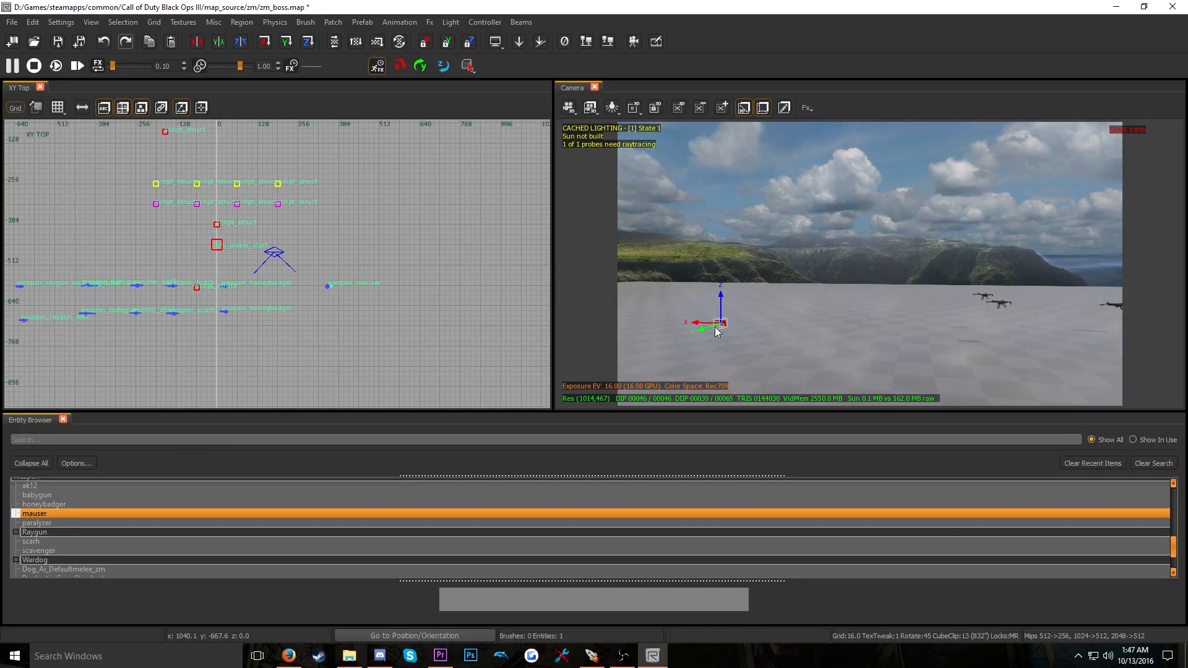
drag(697, 326, 898, 271)
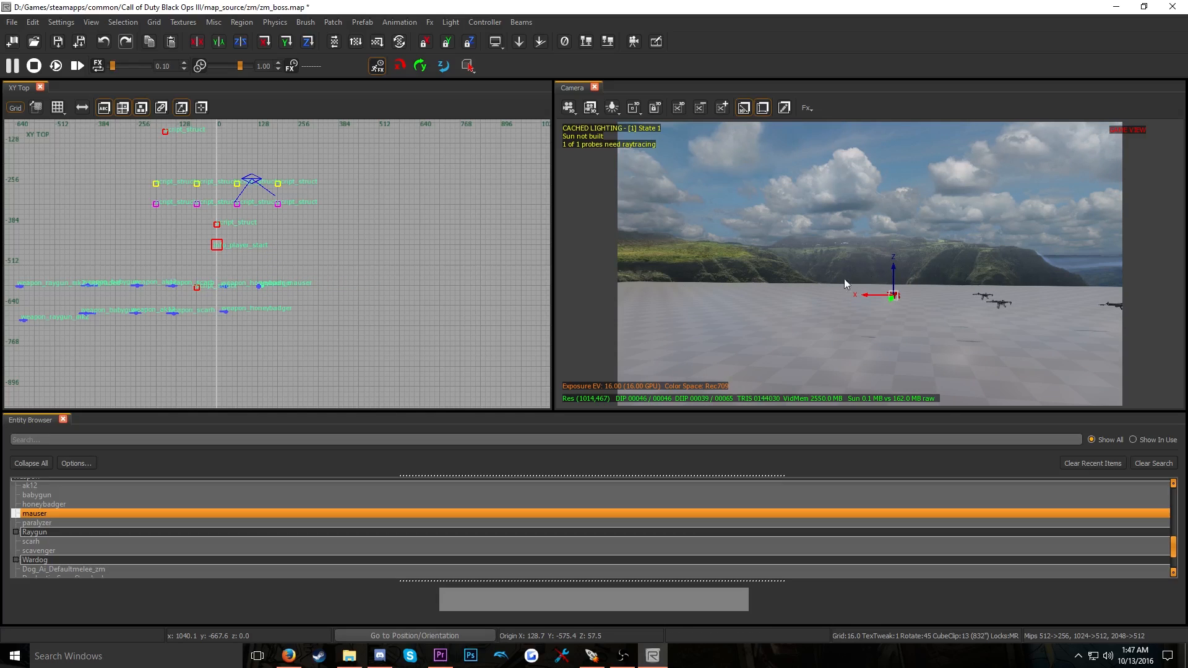
Duplicate the mauser and move the copy into the second weapon row, beside the other honeybadger
scroll(255, 309, up, 5)
key(space)
drag(428, 273, 415, 320)
right_drag(802, 324, 744, 340)
key(Escape)
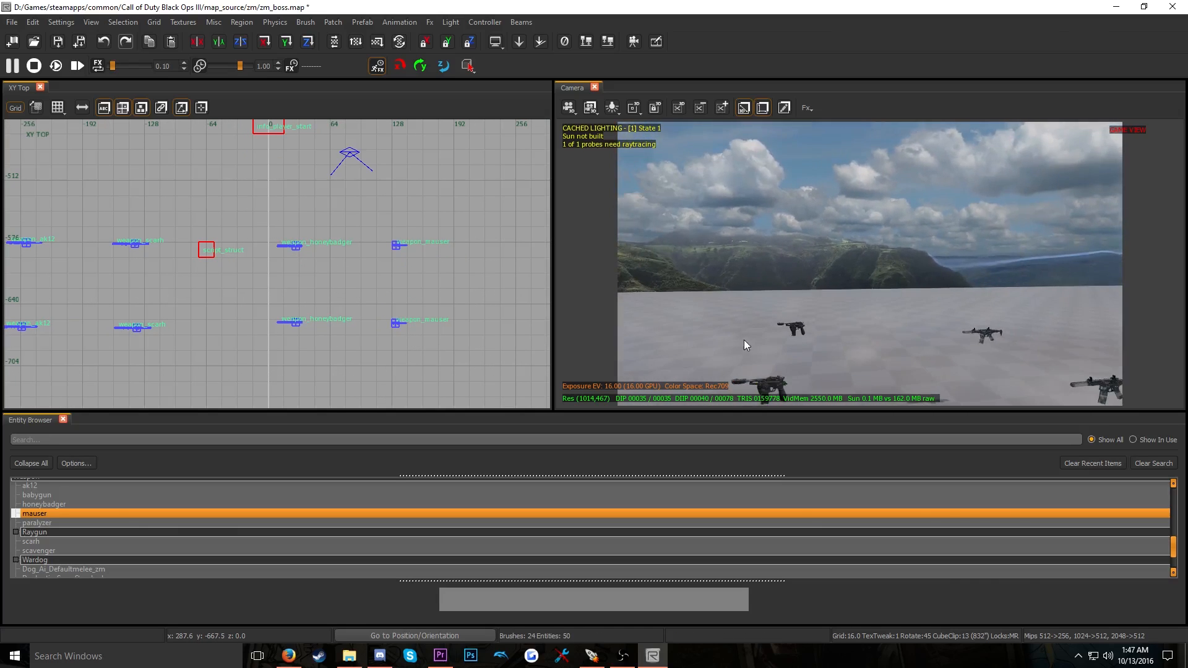
Hide the entity browser, save the zm_boss map and close Radiant
key(n)
key(n)
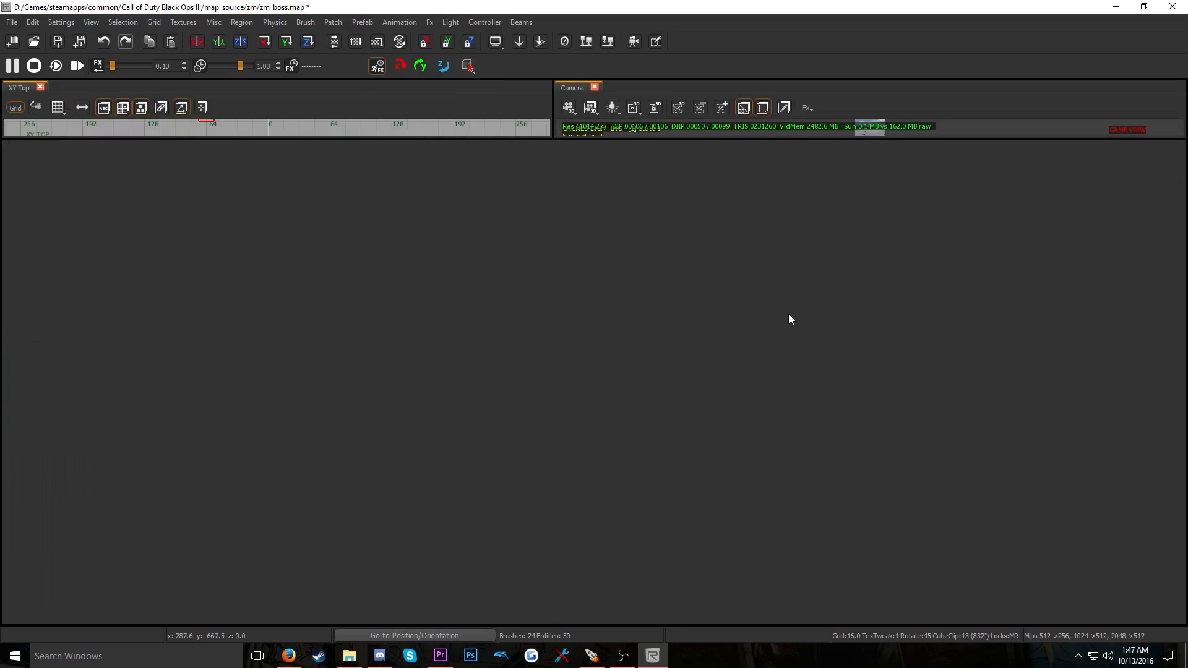
mouse_move(748, 294)
right_down()
mouse_move(702, 299)
mouse_move(746, 283)
right_up()
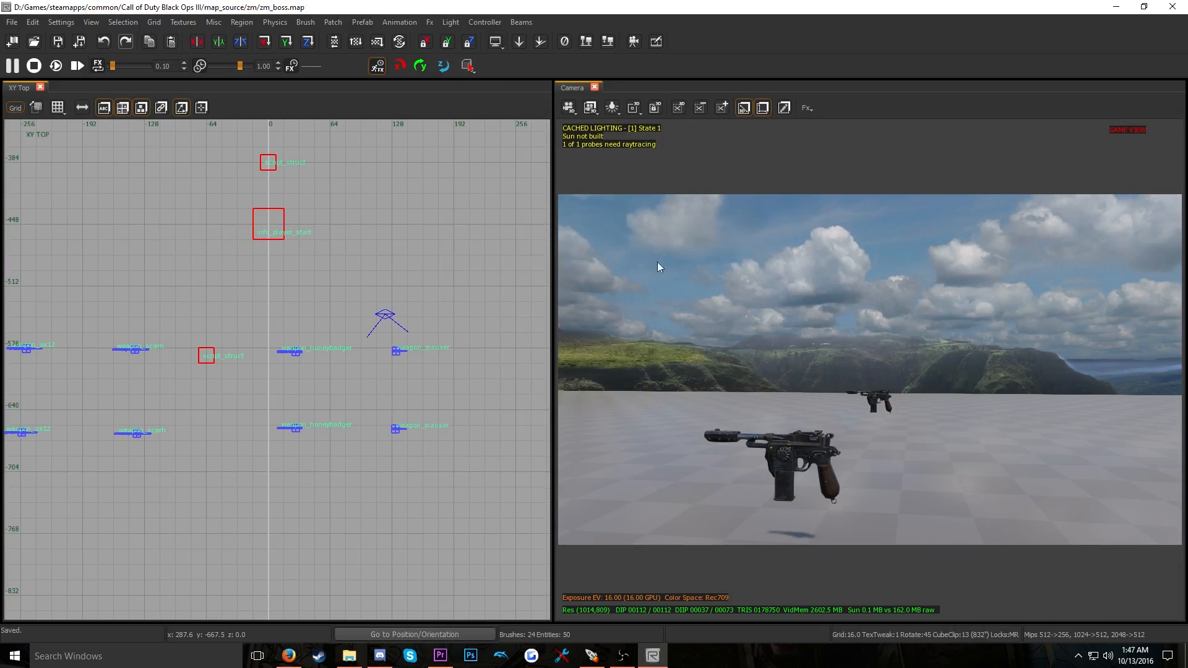
click(12, 22)
click(19, 22)
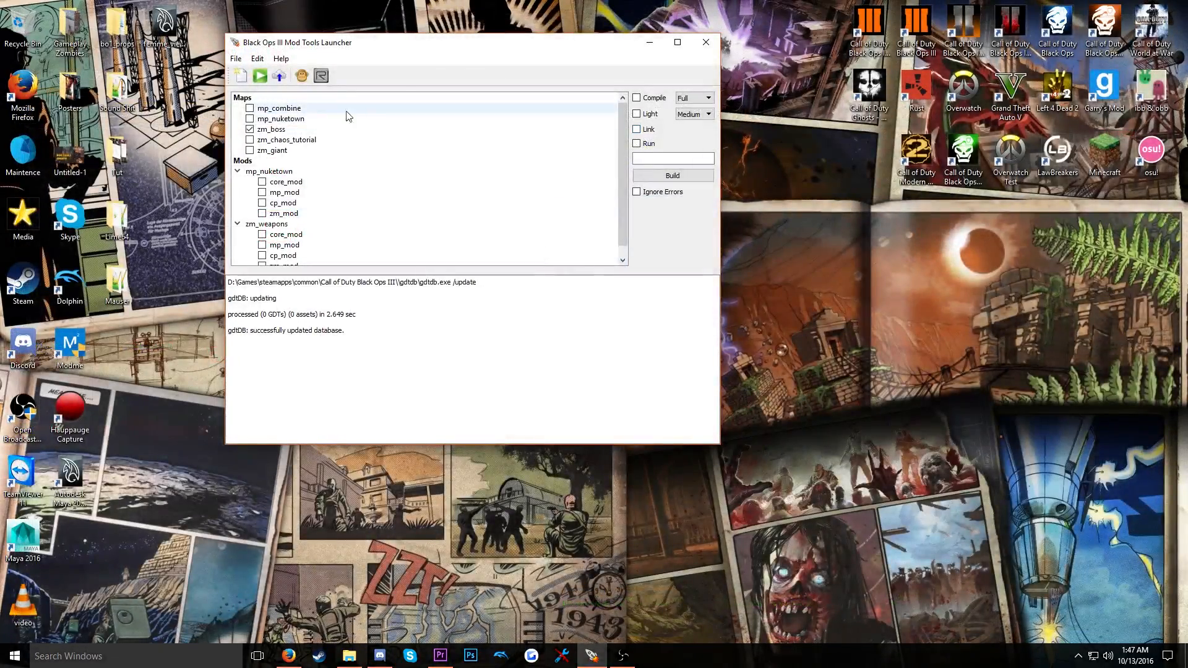
In the Mod Tools Launcher, enable the Compile, Light and Link build options for the zm_boss map
click(649, 129)
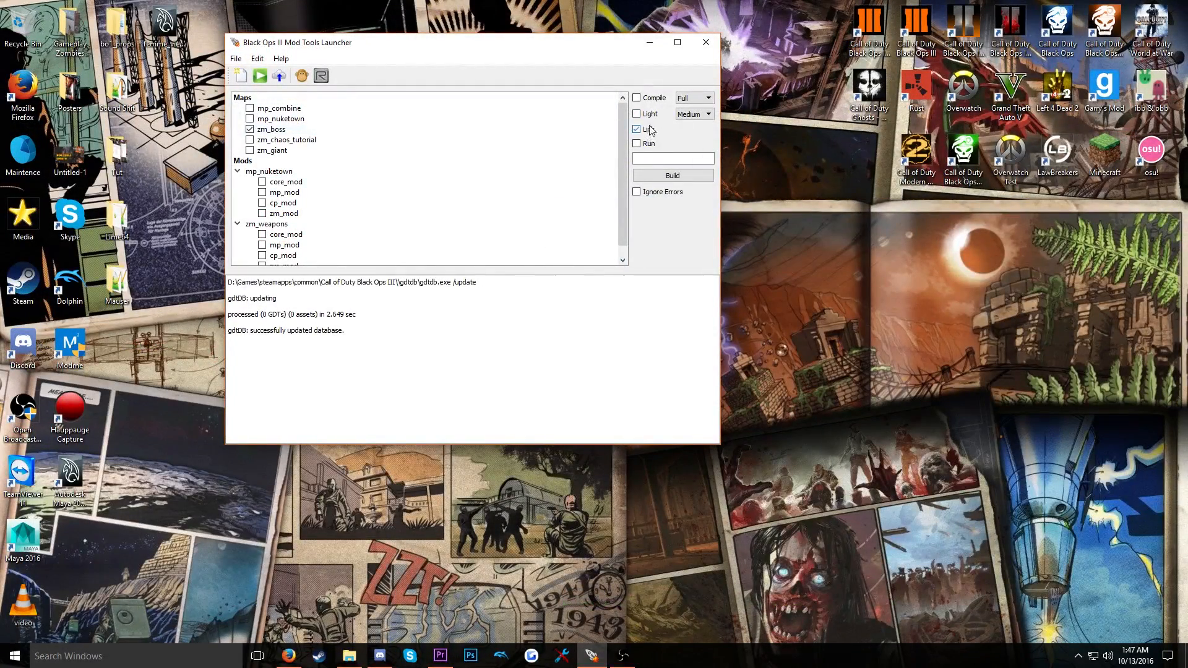
click(649, 99)
click(637, 113)
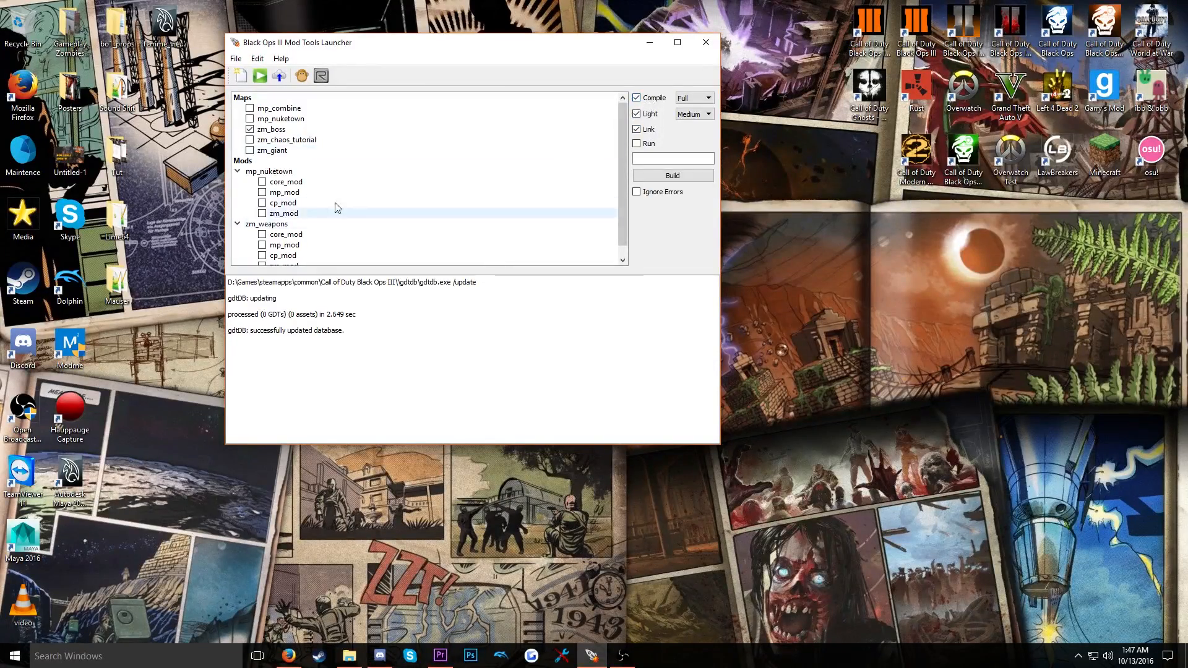
click(272, 129)
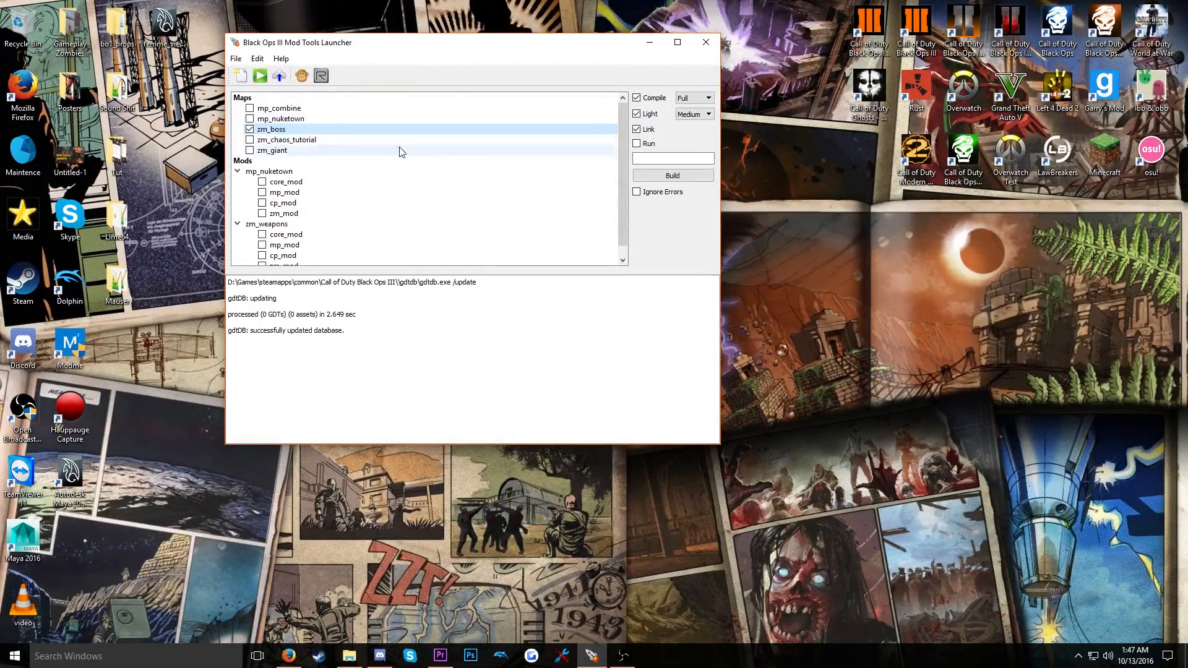
Open the zone file of zm_boss for editing and go to its weapons section
right_click(270, 130)
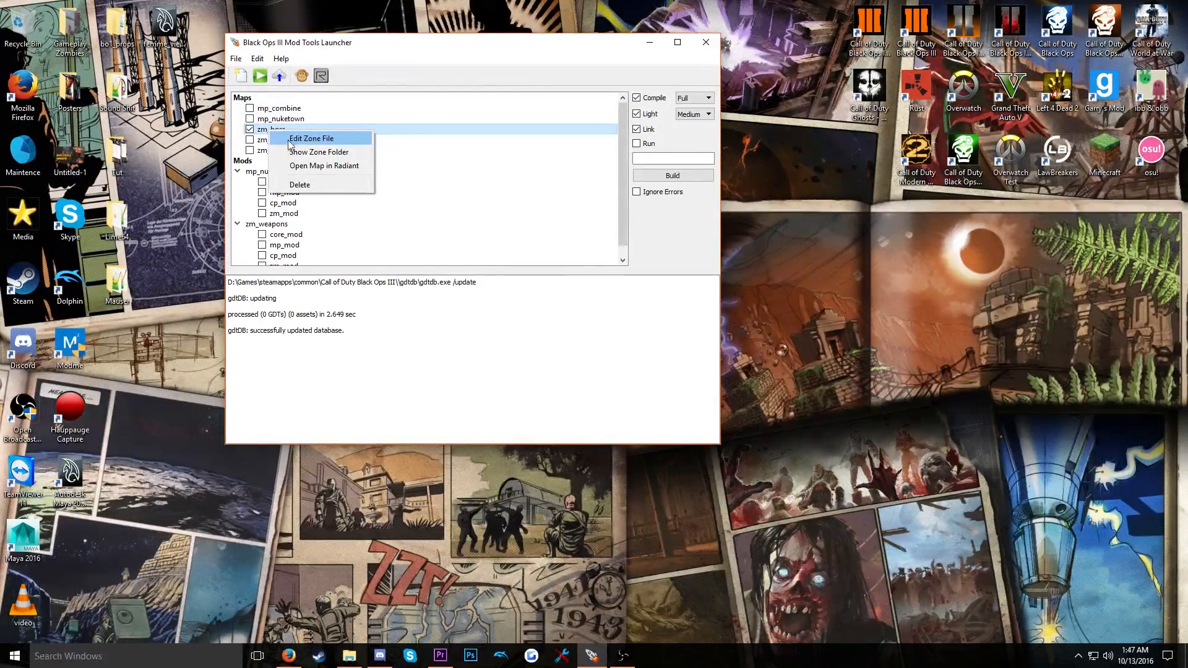
click(289, 139)
scroll(670, 272, down, 1)
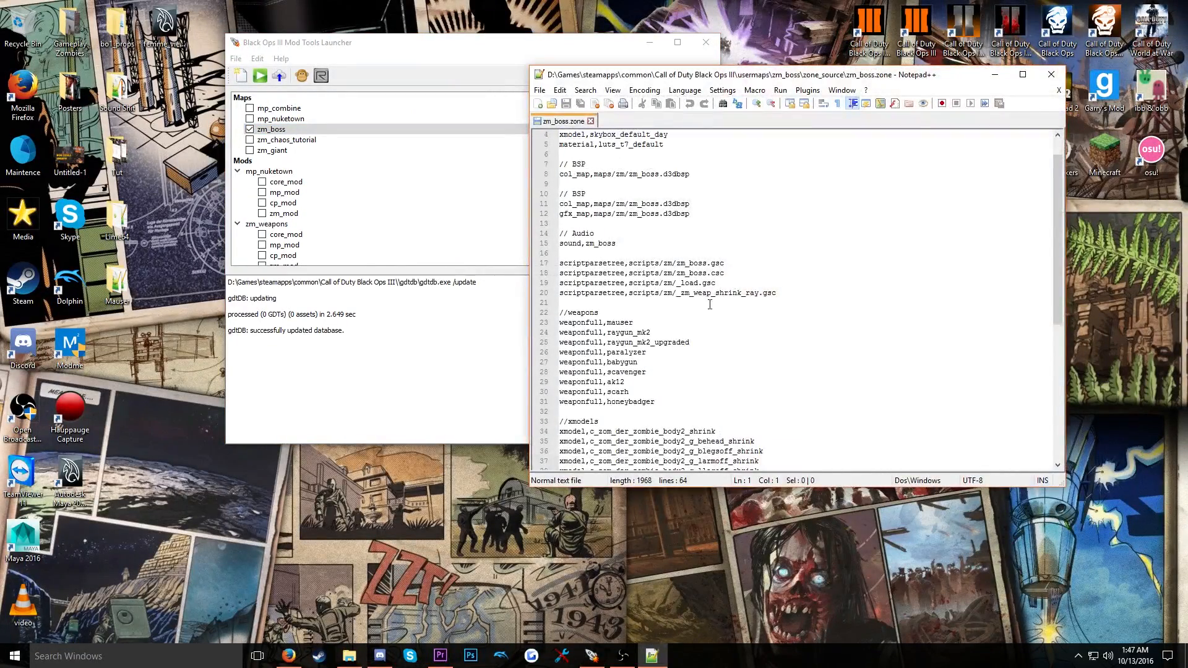
click(633, 288)
key(Up)
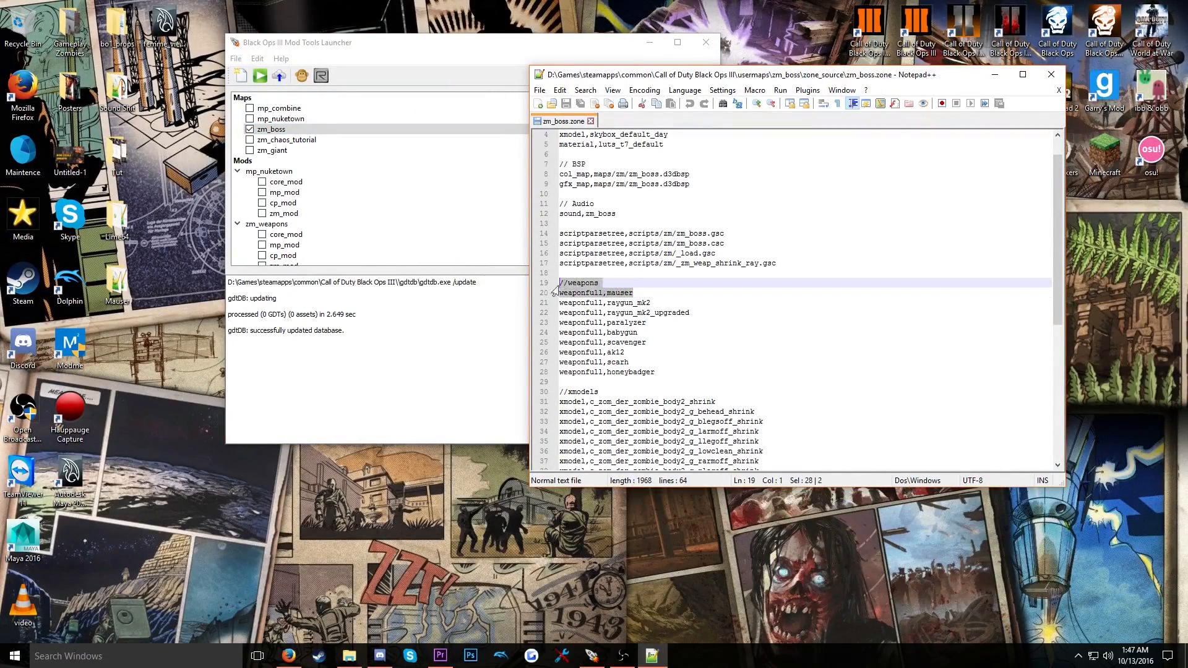
key(Up)
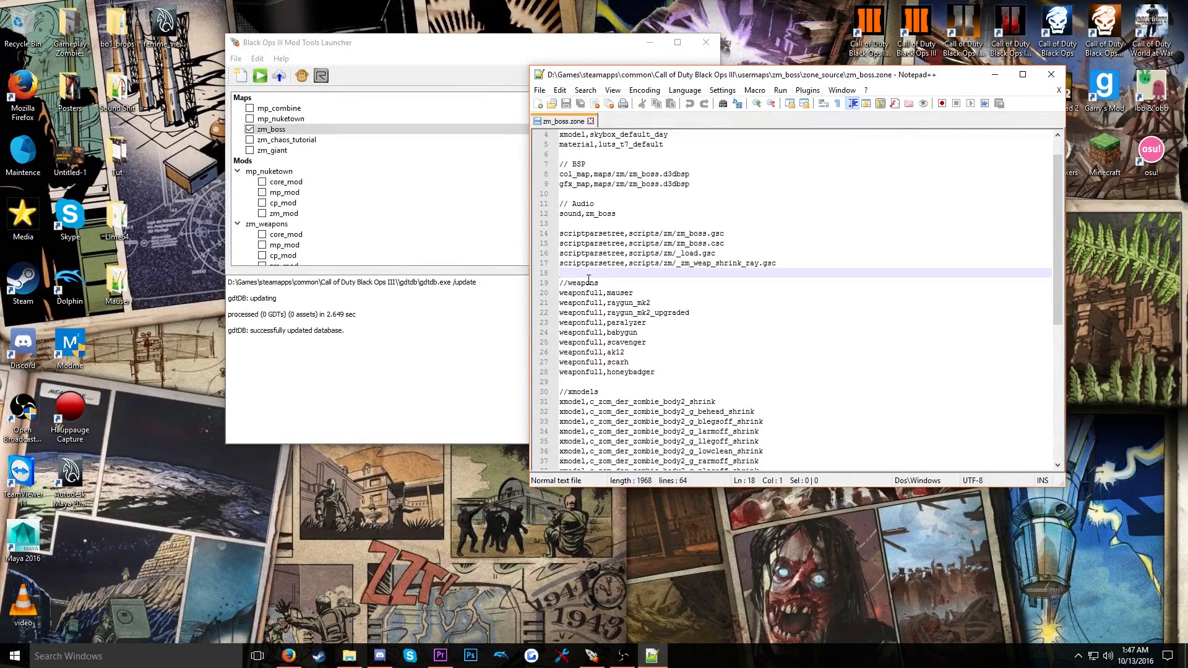
Retype the comment heading above the weapon entries, below the scriptparsetree lines, as //weapons
drag(619, 282, 555, 284)
text(//)
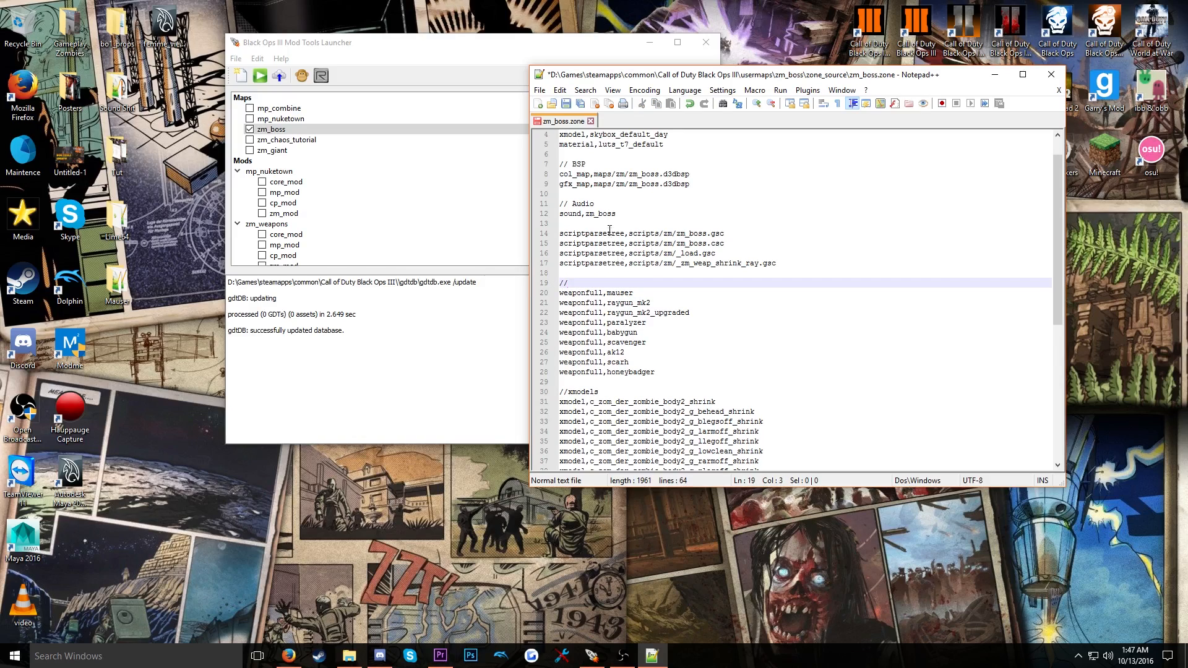
drag(775, 264, 548, 235)
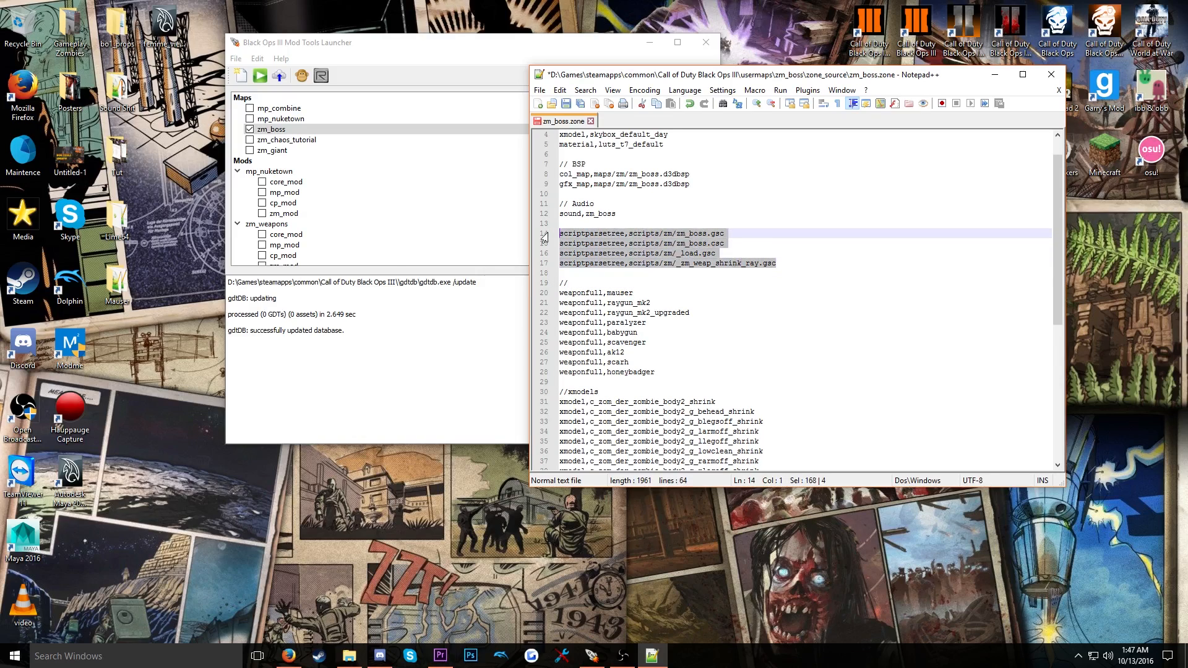
click(787, 263)
key(Return)
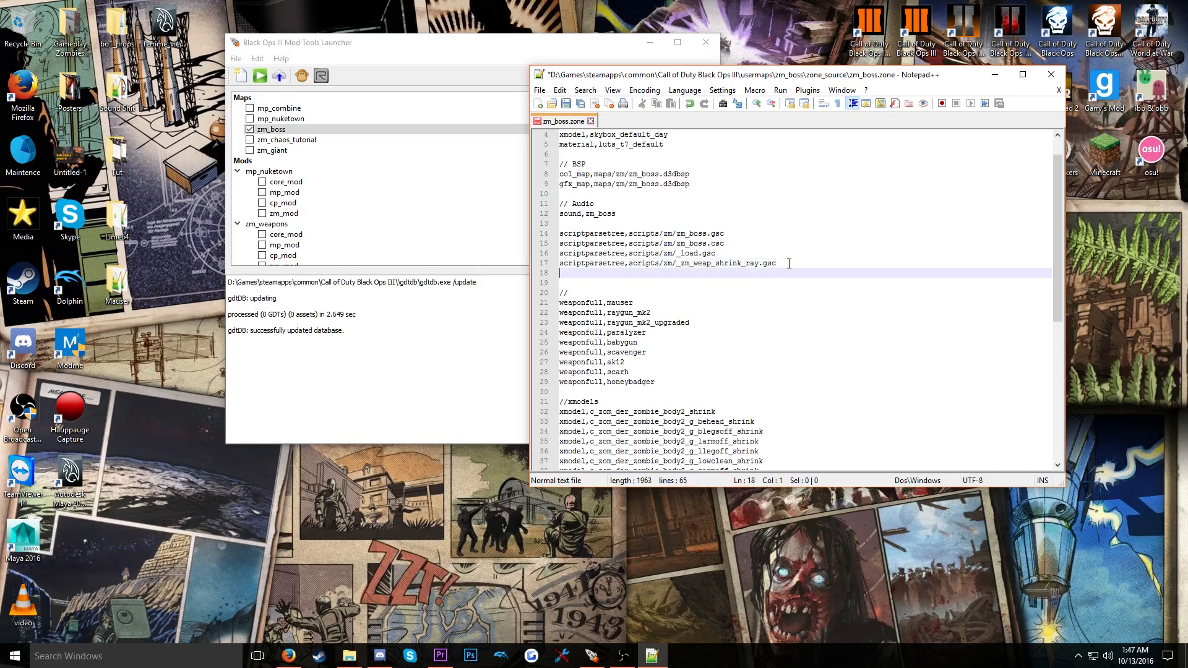
key(BackSpace)
click(580, 282)
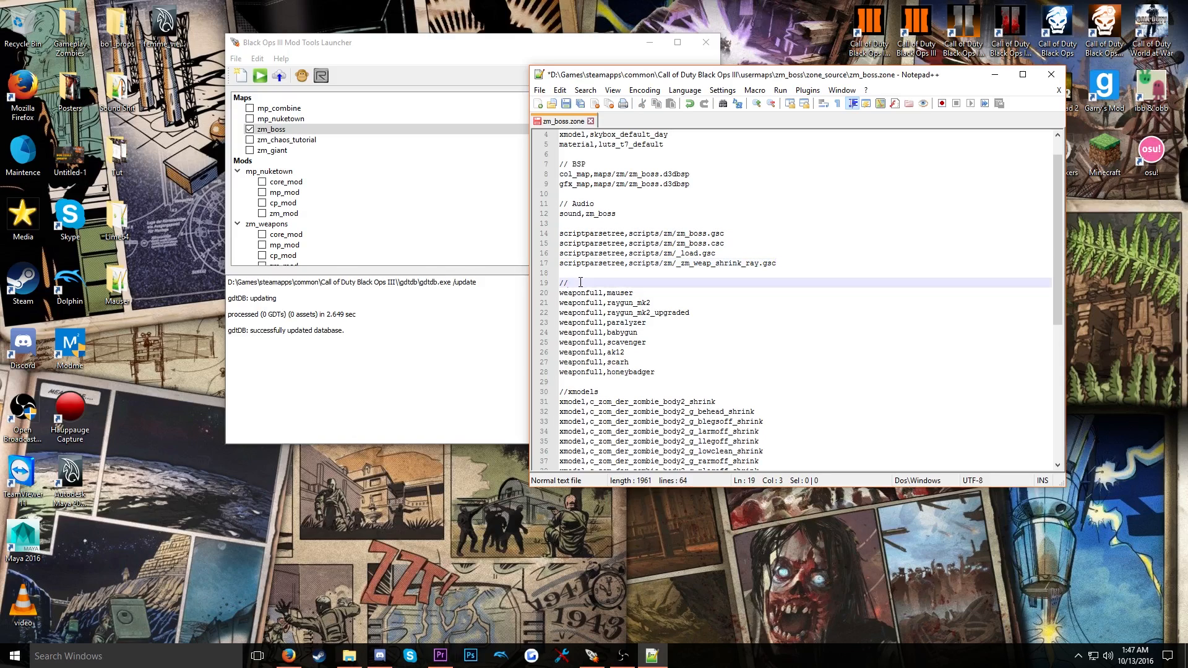
text(weapons)
Rewrite the first entry under the weapons heading as weaponfull,mauser
drag(633, 293, 559, 292)
text(we)
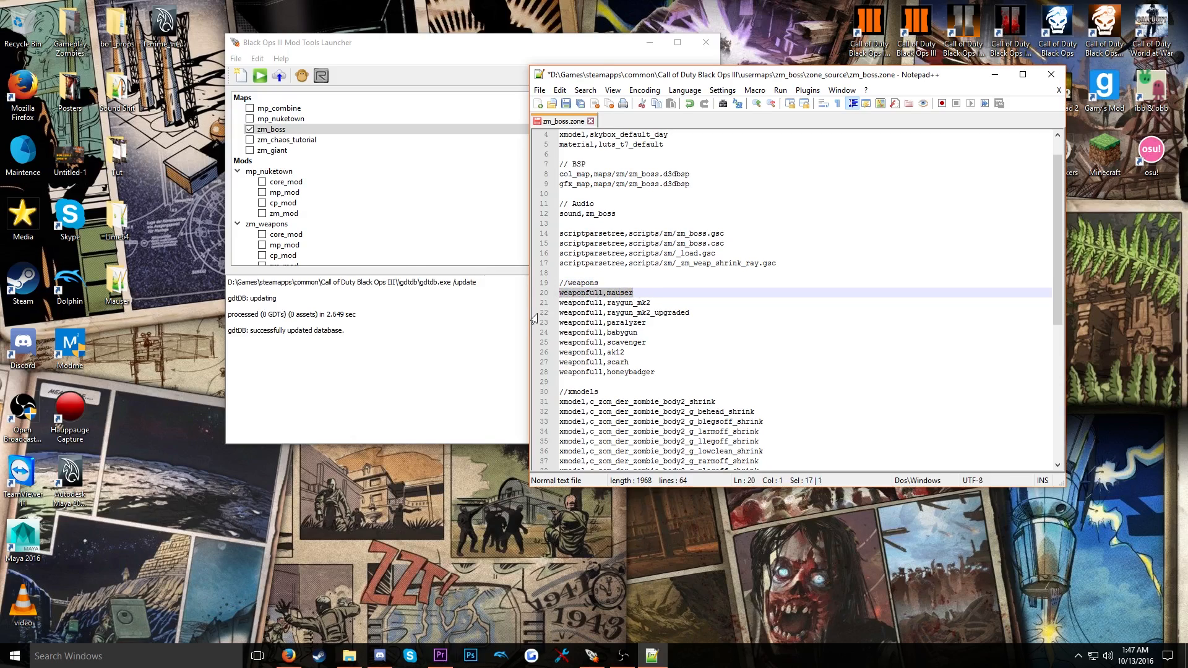
text(aponfu)
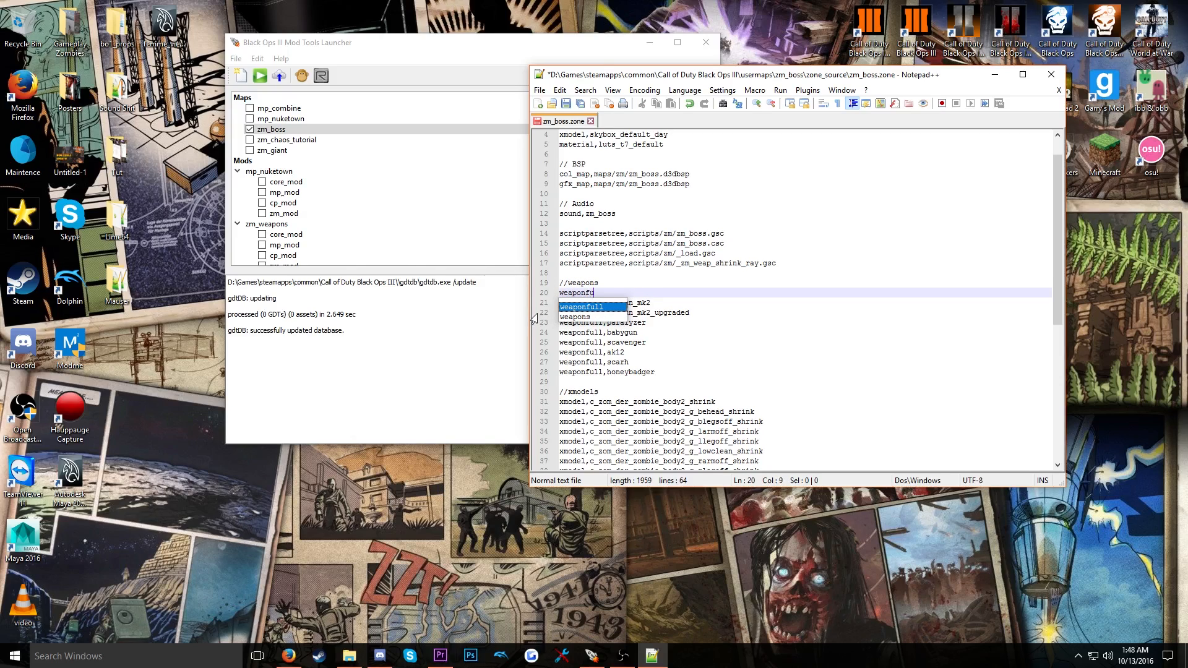
text(ll,mauser)
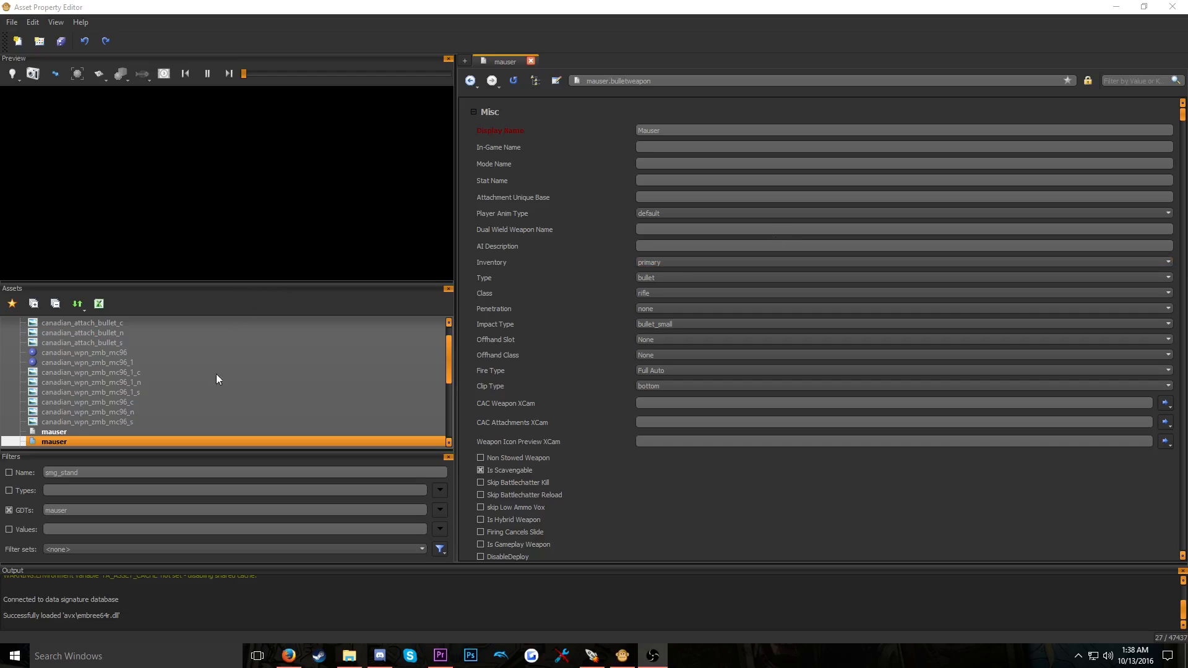
scroll(124, 381, up, 3)
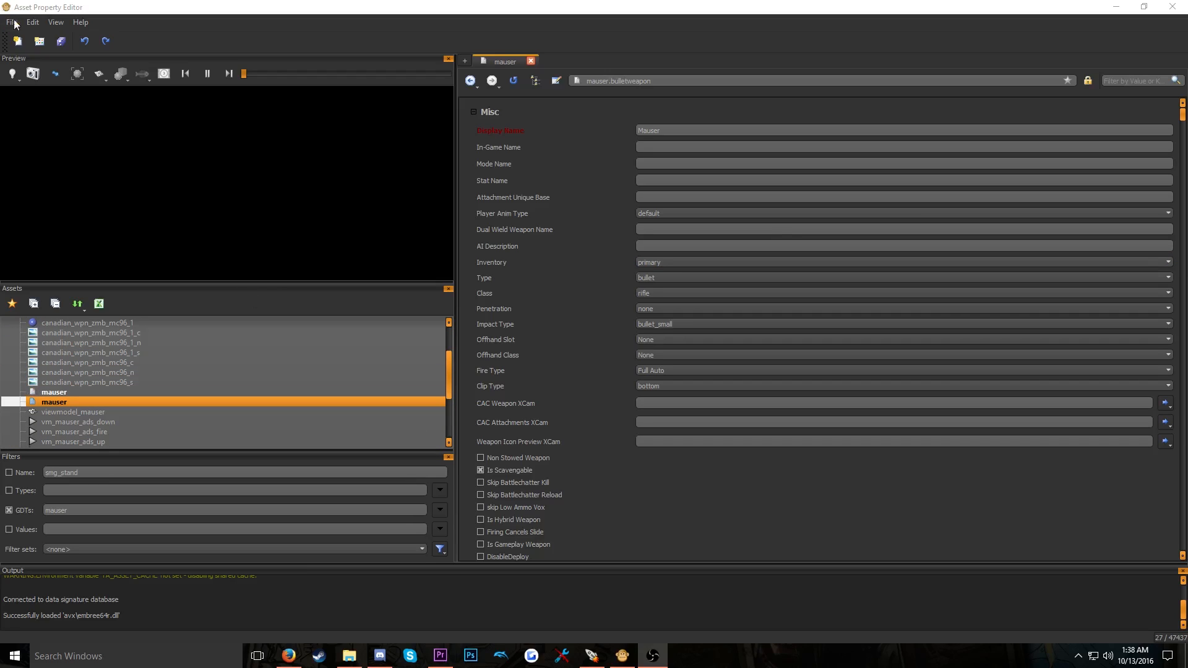
click(31, 66)
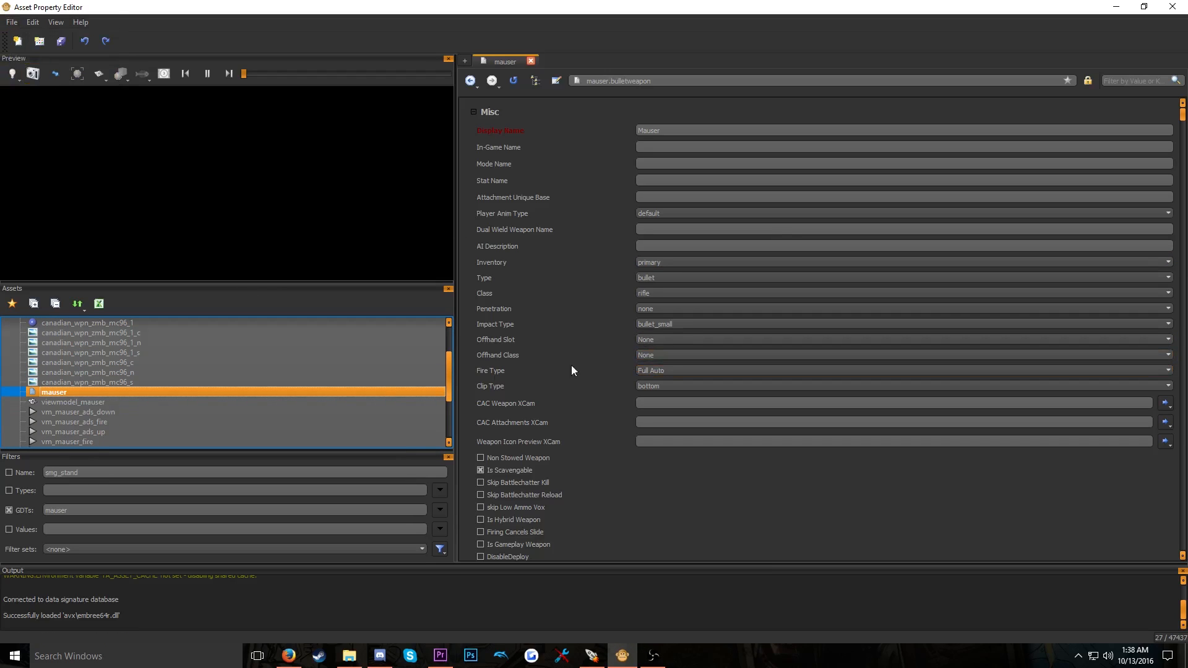
scroll(180, 350, up, 3)
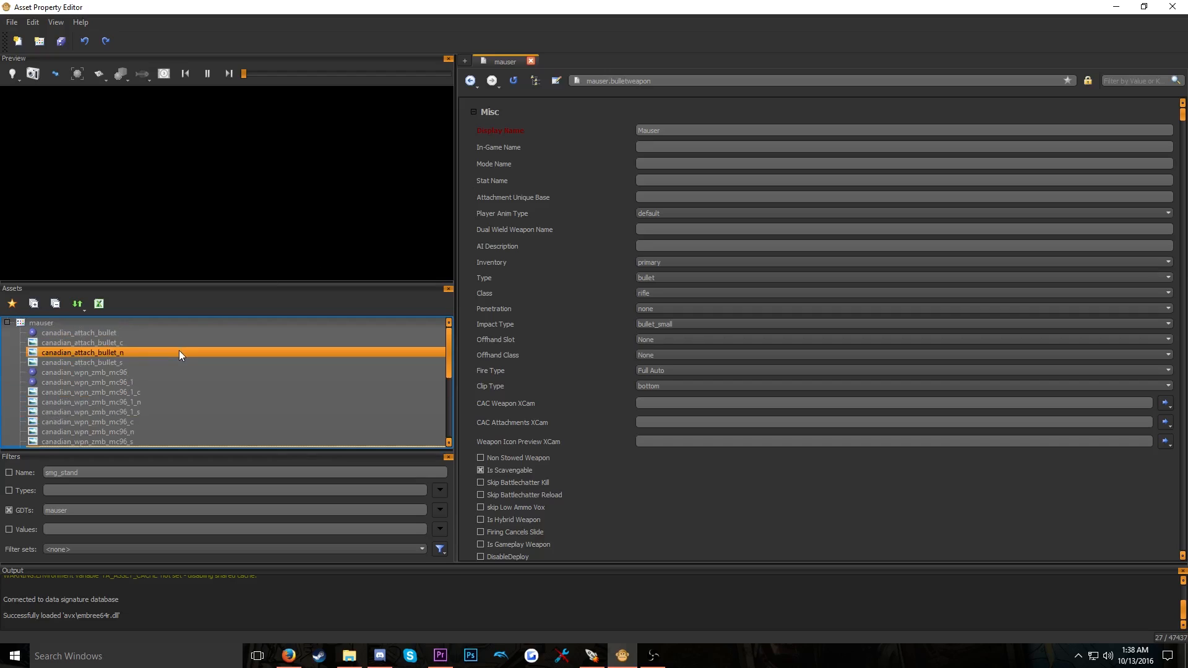
click(38, 321)
right_click(41, 320)
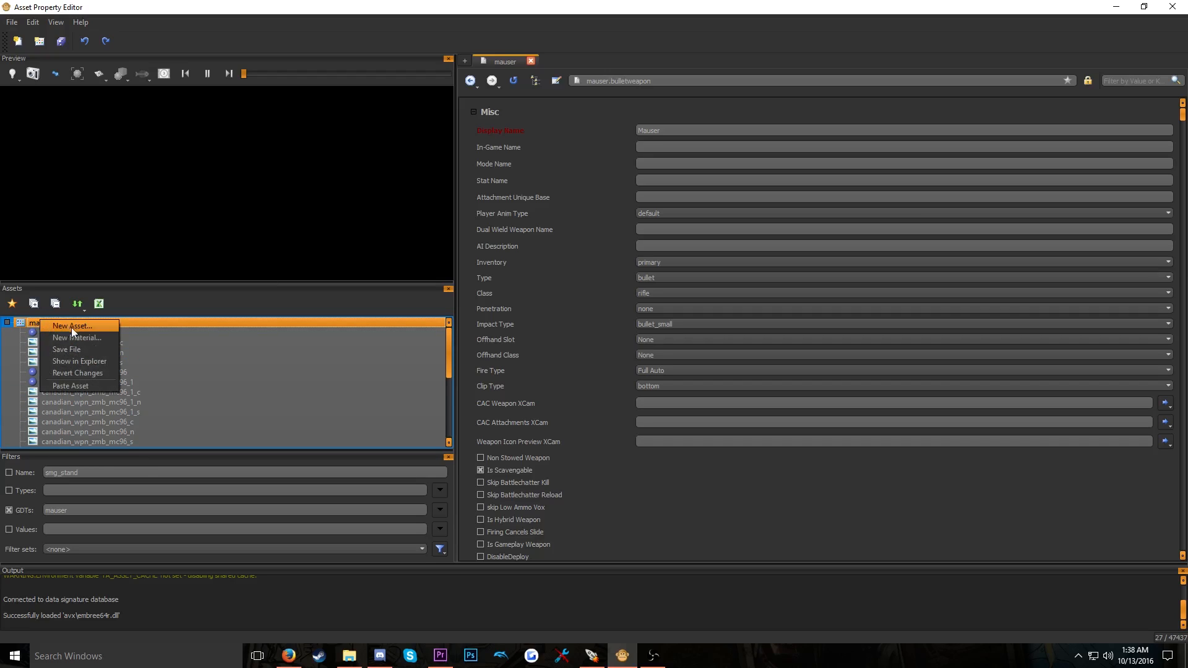
click(91, 326)
click(620, 319)
click(532, 323)
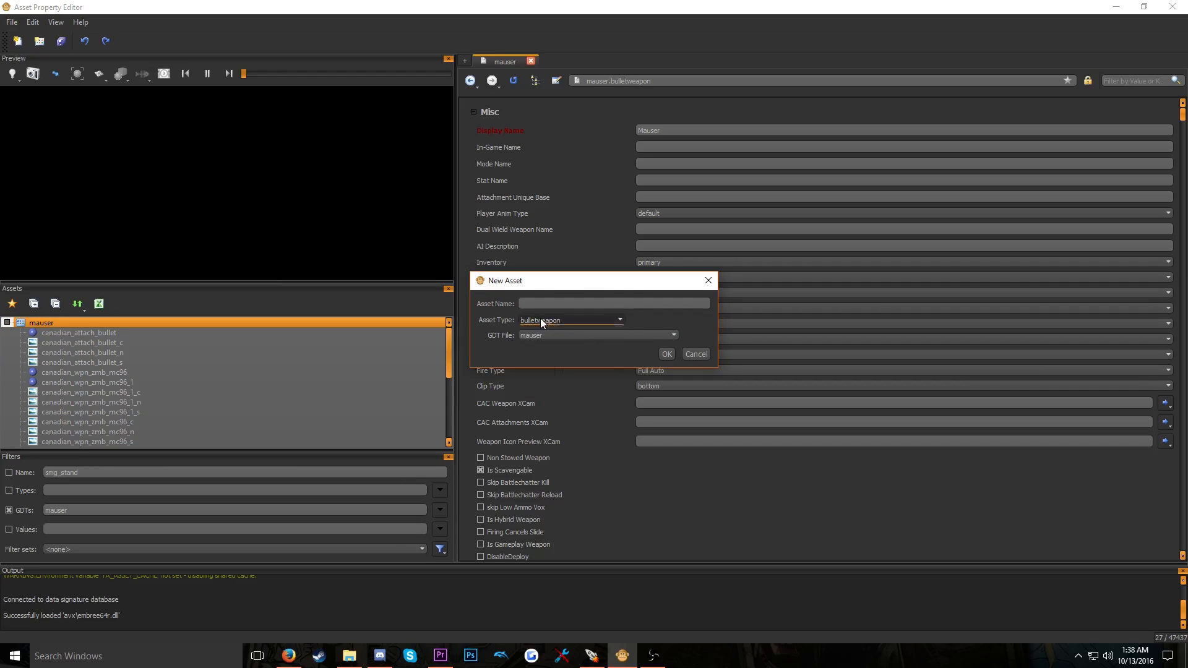
click(574, 306)
text(mauser)
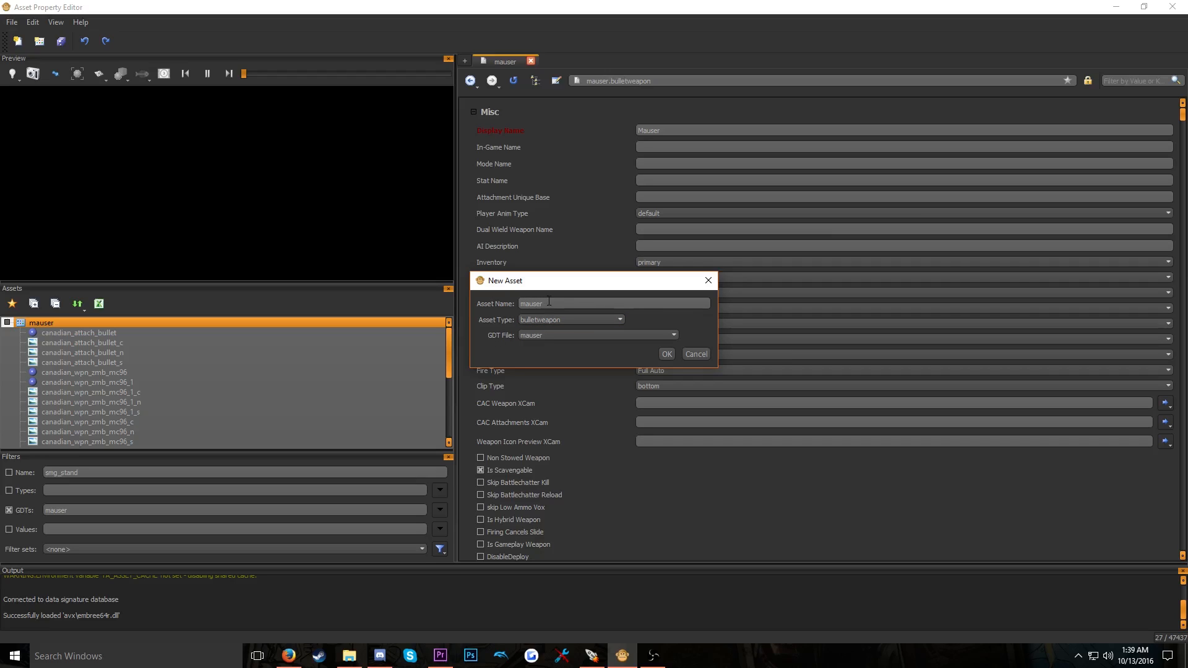
double_click(566, 303)
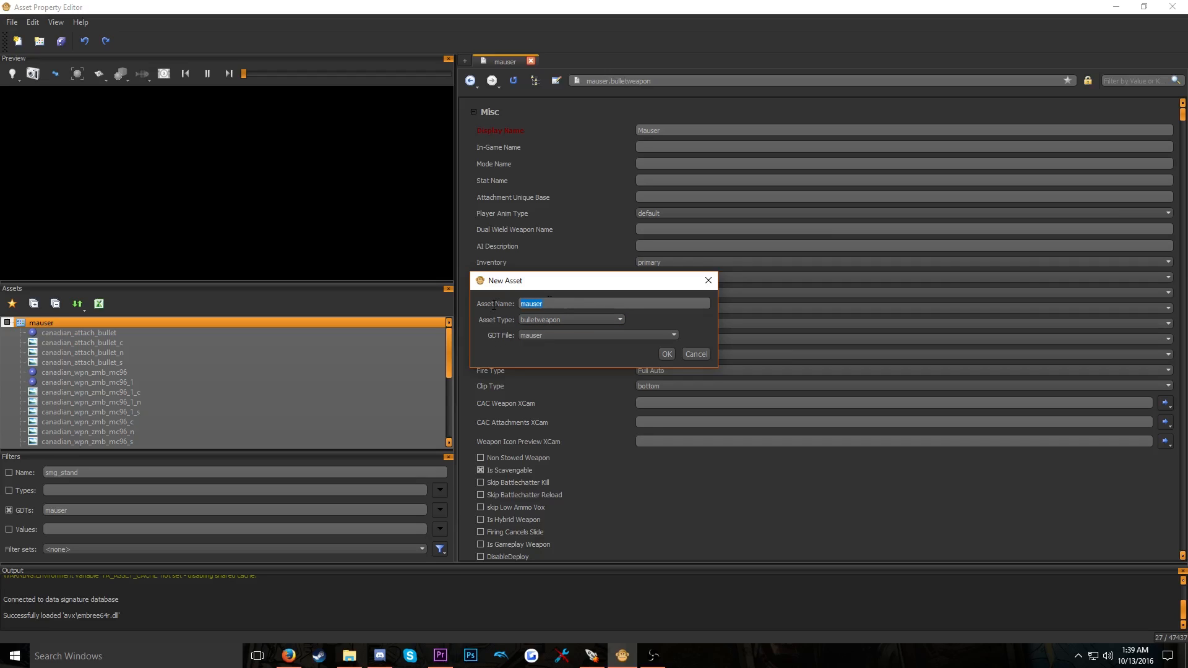
click(697, 352)
Select the mauser weapon asset in the mauser GDT and enter Mauser as its display name
scroll(328, 383, down, 3)
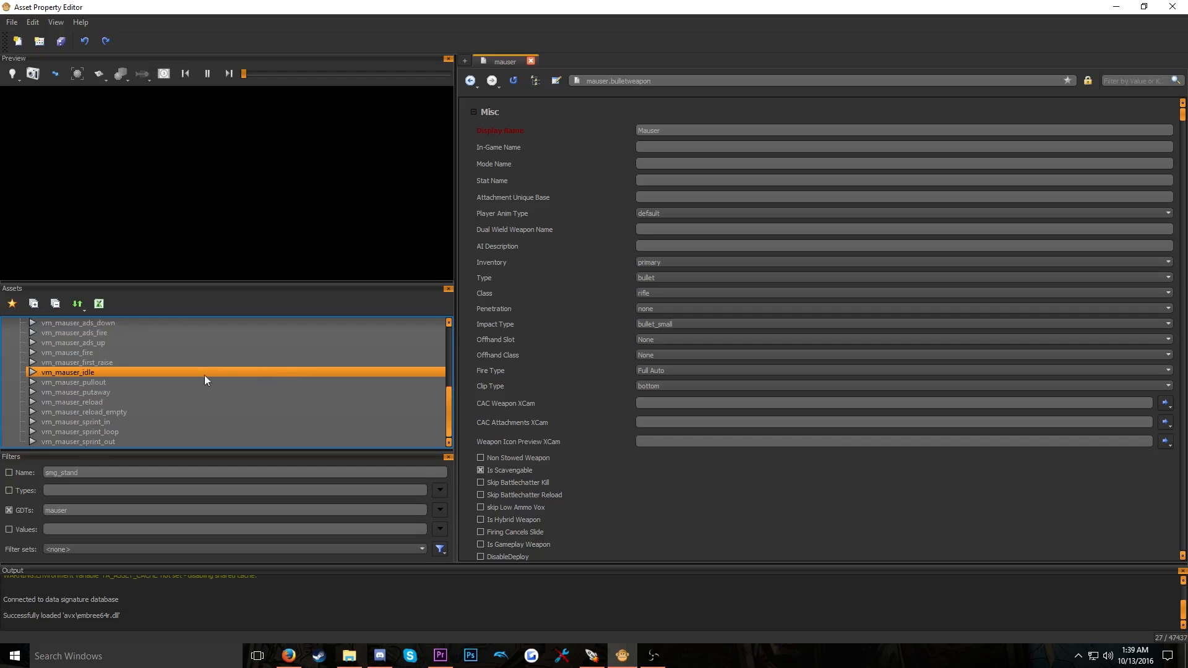
click(49, 363)
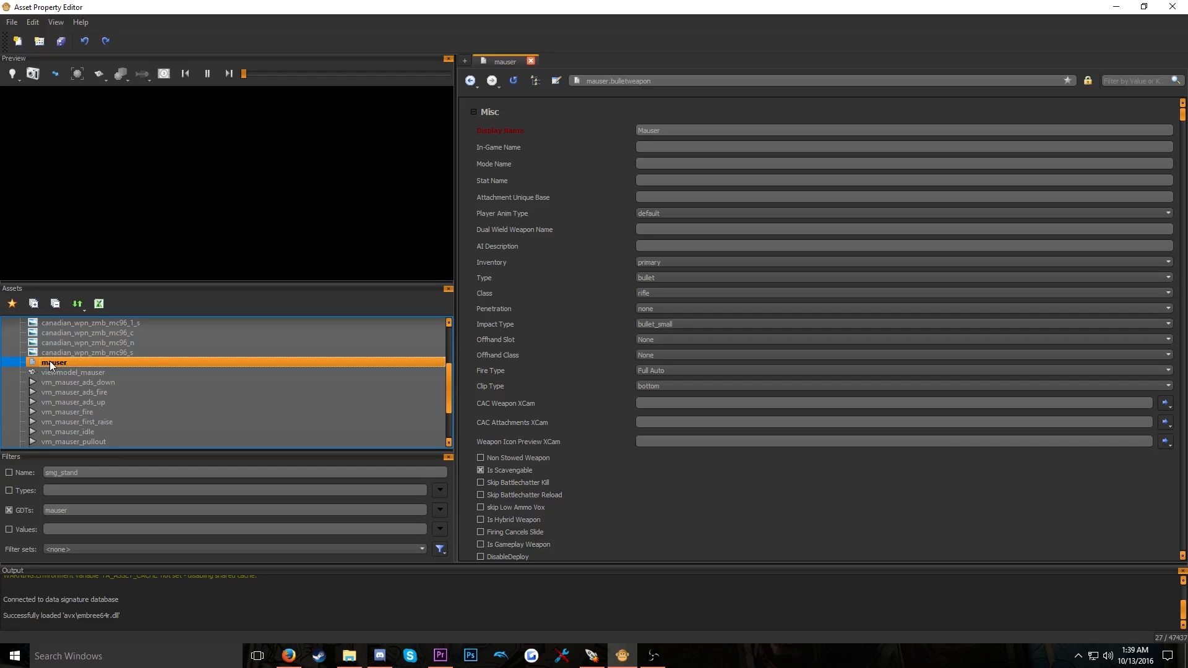
click(646, 129)
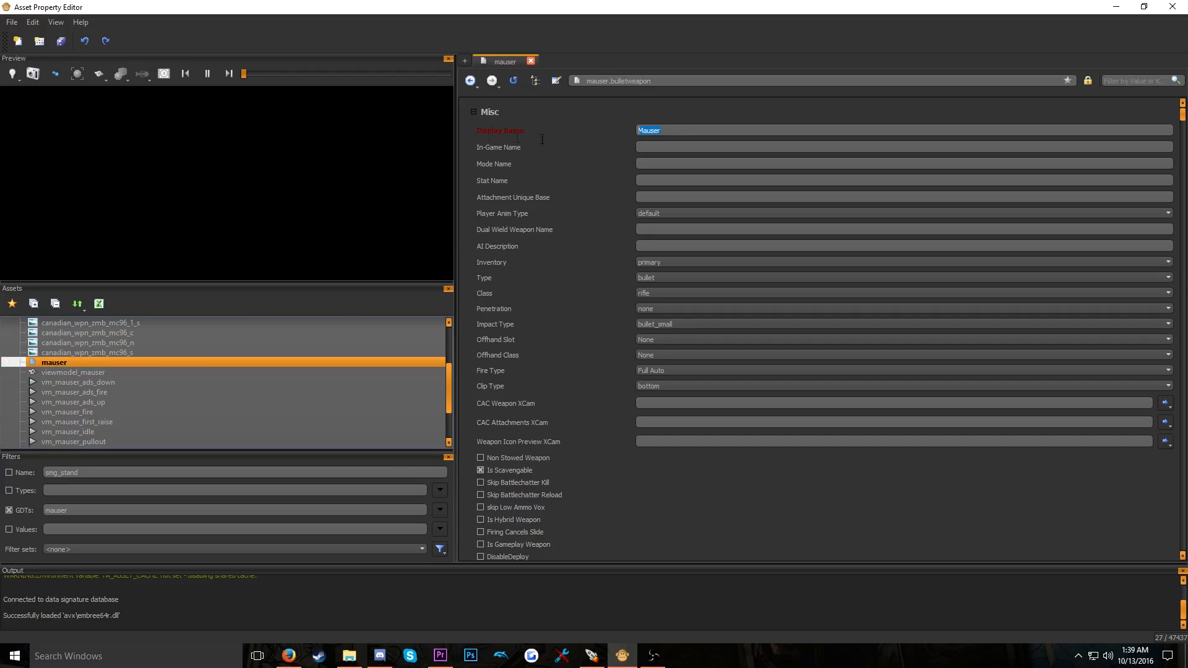
text(Mauser)
drag(679, 131, 622, 135)
Set the mauser weapon's class to pistol in its Misc properties
click(655, 276)
click(655, 276)
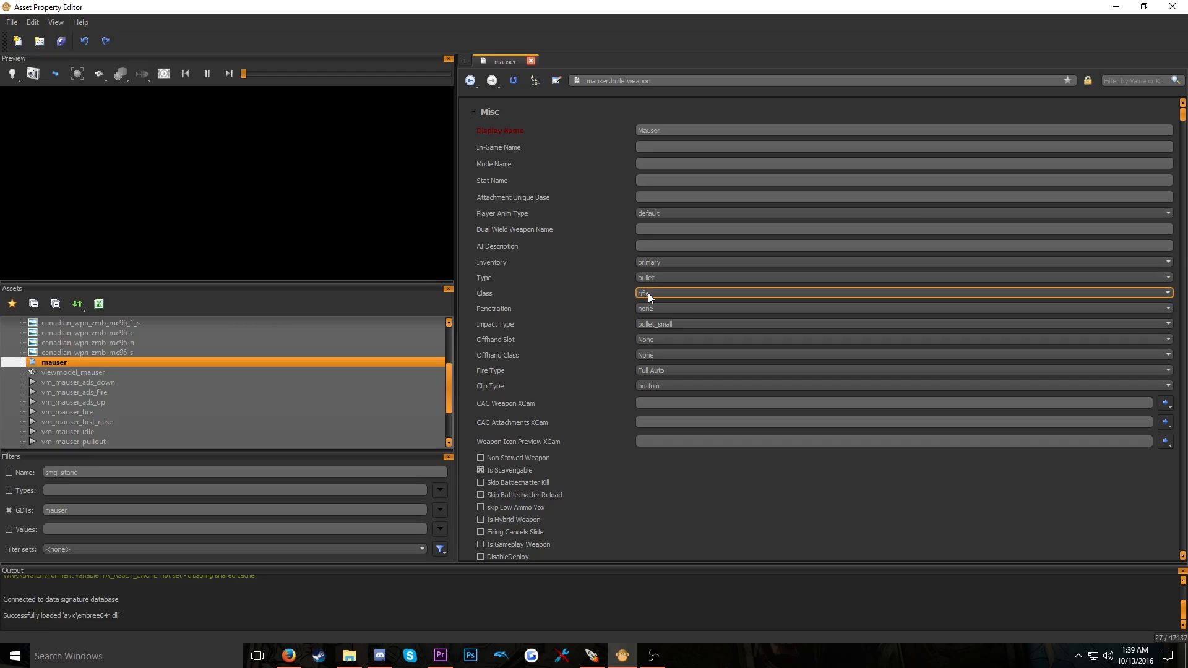
click(647, 293)
click(653, 326)
click(651, 295)
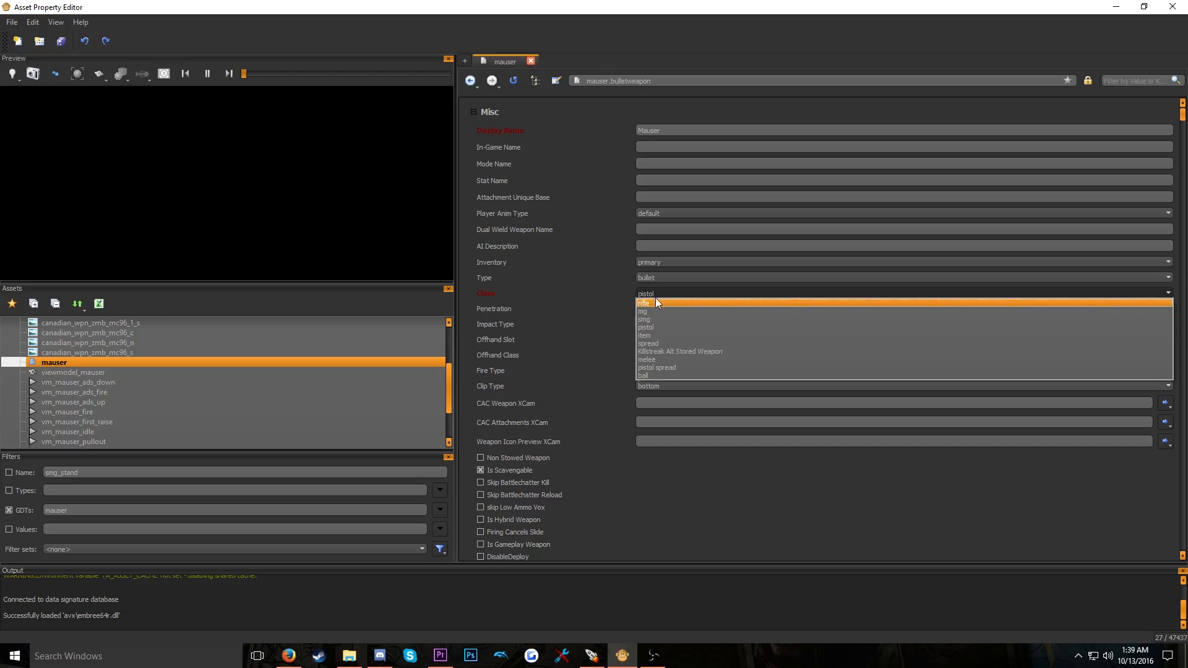
click(653, 292)
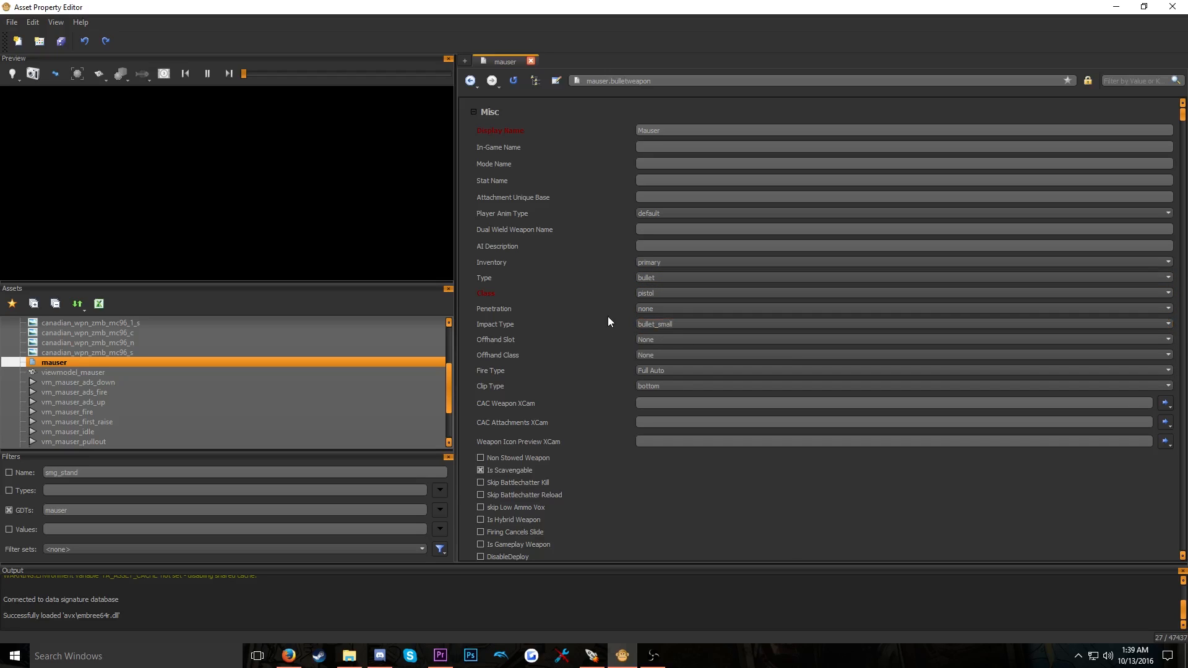
Set the mauser weapon's fire type to Single Shot and save the asset
click(662, 372)
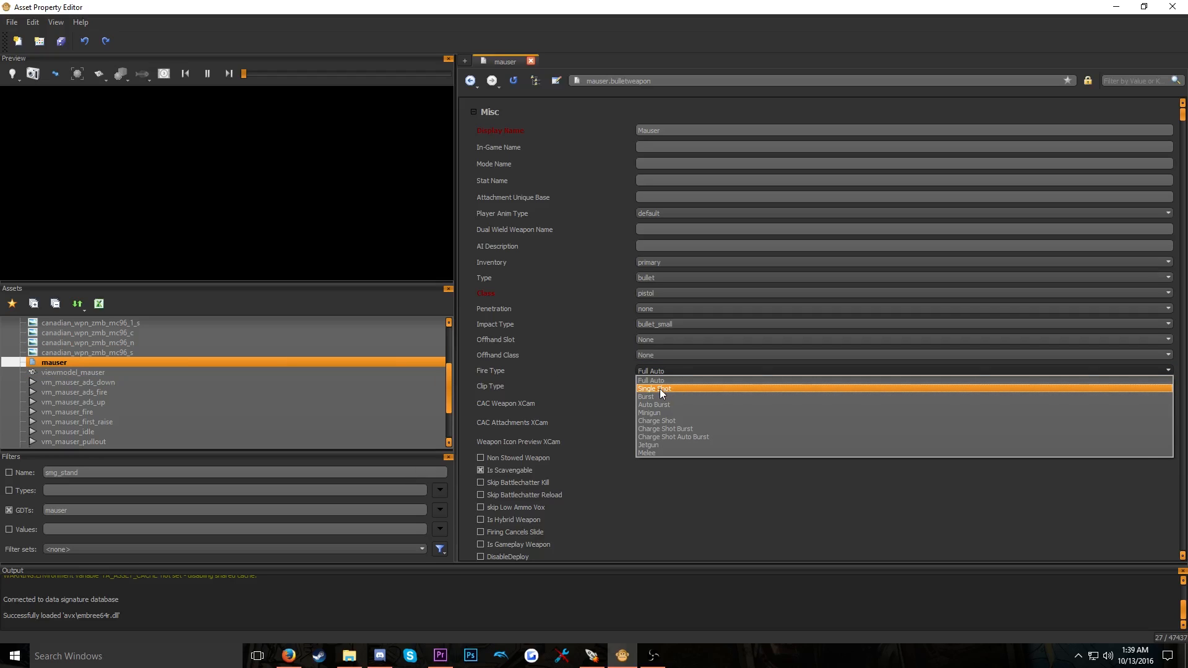
click(659, 388)
scroll(618, 388, down, 5)
key(ctrl+s)
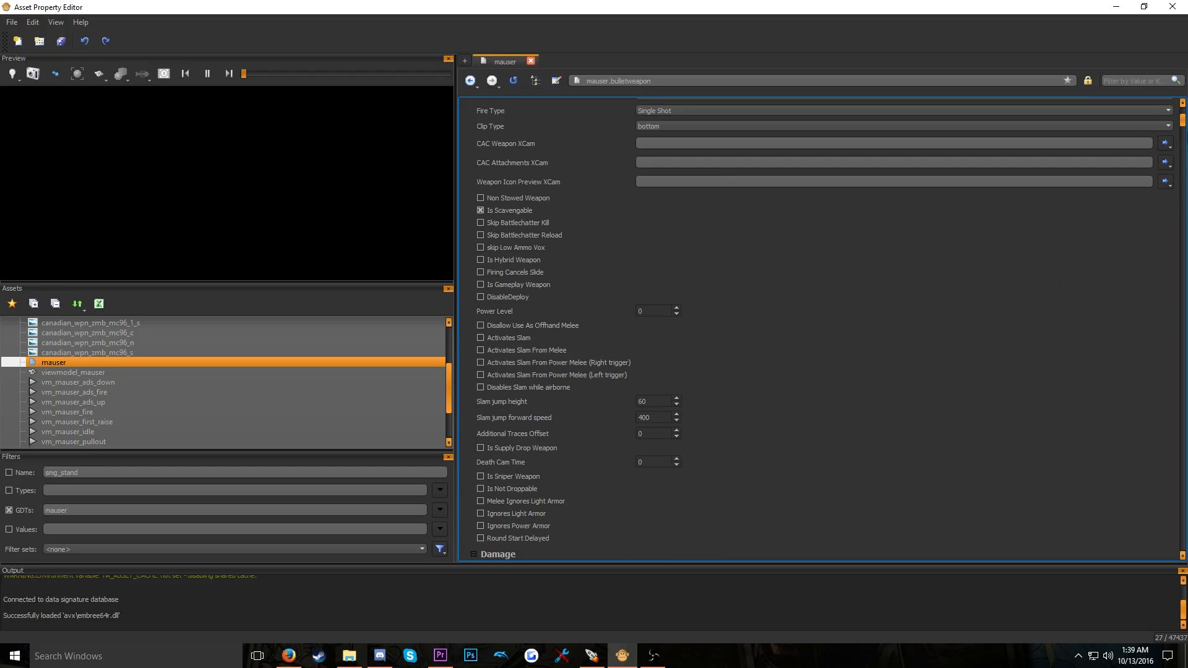
Disable ADS Rechamber in the Reload Options, enable ADS in the ADS Options, and save the asset
drag(1182, 120, 1181, 153)
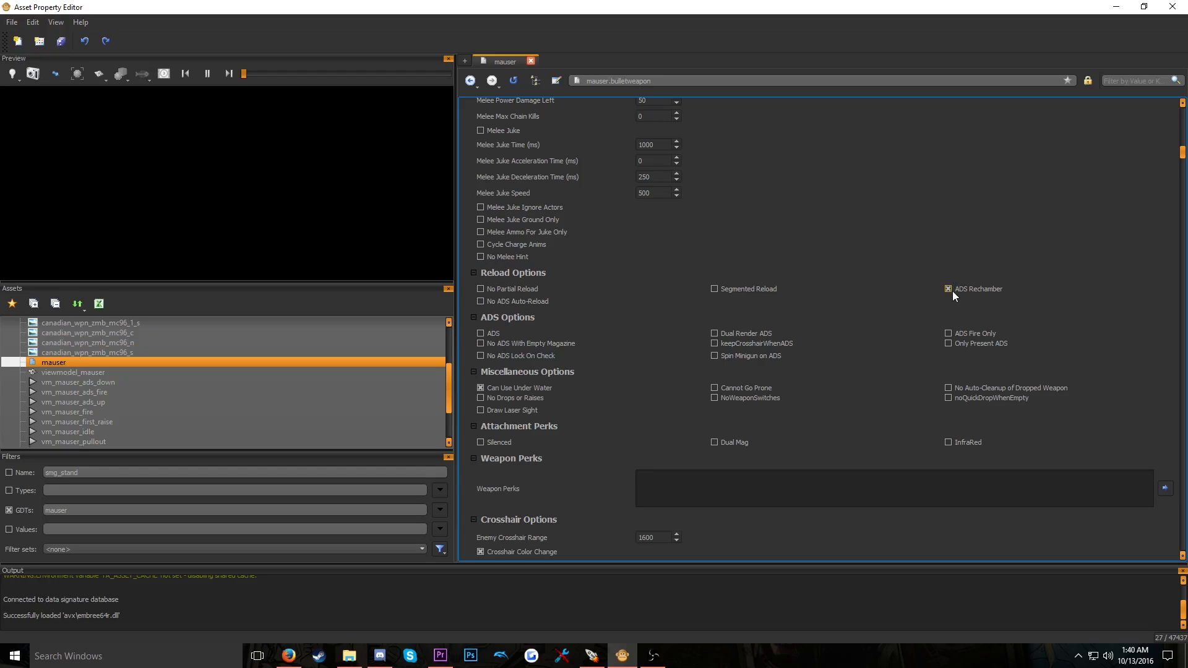
click(976, 289)
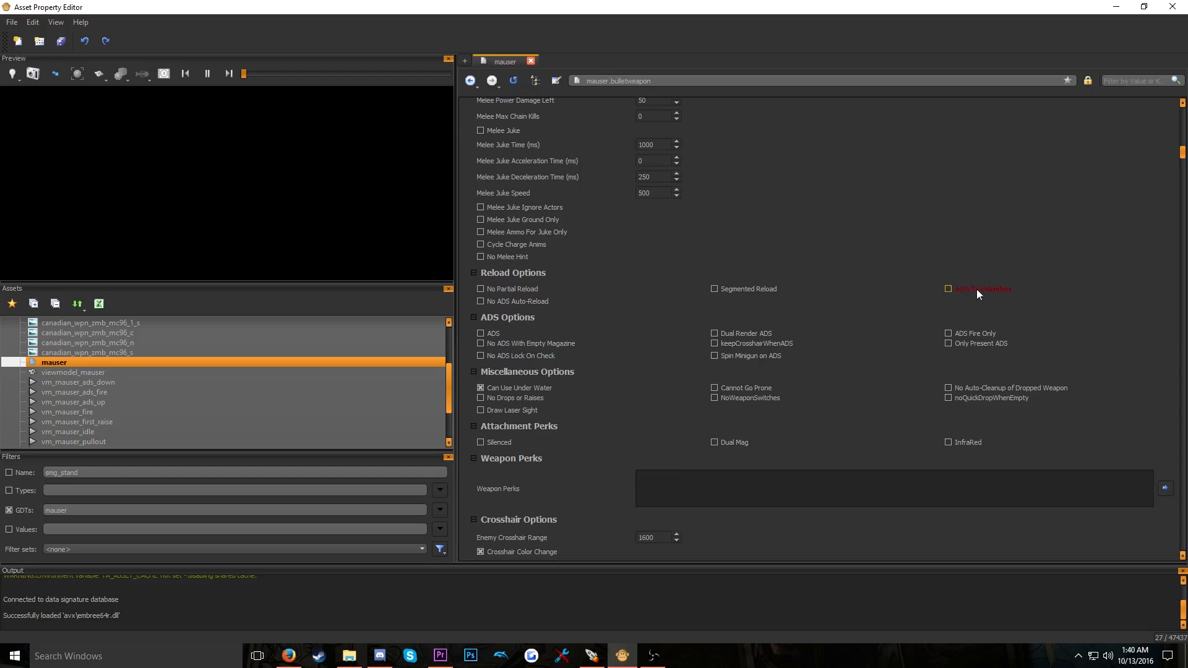
key(ctrl+s)
click(488, 334)
key(ctrl+s)
Set Damage 1 (MAX) to 1000 in the Damage Ranges properties
scroll(720, 391, down, 15)
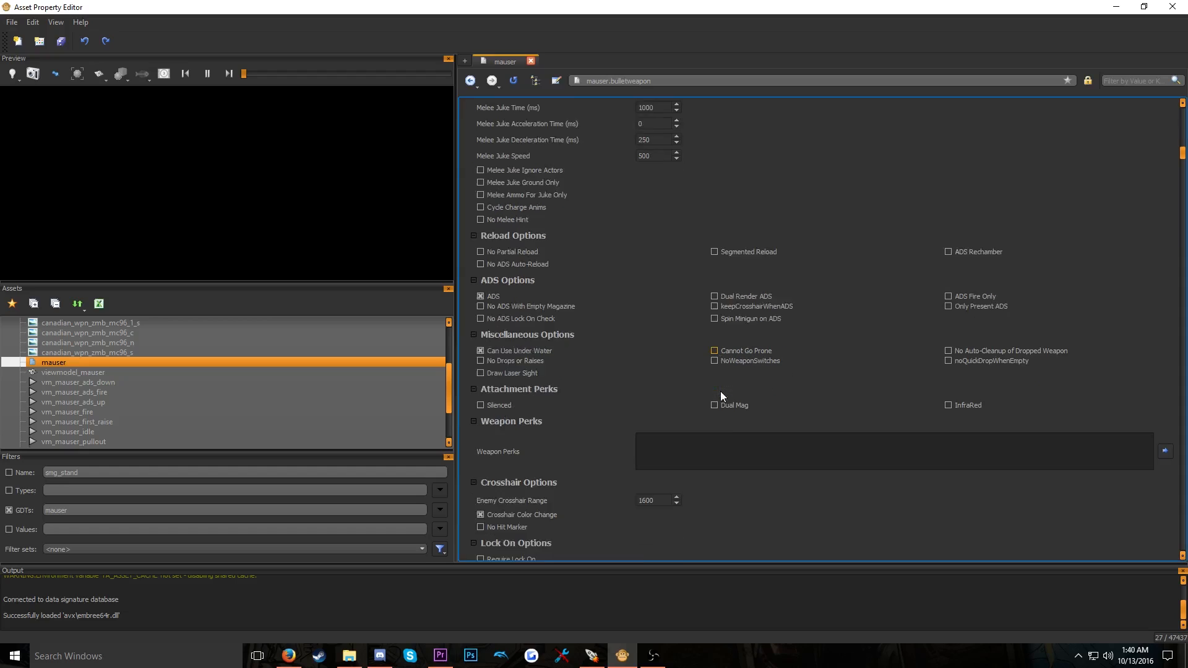
scroll(940, 303, down, 7)
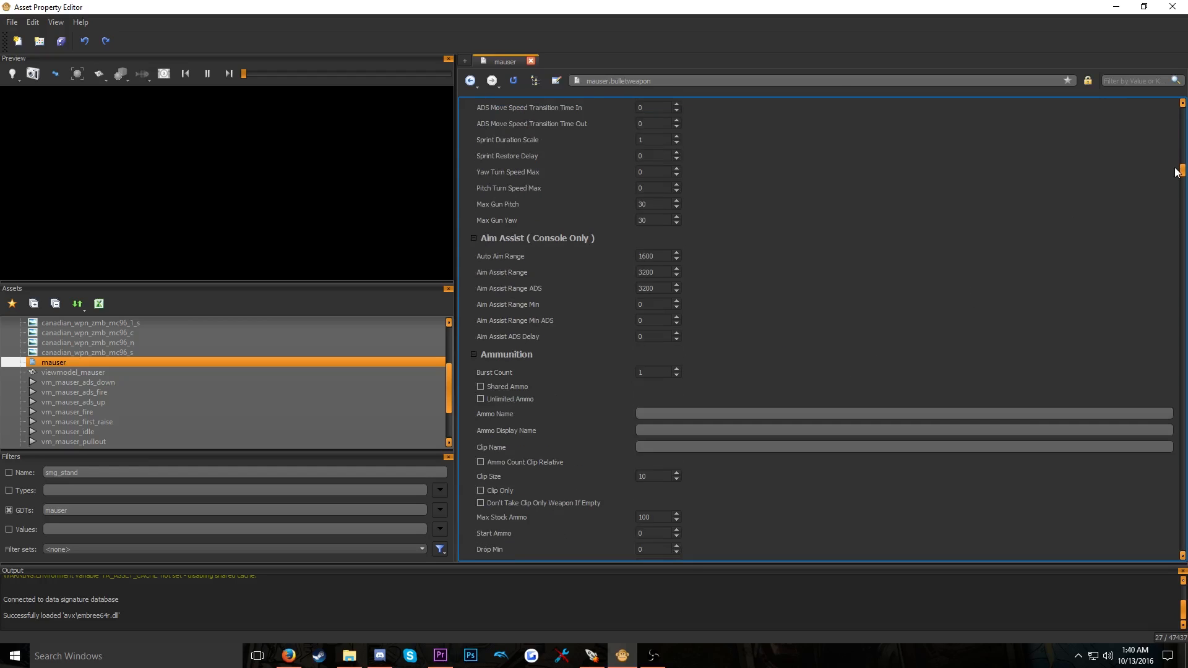
drag(1182, 173, 1182, 196)
scroll(662, 358, up, 6)
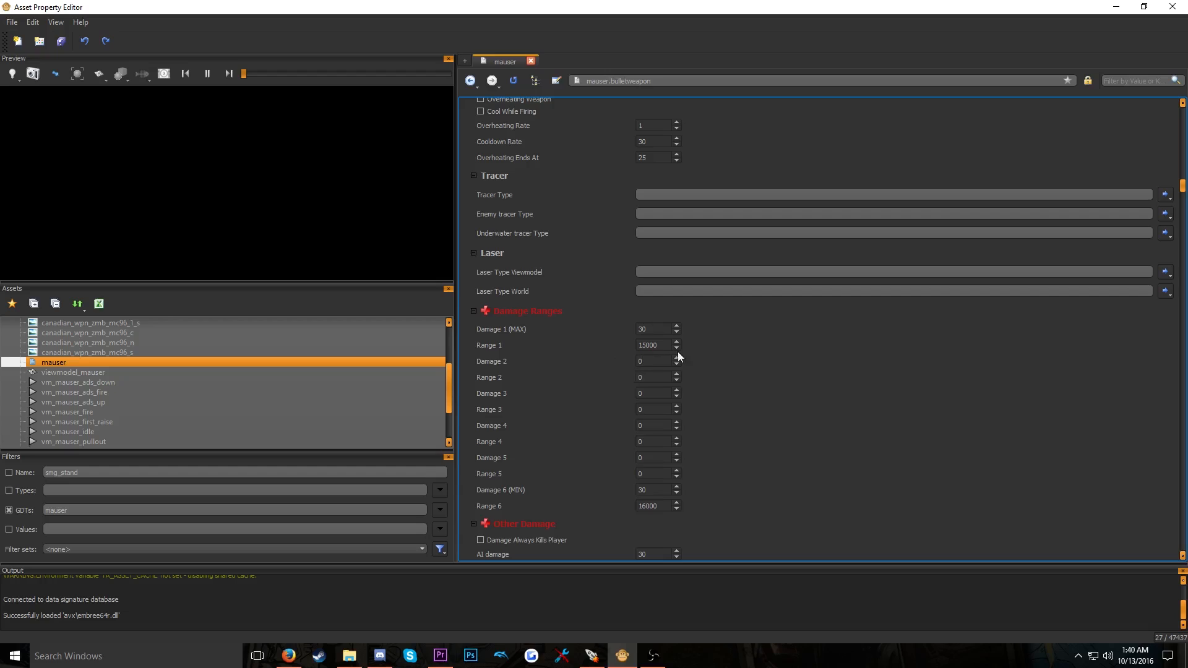
double_click(664, 330)
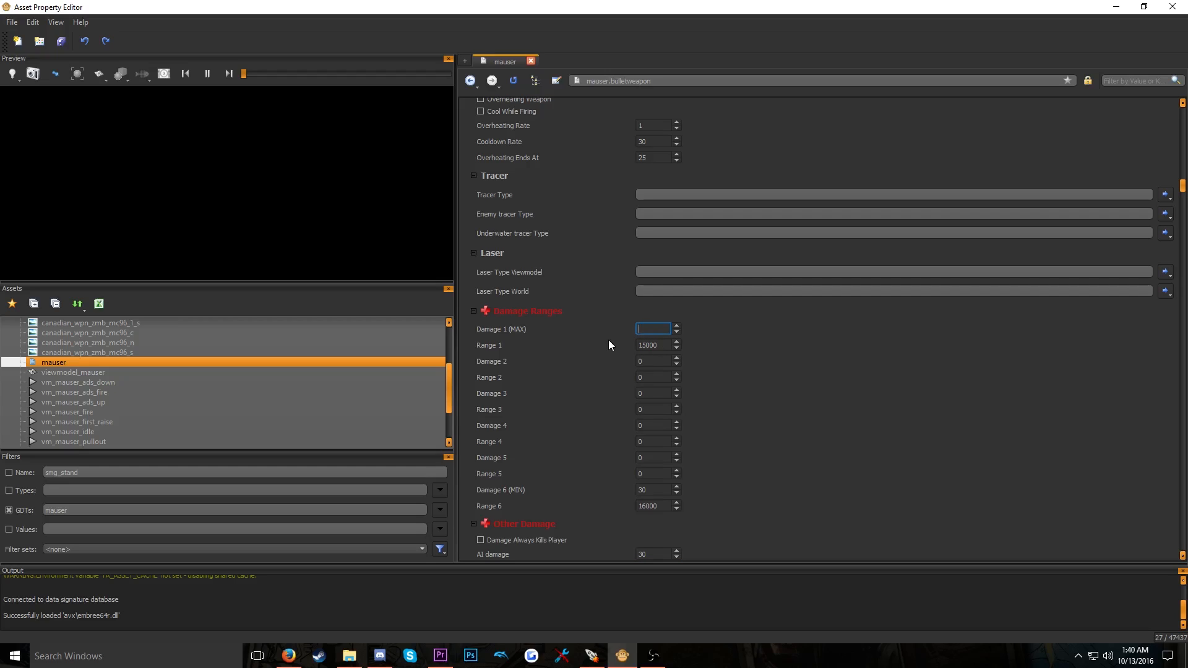
text(1000)
click(673, 333)
drag(661, 330, 632, 329)
click(660, 330)
Assign viewmodel_mauser as the View Gun model in the XModels properties
drag(1183, 189, 1148, 326)
scroll(1148, 326, down, 1)
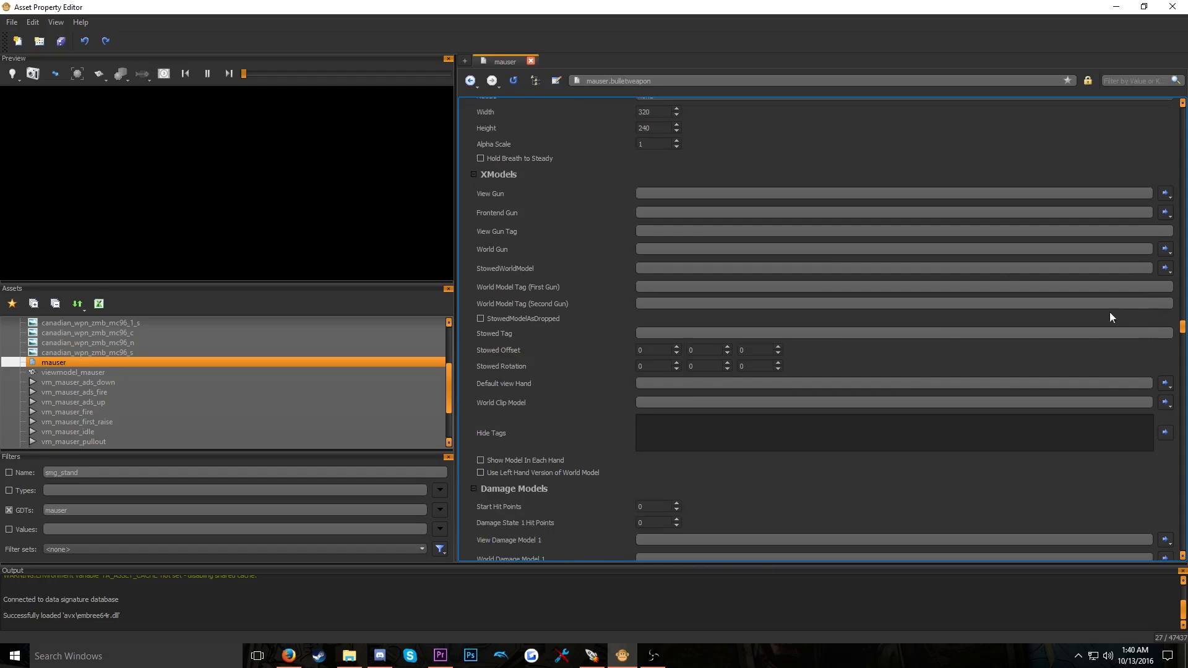
click(675, 194)
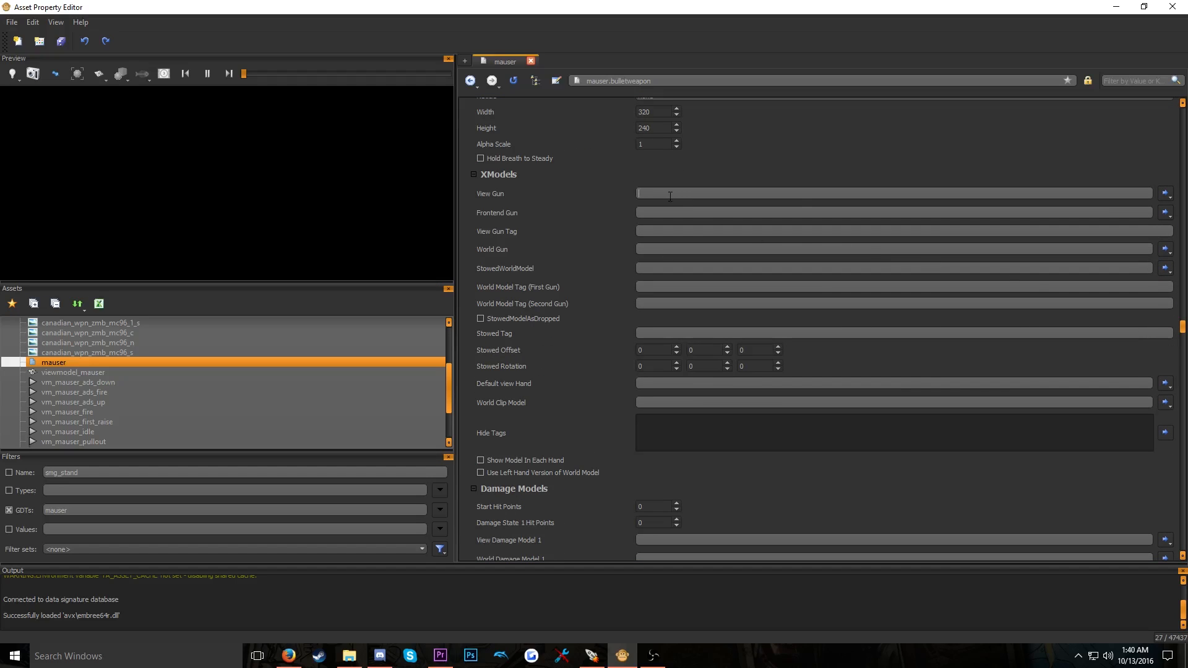
text(vi)
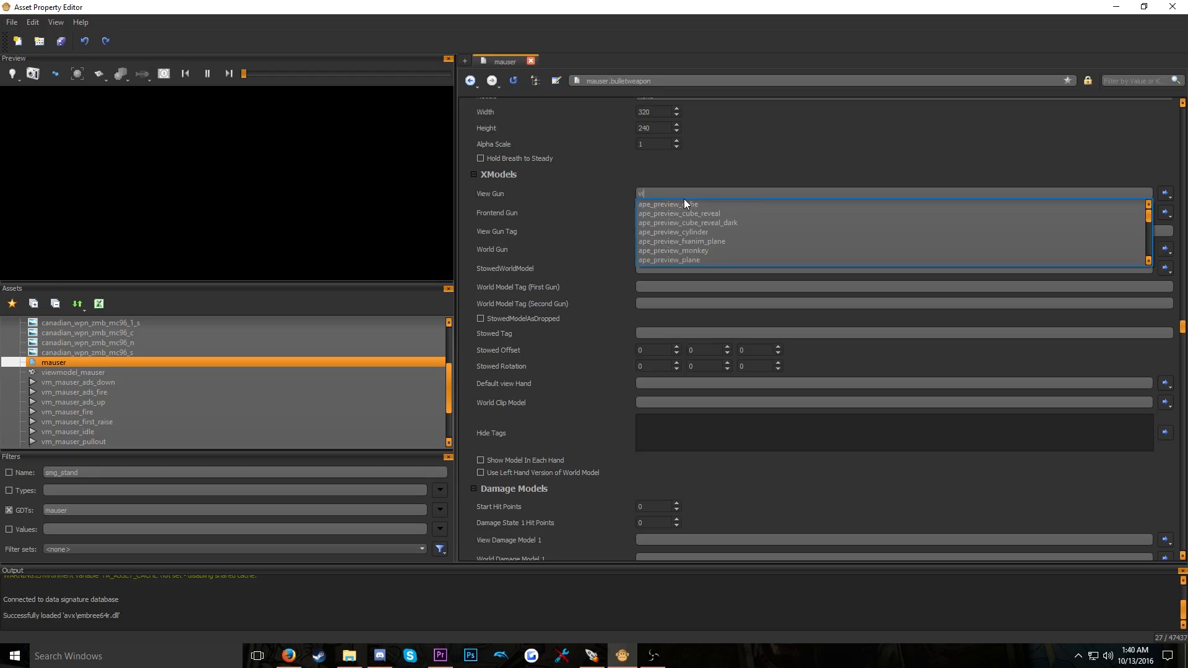
text(ewmodel_mauser)
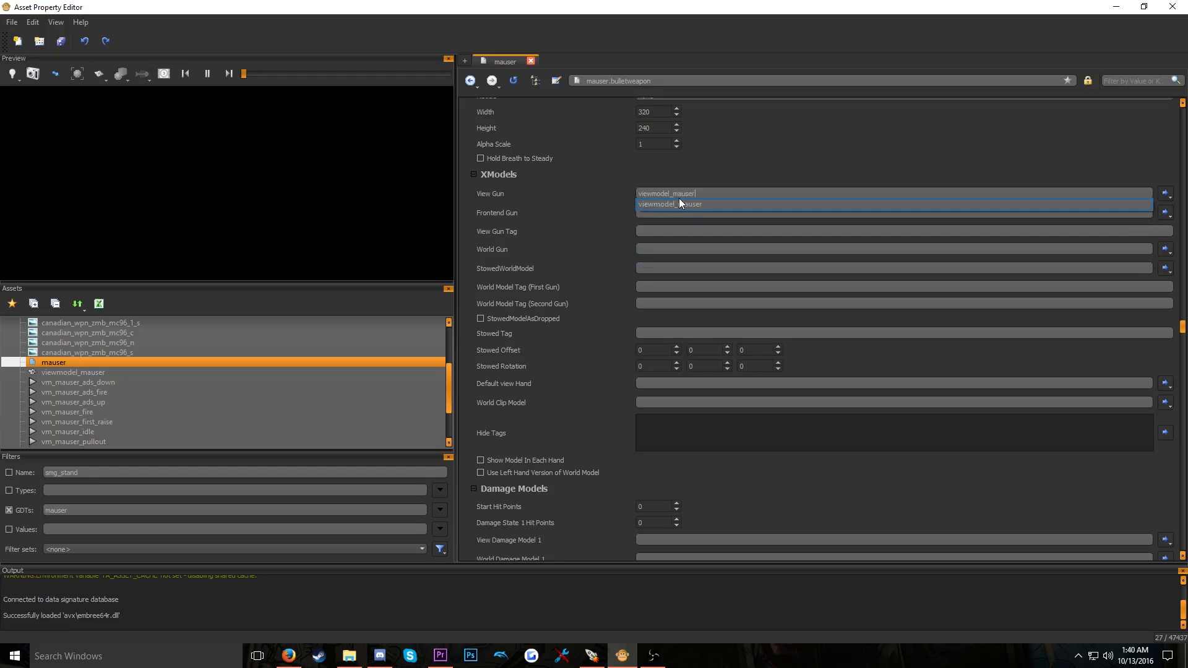
click(679, 204)
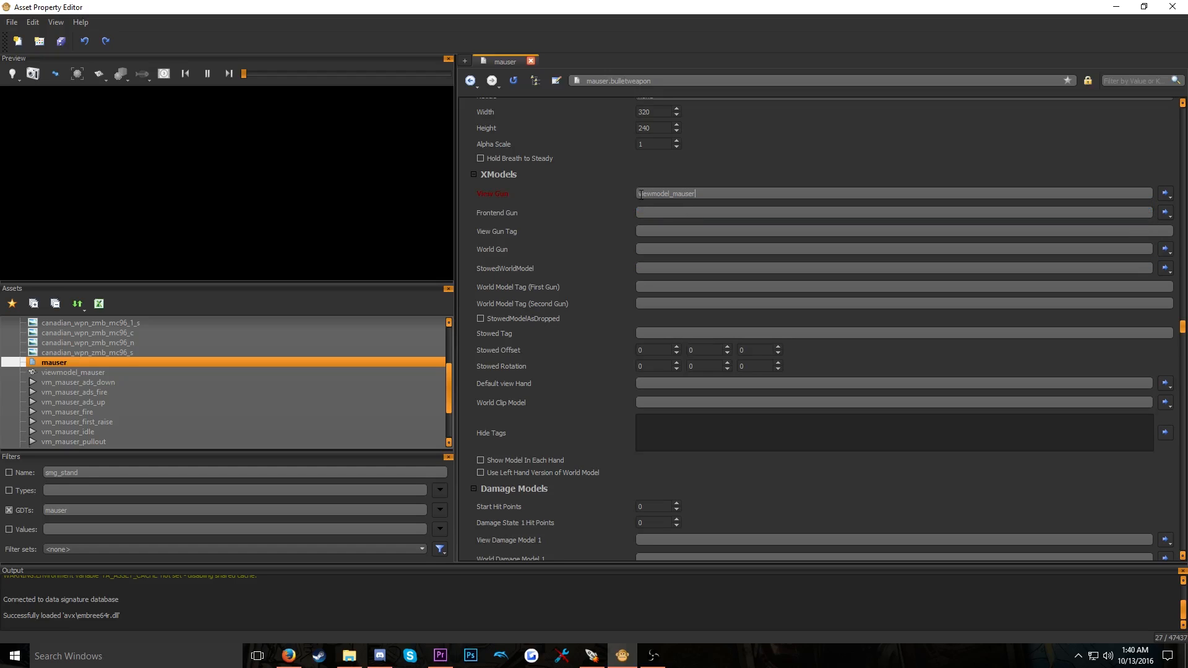
Copy the View Gun model name into the World Gun property
drag(638, 195, 696, 195)
click(696, 196)
double_click(686, 195)
key(ctrl+c)
click(655, 252)
key(ctrl+v)
click(669, 260)
drag(638, 249, 678, 247)
click(730, 254)
Look through the attachment and camo properties, and filter the weapon's properties by clip to check the Clip Size
scroll(618, 322, down, 10)
scroll(597, 316, down, 15)
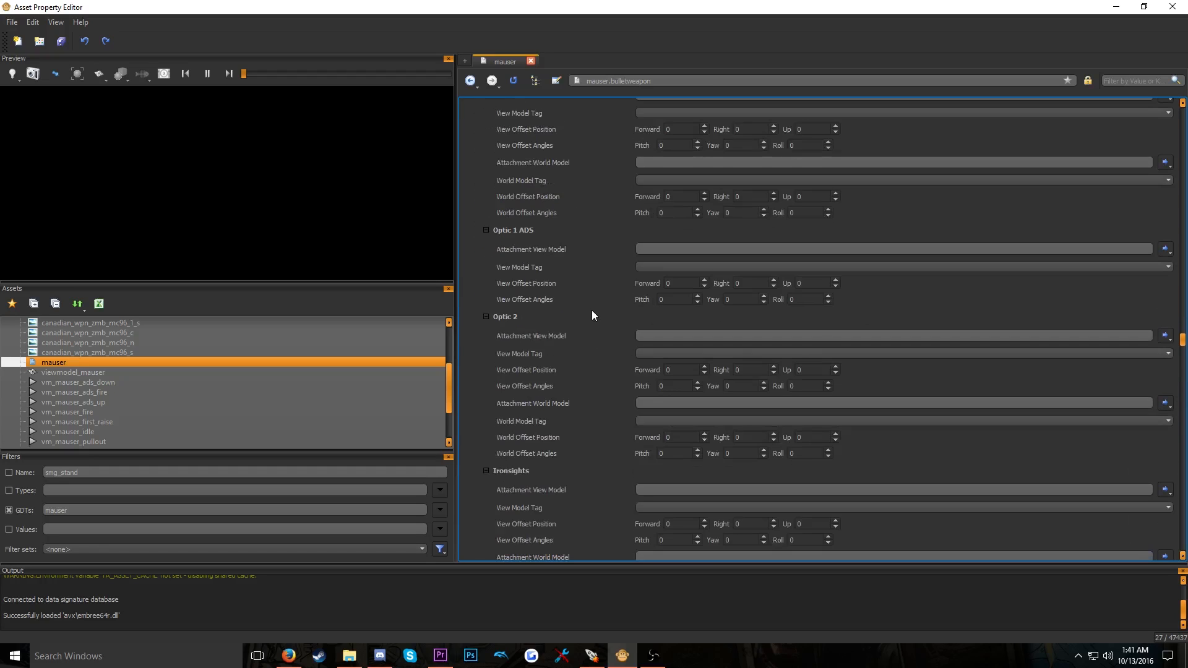
scroll(564, 317, down, 6)
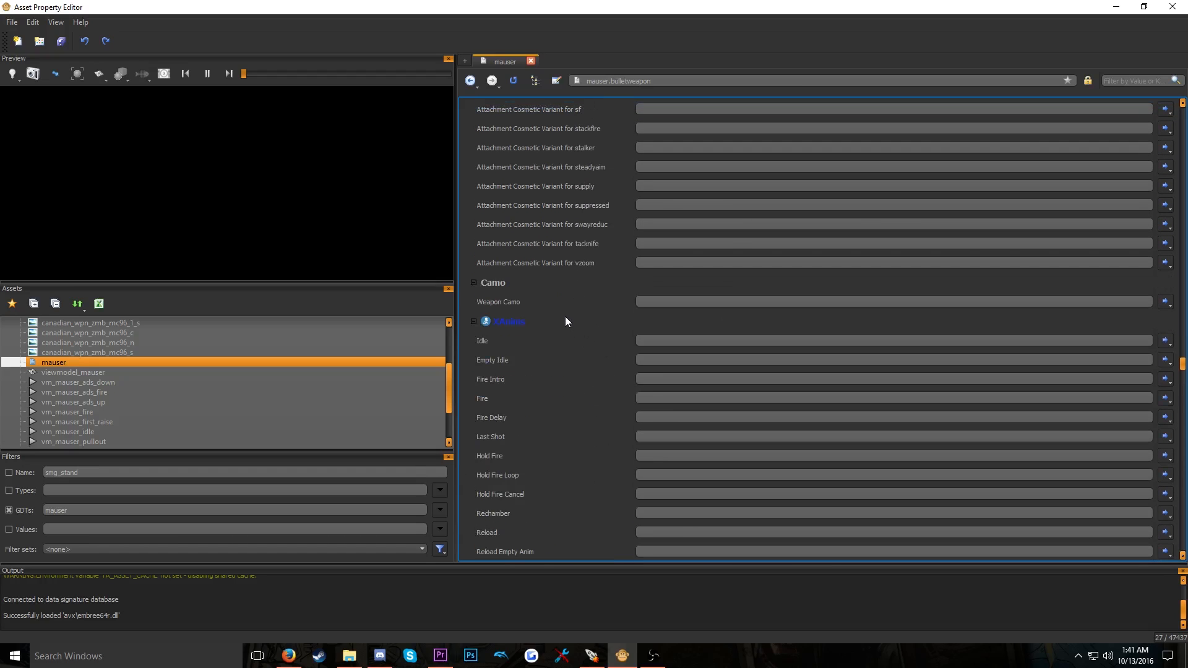
scroll(566, 318, up, 9)
scroll(772, 312, up, 8)
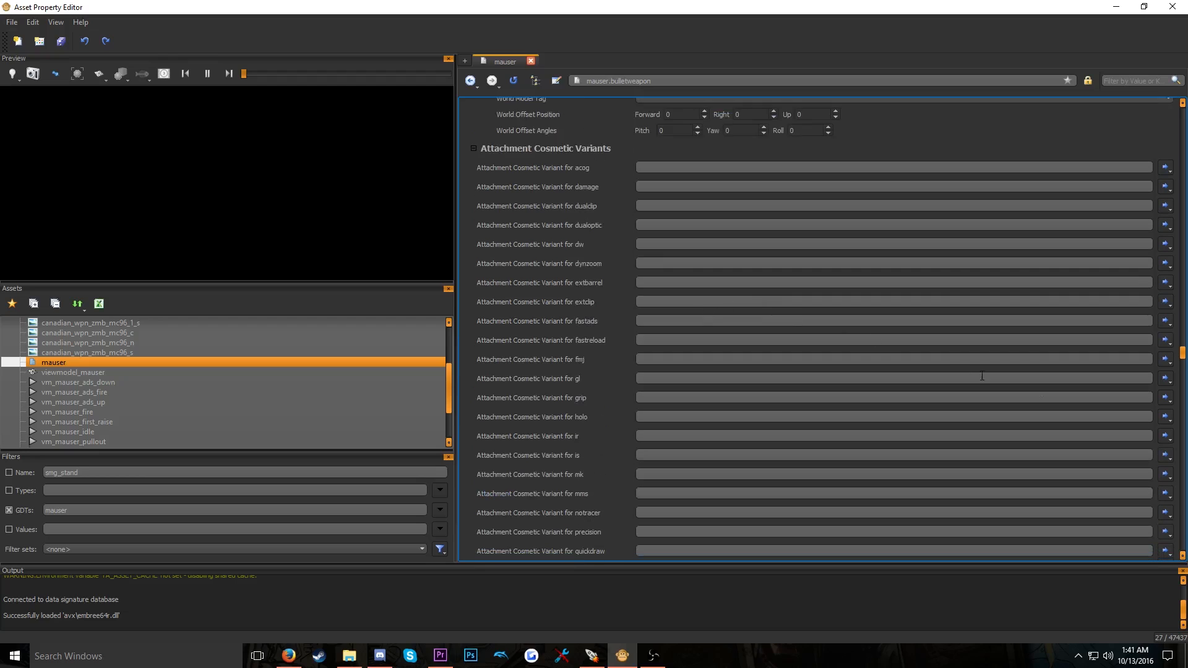
drag(1180, 351, 1180, 259)
click(1131, 82)
text(clip)
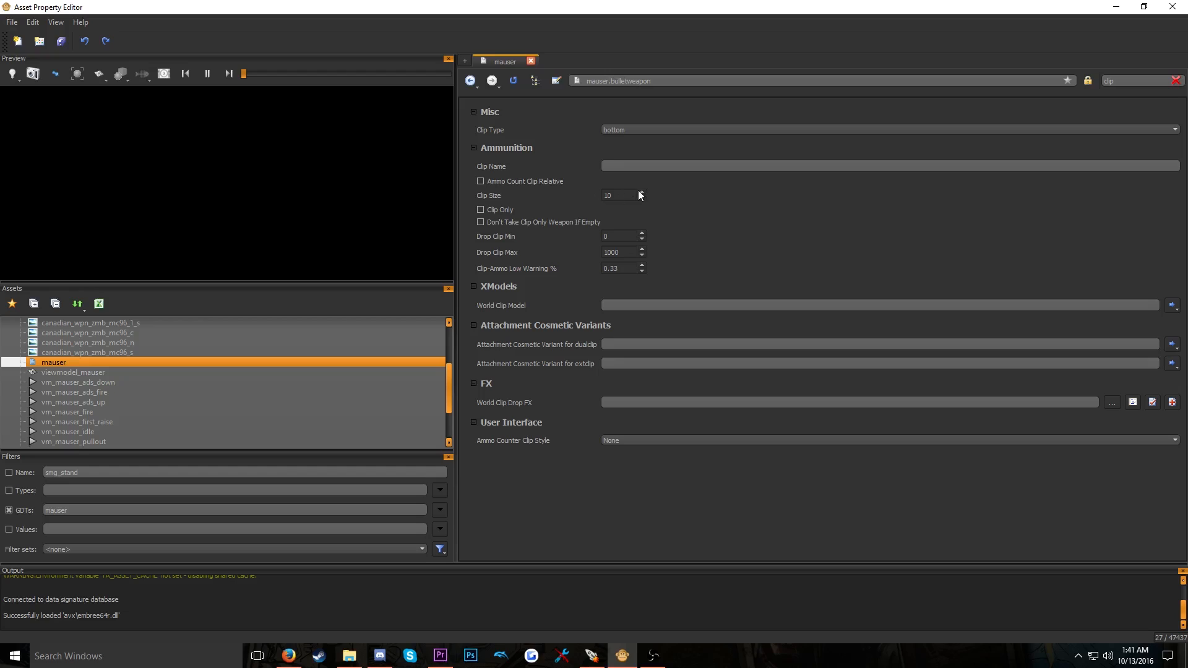
click(616, 194)
Search the weapon's properties for amo and amu, and clear the filter
double_click(1111, 80)
text(am)
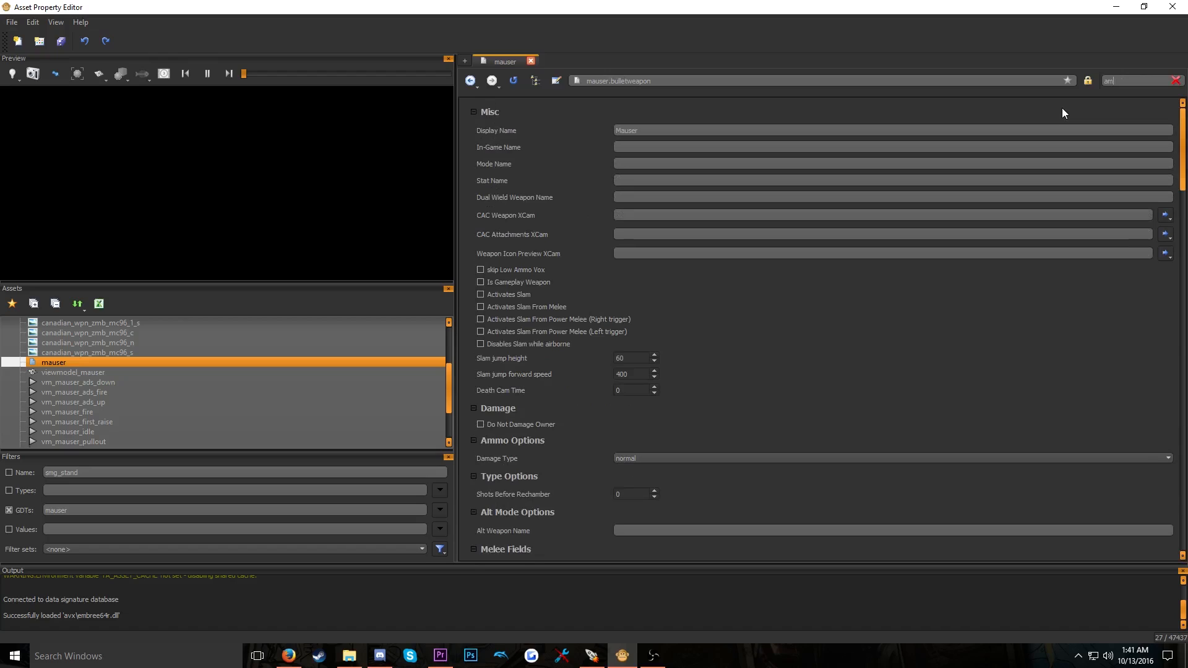
text(o)
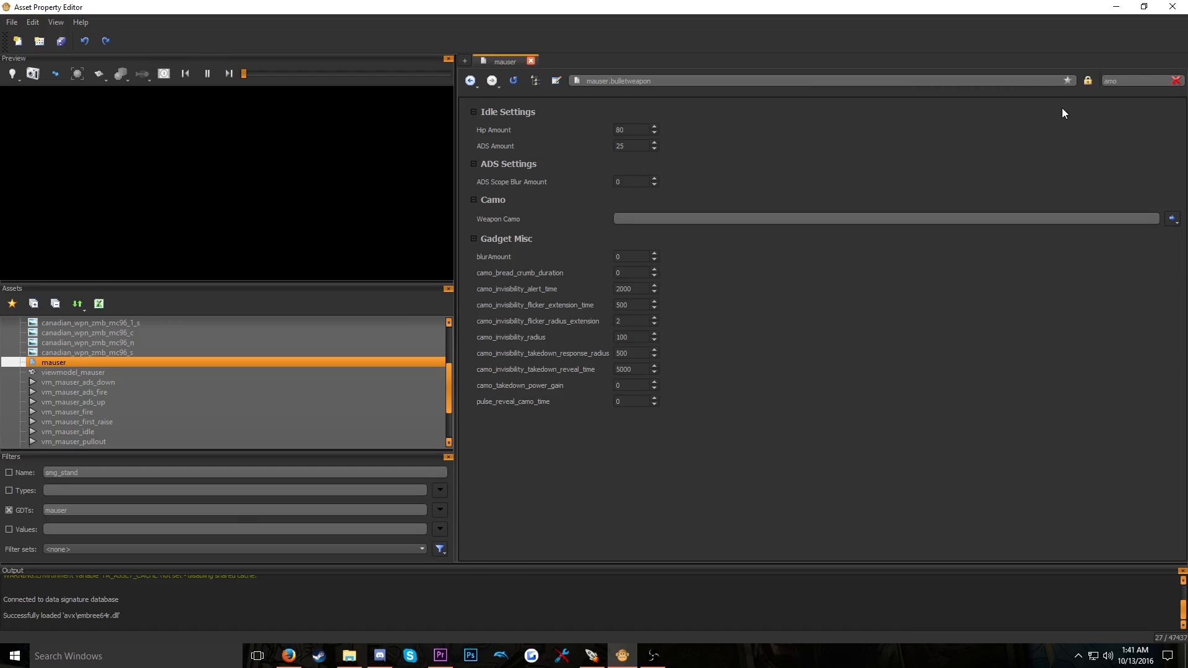
key(BackSpace)
text(u)
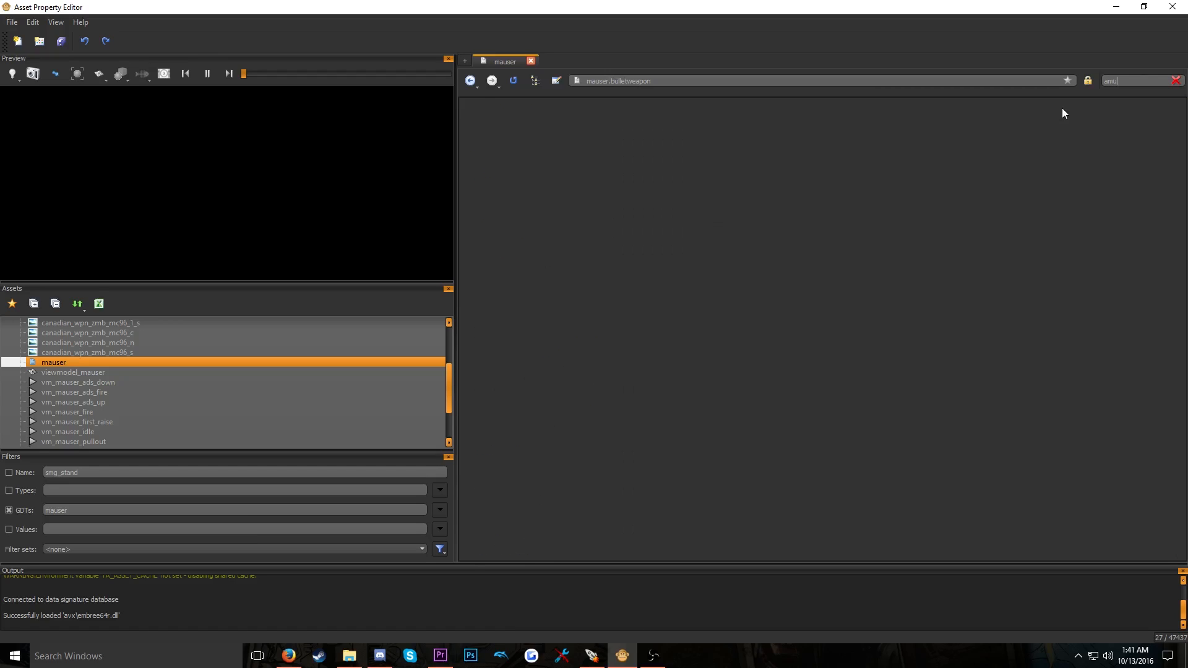
key(BackSpace)
key(BackSpace)
key(BackSpace)
key(BackSpace)
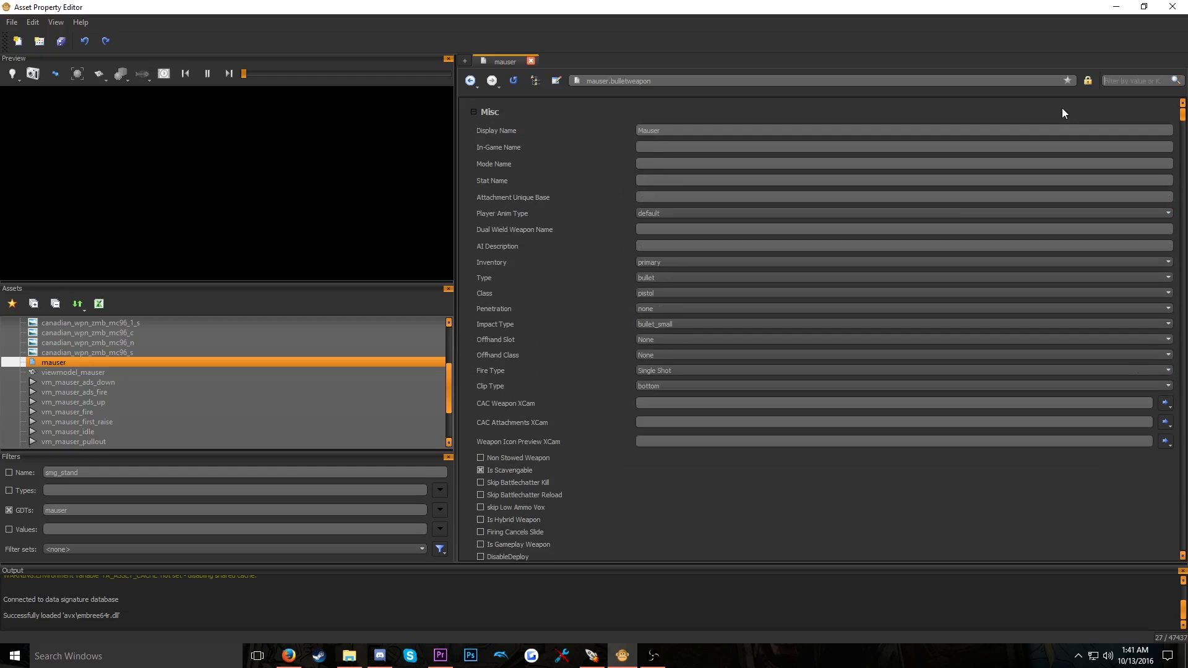
Filter the properties by clip and by amm, examine the Ammunition settings, and clear the filter
text(clip)
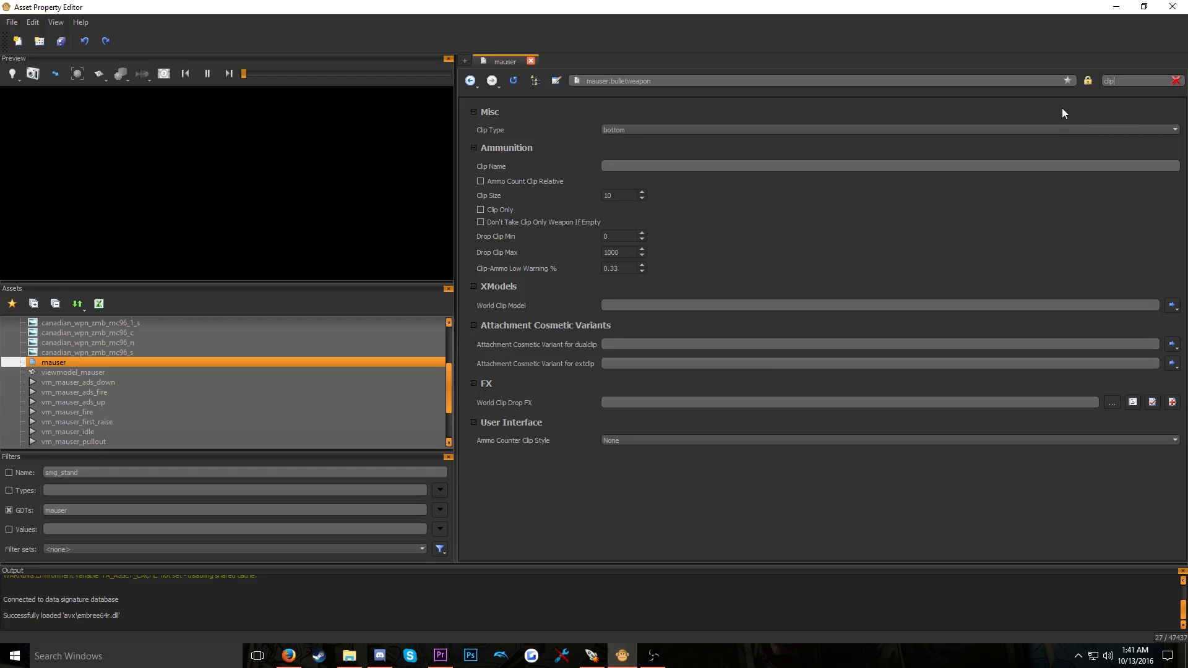
key(BackSpace)
key(BackSpace)
key(BackSpace)
key(BackSpace)
text(amm)
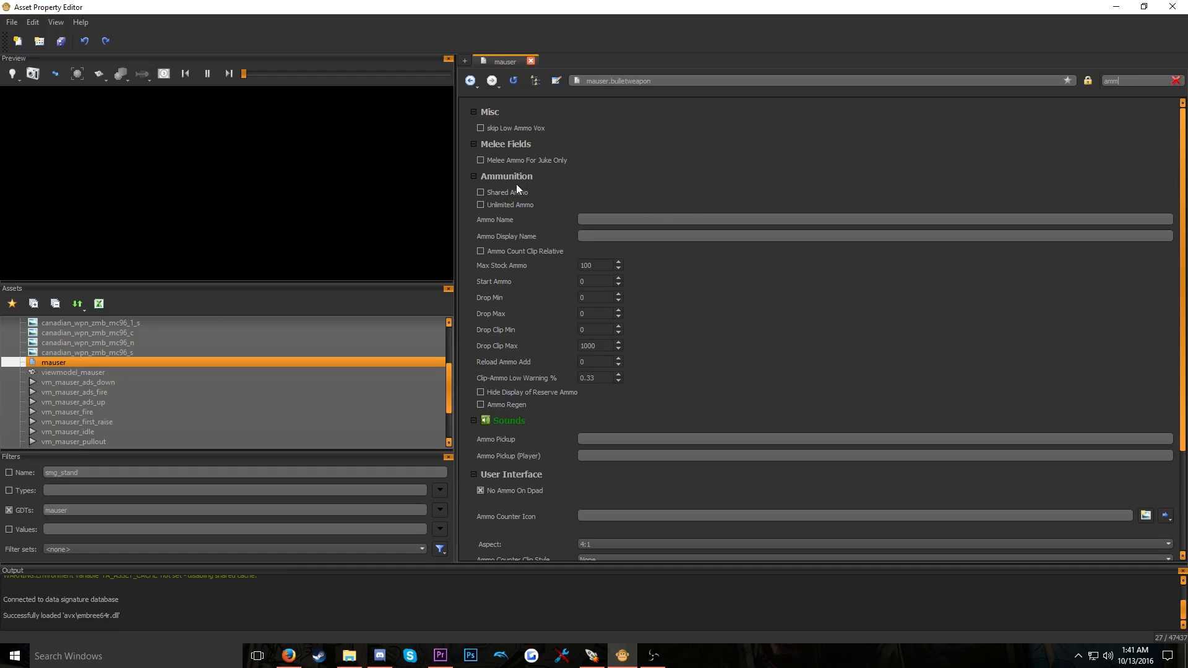
scroll(519, 189, down, 1)
scroll(677, 283, up, 1)
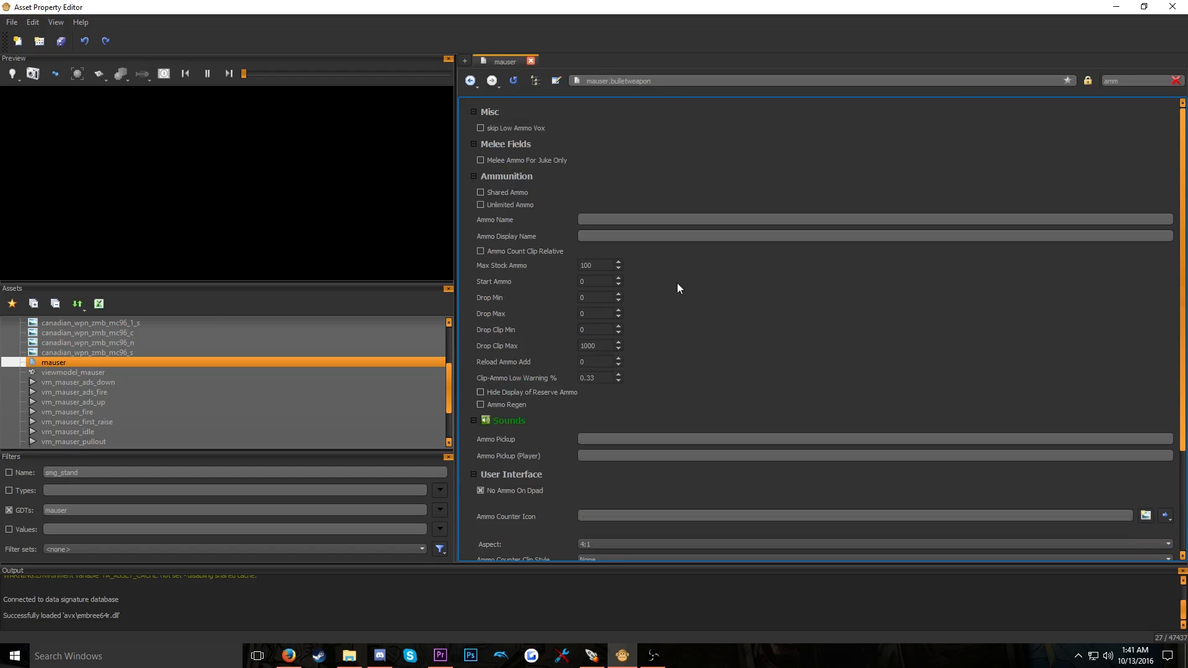
scroll(679, 310, down, 2)
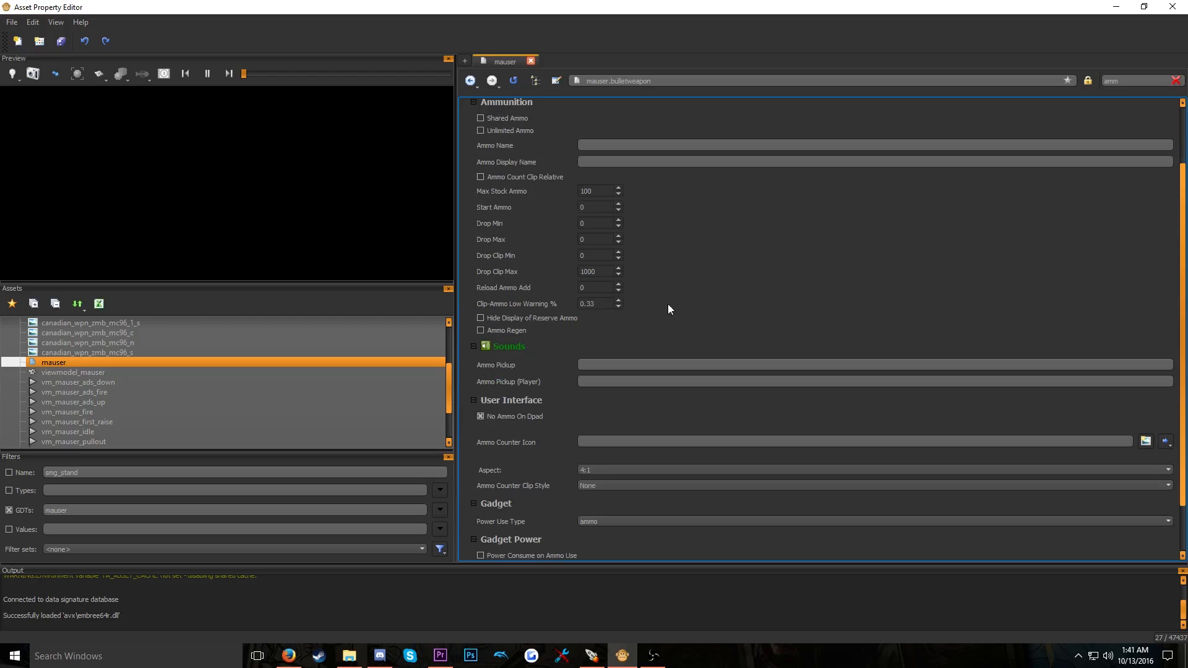
scroll(667, 303, up, 2)
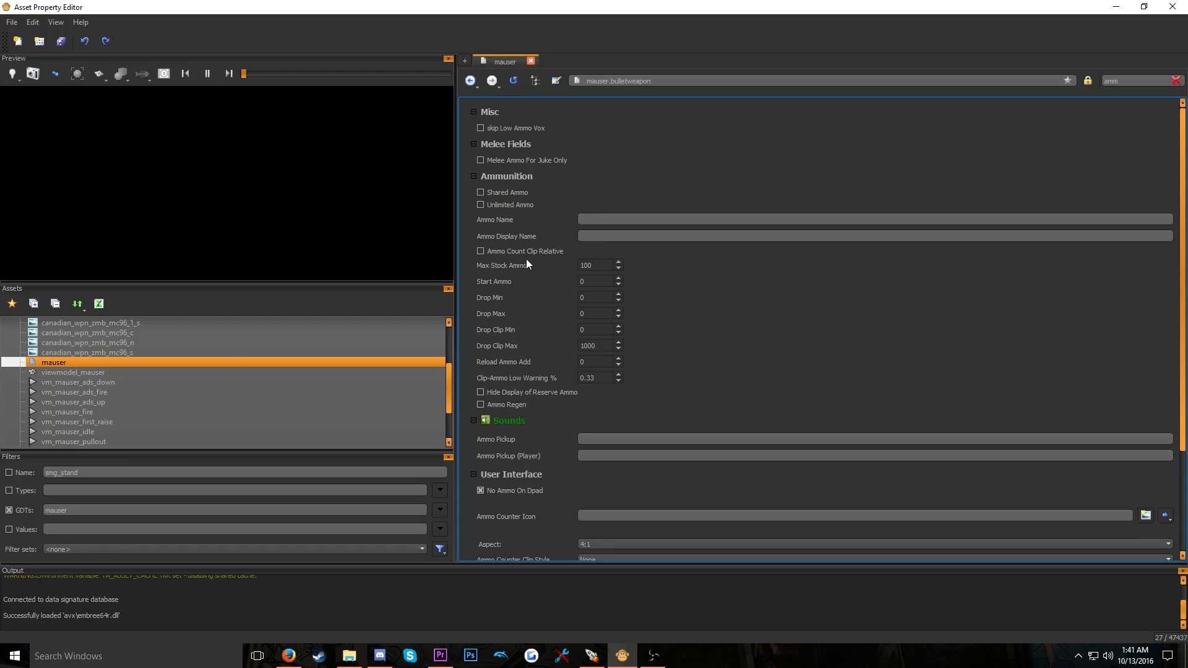
click(1175, 81)
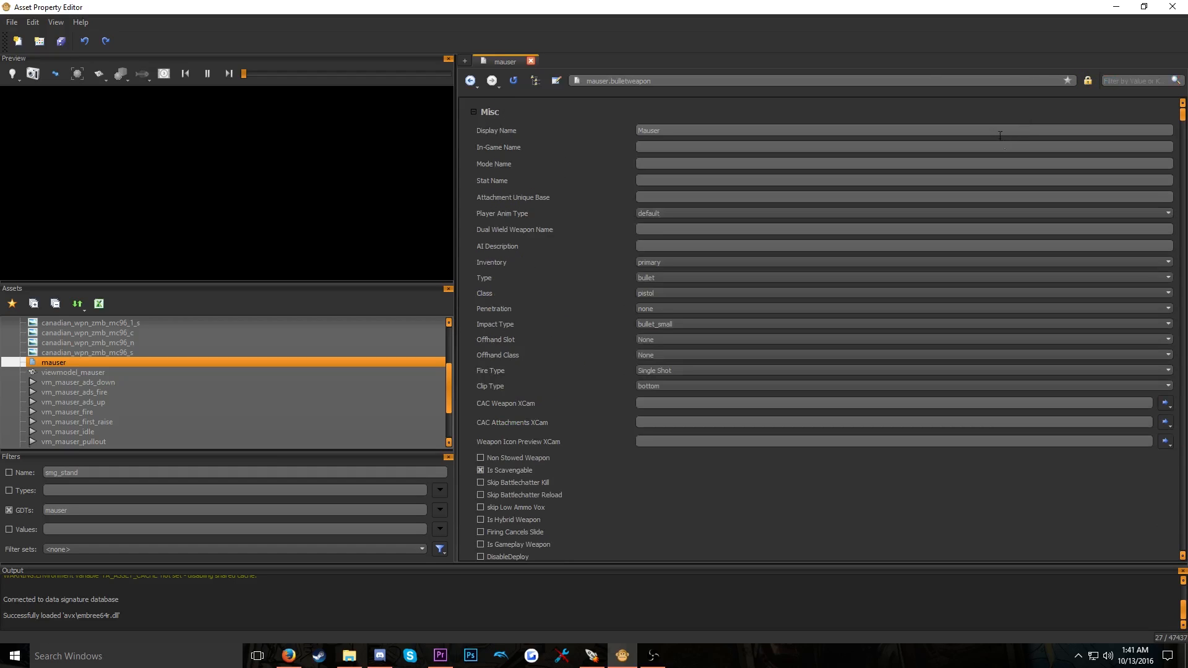
Filter the properties by am, check the melee, reload and ammunition settings, and remove the filter
text(am)
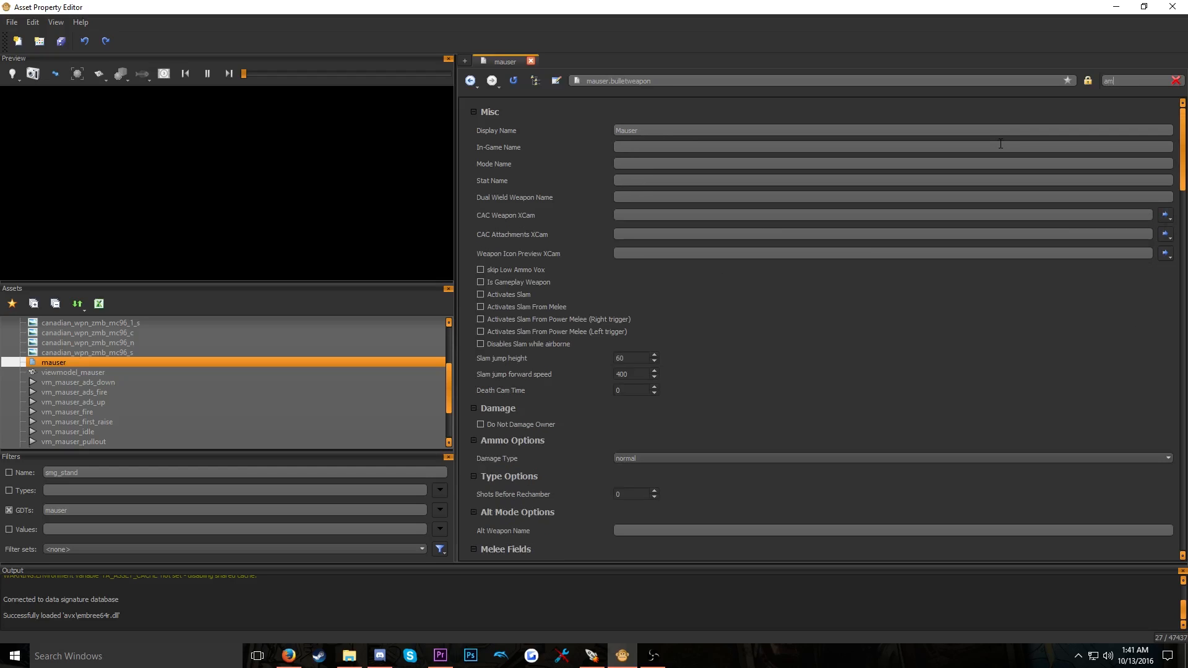
scroll(594, 328, down, 9)
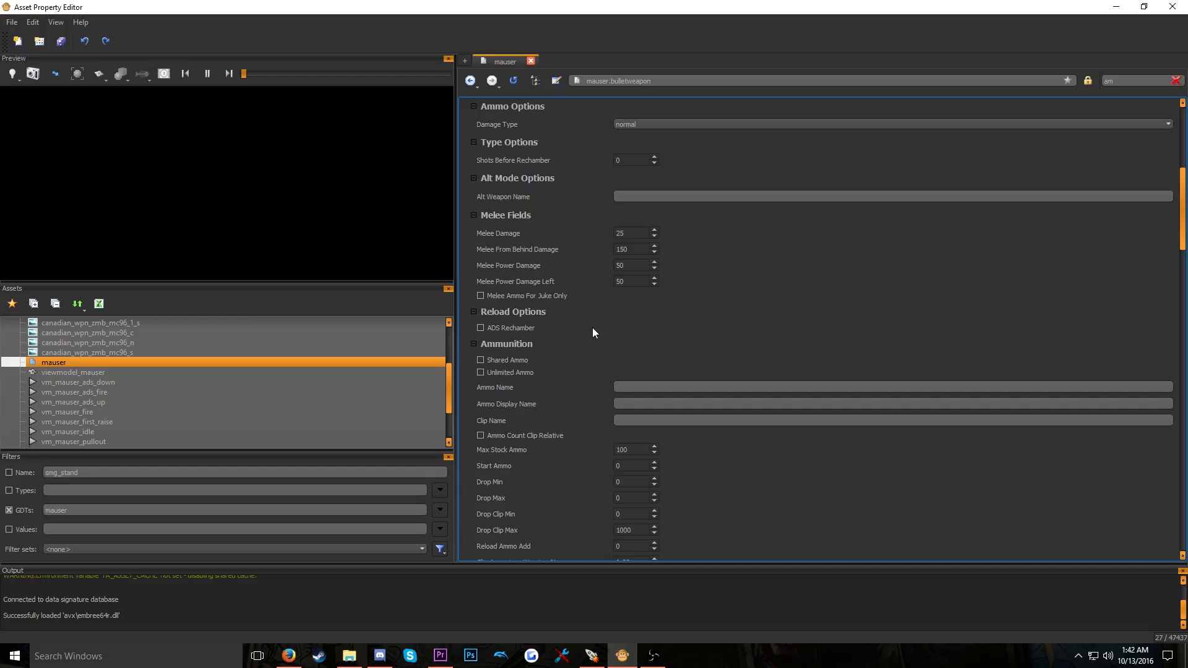
scroll(588, 334, down, 3)
scroll(586, 337, up, 7)
key(BackSpace)
key(BackSpace)
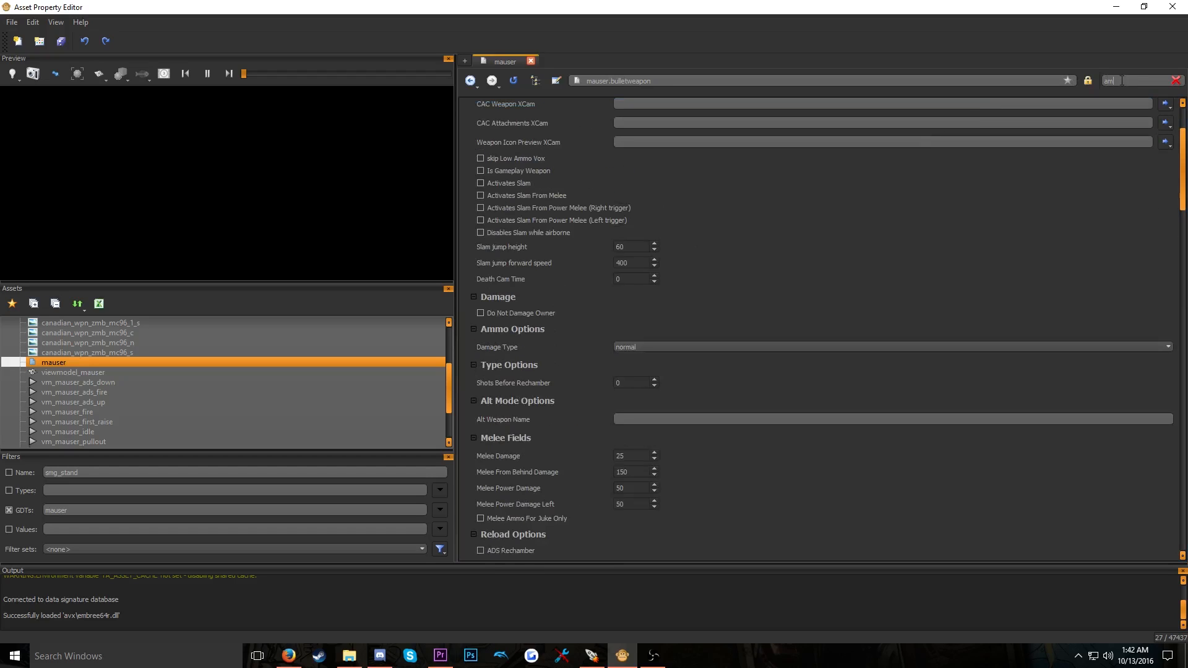
Look through the weapon's properties, from the Misc section down to the Ammunition settings
scroll(616, 255, down, 8)
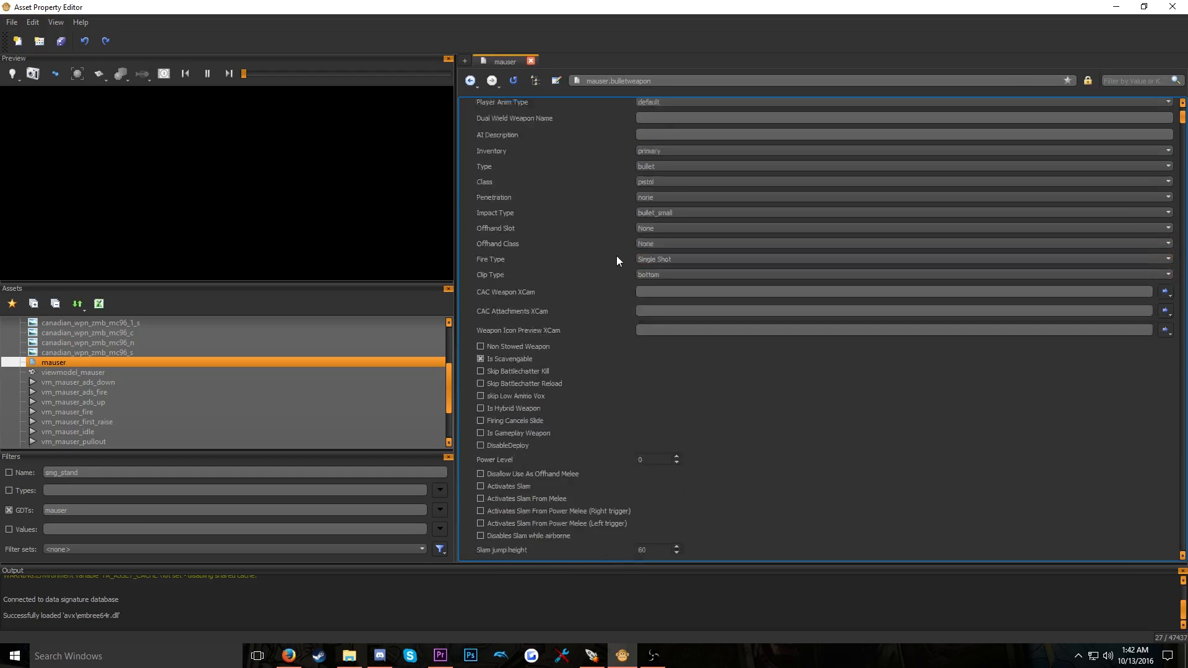
scroll(726, 265, up, 6)
scroll(617, 179, up, 3)
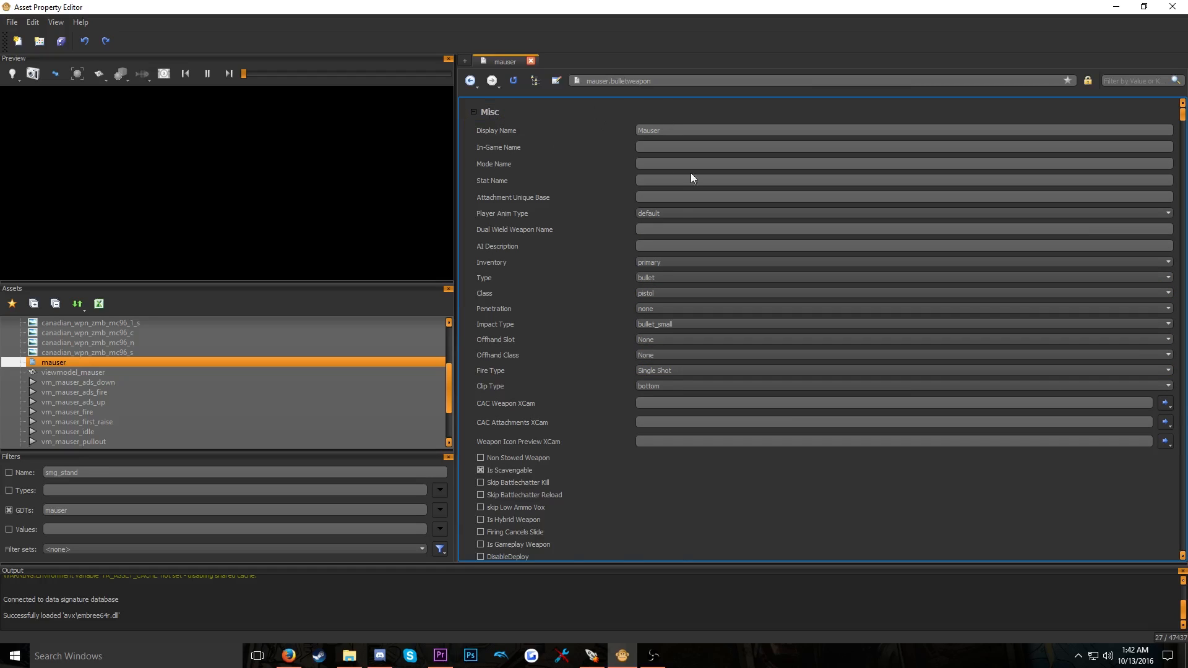
scroll(691, 178, down, 20)
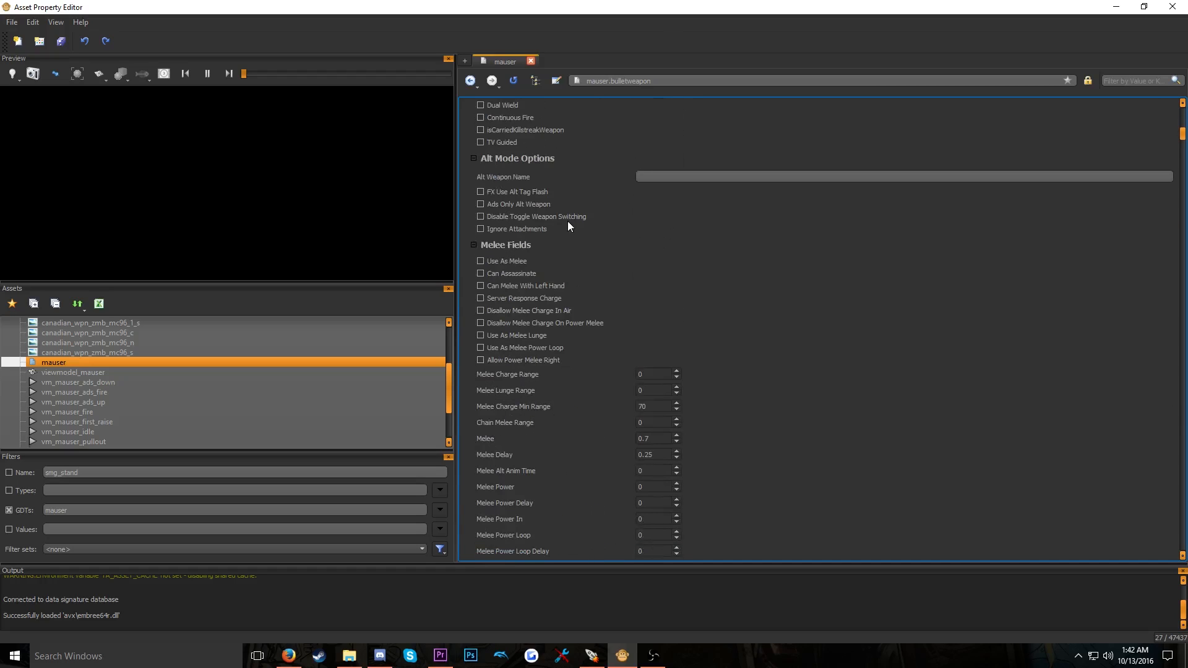
scroll(568, 225, down, 20)
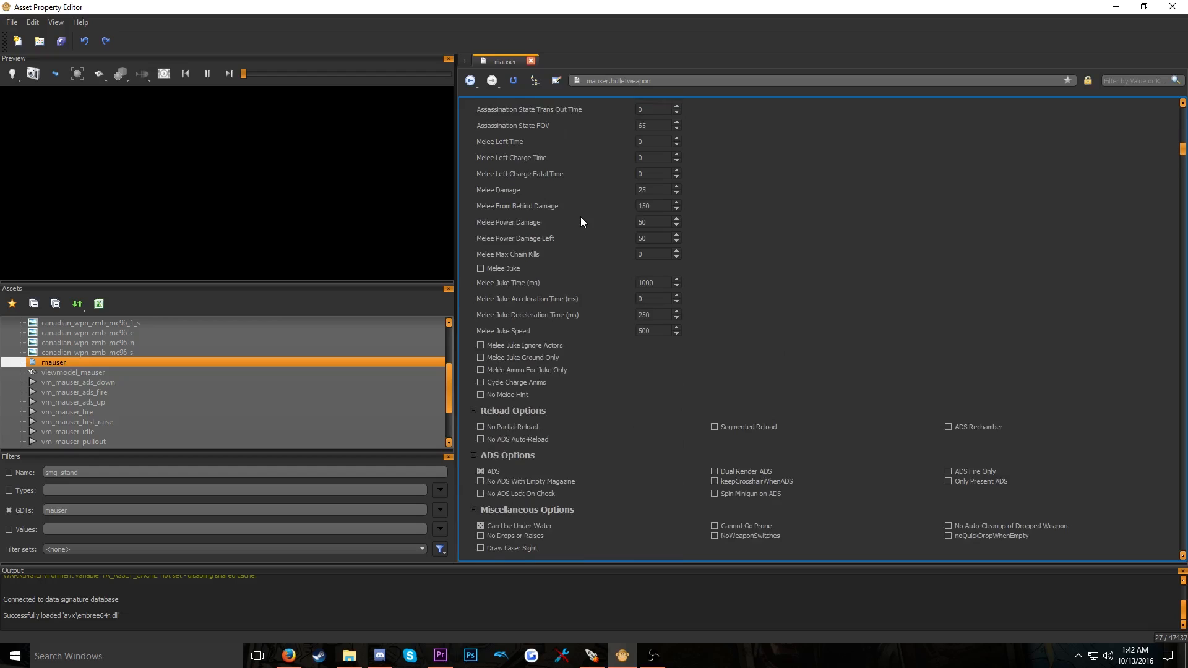
scroll(573, 247, down, 9)
scroll(594, 238, down, 14)
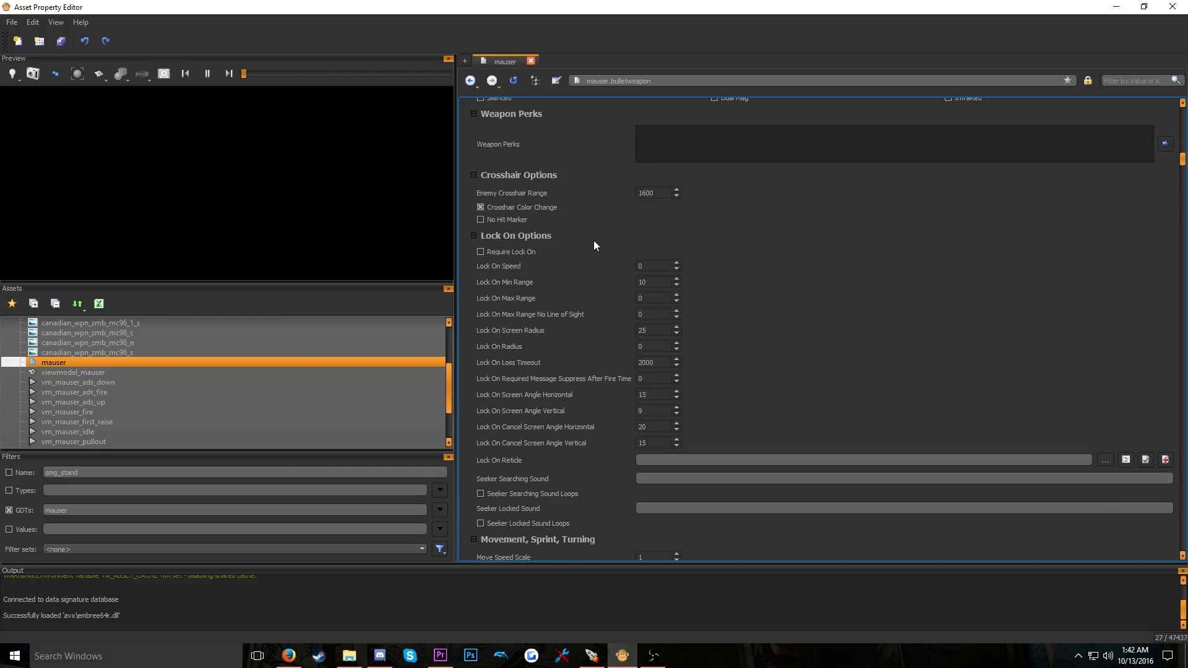
scroll(592, 246, down, 8)
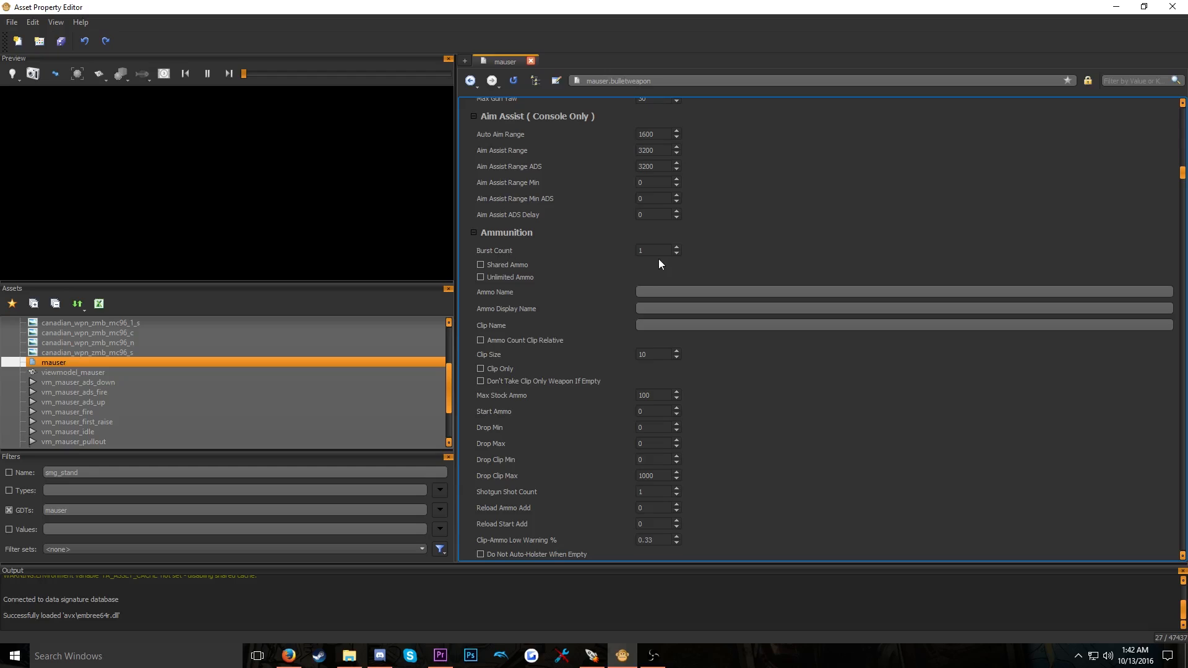
Try a Burst Count of 3 in the Ammunition settings and return it to 1
click(594, 255)
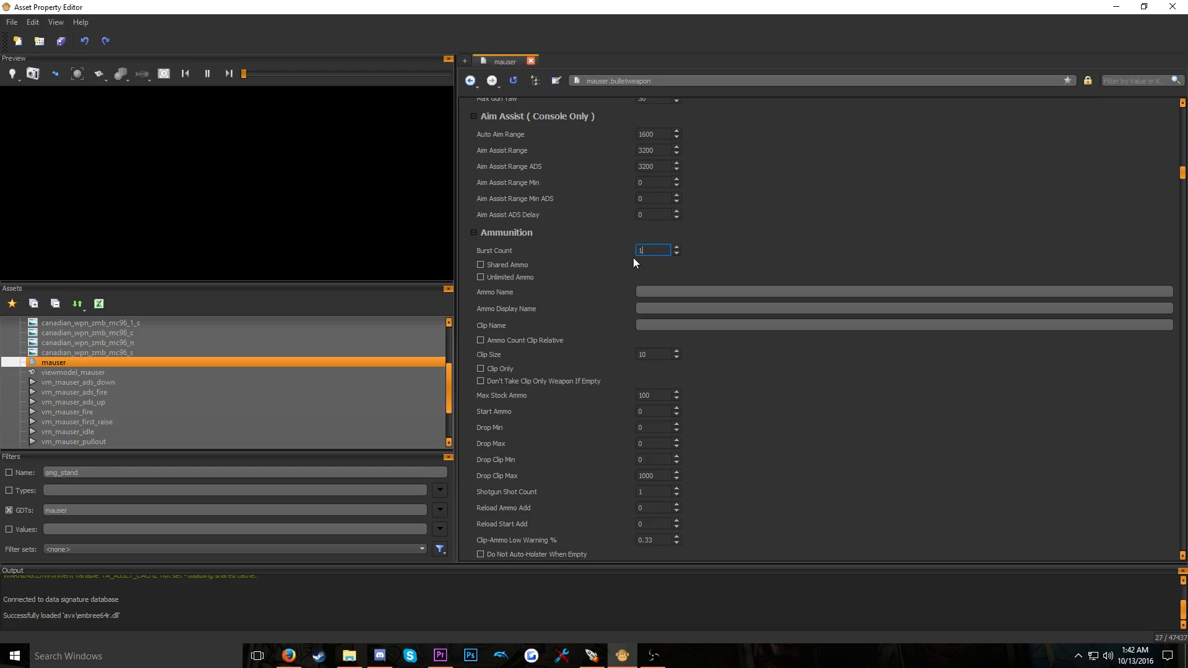
click(616, 256)
drag(642, 252, 563, 239)
text(1)
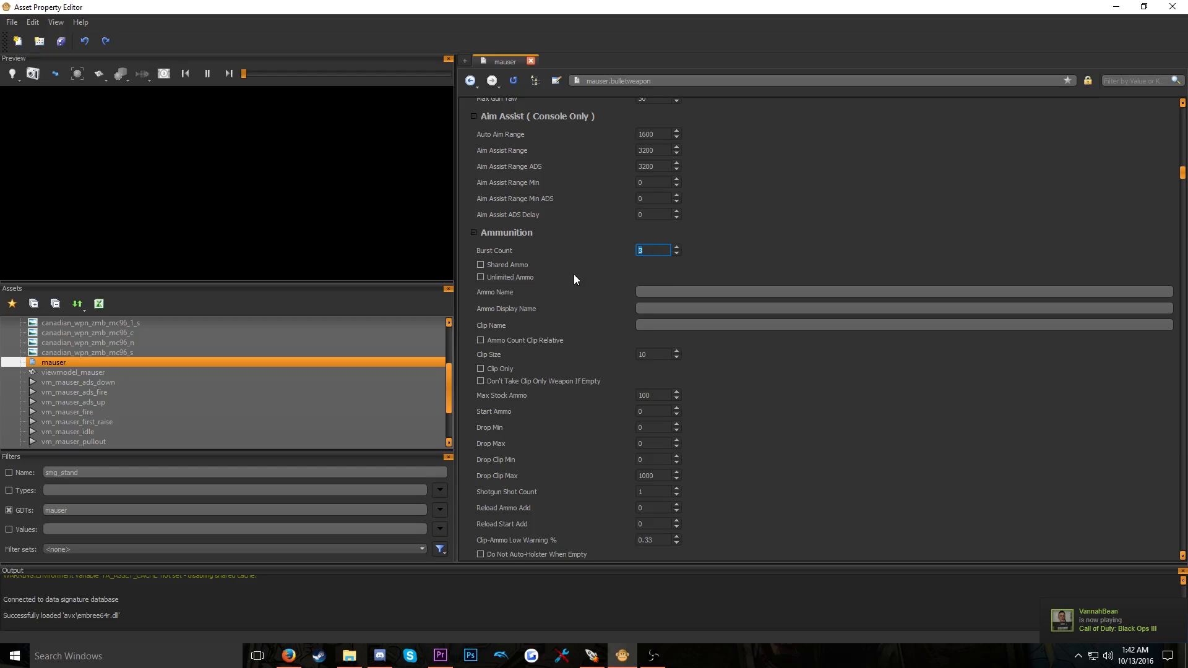
text(1)
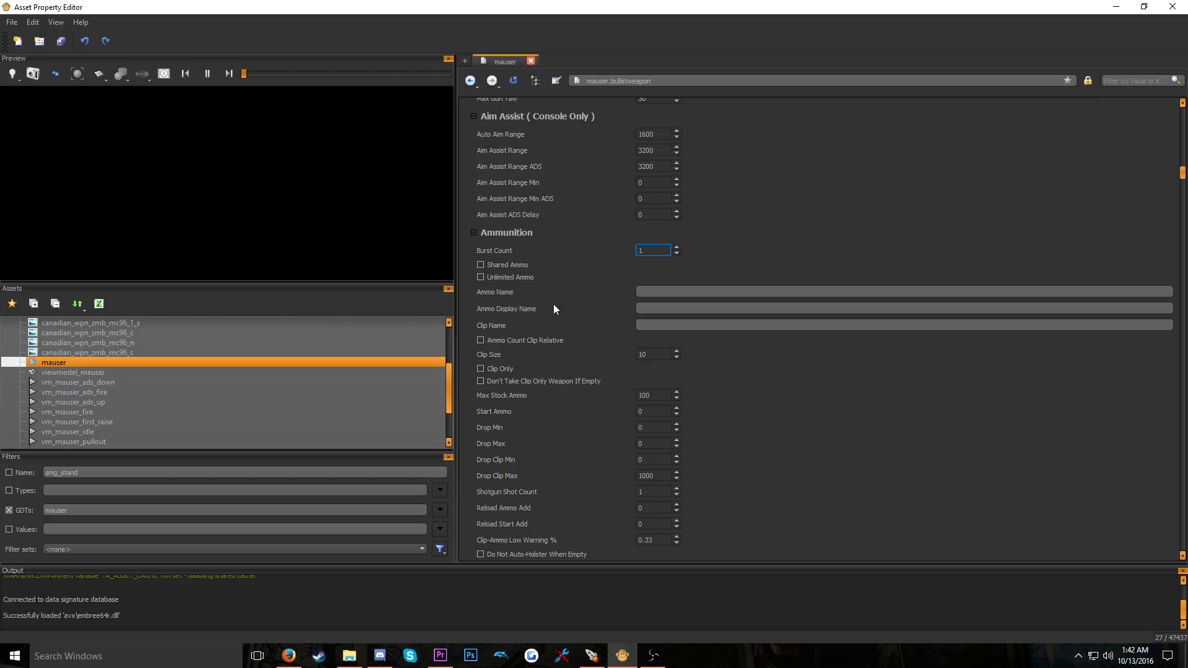
Set the weapon's Start Ammo to 8 in the Ammunition settings
scroll(748, 265, down, 1)
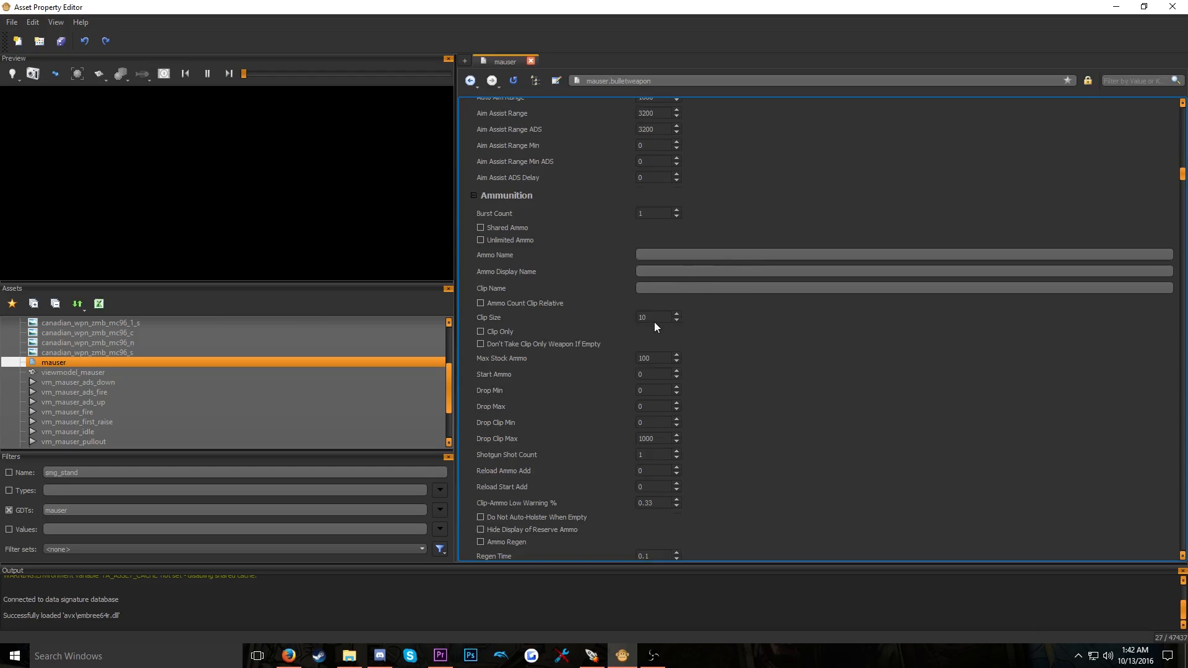
double_click(654, 318)
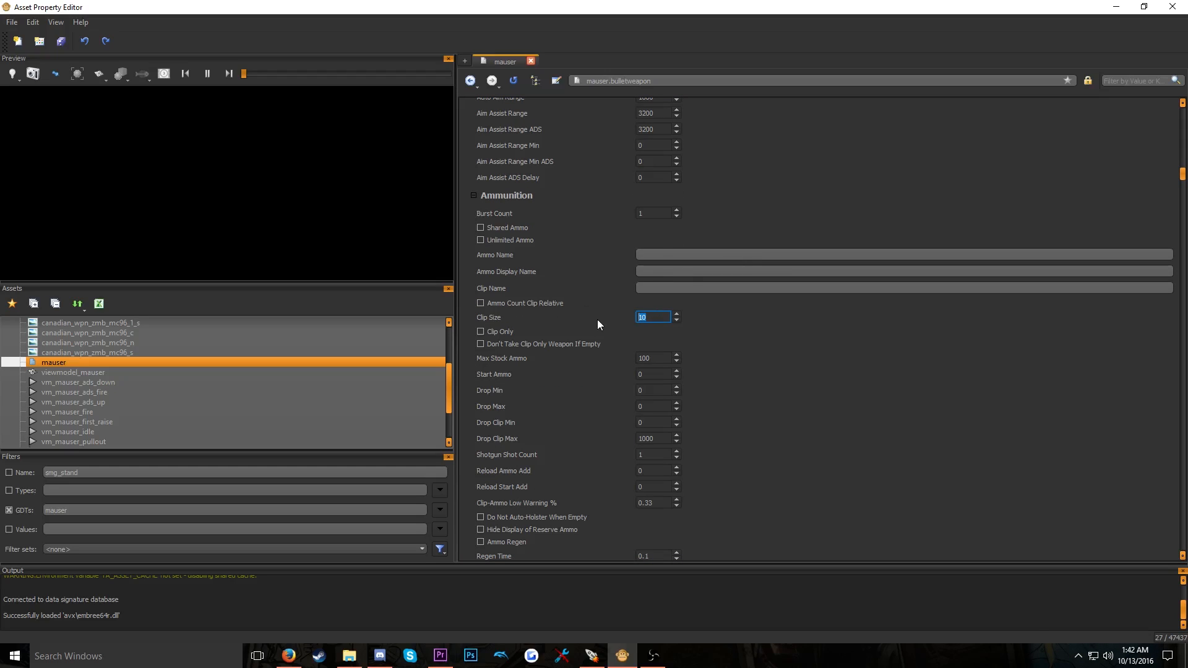
drag(654, 319, 586, 294)
click(651, 318)
drag(646, 322, 567, 331)
key(BackSpace)
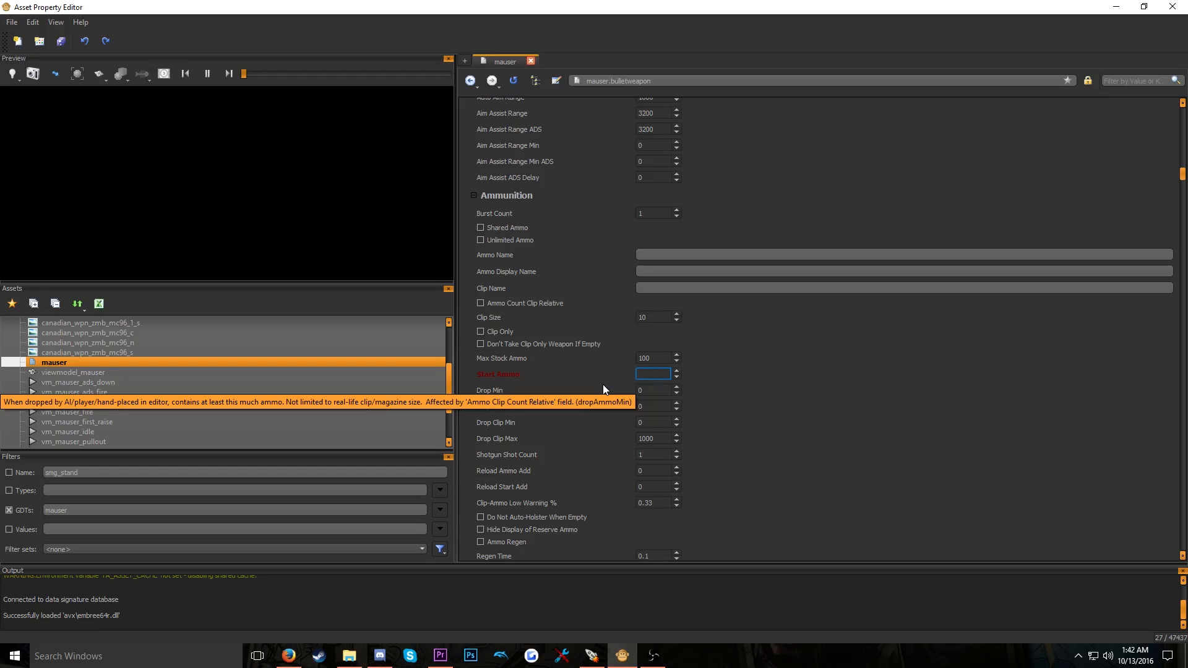
Set both the Max Stock Ammo and the Drop Clip Max to 40 in the Ammunition settings
drag(649, 358, 577, 369)
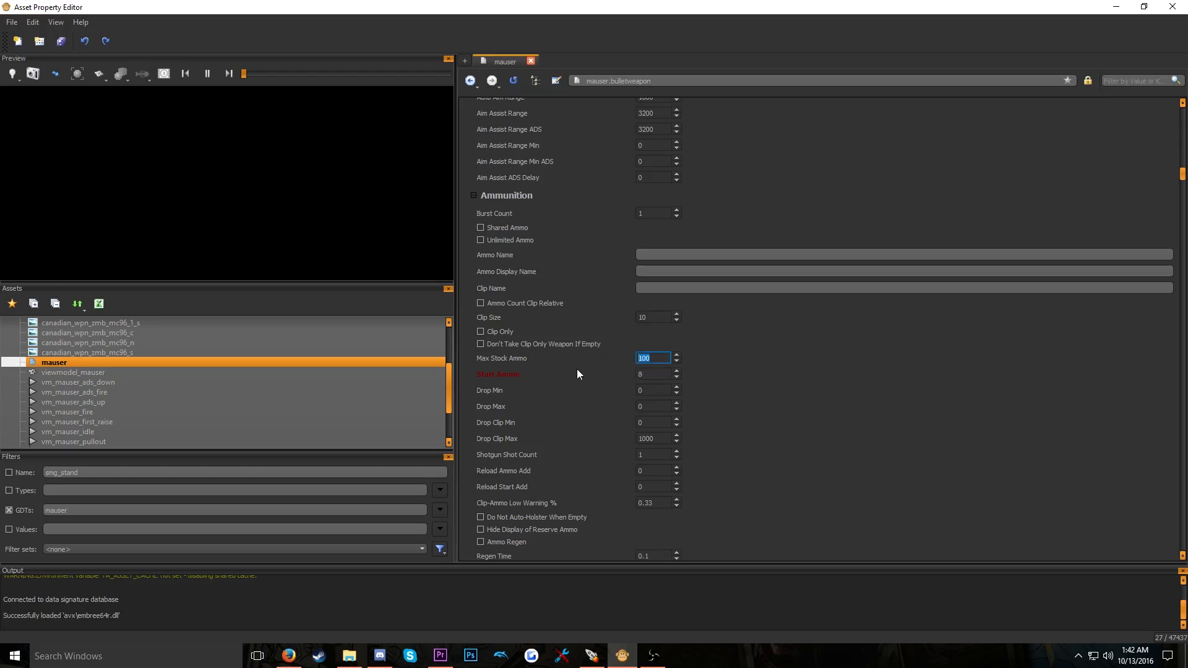
key(BackSpace)
text(40)
drag(663, 440, 534, 429)
text(40)
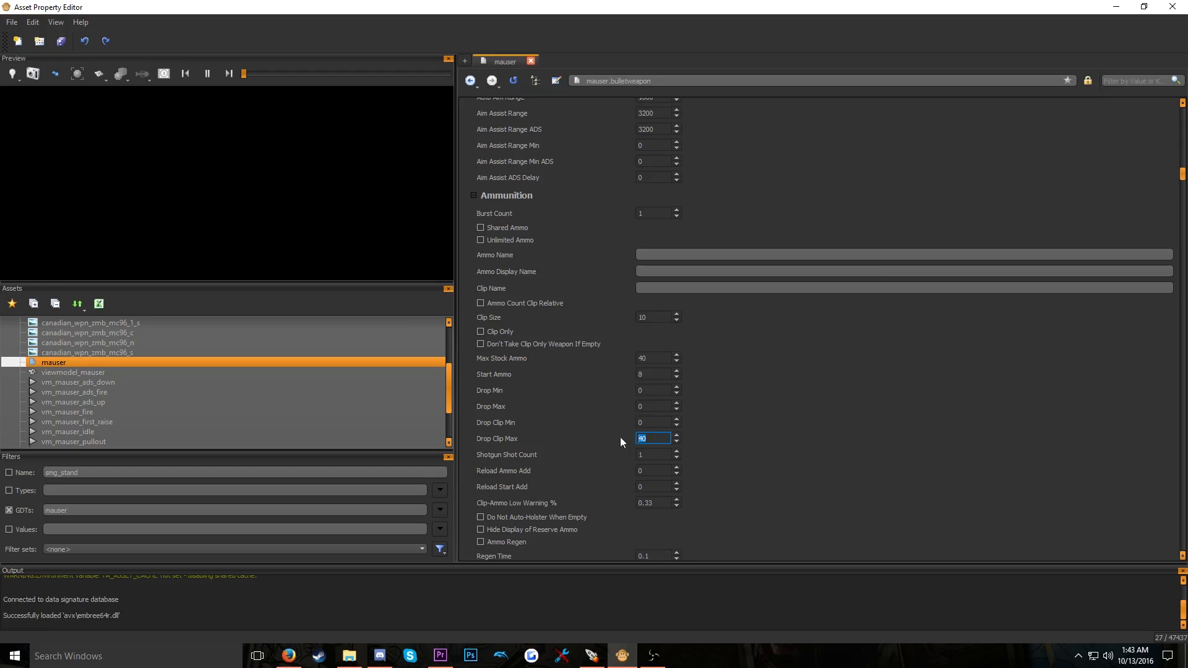
click(643, 439)
double_click(646, 358)
click(639, 359)
Assign vm_mauser_idle to both the Idle and Empty Idle animations of the weapon
scroll(754, 399, down, 12)
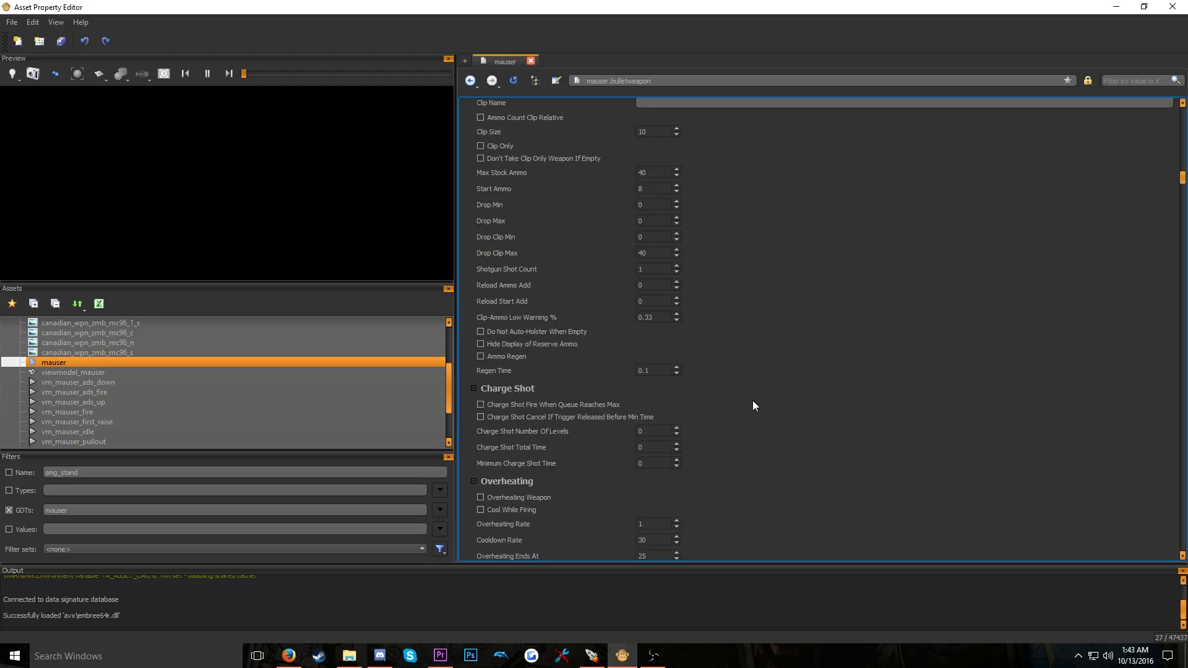
scroll(894, 312, down, 3)
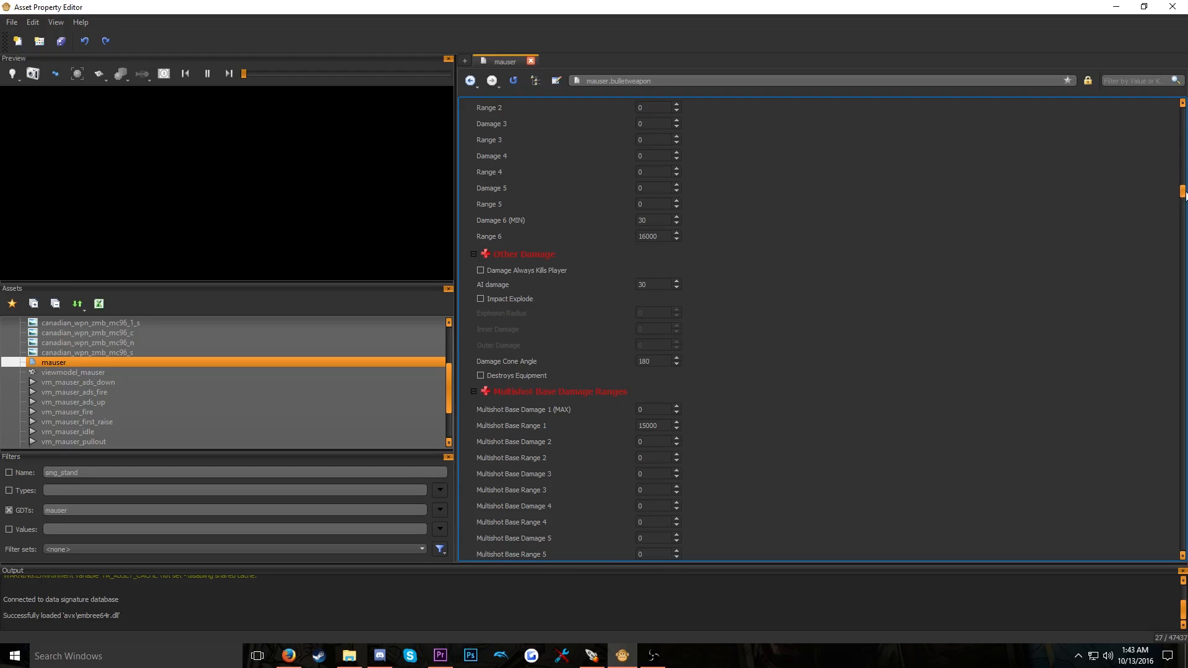
drag(1182, 195, 1177, 366)
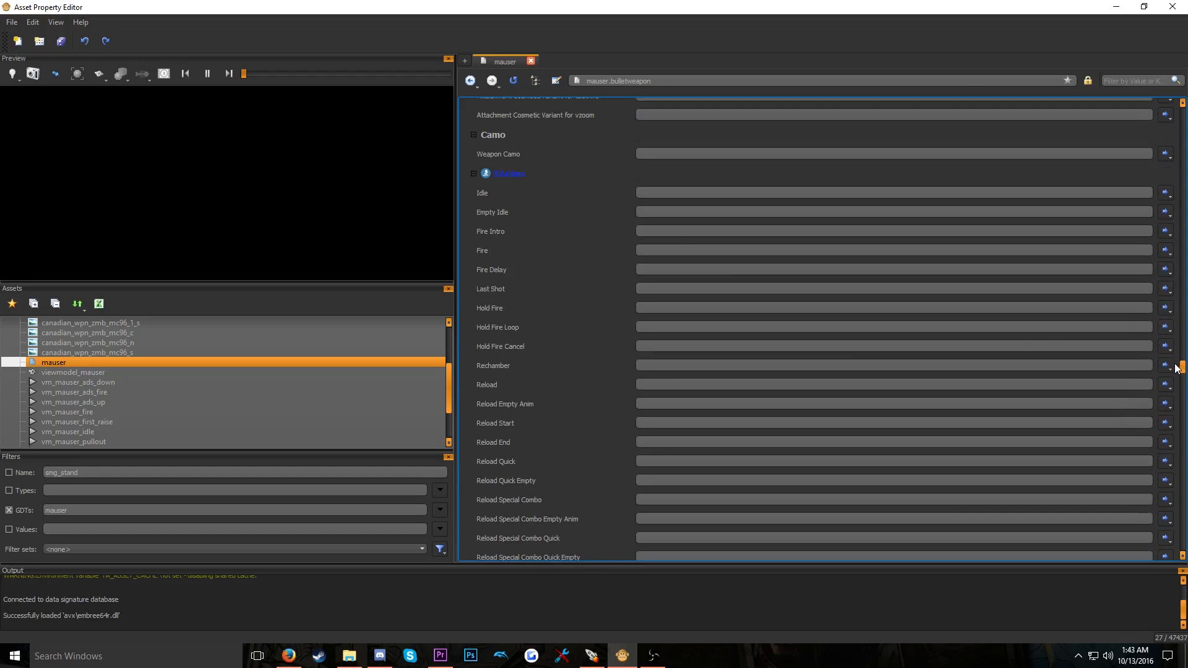
click(704, 193)
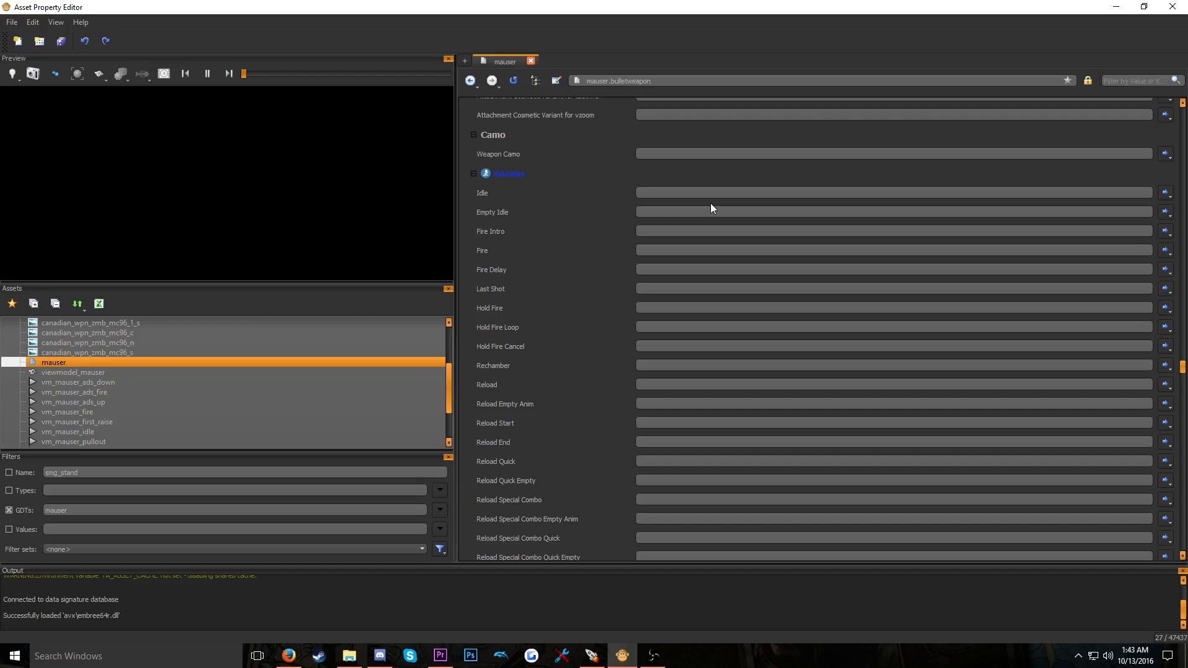
text(vm_mauser)
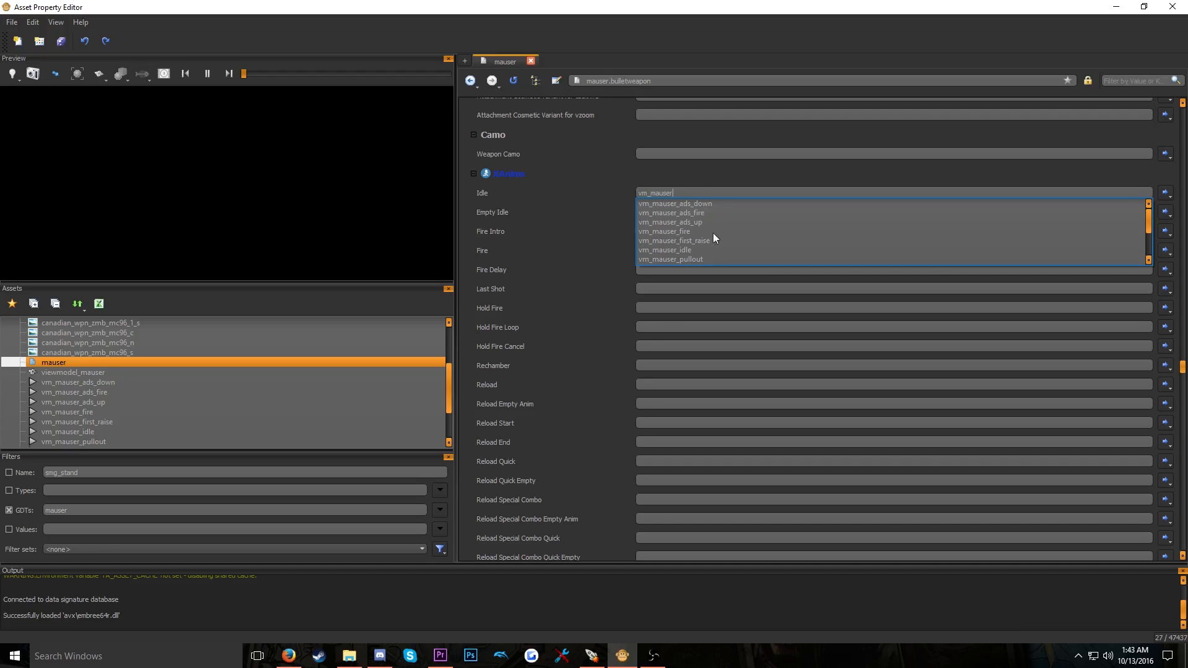
text(_idle)
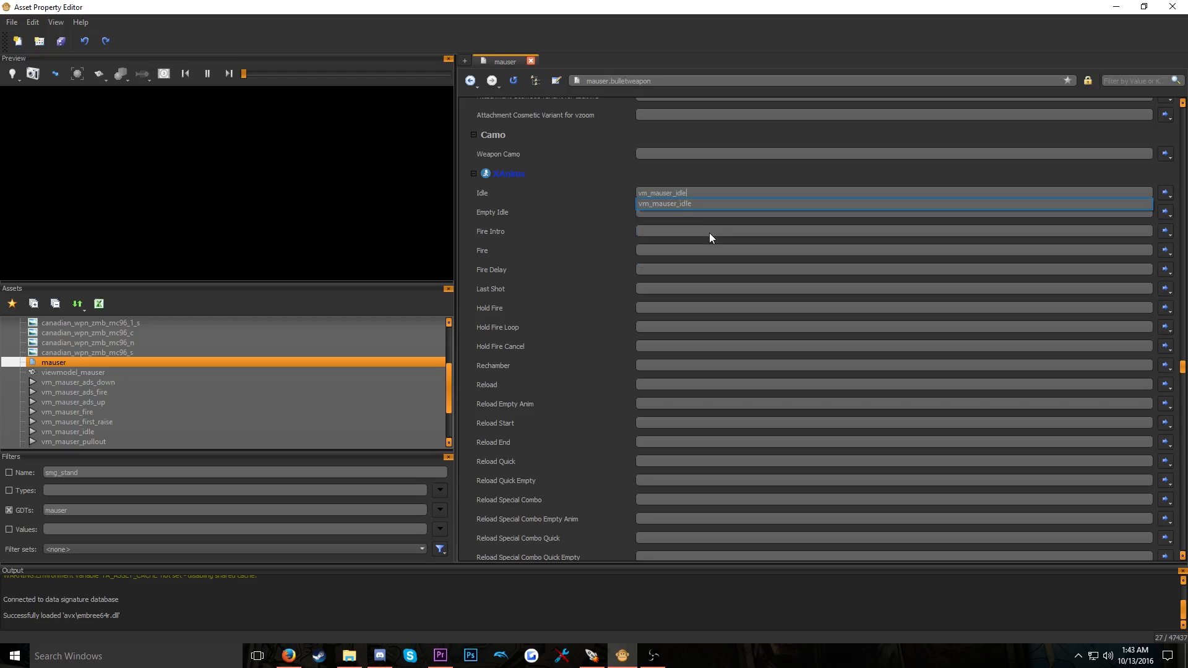
click(680, 206)
drag(673, 193, 608, 190)
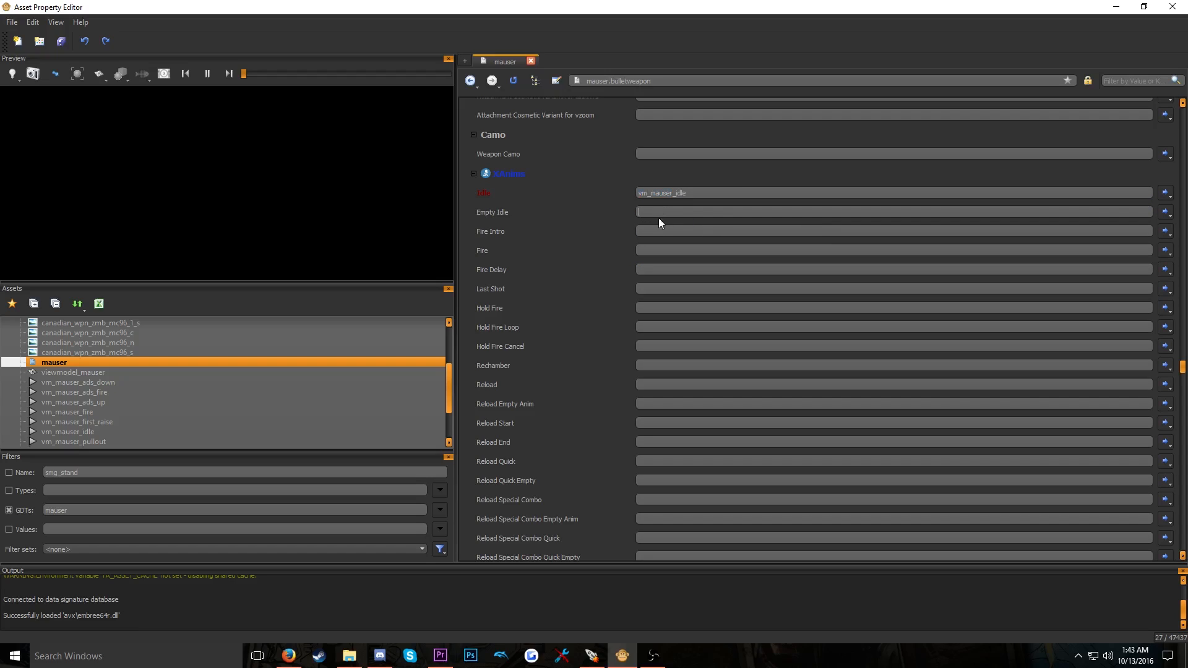
text(vm_mauser)
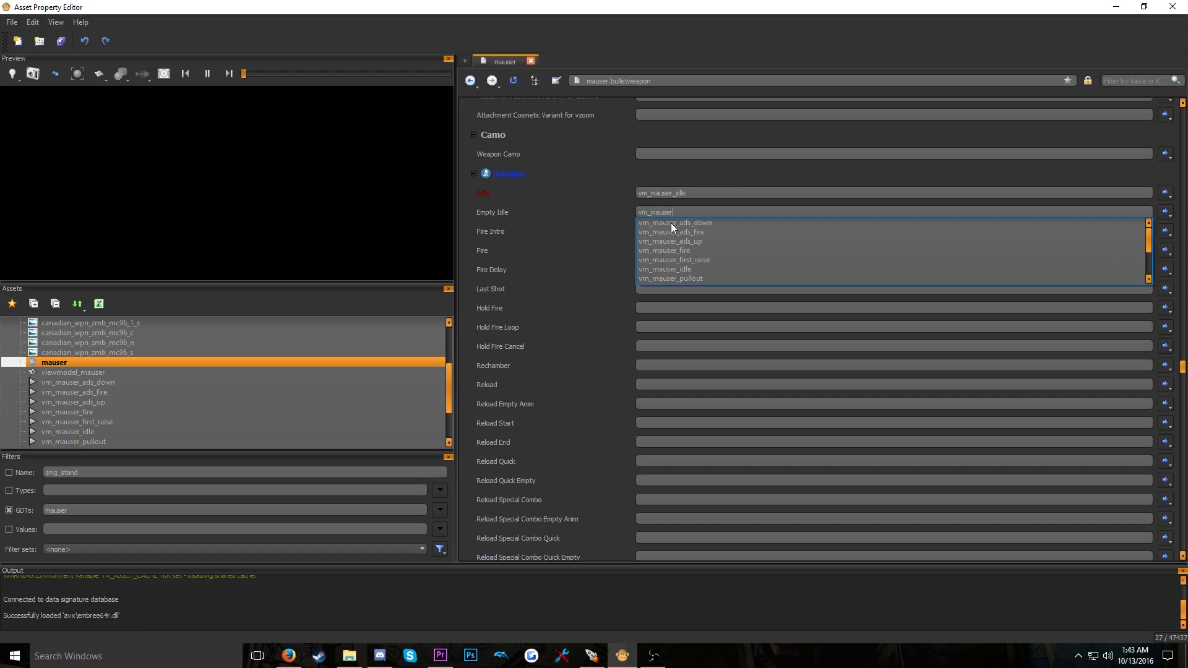
click(698, 269)
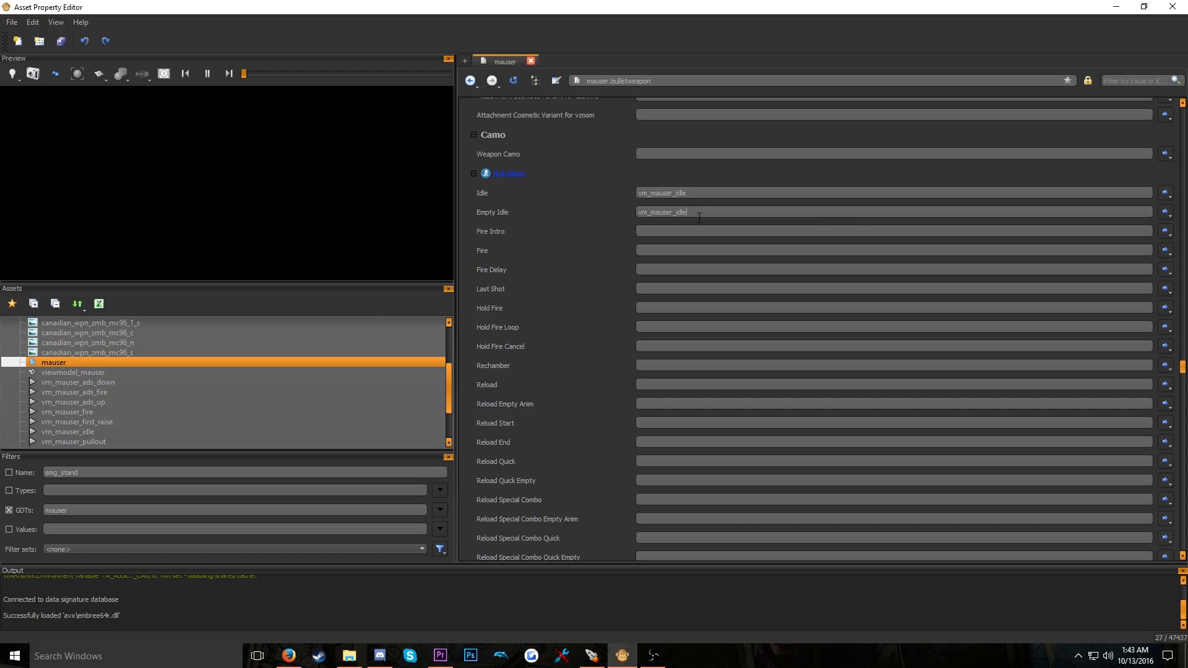
Assign vm_mauser_fire as the weapon's Fire animation
click(661, 248)
text(vm_mauser)
text(_)
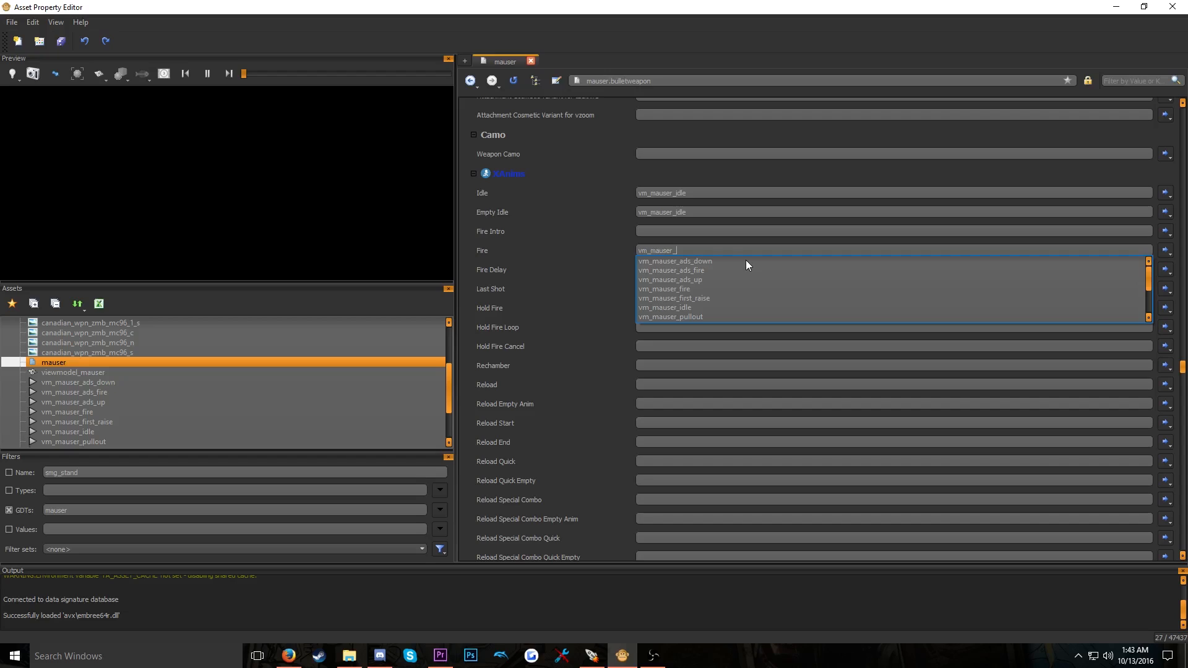
text(fire)
click(715, 260)
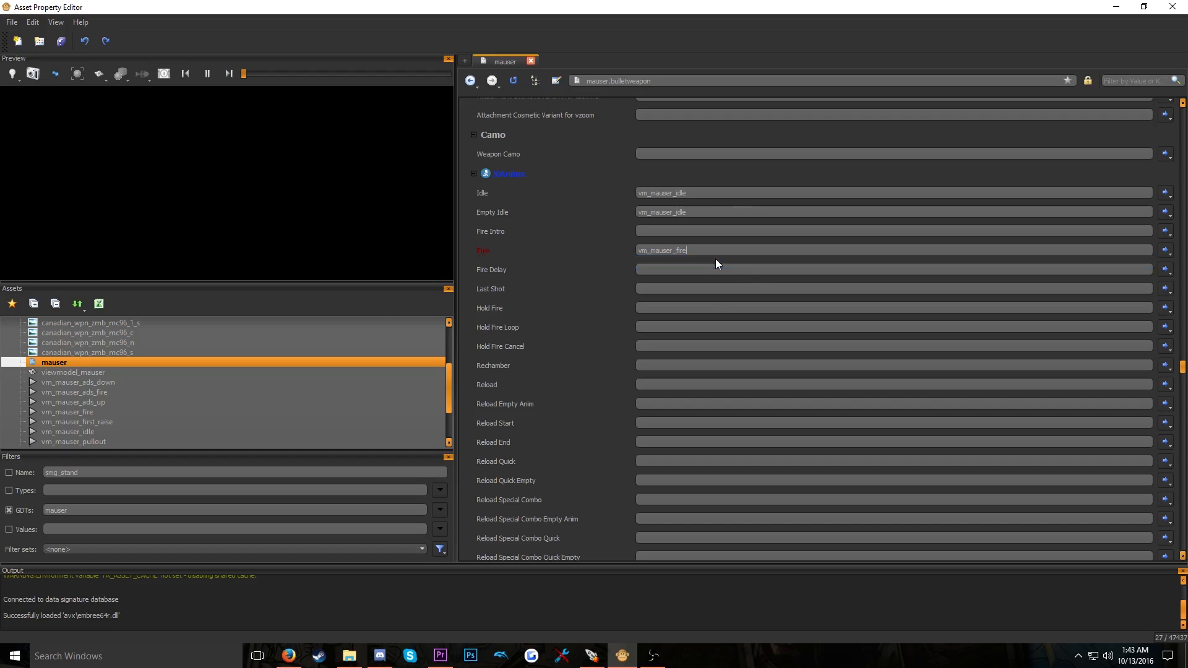
Copy the Fire animation's name, vm_mauser_fire, into the Last Shot animation
drag(688, 251, 626, 251)
key(ctrl+c)
click(683, 288)
key(ctrl+v)
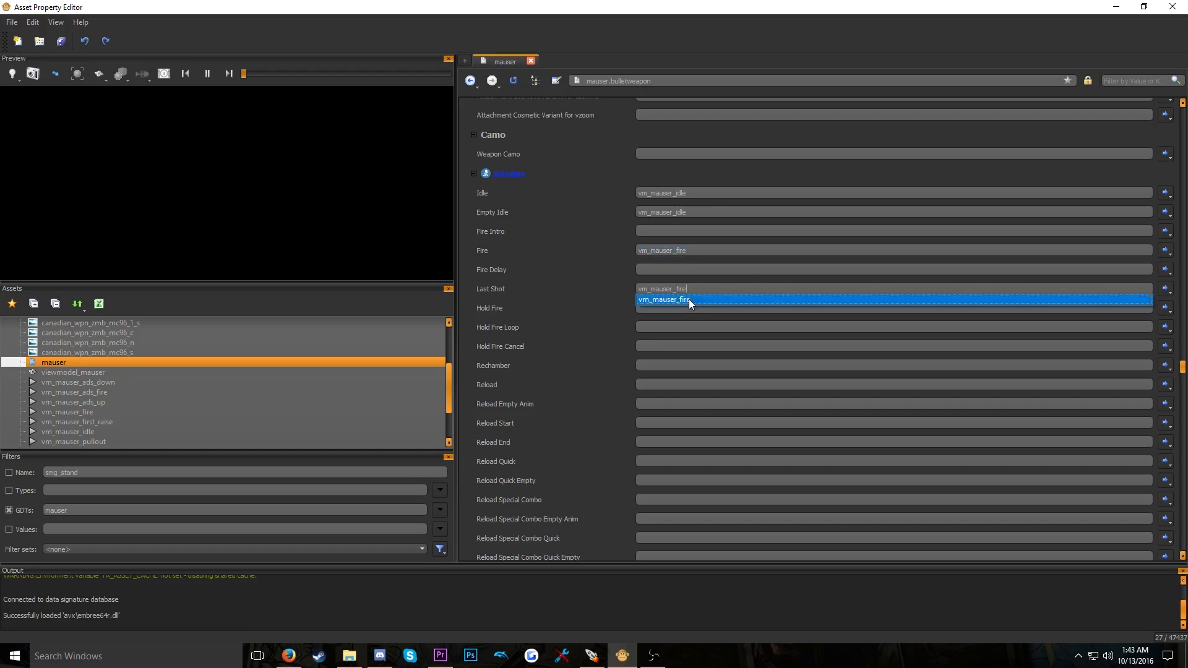
click(688, 299)
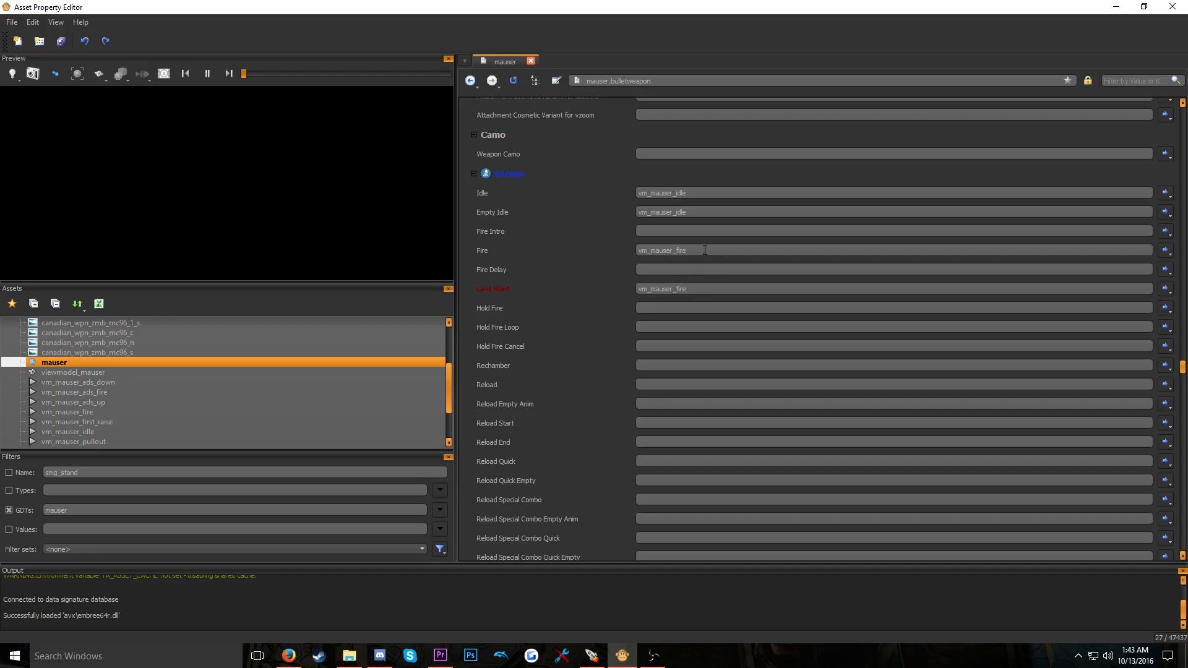
drag(705, 250, 622, 254)
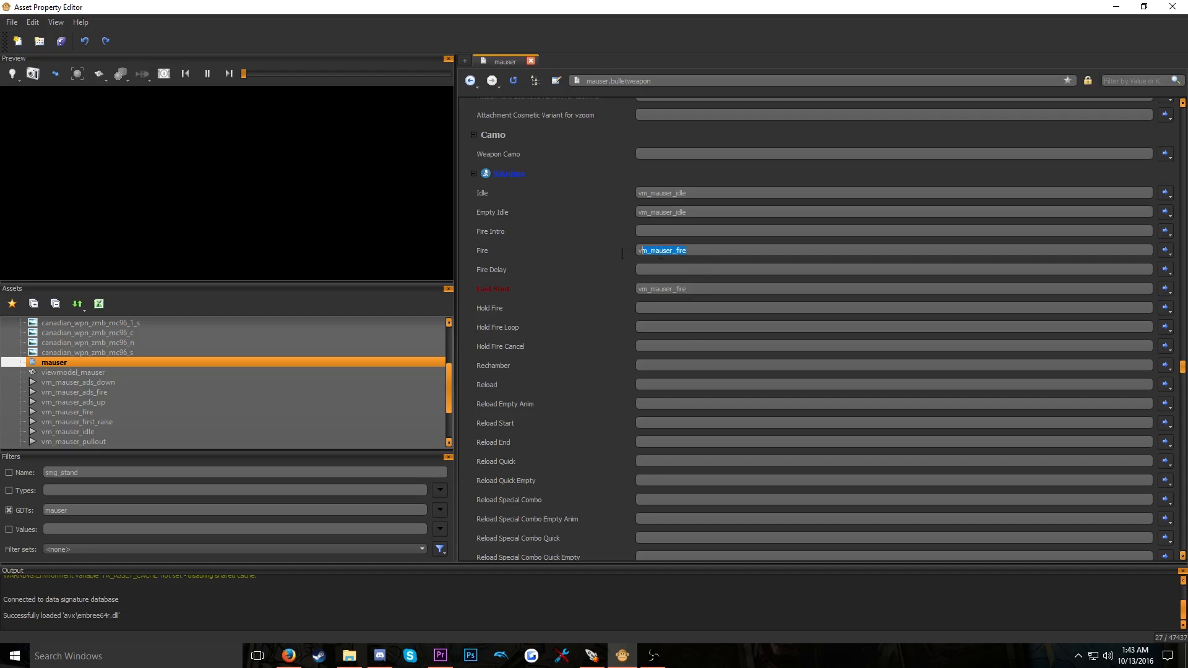
click(540, 211)
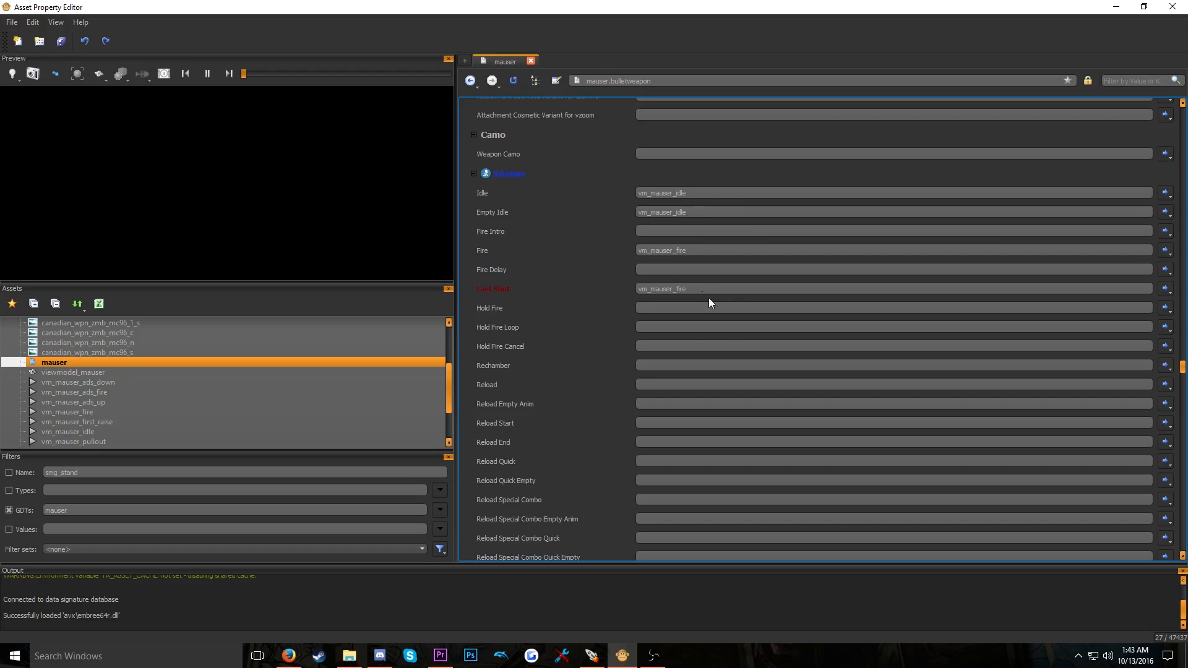
Assign vm_mauser_reload as the weapon's Reload animation
scroll(709, 298, down, 1)
click(657, 347)
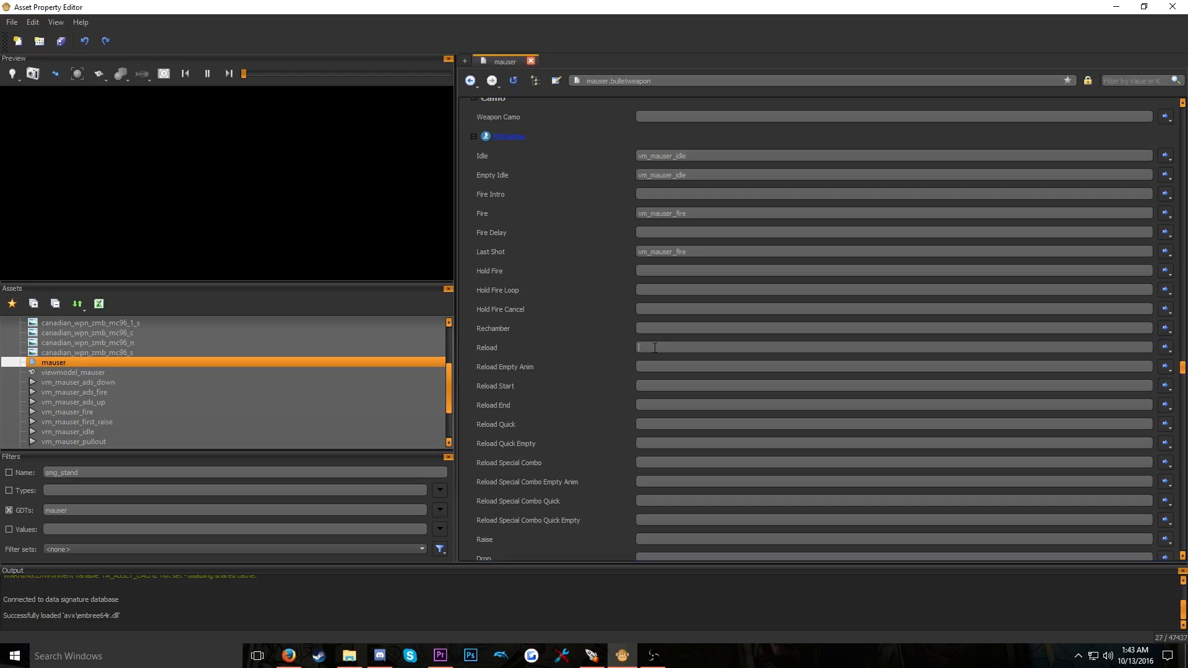
text(vm_mauser_fire)
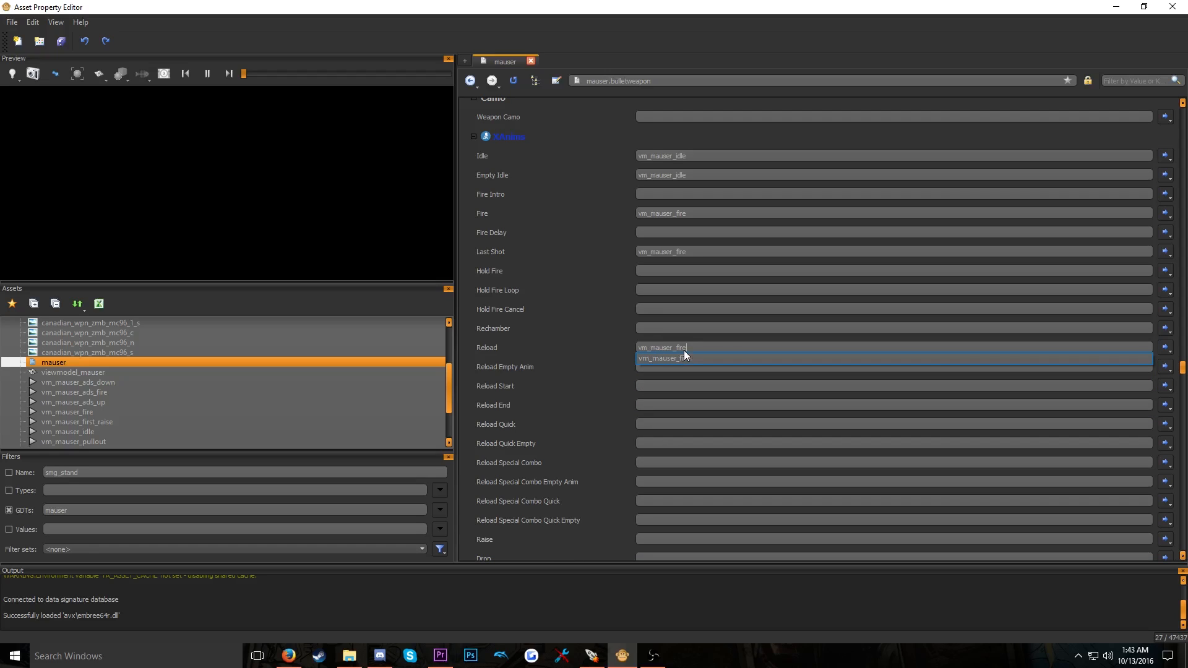
key(BackSpace)
key(BackSpace)
key(BackSpace)
key(BackSpace)
key(BackSpace)
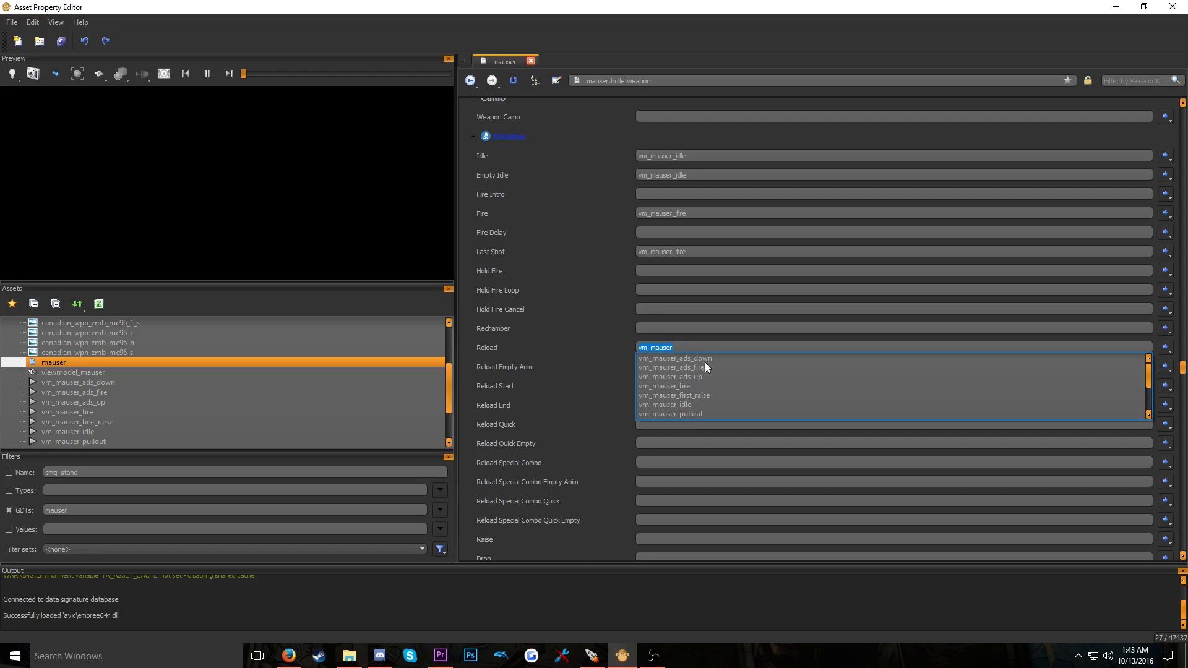
scroll(707, 388, down, 2)
click(704, 377)
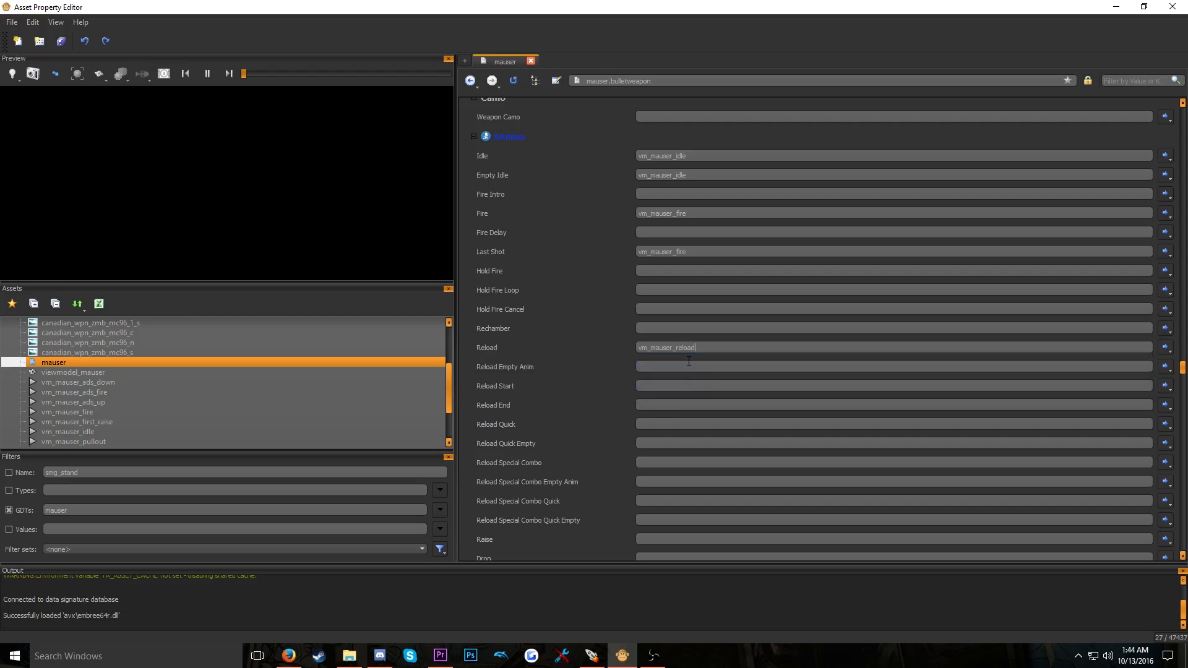
Assign vm_mauser_reload to the Reload Empty Anim property as well
click(689, 366)
text(vm_mauser_reload)
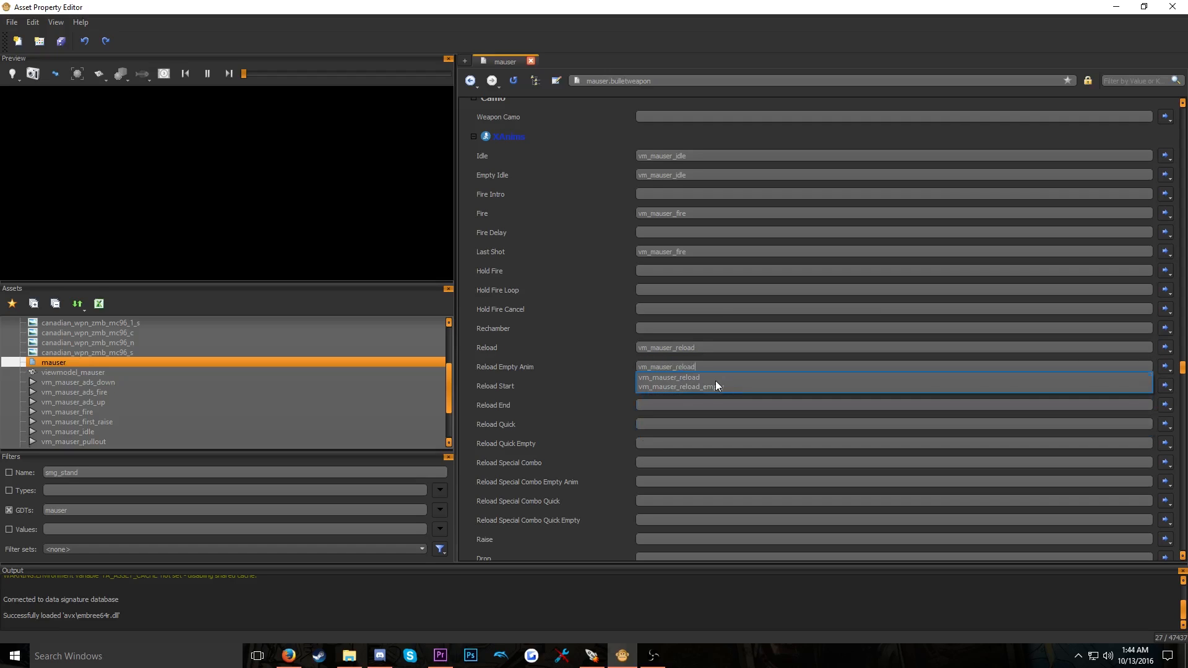
click(715, 380)
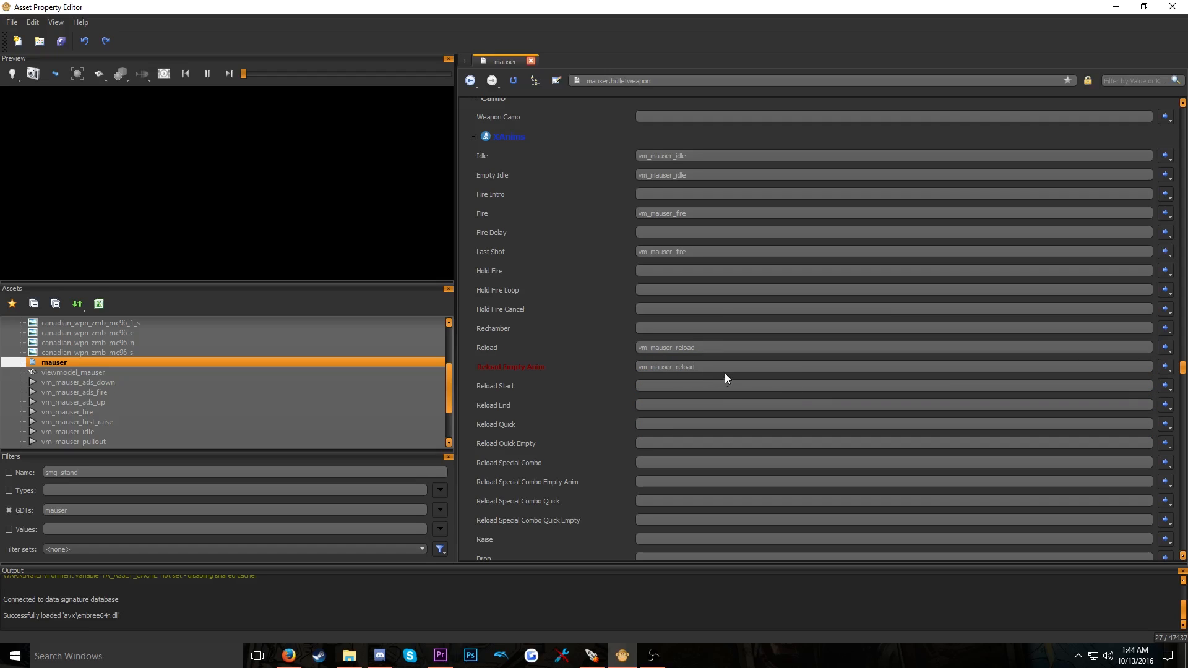
Complete the Reload Empty Anim property as vm_mauser_reload_empty
text(_empty)
click(696, 380)
scroll(662, 376, down, 3)
click(630, 403)
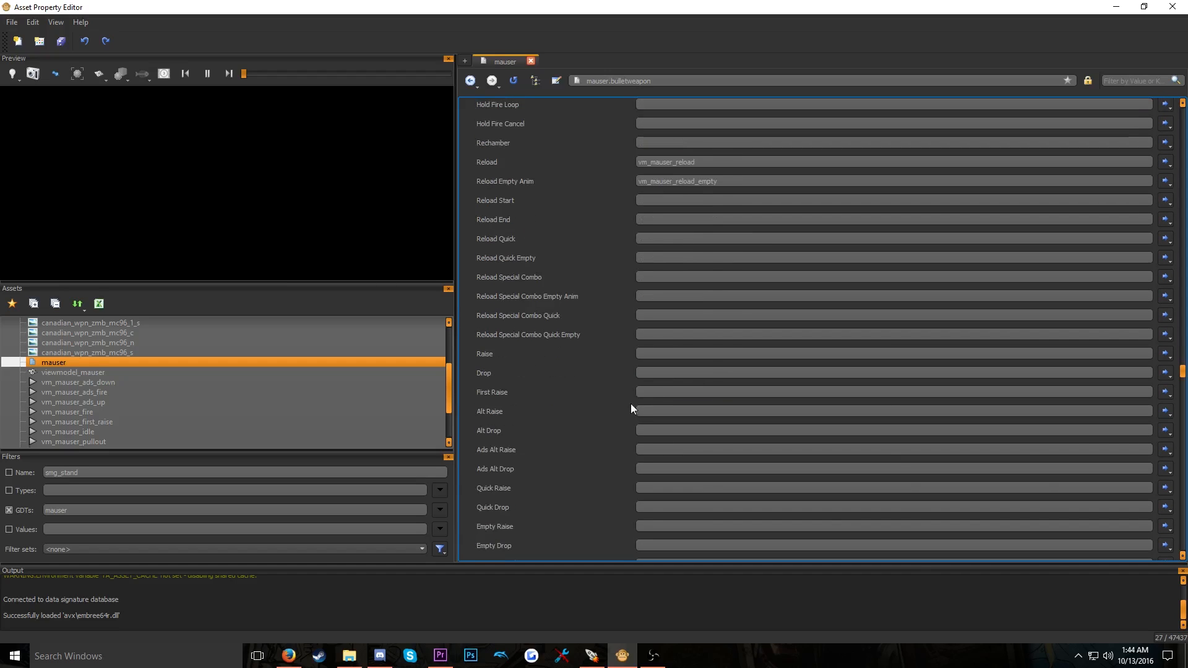
Assign vm_mauser_pullout as the weapon's Raise animation
click(661, 359)
text(vm_mau)
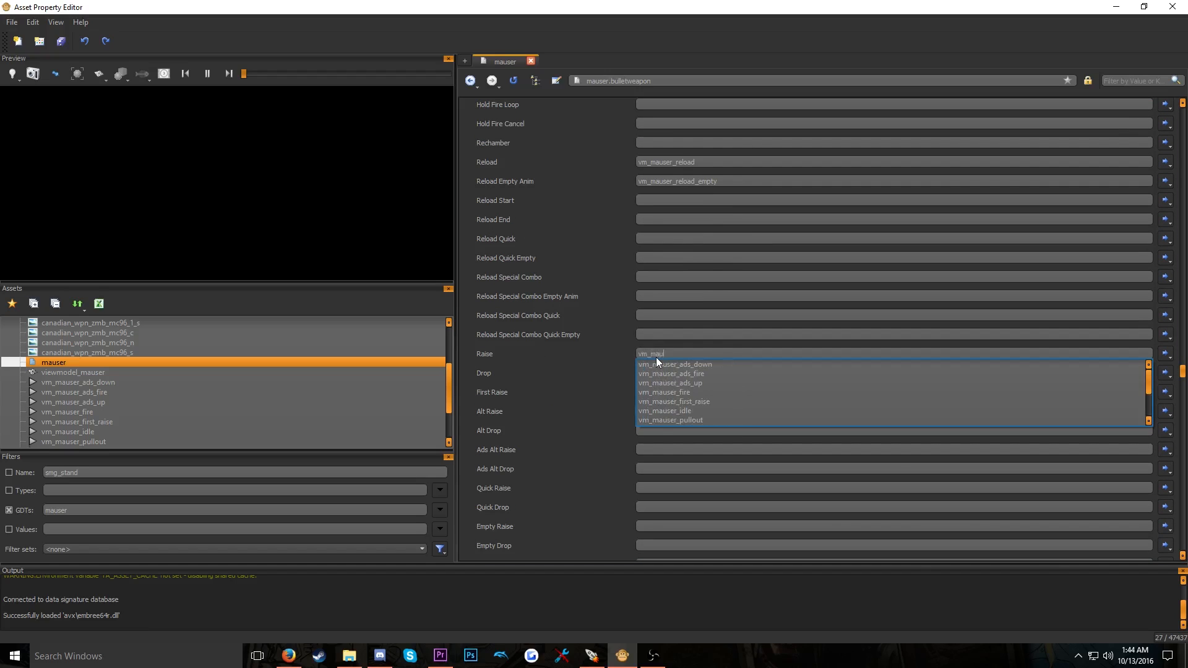
scroll(705, 384, down, 1)
click(701, 392)
key(BackSpace)
key(BackSpace)
key(BackSpace)
key(BackSpace)
key(BackSpace)
key(BackSpace)
key(BackSpace)
key(BackSpace)
key(ctrl+z)
key(ctrl+c)
click(715, 365)
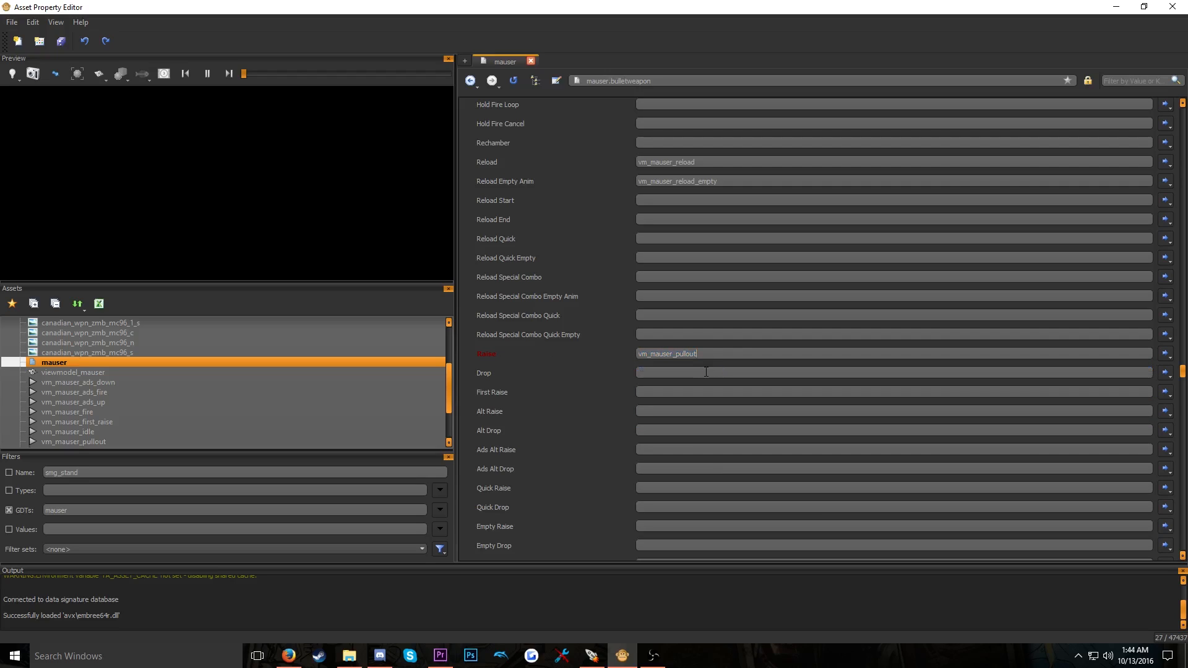
click(701, 373)
double_click(707, 354)
text(vm_mauser)
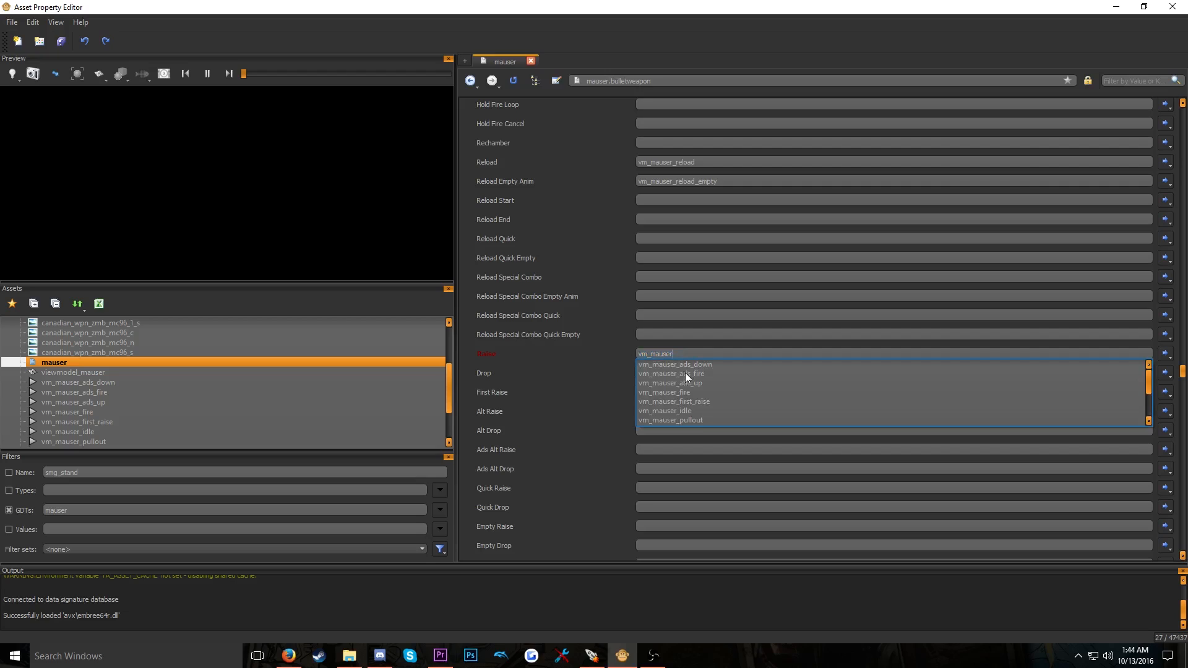
key(ctrl+z)
Assign vm_mauser_putaway as the weapon's Drop animation
click(704, 373)
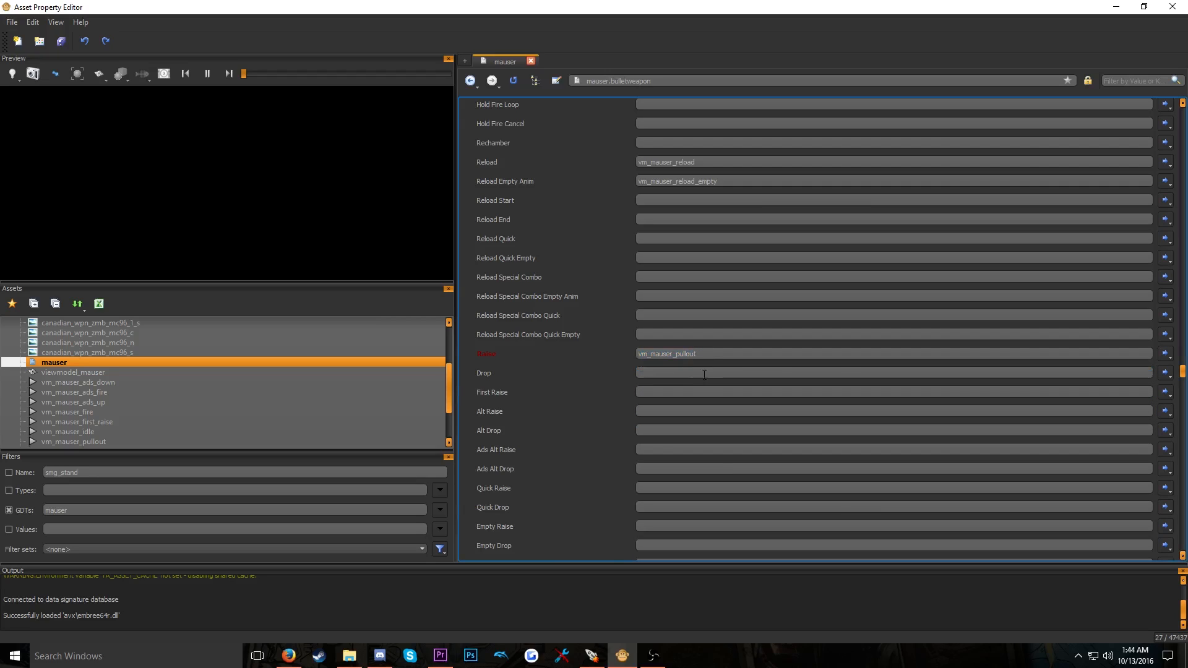
key(ctrl+v)
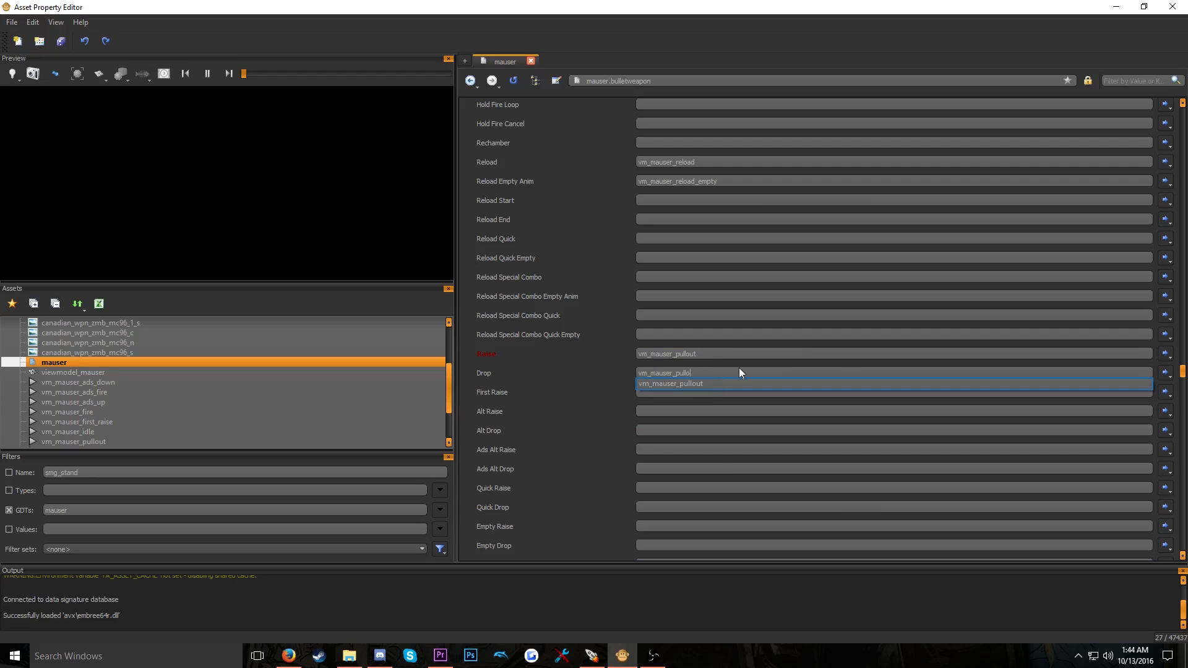
key(BackSpace)
text(taway)
click(679, 384)
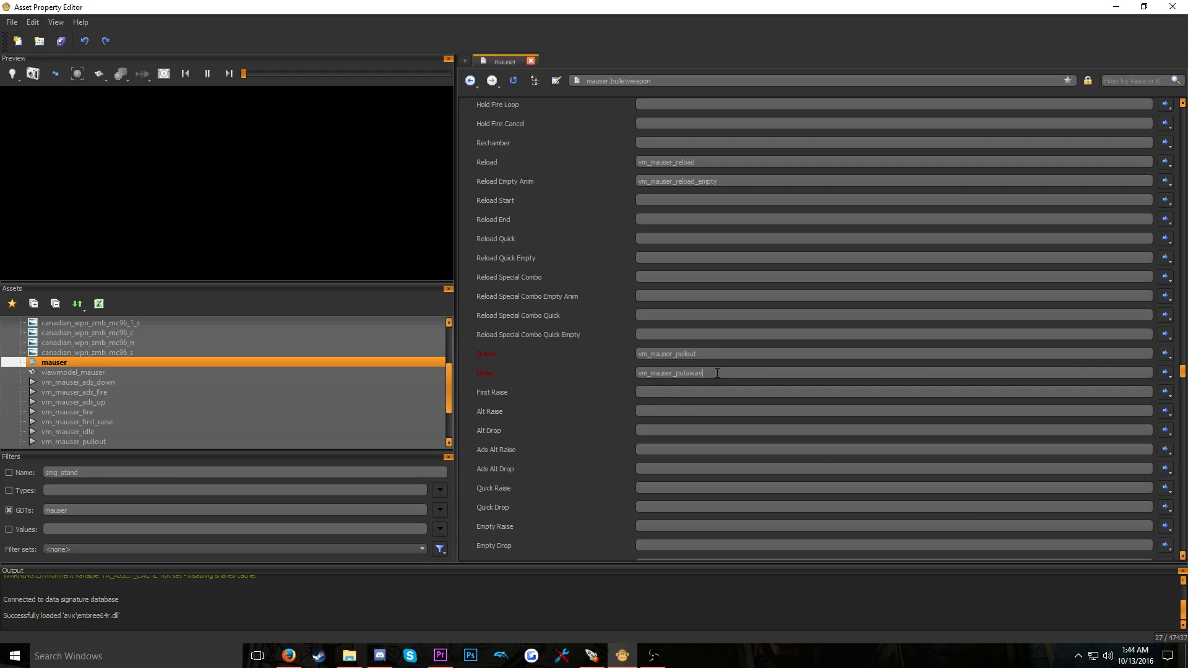
Assign vm_mauser_first_raise as the weapon's First Raise animation
text(vm_m)
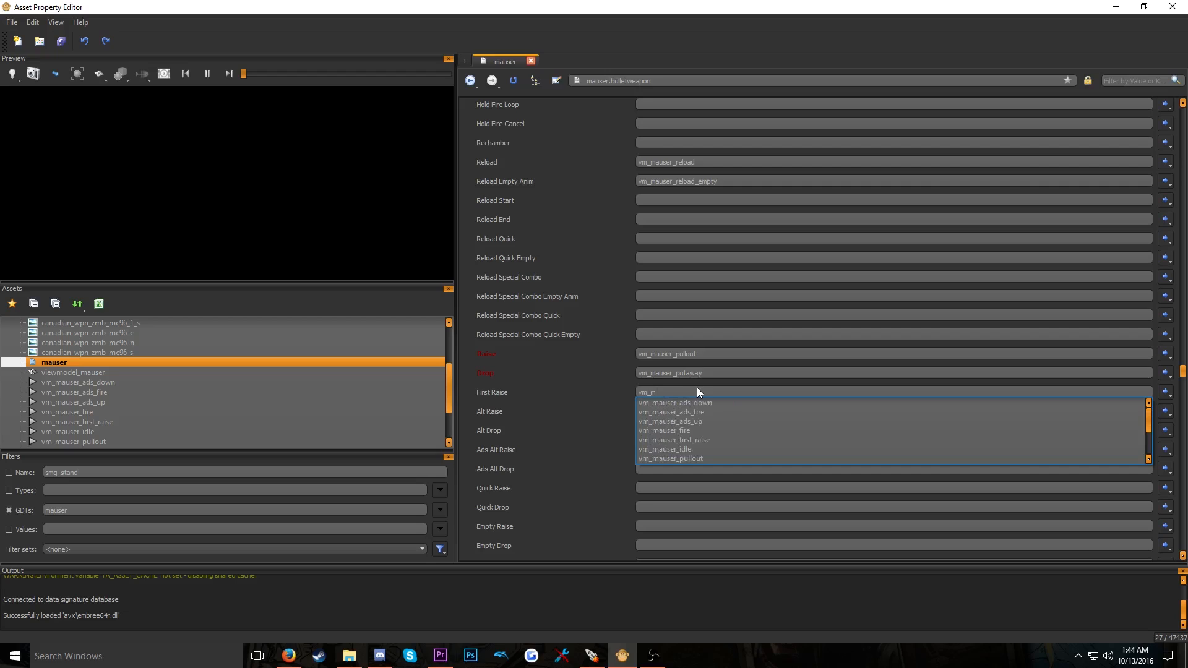
text(auser)
click(710, 440)
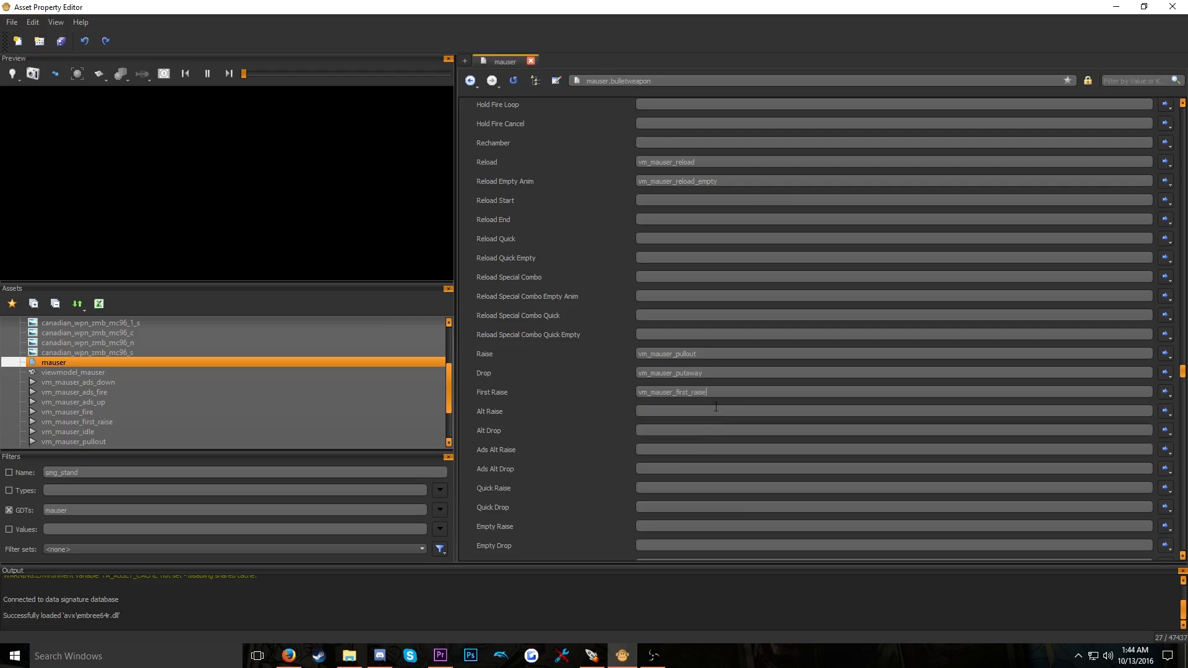
Copy the Raise animation's name, vm_mauser_pullout, into the Quick Raise animation and save the asset
double_click(679, 353)
key(ctrl+c)
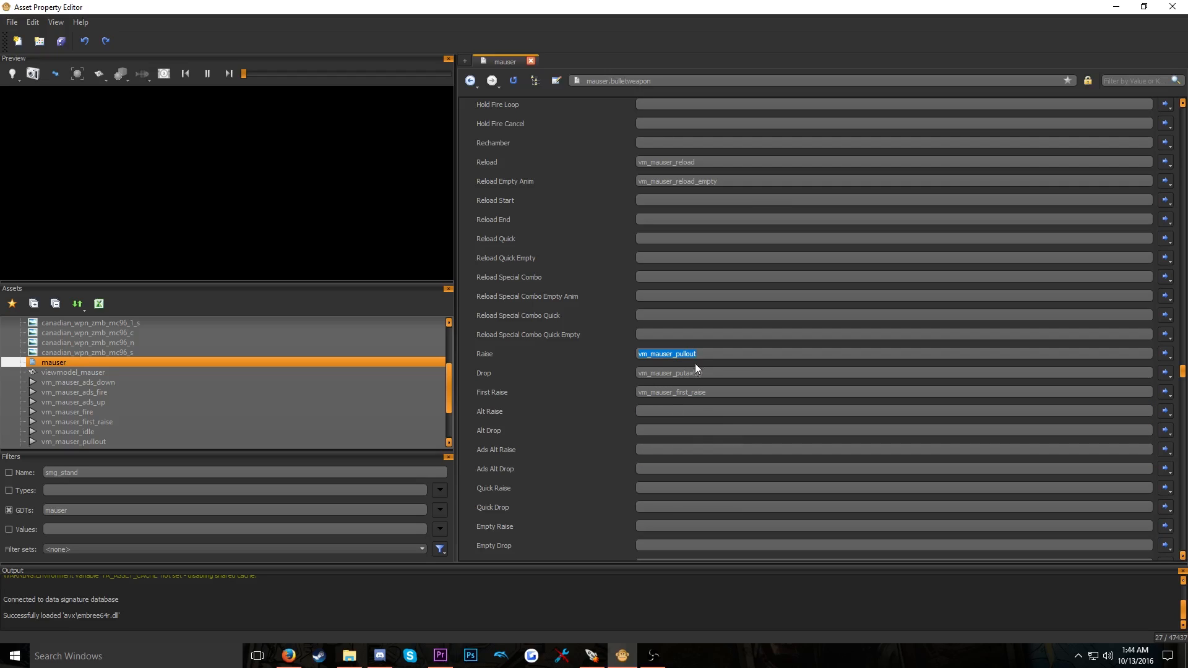
scroll(556, 464, down, 1)
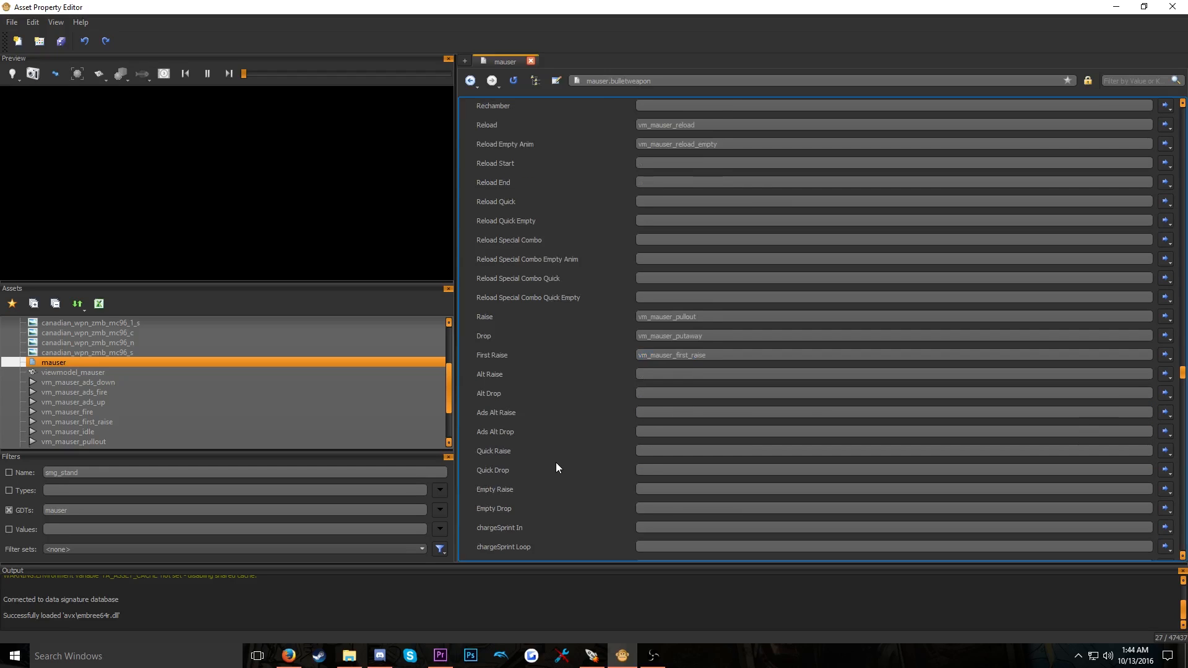
click(652, 451)
key(ctrl+v)
click(693, 461)
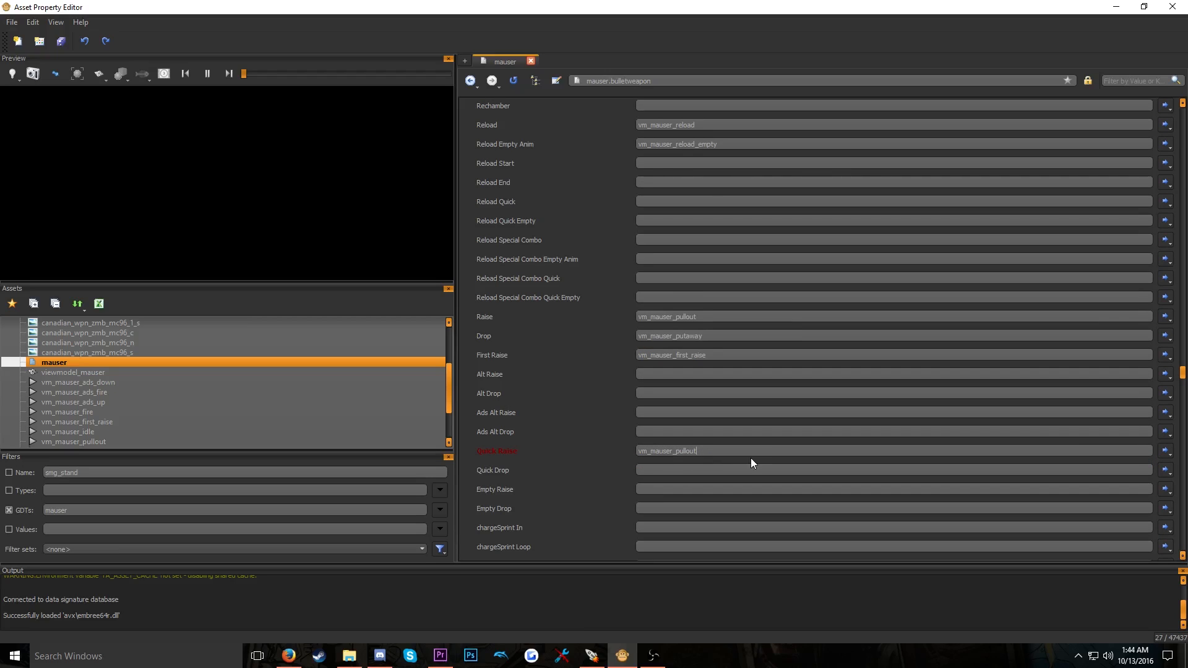
key(ctrl+s)
Copy the Drop animation's name, vm_mauser_putaway, into the Quick Drop animation
double_click(701, 336)
key(ctrl+c)
click(703, 470)
key(ctrl+v)
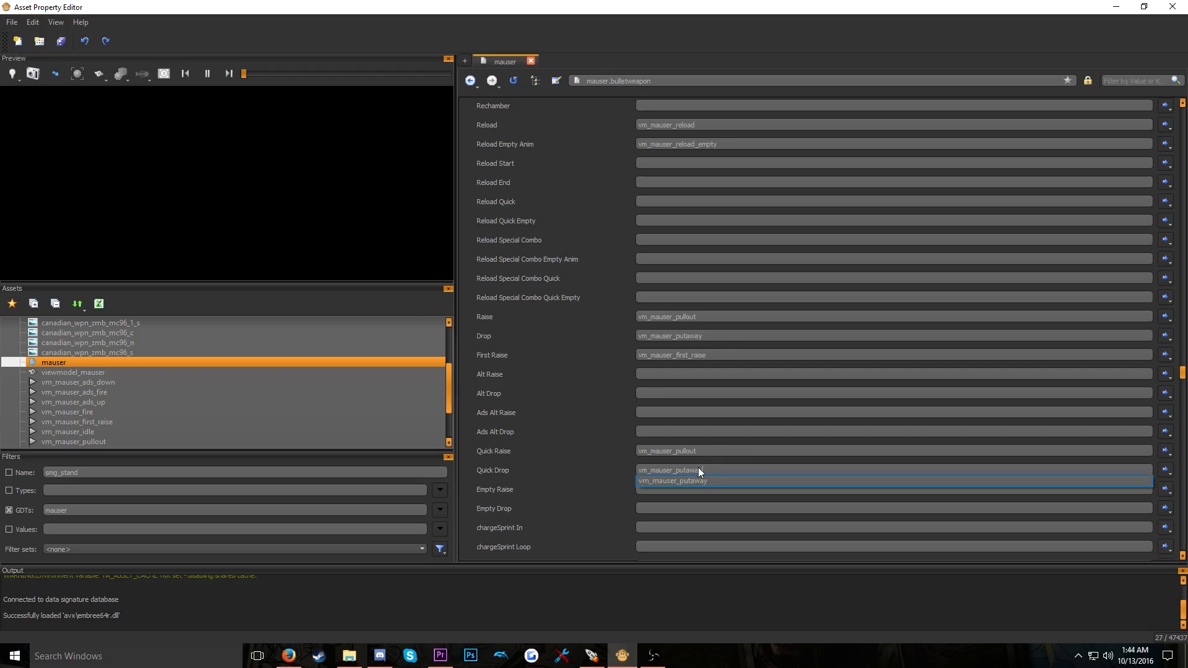
click(703, 481)
Copy the Quick Raise animation's name, vm_mauser_pullout, into the Empty Raise animation
double_click(704, 451)
key(ctrl+c)
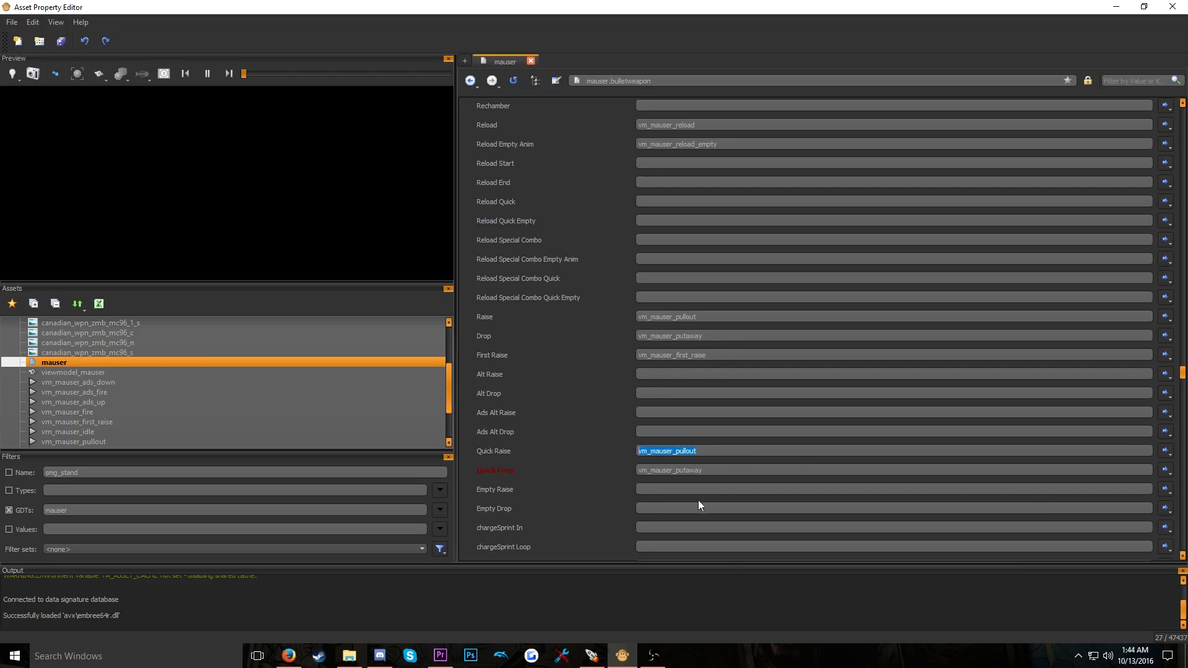
click(701, 490)
key(ctrl+v)
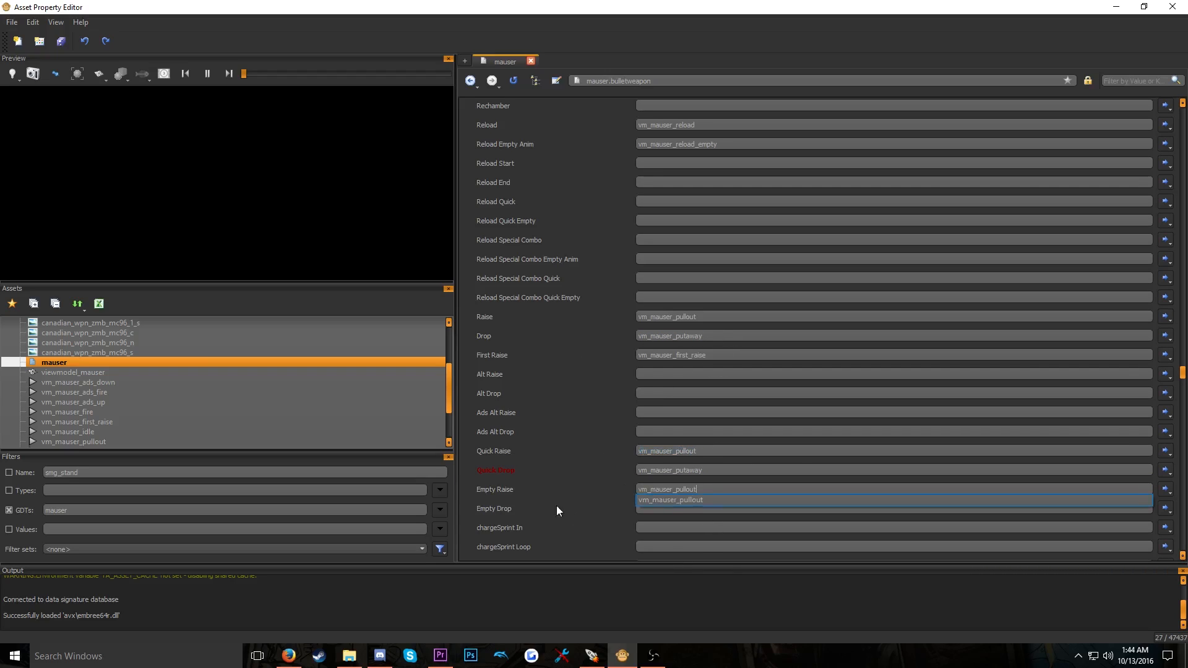
click(701, 496)
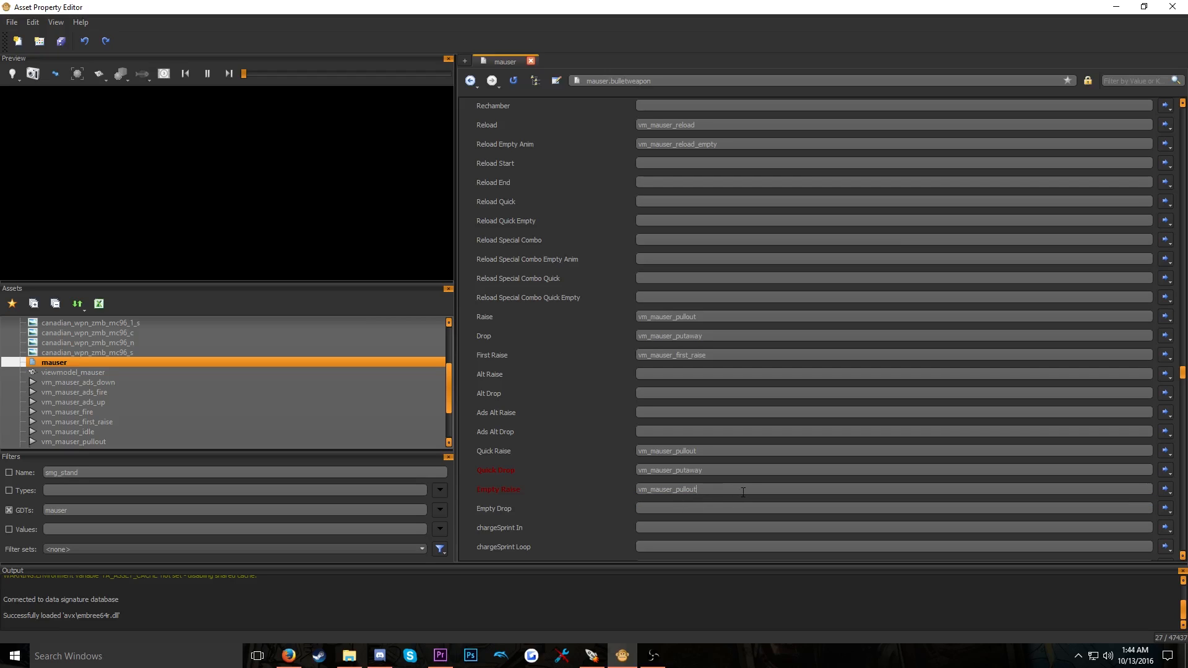
Assign vm_mauser_putaway as the weapon's Empty Drop animation
key(ctrl+v)
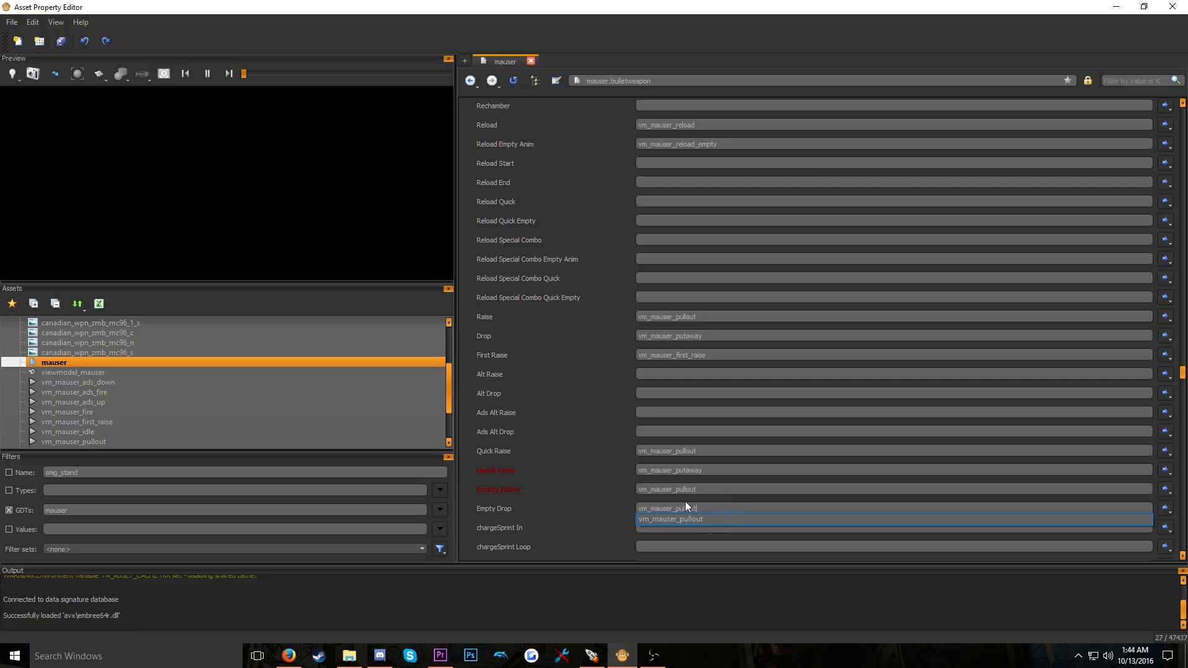
drag(702, 506, 683, 511)
text(u)
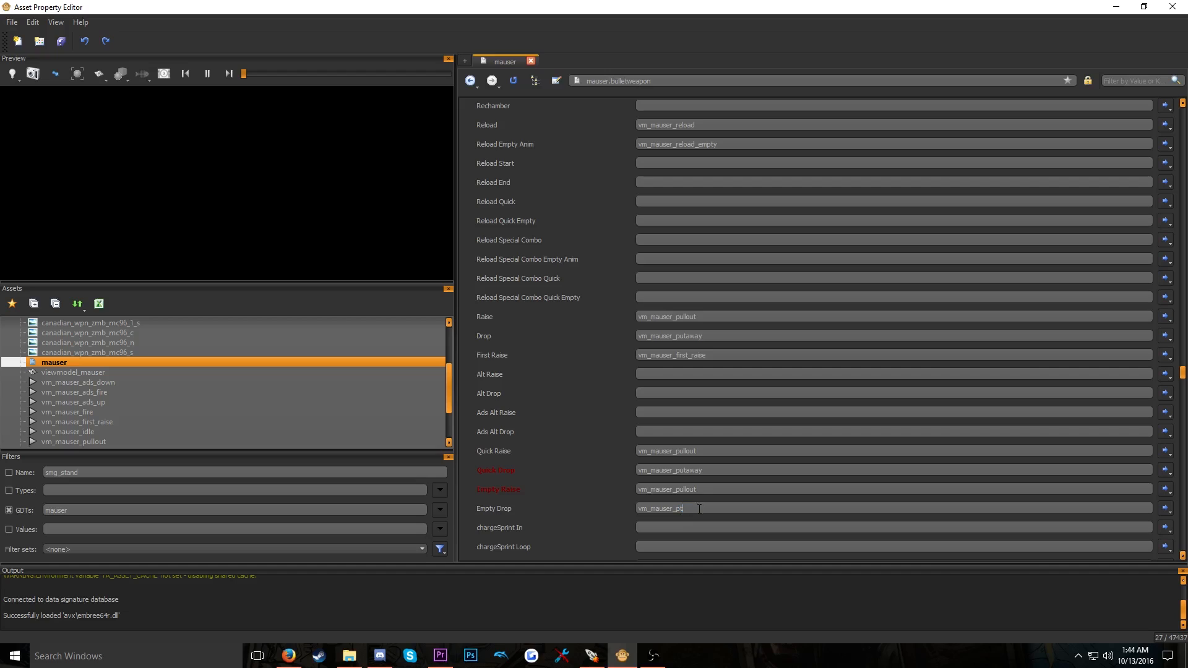
text(taway)
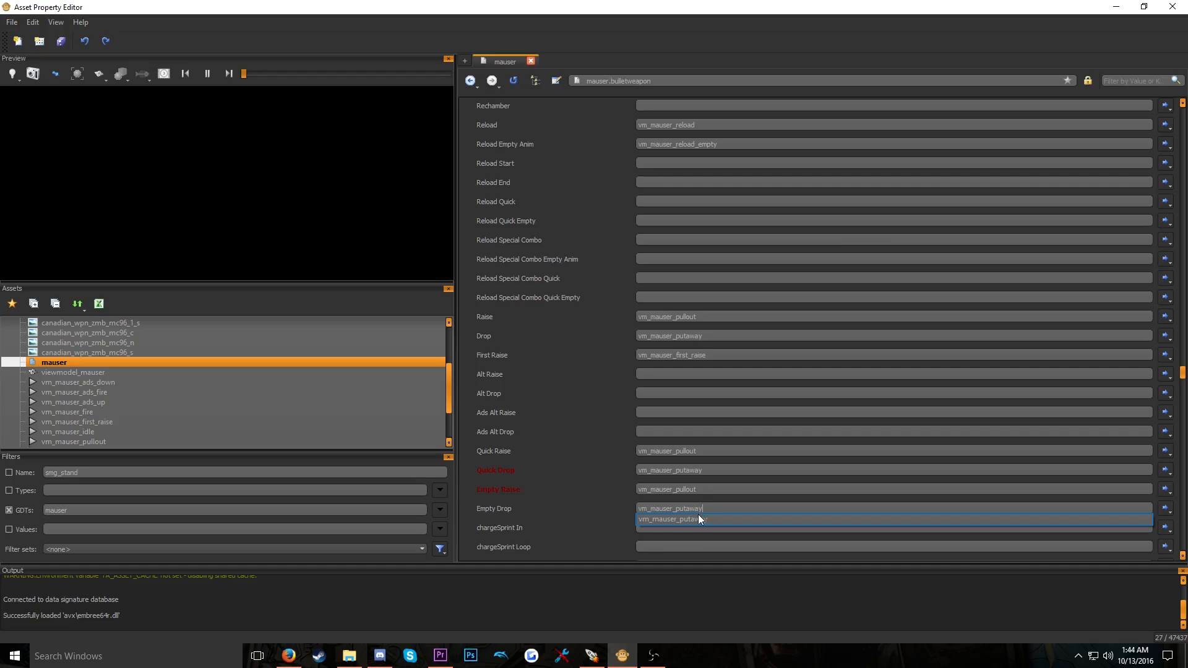
click(699, 517)
Set the Sprint In, Sprint Loop and Sprint Out animations to vm_mauser_sprint_in, vm_mauser_sprint_loop and vm_mauser_sprint_out
scroll(711, 446, down, 3)
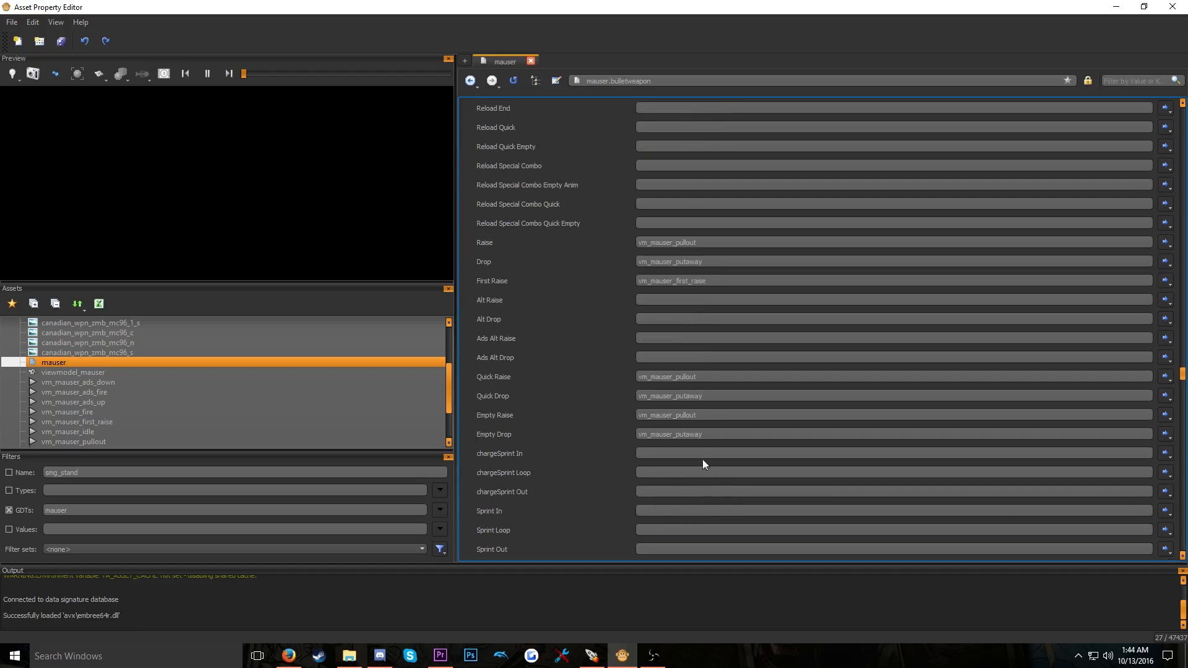
click(652, 400)
text(vm)
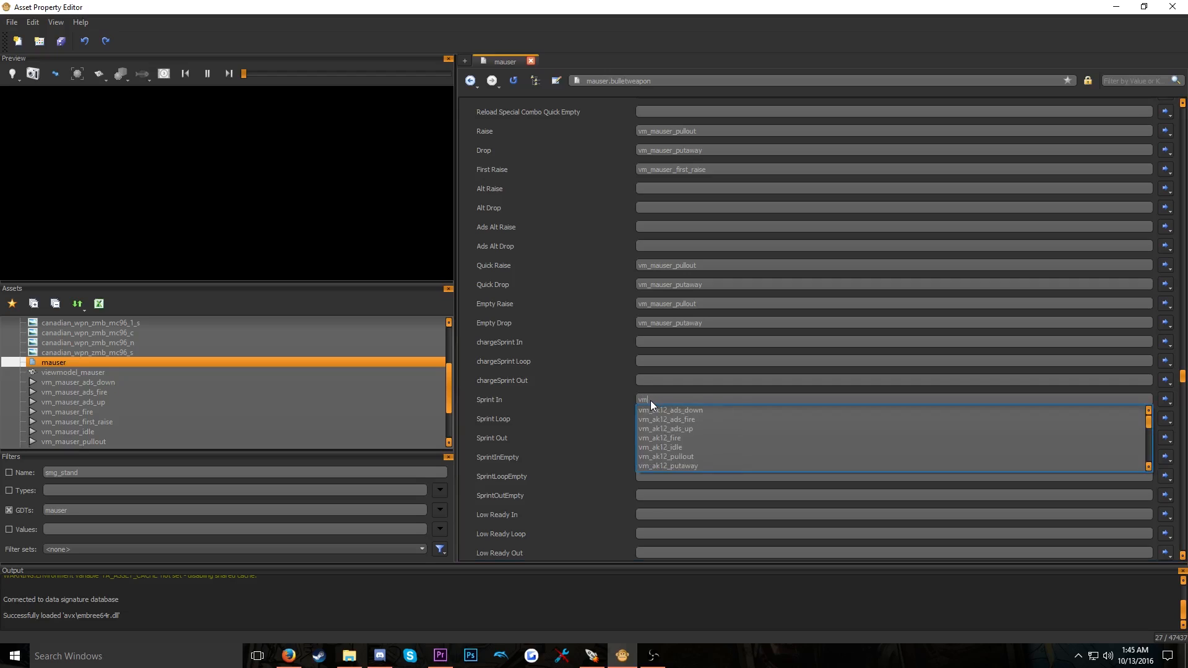
text(_mauser_sprint_in)
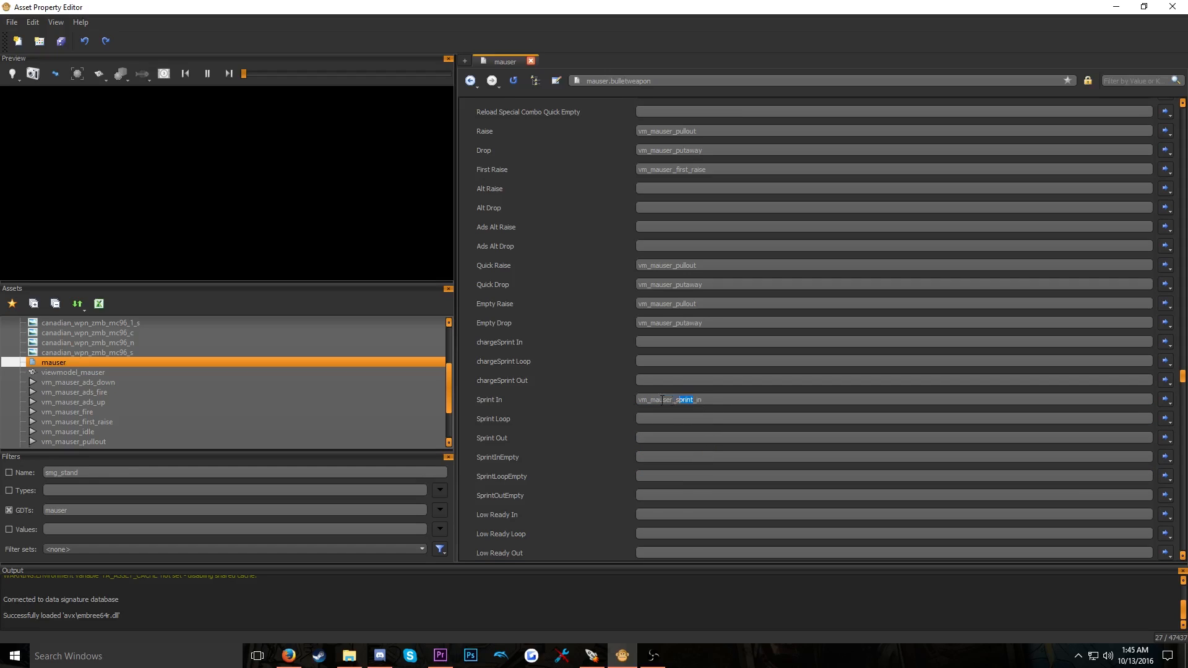
click(662, 420)
text(vm_mauser_sprint_loop)
text(vm_mauser_sprint_out)
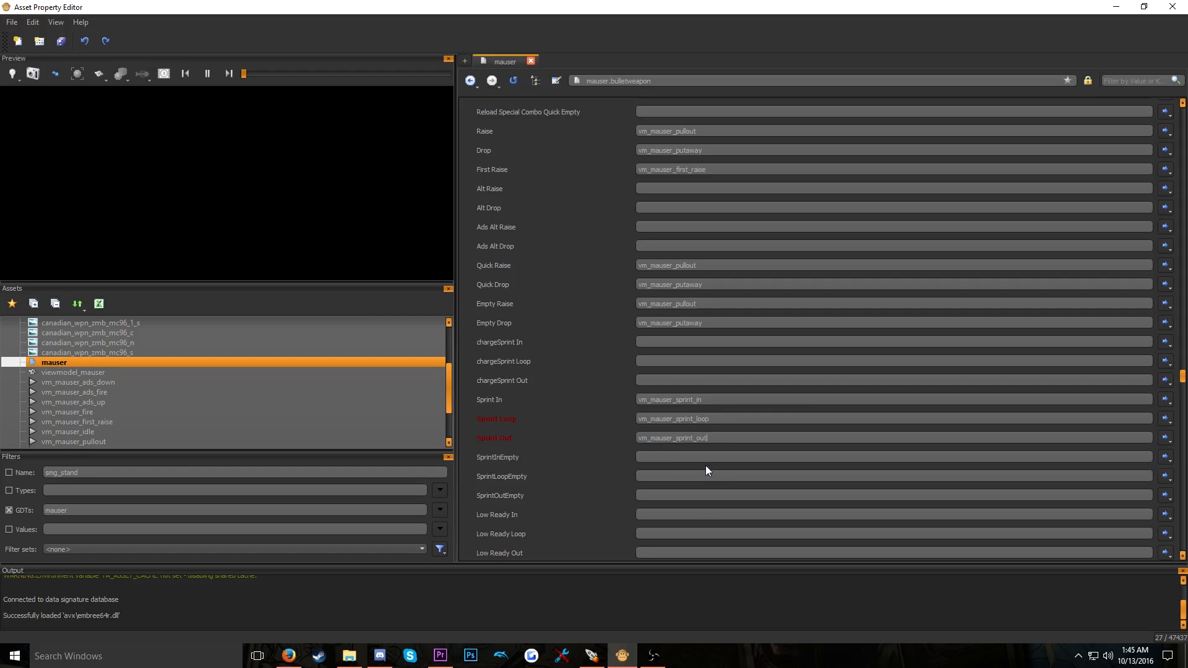
Assign vm_mauser_ads_fire as the weapon's ADS Fire animation
scroll(605, 422, down, 3)
scroll(605, 421, down, 9)
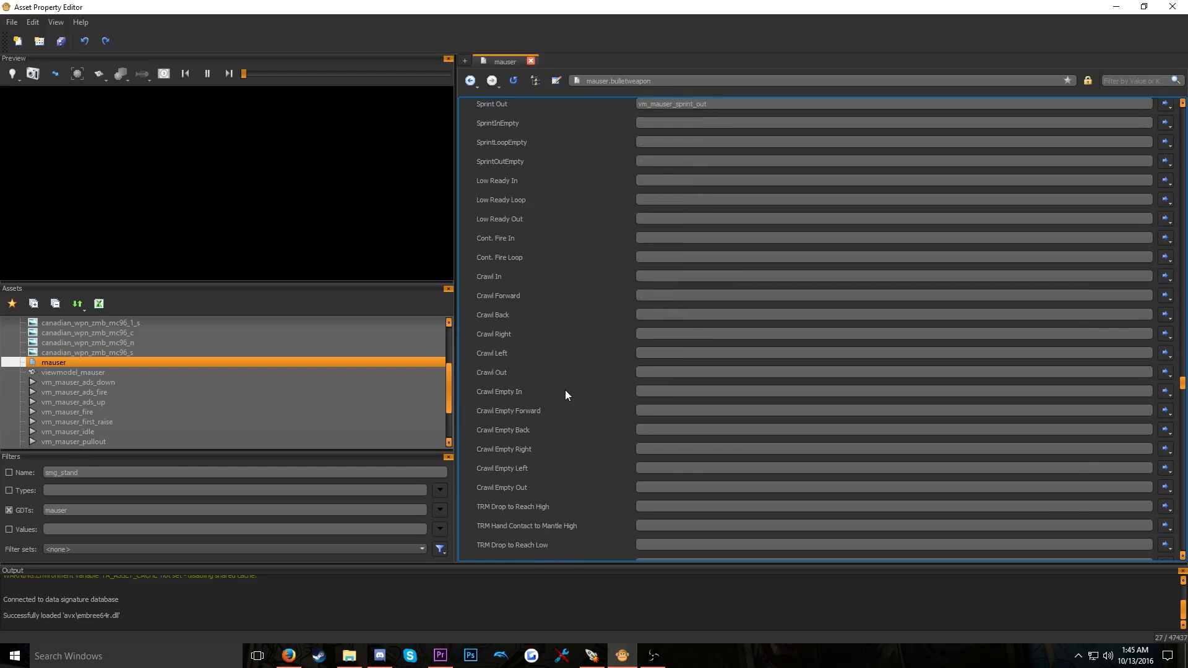
scroll(572, 387, down, 3)
scroll(572, 388, up, 4)
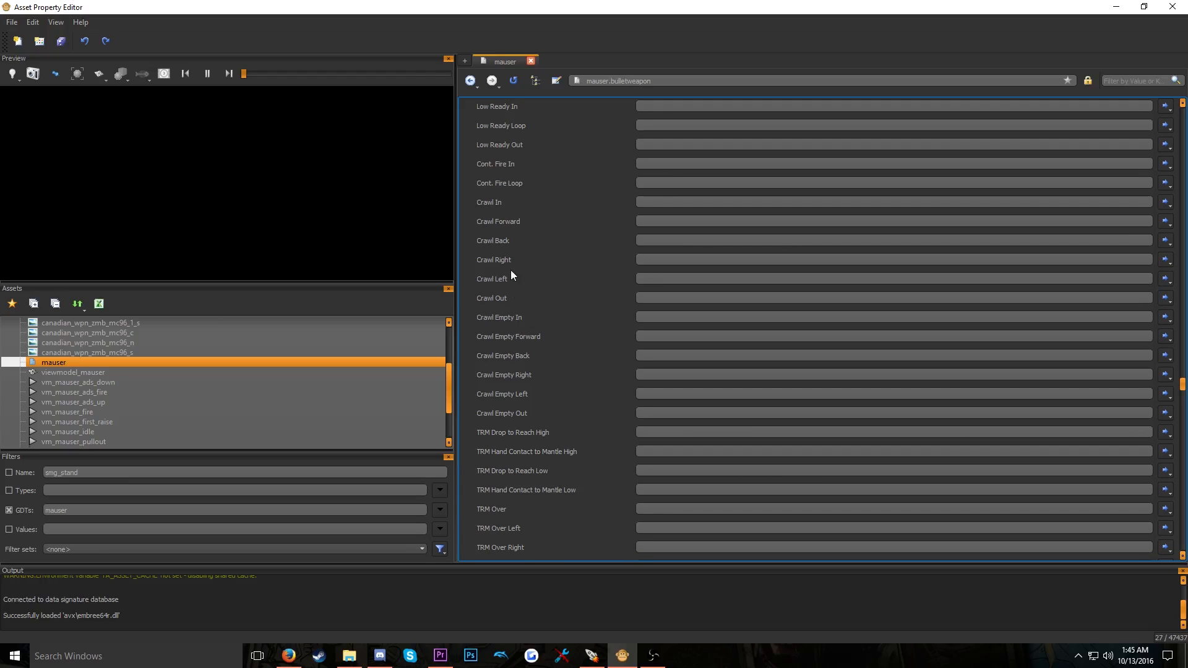
scroll(569, 272, down, 9)
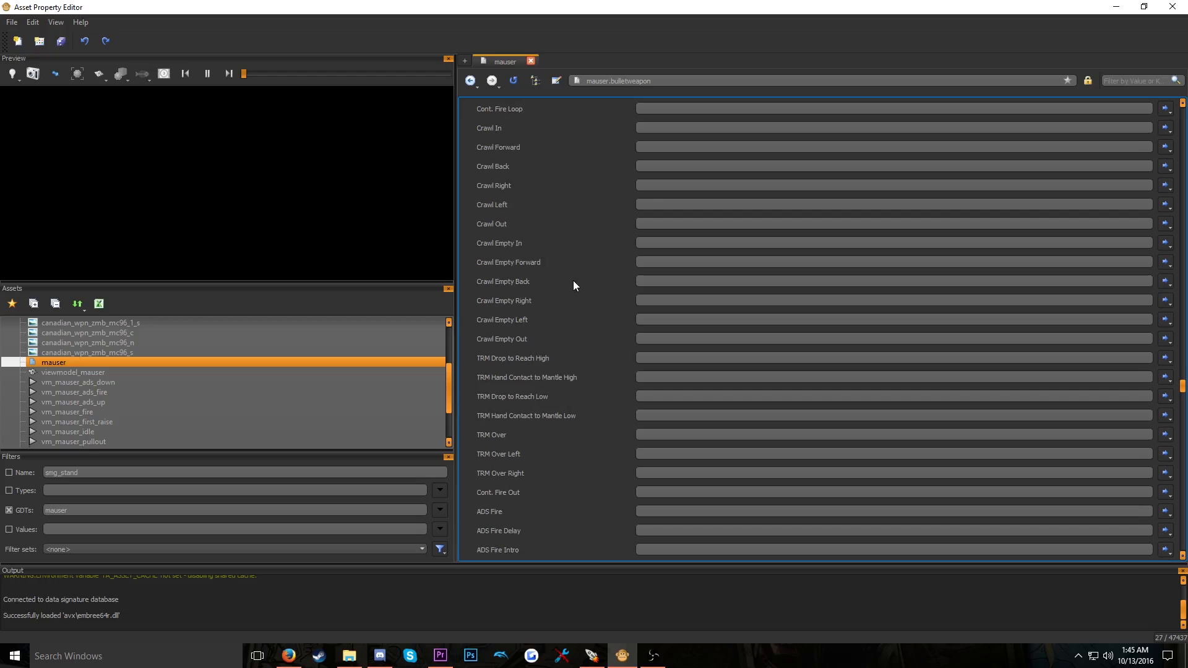
click(659, 252)
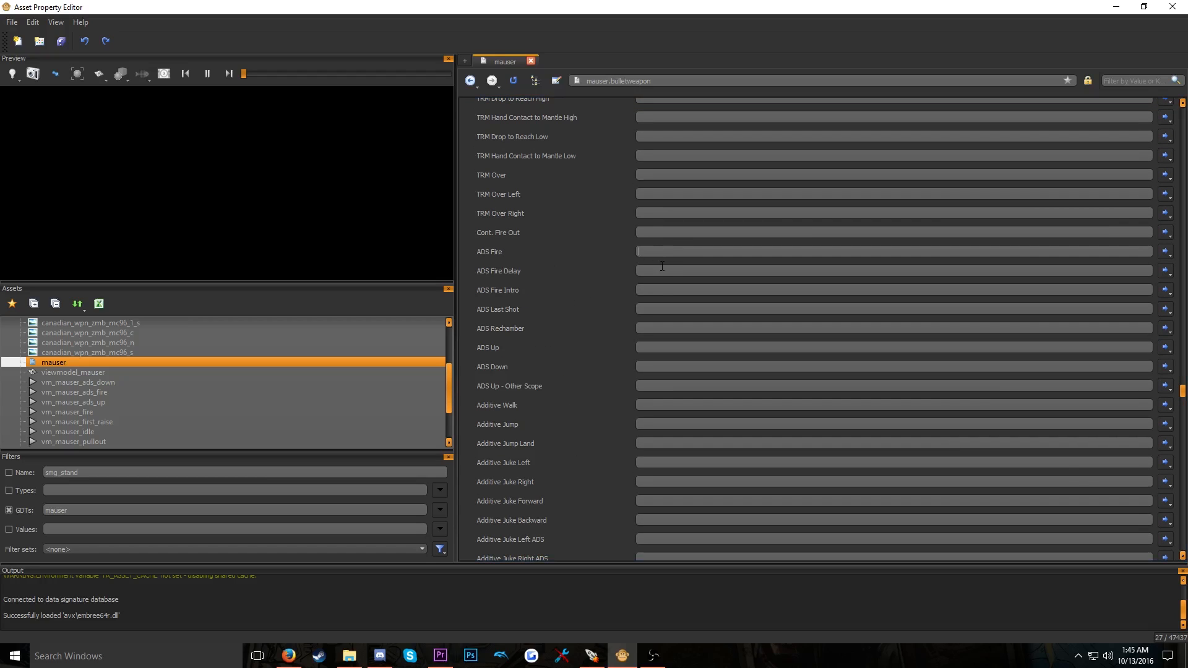
text(vm_mausre)
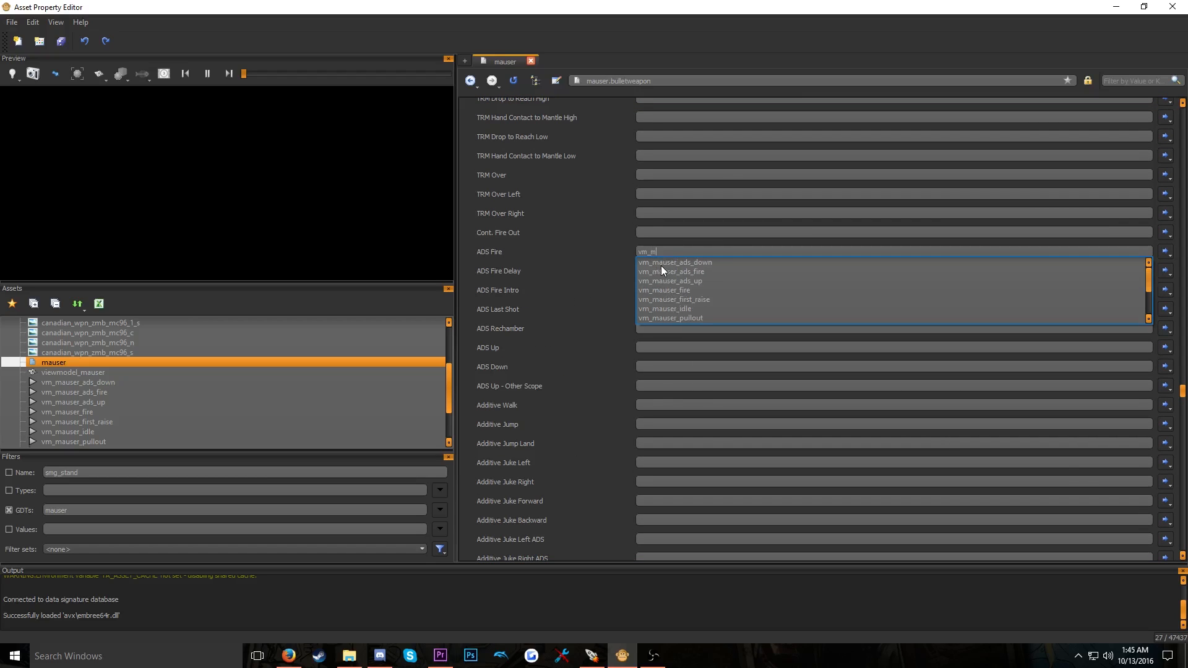
key(BackSpace)
key(BackSpace)
text(er)
click(699, 272)
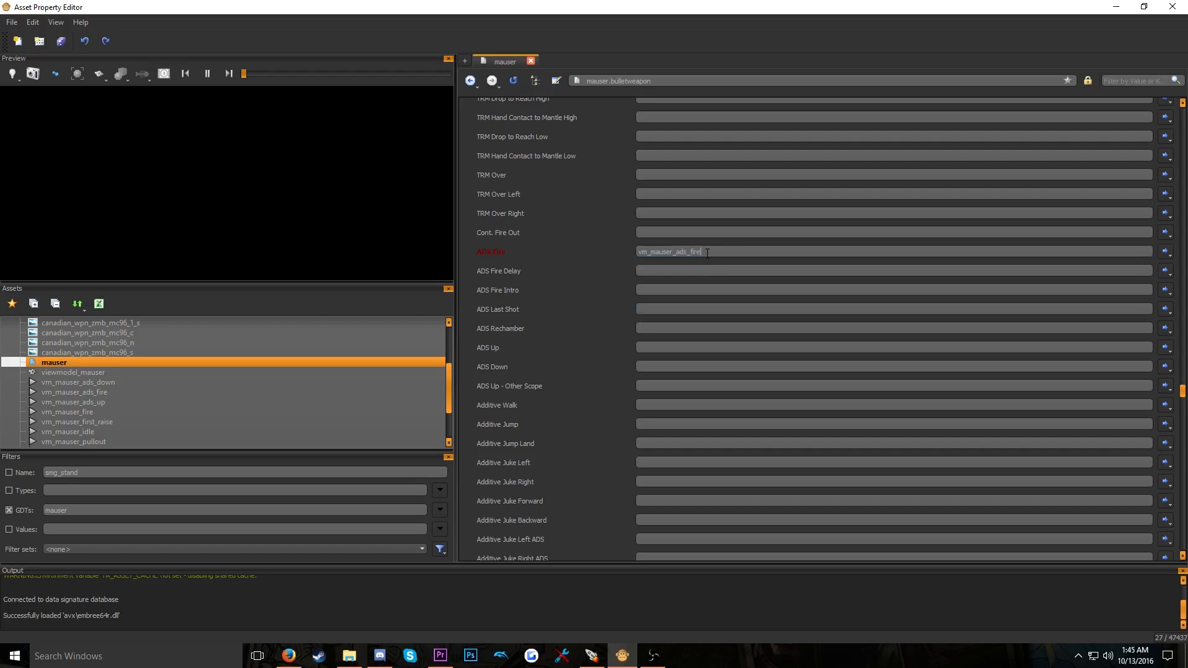
Assign vm_mauser_ads_fire to the ADS Last Shot animation as well and save the asset
click(663, 311)
key(ctrl+v)
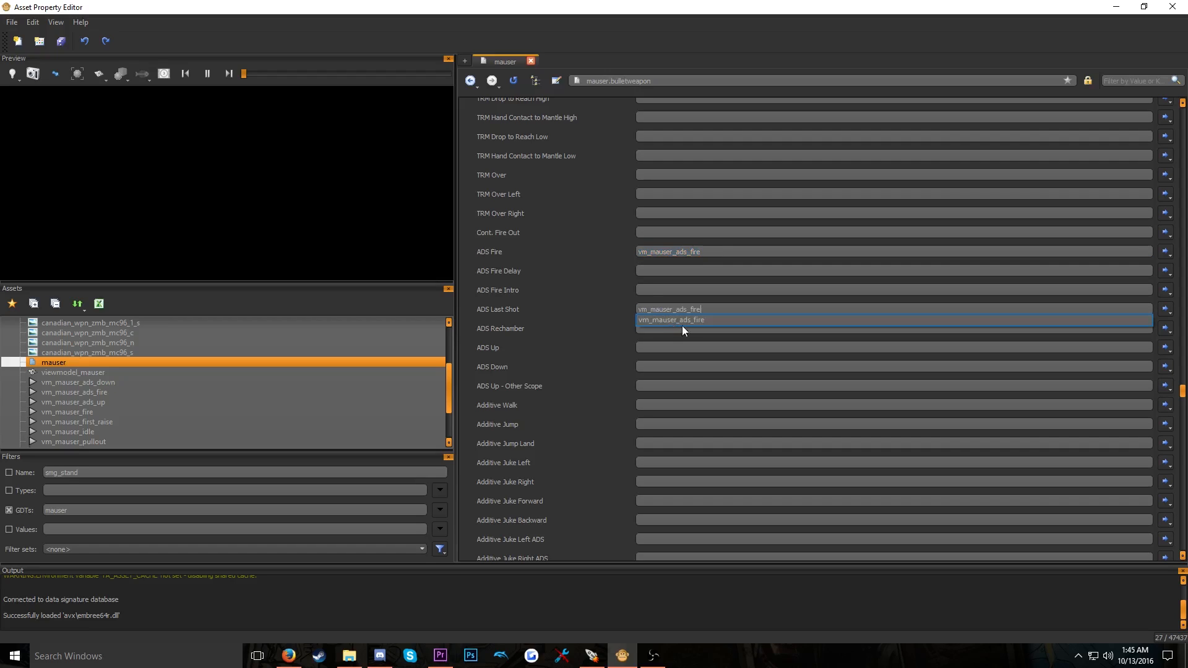
click(682, 326)
key(ctrl+s)
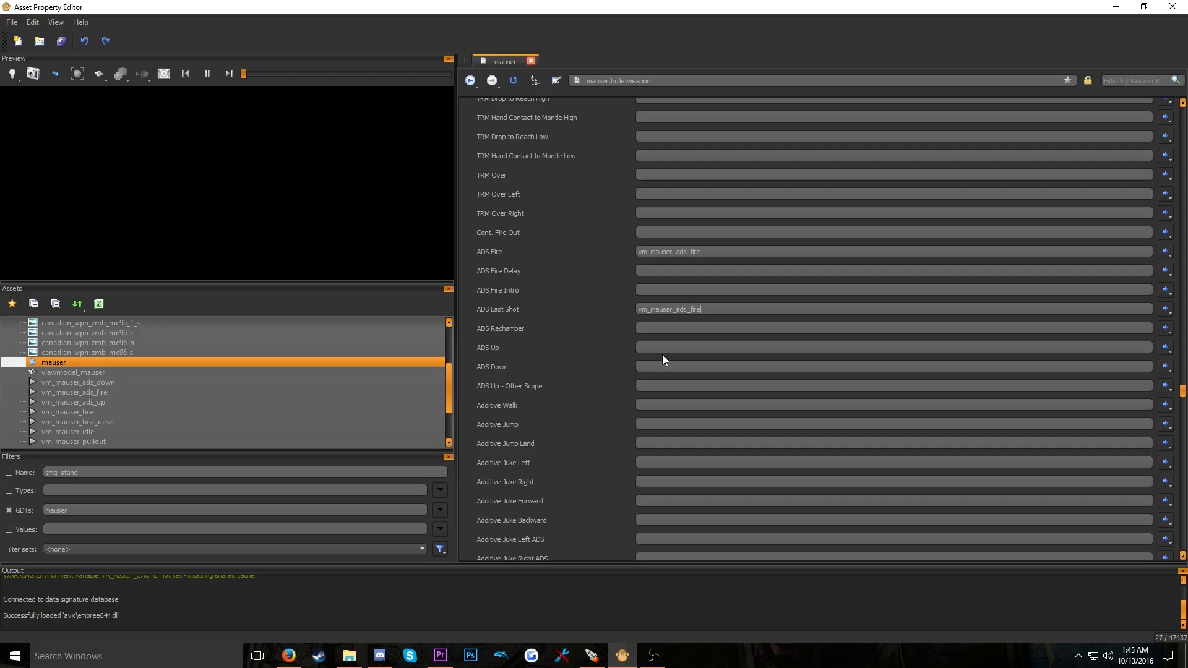
Assign vm_mauser_ads_up as the ADS Up animation and vm_mauser_ads_down as the ADS Down animation
click(666, 348)
text(vm_mauser)
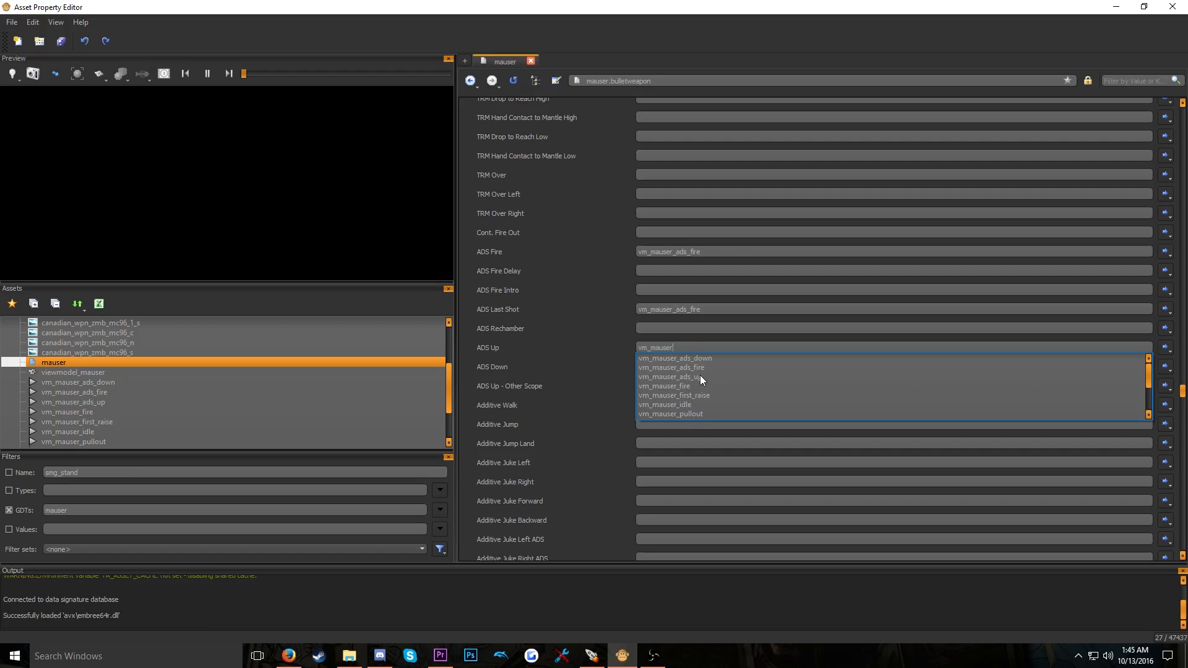
click(700, 376)
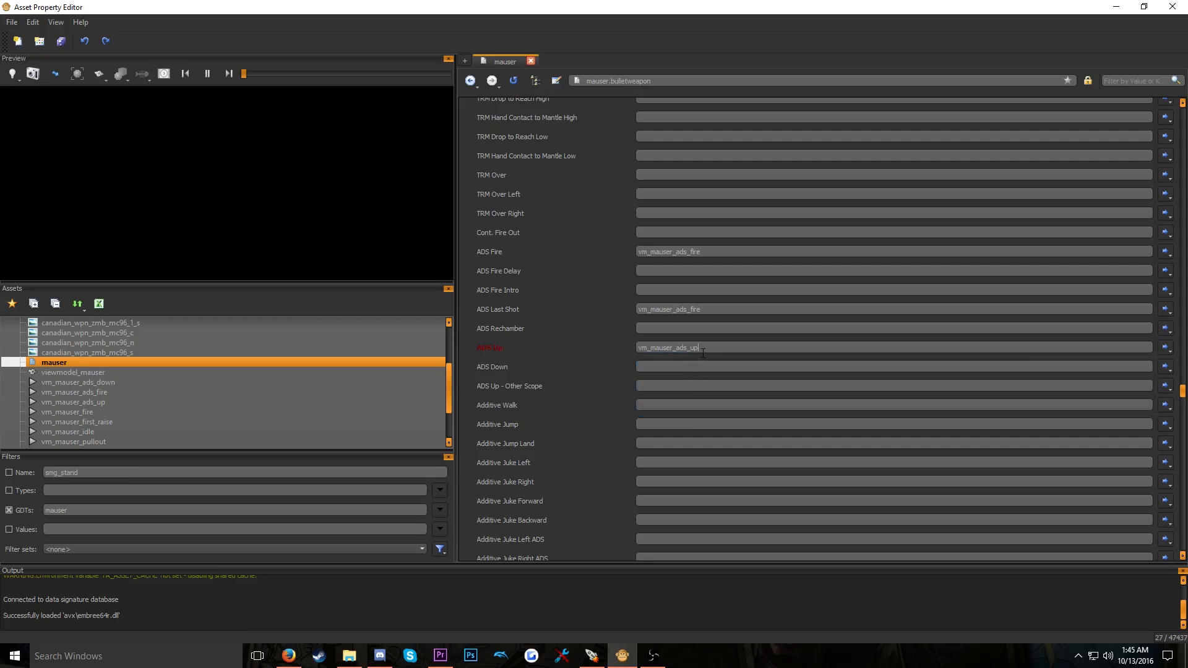
click(697, 366)
text(vm_mauser_ads_down)
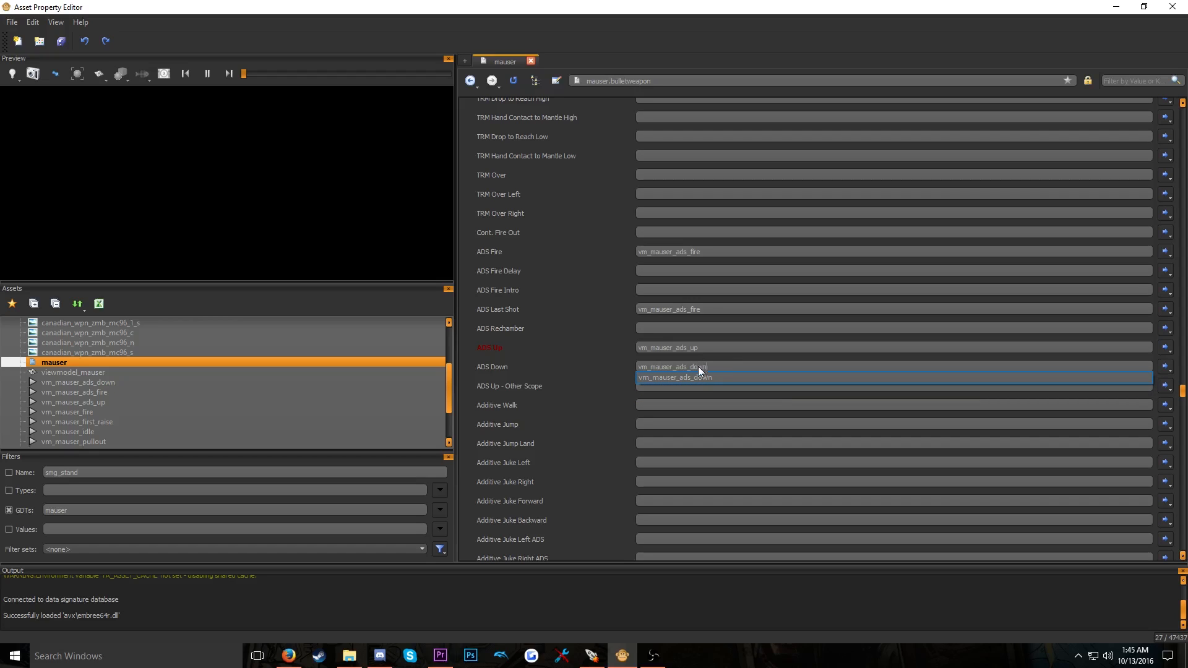
click(699, 377)
scroll(626, 381, down, 5)
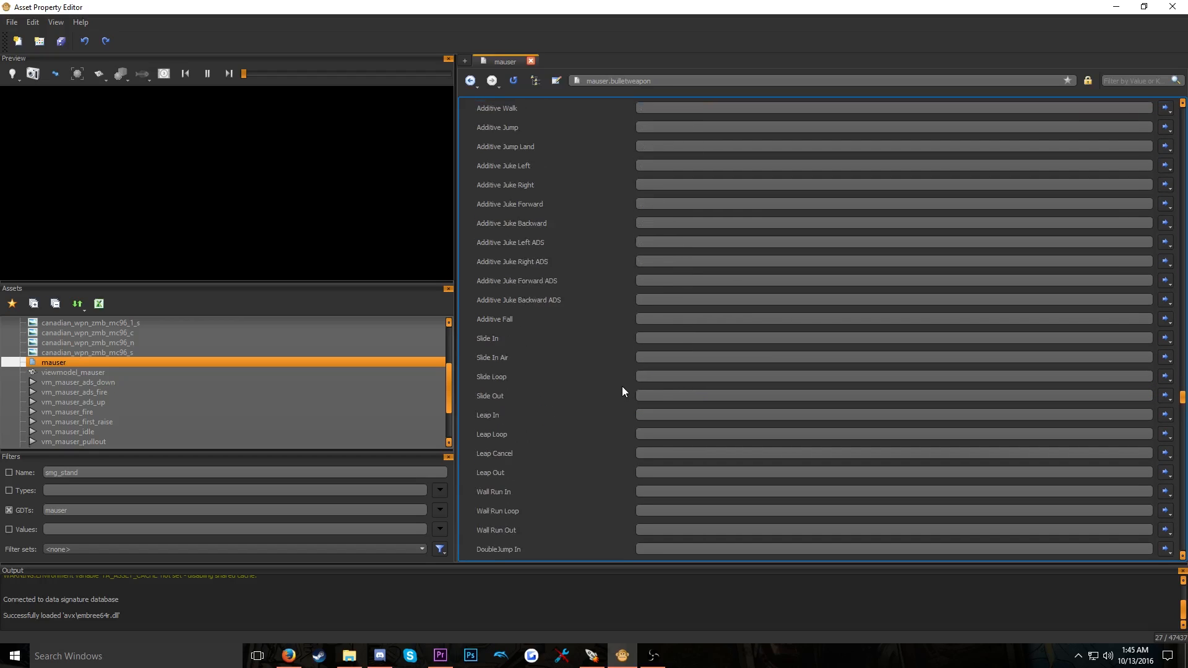
Save the mauser weapon asset and close the Asset Property Editor
scroll(623, 387, down, 20)
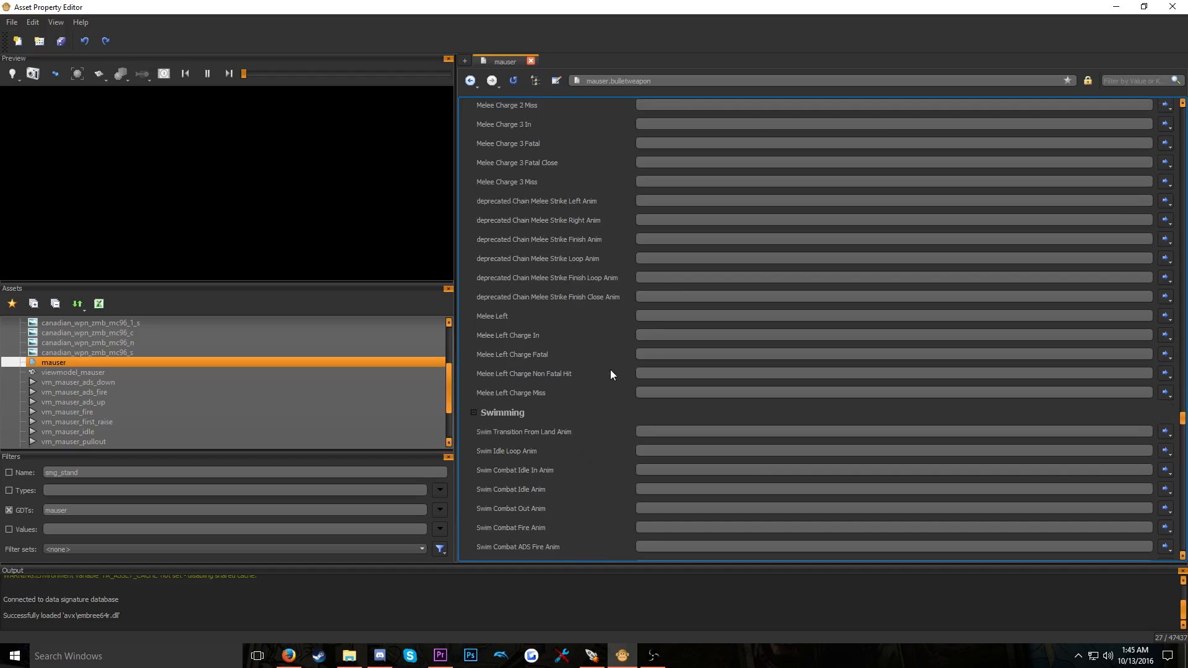
scroll(611, 374, down, 20)
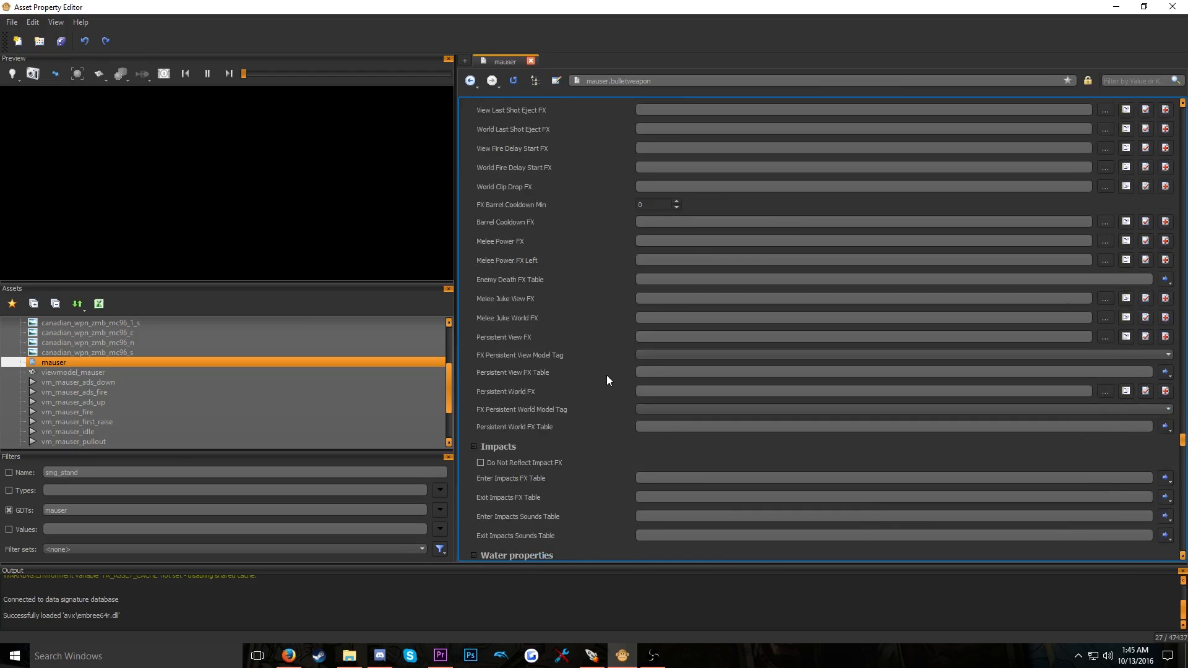
scroll(606, 381, up, 10)
drag(1180, 427, 1180, 115)
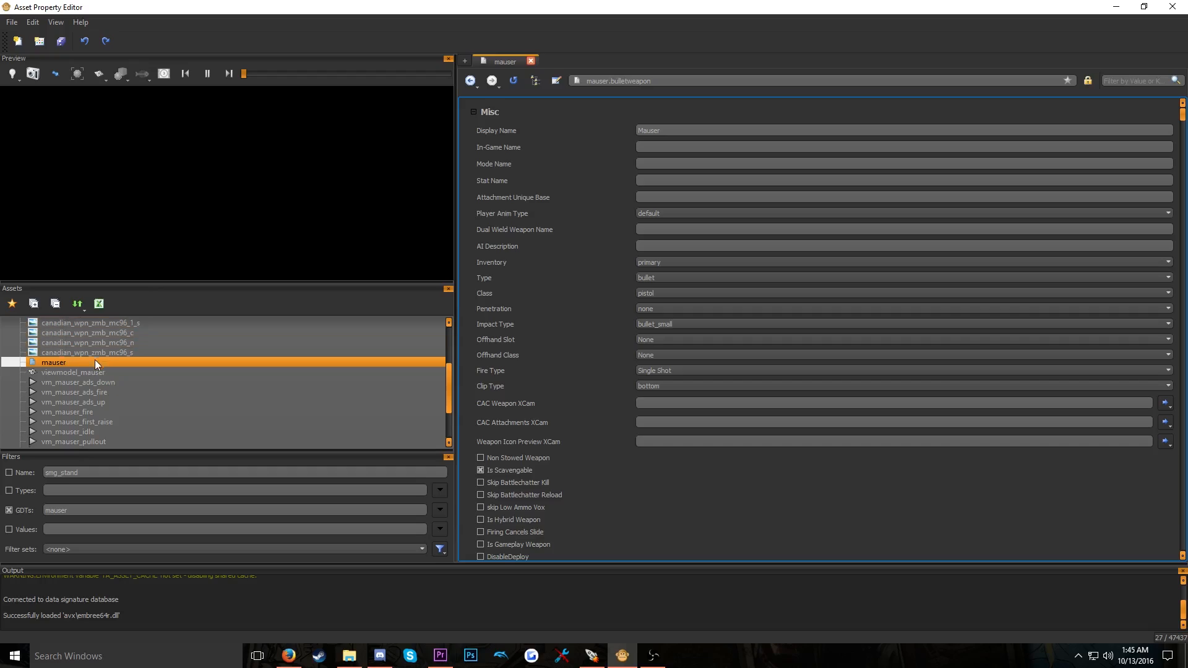
click(12, 21)
click(32, 71)
click(1172, 6)
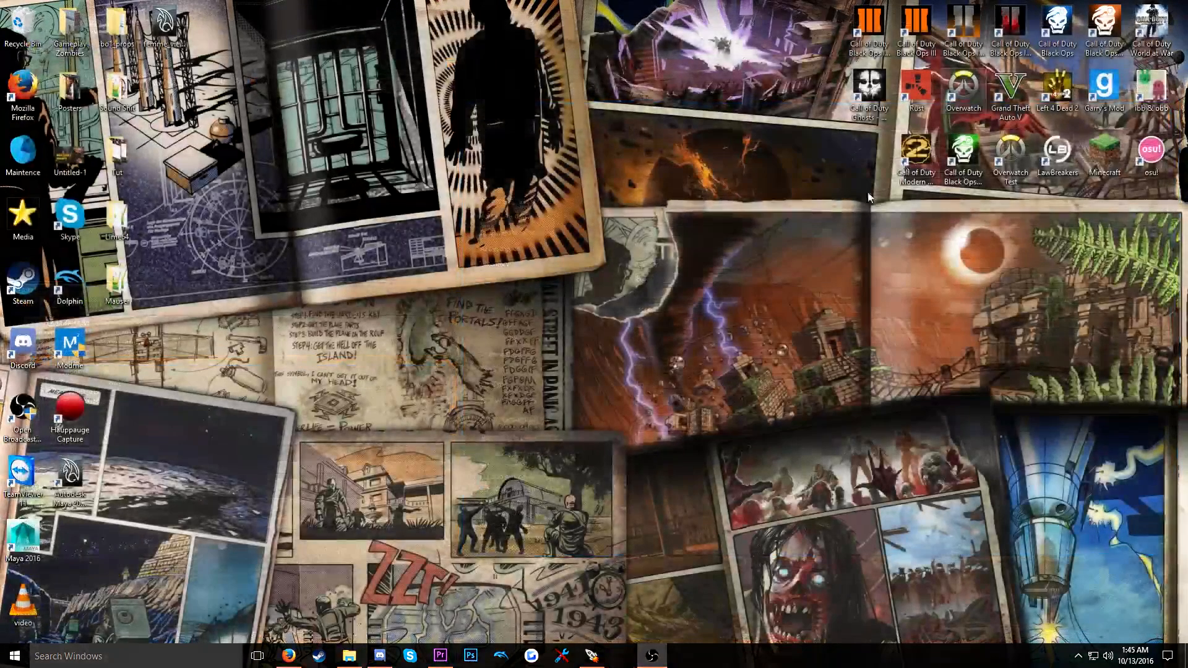
Switch to the Mod Tools Launcher, select the zm_boss map and launch Radiant
click(593, 654)
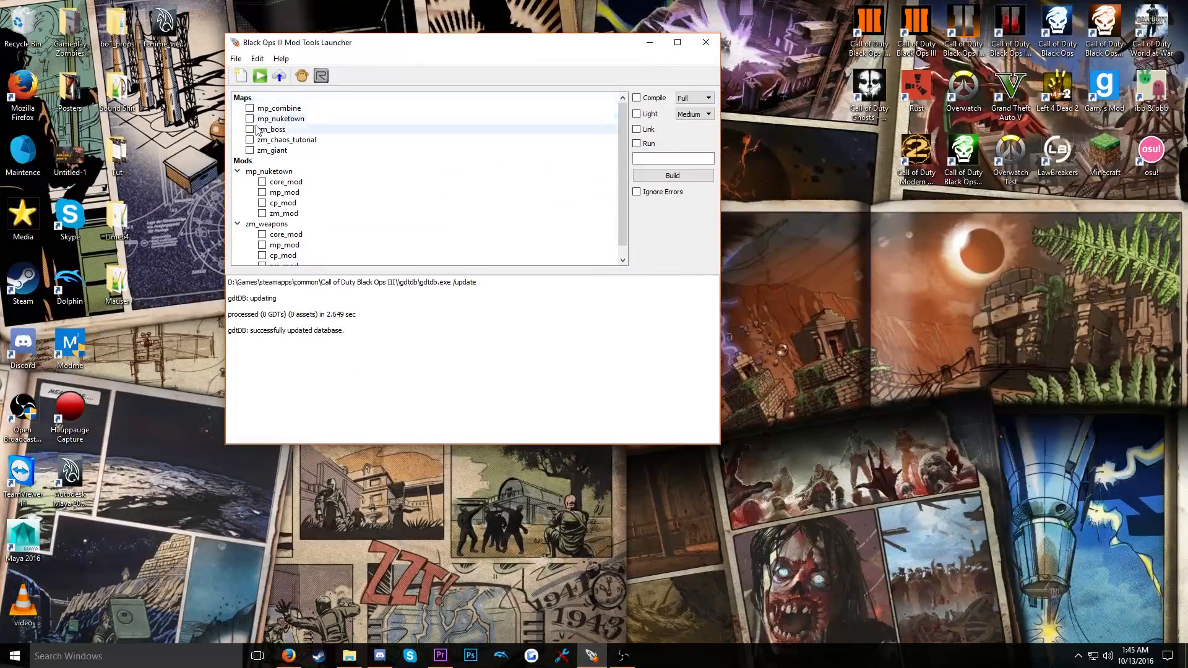
click(321, 75)
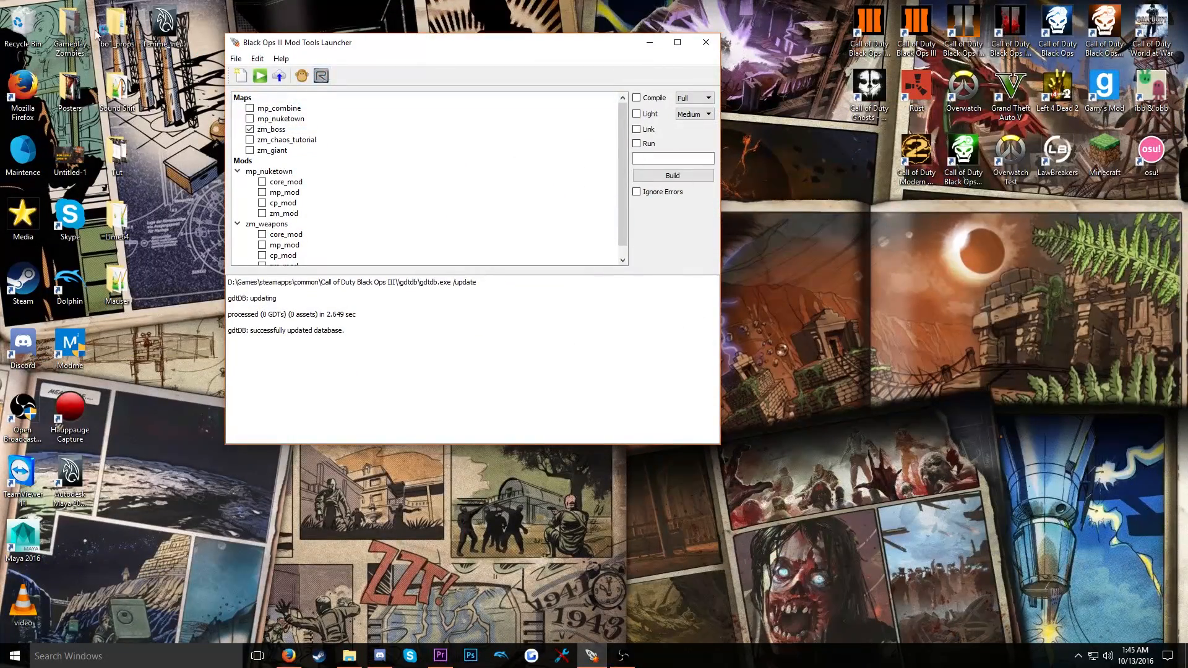
Empty the Recycle Bin and accept the permanent deletion of its items
right_click(34, 29)
click(81, 51)
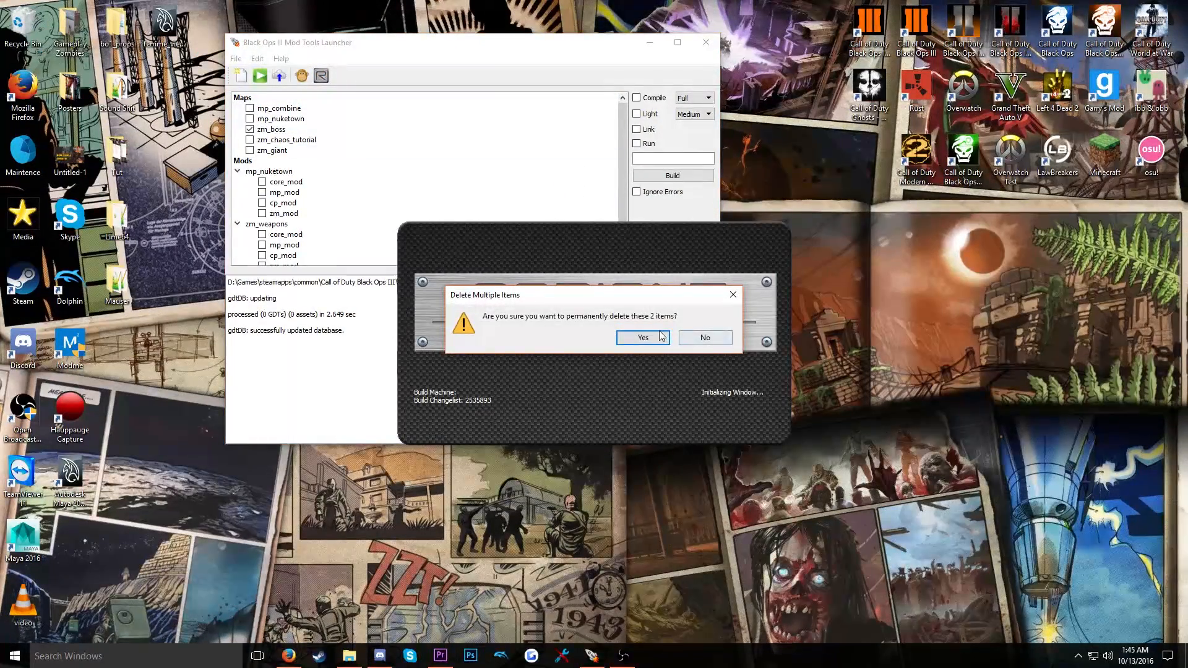
click(643, 338)
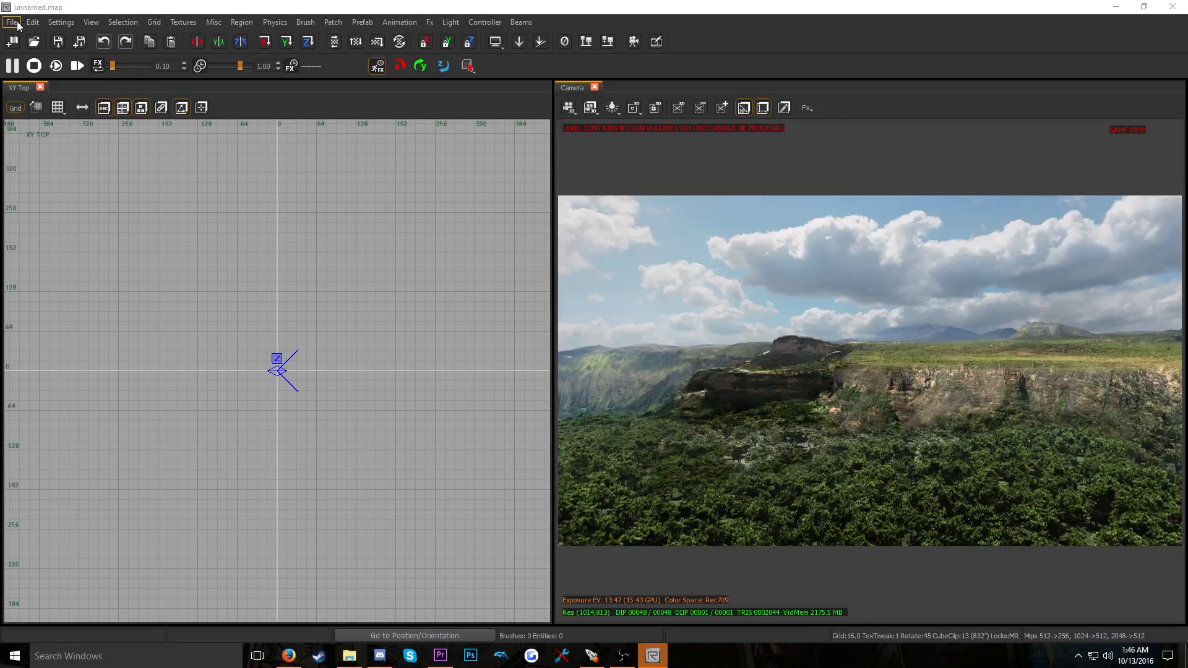
Open zm_boss.map from the zm folder of map_source in Radiant
click(12, 22)
click(43, 52)
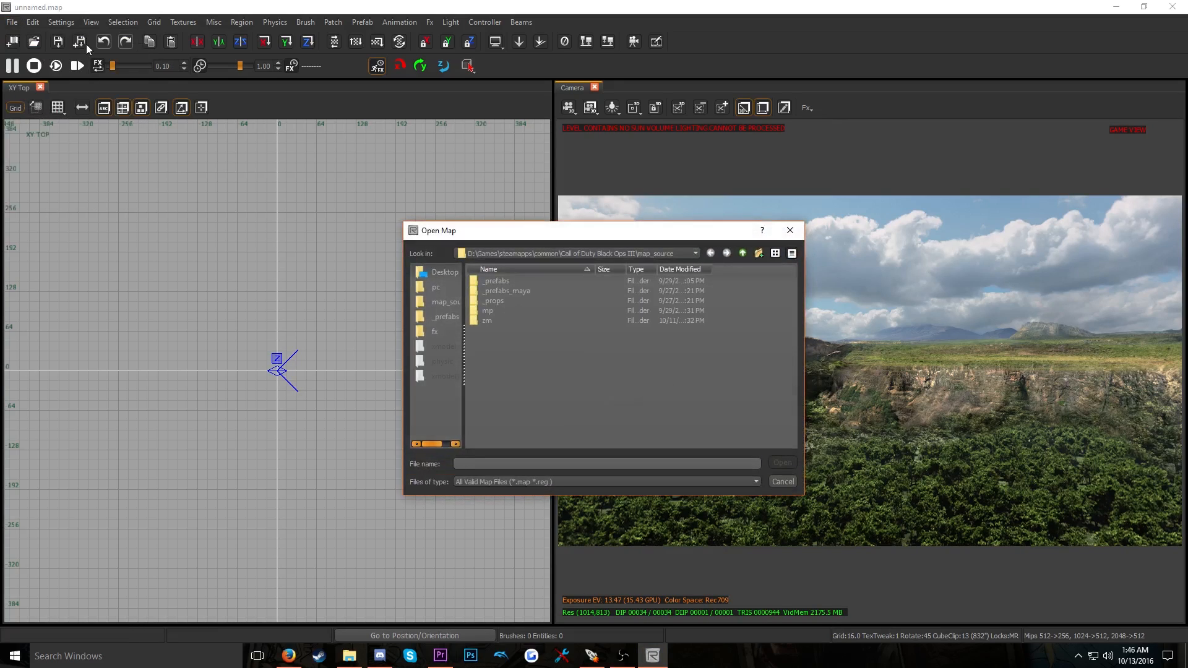
double_click(496, 308)
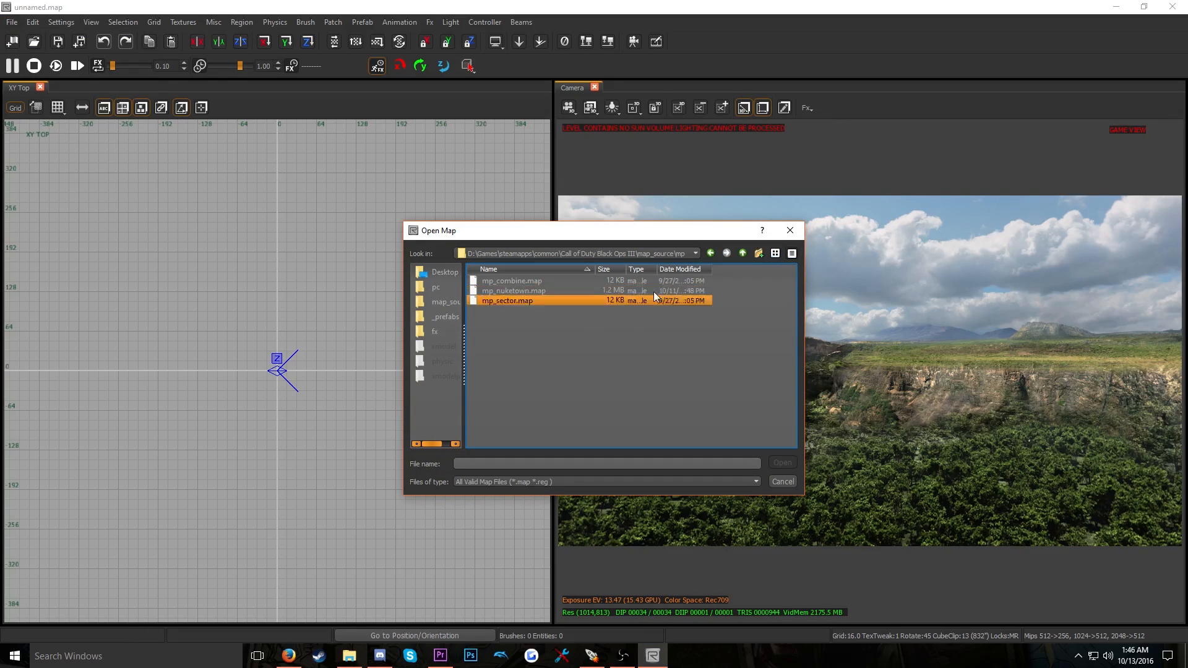
click(710, 253)
click(493, 320)
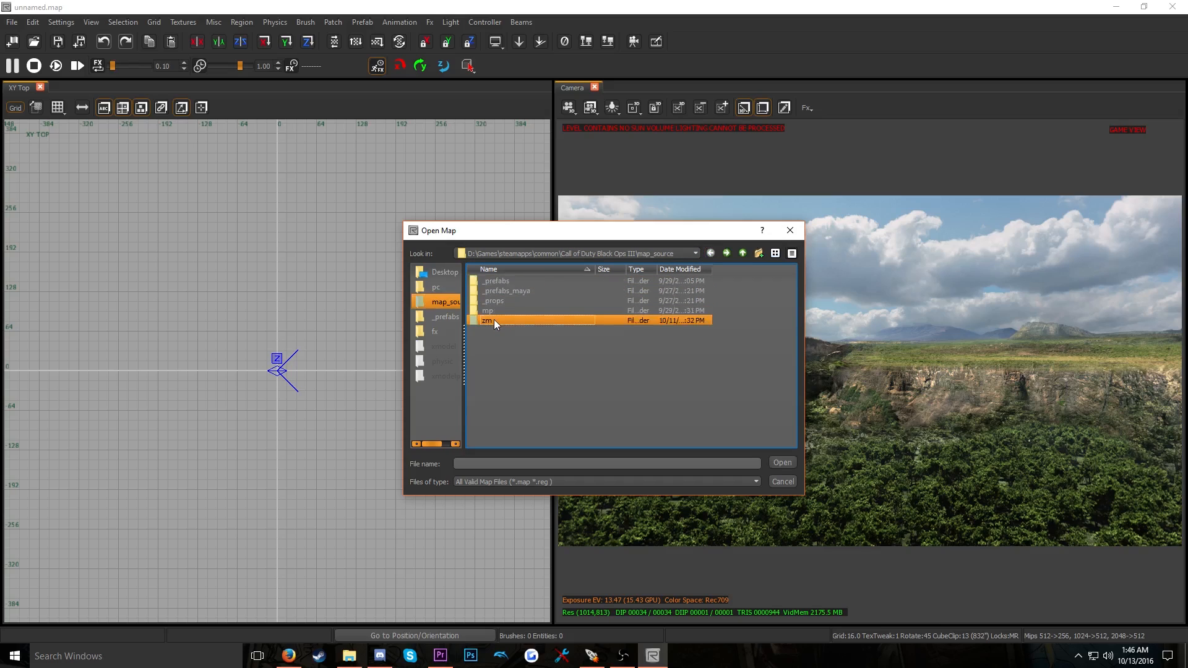
double_click(497, 321)
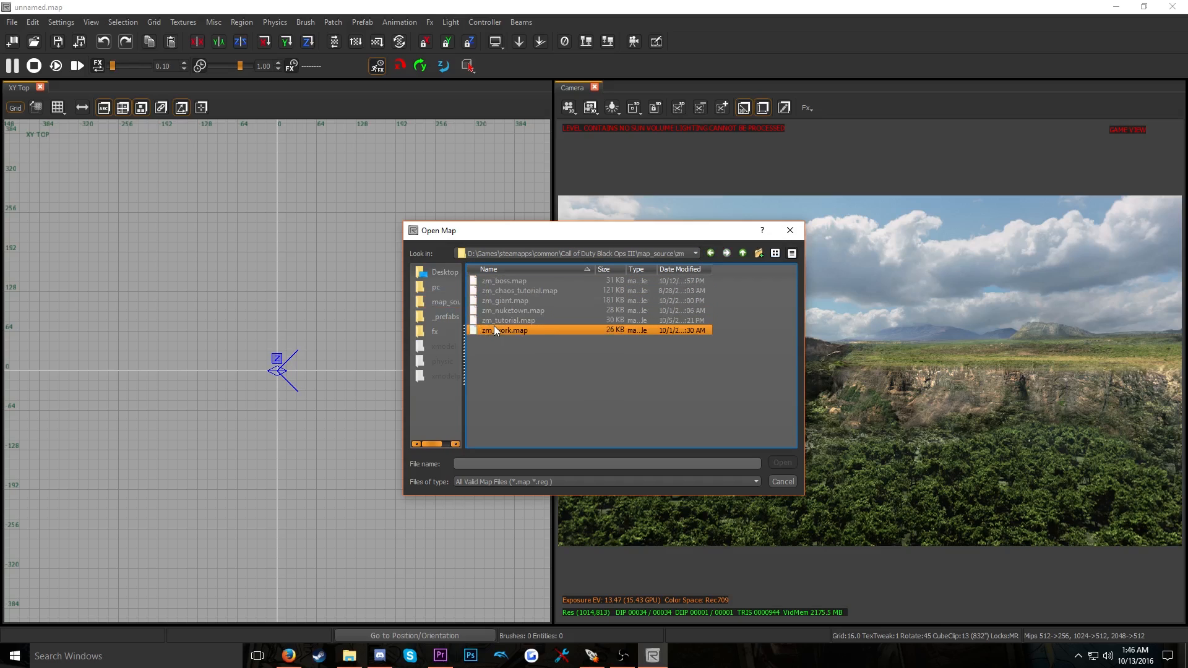
double_click(525, 283)
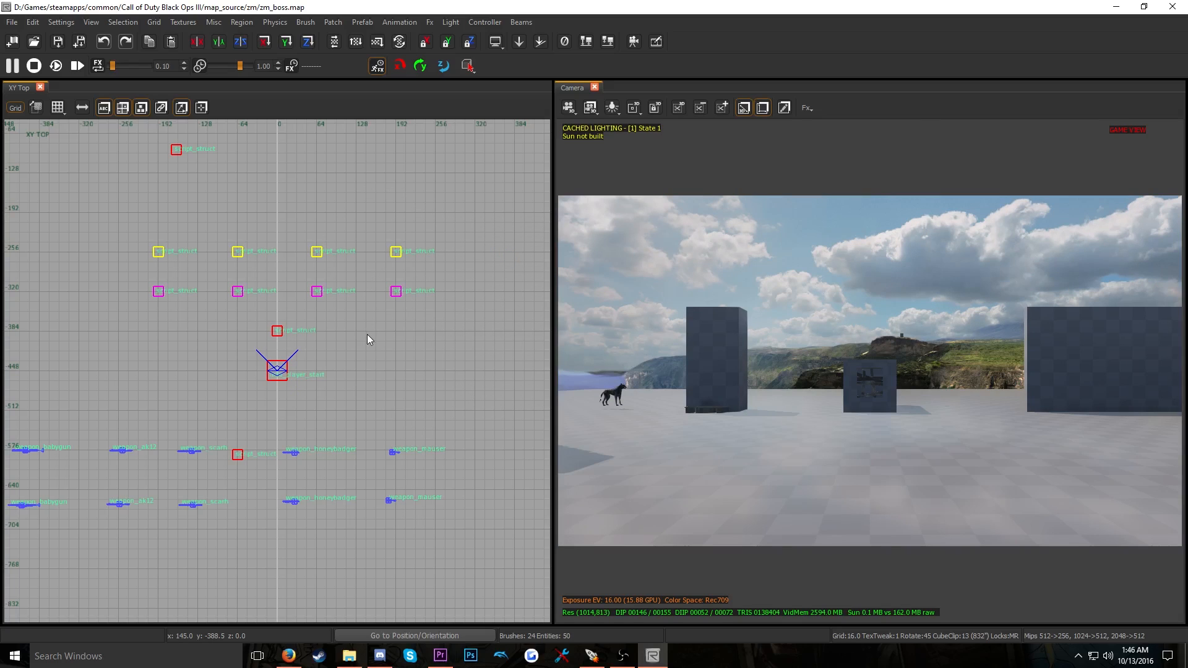
Open the Entity Browser and expand the Weapon category down to the mauser entry
scroll(371, 371, down, 3)
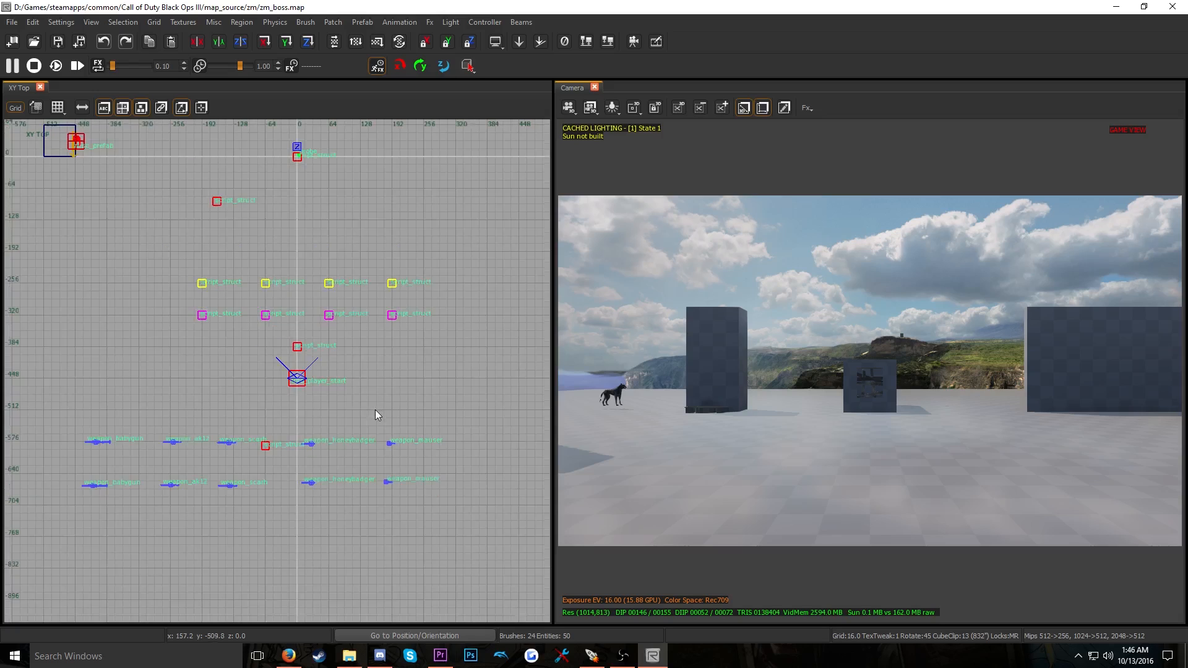
scroll(365, 408, up, 1)
right_drag(386, 381, 304, 383)
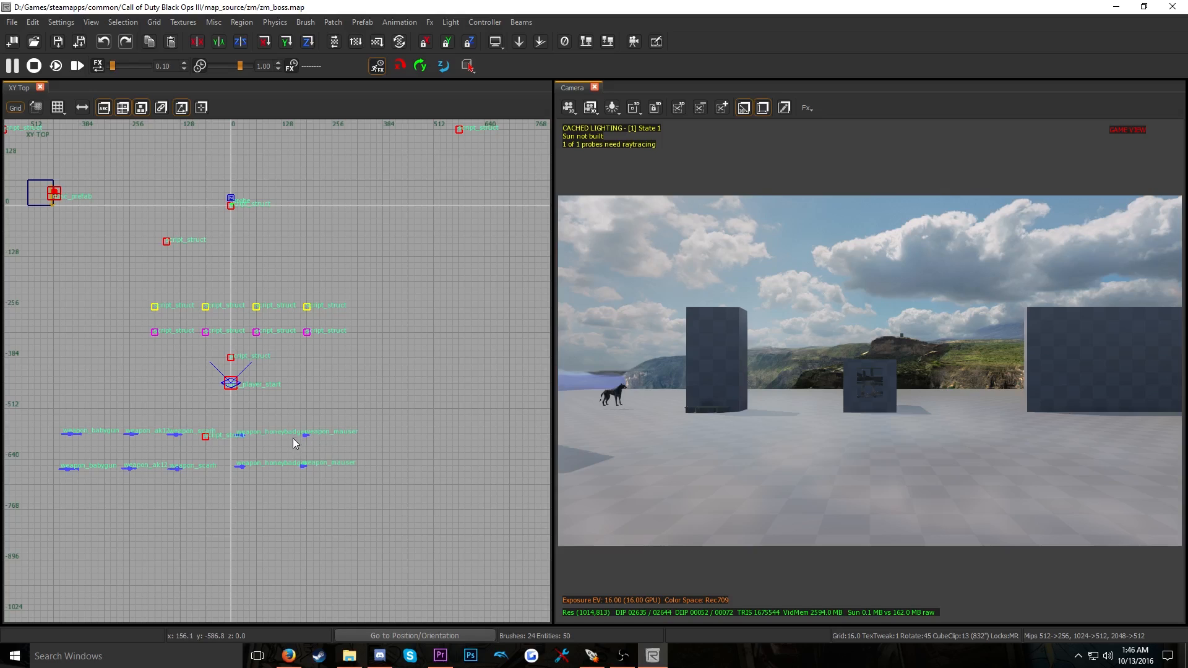
scroll(352, 430, down, 1)
right_drag(352, 431, 376, 425)
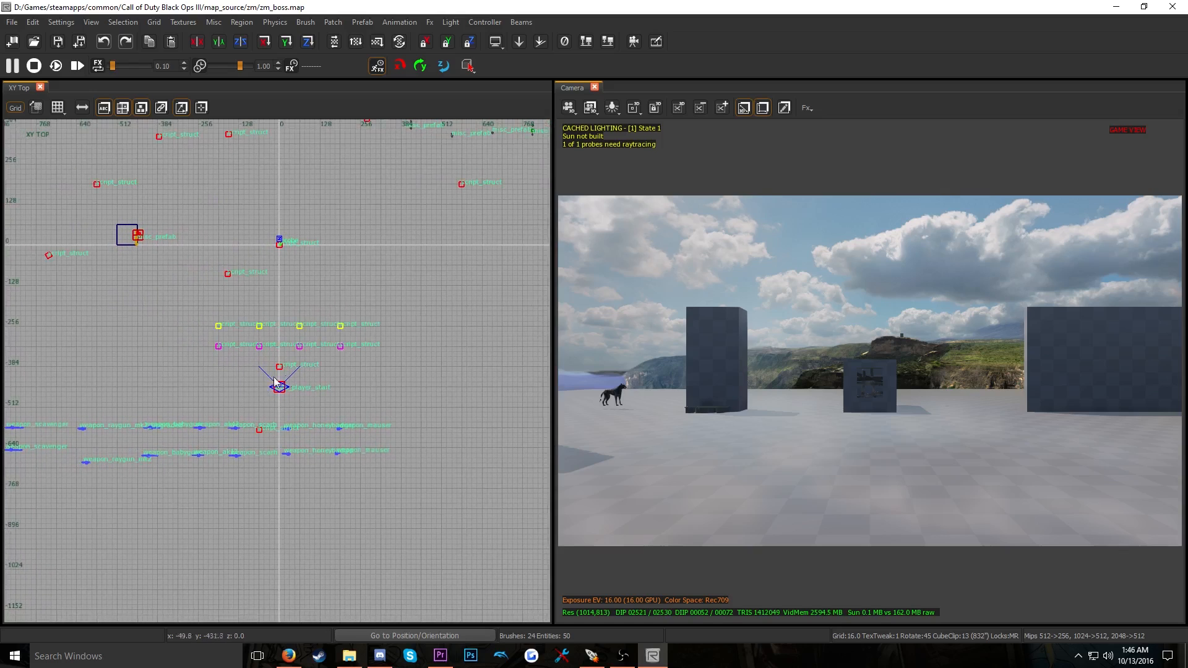
right_drag(273, 376, 257, 378)
right_drag(337, 406, 291, 368)
key(ctrl+Tab)
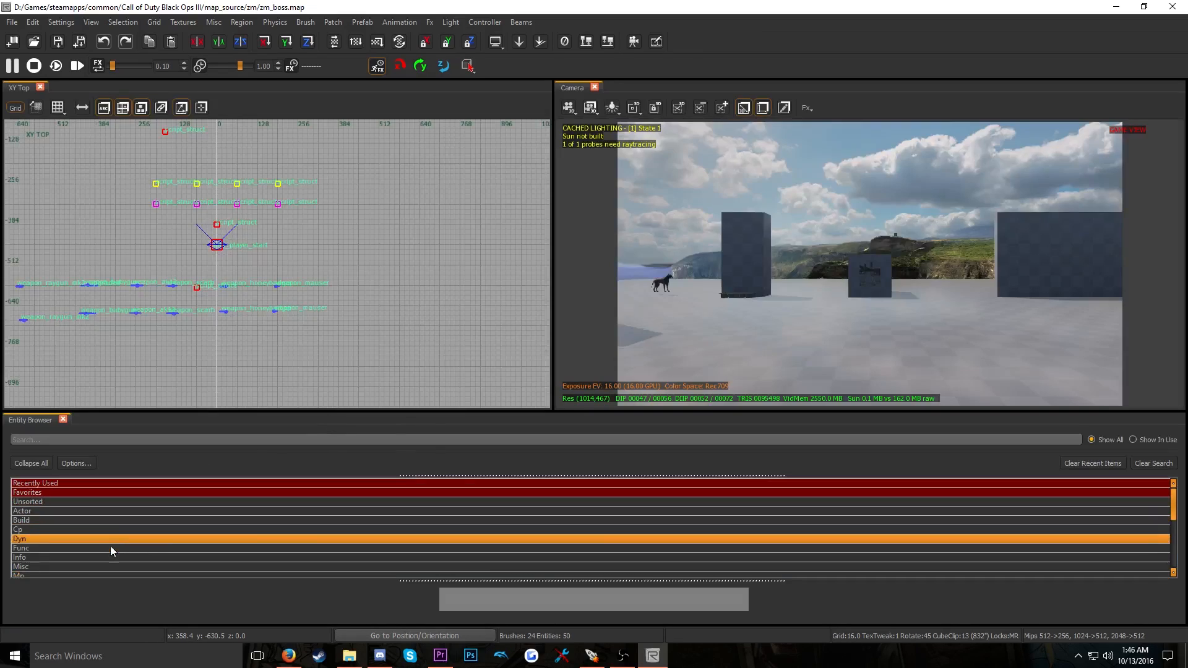
scroll(109, 548, down, 2)
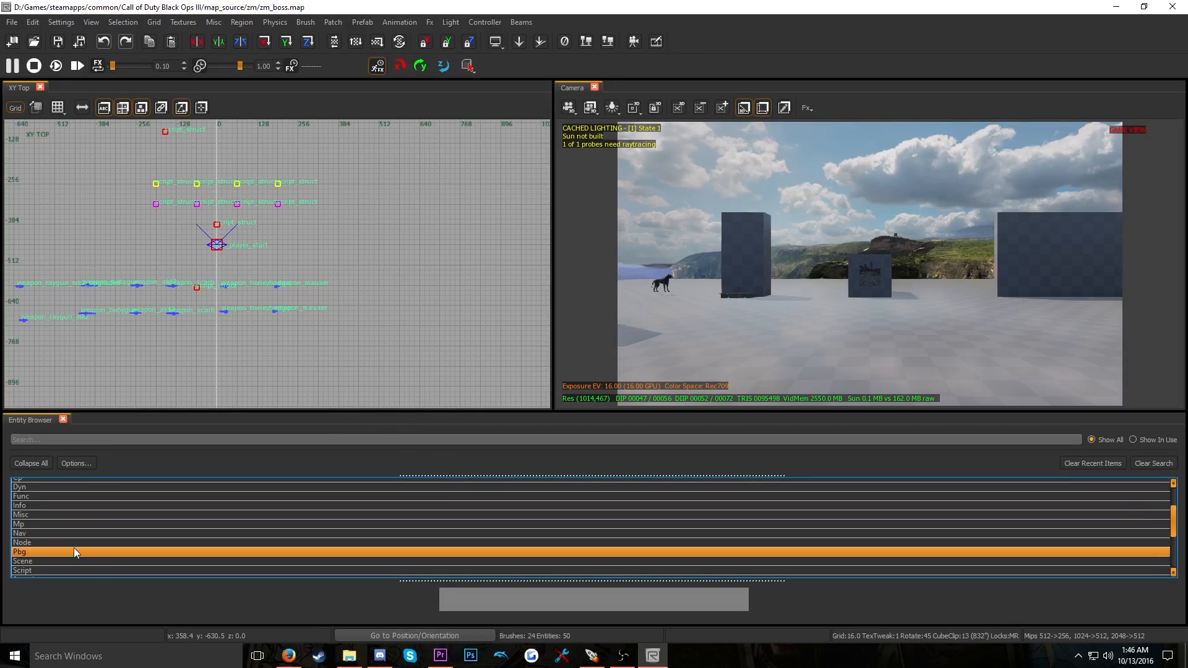
scroll(73, 547, down, 3)
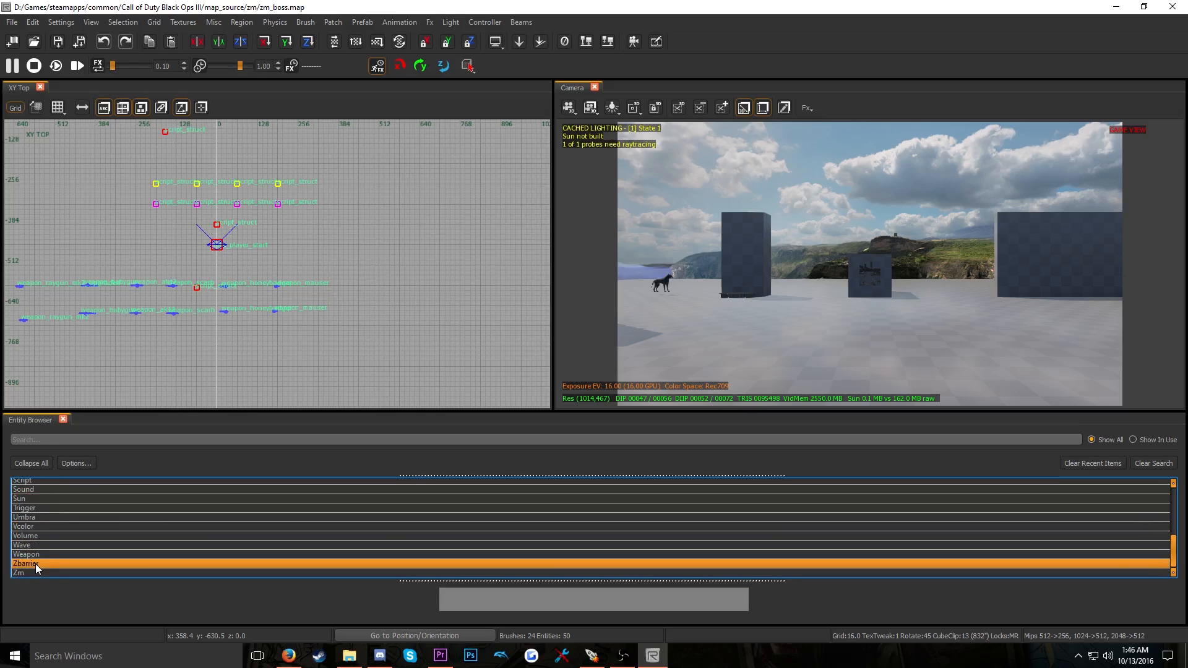
double_click(36, 554)
scroll(64, 538, down, 2)
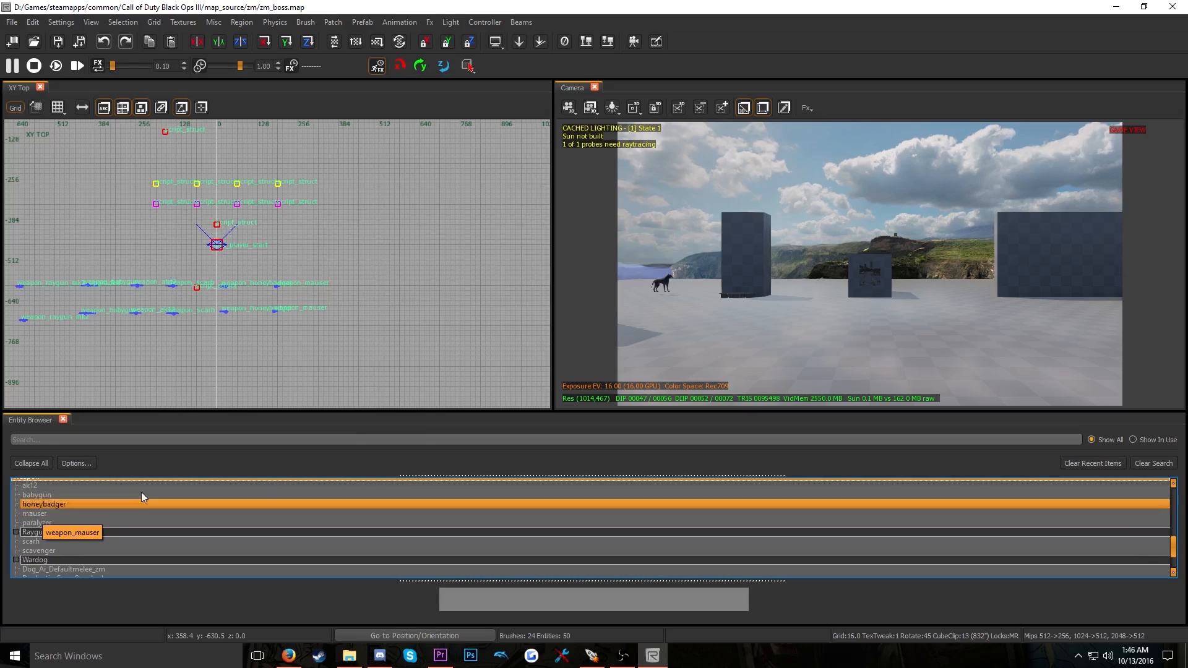
Delete the two existing mauser weapons beside the honeybadgers from the map
right_drag(866, 278, 675, 278)
key(w)
right_drag(811, 309, 842, 336)
shift+click(856, 330)
shift+click(881, 302)
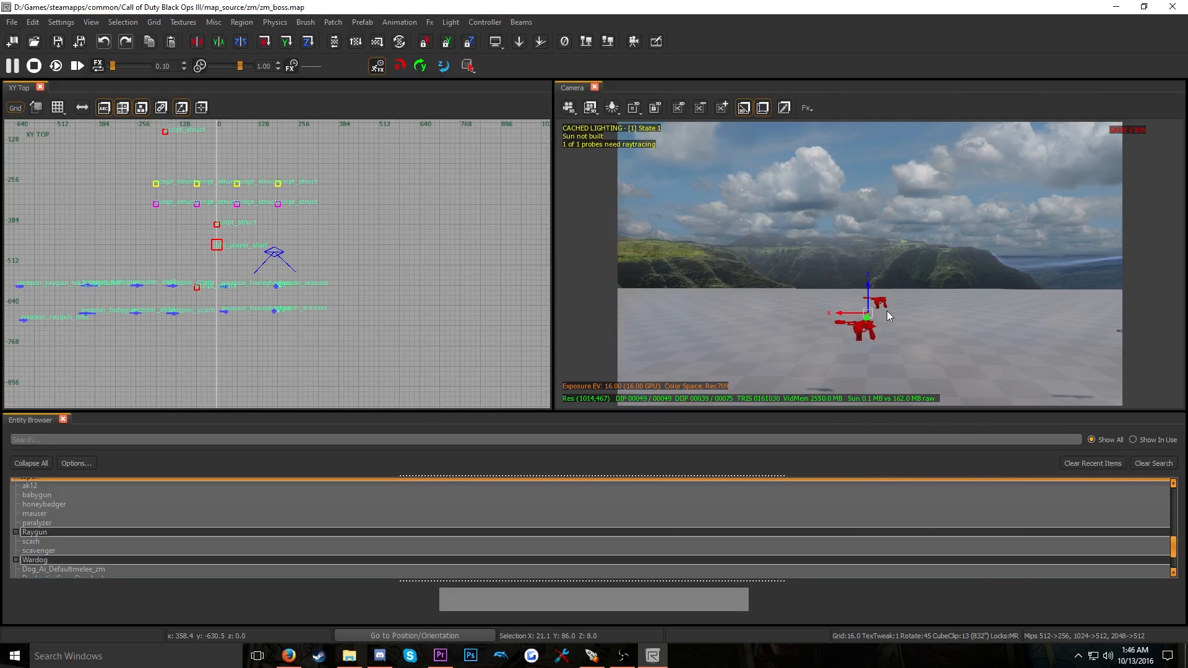
key(Delete)
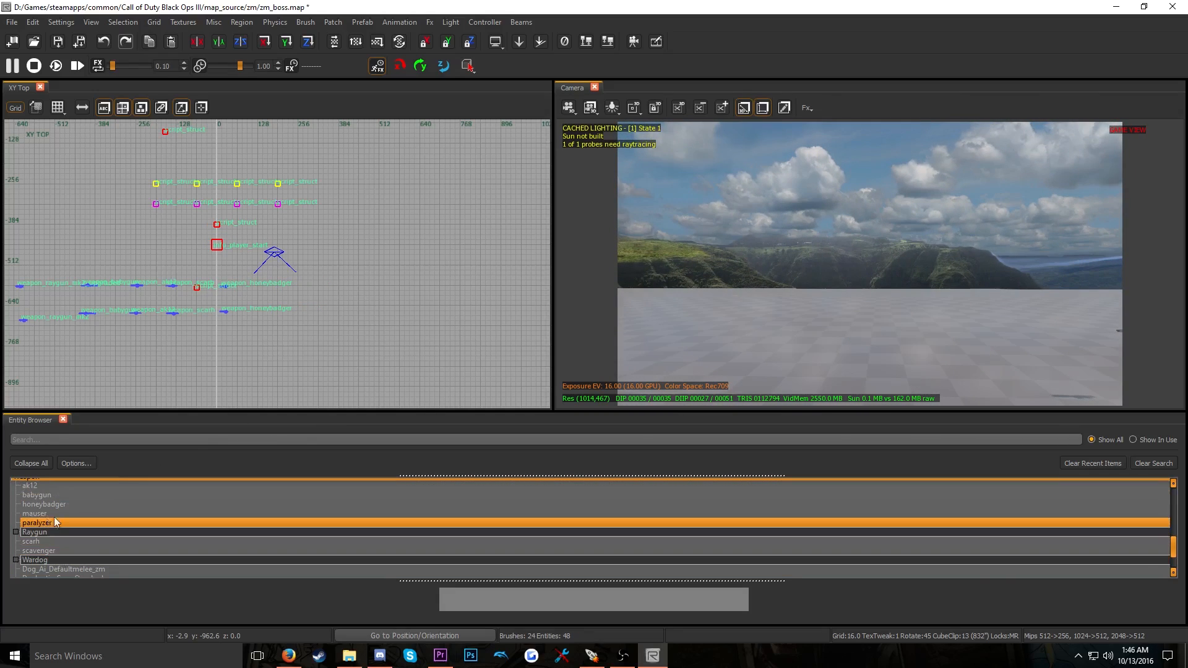
Place a new mauser weapon entity on the map and move it beside the honeybadger in the first weapon row
drag(40, 515, 328, 285)
mouse_move(733, 314)
right_down()
mouse_move(816, 314)
mouse_move(733, 314)
right_up()
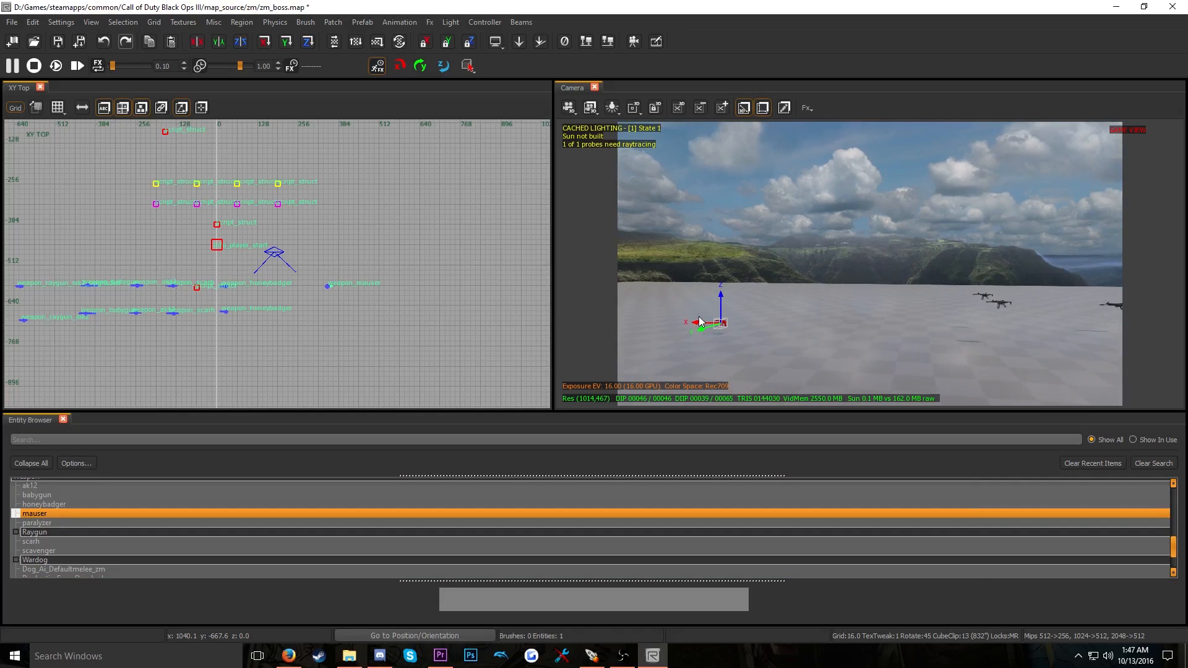
mouse_move(698, 326)
mouse_down()
mouse_move(873, 309)
mouse_move(893, 303)
mouse_move(896, 270)
mouse_up()
Duplicate the mauser weapon and place the copy in the second weapon row beside the other honeybadger
scroll(191, 302, up, 5)
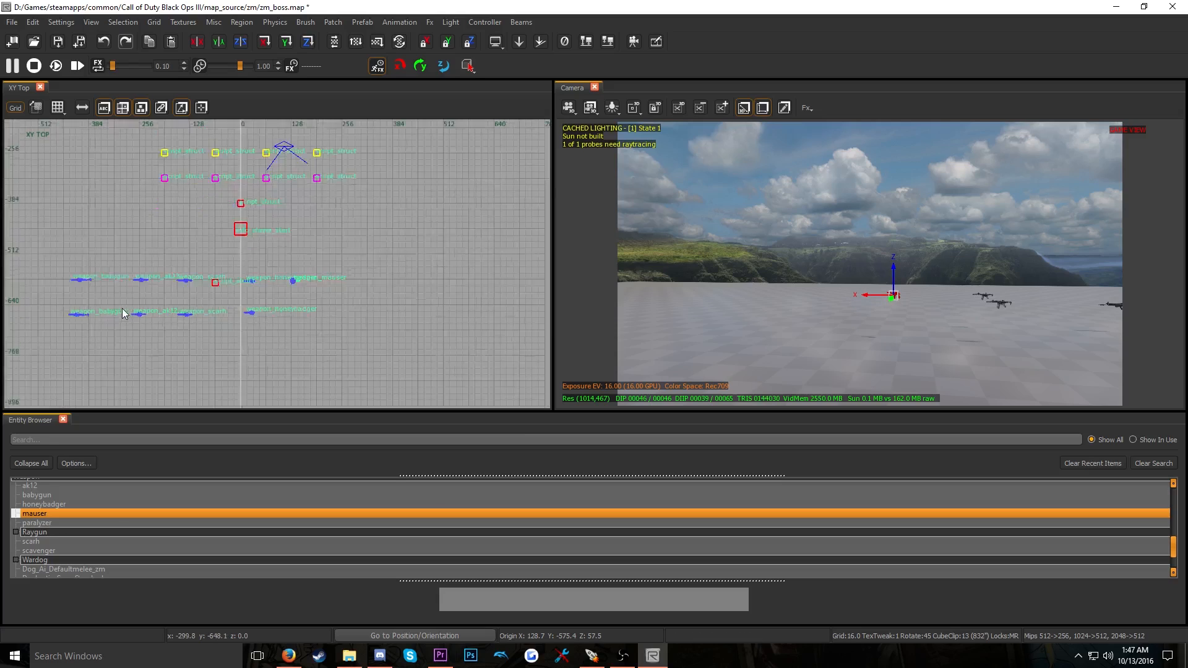
key(space)
drag(407, 255, 410, 325)
right_drag(803, 325, 808, 326)
key(Escape)
Save the zm_boss map and close Radiant
key(n)
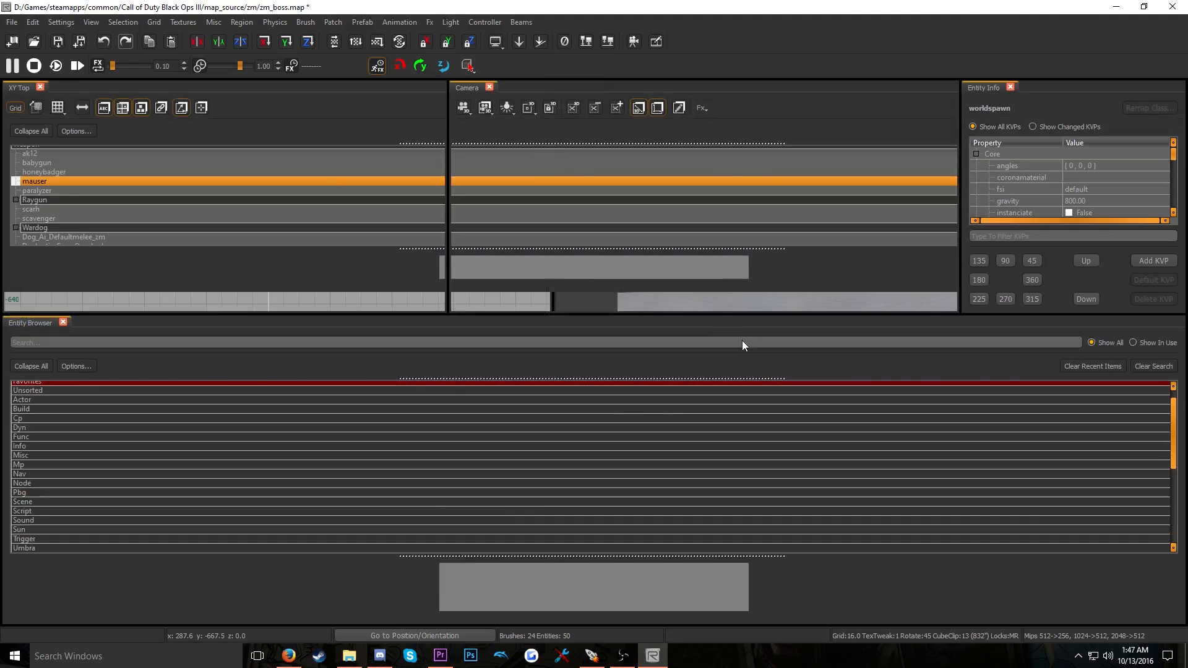
key(n)
key(b)
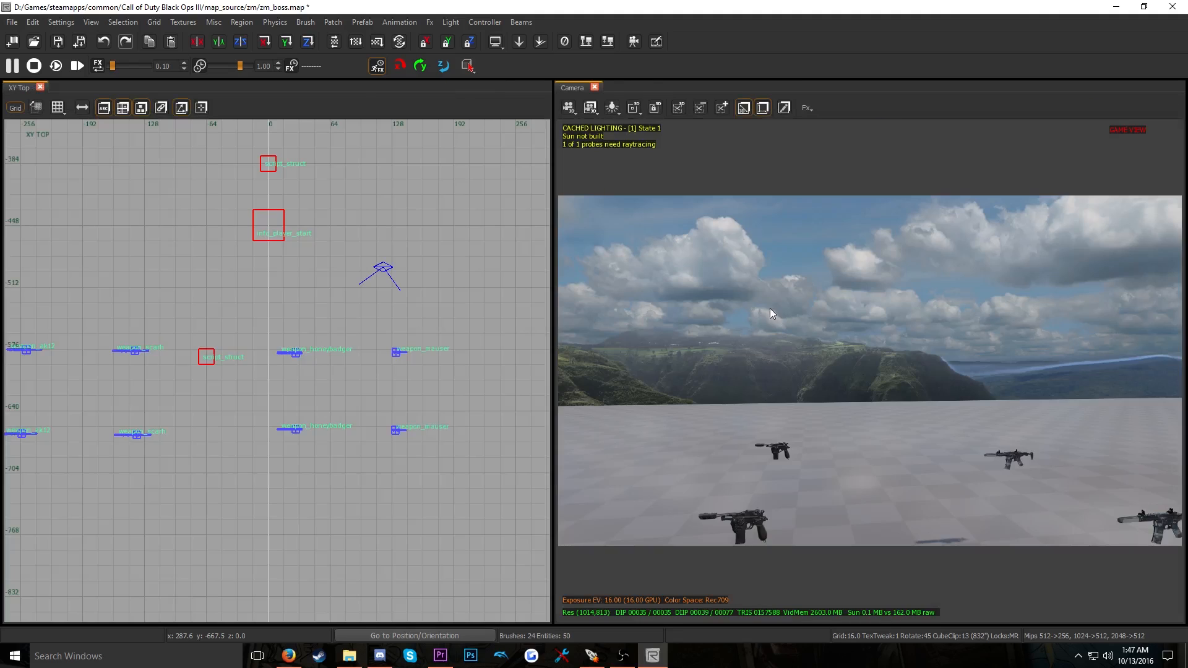
right_drag(770, 308, 740, 287)
key(ctrl+s)
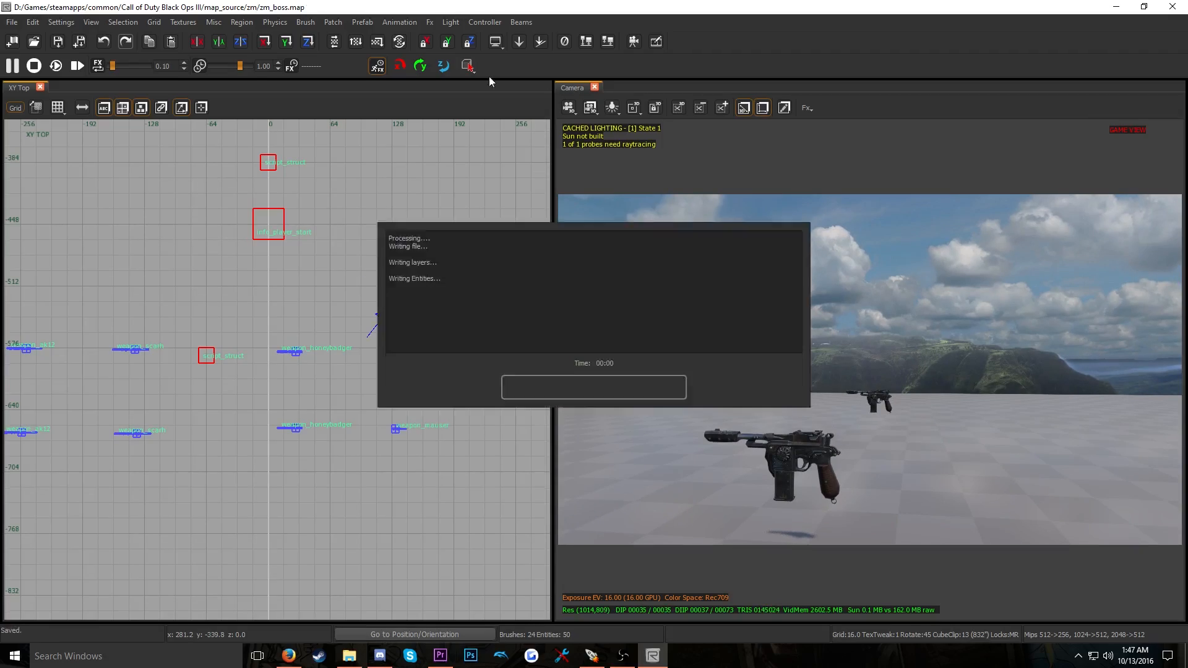
click(12, 22)
click(12, 22)
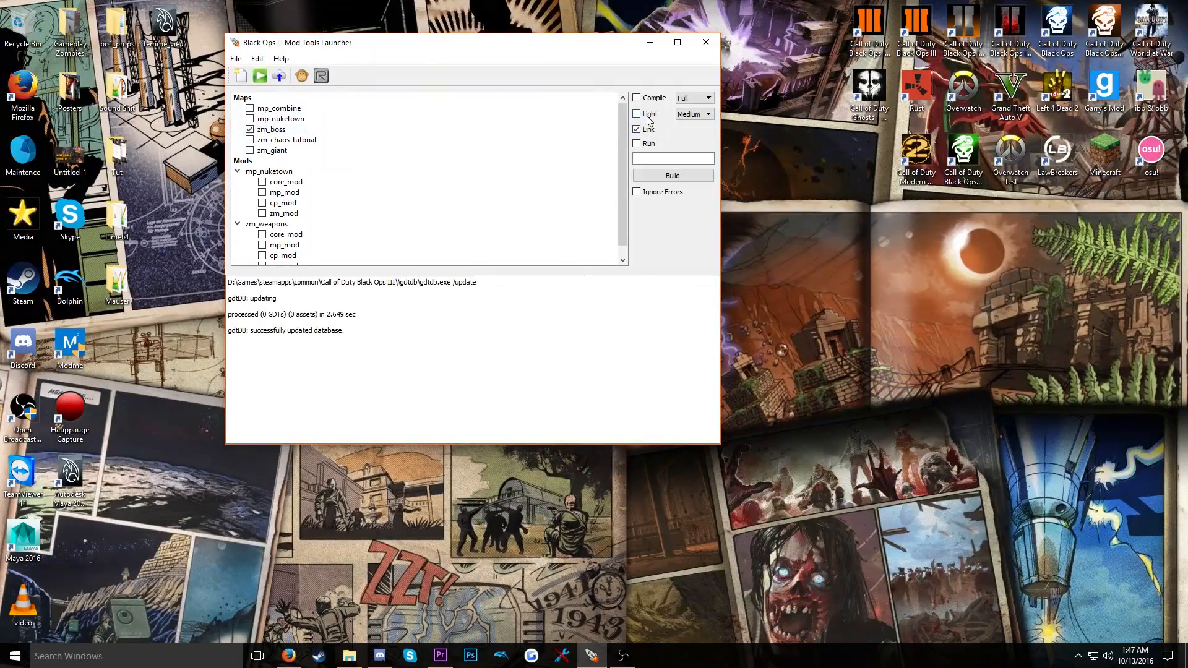
Enable Compile, Light and Link for the zm_boss build and open the map's zone file for editing
click(638, 98)
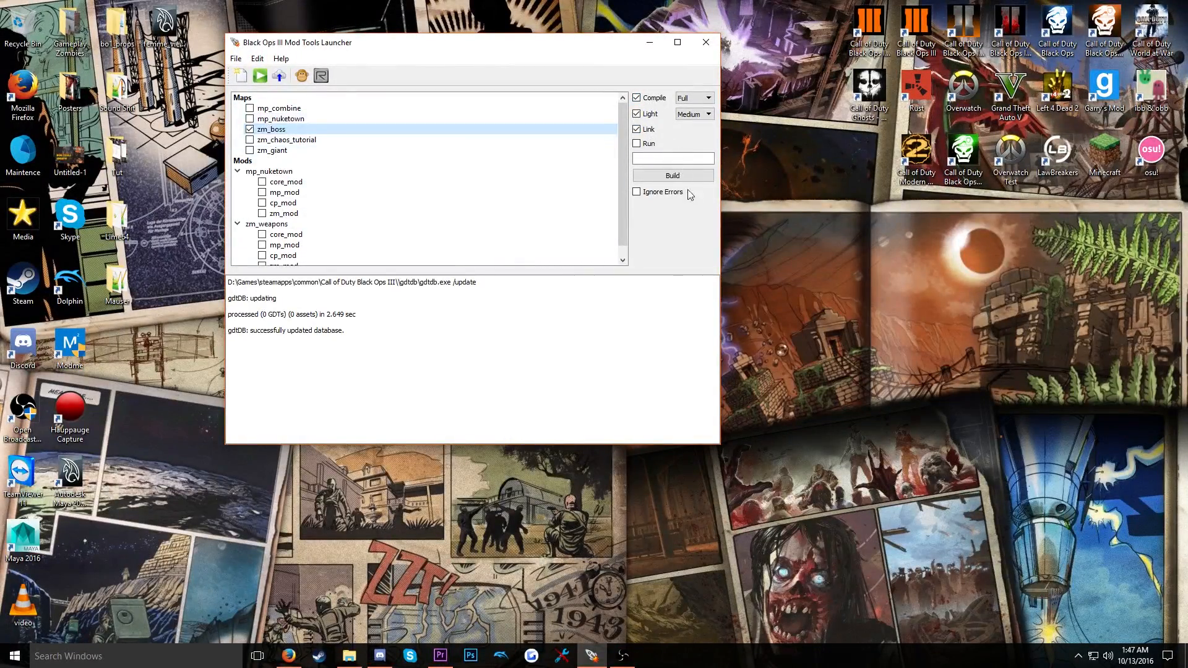
right_click(271, 131)
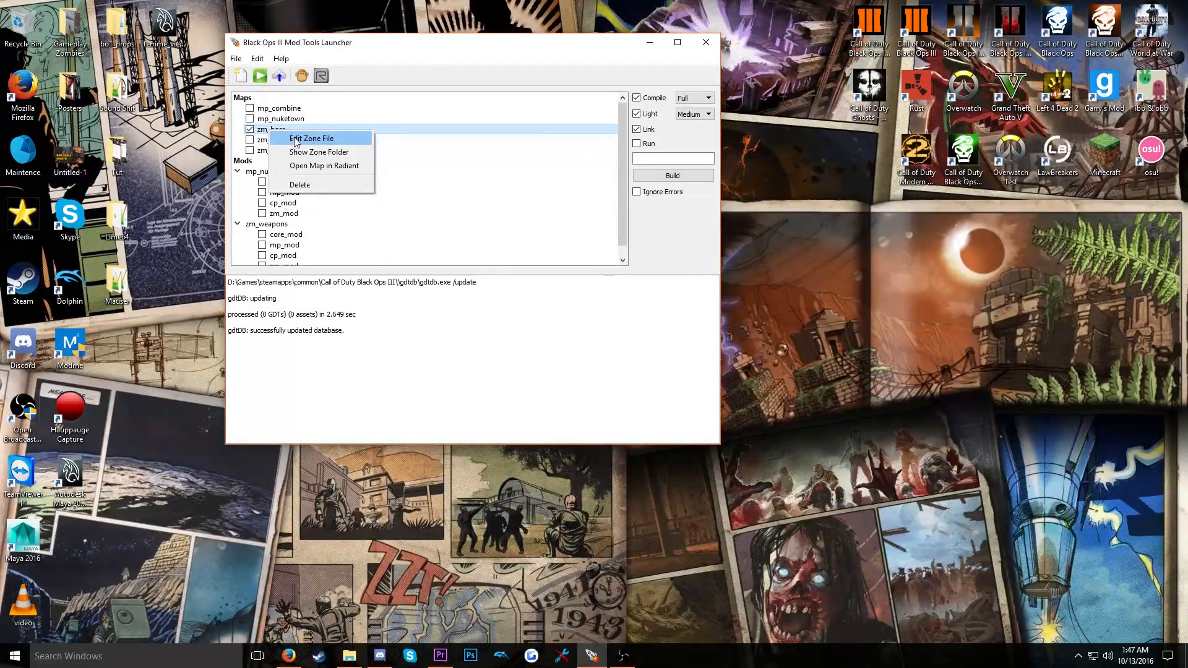
click(298, 139)
scroll(672, 302, down, 1)
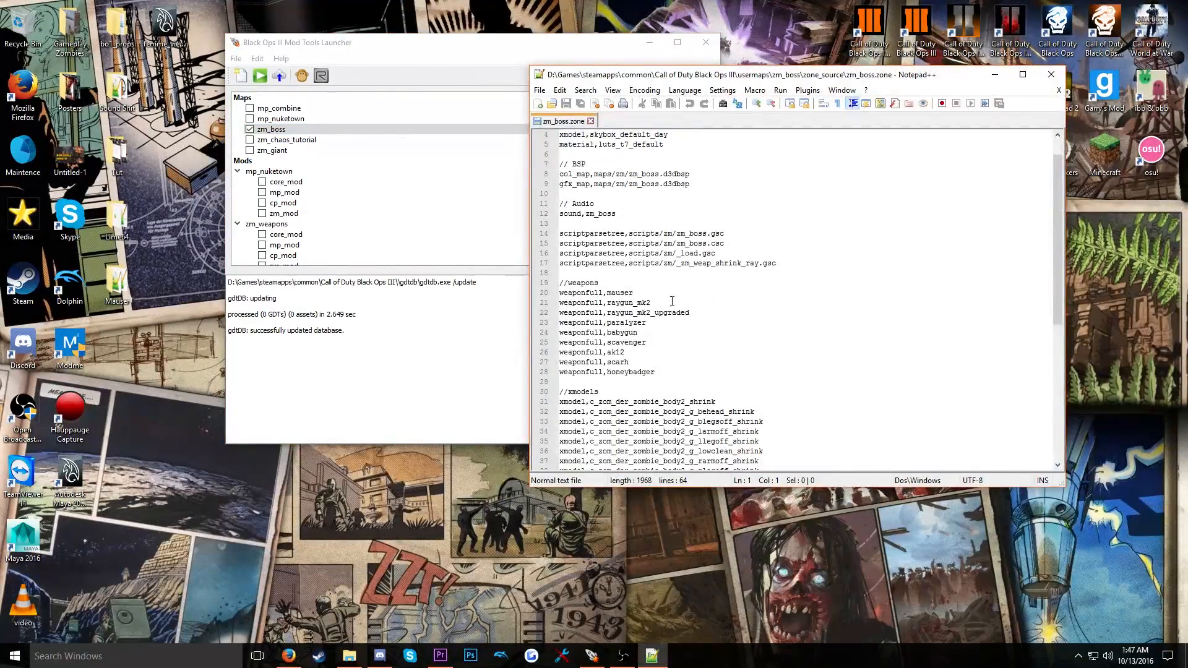
Reduce the //weapons comment above the weaponfull entries in the zone file to a bare //
click(637, 290)
click(586, 276)
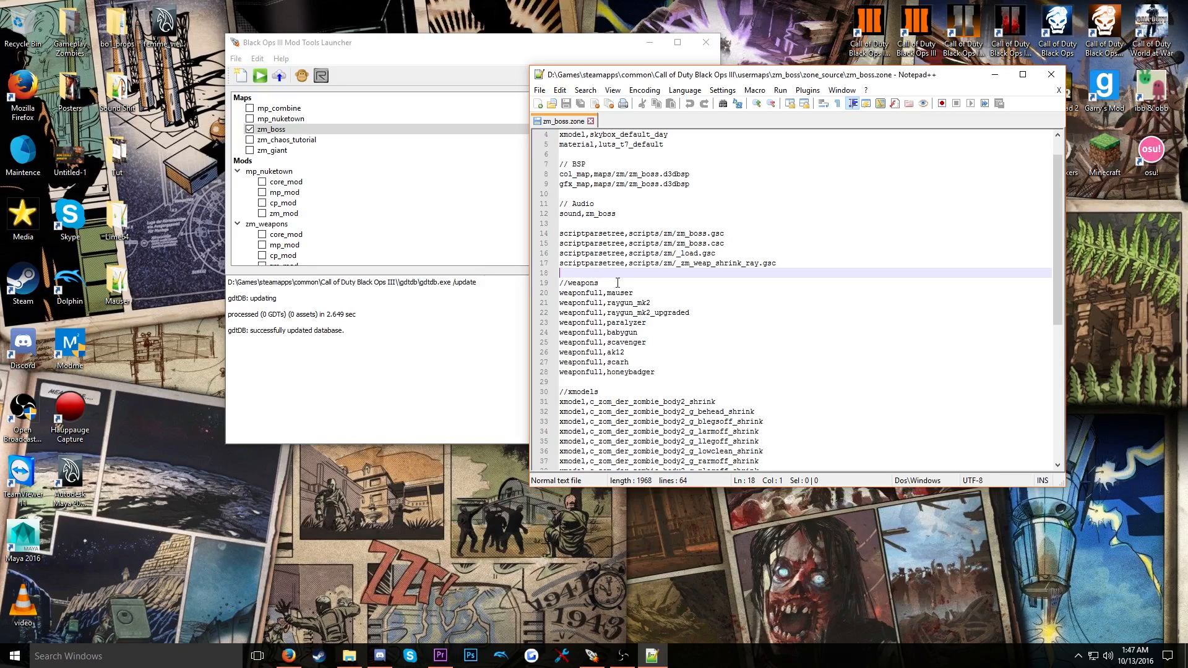
drag(617, 283, 562, 290)
text(//)
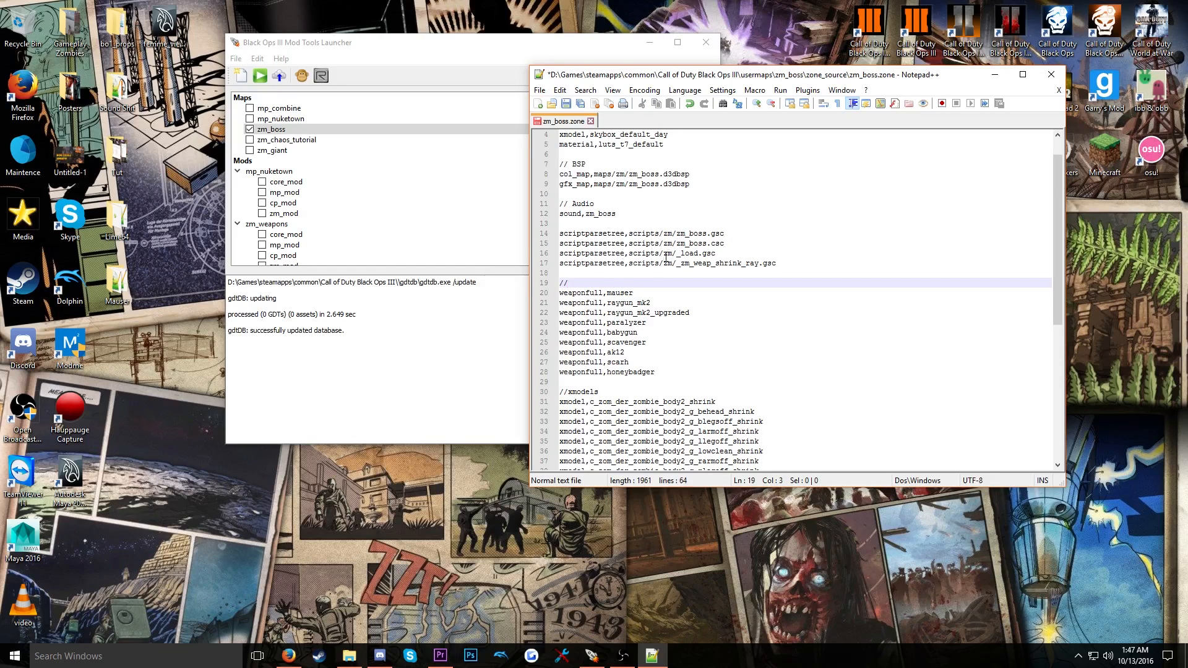
drag(798, 263, 549, 233)
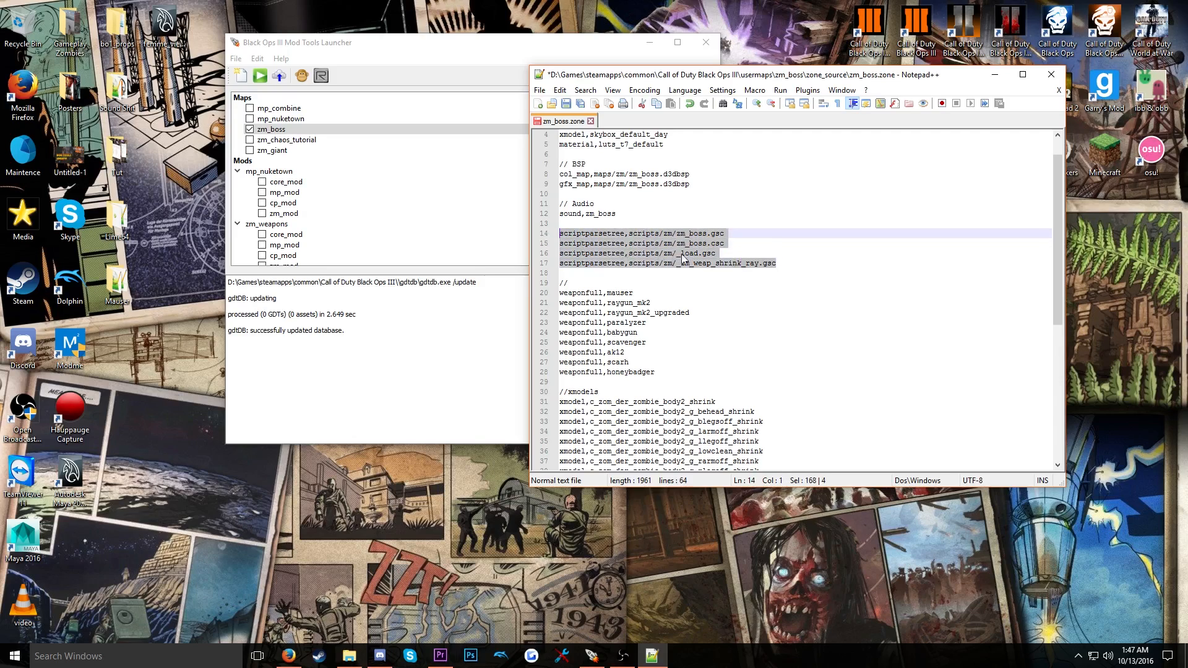
click(787, 261)
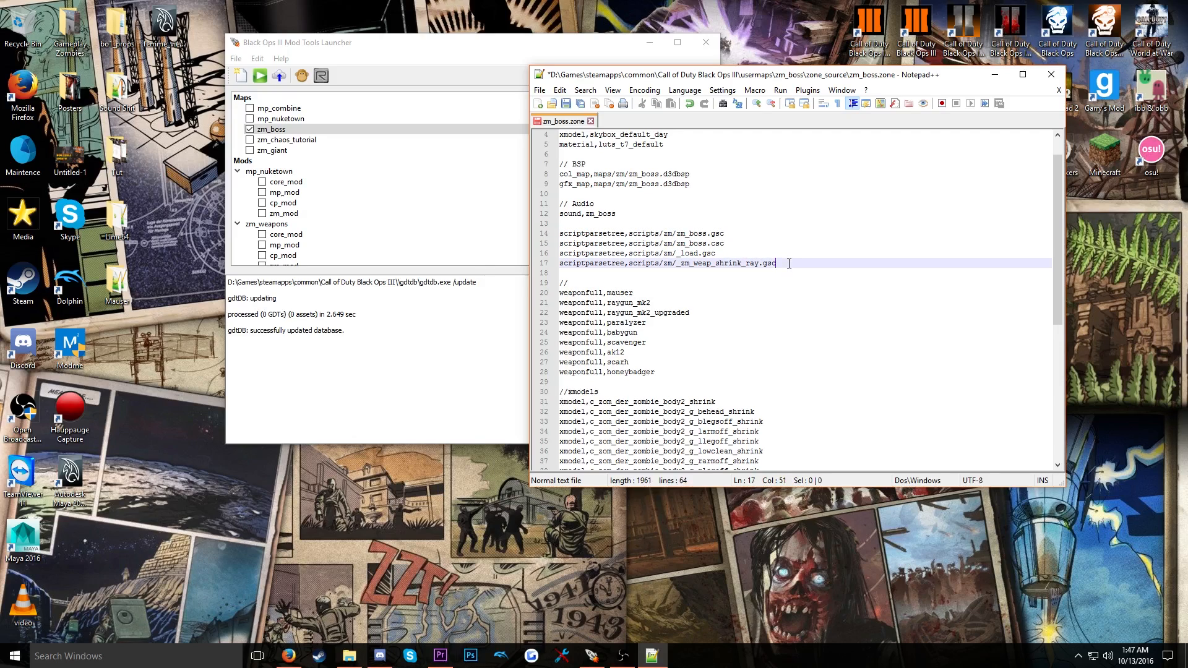
Restore the //weapons comment in the zone file and retype the entry below it as weaponfull,mauser
click(581, 282)
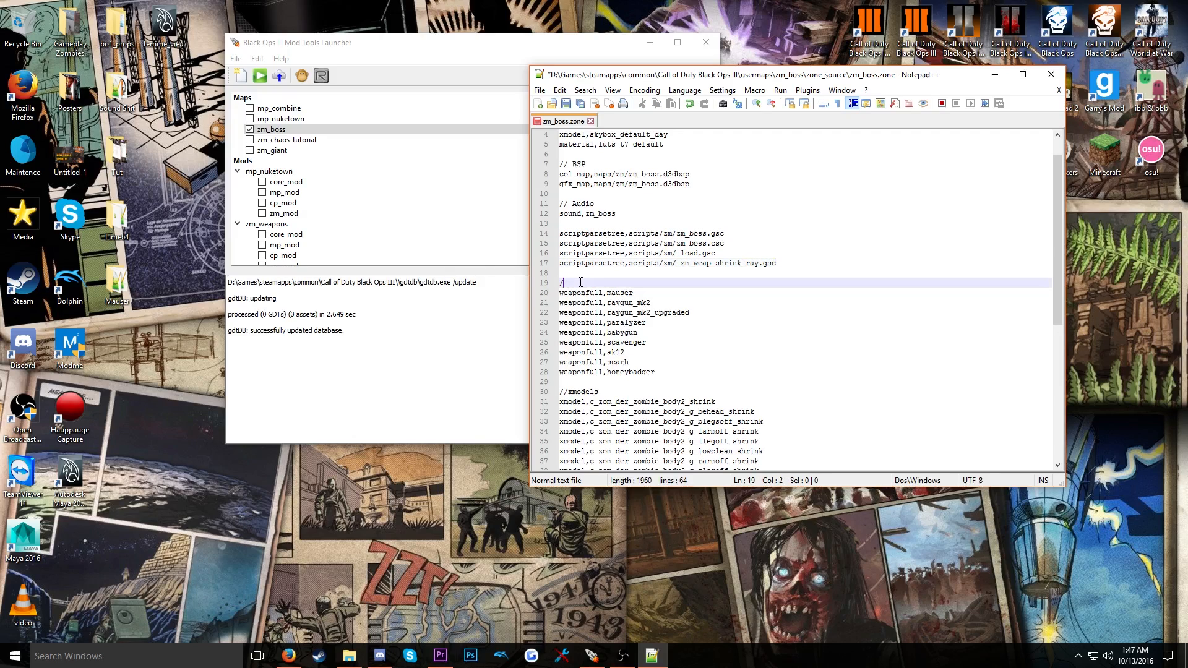
text(weapons)
drag(641, 293, 558, 294)
text(w)
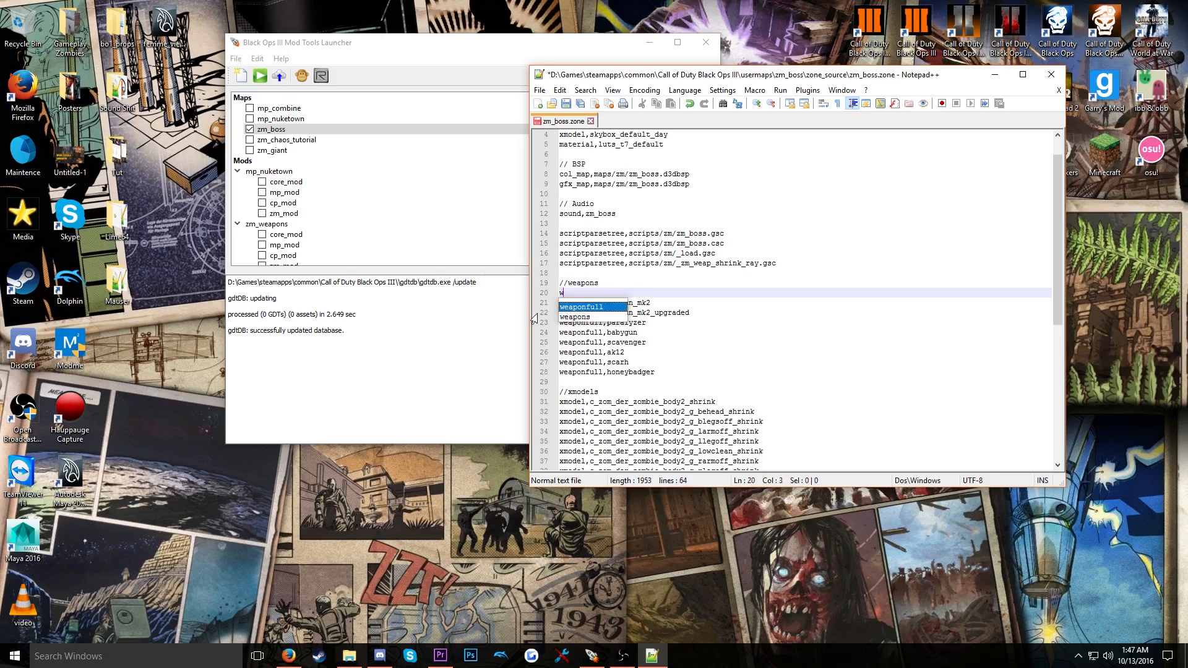
text(eaponfull,mauser)
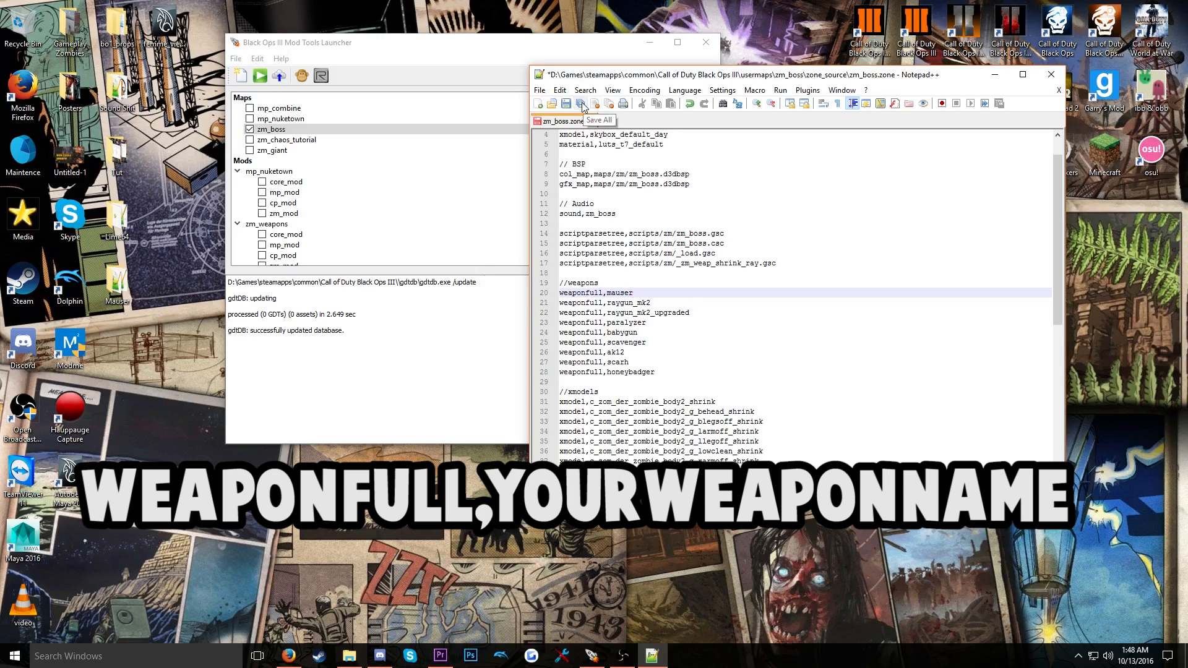
Save the zm_boss zone file with the weaponfull,mauser entry and close it together with Notepad++
double_click(619, 293)
drag(549, 287, 559, 292)
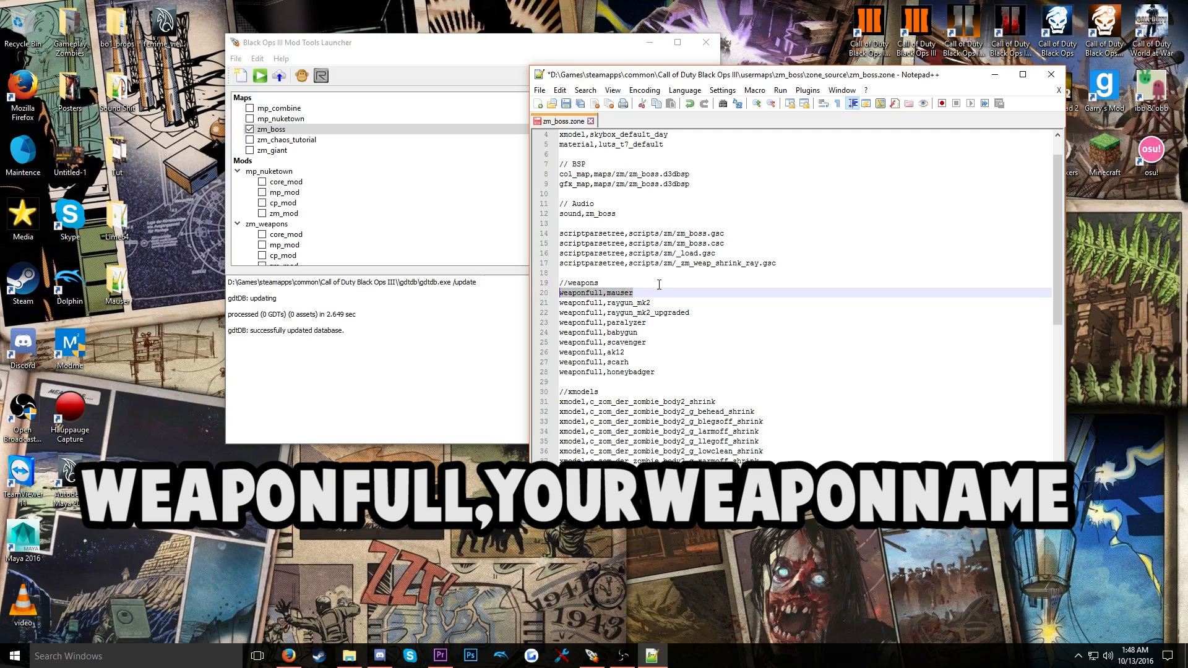
click(579, 105)
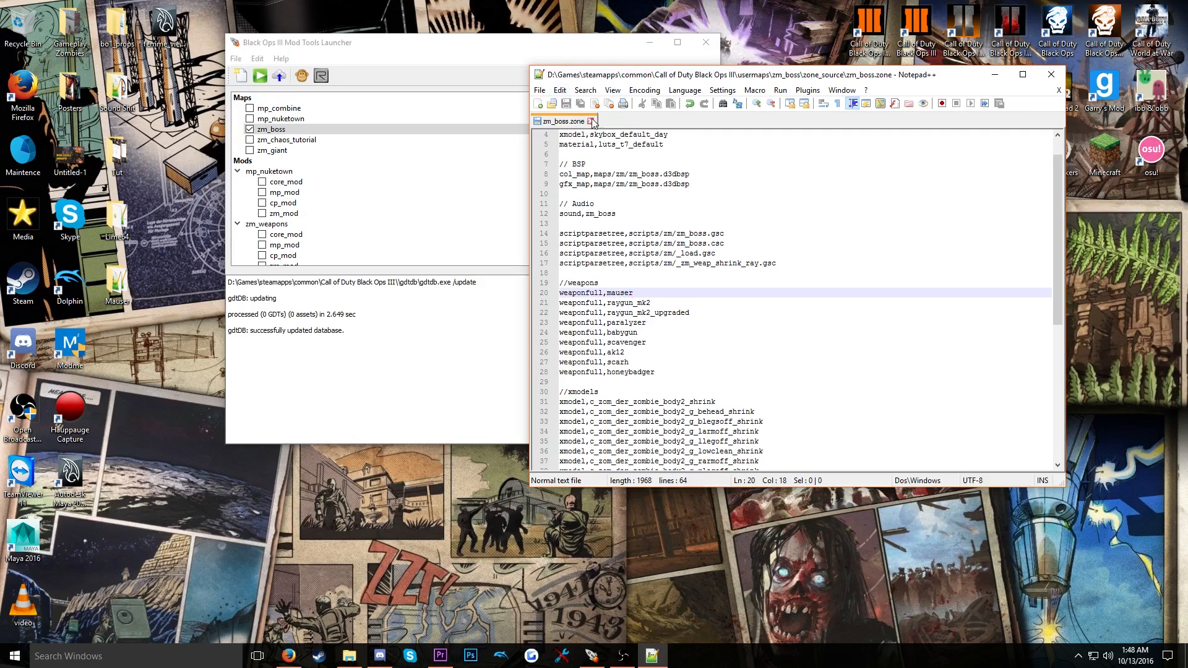
click(592, 122)
click(1050, 75)
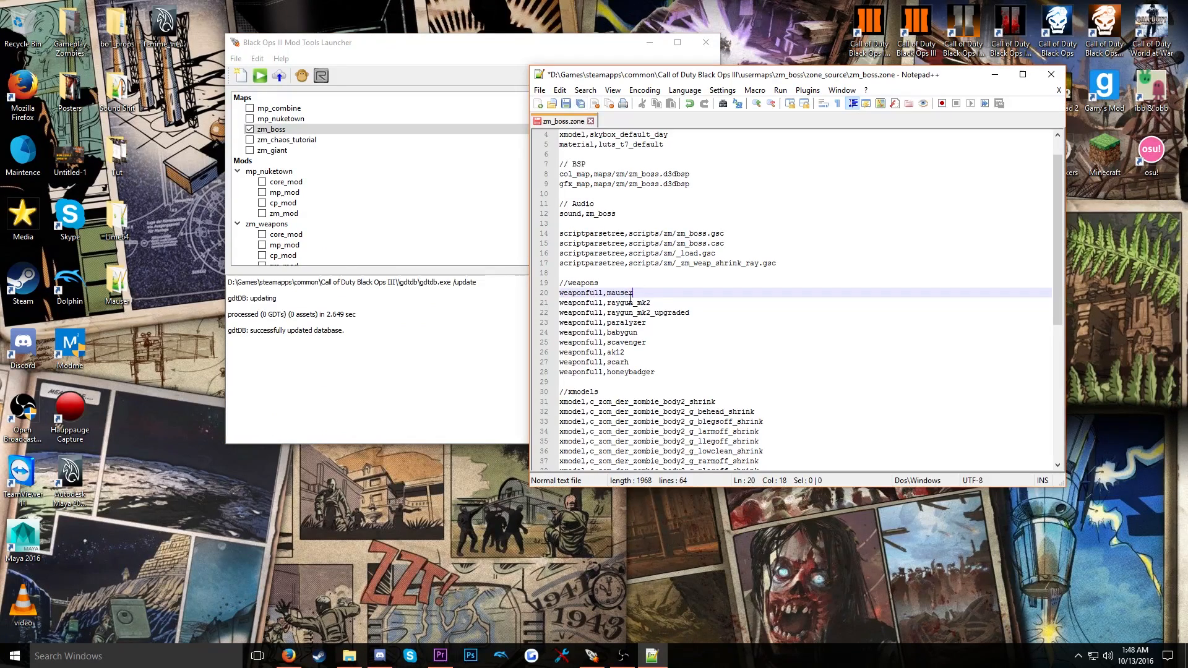
drag(631, 292, 546, 292)
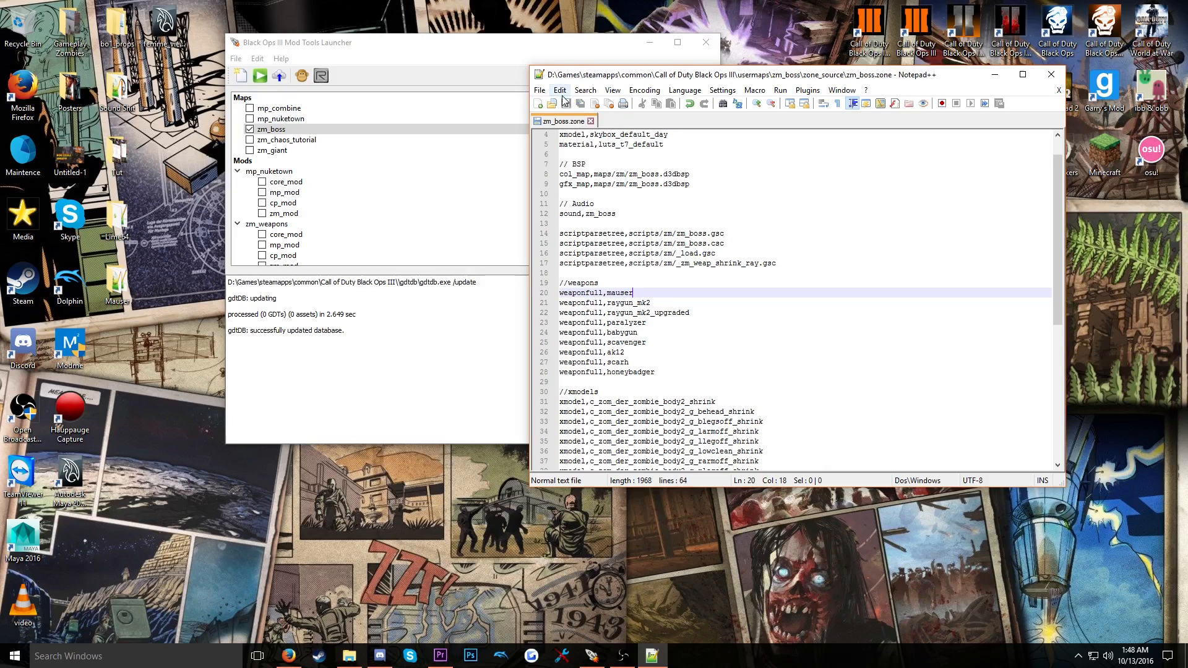
click(590, 121)
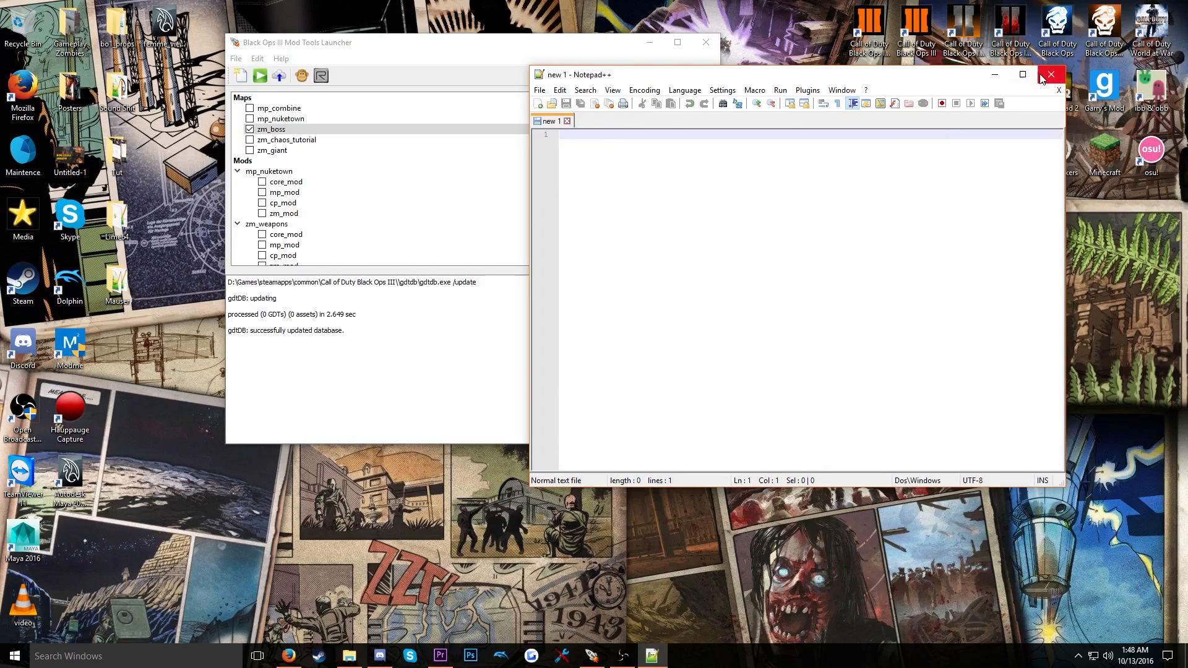
click(1051, 74)
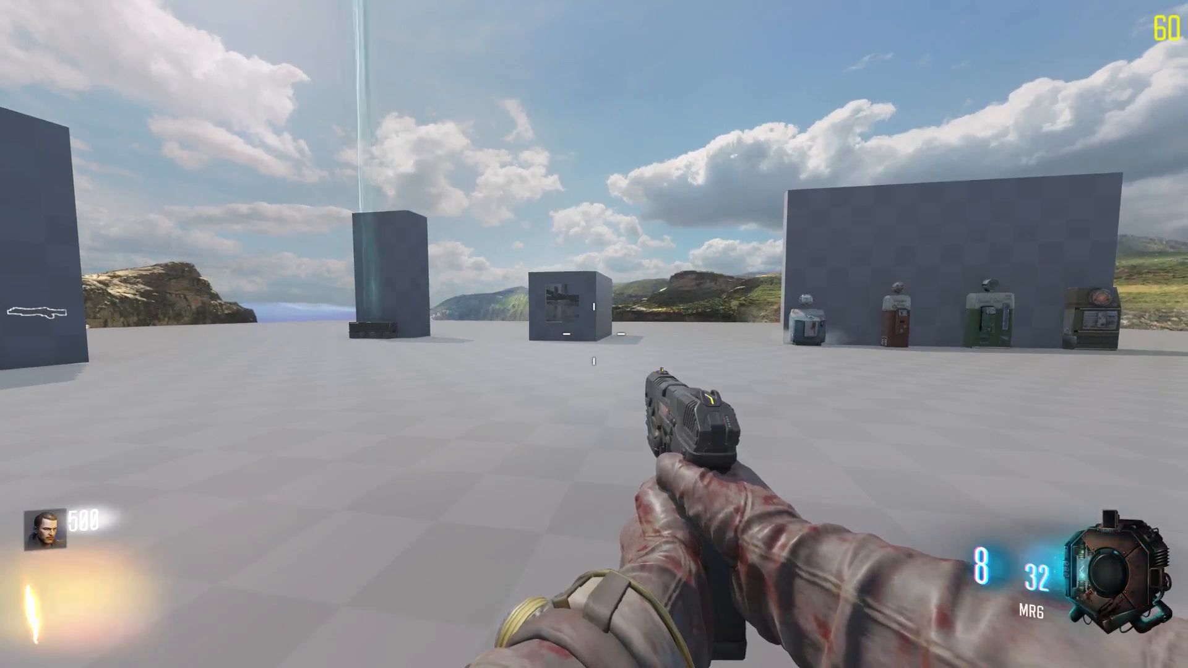
In the running Black Ops III zm_boss map, turn on god mode with the console command god
key(grave)
text(god)
key(Return)
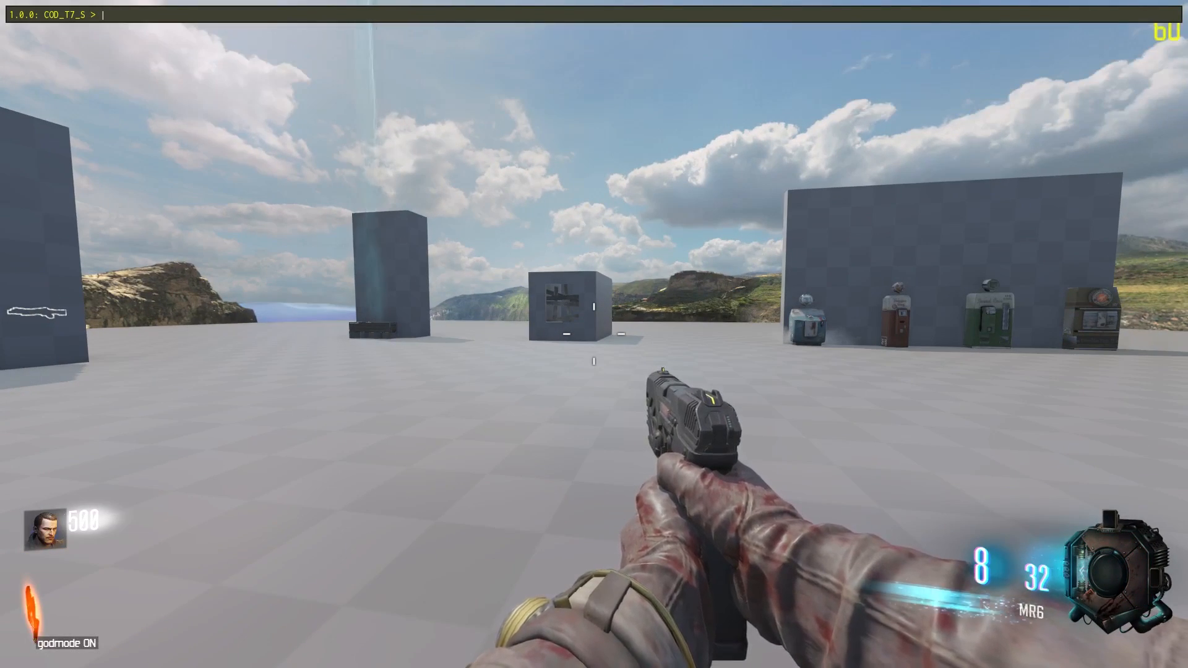
key(grave)
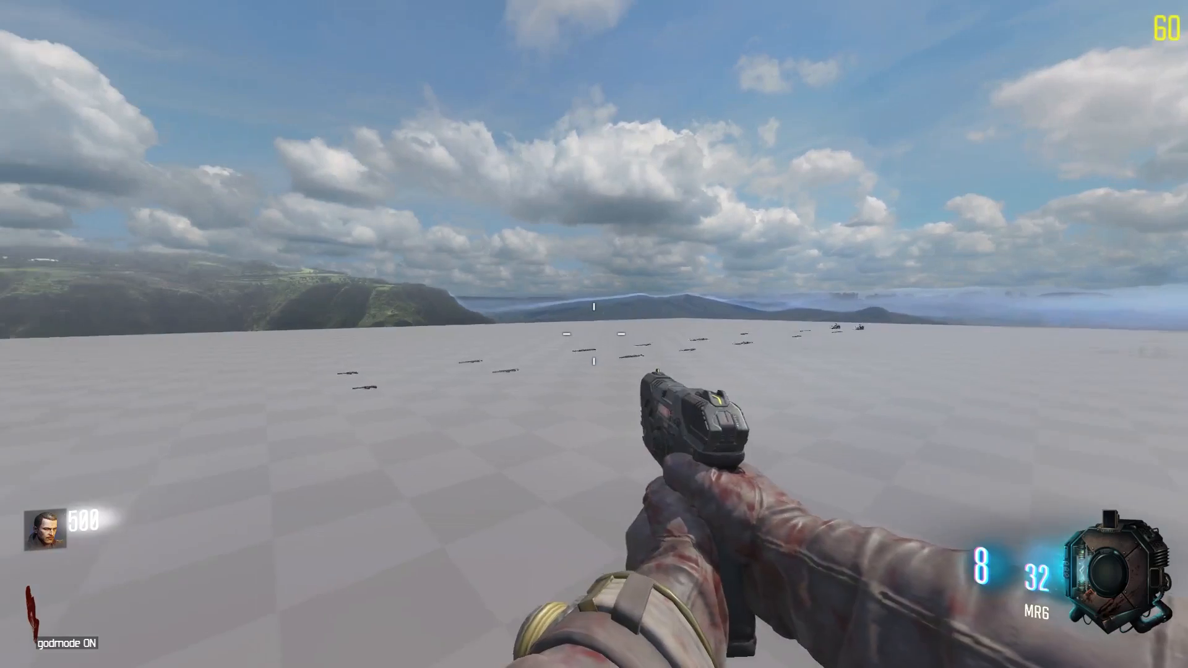
Walk to the weapon rows on the ground and pick up the Mauser
key(shift+w)
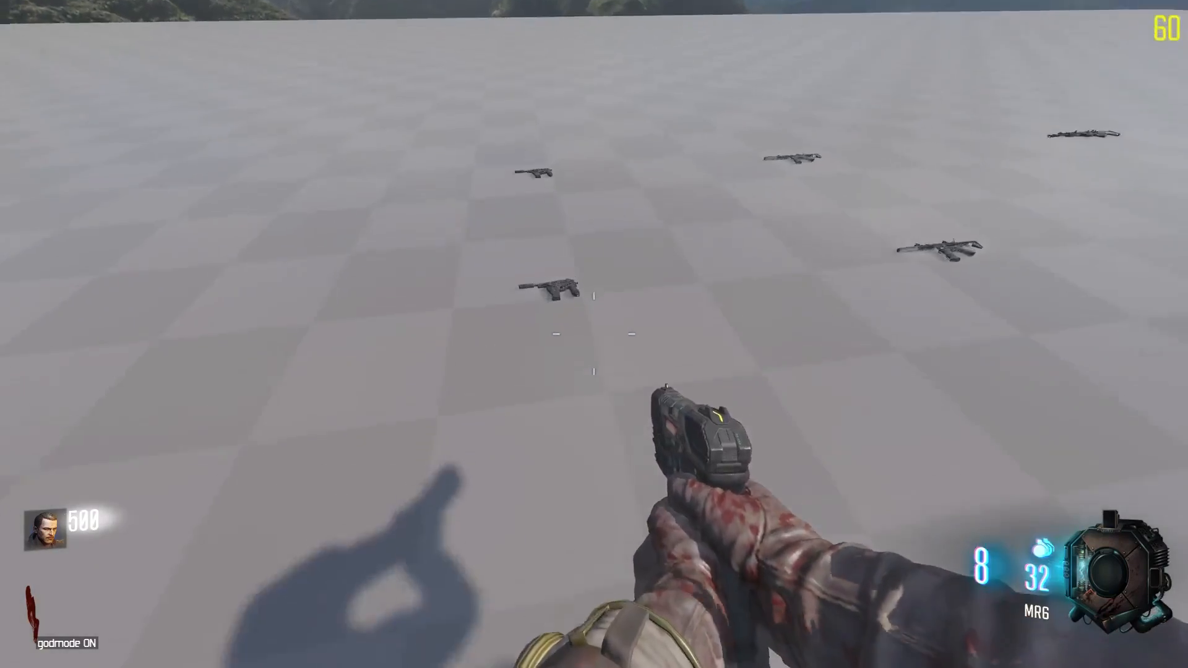
right_click(593, 334)
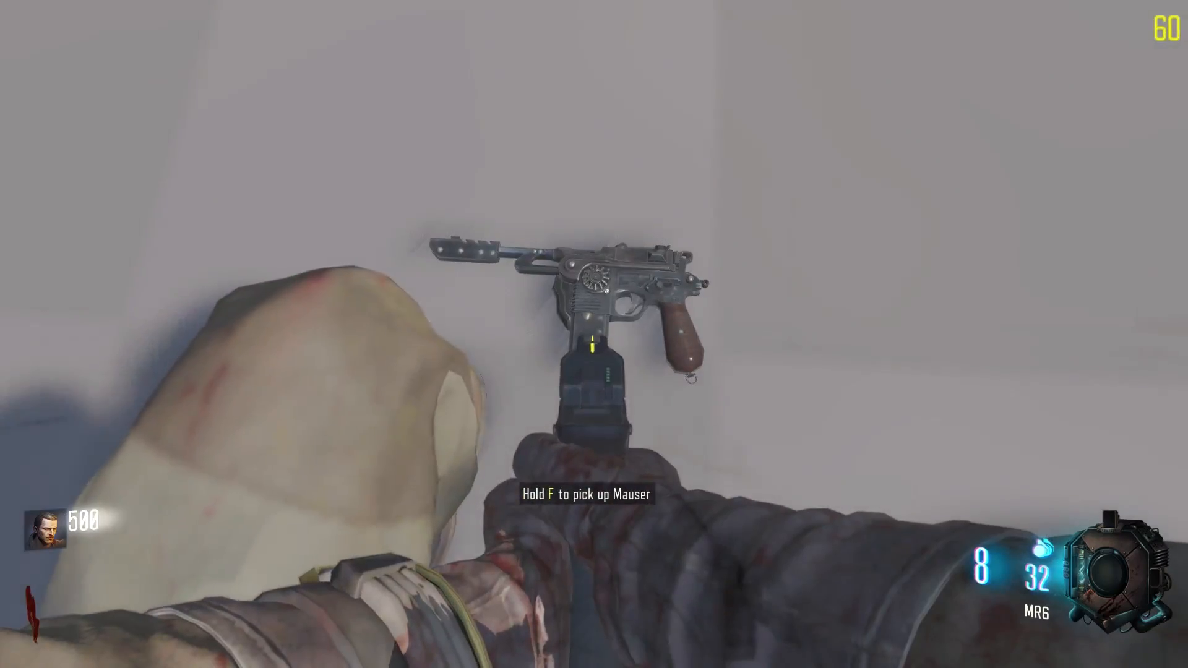
key(shift+w)
key(f)
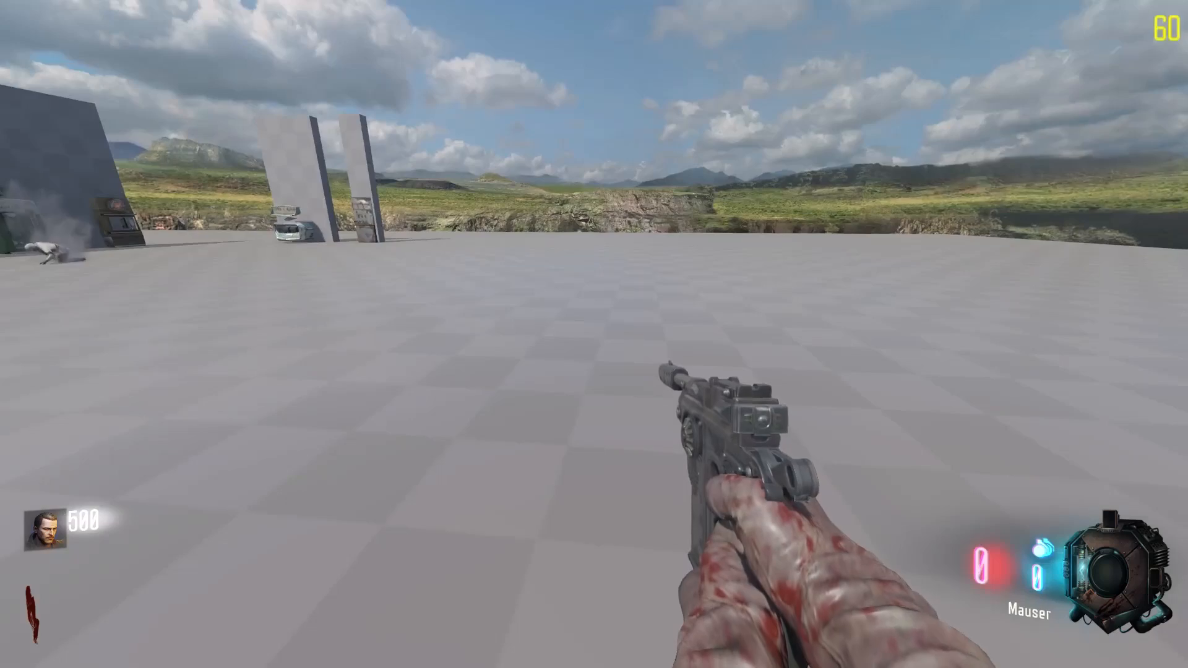
Fill the Mauser's ammunition with the console command /give ammo and resume play
key(grave)
text(/)
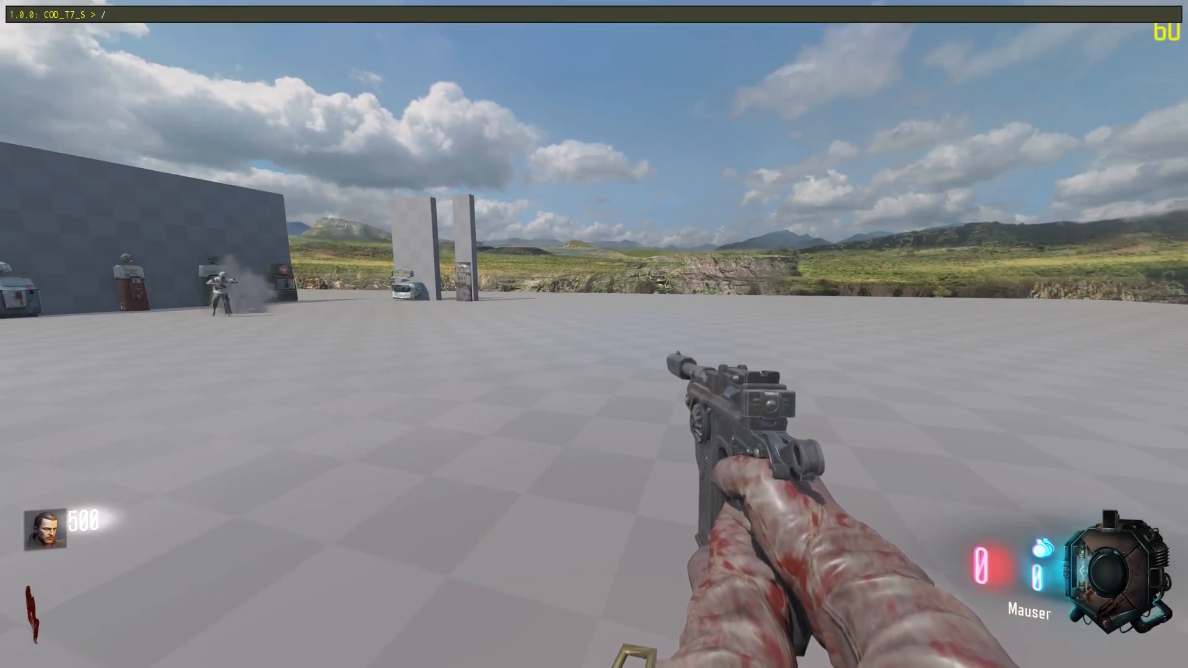
text(give ammo)
key(Return)
key(grave)
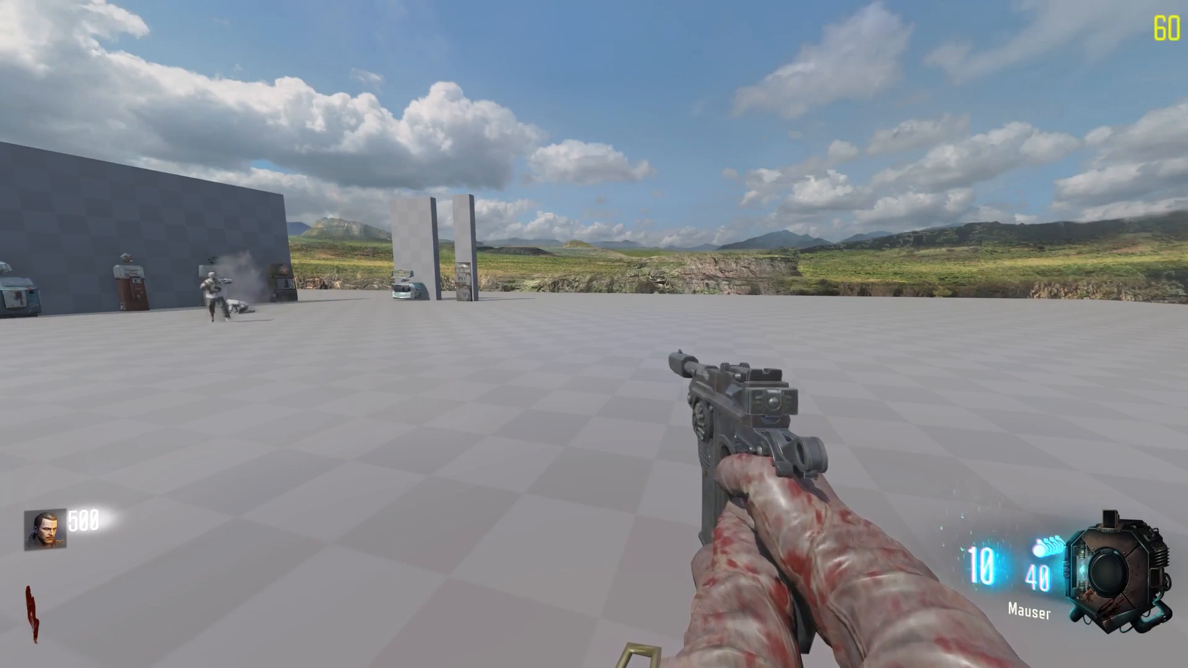
key(Escape)
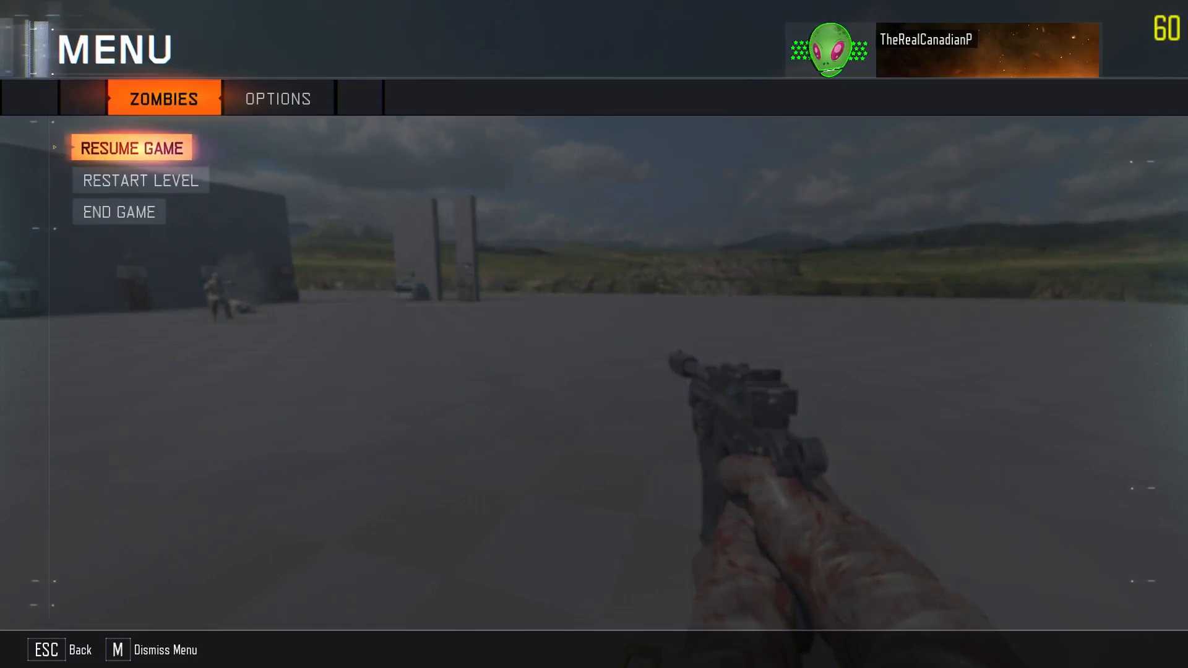
key(Escape)
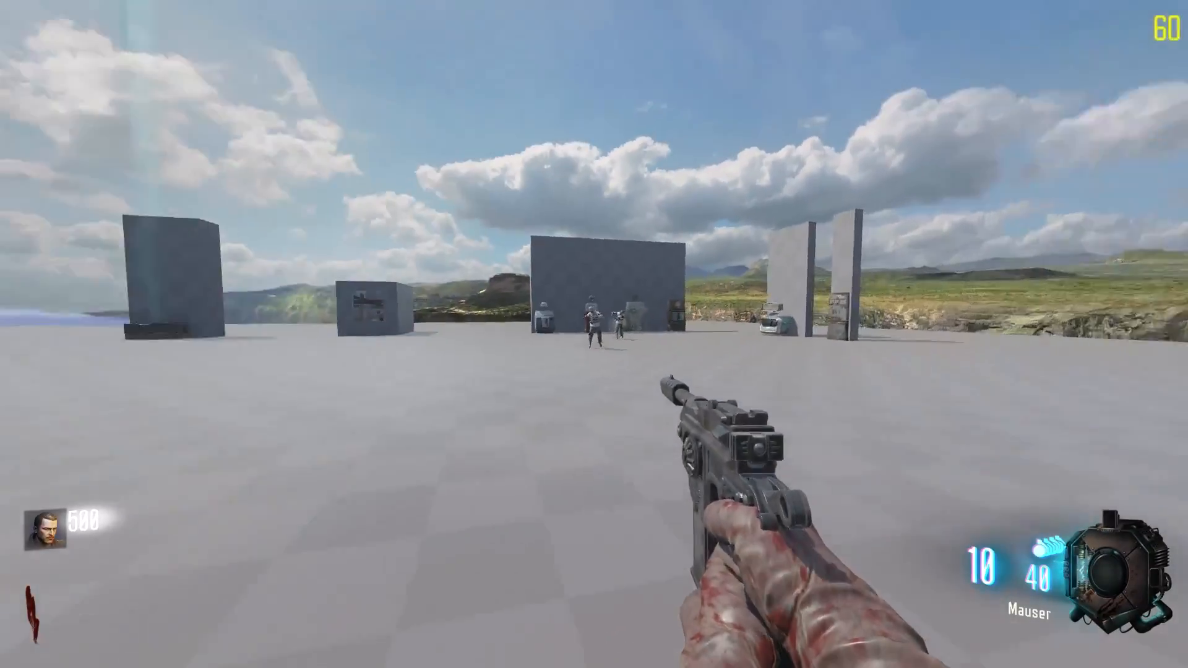
Examine how the Mauser is held and animates while aiming, sprinting, walking and crouching around the map
right_click(594, 334)
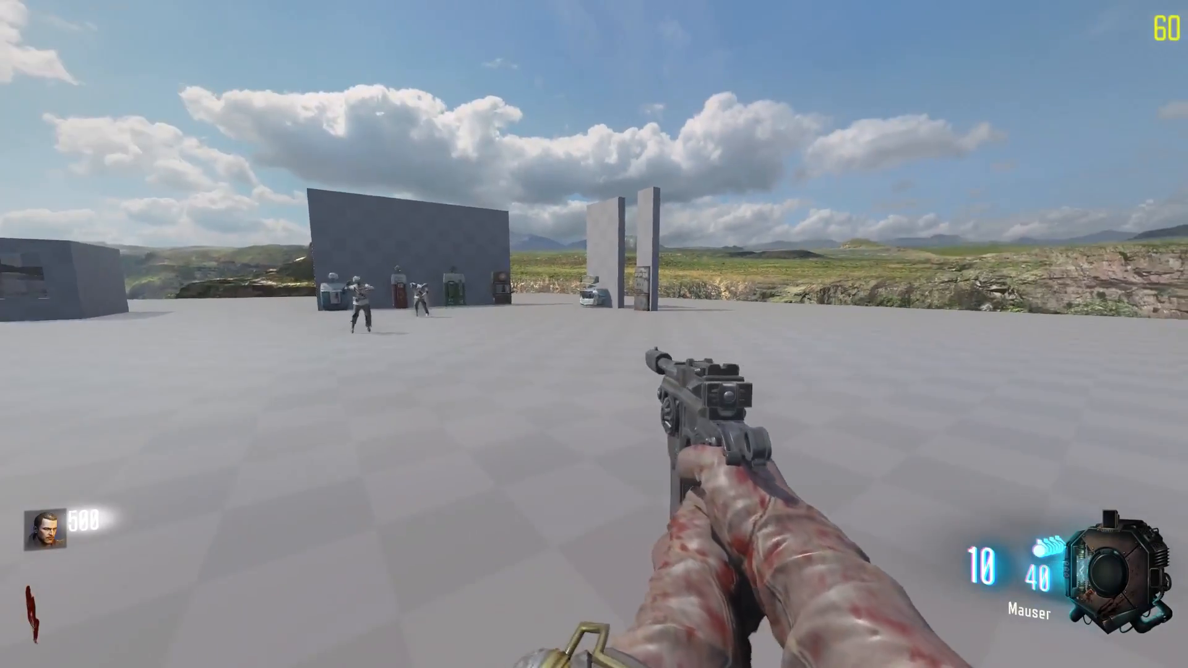
right_click(594, 334)
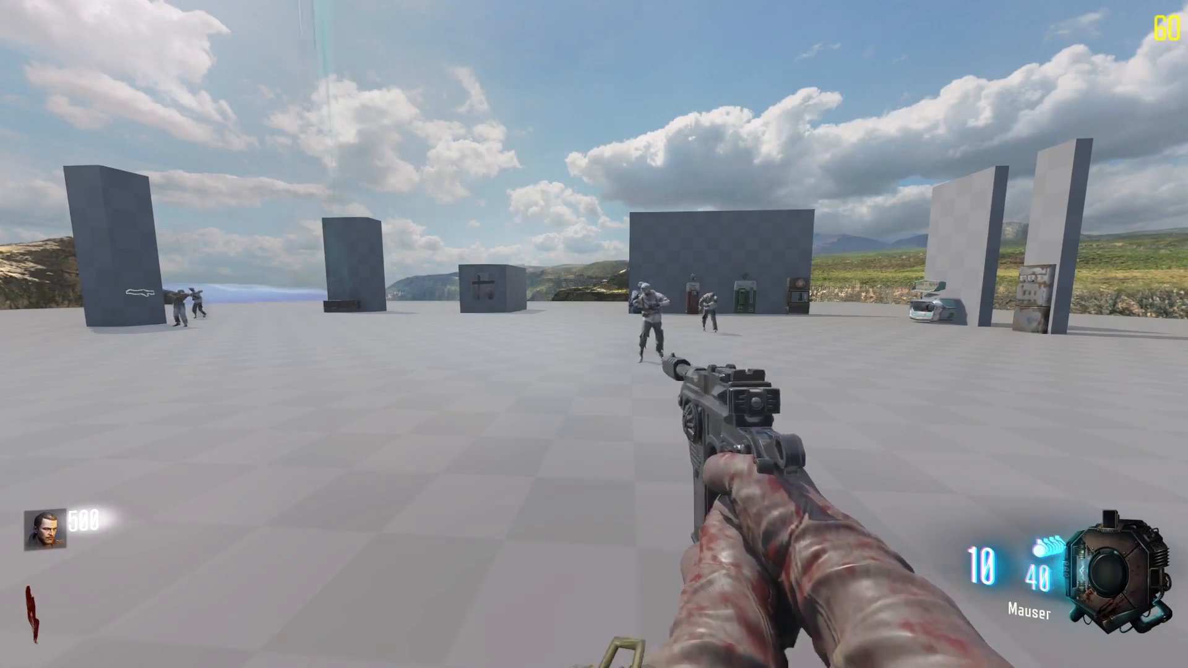
key(shift+w)
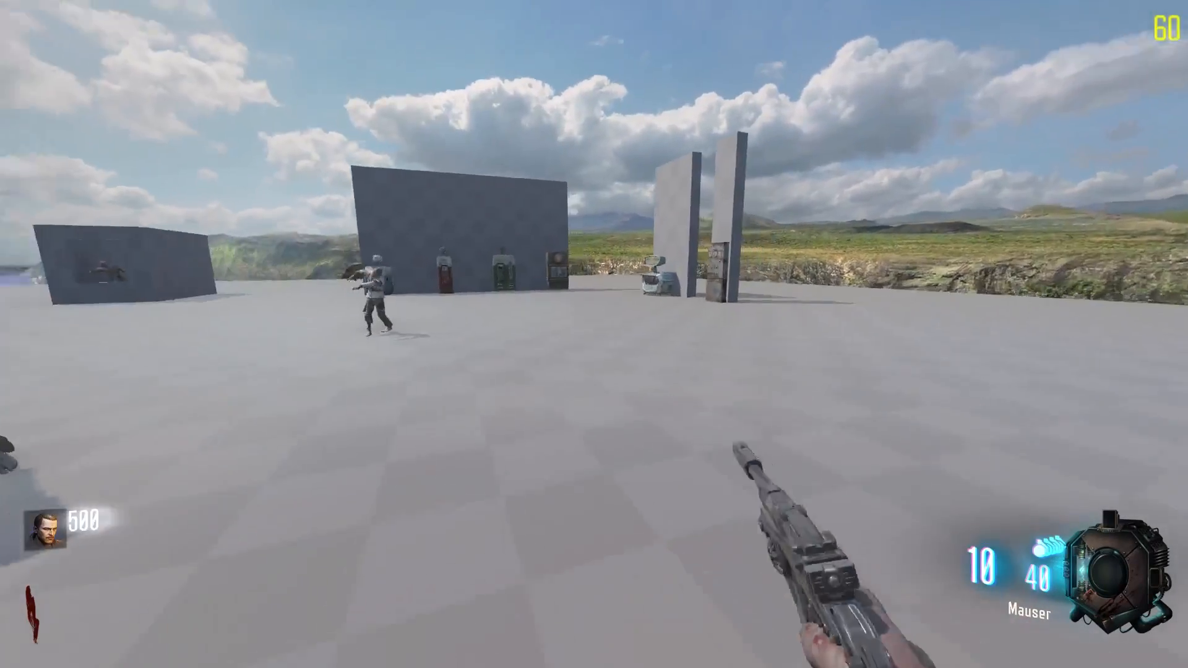
key(shift+w)
key(w)
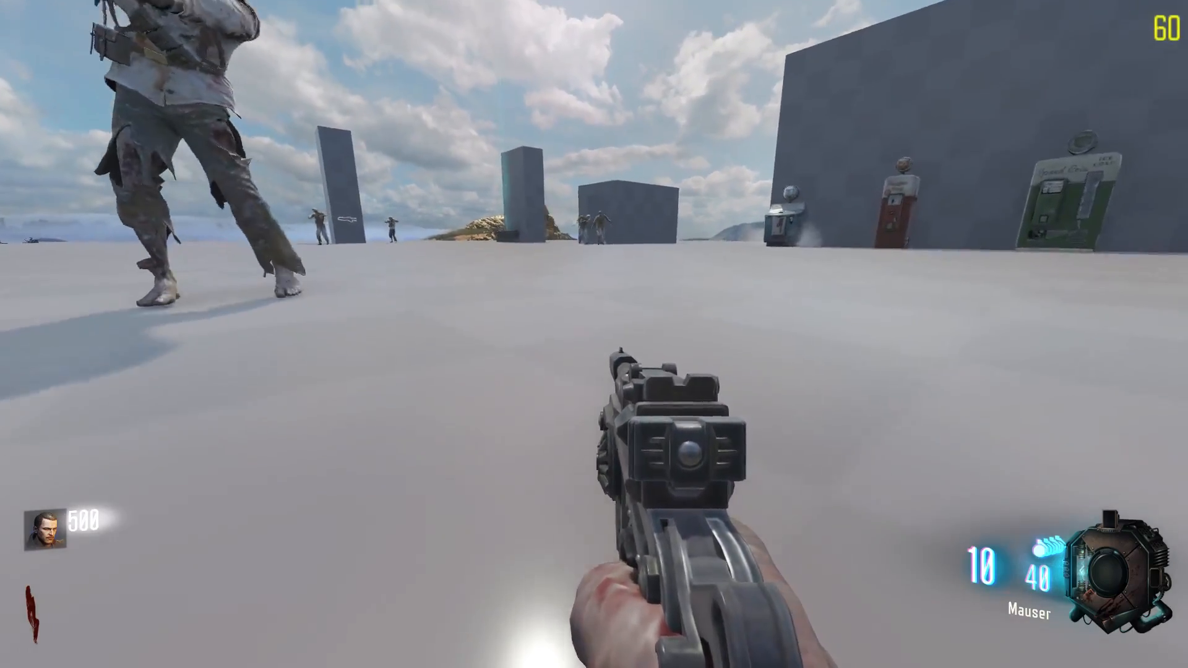
key(s)
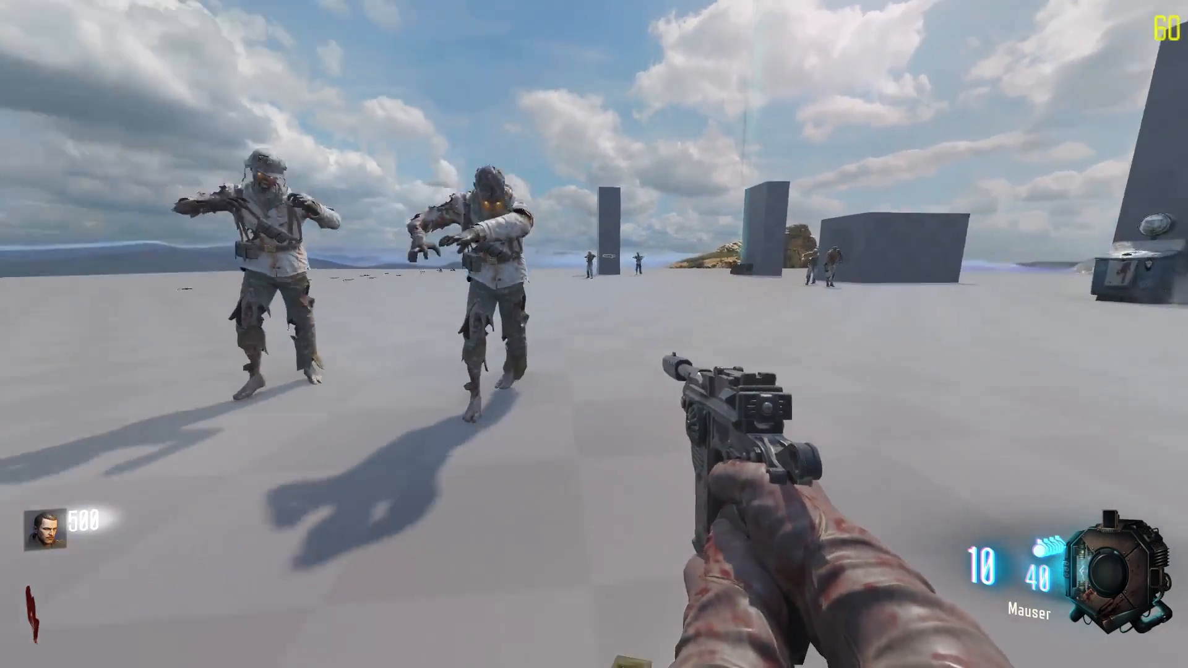
key(shift+w)
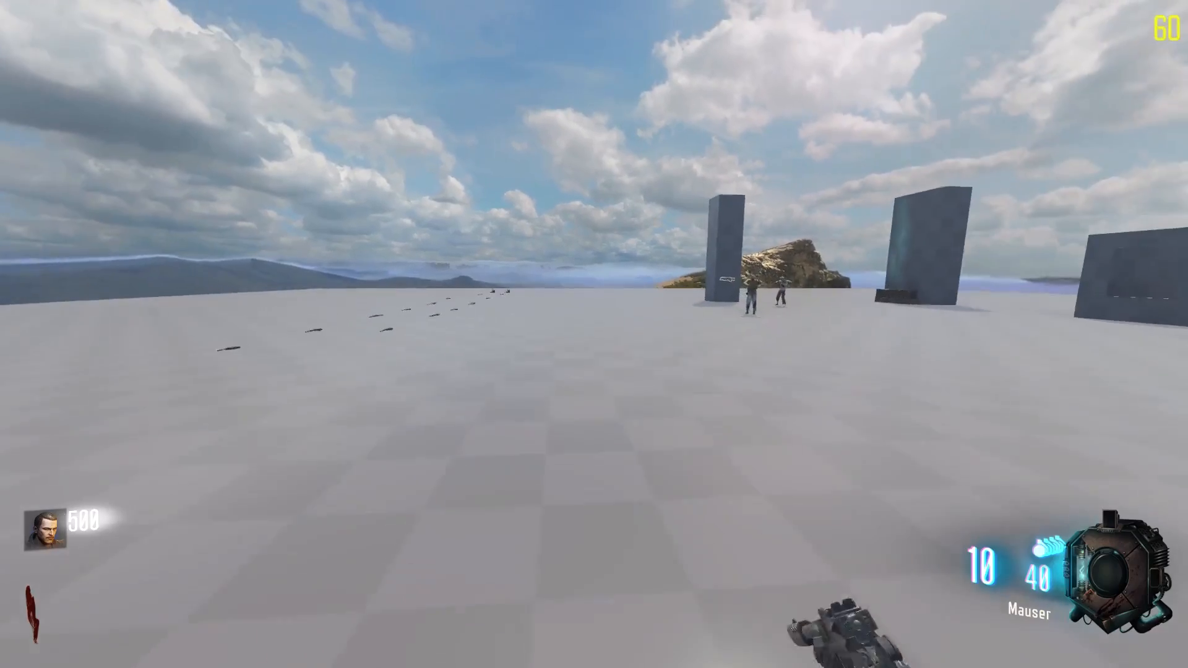
key(c)
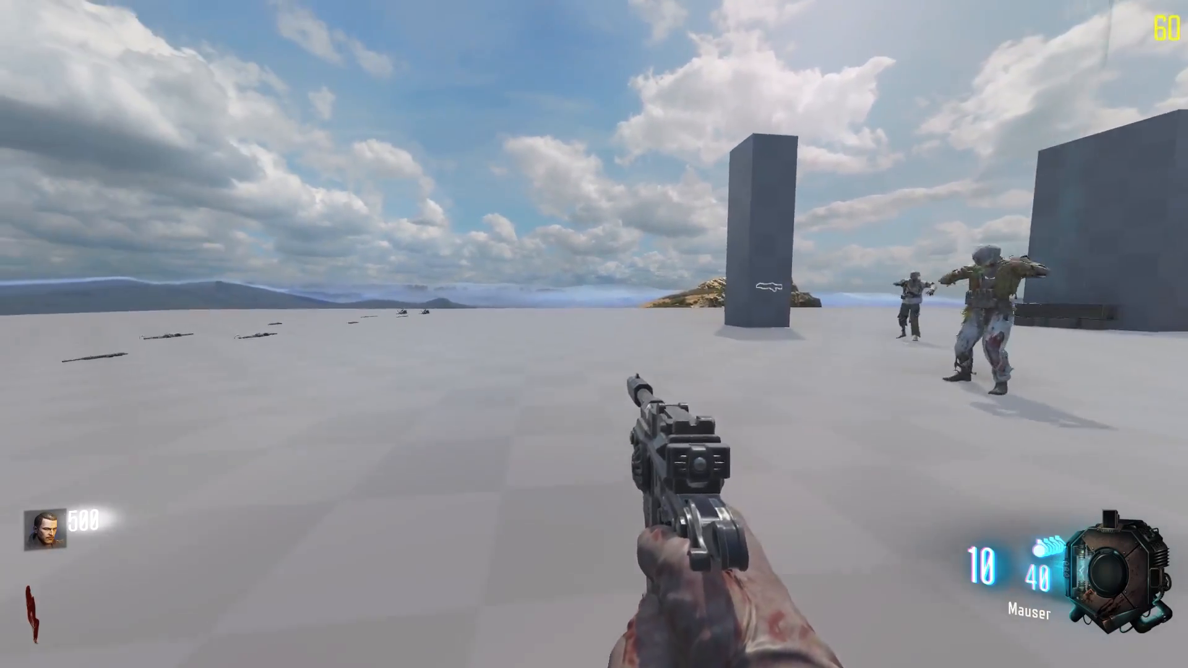
key(c)
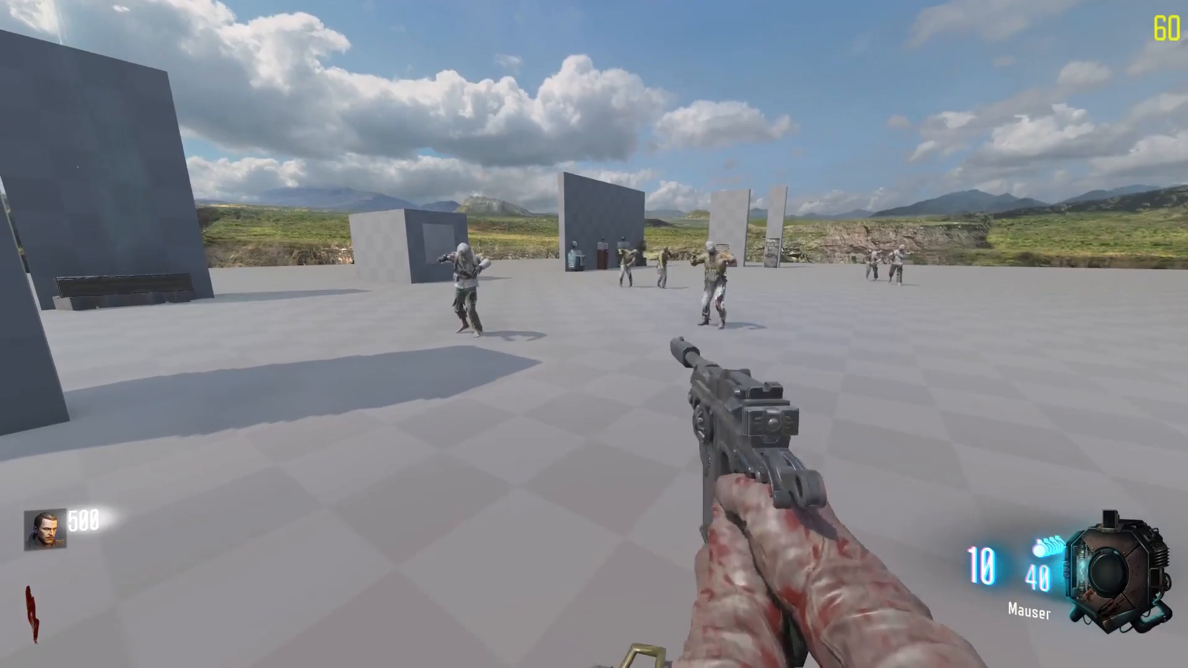
Test the Mauser's weapon-switch animation in front of the approaching zombies
key(1)
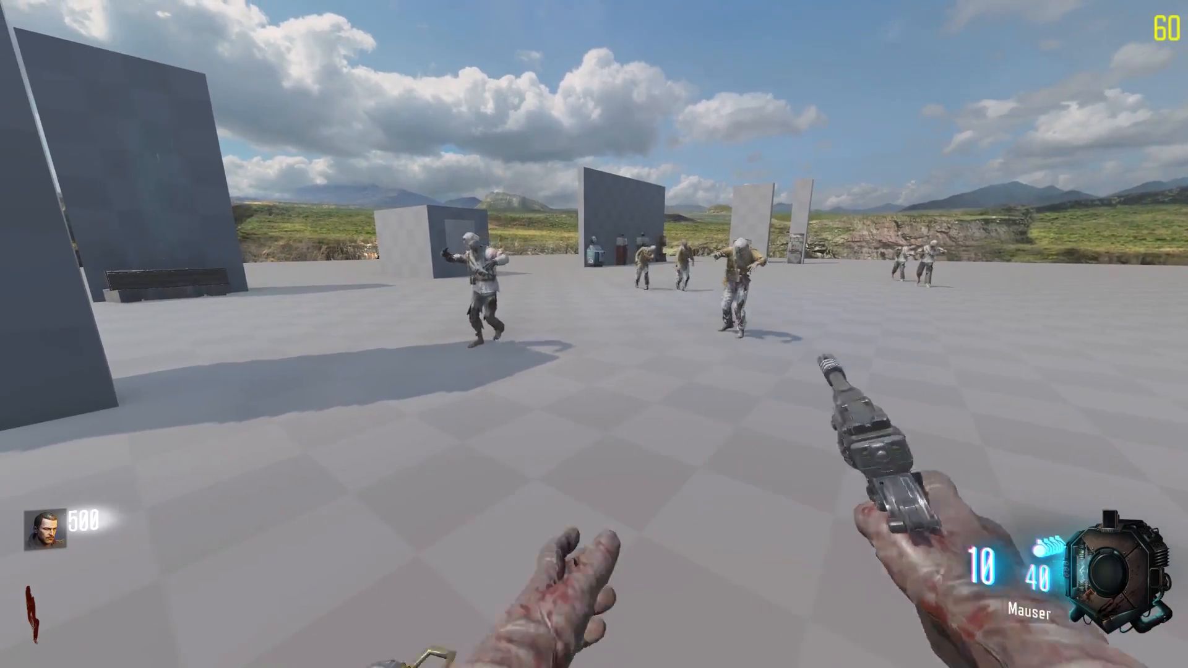
key(1)
right_click(594, 334)
click(594, 334)
key(1)
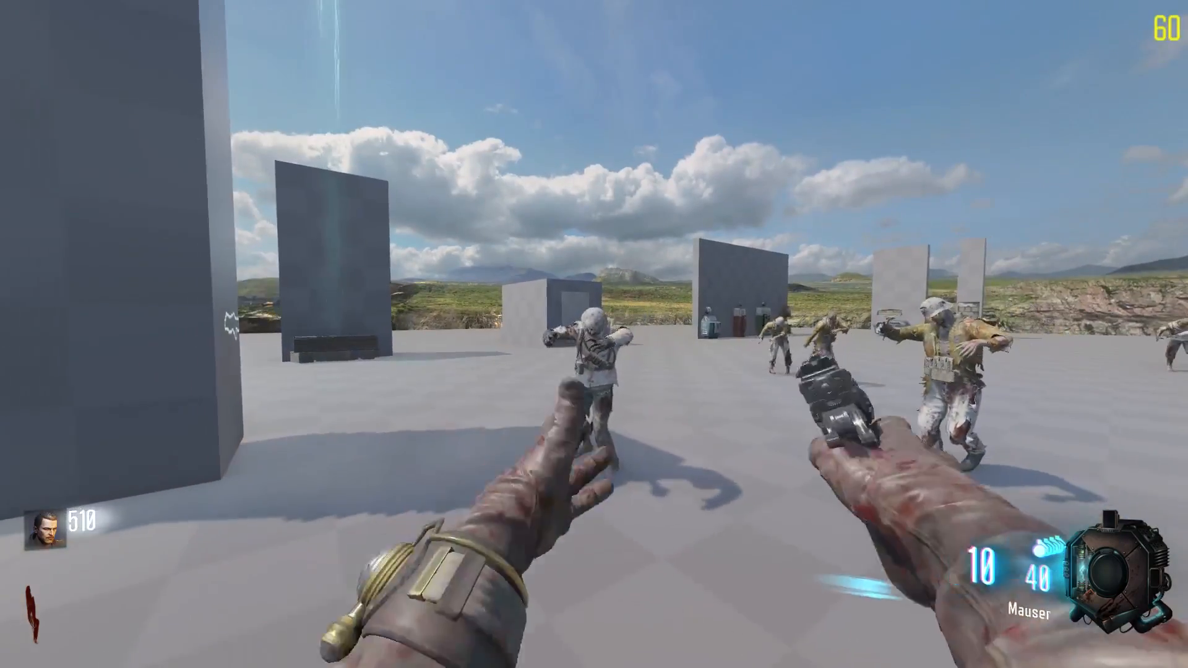
Test the Mauser by firing at the zombies while aiming down its sights, reloading and emptying the magazine
right_click(593, 334)
click(594, 334)
click(594, 334)
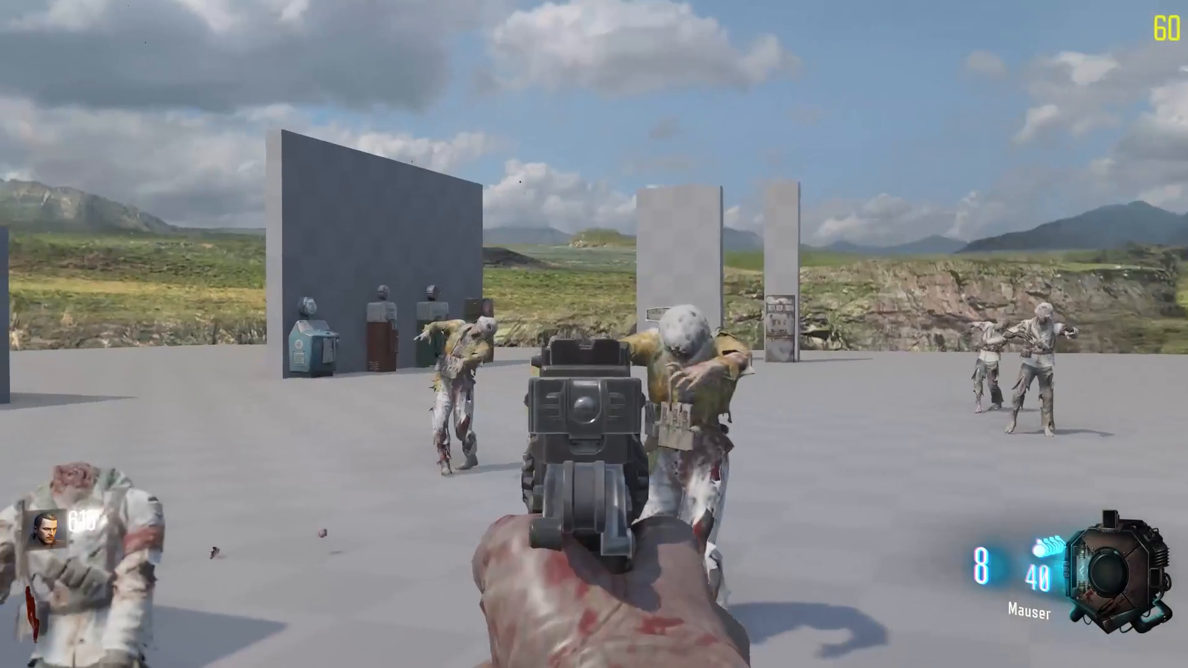
click(594, 334)
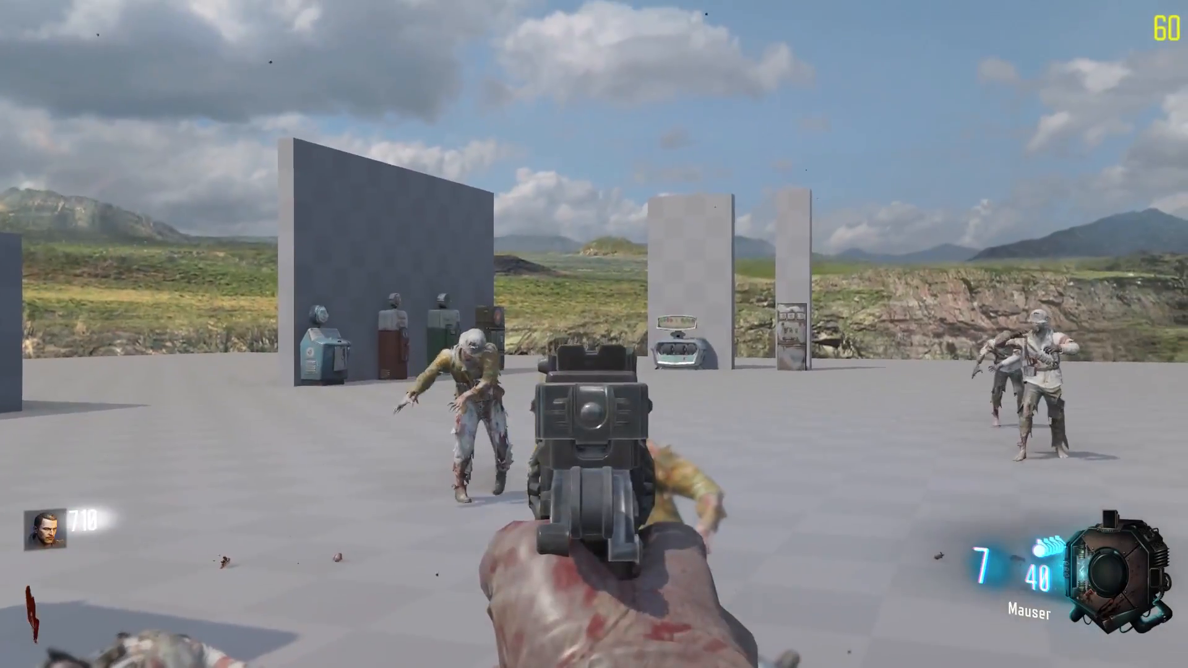
click(594, 334)
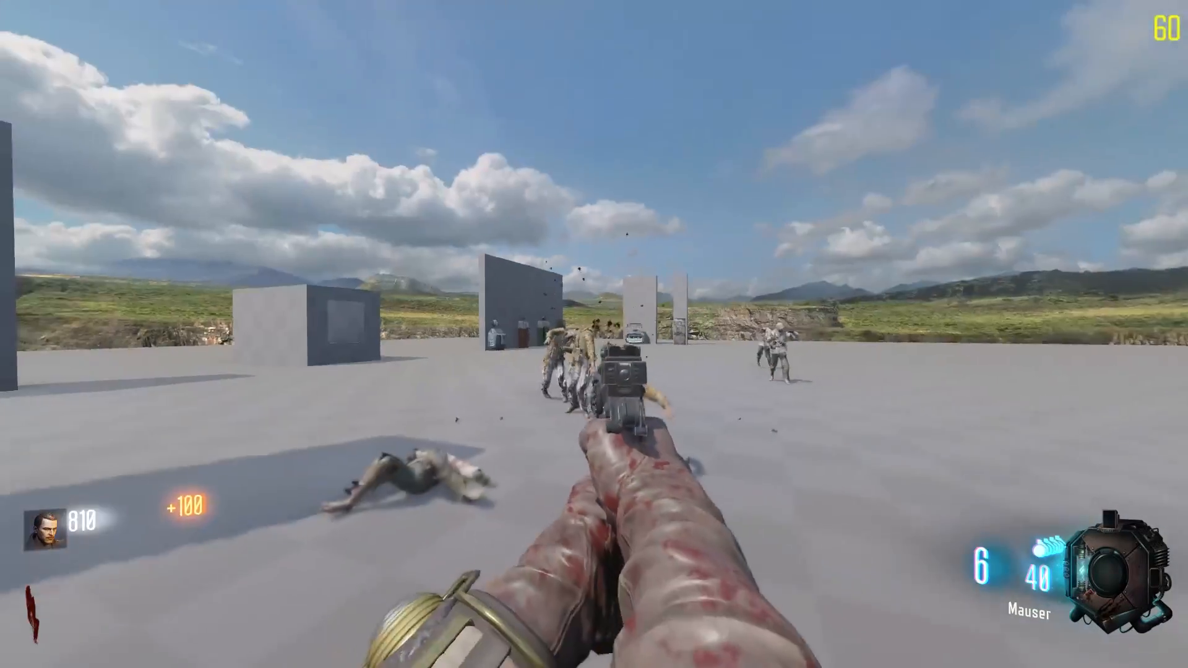
right_click(594, 334)
click(593, 334)
right_click(594, 334)
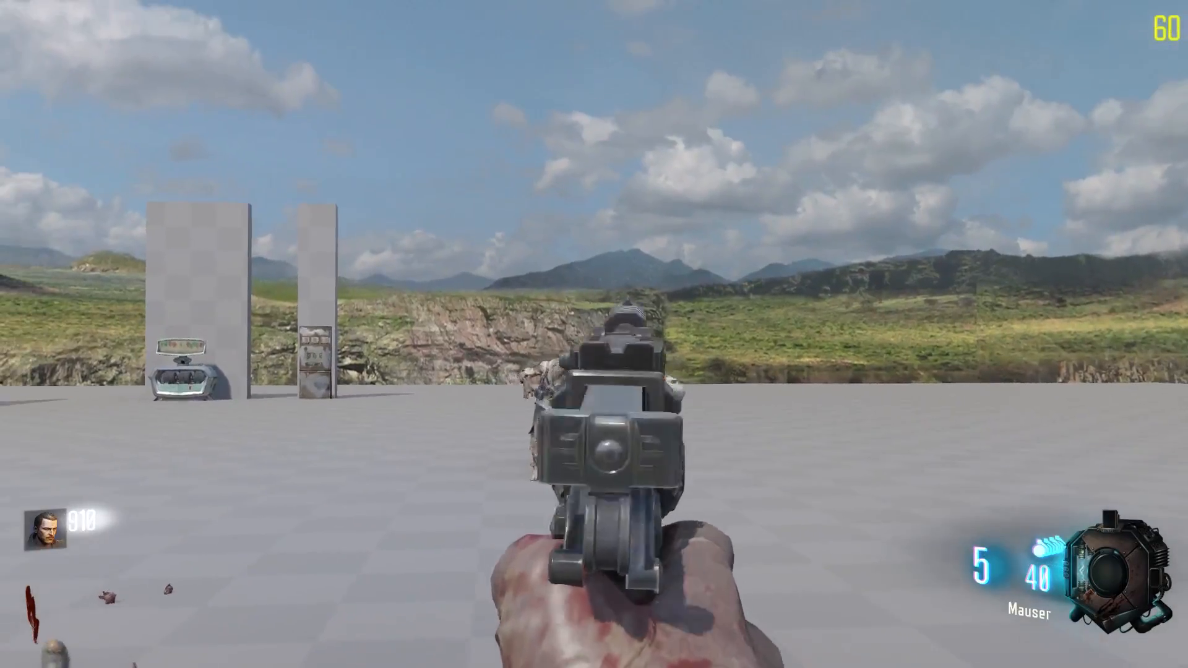
click(594, 334)
right_click(594, 334)
click(594, 334)
click(594, 334)
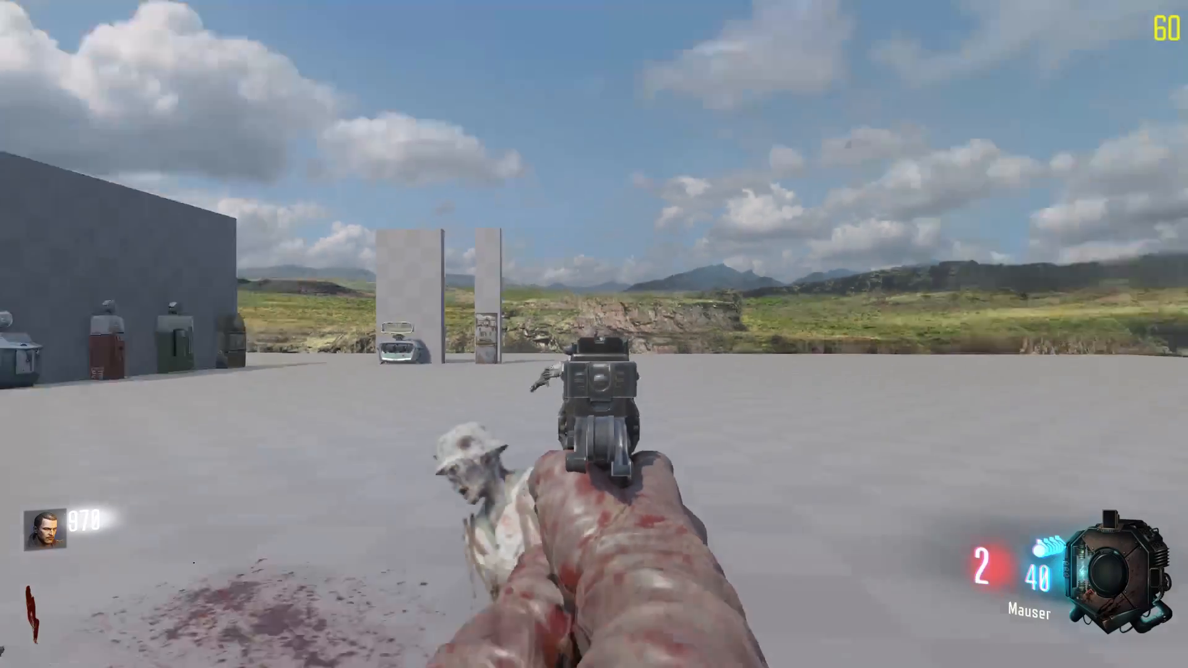
click(594, 334)
key(r)
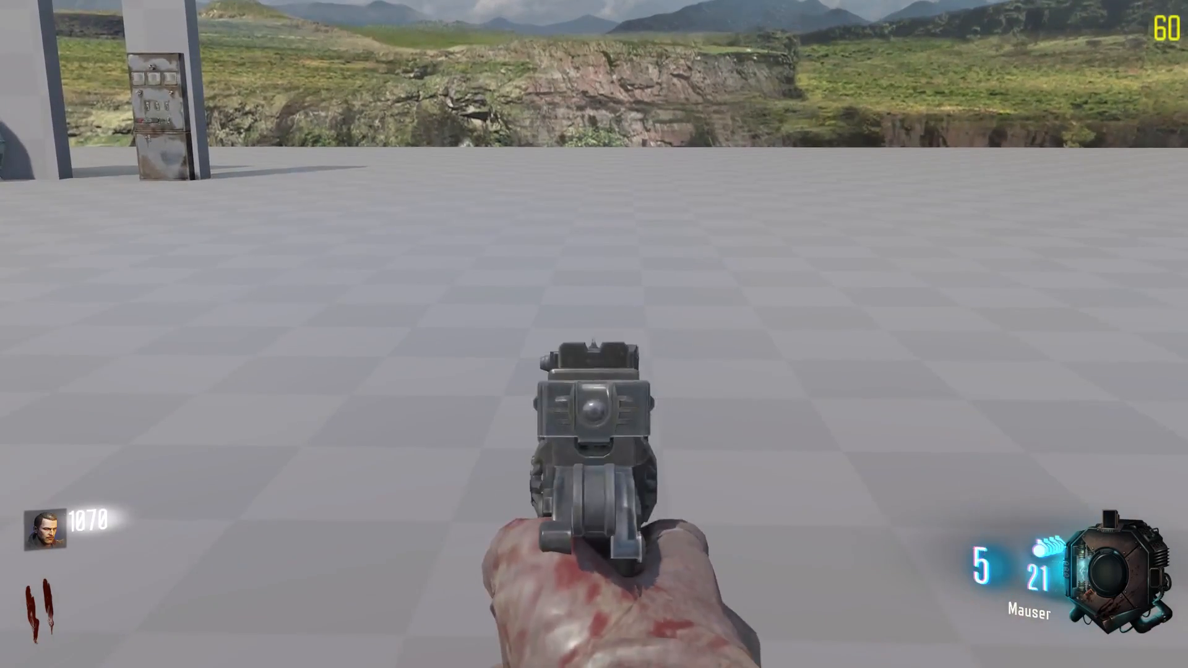
click(594, 334)
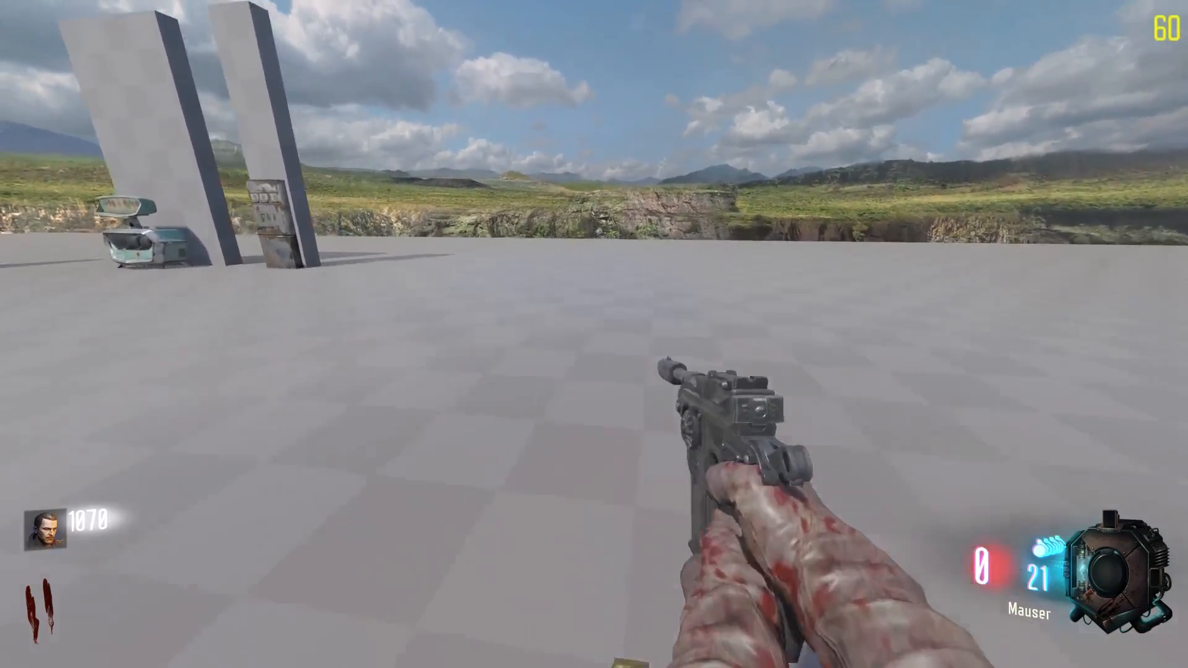
Move past the perk machines with the Mauser, switch to the MR6 and take the Honey Badger from the floor weapons
key(w)
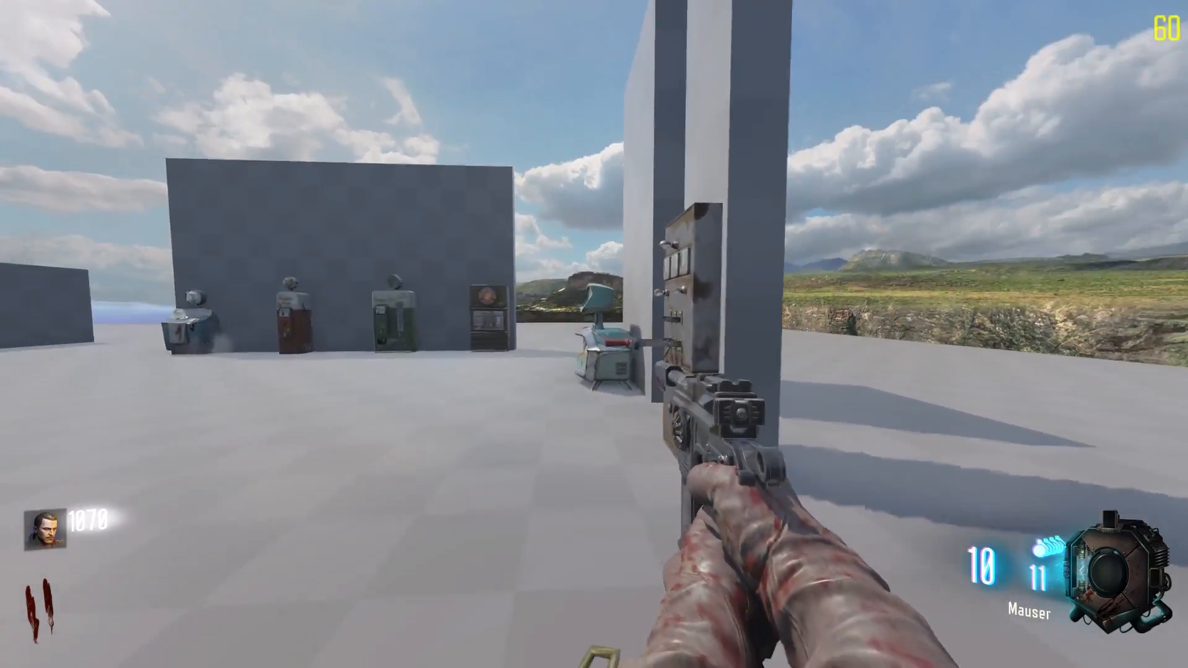
key(w)
key(f)
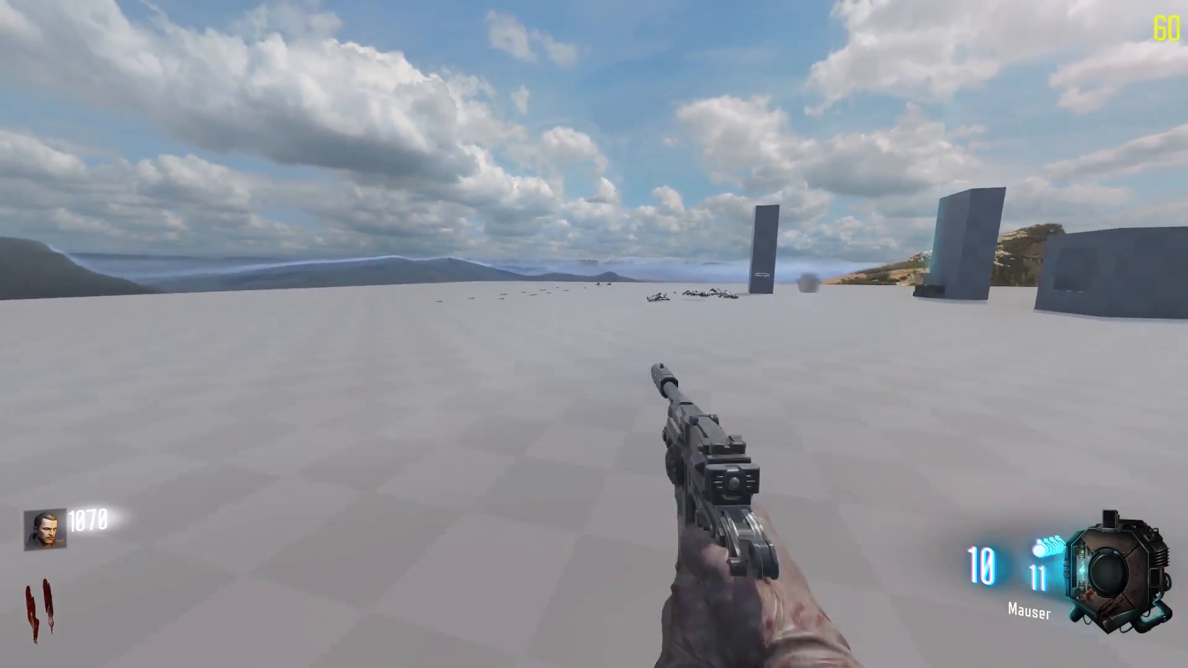
key(1)
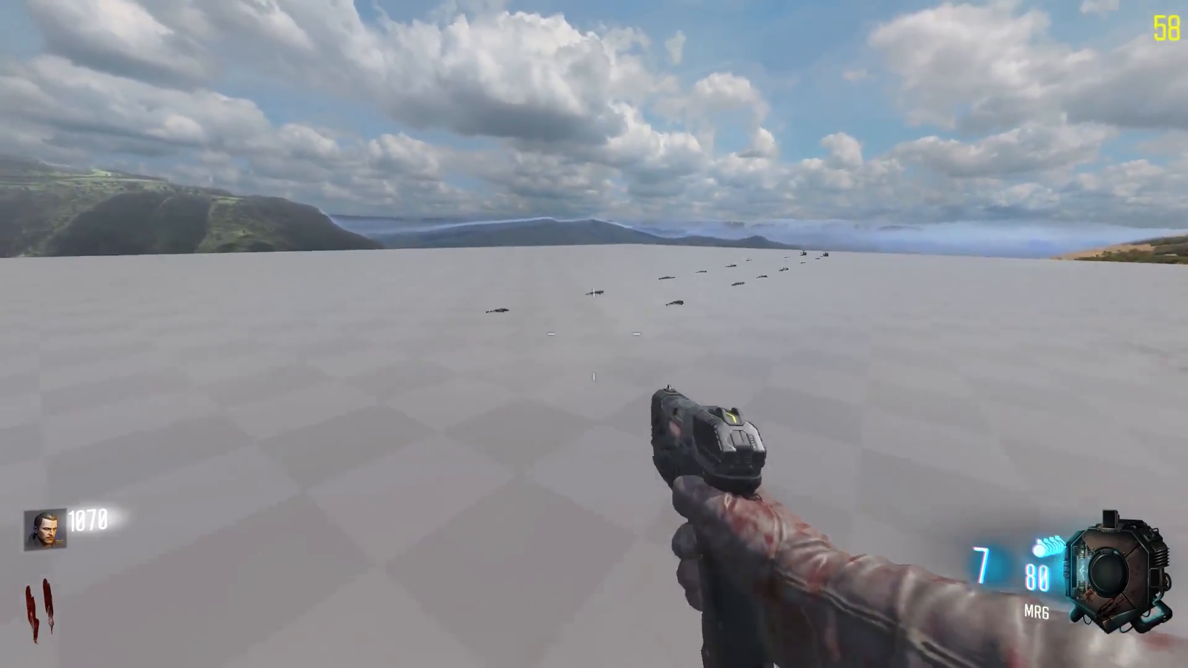
key(f)
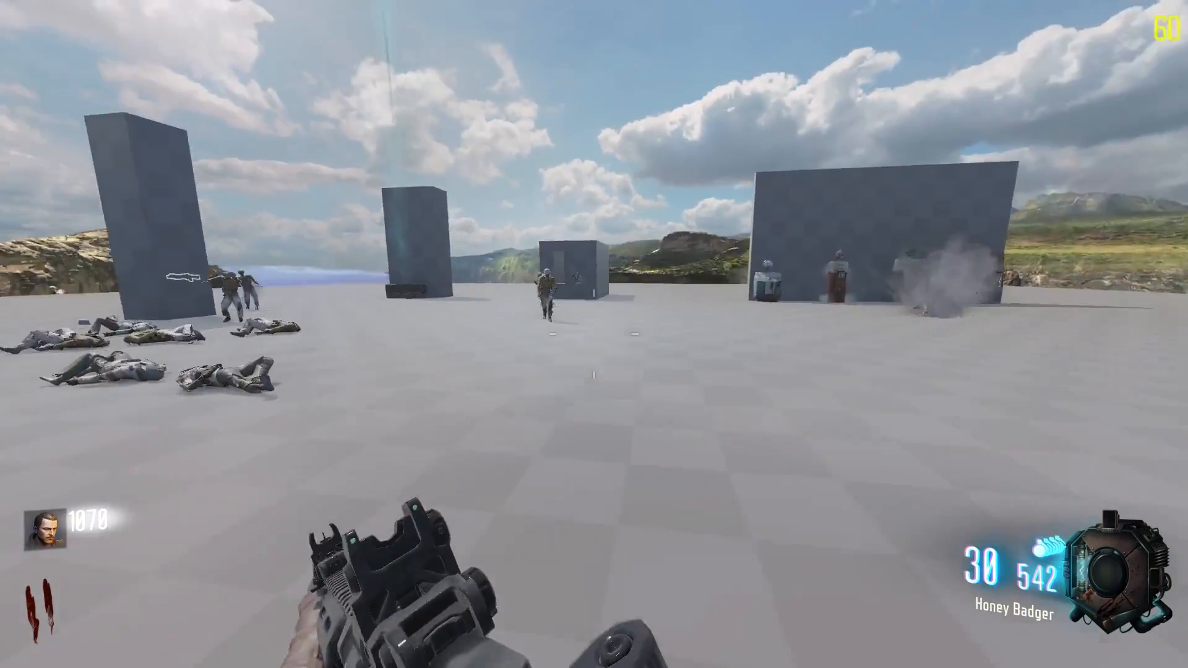
Test the Honey Badger by shooting the approaching zombies while aiming down its sights
right_click(594, 334)
click(594, 334)
click(594, 334)
right_click(594, 334)
click(594, 334)
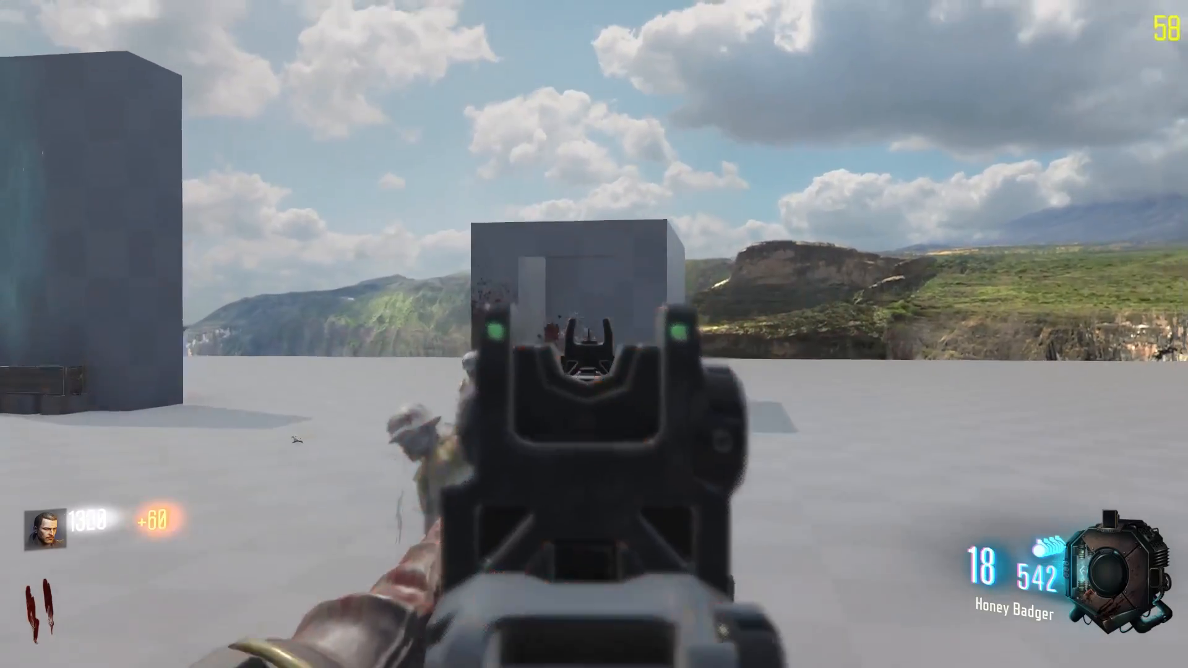
right_click(594, 334)
click(594, 334)
click(594, 334)
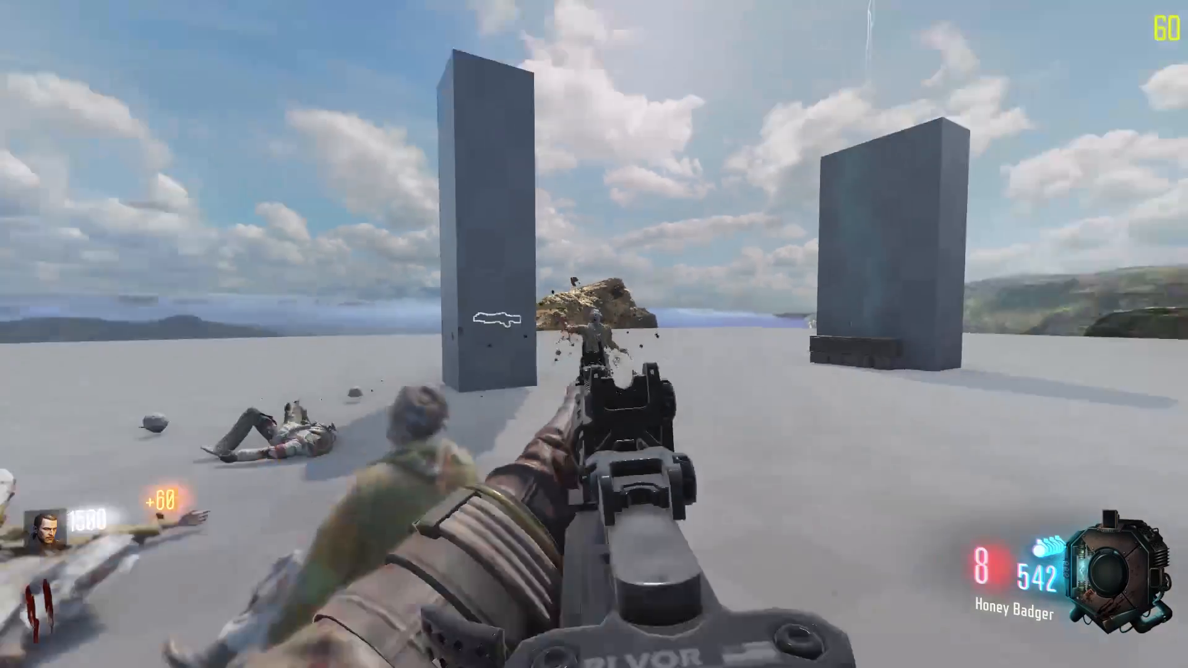
Reload the Honey Badger and shoot the zombie coming from the perk machines
key(r)
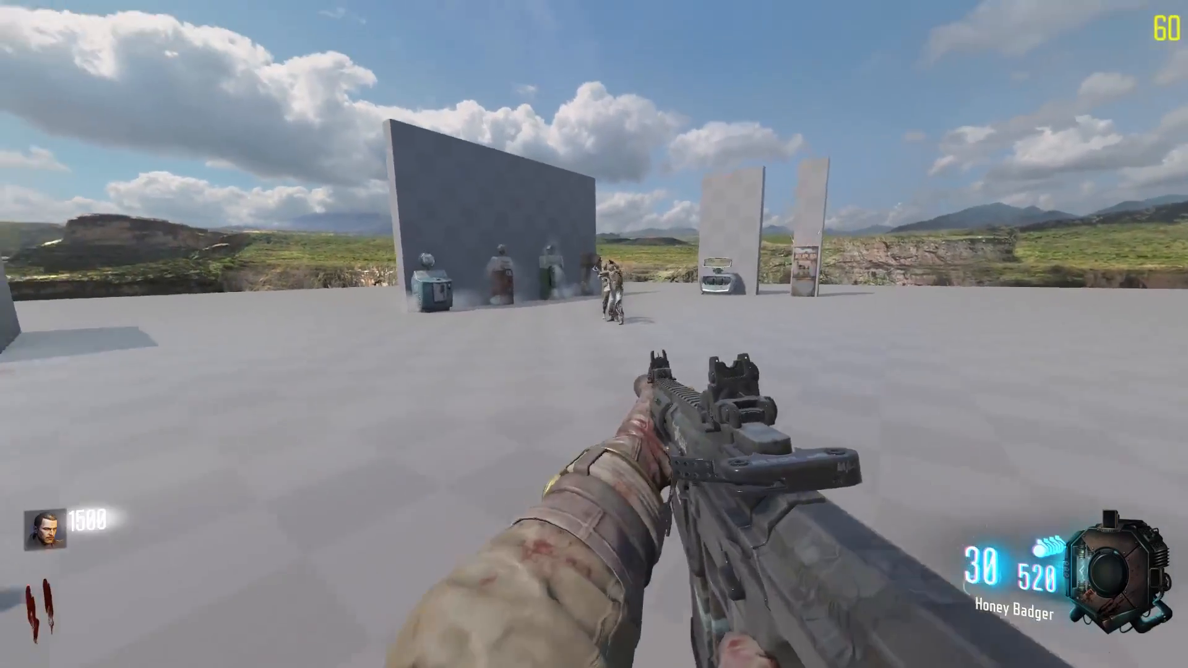
right_click(594, 334)
click(594, 334)
drag(594, 334, 594, 334)
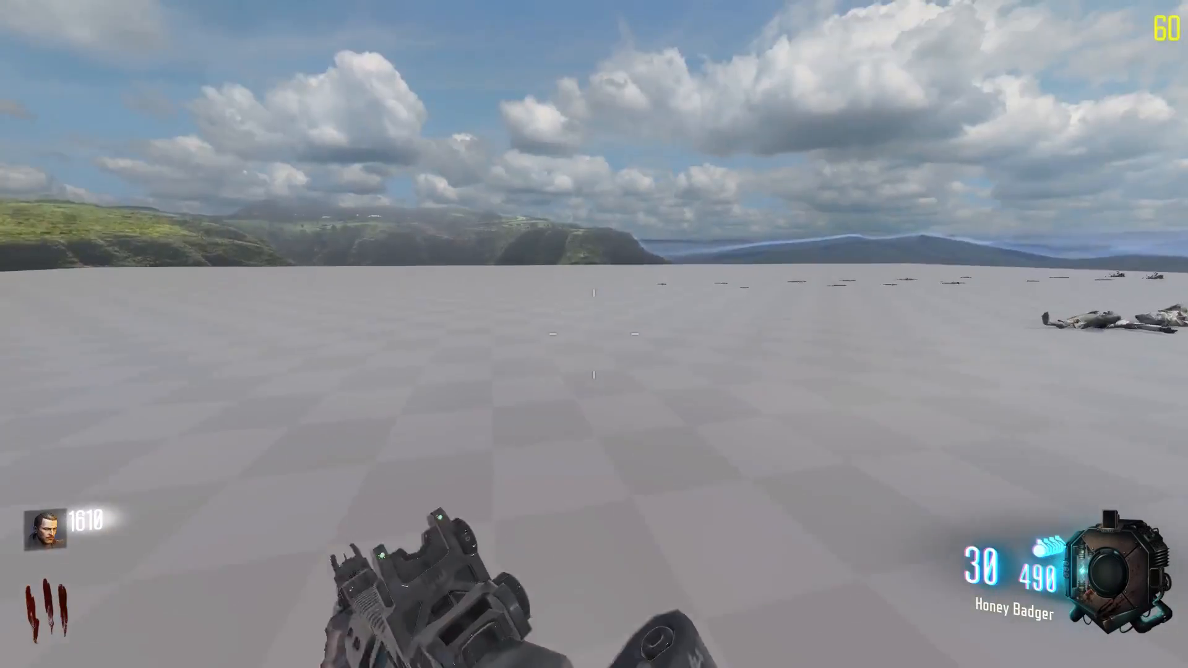
Pause the game, open its options and return to play
key(Escape)
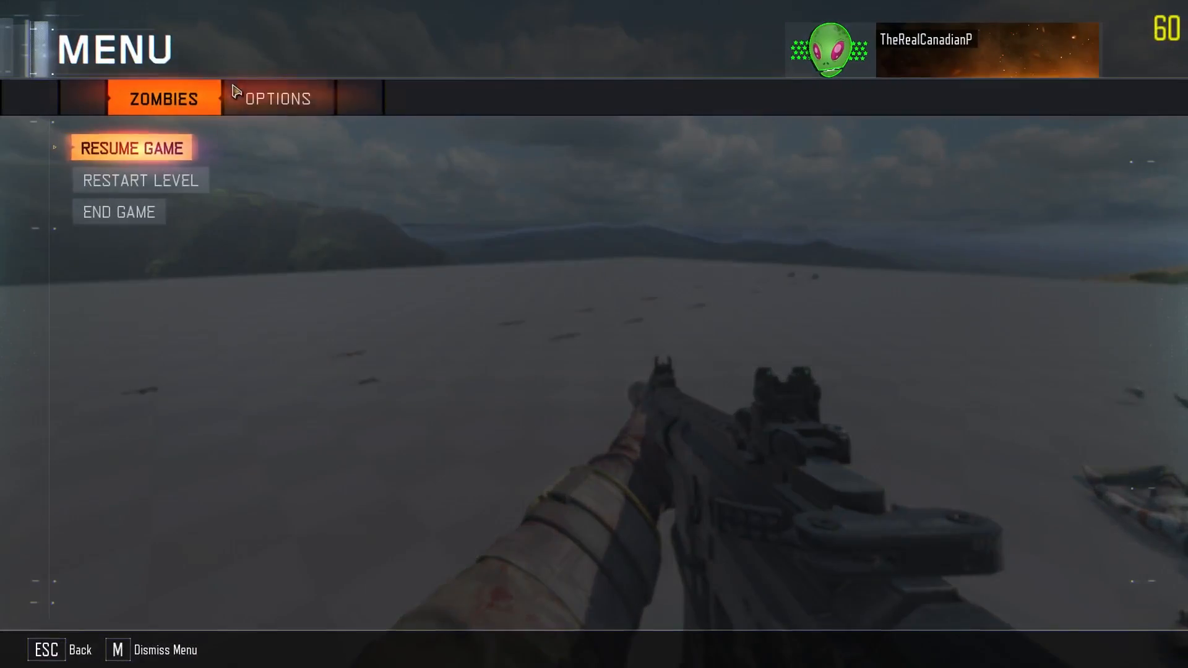
click(241, 97)
click(816, 359)
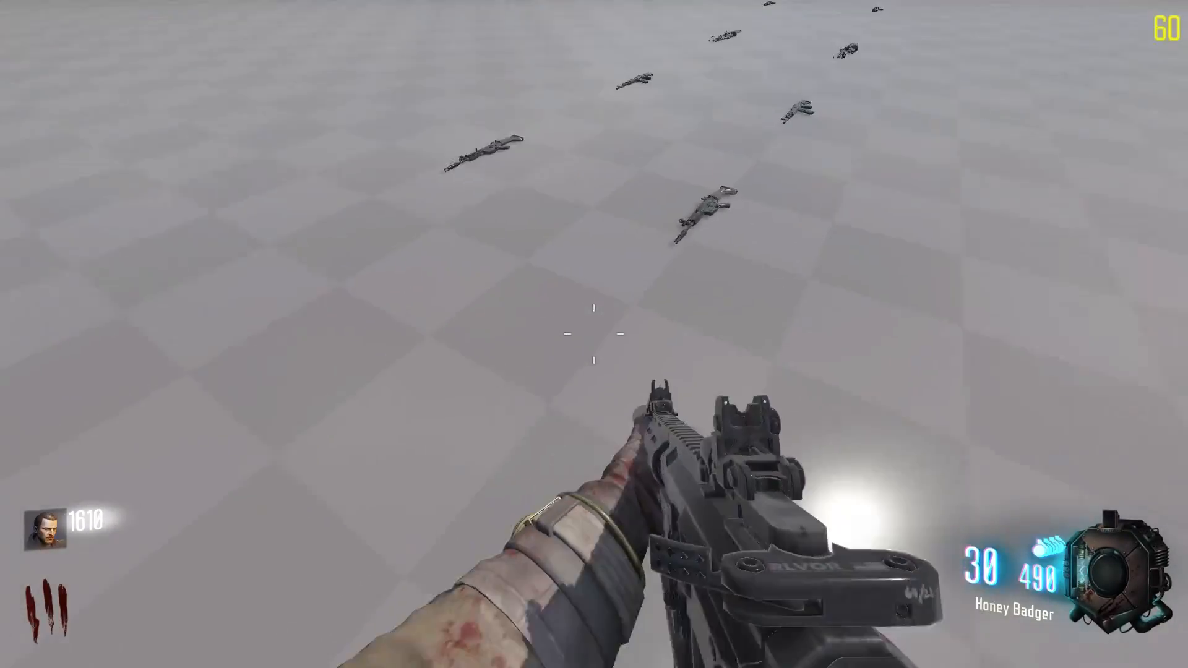
Pick up the Scar-H from the floor weapons and fire it toward the perk machines while aiming down its sights
key(f)
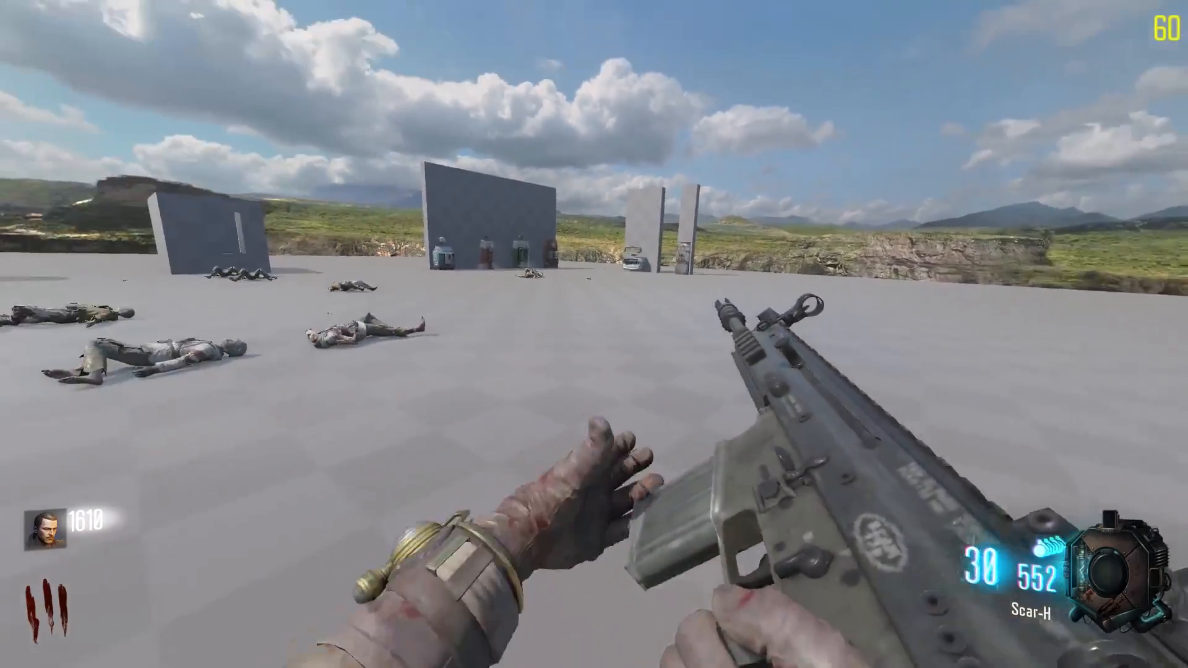
right_click(594, 334)
click(594, 334)
click(594, 334)
click(594, 334)
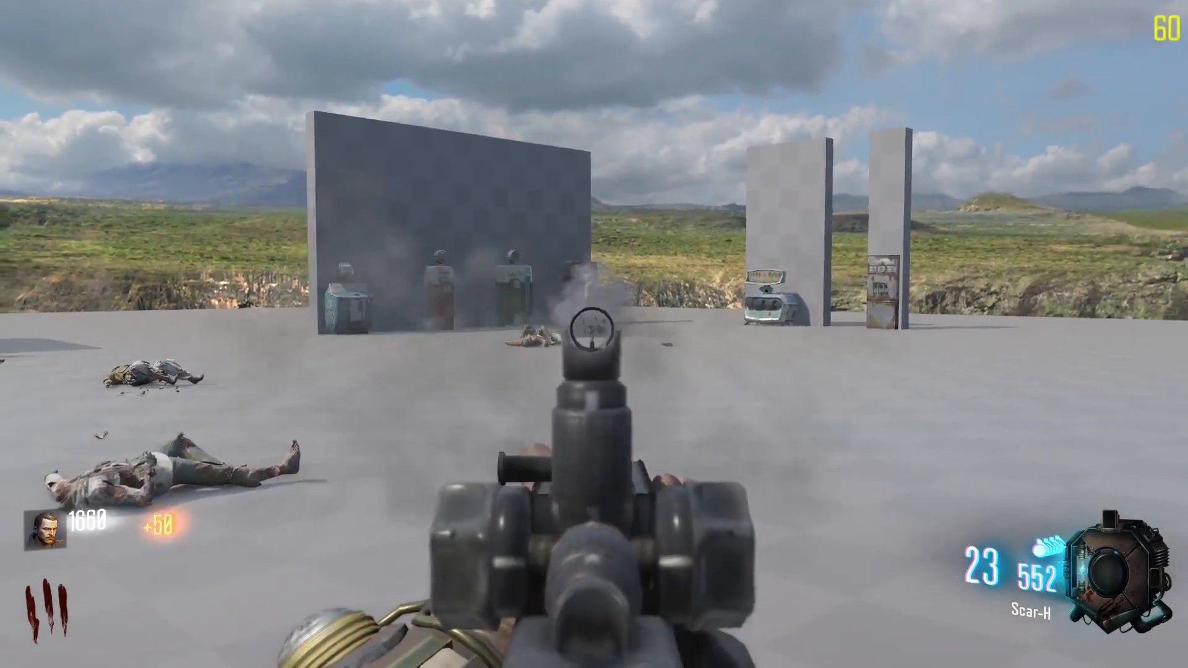
click(593, 334)
click(594, 334)
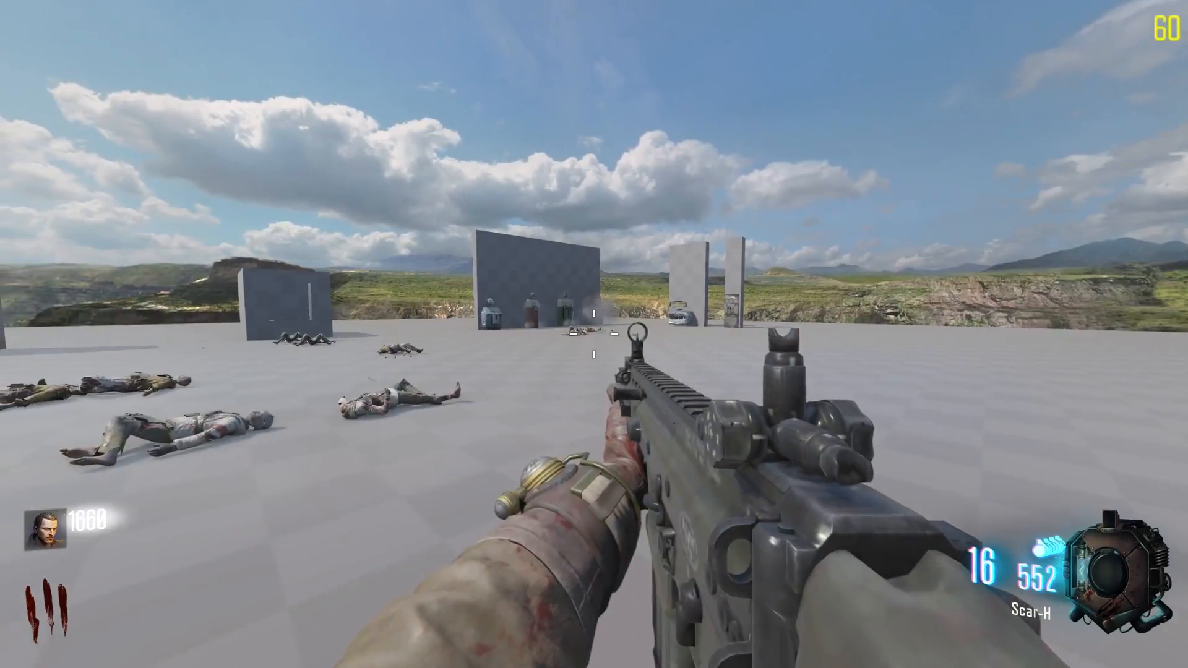
Empty the Scar-H's magazine, then shoot the zombies coming from beside the chalk-marked pillar
key(w)
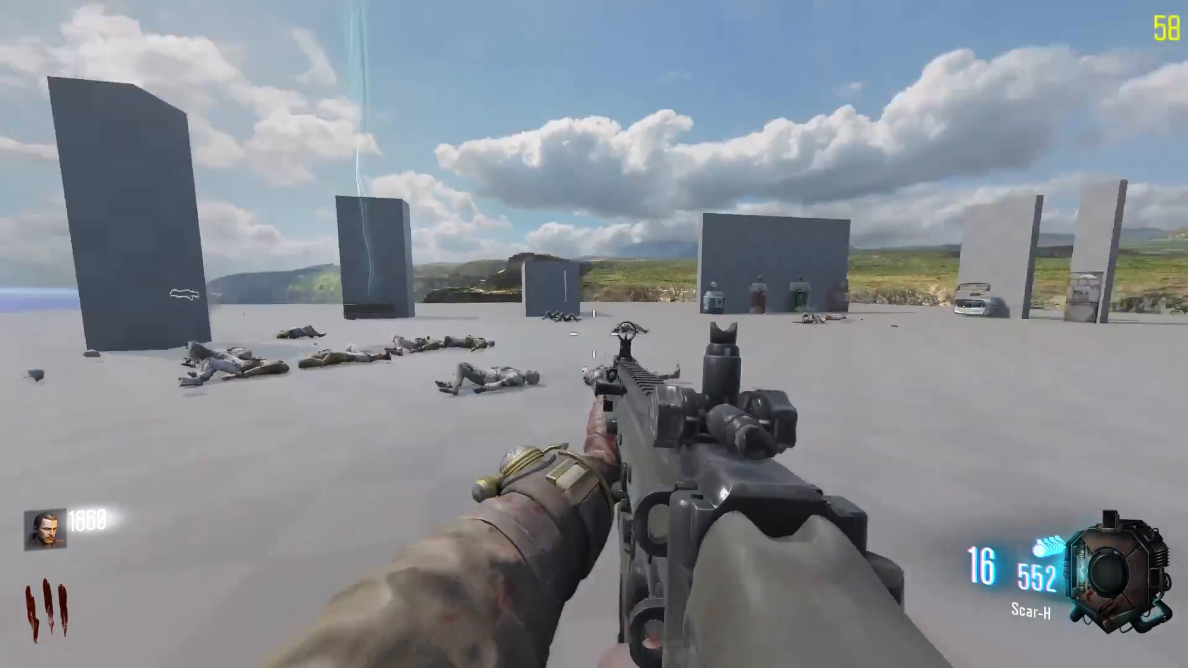
right_click(594, 334)
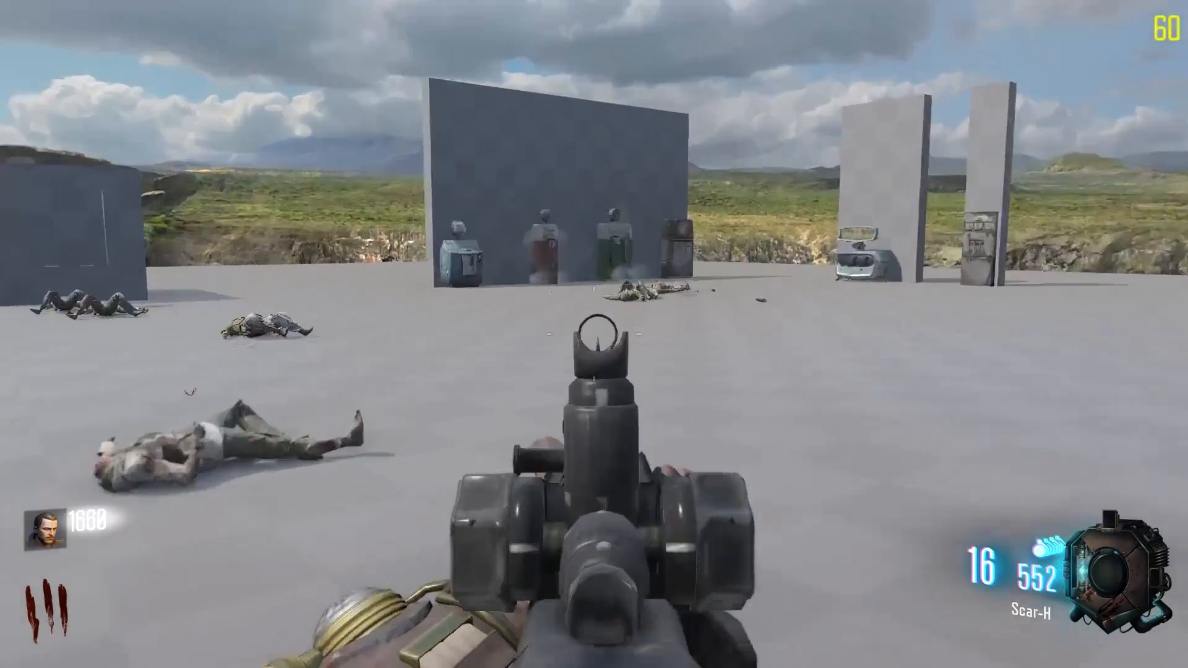
click(594, 334)
click(594, 334)
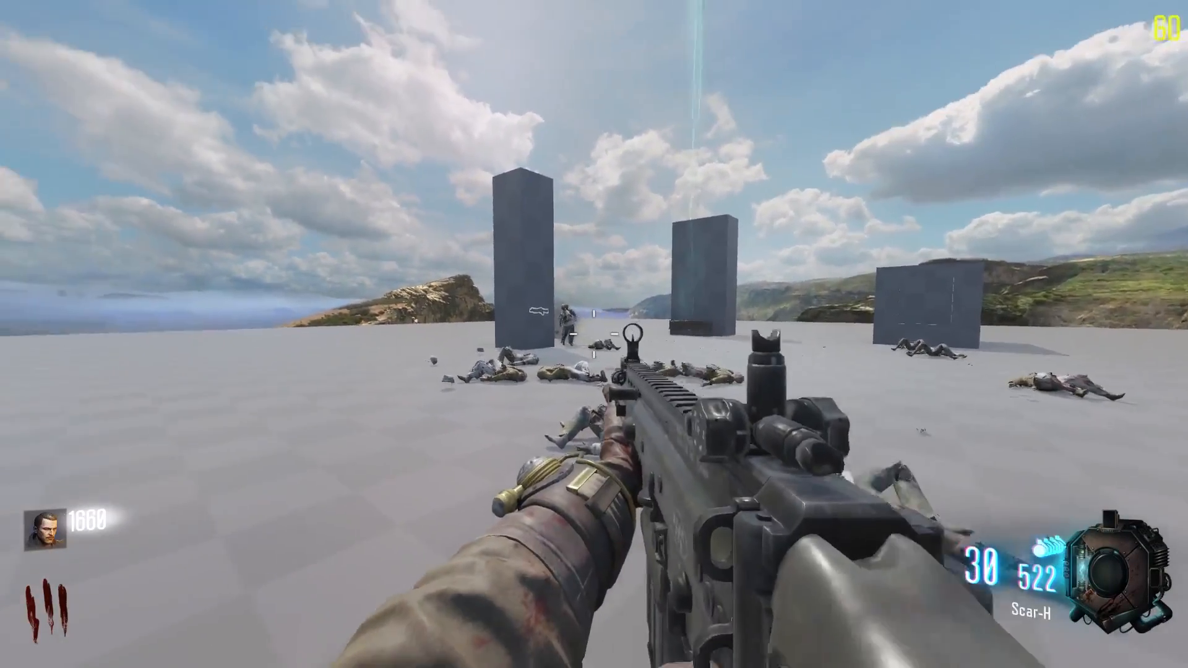
click(594, 334)
click(594, 334)
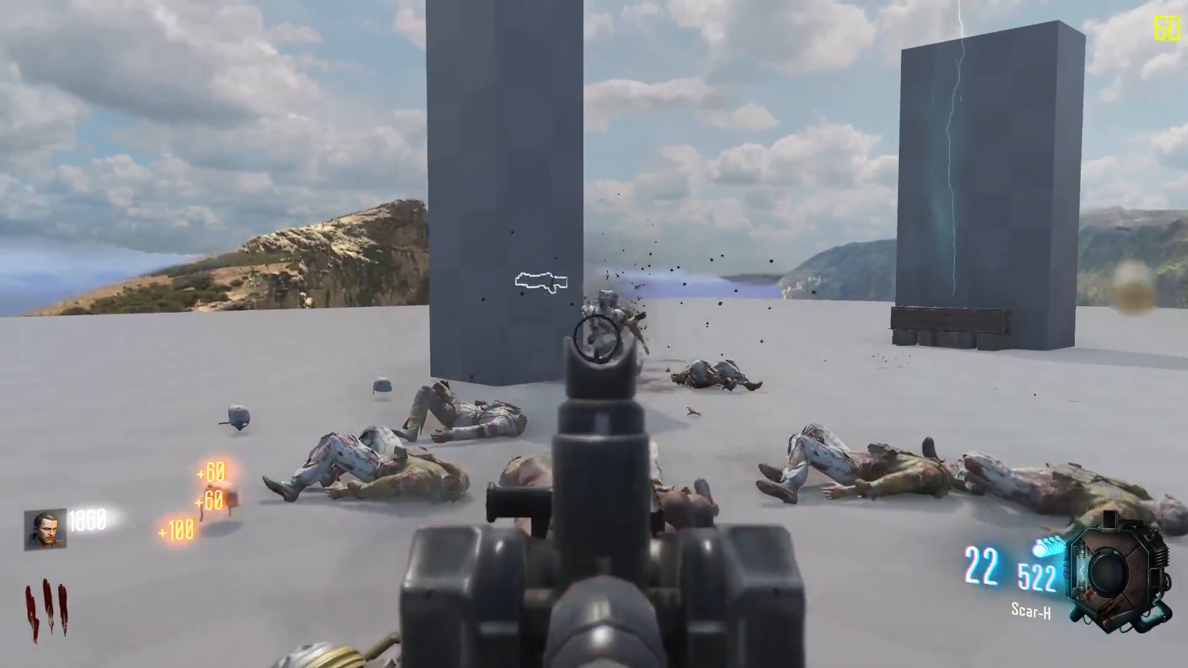
click(594, 335)
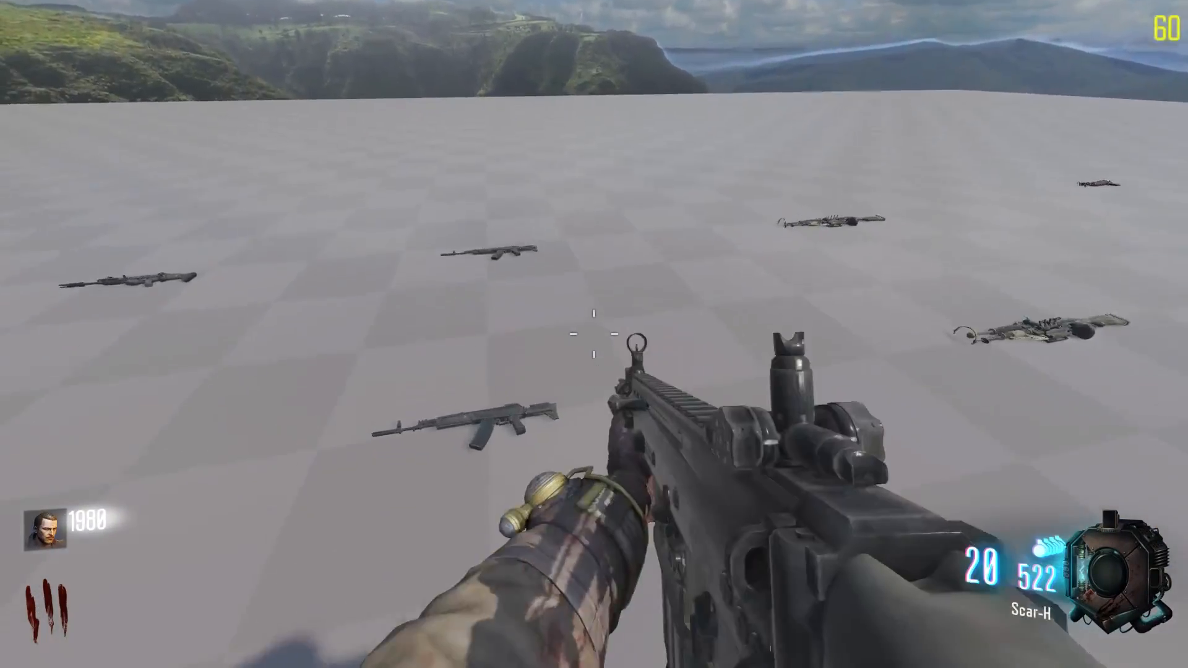
Swap to the AK-12 on the floor, shoot the oncoming zombie through its sights and reload
key(f)
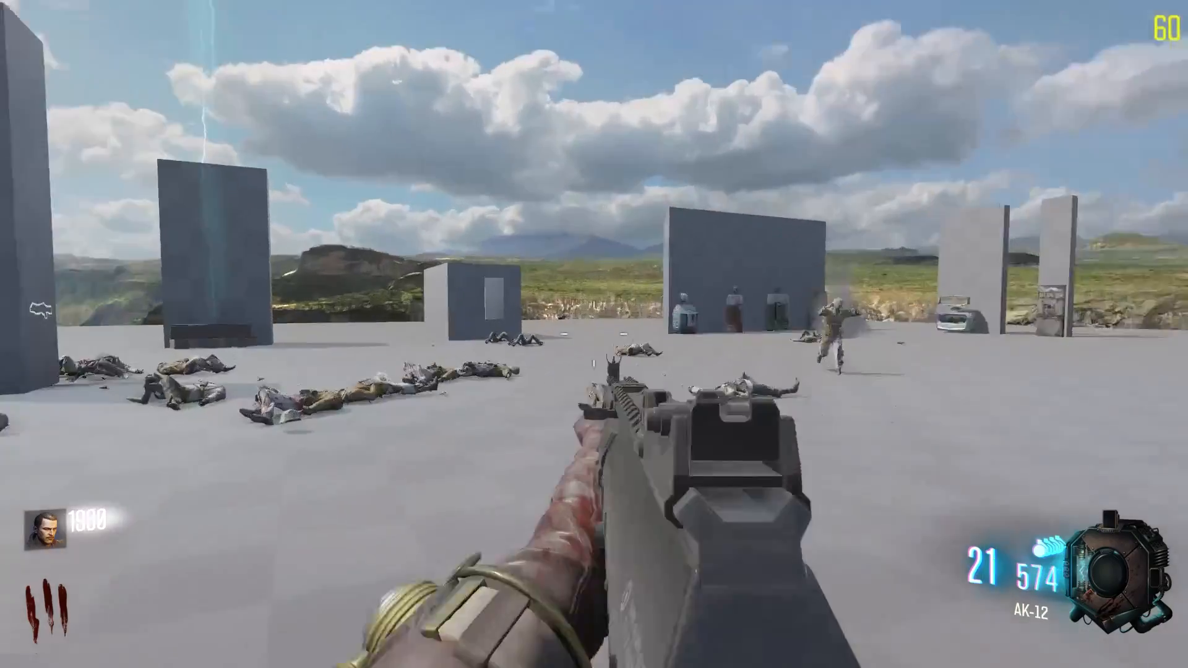
right_click(594, 334)
click(594, 334)
click(594, 334)
click(594, 334)
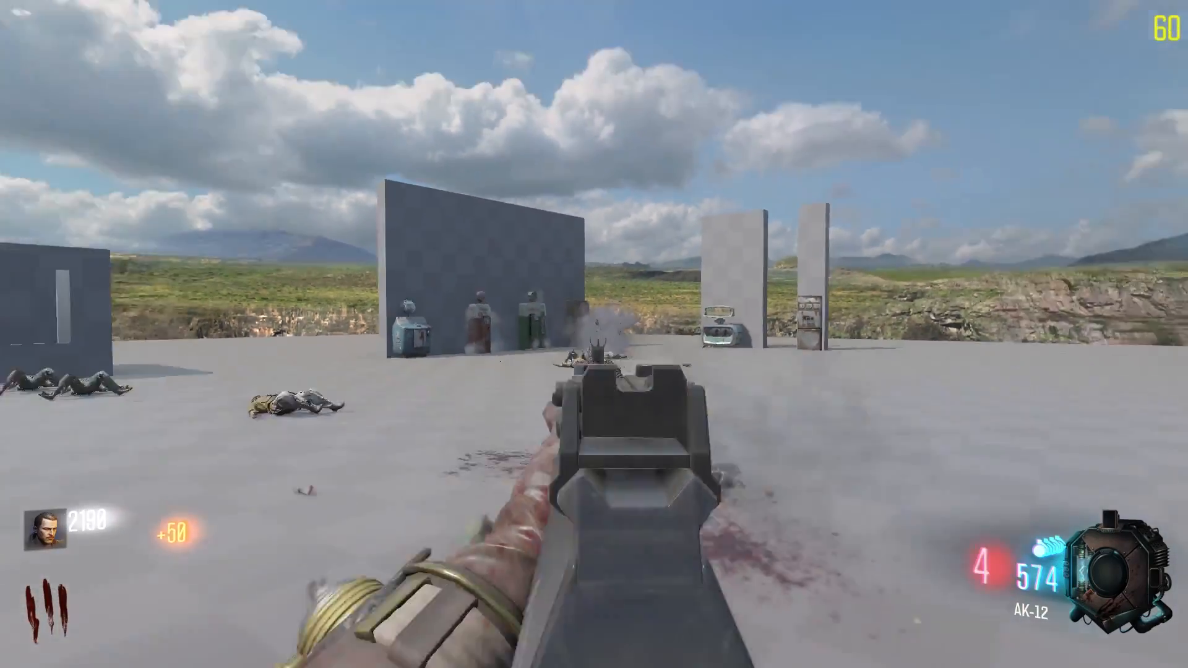
key(r)
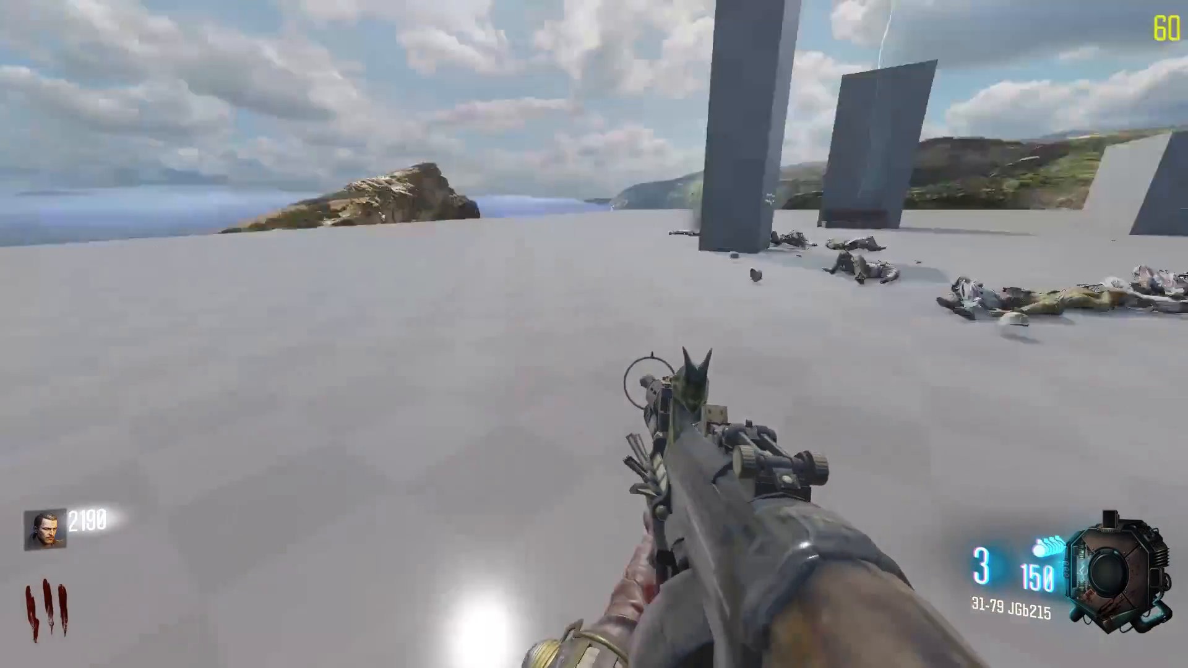
Reload the 31-79 JGb215 and shoot the group of zombies beside the chalk-marked pillar
key(r)
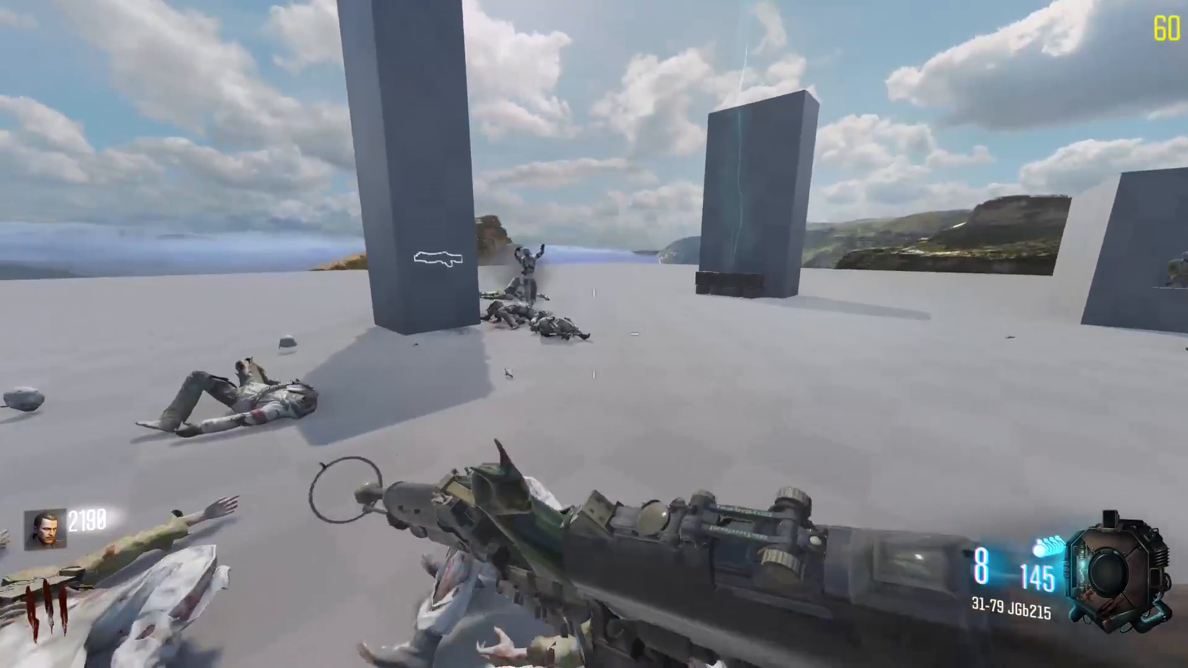
right_click(594, 334)
click(594, 334)
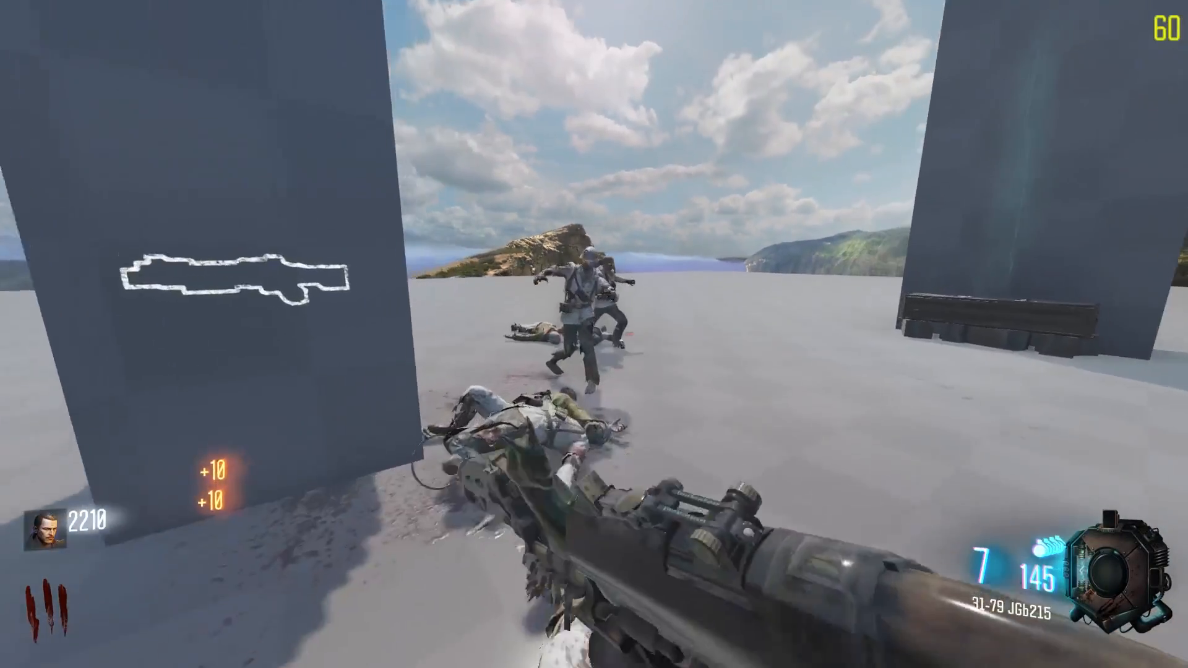
right_click(594, 334)
click(594, 334)
click(594, 334)
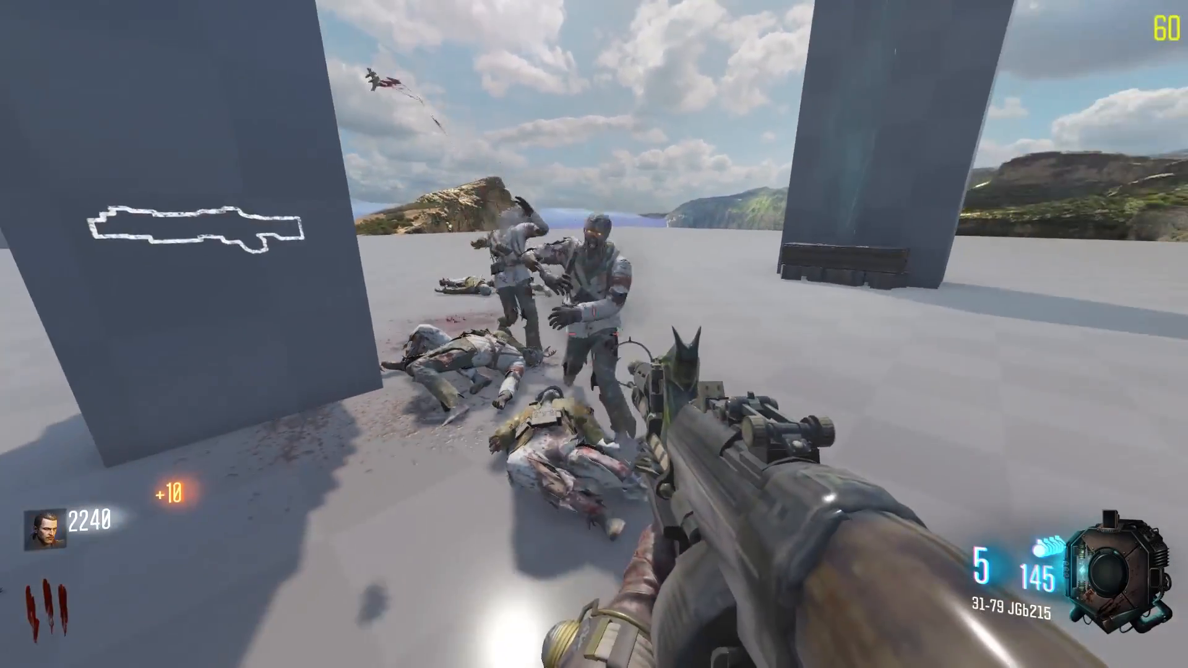
right_click(594, 335)
click(594, 334)
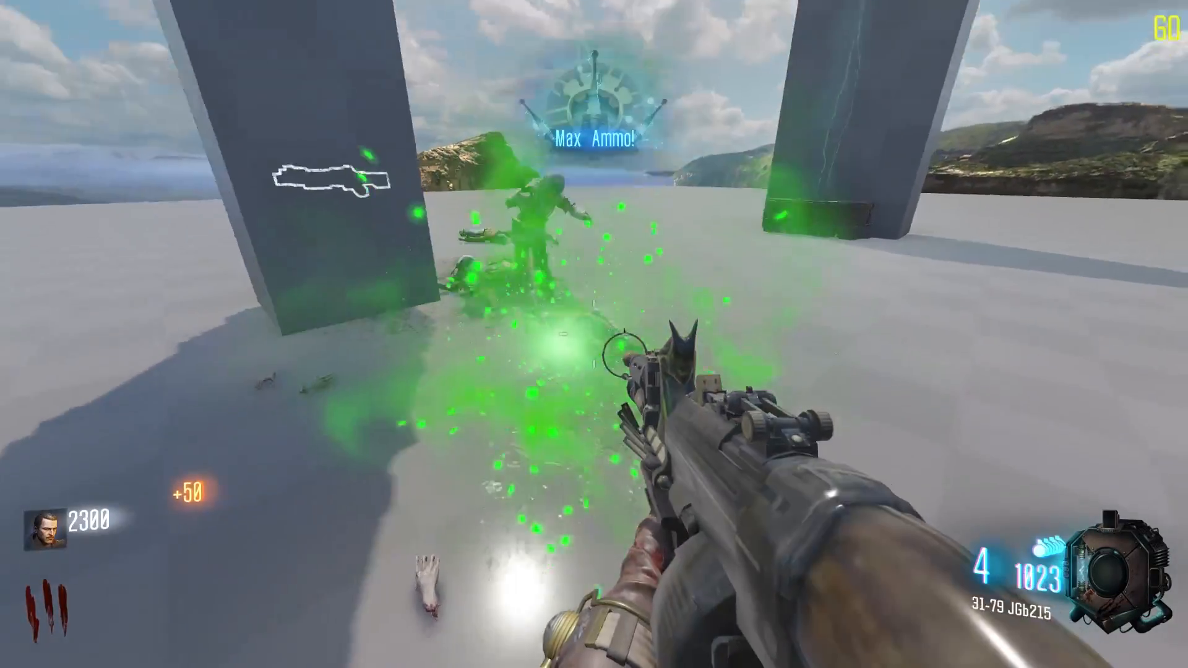
Shoot the remaining zombies with the 31-79 JGb215 while aiming down its sights, and reload it
right_click(594, 334)
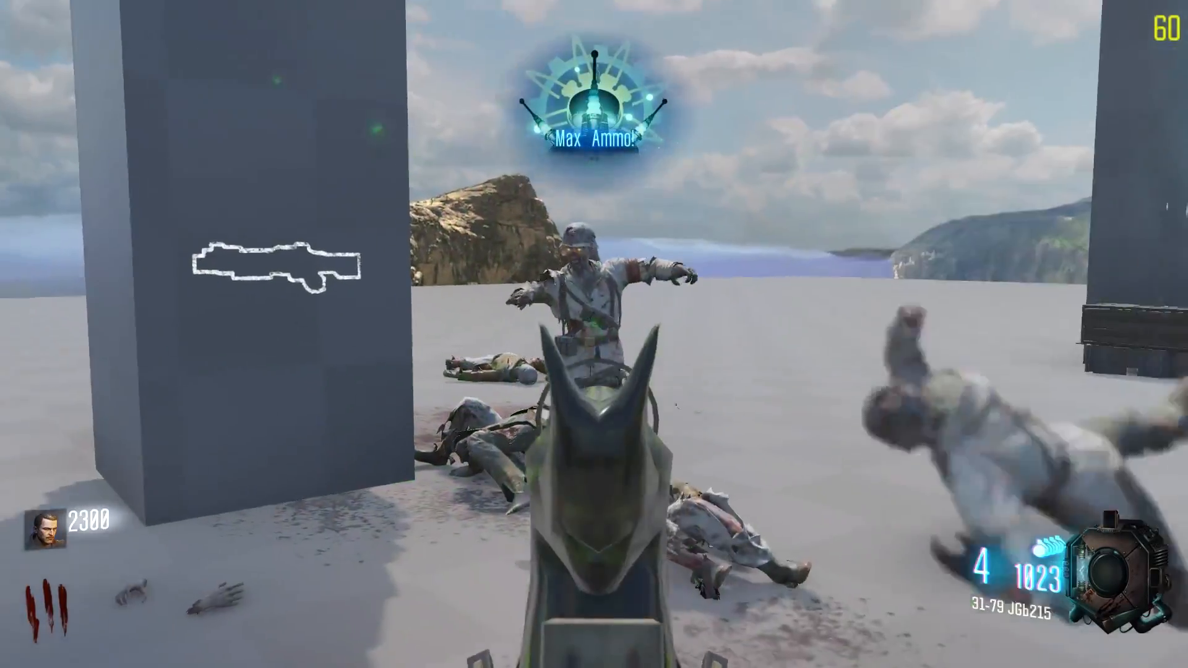
click(594, 334)
click(594, 334)
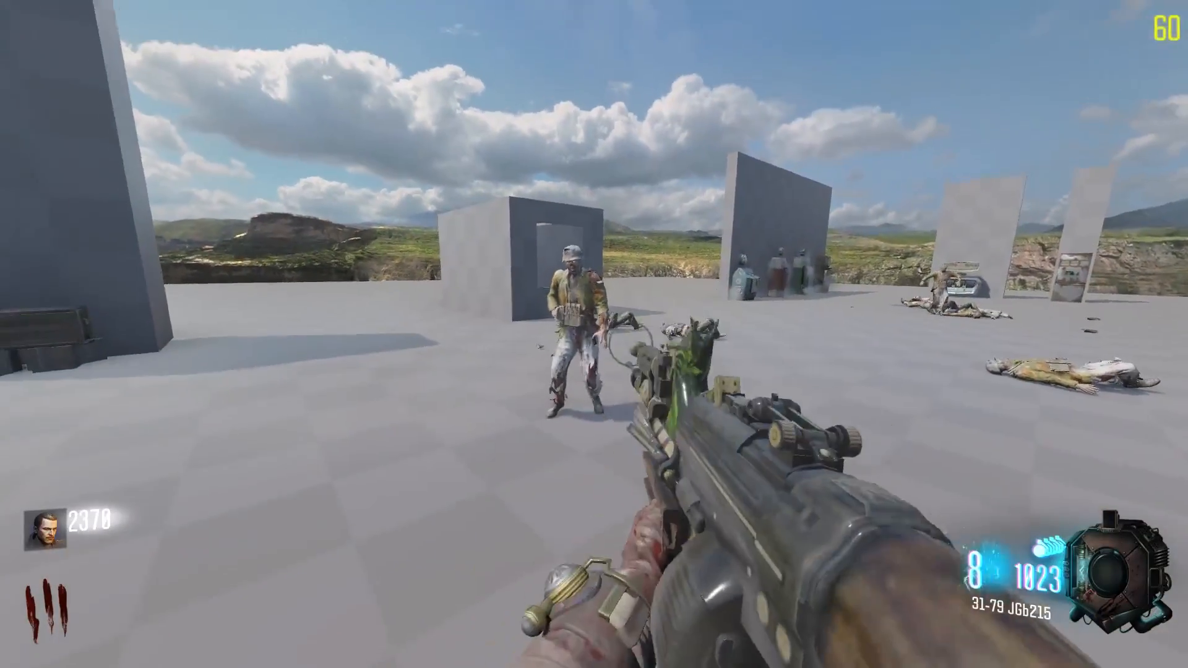
right_click(594, 334)
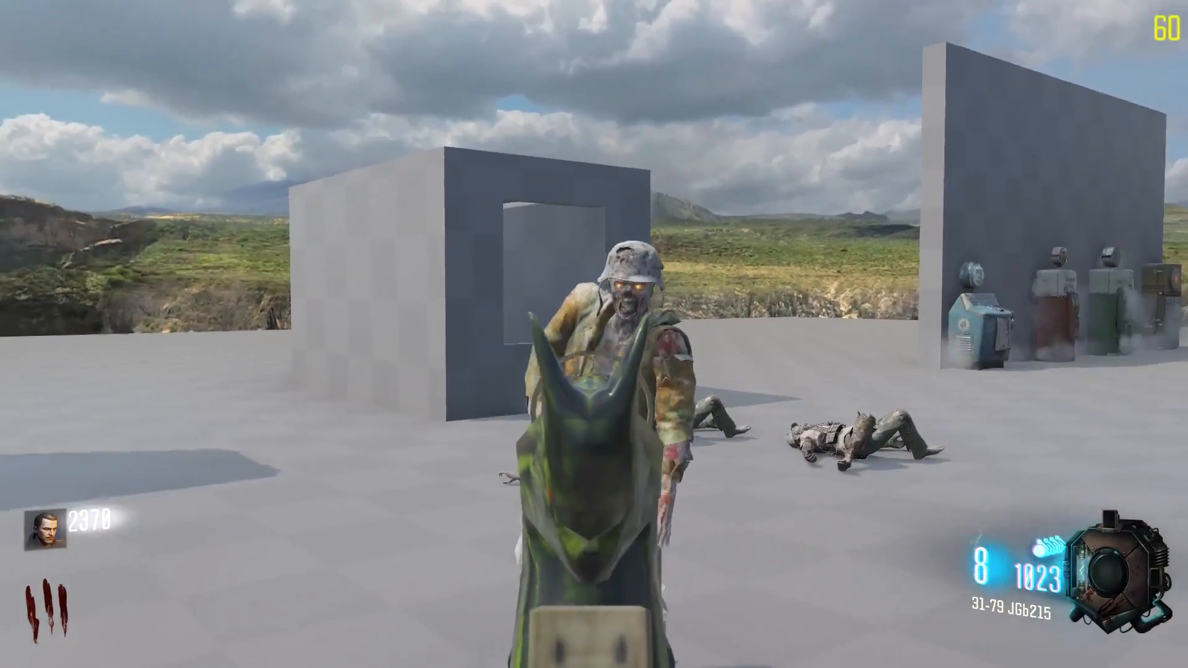
click(594, 334)
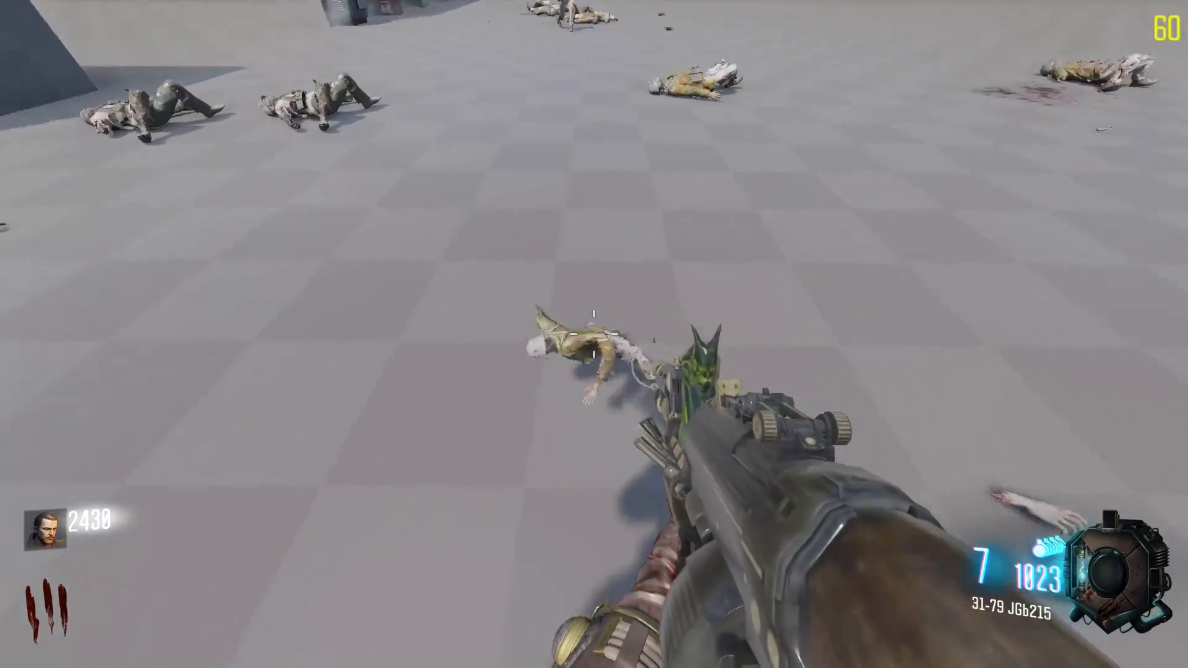
right_click(594, 335)
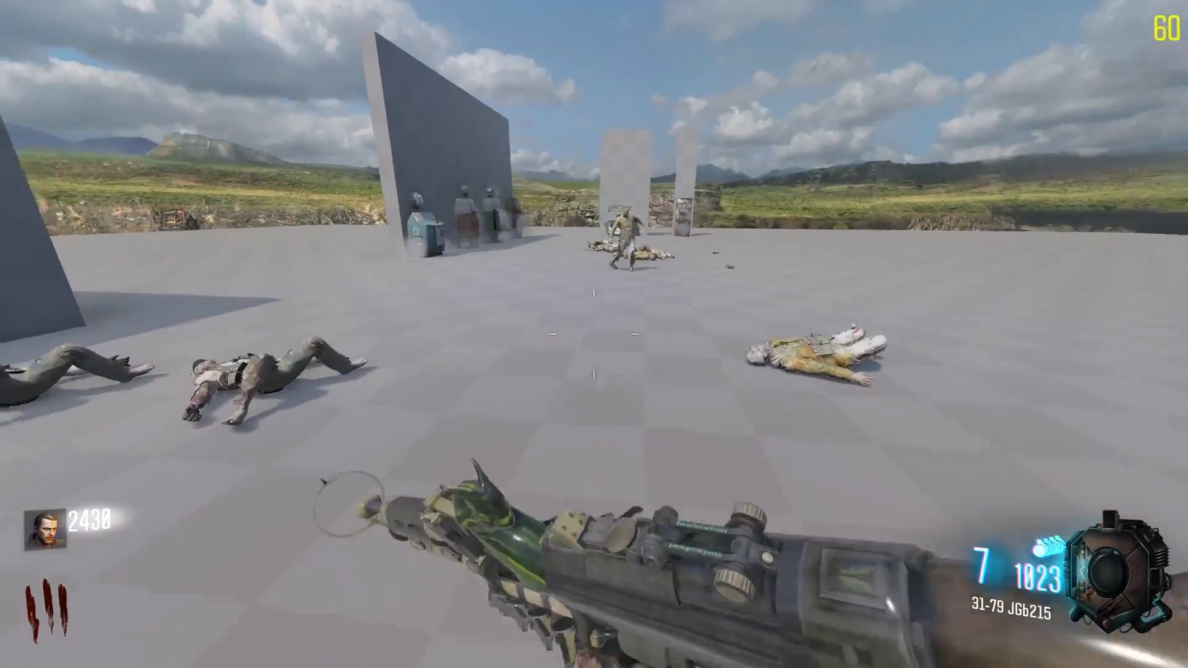
right_click(594, 334)
click(594, 334)
key(w)
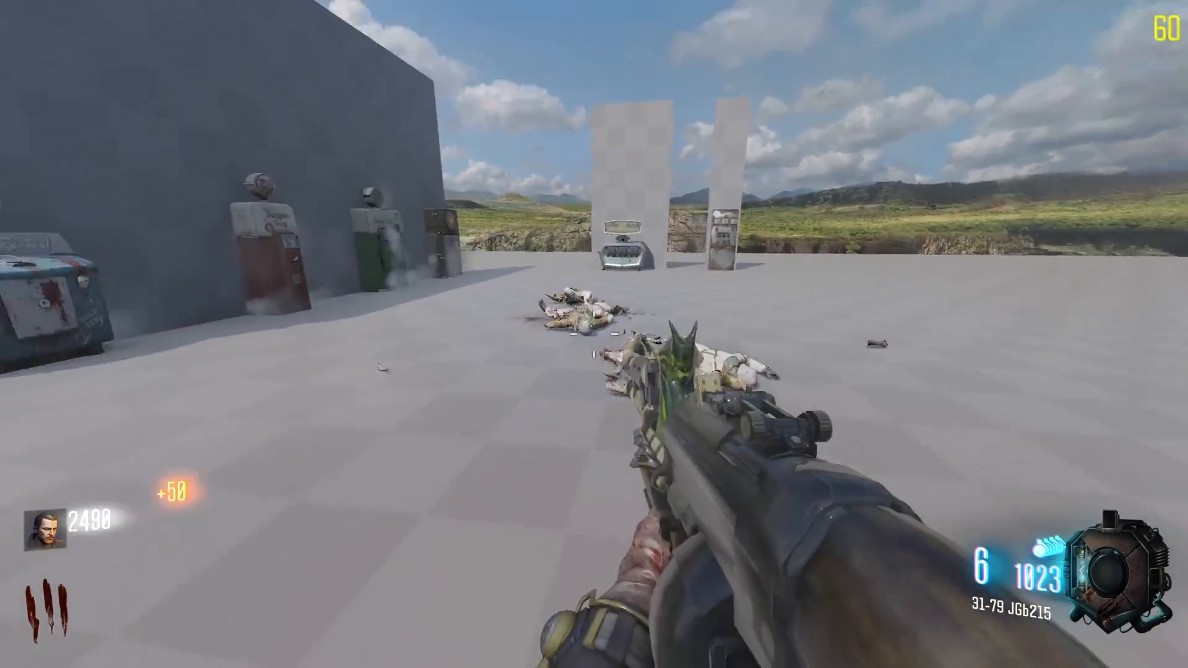
key(r)
Return to the floor weapons, pick up Porter's Mark II Ray Gun and fire a test shot
key(w)
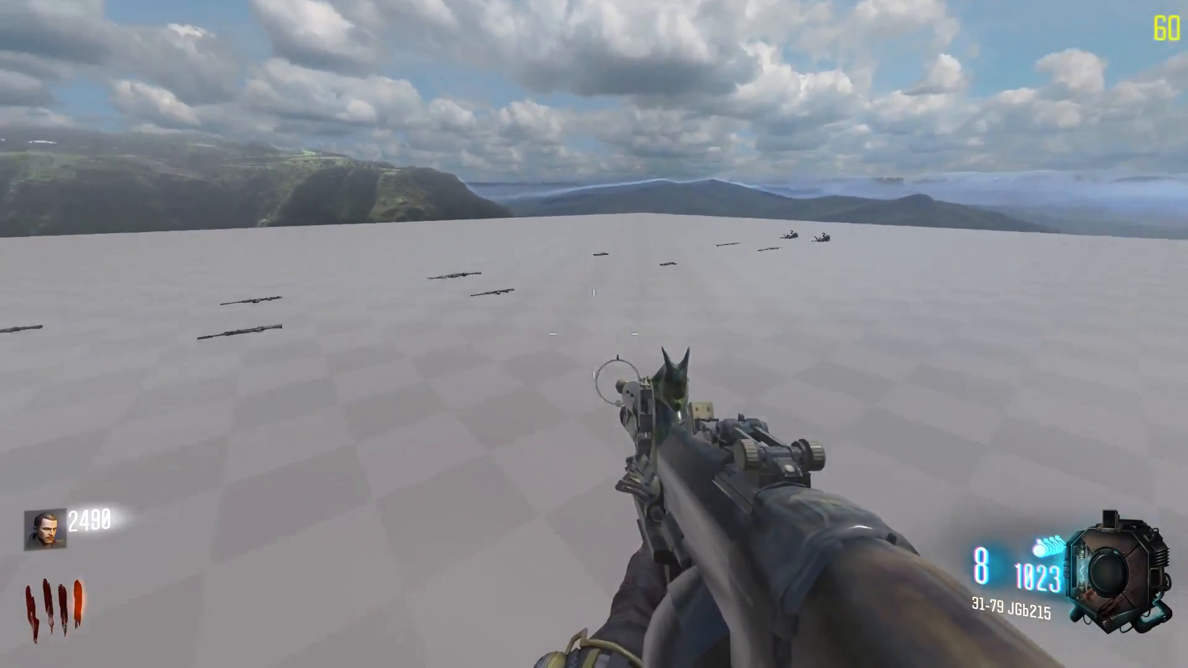
key(w)
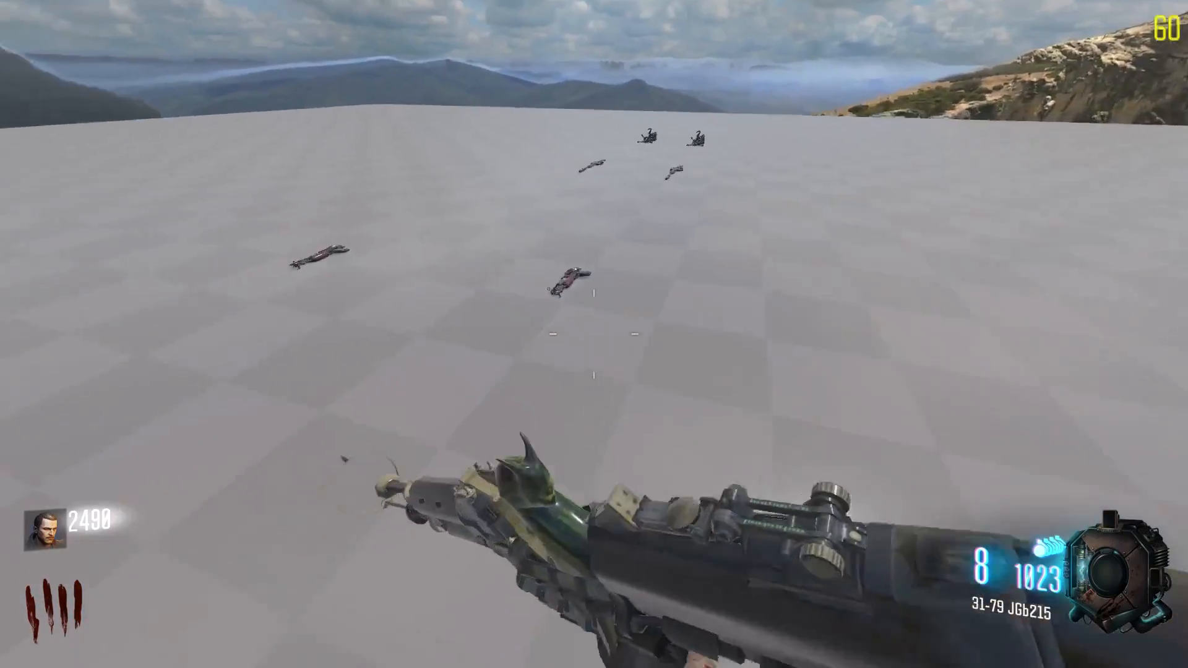
key(w)
key(f)
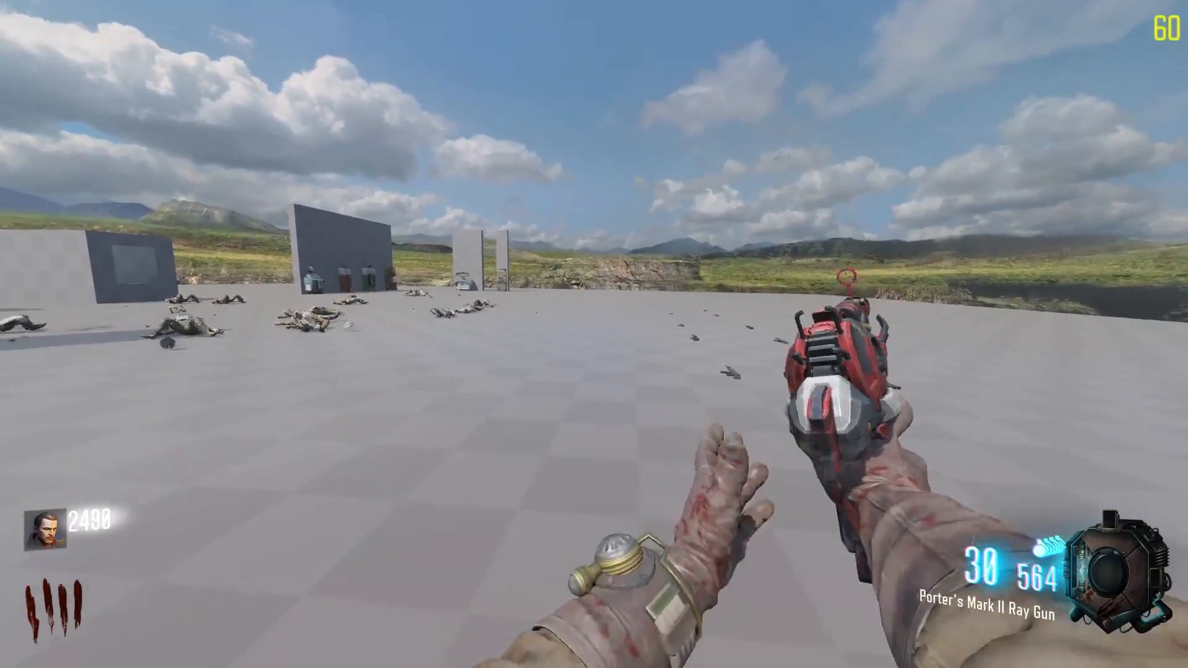
click(594, 334)
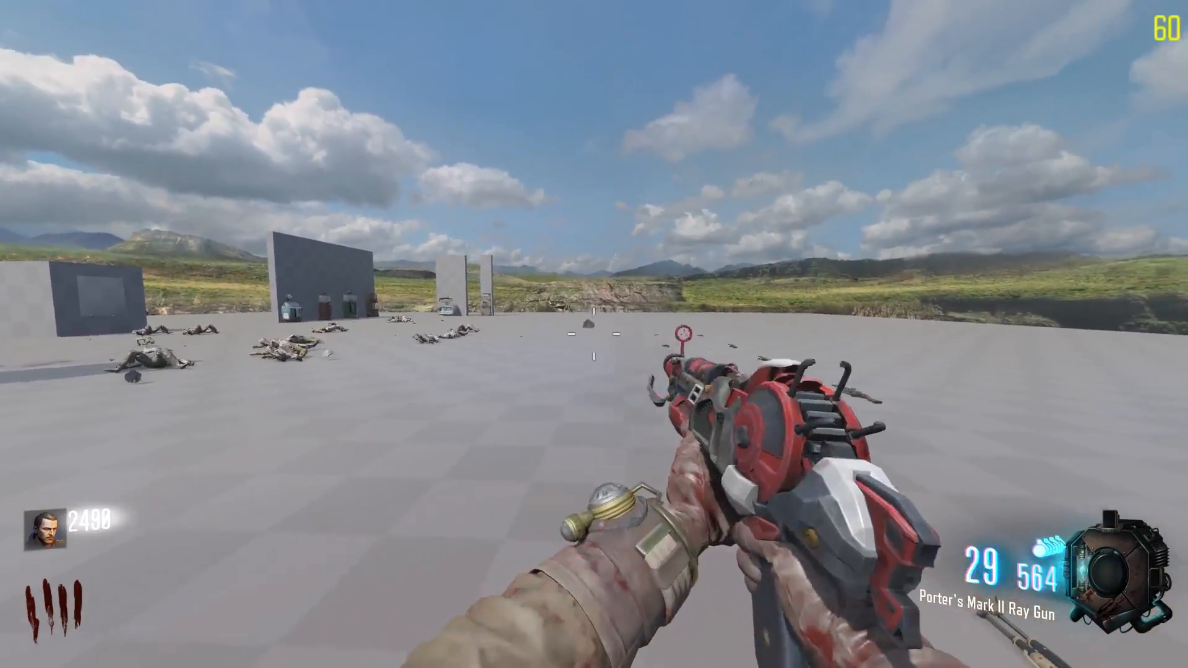
Fire Porter's Mark II Ray Gun across the open map and reload it
click(594, 334)
click(594, 334)
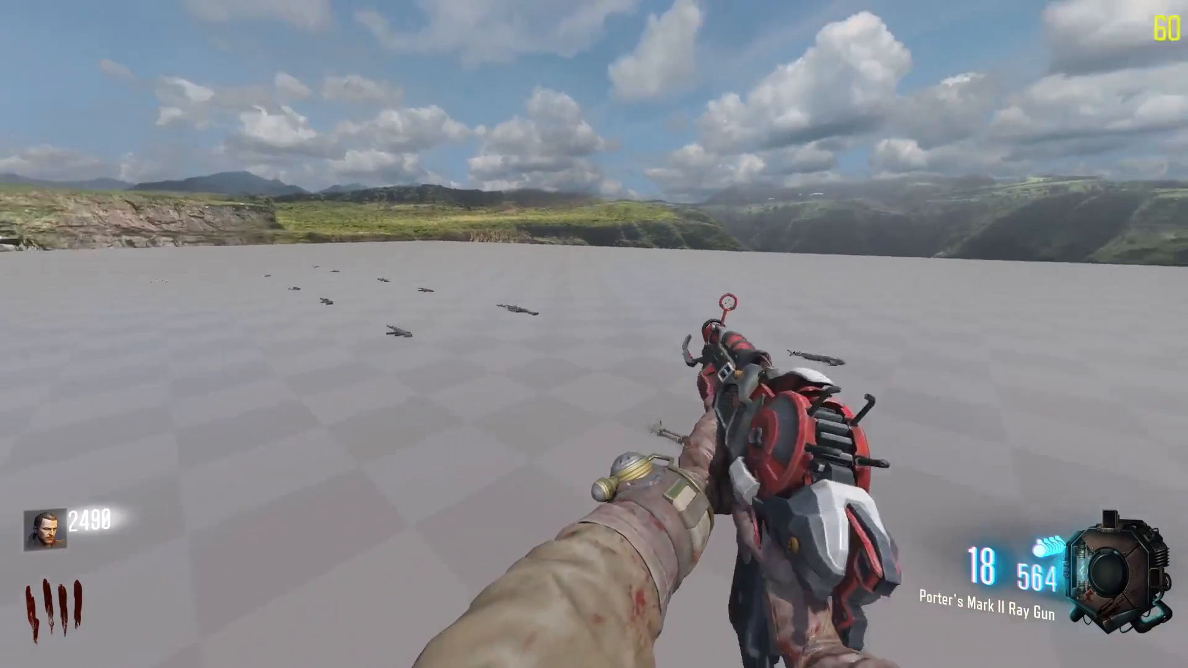
key(r)
Swap the ray gun for the Scavenger on the floor and aim through its scope
key(w)
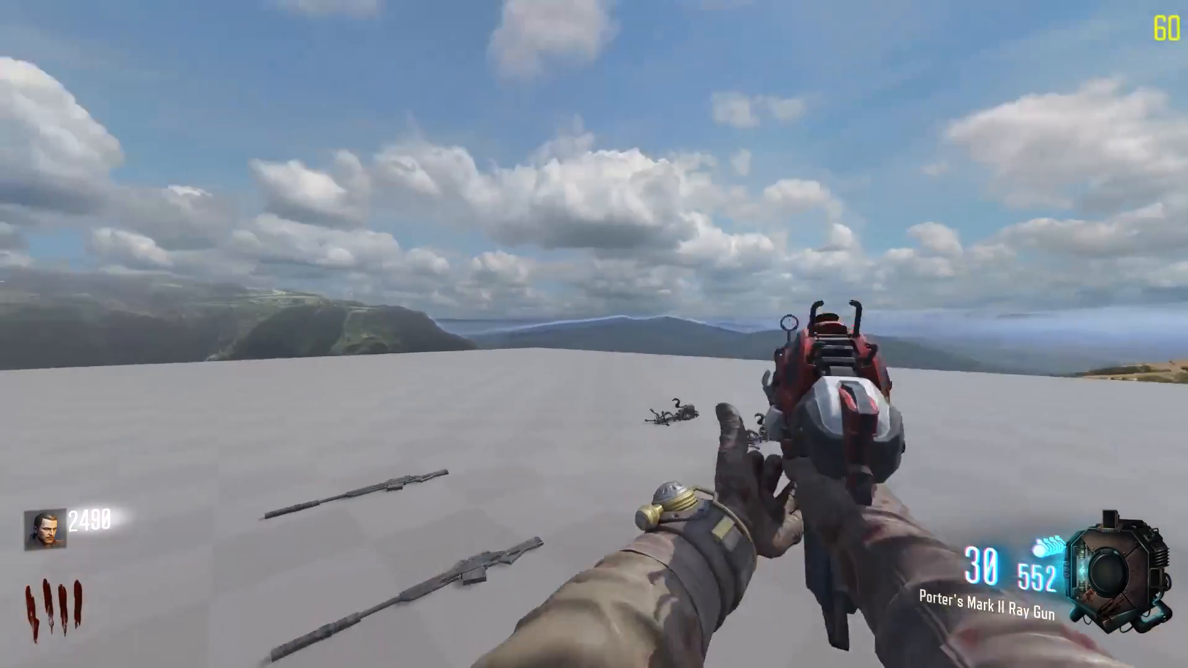
key(f)
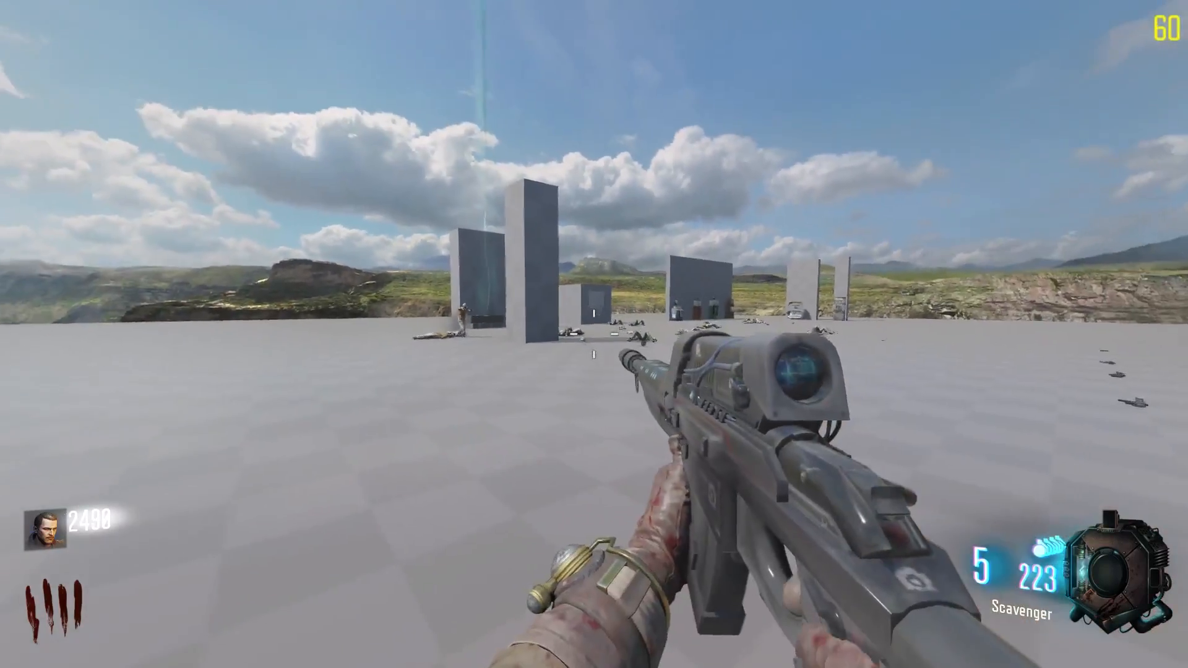
right_click(594, 334)
Pick up the Paralyzer from the floor, try switching between it and the Mauser, and kill the zombie near the pillars
key(w)
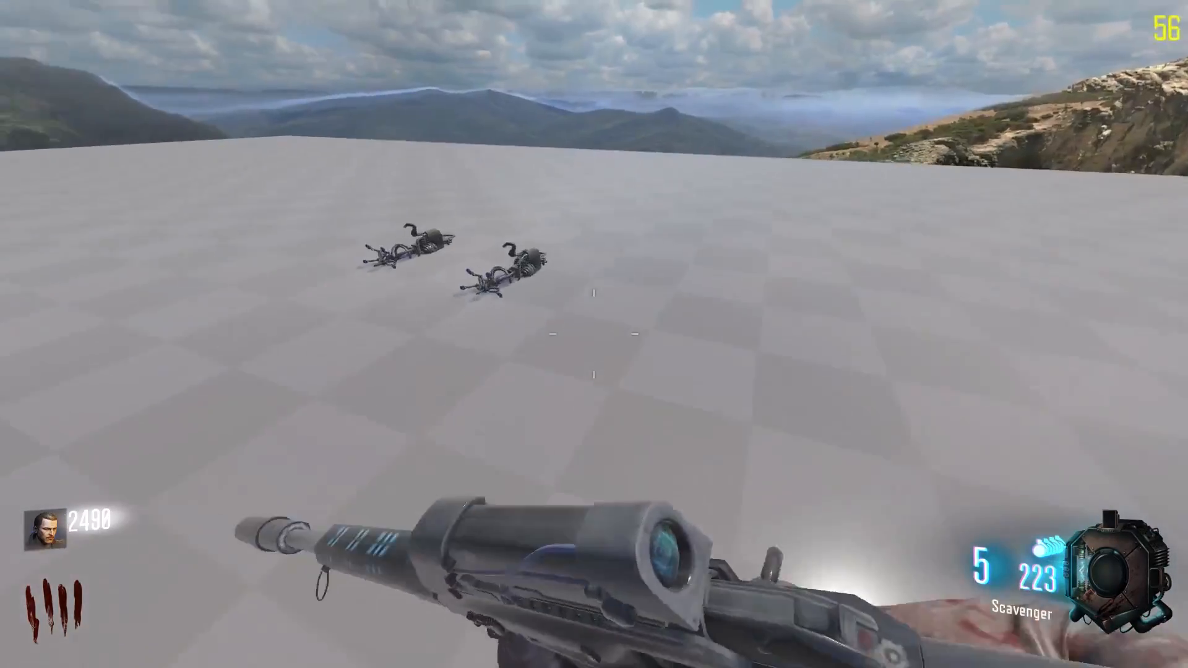
key(f)
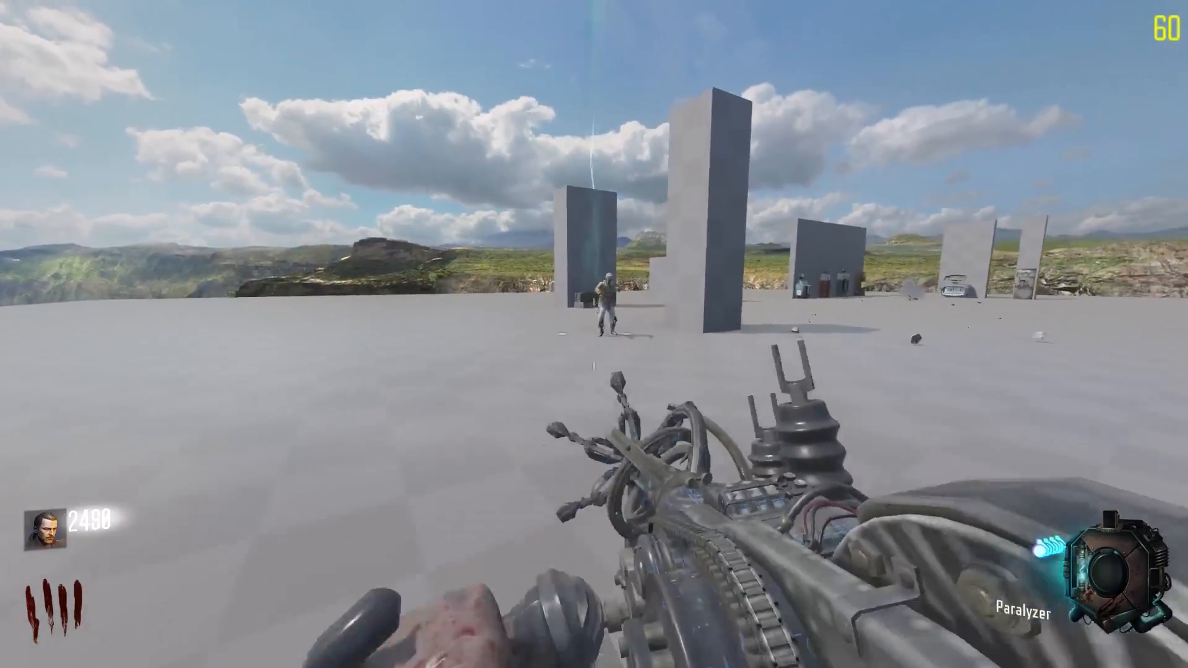
key(1)
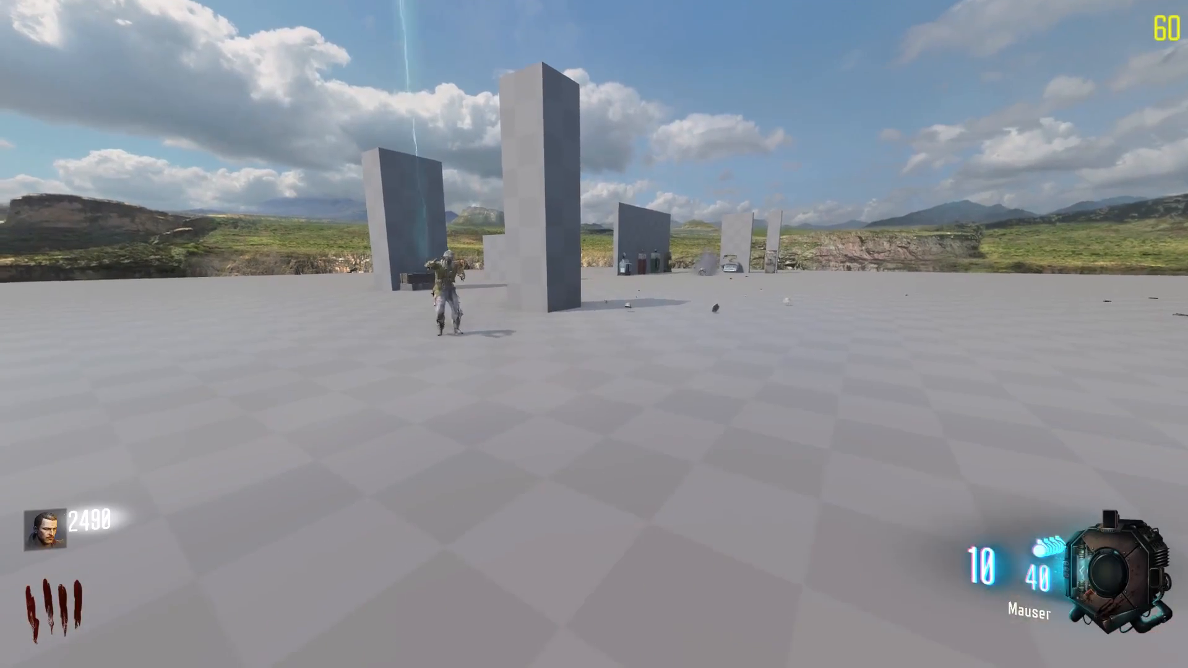
key(w)
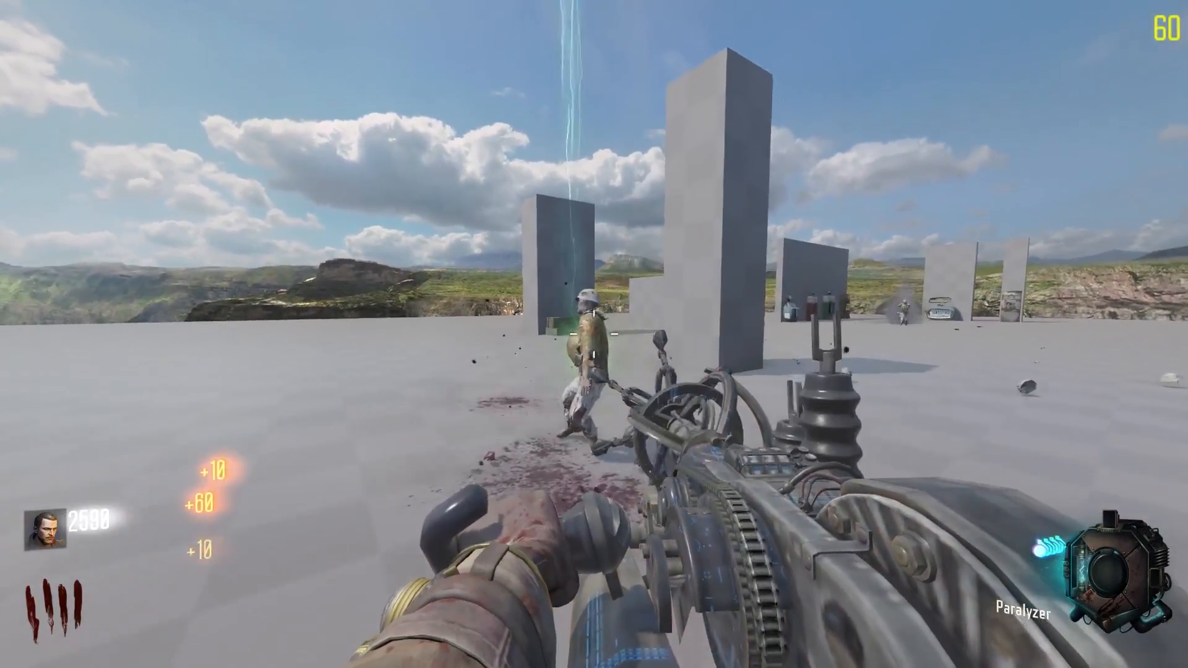
key(s)
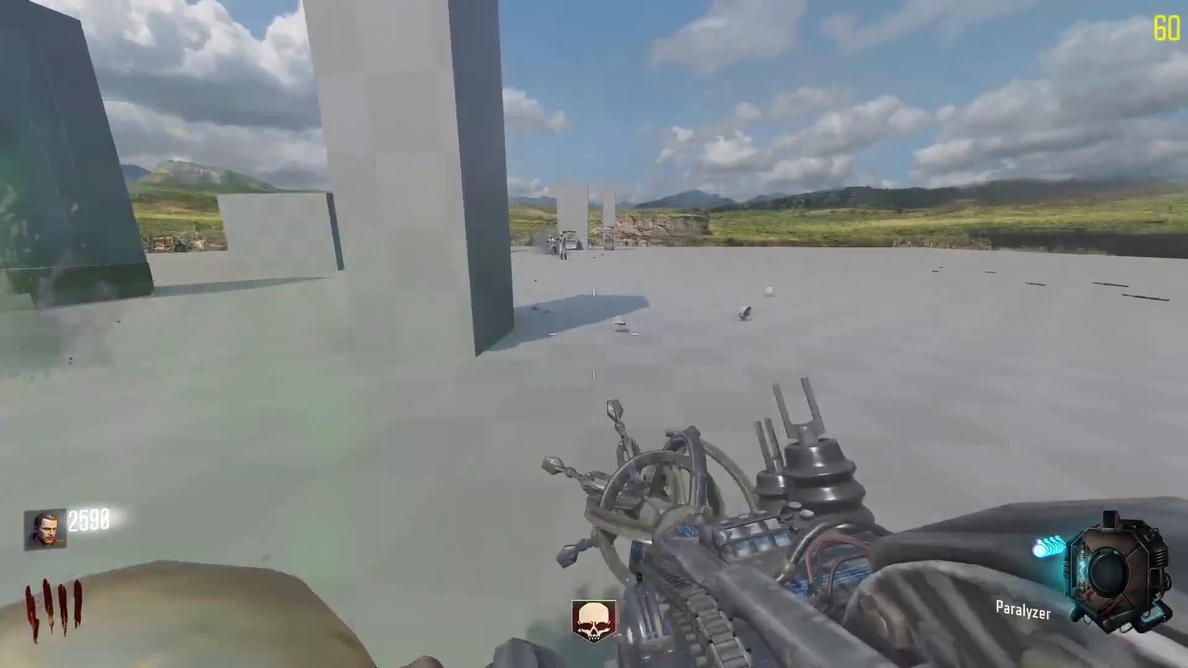
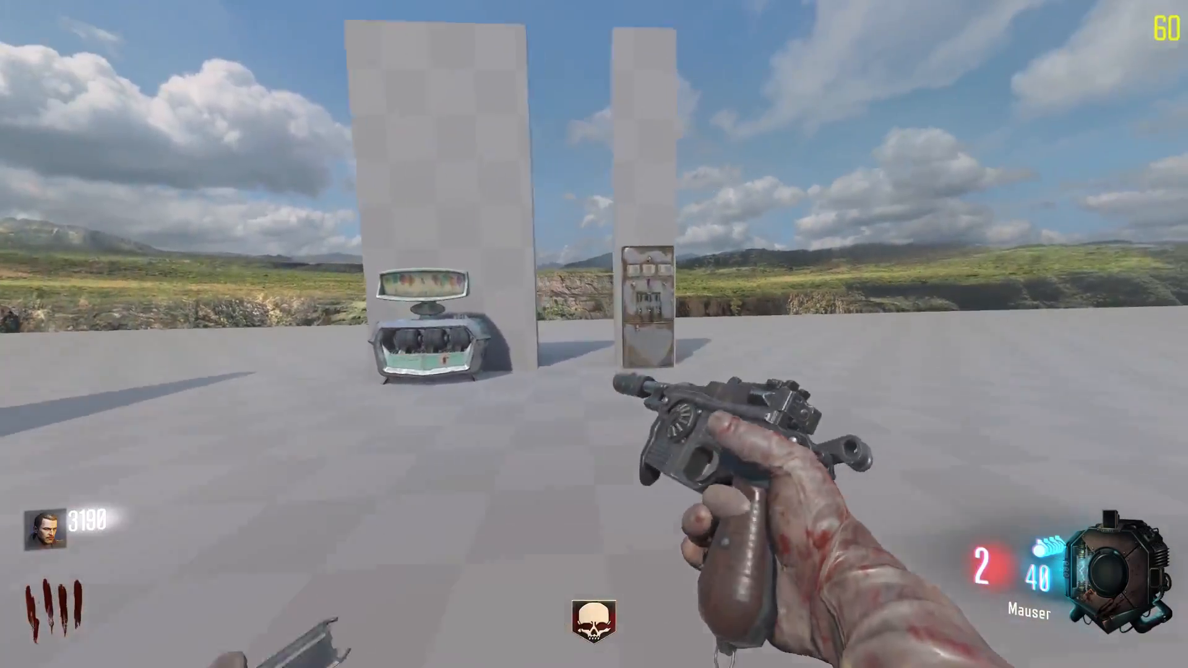
Shoot the approaching zombie horde with the Mauser while aiming down its sights, and reload it
key(f)
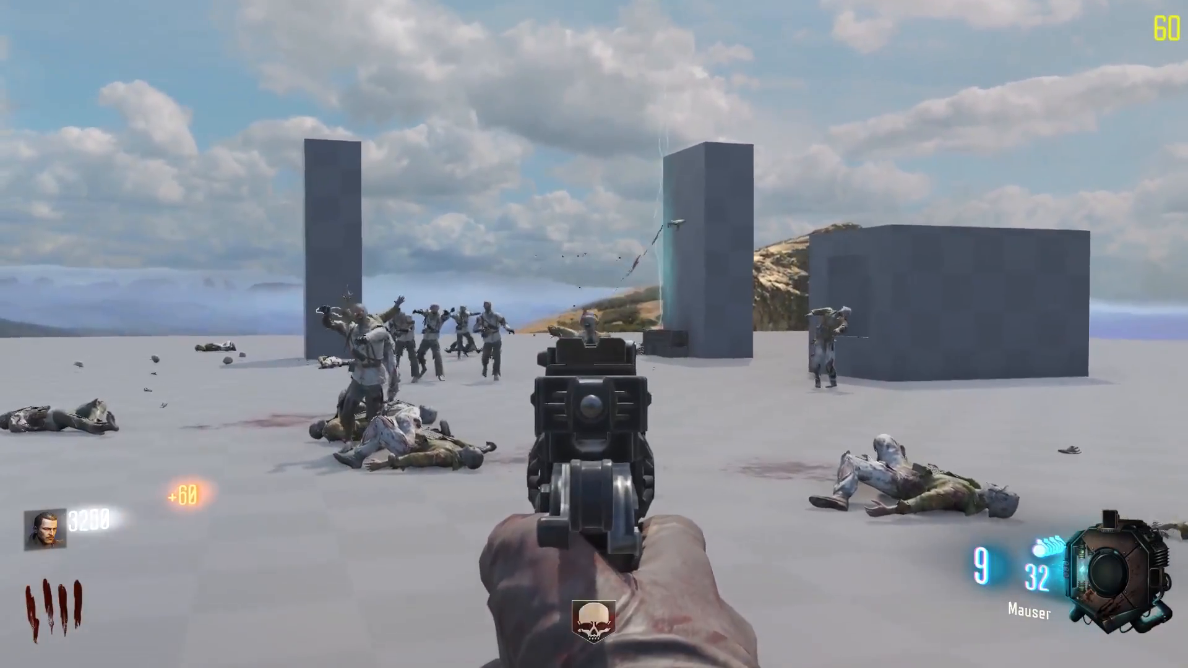
click(594, 334)
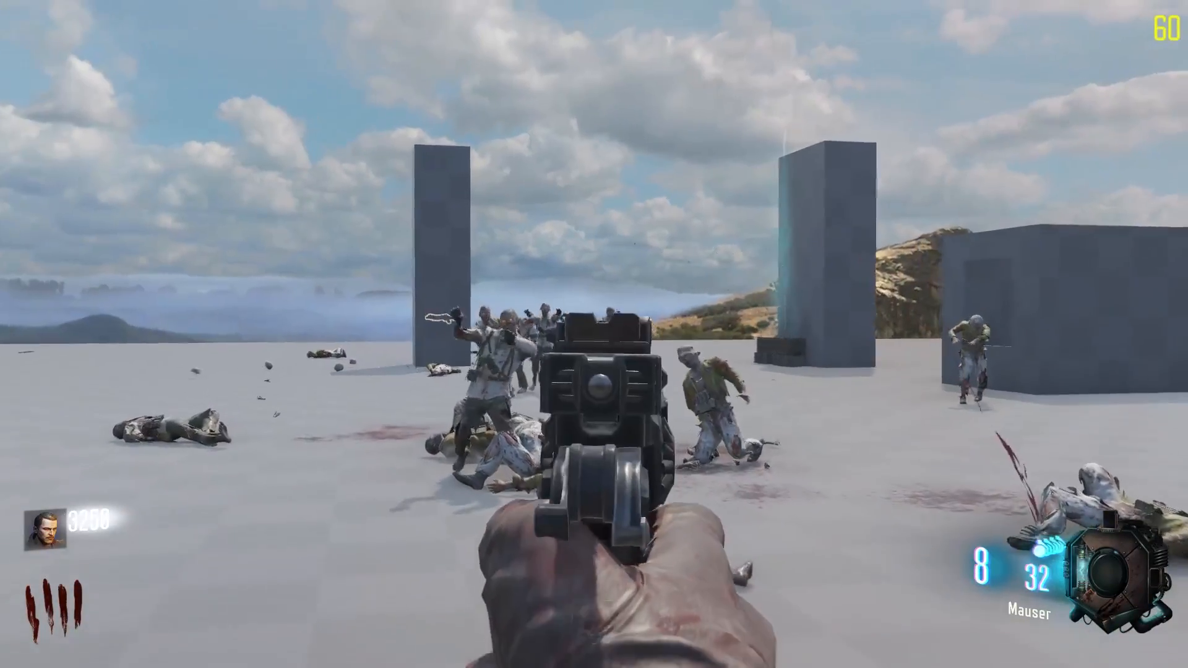
click(594, 335)
click(593, 334)
click(594, 334)
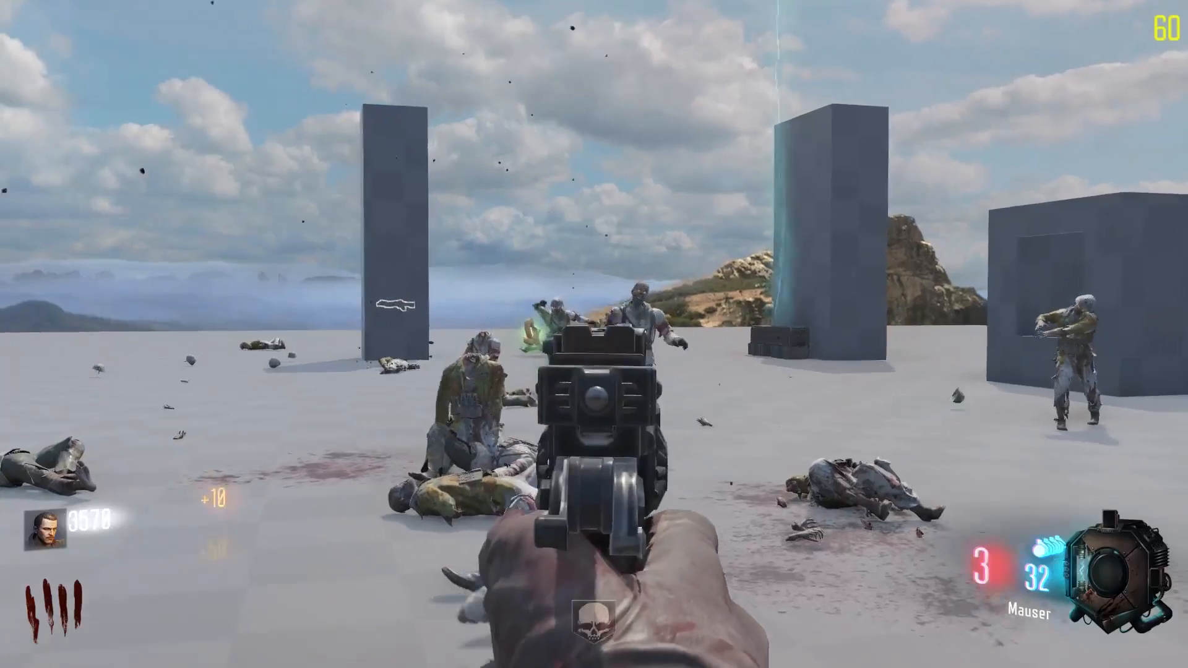
click(594, 335)
click(595, 334)
key(r)
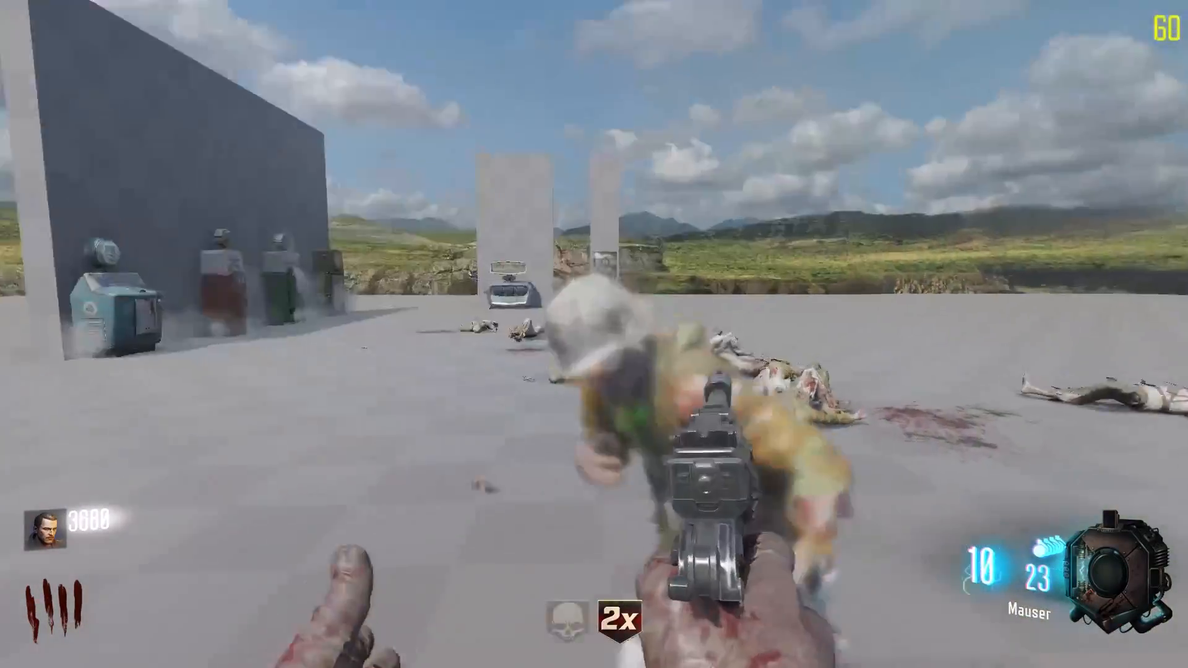
Finish off the remaining zombies near the perk machines with the Mauser
click(594, 334)
click(595, 335)
key(w)
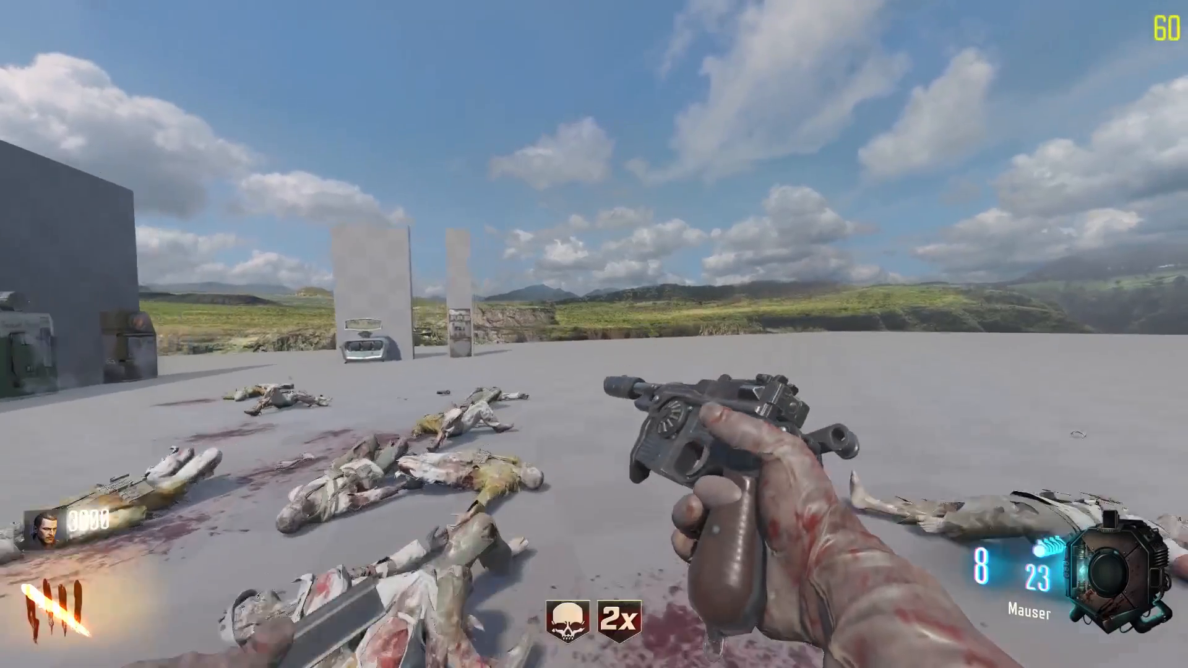
Check the Mauser's aim down its sights and return to the rows of weapons on the floor
key(w)
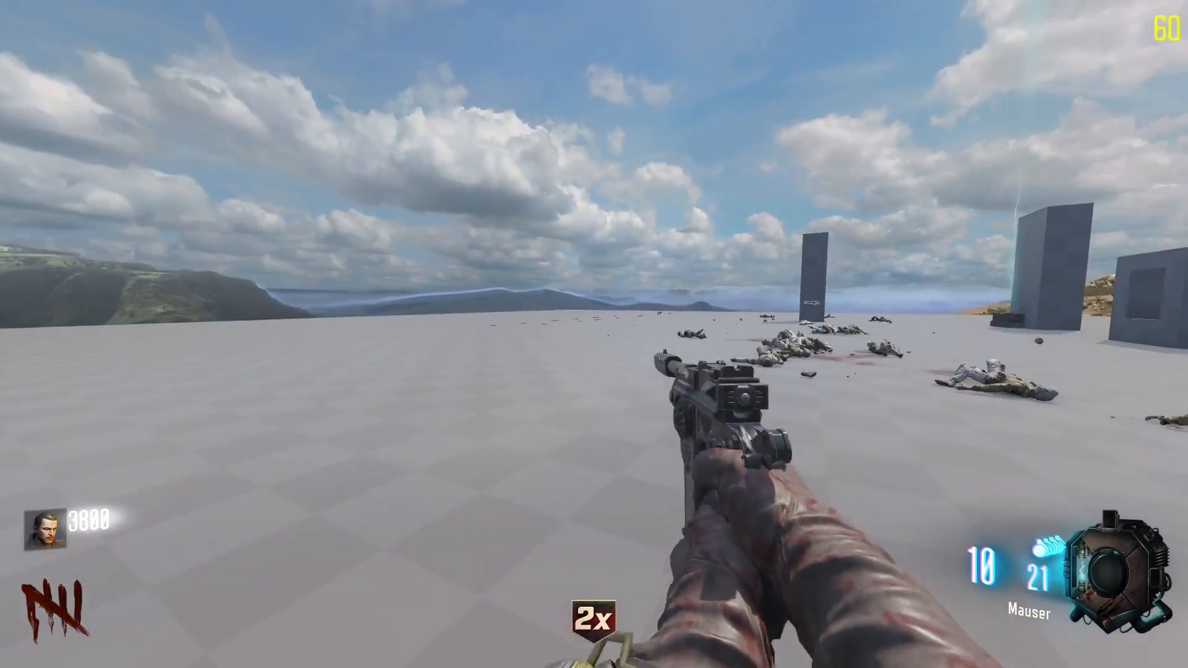
right_click(594, 335)
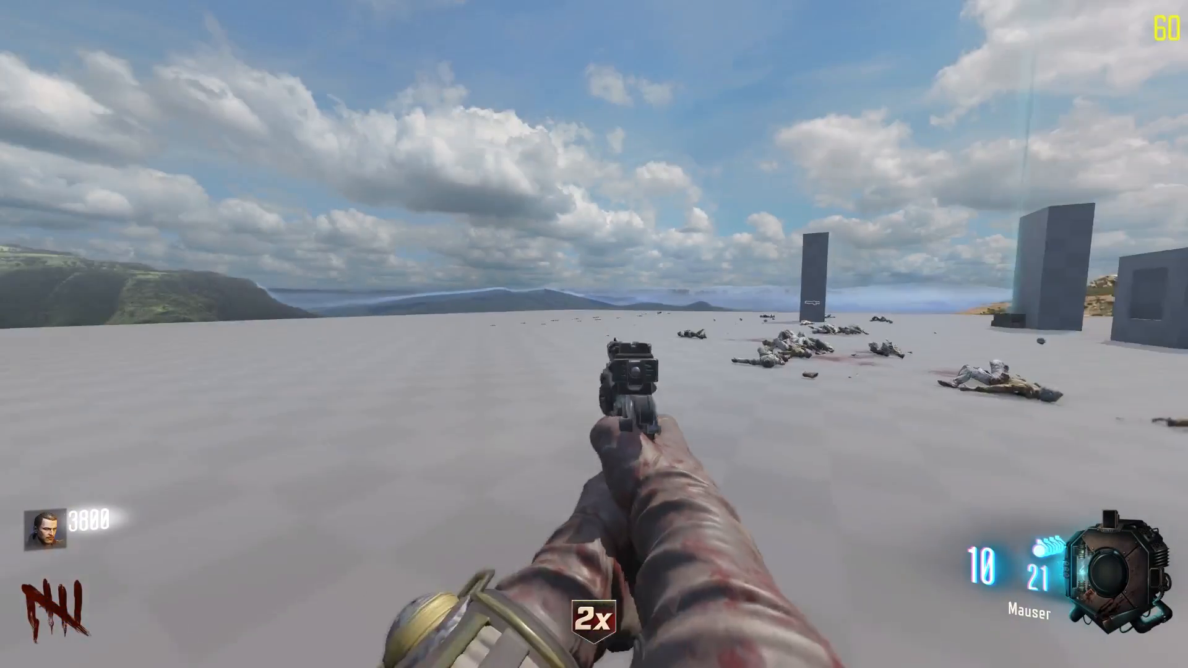
right_click(594, 335)
key(w)
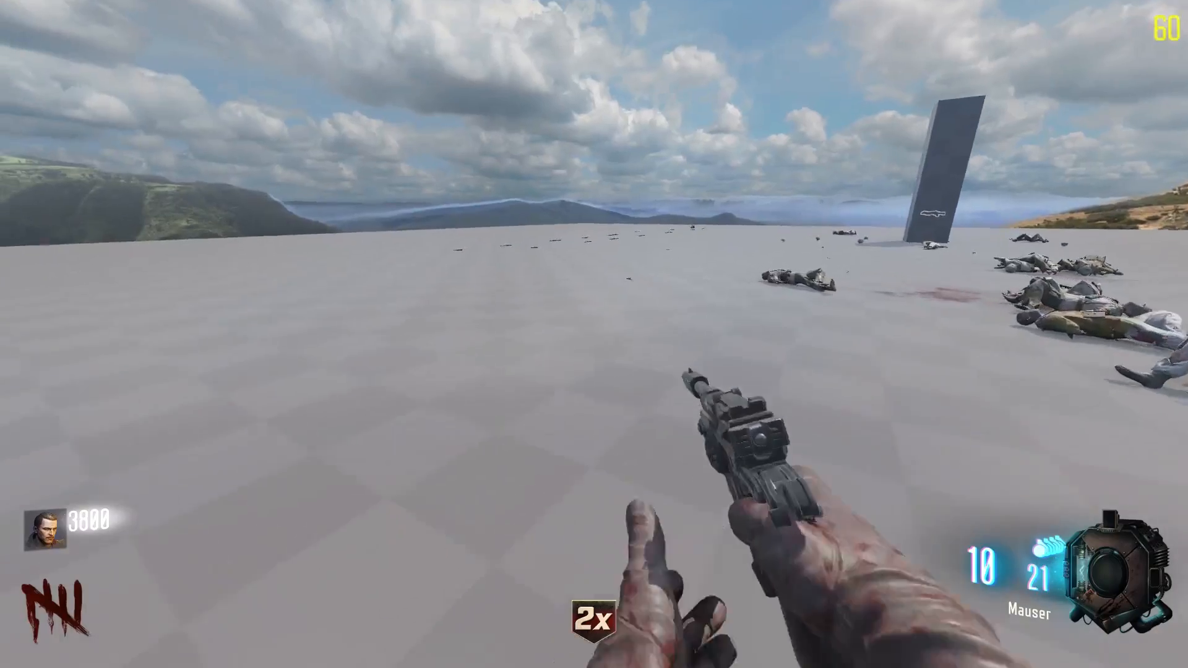
key(w)
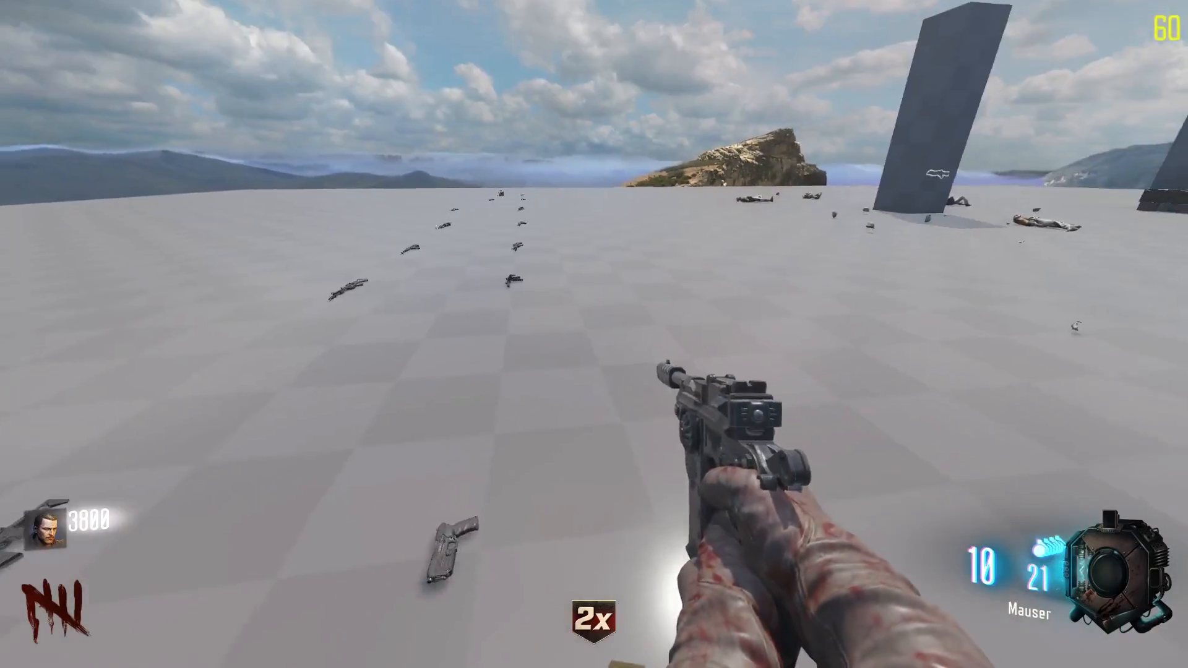
key(s)
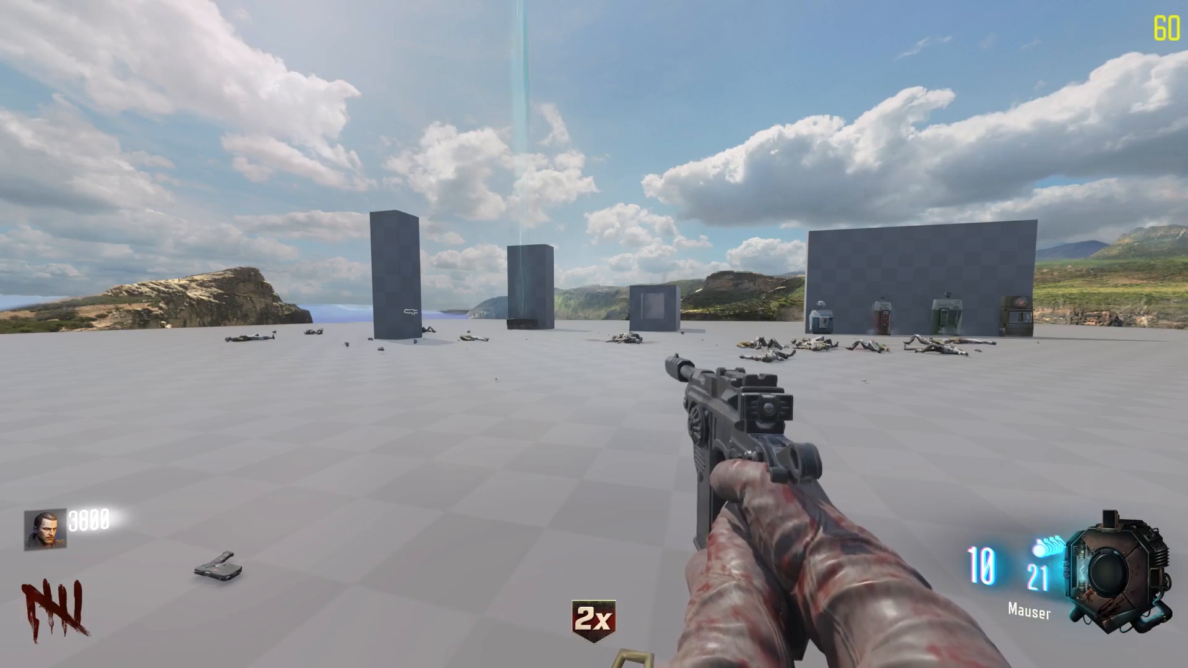